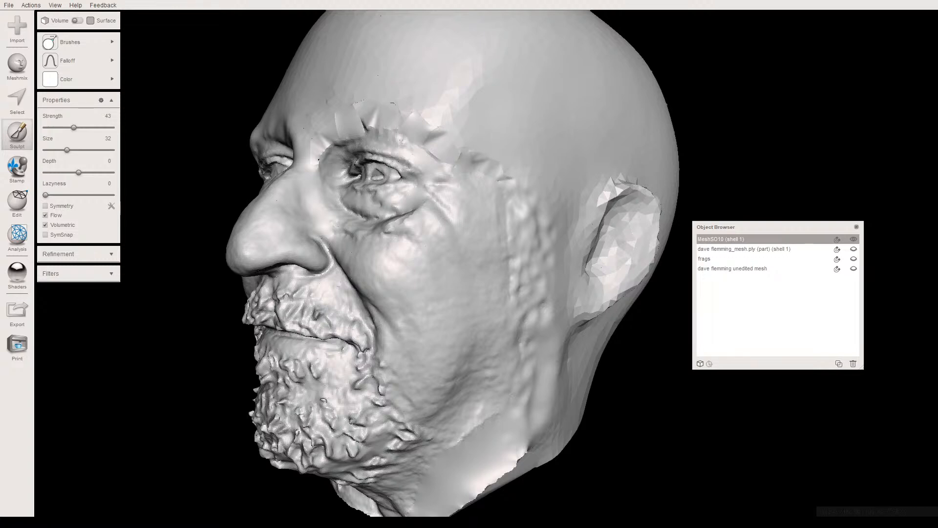
- Inspect the edited head, then hide MeshSO10 (shell 1) and show the unedited scan mesh from the front
mouse_move(362, 289)
right_down()
mouse_move(400, 281)
mouse_move(376, 283)
right_up()
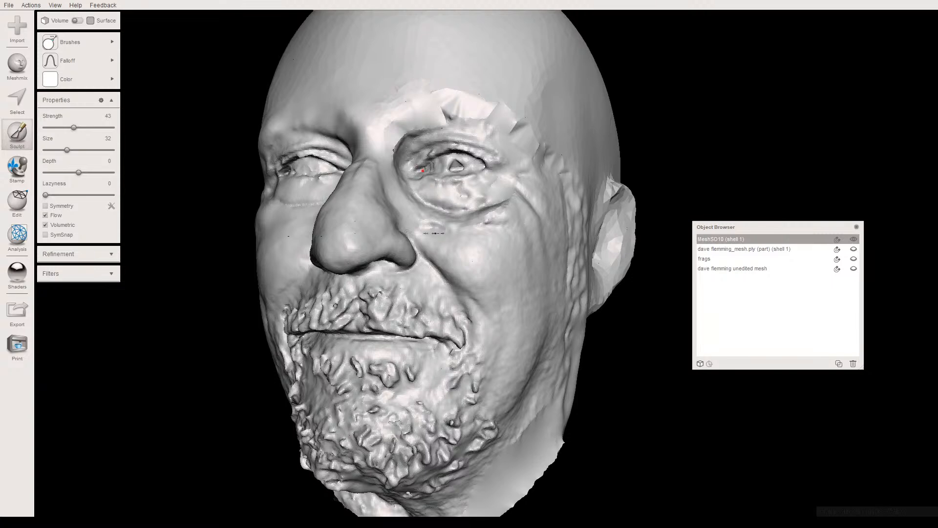
drag(422, 170, 415, 168)
right_drag(468, 234, 440, 239)
click(853, 239)
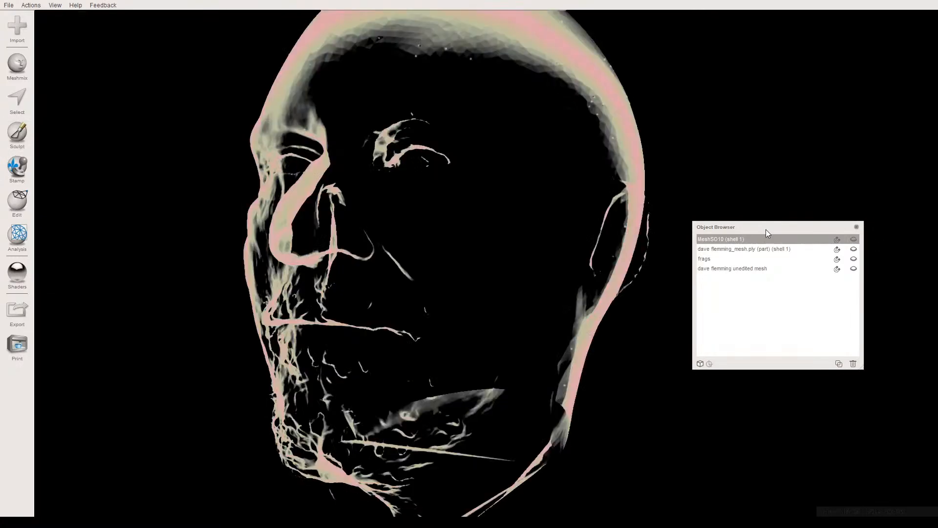
click(853, 268)
right_drag(400, 262, 455, 262)
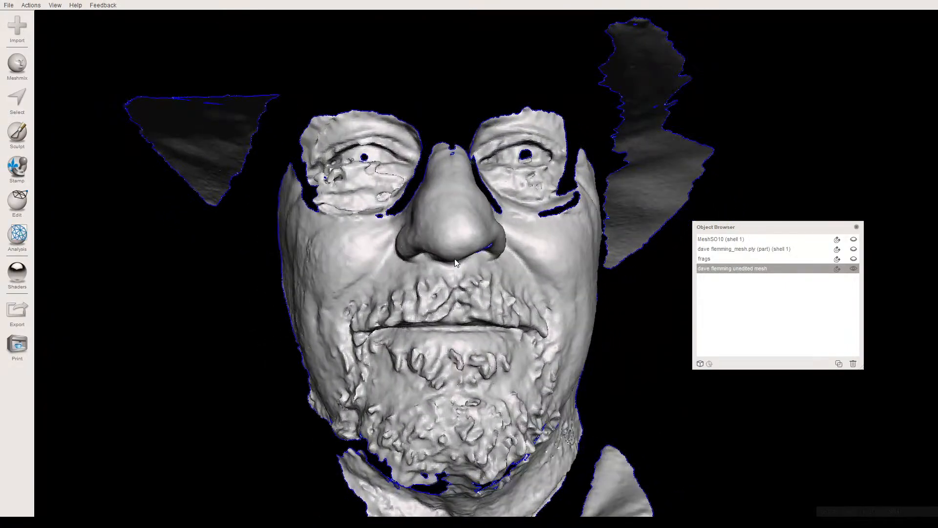
- Show MeshSO10 (shell 1) again as the active object and display the unedited mesh over it for comparison
click(853, 269)
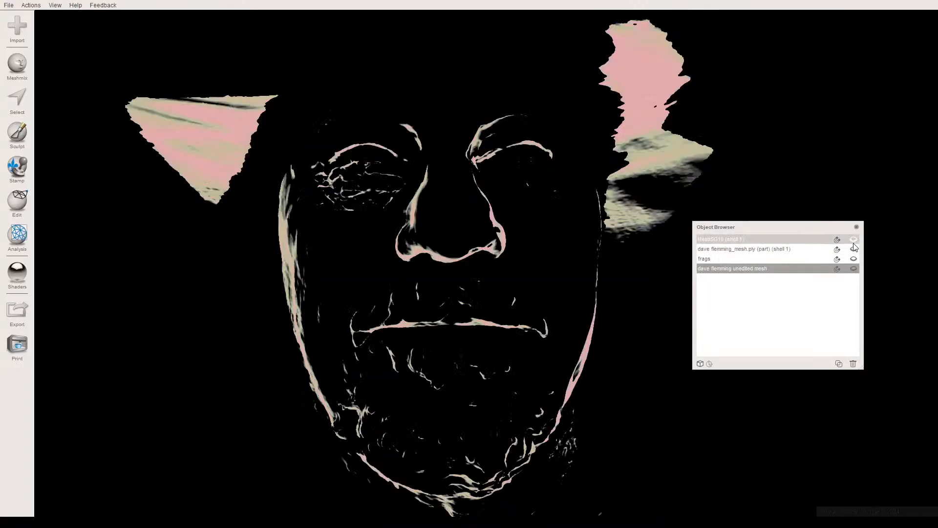
click(854, 249)
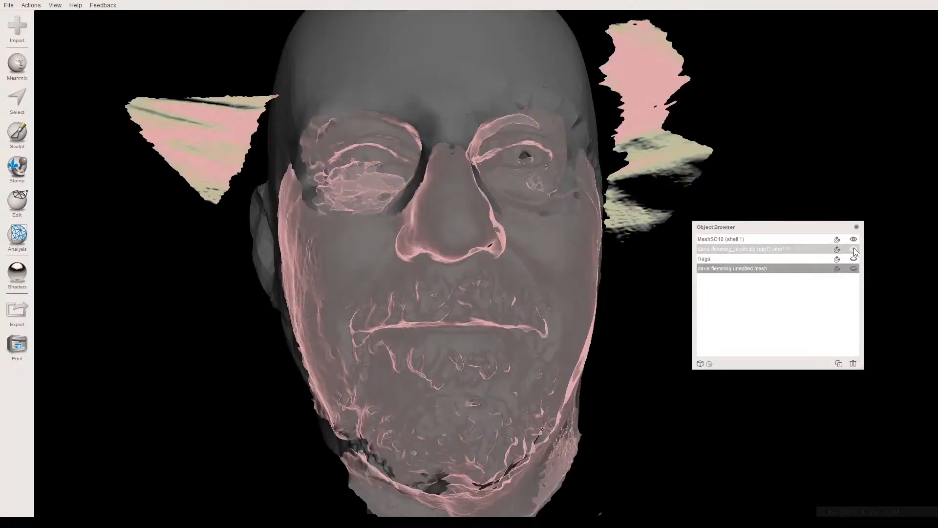
click(496, 221)
mouse_move(532, 225)
right_down()
mouse_move(557, 242)
mouse_move(651, 195)
mouse_move(512, 193)
mouse_move(497, 223)
mouse_move(528, 236)
right_up()
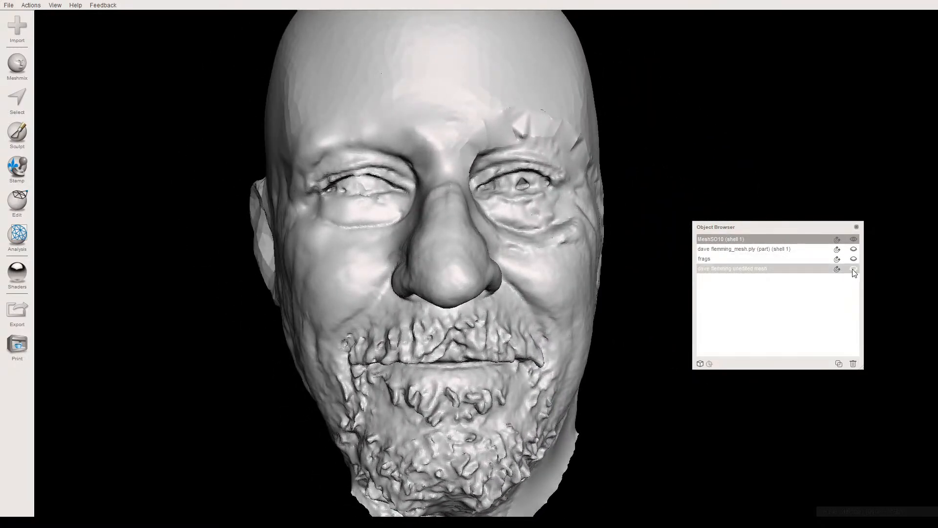
click(853, 269)
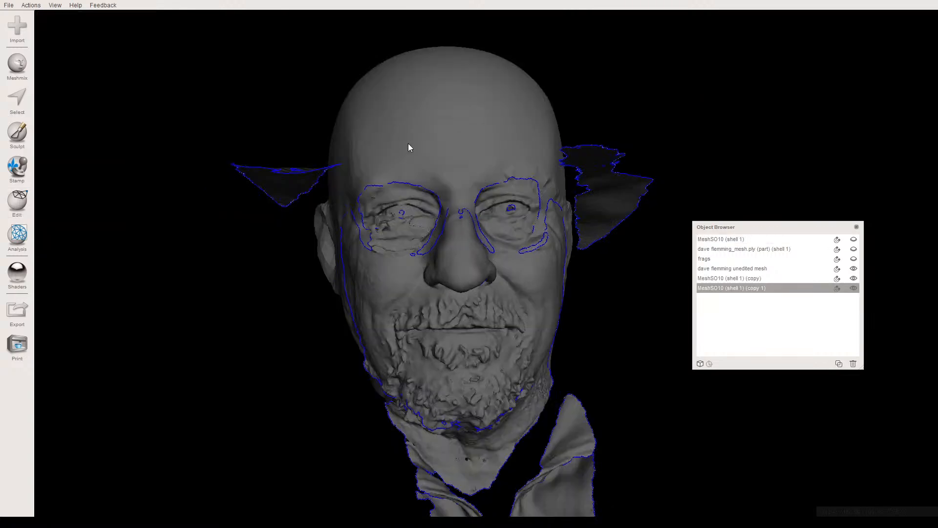
- Duplicate MeshSO10 (shell 1) and delete the surplus second copy
right_drag(409, 143, 420, 166)
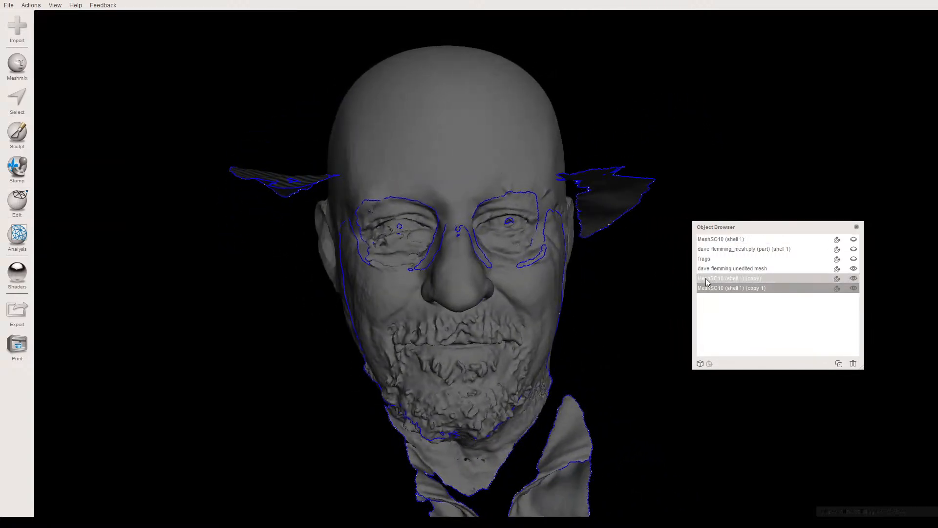
click(853, 268)
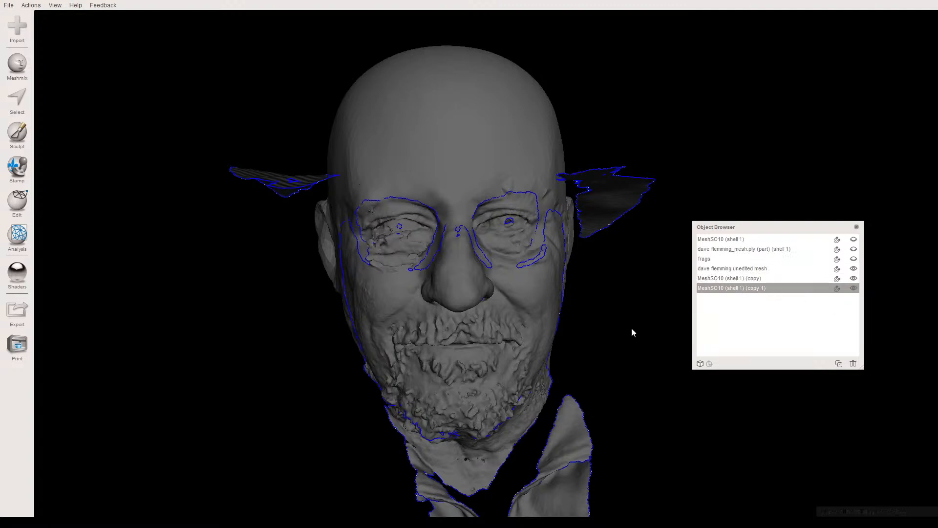
key(Delete)
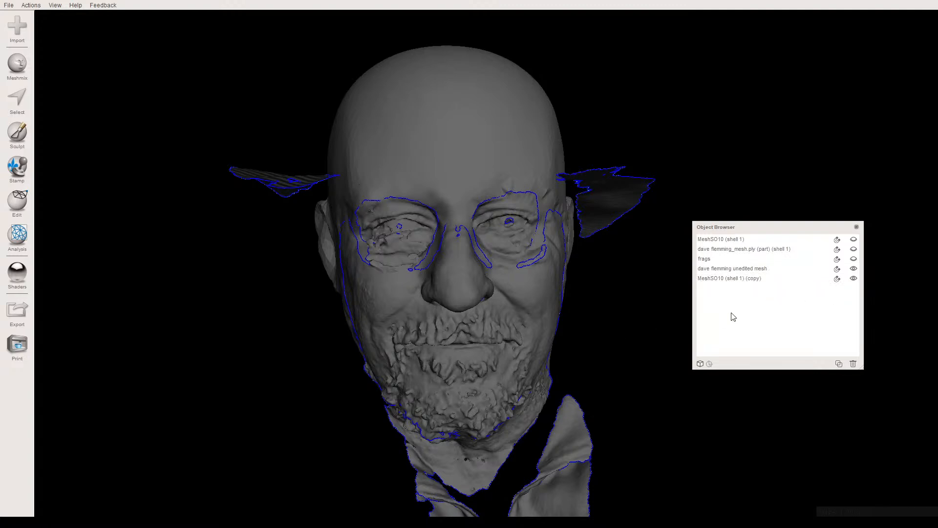
- Move the MeshSO10 (shell 1) copy beside the unedited mesh with Transform, to a Z translation of about -278 mm
click(765, 277)
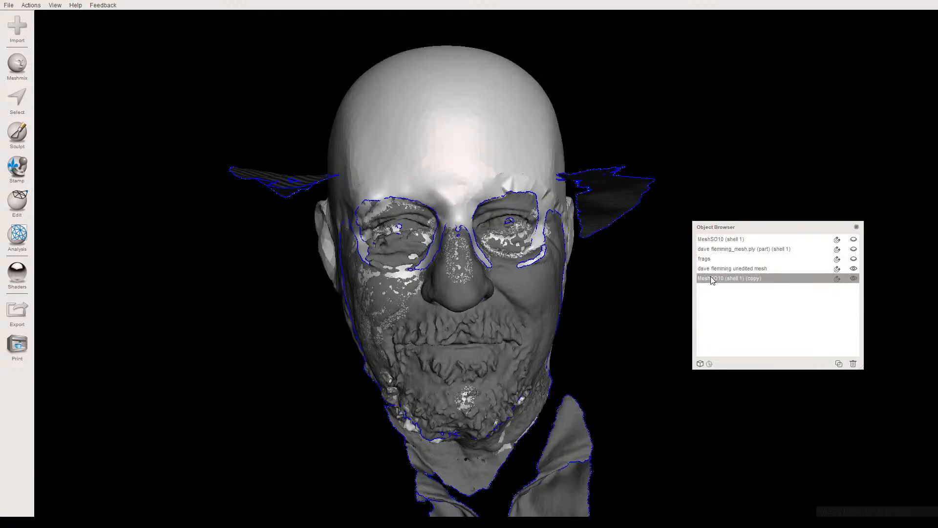
key(ctrl+t)
drag(431, 230, 304, 271)
middle_drag(304, 267, 394, 250)
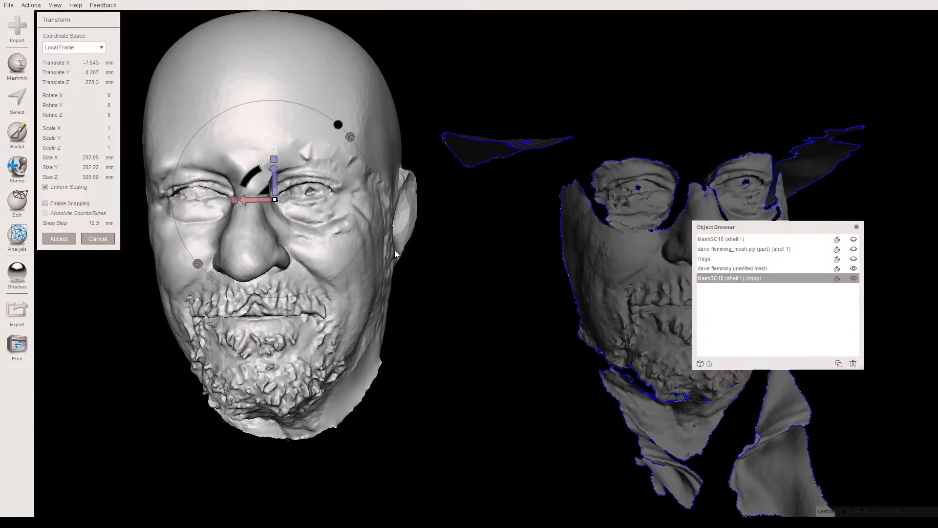
scroll(420, 283, down, 3)
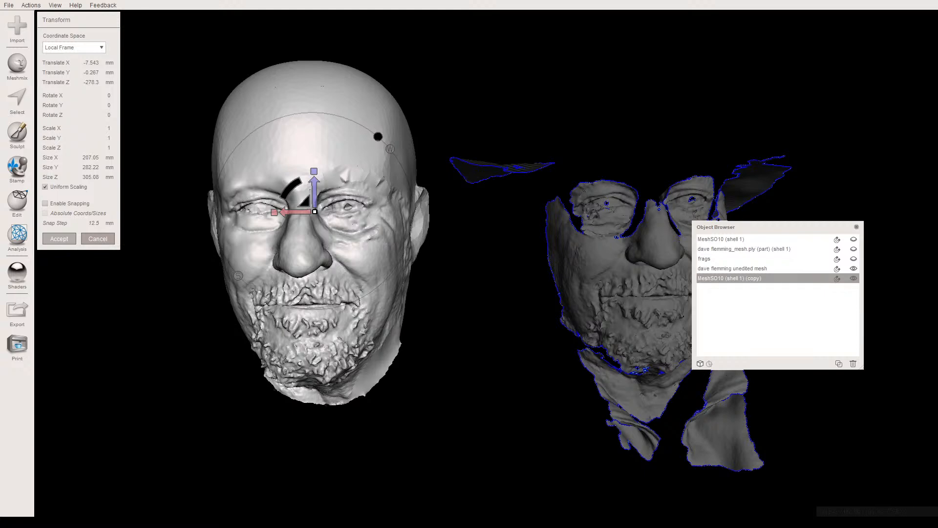
key(a)
- Compare the unedited mesh with the repaired head copy side by side from the front and the side
right_drag(498, 268, 430, 266)
right_drag(495, 293, 458, 298)
scroll(455, 294, up, 4)
right_drag(408, 239, 433, 243)
middle_drag(432, 239, 648, 249)
right_drag(459, 249, 136, 210)
right_drag(223, 192, 276, 230)
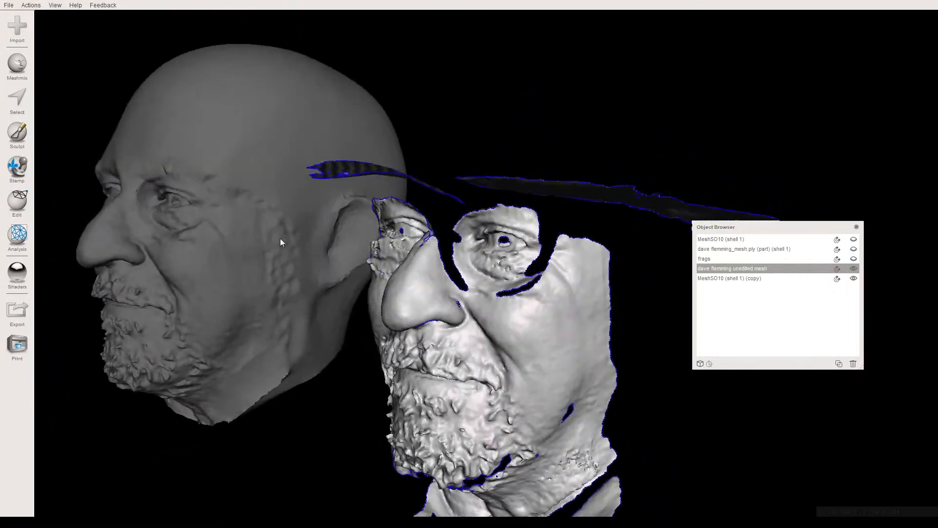
right_drag(290, 298, 323, 286)
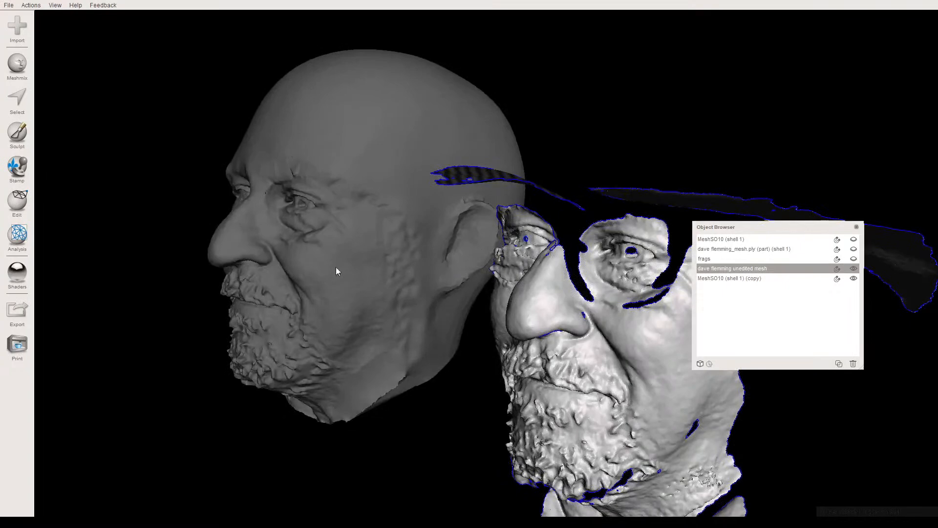
- Make the head copy active, display its face groups in colour, and examine the patched regions from both sides
click(362, 243)
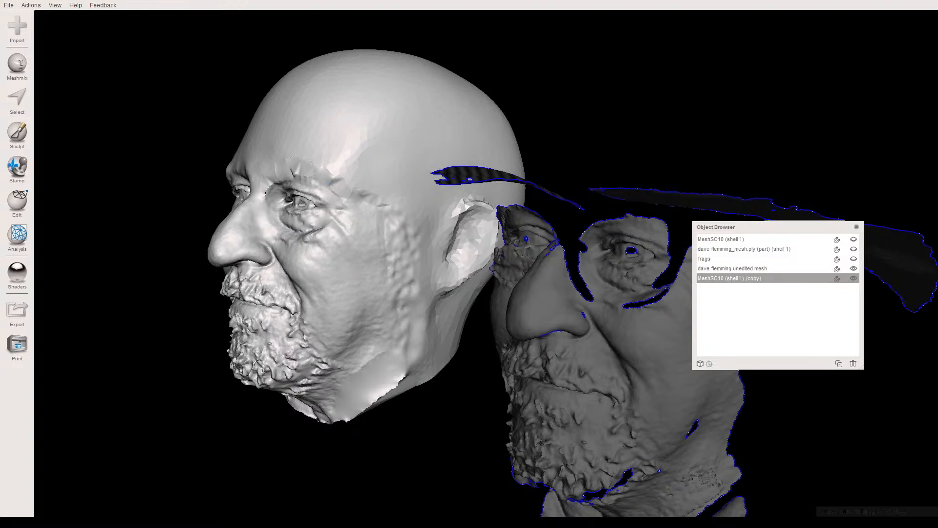
right_drag(321, 254, 338, 274)
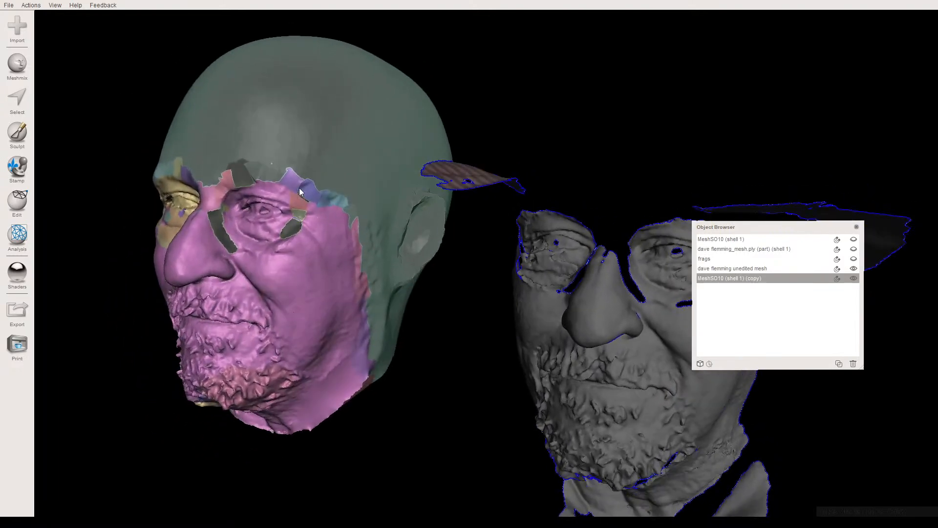
right_drag(266, 196, 361, 159)
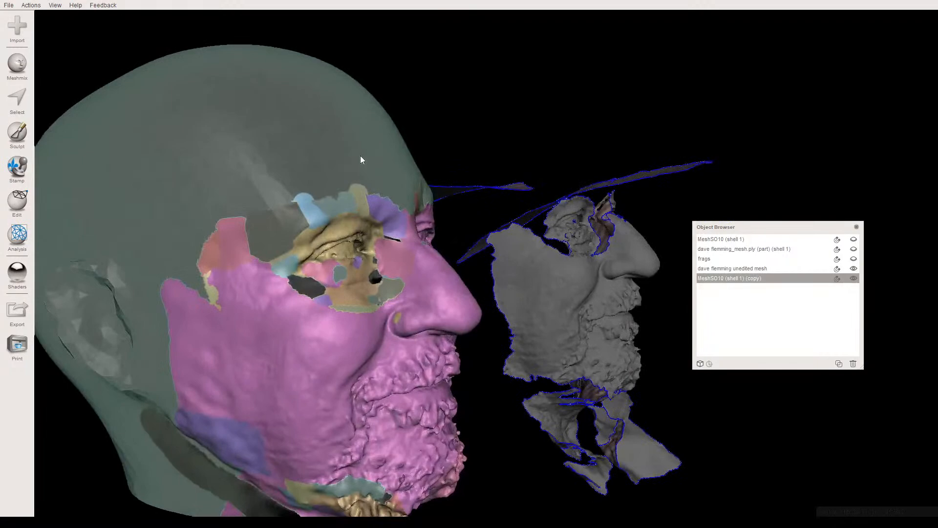
right_drag(208, 334, 210, 308)
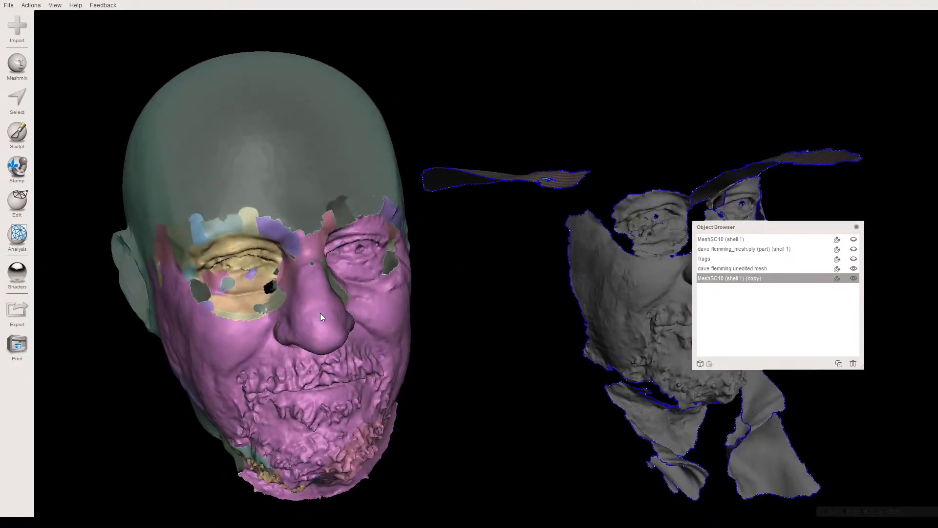
- Delete the head copy and centre the unedited mesh for a frontal look at its holes
key(Delete)
middle_drag(606, 261, 432, 246)
click(433, 245)
right_drag(433, 246, 360, 252)
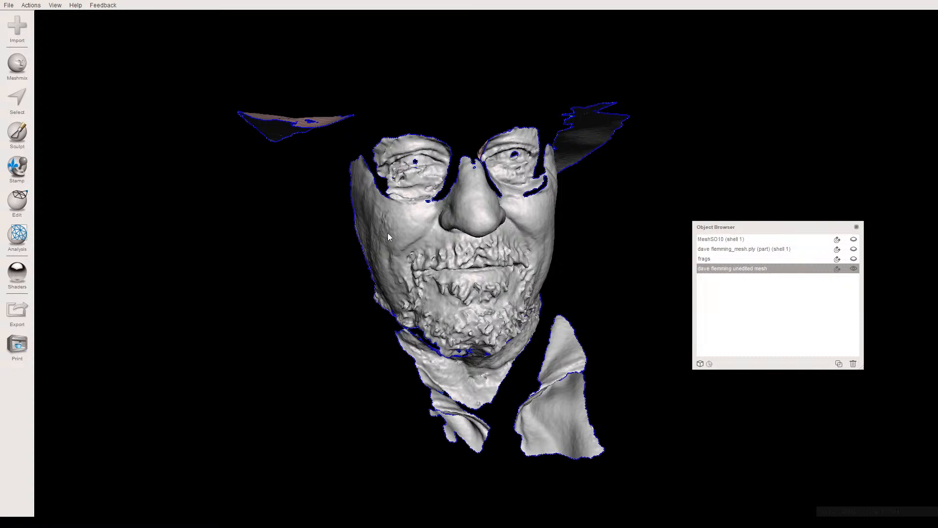
right_drag(433, 272, 407, 271)
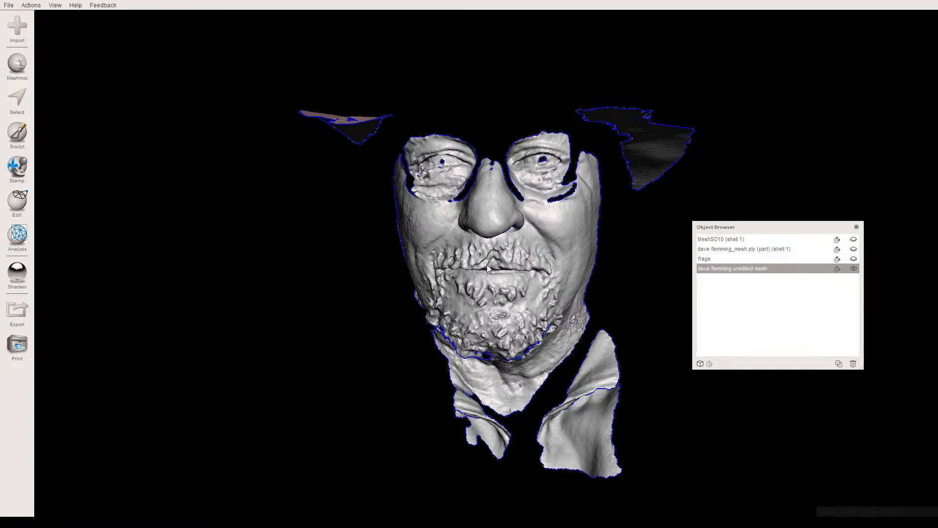
scroll(487, 249, up, 2)
scroll(486, 249, up, 1)
middle_drag(493, 226, 483, 245)
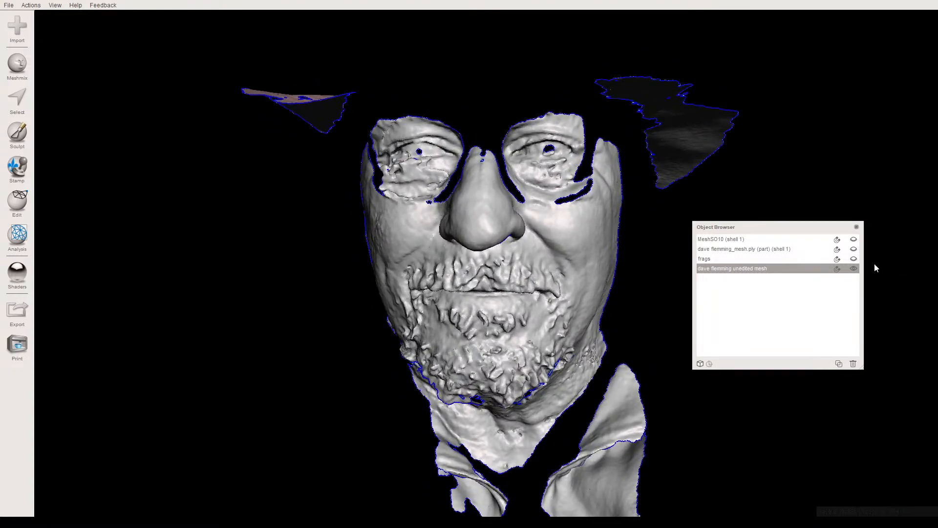
- Hide the unedited mesh and bring back MeshSO10 (shell 1) as the active object
click(854, 268)
click(853, 239)
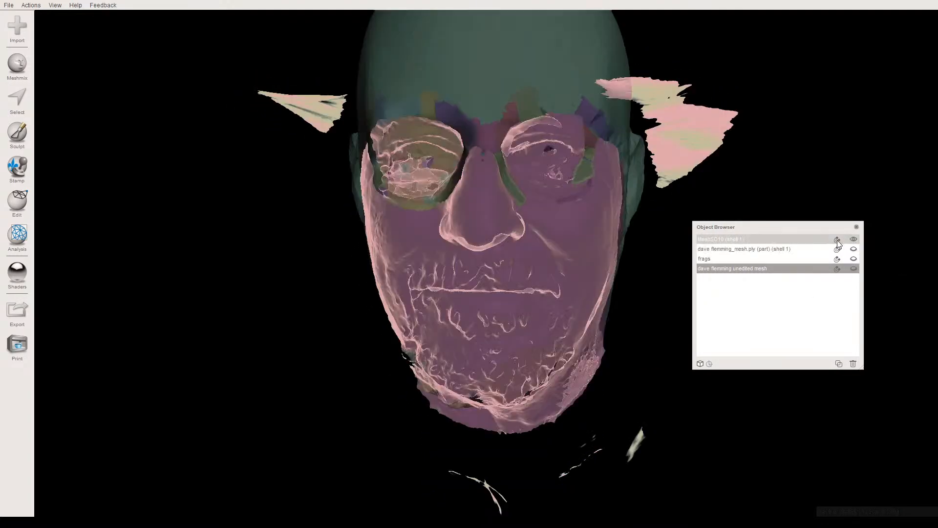
mouse_move(487, 236)
right_down()
mouse_move(495, 223)
mouse_move(410, 230)
mouse_move(532, 215)
mouse_move(492, 224)
right_up()
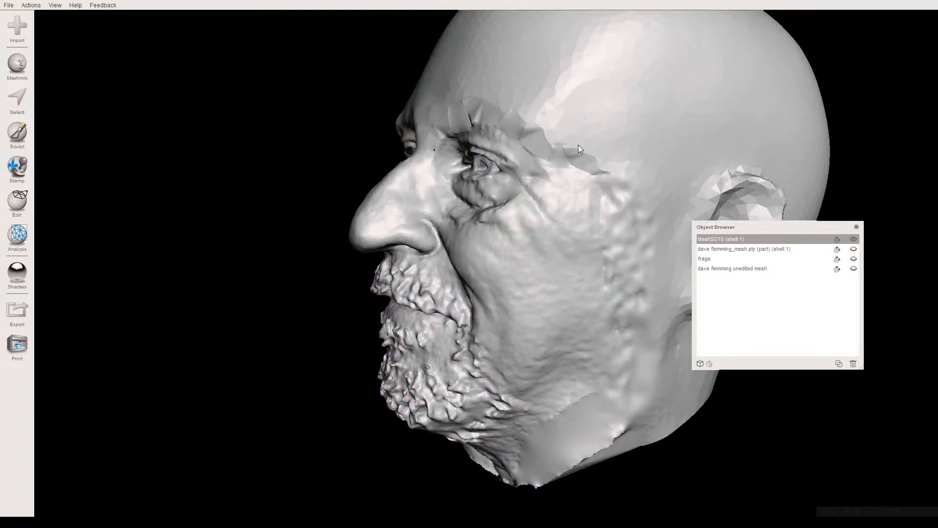
- Turn on the wireframe display and examine the triangle density along the seam between brow, temple and forehead
key(w)
key(w)
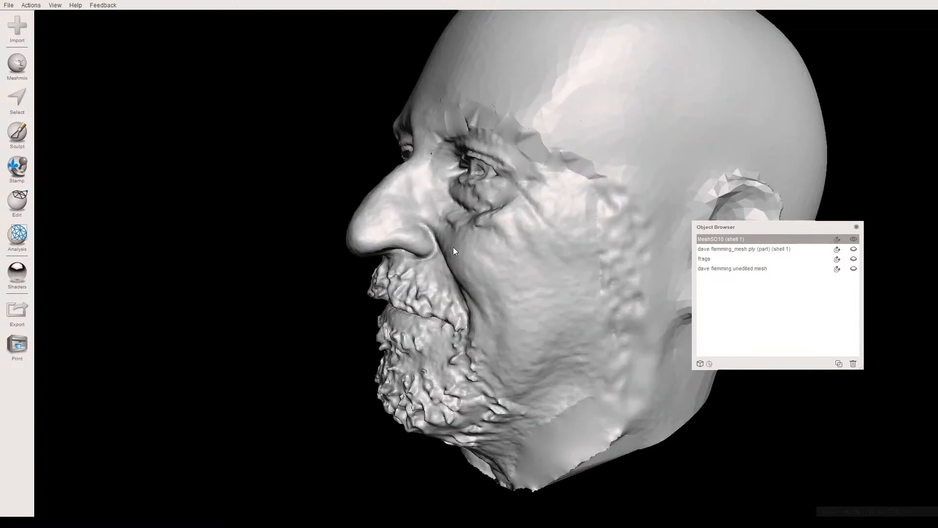
middle_drag(382, 245, 357, 270)
middle_drag(501, 234, 322, 332)
scroll(526, 219, up, 5)
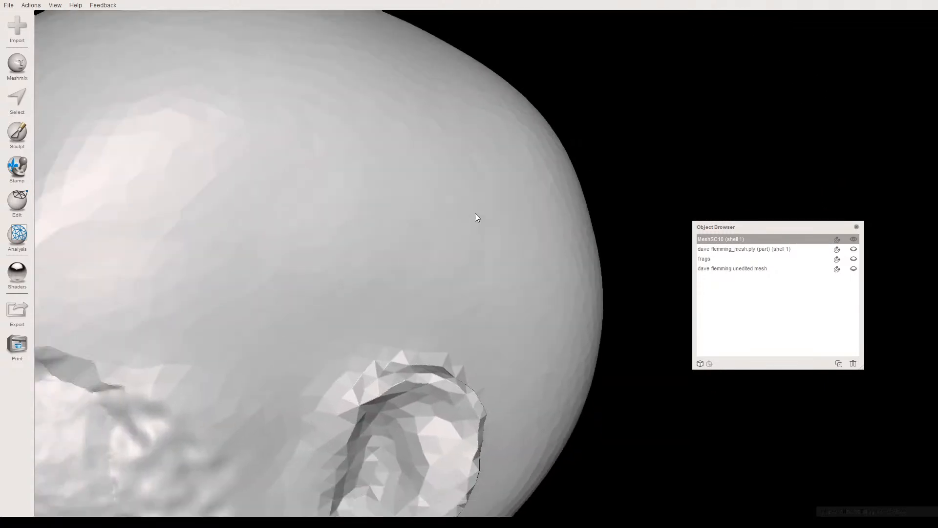
middle_drag(456, 219, 684, 119)
scroll(500, 151, up, 2)
key(w)
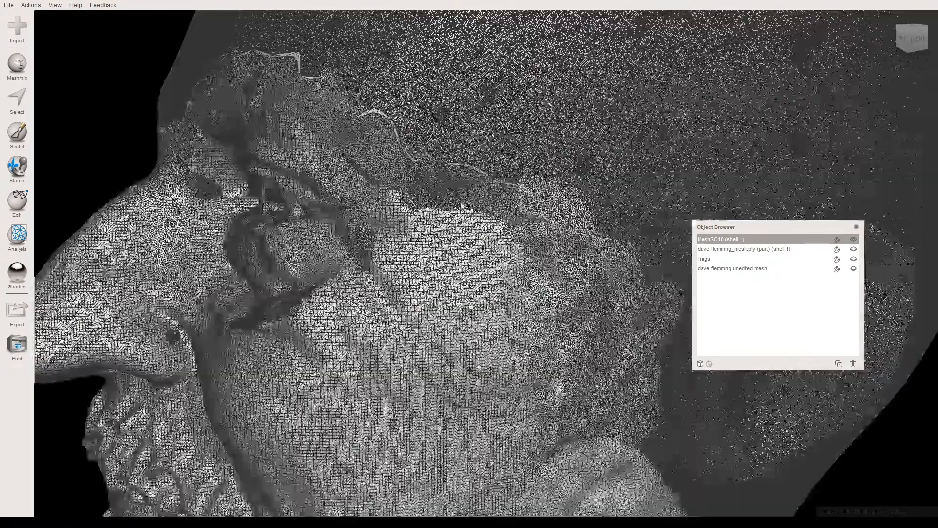
scroll(499, 151, up, 5)
scroll(446, 132, up, 3)
middle_drag(446, 132, 451, 199)
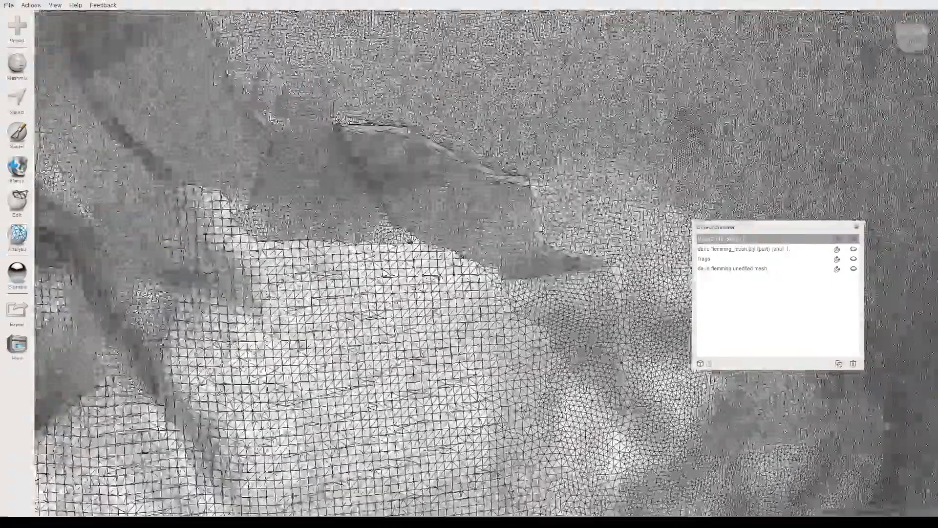
scroll(387, 225, down, 1)
scroll(385, 230, down, 4)
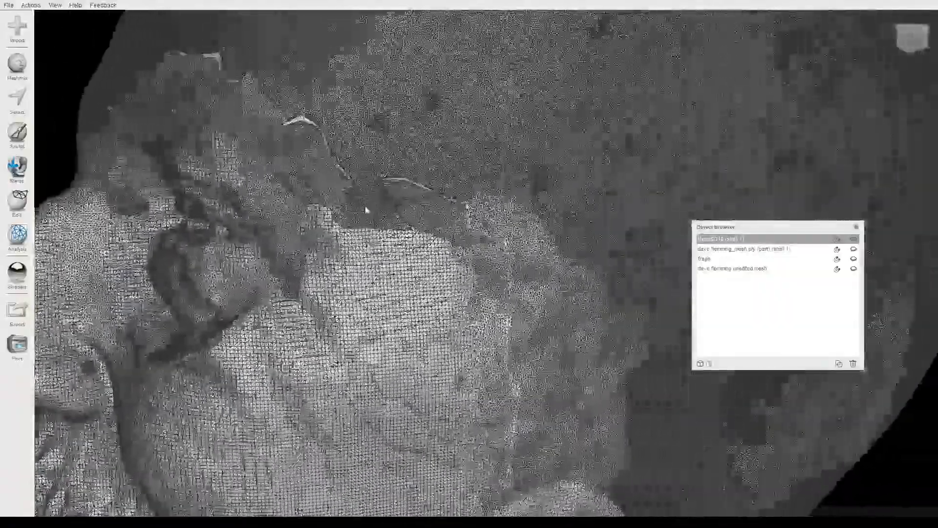
- Choose the Refine sculpt brush and refine the stretched triangles along the seam at the temple and outer brow
middle_drag(365, 209, 387, 227)
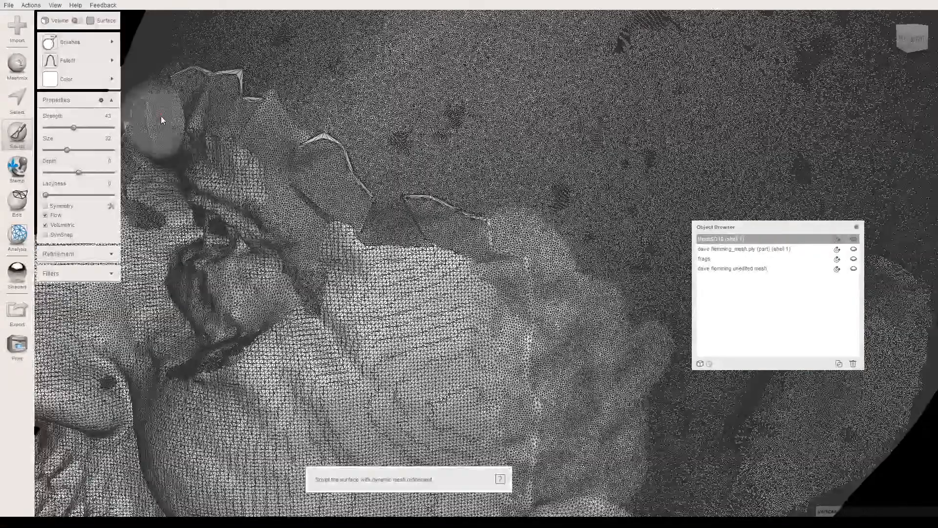
click(70, 45)
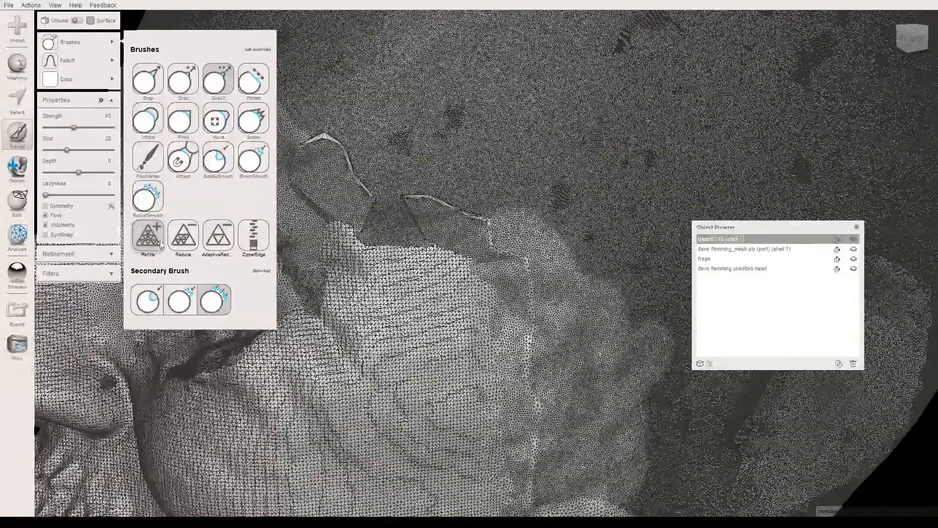
click(148, 236)
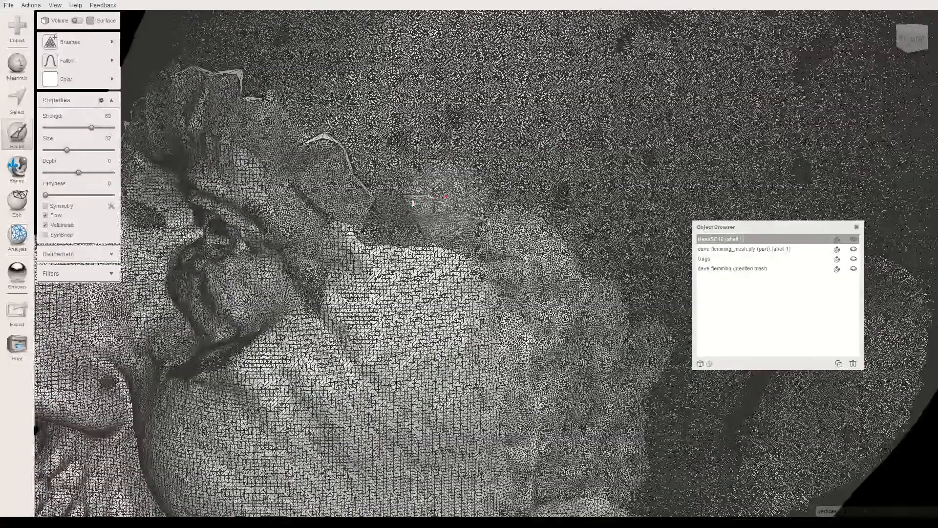
drag(457, 214, 511, 257)
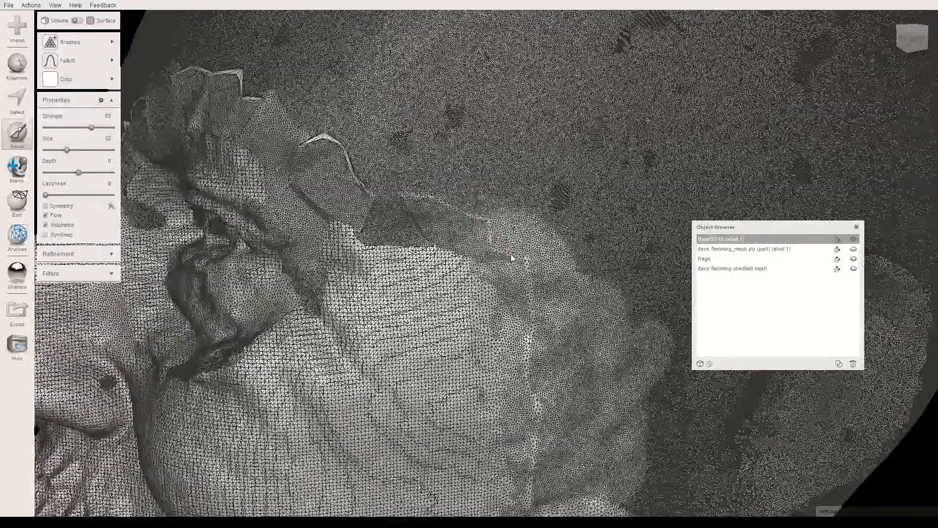
drag(384, 203, 337, 150)
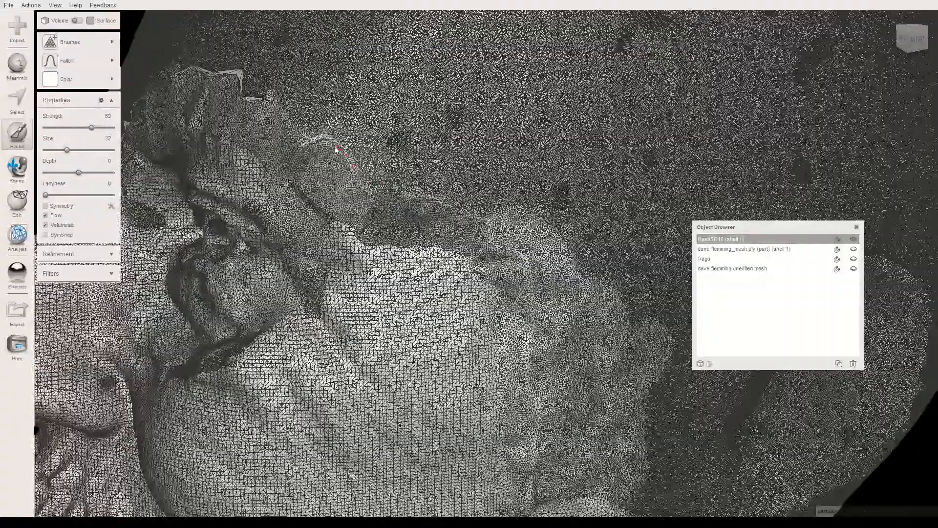
- Refine the triangles along the jagged seam above the left brow, from the temple to the brow's inner end
right_drag(337, 155, 364, 157)
mouse_move(363, 158)
mouse_down()
mouse_move(312, 127)
mouse_move(195, 85)
mouse_move(307, 122)
mouse_move(375, 158)
mouse_up()
middle_drag(377, 161, 533, 207)
mouse_move(318, 123)
mouse_down()
mouse_move(295, 128)
mouse_move(420, 149)
mouse_up()
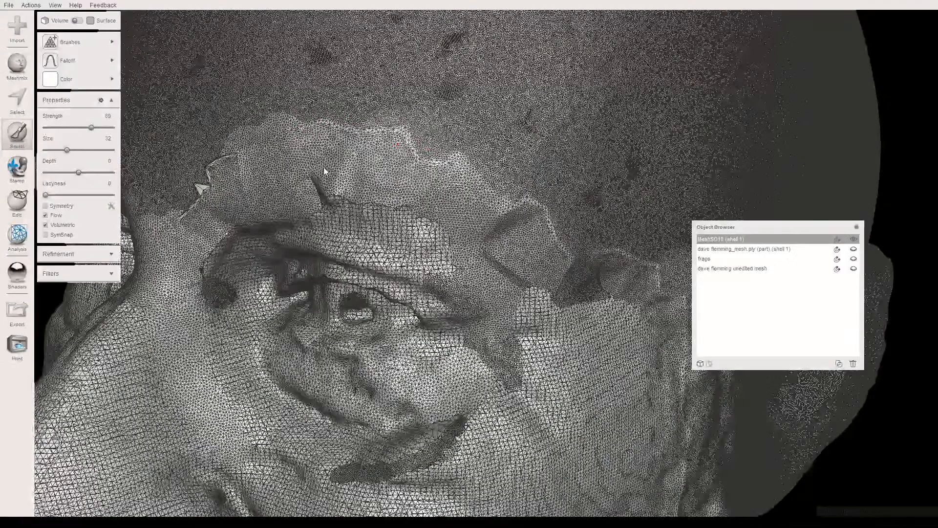
drag(324, 170, 326, 173)
drag(412, 173, 250, 160)
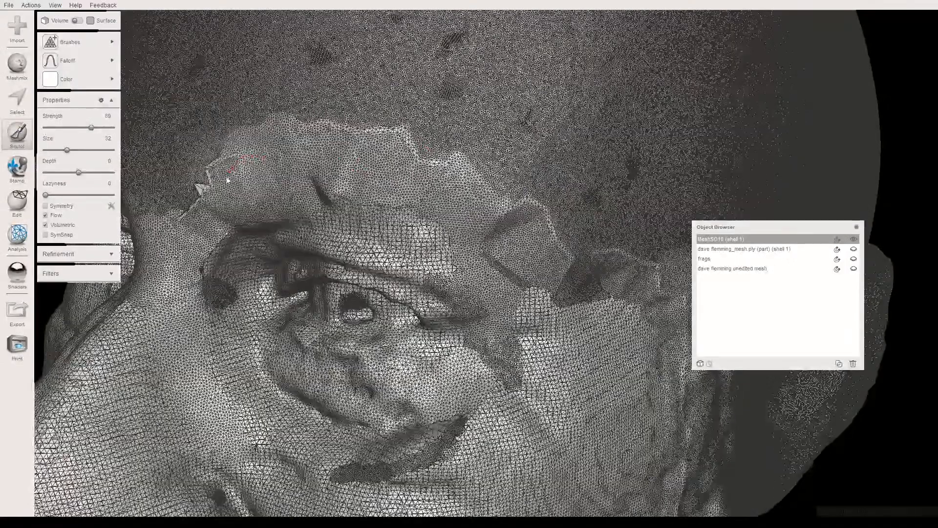
right_drag(253, 191, 304, 166)
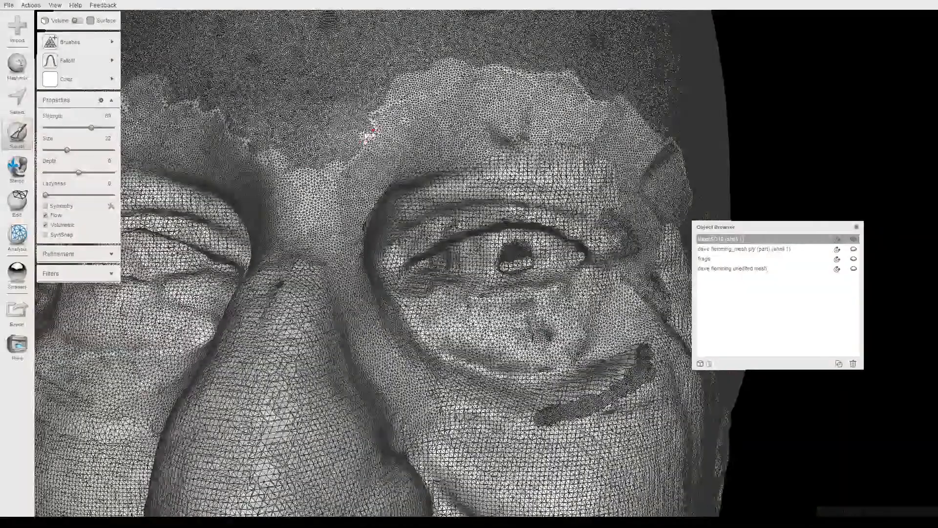
- Refine the mesh around the inner end of the left brow and the seam towards the bridge of the nose
right_drag(366, 134, 282, 175)
scroll(298, 177, up, 3)
middle_drag(298, 177, 356, 217)
scroll(375, 188, up, 3)
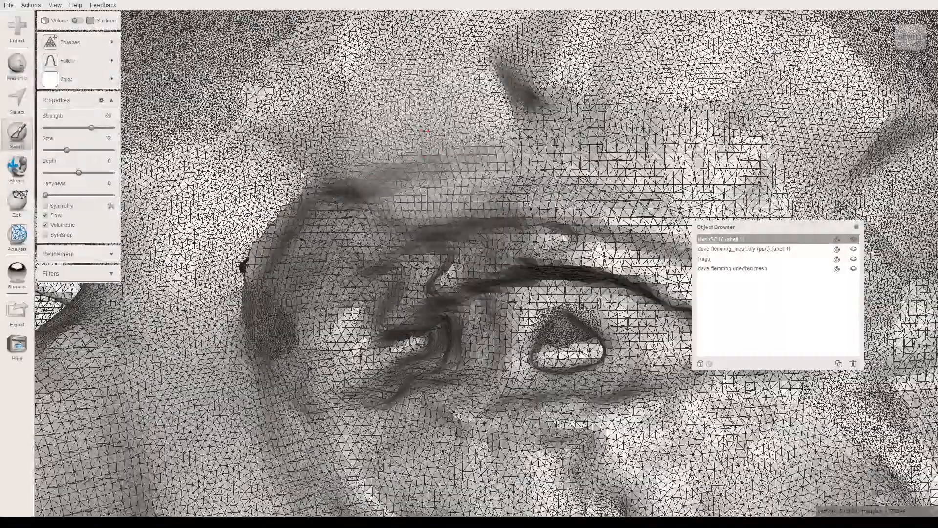
mouse_move(304, 169)
mouse_down()
mouse_move(393, 135)
mouse_move(337, 143)
mouse_move(317, 159)
mouse_up()
middle_drag(317, 160, 387, 148)
scroll(385, 149, down, 3)
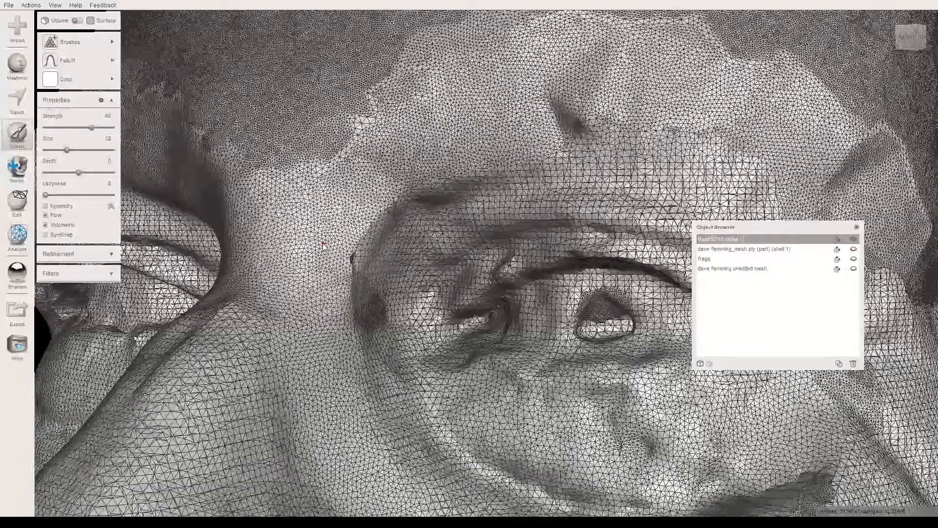
scroll(324, 244, up, 5)
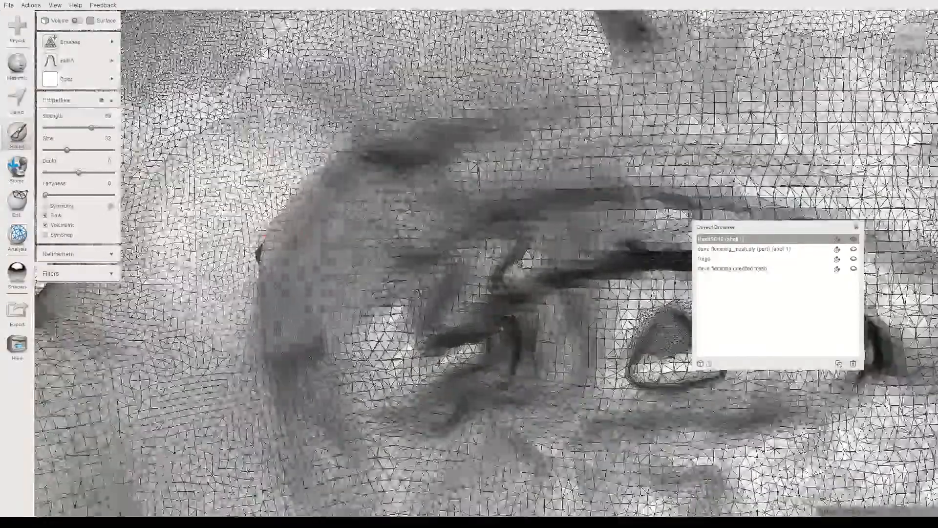
- Select the small dark defect beside the left inner eye corner with a size 9 brush and replace it with a Smooth MVC fill
click(62, 150)
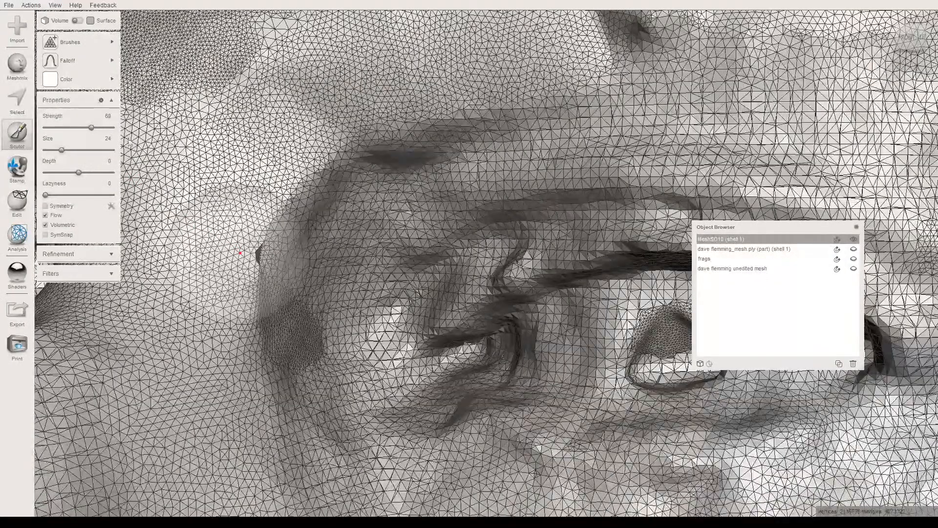
key(s)
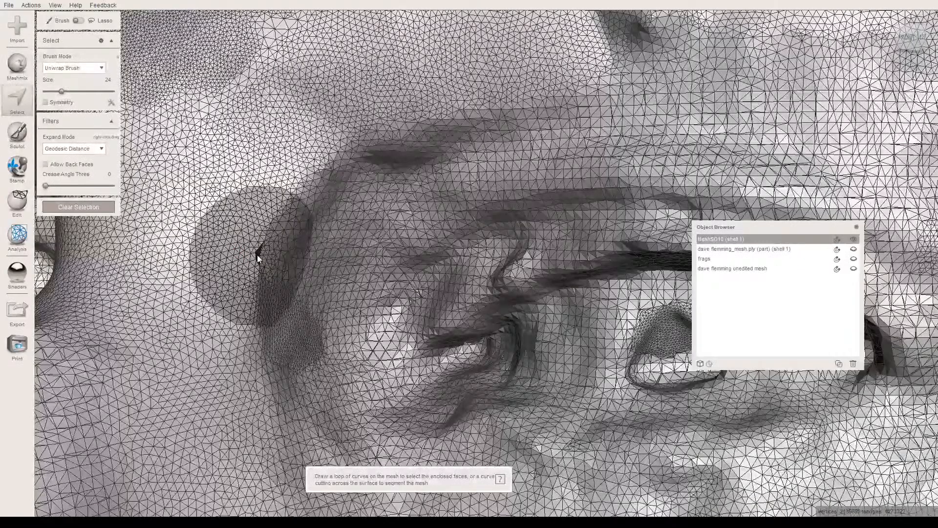
right_drag(257, 255, 230, 250)
click(52, 92)
drag(235, 252, 246, 251)
right_drag(233, 246, 190, 288)
key(f)
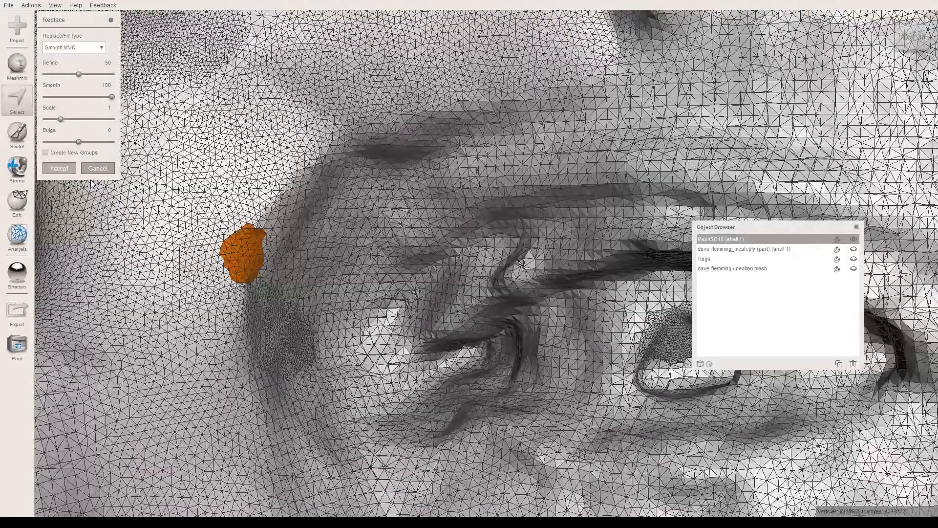
key(a)
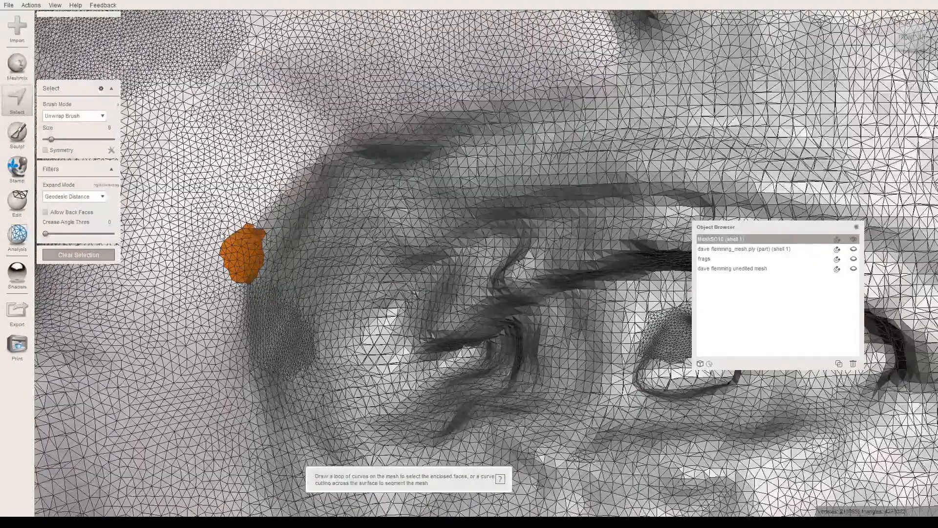
key(Escape)
- Set the Refine sculpt brush size to 24 and refine the seam between the brows and across to the right brow
scroll(240, 234, down, 3)
right_drag(241, 233, 308, 362)
right_drag(293, 270, 383, 235)
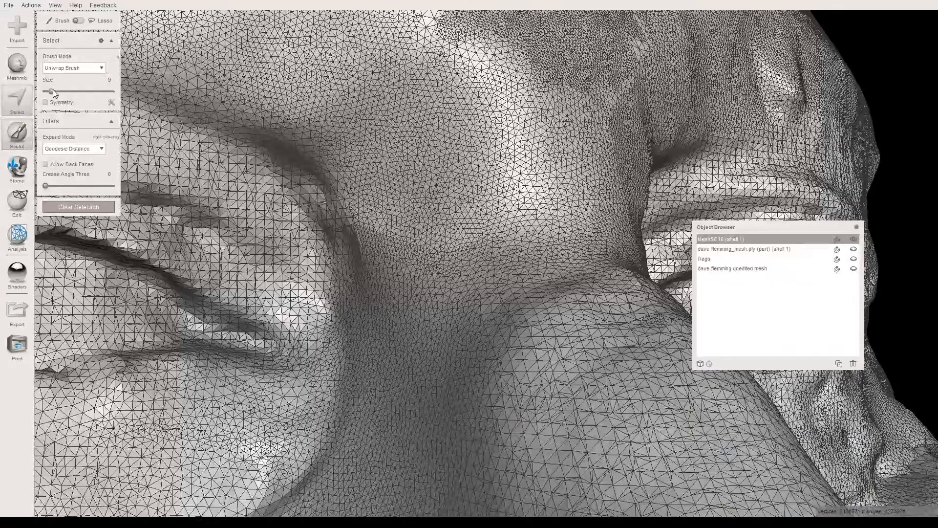
drag(52, 150, 61, 150)
mouse_move(367, 234)
right_down()
mouse_move(508, 180)
mouse_move(486, 190)
mouse_move(469, 220)
mouse_move(457, 324)
right_up()
right_drag(349, 295, 281, 300)
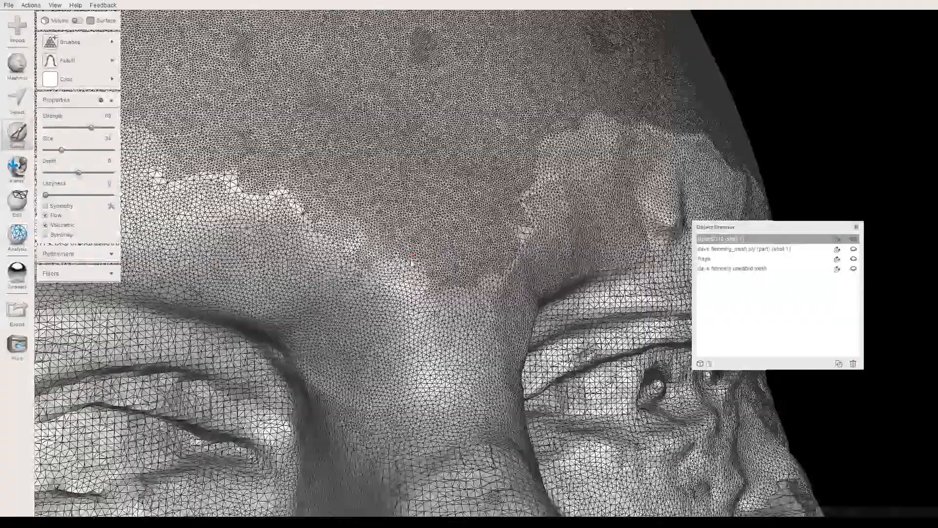
mouse_move(529, 201)
mouse_down()
mouse_move(430, 225)
mouse_move(188, 192)
mouse_up()
right_drag(188, 192, 328, 234)
mouse_move(190, 246)
mouse_down()
mouse_move(237, 276)
mouse_move(284, 240)
mouse_move(504, 243)
mouse_up()
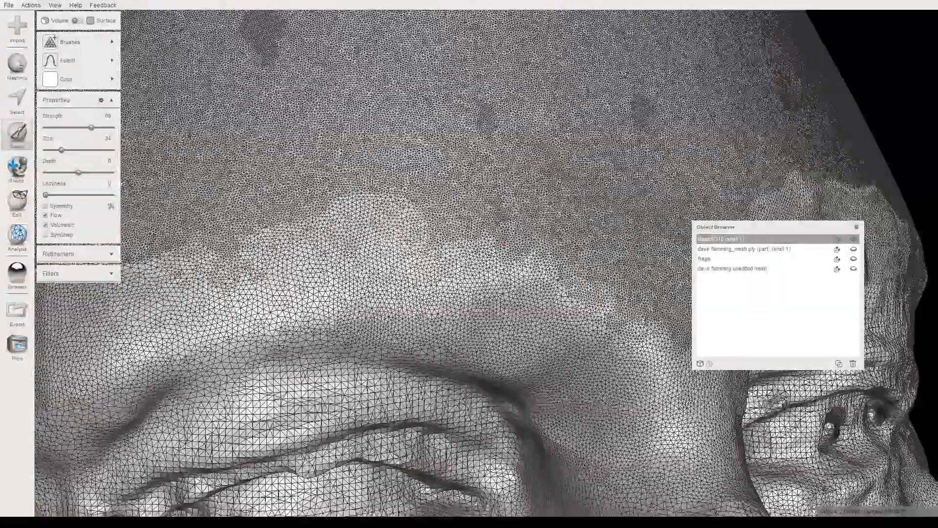
right_drag(504, 244, 606, 237)
- Refine the remaining coarse triangles along the forehead seam above the right brow
mouse_move(236, 281)
mouse_down()
mouse_move(268, 264)
mouse_move(335, 261)
mouse_move(270, 228)
mouse_move(258, 247)
mouse_up()
right_drag(205, 254, 331, 242)
mouse_move(330, 242)
mouse_down()
mouse_move(395, 257)
mouse_move(403, 232)
mouse_move(437, 220)
mouse_move(279, 249)
mouse_move(247, 309)
mouse_move(330, 253)
mouse_move(443, 214)
mouse_move(375, 240)
mouse_up()
right_drag(375, 239, 444, 244)
mouse_move(321, 254)
mouse_down()
mouse_move(252, 298)
mouse_move(218, 301)
mouse_move(259, 313)
mouse_move(353, 280)
mouse_move(351, 272)
mouse_move(406, 260)
mouse_move(364, 239)
mouse_move(267, 260)
mouse_up()
right_drag(268, 261, 374, 252)
mouse_move(381, 254)
mouse_down()
mouse_move(195, 308)
mouse_move(363, 266)
mouse_move(293, 305)
mouse_up()
- Show the whole head in right profile with no sculpt or select tool active and the wireframe display turned off
scroll(262, 307, down, 3)
mouse_move(262, 308)
right_down()
mouse_move(314, 204)
mouse_move(342, 195)
mouse_move(341, 264)
mouse_move(280, 246)
mouse_move(352, 176)
mouse_move(349, 156)
mouse_move(347, 196)
right_up()
scroll(342, 188, down, 2)
scroll(342, 196, down, 3)
scroll(342, 205, down, 1)
scroll(340, 303, up, 3)
right_drag(441, 310, 356, 255)
scroll(385, 272, down, 4)
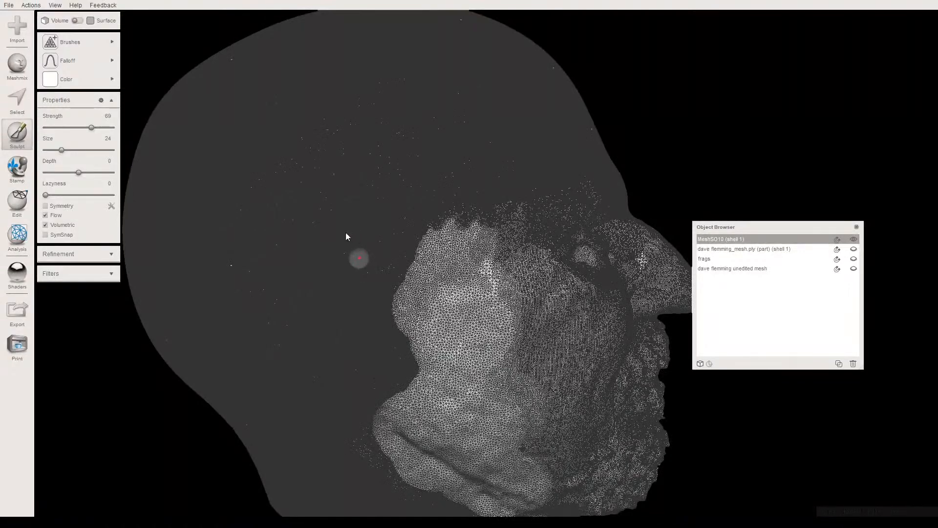
key(s)
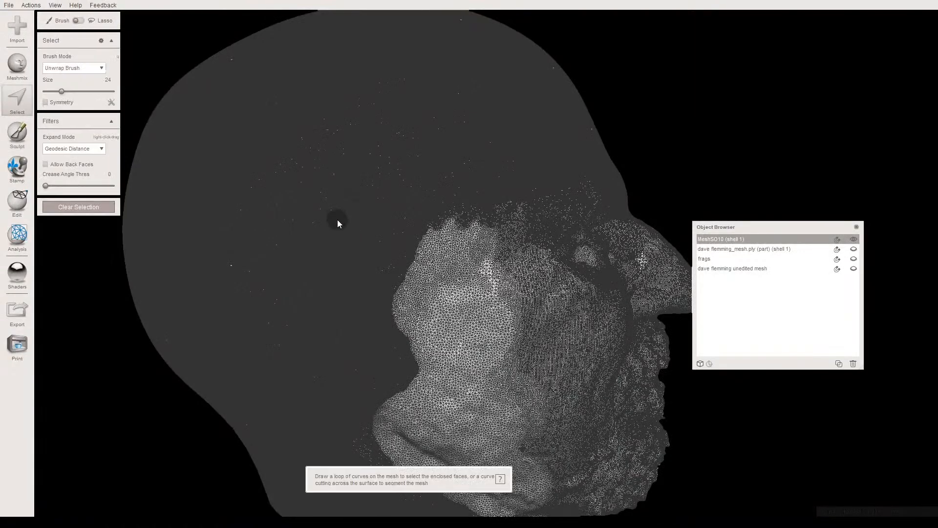
scroll(335, 219, down, 4)
right_drag(338, 228, 342, 205)
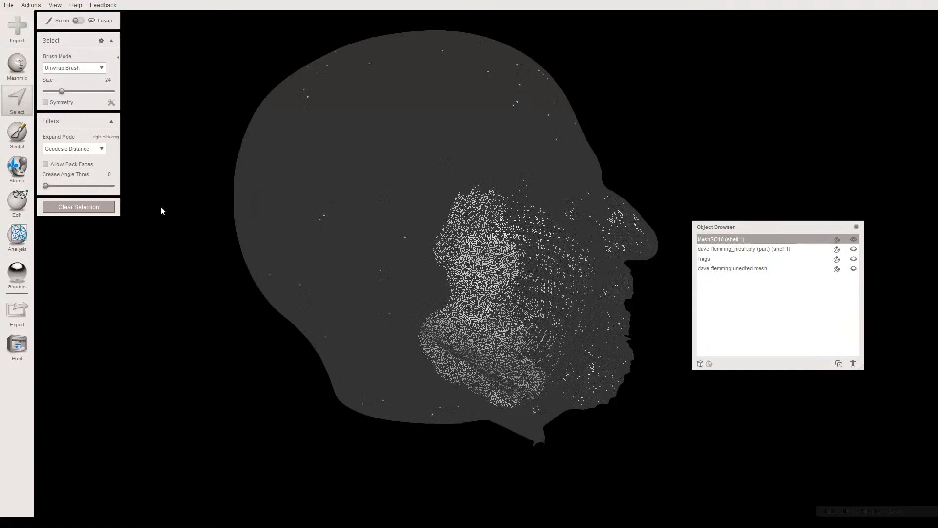
click(95, 205)
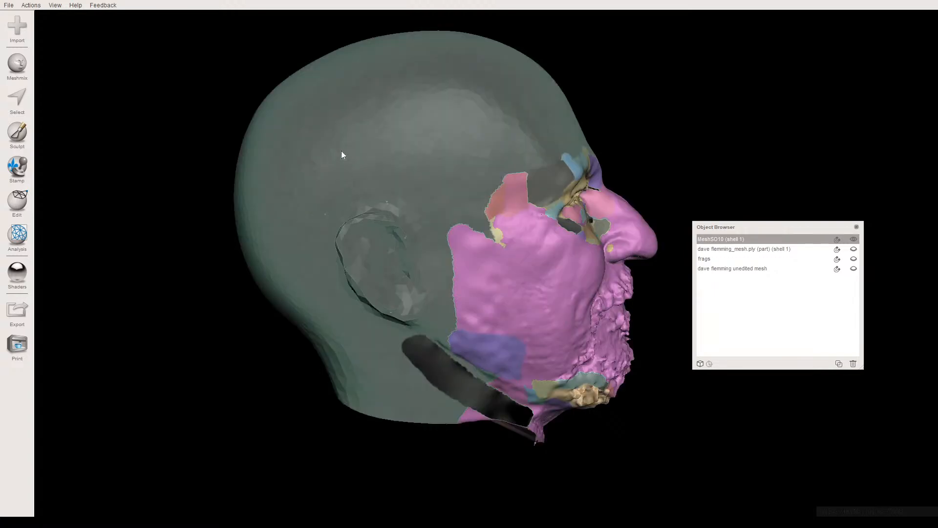
- Select the entire face group covering the scalp, ears and back of the neck, and set the selection brush size to 80
key(s)
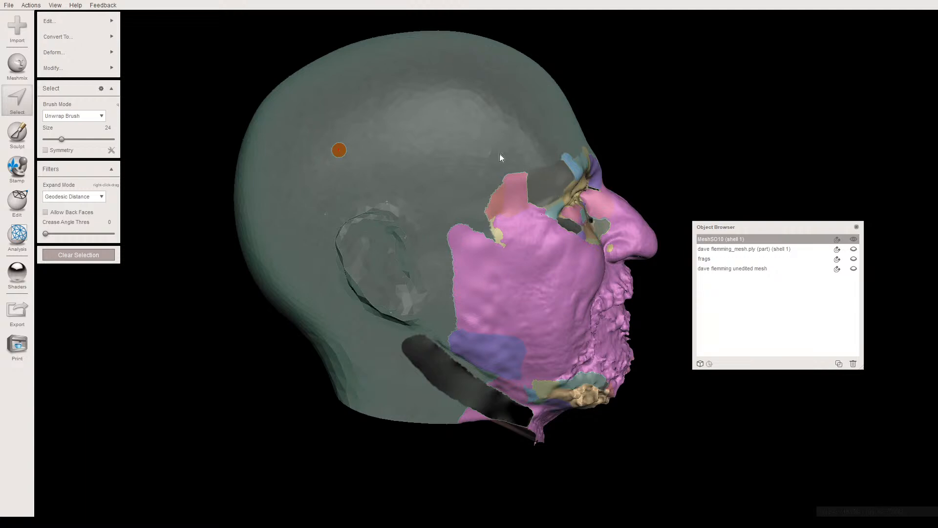
double_click(444, 211)
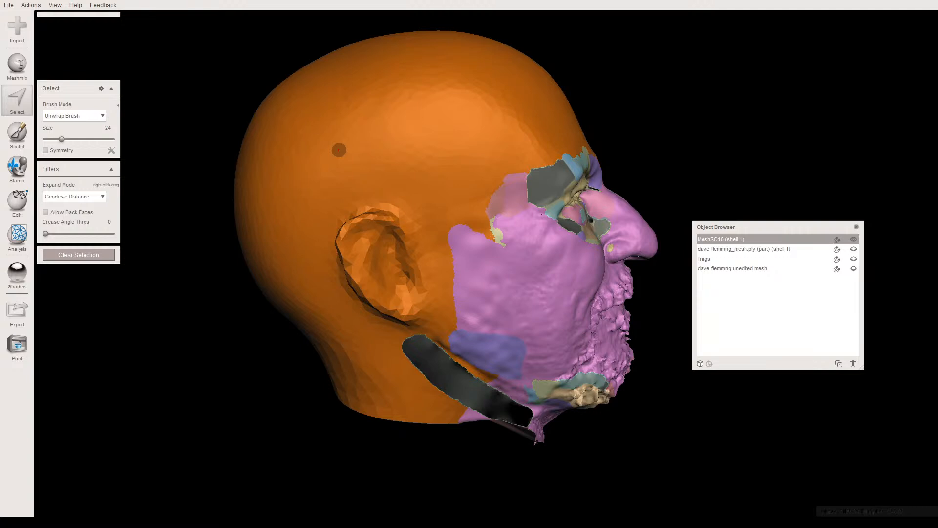
right_drag(385, 191, 371, 196)
scroll(419, 236, up, 5)
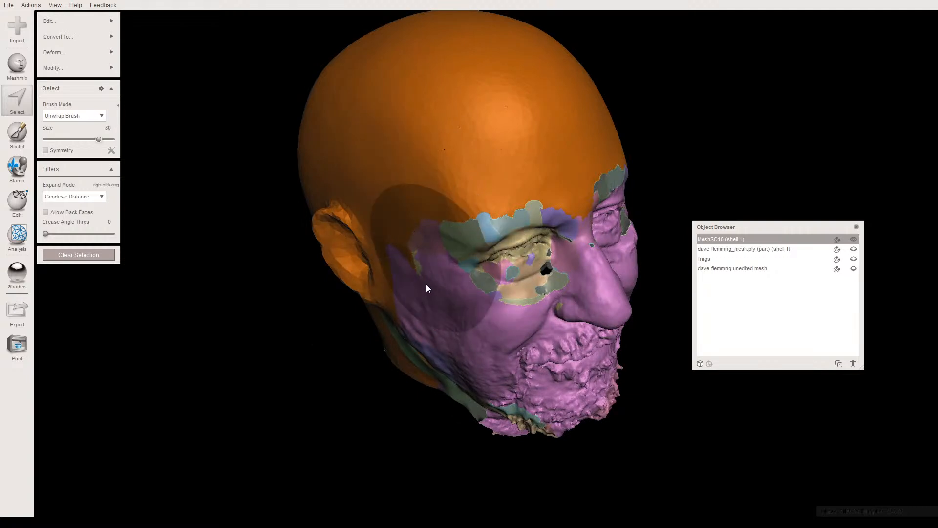
right_drag(435, 274, 481, 233)
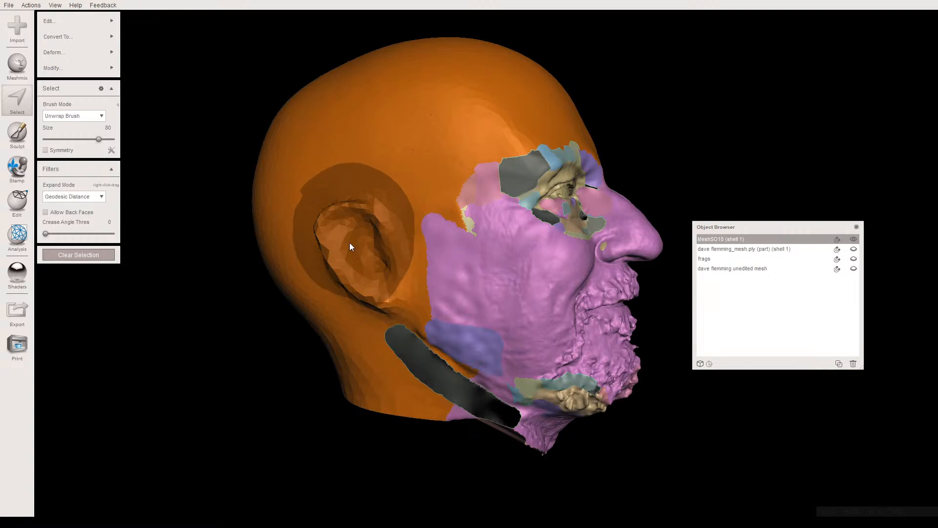
- Deselect the right ear, the strip beside the cheek and the area behind the jaw down to the neck
click(376, 257)
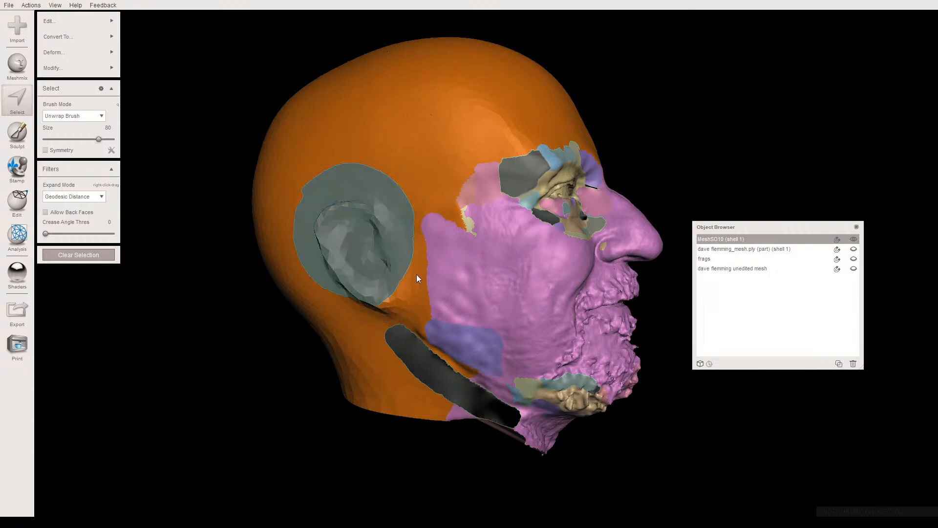
drag(434, 282, 501, 298)
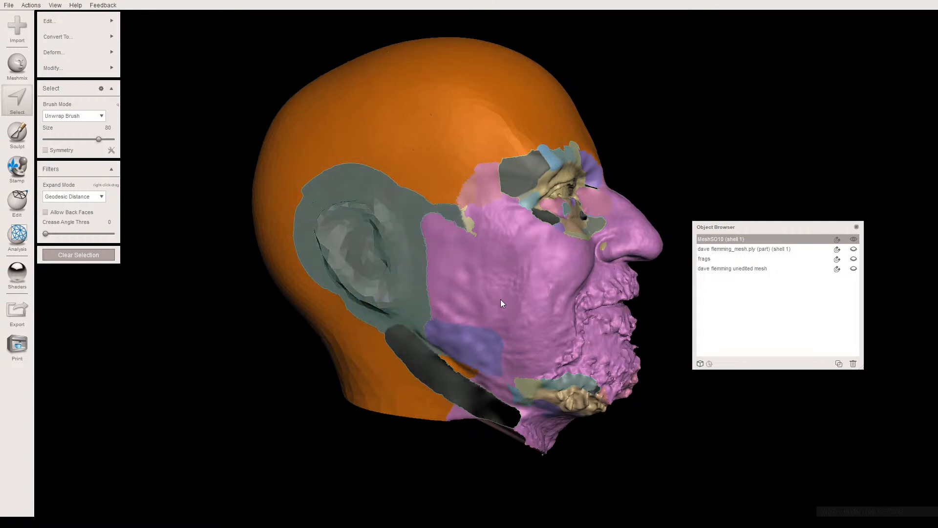
right_drag(493, 306, 506, 298)
mouse_move(506, 310)
mouse_down()
mouse_move(518, 312)
mouse_move(511, 350)
mouse_move(495, 350)
mouse_up()
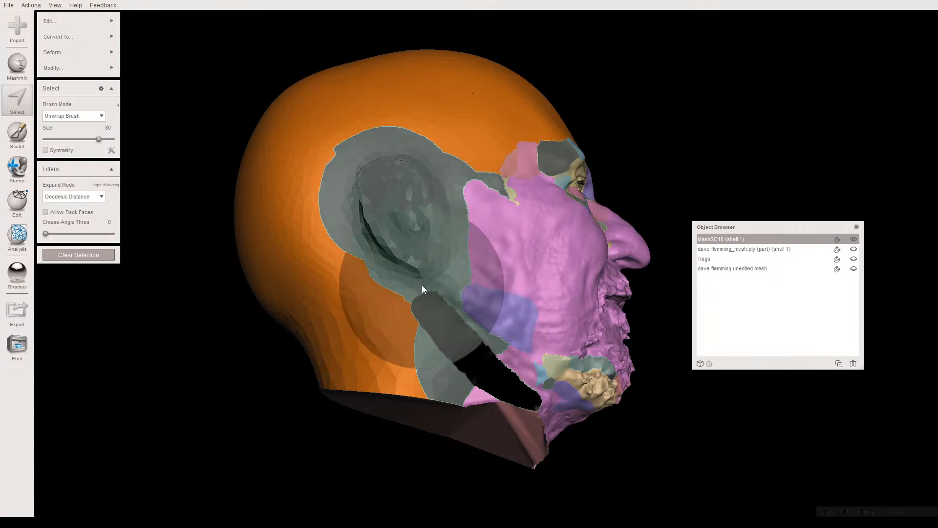
click(417, 277)
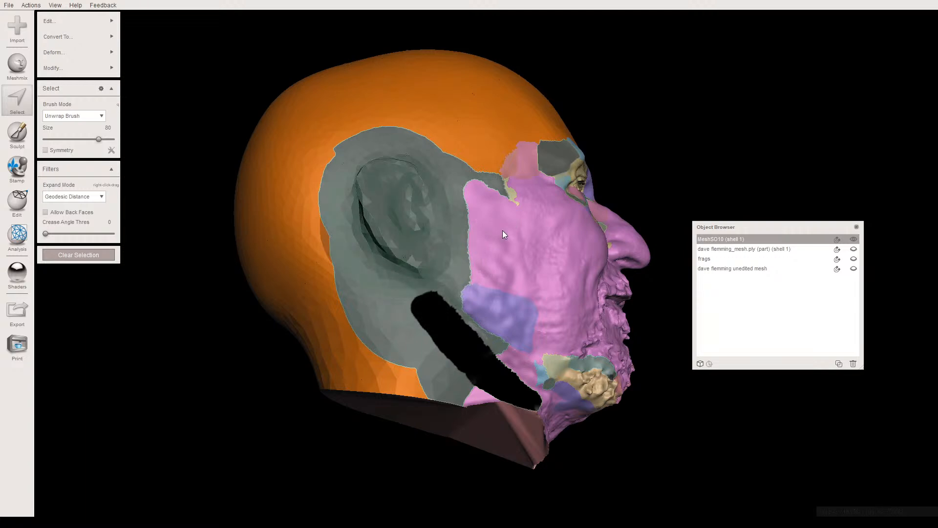
- Deselect a wide band of the forehead above both brows, from the right temple to the left temple
mouse_move(470, 248)
right_down()
mouse_move(420, 270)
mouse_move(408, 240)
right_up()
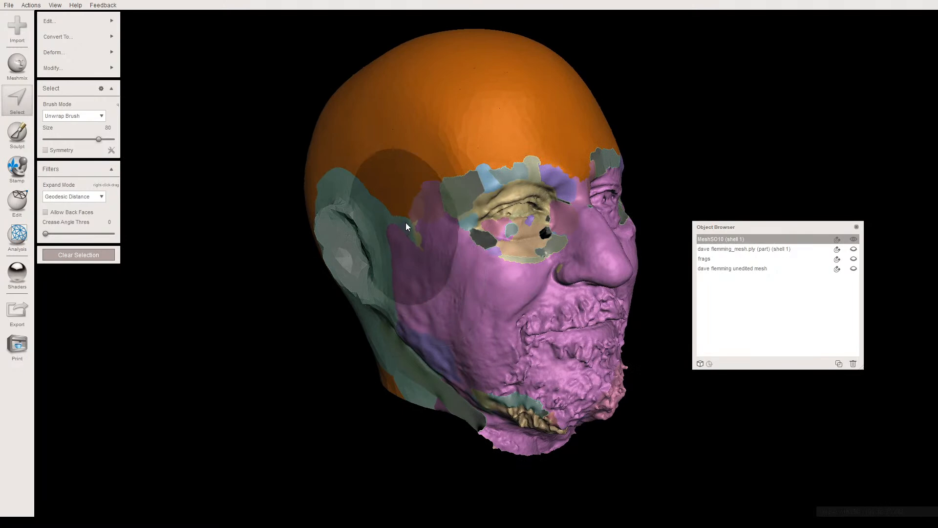
mouse_move(463, 189)
ctrl+mouse_down()
mouse_move(490, 180)
mouse_move(576, 184)
ctrl+mouse_up()
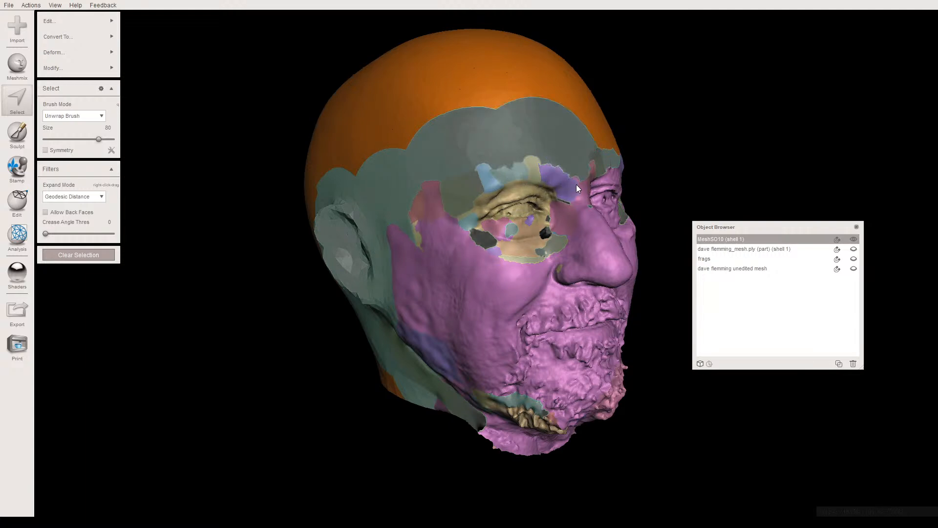
right_drag(446, 225, 462, 210)
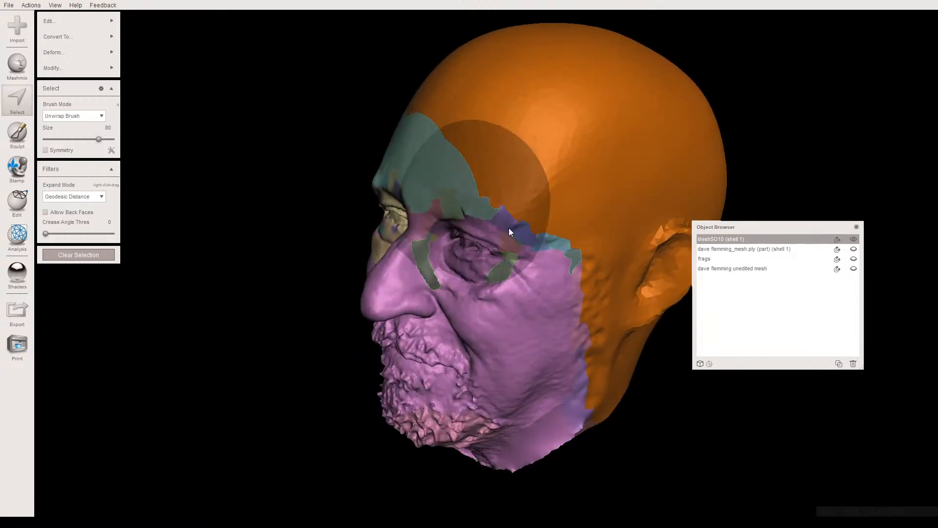
click(529, 236)
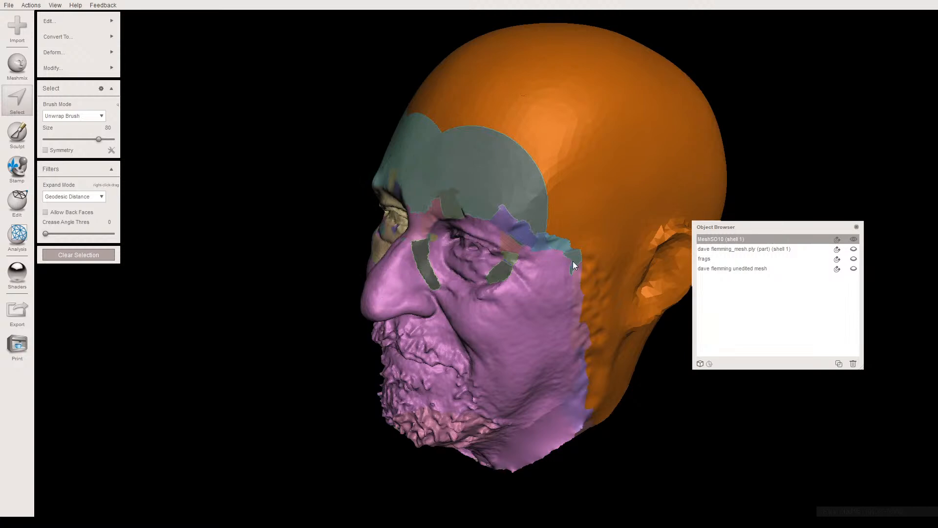
- Deselect the left temple and the strip beside the left cheek down to the jaw
right_drag(578, 272, 581, 283)
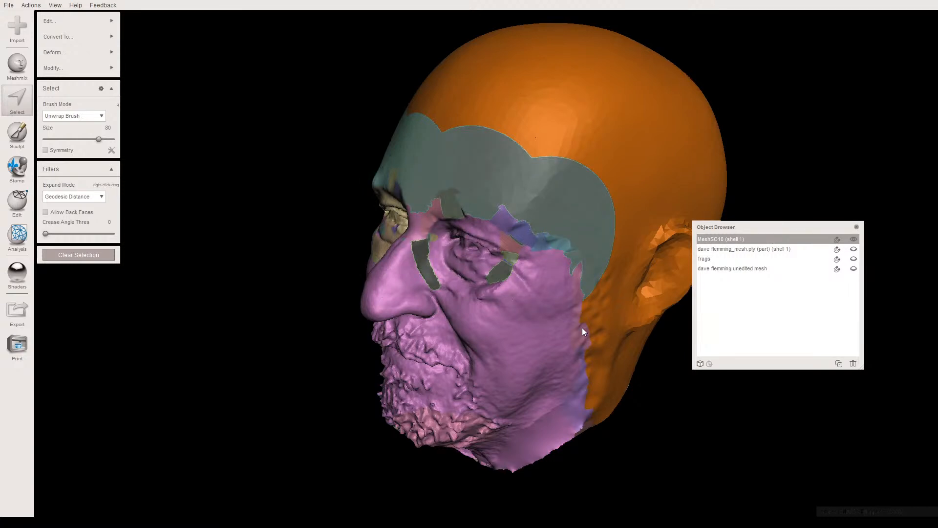
right_drag(583, 352, 584, 393)
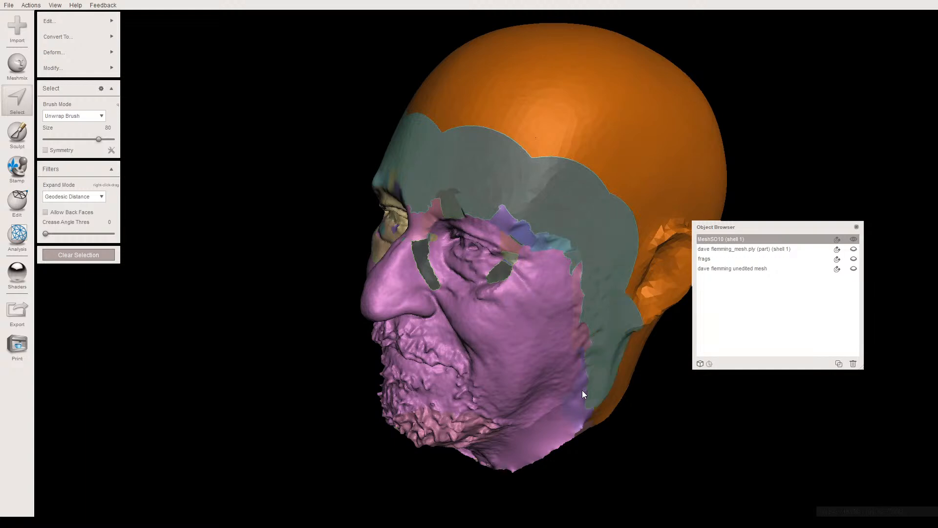
click(592, 417)
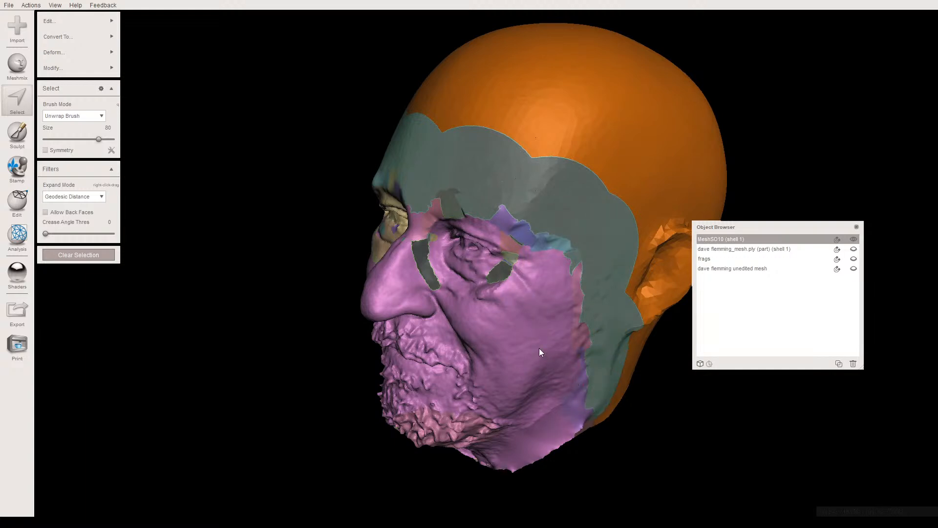
- Deselect the left ear together with the areas above, in front of and behind it
alt+drag(436, 243, 499, 289)
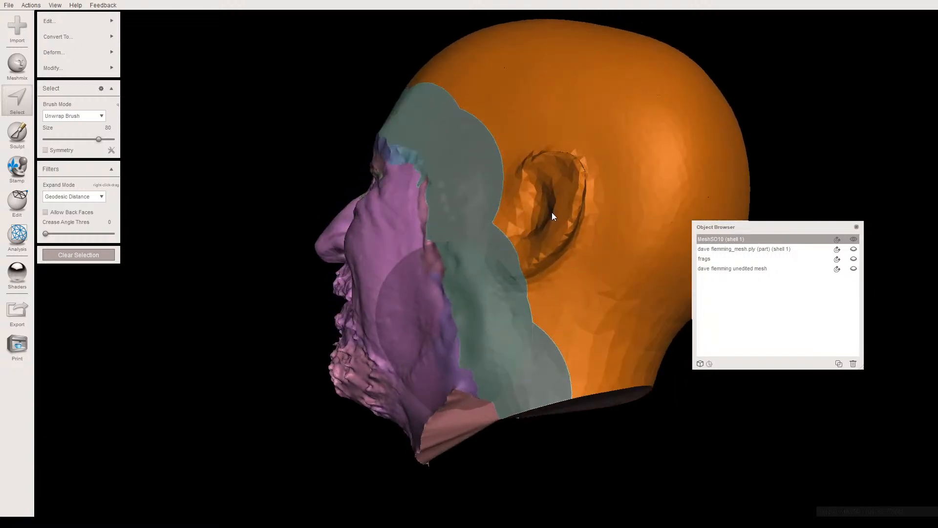
click(561, 174)
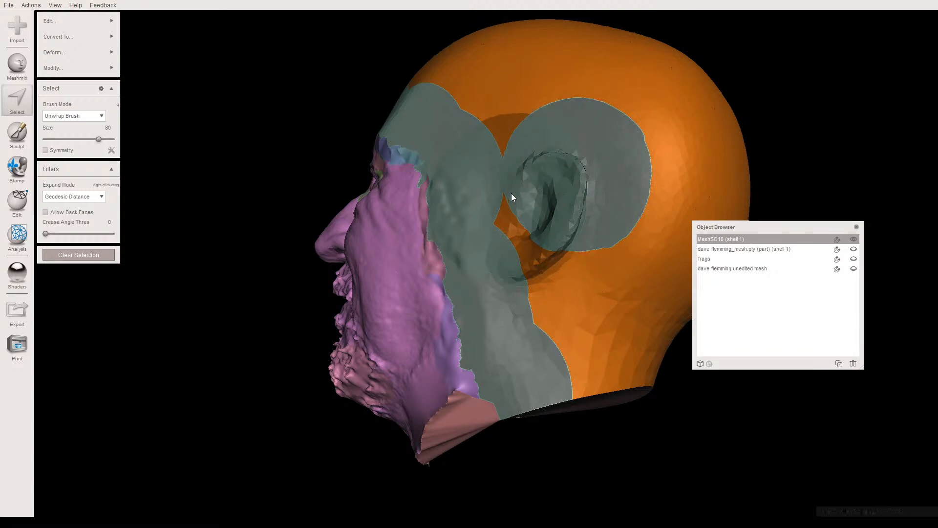
click(512, 191)
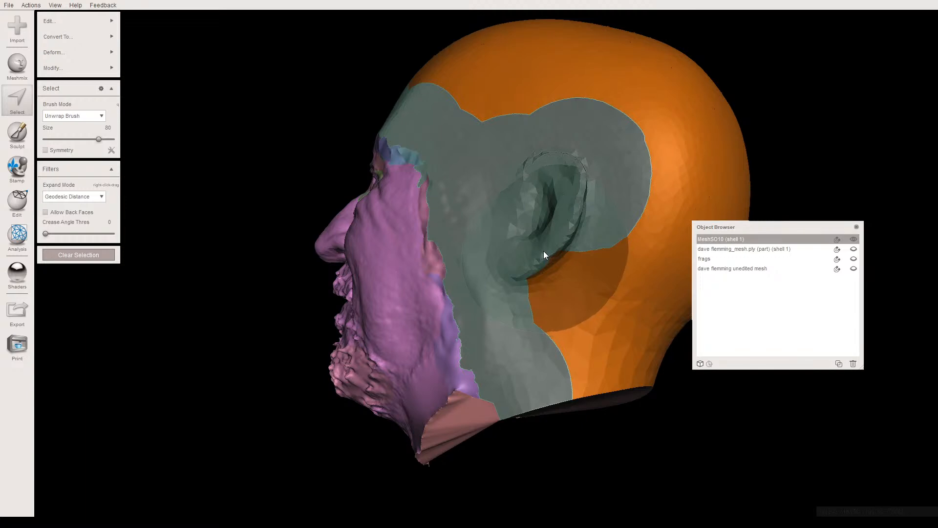
click(545, 275)
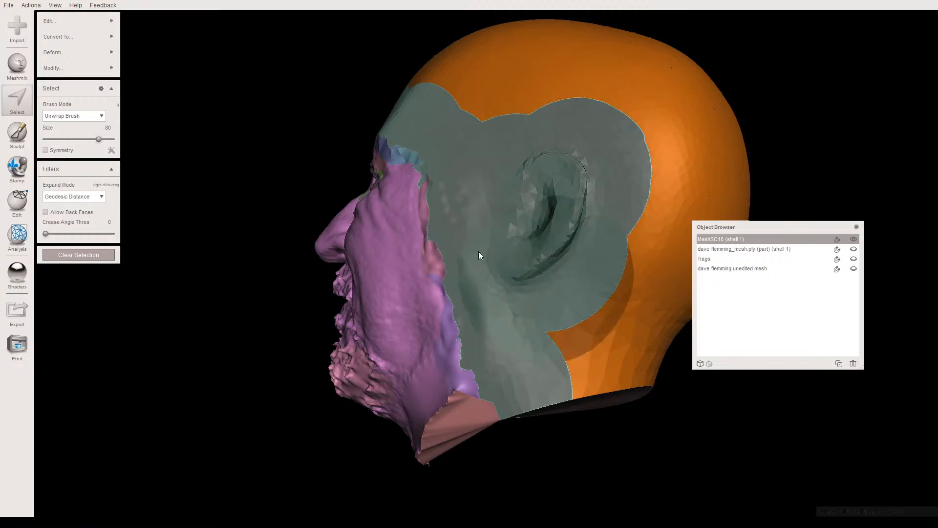
alt+drag(526, 249, 533, 281)
- Reduce the selected scalp mesh by 50% with Shape Preserving reduction, inspect its density in wireframe, and clear the selection
click(55, 23)
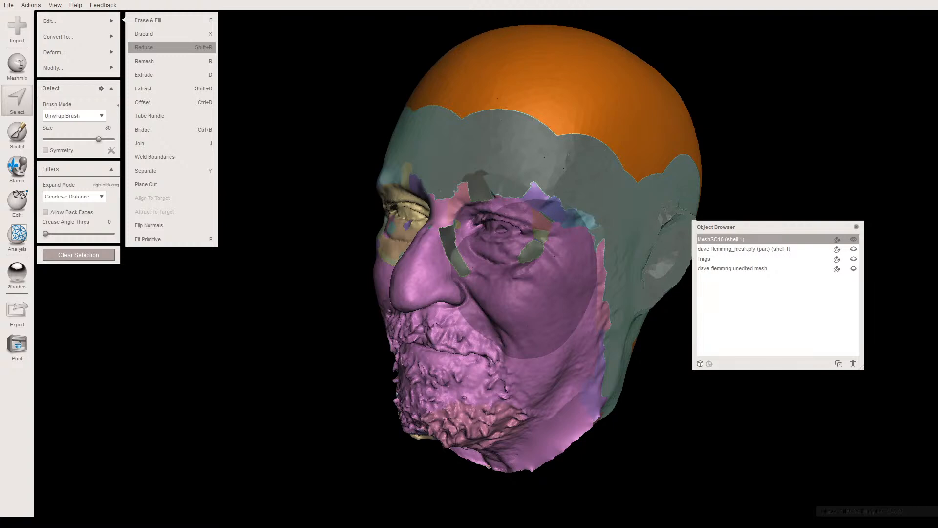
click(171, 47)
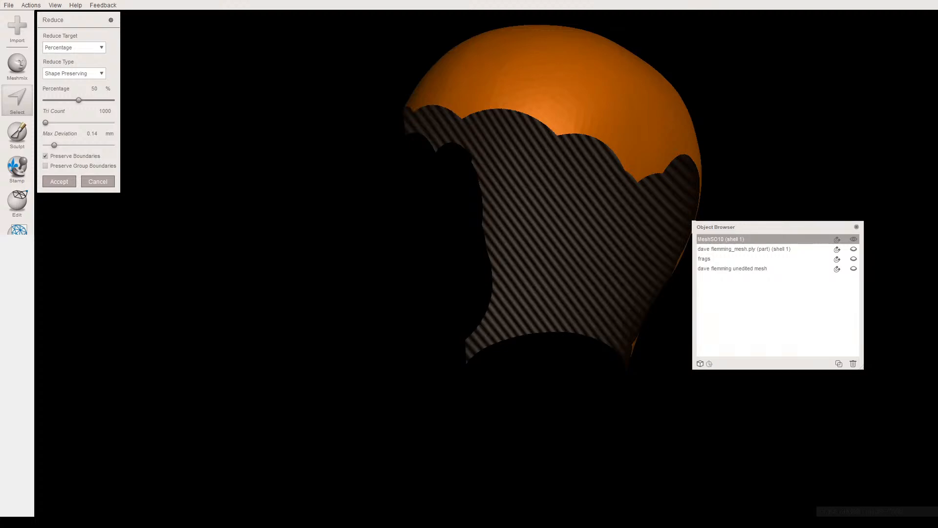
right_drag(400, 215, 370, 206)
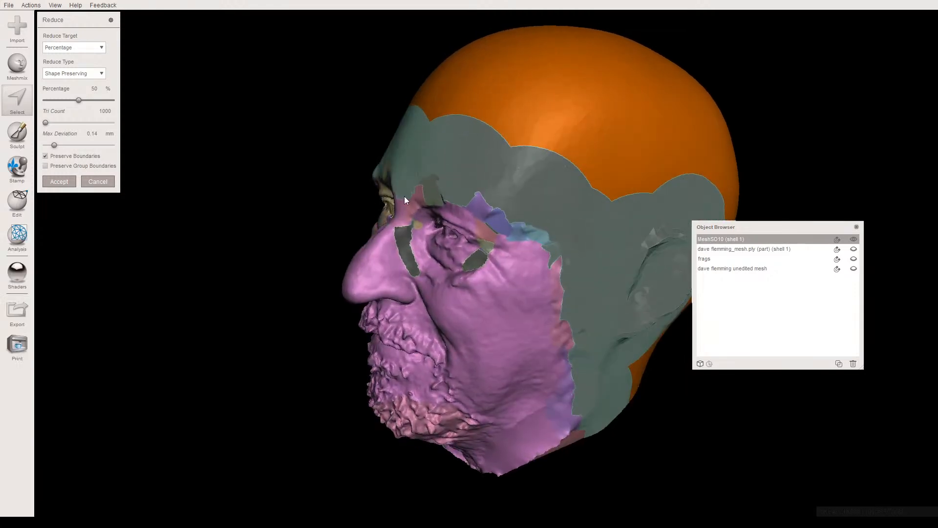
right_drag(423, 187, 408, 230)
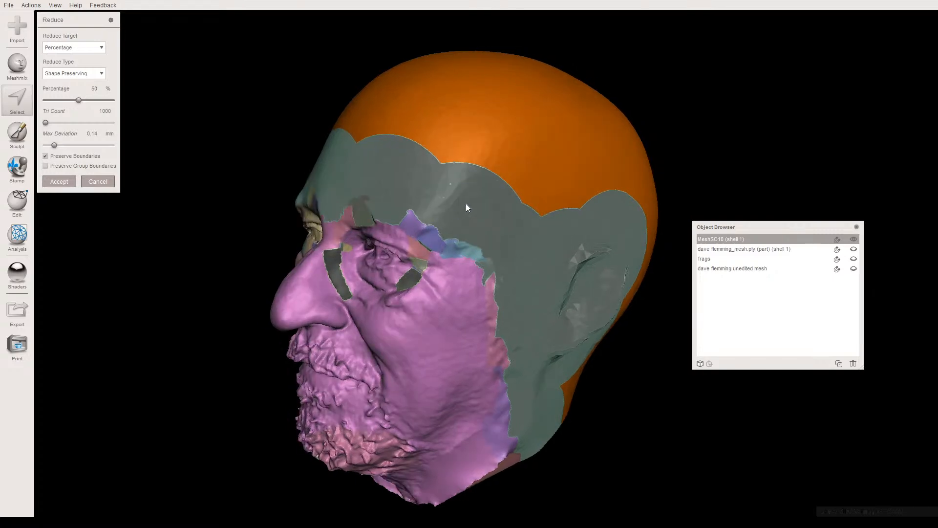
key(w)
scroll(454, 201, up, 5)
middle_drag(452, 197, 488, 299)
scroll(439, 279, up, 3)
scroll(488, 299, up, 3)
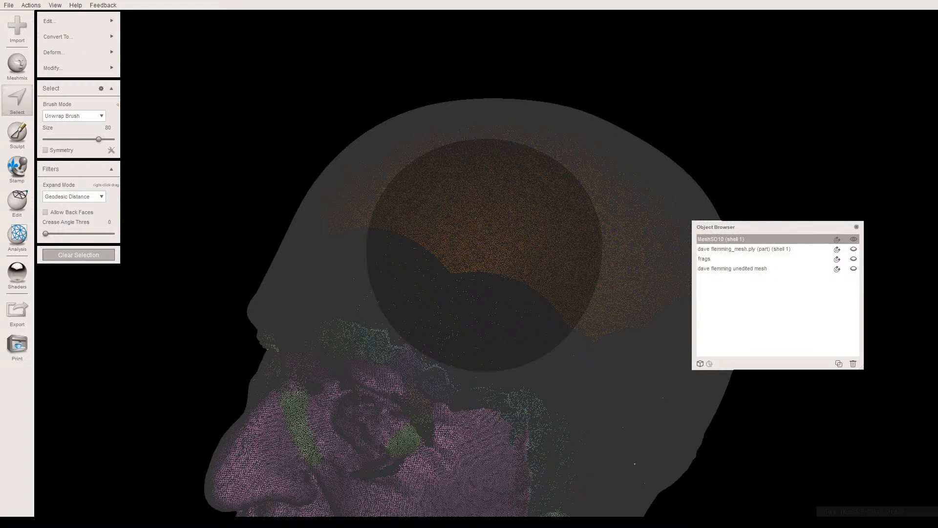
key(Escape)
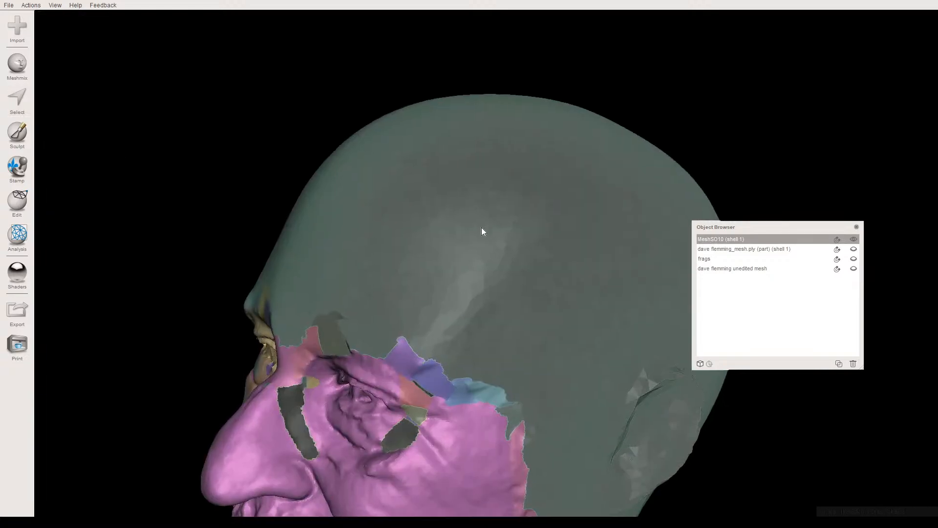
- Display the head in plain grey shading without the face group colours
middle_drag(458, 321, 505, 127)
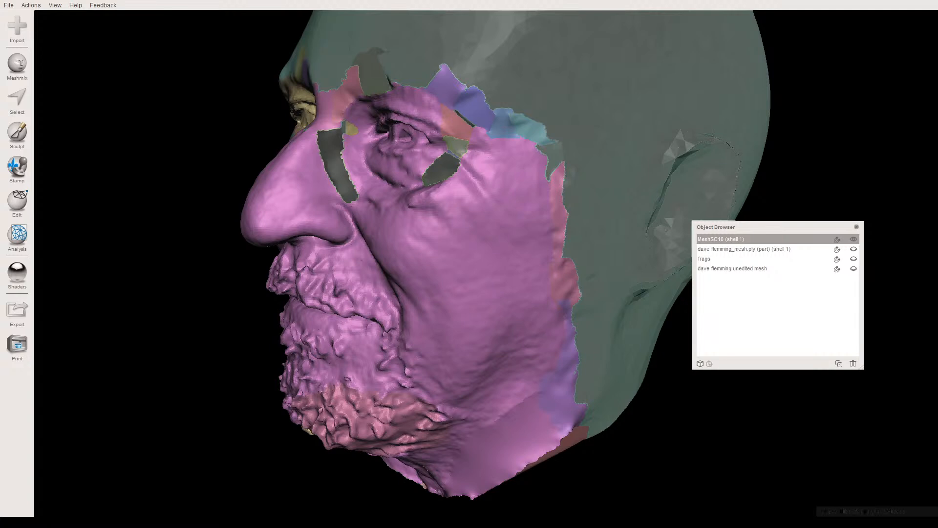
key(Return)
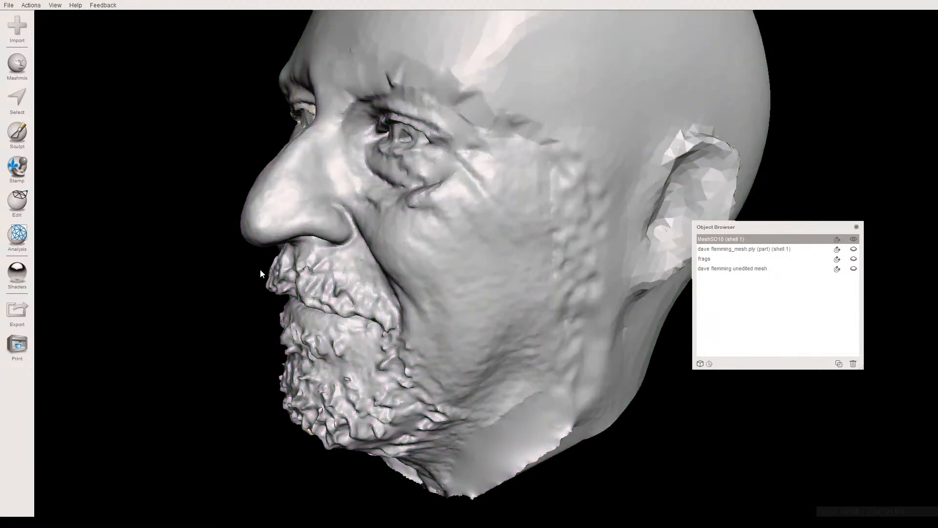
mouse_move(260, 269)
right_down()
mouse_move(292, 272)
mouse_move(541, 220)
mouse_move(479, 196)
right_up()
- Set up the Draw2 sculpting brush with a rounder, broader falloff, strength 43 and size 23
click(20, 134)
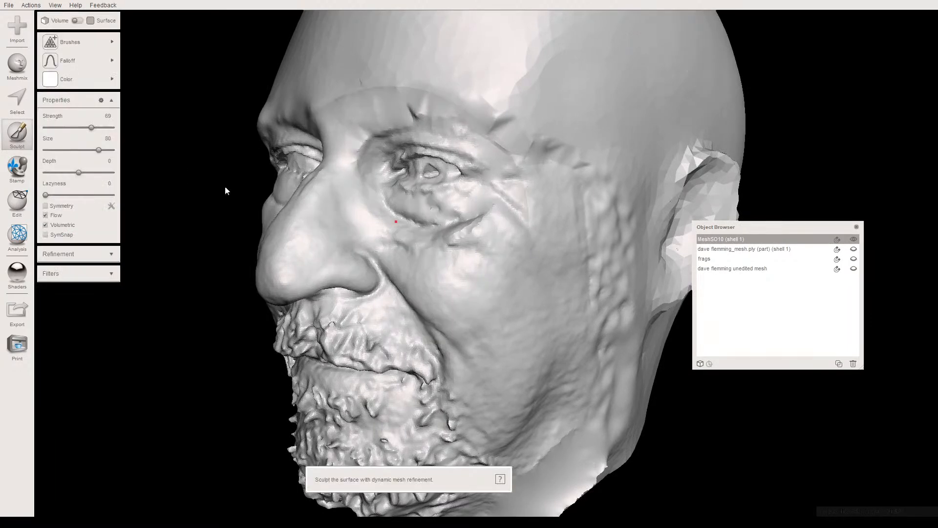
mouse_move(98, 45)
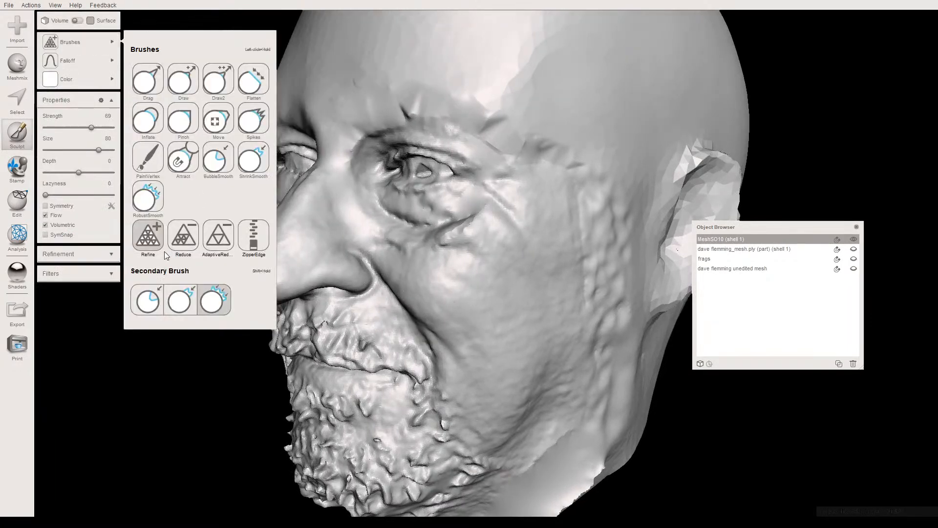
click(151, 195)
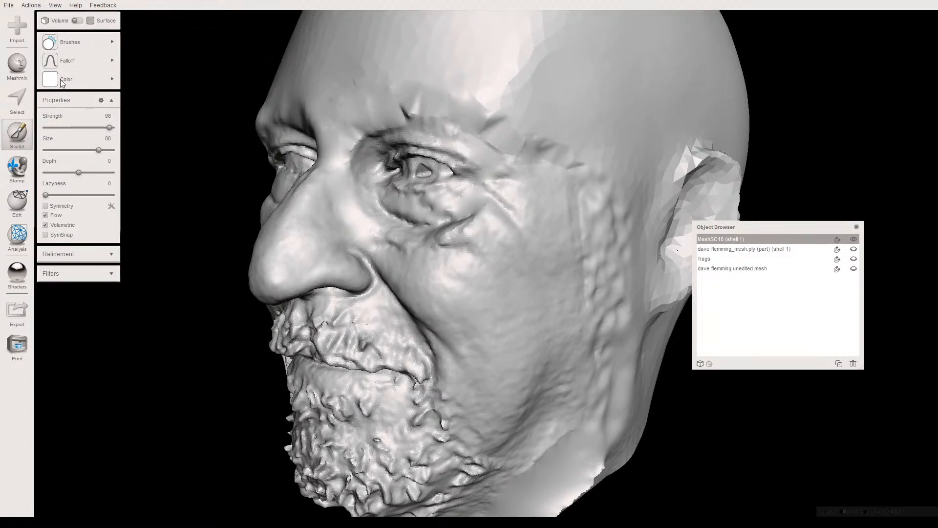
mouse_move(73, 42)
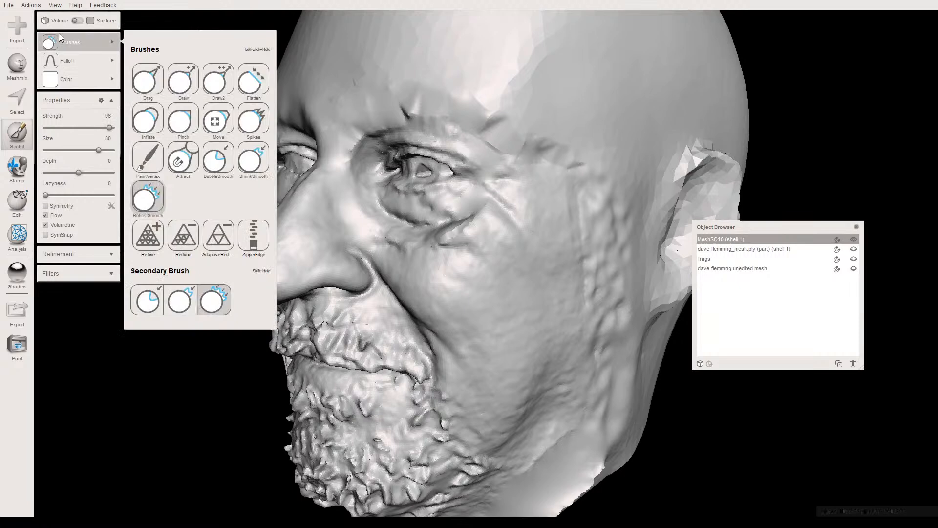
click(220, 84)
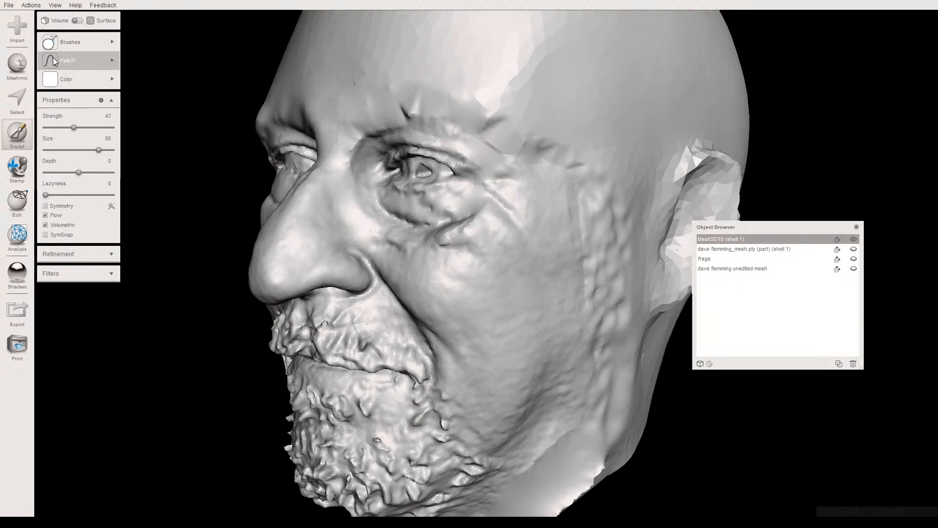
click(112, 60)
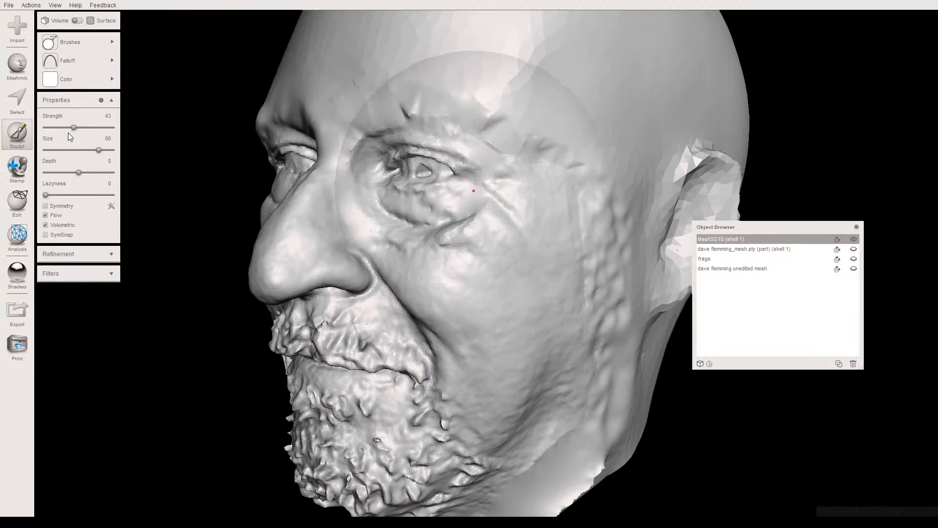
click(69, 149)
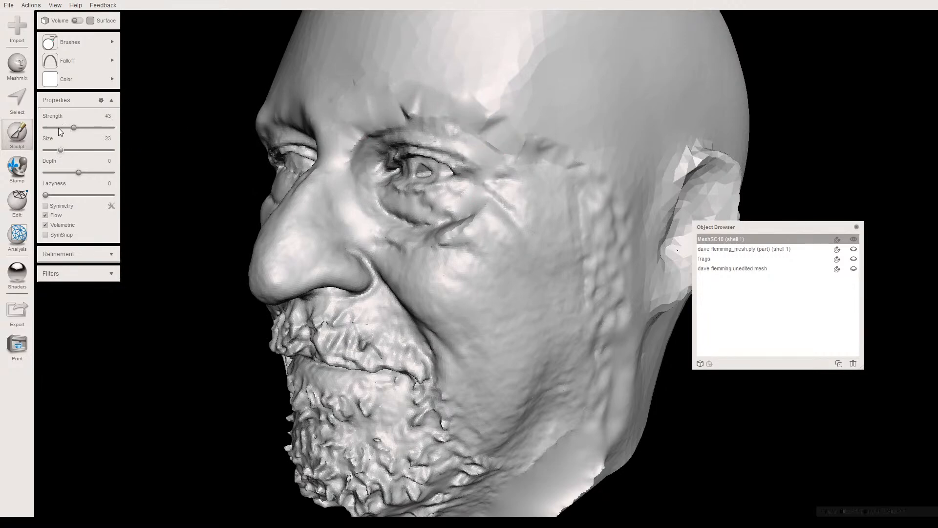
- Sculpt the first small raised dabs over the creased seam above the left eye
mouse_move(490, 199)
right_down()
mouse_move(441, 195)
mouse_move(465, 166)
mouse_move(511, 166)
mouse_move(565, 183)
mouse_move(588, 169)
mouse_move(526, 209)
mouse_move(453, 304)
right_up()
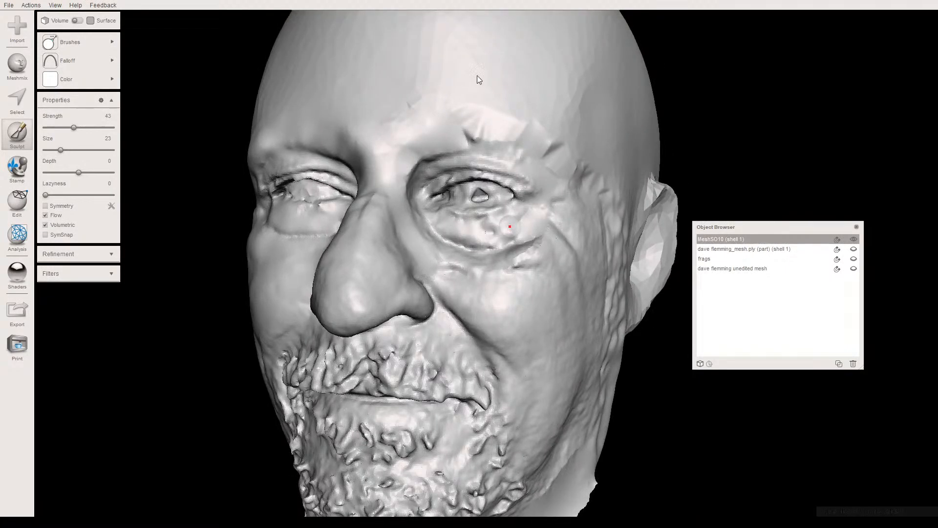
right_drag(544, 104, 345, 274)
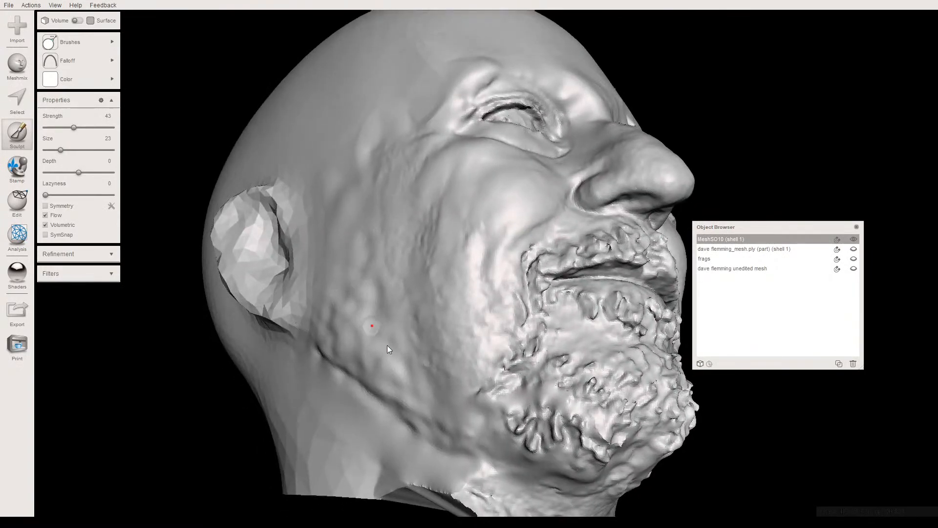
right_drag(365, 159, 262, 173)
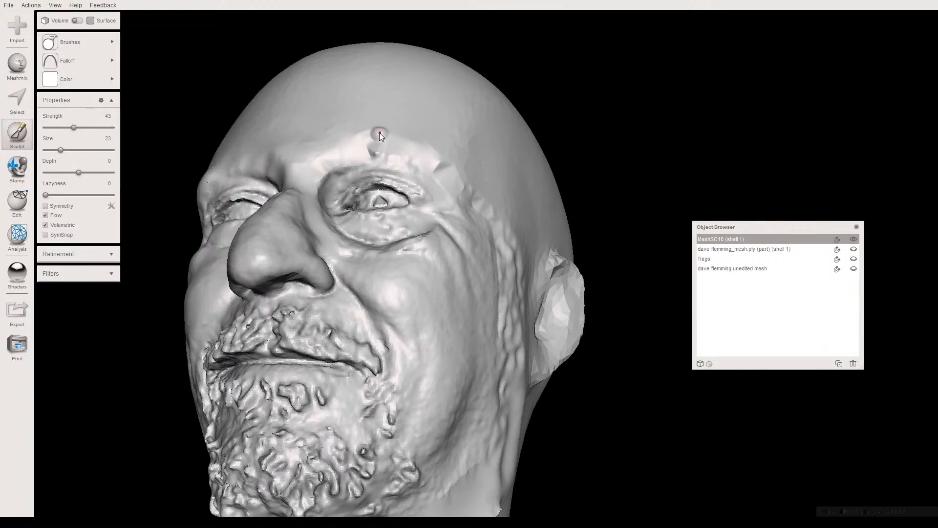
right_drag(376, 131, 390, 167)
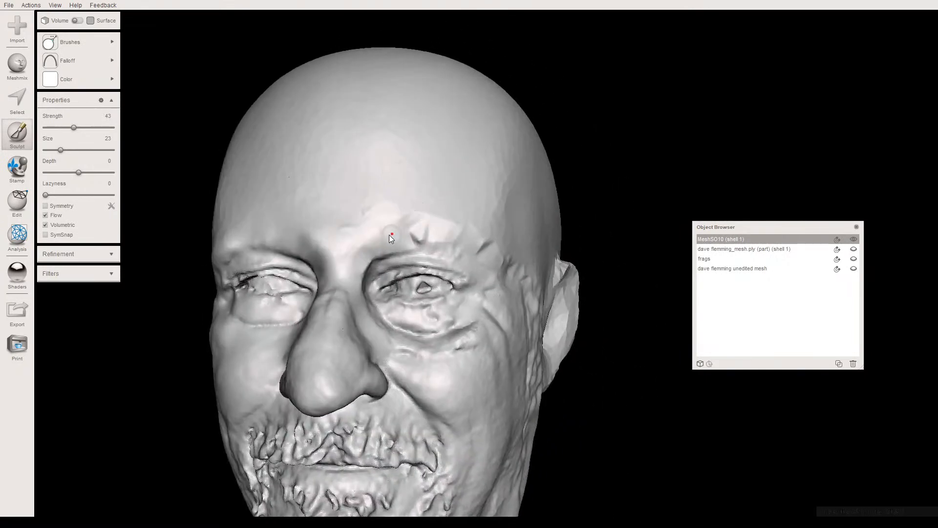
scroll(405, 274, up, 4)
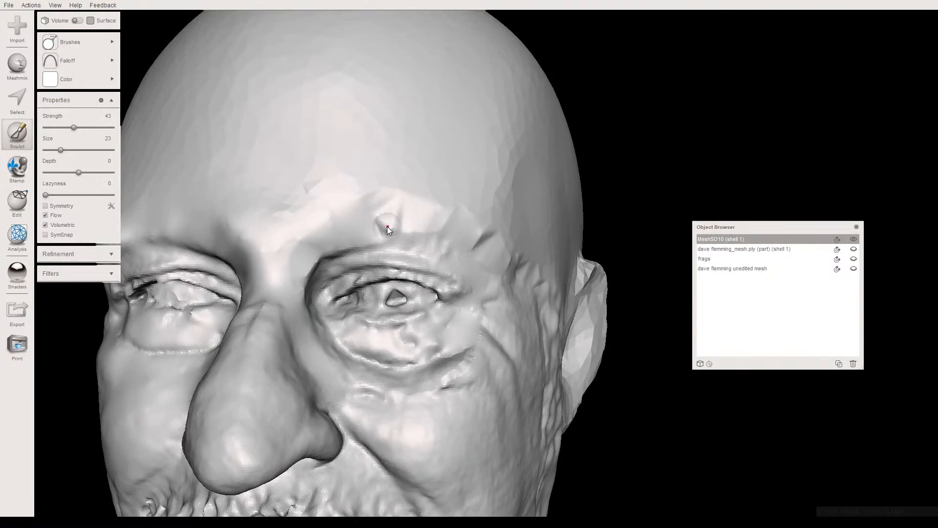
right_drag(389, 227, 476, 204)
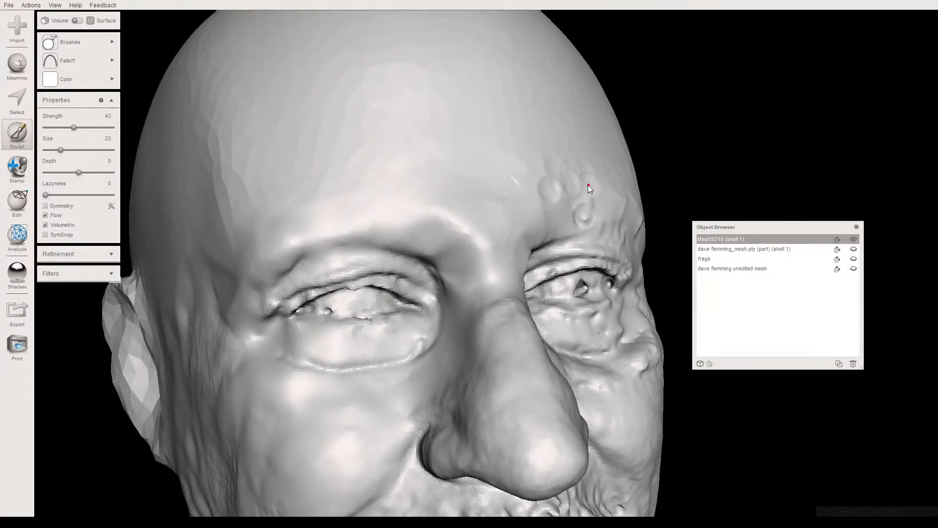
- Cover the left brow with overlapping raised strokes from beside the nose bridge to its outer part, forming eyebrow texture
right_drag(569, 197, 380, 143)
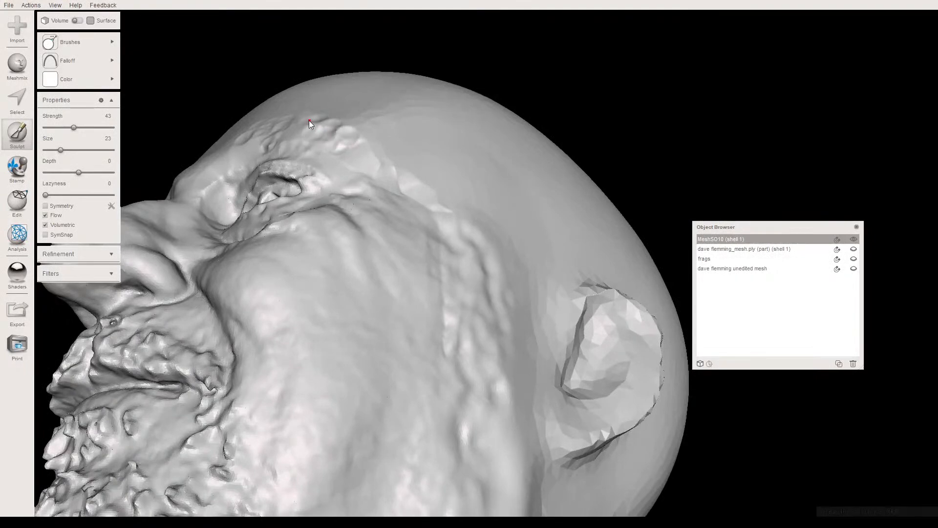
right_drag(300, 133, 339, 154)
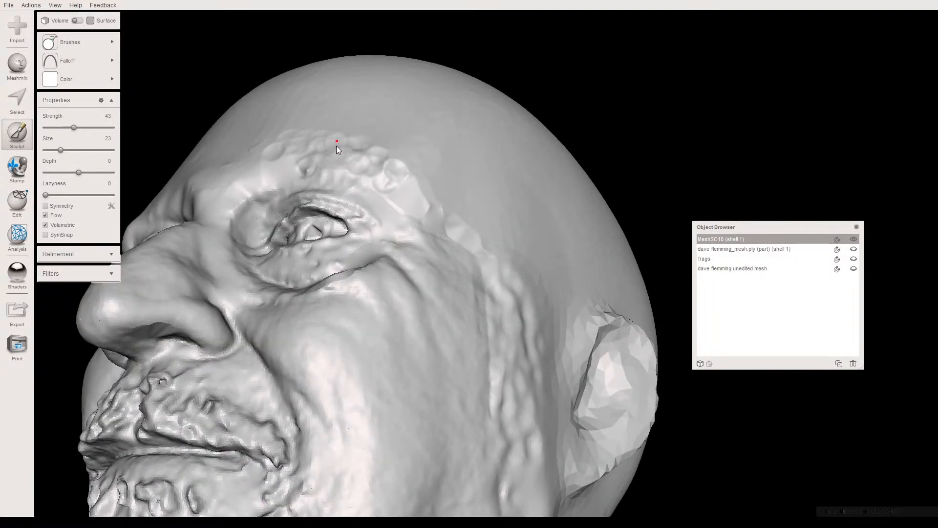
right_drag(313, 164, 296, 207)
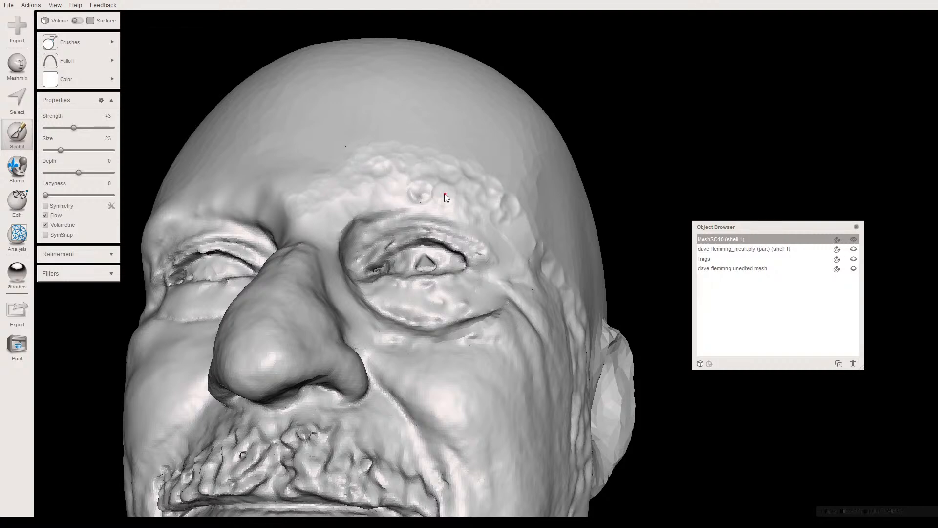
right_drag(362, 171, 423, 203)
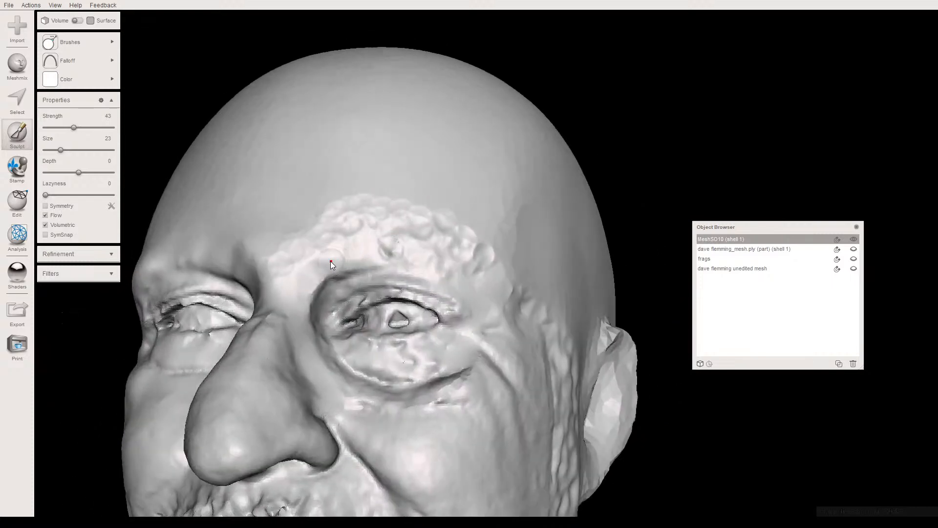
right_drag(406, 254, 435, 238)
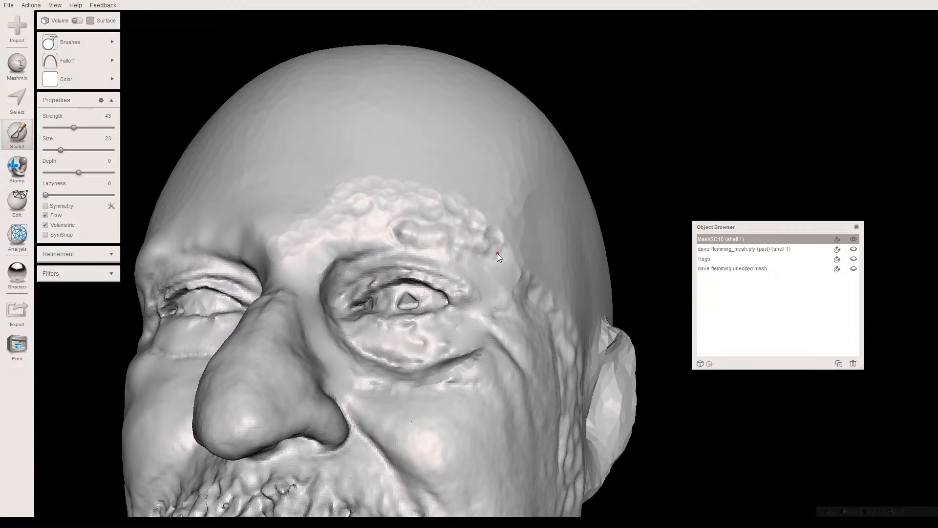
- Extend the raised eyebrow dabs around the outer end of the left brow and onto the temple
right_drag(465, 223, 422, 339)
right_drag(420, 313, 357, 255)
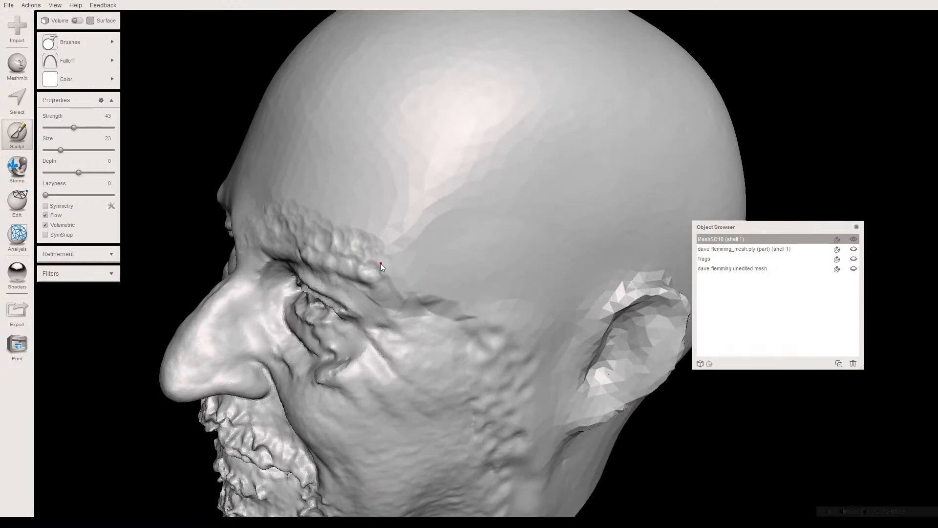
right_drag(388, 274, 365, 207)
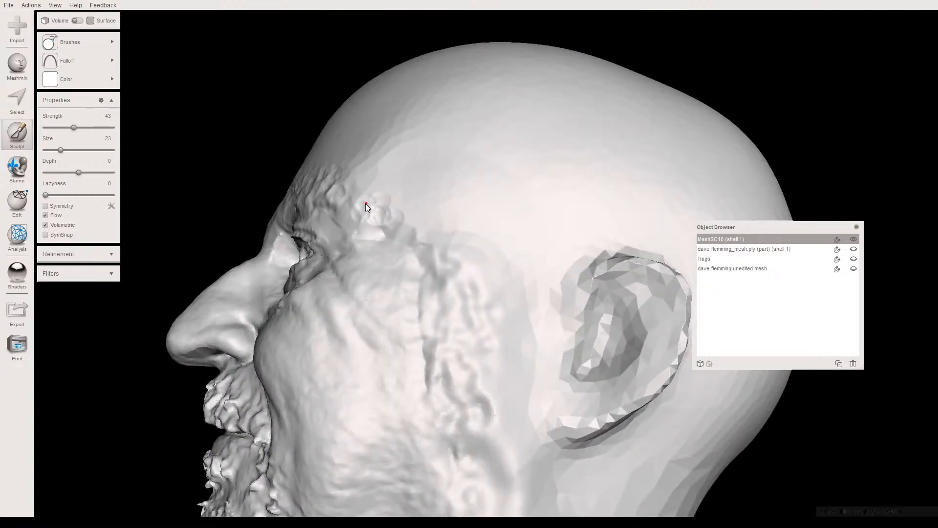
right_drag(348, 207, 436, 223)
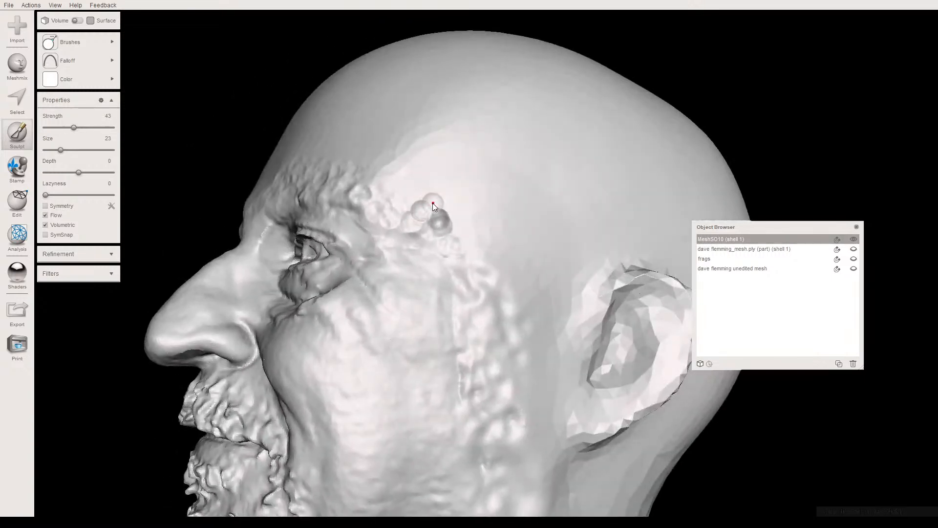
- Build up clustered raised dabs over the left temple and begin covering the seam leading down toward the sideburn
click(456, 229)
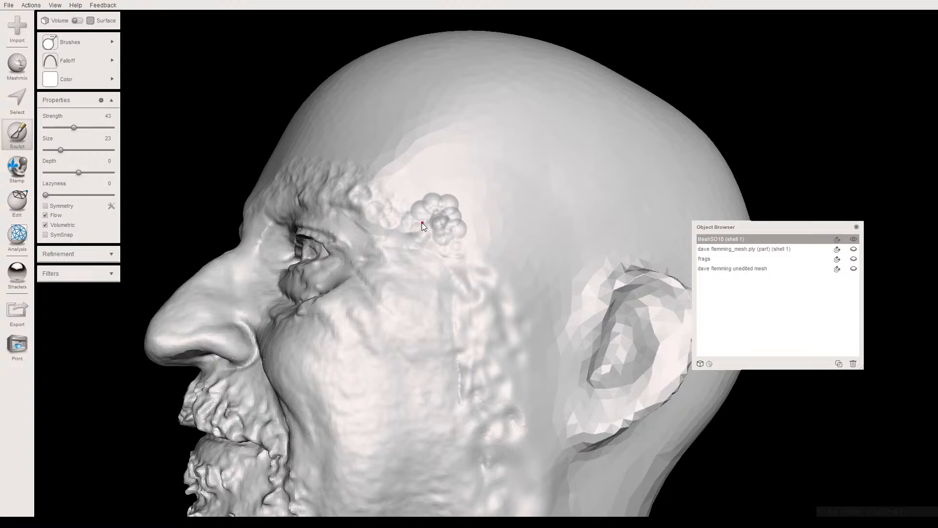
right_drag(456, 216, 528, 263)
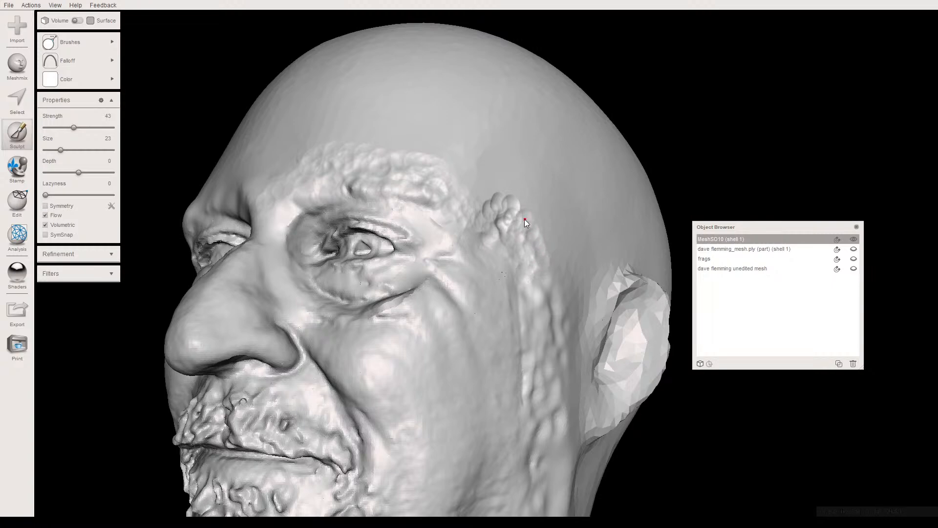
right_drag(499, 268, 565, 299)
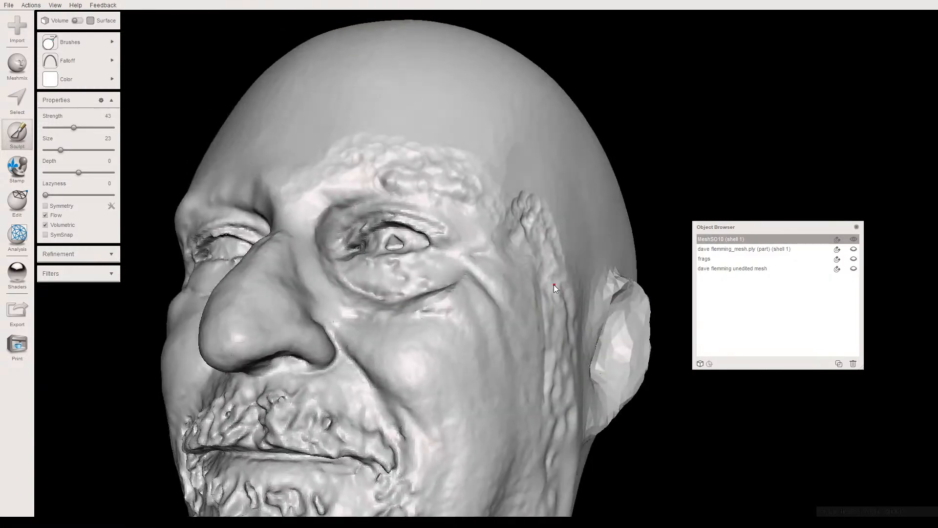
right_drag(555, 274, 473, 245)
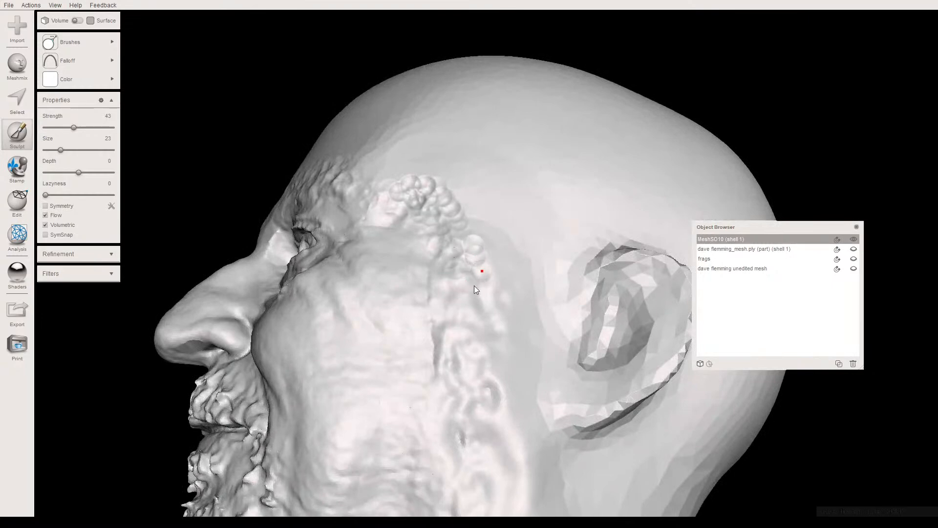
- Enlarge the brush to size 28 and continue the dabbed texture down the sideburn area ahead of the left ear
drag(61, 150, 64, 150)
right_drag(284, 235, 361, 283)
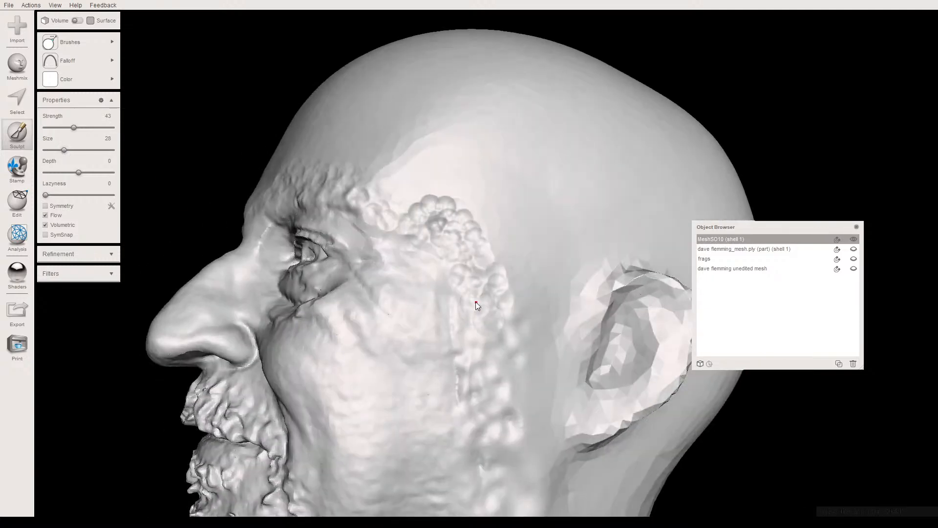
right_drag(461, 297, 504, 324)
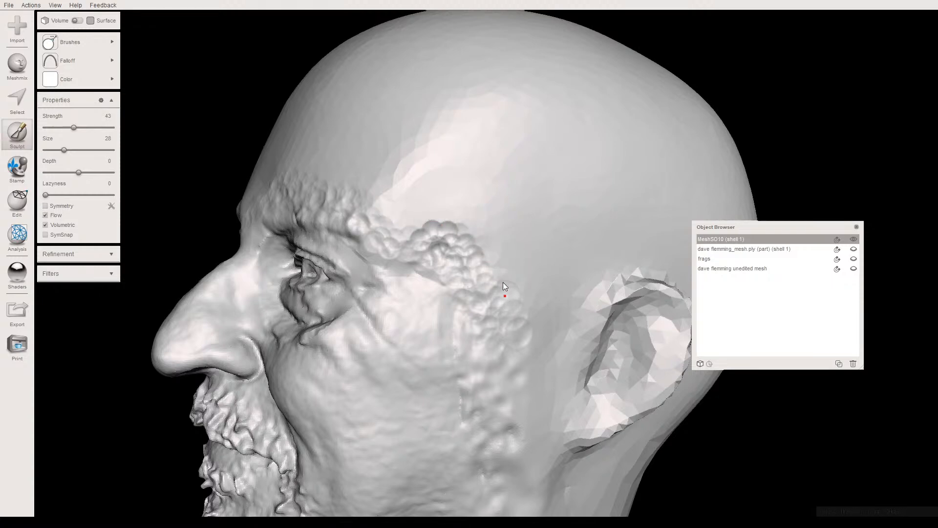
right_drag(487, 244, 518, 288)
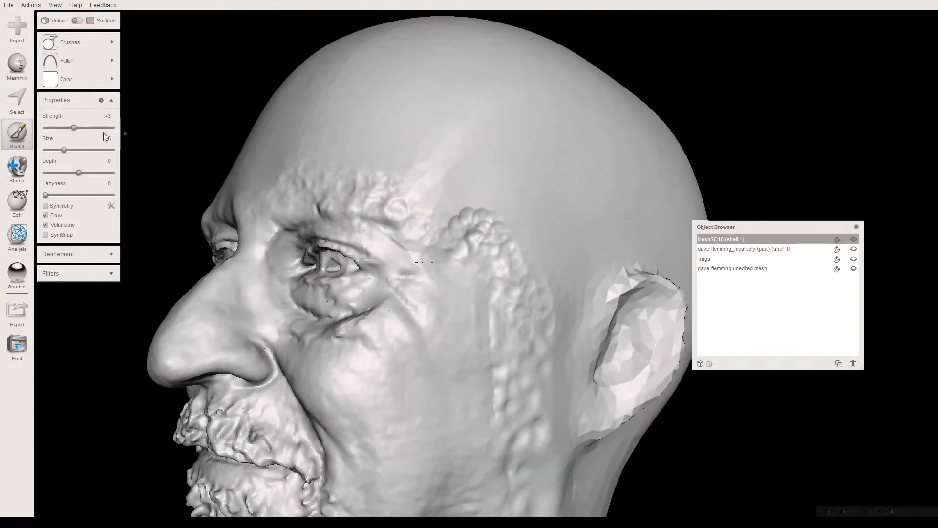
- Lower the brush strength to 20 and sculpt softer texture over the seam along the left side of the cheek
click(59, 128)
right_drag(530, 294, 498, 237)
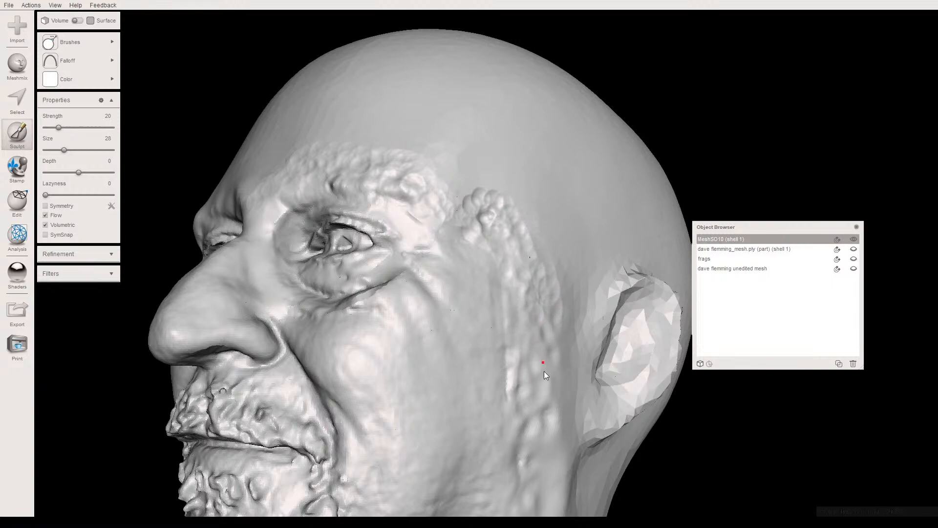
right_drag(478, 284, 454, 336)
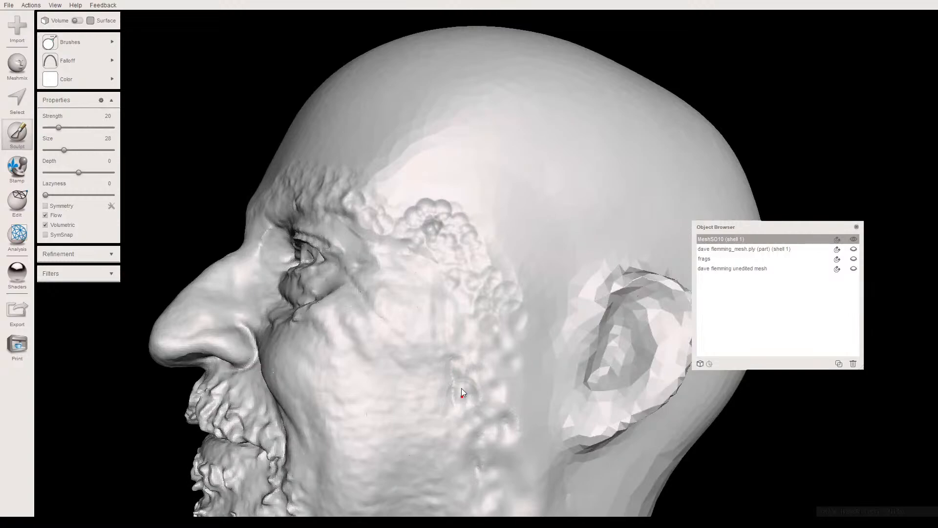
mouse_move(461, 371)
right_down()
mouse_move(568, 332)
mouse_move(464, 359)
right_up()
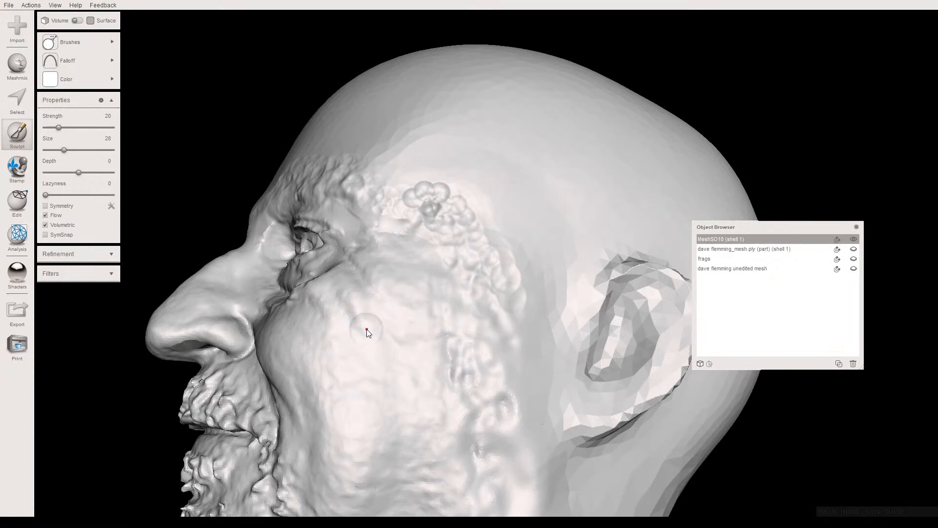
right_drag(492, 397, 484, 277)
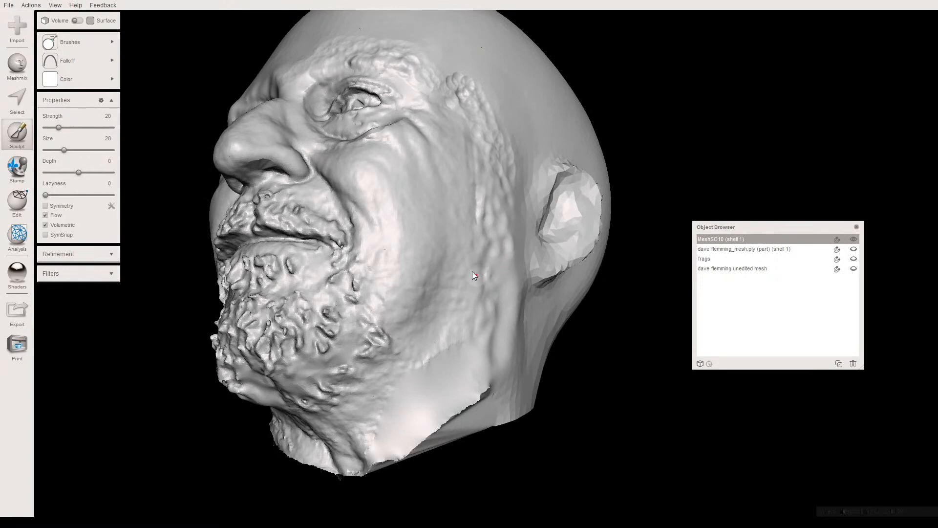
- Select the rough patch on the seam in front of the left ear and replace it with a Smooth MVC fill
key(s)
mouse_move(462, 276)
right_down()
mouse_move(445, 273)
mouse_move(415, 233)
right_up()
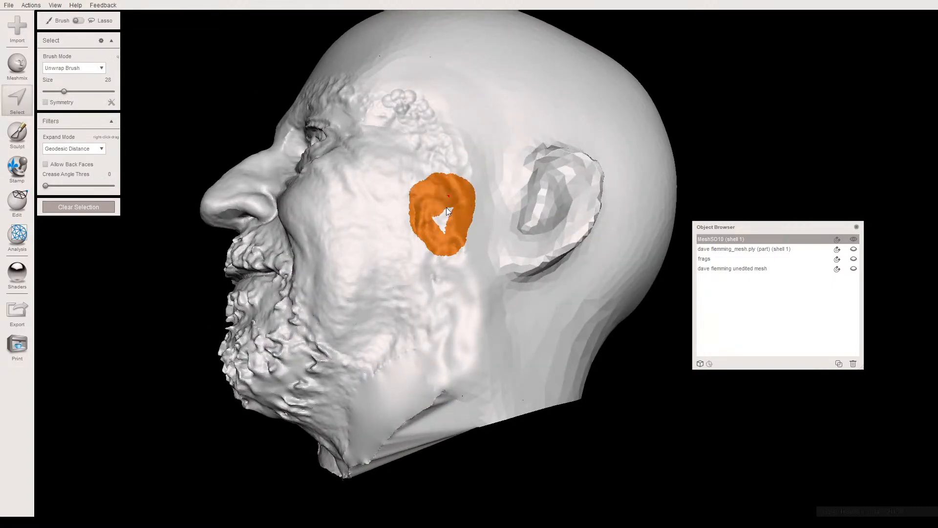
drag(443, 230, 444, 226)
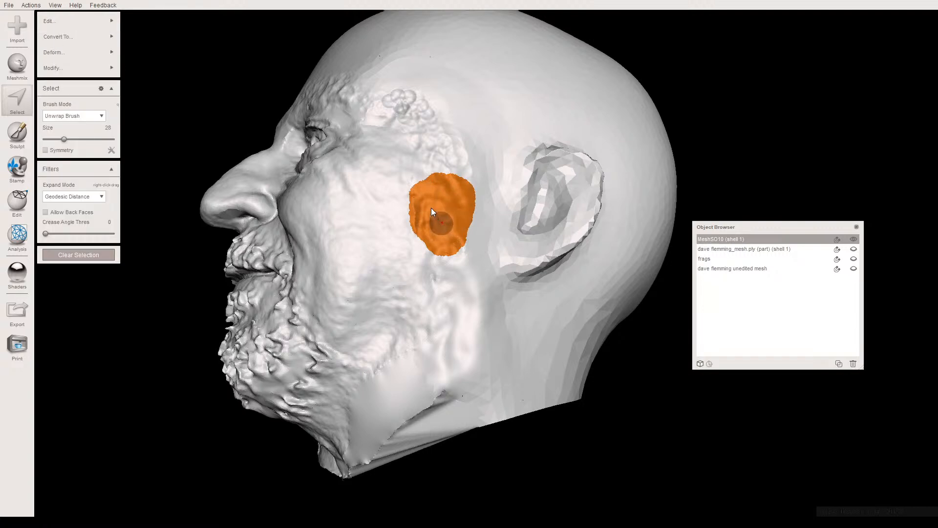
key(f)
mouse_move(435, 200)
right_down()
mouse_move(527, 227)
mouse_move(546, 183)
mouse_move(476, 242)
mouse_move(433, 185)
mouse_move(463, 161)
mouse_move(525, 238)
mouse_move(519, 275)
mouse_move(417, 214)
mouse_move(457, 251)
mouse_move(371, 215)
right_up()
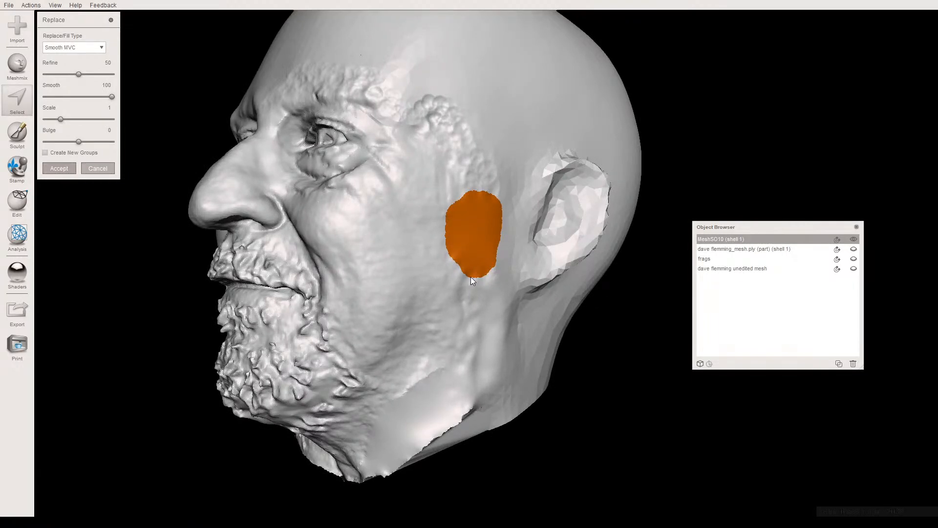
key(Return)
- Select the bumpy area just below the filled patch, beside the earlobe, and replace it with a Smooth MVC fill
right_drag(471, 277, 415, 236)
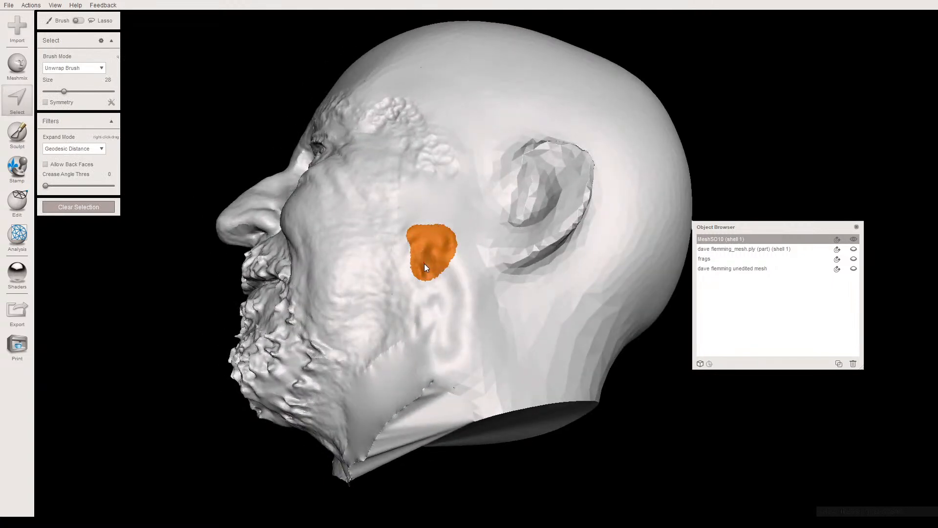
right_drag(429, 262, 449, 293)
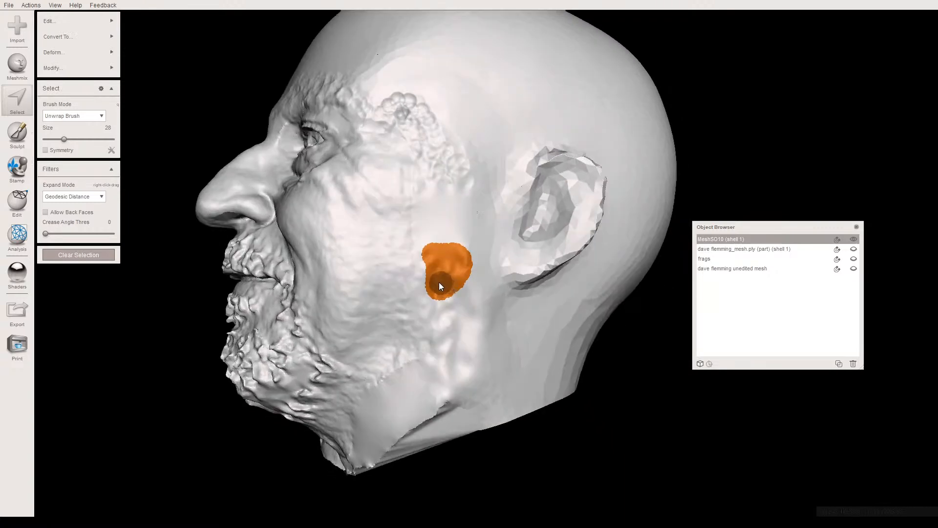
key(f)
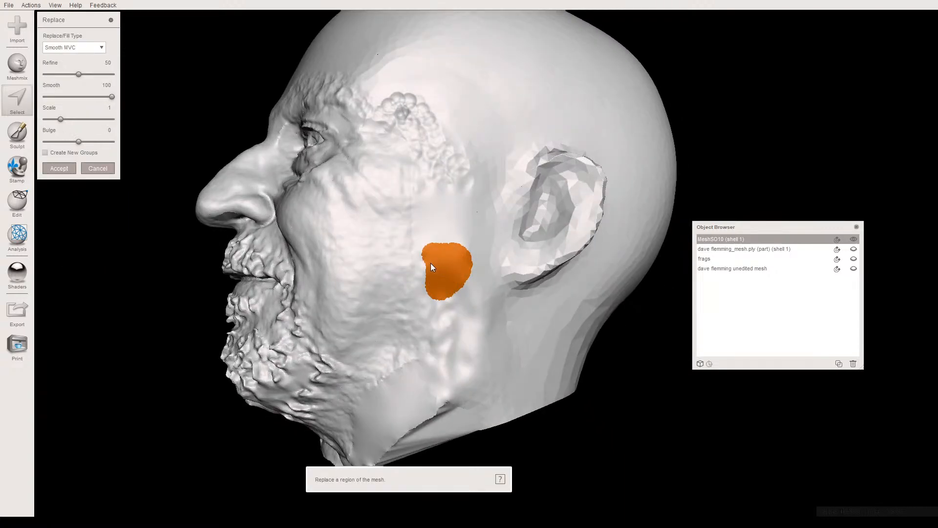
key(Return)
- Select a strip along the upper edge of the left eyebrow and replace it with a Smooth MVC fill
right_drag(435, 273, 314, 183)
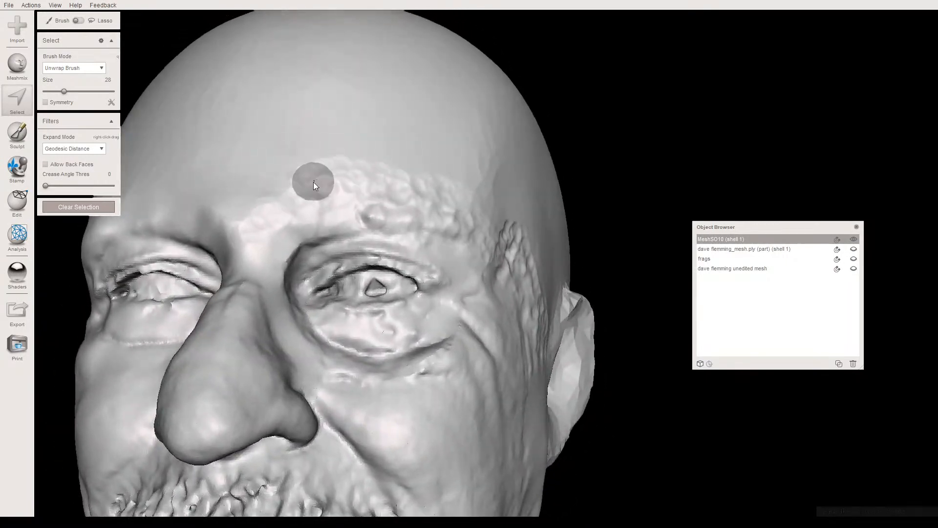
drag(341, 172, 426, 194)
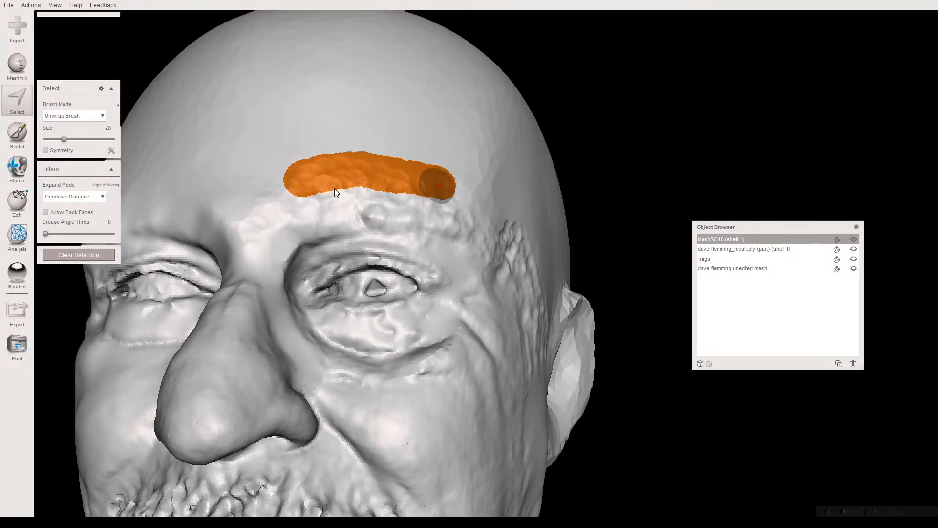
key(f)
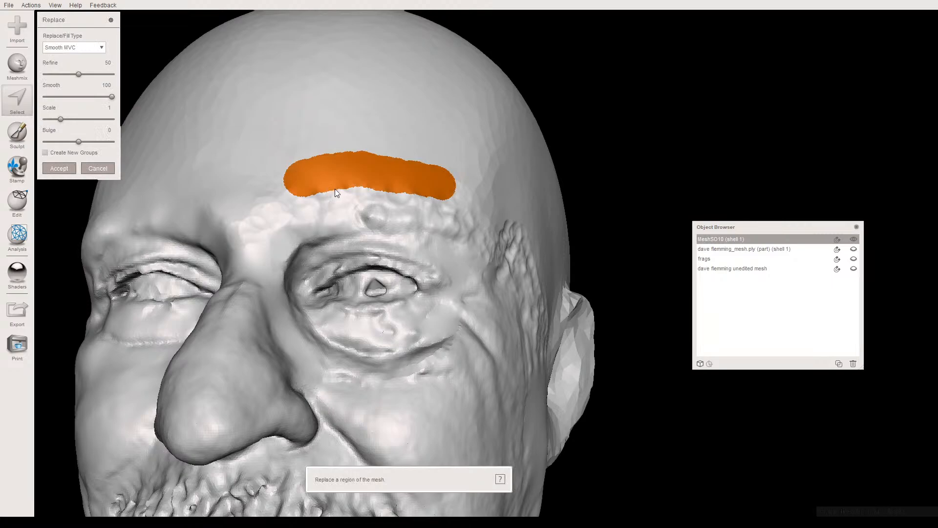
key(Return)
- Select the full length of the left eyebrow and smooth it with Shape Preserving smoothing at a scale of about 67.7, then clear the selection
mouse_move(382, 207)
right_down()
mouse_move(361, 178)
mouse_move(306, 147)
mouse_move(283, 183)
mouse_move(312, 218)
right_up()
drag(300, 218, 413, 248)
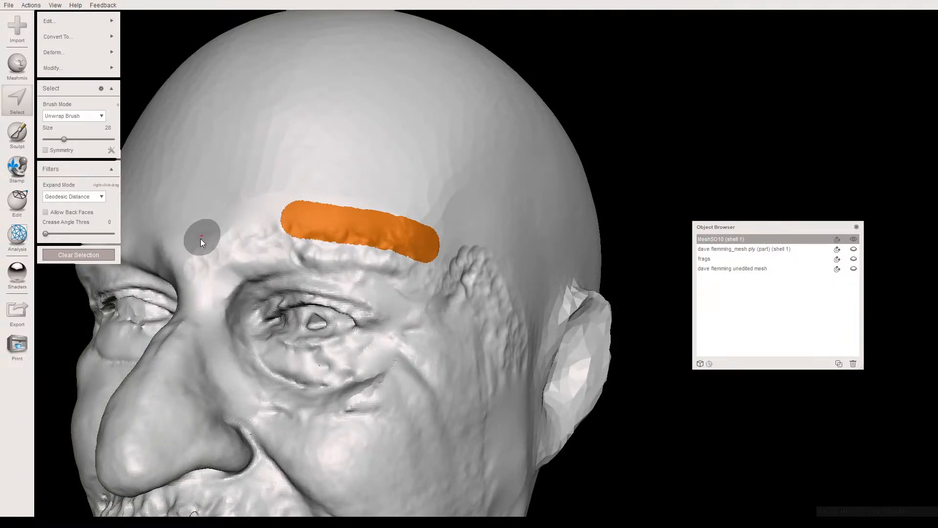
drag(201, 240, 256, 227)
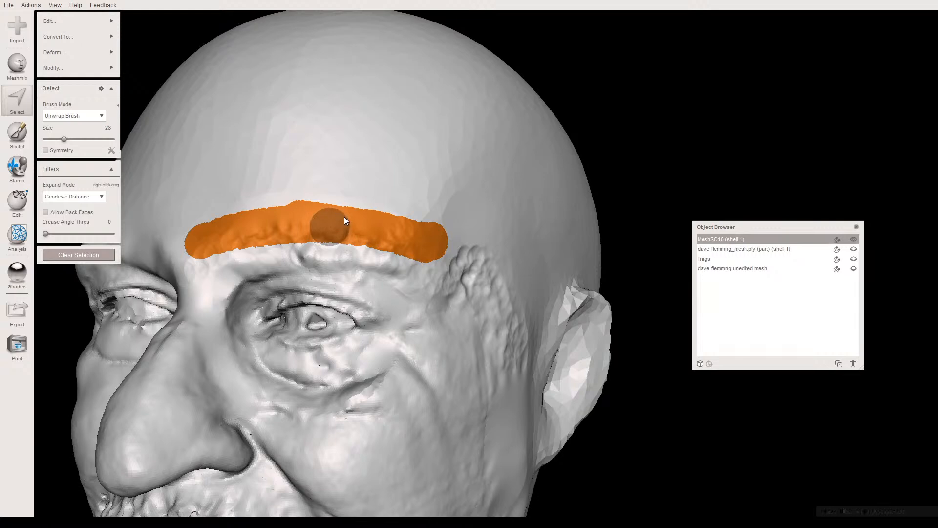
key(ctrl+f)
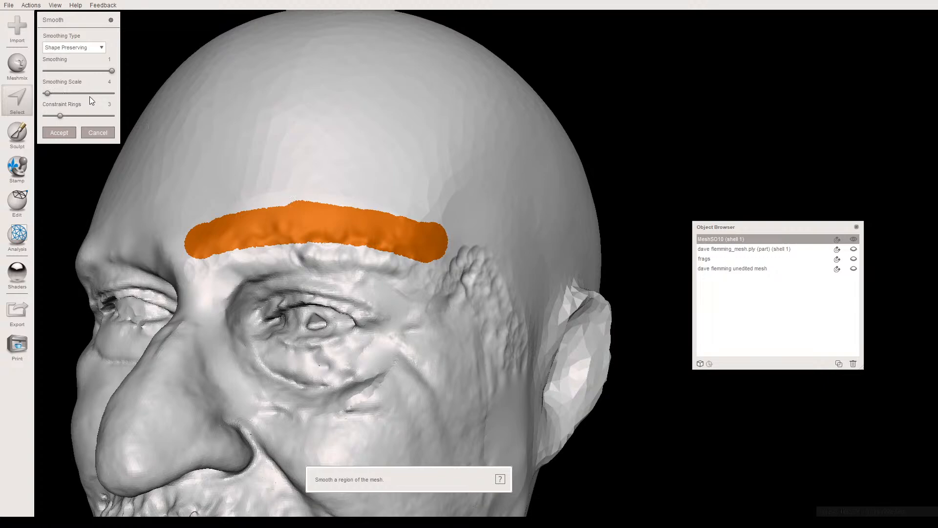
drag(89, 96, 93, 98)
drag(67, 94, 50, 94)
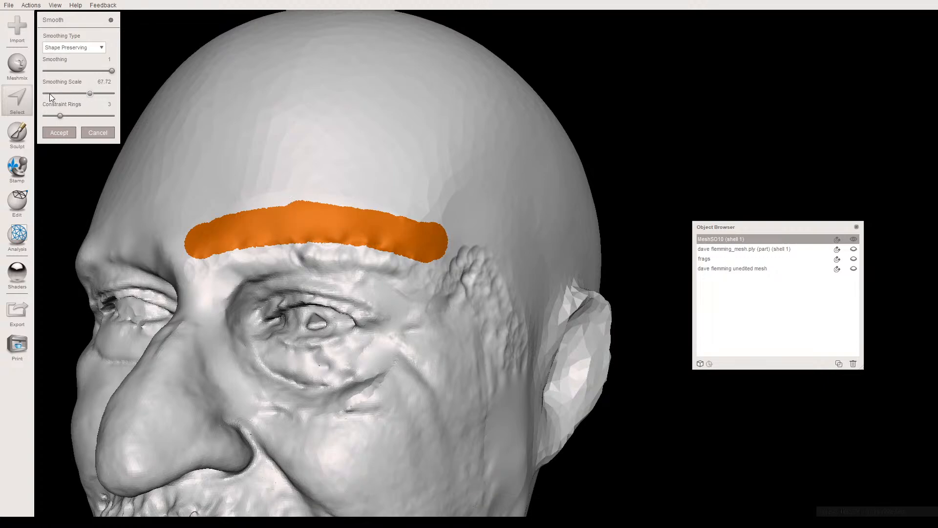
click(61, 132)
key(Escape)
- Switch to the RobustSmooth sculpting brush at near-maximum strength and smooth down the clustered dabs on the left temple
right_drag(332, 230, 284, 215)
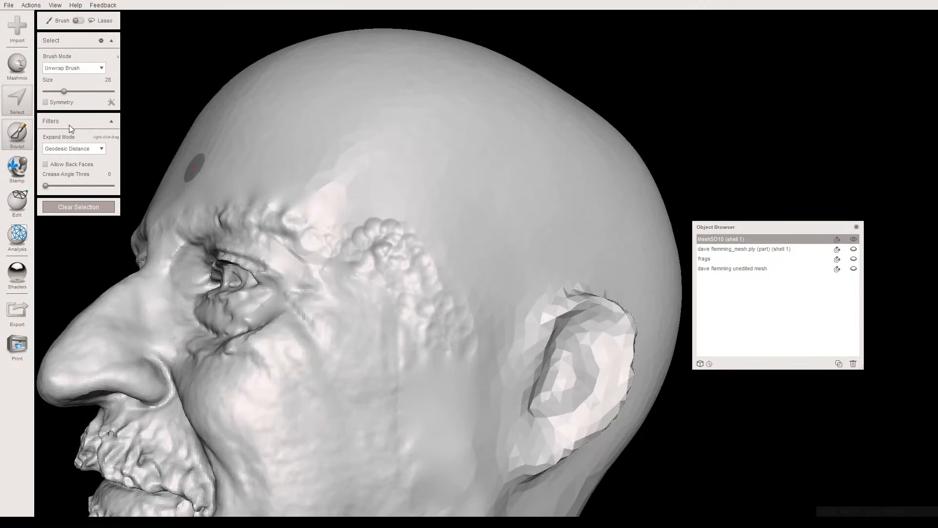
key(s)
mouse_move(77, 50)
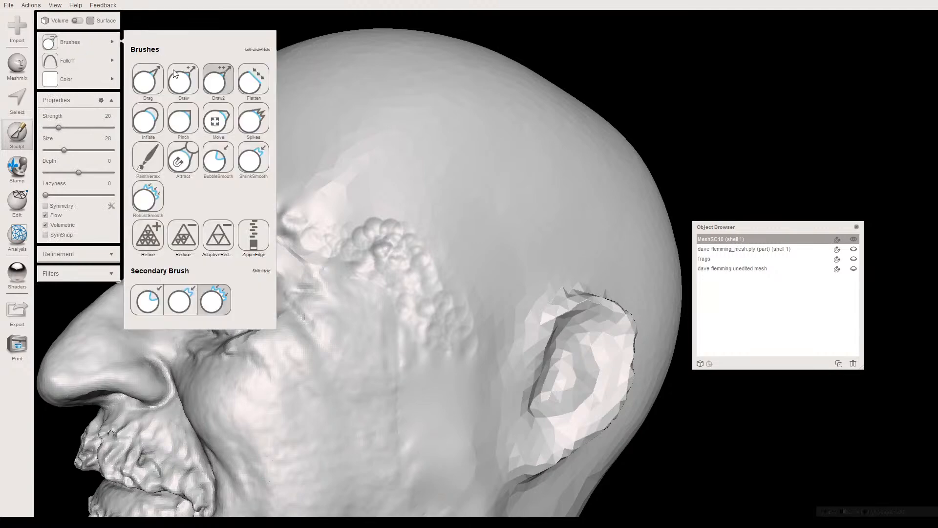
click(148, 203)
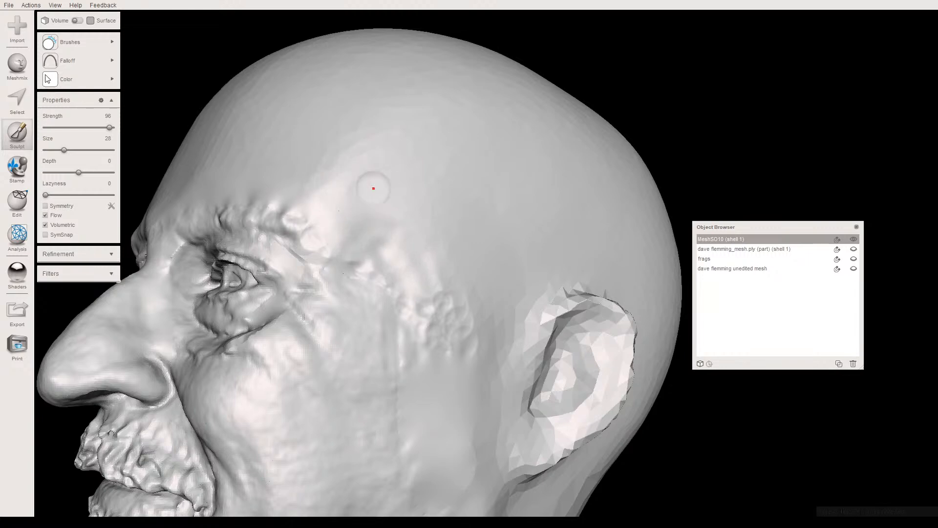
click(70, 51)
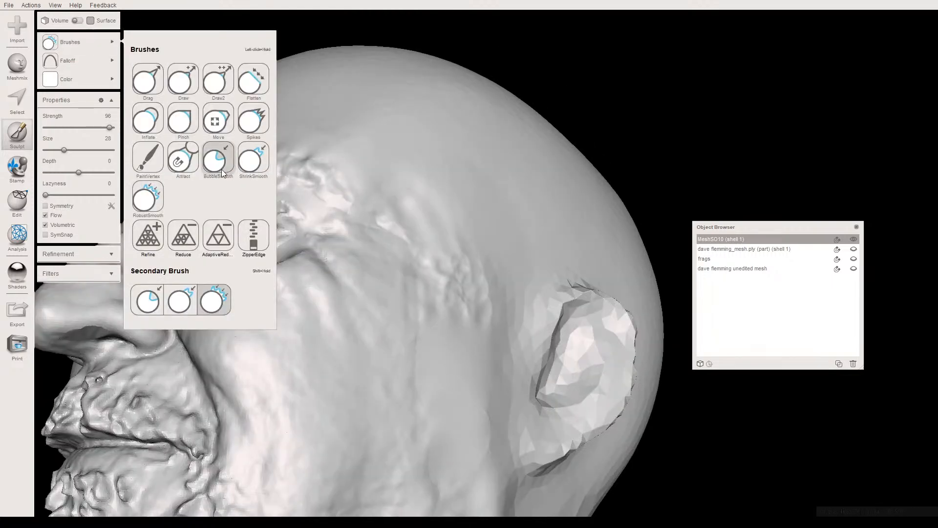
- Smooth out the remaining bumps and seam marks from the left temple down to the cheek in front of the ear
mouse_move(392, 212)
right_down()
mouse_move(434, 276)
mouse_move(381, 255)
right_up()
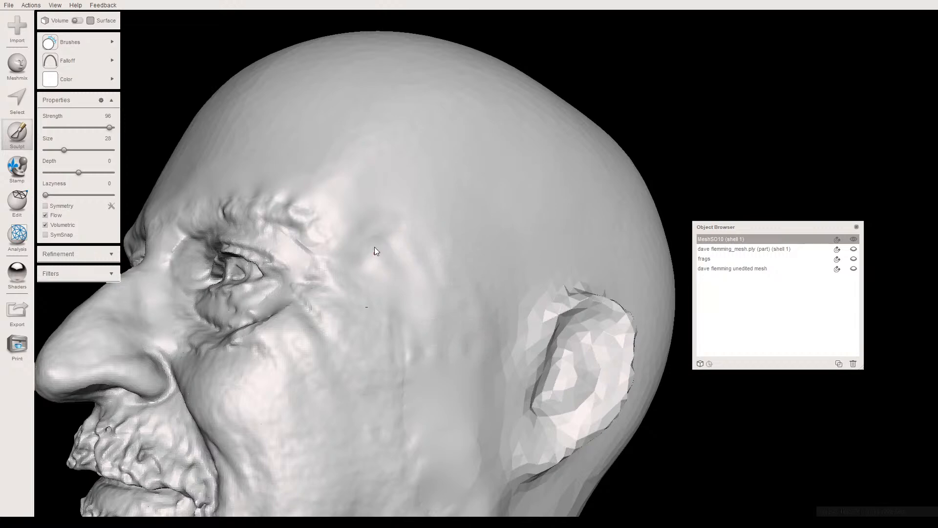
drag(422, 224, 417, 219)
mouse_move(390, 266)
right_down()
mouse_move(389, 291)
mouse_move(360, 265)
mouse_move(356, 288)
right_up()
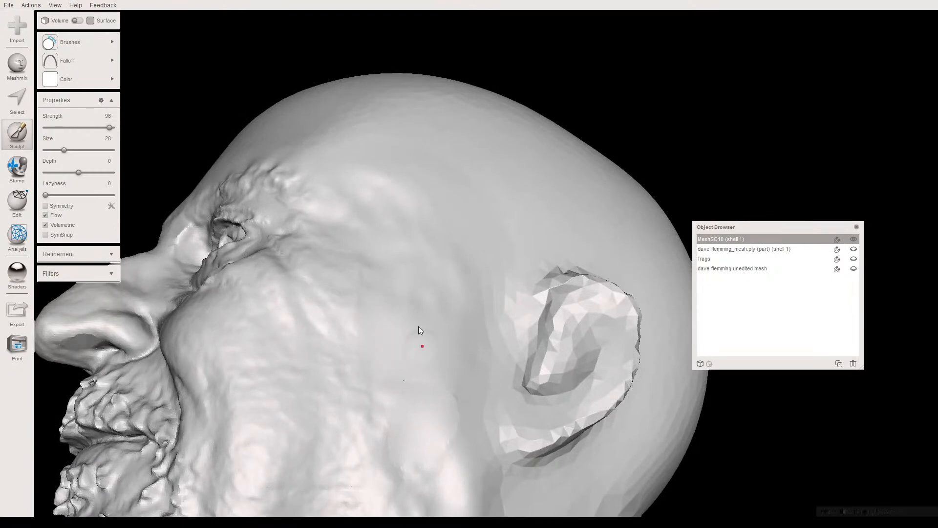
mouse_move(434, 312)
right_down()
mouse_move(450, 330)
mouse_move(421, 351)
mouse_move(367, 318)
right_up()
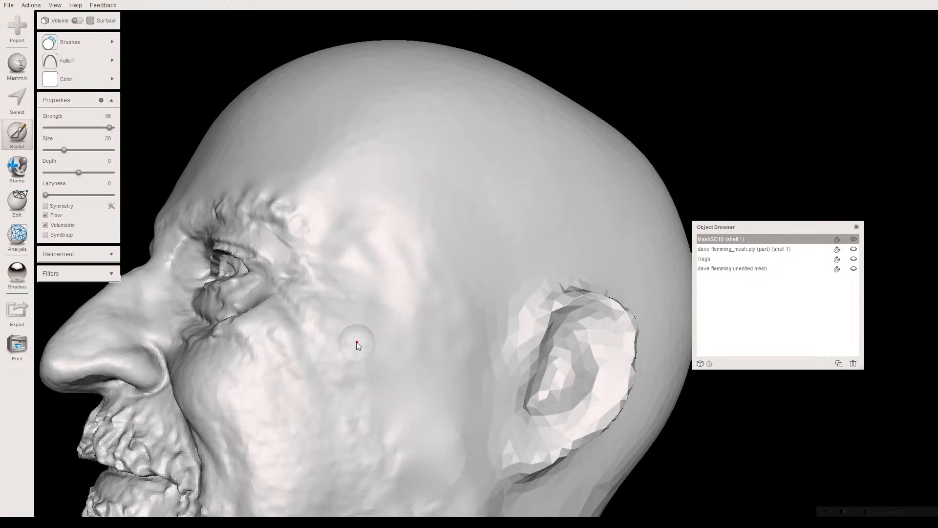
mouse_move(398, 381)
right_down()
mouse_move(396, 341)
mouse_move(344, 286)
right_up()
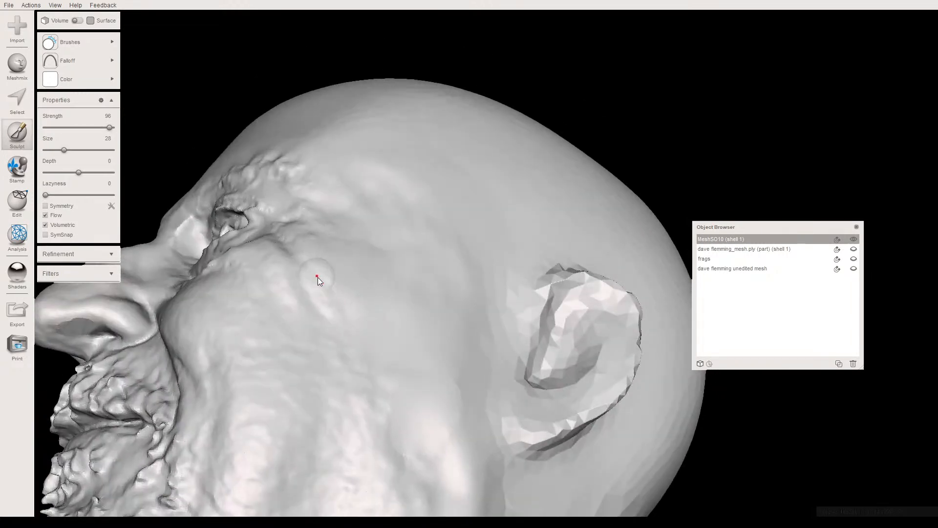
- Smooth the left cheek in front of the ear and the seam along the lower jaw edge with the sculpting brush
mouse_move(375, 361)
right_down()
mouse_move(378, 321)
mouse_move(362, 295)
mouse_move(352, 326)
right_up()
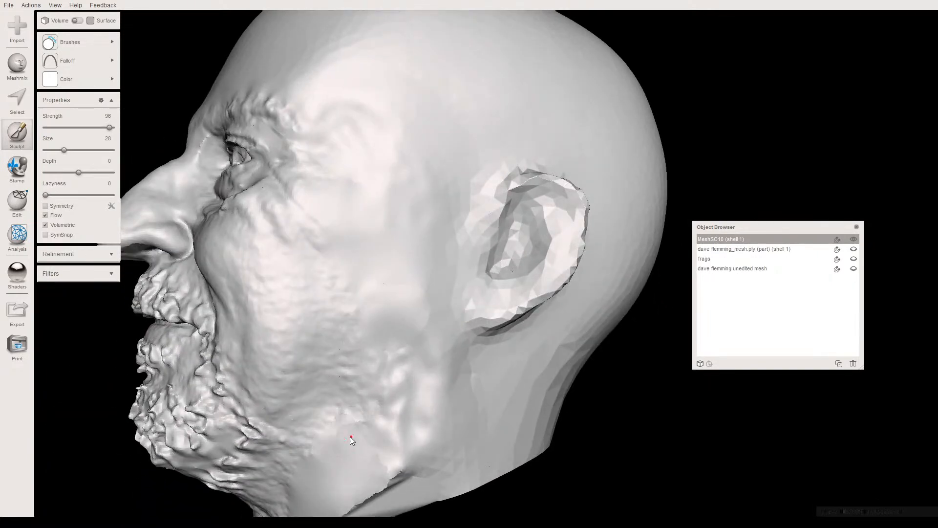
right_drag(384, 346, 401, 307)
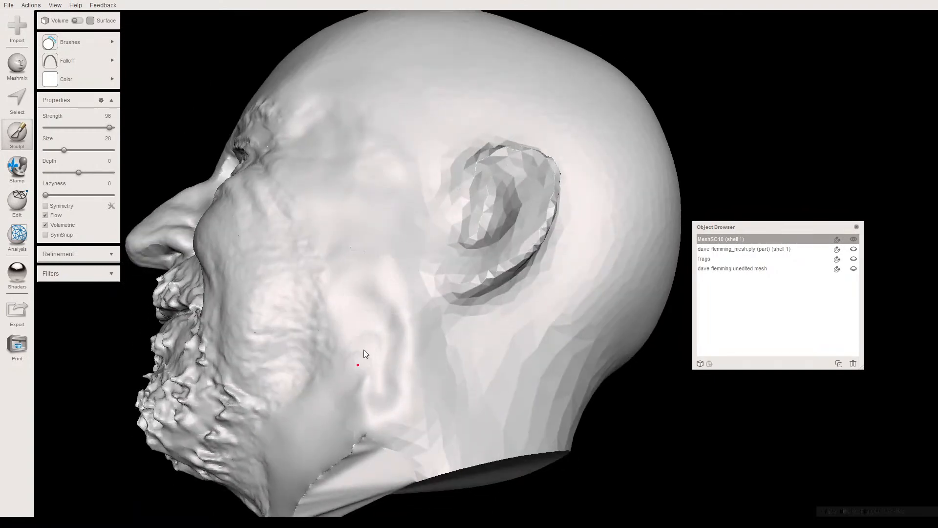
right_drag(410, 342, 435, 295)
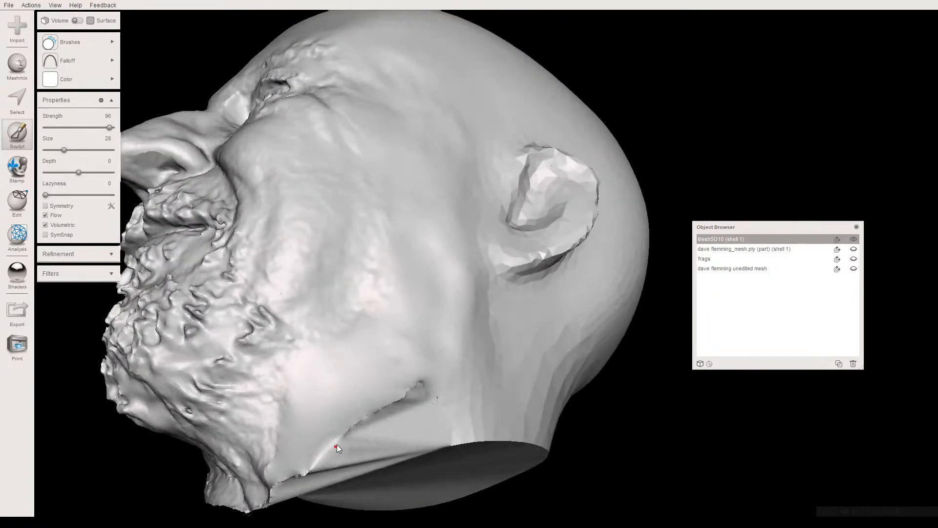
drag(336, 445, 359, 422)
right_drag(399, 402, 363, 373)
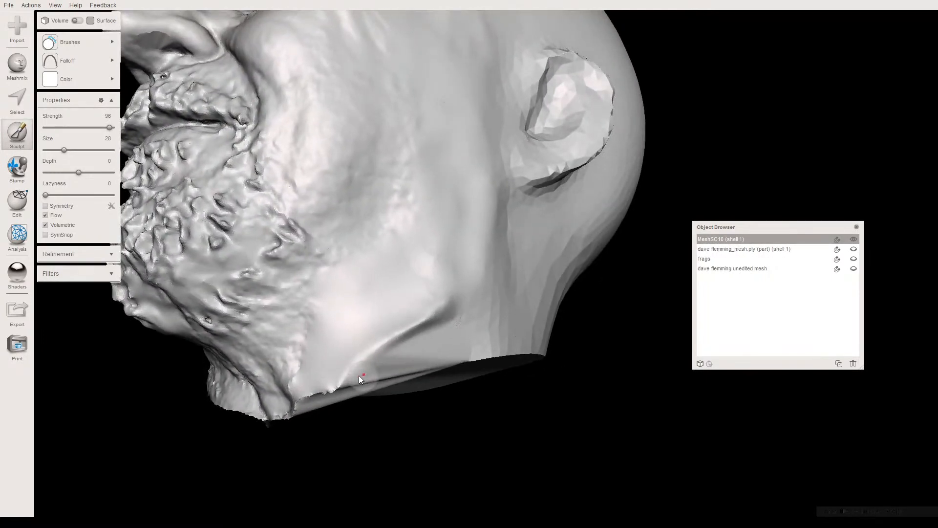
- Select a strip along the ridge on the left lower jaw and replace it with a Smooth MVC fill
key(s)
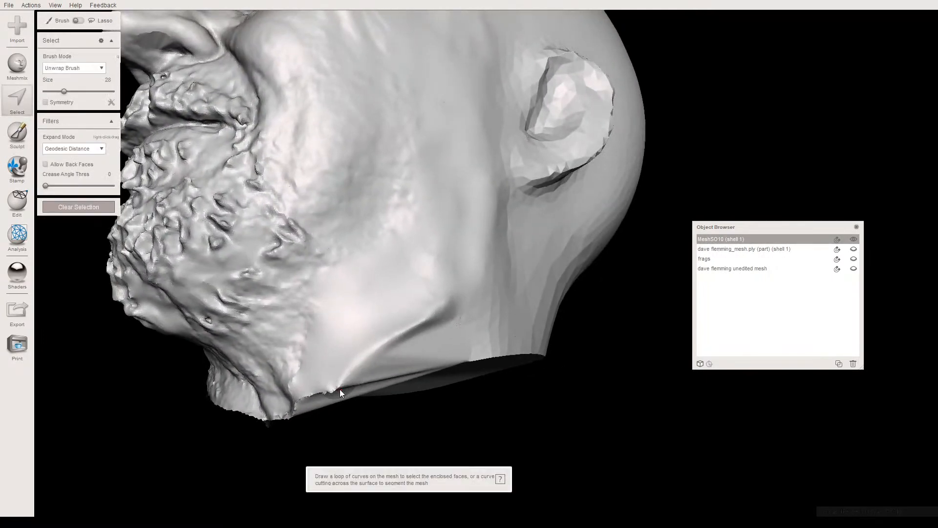
drag(340, 388, 348, 377)
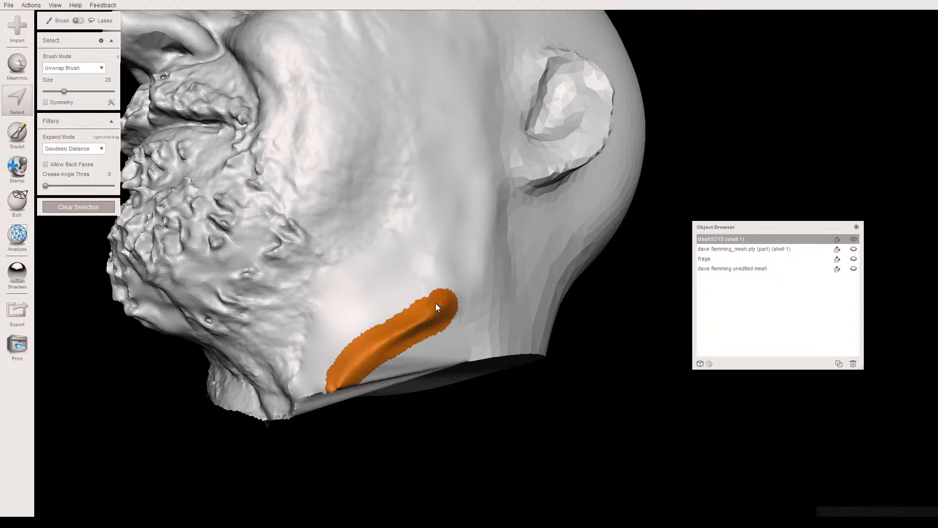
right_drag(397, 329, 399, 303)
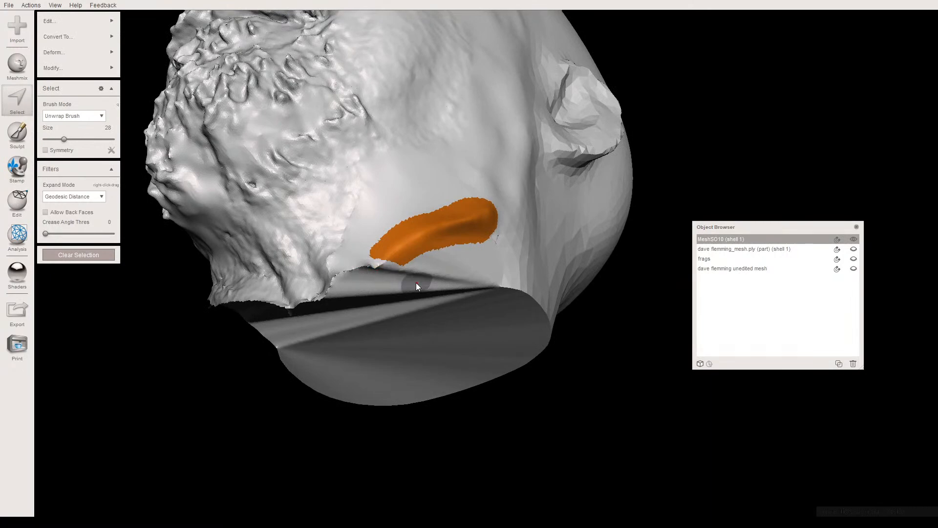
key(f)
right_drag(423, 254, 341, 330)
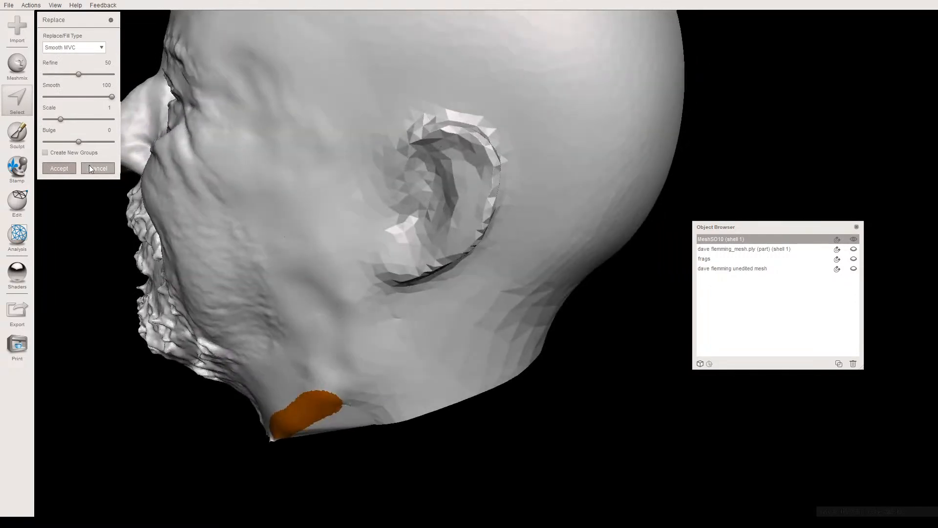
mouse_move(79, 141)
mouse_down()
mouse_move(169, 141)
mouse_move(47, 143)
mouse_move(82, 142)
mouse_move(65, 119)
mouse_move(109, 117)
mouse_move(64, 119)
mouse_up()
right_drag(298, 335, 339, 199)
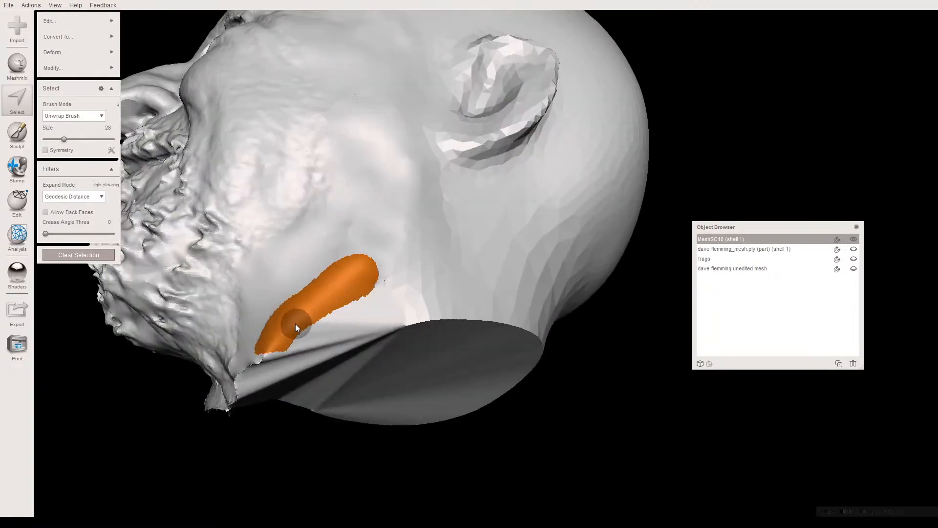
- Widen the selection around the jaw patch, apply Shape Preserving smoothing with an increased smoothing scale, and clear the selection
mouse_move(299, 321)
right_down()
mouse_move(303, 335)
mouse_move(309, 324)
mouse_move(295, 370)
mouse_move(296, 352)
right_up()
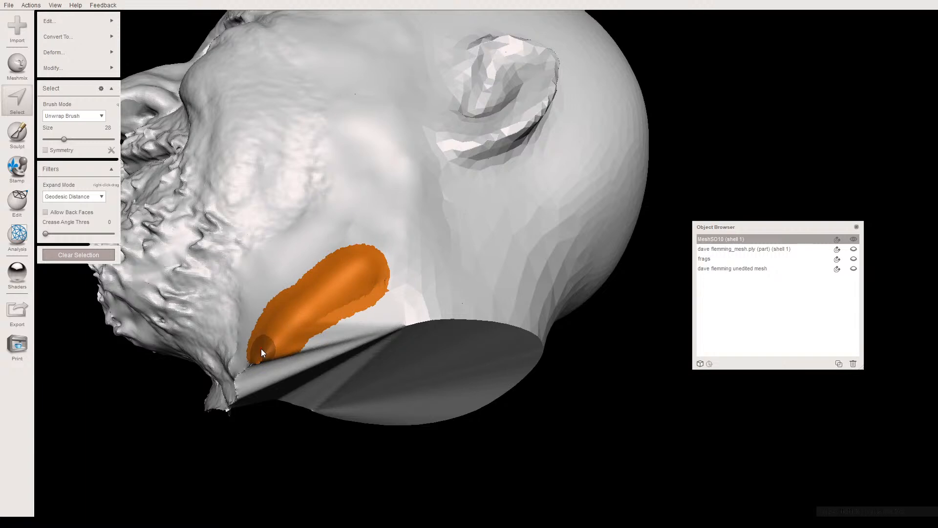
key(ctrl+f)
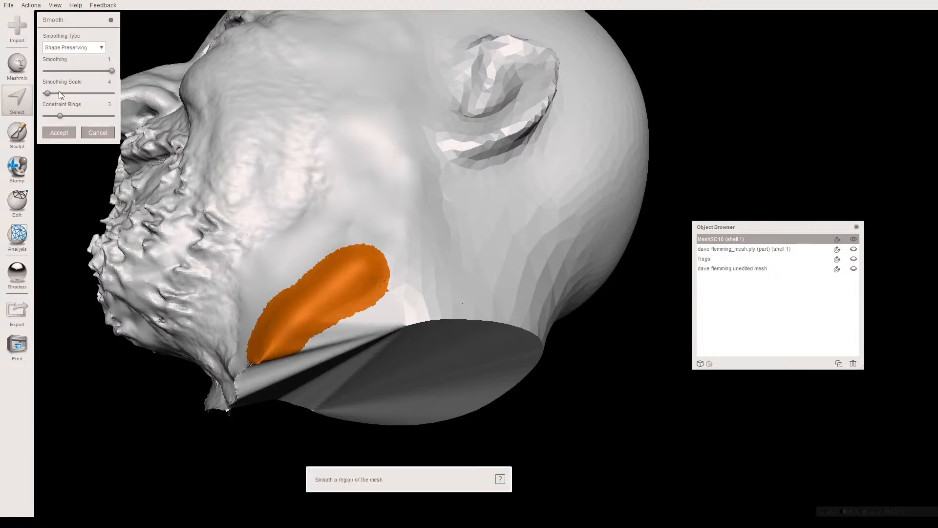
drag(58, 92, 81, 92)
click(72, 138)
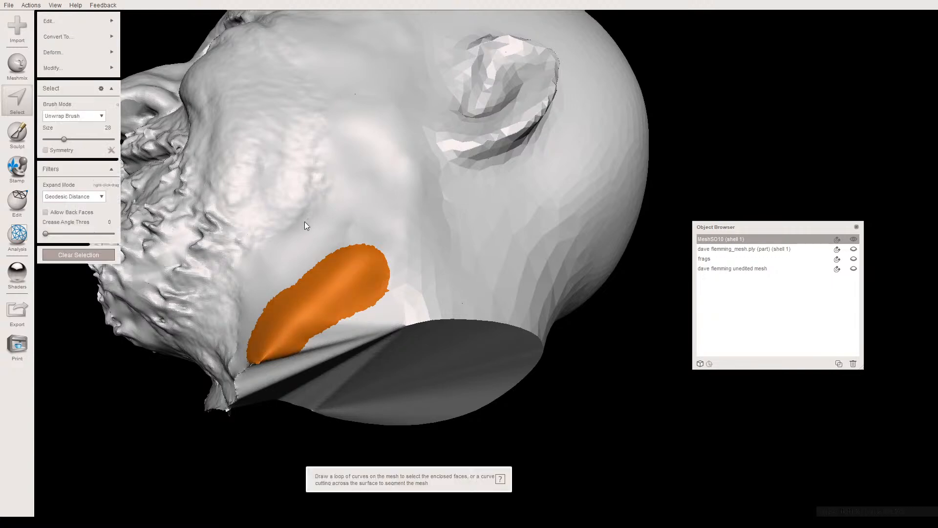
key(Escape)
mouse_move(372, 294)
right_down()
mouse_move(362, 325)
mouse_move(380, 314)
mouse_move(364, 322)
right_up()
- Return to the sculpting brush and smooth the left jaw and the cheek below the ear
click(18, 137)
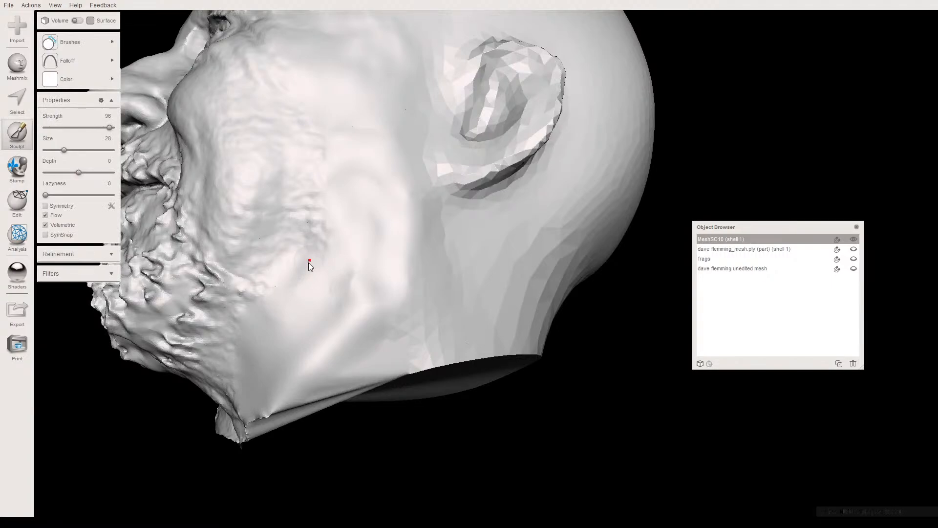
right_drag(344, 317, 379, 327)
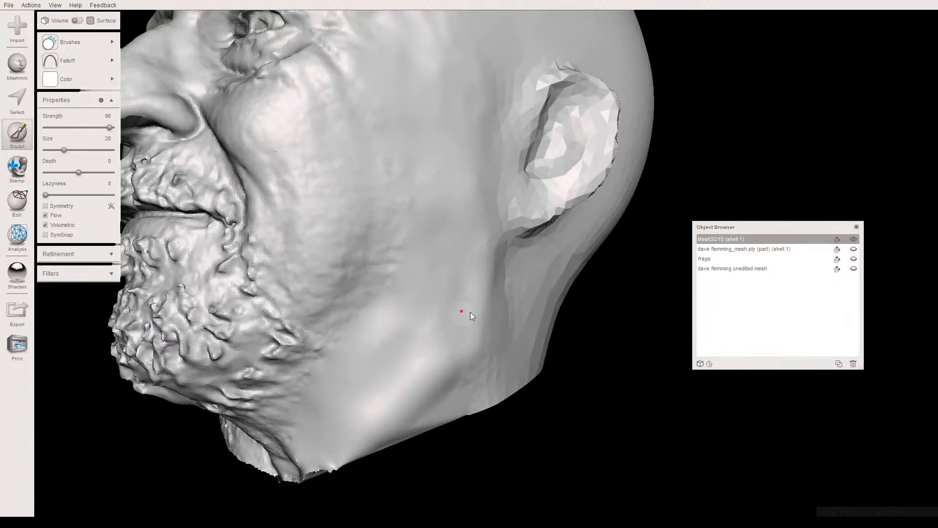
right_drag(421, 297, 396, 224)
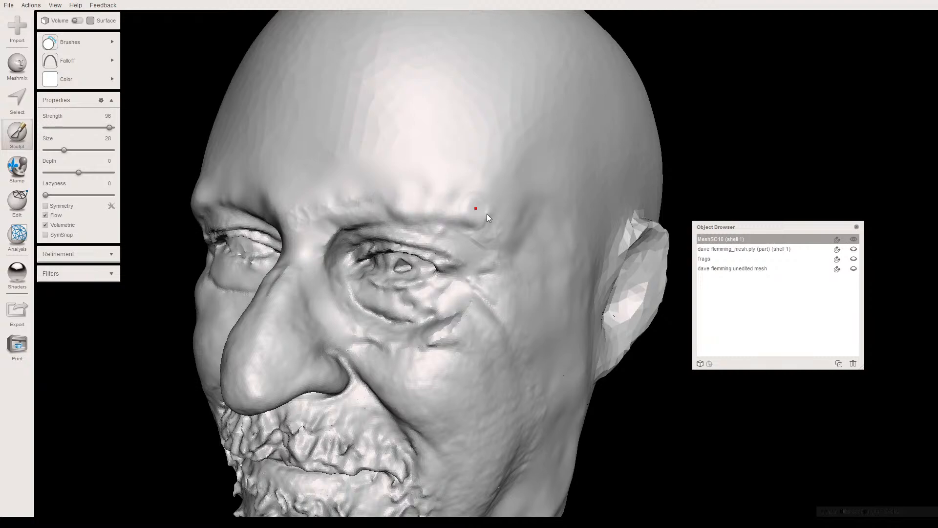
- Smooth the bumps along the left brow, at the outer eye corner and between the eyebrows
right_drag(465, 195, 466, 189)
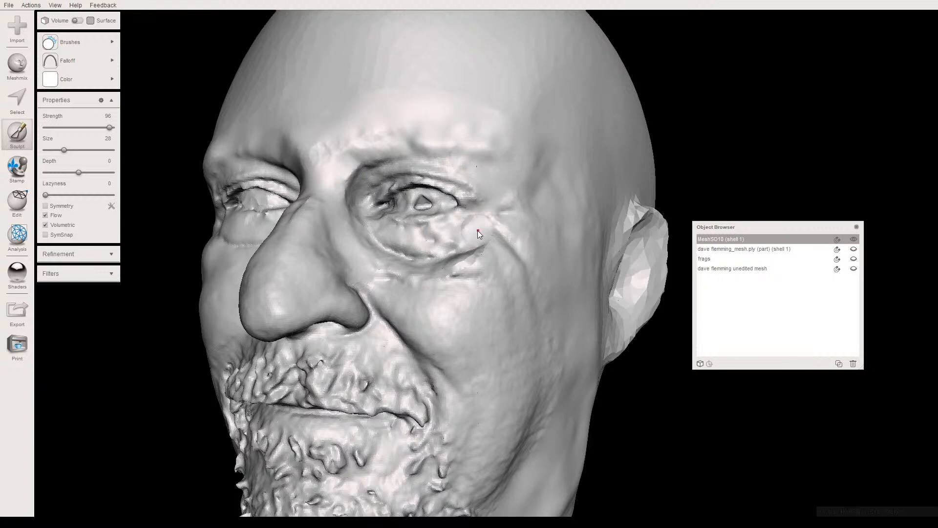
scroll(494, 246, up, 2)
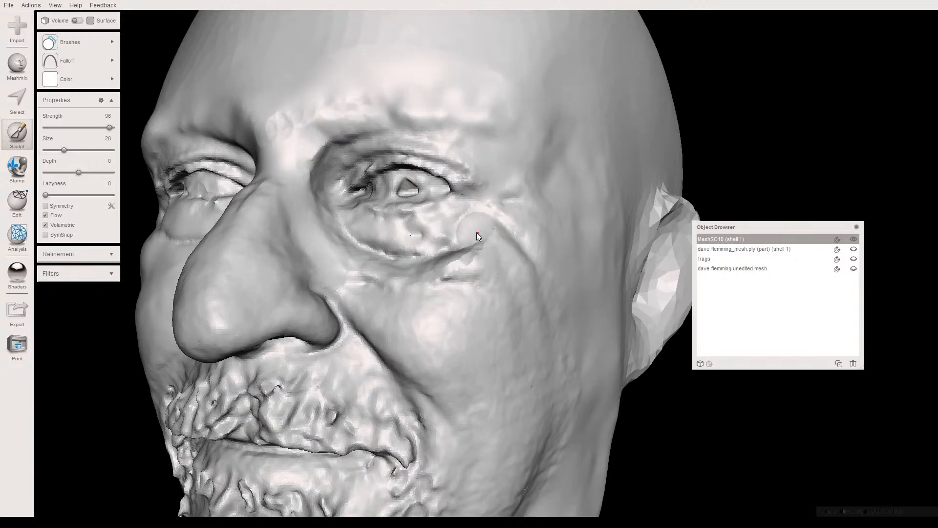
middle_drag(478, 234, 481, 298)
right_drag(434, 250, 429, 215)
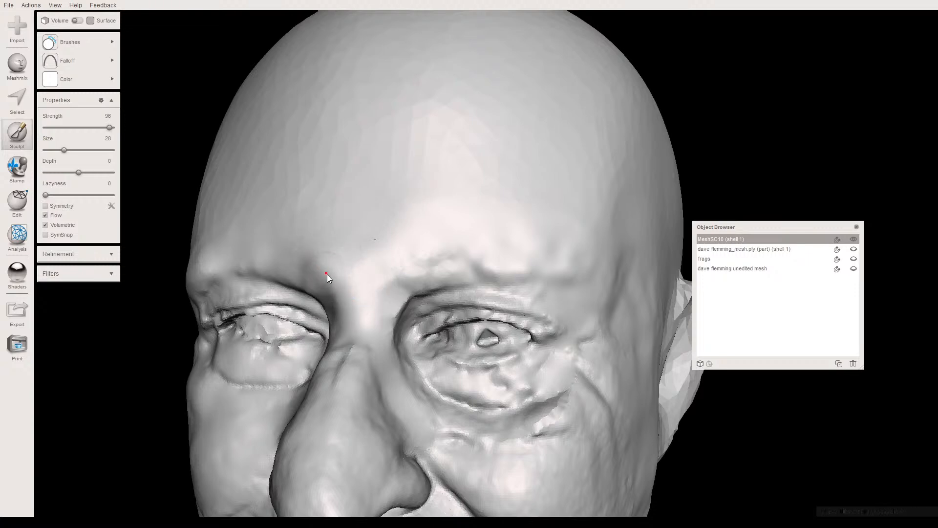
right_drag(348, 262, 430, 270)
scroll(343, 263, up, 2)
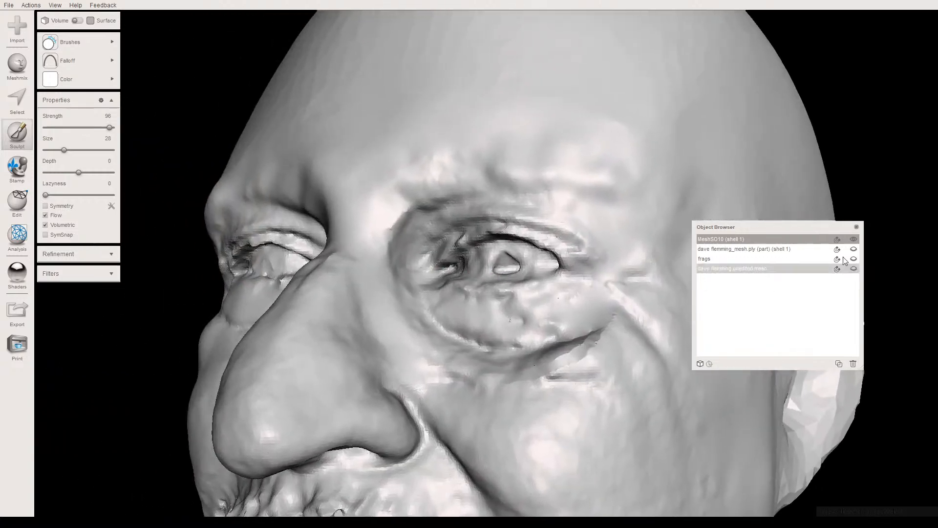
- Show the unedited scan mesh together with the repaired head and compare the two around the left eye and brow
click(852, 239)
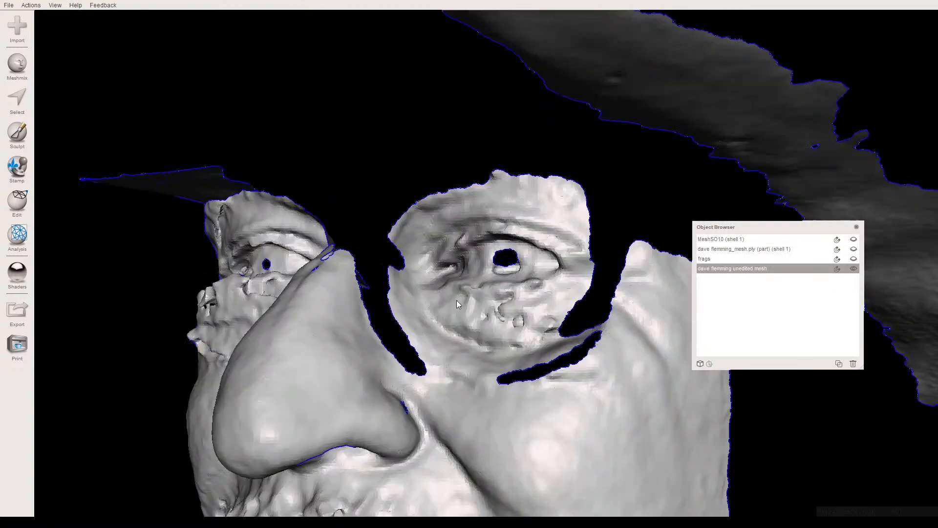
right_drag(456, 300, 433, 273)
click(853, 248)
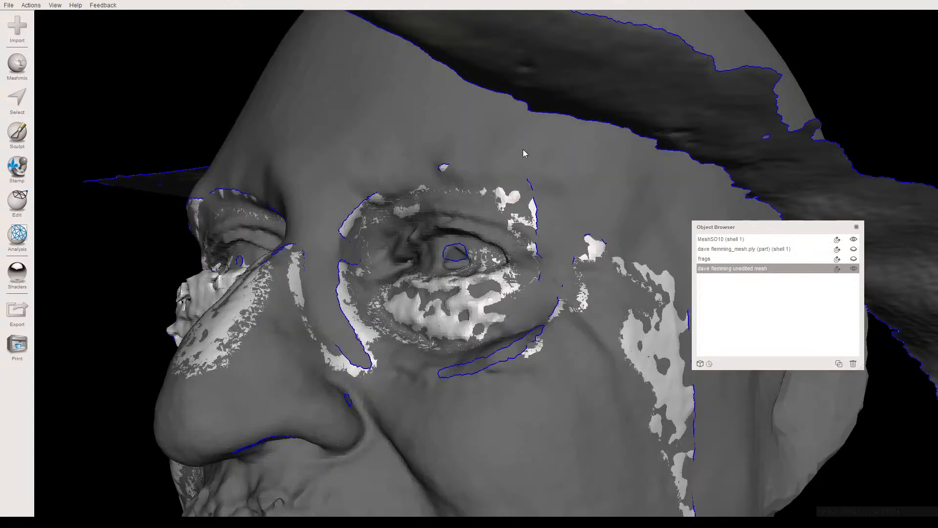
click(523, 150)
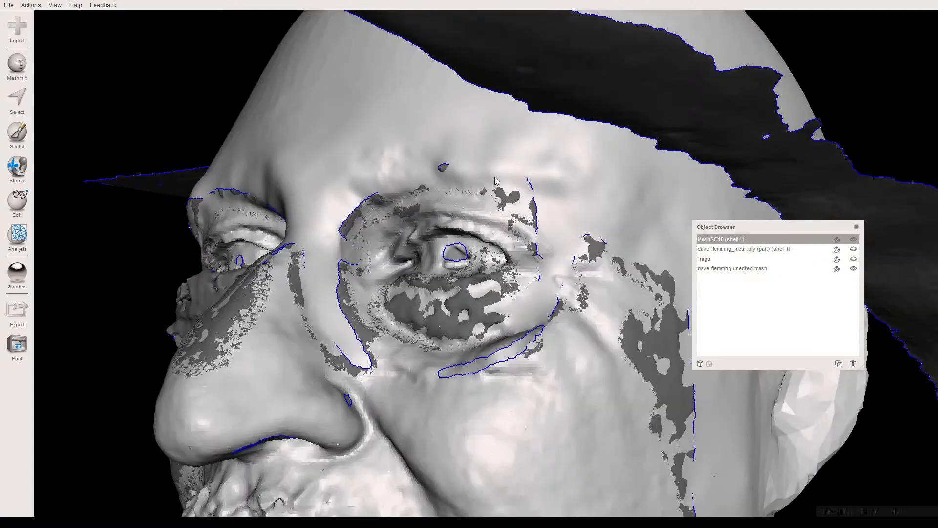
mouse_move(472, 233)
right_down()
mouse_move(481, 237)
mouse_move(449, 240)
mouse_move(465, 236)
right_up()
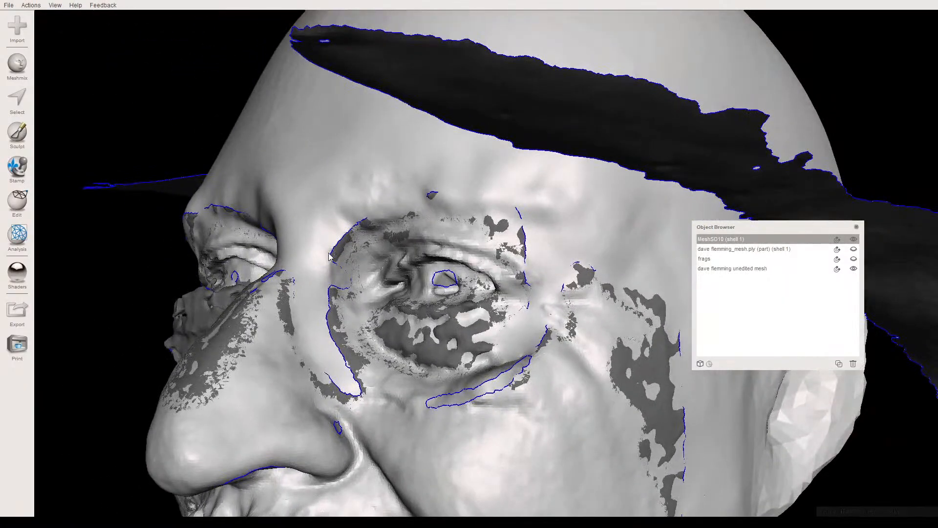
mouse_move(316, 285)
right_down()
mouse_move(292, 299)
mouse_move(354, 287)
mouse_move(353, 275)
mouse_move(324, 285)
right_up()
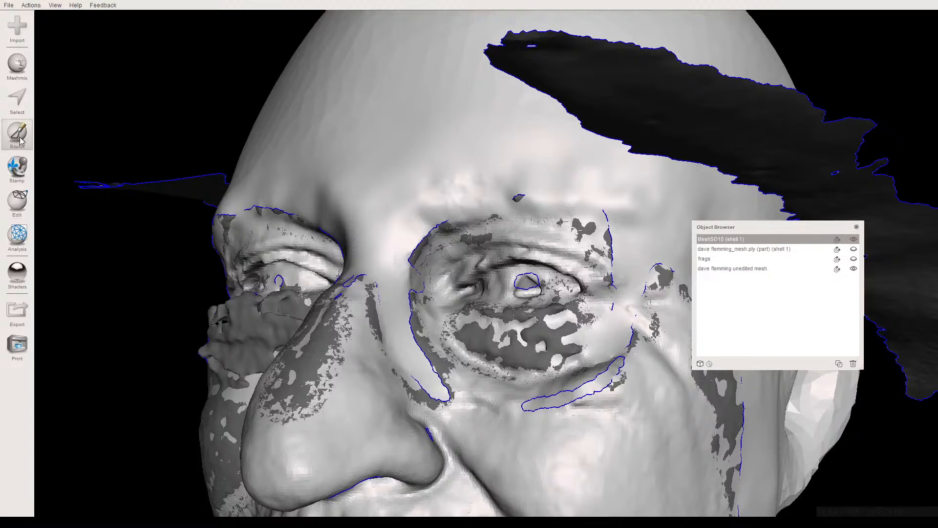
- Resume sculpting and smooth the left brow and outer eye corner, using the overlaid unedited scan as reference
key(s)
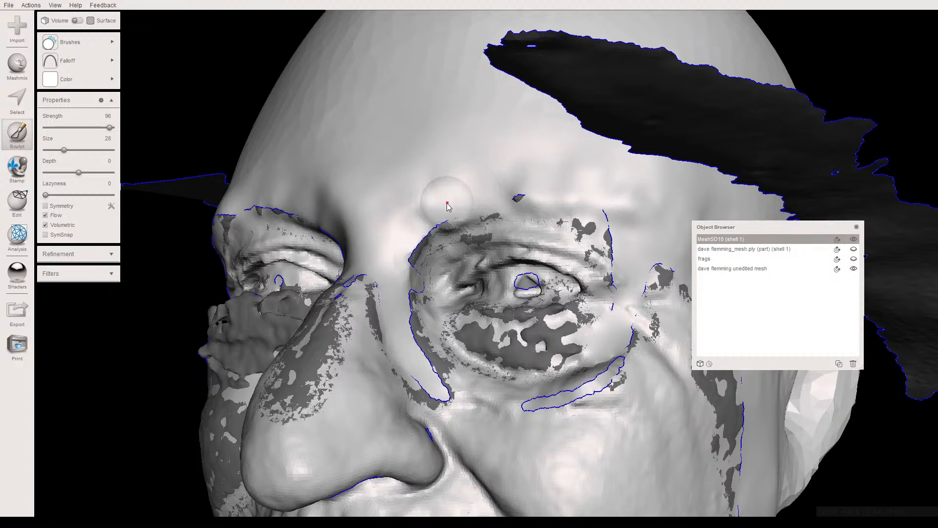
right_drag(435, 208, 406, 199)
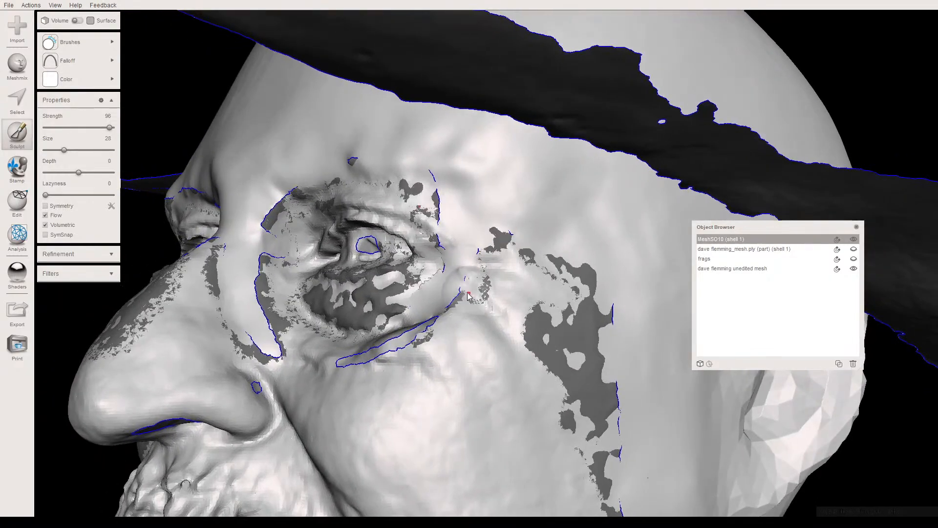
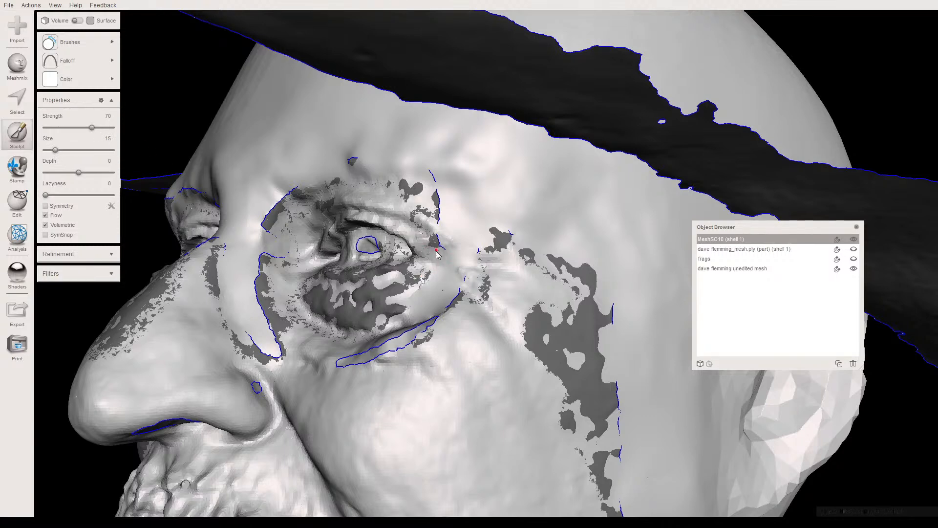
- Hide the unedited scan mesh and smooth the sharp crease below the left eye
click(853, 269)
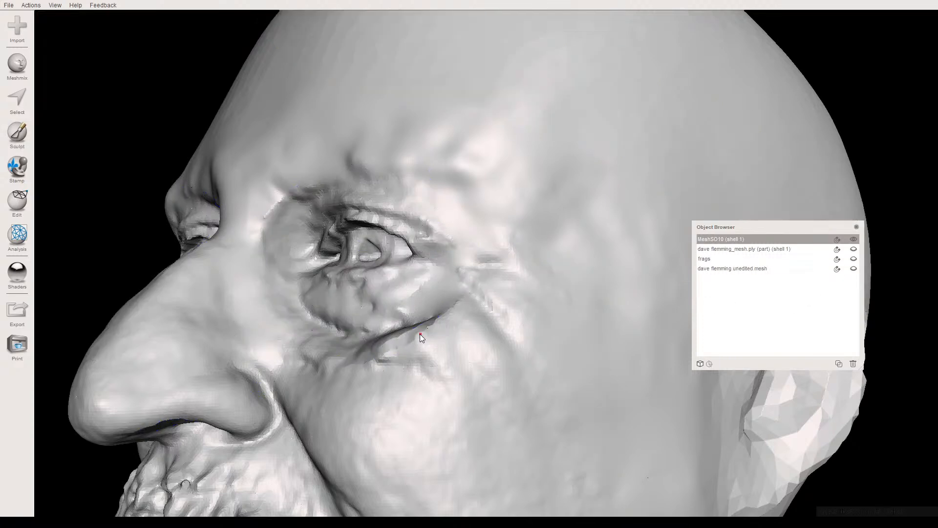
right_drag(408, 338, 397, 389)
right_drag(395, 352, 450, 256)
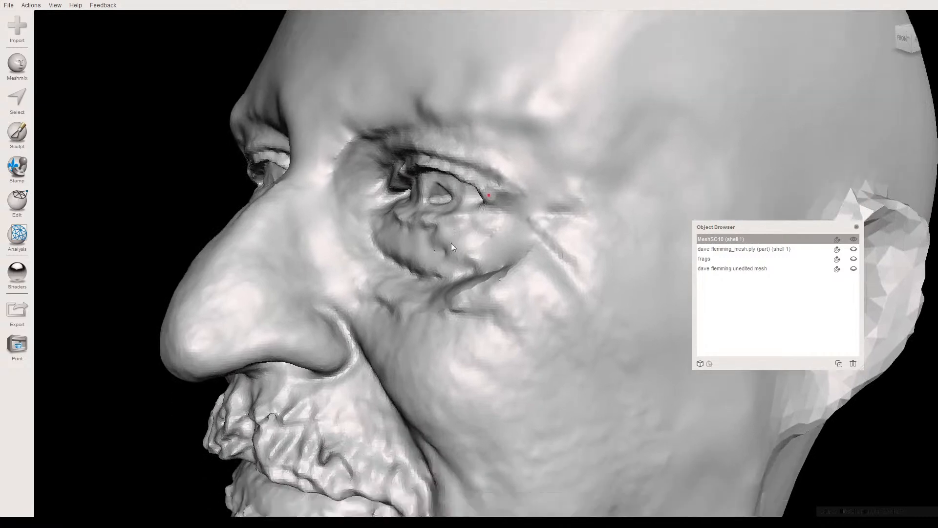
scroll(450, 256, up, 10)
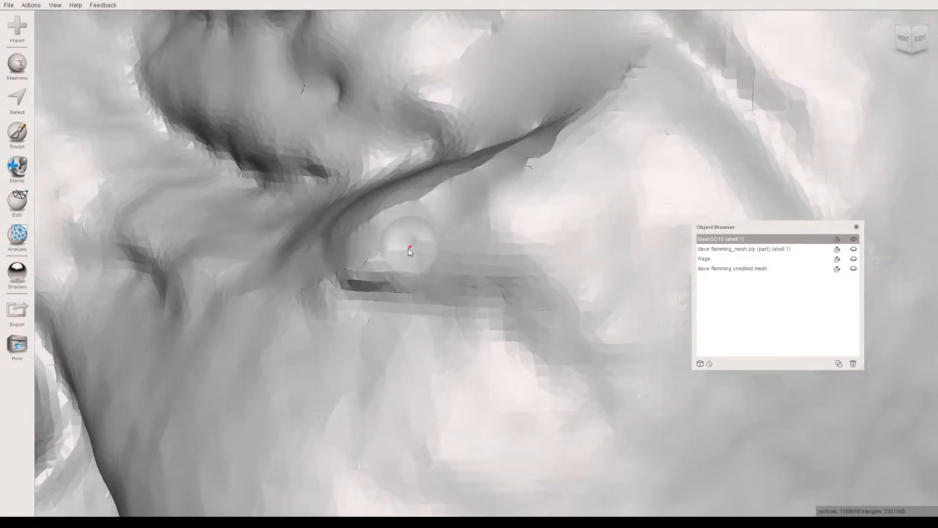
scroll(410, 245, up, 2)
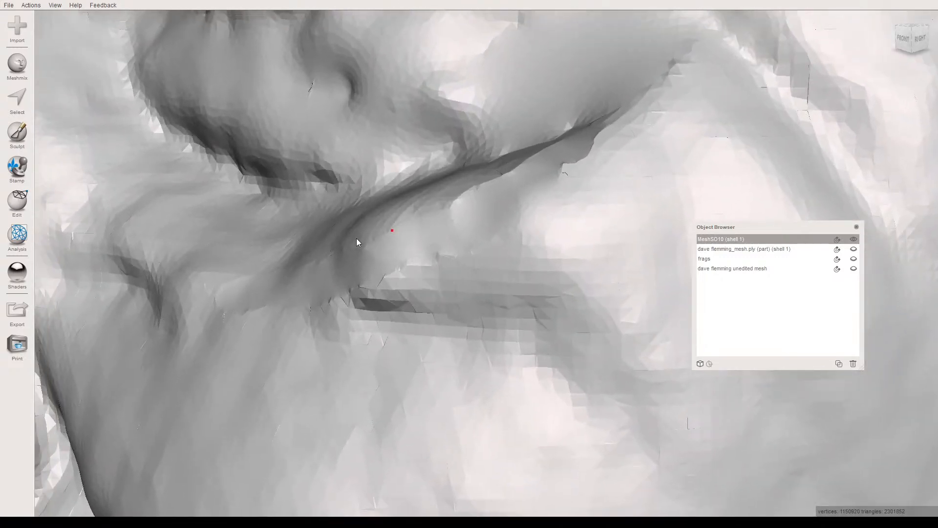
drag(388, 271, 451, 251)
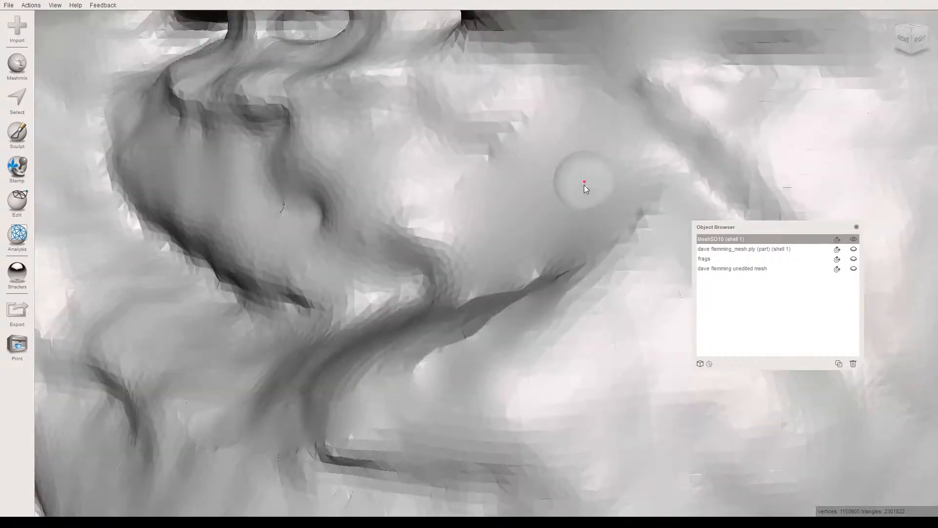
mouse_move(509, 292)
mouse_down()
mouse_move(428, 309)
mouse_move(455, 302)
mouse_up()
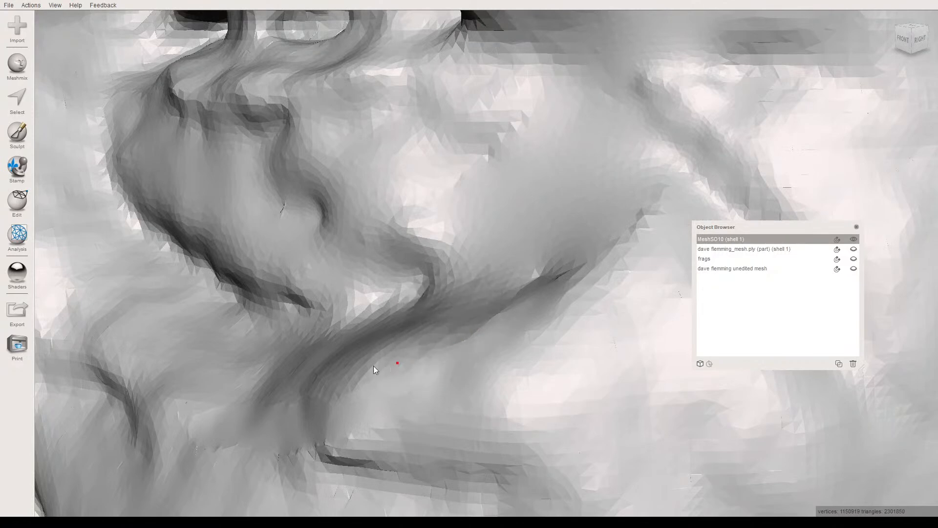
right_drag(364, 377, 436, 306)
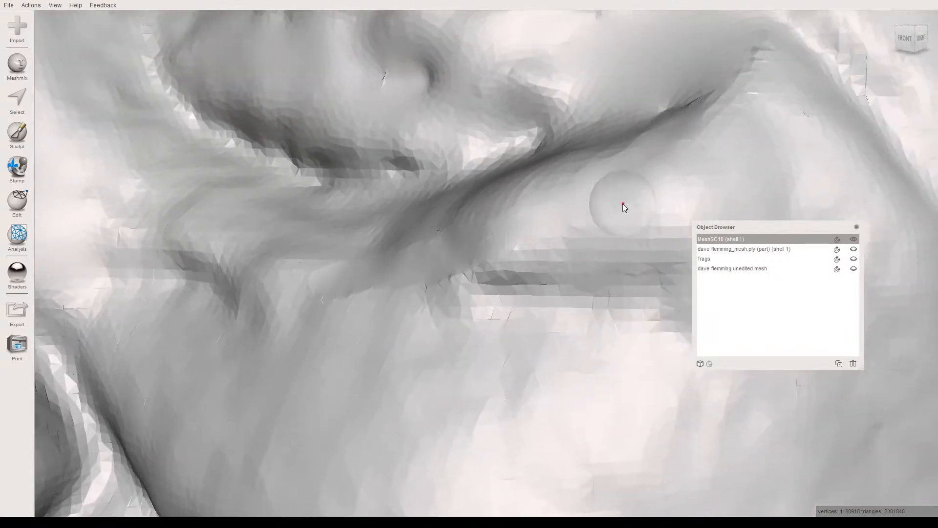
- Display the wireframe and thin the overly dense triangles along the left under-eye crease with the AdaptiveReduce brush
key(w)
key(w)
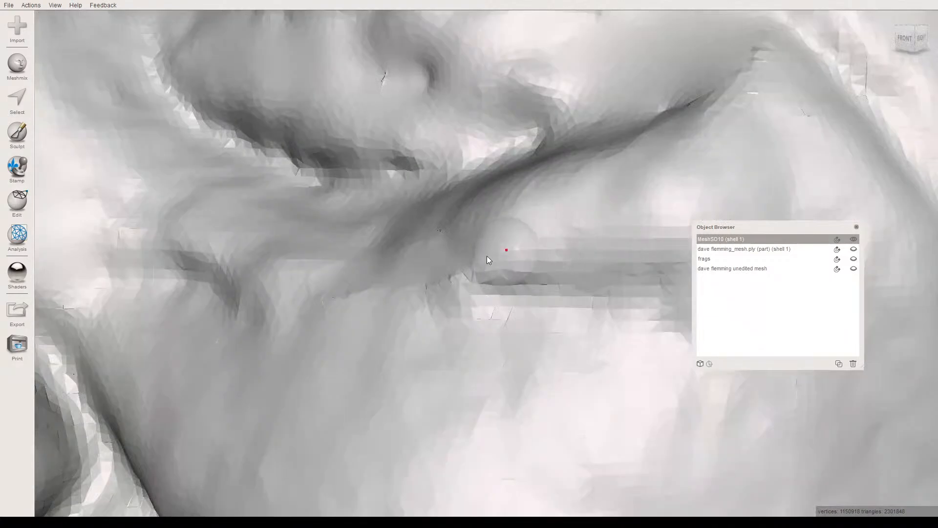
key(w)
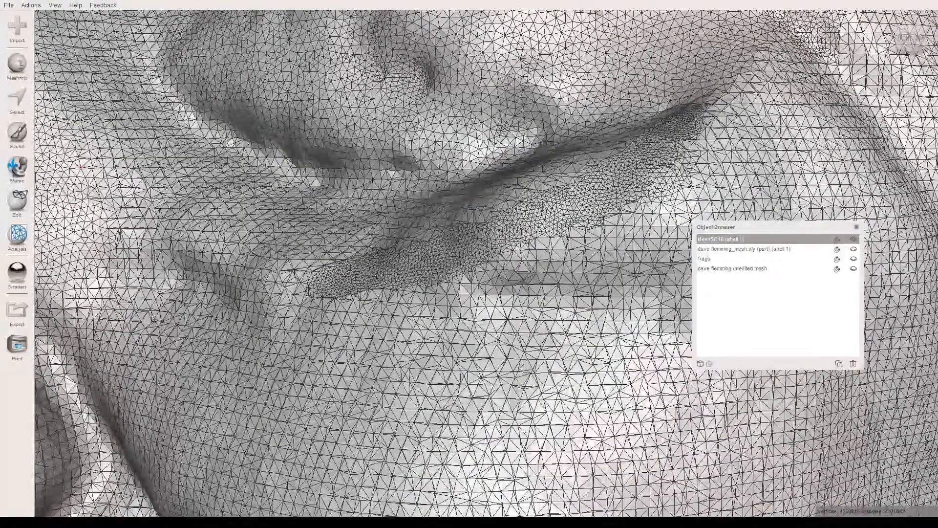
click(16, 138)
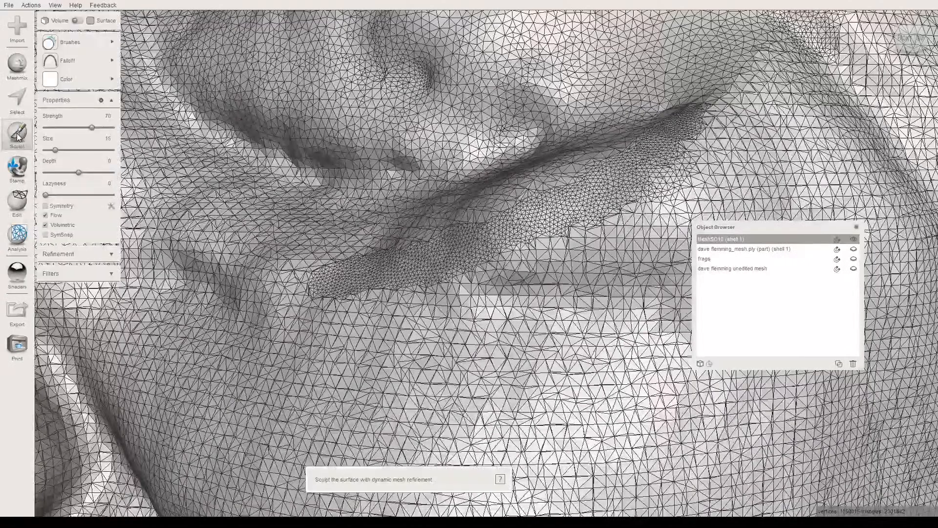
click(68, 42)
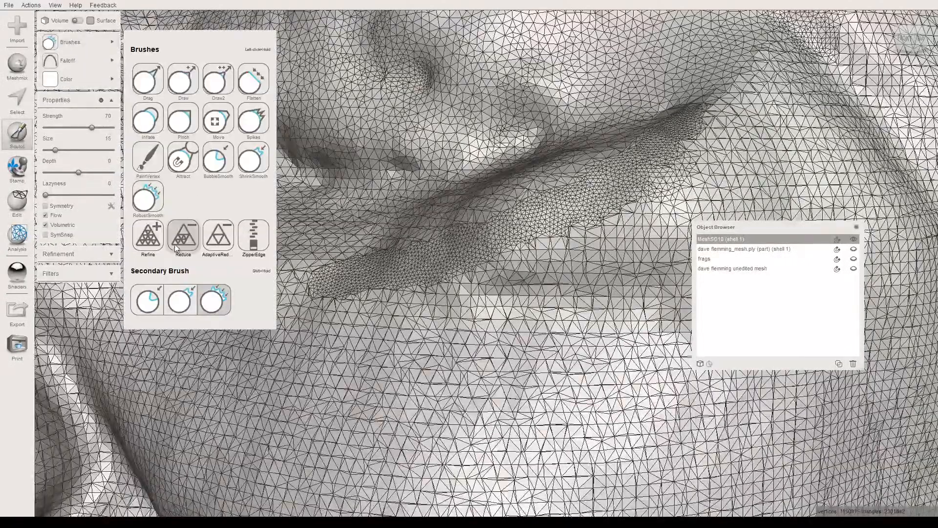
click(218, 236)
drag(488, 257, 450, 276)
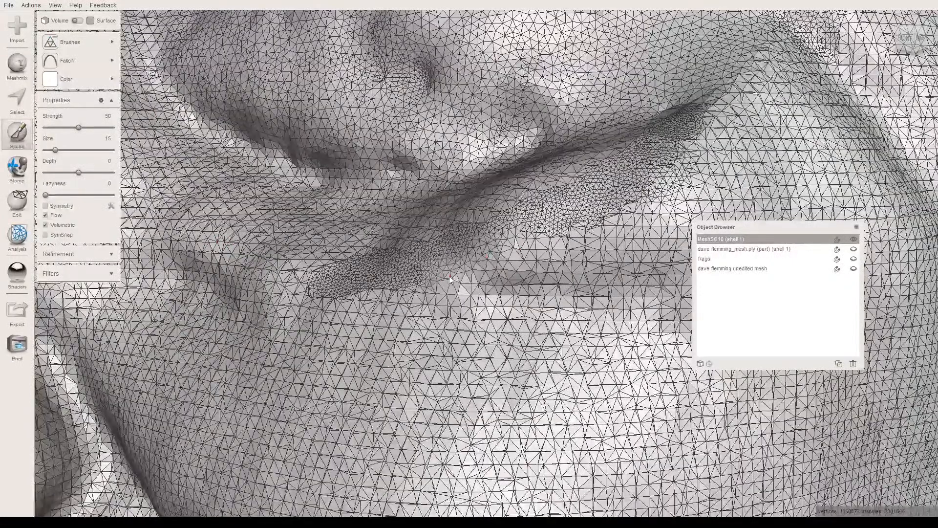
drag(376, 290, 322, 298)
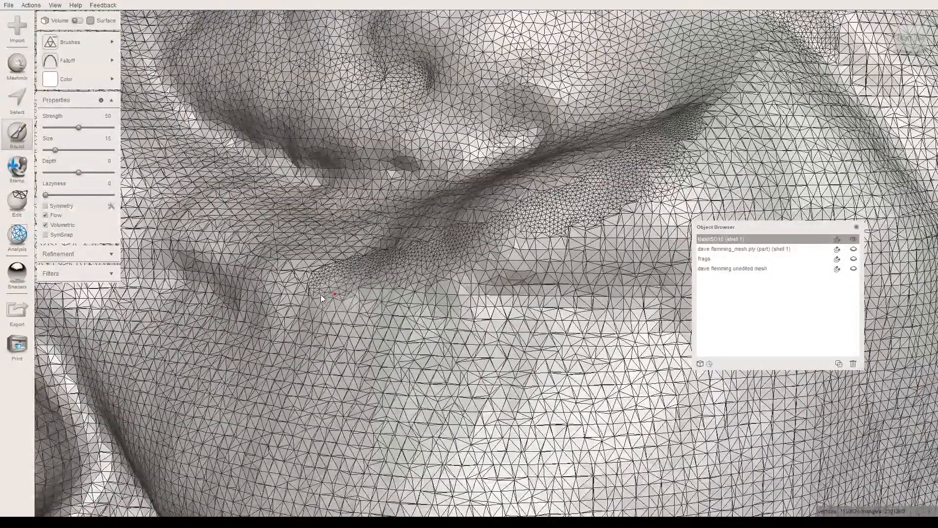
mouse_move(345, 260)
mouse_down()
mouse_move(449, 236)
mouse_move(429, 236)
mouse_move(438, 274)
mouse_move(425, 283)
mouse_up()
key(w)
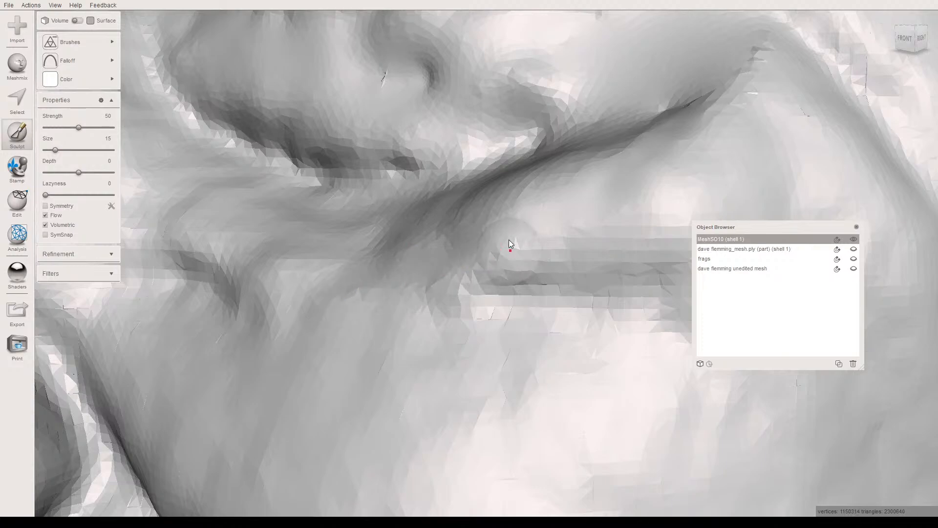
- Reduce the remaining dense triangles along the outer part of the left under-eye crease, checking the surface with and without wireframe
key(w)
mouse_move(500, 221)
mouse_down()
mouse_move(633, 159)
mouse_move(596, 191)
mouse_up()
right_drag(596, 190, 445, 327)
mouse_move(545, 231)
mouse_down()
mouse_move(528, 274)
mouse_move(552, 240)
mouse_move(548, 228)
mouse_move(502, 253)
mouse_move(502, 280)
mouse_move(508, 259)
mouse_move(493, 266)
mouse_move(473, 333)
mouse_move(406, 356)
mouse_move(532, 305)
mouse_move(414, 344)
mouse_up()
key(w)
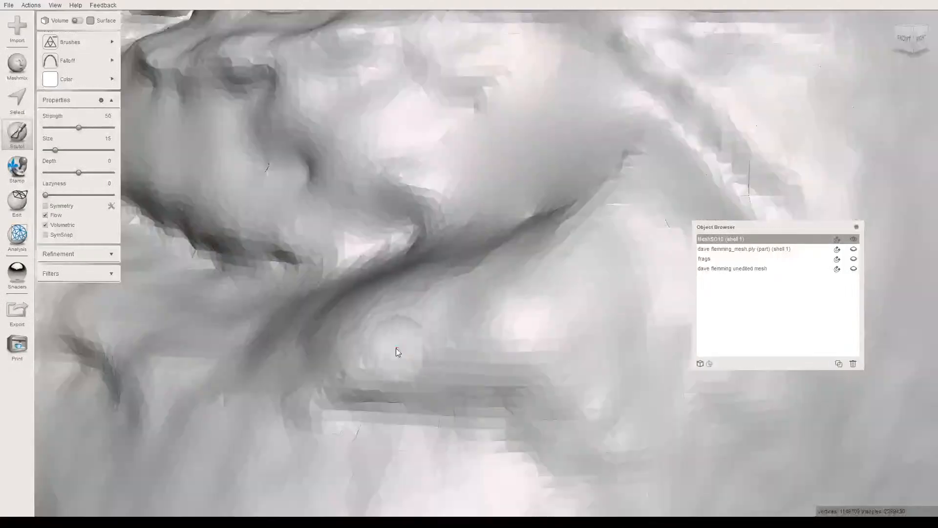
key(w)
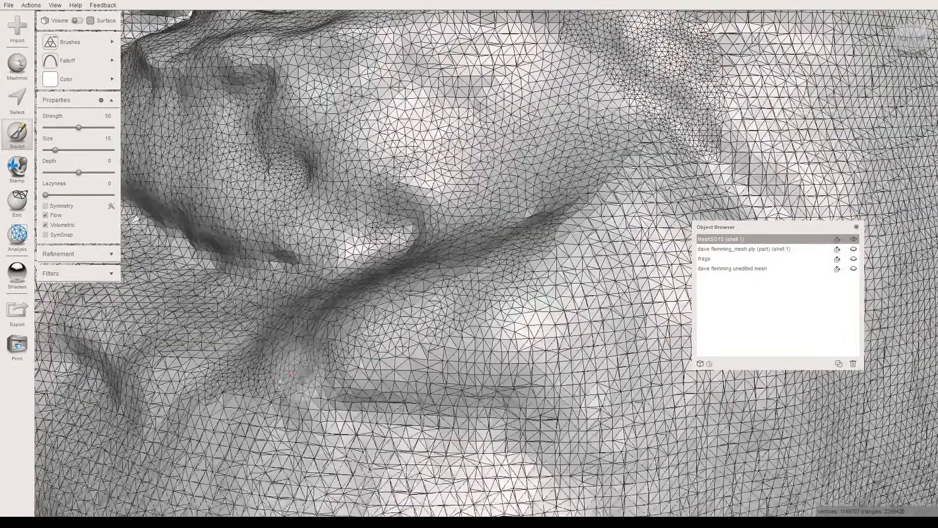
key(w)
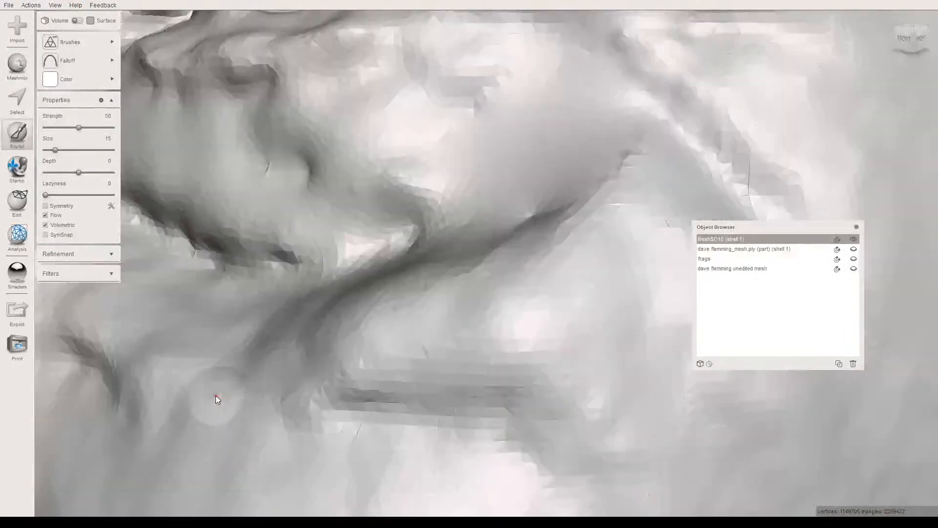
middle_drag(192, 393, 374, 364)
- Thin the dense mesh patch beside the left nostril and even out the triangles on the adjoining upper cheek
key(w)
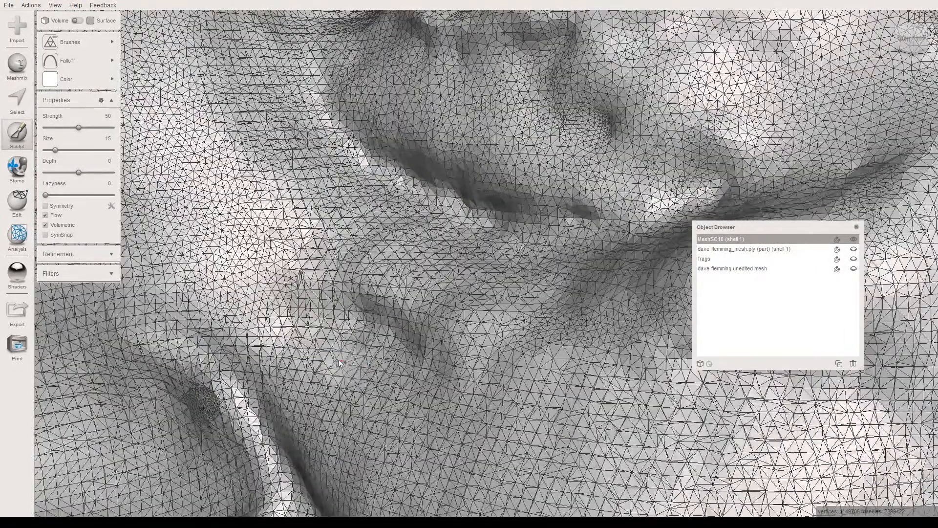
middle_drag(364, 330, 379, 222)
mouse_move(222, 294)
mouse_down()
mouse_move(211, 299)
mouse_move(217, 319)
mouse_move(212, 295)
mouse_move(226, 298)
mouse_up()
key(w)
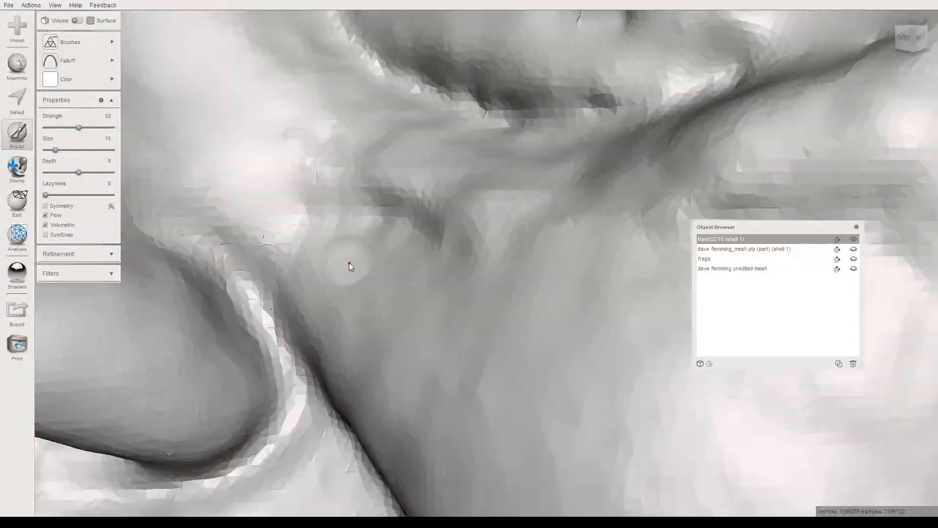
right_drag(348, 263, 368, 252)
middle_drag(421, 177, 260, 328)
key(w)
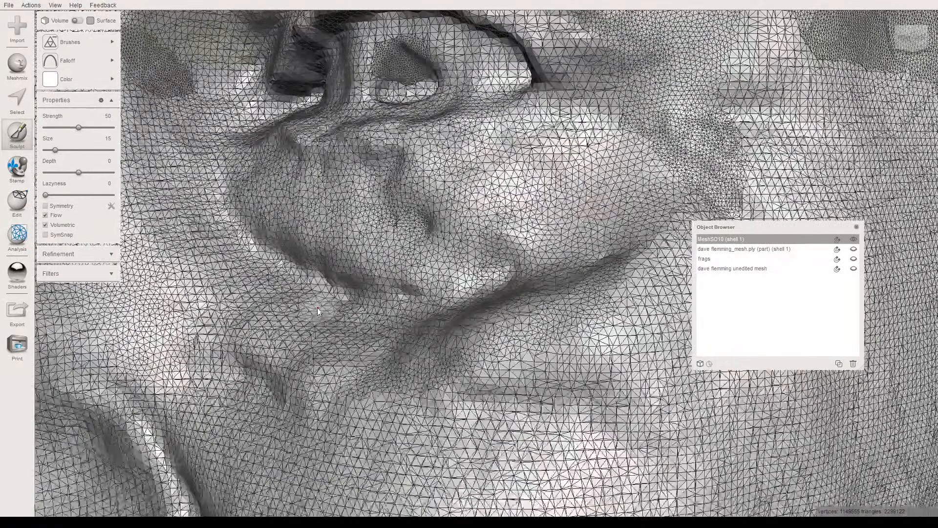
scroll(355, 271, down, 2)
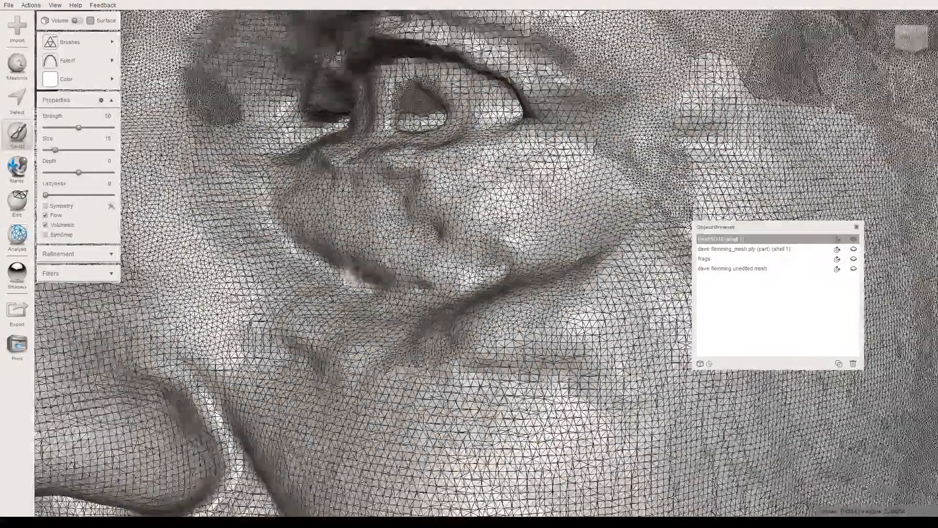
- Reduce the dense triangle patches on the left iris and on the side of the nose near the inner eye corner
middle_drag(353, 214, 344, 279)
right_drag(345, 281, 408, 193)
middle_drag(408, 193, 328, 345)
key(w)
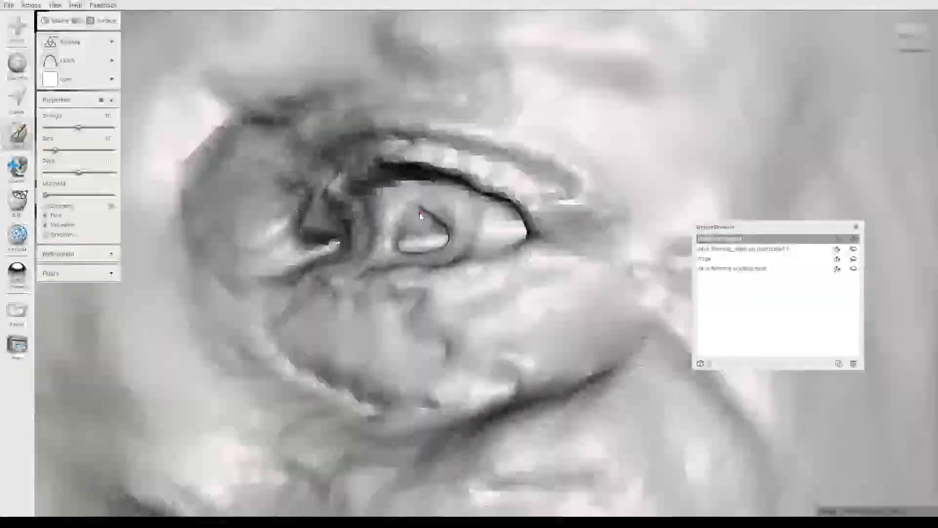
key(w)
mouse_move(418, 214)
mouse_down()
mouse_move(441, 214)
mouse_move(404, 210)
mouse_move(408, 231)
mouse_move(429, 232)
mouse_up()
right_drag(433, 223, 436, 248)
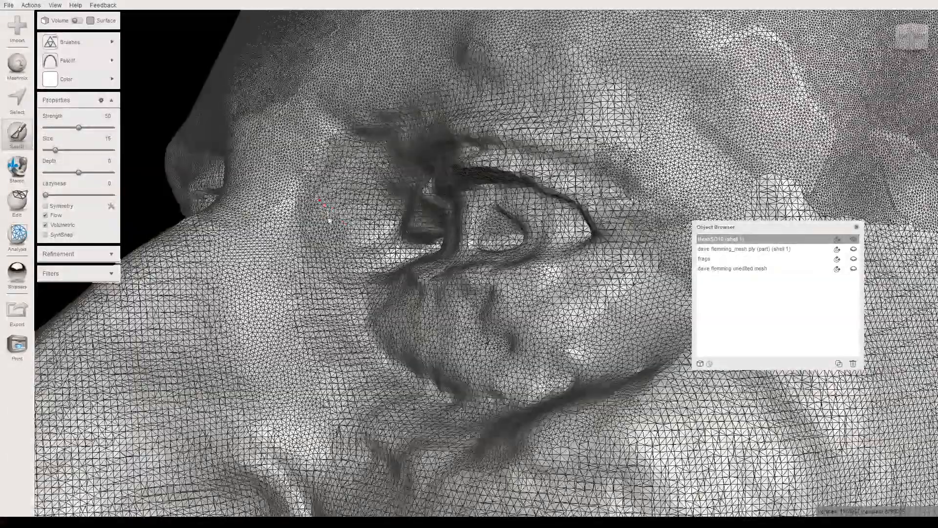
right_drag(327, 224, 301, 225)
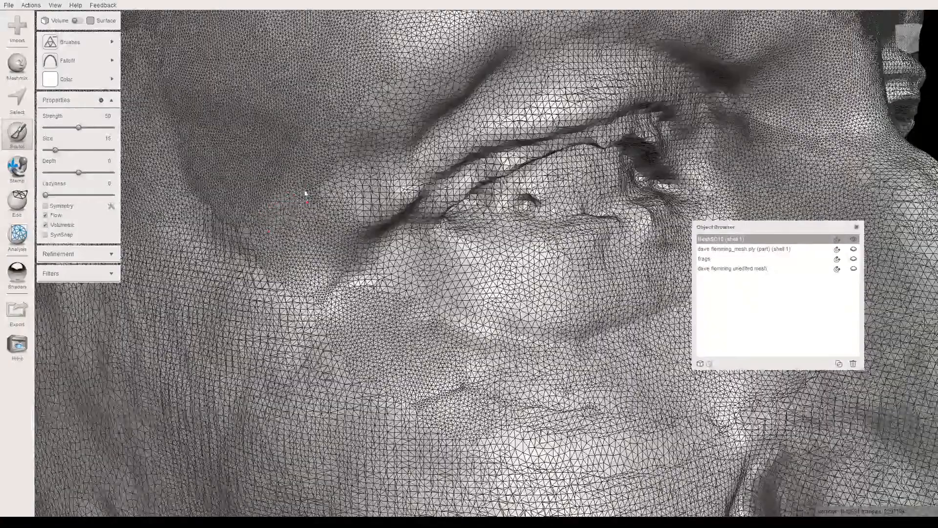
- Thin the dense mesh around the outer corner of the right eye, the temple and the cheek below it
drag(268, 253, 247, 255)
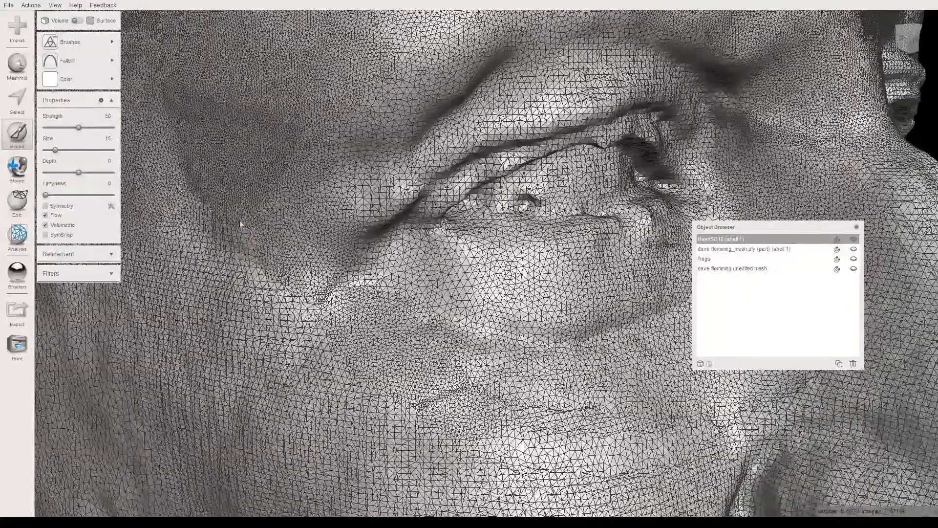
mouse_move(299, 288)
mouse_down()
mouse_move(293, 272)
mouse_move(316, 298)
mouse_move(329, 283)
mouse_move(330, 342)
mouse_move(366, 381)
mouse_move(575, 416)
mouse_up()
key(w)
right_drag(560, 376, 471, 353)
scroll(426, 324, down, 2)
key(w)
mouse_move(338, 363)
mouse_down()
mouse_move(435, 364)
mouse_move(461, 390)
mouse_up()
scroll(462, 390, down, 3)
key(w)
right_drag(538, 370, 437, 334)
key(w)
scroll(447, 335, down, 3)
middle_drag(448, 336, 277, 415)
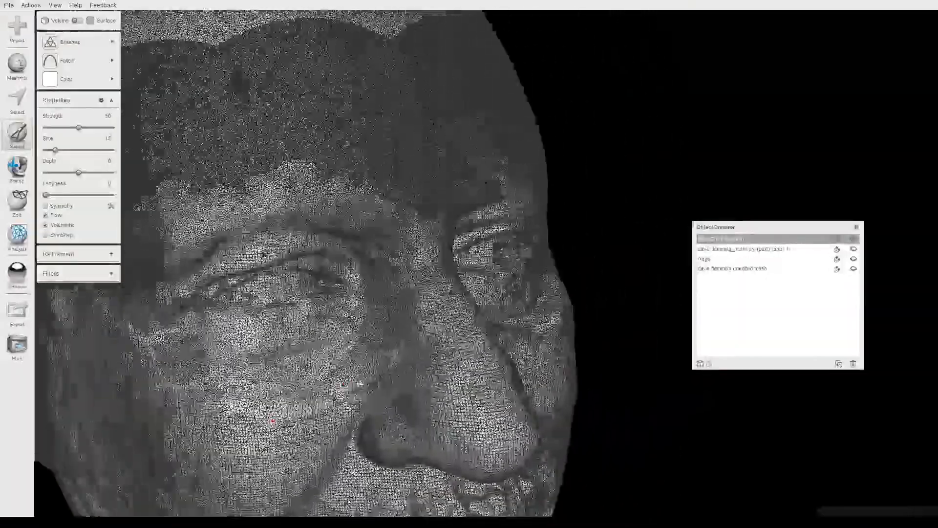
- Reduce the dense triangles on the right side of the nose, across the nose bridge and between the eyebrows
scroll(356, 385, up, 4)
middle_drag(356, 385, 291, 361)
scroll(292, 362, down, 3)
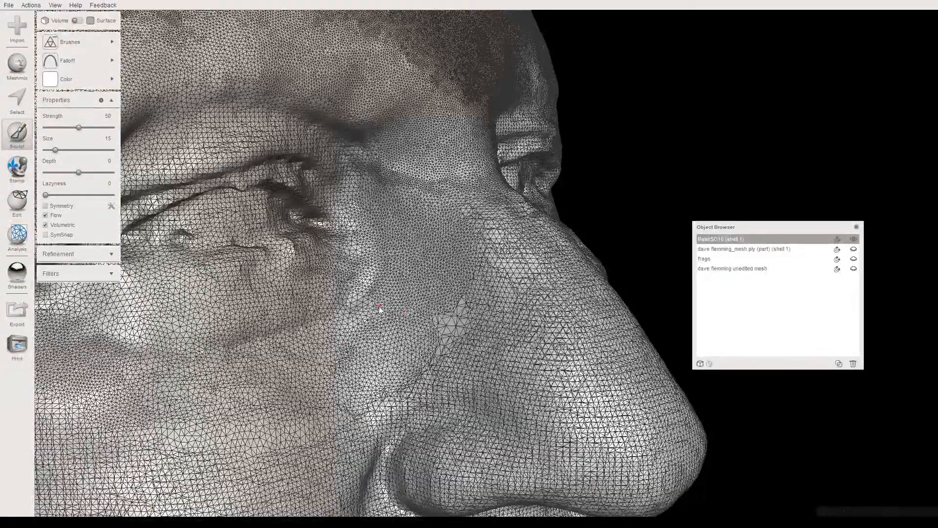
mouse_move(329, 303)
right_down()
mouse_move(316, 372)
mouse_move(334, 318)
right_up()
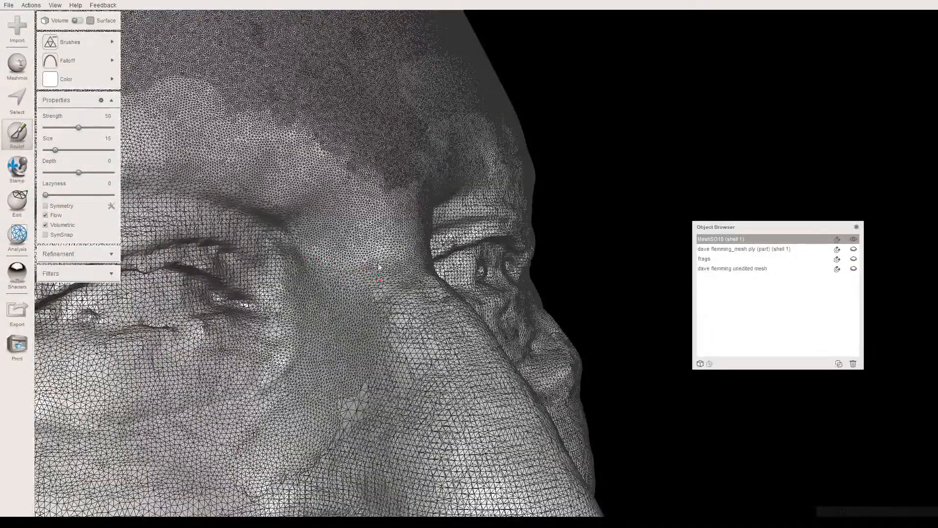
right_drag(383, 289, 358, 304)
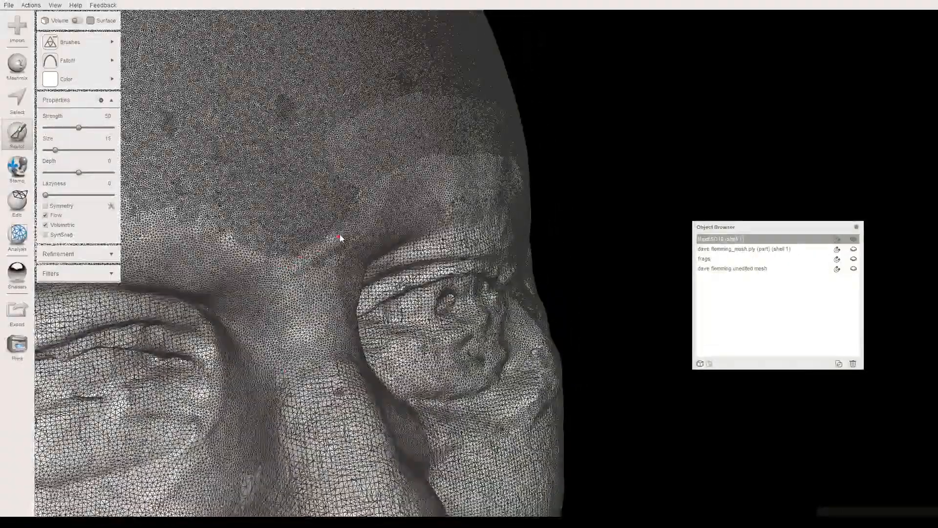
right_drag(300, 302, 243, 283)
- Set the brush size to 11 and thin the dense mesh on the forehead above the left eyebrow
click(68, 150)
drag(288, 123, 346, 115)
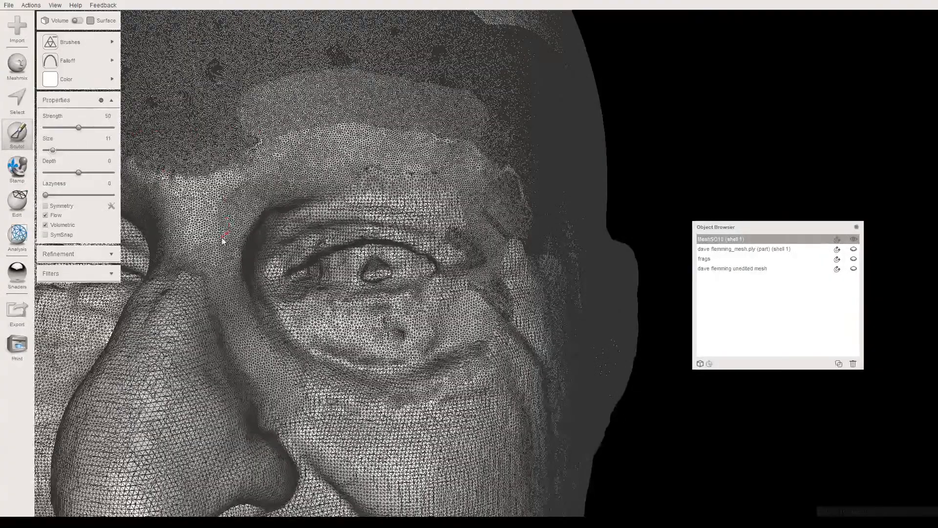
scroll(225, 239, up, 5)
middle_drag(224, 240, 341, 265)
mouse_move(341, 265)
right_down()
mouse_move(310, 224)
mouse_move(259, 250)
mouse_move(310, 268)
mouse_move(359, 248)
mouse_move(337, 259)
mouse_move(325, 248)
mouse_move(359, 268)
mouse_move(438, 265)
mouse_move(399, 290)
mouse_move(439, 268)
mouse_move(389, 272)
mouse_move(309, 309)
mouse_move(318, 285)
mouse_move(276, 280)
mouse_move(295, 288)
mouse_move(282, 289)
mouse_move(269, 243)
right_up()
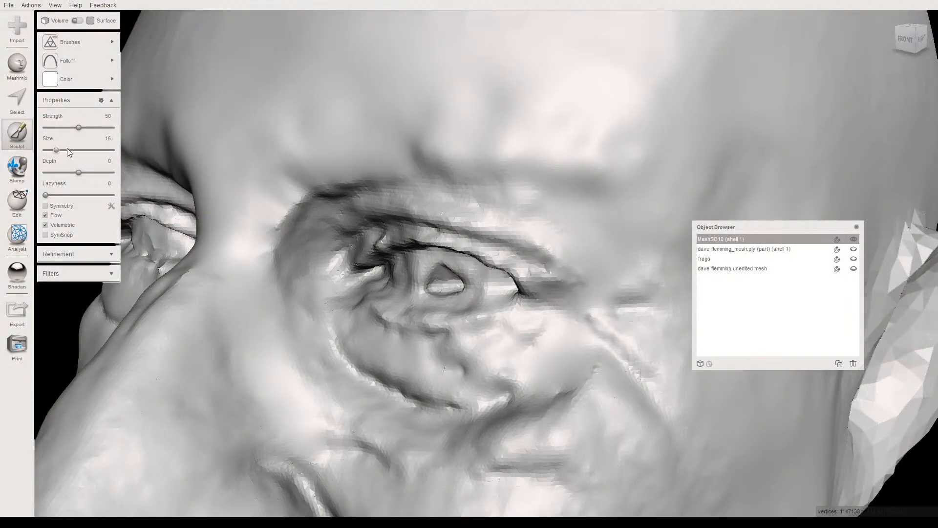
- Switch to the RobustSmooth brush with strength 50 and size 19 for the left brow area
mouse_move(74, 43)
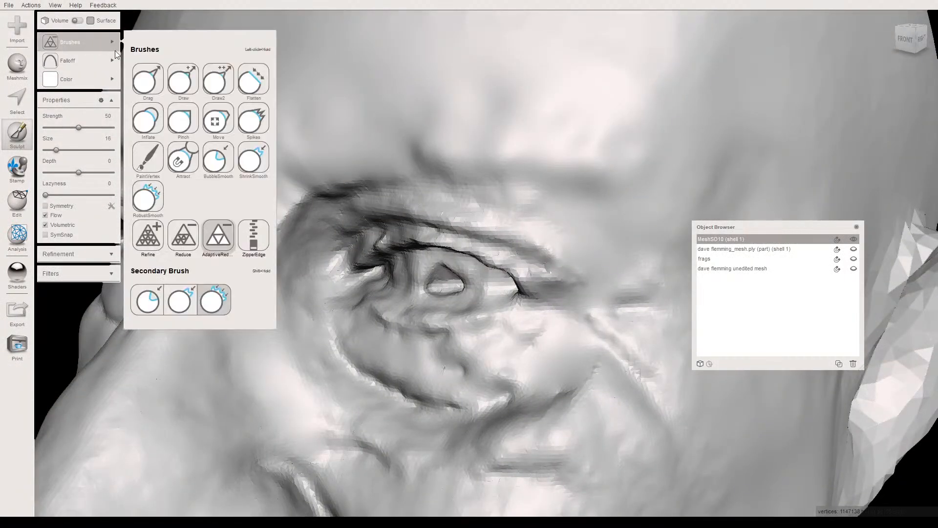
click(145, 200)
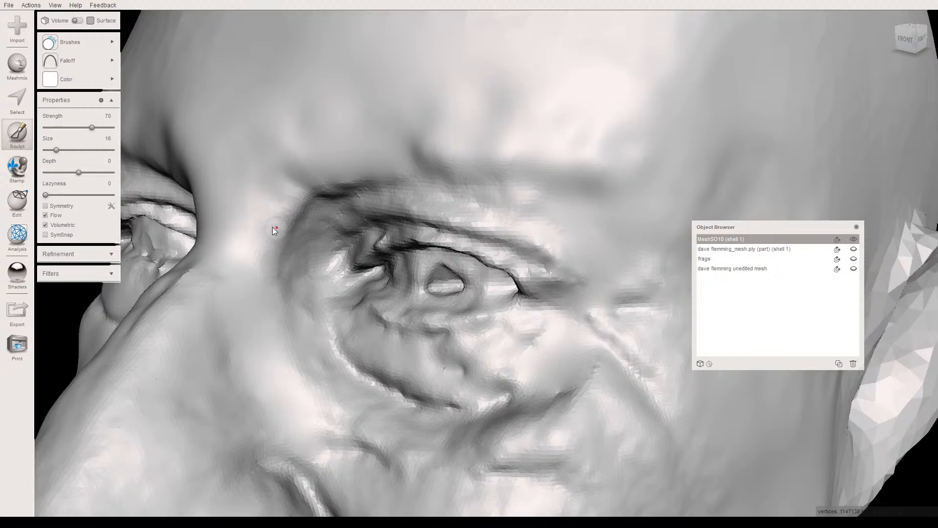
click(79, 128)
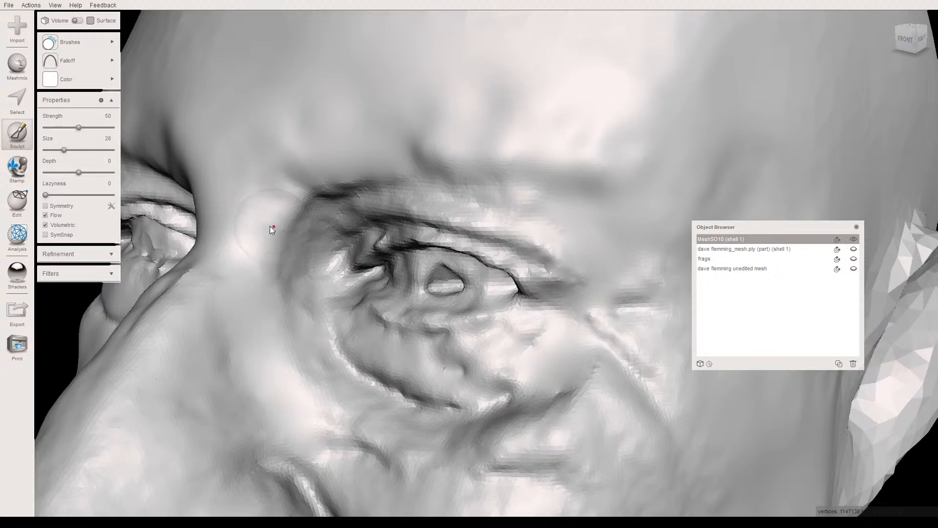
click(58, 150)
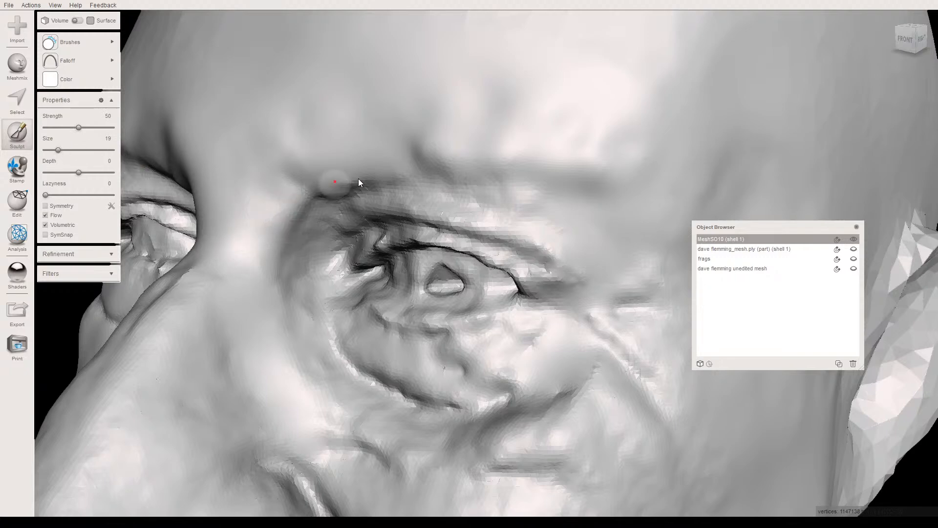
- Smooth the skin along the left brow and show the unedited mesh over the repaired head for comparison
right_drag(398, 188, 429, 177)
right_drag(485, 126, 459, 203)
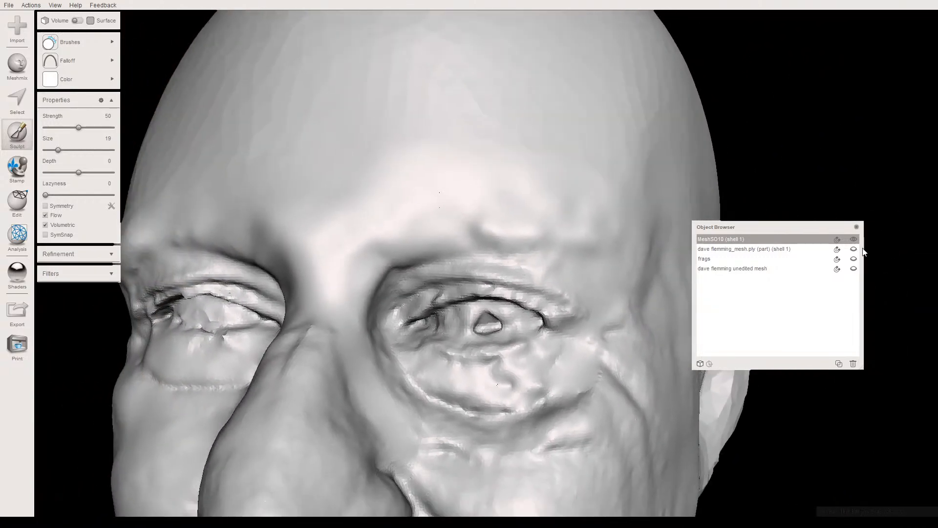
click(854, 269)
click(853, 269)
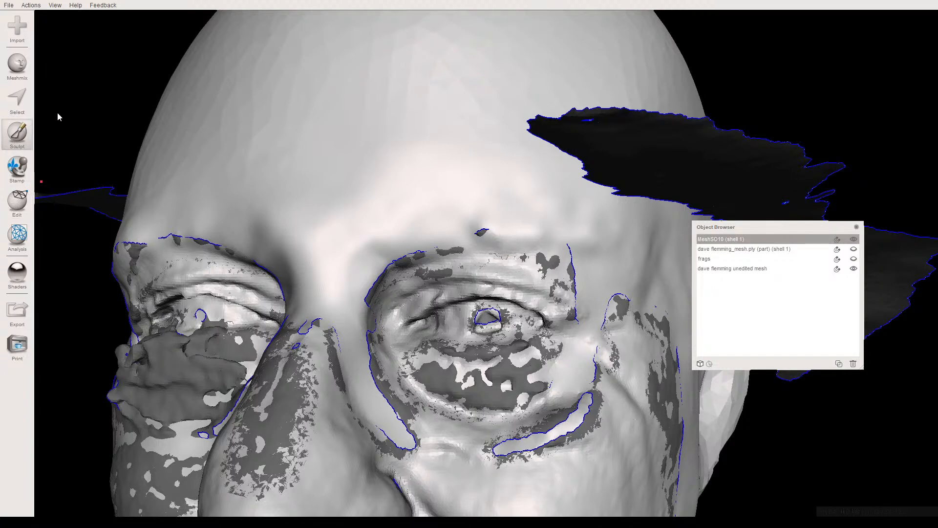
- Try the ShrinkSmooth brush at strength 100 and size 19 along the left brow ridge
click(67, 39)
click(253, 160)
mouse_move(493, 242)
mouse_down()
mouse_move(538, 237)
mouse_move(508, 244)
mouse_move(544, 252)
mouse_move(465, 252)
mouse_move(480, 245)
mouse_up()
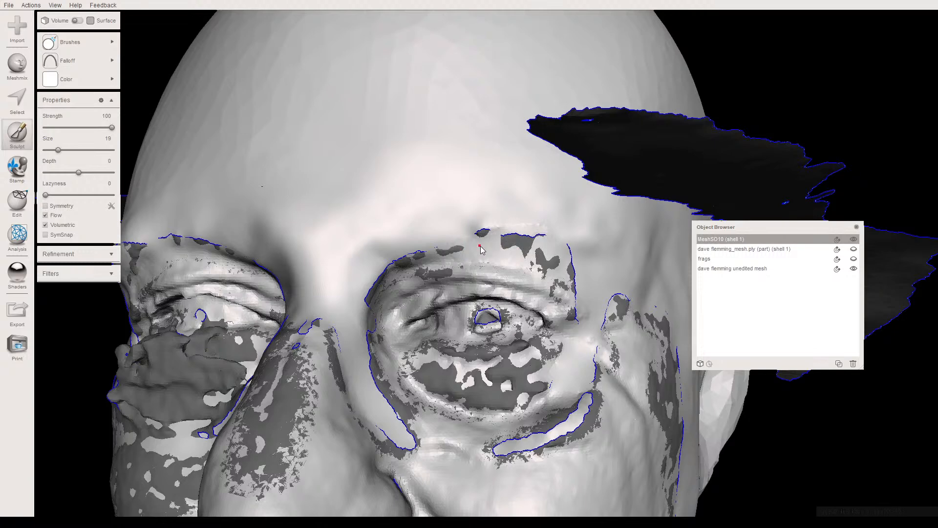
scroll(476, 244, up, 4)
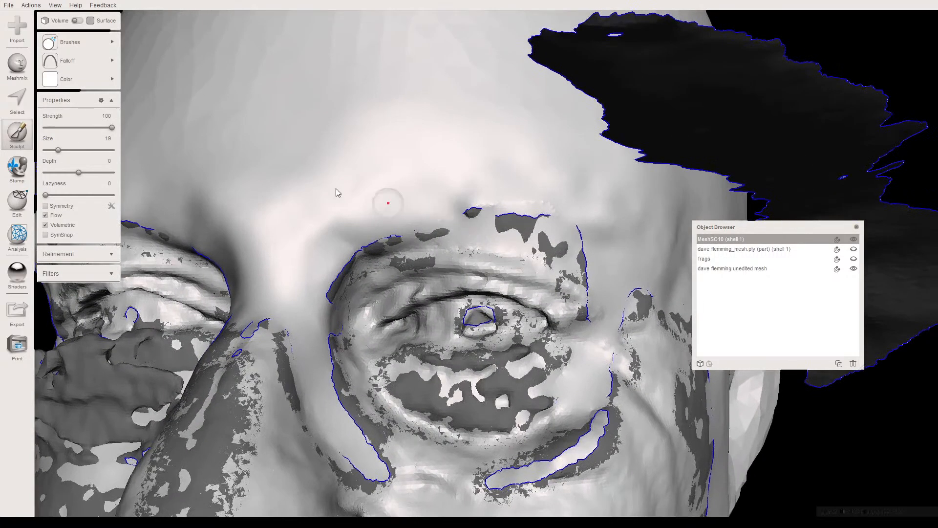
- Push in the area between the left brow and upper eyelid with the Draw2 brush at strength 7, checking against the unedited mesh
click(79, 42)
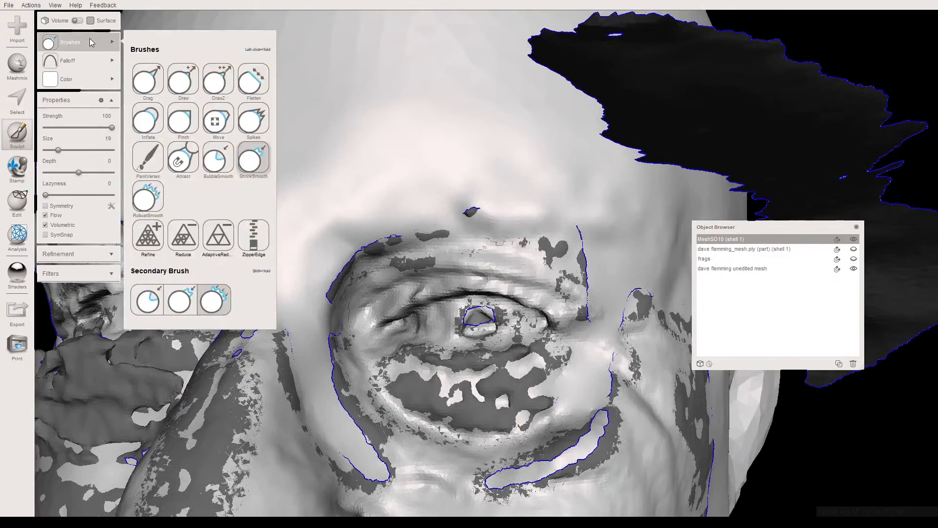
click(217, 84)
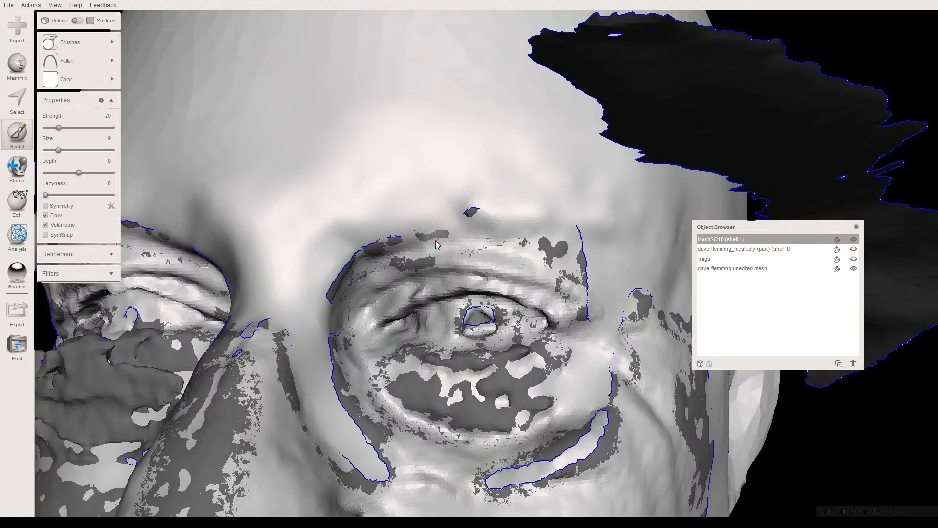
mouse_move(472, 251)
mouse_down()
mouse_move(447, 242)
mouse_move(456, 249)
mouse_move(365, 289)
mouse_move(391, 259)
mouse_move(540, 251)
mouse_move(568, 264)
mouse_move(518, 254)
mouse_move(562, 276)
mouse_move(569, 302)
mouse_move(486, 256)
mouse_move(386, 267)
mouse_up()
click(50, 127)
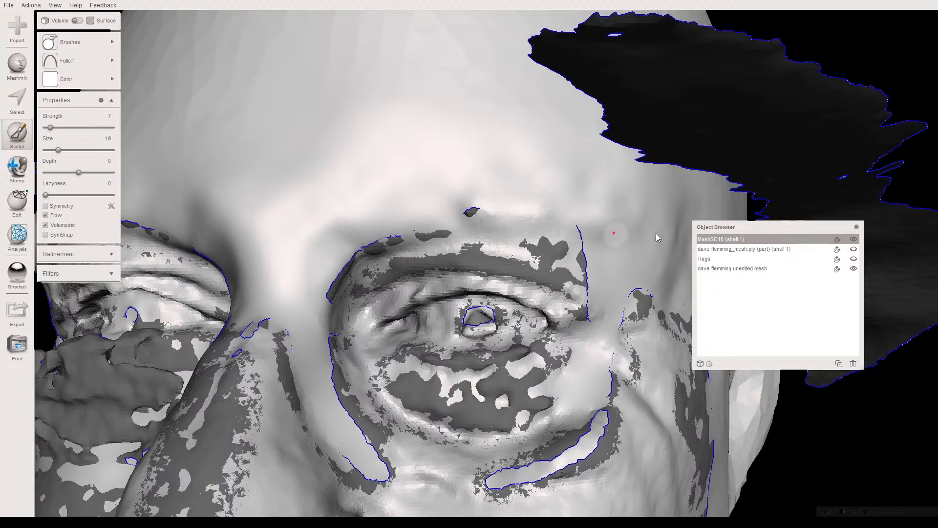
click(853, 259)
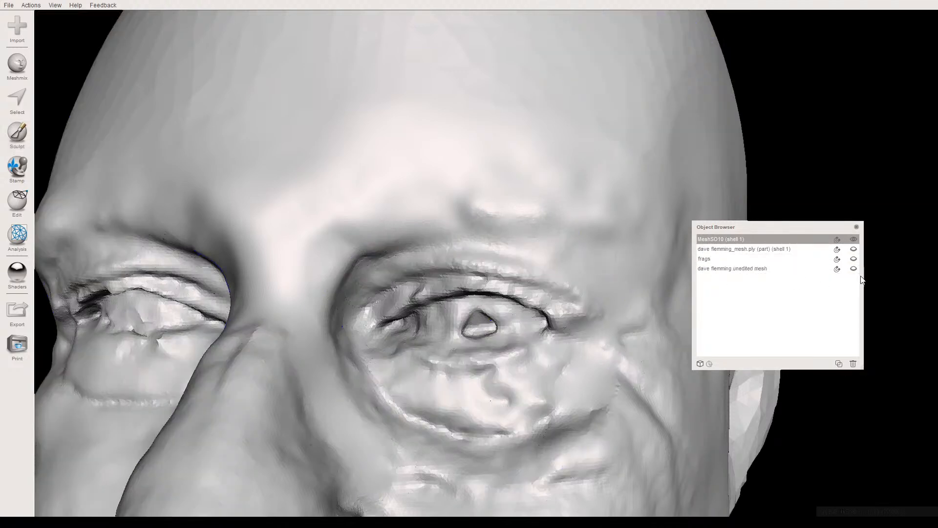
click(852, 258)
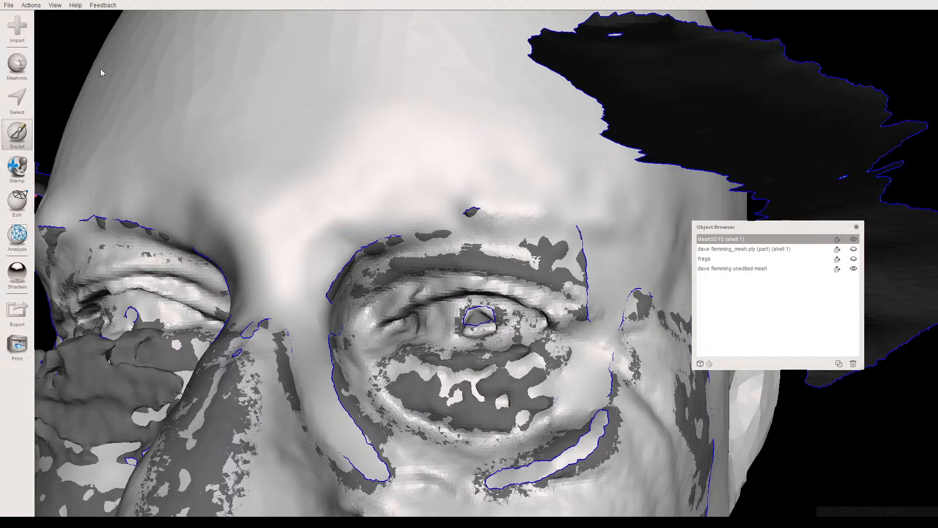
- Raise the Draw2 strength to 17, sculpt the area under the left brow further, and hide the unedited mesh
mouse_move(92, 46)
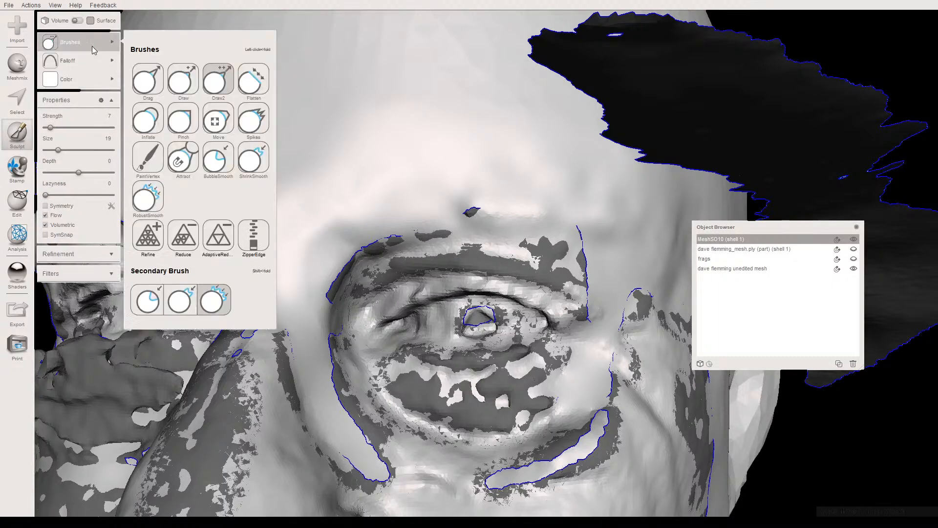
click(56, 127)
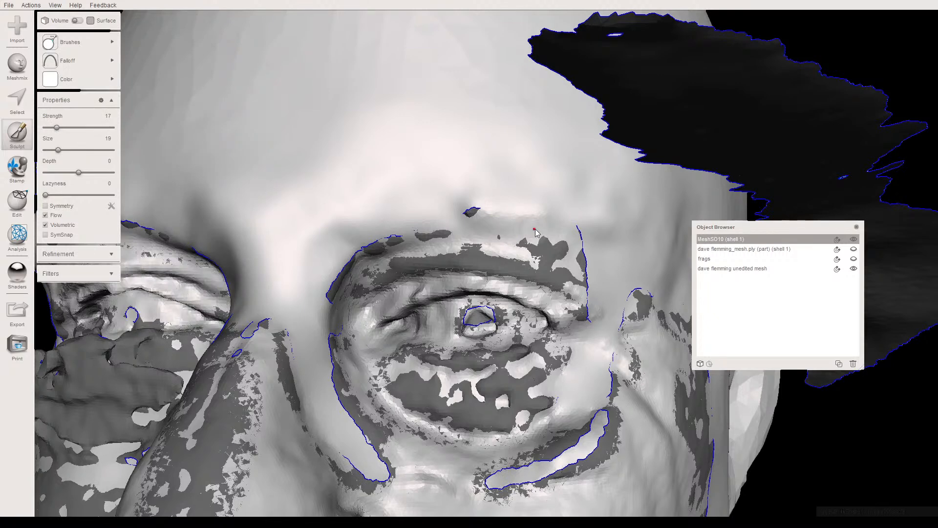
mouse_move(530, 220)
mouse_down()
mouse_move(449, 238)
mouse_move(486, 237)
mouse_move(535, 258)
mouse_move(512, 232)
mouse_move(520, 220)
mouse_move(547, 234)
mouse_move(521, 229)
mouse_move(556, 232)
mouse_move(567, 270)
mouse_move(560, 266)
mouse_move(577, 256)
mouse_move(552, 223)
mouse_move(562, 229)
mouse_move(479, 204)
mouse_move(602, 224)
mouse_move(386, 253)
mouse_move(439, 244)
mouse_move(392, 255)
mouse_move(383, 269)
mouse_up()
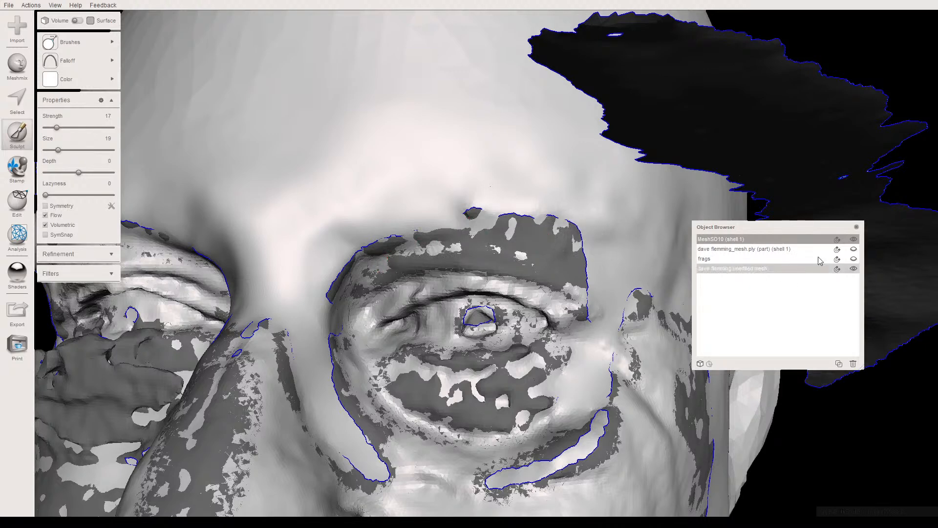
click(853, 268)
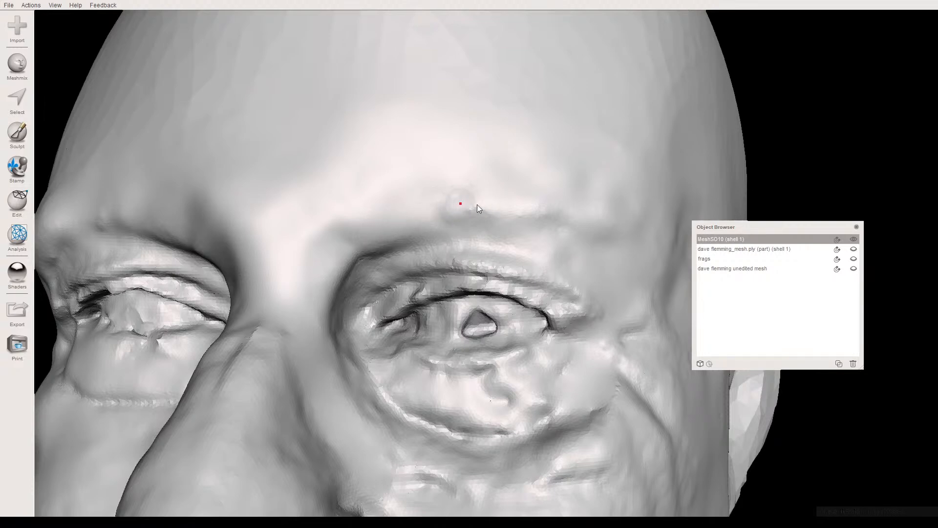
- Smooth the left brow ridge and its inner end, using the BubbleSmooth brush at strength 60 and size 19
mouse_move(476, 204)
right_down()
mouse_move(494, 160)
mouse_move(532, 186)
mouse_move(477, 209)
right_up()
click(25, 136)
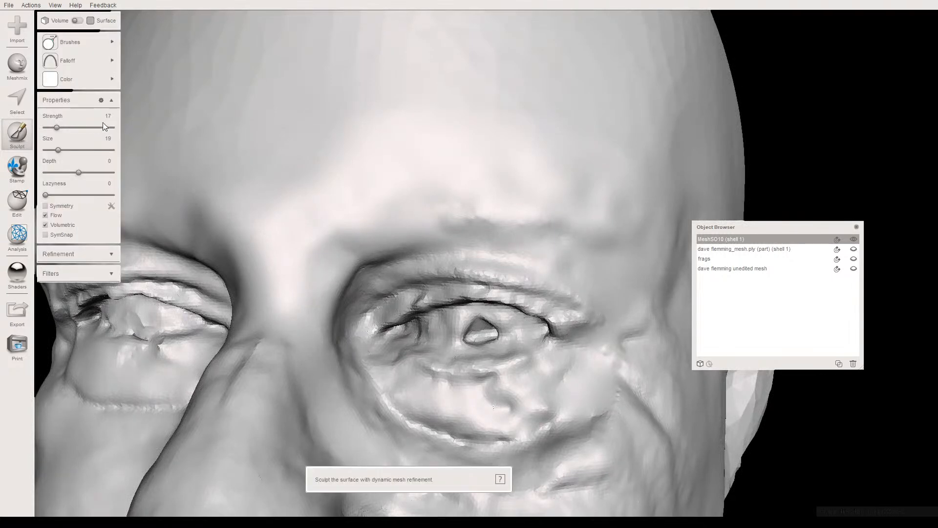
click(68, 42)
click(242, 168)
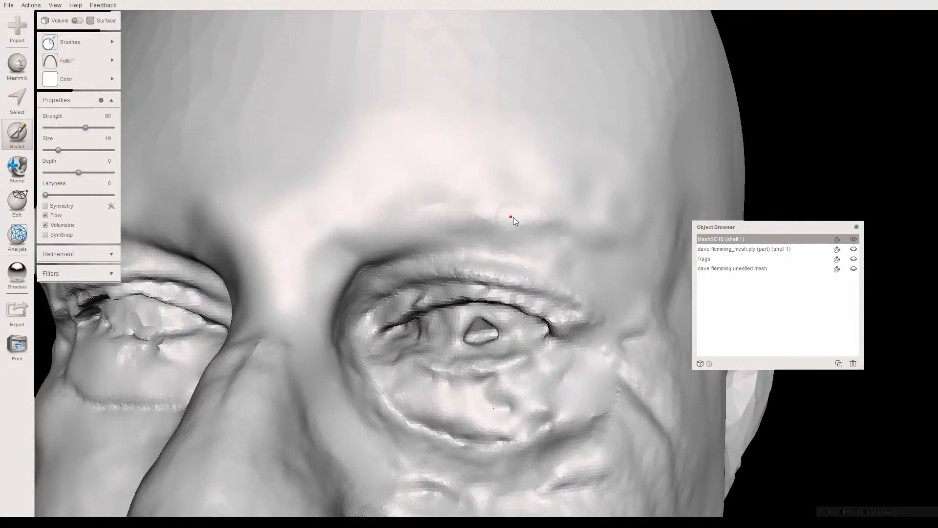
mouse_move(400, 232)
right_down()
mouse_move(394, 176)
mouse_move(369, 207)
mouse_move(300, 186)
right_up()
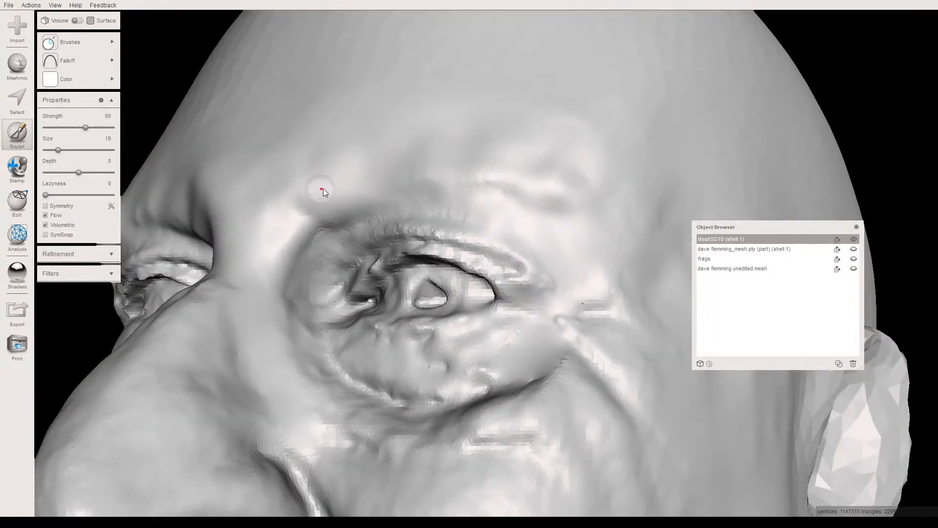
right_drag(365, 177, 422, 307)
scroll(419, 198, down, 4)
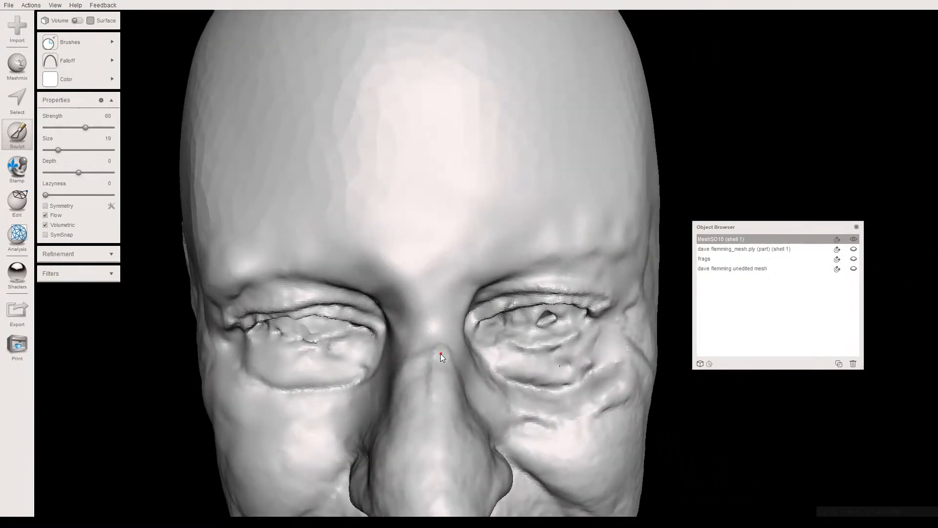
- Smooth the nose bridge and the inner corners of the eye sockets with RobustSmooth at strength 50 and size 28
mouse_move(78, 43)
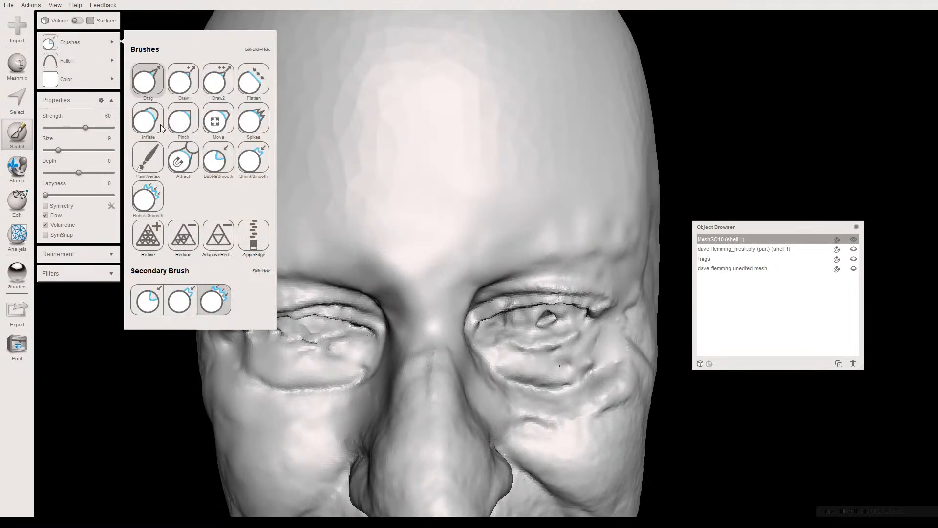
click(153, 199)
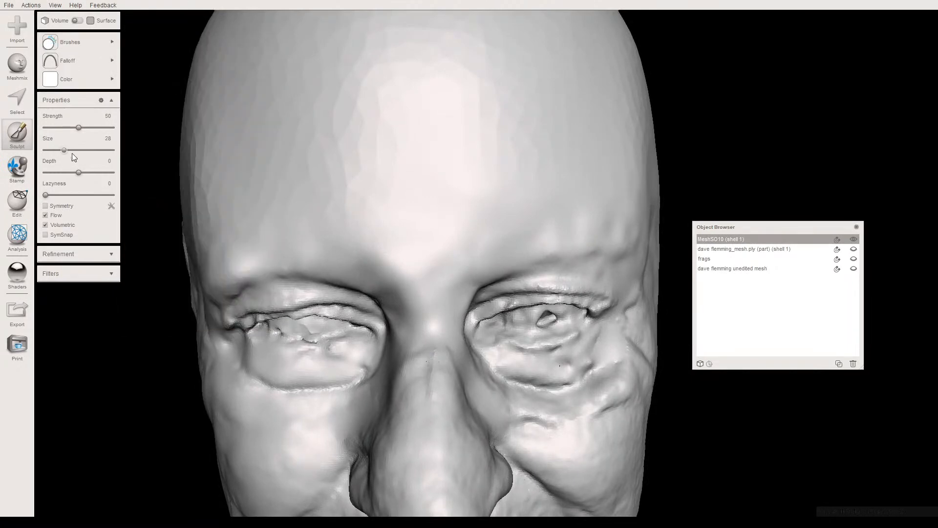
right_drag(444, 359, 338, 307)
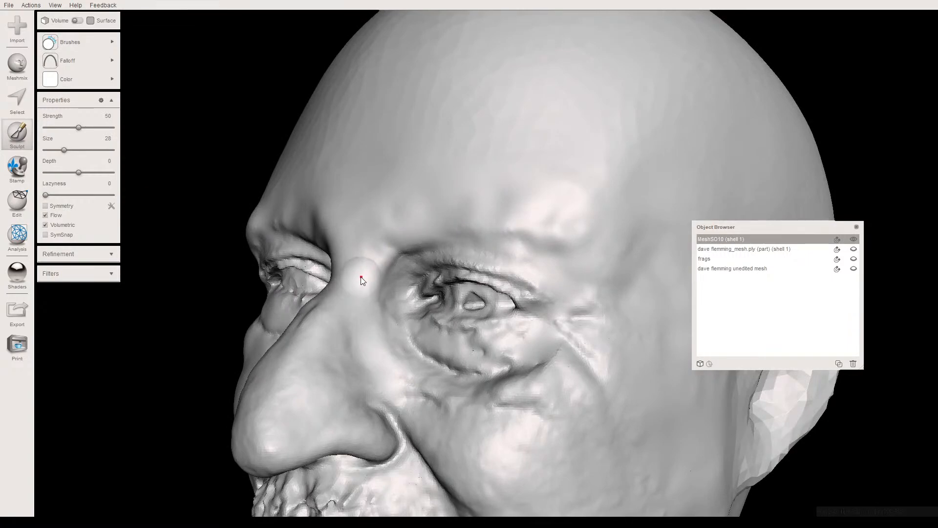
right_drag(369, 261, 499, 307)
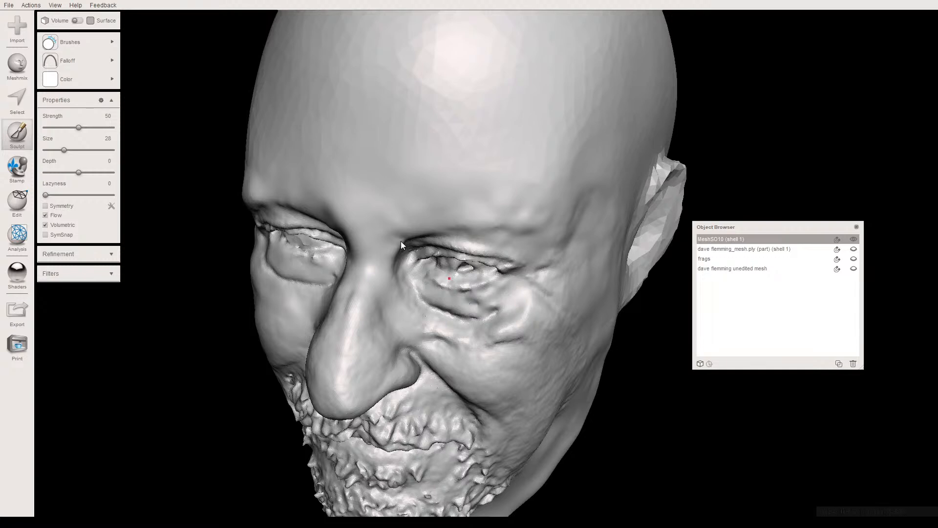
right_drag(348, 272, 393, 239)
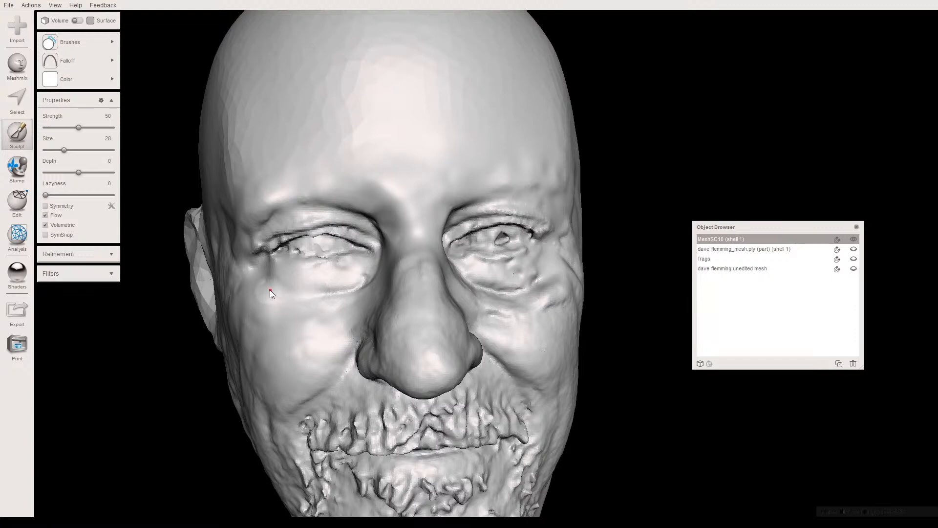
- Smooth the seam below the right eye and the creases below the left eye and on the upper cheek
right_drag(269, 292, 274, 292)
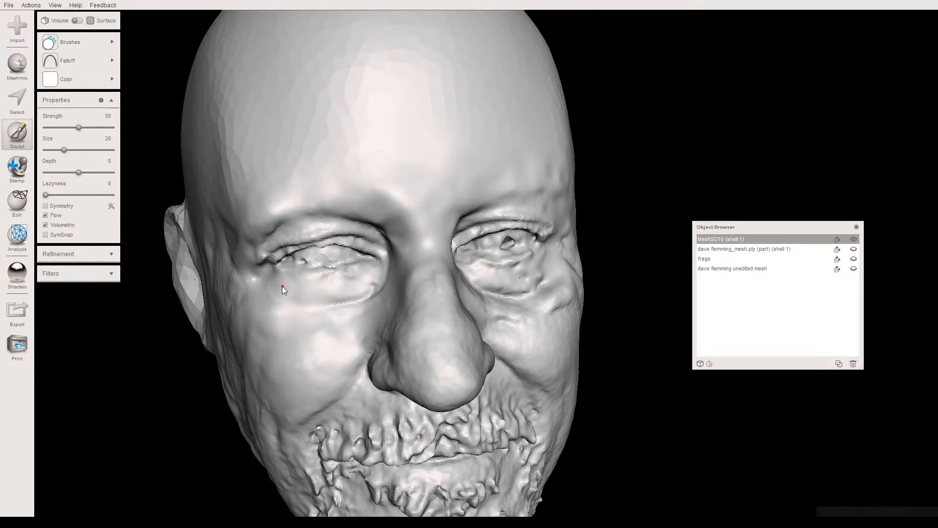
right_drag(260, 269, 265, 287)
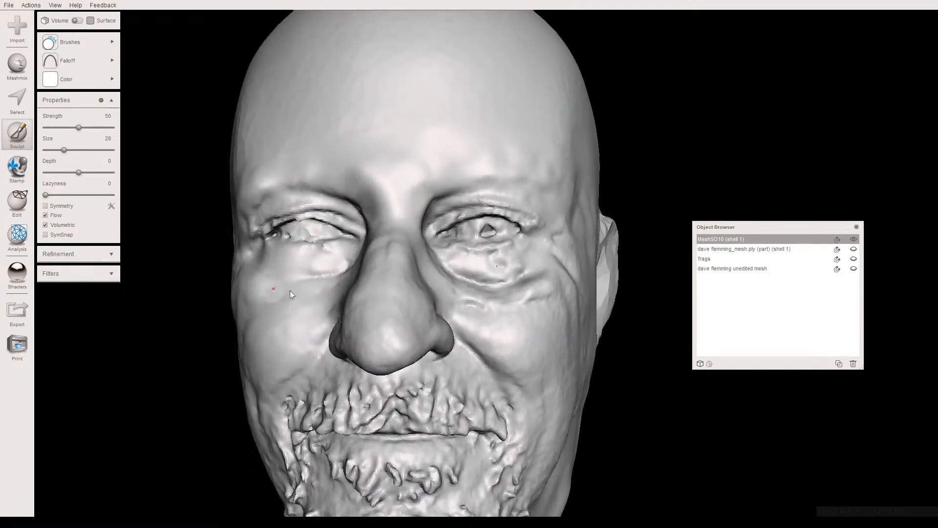
right_drag(503, 283, 502, 282)
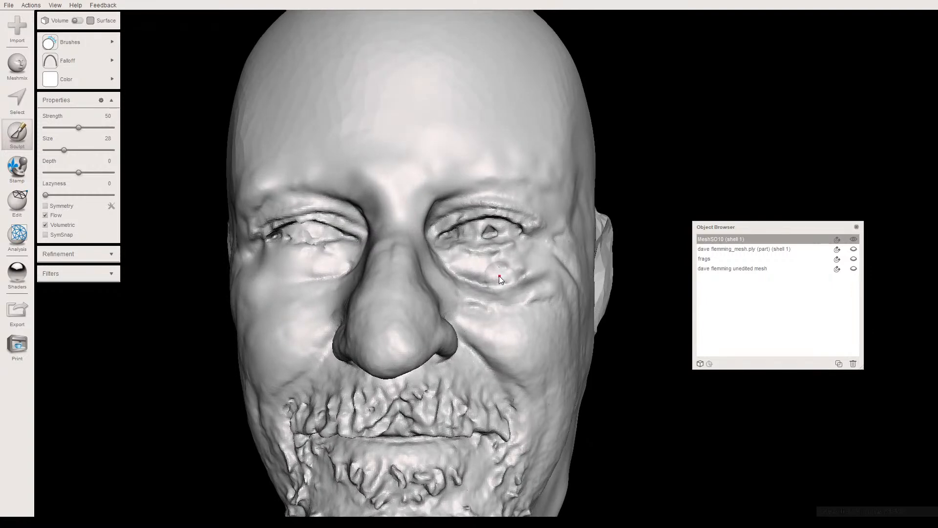
right_drag(512, 300, 462, 309)
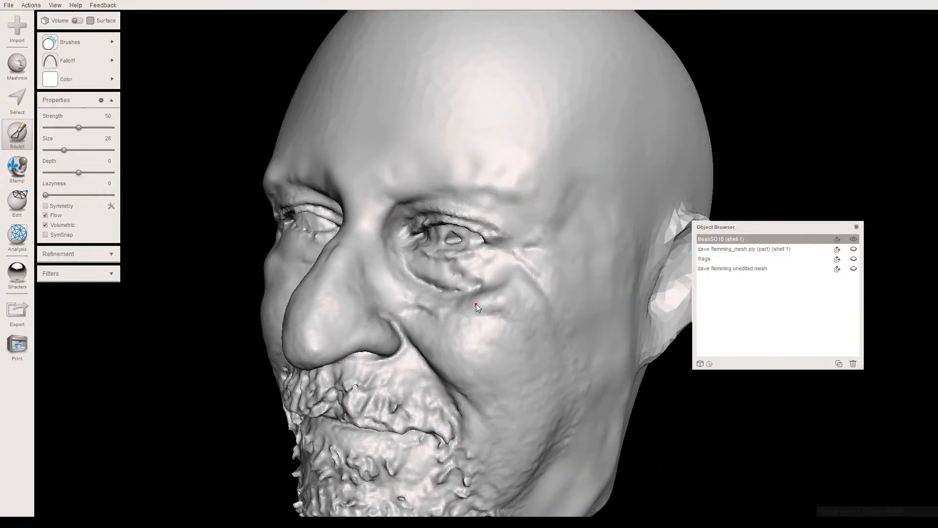
mouse_move(505, 322)
right_down()
mouse_move(558, 338)
mouse_move(549, 267)
mouse_move(428, 288)
mouse_move(416, 348)
mouse_move(497, 305)
right_up()
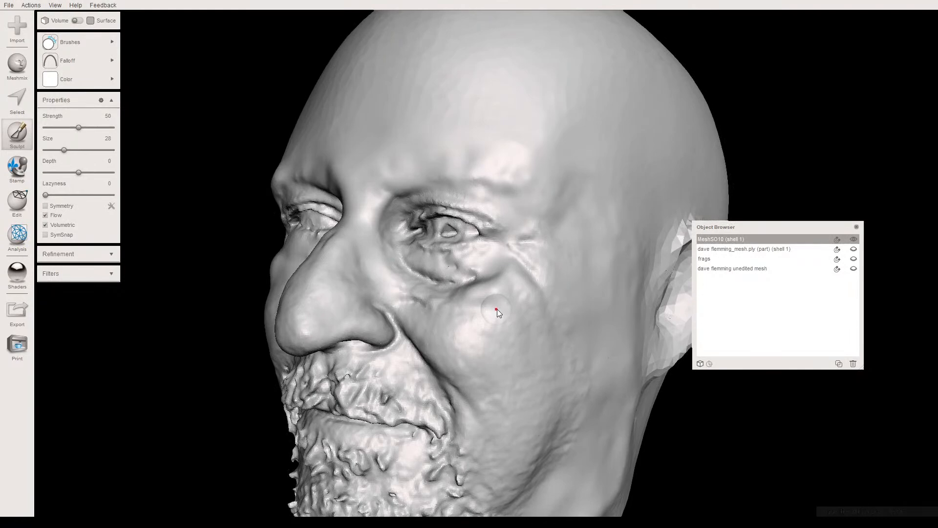
right_drag(497, 309, 586, 285)
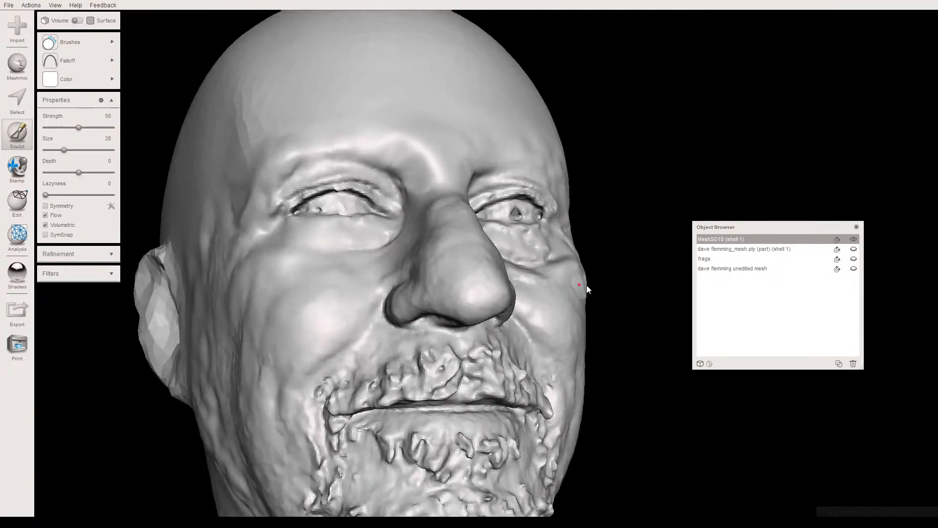
- Flatten the middle of the right upper eyelid crease with the Flatten brush at strength 79 and size 11
scroll(382, 212, up, 3)
key(c)
mouse_move(382, 212)
right_down()
mouse_move(386, 250)
mouse_move(424, 255)
mouse_move(358, 182)
mouse_move(401, 242)
mouse_move(370, 248)
mouse_move(408, 257)
right_up()
scroll(376, 246, up, 4)
scroll(411, 246, up, 4)
scroll(371, 248, up, 2)
click(70, 42)
click(253, 86)
mouse_move(78, 127)
mouse_down()
mouse_move(98, 128)
mouse_move(53, 150)
mouse_up()
drag(382, 241, 420, 240)
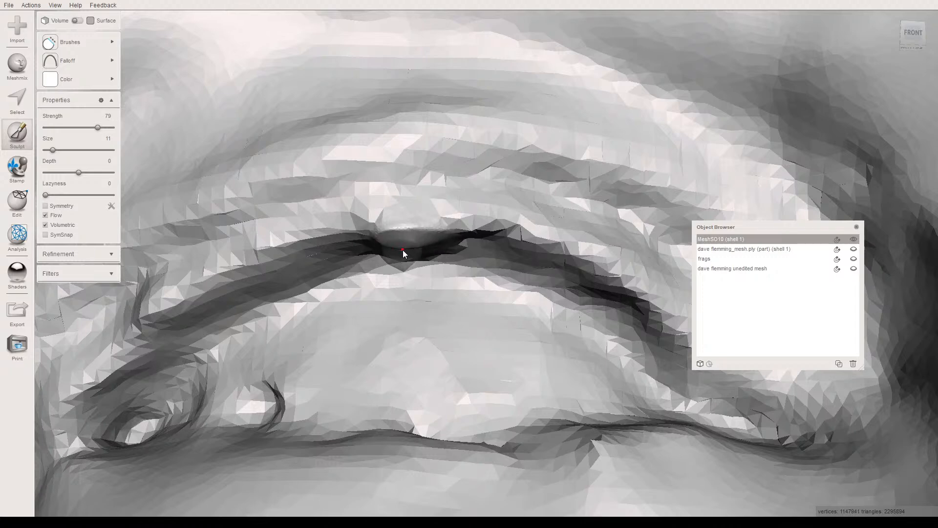
drag(394, 243, 409, 245)
- Sculpt along the right upper eyelid crease with the Draw2 brush at strength 17 and size 11
mouse_move(410, 245)
right_down()
mouse_move(404, 262)
mouse_move(412, 199)
mouse_move(408, 259)
mouse_move(198, 84)
right_up()
click(88, 42)
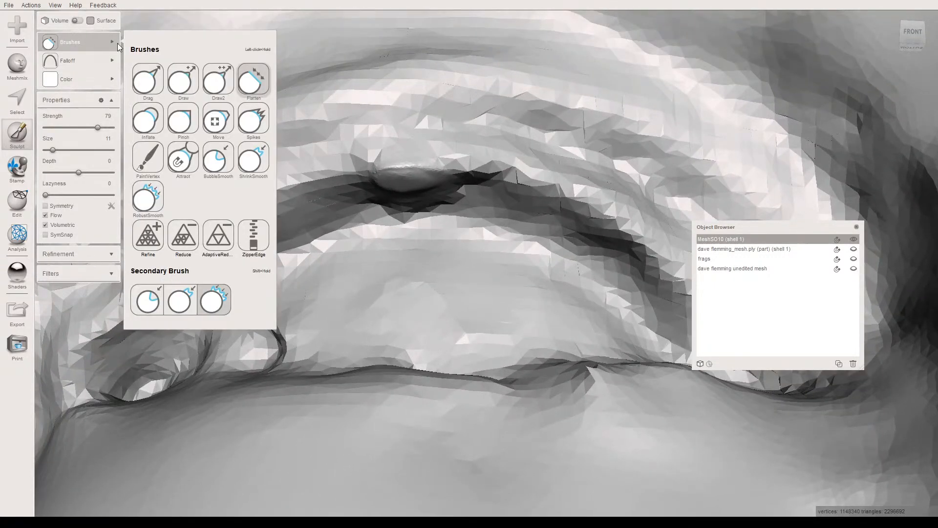
click(212, 84)
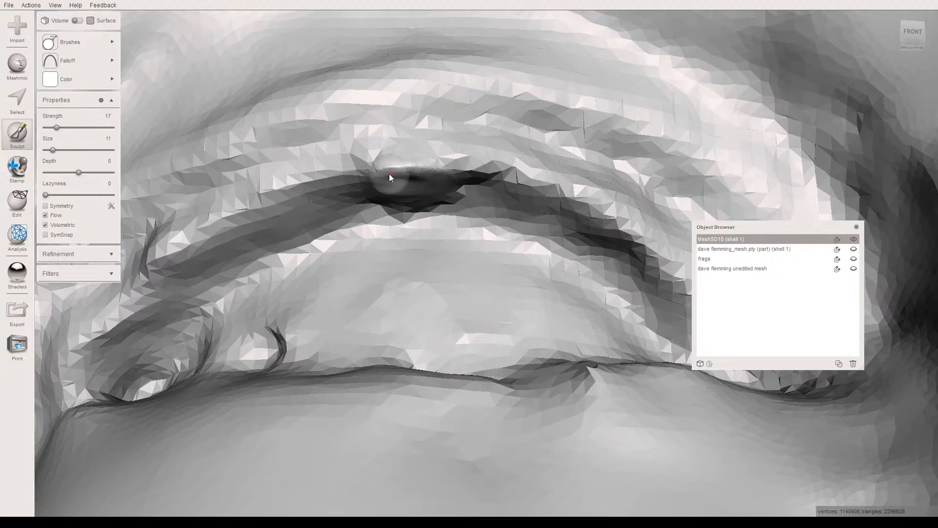
key(w)
key(w)
mouse_move(387, 184)
right_down()
mouse_move(391, 177)
mouse_move(386, 231)
right_up()
drag(356, 147, 462, 151)
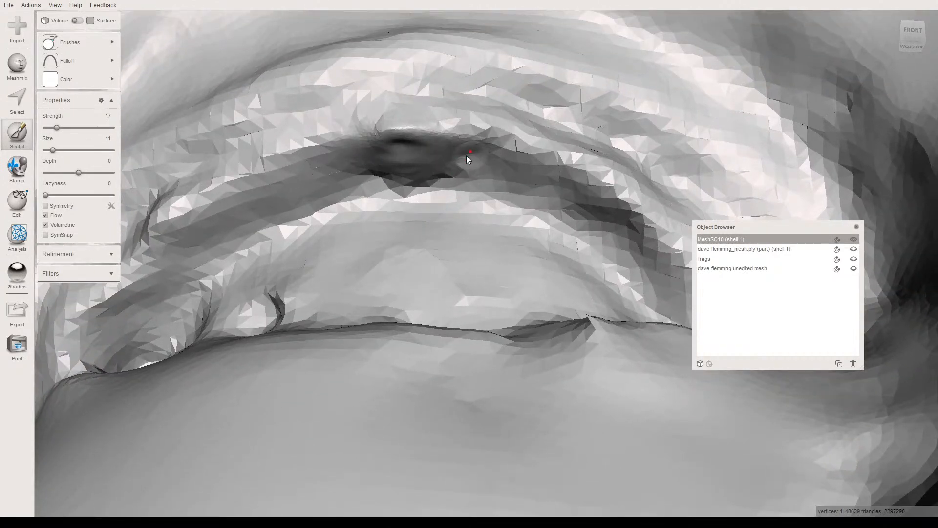
mouse_move(373, 170)
right_down()
mouse_move(382, 198)
mouse_move(369, 187)
right_up()
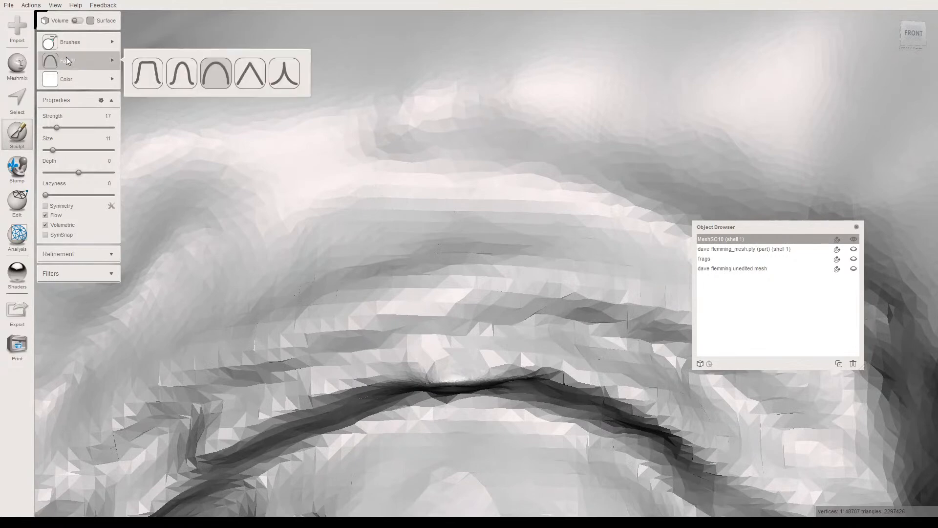
- Thin the mesh along the middle of the right upper eyelid crease with the AdaptiveReduce brush at strength 50 and size 11
mouse_move(78, 42)
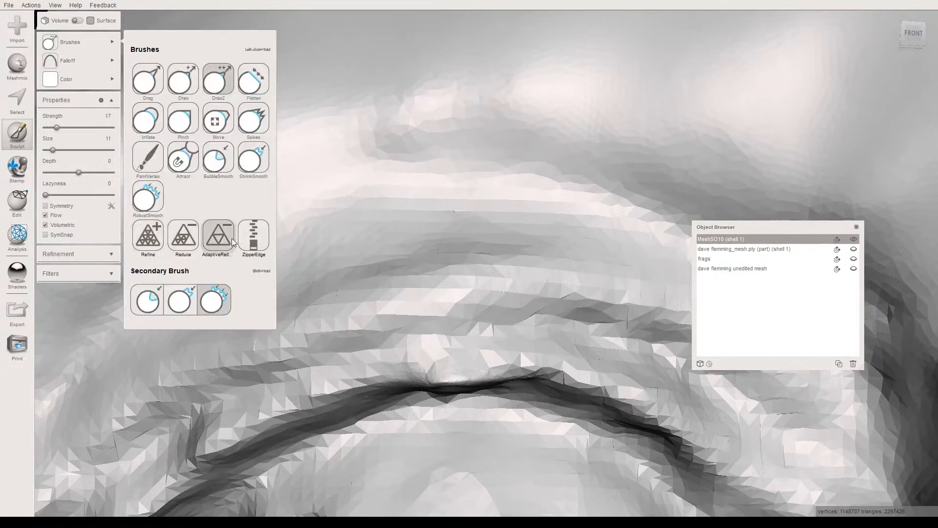
click(149, 236)
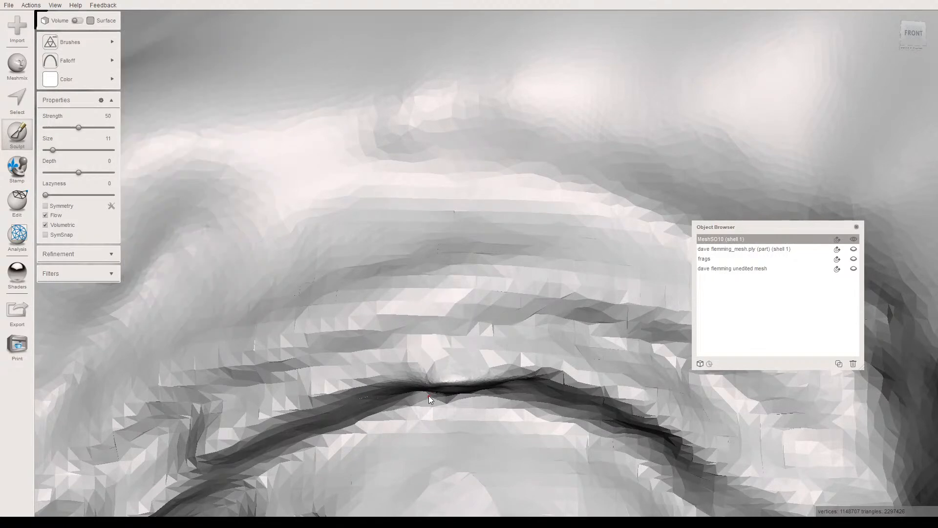
drag(433, 383, 486, 379)
mouse_move(485, 379)
right_down()
mouse_move(470, 353)
mouse_move(453, 365)
mouse_move(398, 186)
right_up()
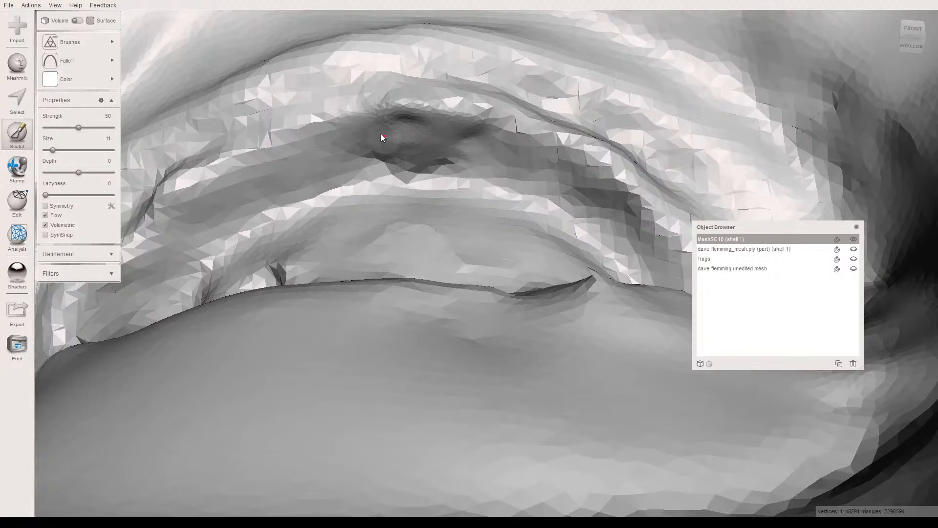
- Smooth the middle of the right upper eyelid crease with RobustSmooth at strength 50 and size 14
click(75, 41)
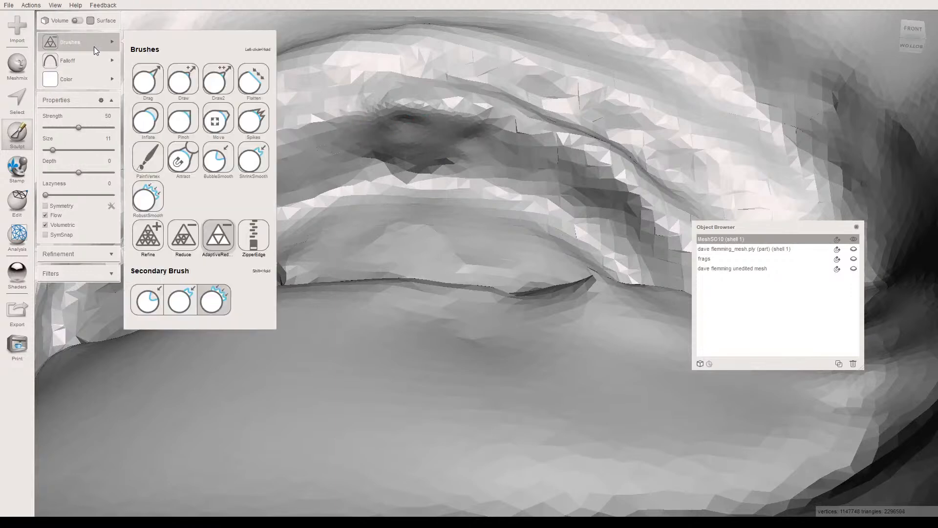
click(146, 205)
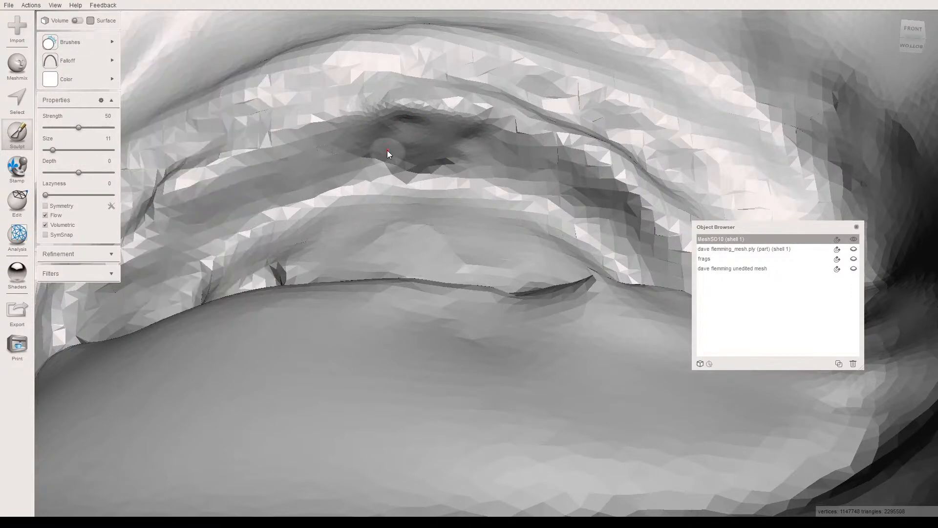
click(60, 150)
drag(60, 150, 54, 149)
mouse_move(458, 153)
mouse_down()
mouse_move(467, 142)
mouse_move(386, 125)
mouse_move(365, 139)
mouse_move(423, 134)
mouse_up()
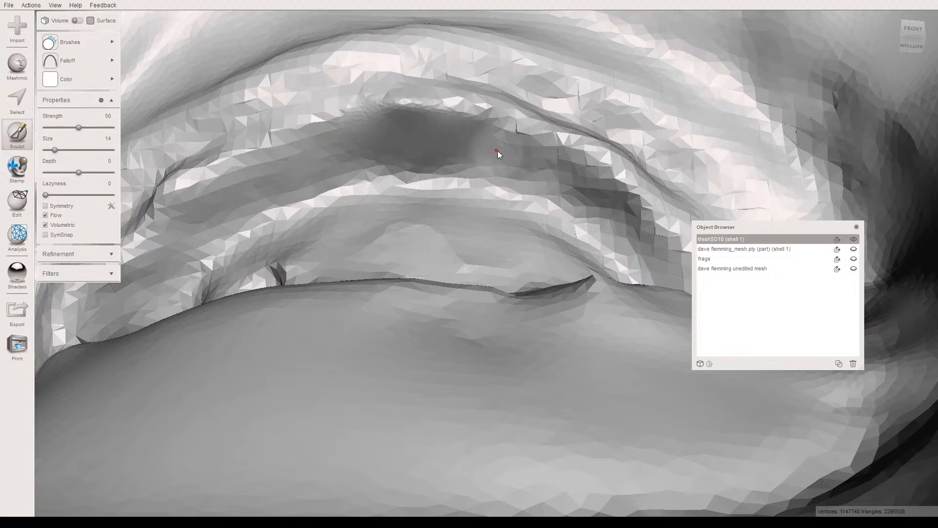
right_drag(443, 142, 346, 230)
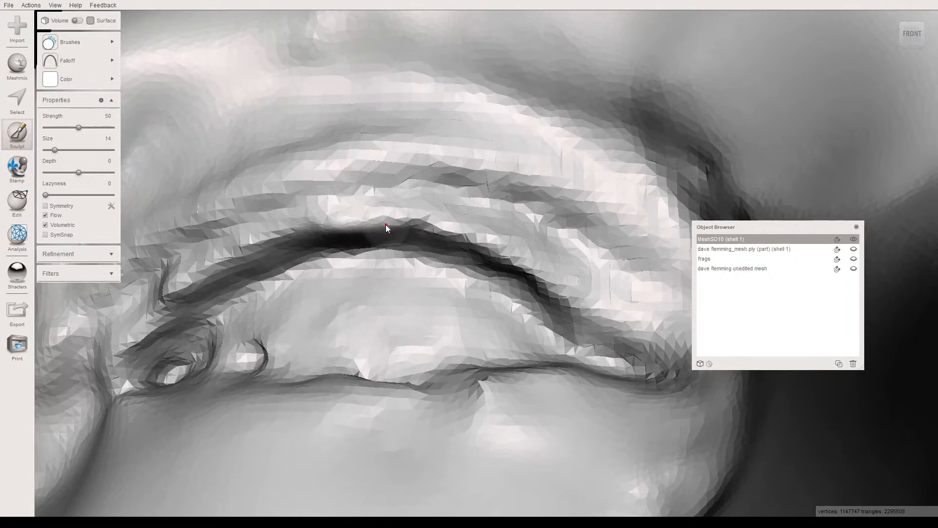
right_drag(349, 253, 374, 316)
right_drag(402, 353, 396, 338)
- Sculpt the outer end of the right lower eyelid edge with Draw2 at size 14, using the sharpest falloff at strength 32
click(66, 40)
click(183, 90)
click(217, 87)
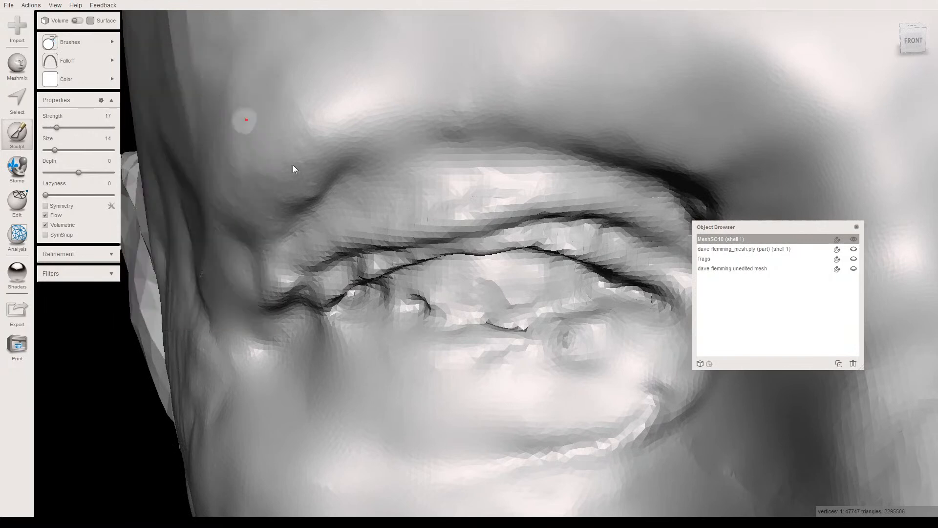
drag(391, 302, 399, 304)
click(49, 48)
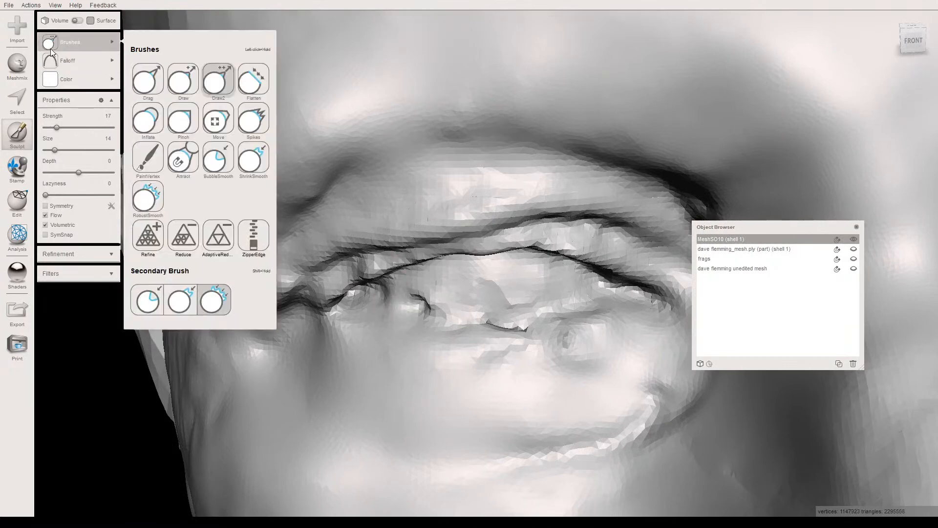
click(51, 60)
click(291, 80)
scroll(410, 326, up, 2)
right_drag(409, 325, 423, 277)
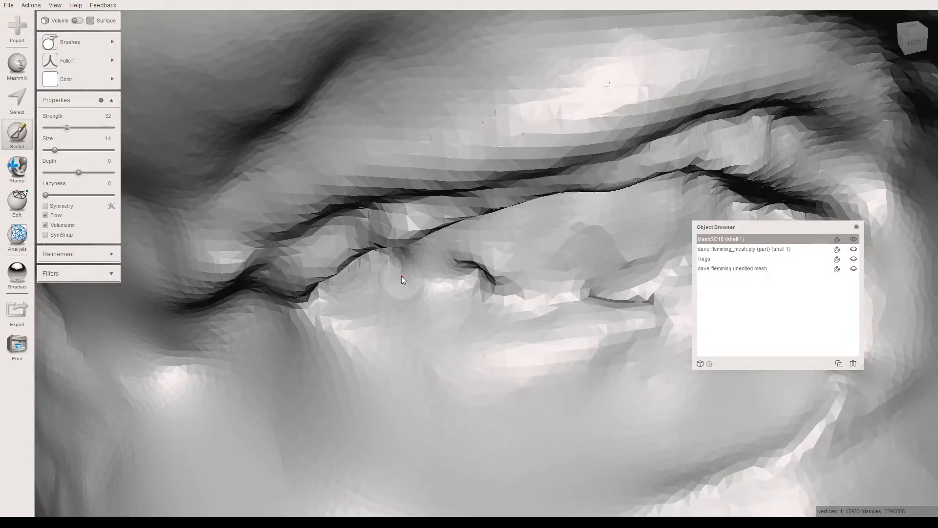
drag(410, 271, 422, 275)
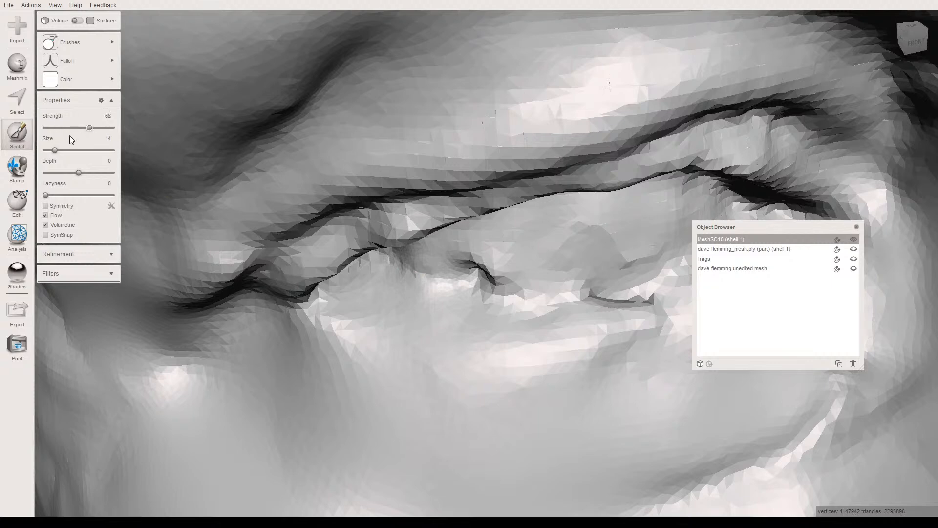
- Build up a ridge along the right lower eyelid edge toward the inner corner with Draw2 at strength 66 and size 9
drag(54, 150, 50, 150)
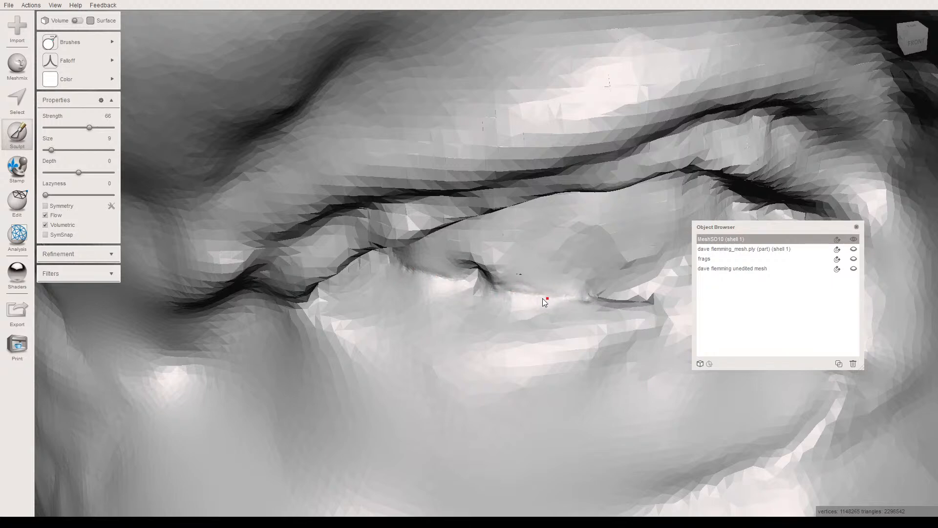
mouse_move(497, 288)
right_down()
mouse_move(457, 278)
mouse_move(475, 292)
mouse_move(397, 328)
mouse_move(403, 341)
right_up()
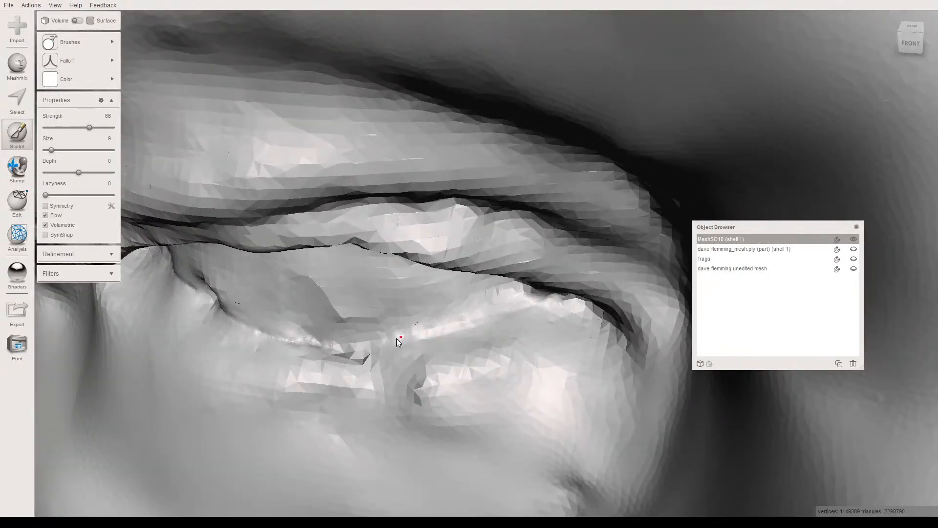
drag(249, 327, 219, 312)
right_drag(219, 311, 269, 306)
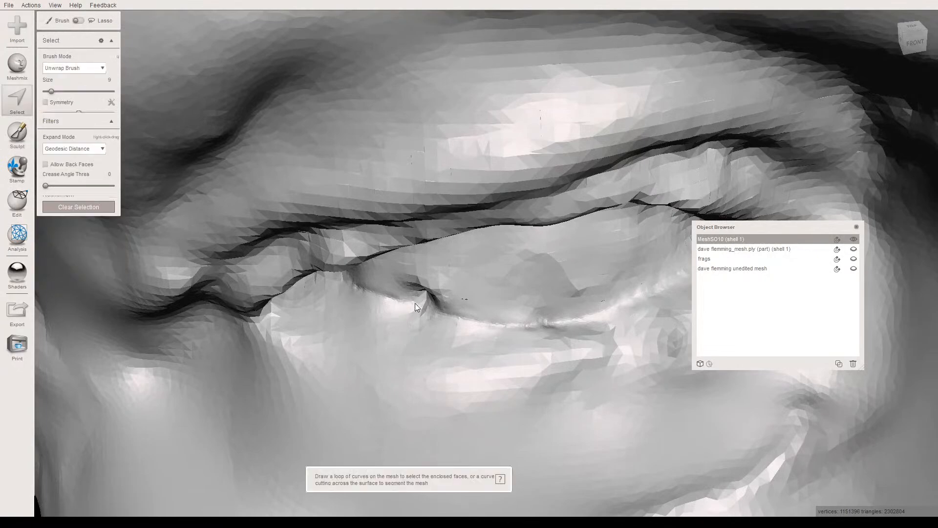
key(s)
scroll(413, 304, up, 6)
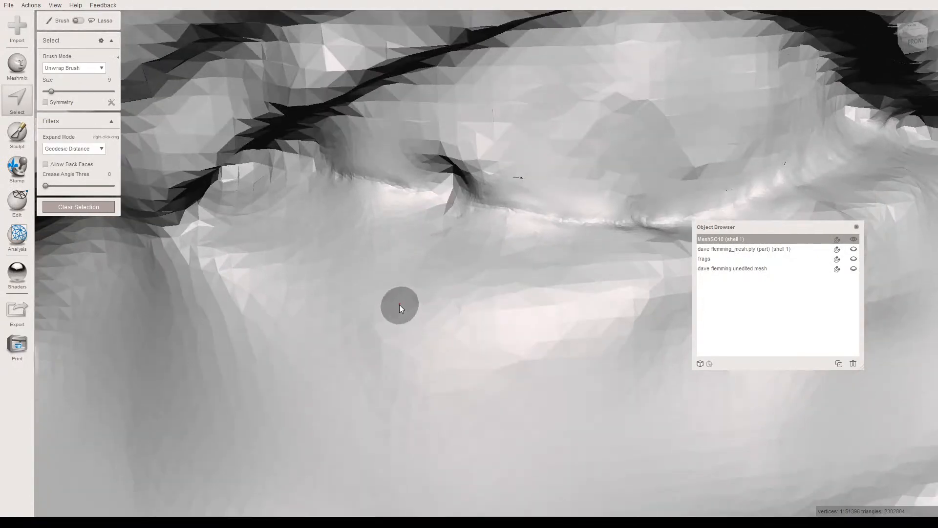
right_drag(400, 304, 383, 268)
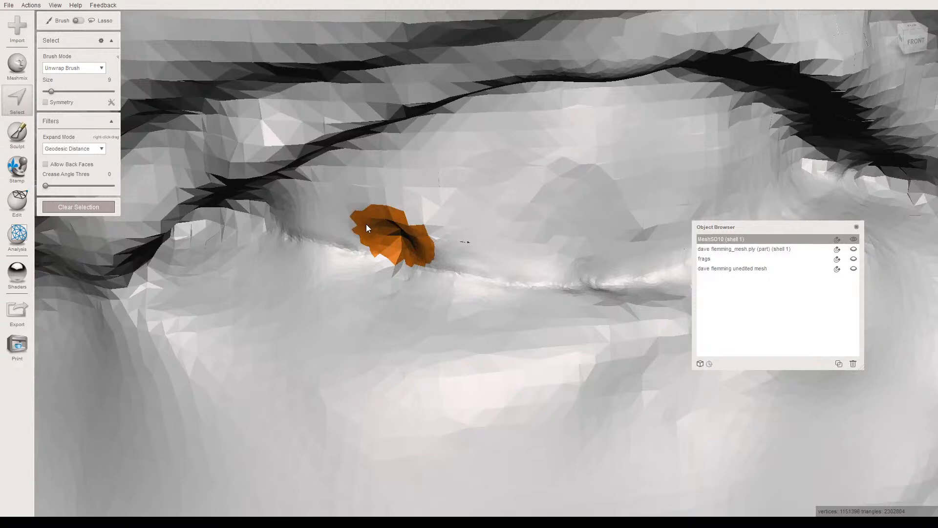
mouse_move(404, 238)
right_down()
mouse_move(388, 271)
mouse_move(347, 269)
right_up()
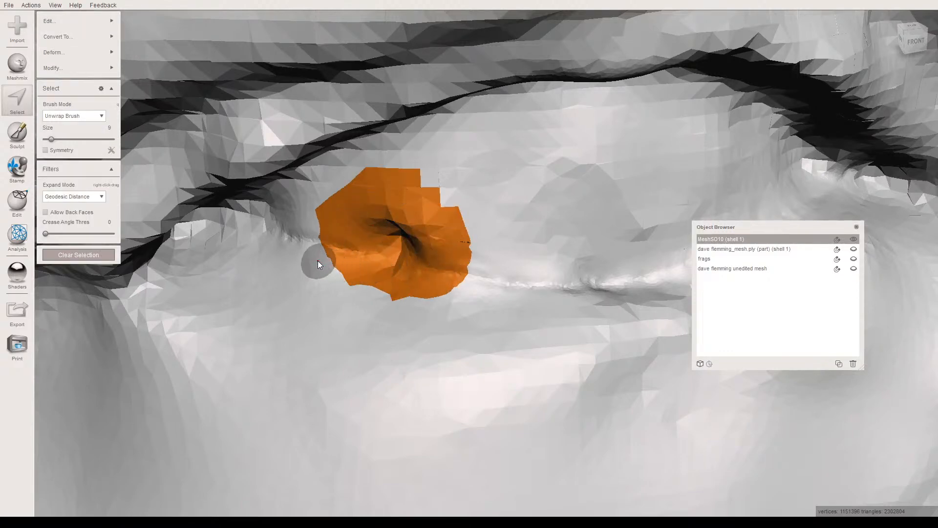
mouse_move(481, 289)
ctrl+mouse_down()
mouse_move(369, 282)
mouse_move(432, 308)
ctrl+mouse_up()
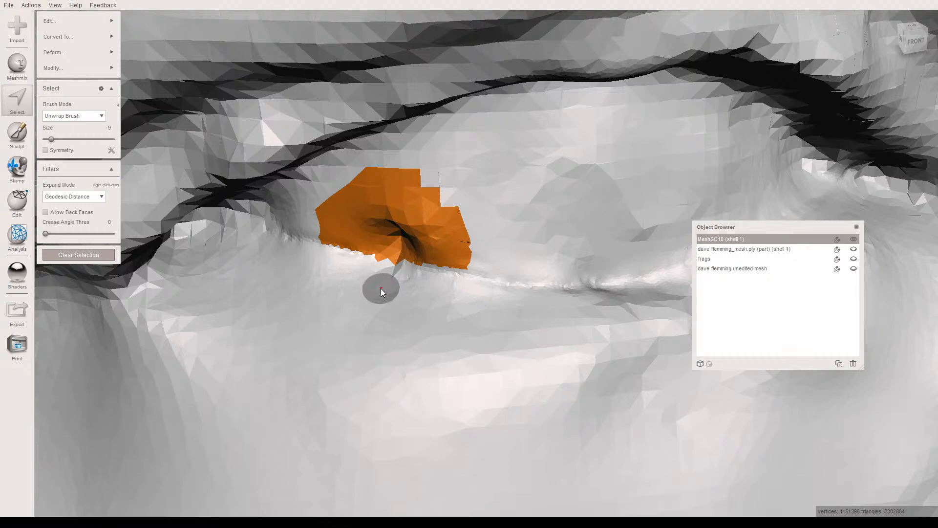
key(w)
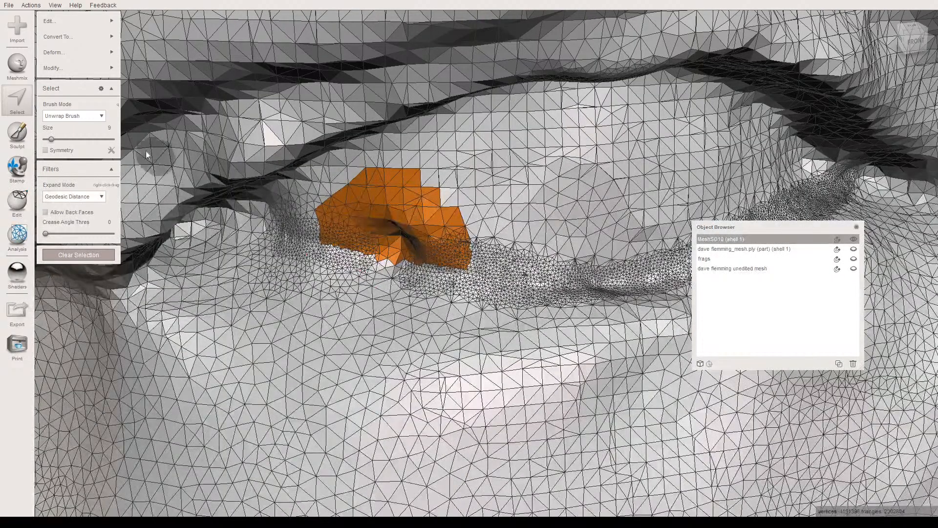
click(53, 67)
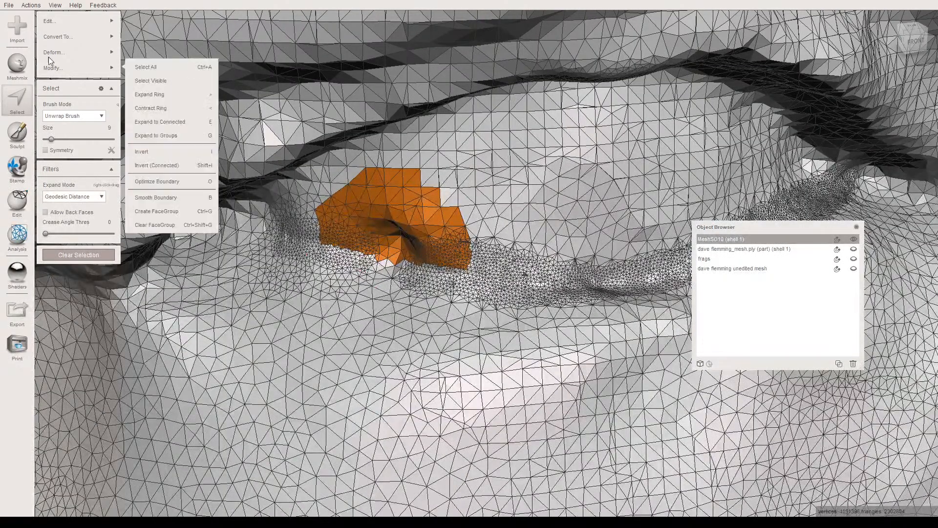
- Try refining the mesh around the pit on the right lower eyelid edge with the Refine brush at strength 69
click(19, 138)
mouse_move(68, 48)
click(147, 235)
mouse_move(381, 246)
mouse_down()
mouse_move(421, 258)
mouse_move(406, 236)
mouse_move(350, 211)
mouse_move(423, 239)
mouse_move(381, 279)
mouse_move(342, 254)
mouse_move(425, 295)
mouse_move(288, 255)
mouse_move(594, 285)
mouse_move(455, 276)
mouse_move(581, 281)
mouse_move(486, 269)
mouse_move(522, 276)
mouse_up()
mouse_move(52, 149)
mouse_down()
mouse_move(66, 149)
mouse_move(55, 150)
mouse_up()
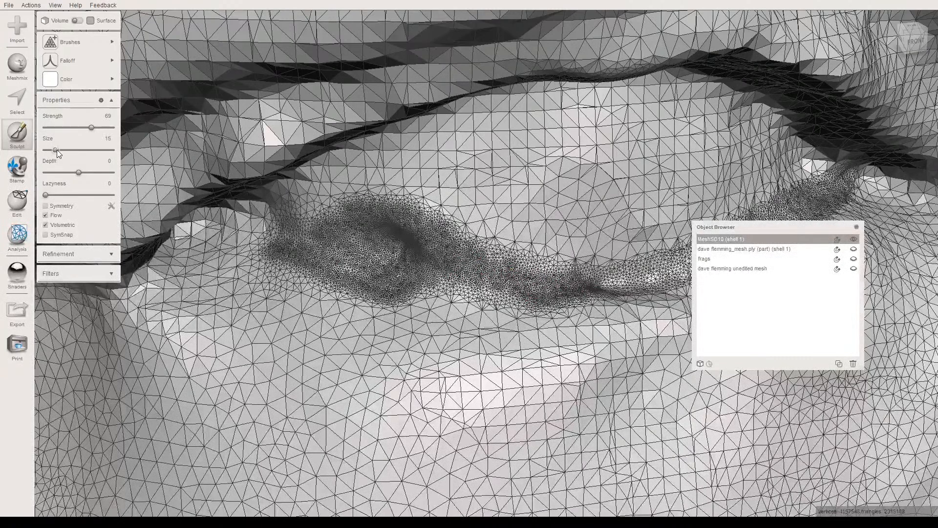
mouse_move(324, 238)
mouse_down()
mouse_move(294, 231)
mouse_move(316, 242)
mouse_up()
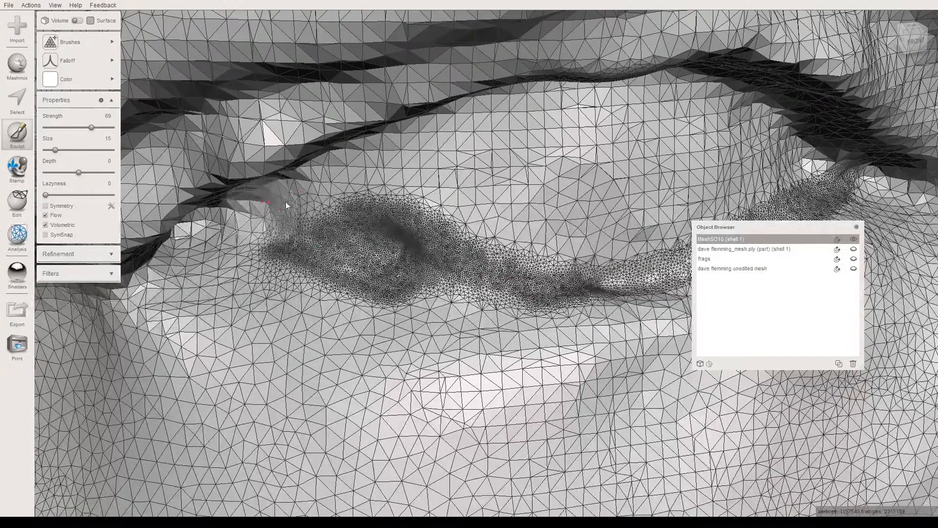
key(ctrl+z)
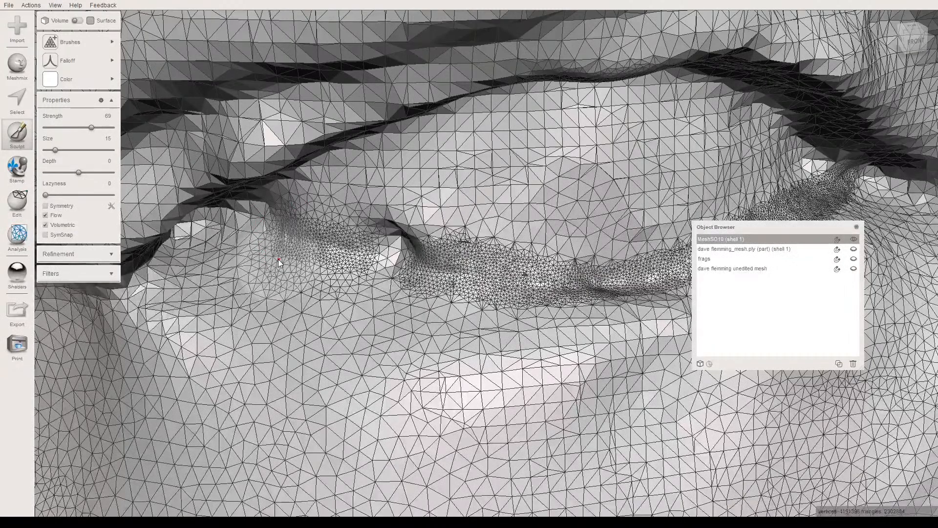
mouse_move(278, 259)
mouse_down()
mouse_move(272, 238)
mouse_move(330, 256)
mouse_up()
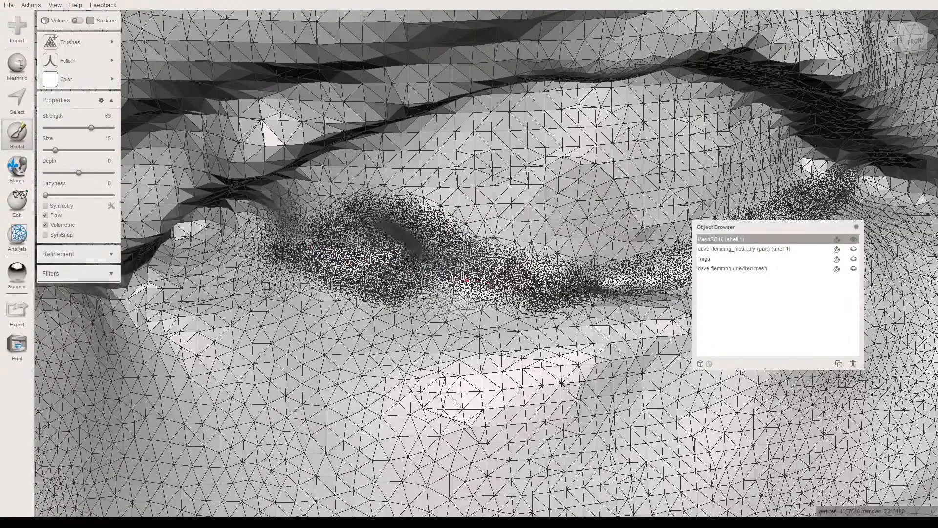
drag(444, 281, 425, 282)
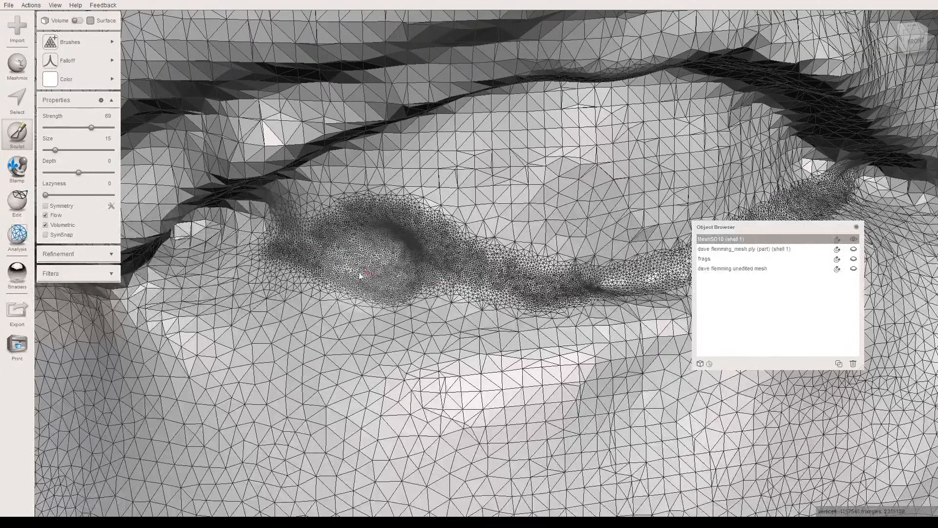
key(ctrl+z)
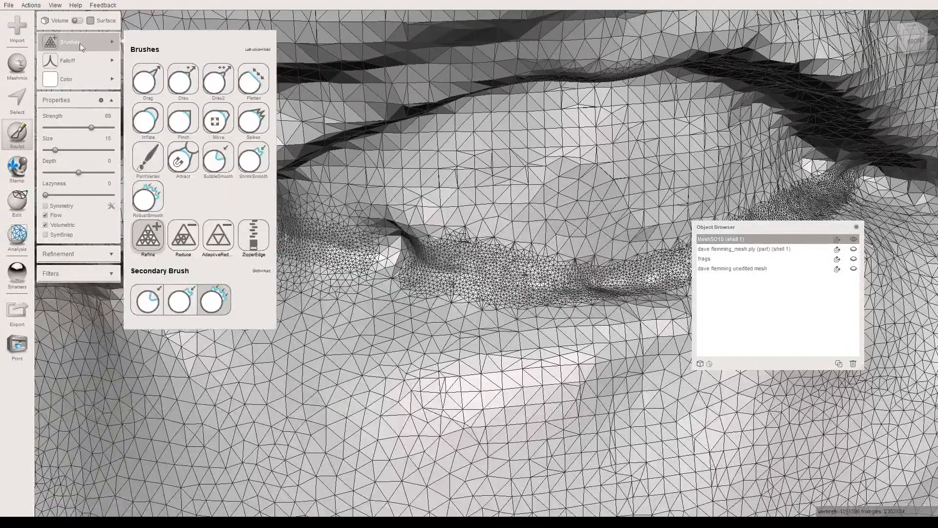
- Refine and smooth the pit and ridge along the right lower eyelid edge at size 14, and hide the wireframe
click(48, 150)
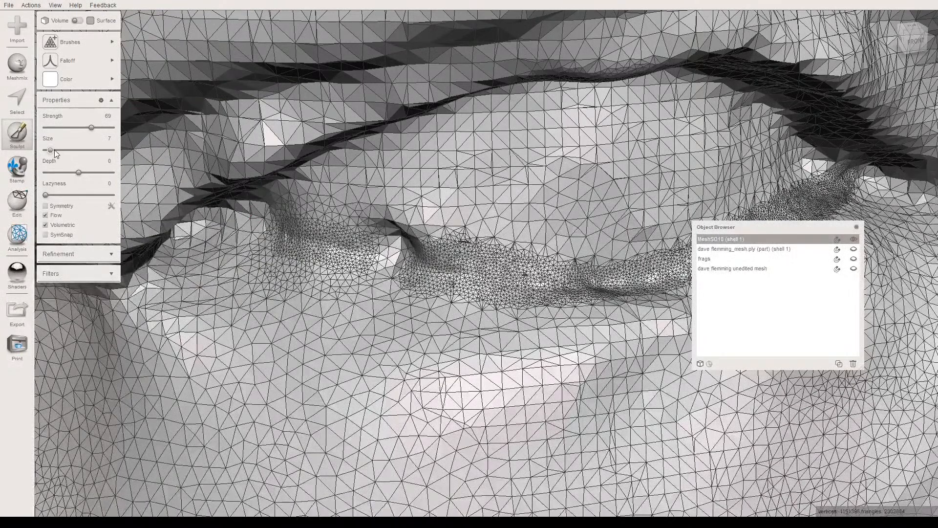
mouse_move(283, 223)
mouse_down()
mouse_move(317, 244)
mouse_move(312, 256)
mouse_move(381, 244)
mouse_move(404, 260)
mouse_move(371, 235)
mouse_move(412, 237)
mouse_move(376, 220)
mouse_move(402, 225)
mouse_move(352, 264)
mouse_move(550, 285)
mouse_up()
right_drag(550, 285, 420, 327)
mouse_move(420, 327)
mouse_down()
mouse_move(578, 289)
mouse_move(584, 268)
mouse_up()
right_drag(323, 292, 469, 302)
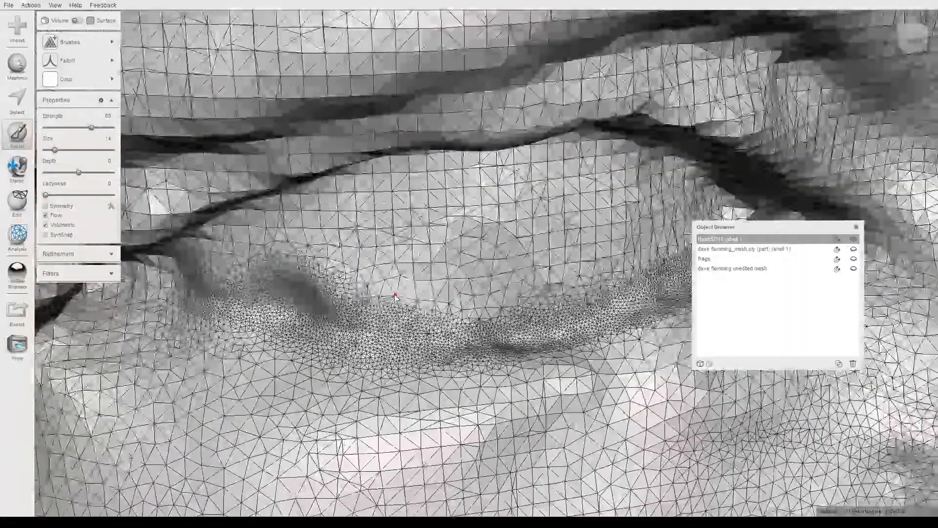
key(w)
scroll(318, 316, down, 2)
scroll(318, 317, up, 2)
right_drag(318, 316, 330, 318)
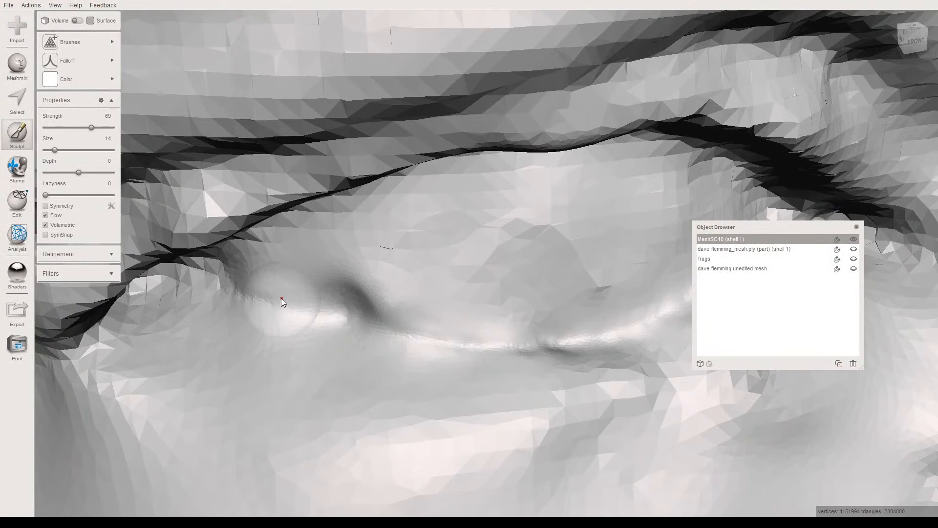
- Select only the pit above the right lower eyelid ridge and replace it with a Smooth MVC fill at refine 50 and smooth 100
key(s)
drag(338, 307, 350, 300)
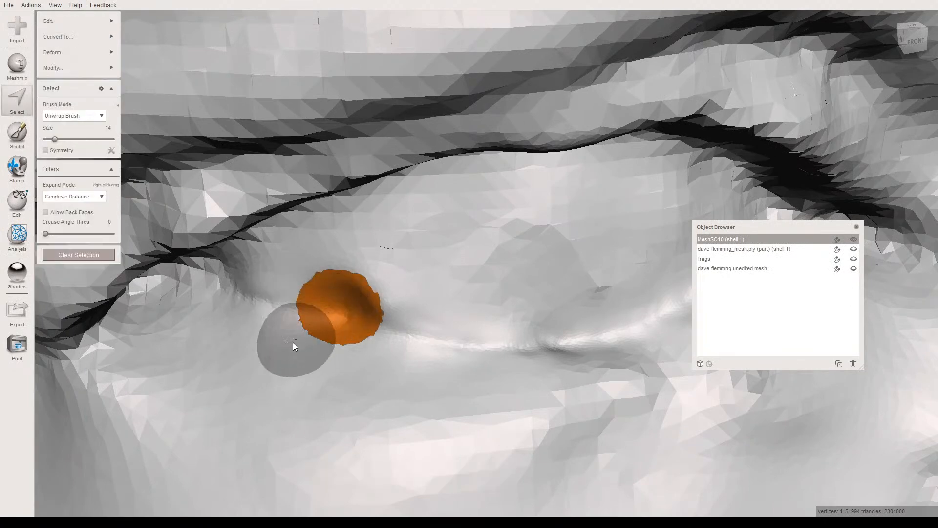
ctrl+drag(284, 348, 388, 370)
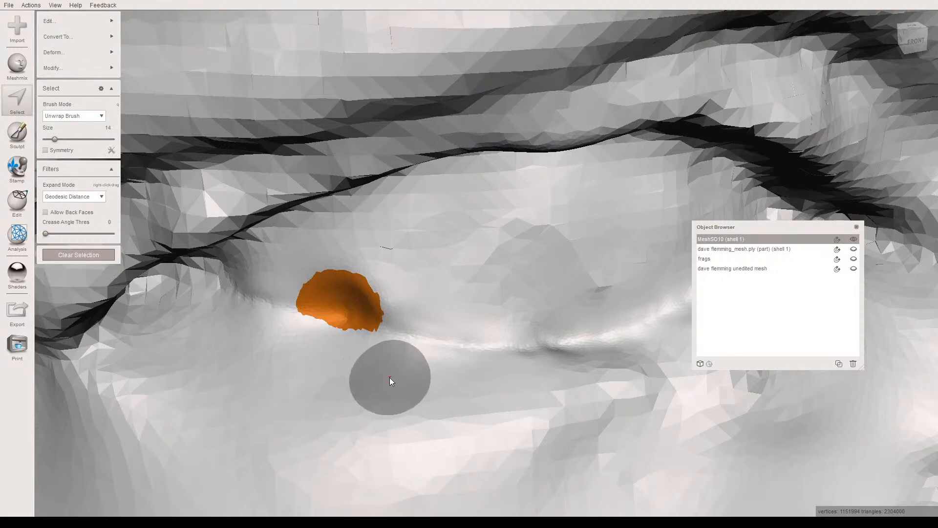
key(f)
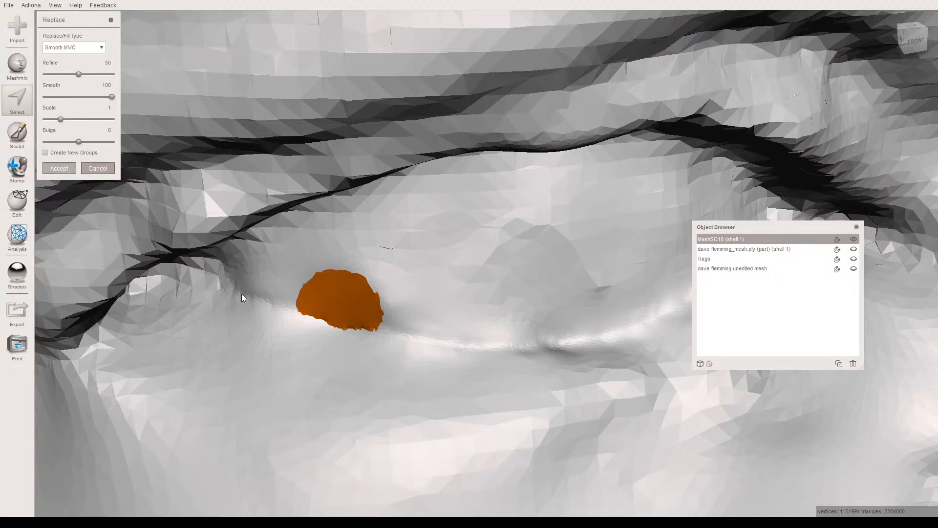
key(Return)
scroll(282, 337, up, 3)
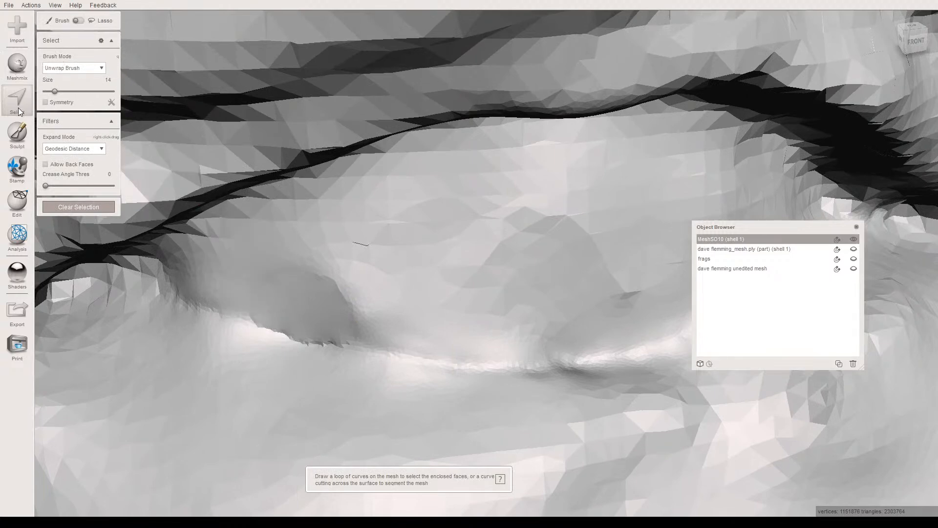
- Smooth the filled patch and the eyeball surface above the right lower eyelid with RobustSmooth at strength 50 and size 14
click(27, 135)
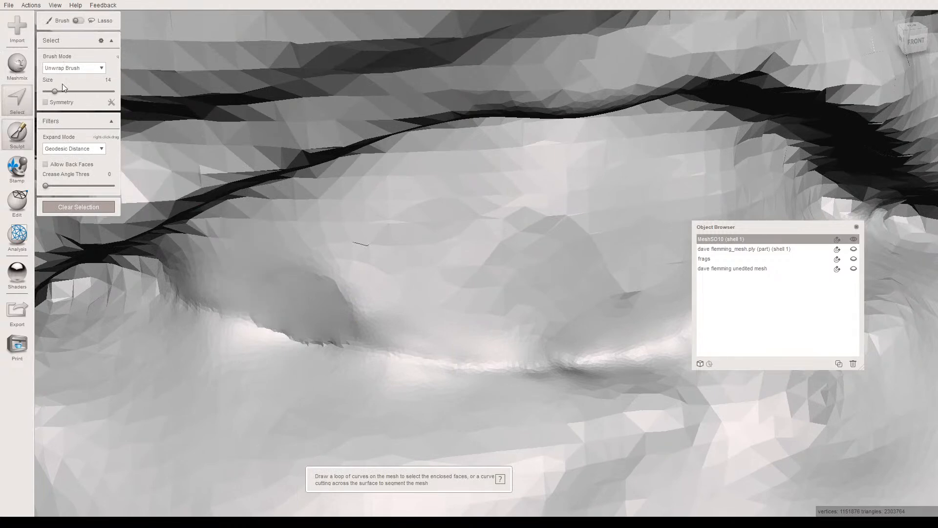
mouse_move(107, 46)
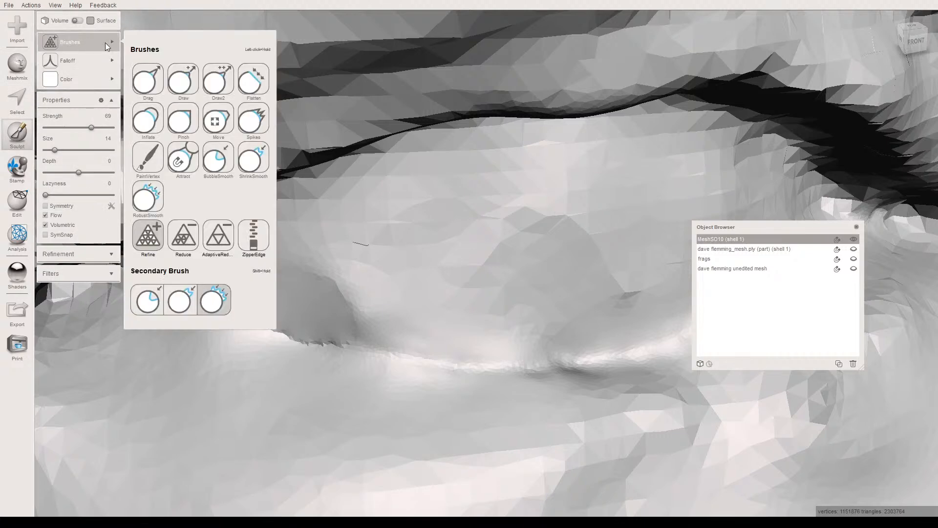
click(148, 205)
mouse_move(258, 279)
mouse_down()
mouse_move(347, 282)
mouse_move(354, 297)
mouse_move(274, 283)
mouse_move(362, 302)
mouse_move(373, 309)
mouse_move(363, 328)
mouse_move(372, 327)
mouse_move(231, 278)
mouse_move(313, 248)
mouse_move(503, 239)
mouse_move(368, 274)
mouse_move(394, 285)
mouse_up()
middle_drag(394, 286, 203, 295)
mouse_move(381, 298)
mouse_down()
mouse_move(345, 280)
mouse_move(316, 210)
mouse_move(362, 177)
mouse_move(477, 208)
mouse_move(565, 214)
mouse_move(549, 191)
mouse_move(608, 216)
mouse_up()
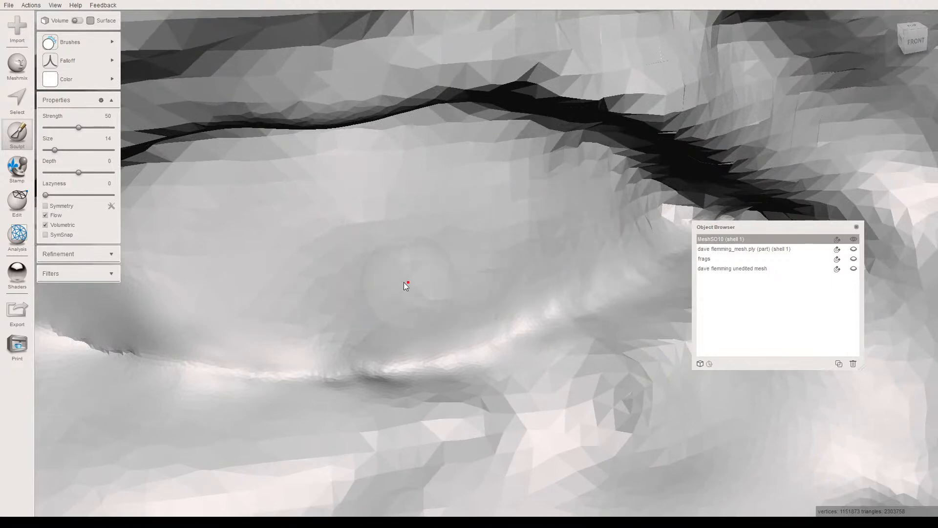
- Build up the outer and middle part of the right lower eyelid ridge with the Draw2 brush at strength 66 and size 10
scroll(394, 277, down, 10)
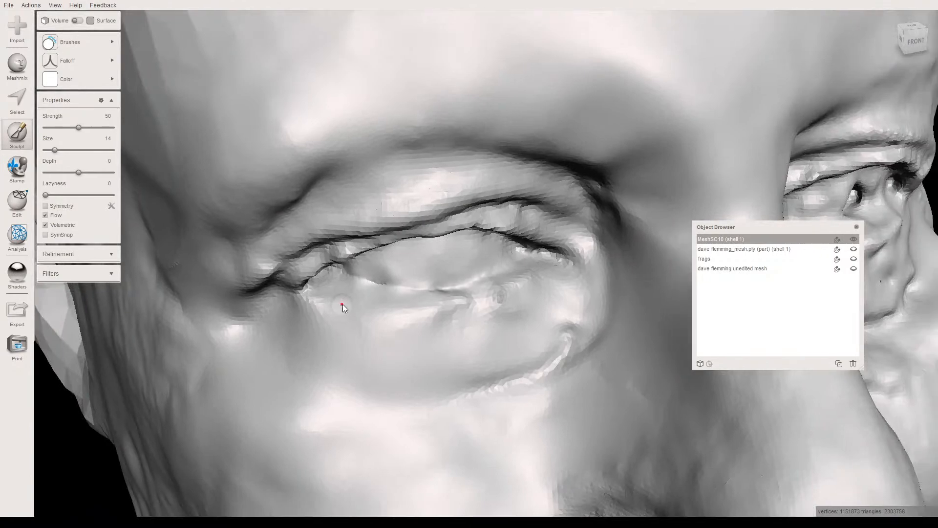
mouse_move(342, 304)
right_down()
mouse_move(350, 302)
mouse_move(339, 272)
mouse_move(364, 291)
mouse_move(365, 253)
mouse_move(366, 294)
mouse_move(330, 288)
right_up()
scroll(364, 292, up, 3)
scroll(317, 303, up, 3)
scroll(330, 288, up, 2)
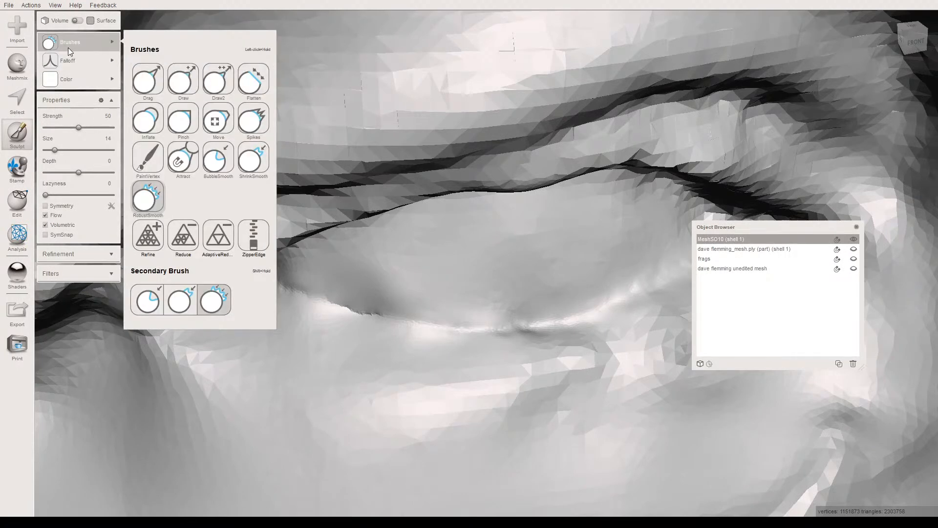
mouse_move(51, 68)
mouse_move(53, 48)
click(219, 79)
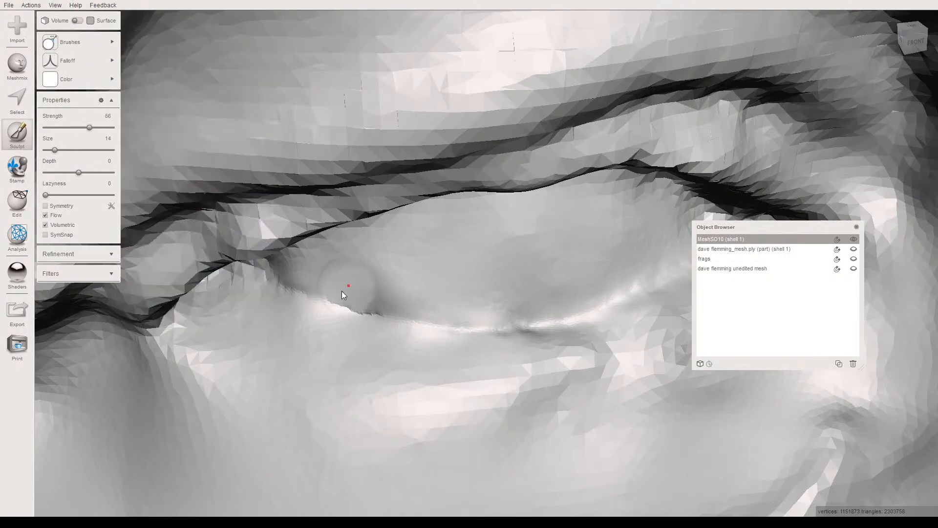
drag(55, 150, 52, 150)
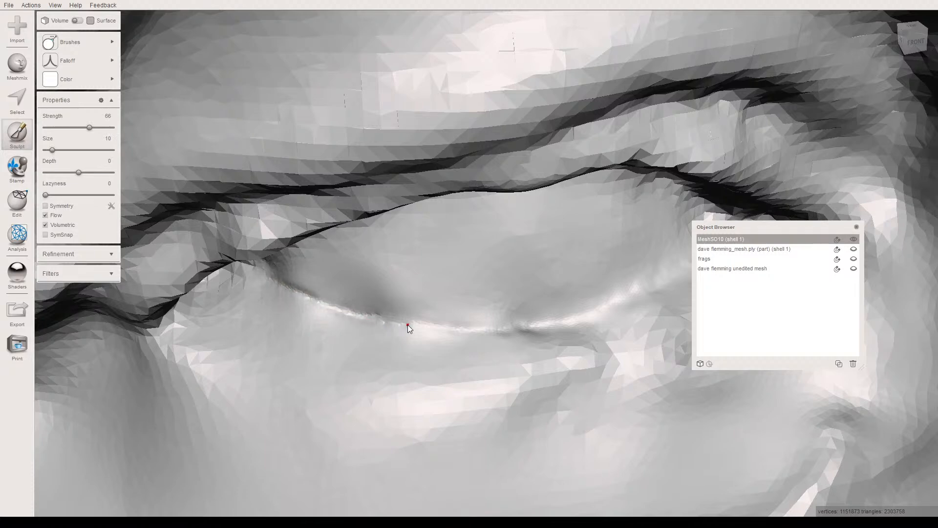
mouse_move(552, 326)
mouse_down()
mouse_move(377, 309)
mouse_move(273, 286)
mouse_up()
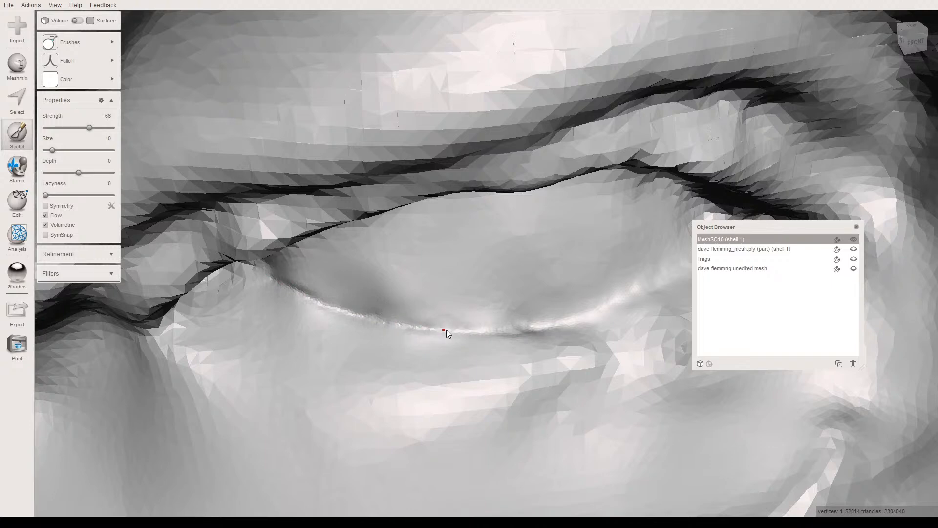
drag(529, 329, 286, 275)
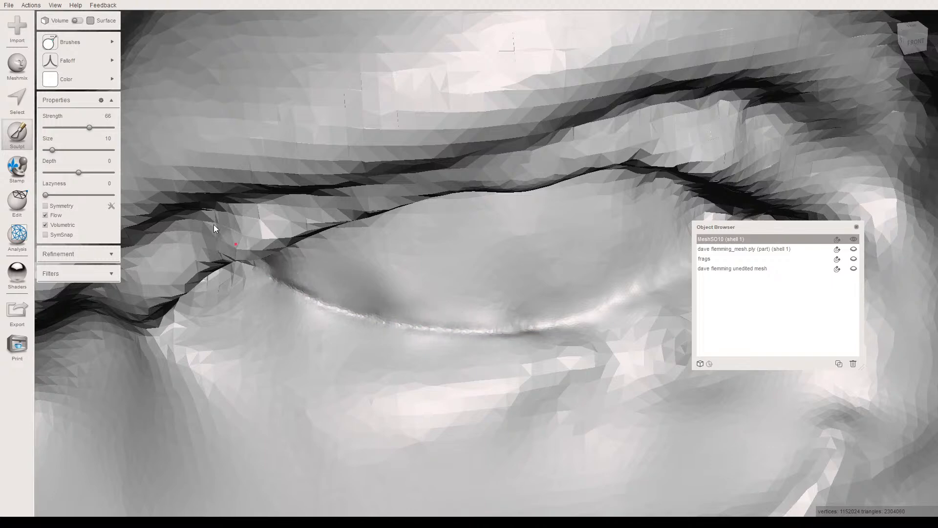
- Smooth the eyeball surface just above the outer end of the right lower eyelid ridge with RobustSmooth at strength 50 and size 10
click(68, 42)
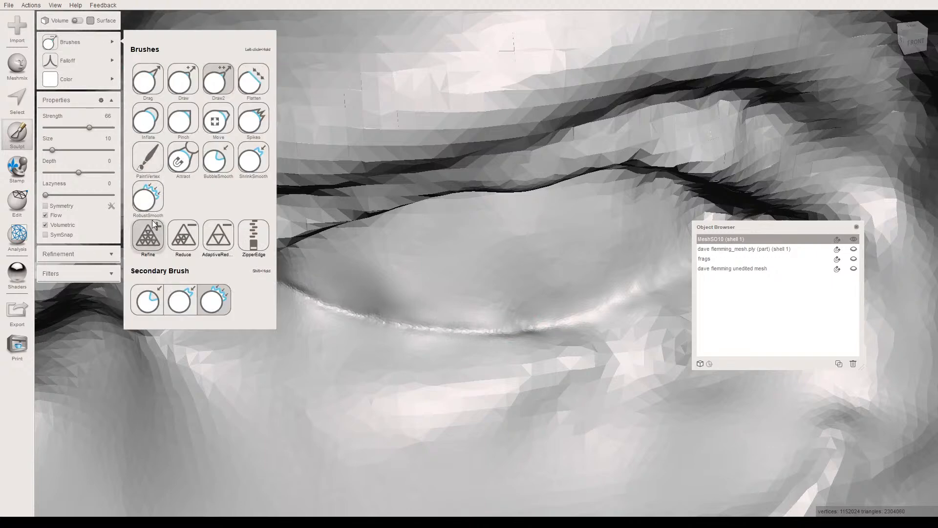
click(148, 196)
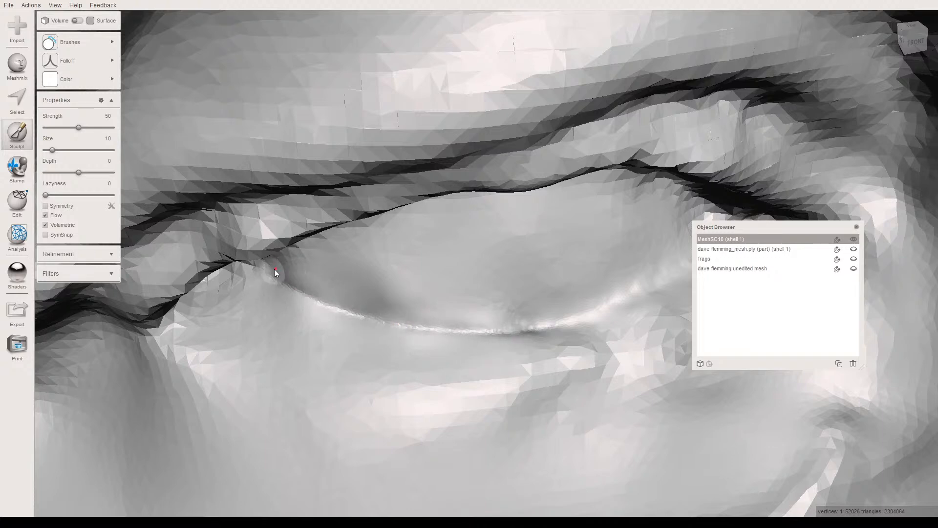
drag(324, 282, 374, 298)
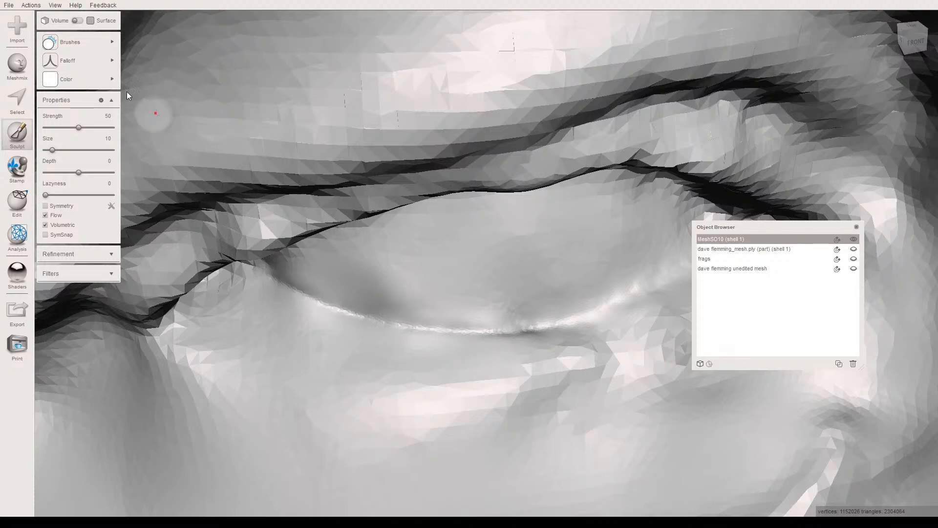
- Try inflating the hollow above the outer right lower eyelid ridge with the Inflate brush at strength 63, and undo the strokes
click(72, 44)
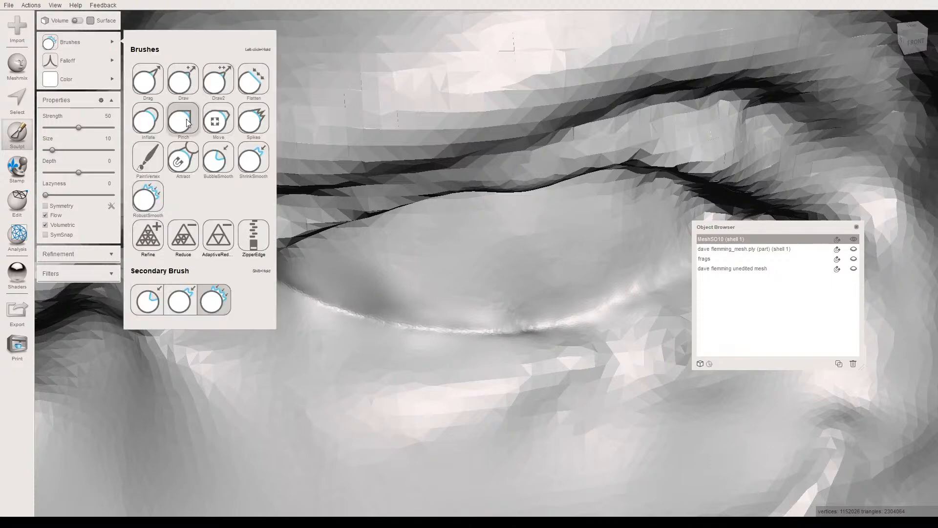
click(154, 122)
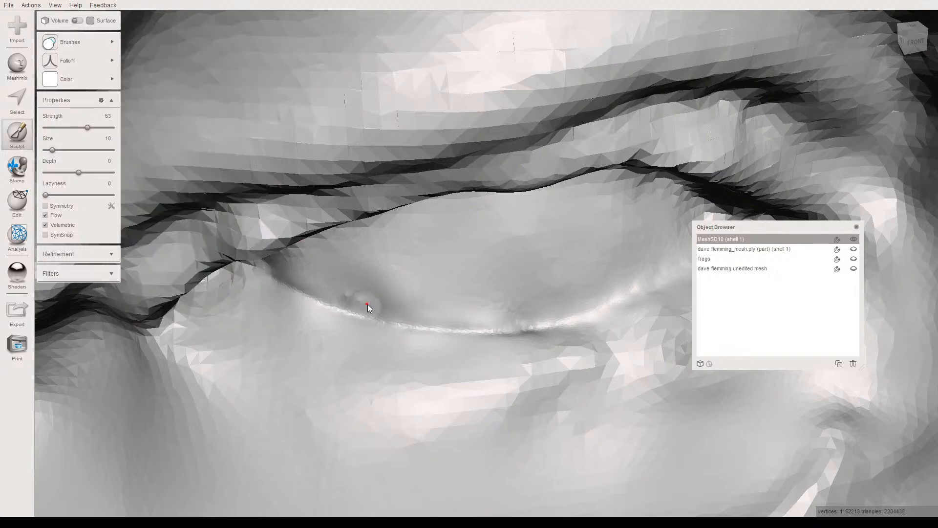
drag(352, 303, 332, 292)
key(ctrl+z)
key(ctrl+z)
key(ctrl+z)
key(ctrl+z)
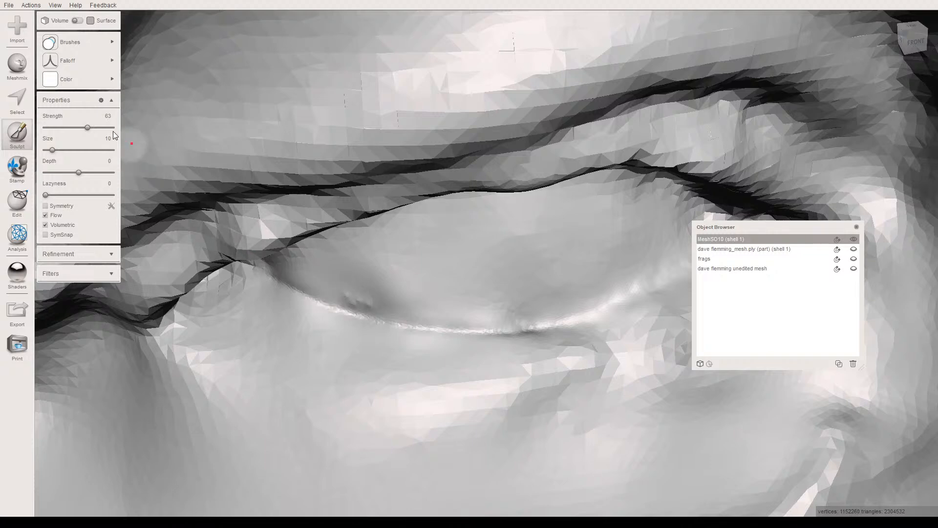
- Fill out the hollow above the outer right lower eyelid ridge with the Inflate brush, using the rounded falloff and strength 27
click(67, 66)
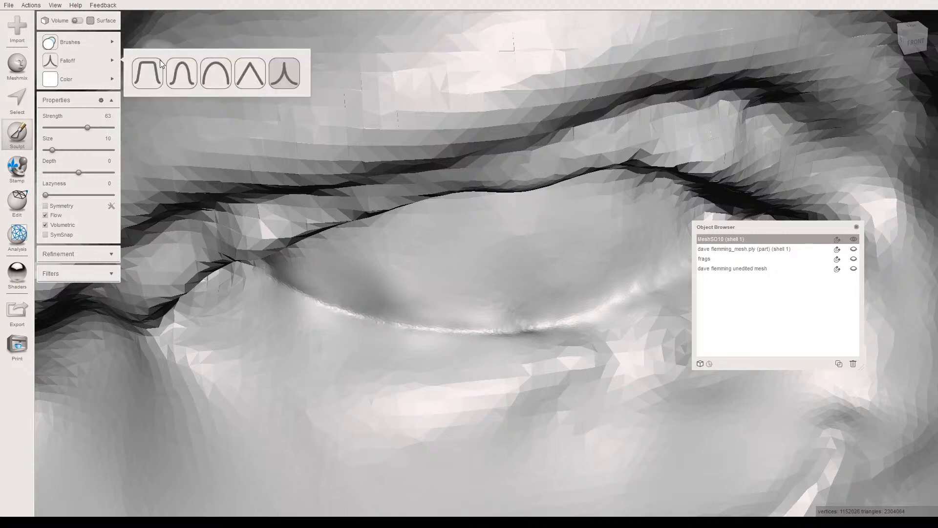
click(211, 74)
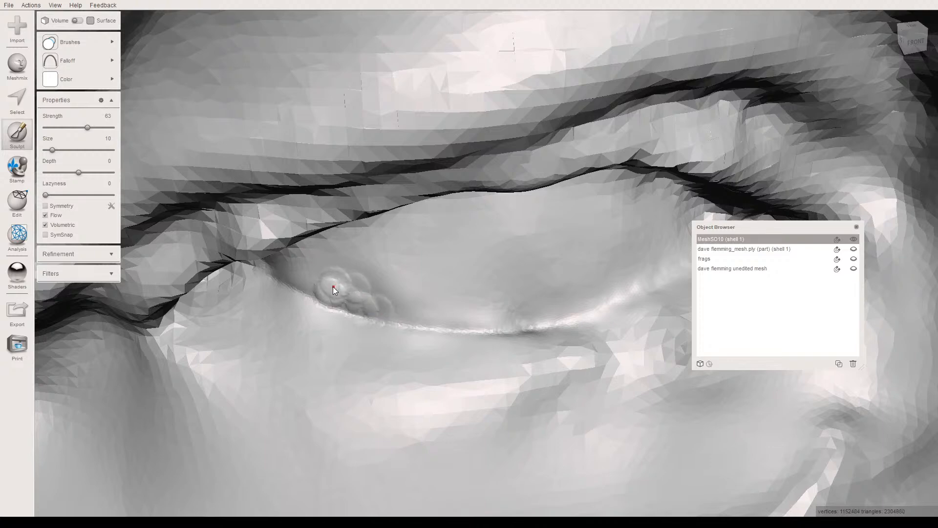
key(ctrl+z)
key(ctrl+z)
key(ctrl+z)
key(ctrl+z)
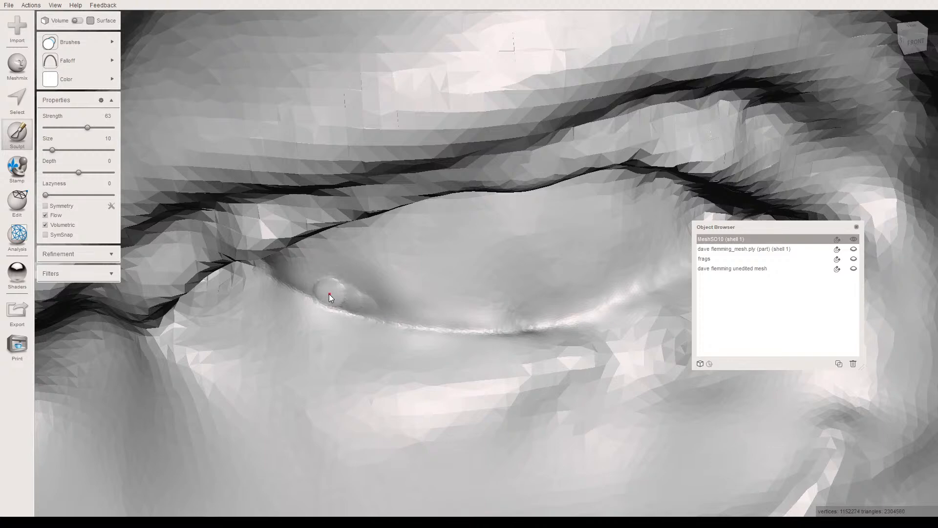
key(ctrl+z)
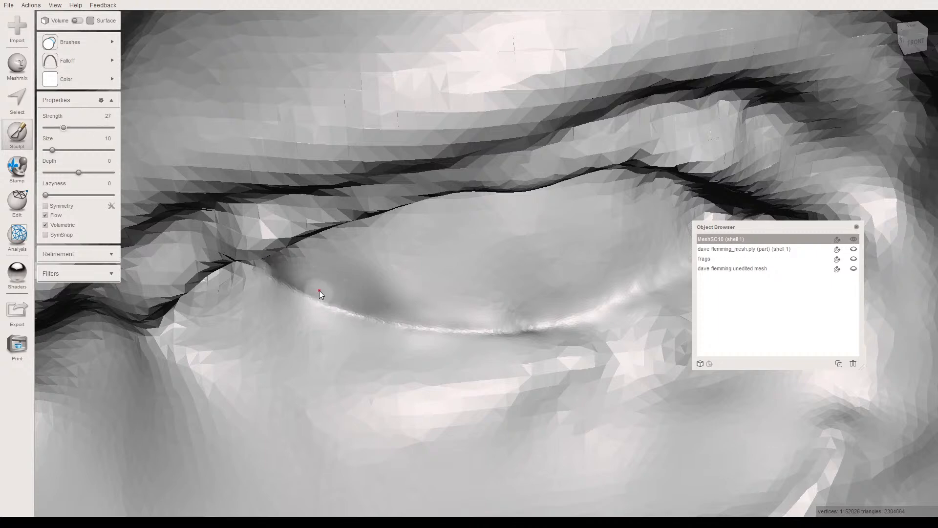
mouse_move(354, 292)
mouse_down()
mouse_move(344, 288)
mouse_move(375, 306)
mouse_up()
mouse_move(340, 250)
mouse_down()
mouse_move(322, 255)
mouse_move(392, 257)
mouse_up()
mouse_move(363, 294)
right_down()
mouse_move(318, 278)
mouse_move(351, 287)
mouse_move(341, 308)
mouse_move(349, 270)
mouse_move(335, 328)
mouse_move(324, 317)
mouse_move(310, 363)
mouse_move(300, 350)
mouse_move(300, 371)
right_up()
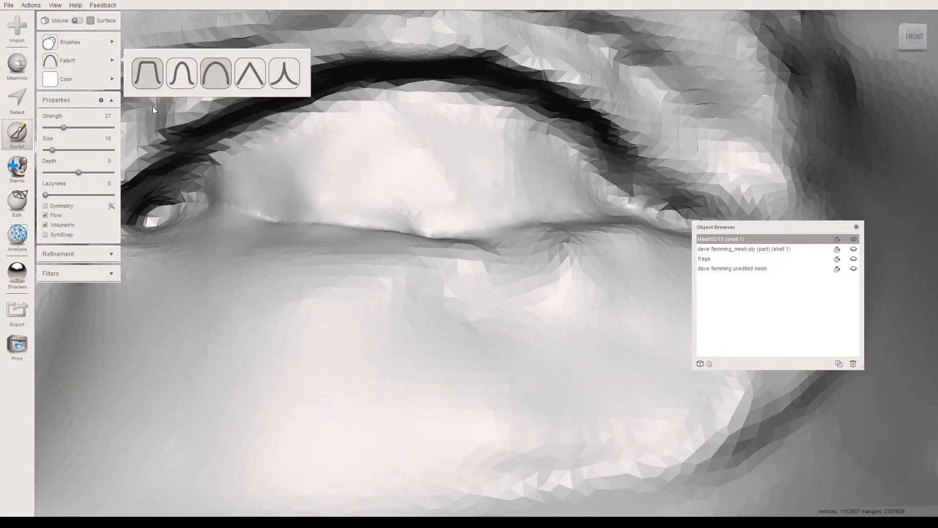
- Show the wireframe and refine the mesh across the right eyeball surface with the Refine brush at strength 69 and size 10
mouse_move(88, 44)
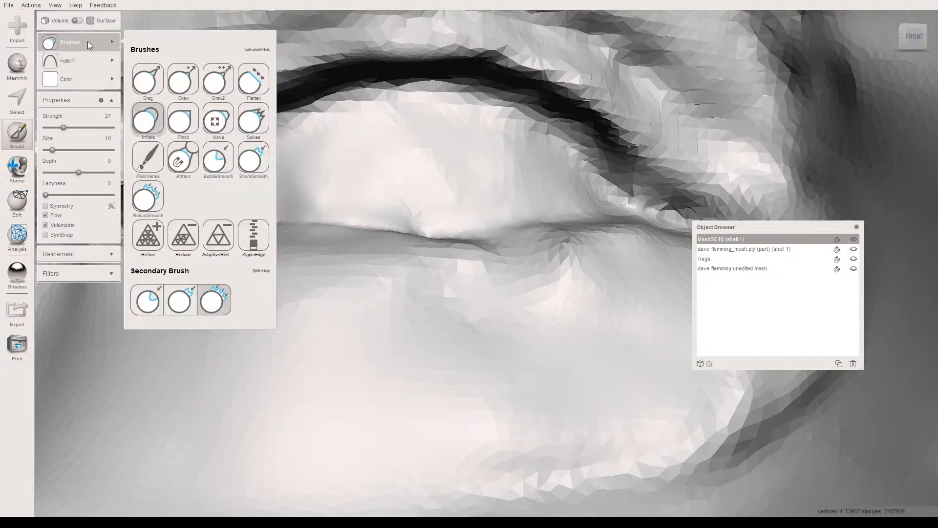
click(148, 235)
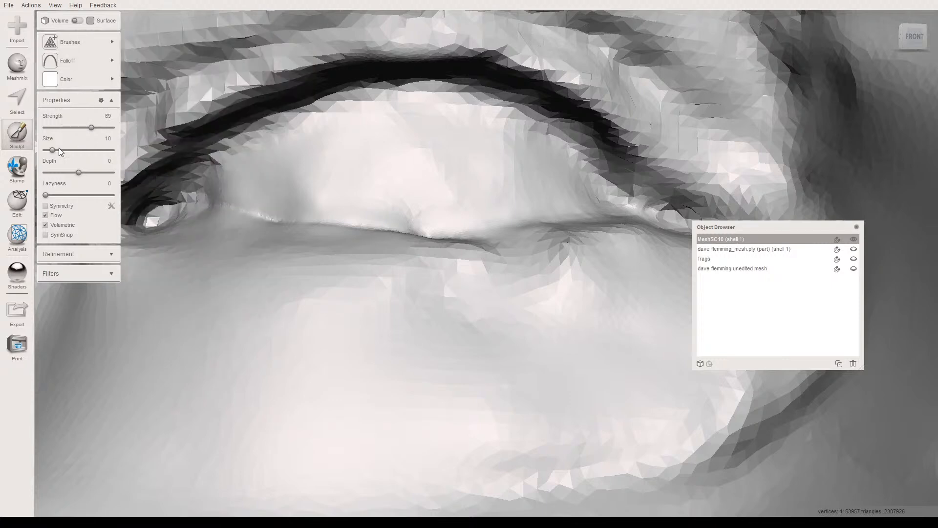
mouse_move(198, 190)
mouse_down()
mouse_move(187, 183)
mouse_move(237, 145)
mouse_move(396, 99)
mouse_move(535, 125)
mouse_move(596, 189)
mouse_move(627, 201)
mouse_up()
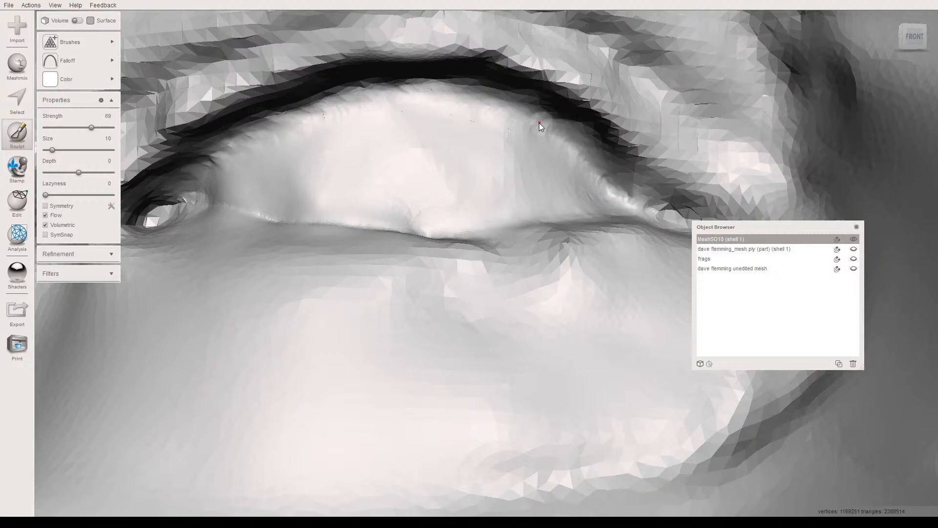
key(w)
mouse_move(216, 174)
mouse_down()
mouse_move(420, 124)
mouse_move(508, 134)
mouse_move(570, 182)
mouse_up()
right_drag(497, 205, 485, 220)
mouse_move(141, 293)
mouse_down()
mouse_move(221, 312)
mouse_move(386, 330)
mouse_move(508, 320)
mouse_move(586, 289)
mouse_move(390, 259)
mouse_move(327, 277)
mouse_move(469, 293)
mouse_move(288, 293)
mouse_move(326, 281)
mouse_move(281, 302)
mouse_move(366, 308)
mouse_move(453, 293)
mouse_move(443, 273)
mouse_up()
right_drag(440, 264, 430, 301)
mouse_move(431, 301)
mouse_down()
mouse_move(562, 309)
mouse_move(538, 283)
mouse_move(454, 236)
mouse_move(571, 312)
mouse_move(564, 321)
mouse_up()
mouse_move(477, 340)
mouse_down()
mouse_move(388, 359)
mouse_move(310, 363)
mouse_up()
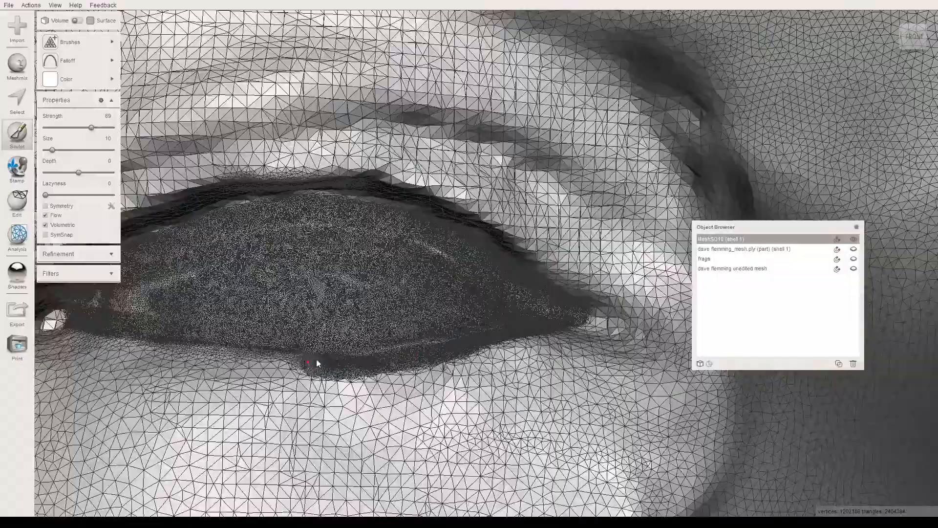
mouse_move(318, 352)
right_down()
mouse_move(339, 285)
mouse_move(304, 288)
right_up()
- Extend the mesh refinement along the right eye's eyelid edges and toward its corners at strength 69
scroll(337, 286, down, 5)
scroll(313, 297, up, 8)
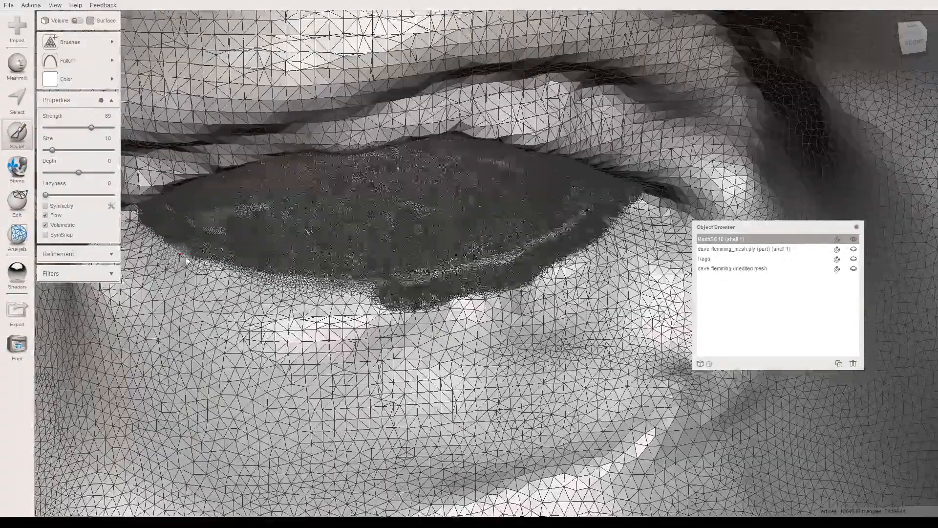
middle_drag(184, 252, 250, 280)
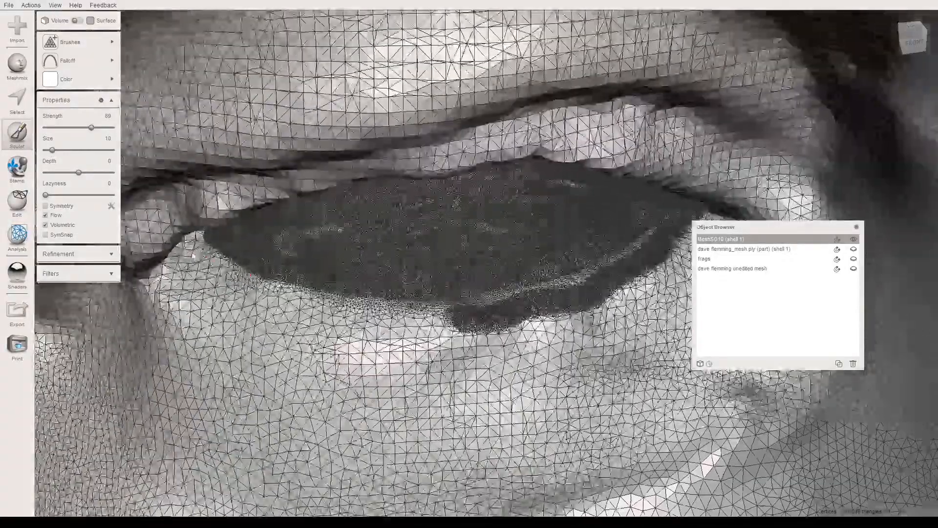
mouse_move(197, 245)
mouse_down()
mouse_move(257, 285)
mouse_move(372, 313)
mouse_move(481, 310)
mouse_move(471, 315)
mouse_move(348, 307)
mouse_move(251, 247)
mouse_move(474, 291)
mouse_move(578, 272)
mouse_move(655, 211)
mouse_move(540, 263)
mouse_up()
mouse_move(452, 249)
middle_down()
mouse_move(434, 211)
mouse_move(449, 394)
middle_up()
right_drag(384, 295, 440, 317)
scroll(440, 318, up, 3)
mouse_move(408, 317)
mouse_down()
mouse_move(411, 324)
mouse_move(405, 302)
mouse_up()
mouse_move(418, 295)
right_down()
mouse_move(415, 264)
mouse_move(409, 343)
mouse_move(389, 301)
right_up()
mouse_move(389, 301)
mouse_down()
mouse_move(403, 239)
mouse_move(373, 295)
mouse_move(410, 224)
mouse_move(501, 141)
mouse_up()
drag(610, 91, 749, 74)
mouse_move(828, 104)
mouse_down()
mouse_move(565, 100)
mouse_move(413, 175)
mouse_move(356, 266)
mouse_move(345, 318)
mouse_move(342, 289)
mouse_move(394, 176)
mouse_move(479, 109)
mouse_move(371, 253)
mouse_up()
mouse_move(404, 244)
right_down()
mouse_move(382, 286)
mouse_move(374, 264)
mouse_move(397, 225)
mouse_move(456, 292)
mouse_move(168, 379)
mouse_move(263, 327)
mouse_move(331, 331)
mouse_move(252, 297)
right_up()
mouse_move(252, 298)
mouse_down()
mouse_move(303, 308)
mouse_move(193, 265)
mouse_move(328, 295)
mouse_move(464, 405)
mouse_move(491, 452)
mouse_move(456, 412)
mouse_up()
right_drag(457, 412, 380, 326)
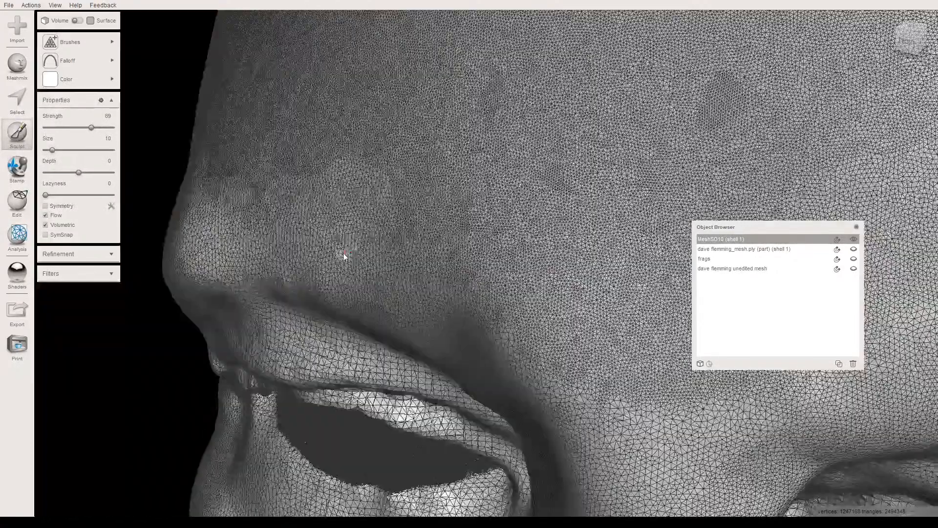
- Refine the lower eyelid skin just below the right eye's ridge at size 10, and hide the wireframe
right_drag(381, 371, 401, 365)
scroll(401, 365, up, 3)
scroll(401, 366, up, 5)
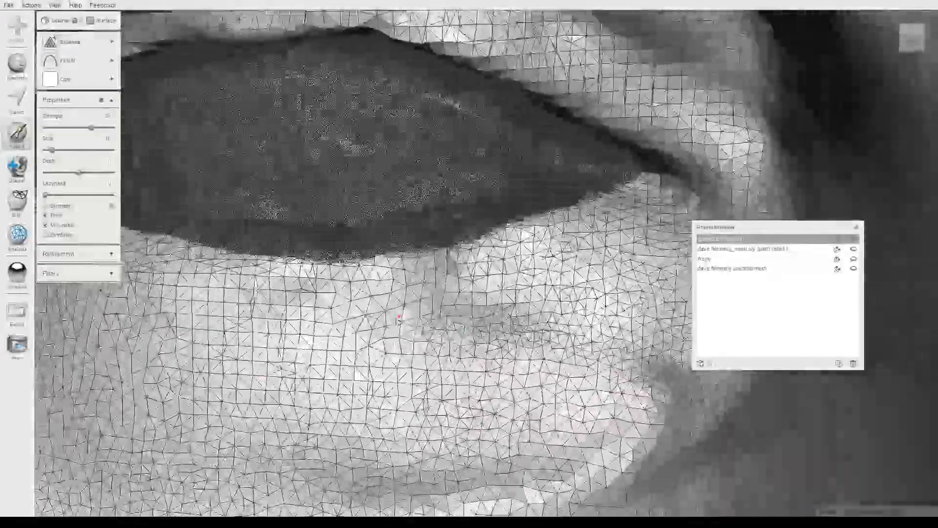
mouse_move(398, 320)
right_down()
mouse_move(391, 373)
mouse_move(486, 309)
mouse_move(518, 316)
mouse_move(454, 293)
right_up()
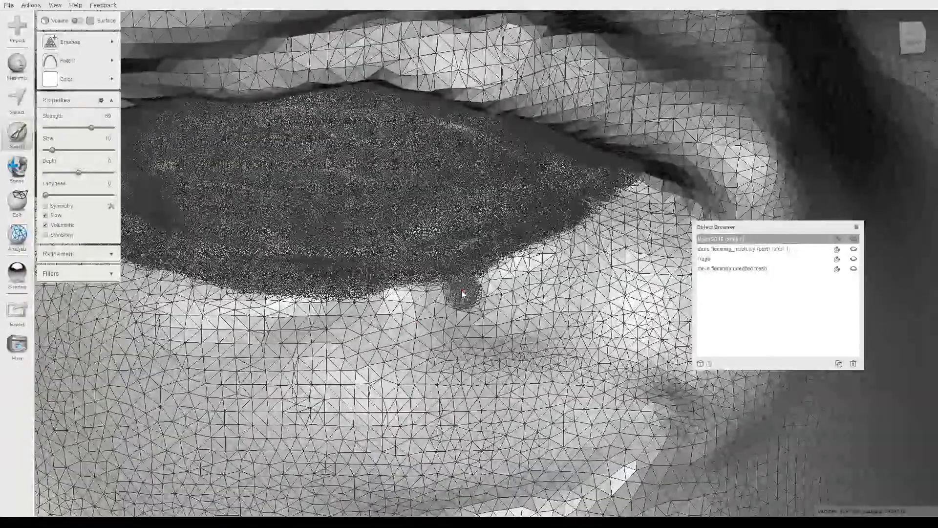
mouse_move(453, 290)
mouse_down()
mouse_move(468, 295)
mouse_move(451, 291)
mouse_up()
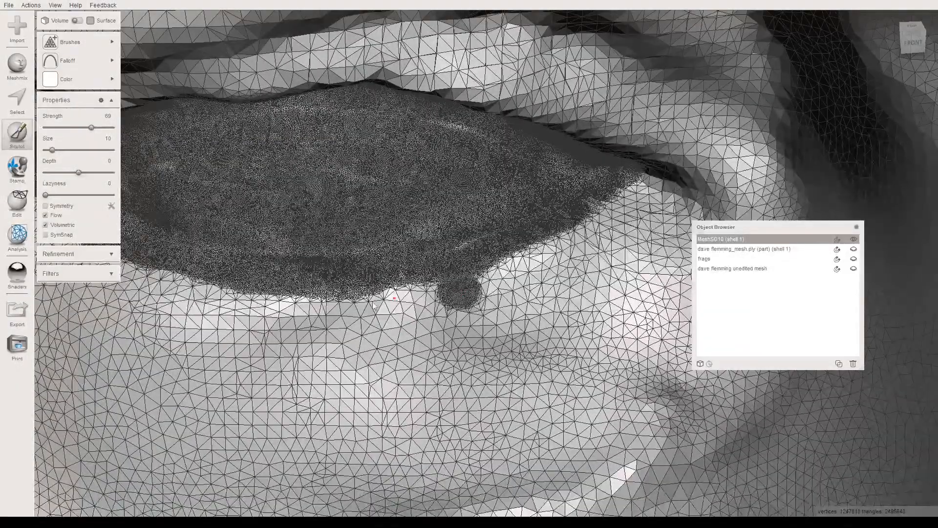
mouse_move(225, 291)
mouse_down()
mouse_move(386, 300)
mouse_move(493, 283)
mouse_move(578, 244)
mouse_move(629, 205)
mouse_move(445, 283)
mouse_up()
key(w)
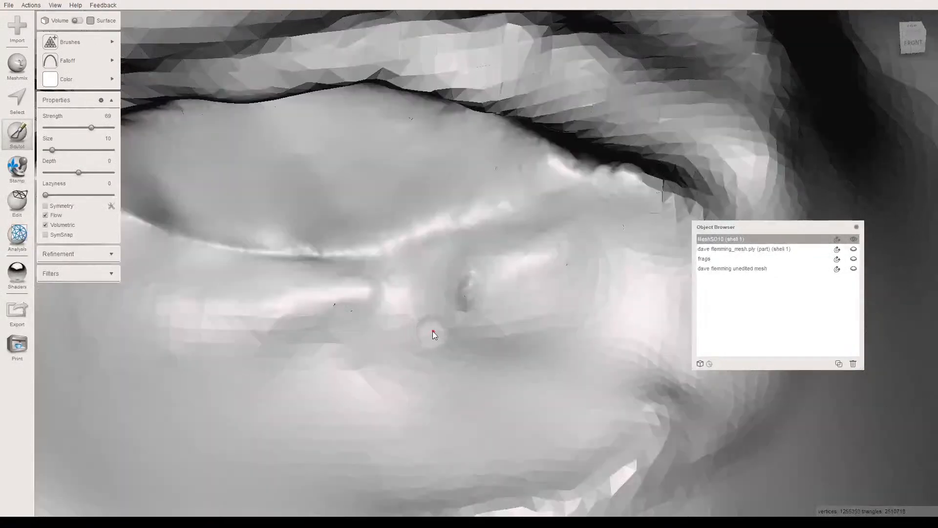
right_drag(429, 298, 450, 306)
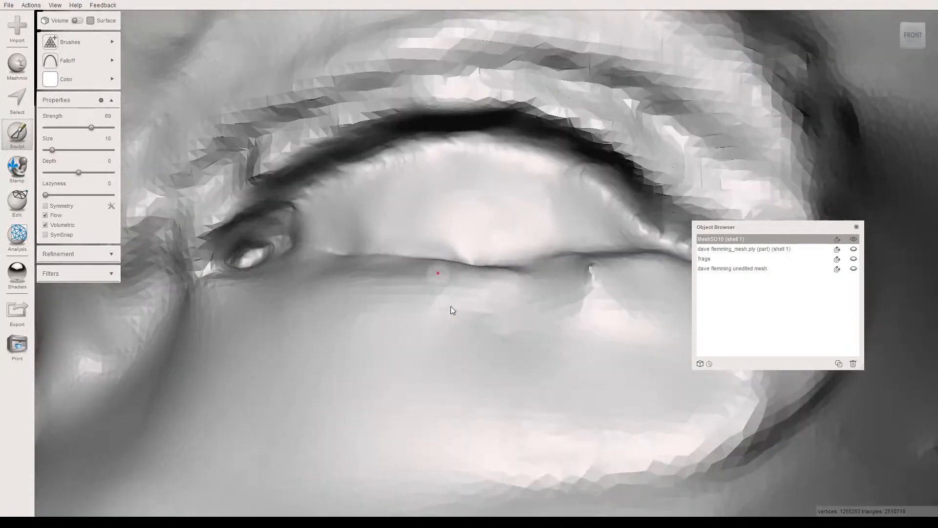
- Select a strip of the right eyeball's surface along both eyelid edges with the Unwrap Brush at size 10
key(w)
key(w)
key(s)
mouse_move(285, 250)
right_down()
mouse_move(304, 277)
mouse_move(334, 277)
mouse_move(274, 312)
right_up()
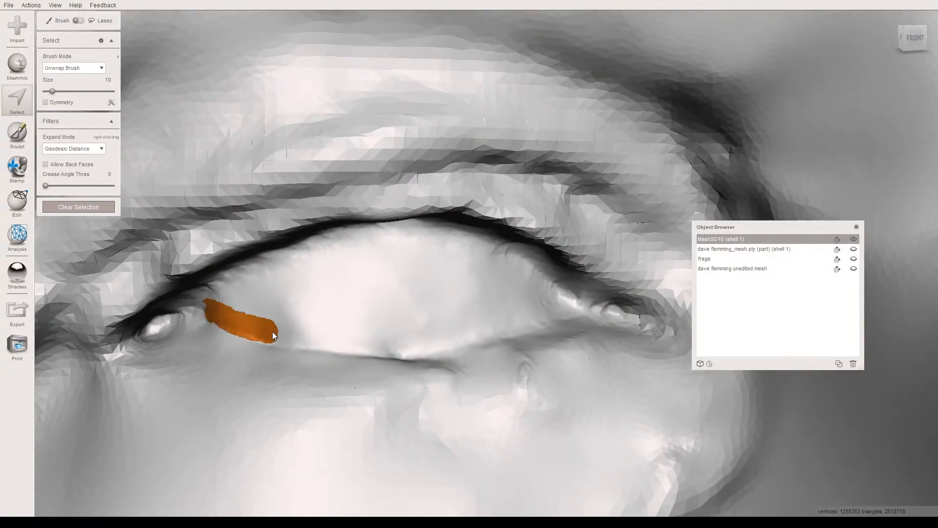
drag(324, 339, 338, 341)
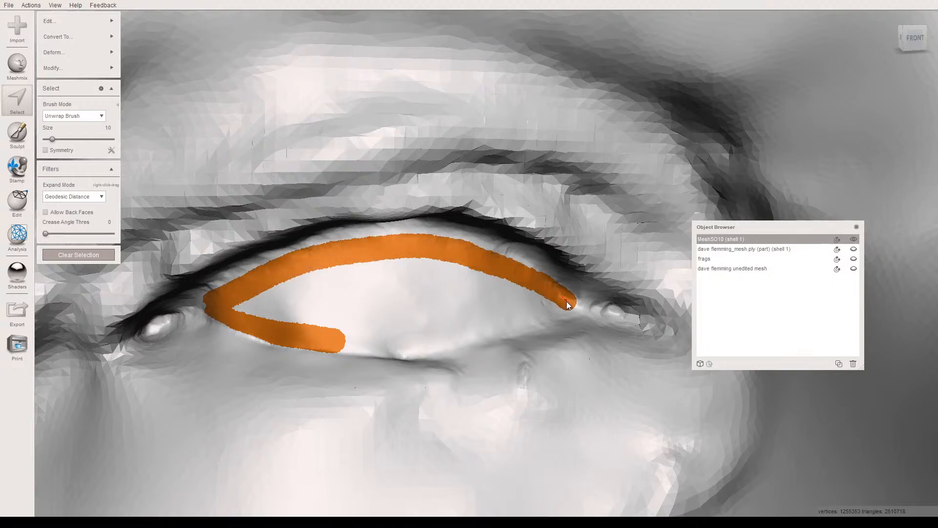
drag(435, 337, 379, 342)
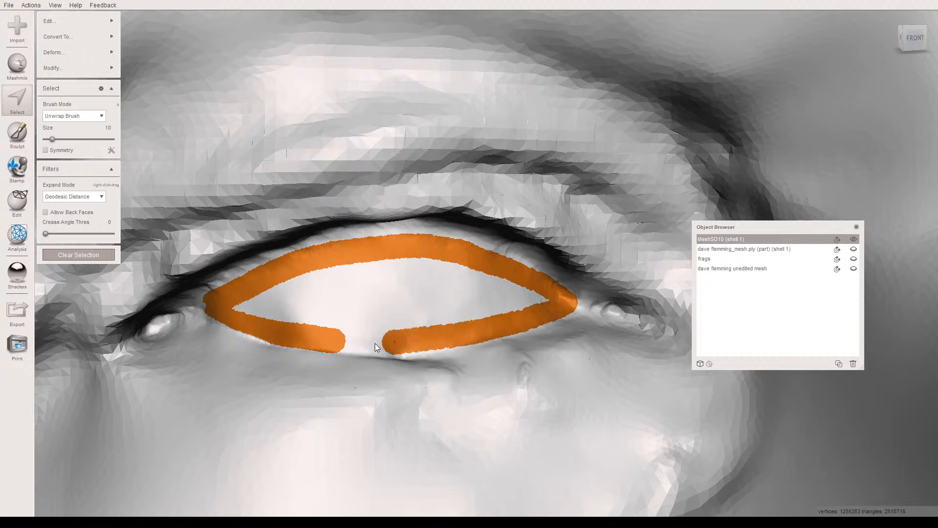
- Close the selection outline at the lower lid and fill it in across the whole right eyeball
right_drag(340, 362, 322, 328)
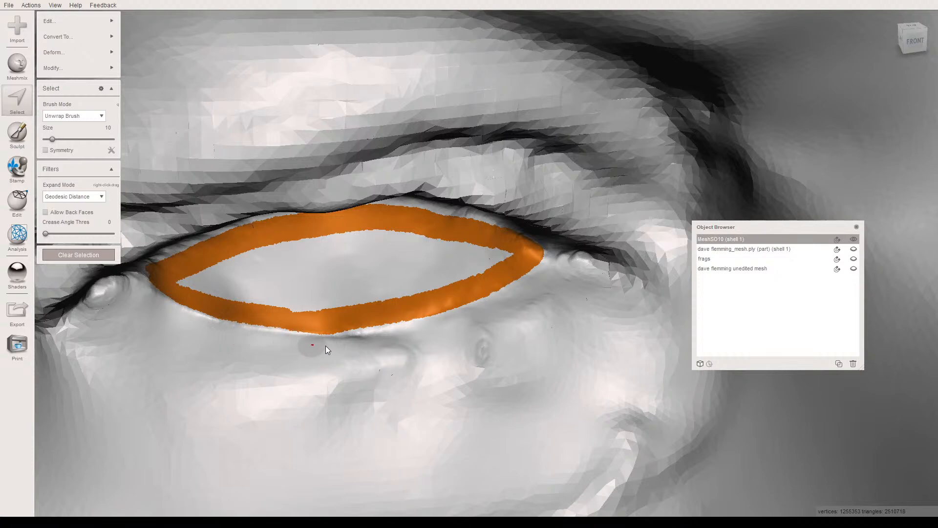
mouse_move(482, 255)
mouse_down()
mouse_move(402, 240)
mouse_move(270, 246)
mouse_move(201, 267)
mouse_up()
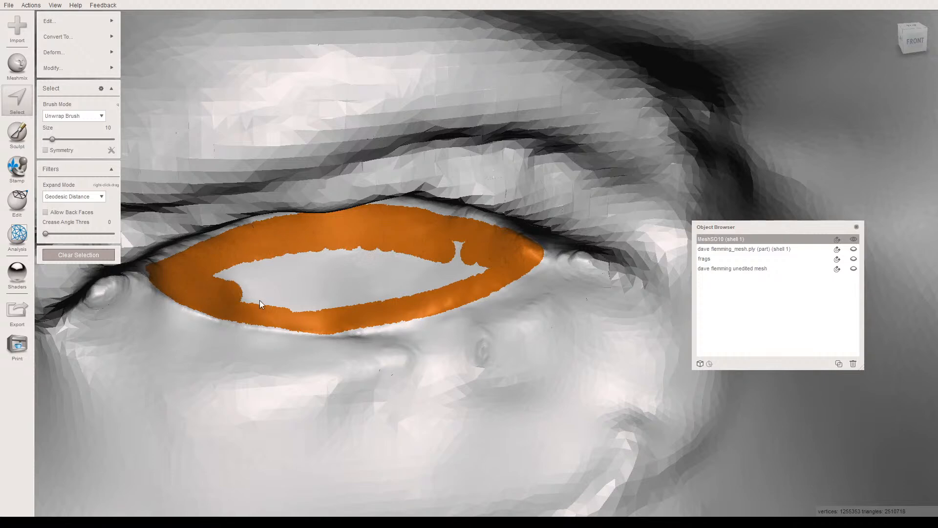
drag(330, 306, 488, 269)
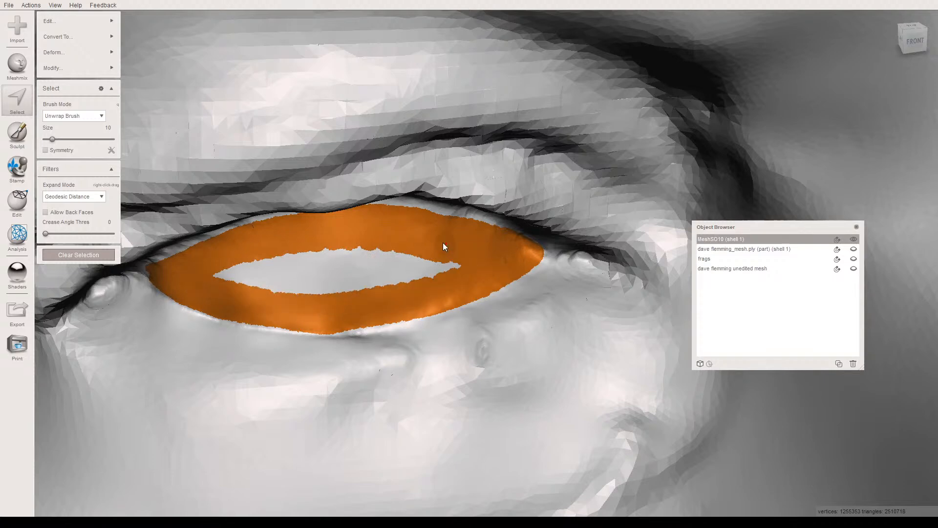
mouse_move(418, 263)
mouse_down()
mouse_move(228, 266)
mouse_move(374, 283)
mouse_move(440, 268)
mouse_move(368, 266)
mouse_up()
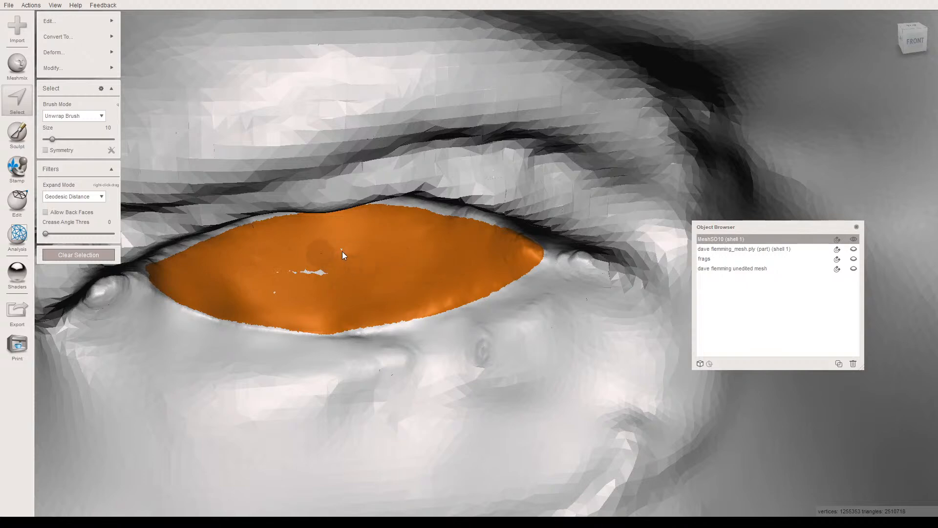
drag(273, 292, 336, 280)
right_drag(333, 272, 331, 203)
right_drag(268, 200, 199, 218)
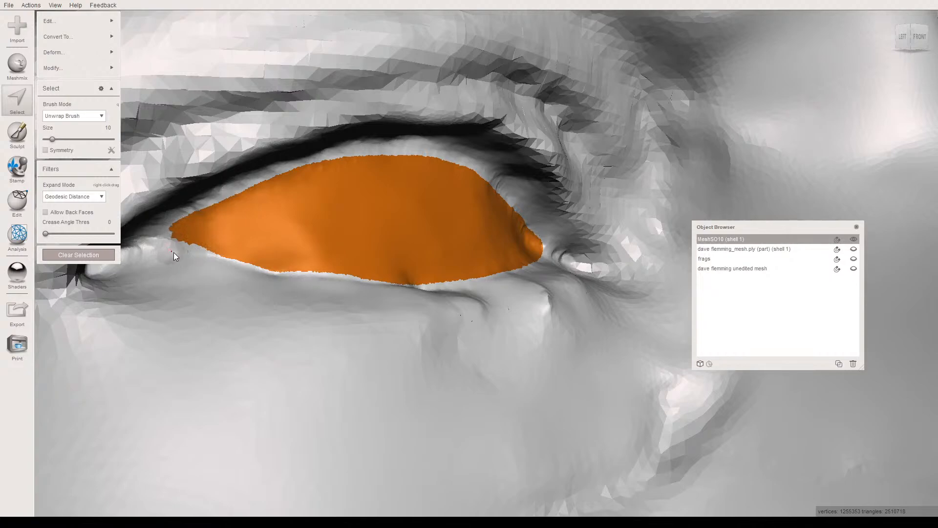
- Show the wireframe, extend the selection toward the right eye's outer corner, and clear the selection
key(w)
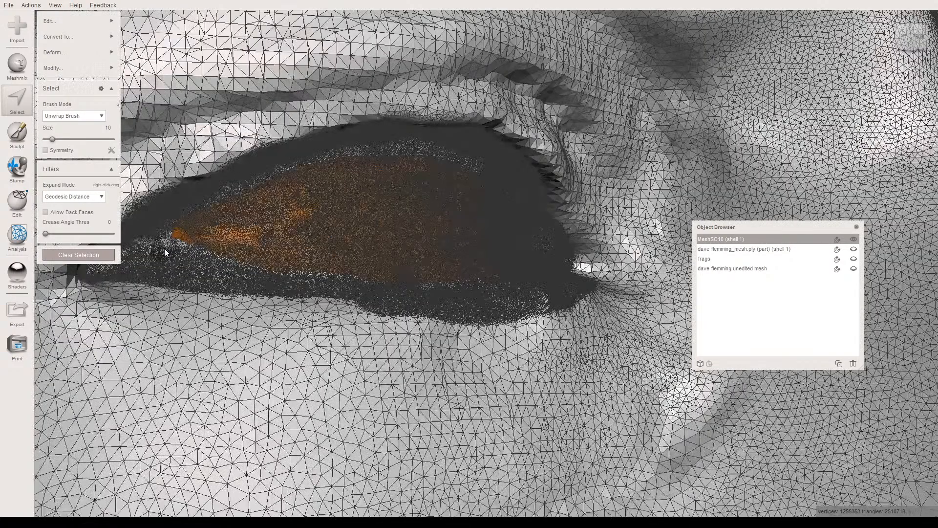
middle_drag(171, 255, 367, 305)
scroll(283, 312, up, 3)
scroll(283, 312, up, 2)
scroll(291, 300, up, 2)
drag(277, 296, 353, 258)
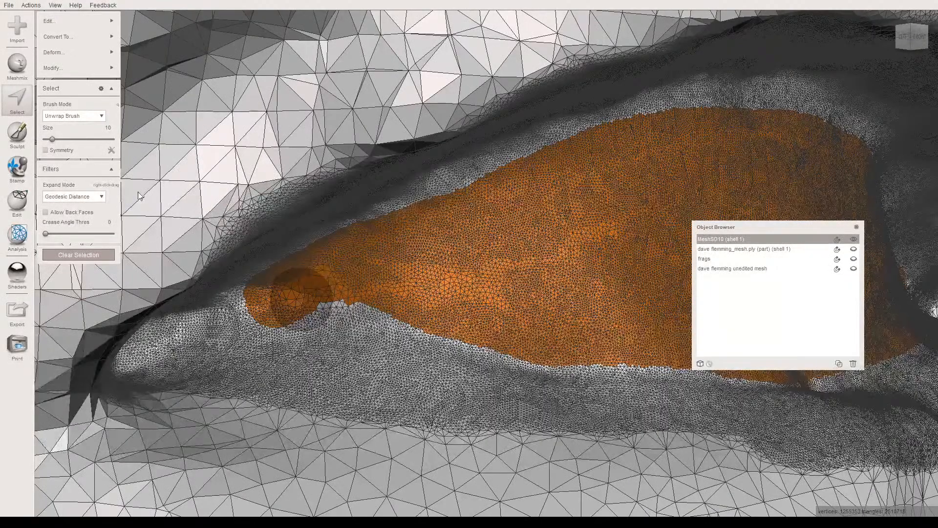
key(Escape)
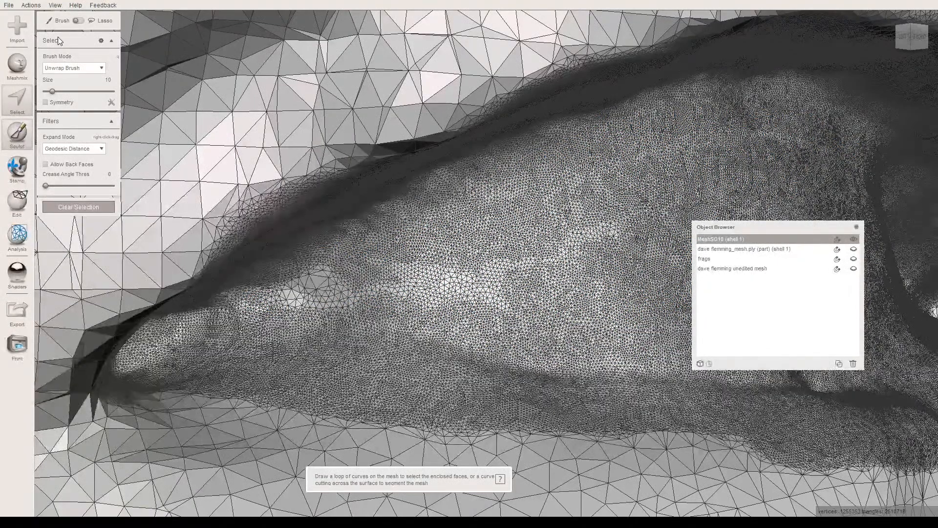
- Refine the mesh at the right eye's outer and inner corners at strength 69 and size 10, and hide the wireframe
key(b)
mouse_move(339, 281)
mouse_down()
mouse_move(318, 297)
mouse_move(255, 306)
mouse_move(355, 294)
mouse_move(504, 251)
mouse_move(401, 364)
mouse_move(450, 299)
mouse_up()
mouse_move(451, 299)
right_down()
mouse_move(414, 260)
mouse_move(449, 328)
mouse_move(407, 355)
mouse_move(387, 335)
mouse_move(435, 338)
mouse_move(414, 362)
mouse_move(388, 287)
mouse_move(244, 337)
right_up()
right_drag(328, 343, 212, 352)
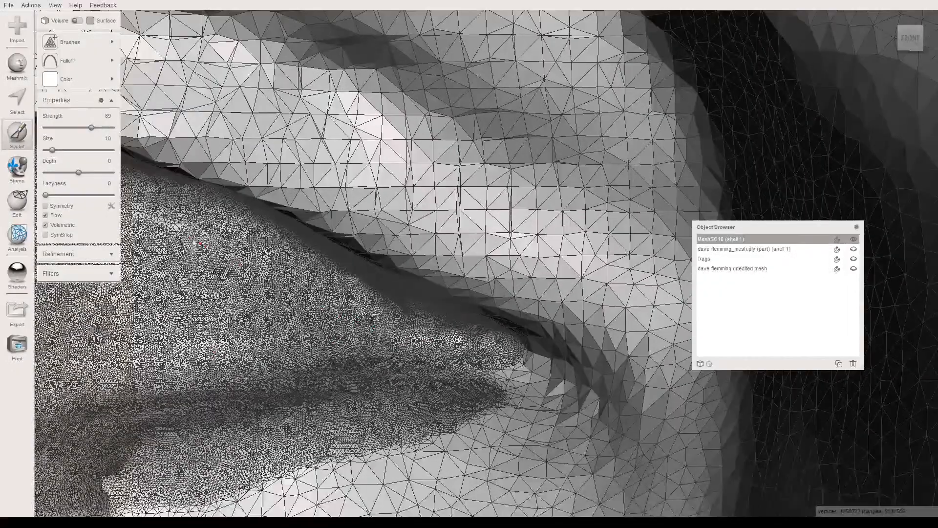
mouse_move(464, 368)
mouse_down()
mouse_move(447, 376)
mouse_move(511, 372)
mouse_move(474, 394)
mouse_move(524, 362)
mouse_up()
right_drag(457, 376, 446, 361)
middle_drag(446, 362, 649, 408)
scroll(482, 394, down, 5)
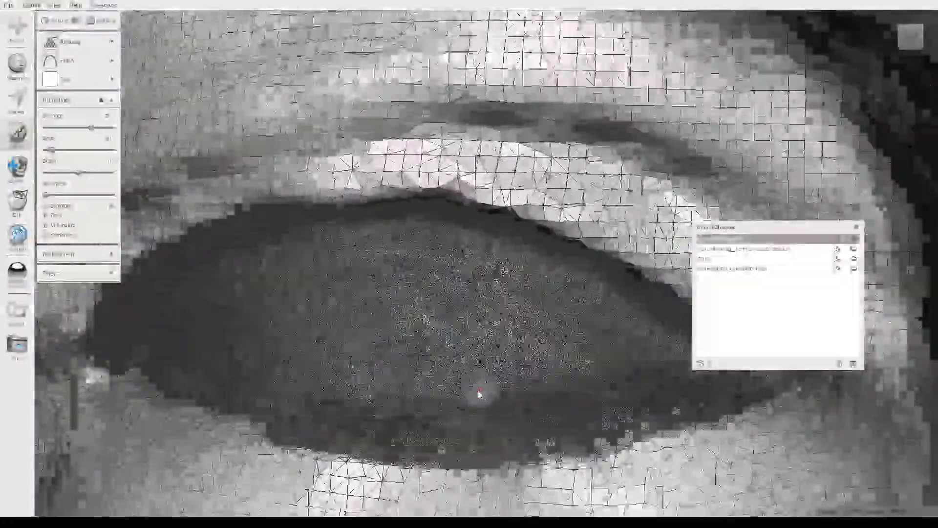
key(w)
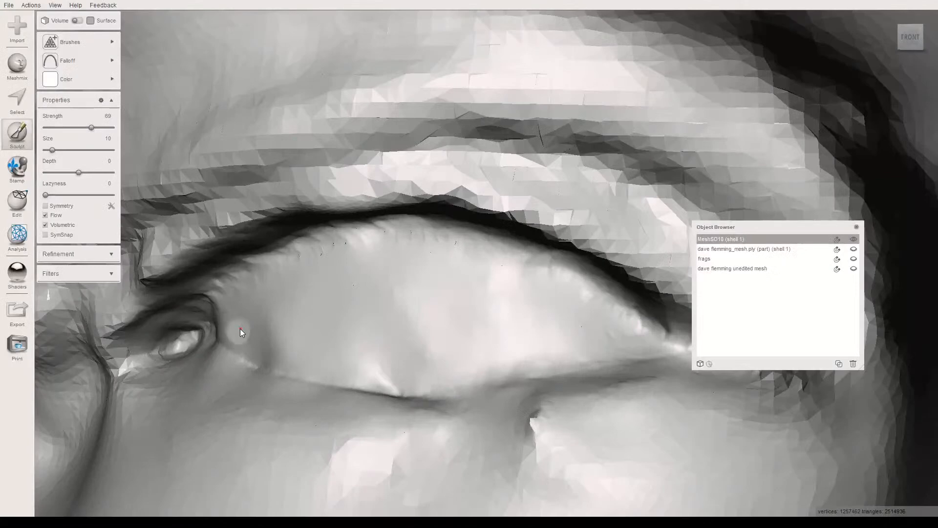
- Select a strip of the right eyeball along the lower eyelid edge from corner to corner with the Unwrap Brush at size 10
scroll(259, 328, up, 2)
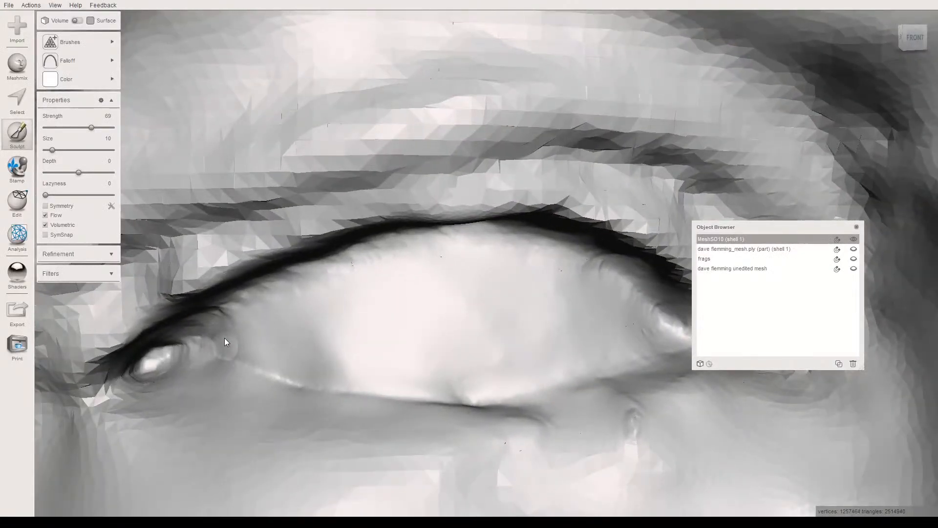
key(s)
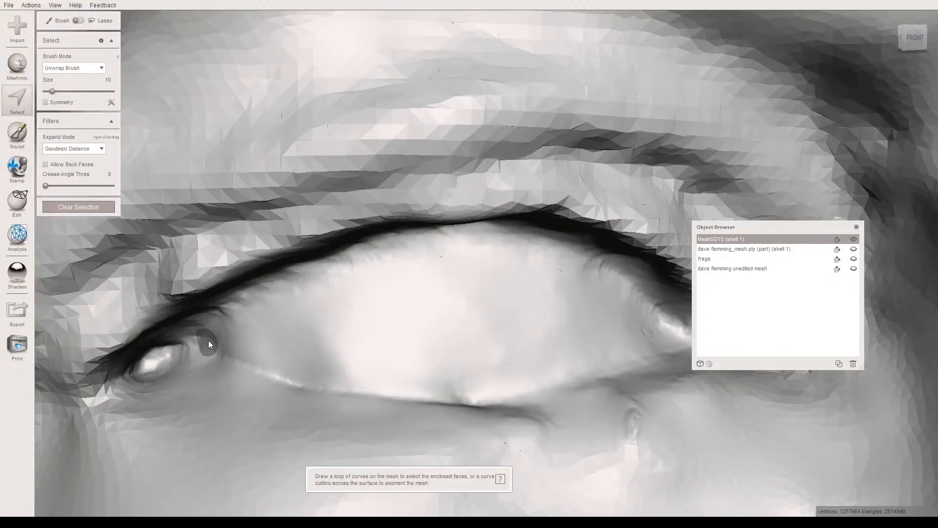
mouse_move(214, 340)
mouse_down()
mouse_move(235, 318)
mouse_move(218, 340)
mouse_move(261, 355)
mouse_up()
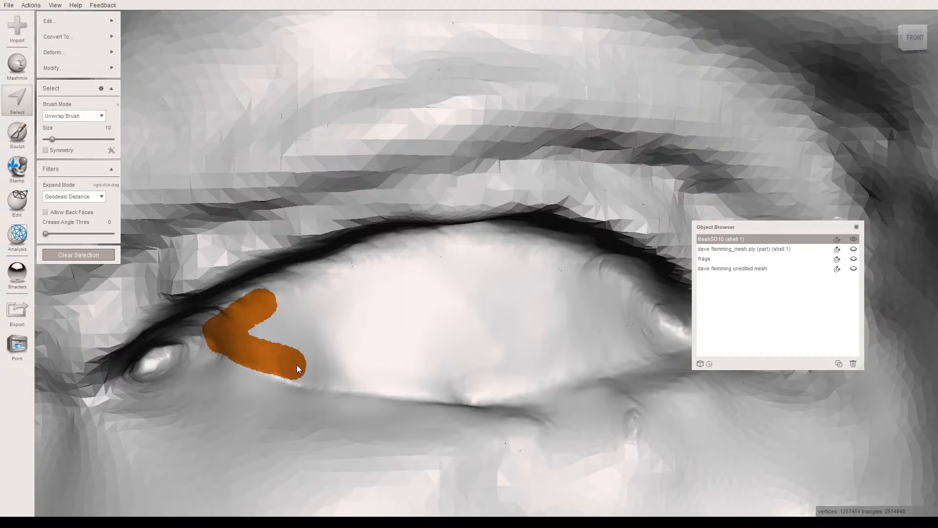
drag(404, 391, 561, 381)
click(663, 330)
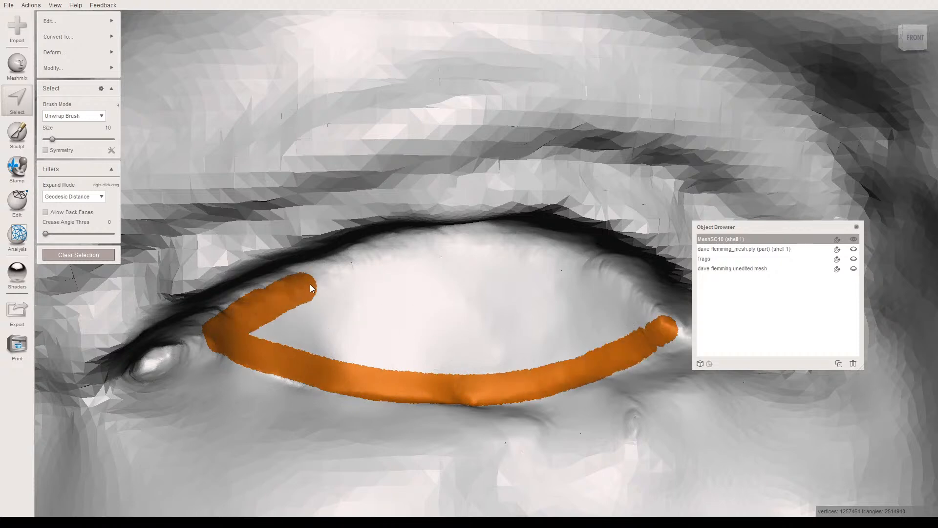
- Extend the selection along the upper eyelid edge and across the middle to cover the whole right eyeball surface
mouse_move(395, 258)
mouse_down()
mouse_move(472, 250)
mouse_move(574, 264)
mouse_move(350, 285)
mouse_move(296, 320)
mouse_move(315, 350)
mouse_move(501, 364)
mouse_move(615, 338)
mouse_up()
mouse_move(493, 288)
mouse_down()
mouse_move(338, 308)
mouse_move(283, 334)
mouse_move(548, 347)
mouse_move(628, 334)
mouse_up()
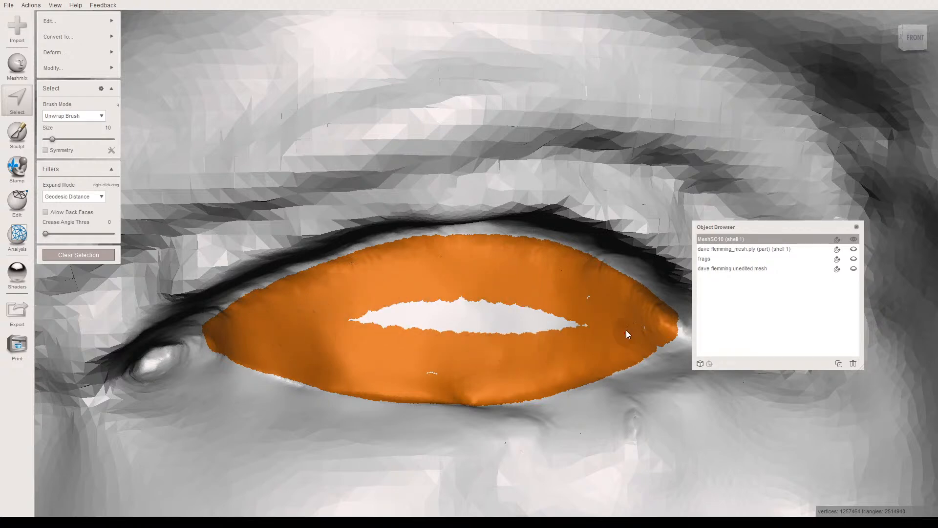
mouse_move(522, 306)
mouse_down()
mouse_move(400, 298)
mouse_move(333, 322)
mouse_move(544, 332)
mouse_move(456, 313)
mouse_move(435, 361)
mouse_up()
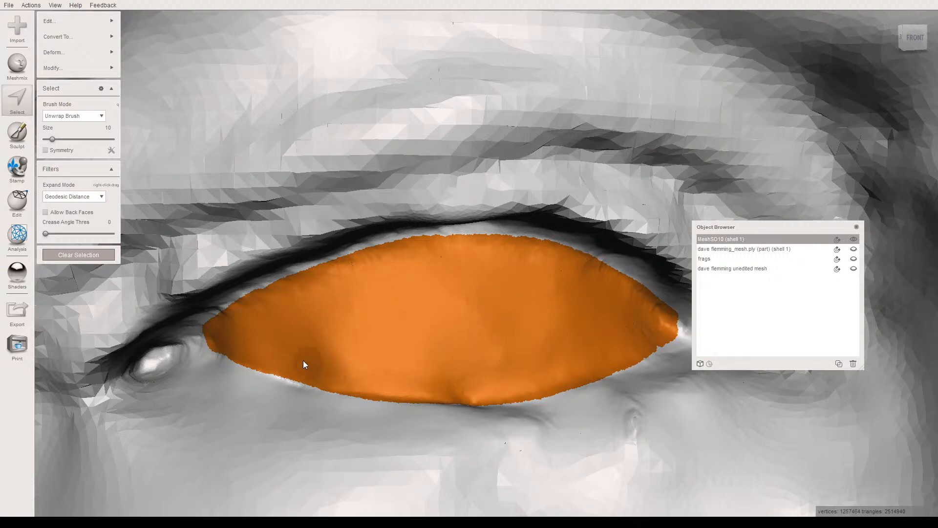
alt+drag(363, 353, 278, 374)
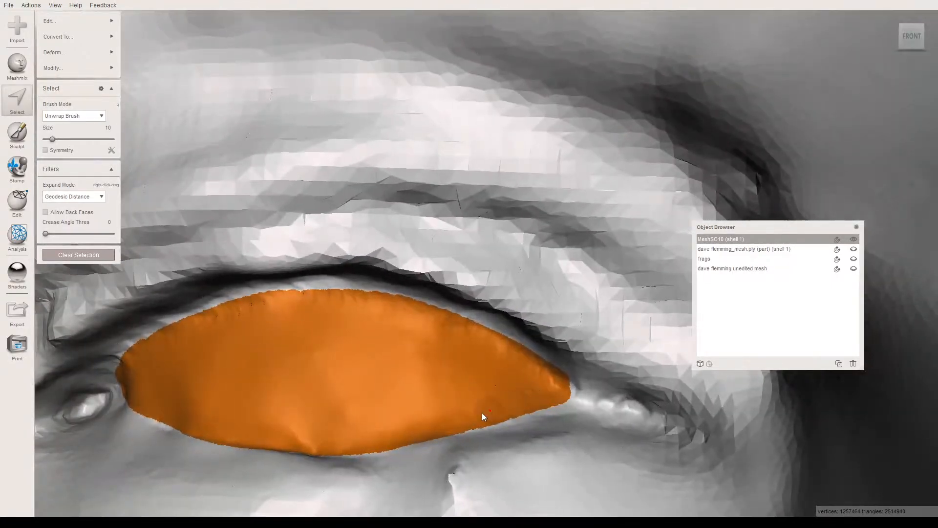
alt+drag(380, 389, 322, 357)
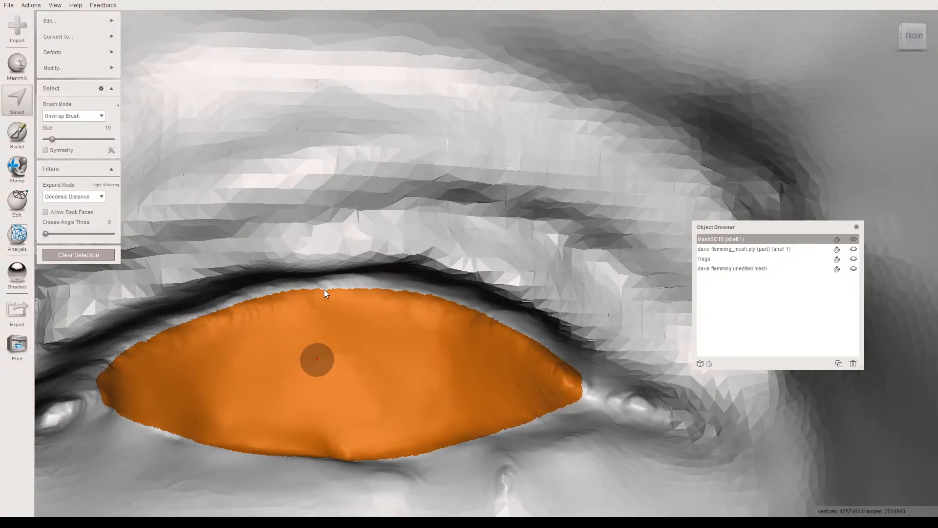
- Smooth the boundary of the eyeball selection with a lower Preserve Shape and a higher Smoothness
key(b)
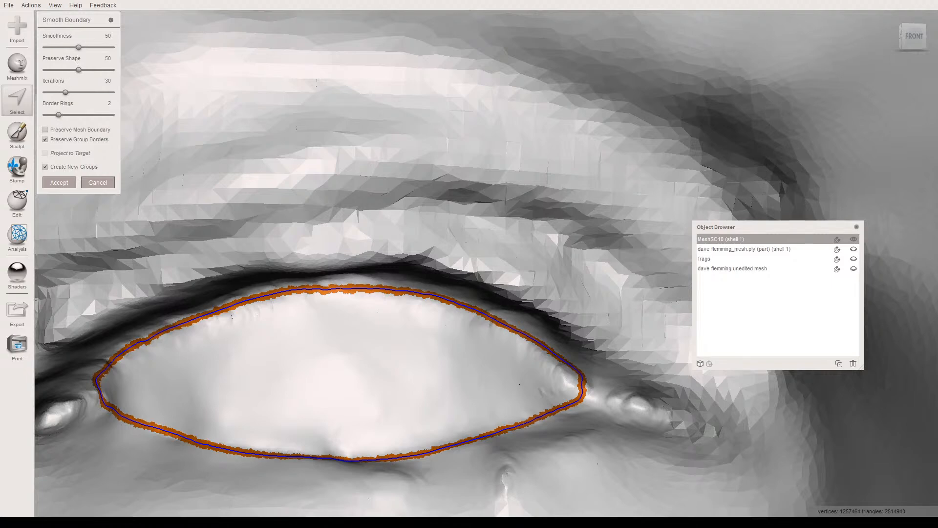
click(79, 70)
drag(78, 70, 55, 70)
drag(78, 47, 105, 47)
key(Return)
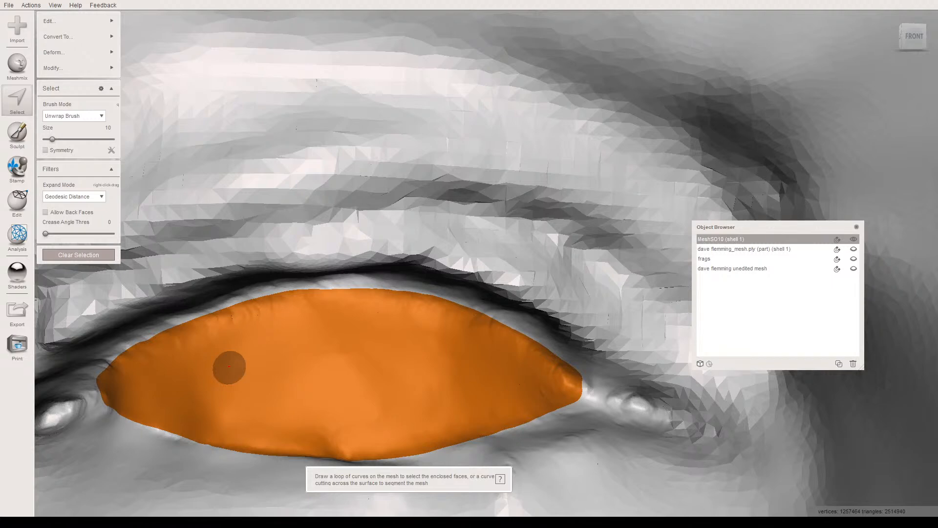
- Try to replace the selected eyeball surface with a Smooth MVC fill and inspect its wireframe
key(f)
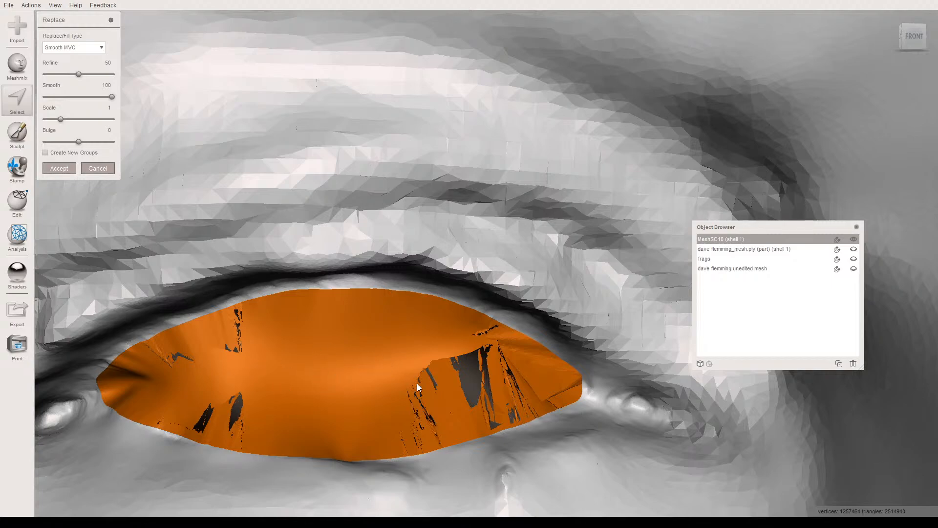
key(w)
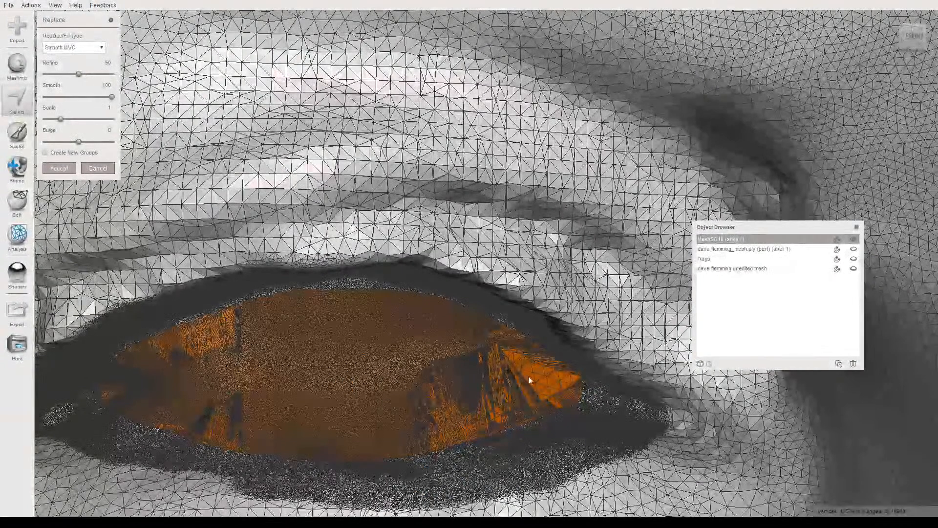
key(w)
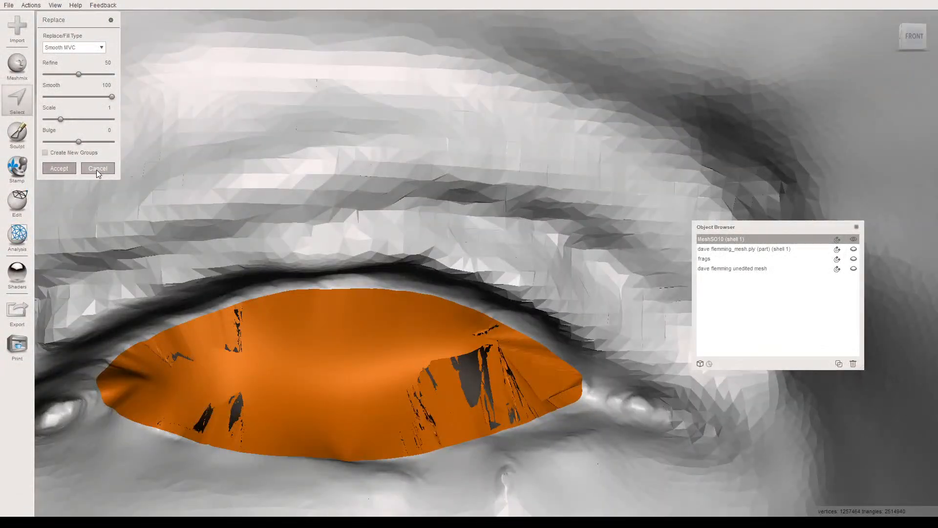
key(Return)
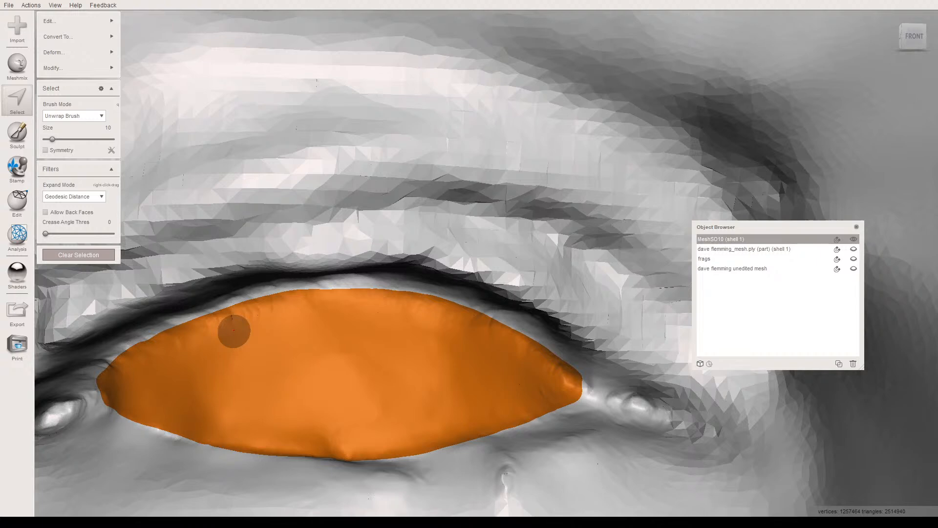
- Smooth the selected eyeball surface with Shape Preserving smoothing at a smoothing scale of 60.54, and clear the selection
key(ctrl+f)
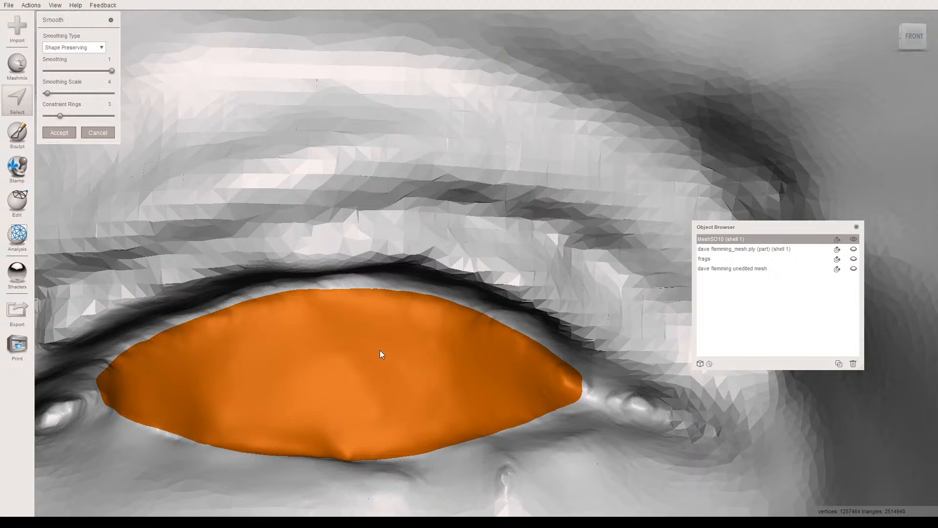
scroll(383, 353, down, 5)
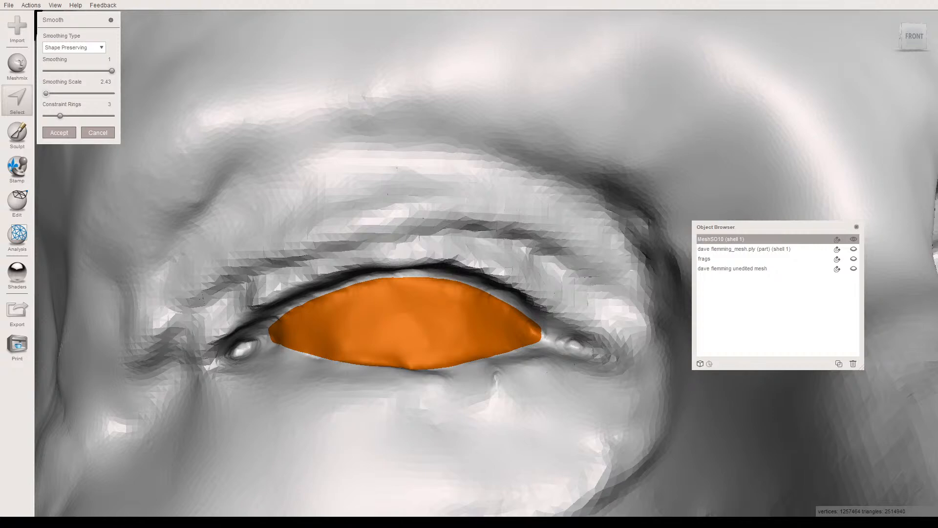
drag(46, 93, 86, 93)
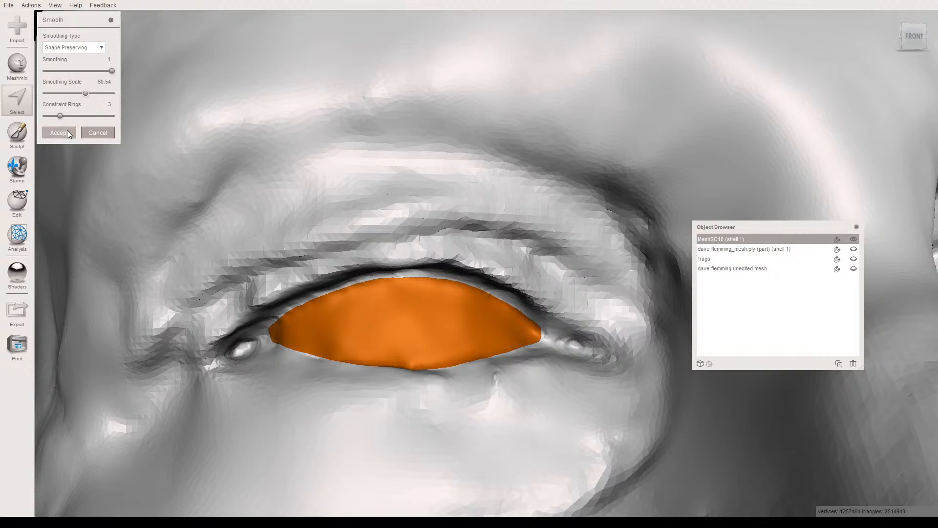
scroll(383, 328, down, 3)
scroll(382, 323, up, 3)
middle_drag(383, 318, 430, 254)
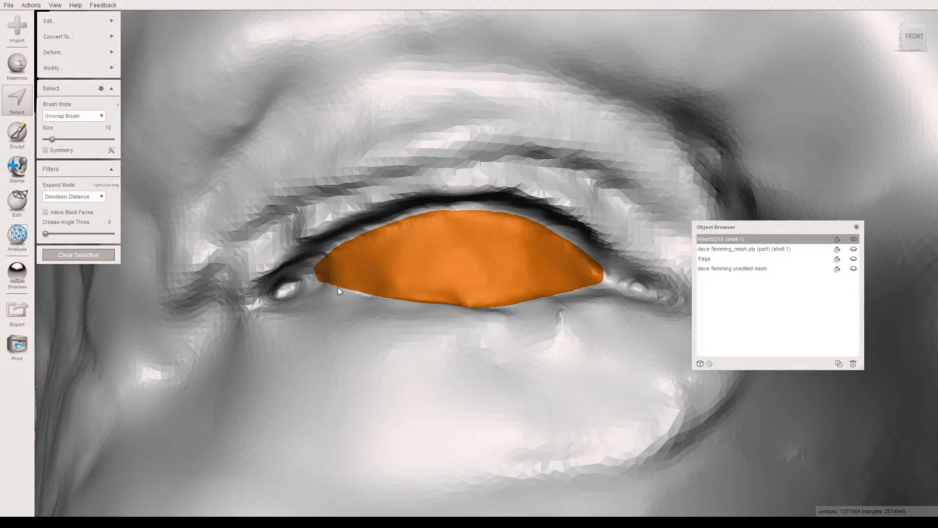
key(Escape)
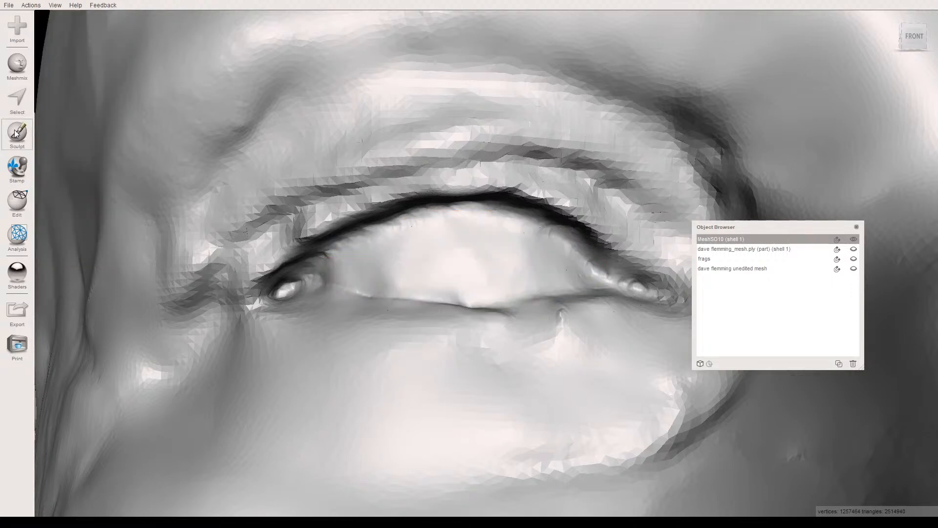
- Drop a sphere onto the right eye as a new object, with dimension 37.64 mm and offset -16.96 mm
click(17, 64)
drag(75, 132, 437, 263)
scroll(433, 291, down, 8)
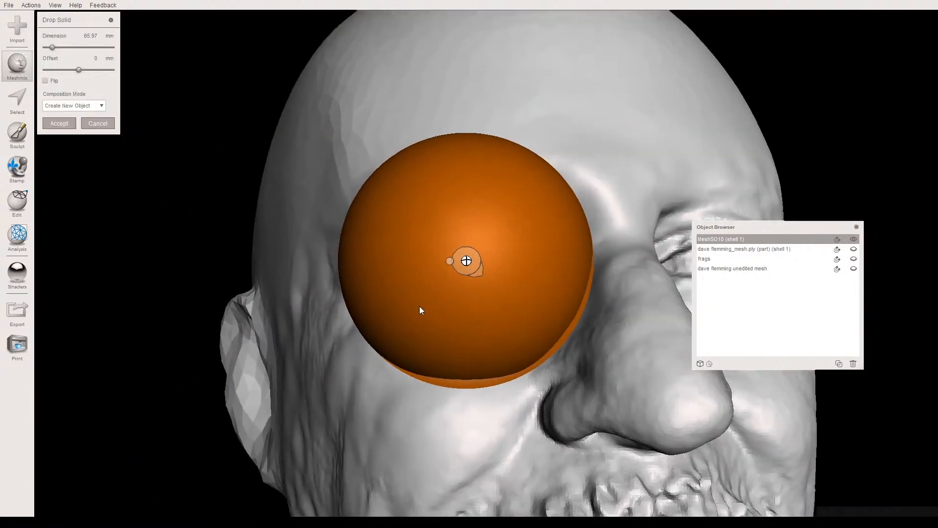
scroll(432, 314, down, 5)
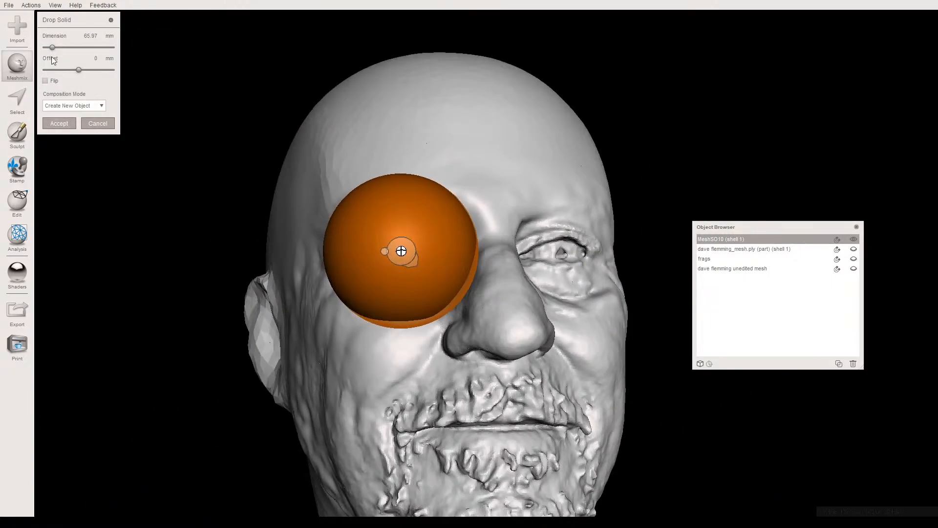
drag(53, 47, 50, 47)
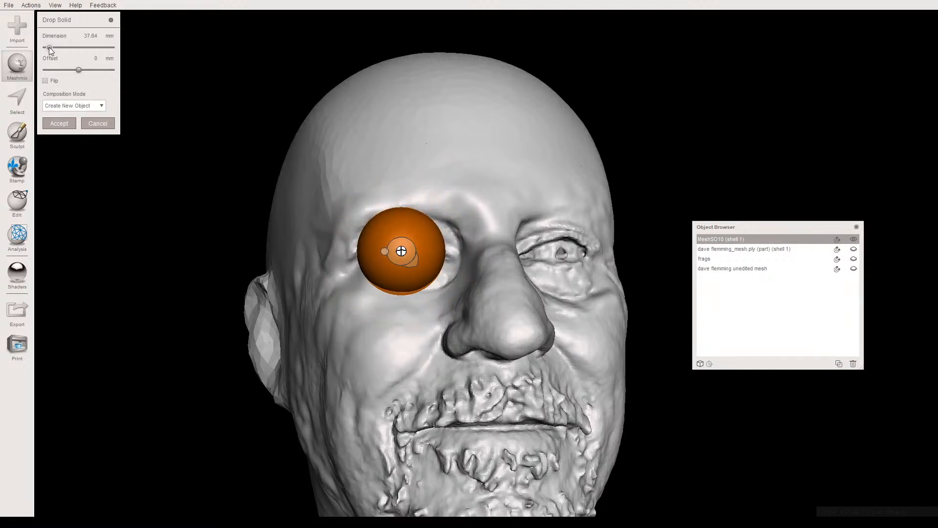
drag(75, 69, 66, 67)
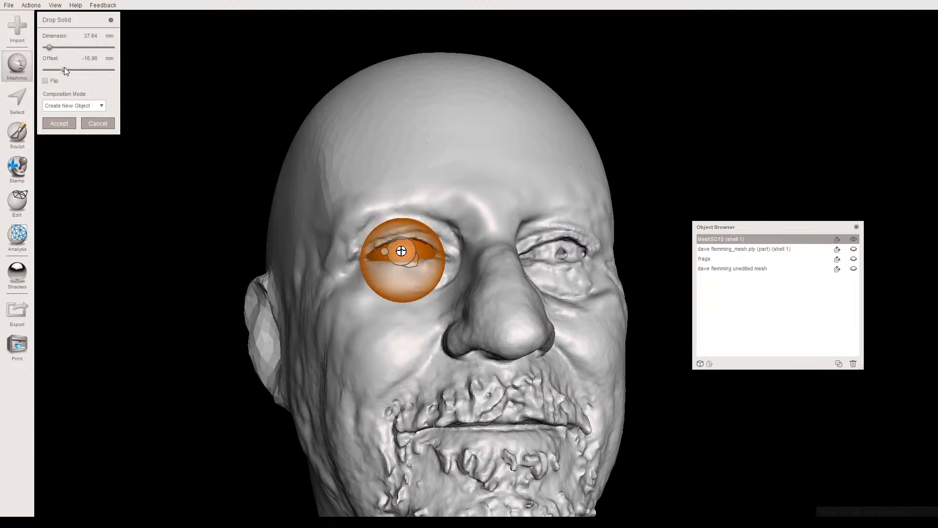
click(59, 122)
- Select the new sphere in the right eye socket and duplicate it
scroll(412, 312, up, 4)
middle_drag(371, 286, 407, 292)
scroll(390, 292, up, 5)
scroll(396, 311, up, 3)
click(385, 286)
right_drag(356, 306, 318, 304)
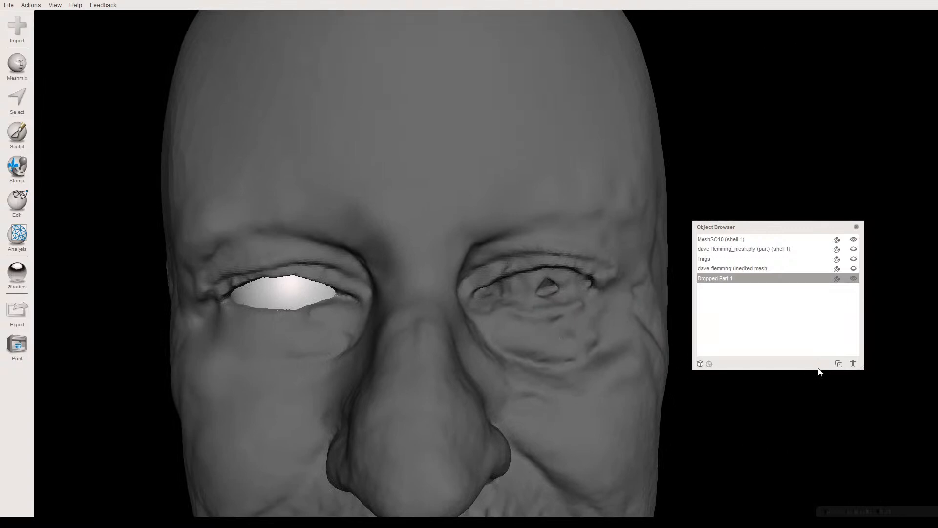
click(839, 363)
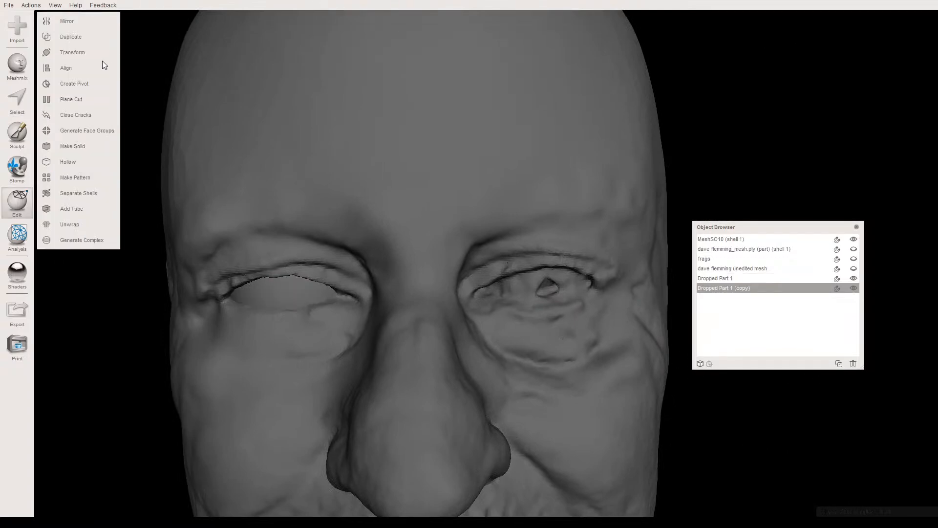
- Move the copied sphere about 65 mm along its Z axis into the left eye socket and fit it between the lids
click(78, 53)
drag(290, 301, 535, 307)
right_drag(534, 308, 520, 358)
drag(534, 309, 525, 264)
right_drag(525, 265, 525, 219)
mouse_move(532, 306)
mouse_down()
mouse_move(527, 288)
mouse_move(533, 293)
mouse_up()
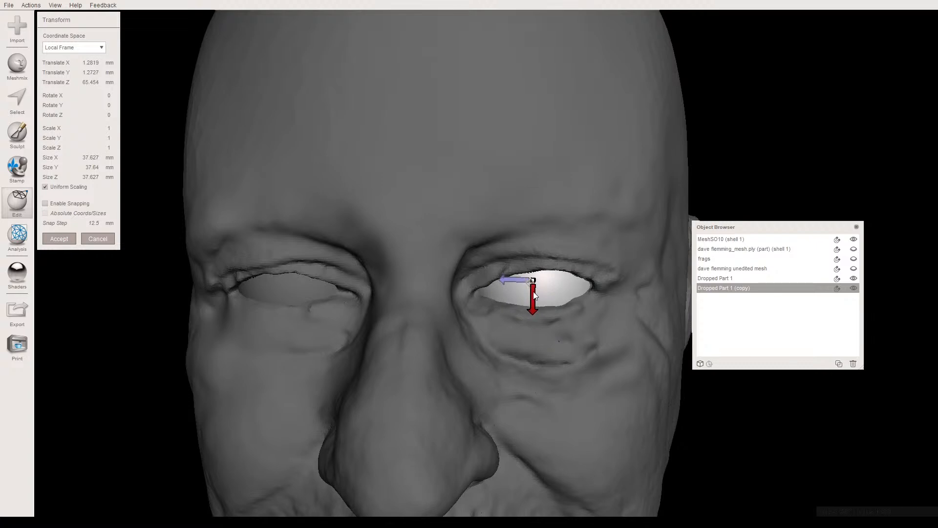
right_drag(527, 313, 518, 351)
click(73, 241)
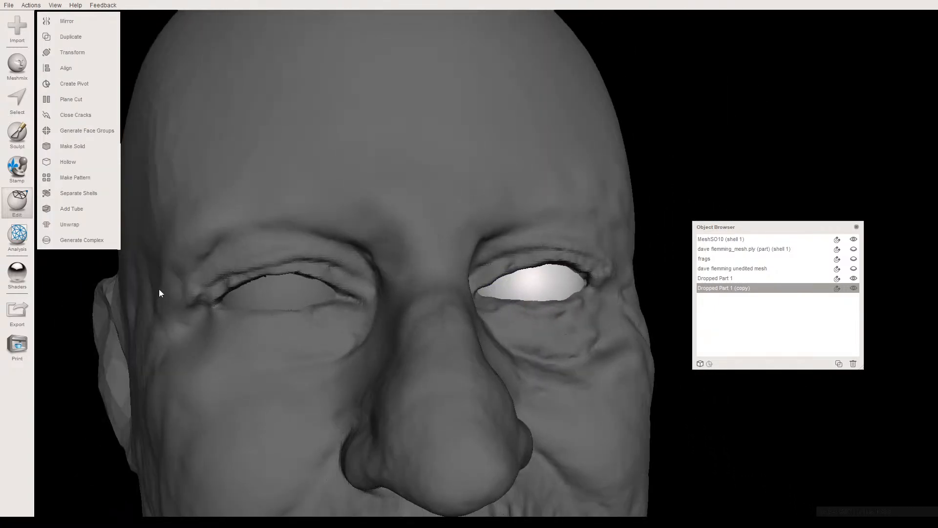
- Move the right eyeball sphere in the World Frame to a translation of about 0.09 mm in X and 1.66 mm in Z
scroll(362, 400, down, 2)
middle_drag(357, 400, 360, 359)
click(320, 353)
right_drag(319, 353, 315, 406)
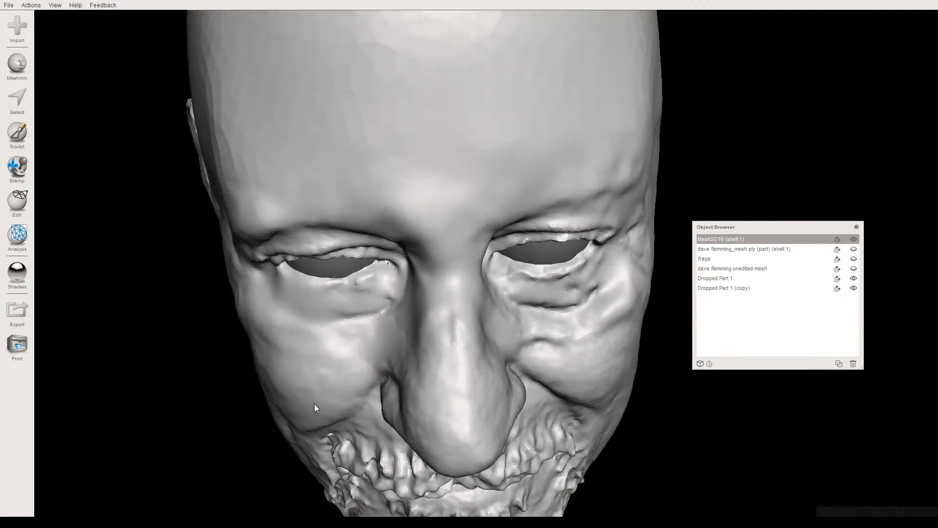
click(326, 278)
mouse_move(330, 322)
right_down()
mouse_move(336, 293)
mouse_move(335, 316)
right_up()
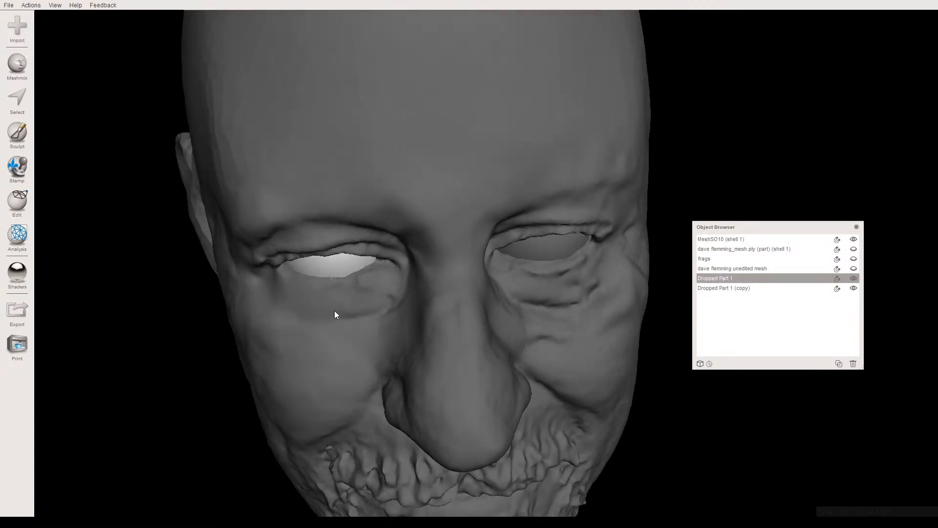
key(t)
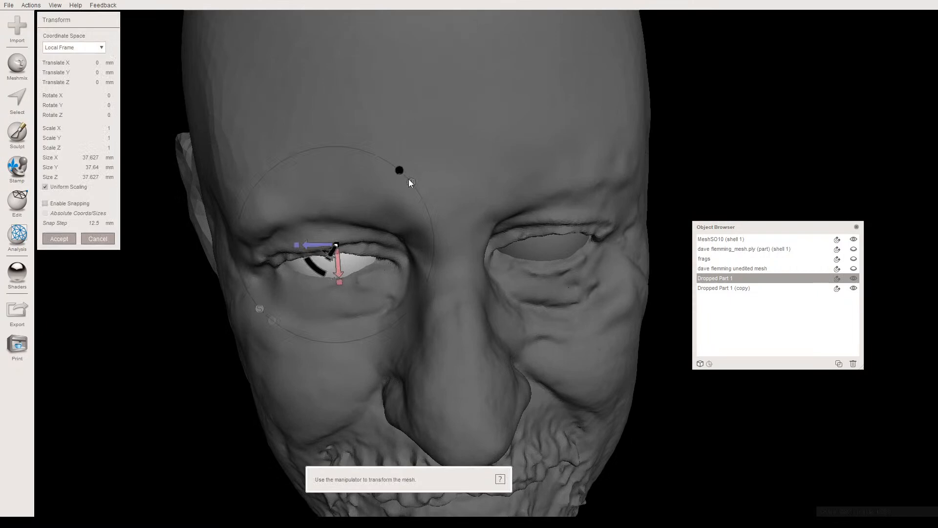
key(w)
mouse_move(337, 258)
right_down()
mouse_move(348, 323)
mouse_move(340, 263)
right_up()
drag(346, 230, 345, 230)
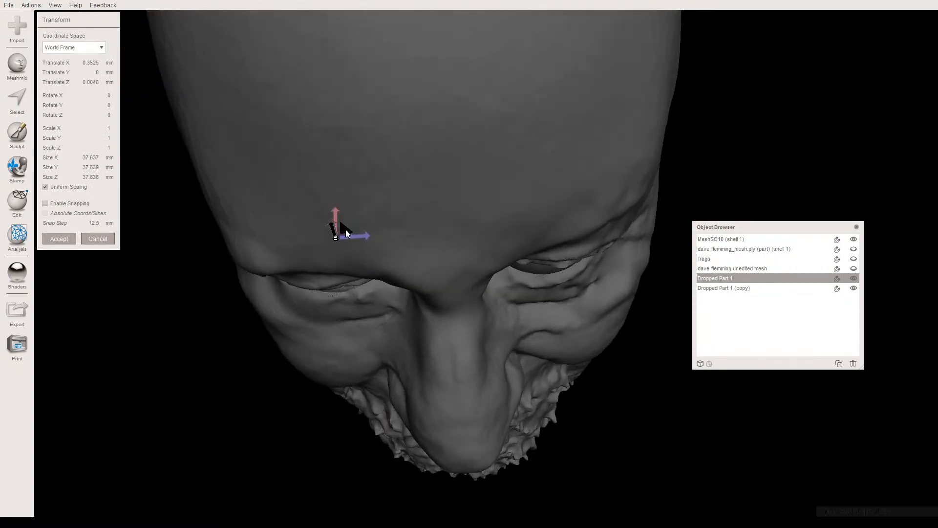
right_drag(345, 230, 345, 229)
drag(345, 230, 416, 219)
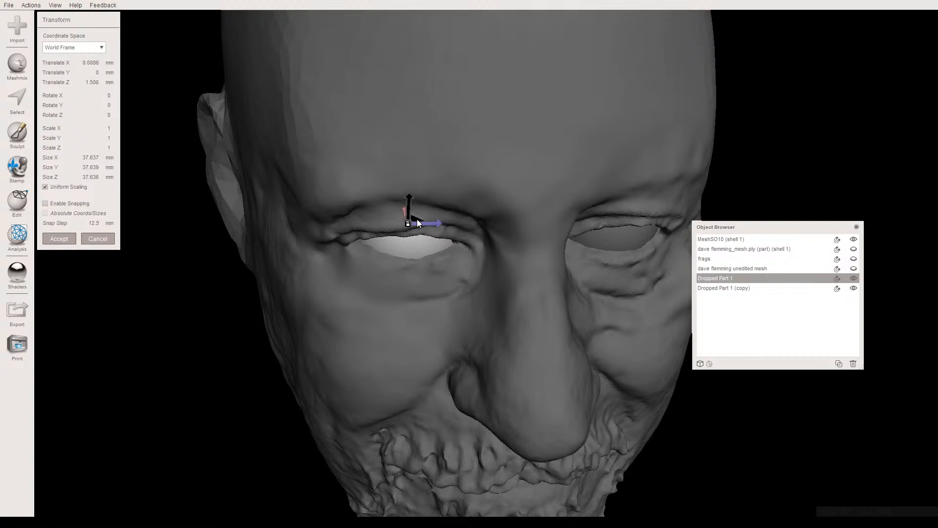
right_drag(436, 295, 318, 216)
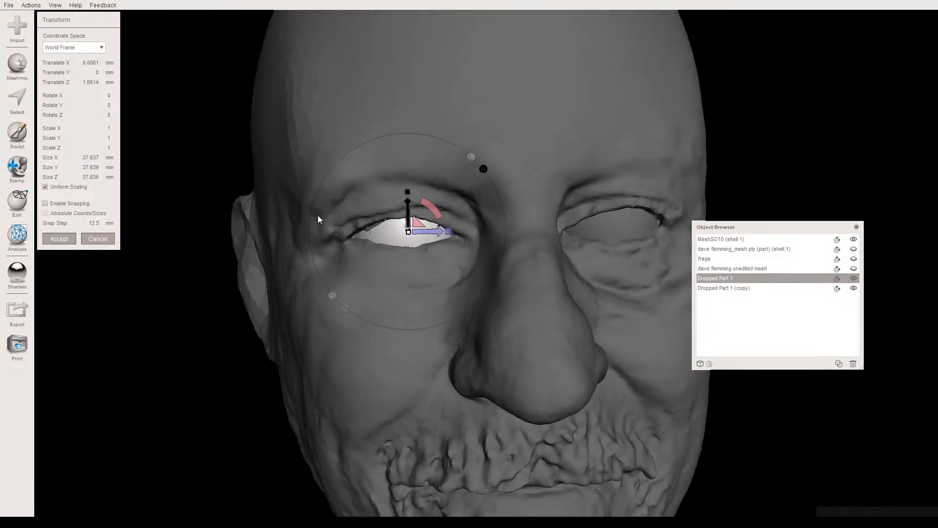
click(59, 239)
- Select the left eyeball sphere together with the right one and the head mesh
click(608, 234)
right_drag(607, 233, 568, 236)
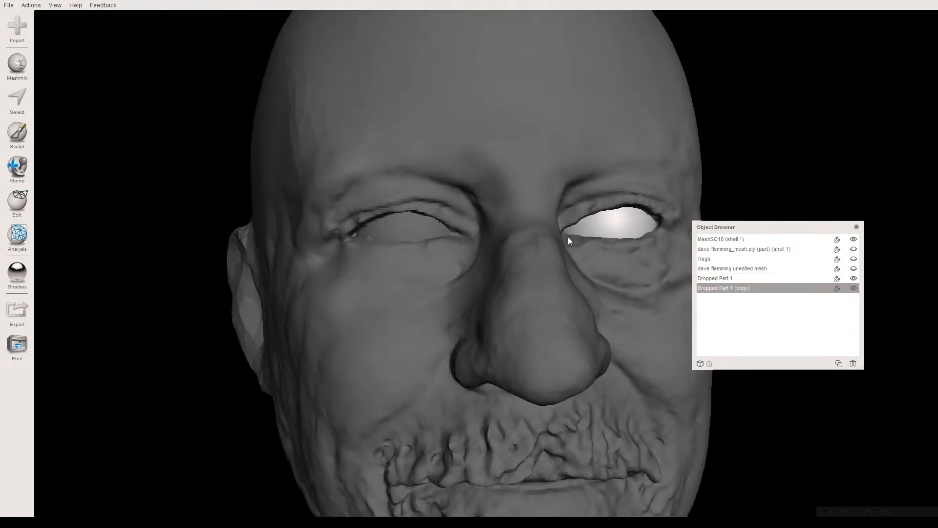
shift+click(429, 219)
shift+click(414, 183)
right_drag(406, 288, 393, 259)
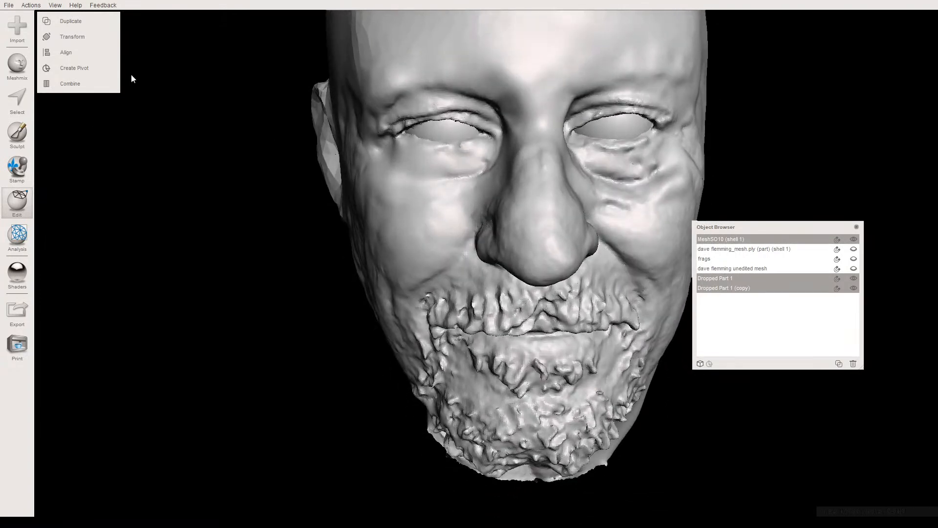
- Examine the placement of each eyeball sphere inside the head, toggling the head mesh's visibility
click(423, 127)
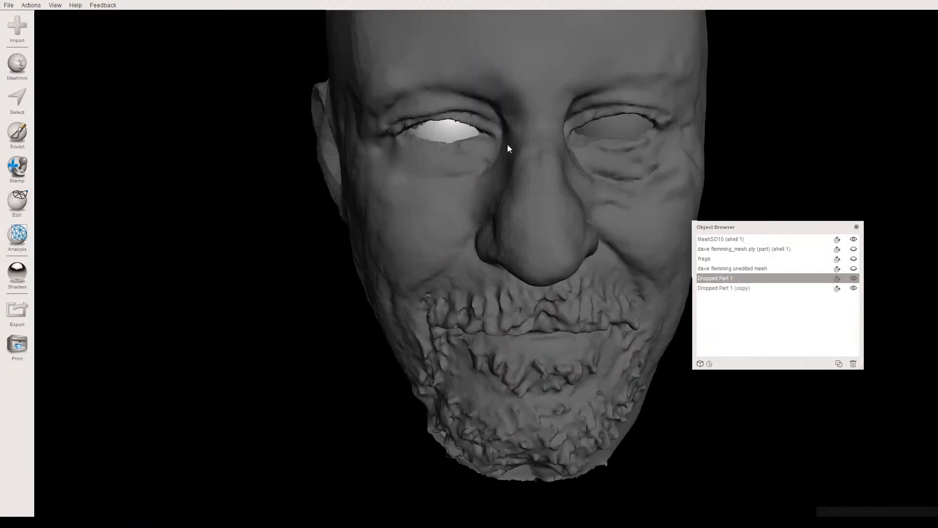
click(608, 128)
right_drag(601, 137, 582, 149)
click(536, 138)
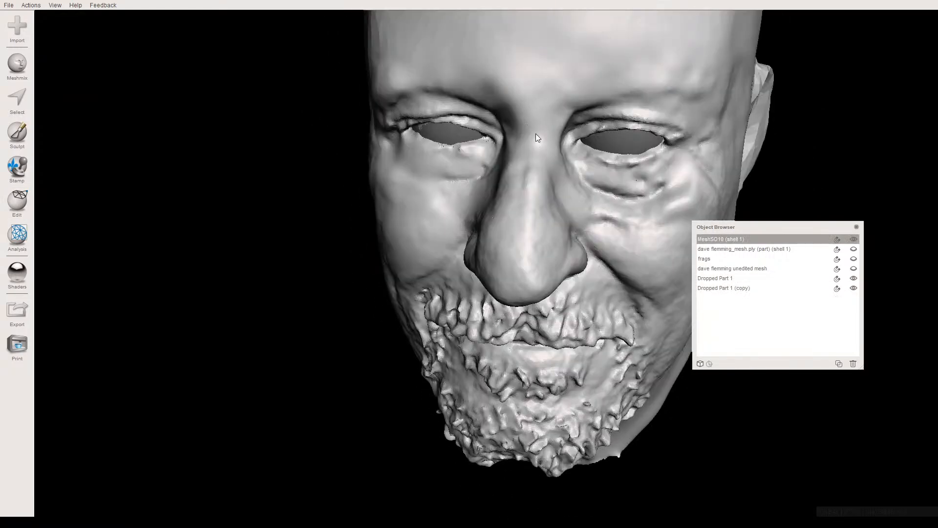
click(853, 239)
right_drag(679, 203, 726, 212)
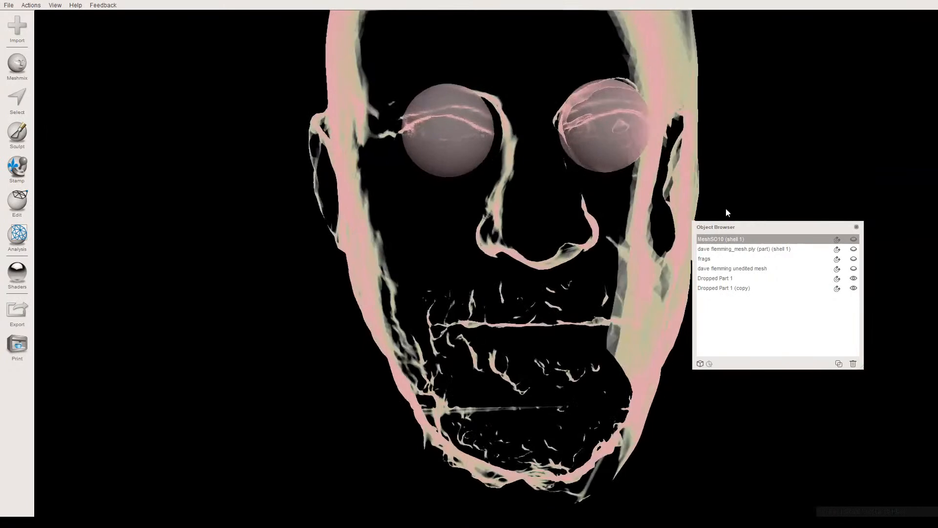
click(853, 239)
middle_drag(494, 221, 452, 305)
right_drag(452, 305, 459, 300)
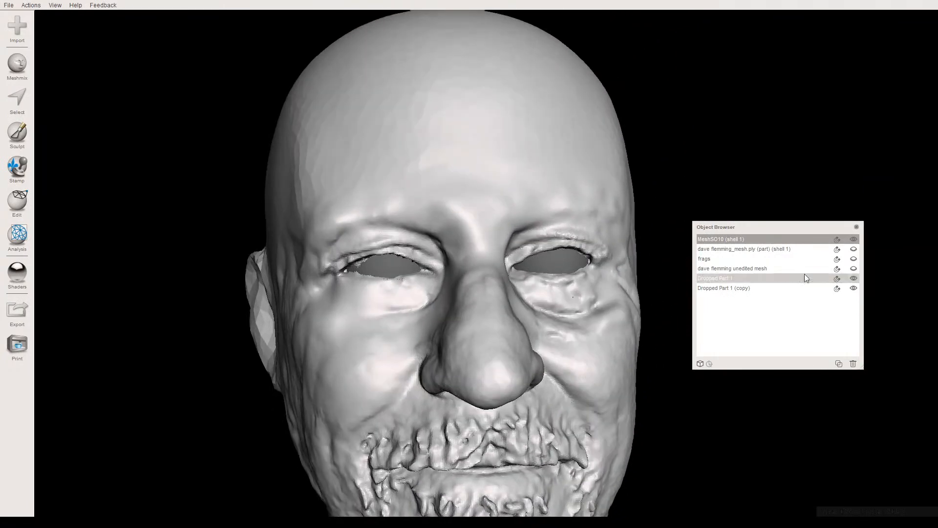
- Combine the two eyeball spheres into one object and compare the face with that object hidden and shown
click(384, 272)
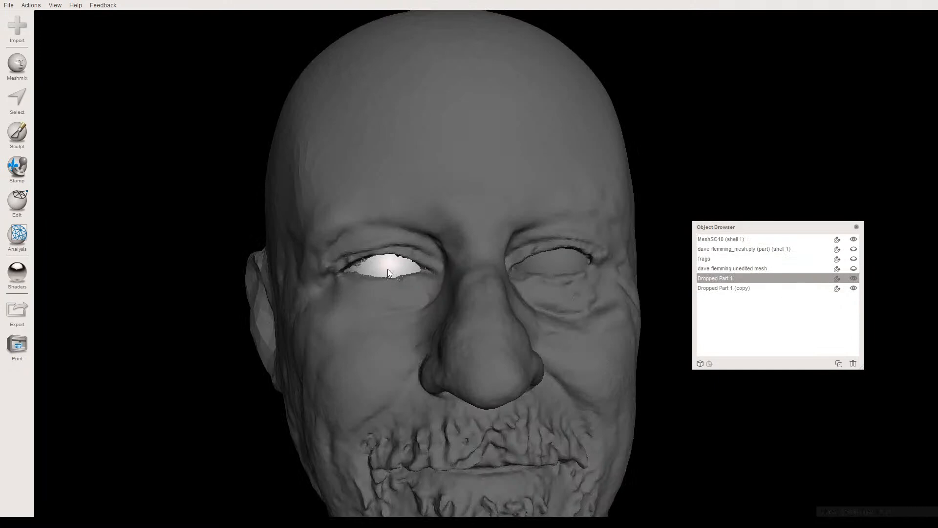
shift+click(555, 262)
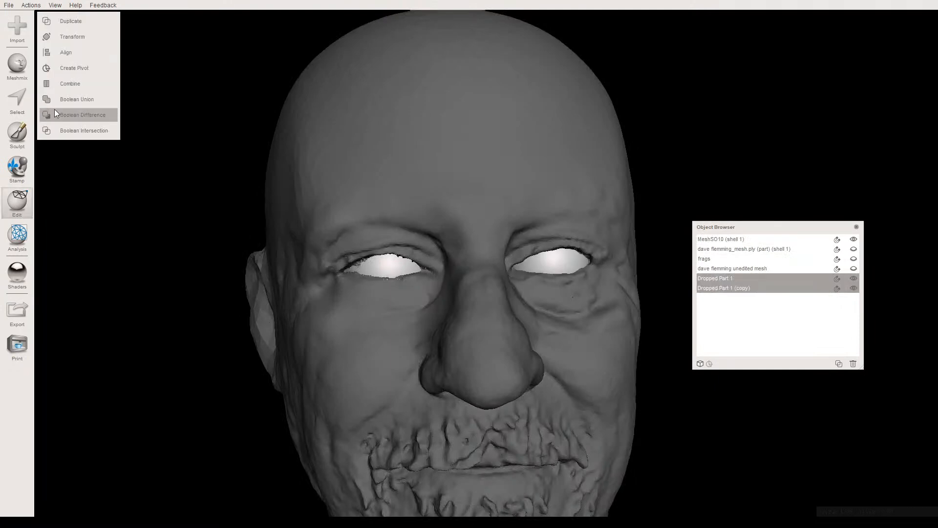
click(71, 86)
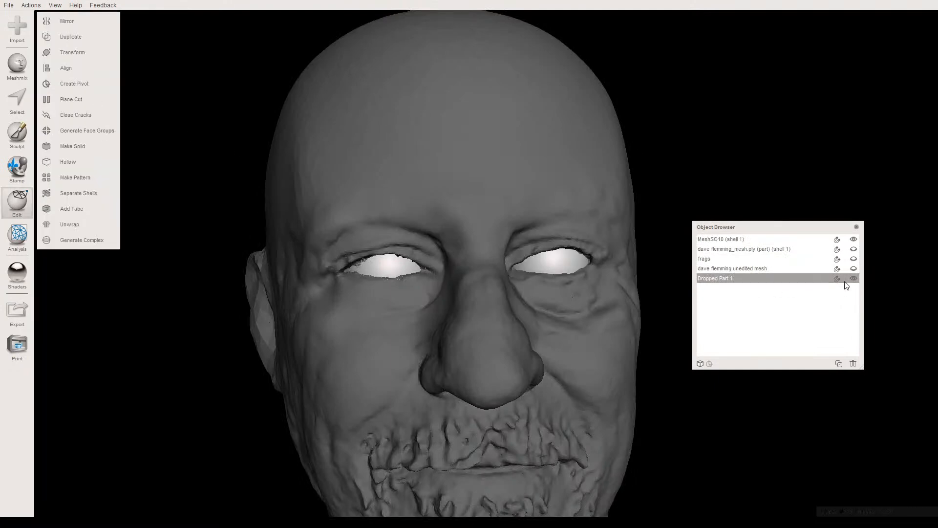
click(458, 199)
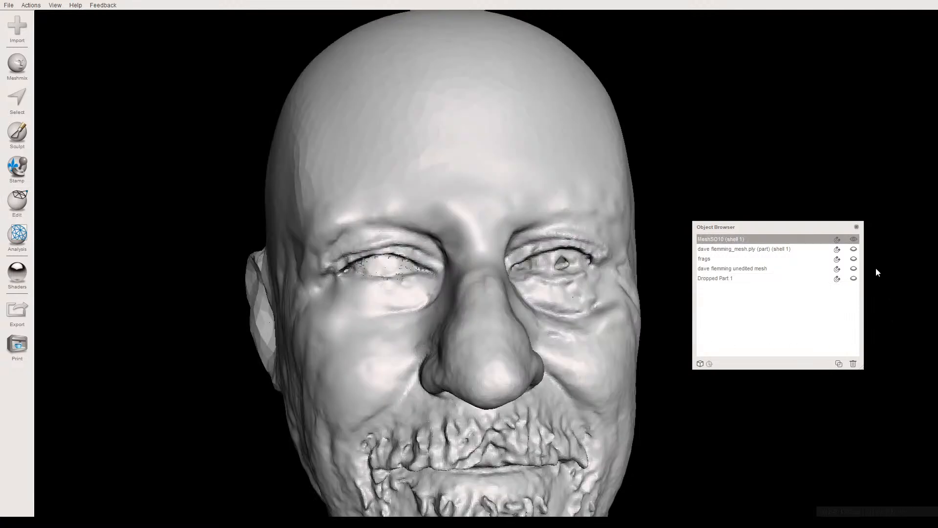
click(853, 278)
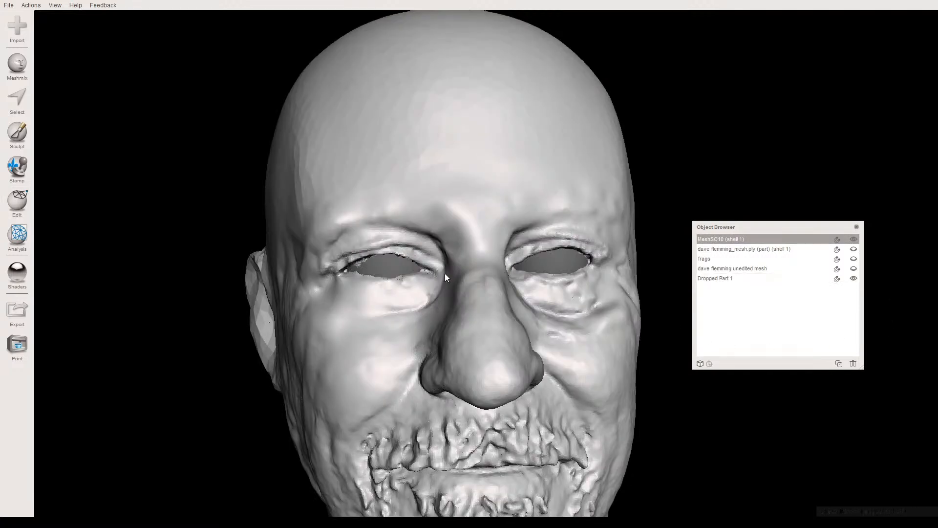
- Examine how the combined eyeballs fit against the eyelids, especially around the left eye
scroll(365, 331, up, 3)
middle_drag(364, 325, 387, 269)
click(390, 224)
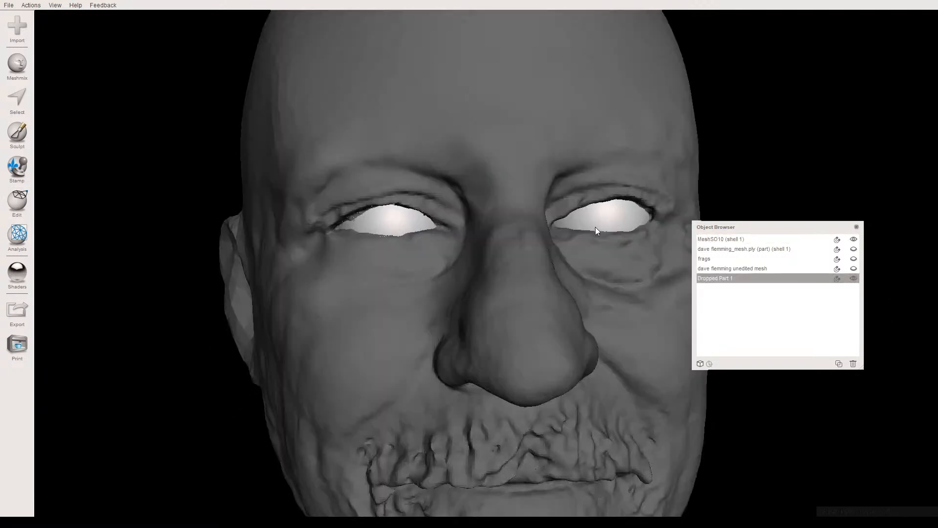
right_drag(549, 250, 471, 294)
scroll(478, 306, up, 5)
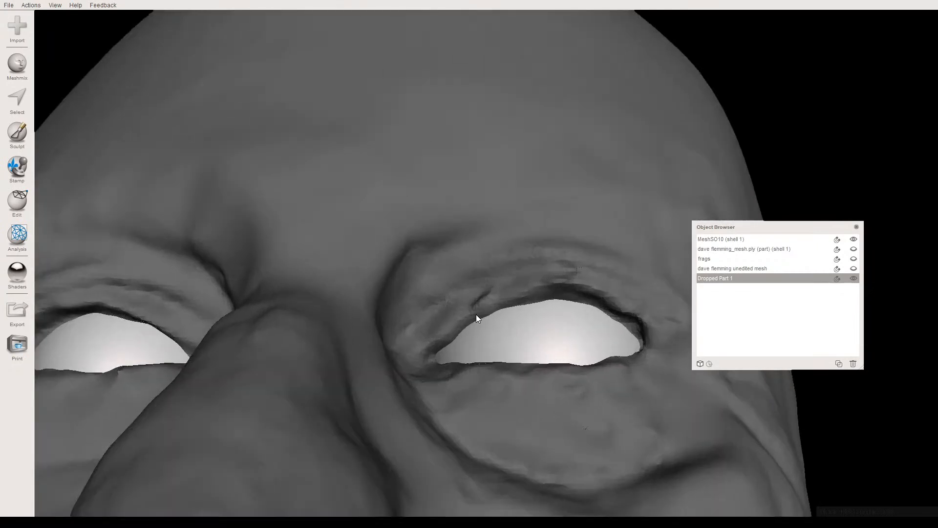
middle_drag(477, 314, 493, 291)
right_drag(496, 291, 437, 279)
- Sculpt the head mesh at the left upper eyelid's edge with a size 10 brush at strength 50
click(429, 250)
scroll(474, 320, up, 4)
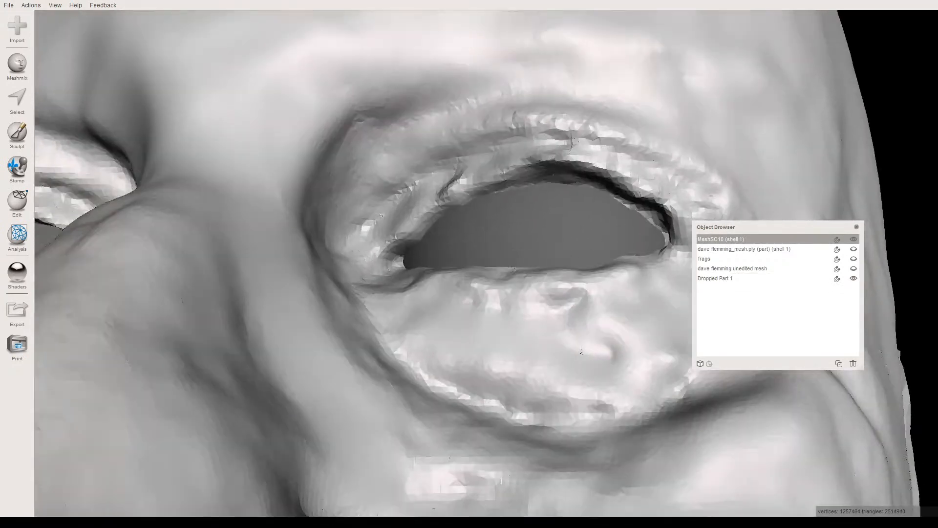
click(17, 142)
mouse_move(68, 42)
click(184, 79)
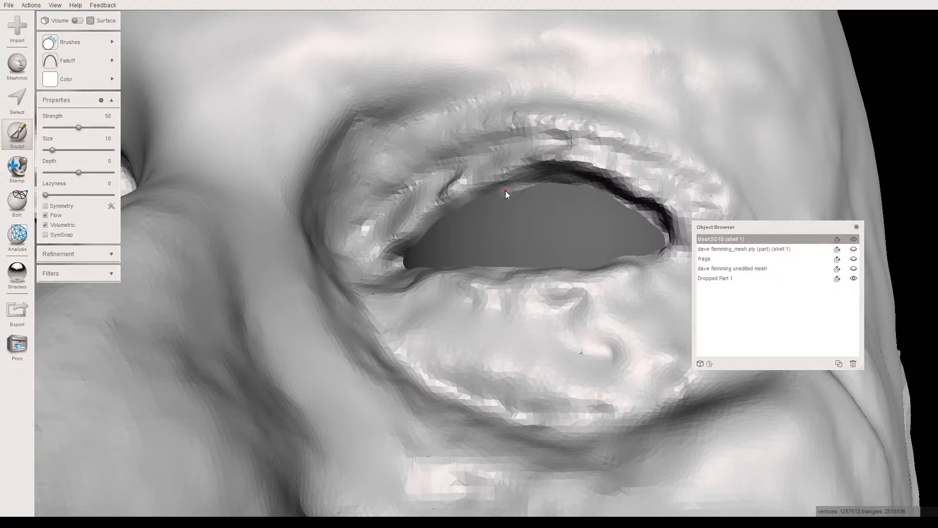
scroll(515, 208, up, 5)
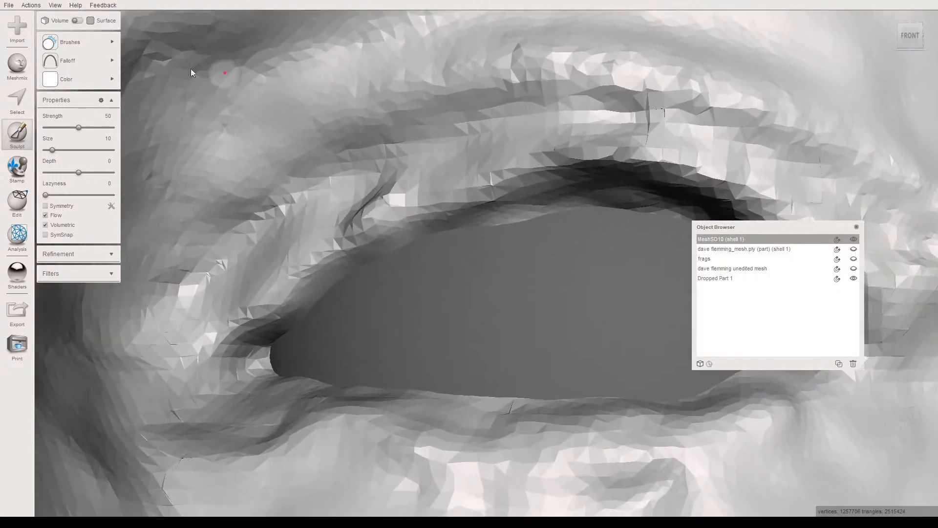
- Change to another sculpt brush at strength 66 and reshape the left upper eyelid's edge toward the inner corner
click(49, 42)
click(219, 80)
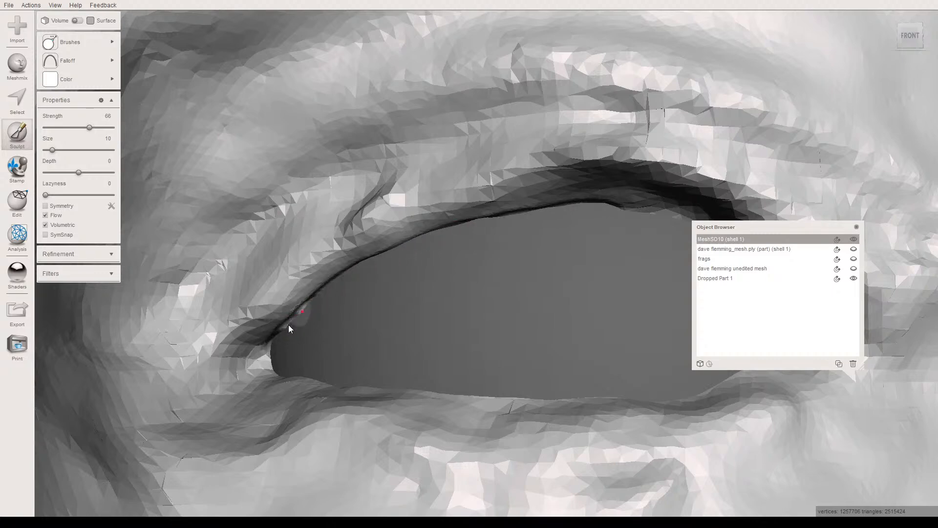
right_drag(338, 319, 195, 347)
right_drag(327, 362, 294, 357)
- Sculpt the left upper eyelid's edge from its middle to the outer corner, and hide the combined eyeball object
scroll(326, 297, up, 3)
middle_drag(326, 297, 403, 283)
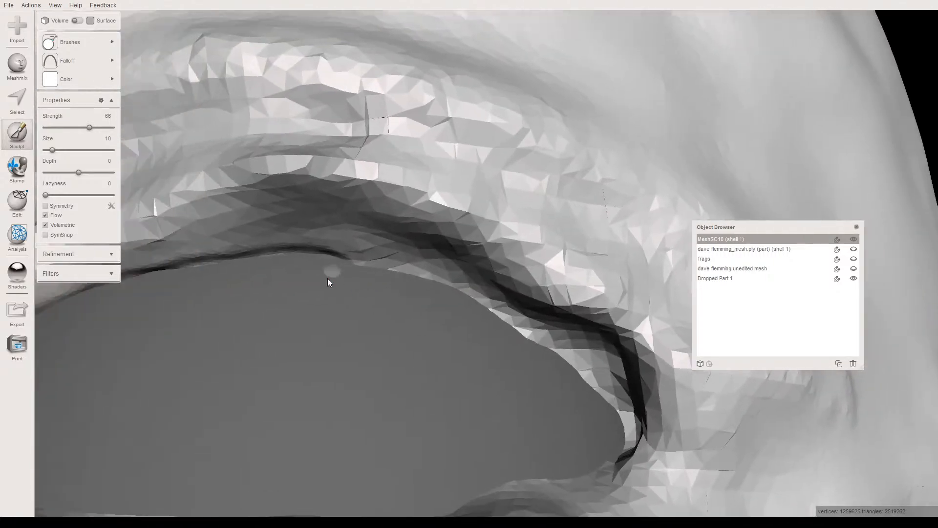
mouse_move(337, 267)
mouse_down()
mouse_move(395, 272)
mouse_move(486, 318)
mouse_up()
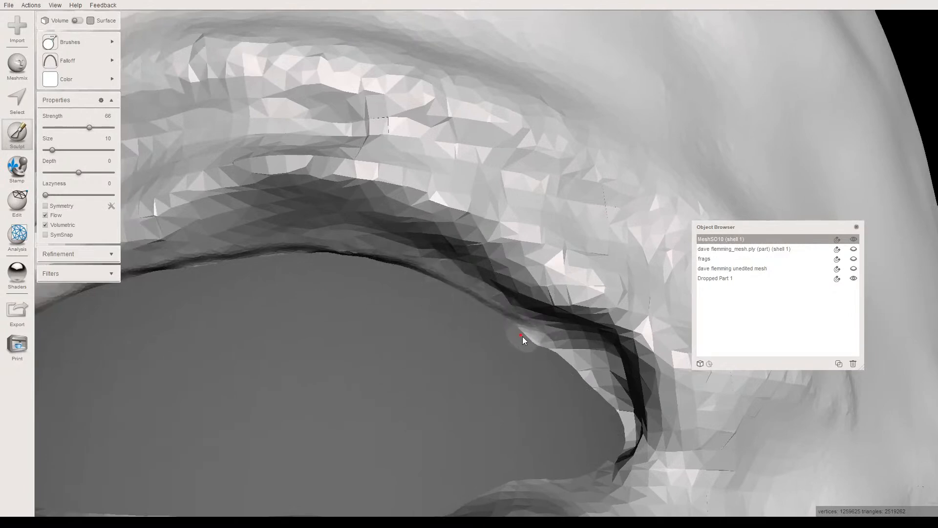
drag(550, 350, 574, 372)
right_drag(508, 351, 334, 291)
right_drag(432, 326, 348, 262)
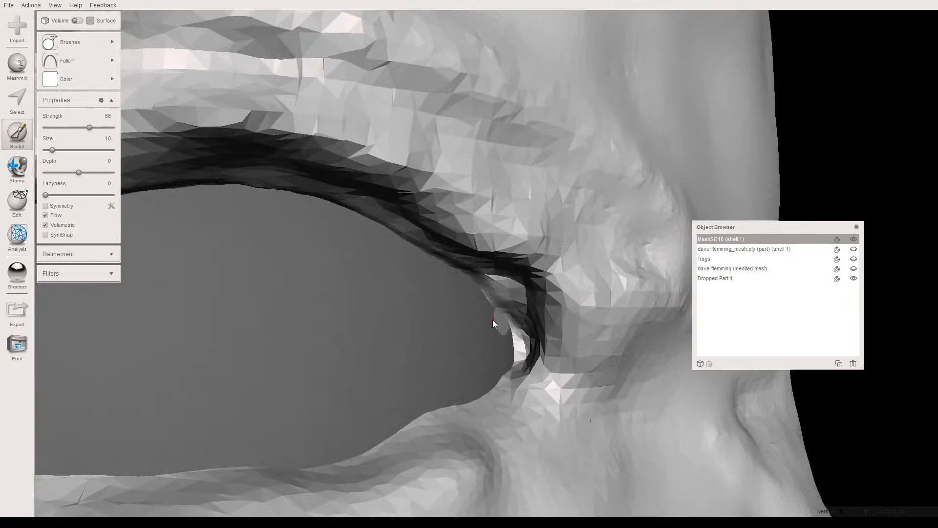
right_drag(463, 310, 442, 284)
click(853, 277)
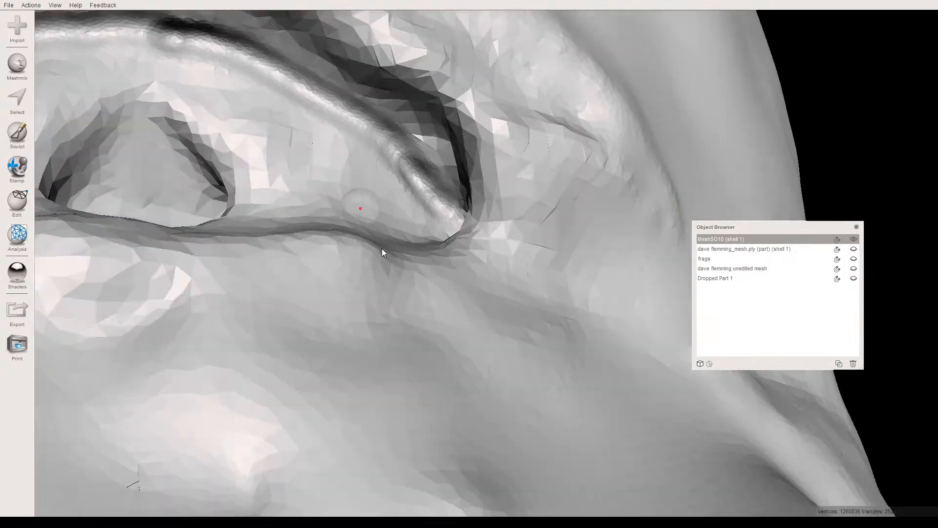
- Show the combined eyeball object again and reshape the left upper eyelid's edge near the outer corner against it
right_drag(382, 248, 764, 299)
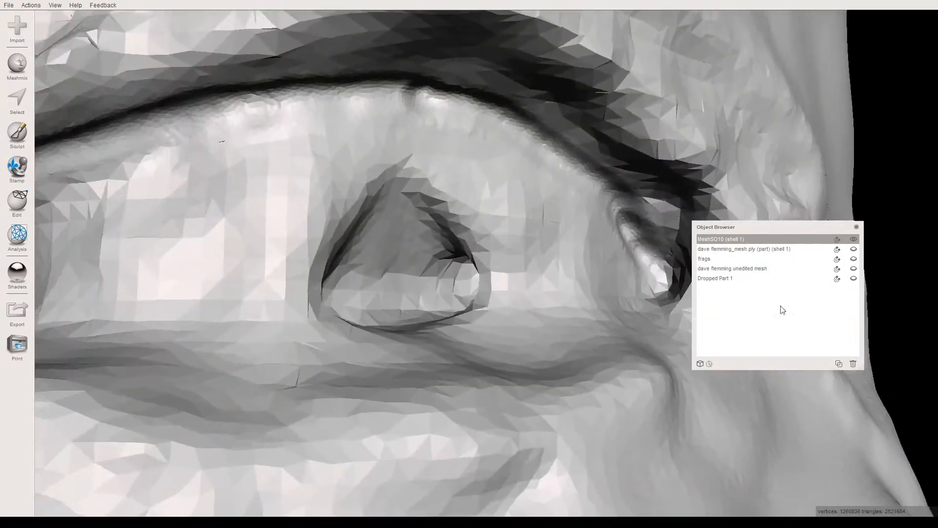
click(853, 278)
right_drag(473, 272, 272, 237)
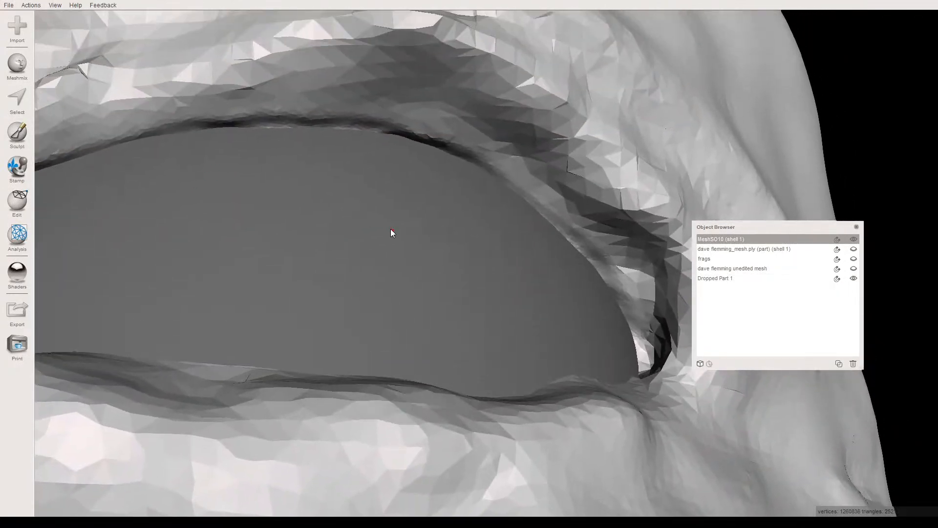
right_drag(567, 290, 533, 317)
right_drag(508, 273, 552, 239)
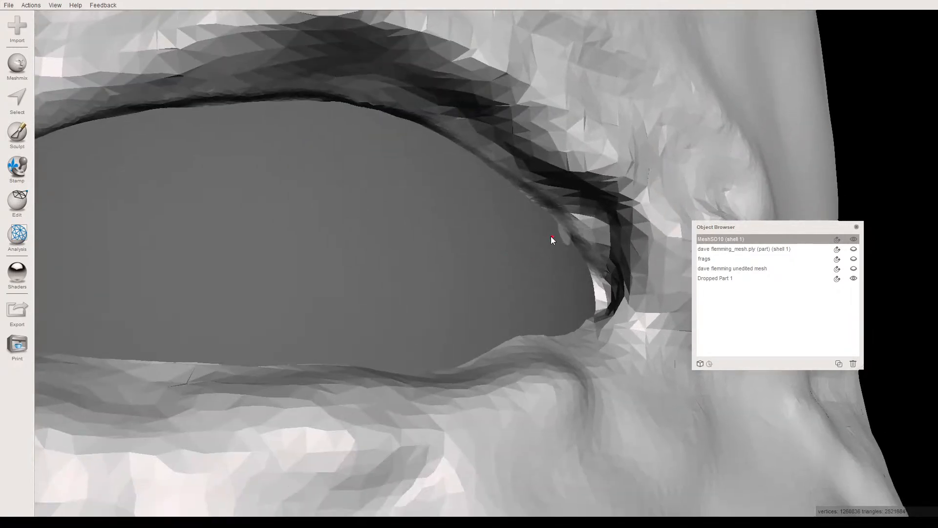
drag(566, 237, 553, 226)
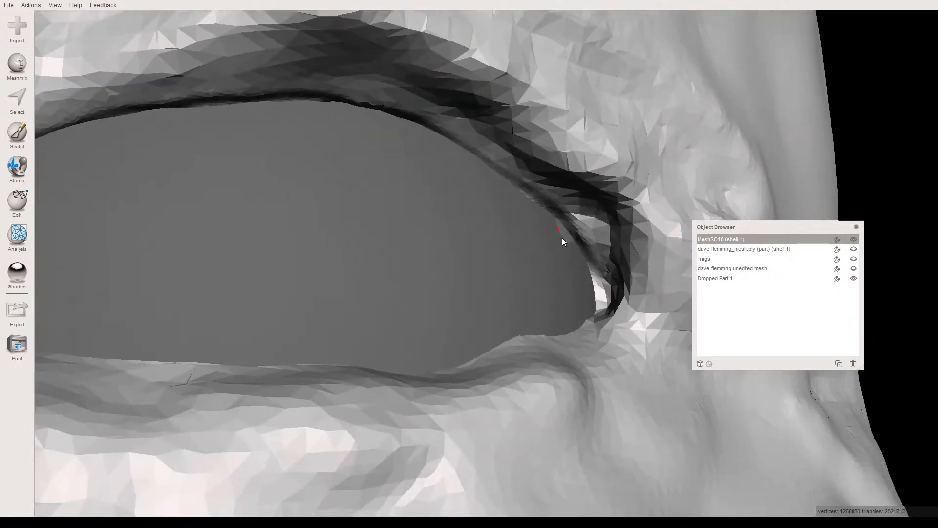
drag(523, 197, 568, 259)
right_drag(564, 247, 484, 240)
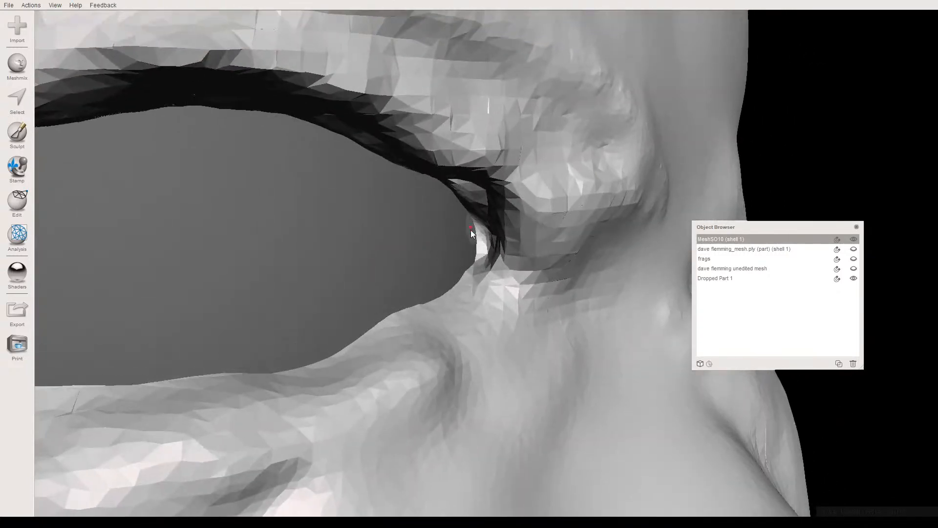
right_drag(368, 294, 379, 259)
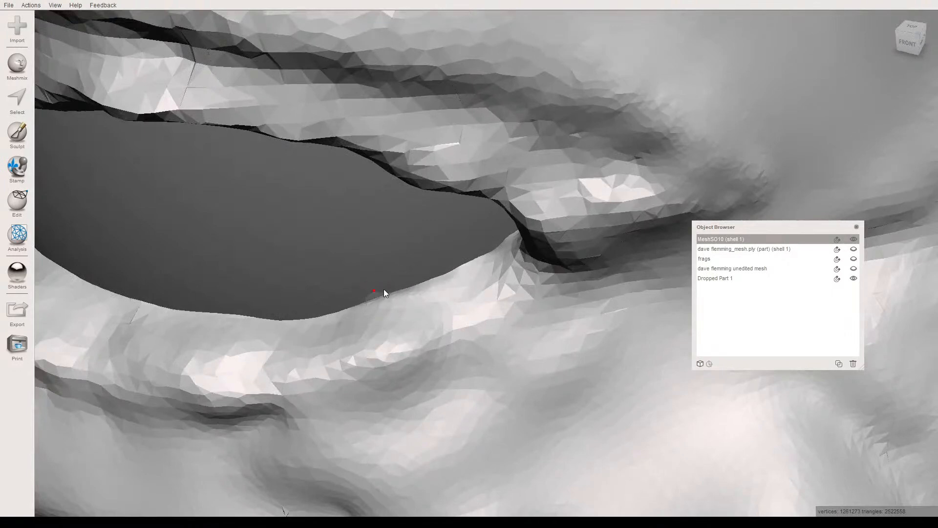
- Set the sculpt brush to size 13 and strength 26, and sculpt the left lower eyelid's edge from the inner corner to the outer side
click(34, 134)
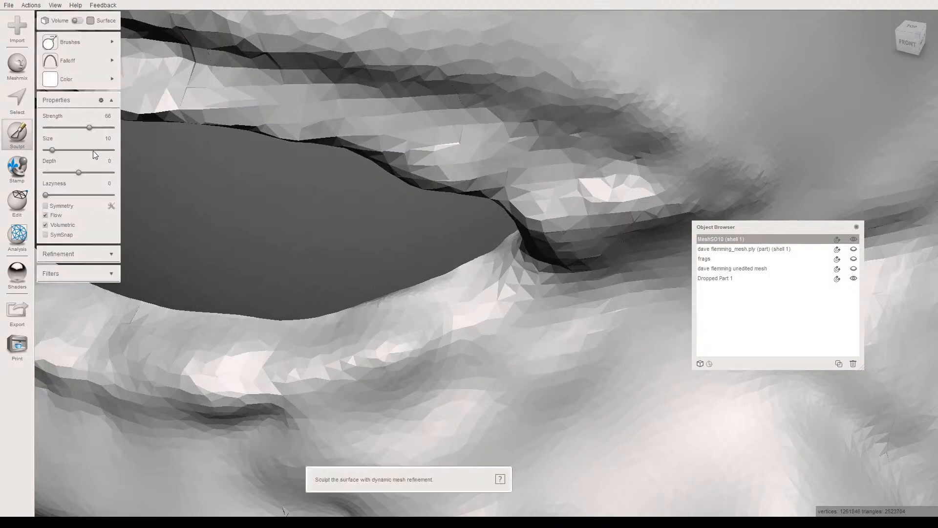
drag(57, 150, 54, 150)
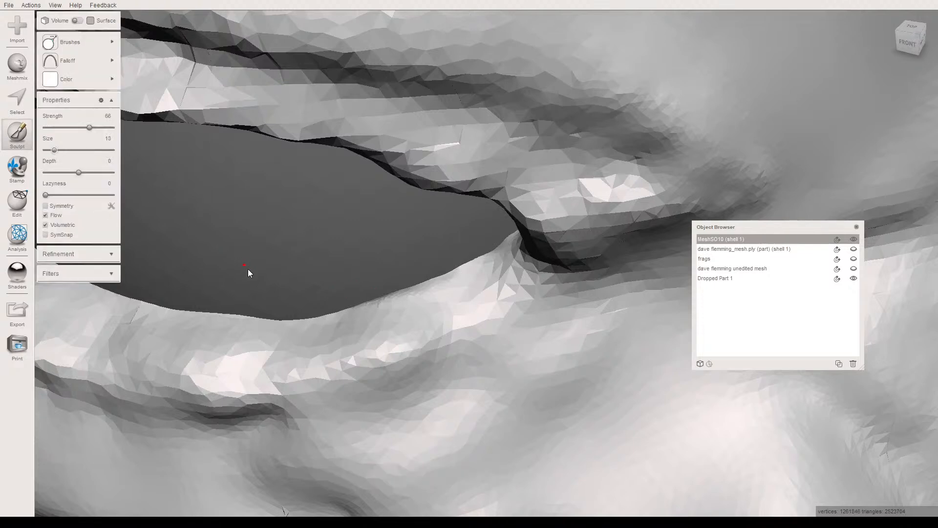
mouse_move(344, 289)
mouse_down()
mouse_move(452, 263)
mouse_move(359, 291)
mouse_up()
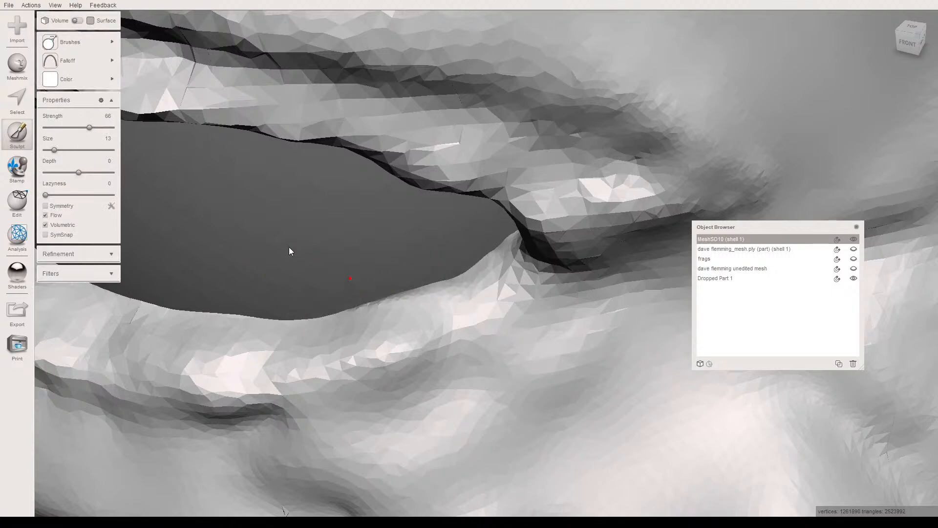
key(ctrl+z)
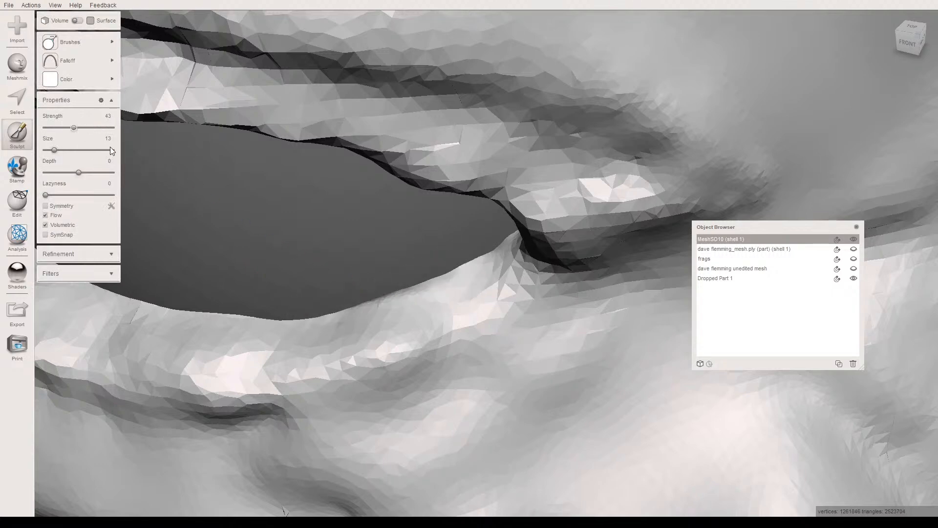
right_drag(282, 213, 377, 240)
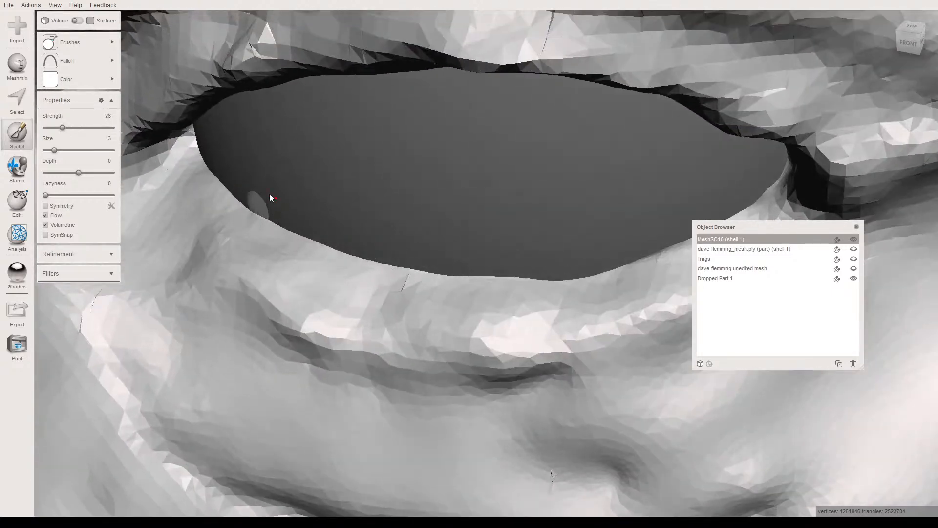
drag(204, 147, 234, 180)
mouse_move(288, 226)
mouse_down()
mouse_move(369, 259)
mouse_move(515, 274)
mouse_move(488, 269)
mouse_up()
mouse_move(488, 268)
right_down()
mouse_move(485, 209)
mouse_move(471, 230)
right_up()
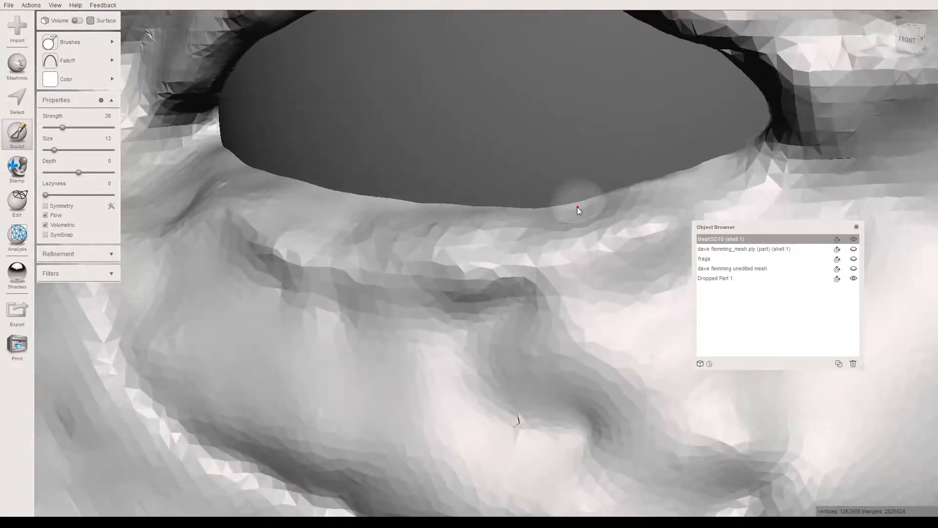
mouse_move(572, 206)
mouse_down()
mouse_move(532, 209)
mouse_move(706, 176)
mouse_move(629, 203)
mouse_up()
- Reduce the brush to size 9 and sculpt the eyelid edge around the left eye's inner corner
mouse_move(562, 221)
right_down()
mouse_move(465, 206)
mouse_move(509, 241)
mouse_move(487, 251)
mouse_move(496, 280)
mouse_move(493, 224)
mouse_move(490, 287)
mouse_move(518, 255)
right_up()
mouse_move(611, 155)
mouse_down()
mouse_move(602, 151)
mouse_move(615, 200)
mouse_move(584, 139)
mouse_move(509, 89)
mouse_up()
mouse_move(384, 124)
right_down()
mouse_move(369, 250)
mouse_move(443, 251)
mouse_move(391, 300)
mouse_move(414, 308)
mouse_move(336, 303)
right_up()
scroll(336, 302, up, 1)
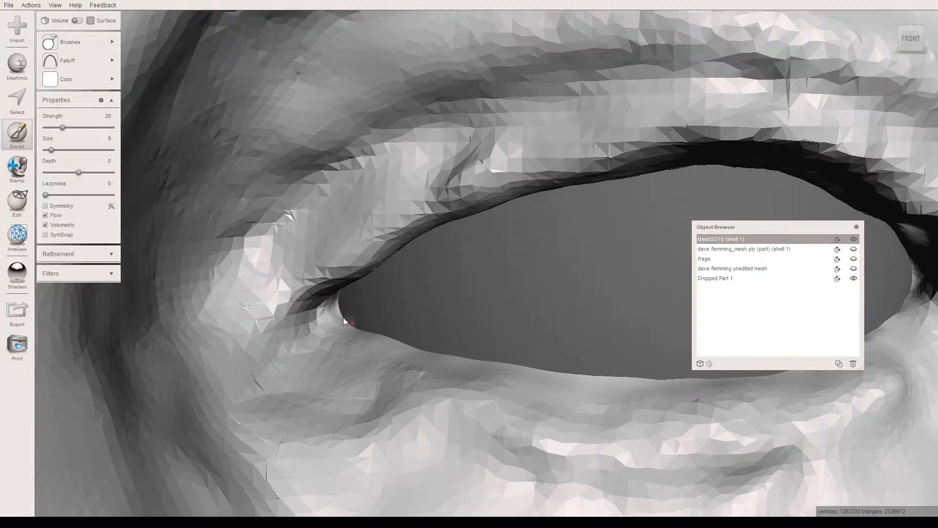
right_drag(342, 310, 352, 271)
scroll(356, 294, up, 2)
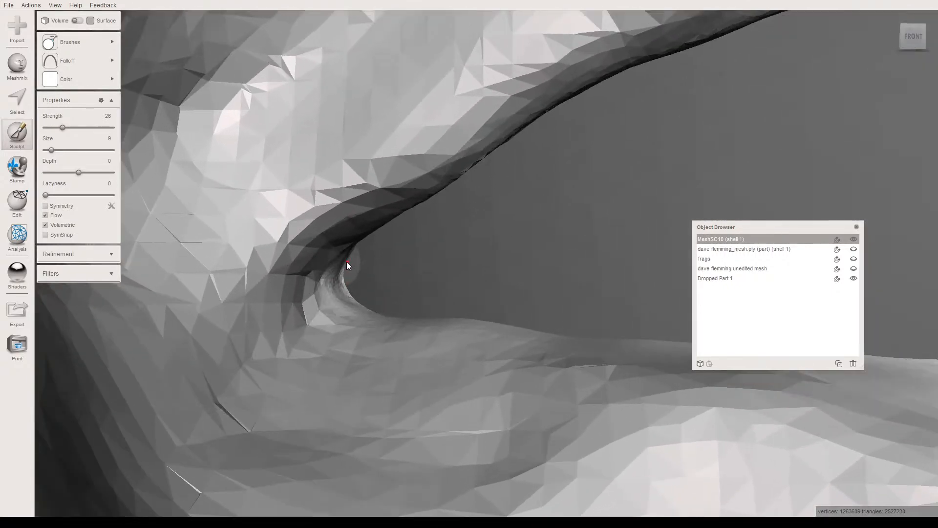
drag(393, 310, 385, 303)
mouse_move(385, 303)
right_down()
mouse_move(396, 345)
mouse_move(368, 288)
right_up()
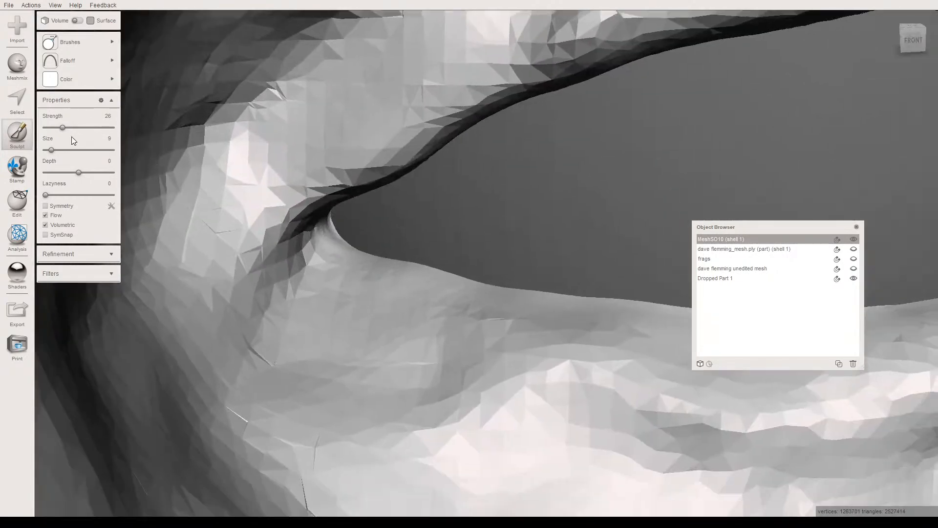
- Set the brush size to 15 and touch up the left lower eyelid beside the inner corner
click(55, 150)
mouse_move(423, 259)
mouse_down()
mouse_move(396, 250)
mouse_move(429, 272)
mouse_up()
scroll(429, 273, down, 10)
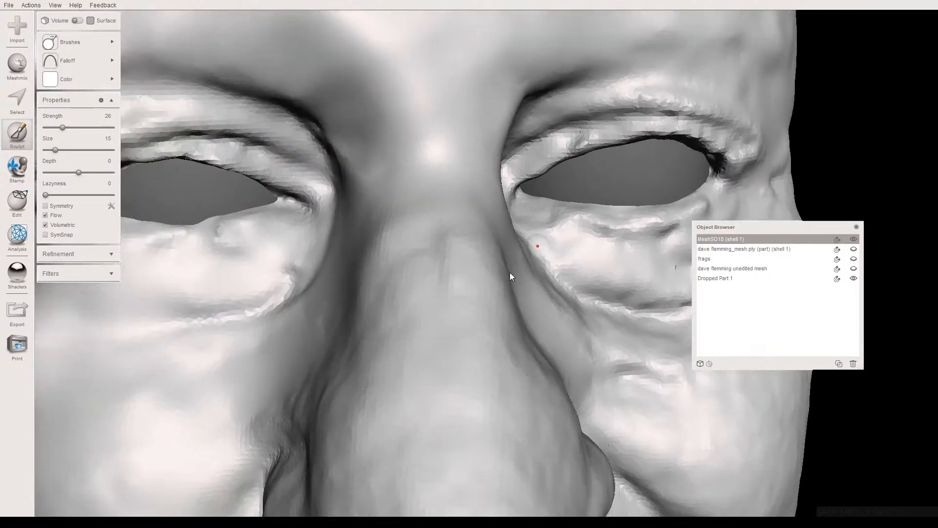
right_drag(509, 271, 485, 295)
- Sculpt the right upper eyelid's edge from the outer corner to the middle with the size 15 brush
scroll(485, 296, up, 10)
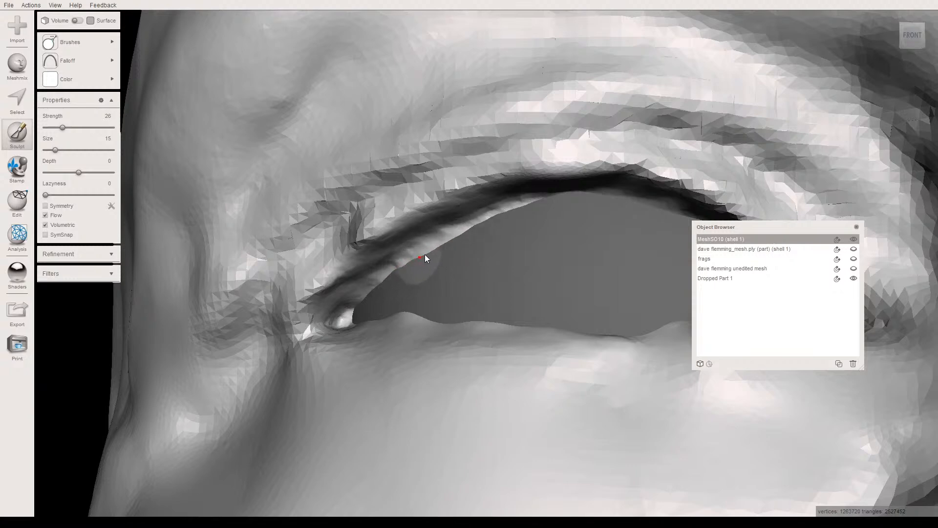
drag(470, 233, 512, 222)
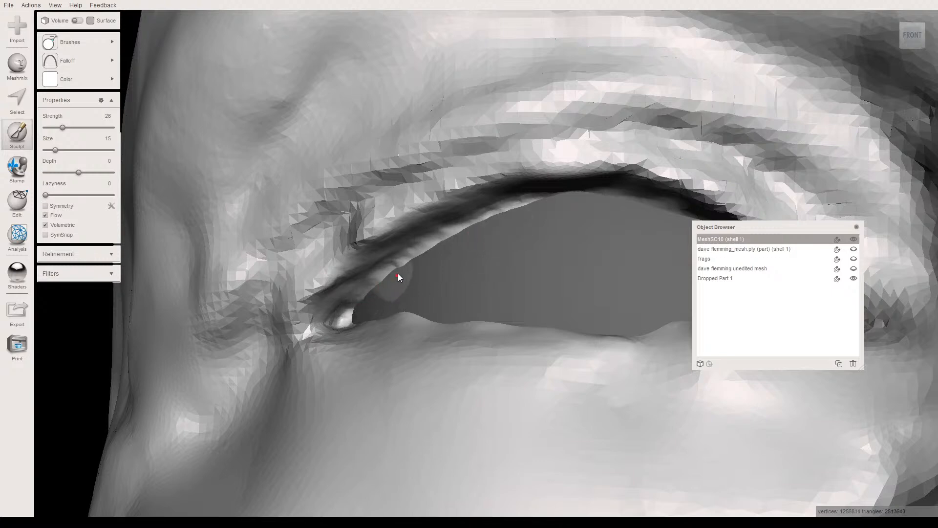
mouse_move(417, 261)
mouse_down()
mouse_move(384, 290)
mouse_move(439, 254)
mouse_up()
- Sculpt the right lower eyelid's edge against the eyeball from the outer corner to the inner corner
right_drag(483, 303, 482, 322)
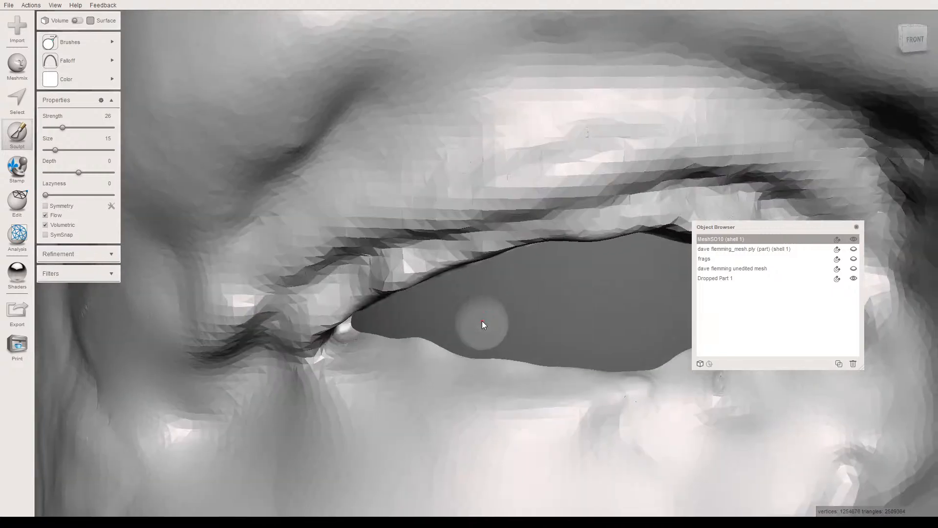
middle_drag(482, 321, 439, 219)
right_drag(456, 256, 427, 285)
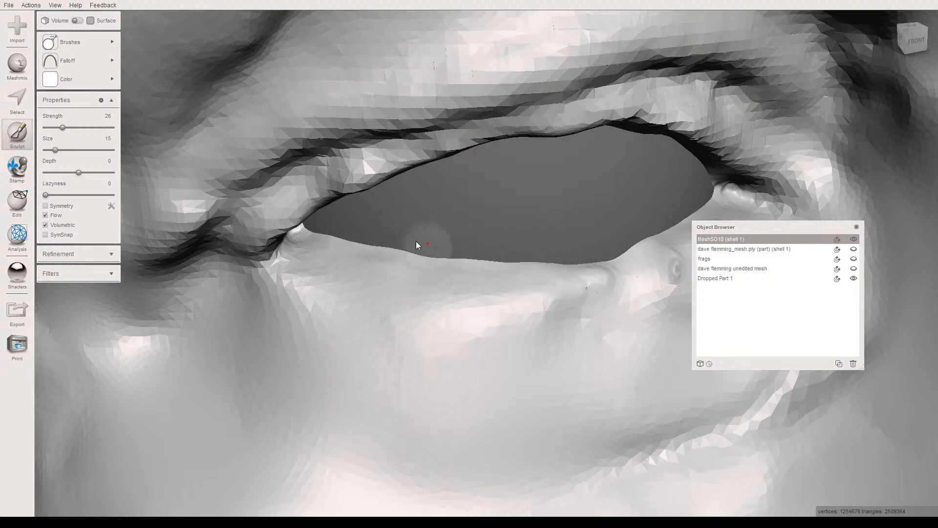
right_drag(517, 247, 420, 254)
right_drag(472, 241, 414, 289)
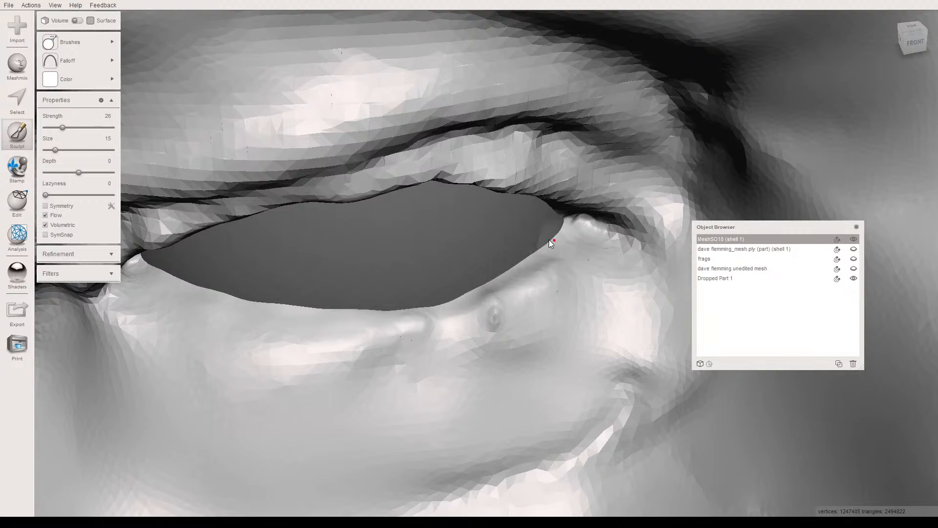
right_drag(479, 250, 463, 239)
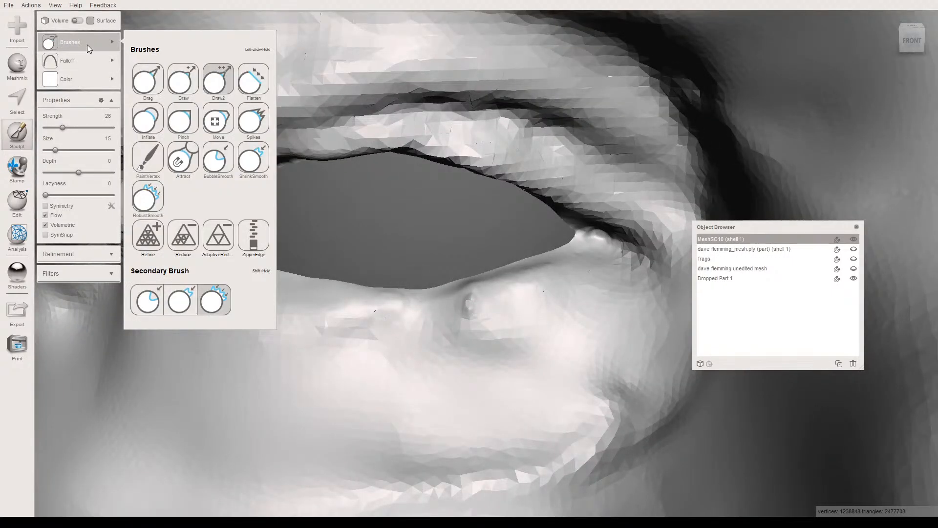
- Smooth the lumps along the right lower eyelid with the RobustSmooth brush at strength 50 and size 15
mouse_move(102, 44)
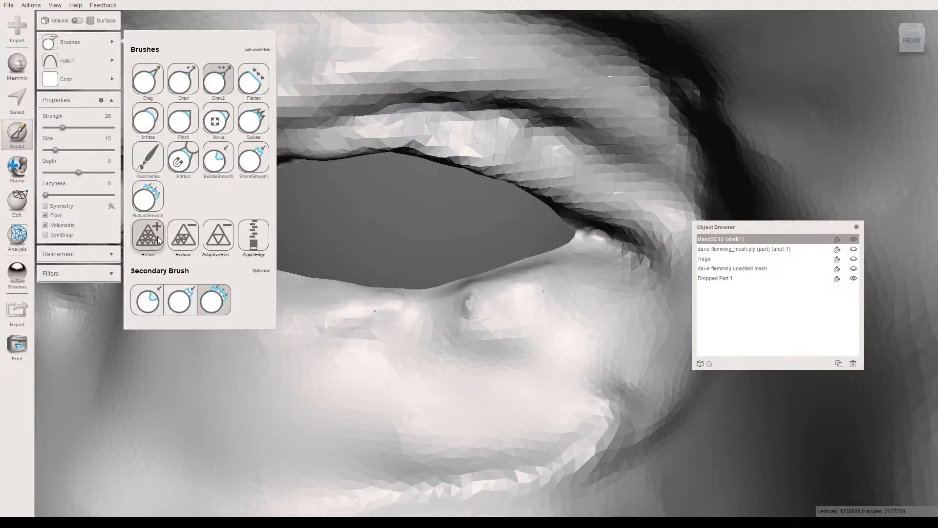
click(149, 201)
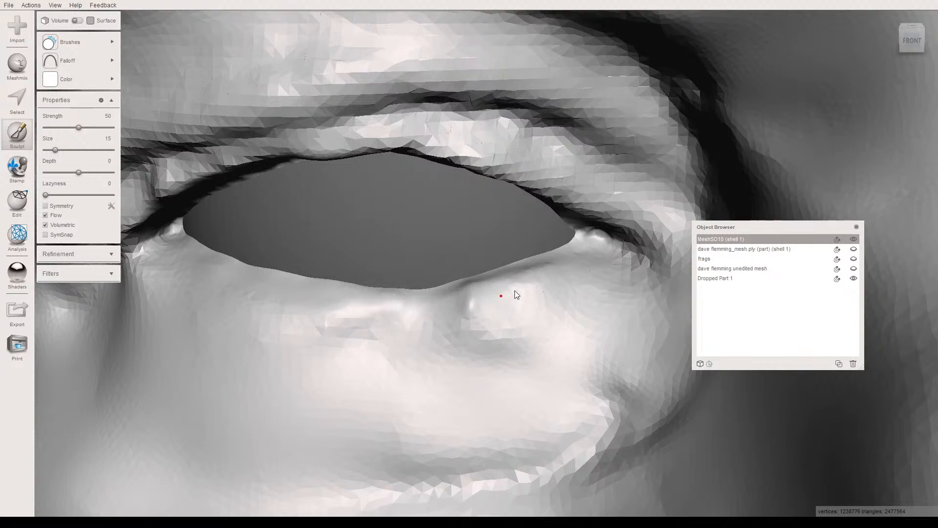
right_drag(532, 272, 334, 154)
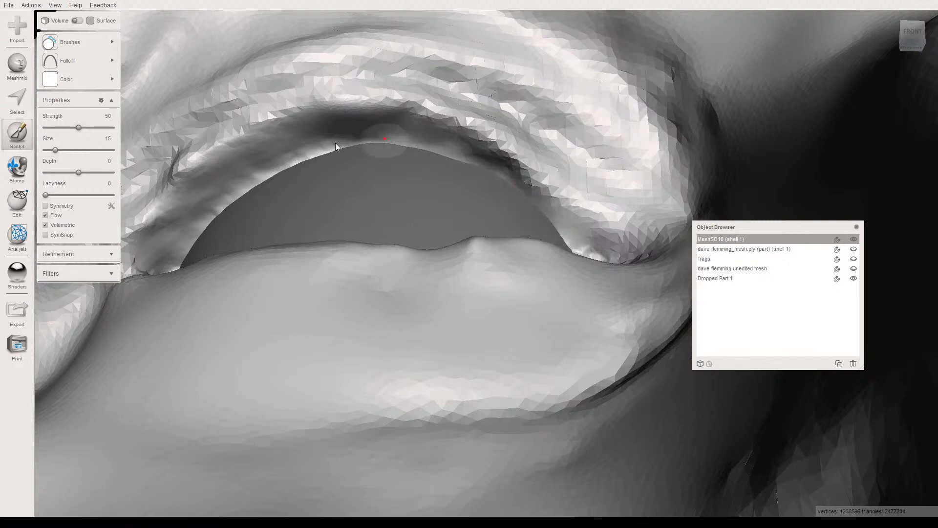
right_drag(340, 249, 350, 307)
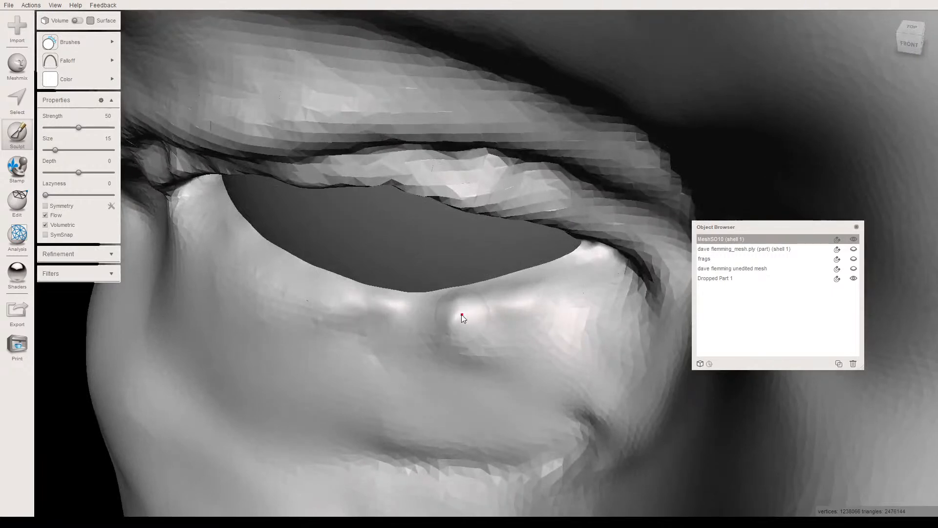
- Enlarge the smoothing brush to size 20 and smooth the bump below the middle of the right lower eyelid
click(453, 328)
drag(62, 148, 60, 148)
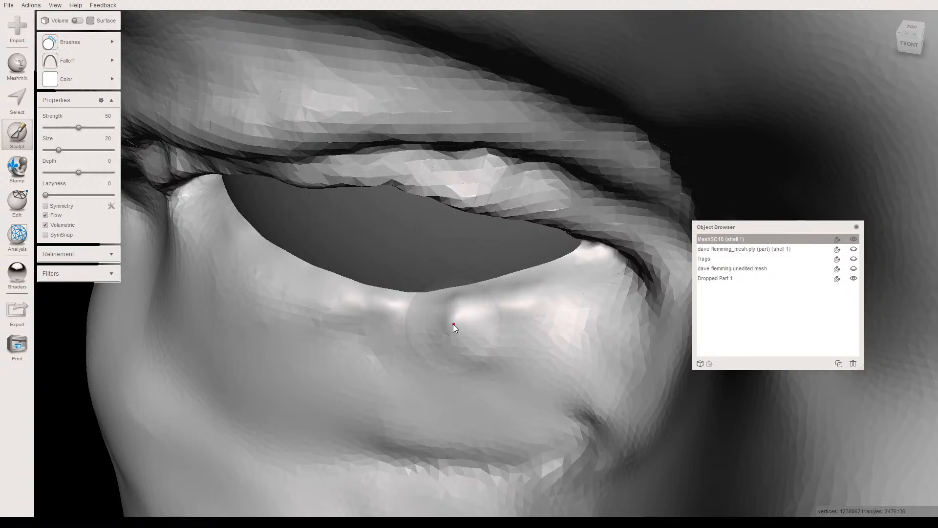
mouse_move(467, 332)
mouse_down()
mouse_move(546, 312)
mouse_move(448, 325)
mouse_move(378, 316)
mouse_move(447, 321)
mouse_move(469, 336)
mouse_move(443, 345)
mouse_move(423, 327)
mouse_up()
mouse_move(422, 327)
right_down()
mouse_move(415, 308)
mouse_move(432, 259)
mouse_move(459, 280)
mouse_move(432, 317)
right_up()
- Build up the dip in the middle of the right lower eyelid with the Draw2 brush at strength 26, reducing its size to 12
click(59, 43)
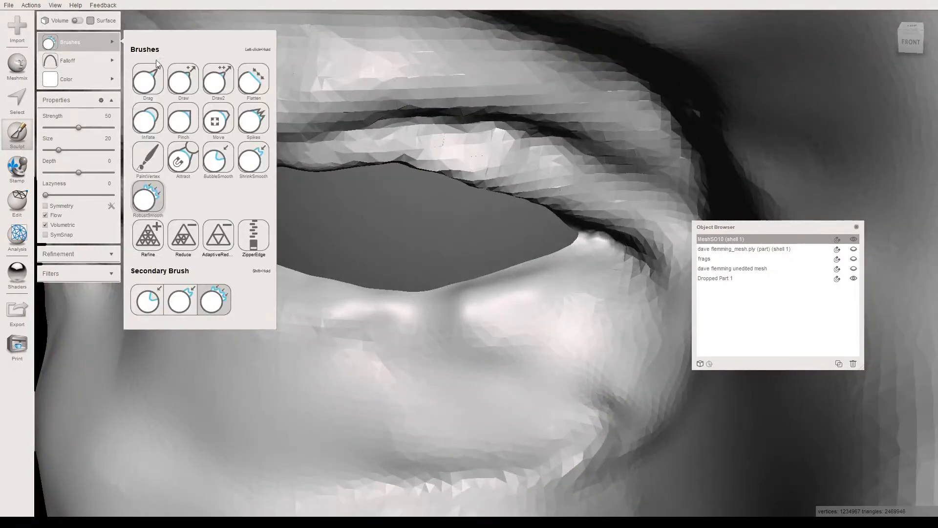
click(219, 81)
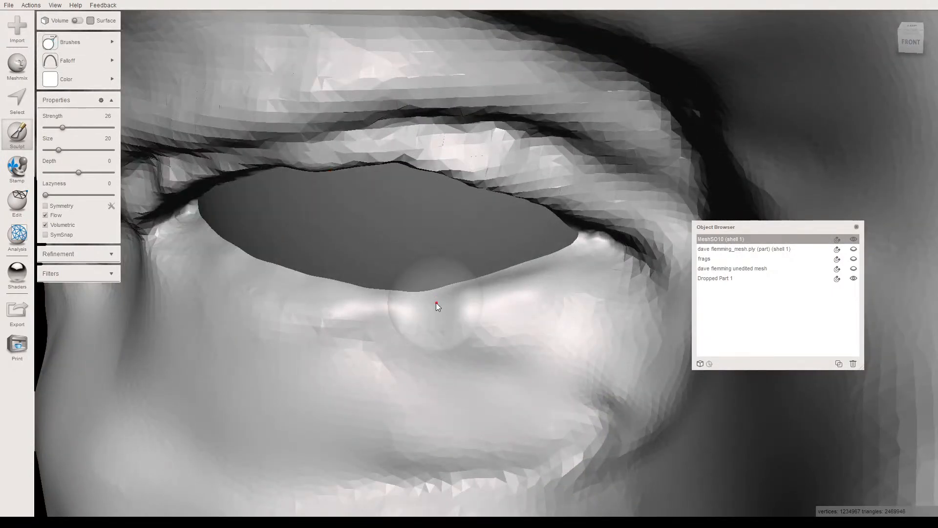
mouse_move(434, 304)
mouse_down()
mouse_move(425, 307)
mouse_move(450, 298)
mouse_move(437, 300)
mouse_move(462, 319)
mouse_move(403, 326)
mouse_move(455, 320)
mouse_up()
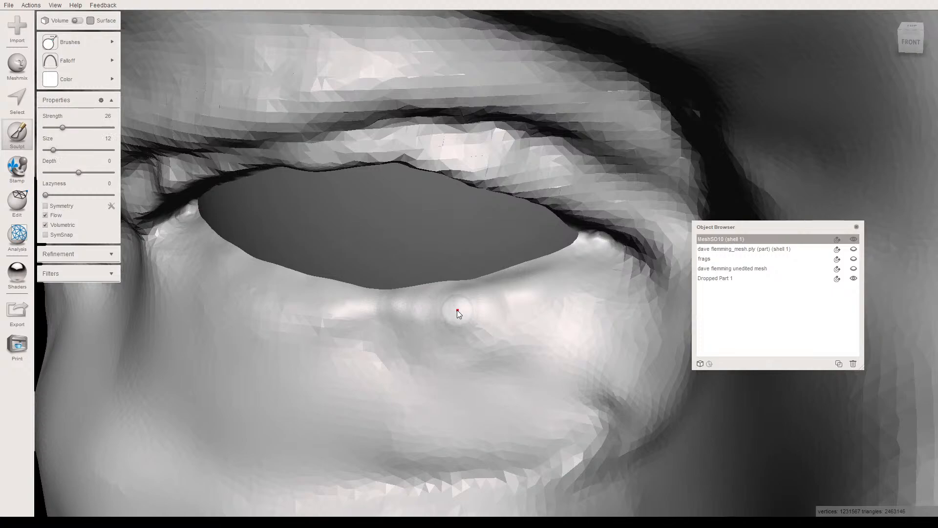
mouse_move(488, 306)
right_down()
mouse_move(463, 308)
mouse_move(463, 256)
mouse_move(465, 318)
mouse_move(462, 294)
right_up()
- Smooth the rebuilt middle of the right lower eyelid with the RobustSmooth brush at strength 50 and size 12
mouse_move(67, 44)
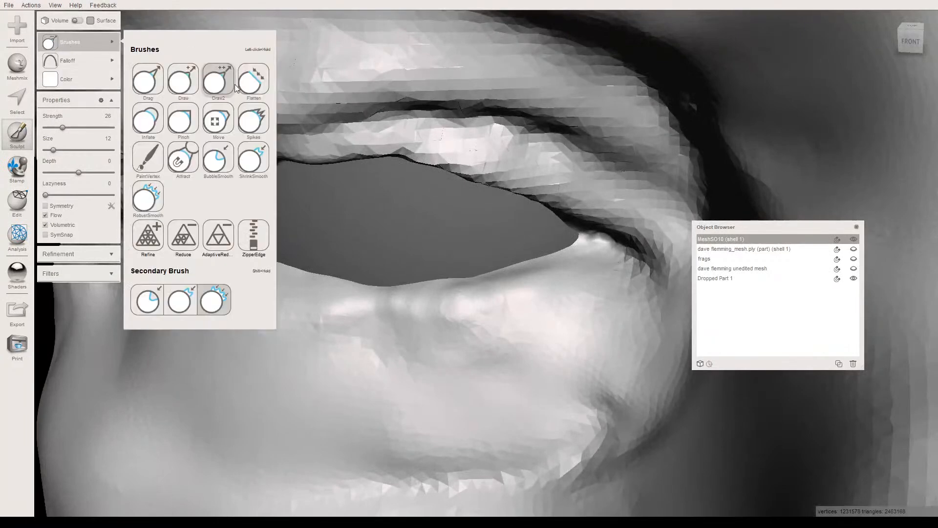
click(148, 200)
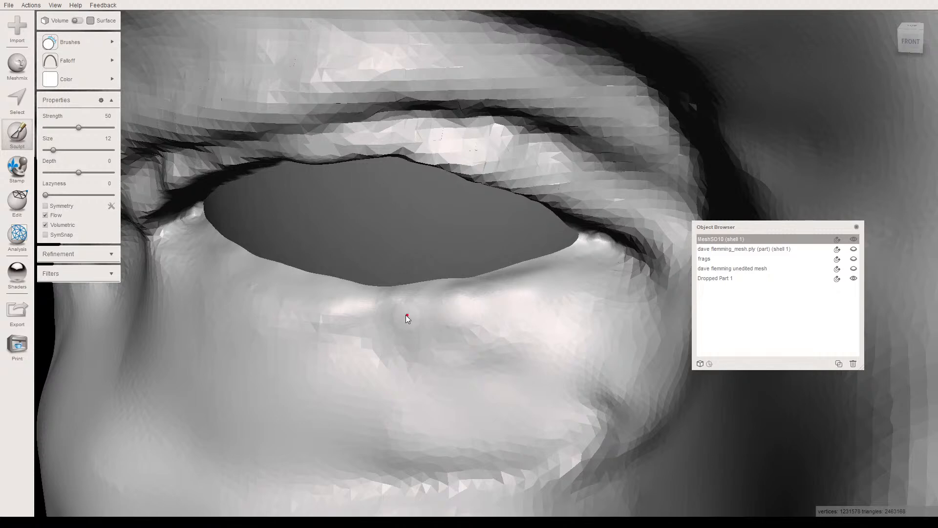
right_drag(462, 342, 497, 317)
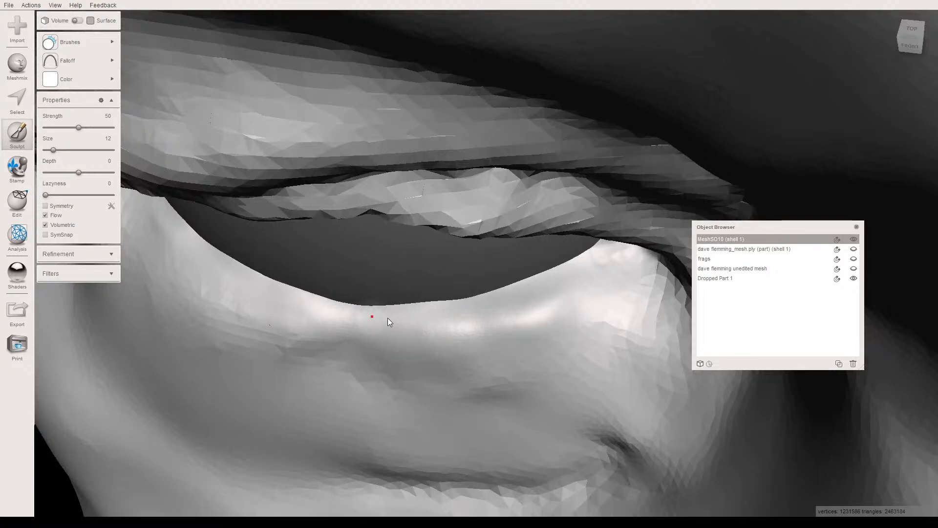
right_drag(395, 332, 418, 248)
scroll(412, 268, down, 10)
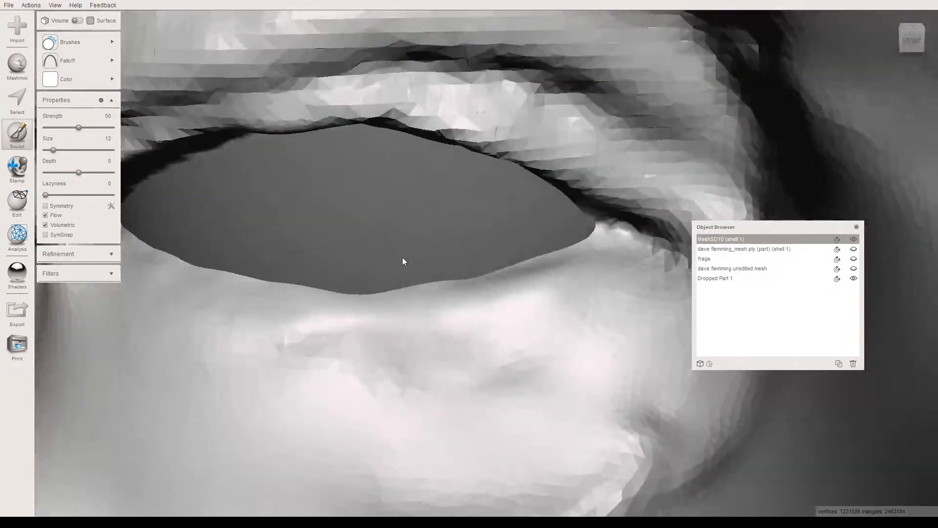
scroll(295, 259, down, 10)
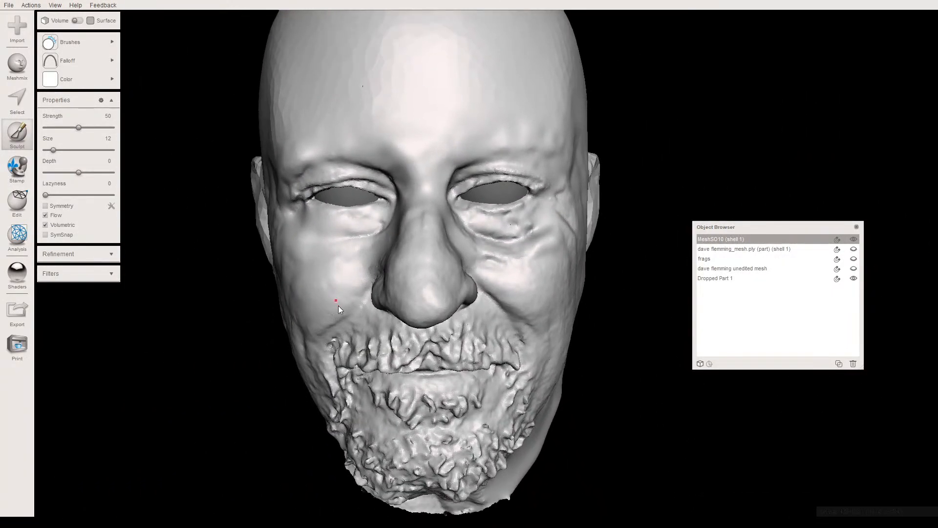
- Exit sculpting and separate the combined eyeball object into individual shells
mouse_move(338, 306)
right_down()
mouse_move(338, 269)
mouse_move(341, 282)
mouse_move(284, 280)
mouse_move(247, 322)
mouse_move(406, 283)
mouse_move(348, 308)
right_up()
mouse_move(346, 300)
right_down()
mouse_move(321, 289)
mouse_move(324, 310)
right_up()
scroll(429, 241, up, 4)
middle_drag(429, 240, 445, 310)
mouse_move(445, 309)
right_down()
mouse_move(429, 277)
mouse_move(444, 280)
mouse_move(420, 288)
mouse_move(463, 273)
mouse_move(442, 283)
mouse_move(494, 280)
mouse_move(456, 284)
mouse_move(216, 242)
right_up()
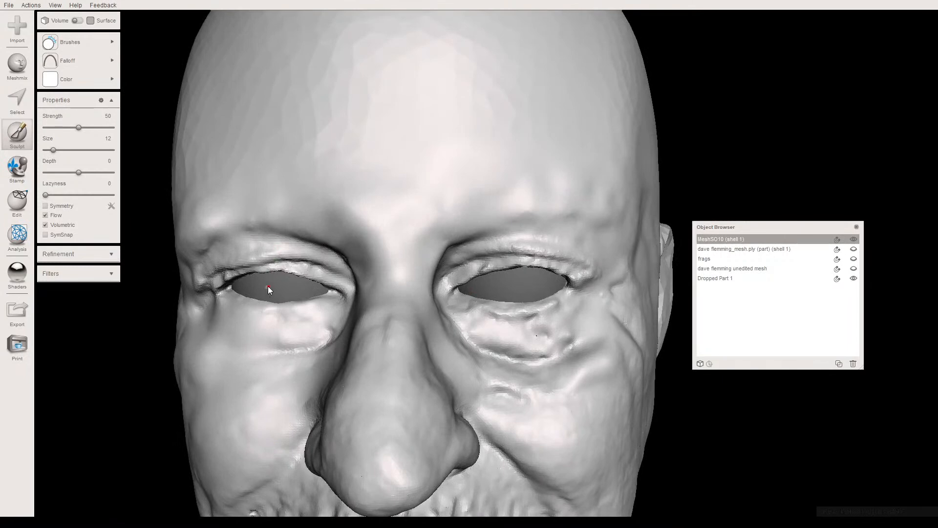
key(Escape)
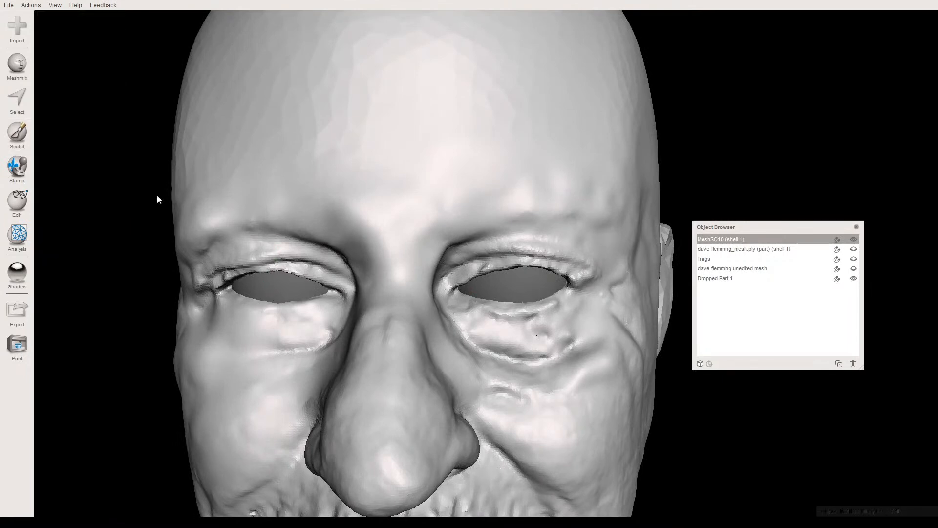
click(233, 278)
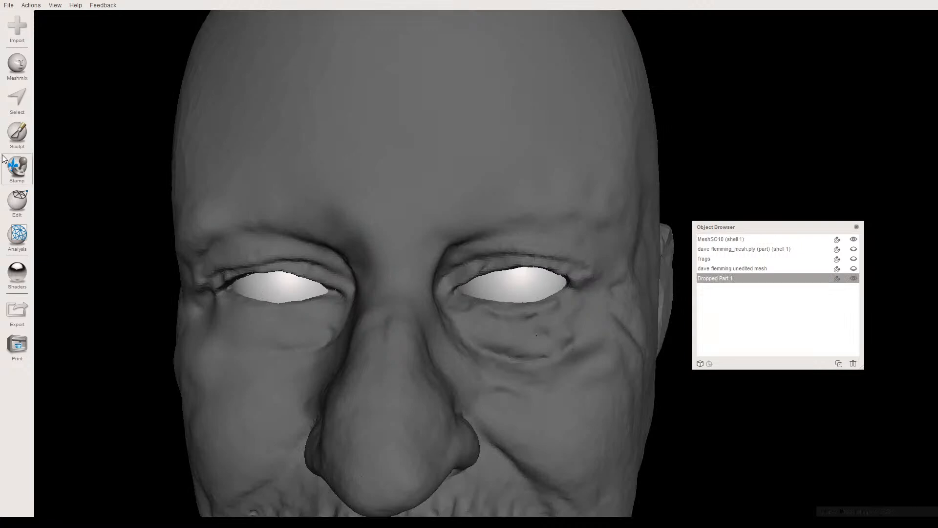
click(17, 200)
click(77, 194)
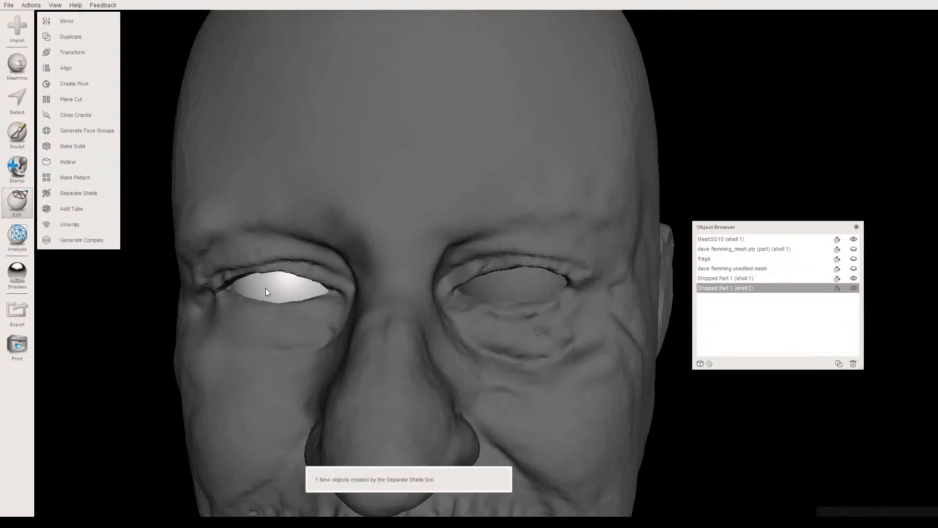
- Nudge the head's right eyeball slightly within its socket using Transform, and accept the change
key(t)
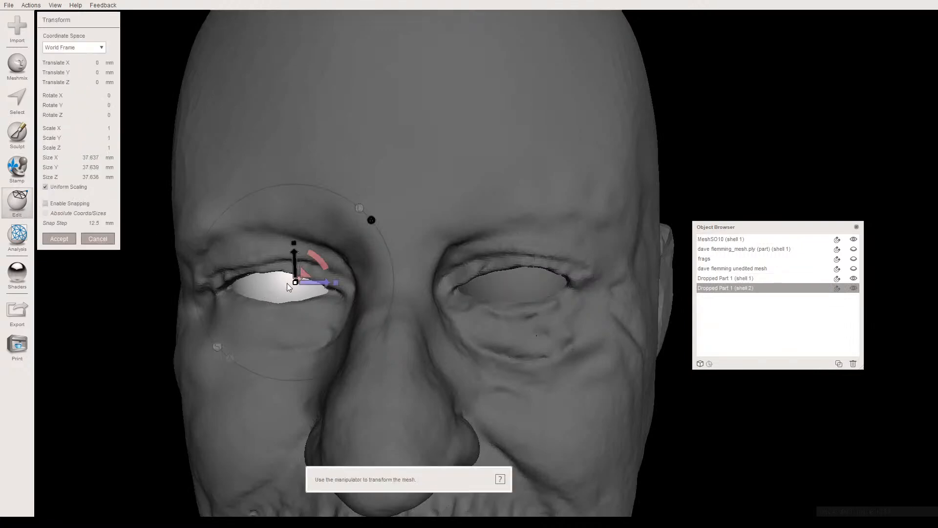
drag(299, 278, 301, 282)
right_drag(301, 282, 302, 306)
click(60, 238)
click(299, 349)
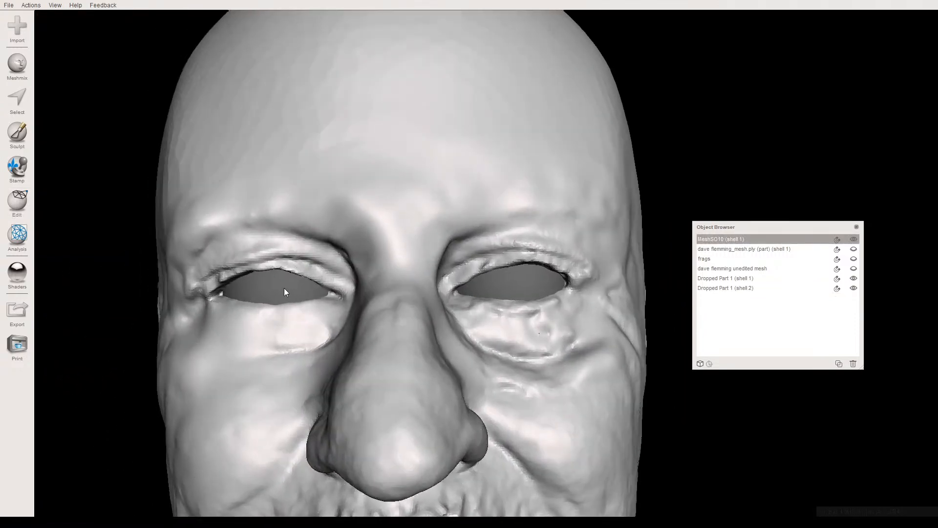
- Combine the two separate eyeball shells back into one object, then make the head mesh the active object
click(284, 290)
shift+click(509, 283)
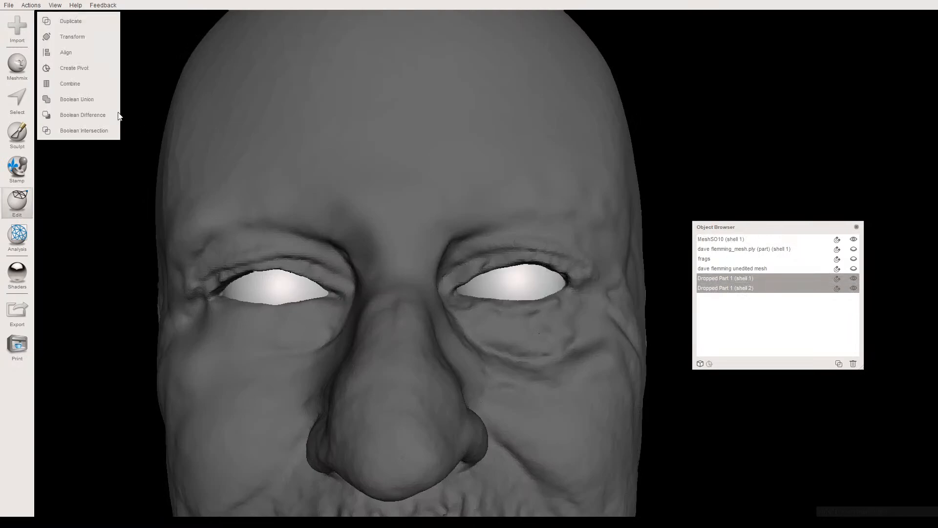
click(75, 85)
mouse_move(337, 218)
right_down()
mouse_move(377, 176)
mouse_move(437, 225)
mouse_move(317, 238)
mouse_move(360, 211)
mouse_move(283, 141)
mouse_move(367, 212)
mouse_move(365, 203)
mouse_move(356, 243)
mouse_move(342, 207)
mouse_move(336, 242)
mouse_move(364, 225)
mouse_move(322, 268)
mouse_move(255, 251)
mouse_move(339, 269)
mouse_move(333, 236)
mouse_move(311, 259)
mouse_move(331, 213)
mouse_move(331, 236)
mouse_move(343, 228)
right_up()
click(329, 233)
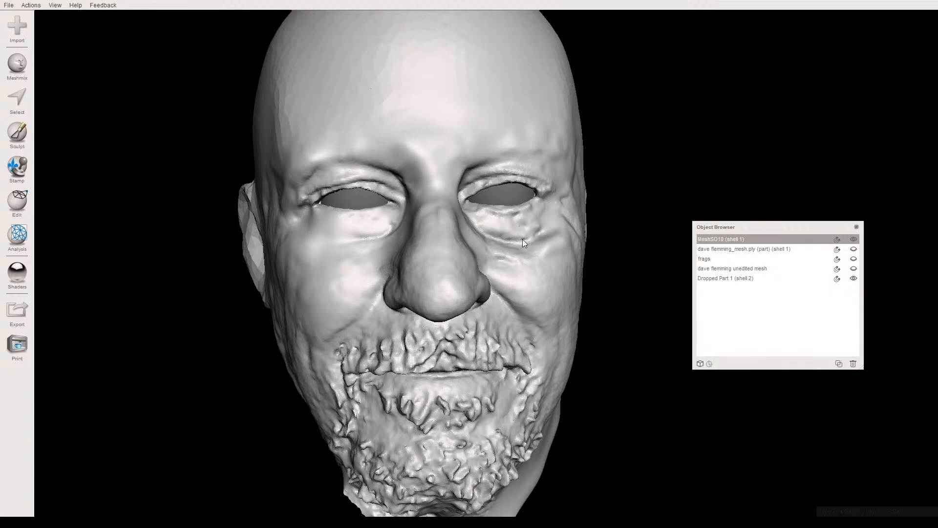
right_drag(562, 234, 445, 345)
middle_drag(469, 350, 454, 308)
right_drag(454, 307, 390, 189)
mouse_move(454, 235)
right_down()
mouse_move(366, 236)
mouse_move(435, 245)
mouse_move(447, 220)
mouse_move(447, 234)
mouse_move(440, 229)
right_up()
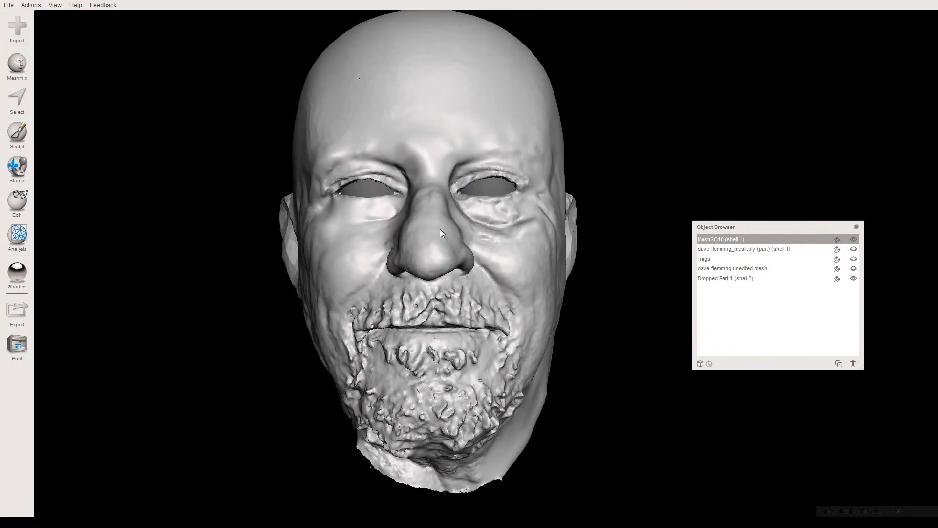
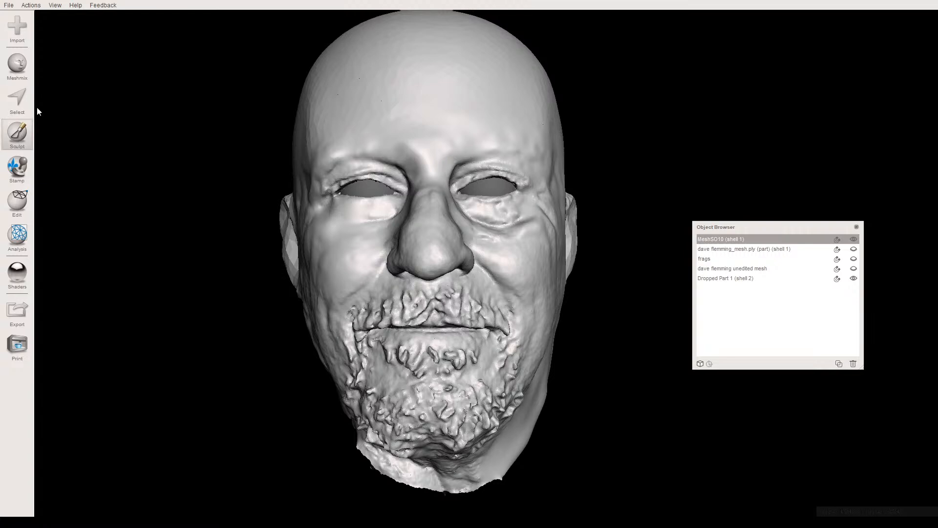
- Try carving faint frown lines between the eyebrows with the Draw2 brush, sharp falloff, strength 46 and size 17, and undo the last stroke
click(17, 134)
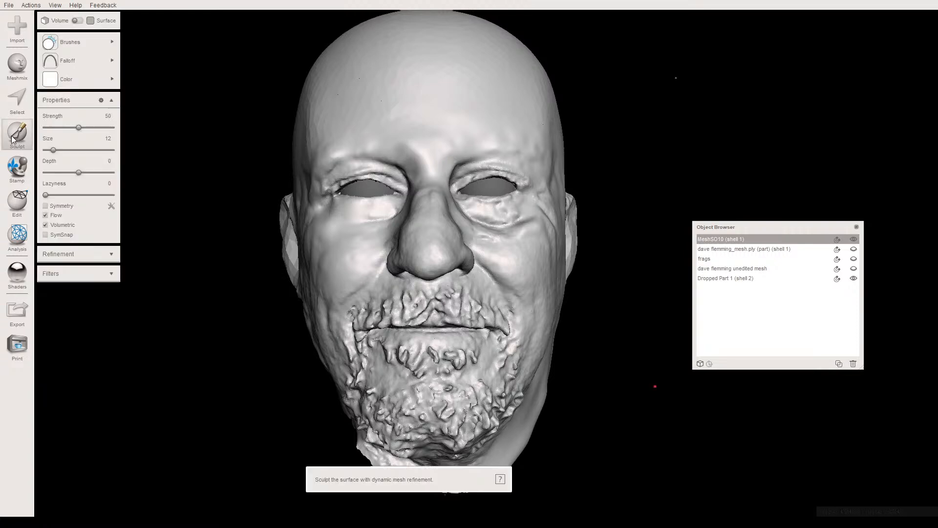
mouse_move(78, 42)
click(217, 87)
mouse_move(79, 61)
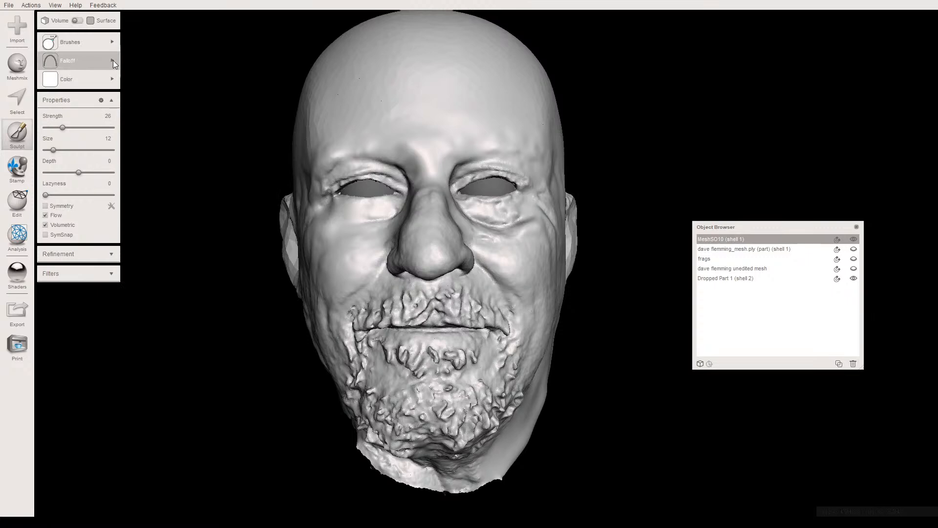
mouse_move(109, 60)
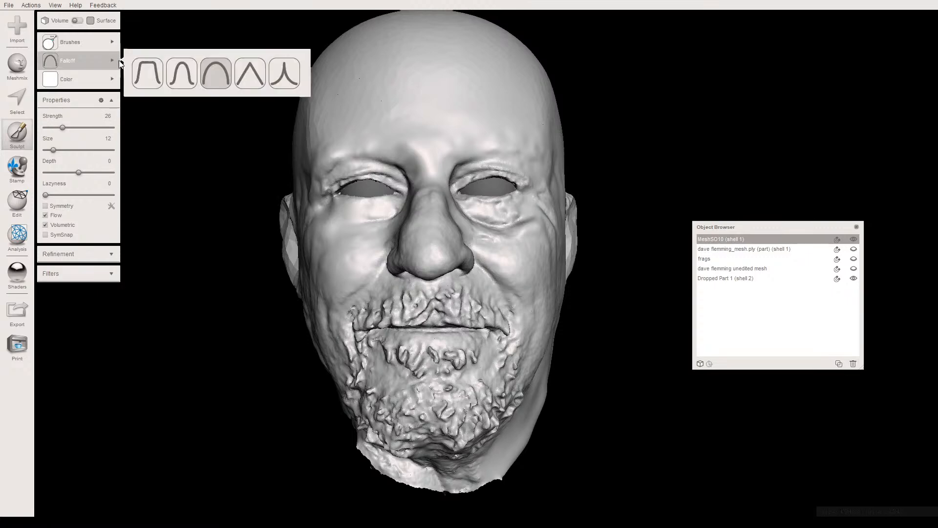
click(281, 79)
scroll(410, 160, up, 4)
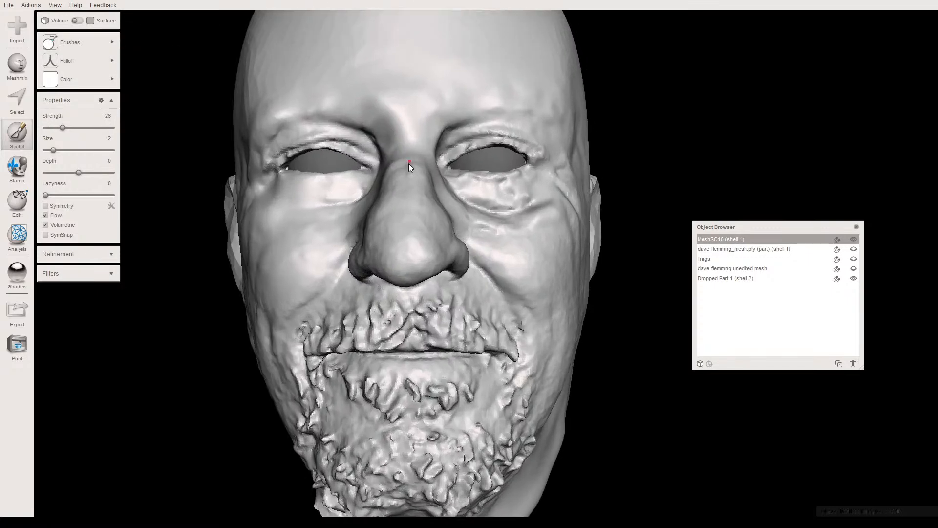
scroll(430, 262, up, 1)
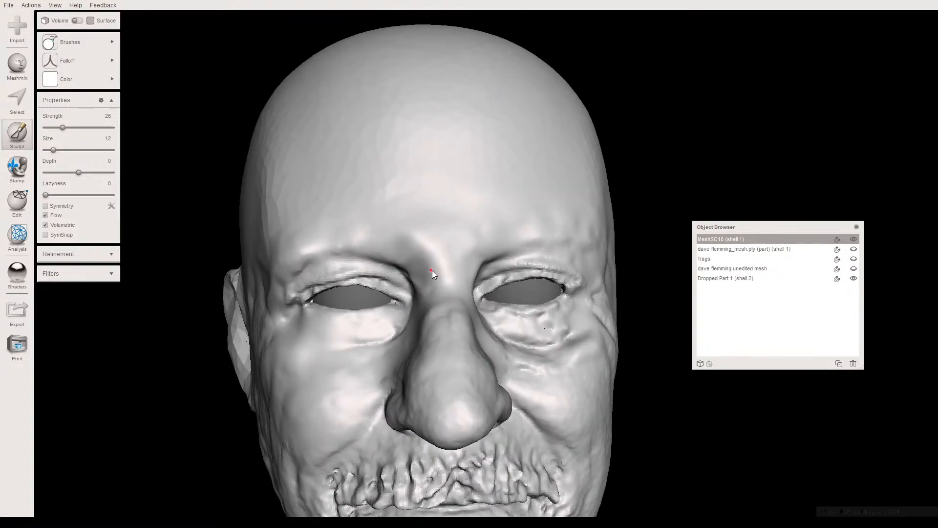
scroll(432, 268, up, 1)
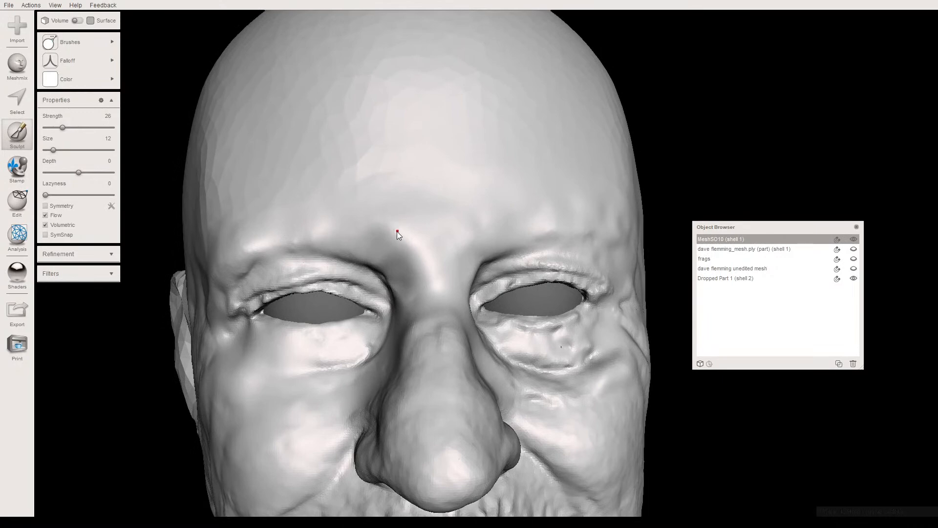
mouse_move(408, 253)
right_down()
mouse_move(384, 235)
mouse_move(411, 252)
right_up()
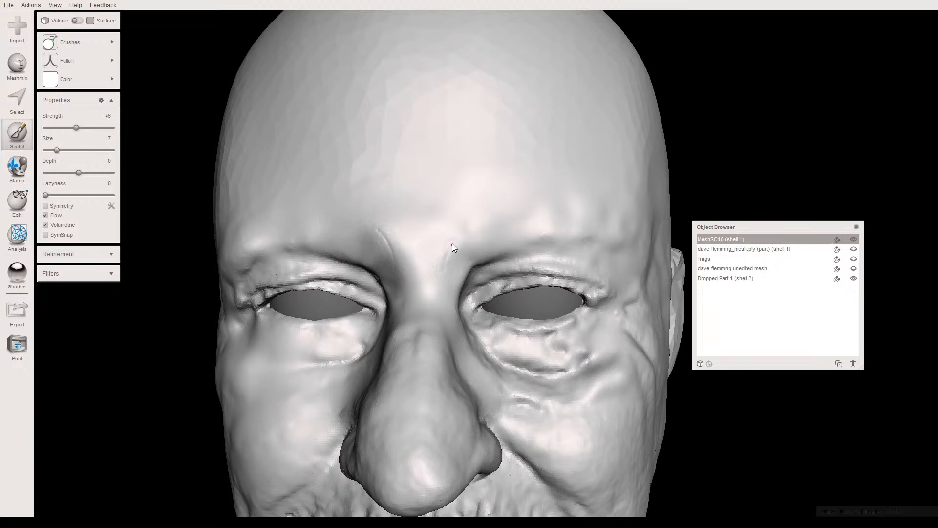
mouse_move(417, 238)
right_down()
mouse_move(424, 228)
mouse_move(419, 245)
right_up()
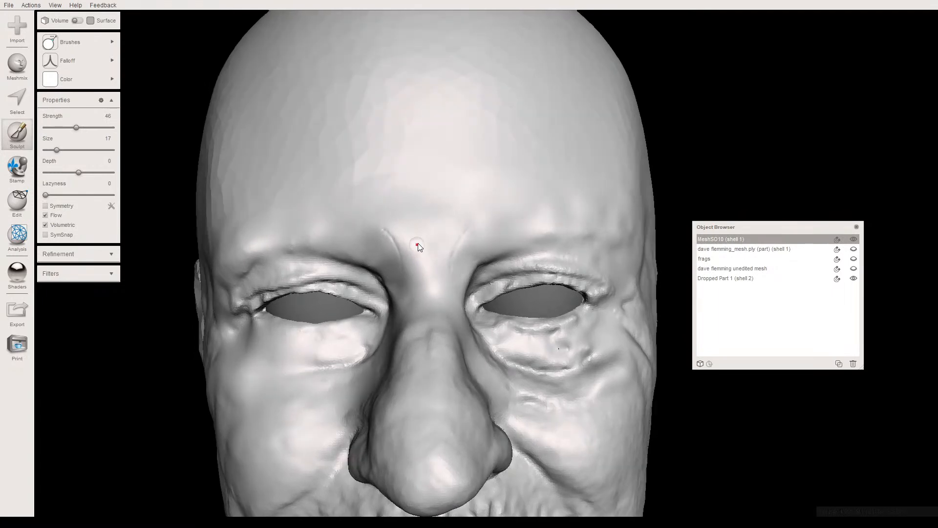
key(ctrl+z)
- Try carving two stronger vertical frown lines above the nose bridge with brush strength 59 and size 28
scroll(426, 258, down, 4)
mouse_move(426, 264)
right_down()
mouse_move(410, 217)
mouse_move(415, 255)
right_up()
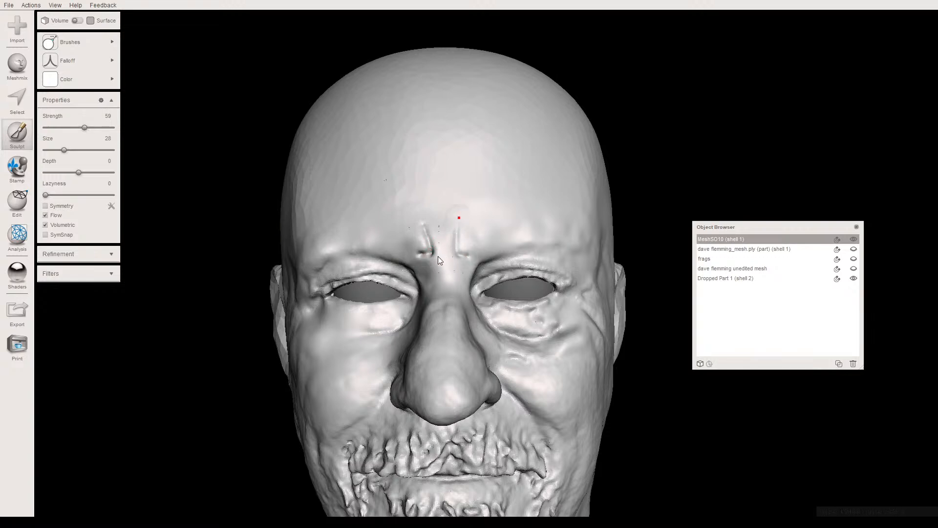
scroll(437, 256, down, 5)
mouse_move(439, 260)
right_down()
mouse_move(444, 295)
mouse_move(437, 268)
right_up()
scroll(437, 268, up, 6)
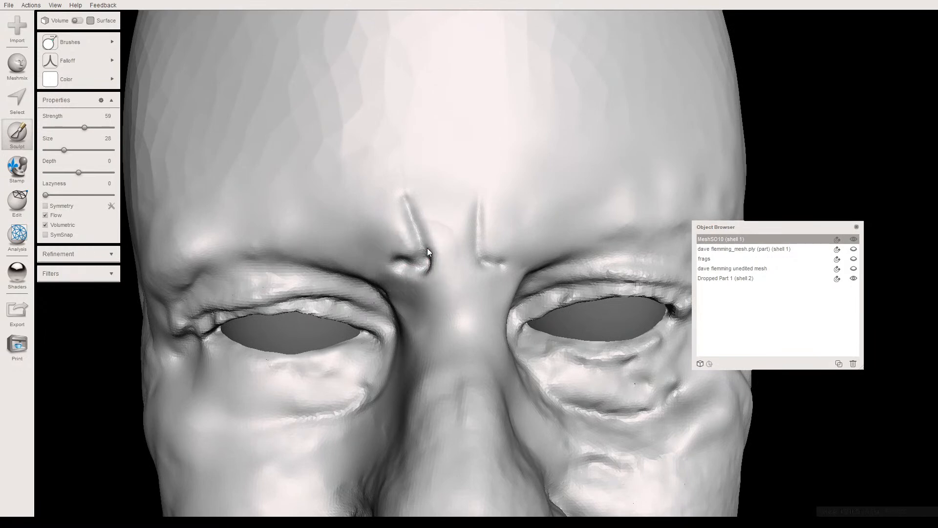
- Try deepening both frown lines and extending the left one's lower end outward along the inner eyebrow
drag(420, 229, 405, 196)
drag(508, 265, 494, 265)
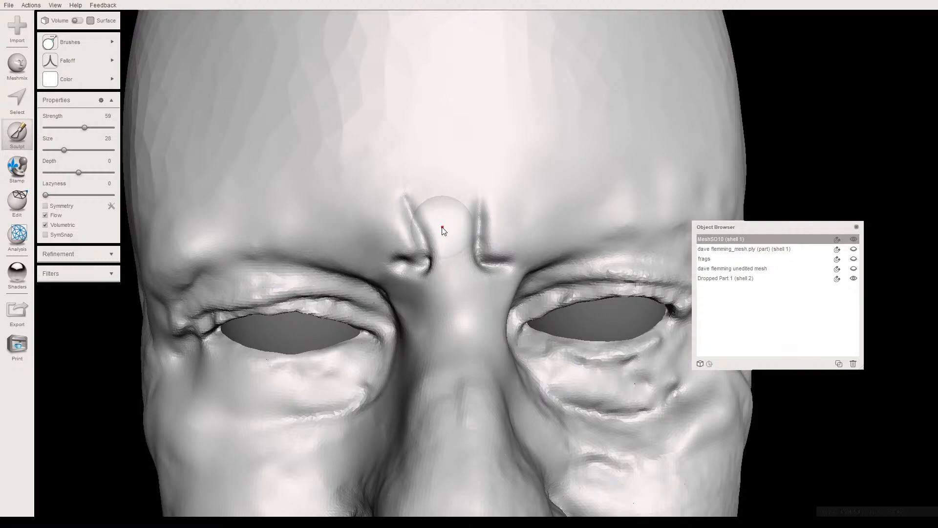
right_drag(511, 274, 457, 228)
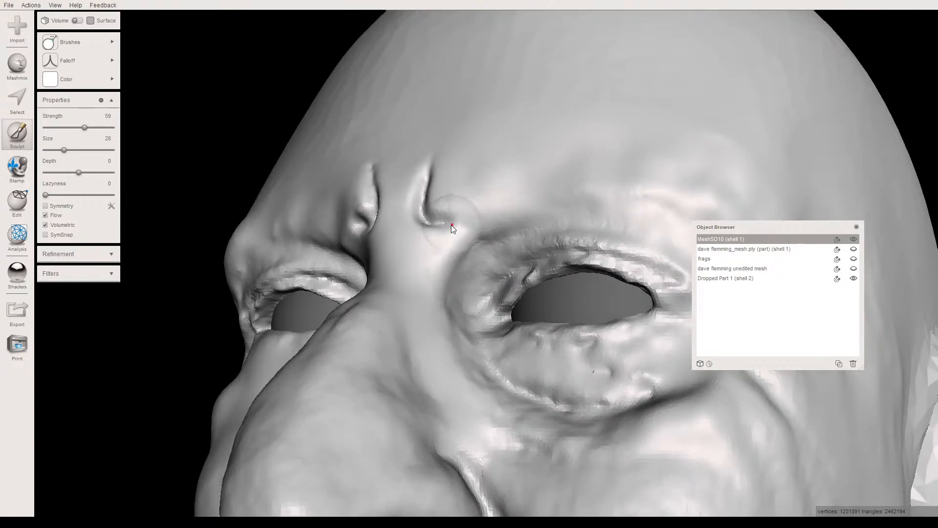
drag(470, 223, 441, 220)
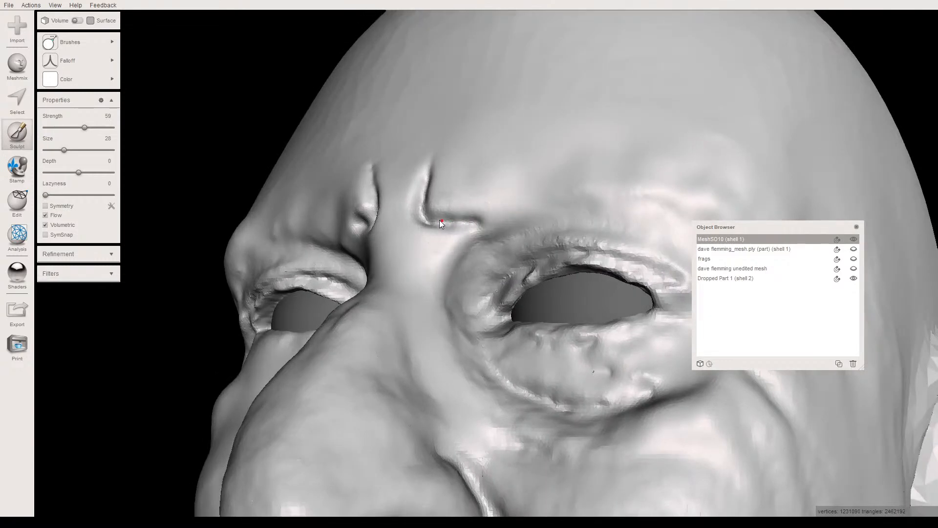
right_drag(465, 243, 444, 315)
scroll(444, 315, down, 5)
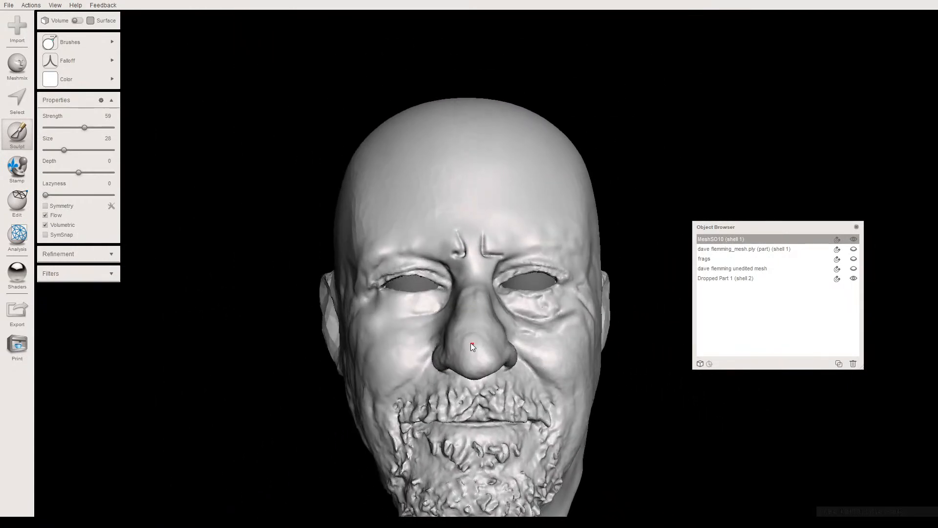
right_drag(470, 346, 469, 350)
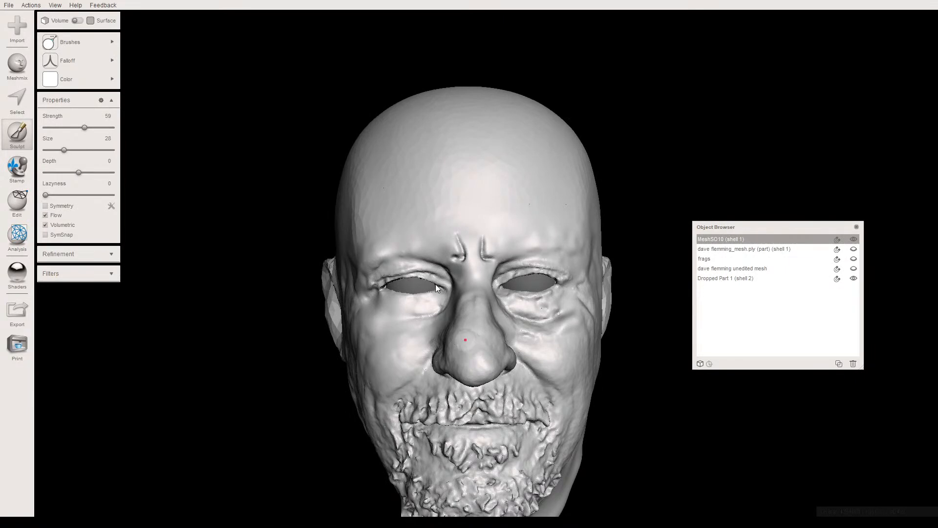
- Undo the frown-line strokes between the eyebrows and exit sculpting
key(ctrl+z)
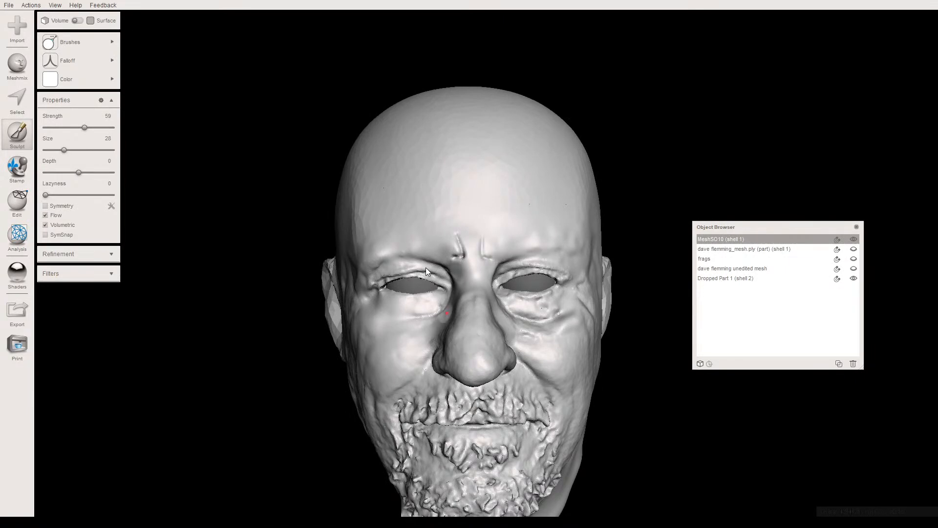
key(ctrl+z)
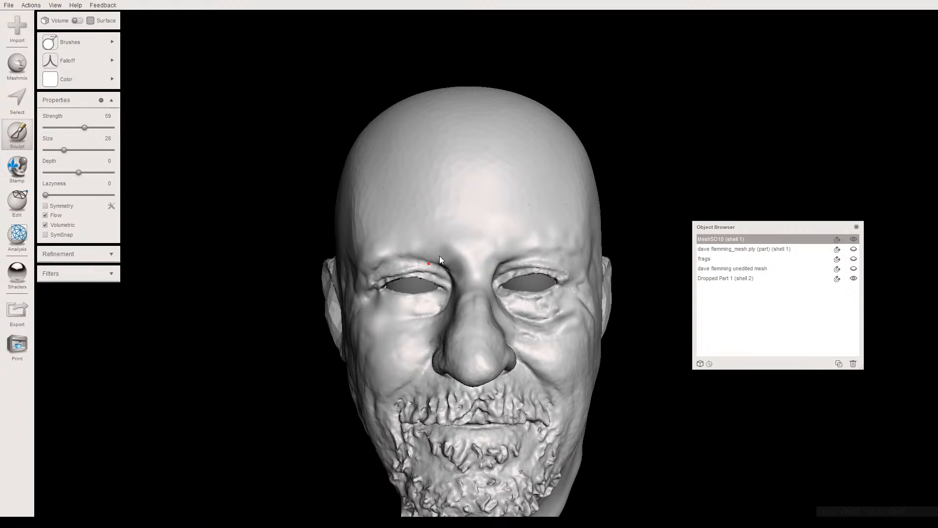
key(Escape)
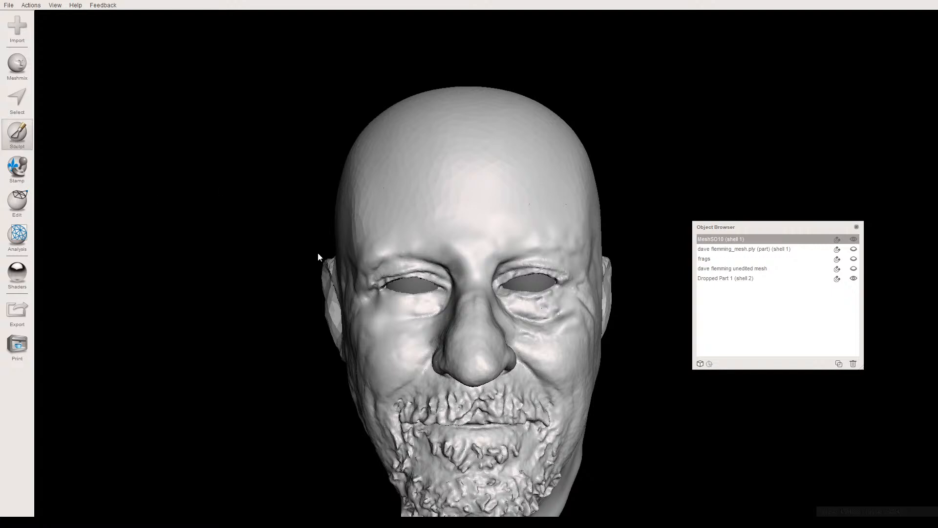
- Try resculpting the frown lines at strength 59 and size 28, curving them into the eyebrows and angling them up the forehead
scroll(453, 261, up, 5)
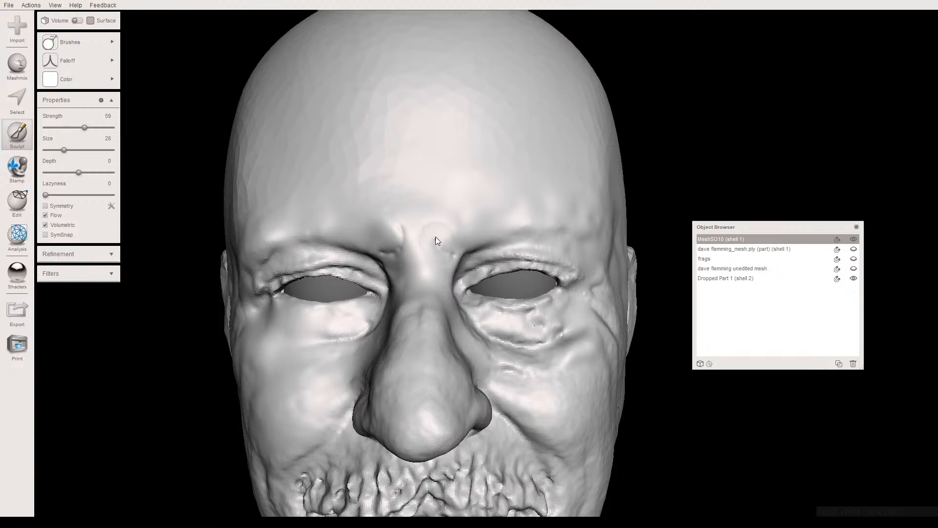
right_drag(419, 297, 429, 277)
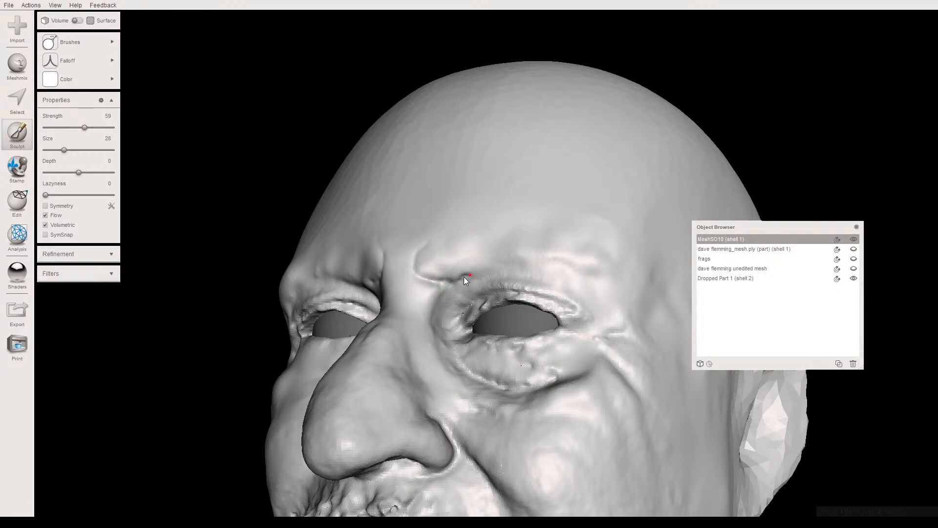
right_drag(472, 289, 390, 301)
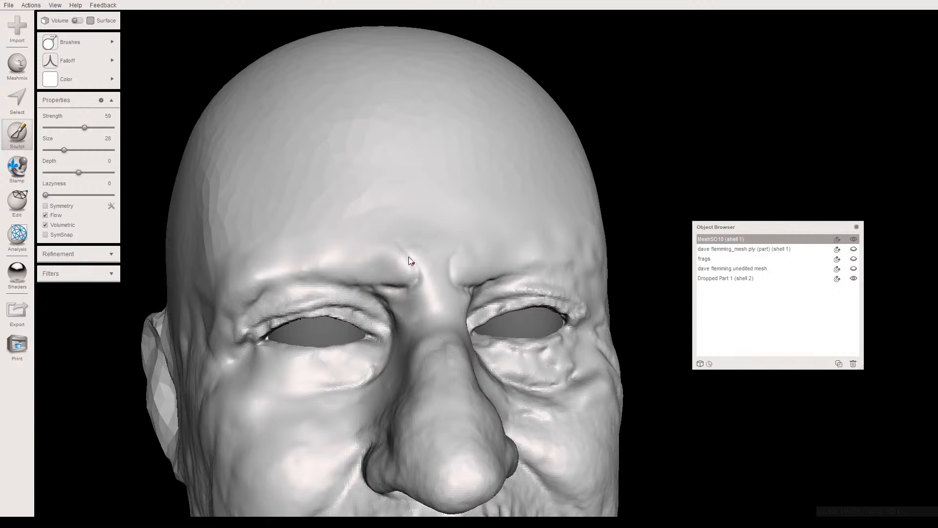
right_drag(409, 266, 404, 351)
scroll(385, 319, down, 5)
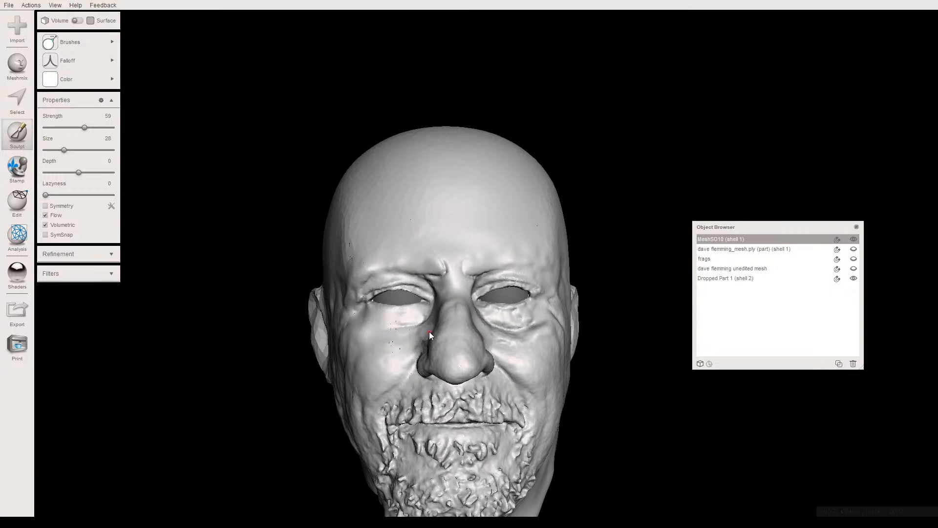
mouse_move(441, 349)
right_down()
mouse_move(439, 331)
mouse_move(442, 356)
mouse_move(471, 353)
mouse_move(483, 338)
mouse_move(432, 346)
mouse_move(435, 329)
mouse_move(449, 364)
mouse_move(438, 350)
mouse_move(437, 365)
mouse_move(453, 362)
mouse_move(451, 333)
mouse_move(436, 339)
mouse_move(442, 349)
mouse_move(458, 345)
mouse_move(445, 343)
mouse_move(444, 360)
mouse_move(466, 357)
mouse_move(434, 342)
mouse_move(447, 351)
mouse_move(453, 339)
mouse_move(368, 349)
mouse_move(435, 355)
mouse_move(439, 345)
mouse_move(445, 354)
right_up()
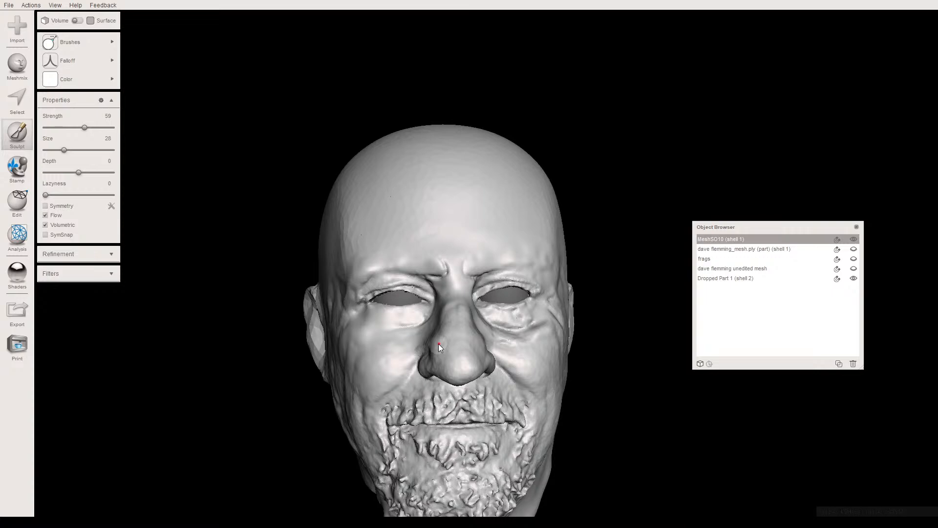
scroll(450, 282, up, 5)
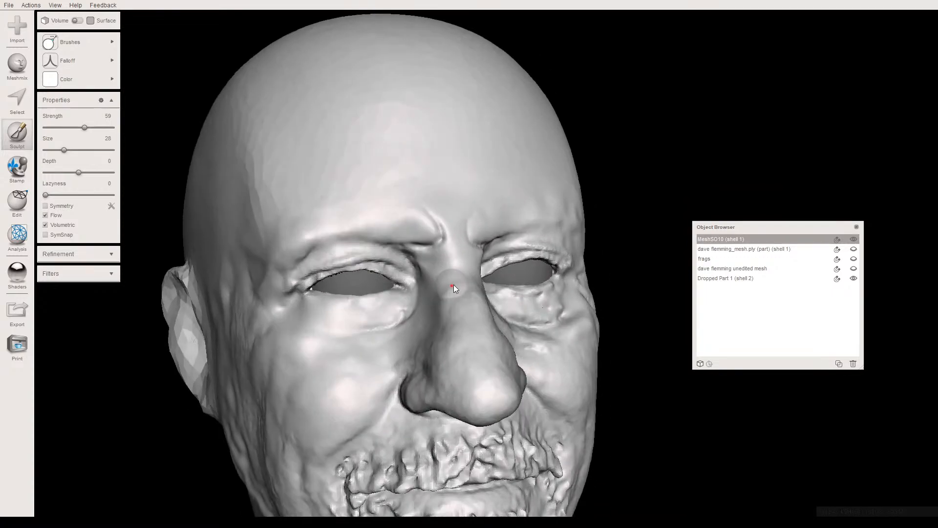
mouse_move(453, 284)
right_down()
mouse_move(473, 283)
mouse_move(434, 295)
mouse_move(430, 283)
right_up()
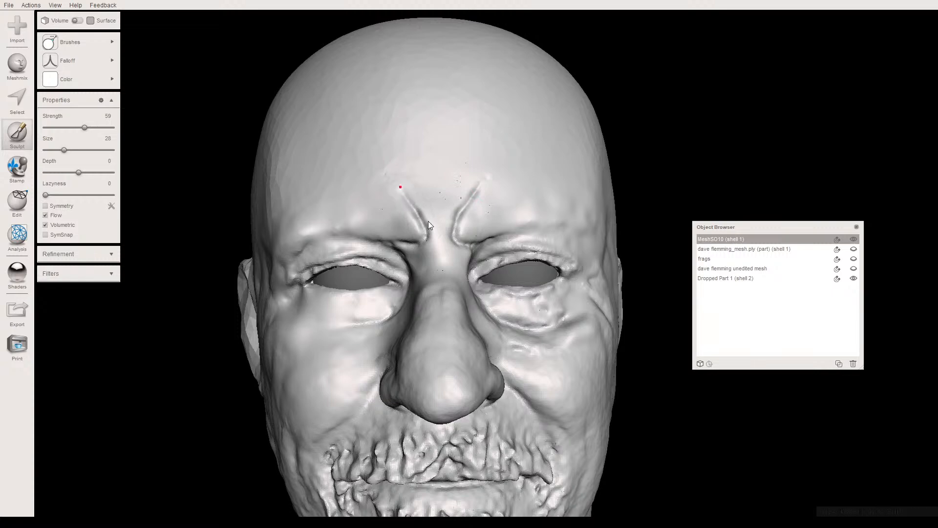
right_drag(441, 270, 413, 239)
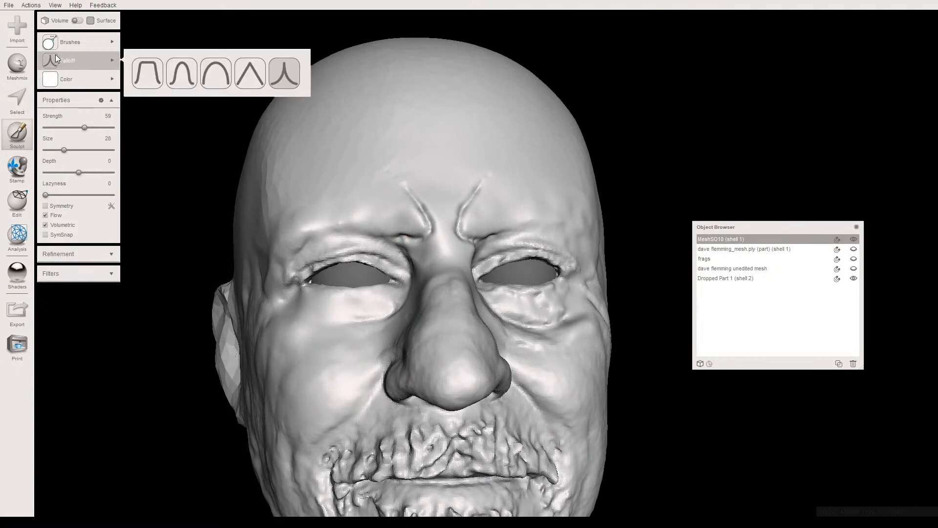
- Try softening the new frown lines and inner brows with the RobustSmooth brush at strength 50 and size 28
mouse_move(78, 42)
click(149, 203)
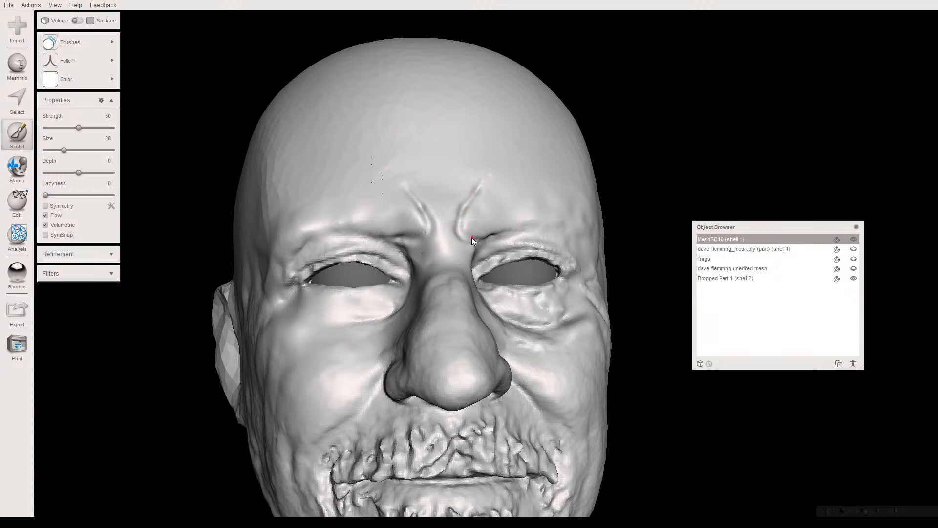
right_drag(403, 227, 419, 246)
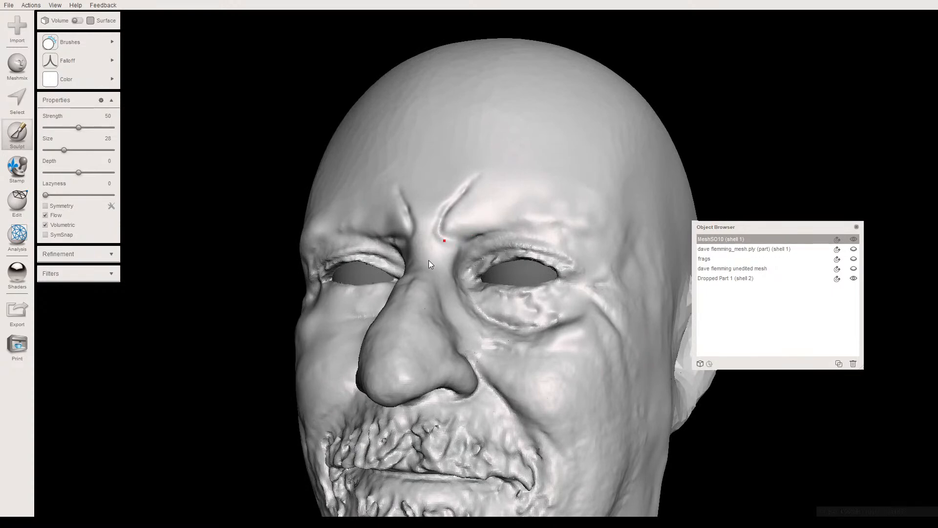
right_drag(427, 258, 470, 264)
scroll(455, 271, down, 4)
right_drag(464, 306, 494, 283)
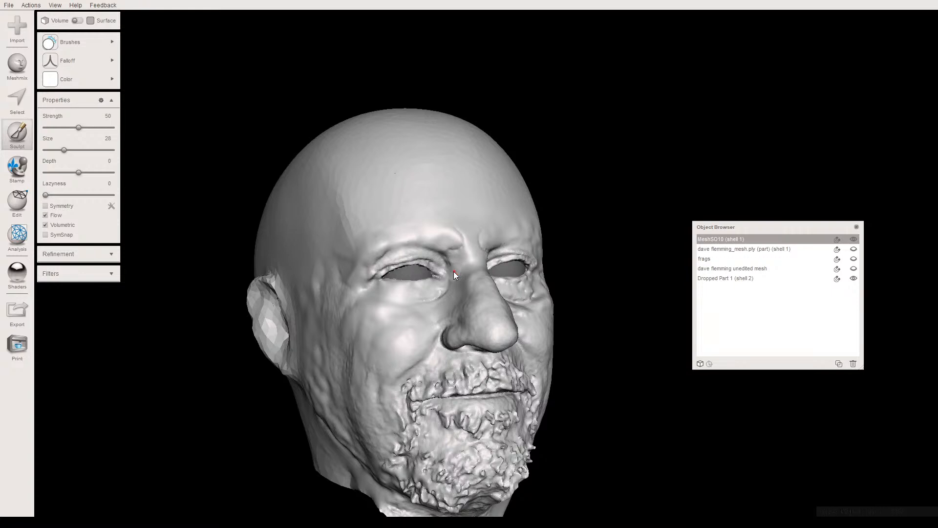
- Undo all the frown-line sculpting and the combining of the two eyeballs, then make the head mesh the active object
key(ctrl+z)
key(ctrl+z)
key(ctrl+z)
key(ctrl+z)
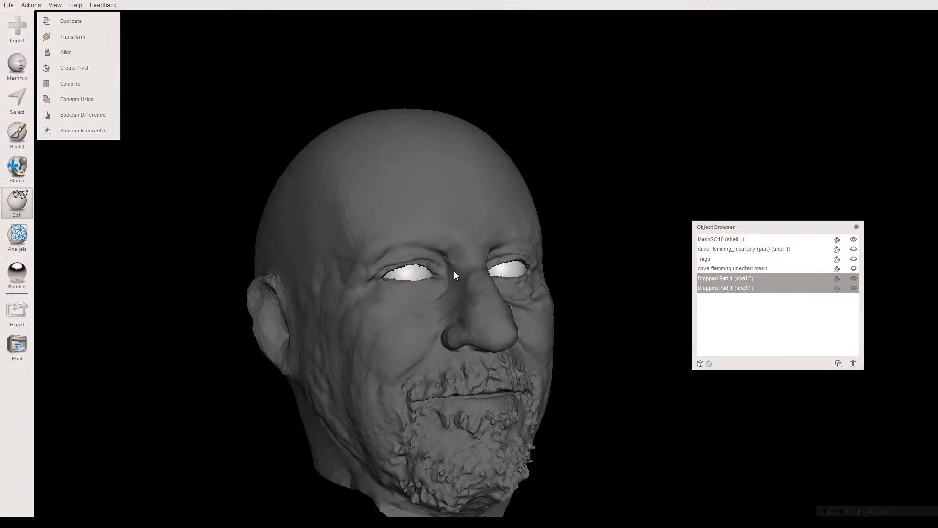
click(466, 272)
- Smooth the rough skin on the right cheek, temple and jawline with the RobustSmooth brush at strength 50 and size 44, using a rounded falloff
right_drag(465, 272, 421, 282)
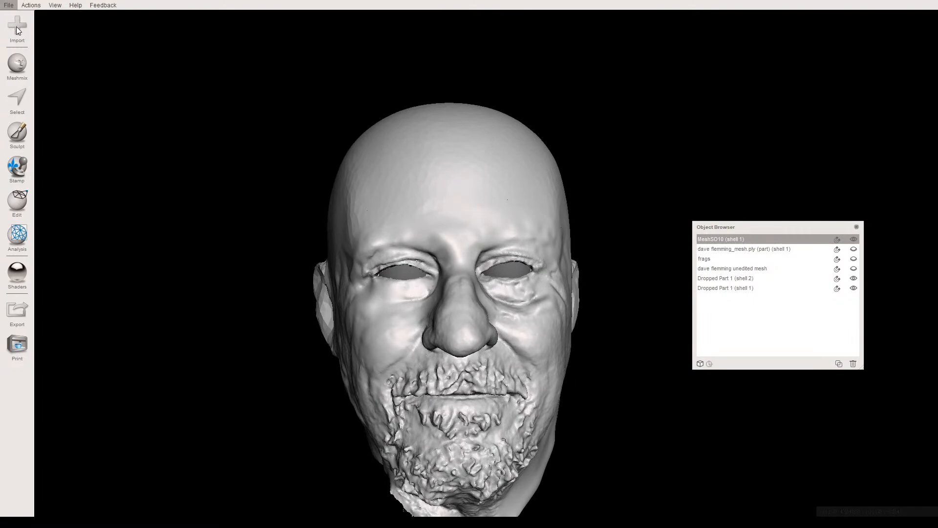
mouse_move(334, 289)
right_down()
mouse_move(398, 269)
mouse_move(470, 300)
mouse_move(388, 269)
mouse_move(295, 277)
mouse_move(341, 320)
mouse_move(423, 291)
mouse_move(393, 307)
mouse_move(346, 249)
mouse_move(327, 286)
right_up()
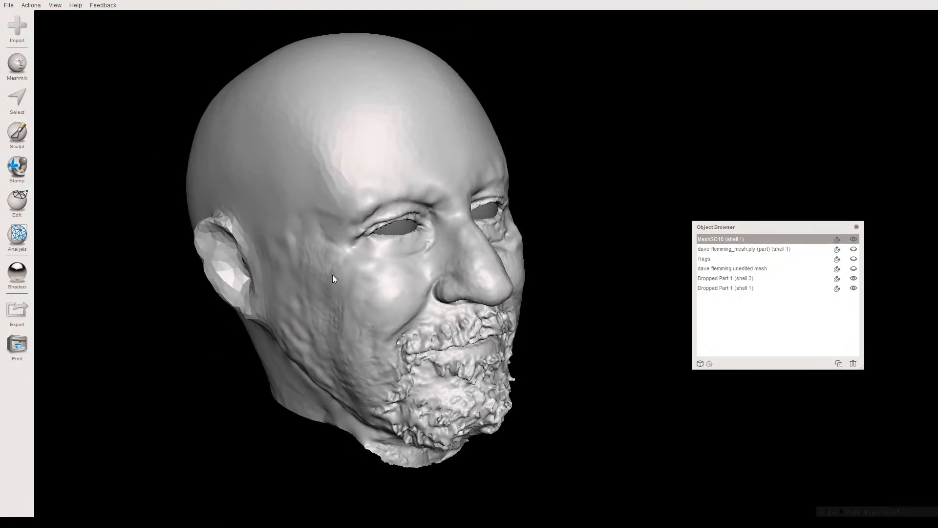
right_drag(323, 265, 368, 262)
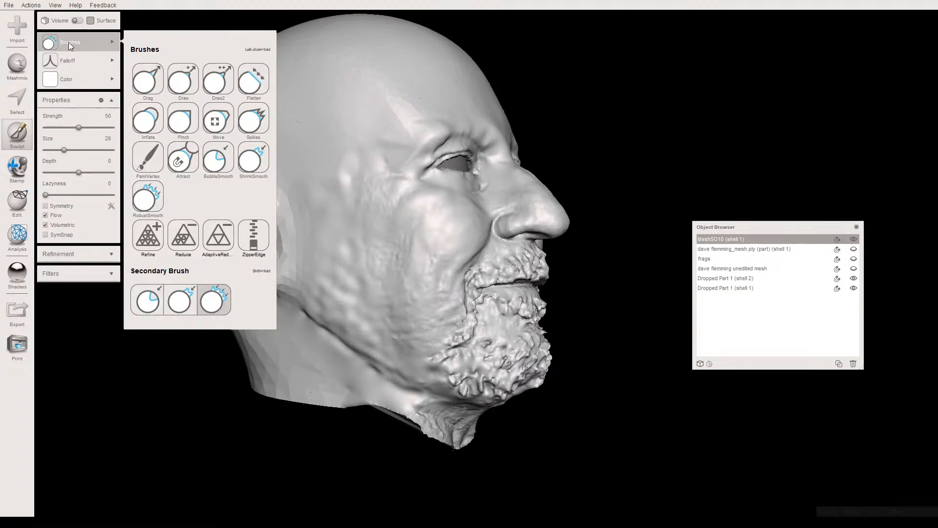
mouse_move(76, 64)
click(222, 76)
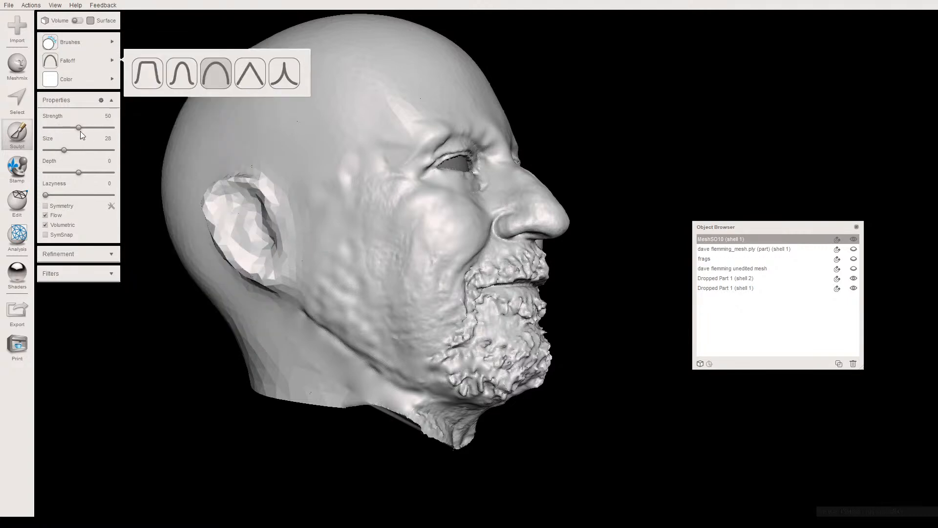
click(75, 150)
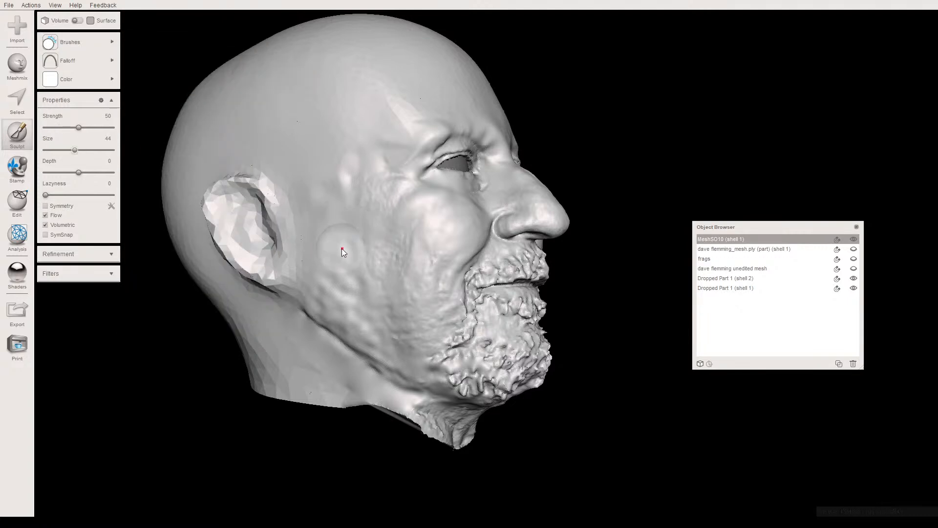
mouse_move(322, 304)
mouse_down()
mouse_move(363, 333)
mouse_move(311, 317)
mouse_up()
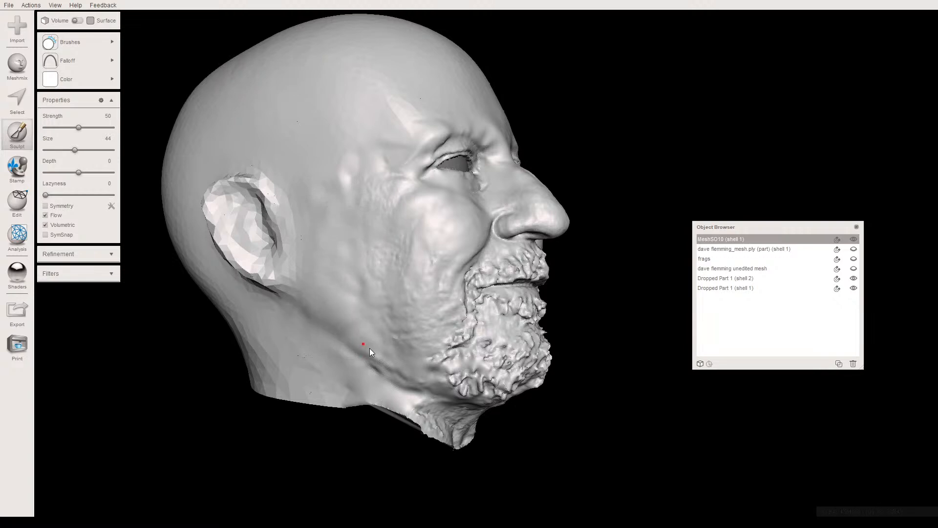
mouse_move(400, 377)
mouse_down()
mouse_move(367, 363)
mouse_move(376, 355)
mouse_up()
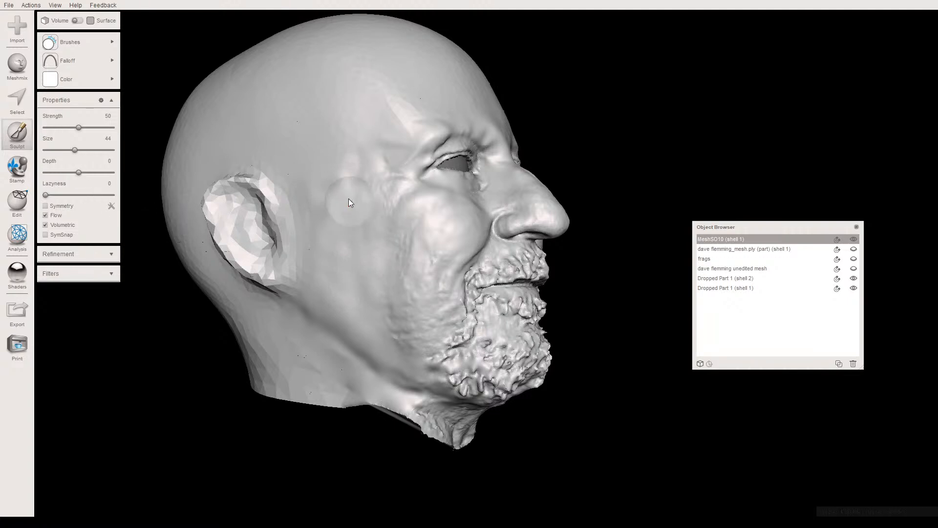
mouse_move(342, 172)
mouse_down()
mouse_move(357, 146)
mouse_move(319, 196)
mouse_up()
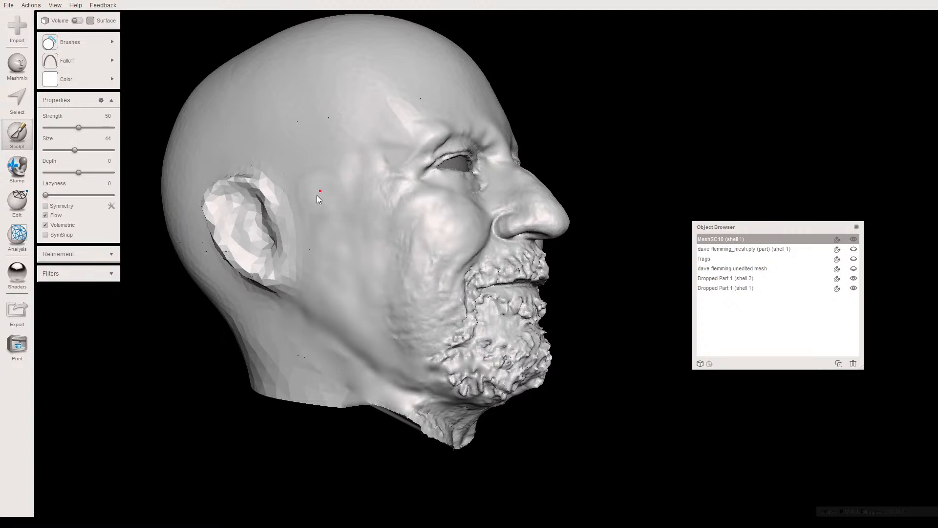
mouse_move(432, 277)
mouse_down()
mouse_move(405, 324)
mouse_move(432, 300)
mouse_move(447, 236)
mouse_move(431, 309)
mouse_move(394, 280)
mouse_up()
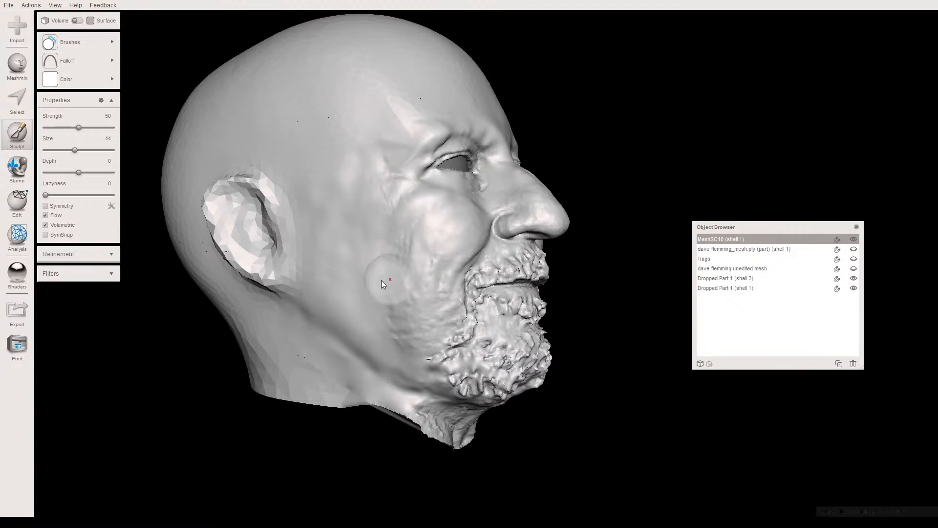
- Smooth the remaining bumps on the lower right cheek and along the jaw beside the beard at size 44
scroll(381, 280, up, 5)
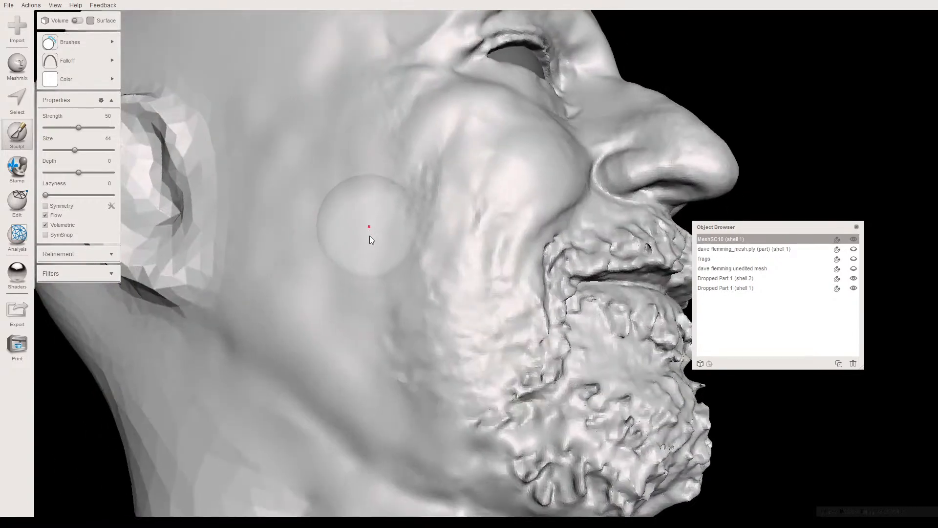
mouse_move(370, 236)
right_down()
mouse_move(368, 279)
mouse_move(410, 250)
right_up()
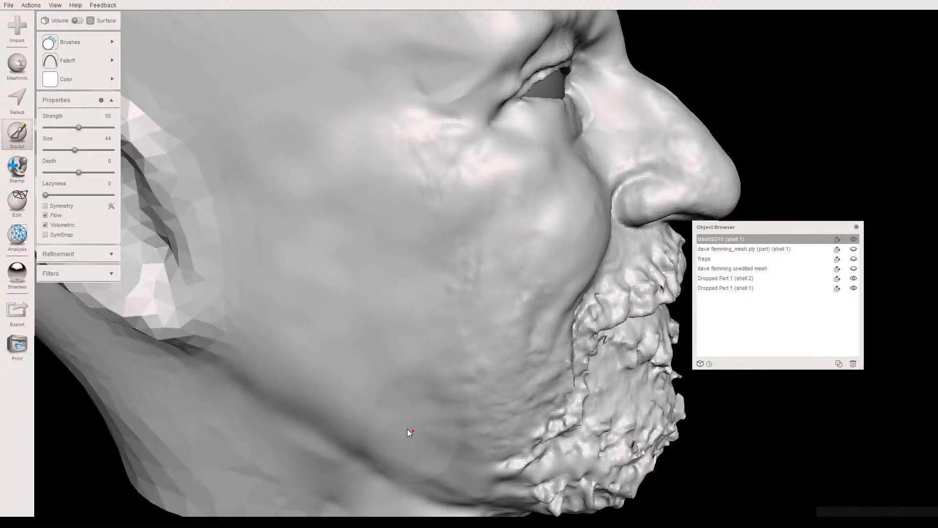
right_drag(395, 390, 461, 470)
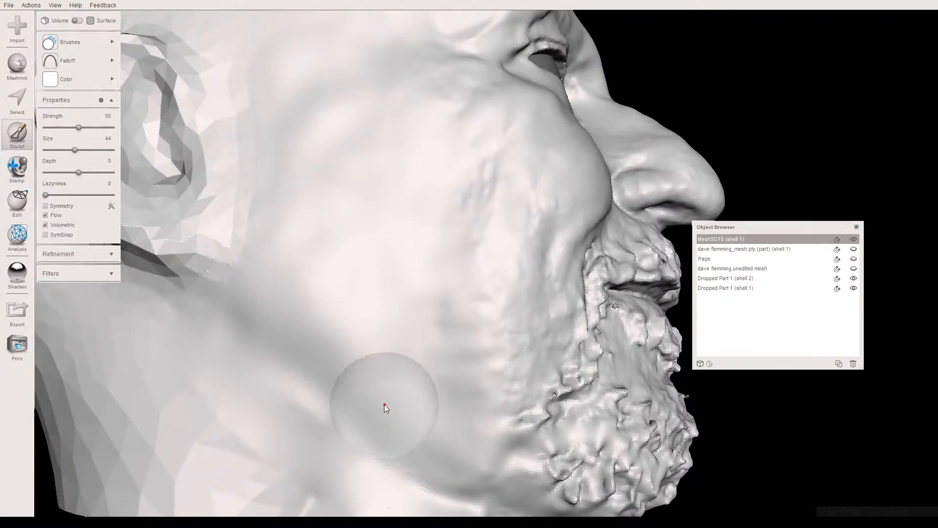
scroll(385, 403, down, 5)
mouse_move(385, 403)
right_down()
mouse_move(257, 363)
mouse_move(318, 389)
mouse_move(277, 384)
mouse_move(292, 396)
mouse_move(303, 371)
right_up()
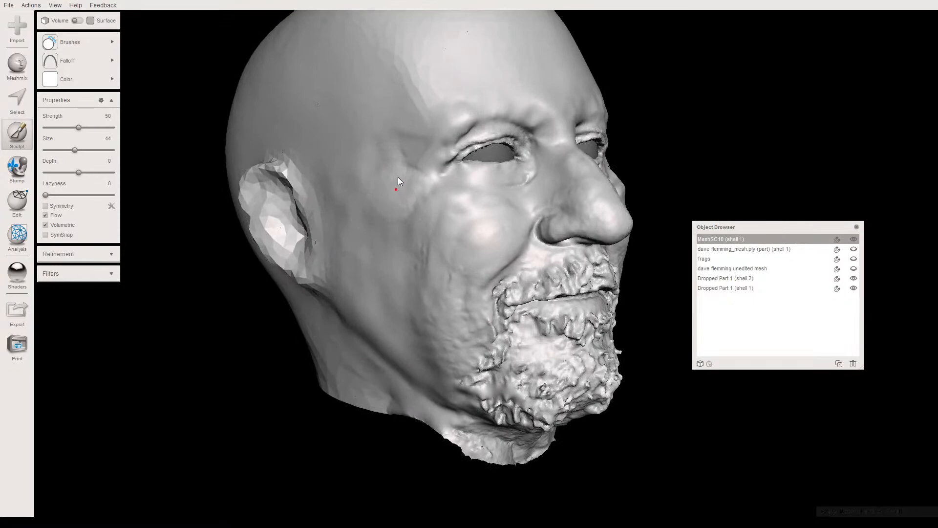
- Smooth the skin at the right temple and around the outer corner of the eye and brow at size 44
right_drag(373, 171, 411, 170)
scroll(388, 239, up, 5)
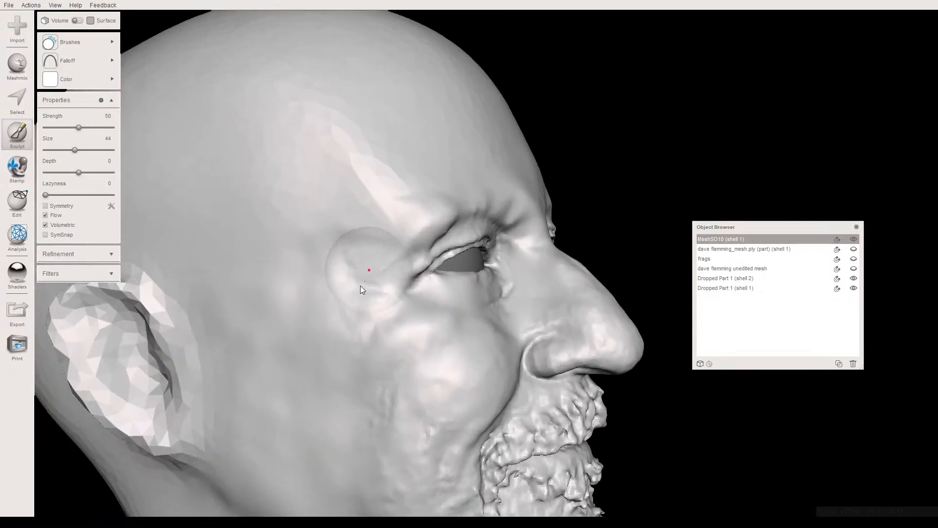
scroll(318, 240, up, 2)
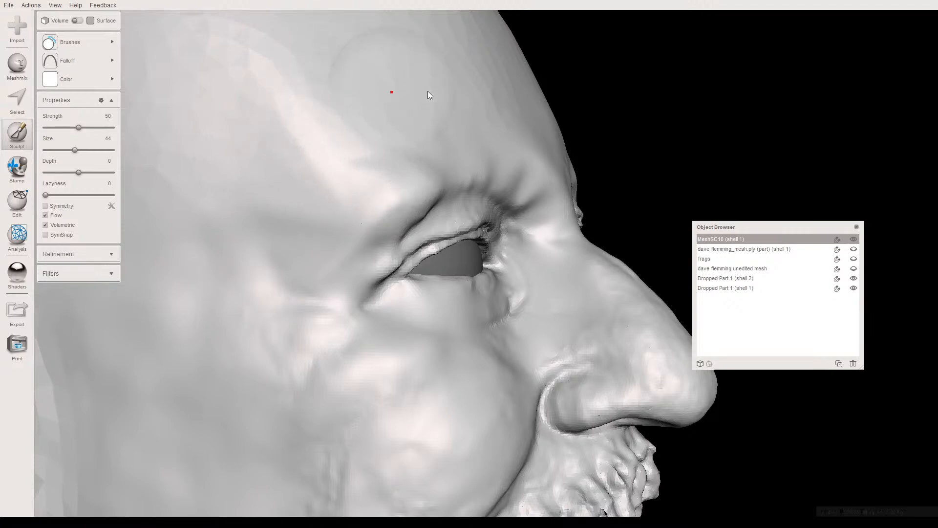
right_drag(312, 148, 254, 154)
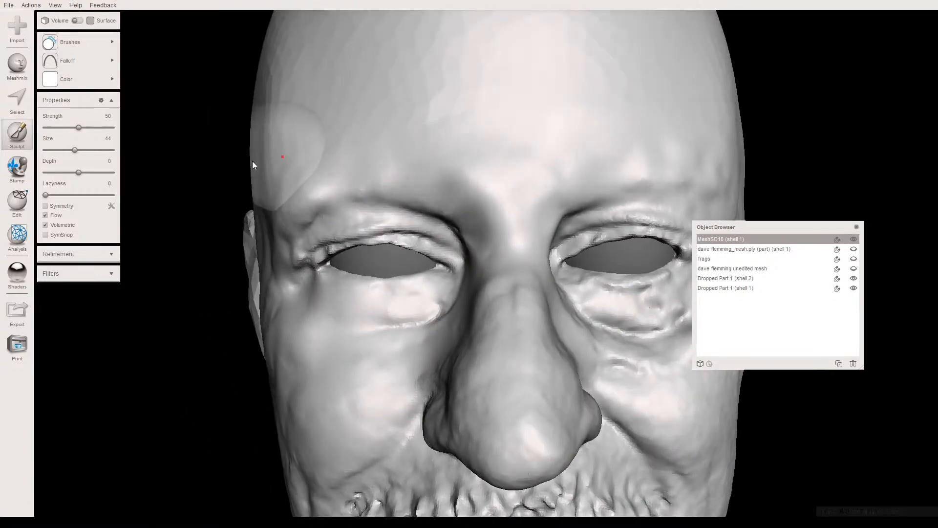
scroll(268, 154, down, 5)
mouse_move(359, 165)
right_down()
mouse_move(330, 129)
mouse_move(350, 134)
mouse_move(348, 125)
mouse_move(262, 142)
mouse_move(262, 170)
mouse_move(356, 152)
right_up()
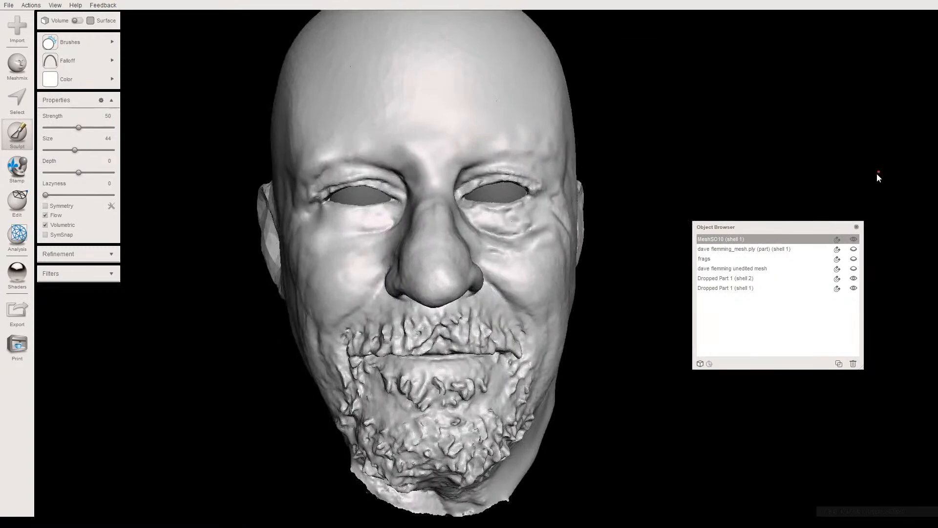
- Isolate the unedited scan mesh by hiding the repaired head and both sphere eyeballs, and examine the original face
click(853, 239)
click(853, 288)
click(853, 288)
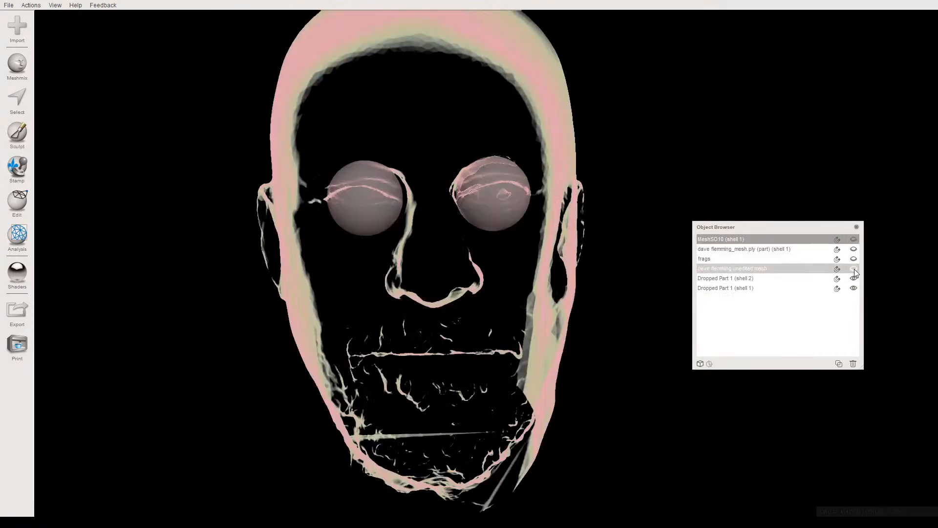
click(853, 268)
click(453, 232)
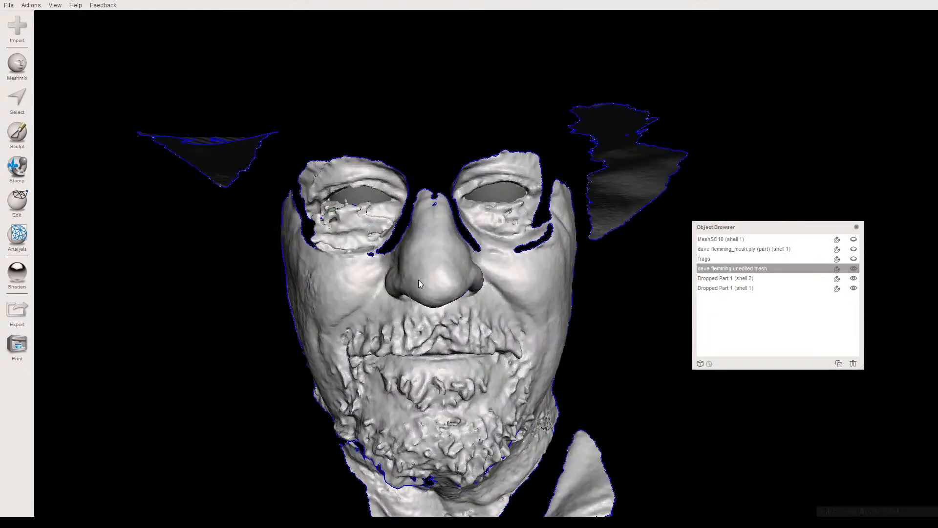
right_drag(447, 287, 417, 278)
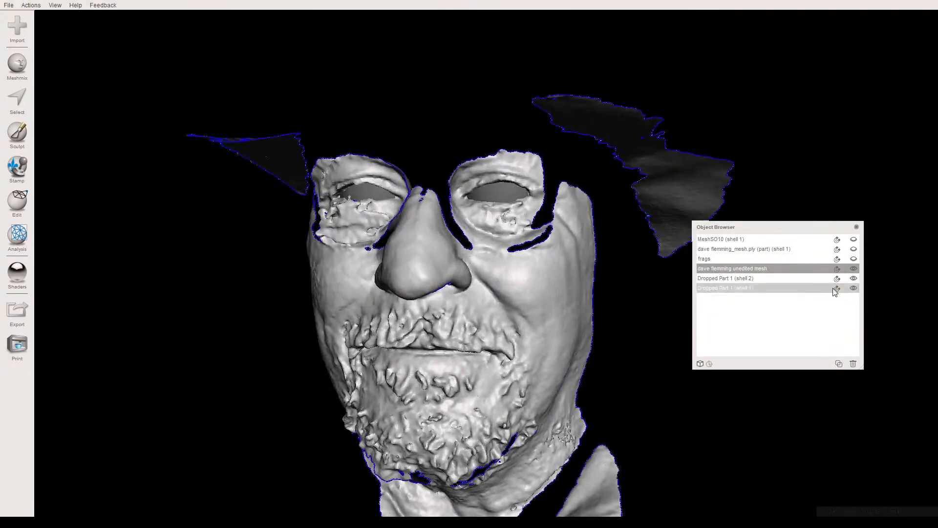
click(854, 288)
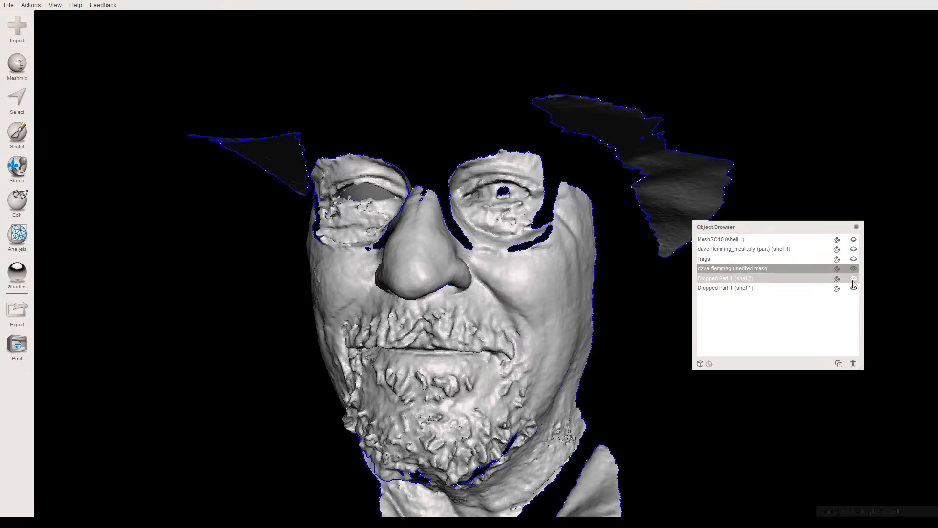
mouse_move(496, 282)
right_down()
mouse_move(525, 291)
mouse_move(517, 280)
mouse_move(366, 273)
mouse_move(474, 295)
mouse_move(643, 265)
mouse_move(589, 175)
mouse_move(508, 295)
mouse_move(508, 265)
mouse_move(493, 271)
mouse_move(364, 239)
mouse_move(642, 263)
mouse_move(626, 223)
mouse_move(523, 241)
mouse_move(514, 192)
mouse_move(503, 275)
right_up()
right_drag(399, 343, 427, 397)
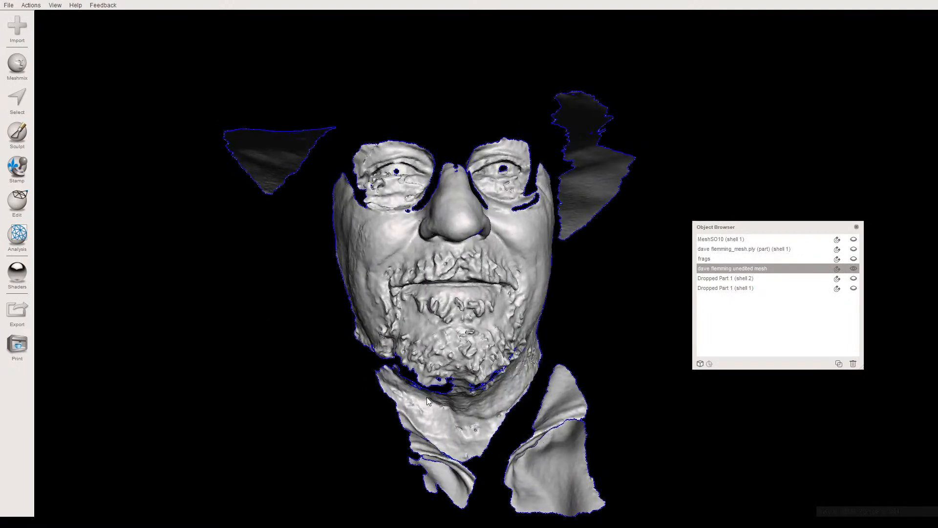
- Hide the unedited scan mesh, show the repaired head and make it the active object
click(853, 269)
click(853, 239)
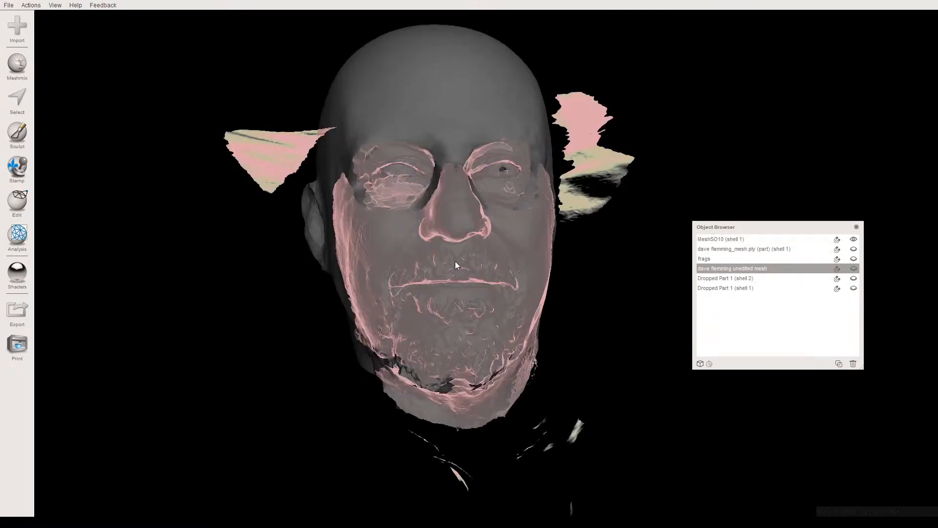
right_drag(450, 262, 442, 260)
mouse_move(459, 280)
right_down()
mouse_move(429, 254)
mouse_move(401, 280)
mouse_move(329, 247)
mouse_move(483, 233)
mouse_move(558, 264)
mouse_move(598, 243)
mouse_move(521, 230)
mouse_move(455, 297)
right_up()
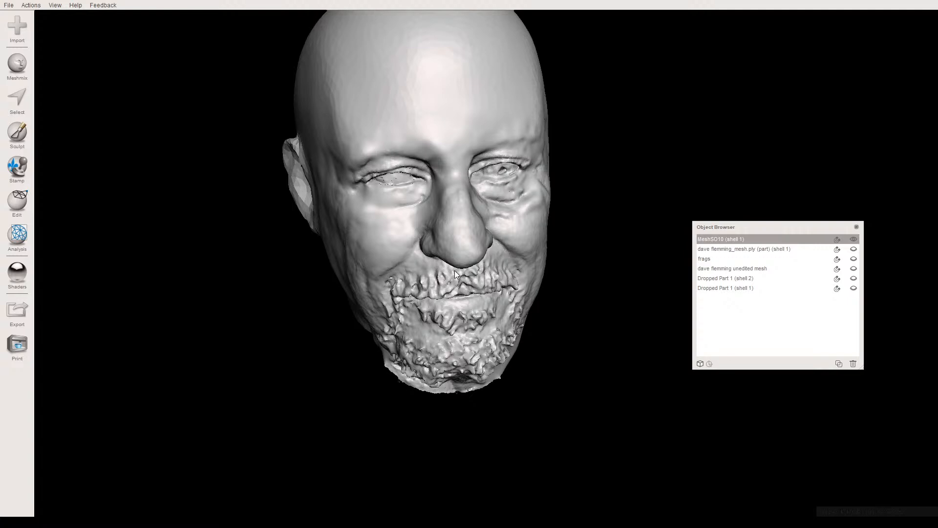
- Sculpt vertical frown lines between the eyebrows with the Draw2 brush at strength 88 and size 23, using the sharp pointed falloff
mouse_move(435, 184)
right_down()
mouse_move(424, 171)
mouse_move(419, 194)
right_up()
scroll(426, 160, up, 3)
right_drag(426, 160, 443, 217)
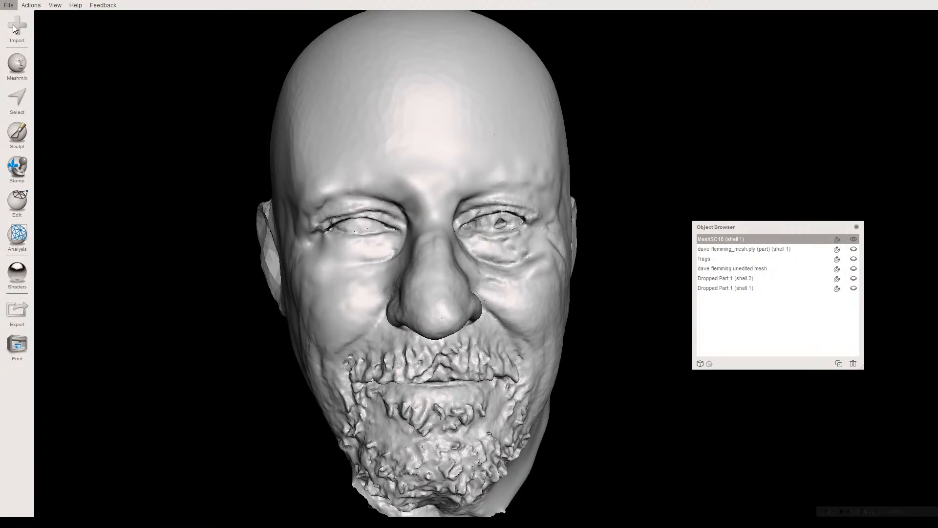
click(18, 140)
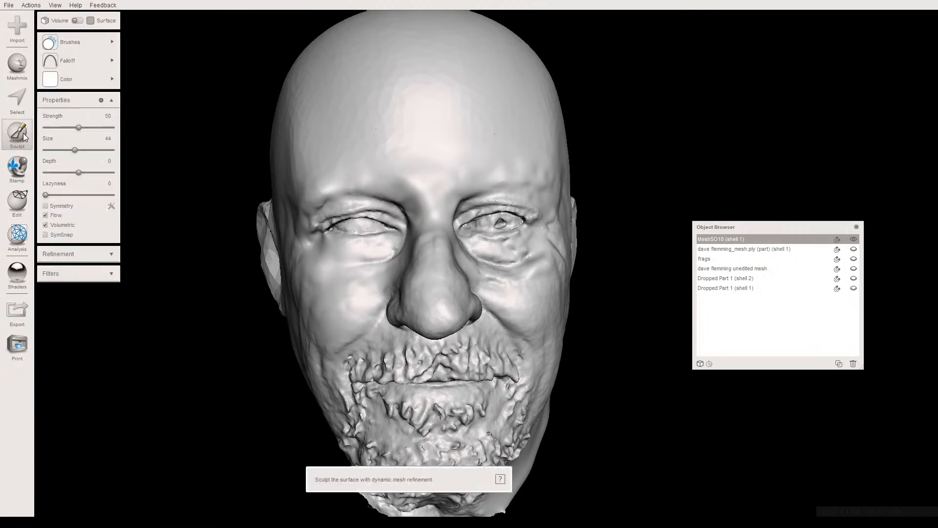
mouse_move(64, 44)
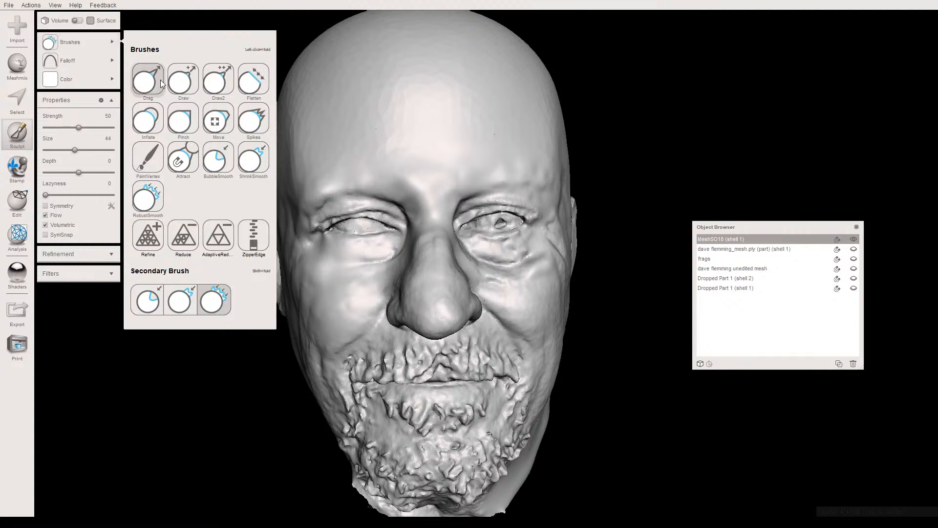
click(220, 84)
mouse_move(88, 57)
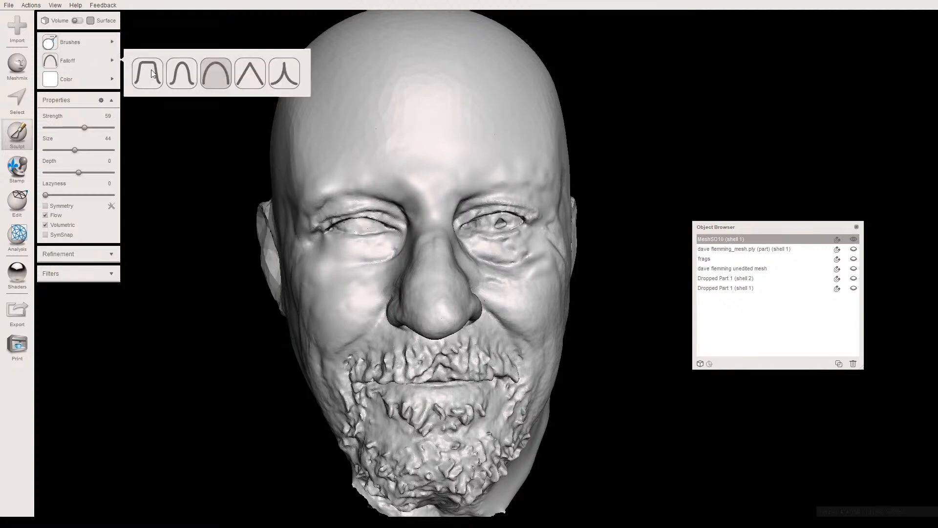
click(278, 77)
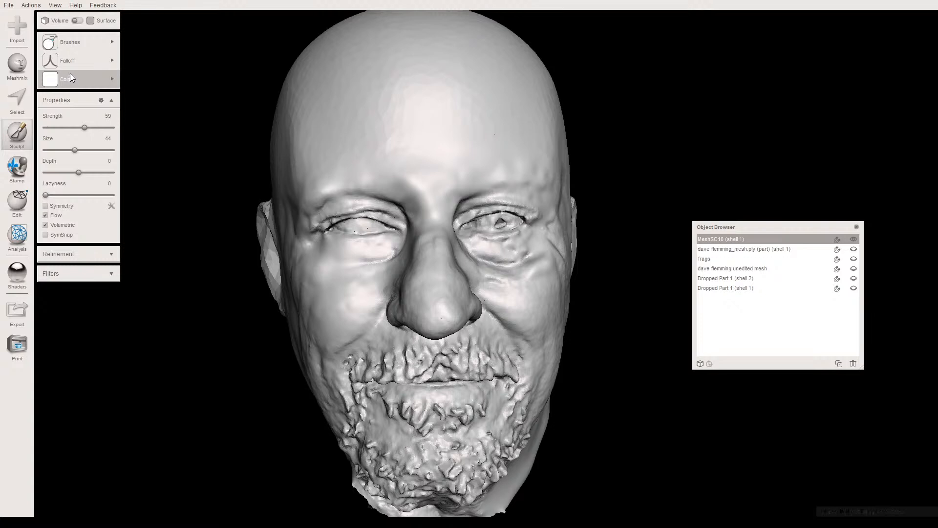
mouse_move(97, 62)
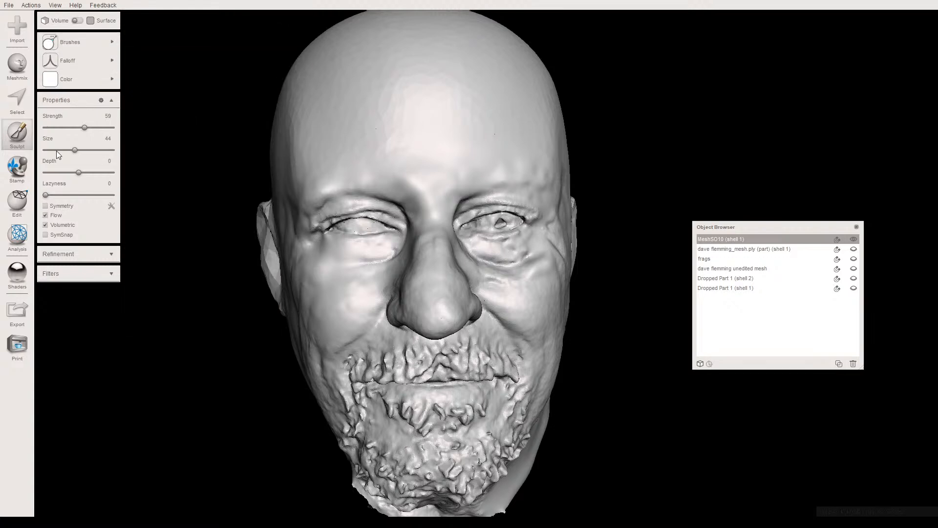
scroll(403, 194, up, 6)
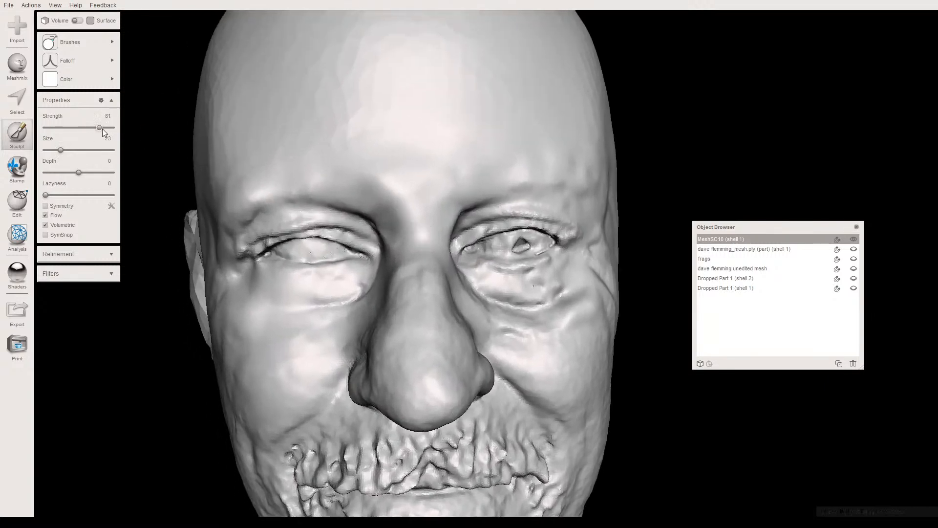
mouse_move(100, 127)
mouse_down()
mouse_move(118, 129)
mouse_move(105, 127)
mouse_up()
right_drag(342, 235, 387, 202)
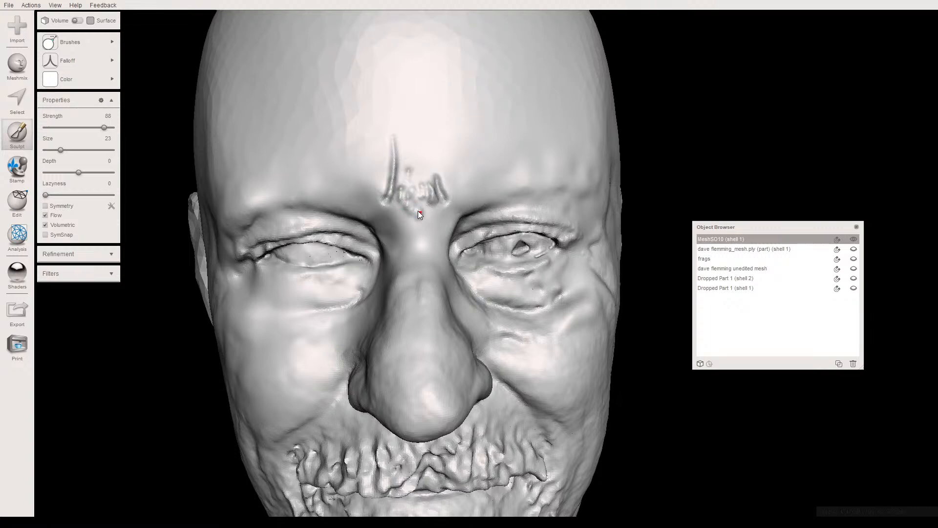
- Undo the extra strokes between the two frown lines, keeping only the frown lines themselves
right_drag(415, 200, 414, 163)
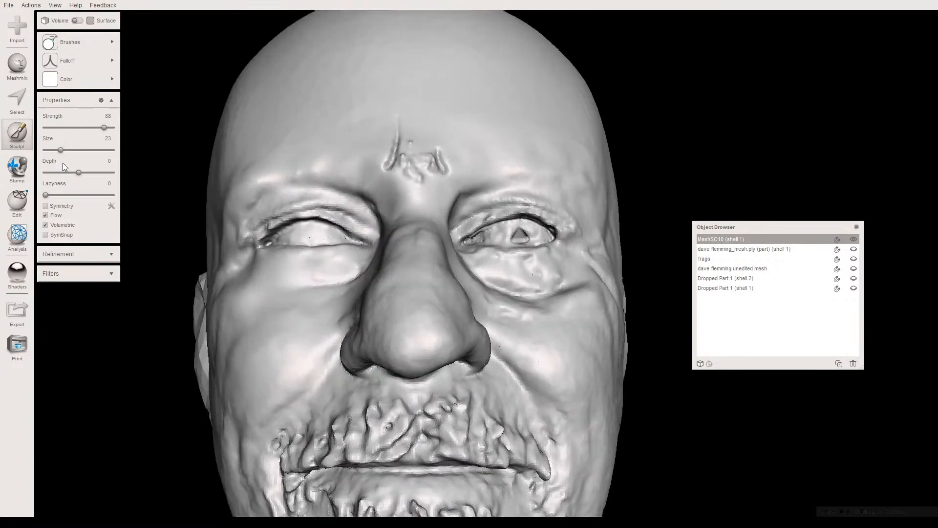
key(ctrl+z)
key(ctrl+z)
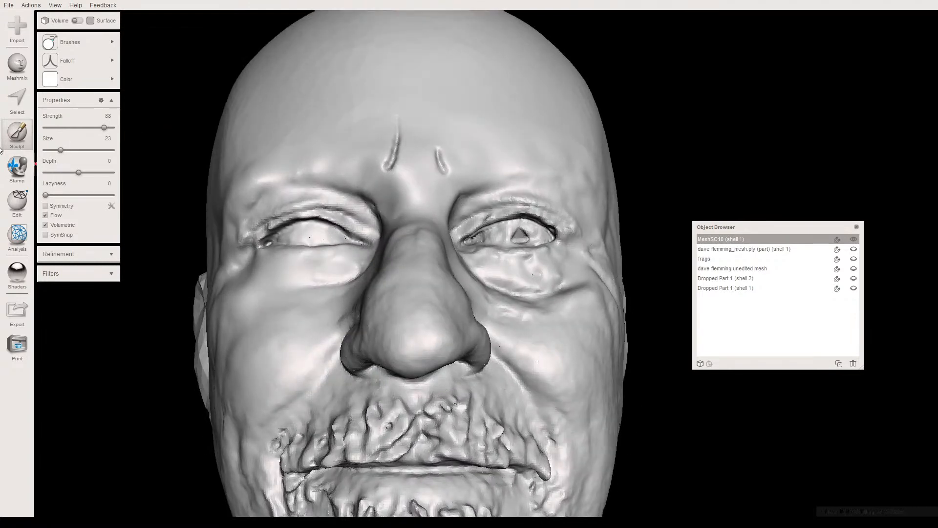
- Build up the skin between the frown lines and above the nose bridge with the Draw2 brush at strength 88, size 35 and rounded falloff
click(69, 150)
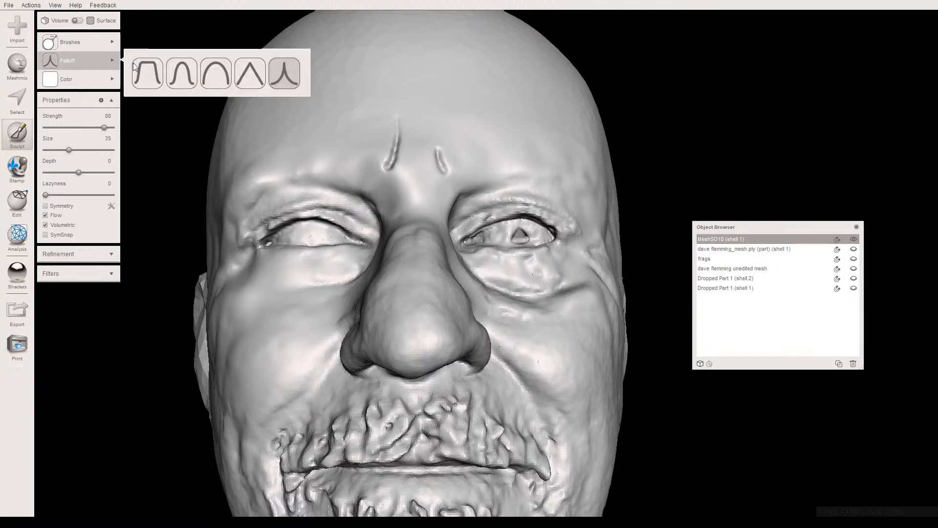
click(211, 74)
mouse_move(410, 167)
mouse_down()
mouse_move(413, 152)
mouse_move(423, 178)
mouse_up()
mouse_move(403, 178)
right_down()
mouse_move(304, 192)
mouse_move(272, 228)
mouse_move(392, 190)
right_up()
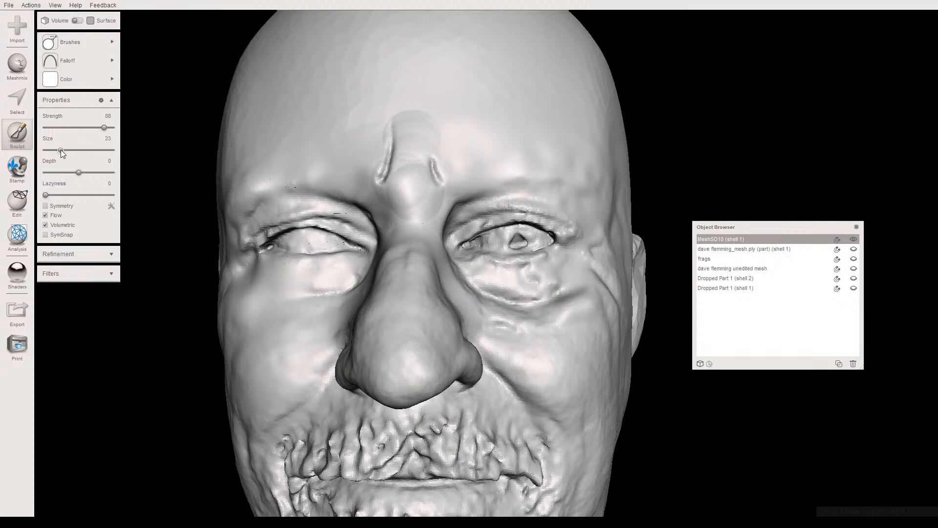
- Try to build up skin beside the longer frown line with Draw2 and blend it with RobustSmooth at strength 50, size 23
scroll(355, 198, up, 3)
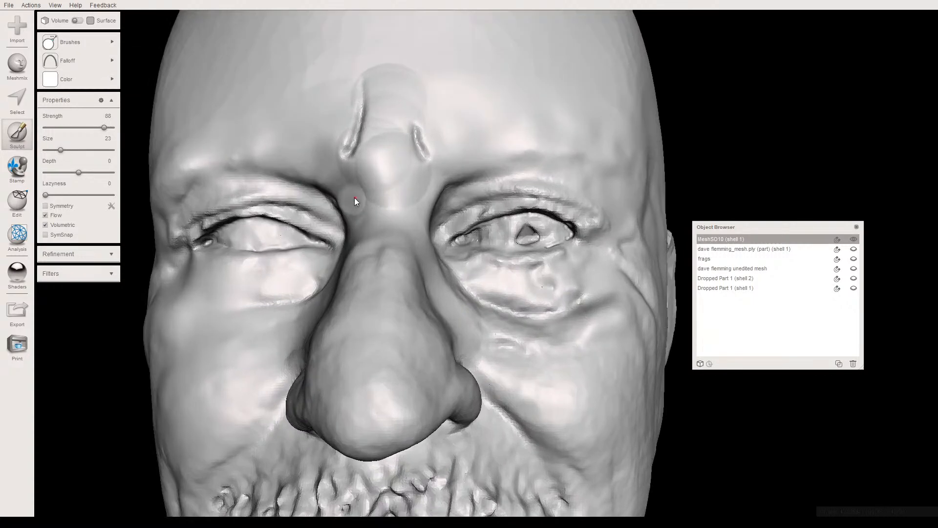
scroll(378, 210, up, 1)
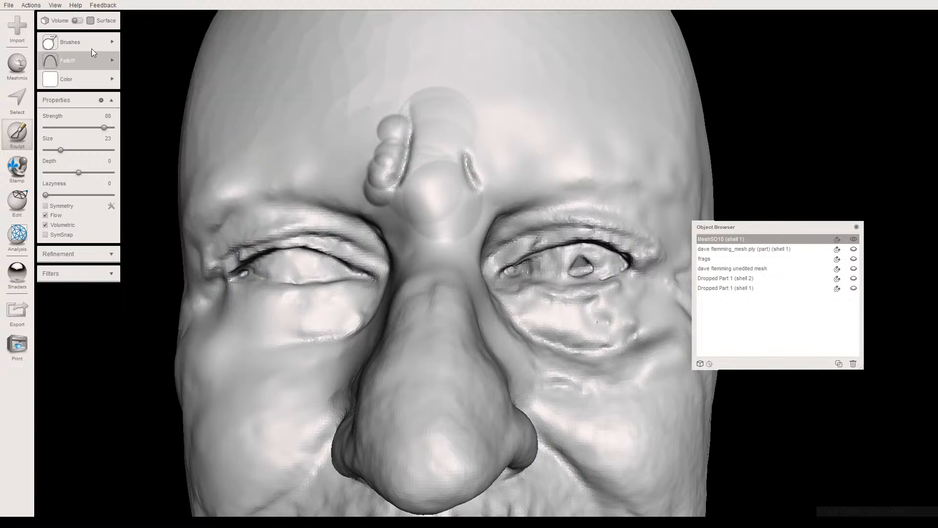
mouse_move(79, 42)
click(148, 198)
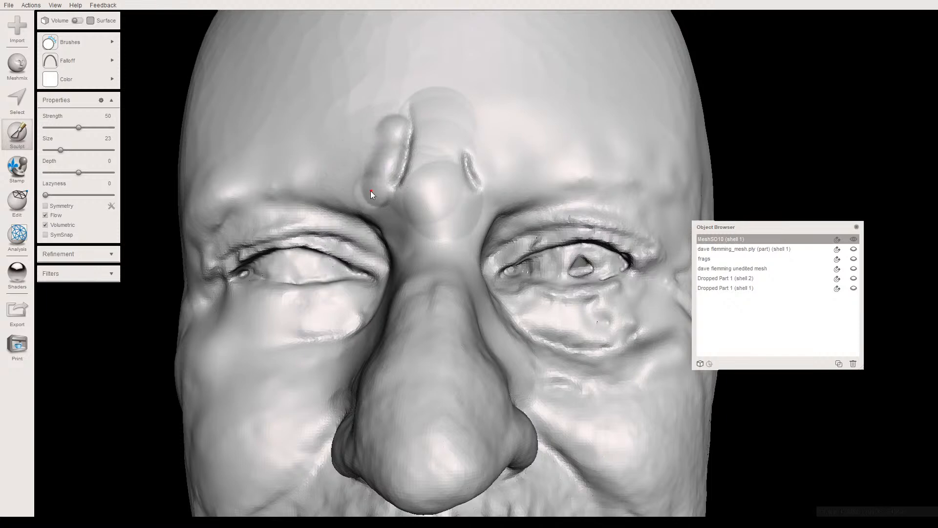
drag(358, 196, 328, 188)
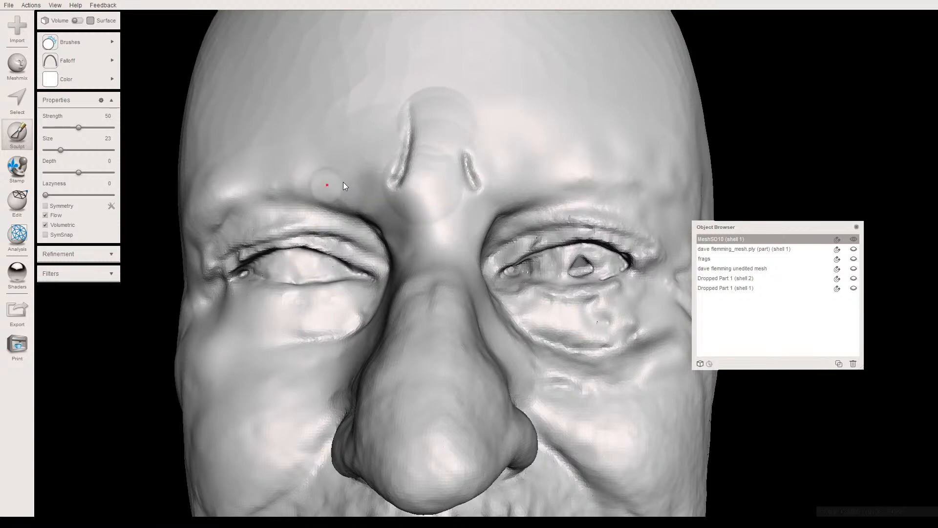
- Undo the skin build-up and smoothing around the frown lines, keeping only the frown lines themselves
key(ctrl+z)
key(ctrl+z)
key(ctrl+z)
key(ctrl+z)
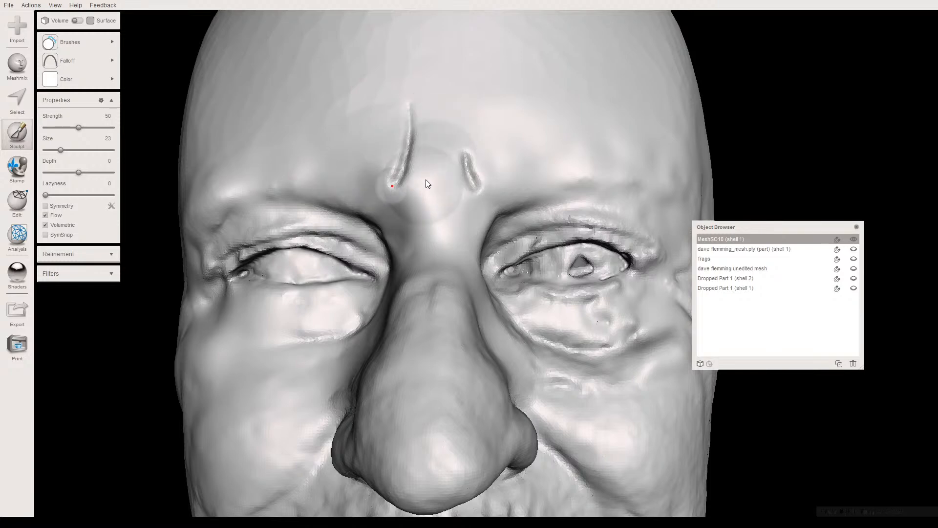
- Build up the skin between and beside the frown lines with the Draw2 brush at strength 54 and size 19
mouse_move(74, 42)
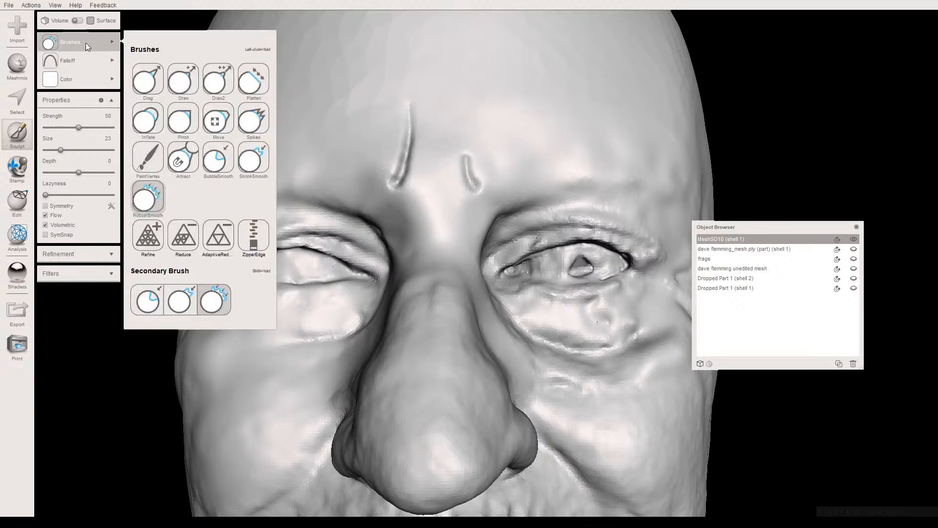
click(217, 87)
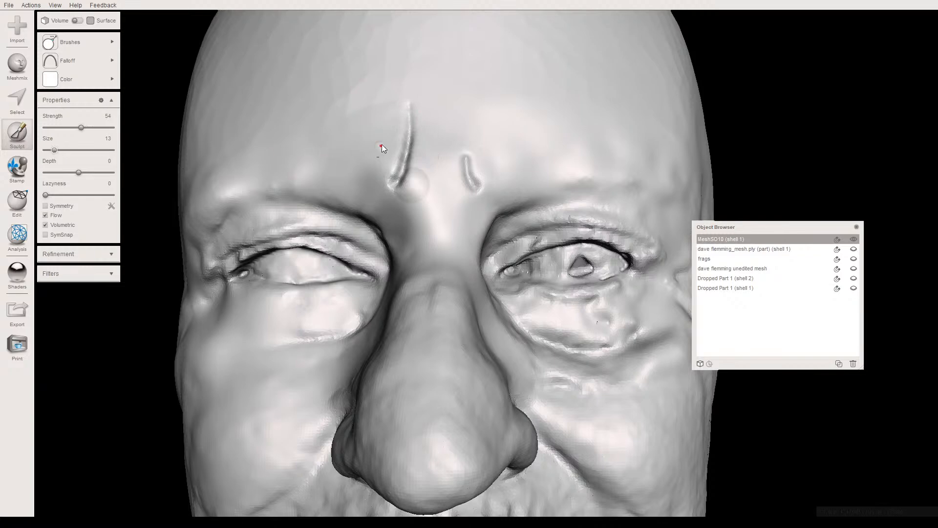
drag(55, 150, 58, 150)
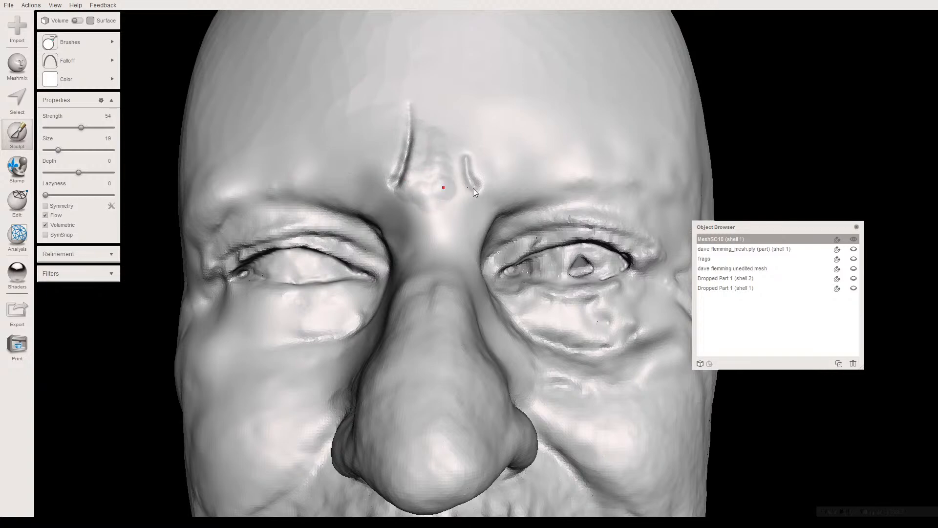
drag(450, 143, 452, 134)
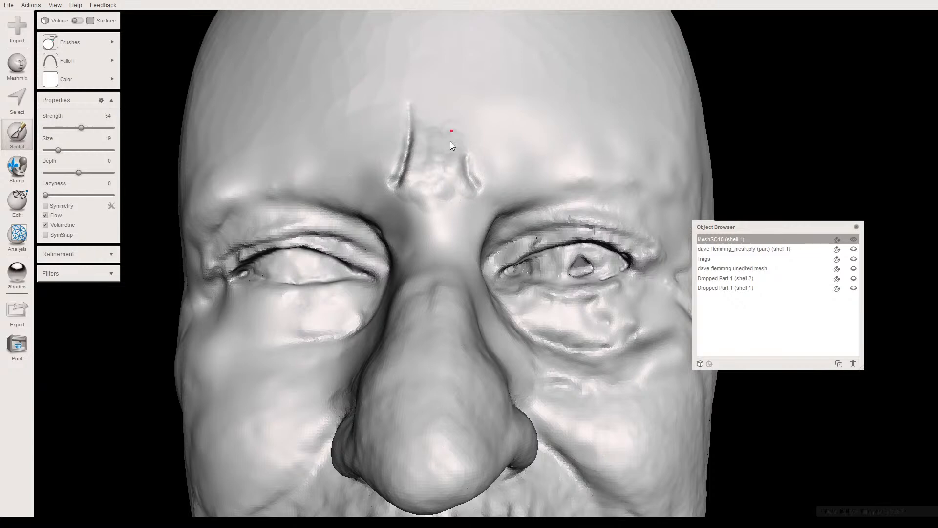
drag(424, 179, 444, 184)
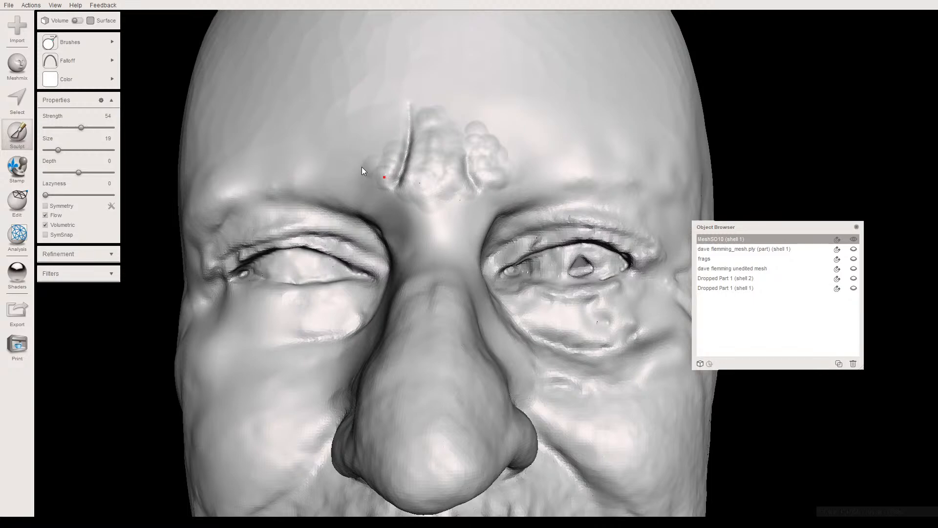
- Extend the build-up along the outer side of the longer frown line and down the inner brow toward the nose bridge
mouse_move(380, 226)
right_down()
mouse_move(401, 181)
mouse_move(415, 204)
right_up()
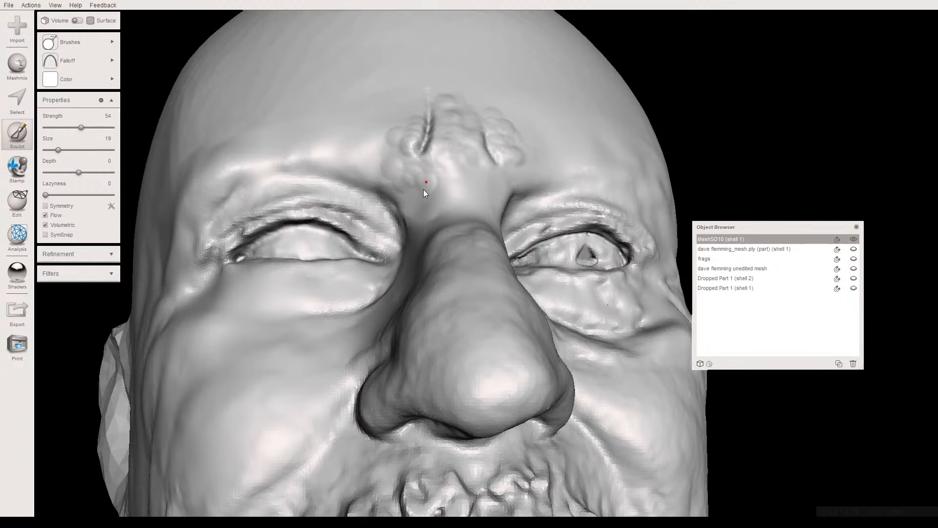
drag(419, 193, 408, 194)
mouse_move(422, 201)
right_down()
mouse_move(459, 247)
mouse_move(481, 251)
right_up()
drag(483, 235, 472, 200)
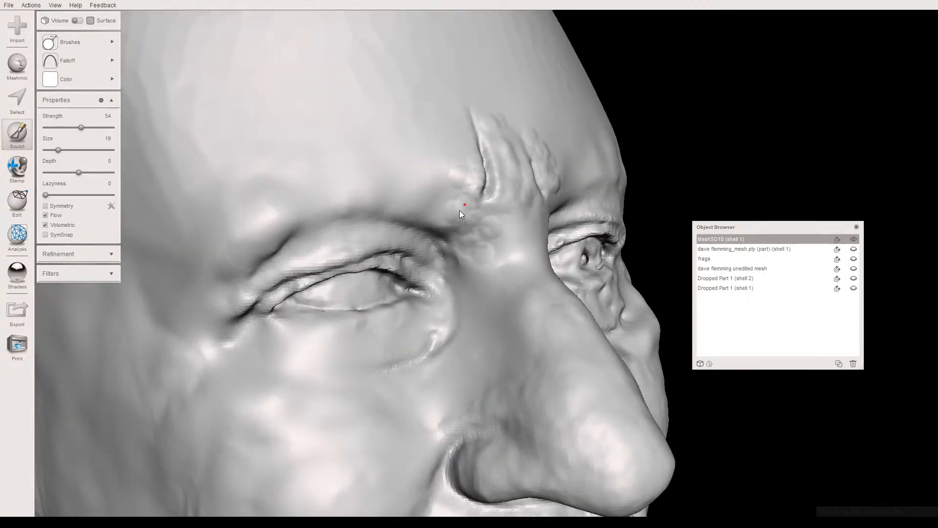
mouse_move(507, 217)
right_down()
mouse_move(469, 203)
mouse_move(435, 210)
right_up()
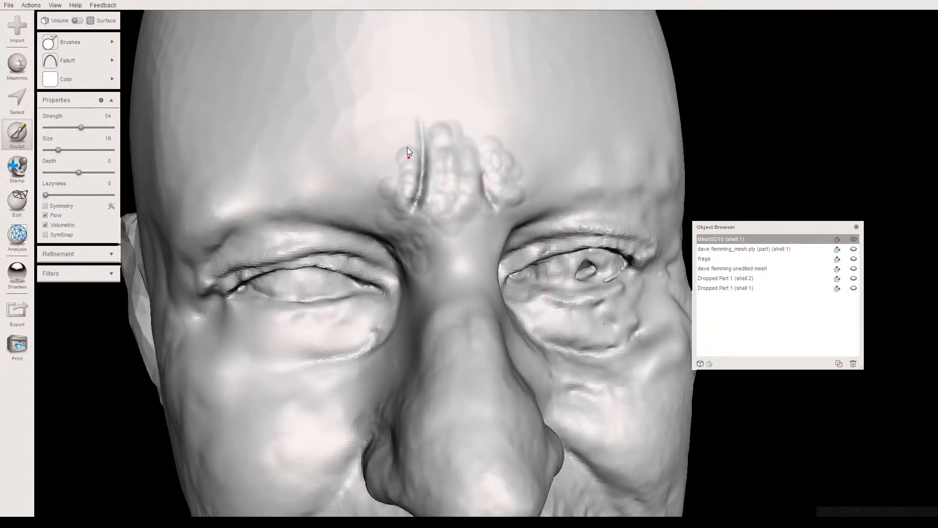
drag(409, 142, 400, 168)
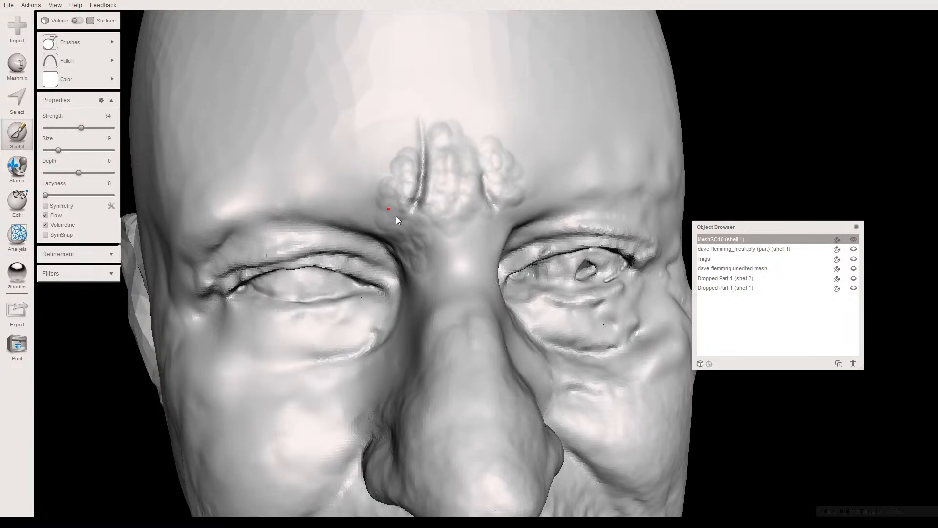
right_drag(403, 219, 456, 192)
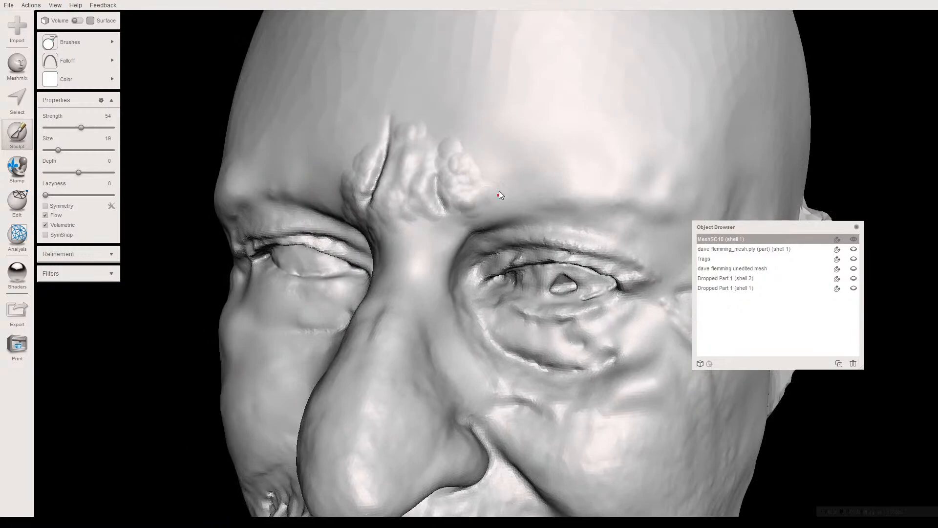
mouse_move(460, 187)
right_down()
mouse_move(490, 137)
mouse_move(490, 154)
mouse_move(453, 179)
right_up()
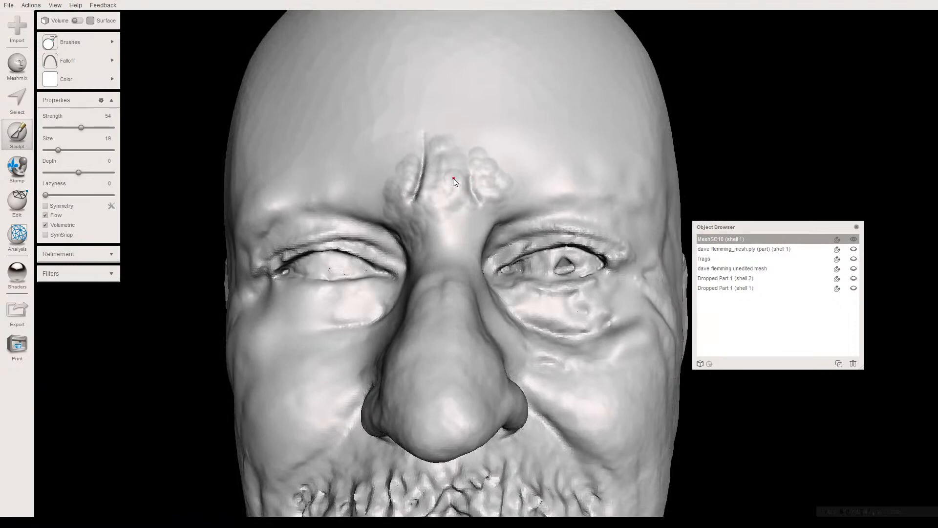
scroll(431, 192, down, 2)
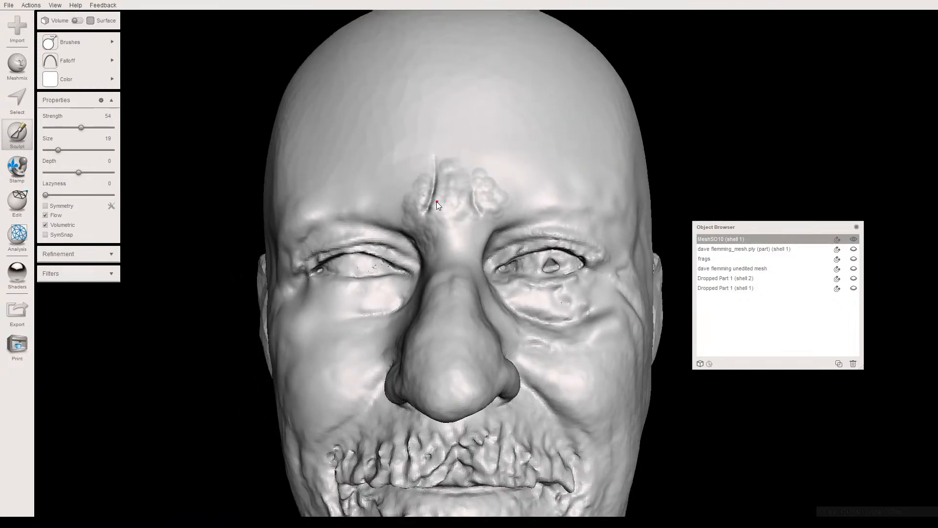
mouse_move(431, 198)
right_down()
mouse_move(441, 211)
mouse_move(449, 195)
mouse_move(432, 173)
right_up()
- Refine the mesh of the built-up skin beside the longer frown line and between both lines, using the Refine brush at strength 69, size 23
click(84, 44)
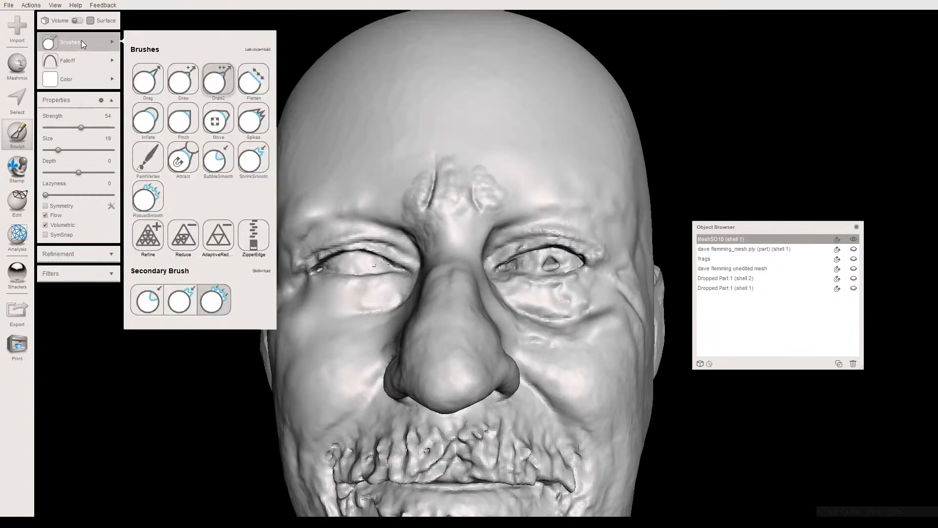
click(145, 235)
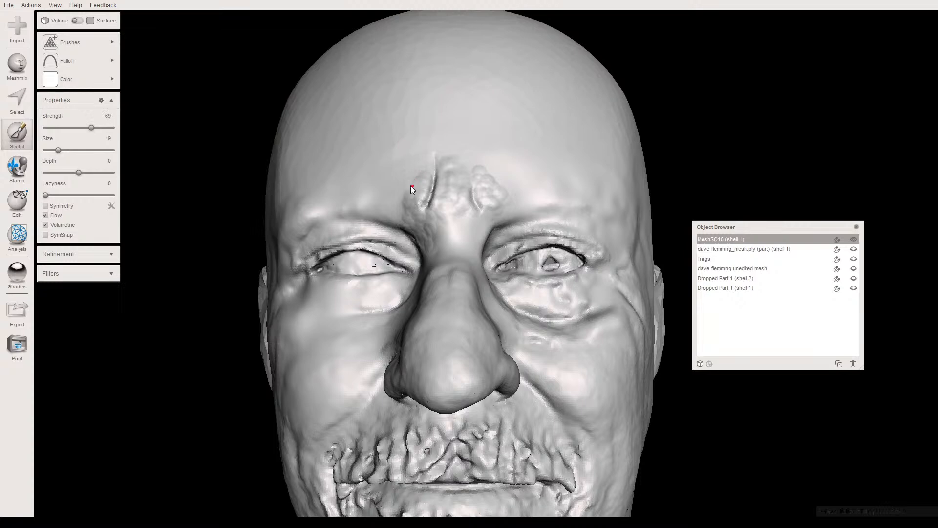
scroll(414, 193, up, 8)
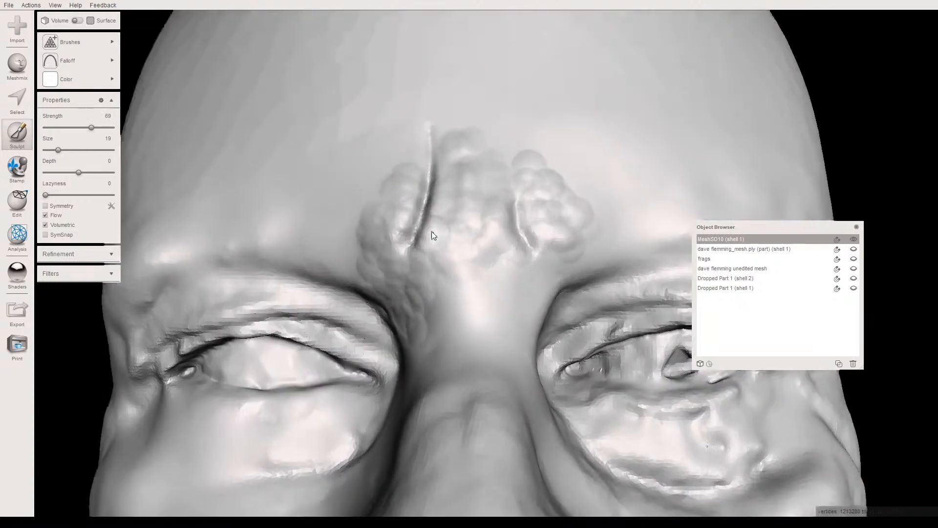
scroll(457, 242, up, 5)
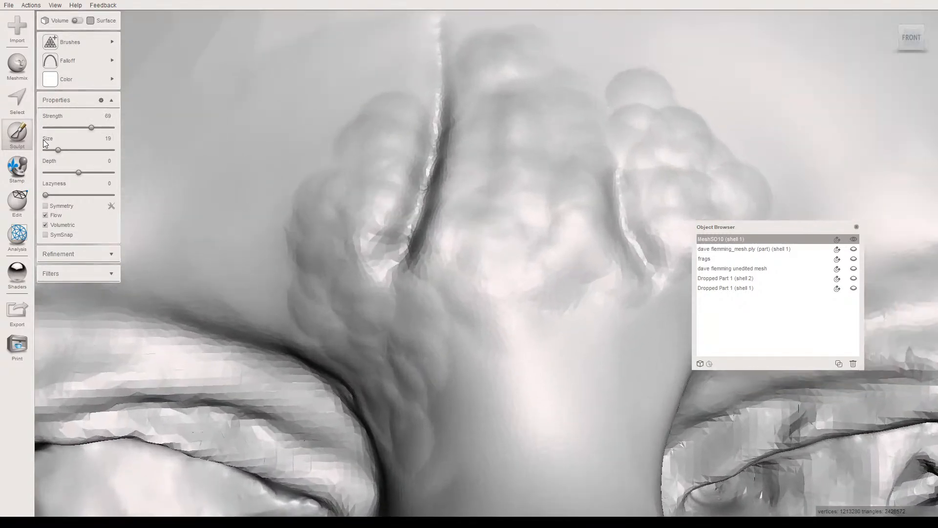
drag(61, 150, 64, 149)
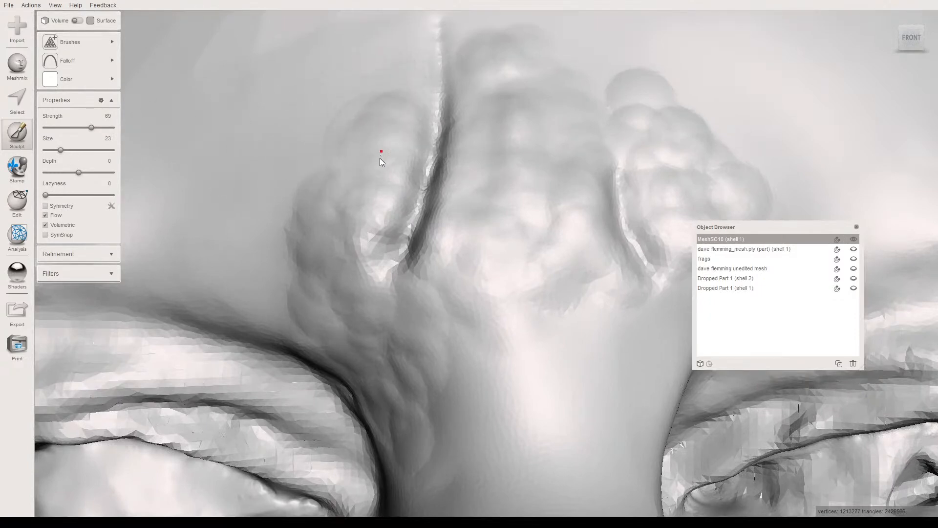
mouse_move(352, 199)
mouse_down()
mouse_move(360, 199)
mouse_move(345, 226)
mouse_move(298, 227)
mouse_up()
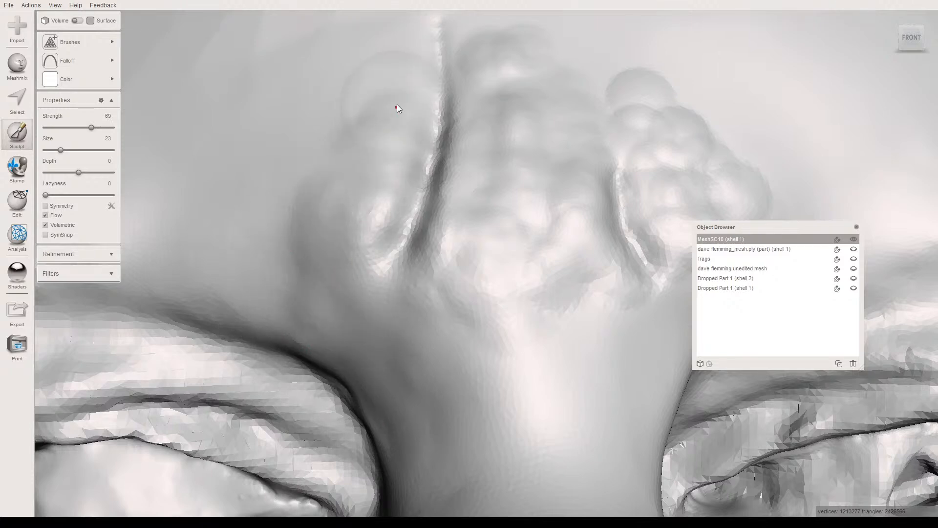
mouse_move(382, 149)
mouse_down()
mouse_move(414, 258)
mouse_move(513, 295)
mouse_move(507, 234)
mouse_move(516, 155)
mouse_up()
- Smooth the lumpy build-up between and around both frown lines with the RobustSmooth brush at strength 50 and size 23
click(66, 42)
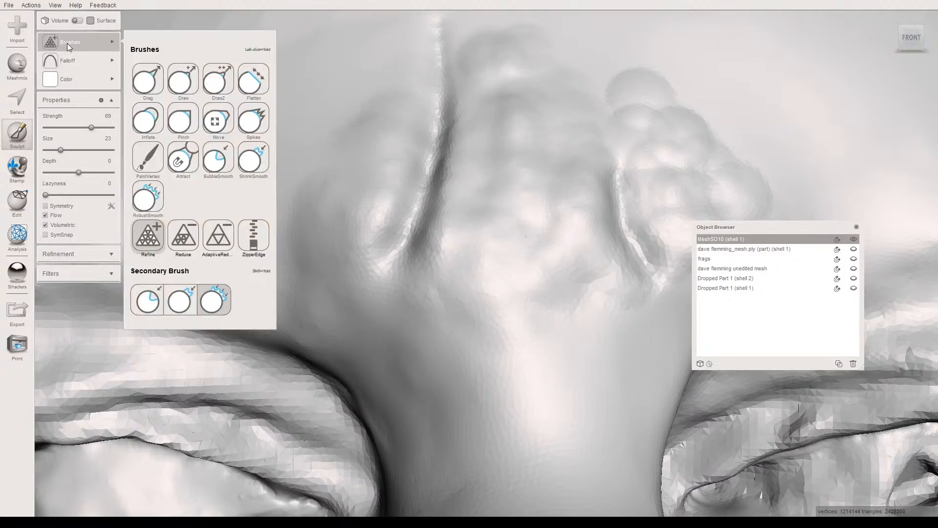
click(150, 205)
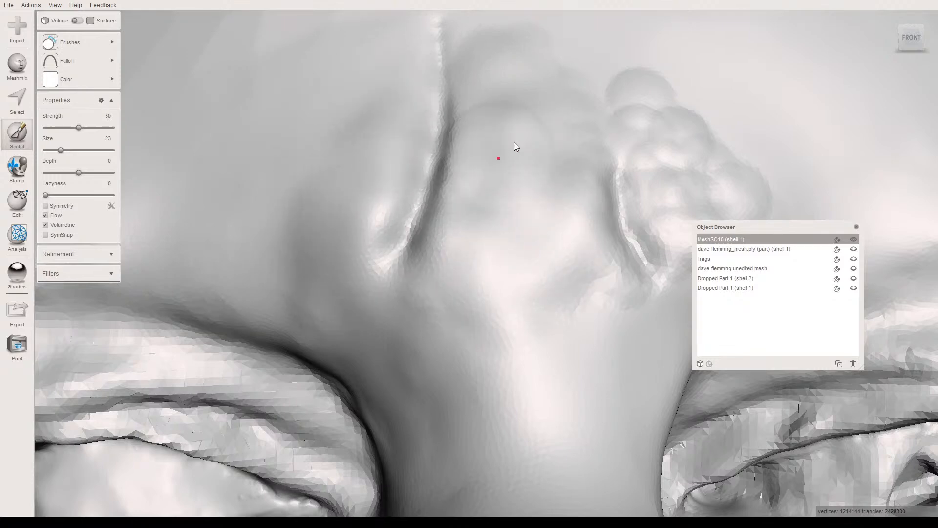
scroll(503, 202, down, 3)
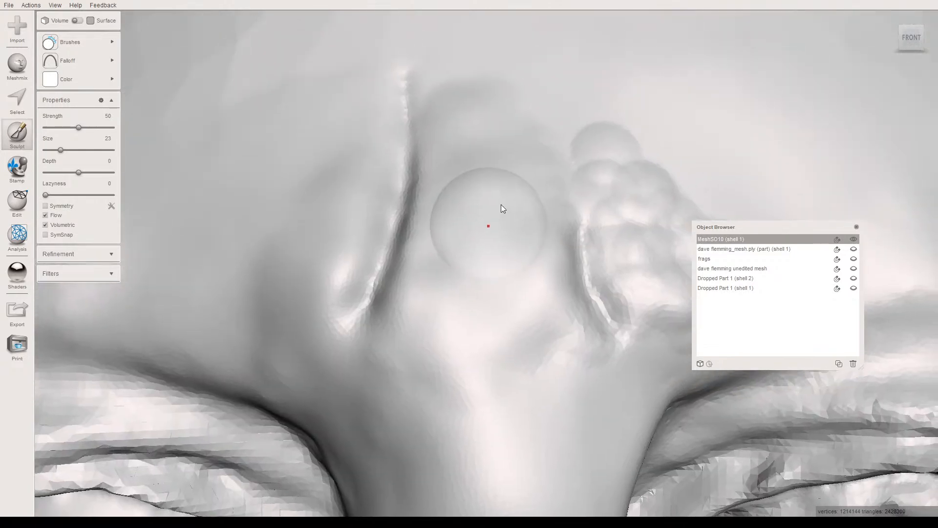
scroll(485, 211, down, 4)
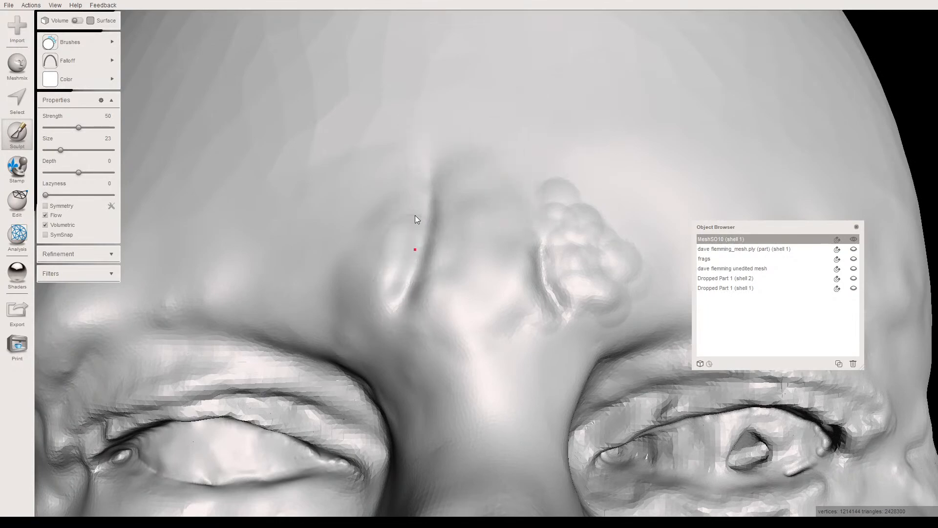
mouse_move(534, 244)
right_down()
mouse_move(478, 200)
mouse_move(490, 200)
right_up()
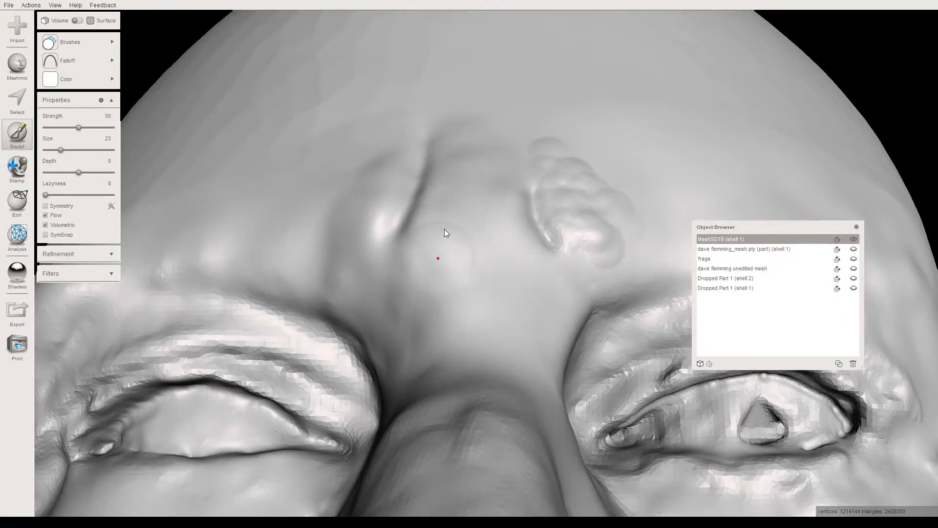
click(482, 177)
right_drag(483, 175, 420, 151)
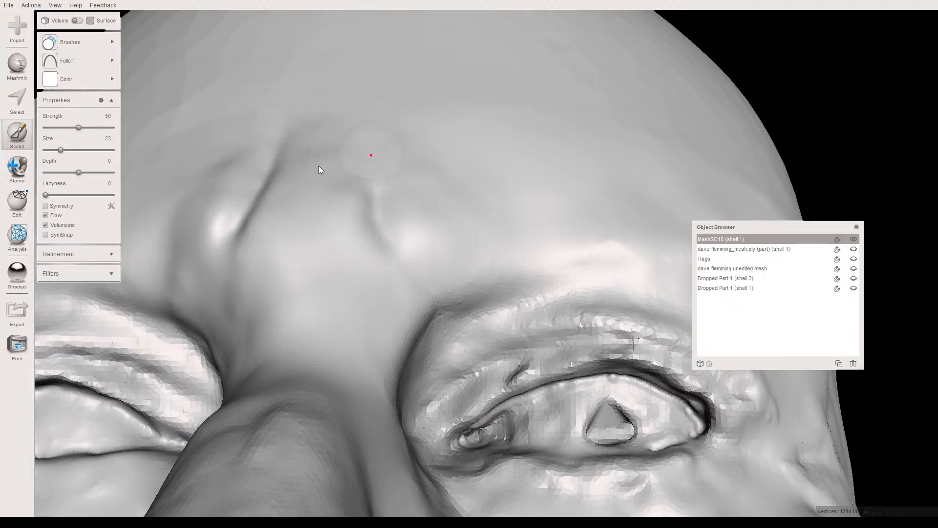
scroll(315, 218, down, 10)
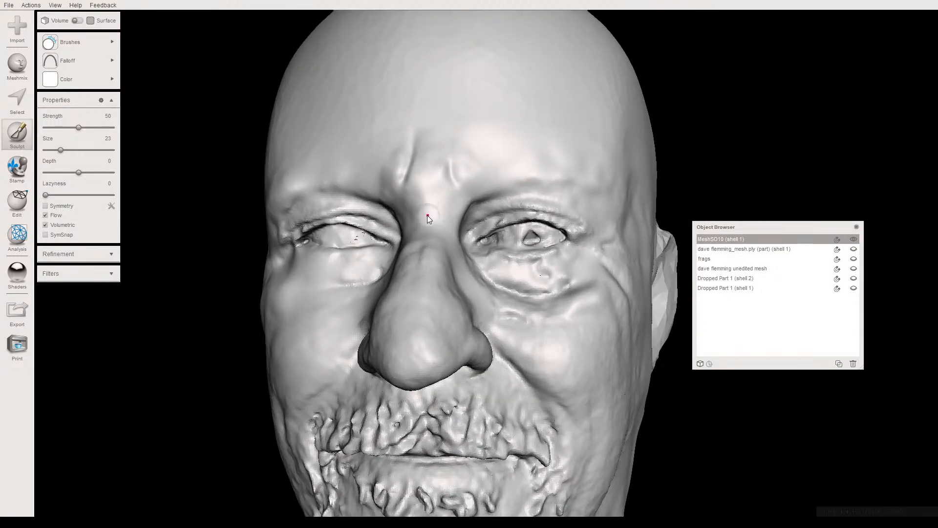
- Build up the nose bridge between the eyes with the Draw2 brush at strength 30 and size 28
right_drag(421, 236, 450, 266)
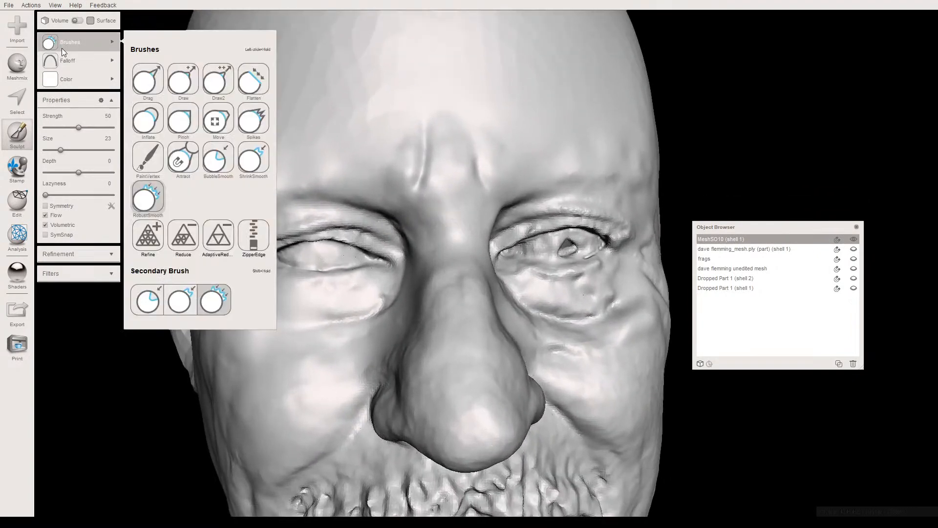
mouse_move(81, 42)
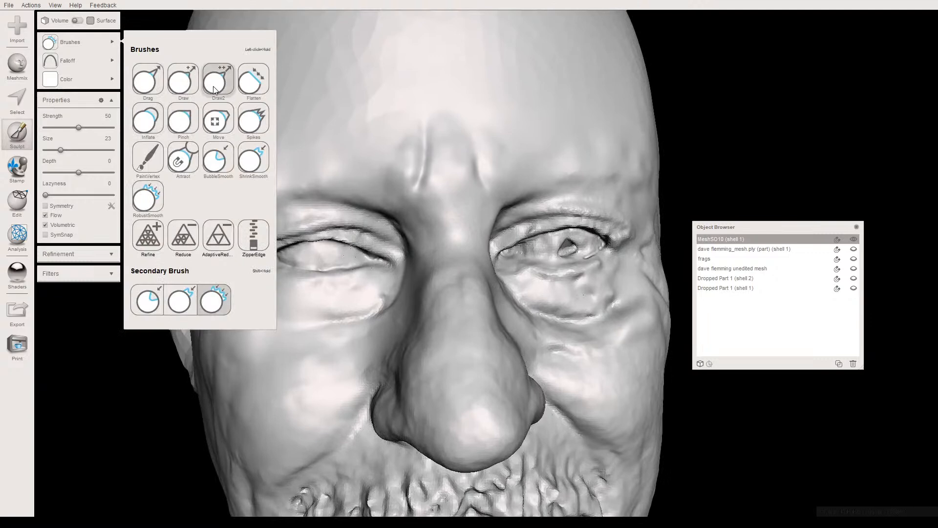
click(218, 79)
click(65, 128)
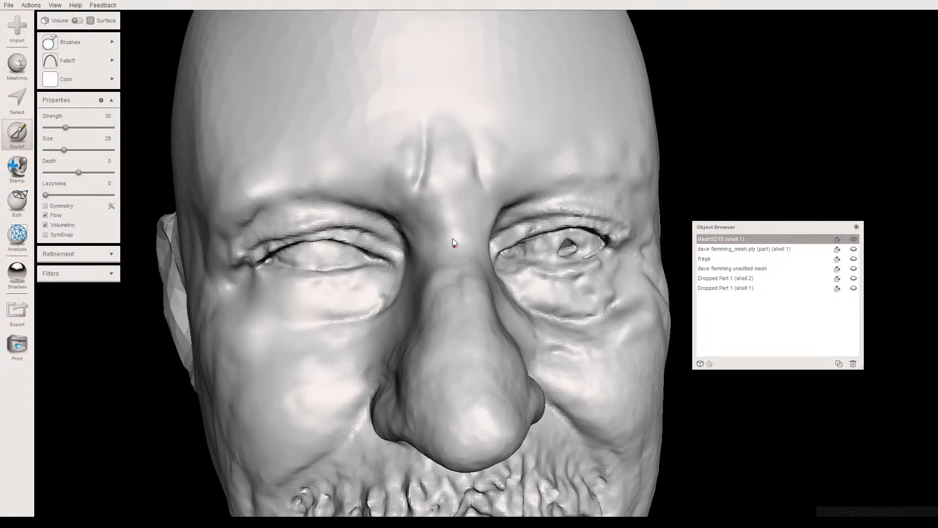
mouse_move(441, 229)
right_down()
mouse_move(396, 224)
mouse_move(415, 216)
right_up()
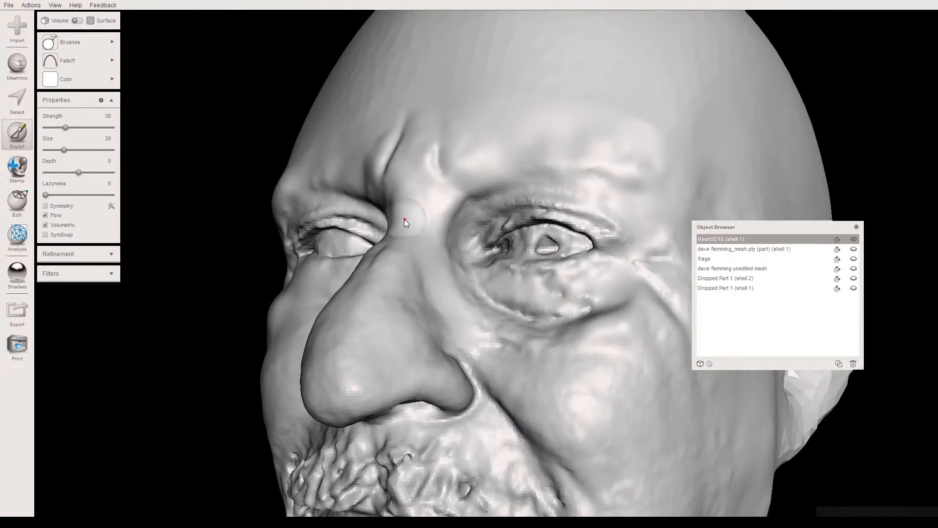
mouse_move(401, 218)
right_down()
mouse_move(367, 258)
mouse_move(380, 270)
mouse_move(324, 249)
mouse_move(338, 252)
right_up()
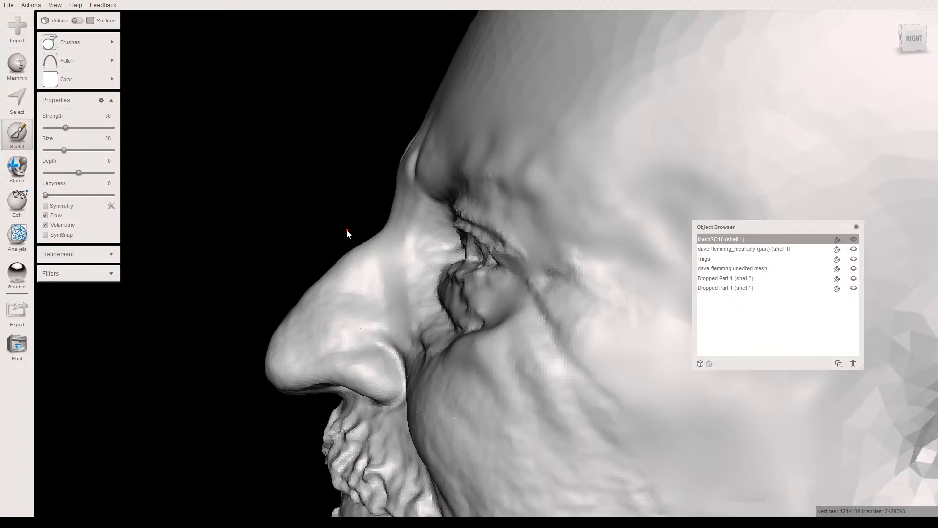
mouse_move(476, 283)
right_down()
mouse_move(461, 262)
mouse_move(488, 274)
right_up()
right_drag(379, 234, 366, 215)
- Check the nose bridge in profile and from the front, and show both eyeball parts, Dropped Part 1 (shell 1) and (shell 2)
scroll(408, 246, down, 5)
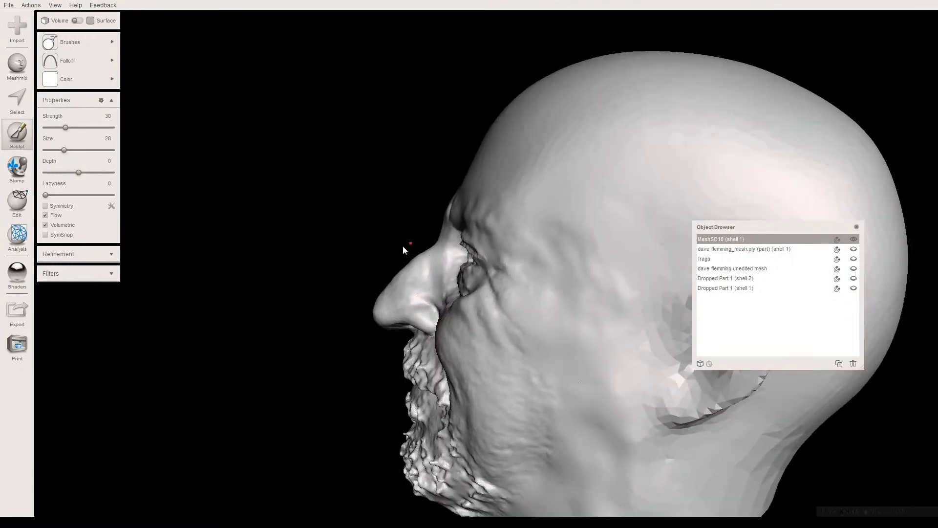
right_drag(415, 245, 527, 245)
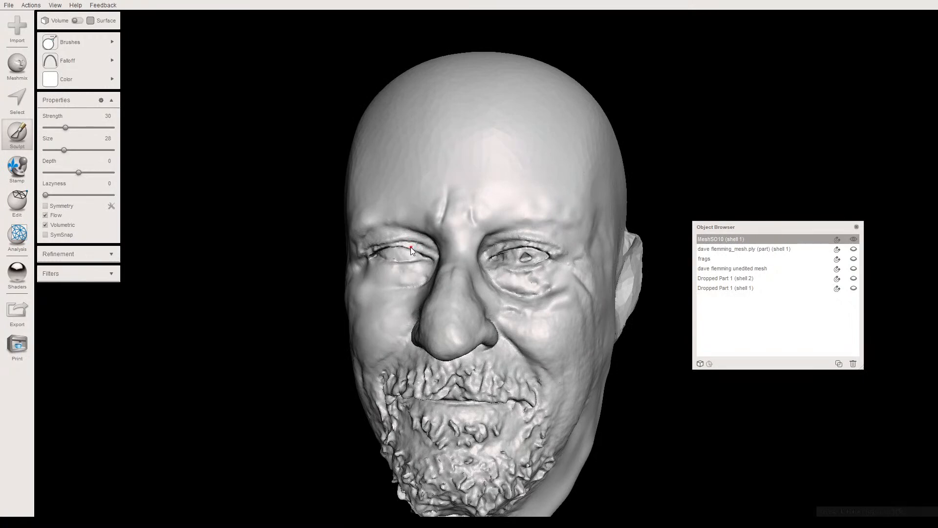
right_drag(467, 250, 447, 246)
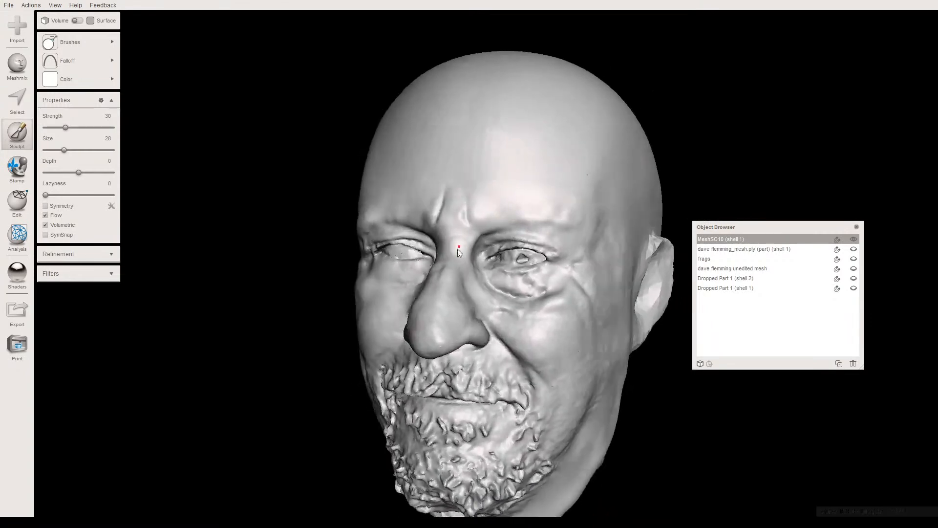
scroll(537, 303, up, 5)
mouse_move(531, 303)
right_down()
mouse_move(509, 304)
mouse_move(514, 283)
mouse_move(539, 287)
right_up()
click(853, 287)
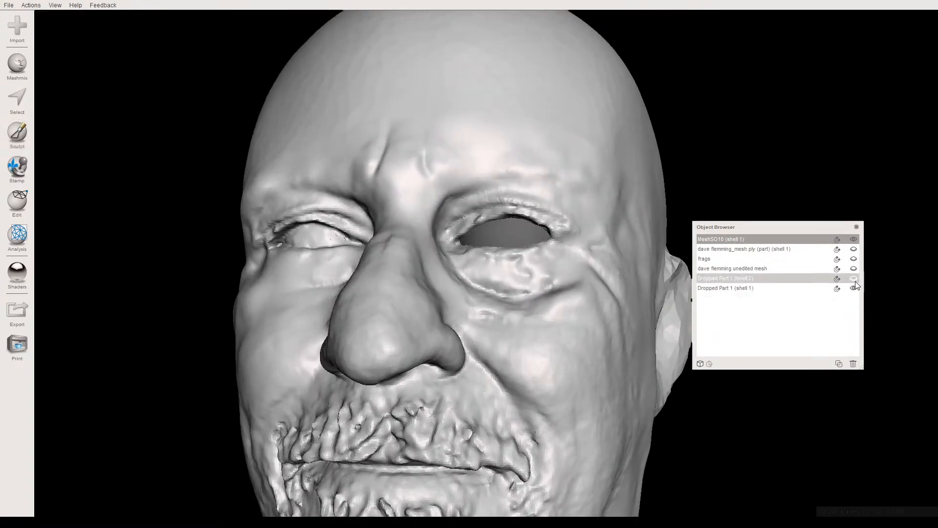
click(853, 278)
- Build up the lower rim of the faceted ear with the Draw2 brush at strength 62 and size 28
scroll(614, 301, down, 5)
right_drag(597, 269, 426, 312)
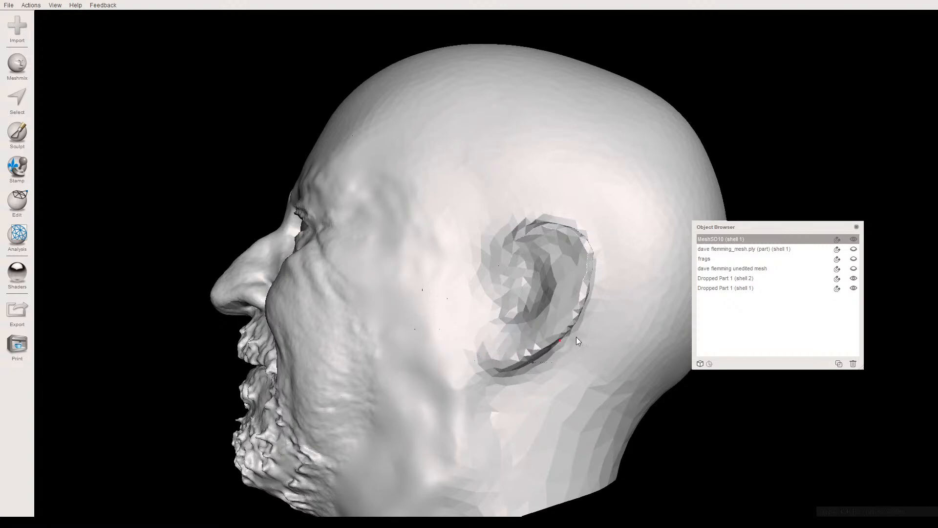
right_drag(523, 366, 465, 363)
scroll(482, 376, up, 2)
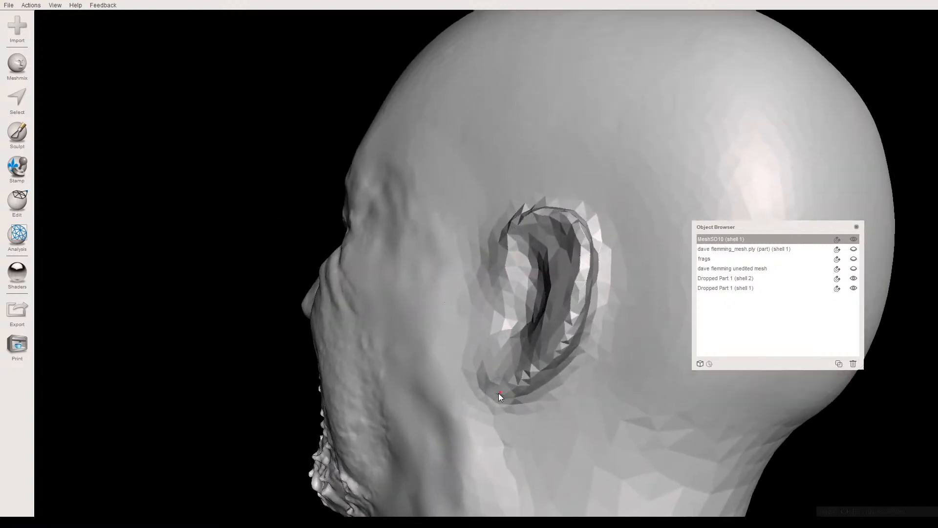
middle_drag(501, 391, 424, 349)
right_drag(424, 350, 423, 295)
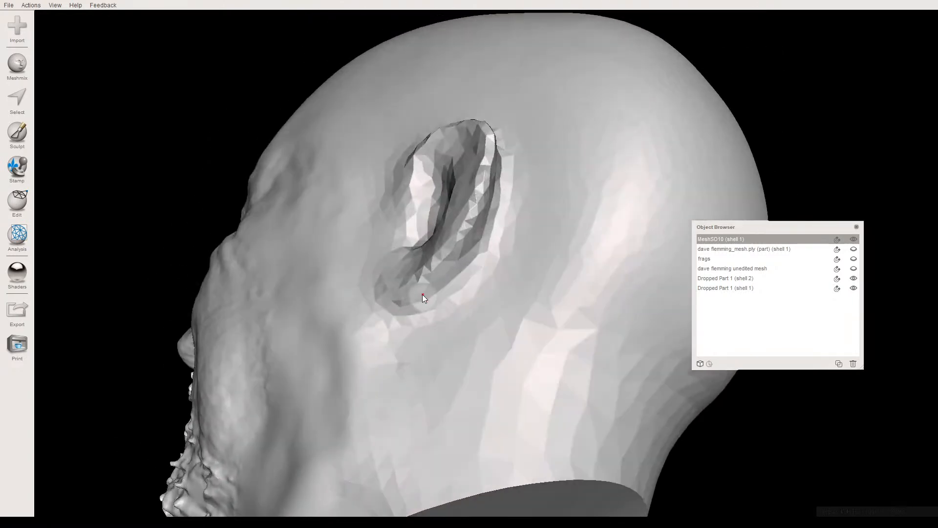
click(19, 139)
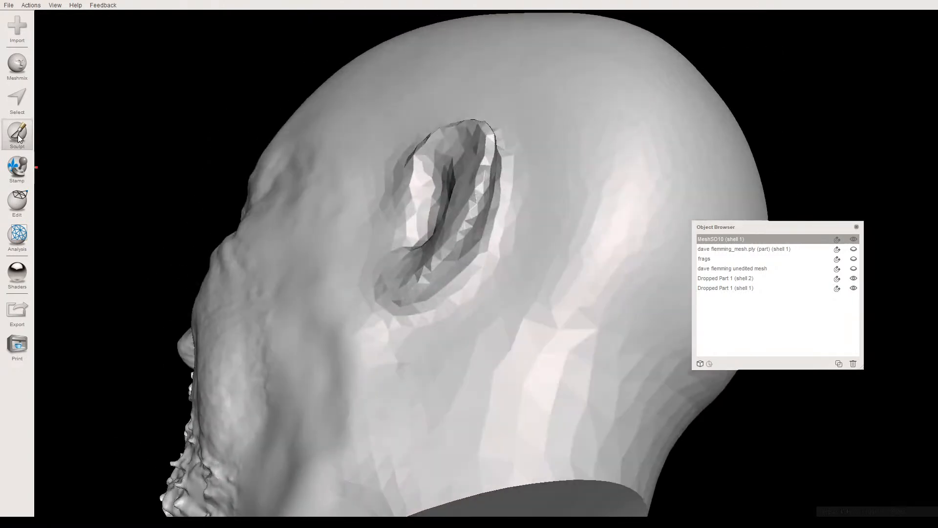
click(22, 139)
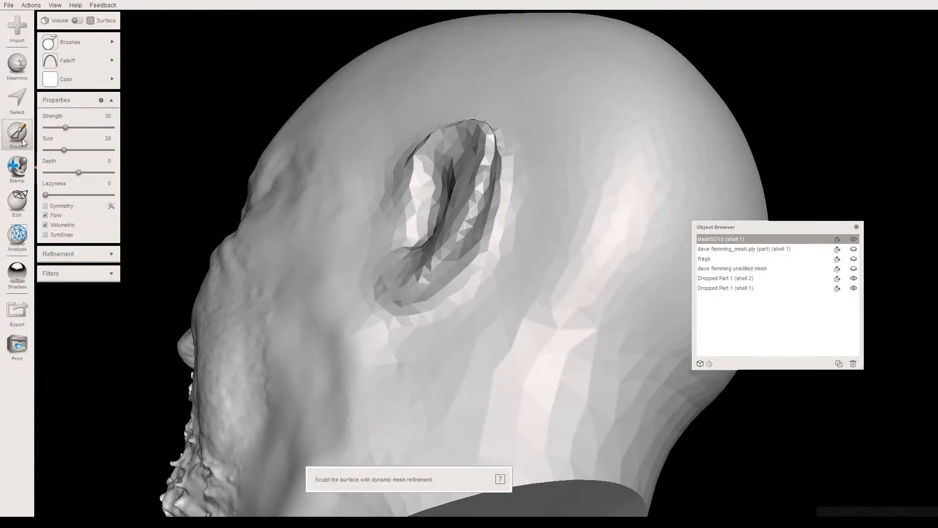
click(70, 39)
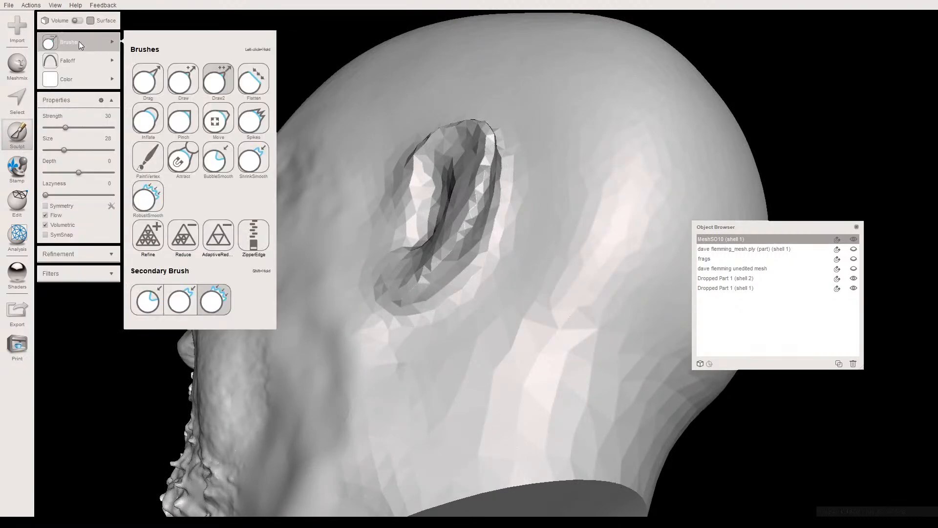
click(443, 265)
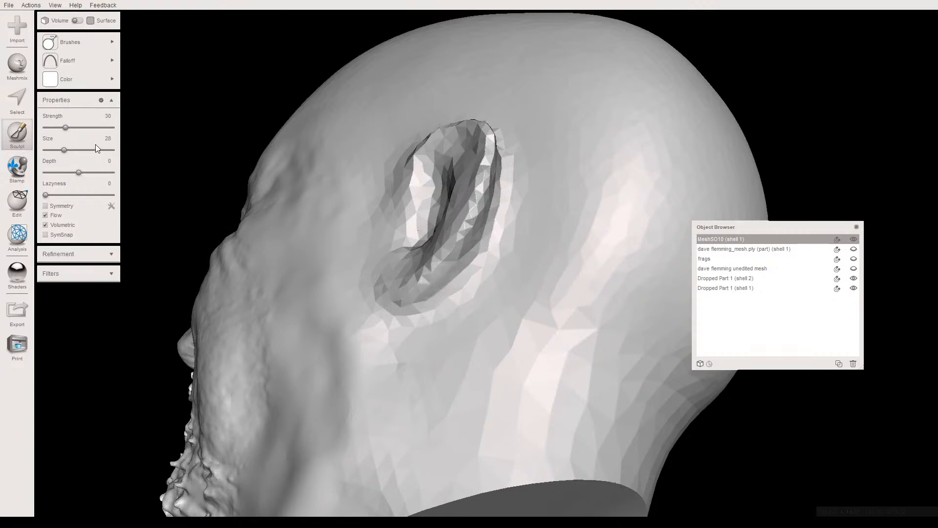
click(85, 128)
mouse_move(420, 284)
right_down()
mouse_move(462, 318)
mouse_move(416, 297)
right_up()
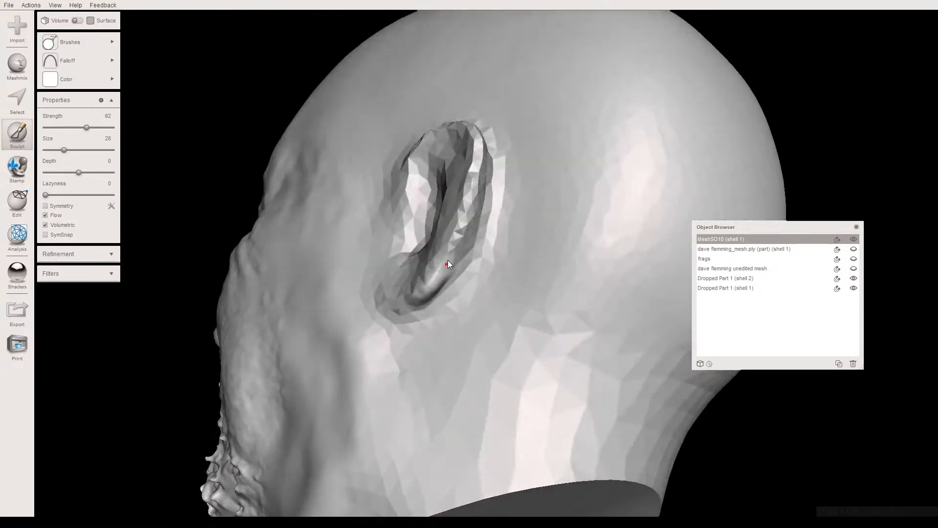
right_drag(470, 309, 426, 309)
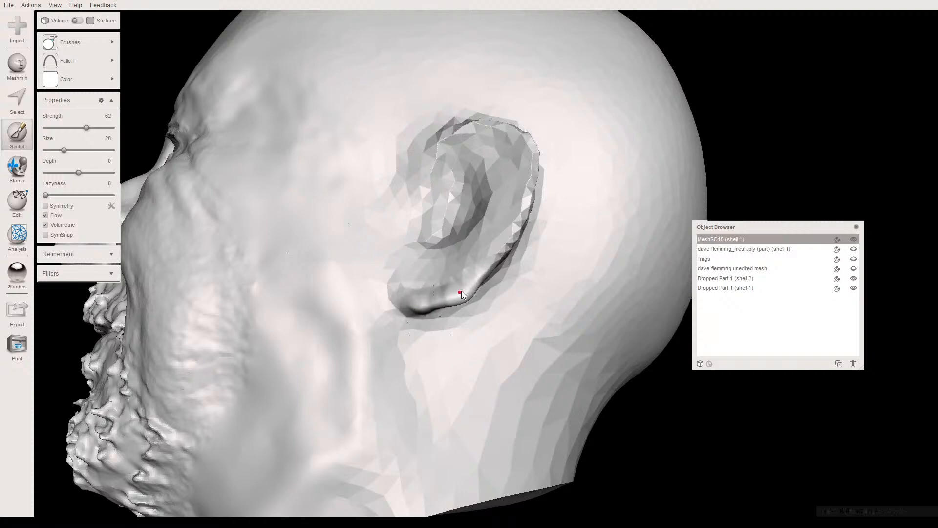
- Extend the build-up over the back of the earlobe and its rear lower edge
right_drag(474, 283, 423, 299)
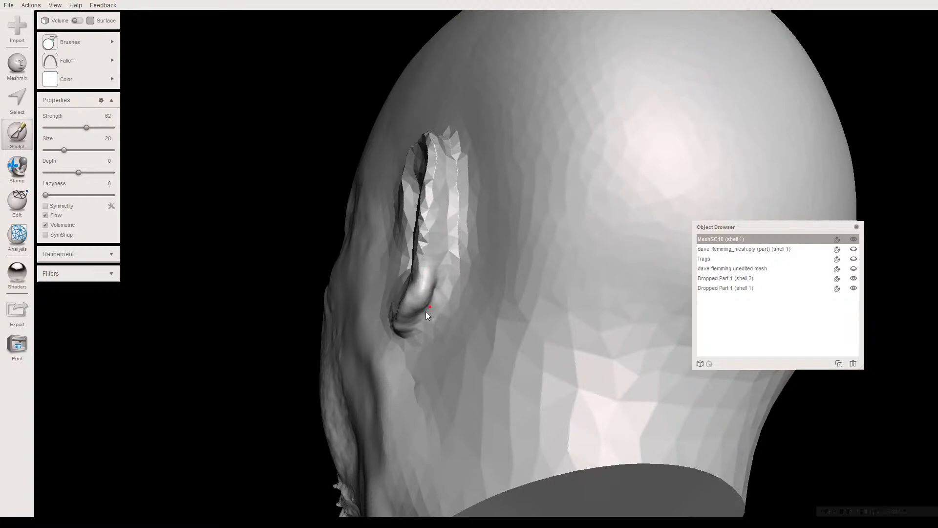
right_drag(420, 263, 419, 273)
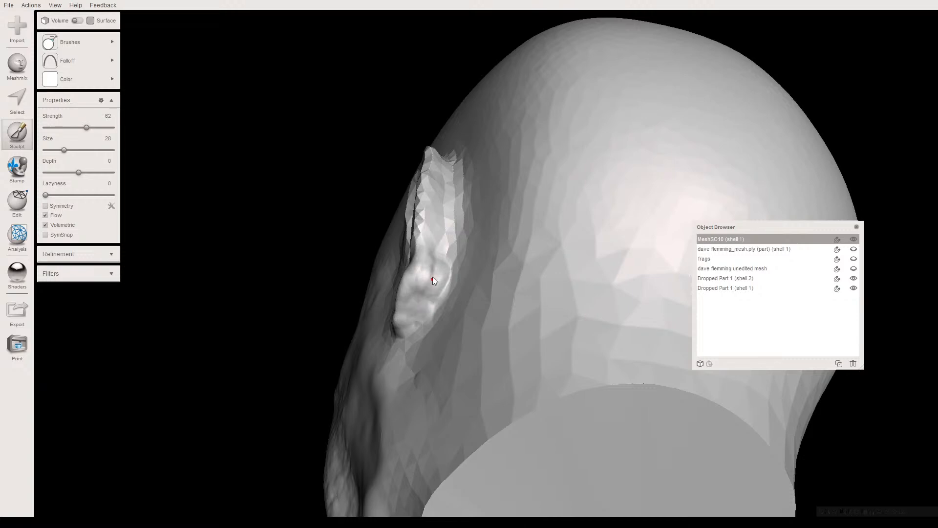
right_drag(433, 279, 483, 308)
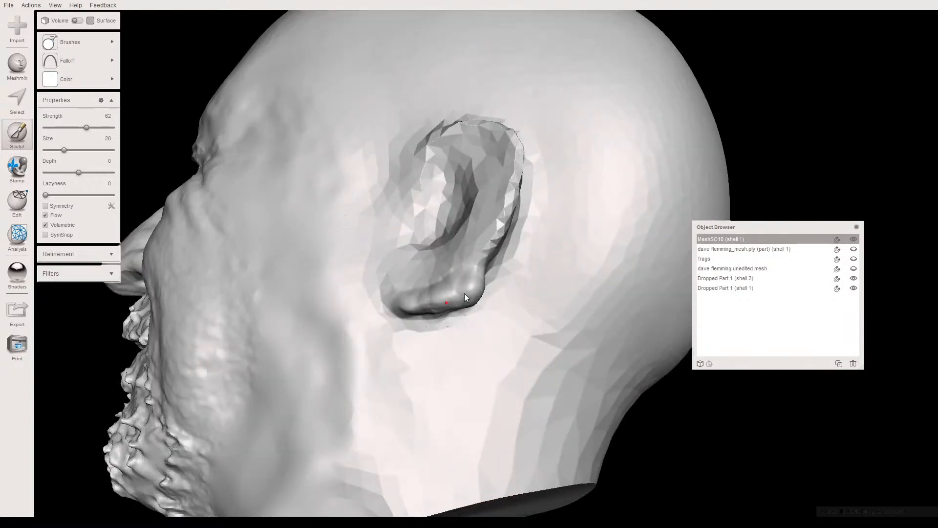
- Smooth the built-up earlobe and lower rear rim of the ear with the ShrinkSmooth brush at strength 100 and size 38
mouse_move(64, 42)
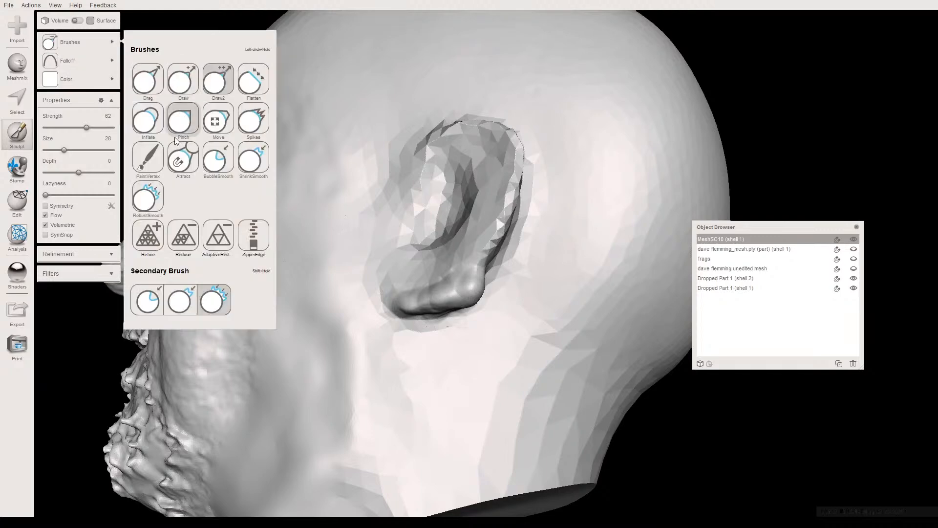
click(264, 162)
right_drag(482, 284, 442, 279)
drag(65, 151, 72, 152)
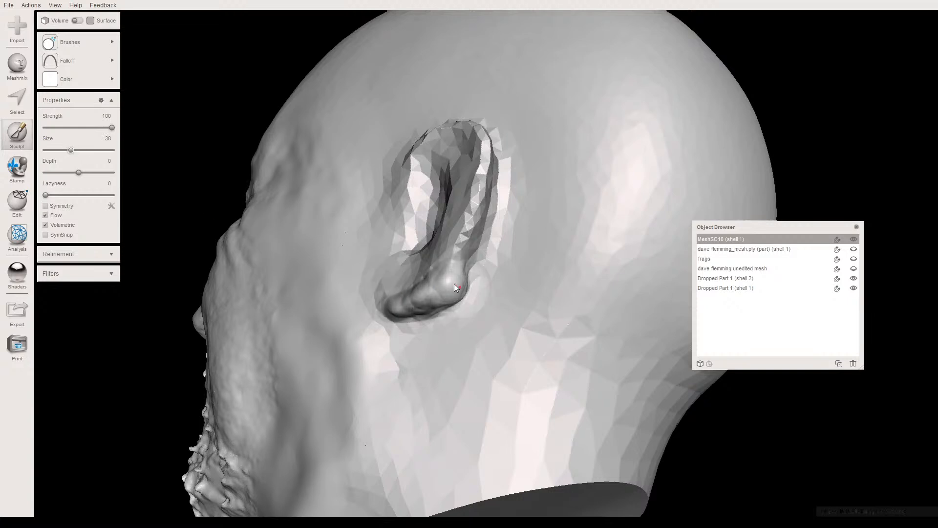
mouse_move(452, 285)
mouse_down()
mouse_move(415, 308)
mouse_move(460, 267)
mouse_up()
right_drag(474, 304, 506, 319)
right_drag(461, 289, 384, 278)
drag(383, 274, 447, 303)
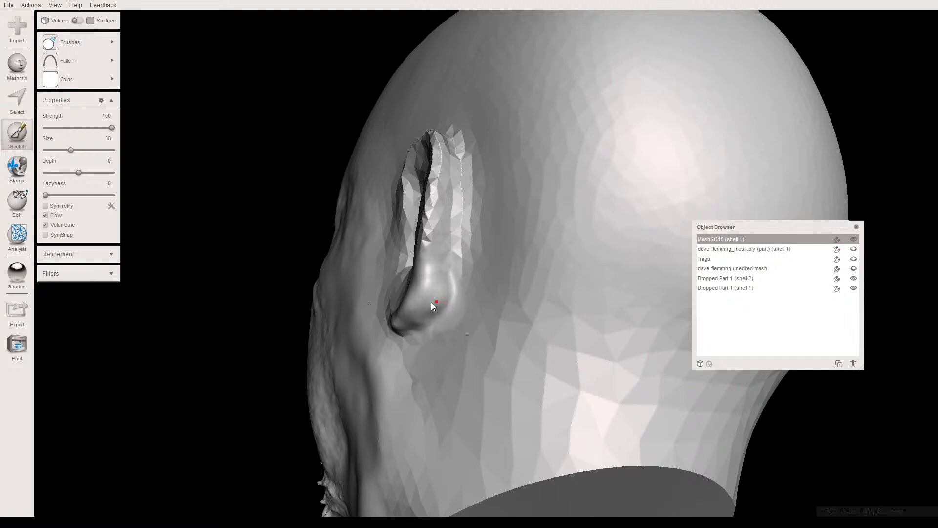
mouse_move(415, 313)
mouse_down()
mouse_move(430, 277)
mouse_move(433, 200)
mouse_move(440, 253)
mouse_up()
mouse_move(536, 293)
right_down()
mouse_move(550, 308)
mouse_move(528, 309)
mouse_move(524, 289)
mouse_move(542, 293)
right_up()
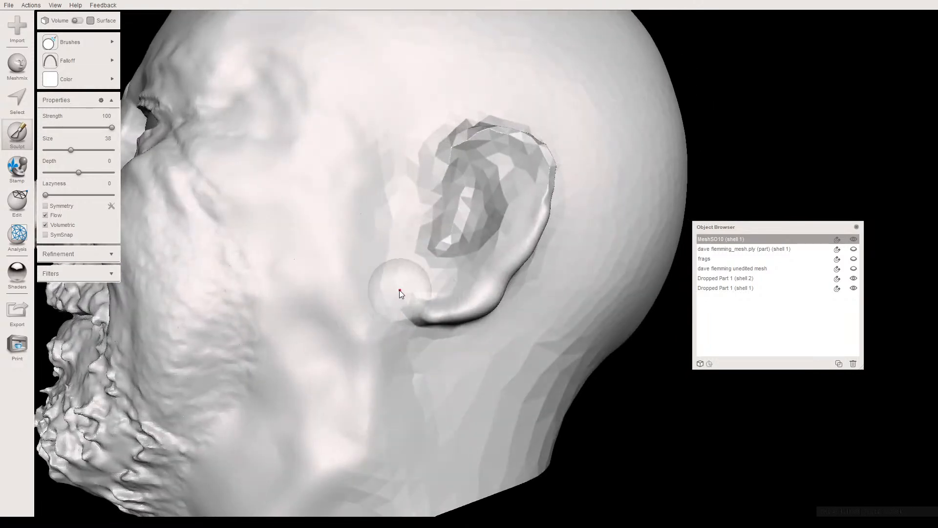
- Raise a narrow front edge on the earlobe with the Draw2 brush at strength 62, size 25 and the sharpest falloff
click(70, 42)
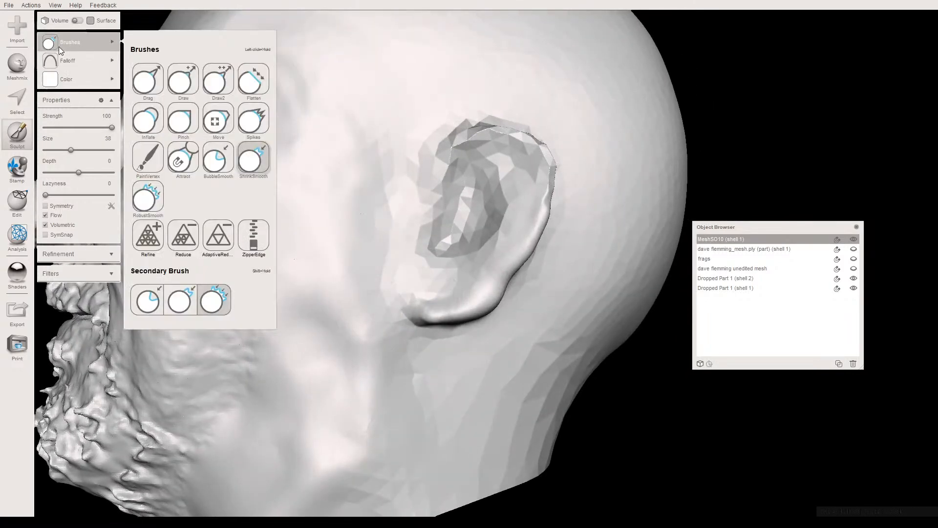
click(215, 88)
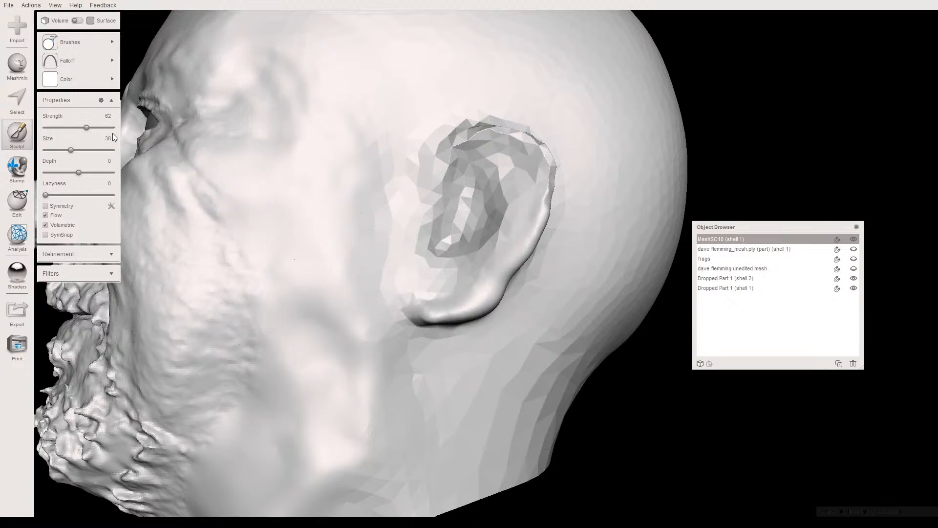
drag(65, 151, 61, 150)
click(83, 60)
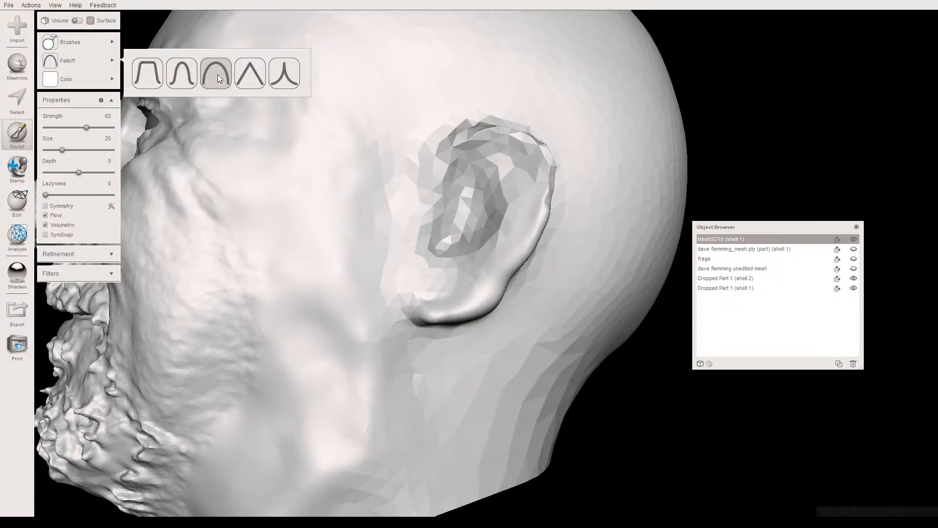
click(283, 78)
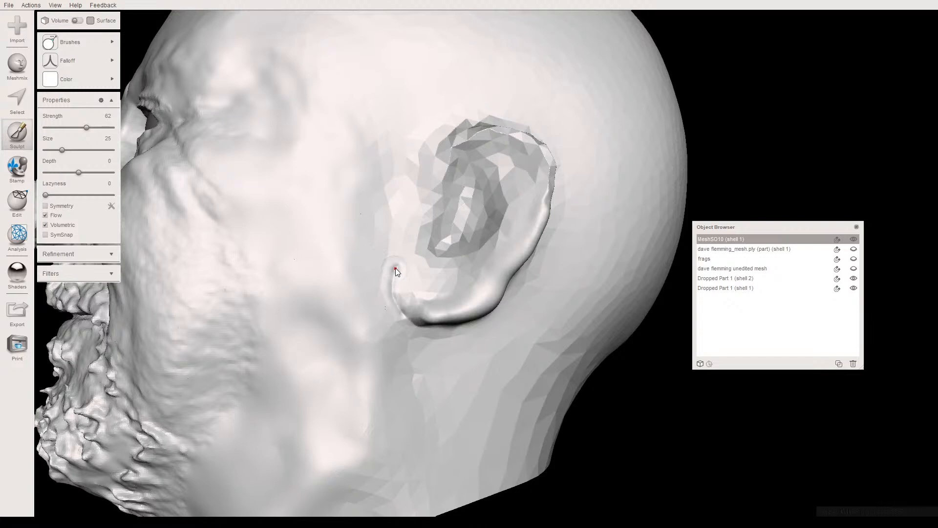
drag(398, 253, 397, 268)
right_drag(415, 314, 442, 318)
- Thicken the earlobe's front edge and join it to the lower rim with further Draw2 strokes
scroll(435, 319, up, 2)
scroll(419, 312, up, 1)
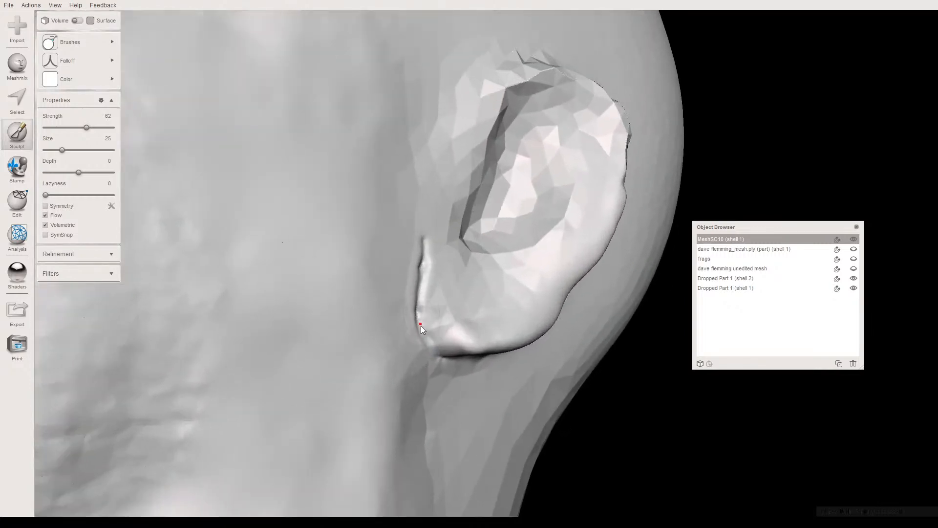
drag(427, 257, 433, 263)
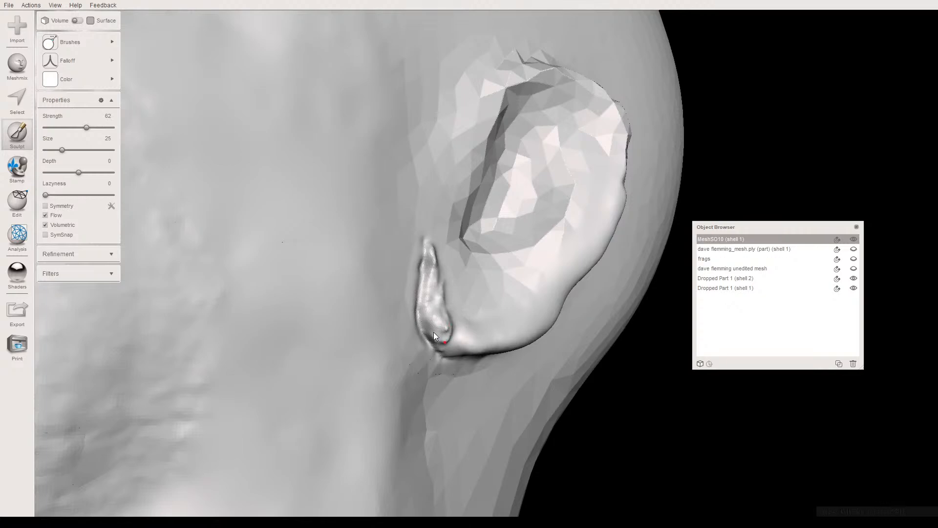
right_drag(379, 305, 366, 279)
mouse_move(358, 255)
mouse_down()
mouse_move(353, 216)
mouse_move(360, 272)
mouse_up()
right_drag(359, 271, 357, 251)
- Smooth the lumpy front edge and bottom of the earlobe with the RobustSmooth brush at size 25, raising its strength from 50 to 69
click(80, 44)
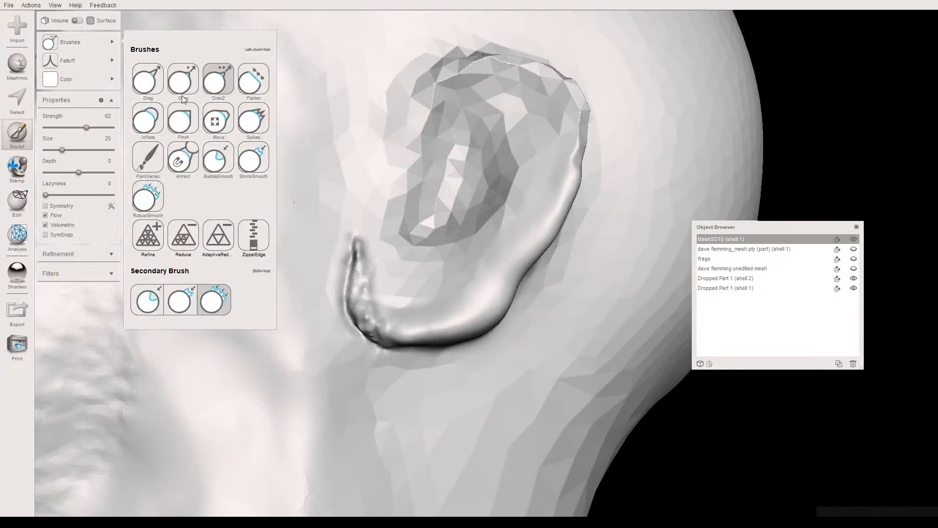
click(149, 196)
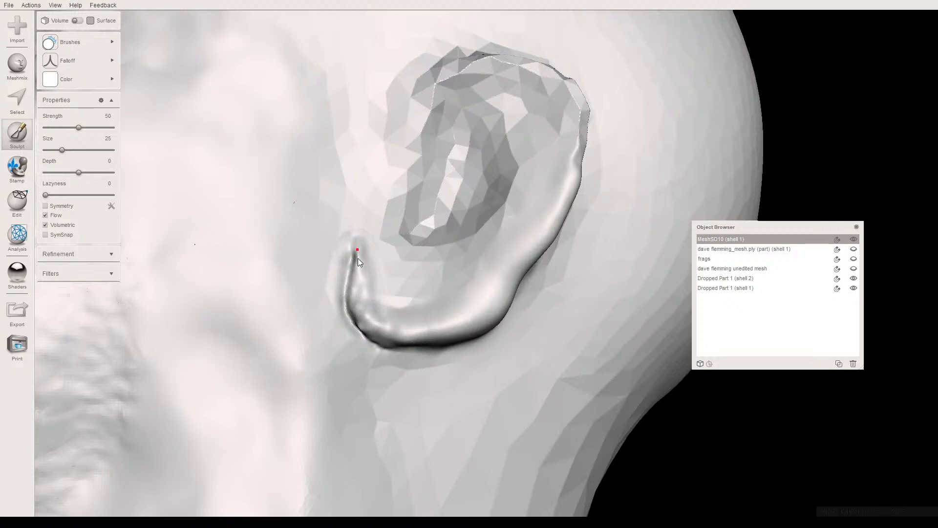
drag(365, 324, 406, 315)
right_drag(406, 315, 442, 311)
drag(79, 128, 92, 127)
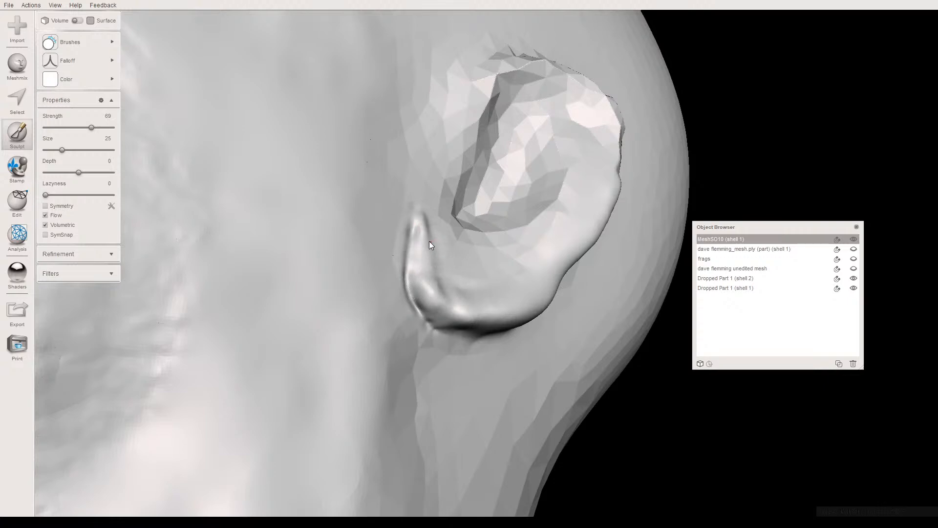
right_drag(417, 232, 356, 245)
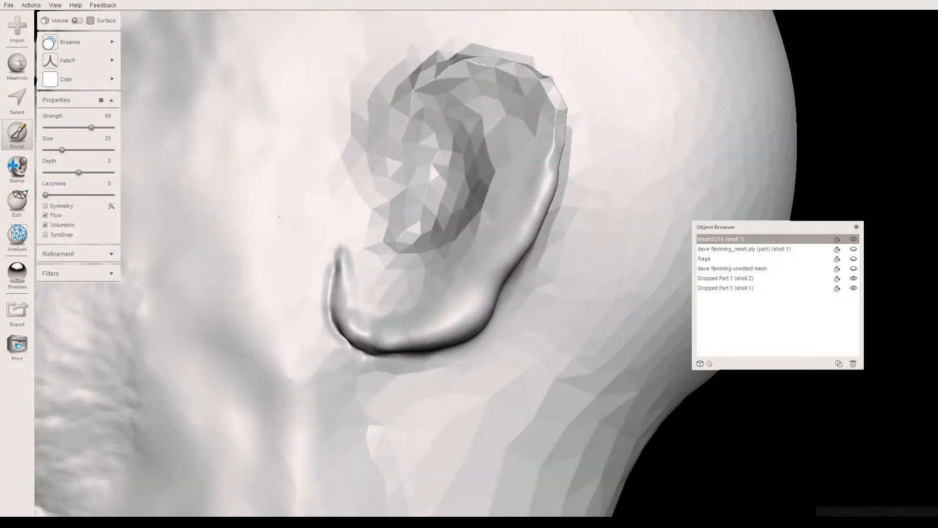
- Smooth the earlobe's front edge, bottom and lower rear rim with the BubbleSmooth brush at strength 60 and size 25
mouse_move(96, 46)
click(219, 162)
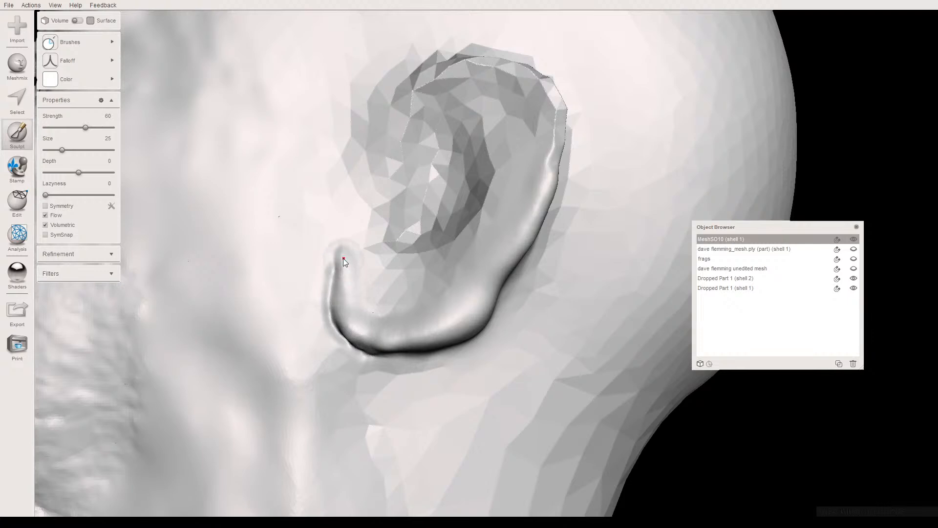
mouse_move(396, 323)
right_down()
mouse_move(399, 315)
mouse_move(377, 306)
right_up()
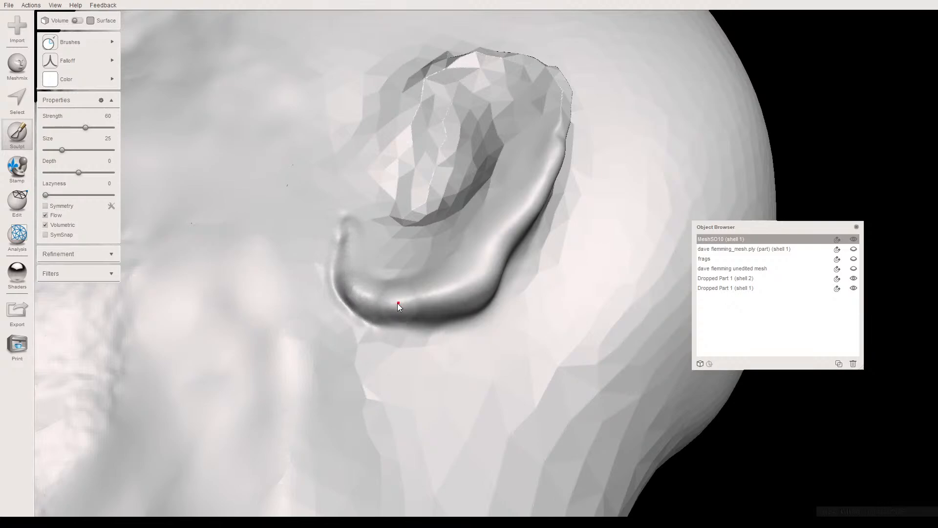
right_drag(380, 295, 377, 342)
right_drag(446, 325, 377, 294)
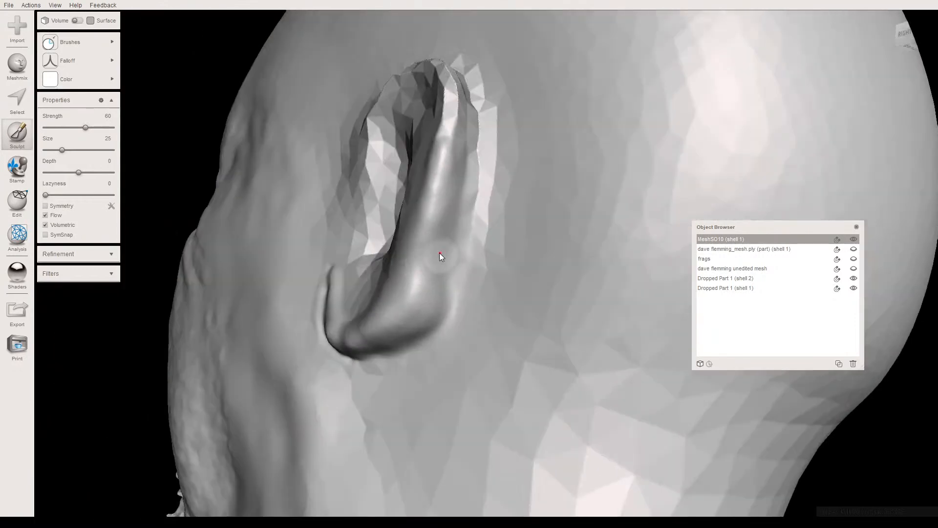
- Build up the back of the earlobe and lower rear rim with the Draw2 brush at strength 62, size 25 and the rounded falloff
click(80, 46)
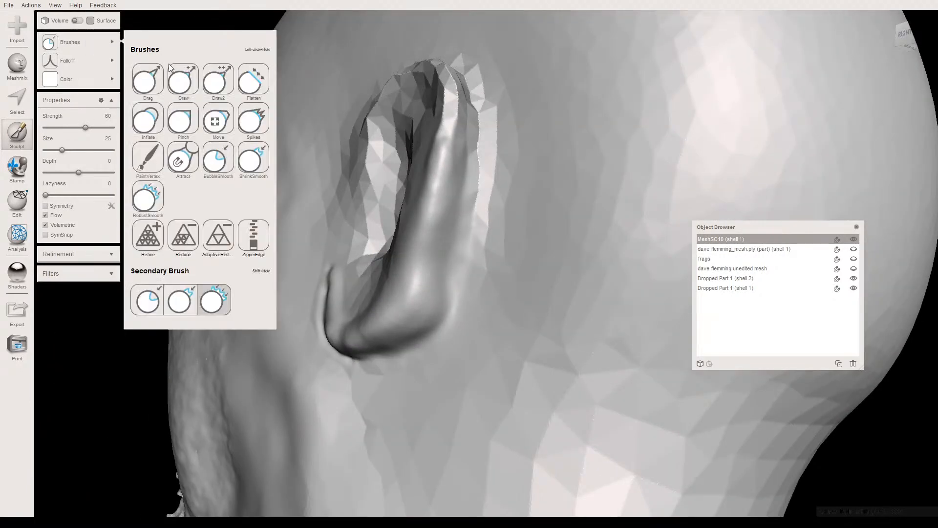
click(218, 81)
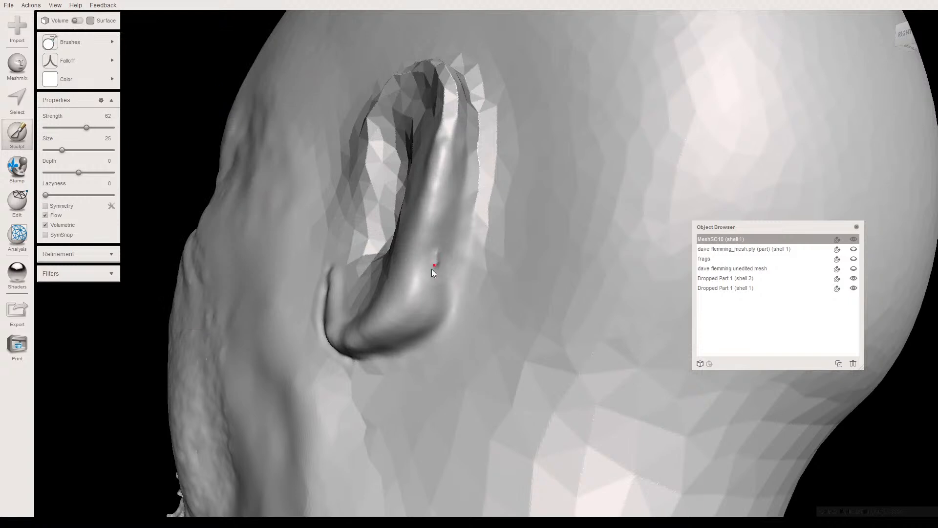
click(67, 61)
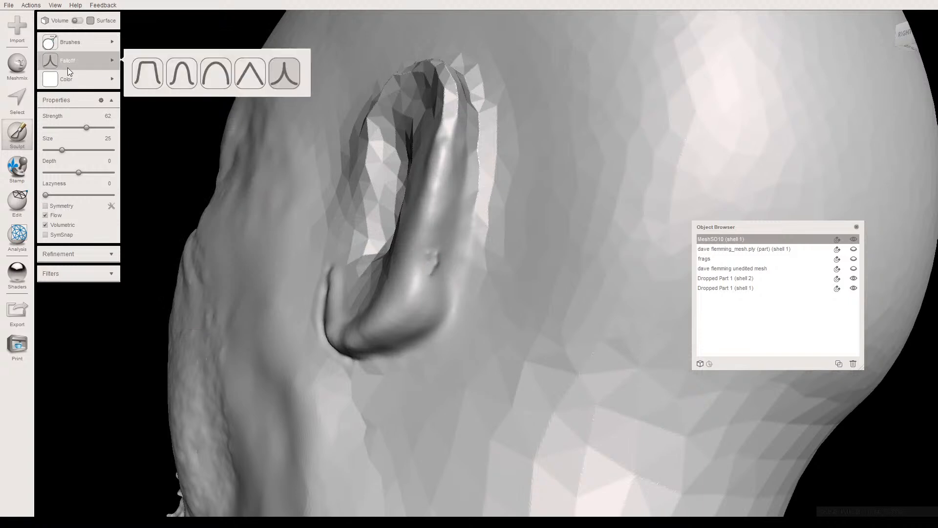
click(213, 74)
drag(433, 258, 425, 268)
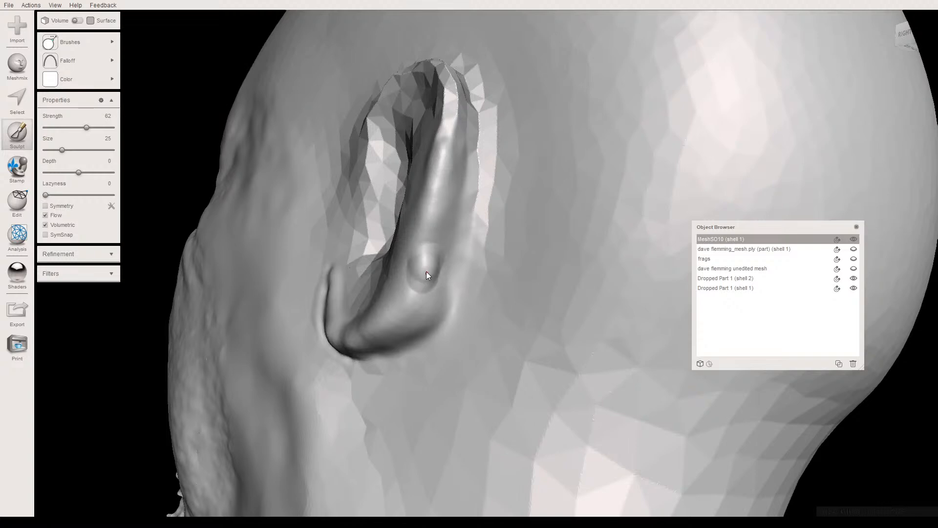
right_drag(450, 294, 432, 312)
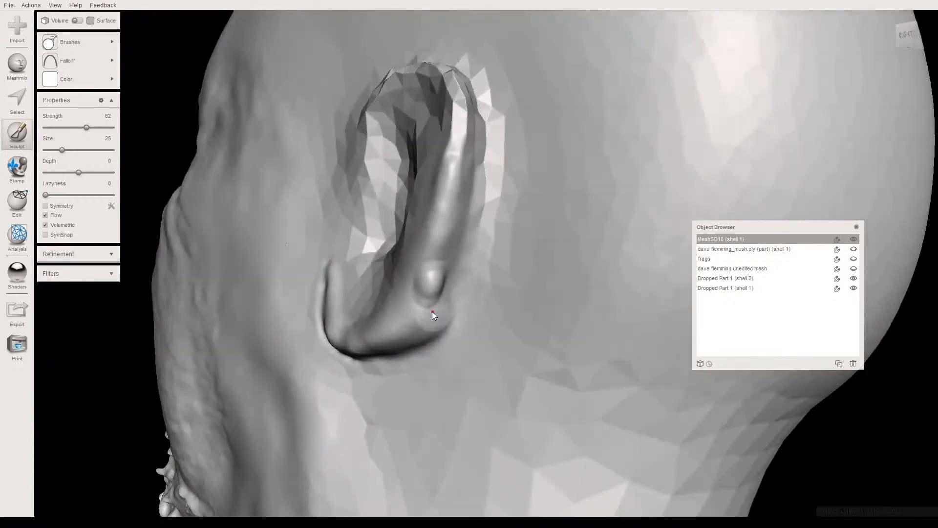
drag(444, 289, 440, 259)
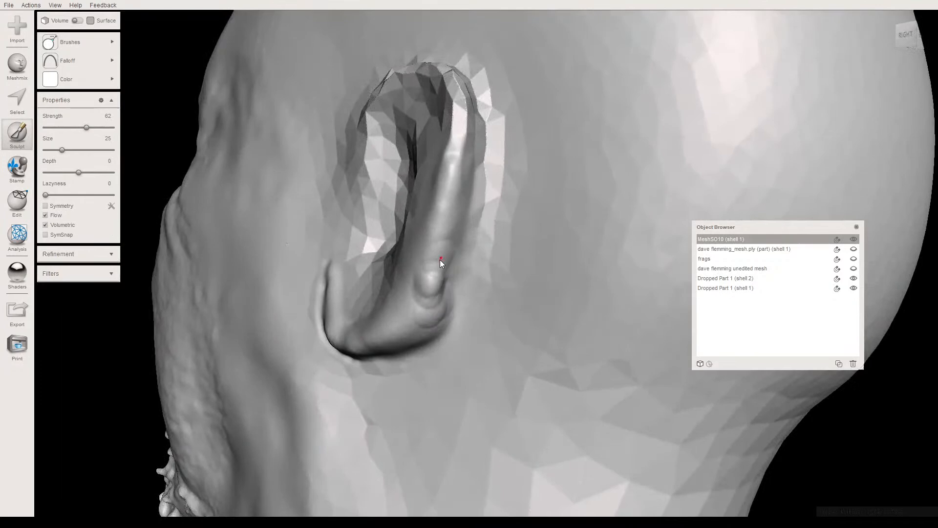
mouse_move(429, 318)
right_down()
mouse_move(492, 322)
mouse_move(491, 343)
mouse_move(477, 313)
mouse_move(431, 327)
mouse_move(415, 320)
right_up()
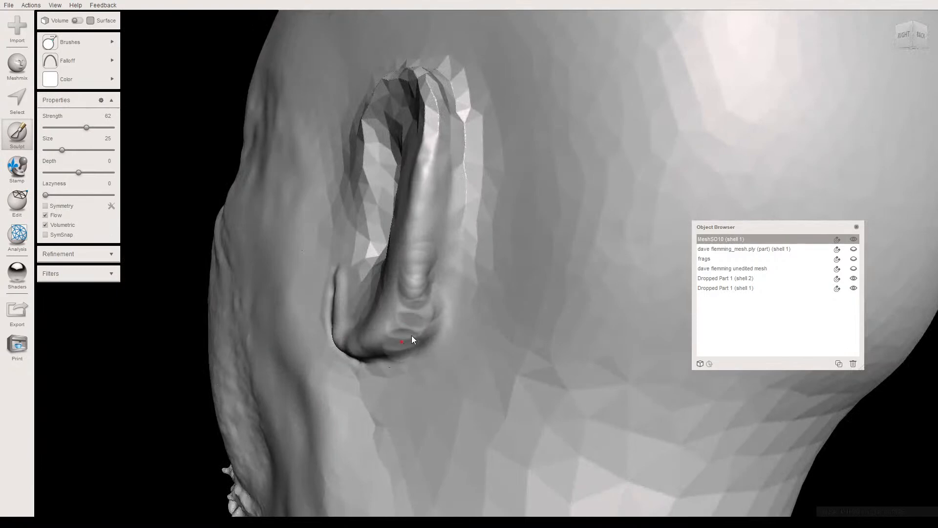
right_drag(423, 318, 442, 282)
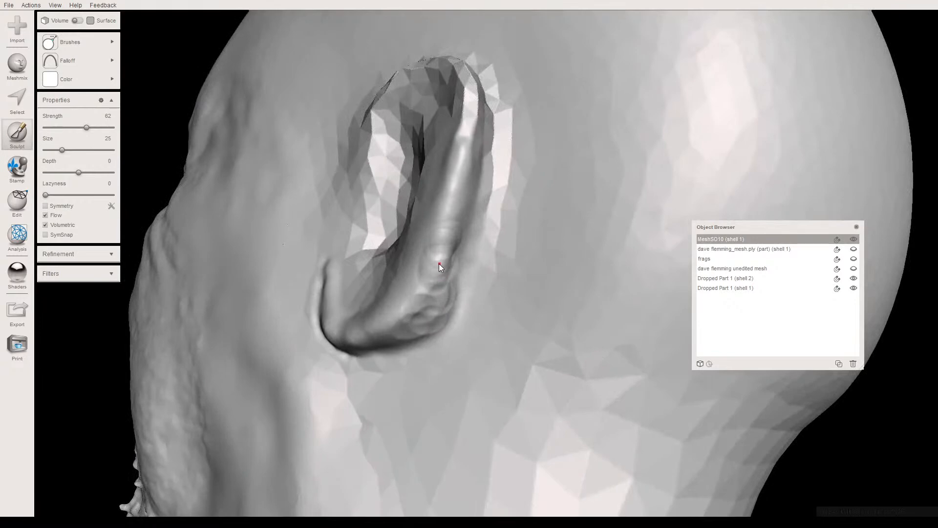
right_drag(409, 318, 465, 346)
mouse_move(462, 349)
right_down()
mouse_move(459, 337)
mouse_move(456, 349)
right_up()
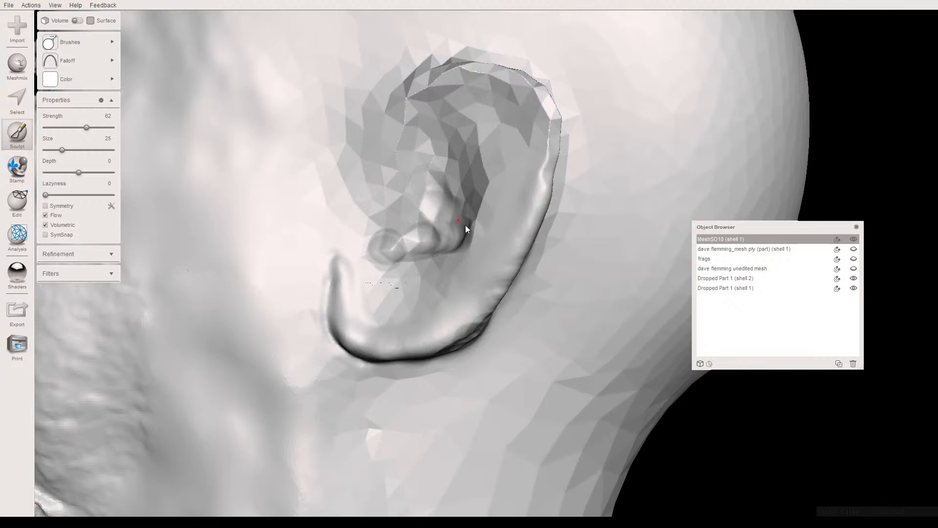
- Sculpt ridges in the ear's inner bowl above the earlobe with Draw2, reducing the brush size to 14 for finer strokes
right_drag(465, 242, 401, 251)
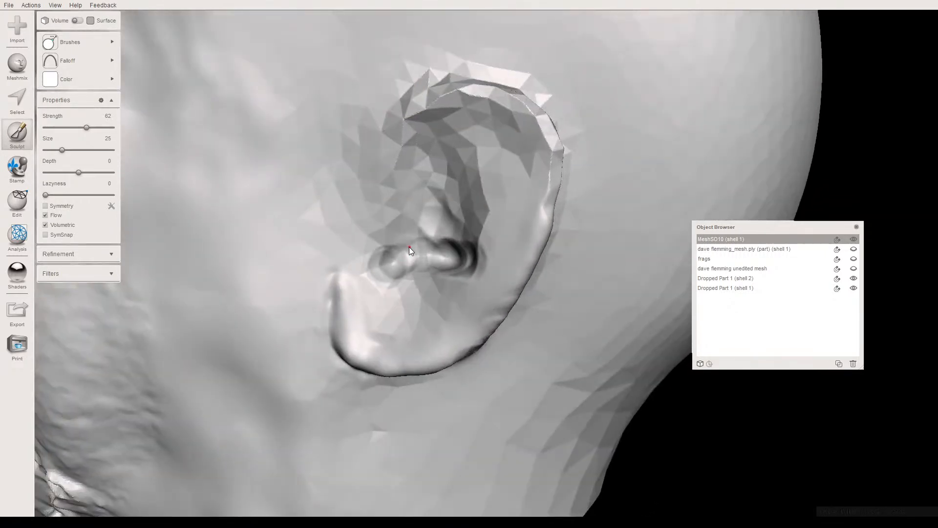
click(55, 150)
drag(428, 208, 438, 218)
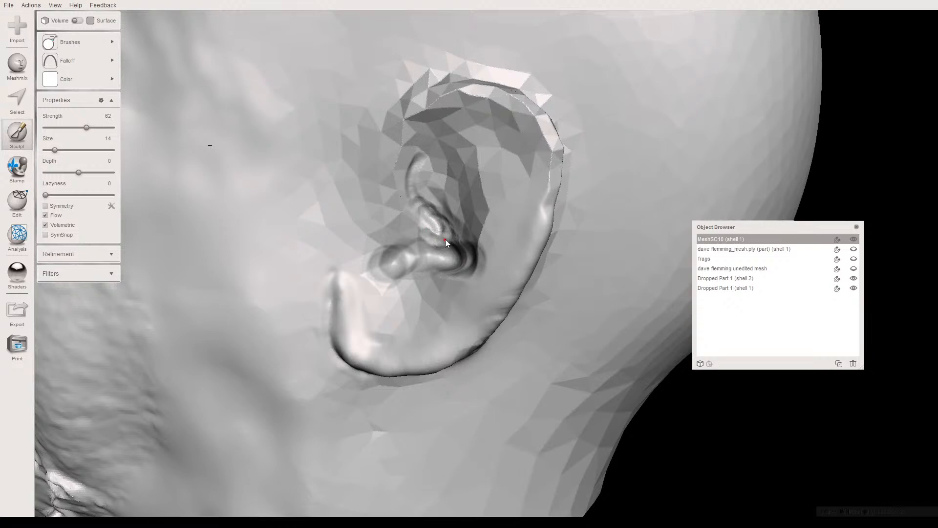
right_drag(444, 197, 410, 245)
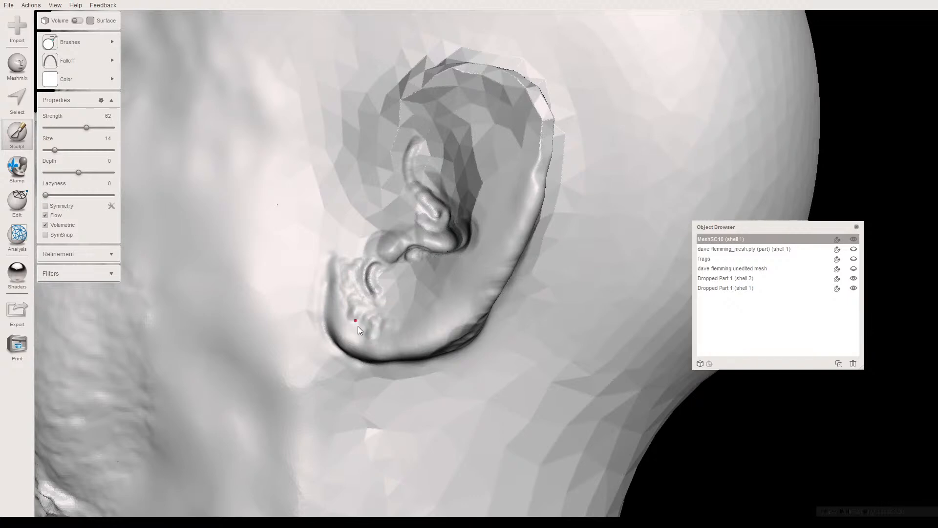
- Raise an inner fold parallel to the rear rim and deepen the central bowl ridges with Draw2, increasing strength to 67 at size 14
mouse_move(396, 284)
right_down()
mouse_move(405, 292)
mouse_move(395, 289)
right_up()
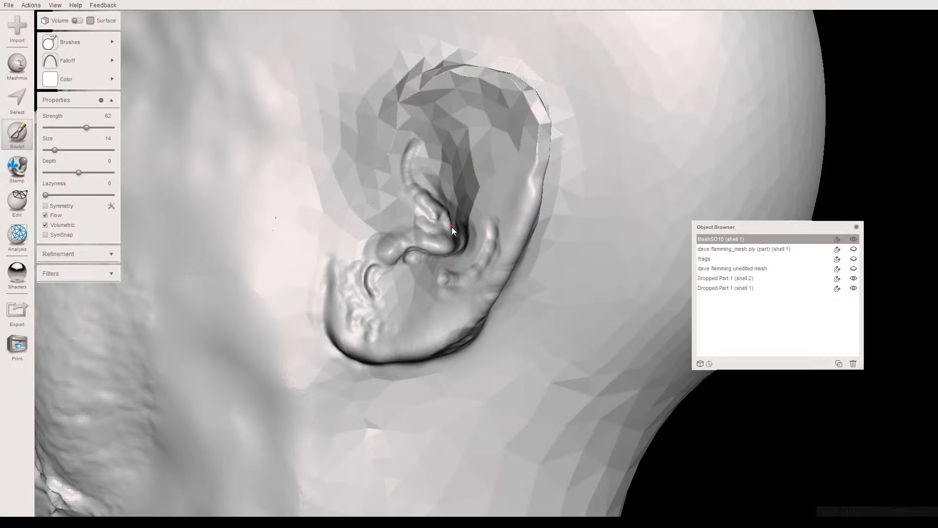
right_drag(455, 236, 467, 241)
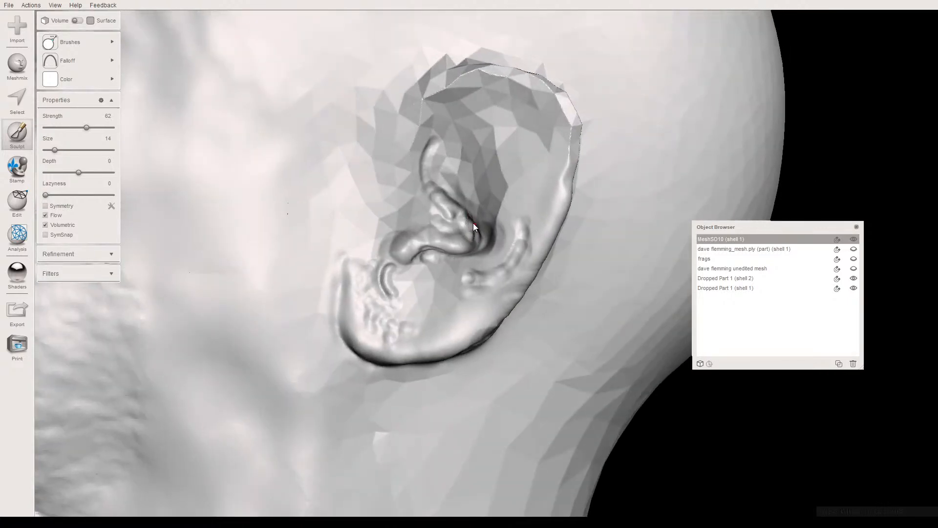
right_drag(434, 245, 395, 186)
key(Right)
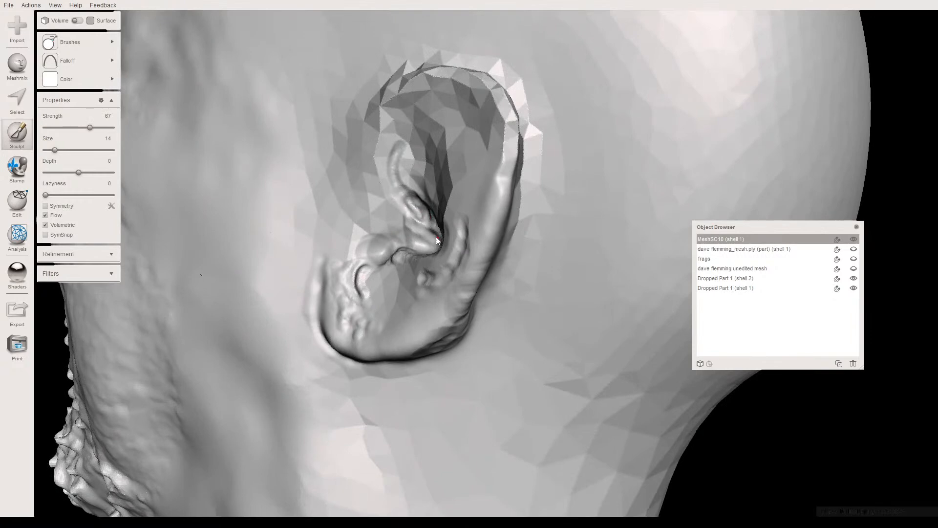
right_drag(422, 230, 445, 229)
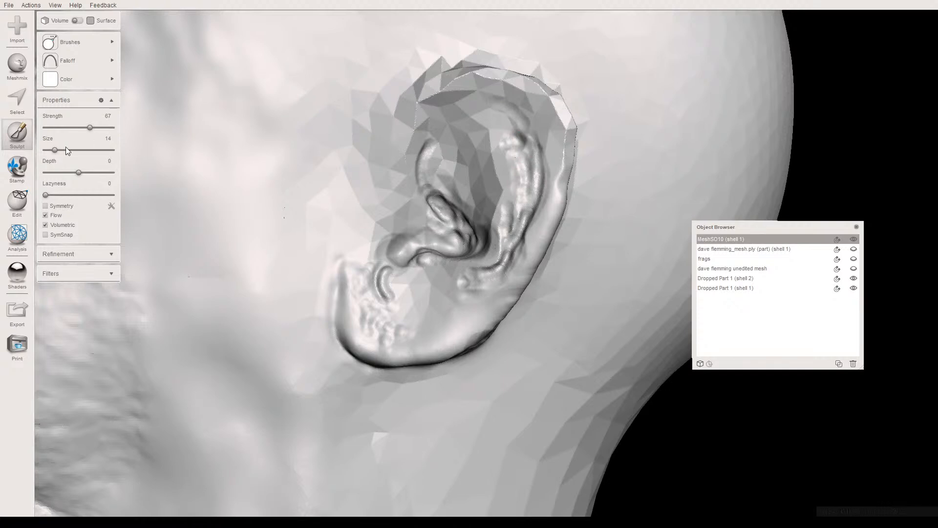
- Build a rounded outer rim over the faceted rear and top of the ear with Draw2 at size 19 and strength 67
drag(54, 150, 58, 150)
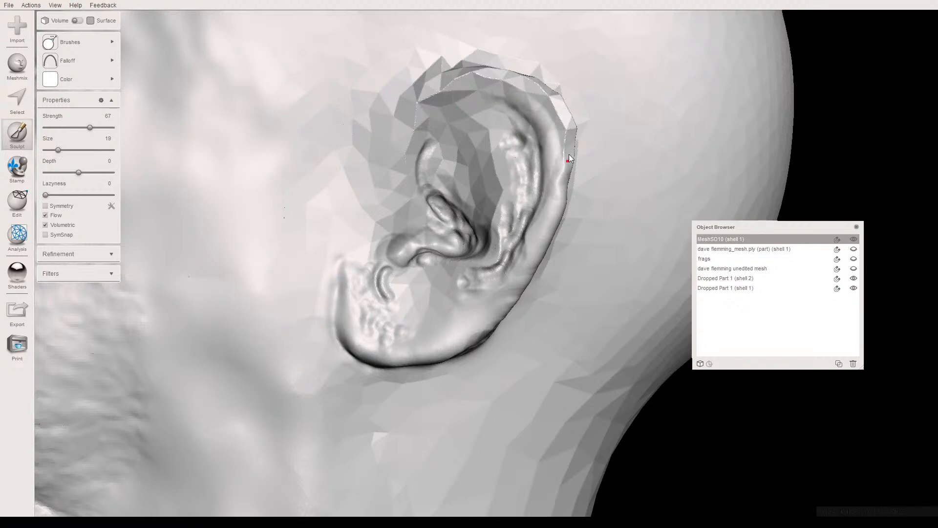
right_drag(562, 148, 476, 105)
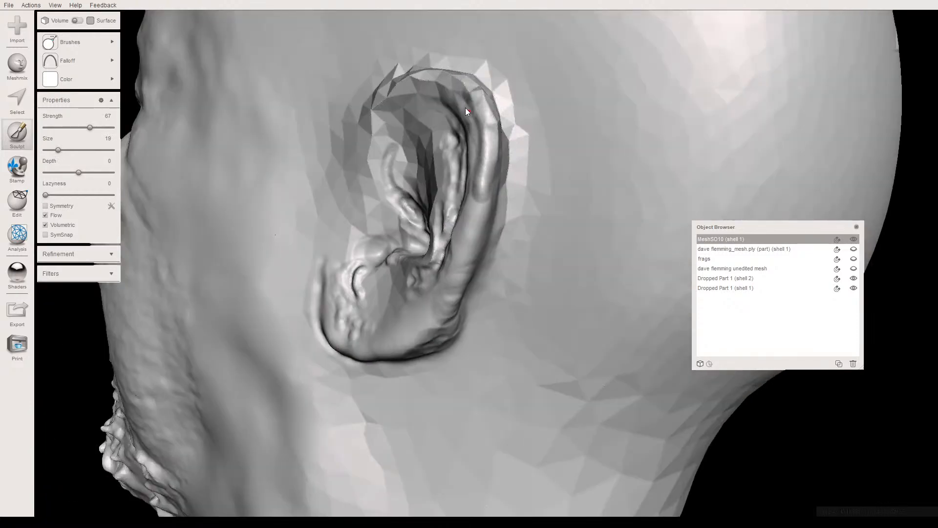
right_drag(494, 144, 541, 219)
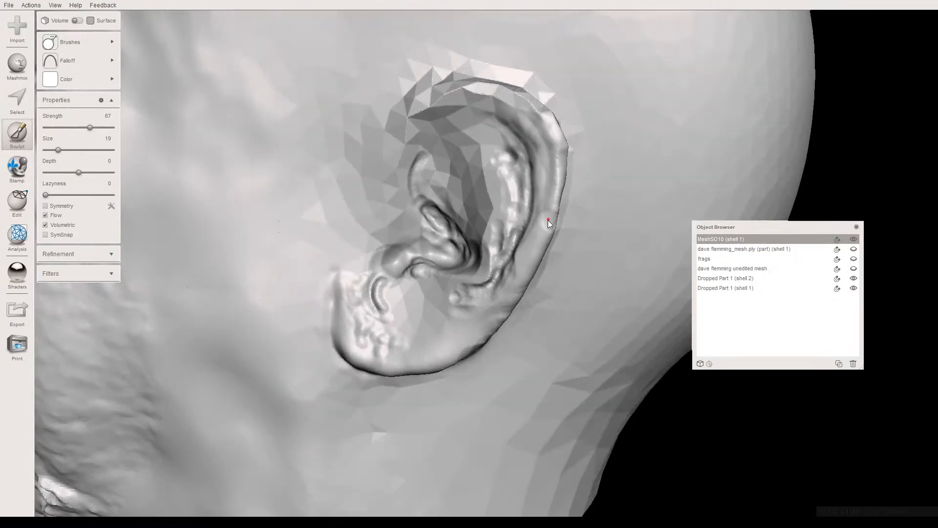
right_drag(539, 218, 436, 184)
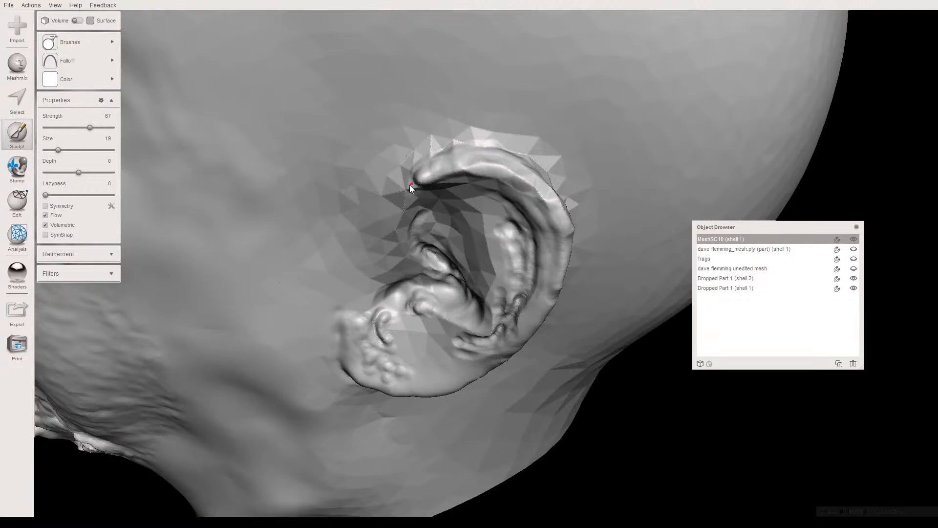
drag(466, 166, 522, 194)
right_drag(526, 169, 517, 110)
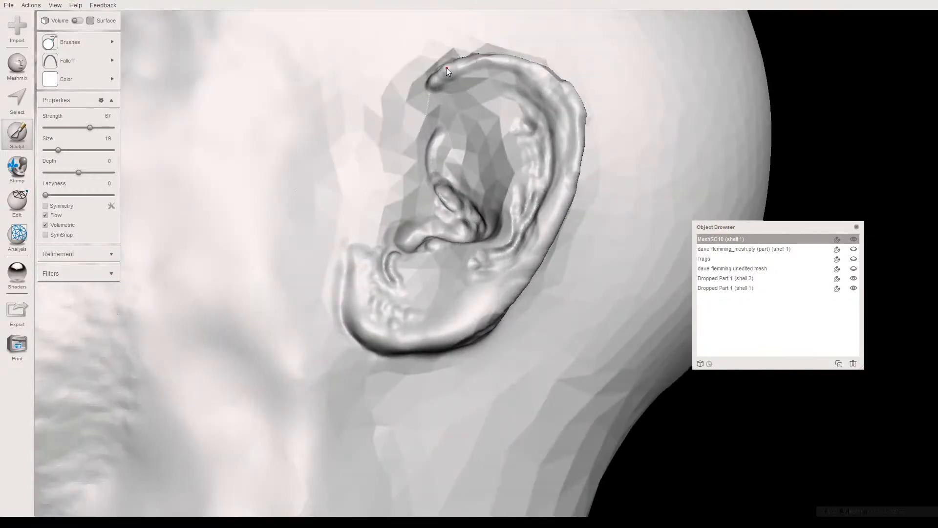
- Smooth the ear's outer rim and the lumpy earlobe surface with the RobustSmooth brush at strength 69 and size 30
mouse_move(68, 42)
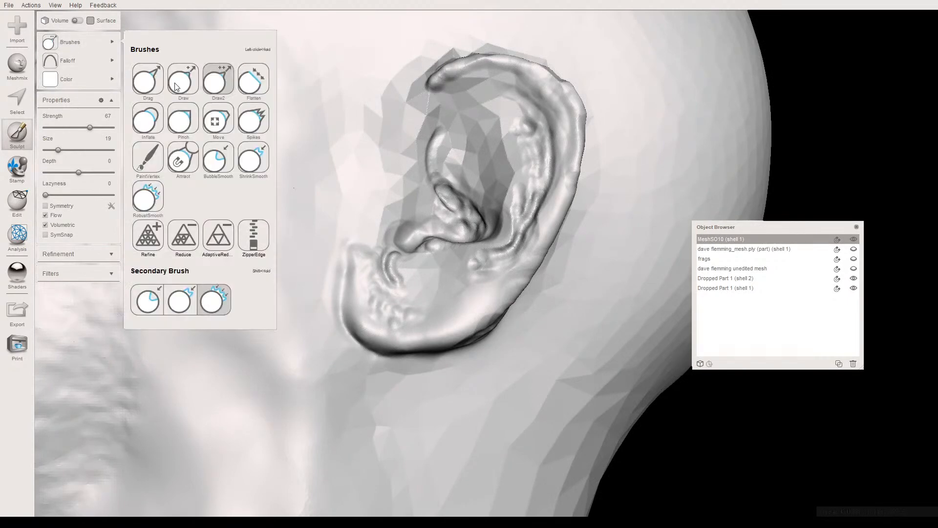
click(157, 214)
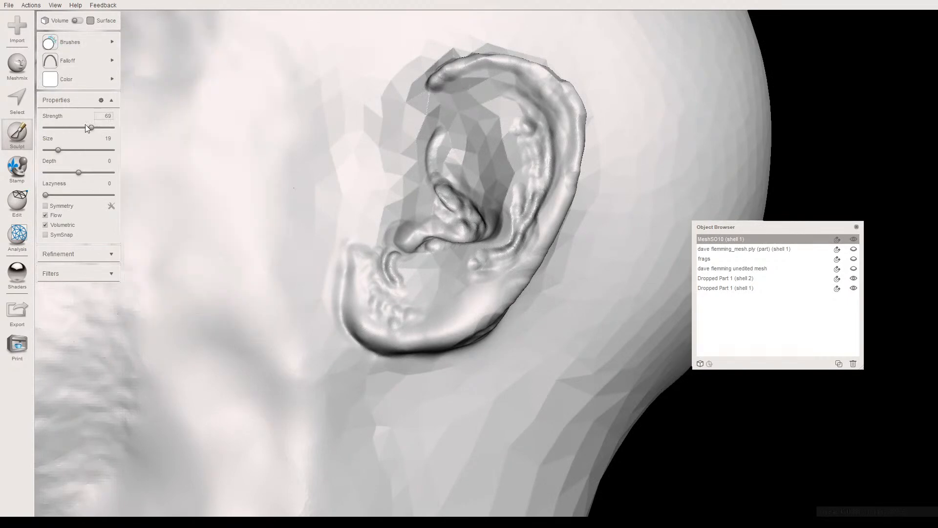
drag(58, 150, 65, 151)
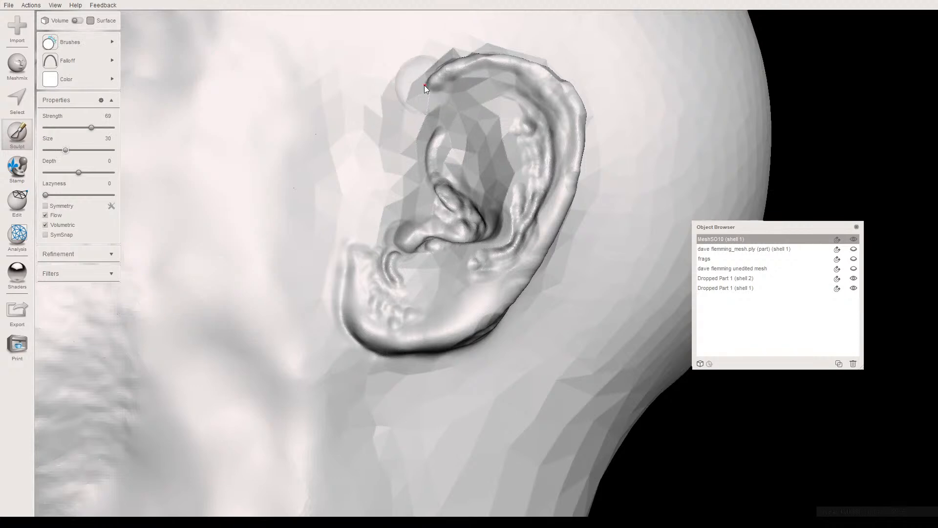
mouse_move(449, 84)
mouse_down()
mouse_move(481, 67)
mouse_move(570, 103)
mouse_move(570, 172)
mouse_move(539, 245)
mouse_up()
drag(506, 278, 470, 304)
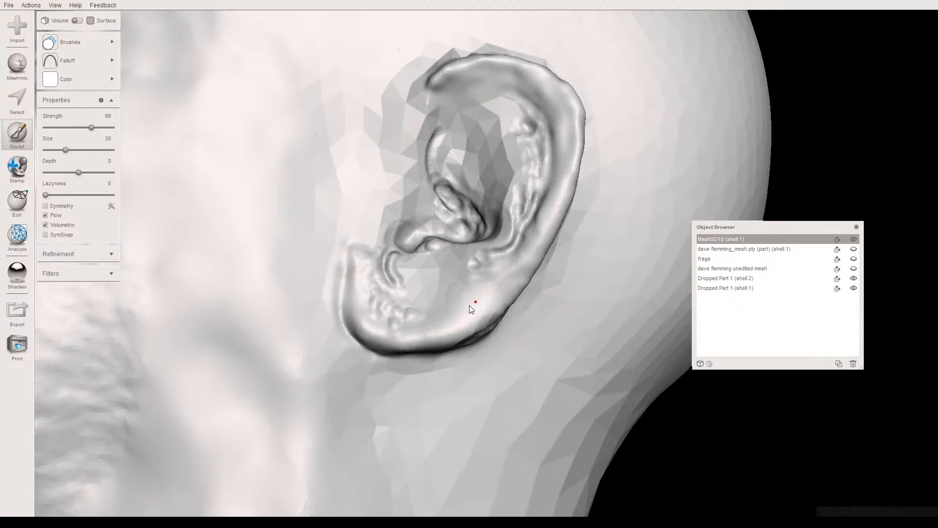
mouse_move(383, 270)
mouse_down()
mouse_move(377, 302)
mouse_move(403, 317)
mouse_move(435, 312)
mouse_up()
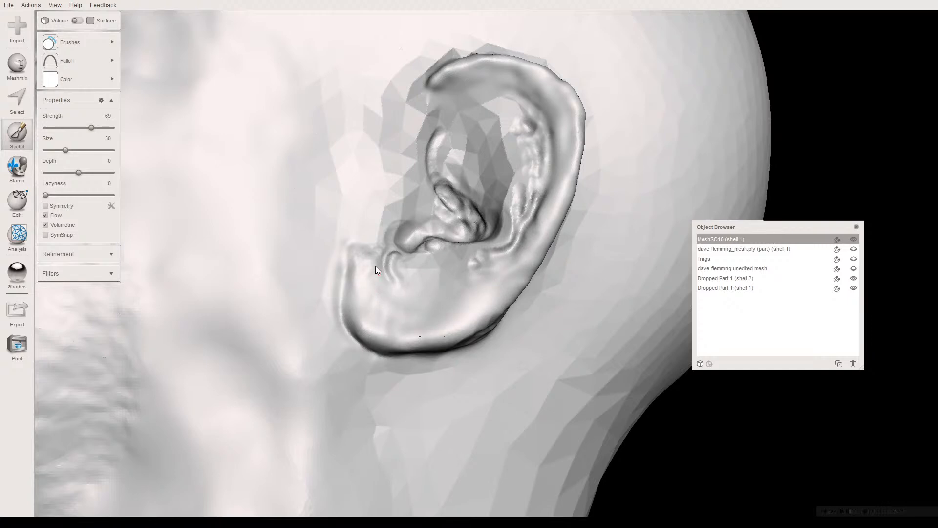
mouse_move(368, 255)
mouse_down()
mouse_move(369, 297)
mouse_move(443, 249)
mouse_up()
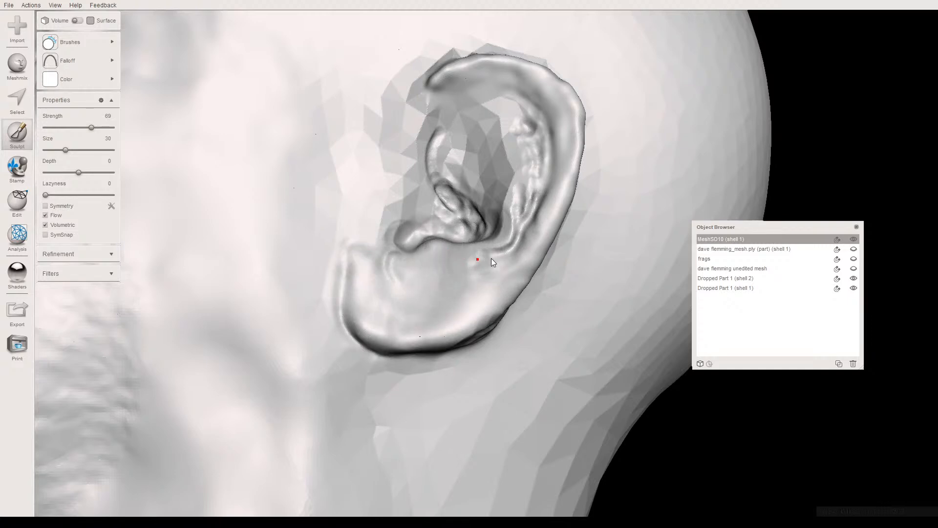
- Smooth the ear's inner fold, central bowl ridges and upper front end of the rim with further RobustSmooth strokes
drag(516, 257, 533, 161)
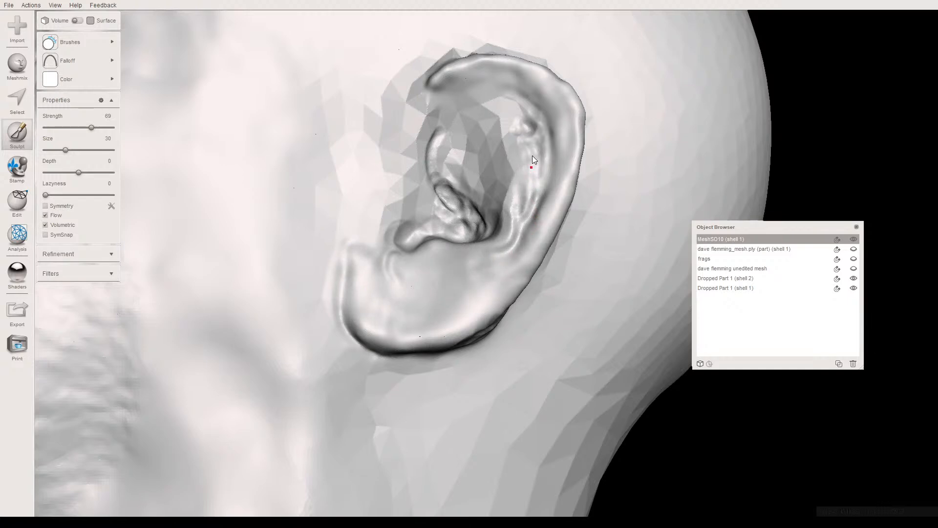
drag(518, 127, 526, 215)
drag(492, 115, 435, 131)
right_drag(458, 148, 458, 212)
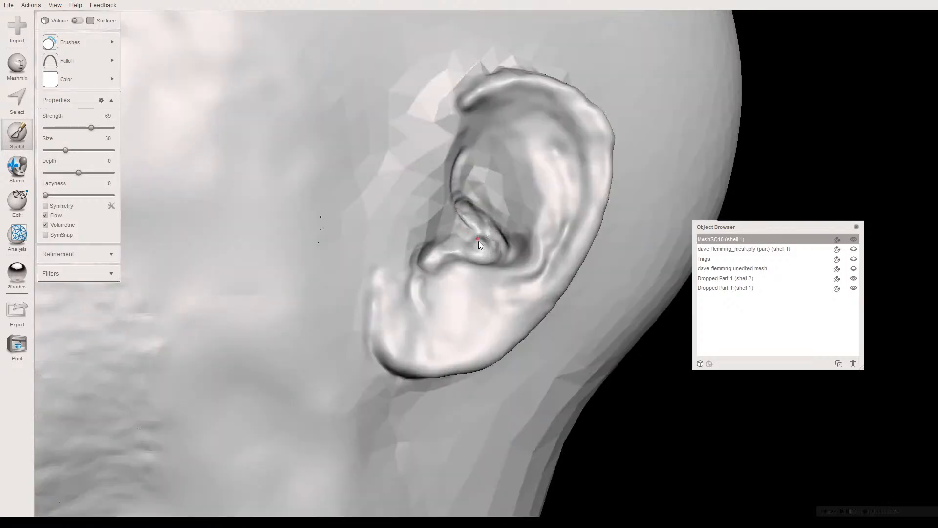
mouse_move(493, 244)
mouse_down()
mouse_move(449, 201)
mouse_move(399, 258)
mouse_move(458, 142)
mouse_move(460, 105)
mouse_up()
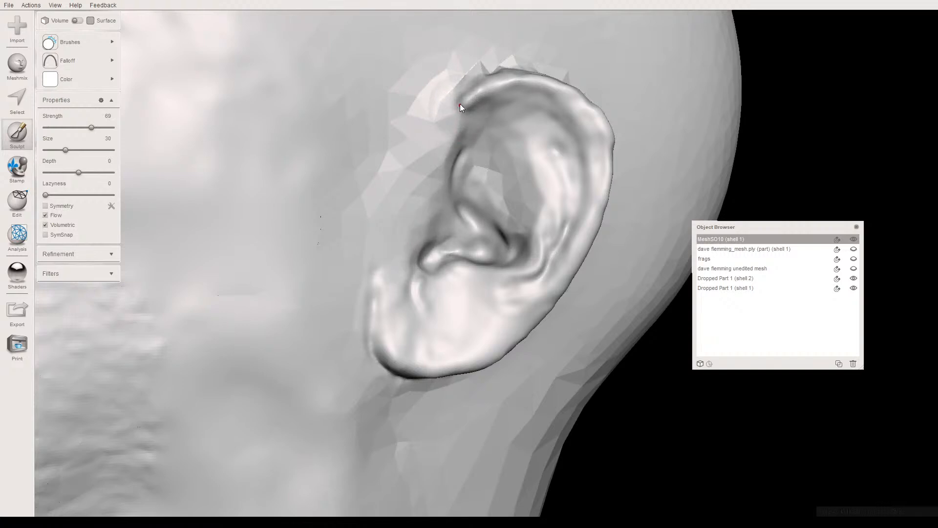
mouse_move(462, 99)
mouse_down()
mouse_move(450, 99)
mouse_move(438, 119)
mouse_move(482, 129)
mouse_move(520, 112)
mouse_up()
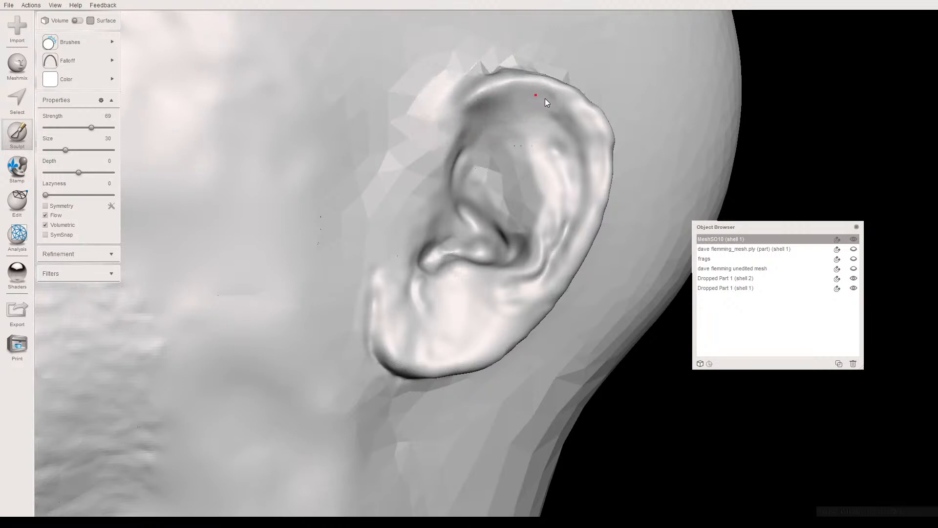
- Smooth the ear's outer rim, inner folds and earlobe with the BubbleSmooth brush at strength 60 and size 30
click(61, 42)
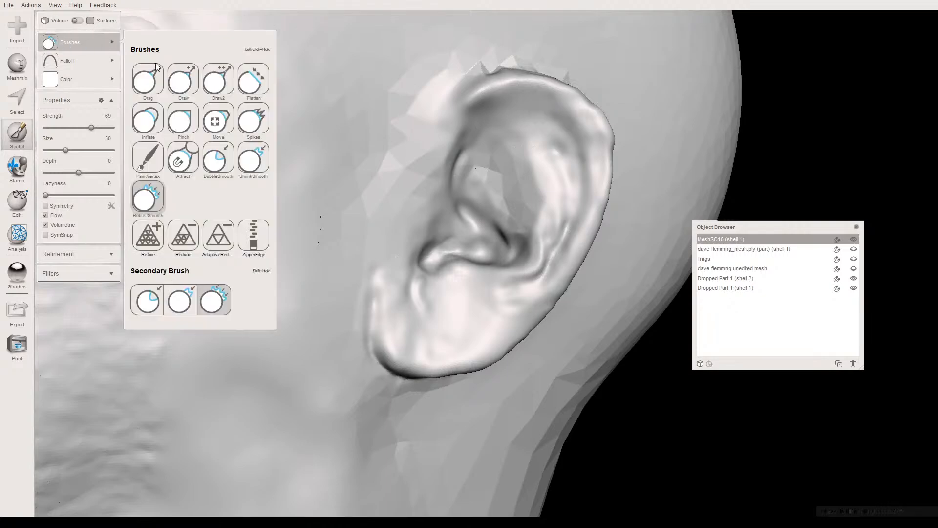
click(211, 159)
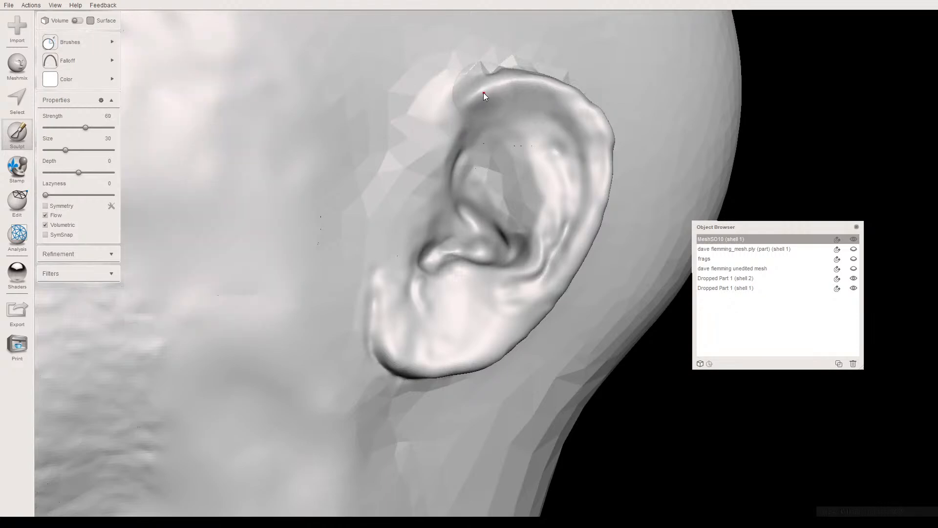
right_drag(428, 119, 403, 140)
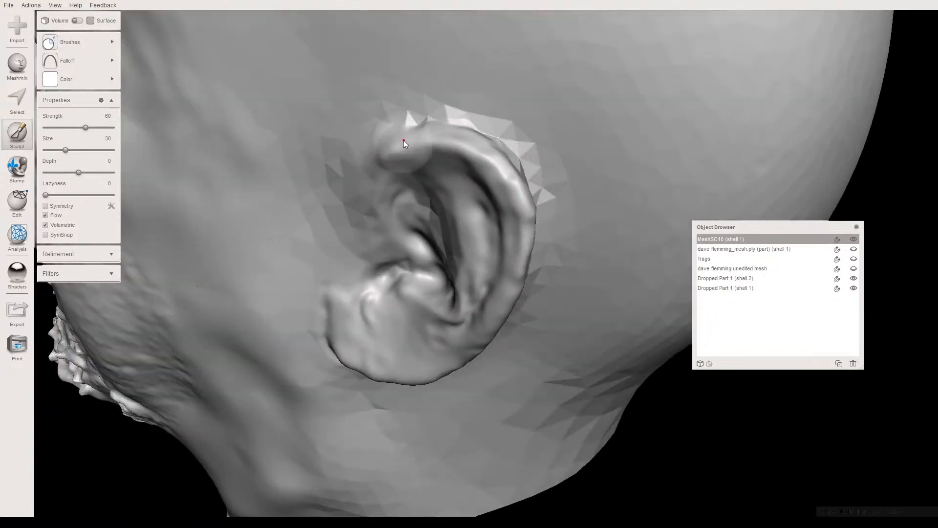
mouse_move(469, 148)
mouse_down()
mouse_move(514, 187)
mouse_move(523, 229)
mouse_move(505, 259)
mouse_up()
right_drag(500, 210, 483, 174)
drag(485, 135, 454, 265)
mouse_move(421, 325)
mouse_down()
mouse_move(400, 335)
mouse_move(423, 303)
mouse_move(397, 345)
mouse_move(409, 328)
mouse_move(446, 360)
mouse_up()
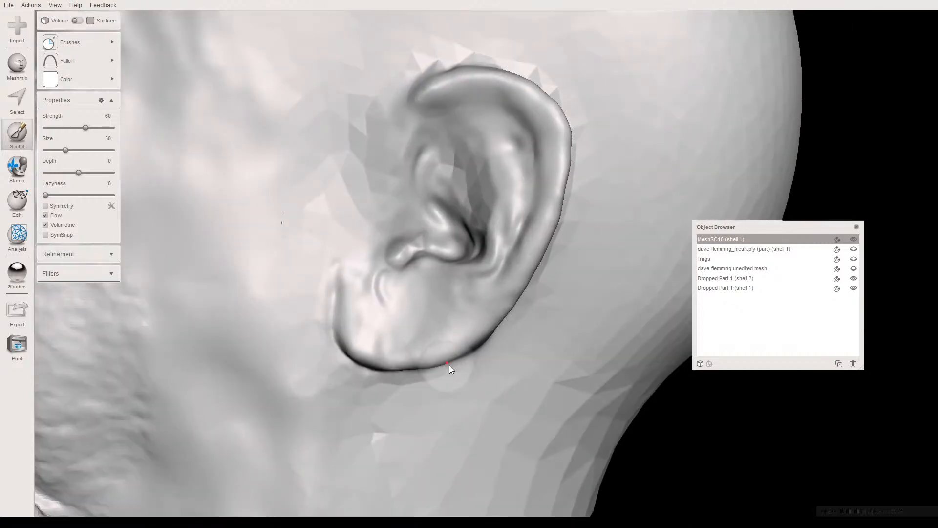
scroll(450, 364, down, 10)
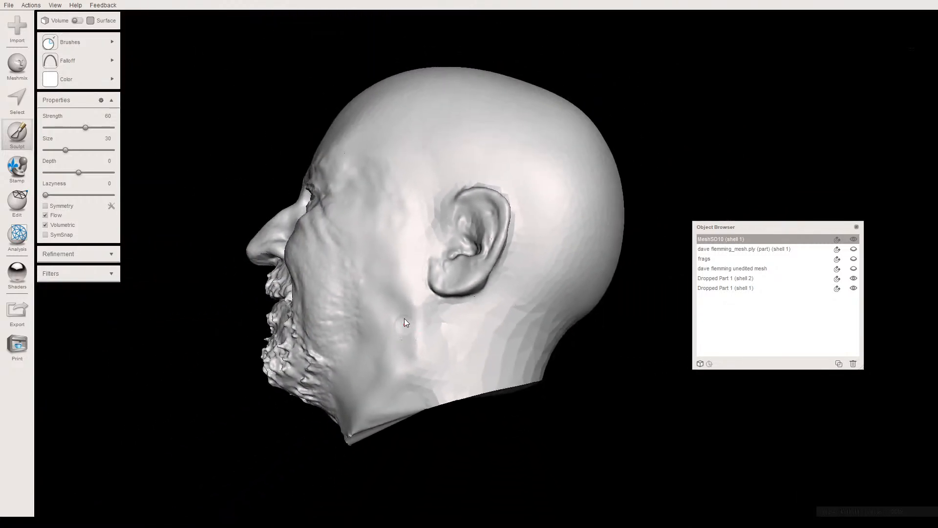
mouse_move(405, 308)
right_down()
mouse_move(401, 325)
mouse_move(409, 310)
right_up()
scroll(408, 309, up, 8)
scroll(391, 275, up, 4)
- Sculpt along the earlobe's front edge with Draw2 at strength 67 and size 15, and undo the last two strokes
mouse_move(105, 39)
click(218, 79)
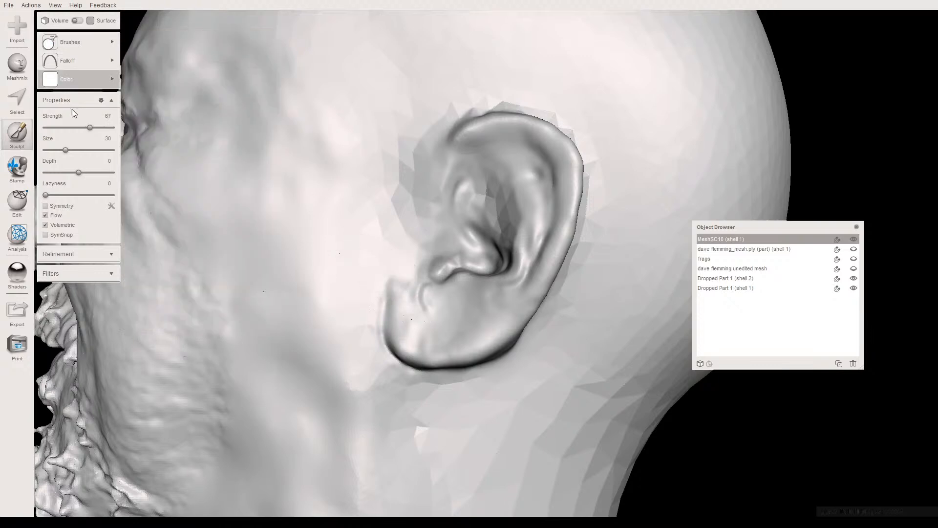
drag(65, 150, 55, 150)
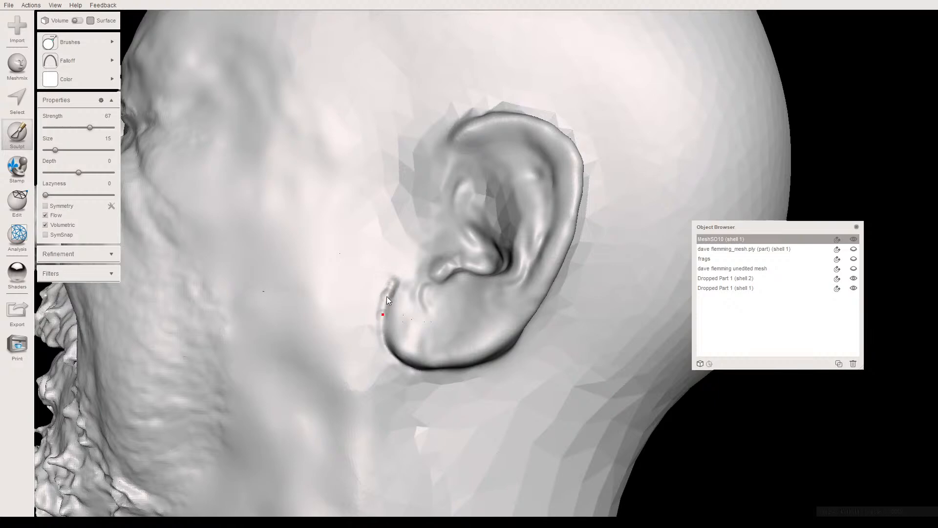
right_drag(391, 285, 438, 287)
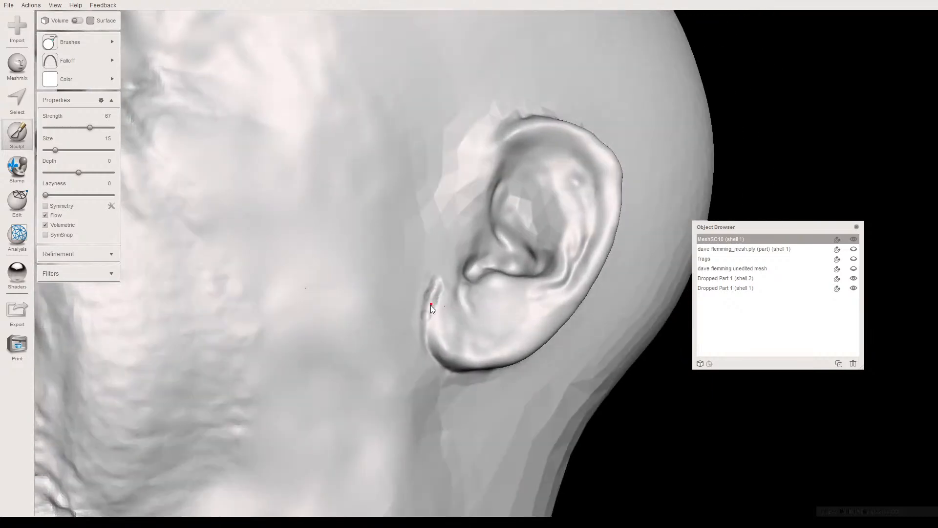
drag(427, 345, 430, 354)
right_drag(425, 295, 388, 297)
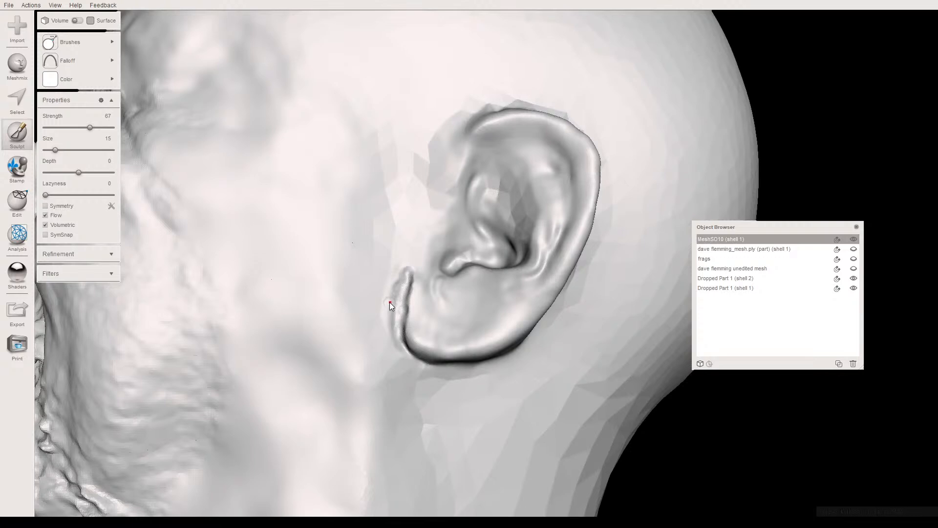
key(ctrl+z)
key(ctrl+z)
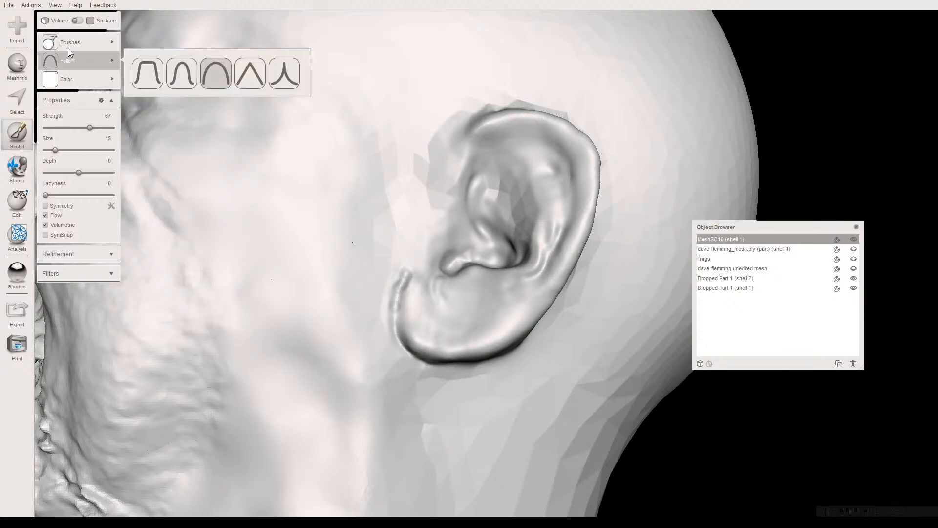
- Smooth the earlobe's front edge, the faceted central bowl and the skin along the upper rim with RobustSmooth at strength 69 and size 26
mouse_move(70, 42)
click(148, 197)
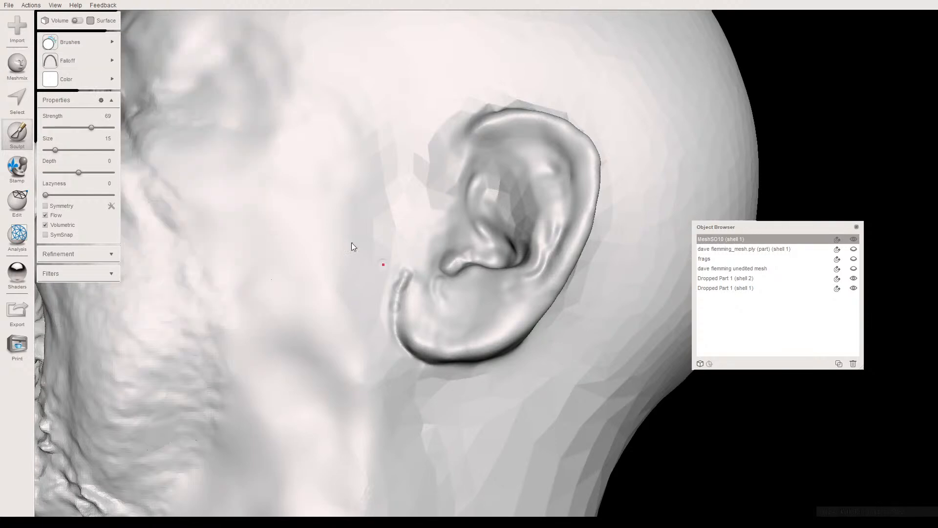
drag(55, 150, 62, 150)
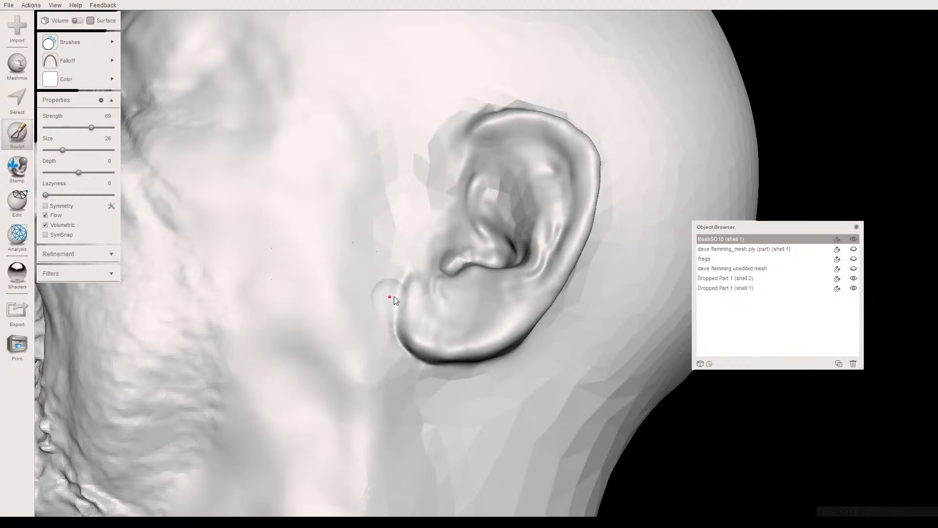
right_drag(388, 270, 538, 235)
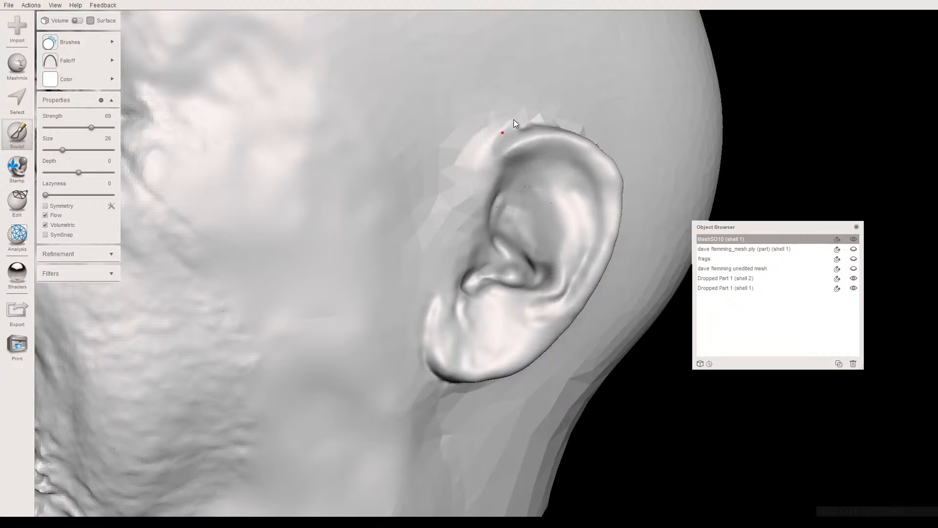
right_drag(422, 186, 431, 106)
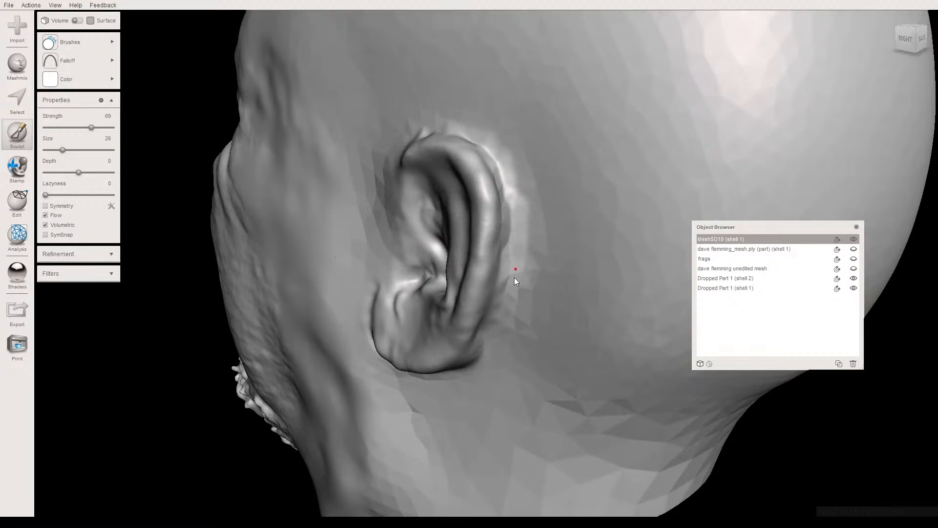
- Blend the faceted skin behind, below and in front of the ear with RobustSmooth at size 37 and strength 89
drag(63, 150, 70, 150)
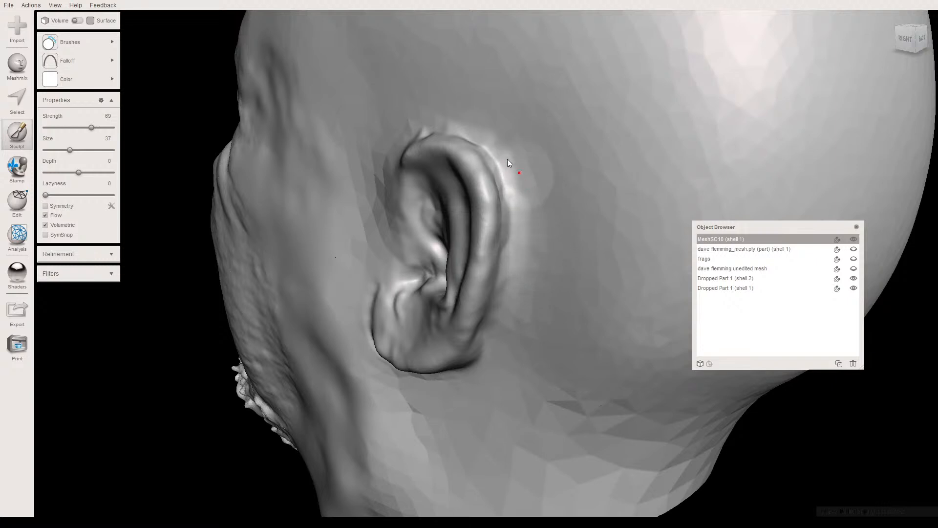
click(105, 128)
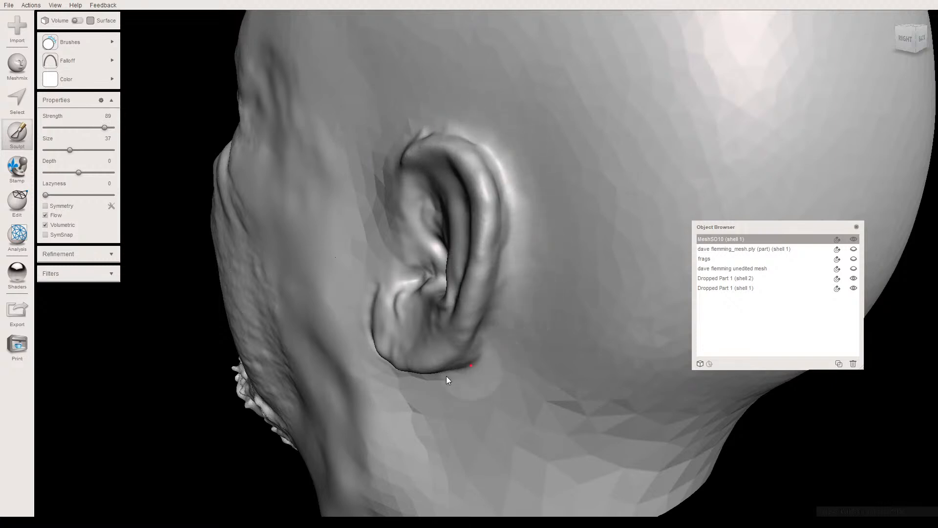
right_drag(530, 320, 524, 323)
mouse_move(407, 384)
mouse_down()
mouse_move(465, 380)
mouse_move(518, 352)
mouse_move(506, 344)
mouse_move(444, 366)
mouse_move(397, 359)
mouse_move(375, 323)
mouse_move(395, 288)
mouse_move(430, 306)
mouse_up()
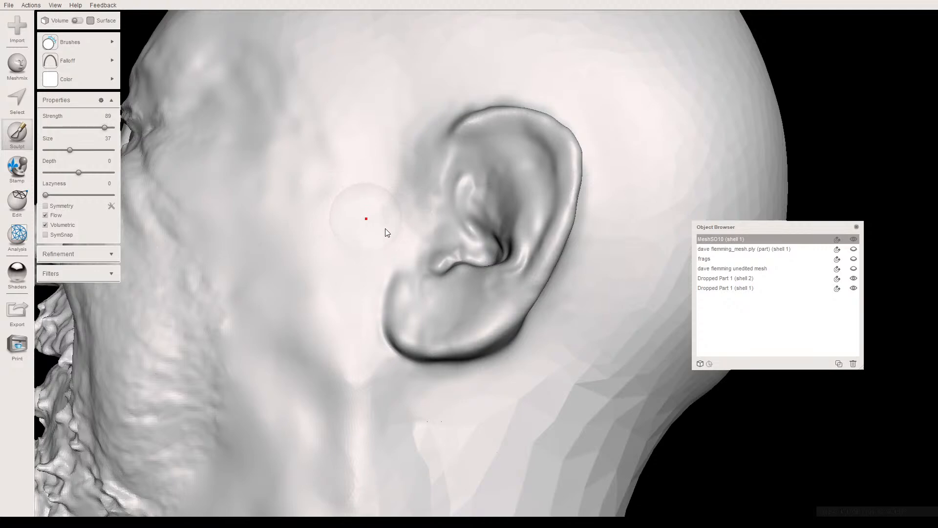
scroll(377, 240, down, 3)
right_drag(374, 226, 354, 234)
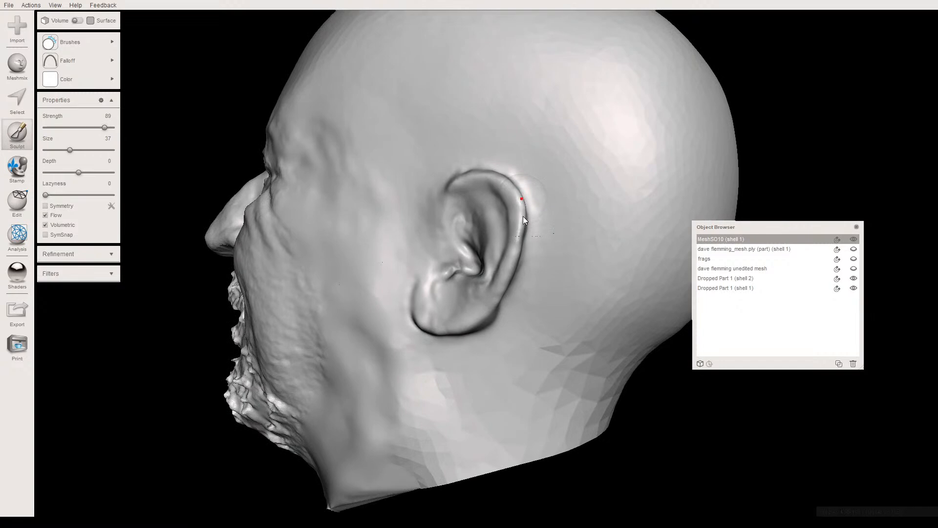
- Soften the ear's outer rim and its junction with the scalp and temple using ShrinkSmooth at strength 100 and size 37
click(111, 42)
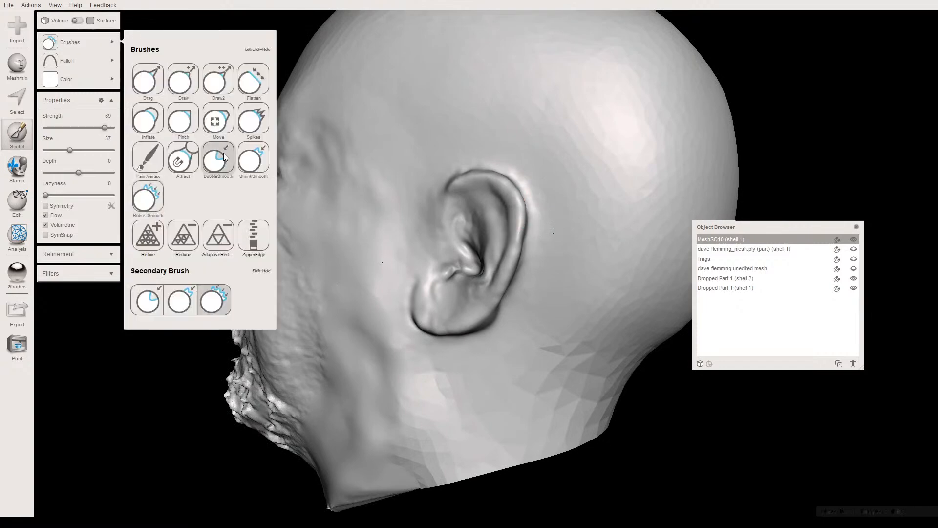
click(254, 159)
drag(496, 182, 517, 195)
right_drag(524, 213, 464, 257)
mouse_move(464, 257)
mouse_down()
mouse_move(462, 287)
mouse_move(461, 248)
mouse_move(438, 197)
mouse_move(466, 201)
mouse_move(486, 273)
mouse_up()
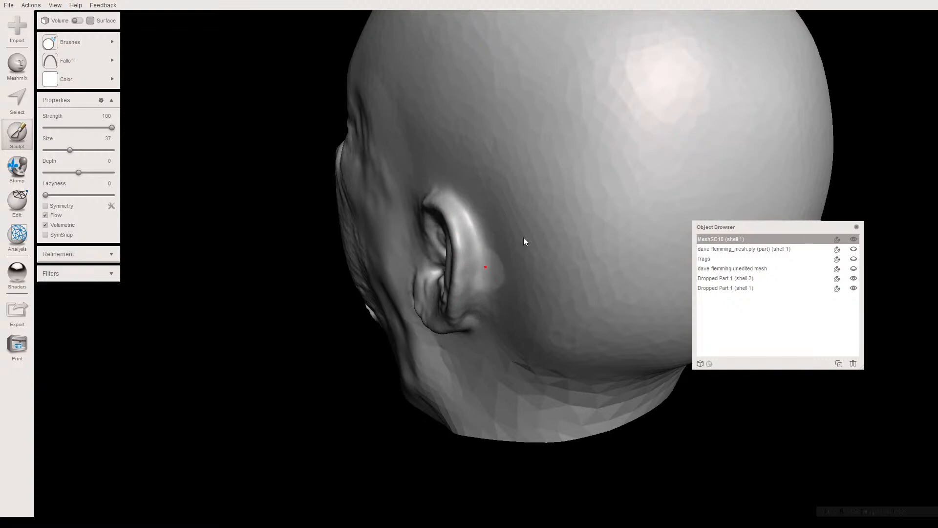
right_drag(546, 220, 476, 190)
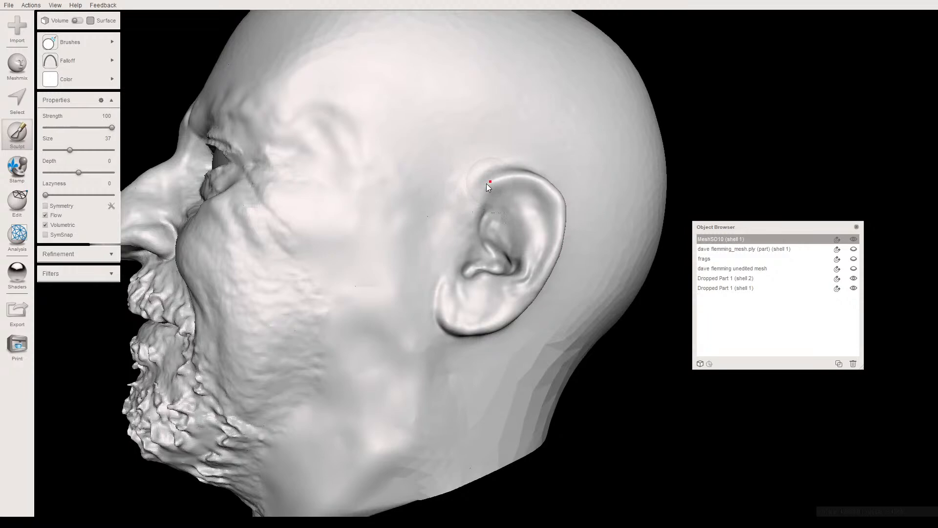
mouse_move(454, 231)
right_down()
mouse_move(415, 212)
mouse_move(459, 246)
right_up()
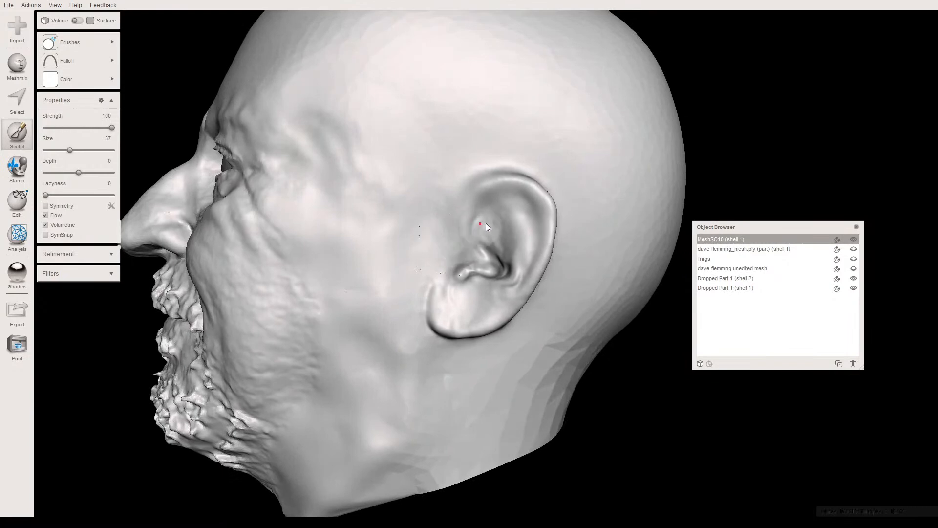
- Carve a groove inside the ear's rear and upper rim with Draw2, using the bell-shaped falloff at strength 67 and size 23
click(73, 43)
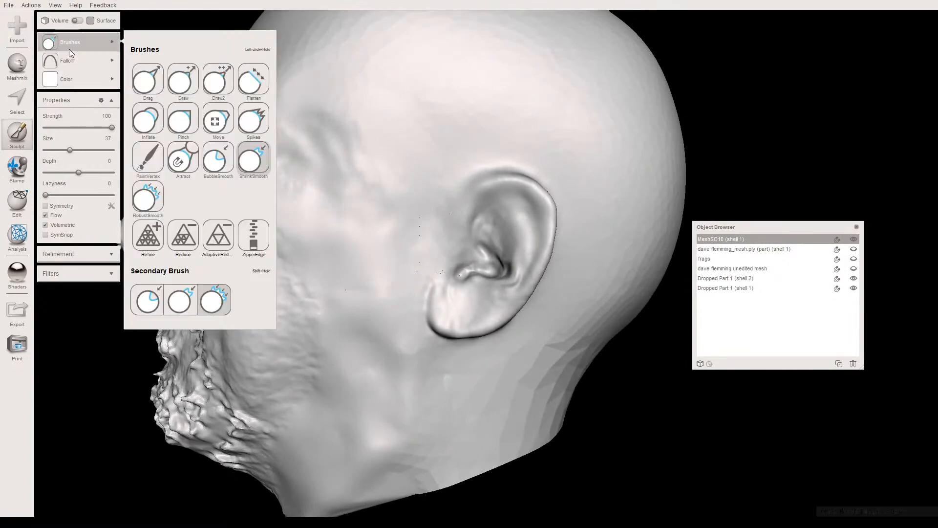
click(220, 82)
scroll(398, 227, up, 2)
middle_drag(390, 254, 339, 220)
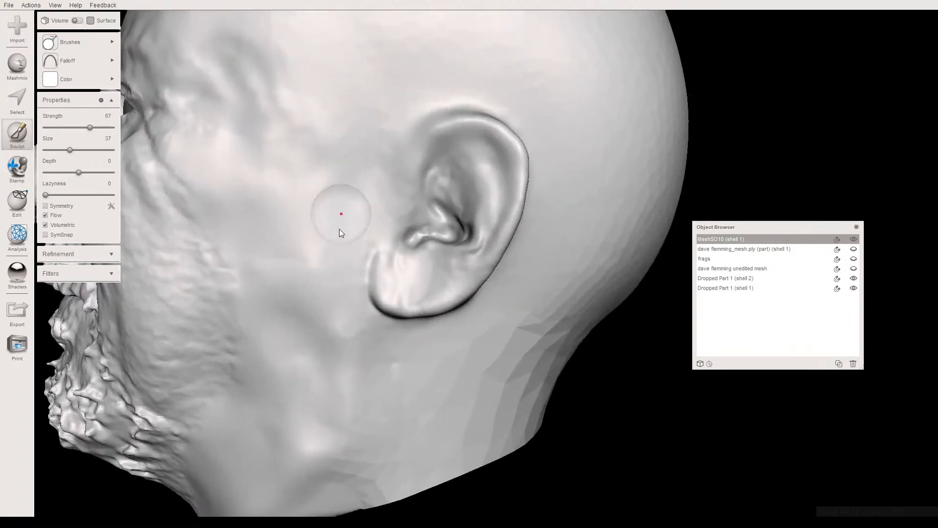
scroll(342, 232, up, 3)
right_drag(298, 237, 312, 237)
middle_drag(311, 236, 282, 254)
click(57, 48)
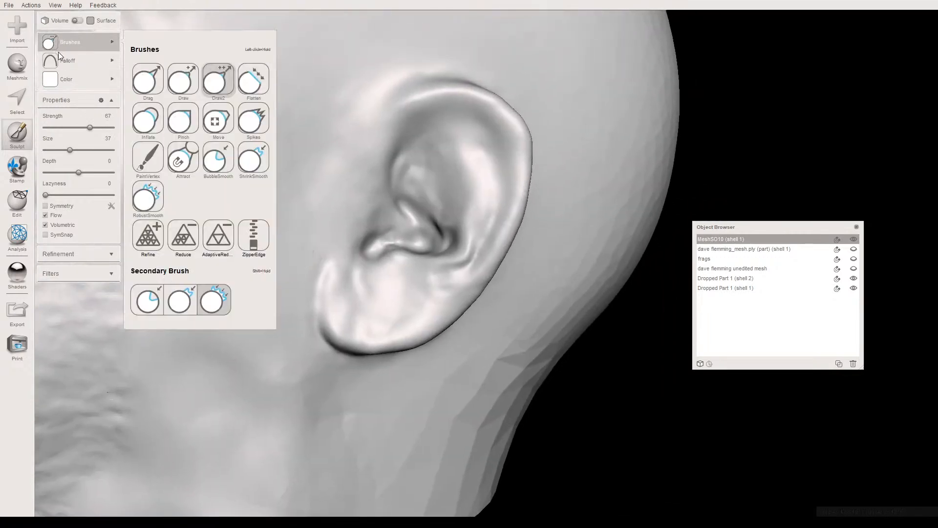
mouse_move(98, 55)
click(188, 72)
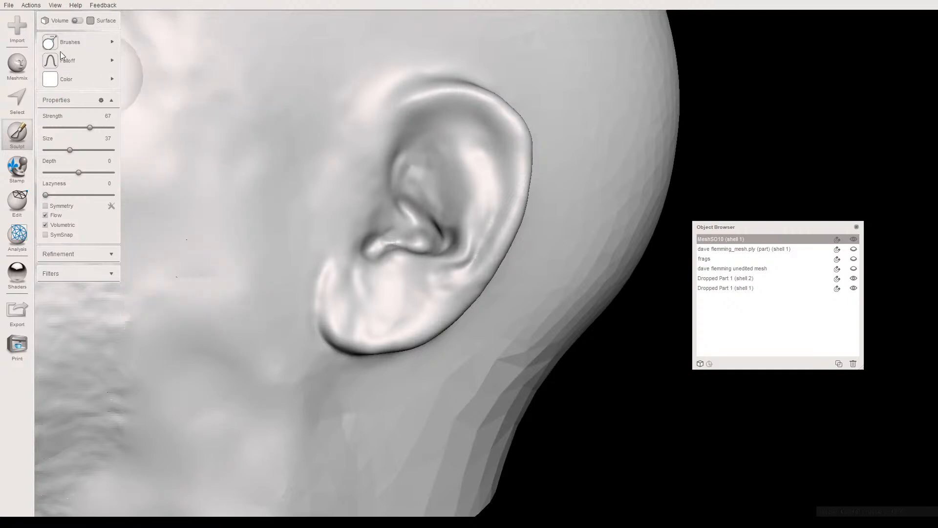
mouse_move(58, 48)
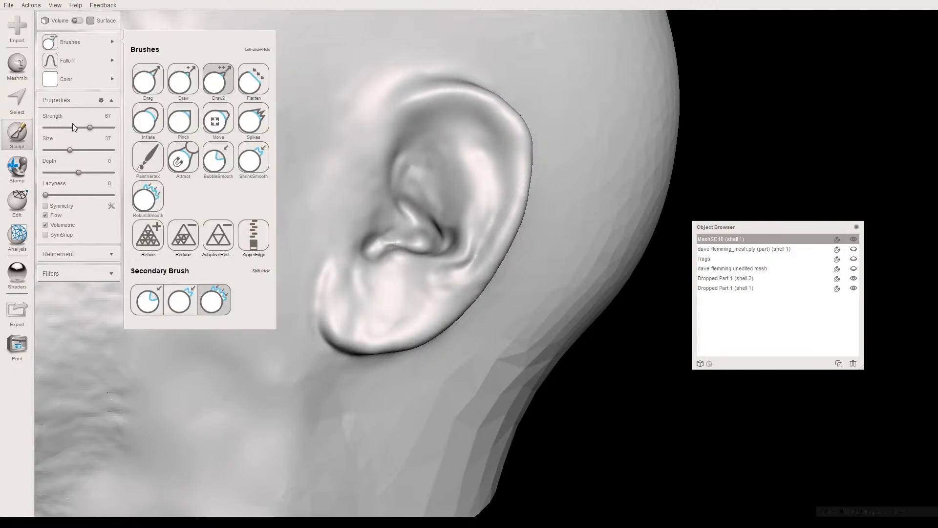
drag(68, 150, 60, 150)
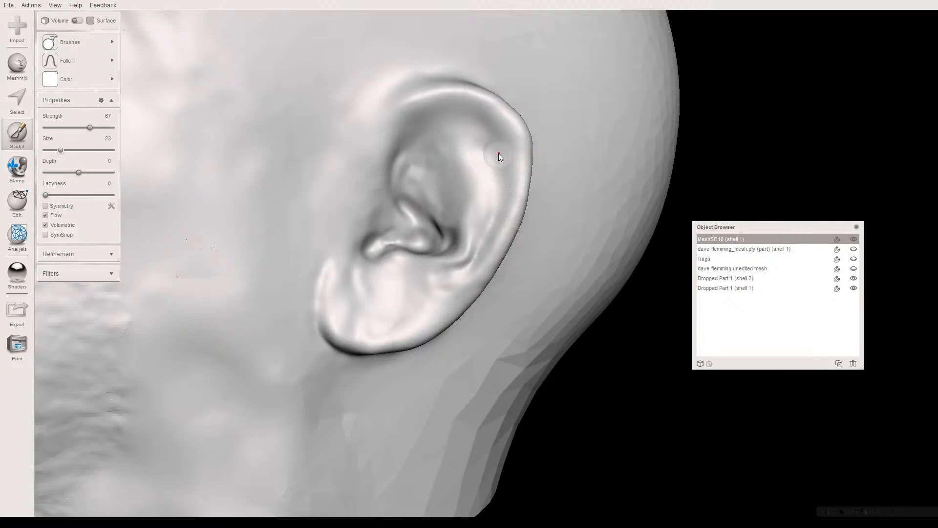
drag(496, 147, 499, 157)
drag(496, 196, 494, 156)
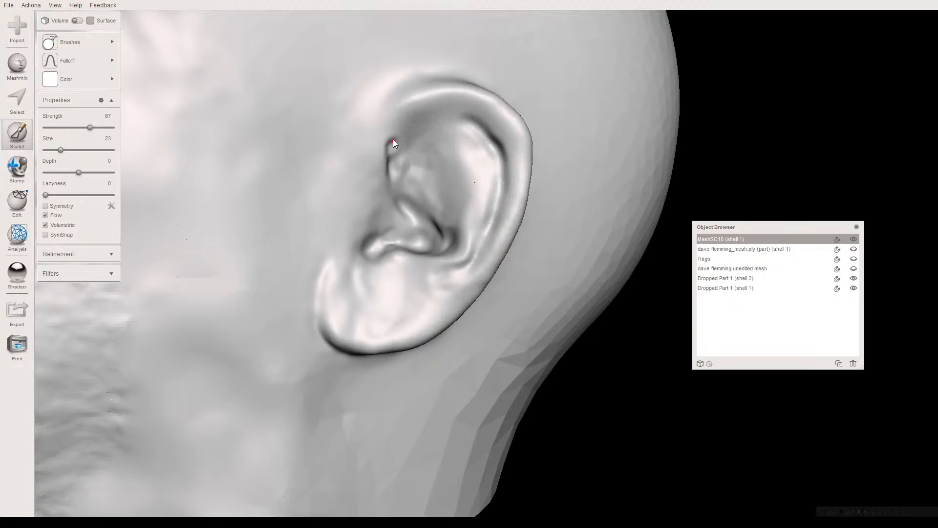
right_drag(414, 144, 370, 152)
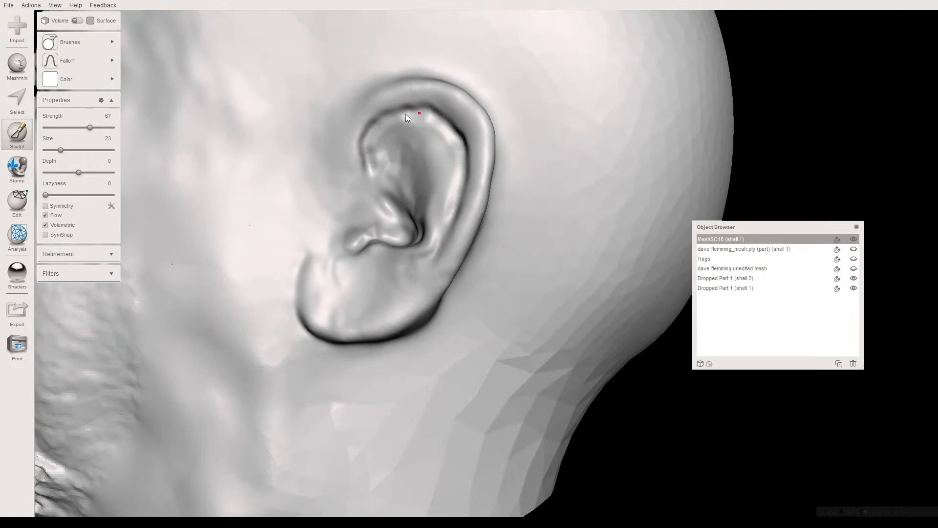
right_drag(325, 130, 381, 139)
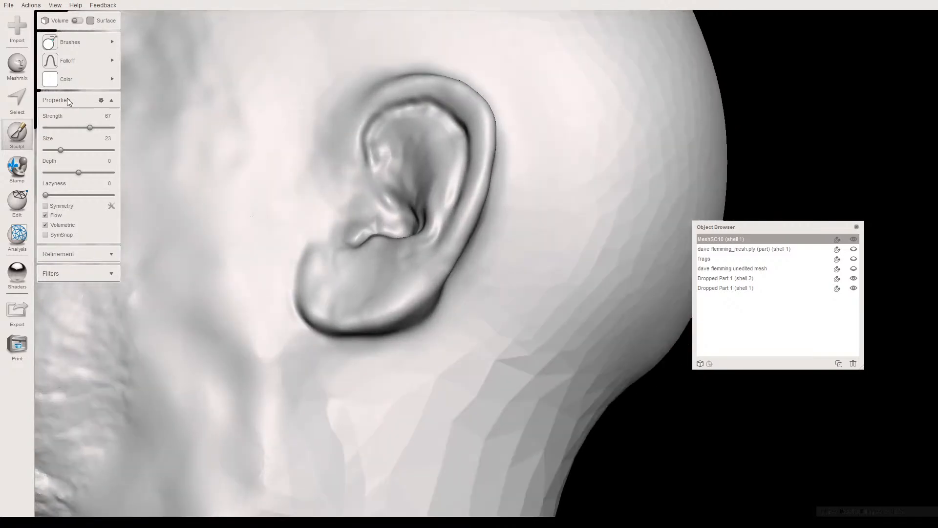
- Shape the ridges and hollow in the upper front of the ear's bowl with Draw2 at strength 45
click(75, 127)
right_drag(413, 127, 423, 143)
right_drag(421, 140, 414, 148)
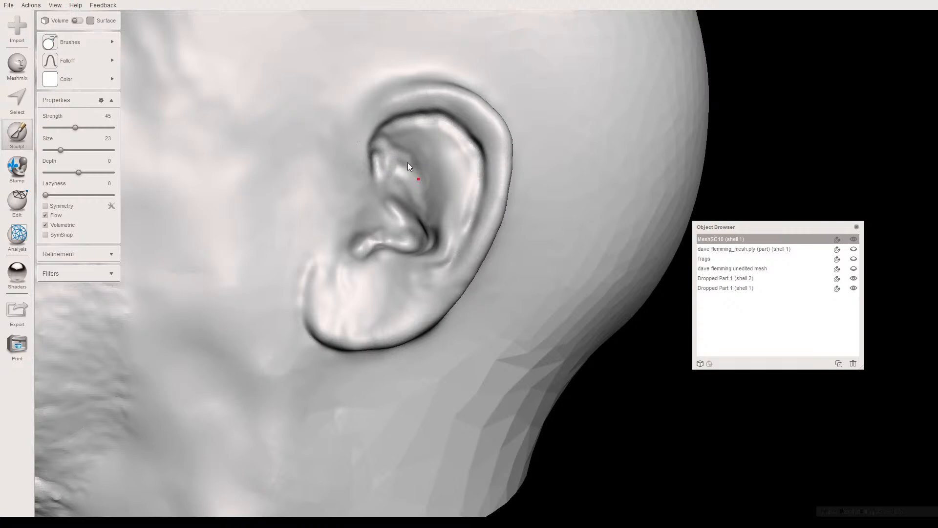
right_drag(412, 166, 412, 152)
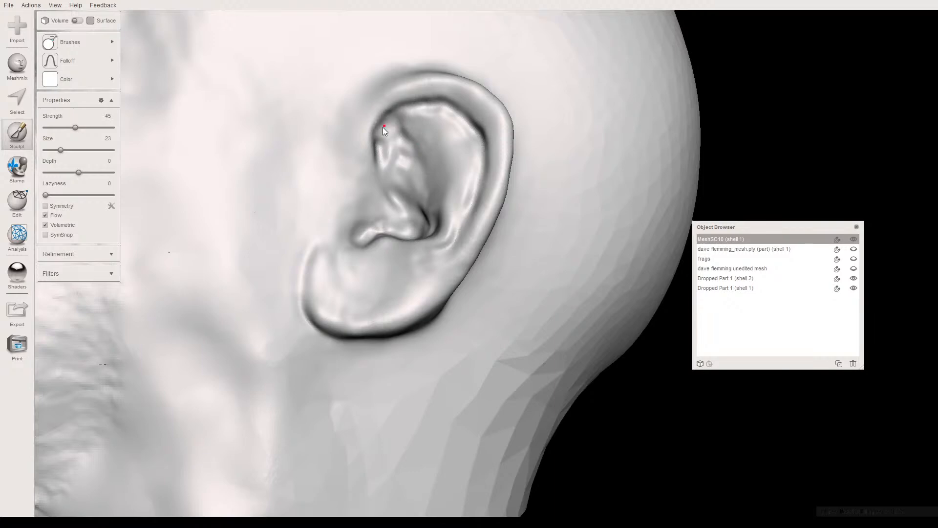
right_drag(384, 146, 397, 186)
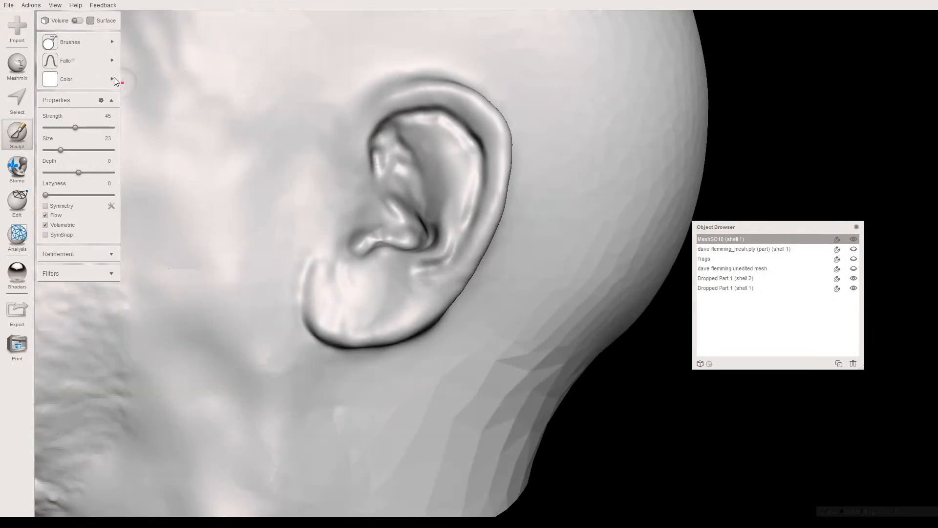
- Carve a crease below and behind the ear's bowl with Draw2, using the sharp spike falloff at strength 45 and size 23
mouse_move(100, 62)
click(282, 74)
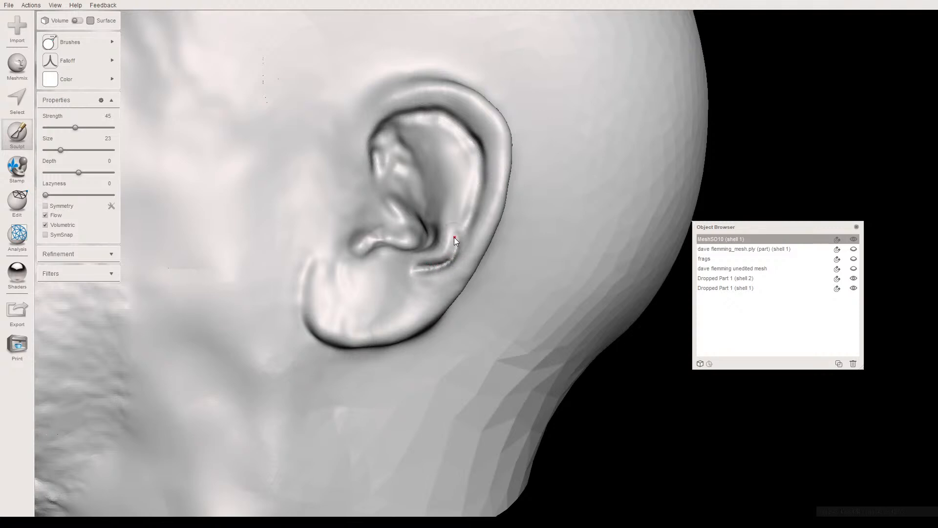
scroll(421, 268, up, 10)
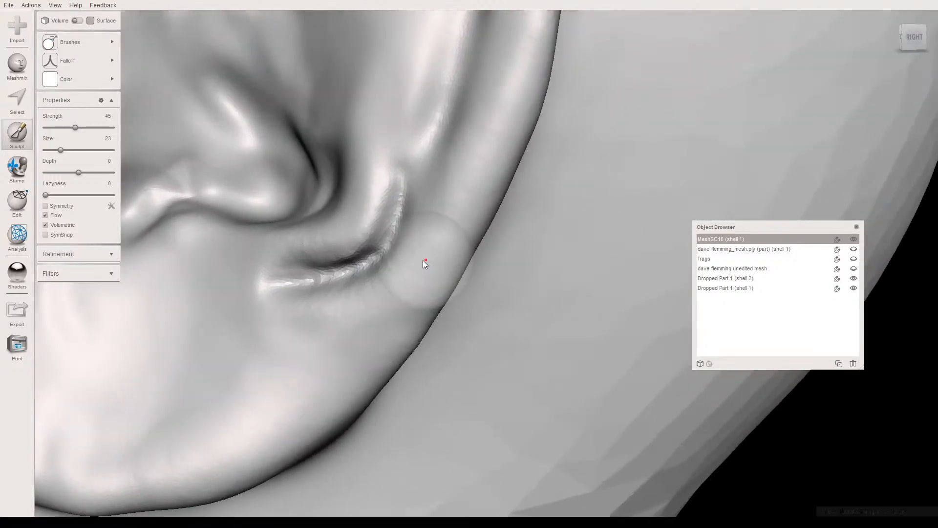
right_drag(421, 260, 438, 262)
mouse_move(474, 216)
mouse_down()
mouse_move(440, 268)
mouse_move(407, 286)
mouse_move(306, 299)
mouse_move(411, 285)
mouse_move(445, 258)
mouse_move(468, 212)
mouse_move(455, 227)
mouse_move(460, 207)
mouse_move(420, 270)
mouse_move(361, 290)
mouse_move(362, 269)
mouse_move(432, 250)
mouse_move(441, 210)
mouse_move(423, 246)
mouse_move(338, 264)
mouse_move(355, 271)
mouse_move(320, 270)
mouse_move(400, 252)
mouse_move(438, 206)
mouse_move(453, 166)
mouse_move(467, 161)
mouse_move(479, 176)
mouse_move(461, 192)
mouse_up()
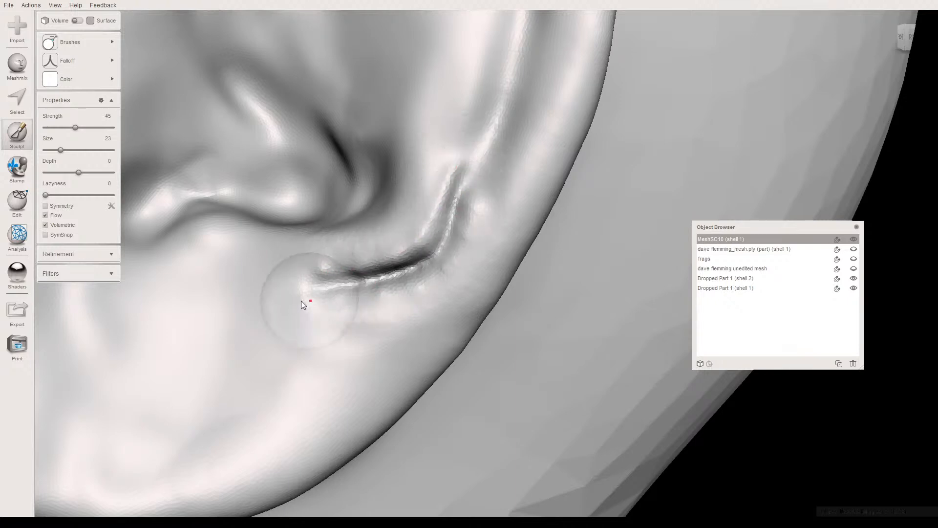
- Smooth the bumpy skin around the lower crease with RobustSmooth, using the rounded falloff at size 13 and strength 63
click(55, 44)
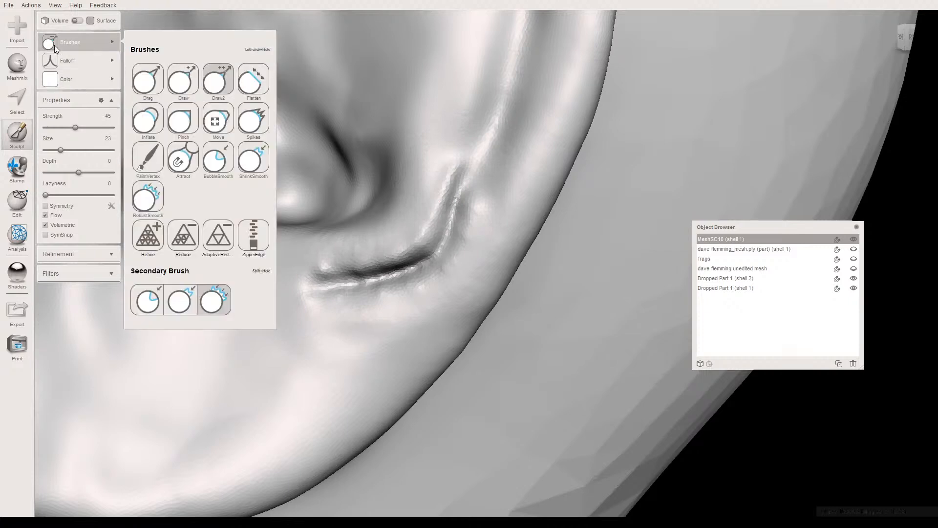
click(148, 207)
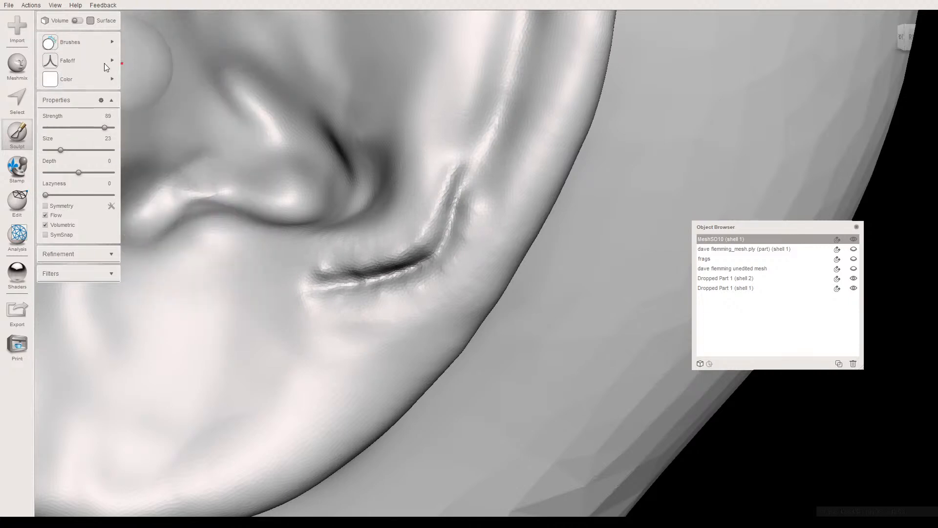
mouse_move(124, 63)
click(210, 75)
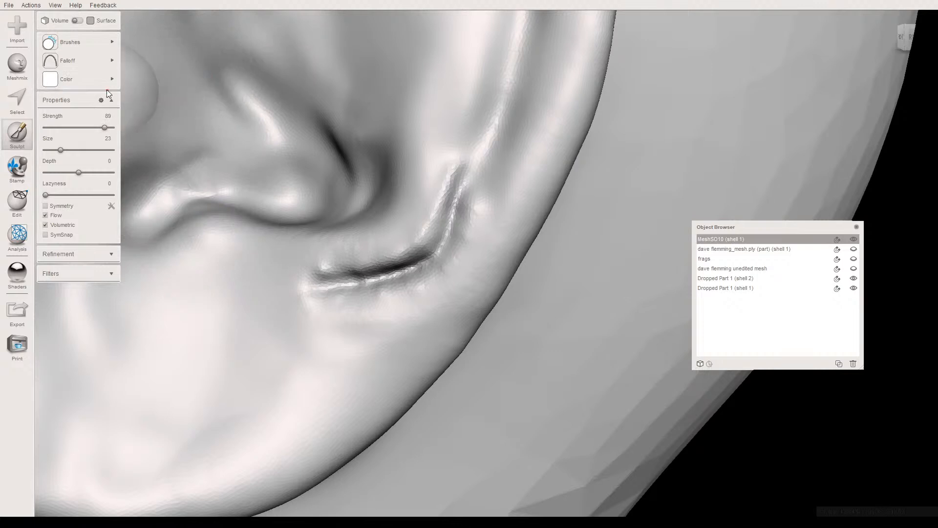
drag(60, 150, 54, 150)
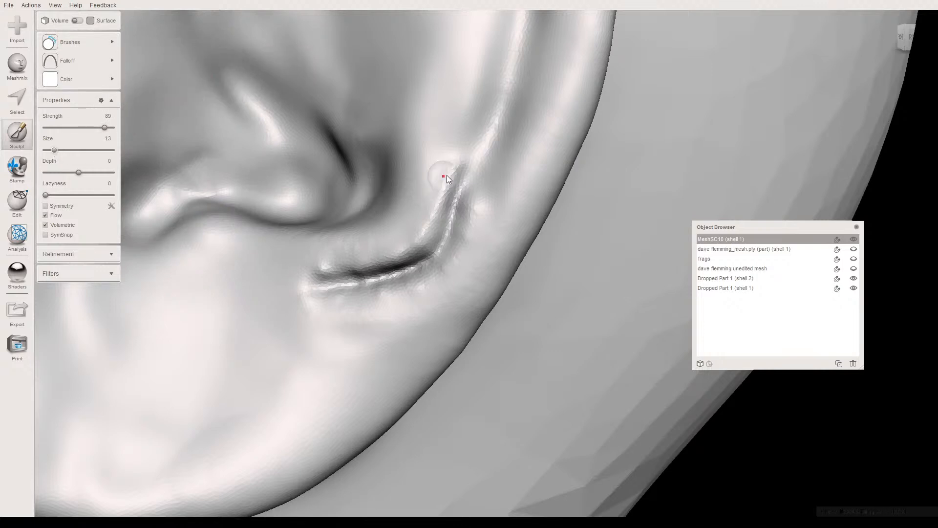
drag(441, 178, 443, 201)
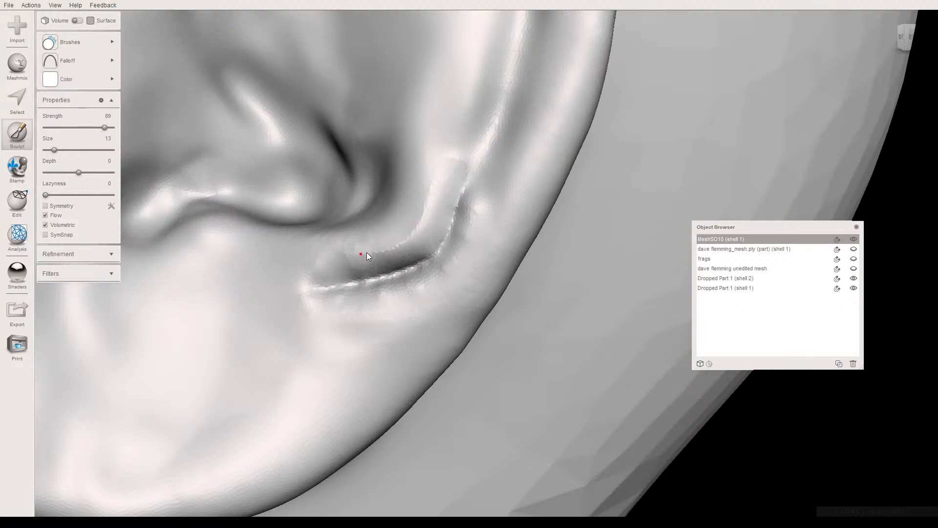
drag(354, 256, 429, 204)
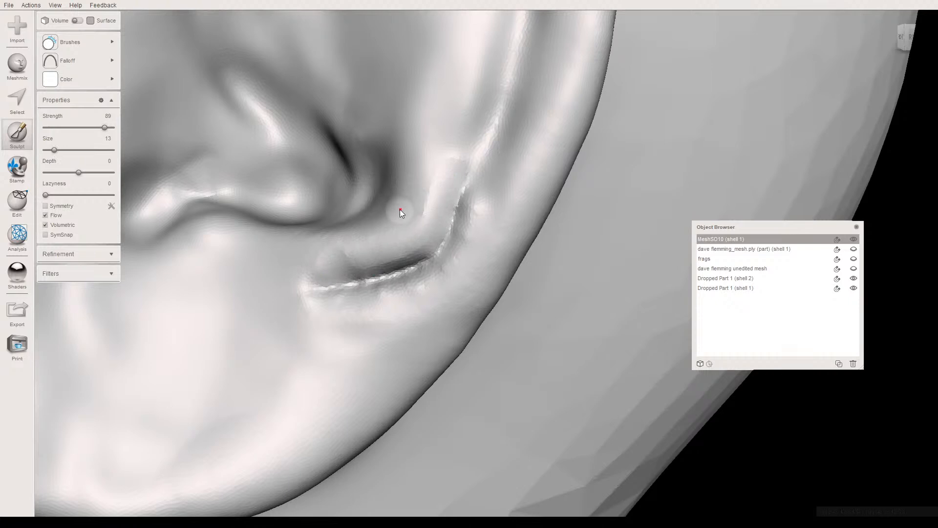
key(ctrl+z)
key(ctrl+z)
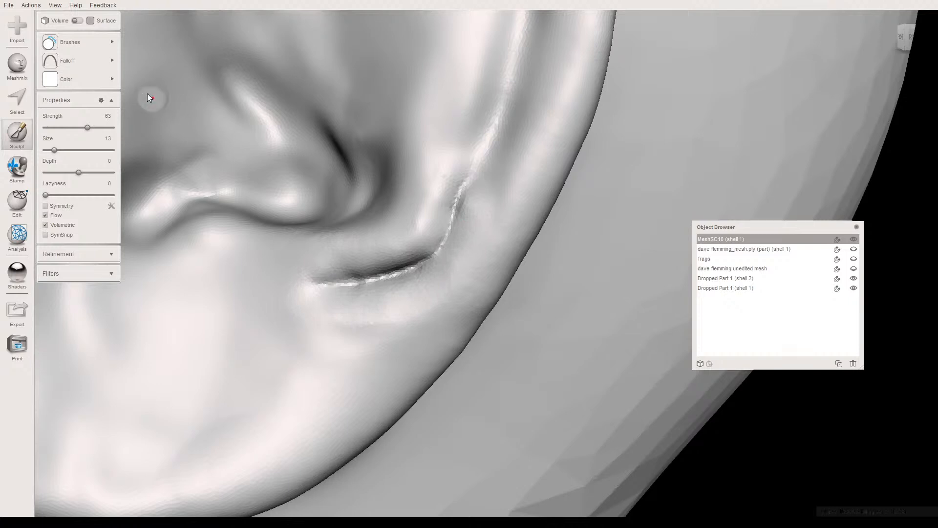
- Sharpen the lower crease and extend it toward the rear rim groove with Draw2, spike falloff, size 13 and strength 45
click(92, 62)
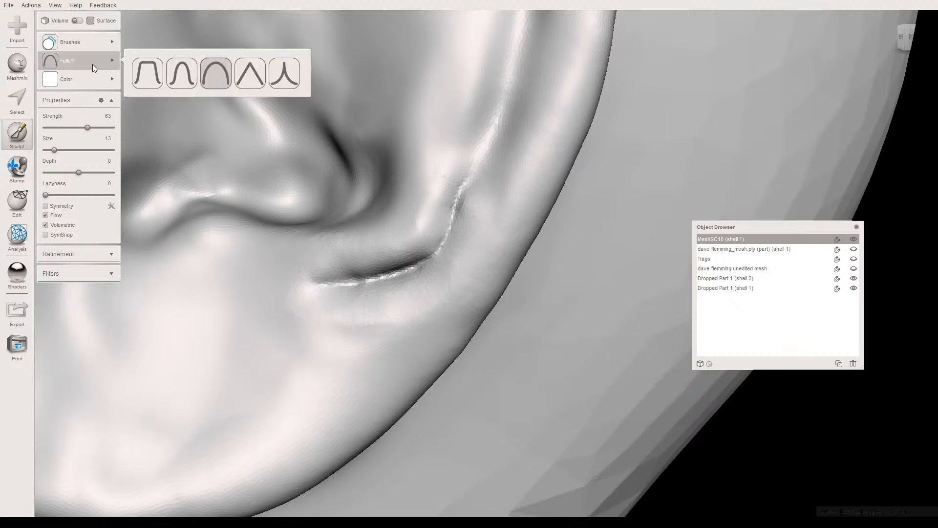
click(280, 77)
click(89, 39)
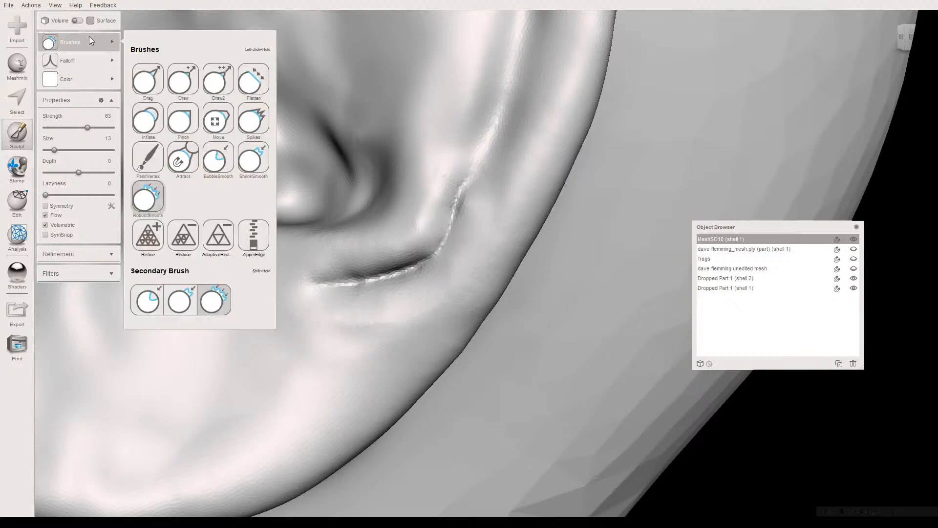
click(221, 81)
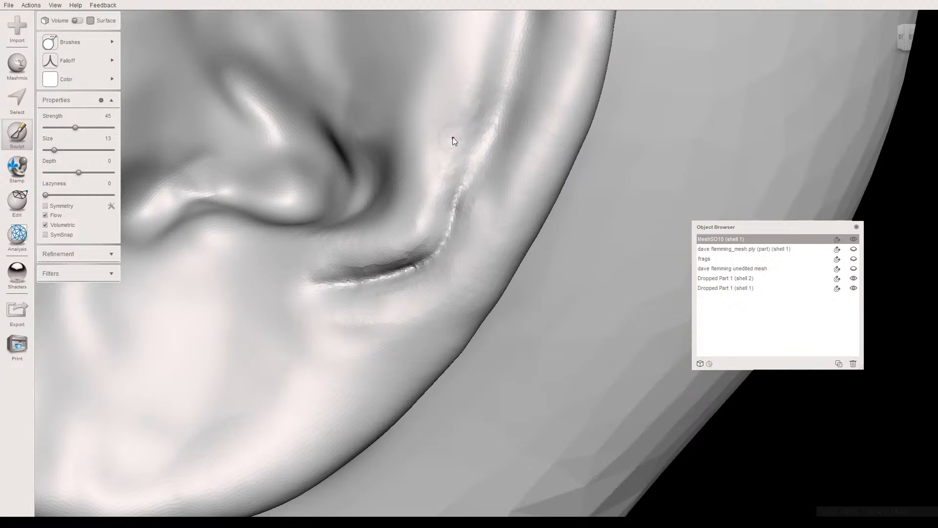
middle_drag(469, 183, 571, 244)
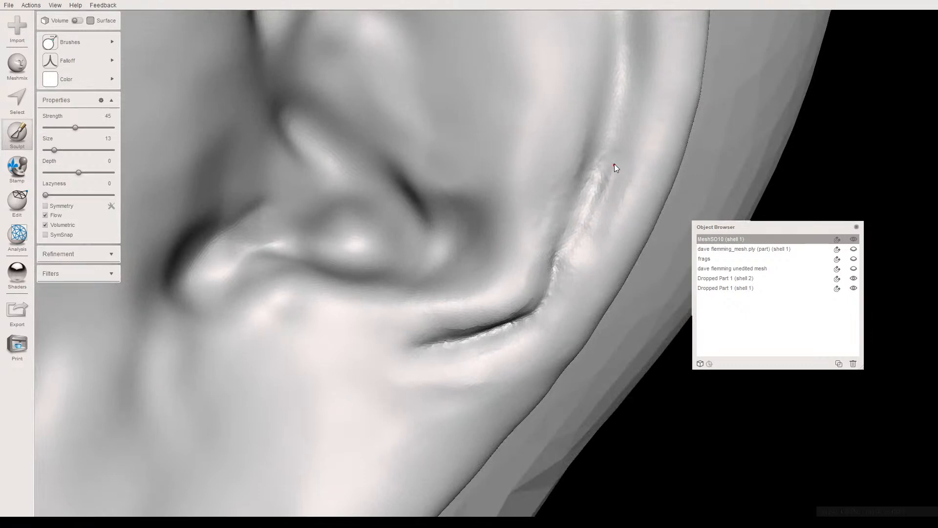
- Carve the groove along the inside of the ear's rear rim with Draw2, using the bell-shaped falloff at strength 54 and size 13
click(81, 127)
click(83, 61)
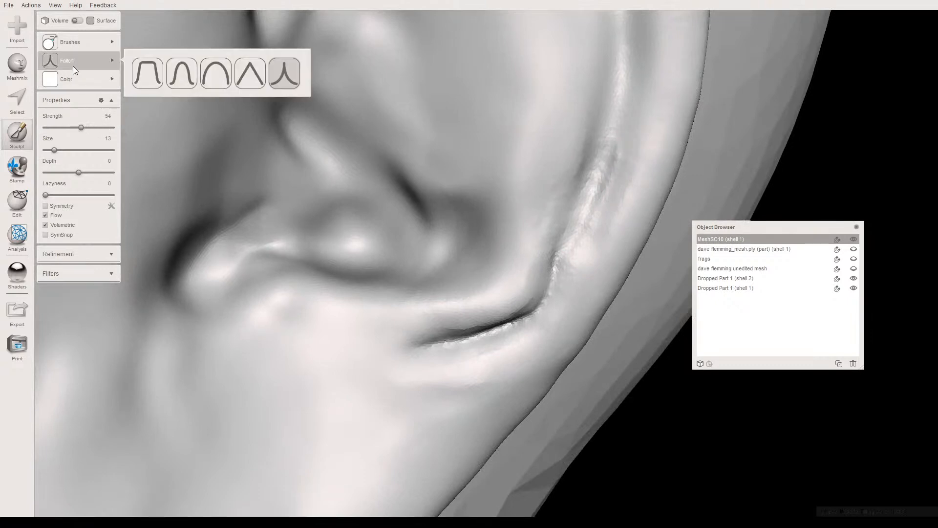
click(181, 71)
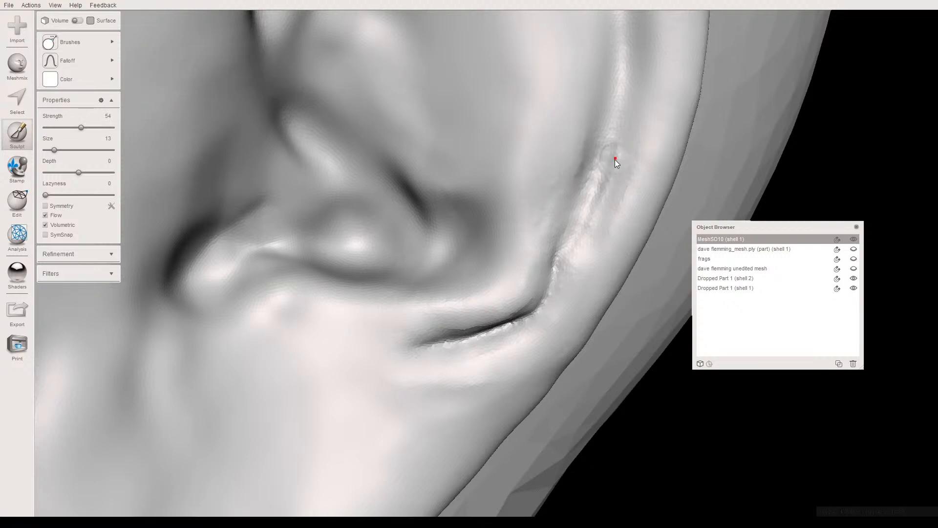
mouse_move(617, 184)
mouse_down()
mouse_move(579, 248)
mouse_move(616, 180)
mouse_up()
mouse_move(618, 138)
mouse_down()
mouse_move(602, 207)
mouse_move(567, 274)
mouse_move(567, 252)
mouse_move(614, 201)
mouse_up()
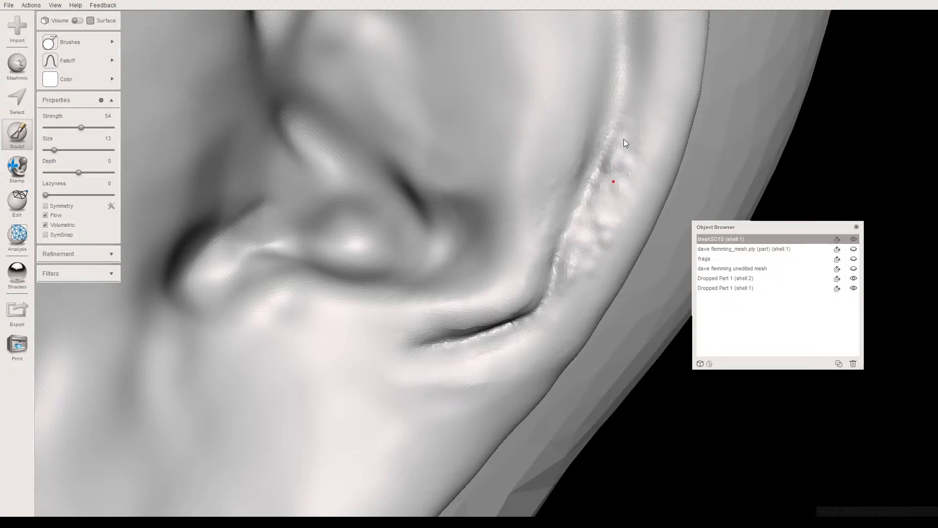
drag(639, 106, 631, 93)
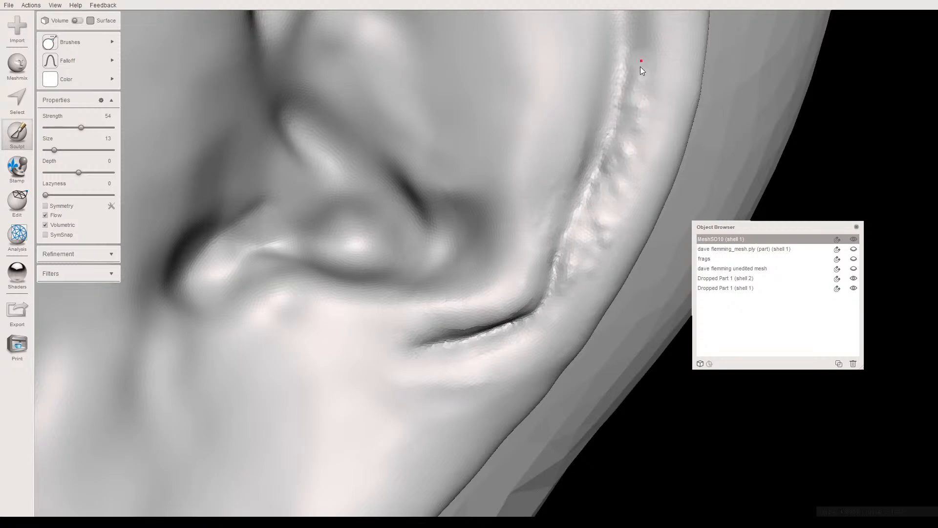
right_drag(602, 123, 566, 165)
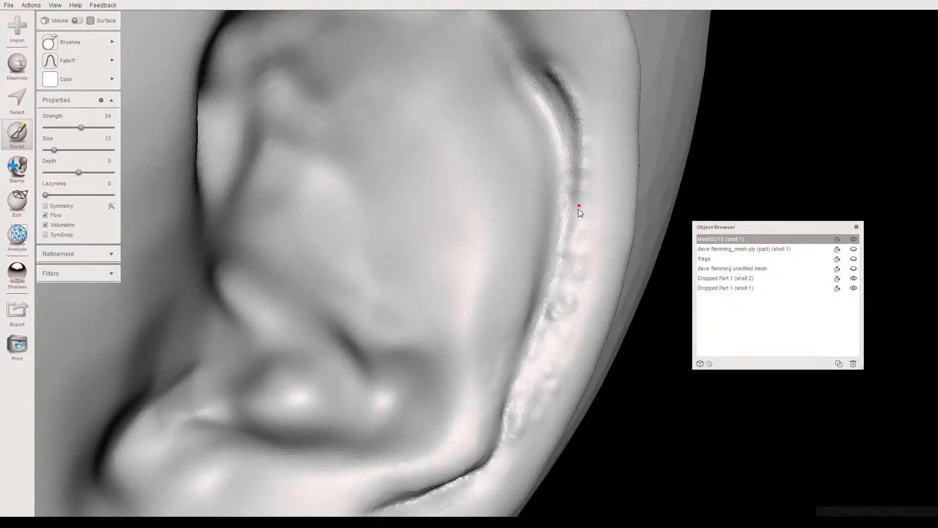
right_drag(481, 173, 471, 192)
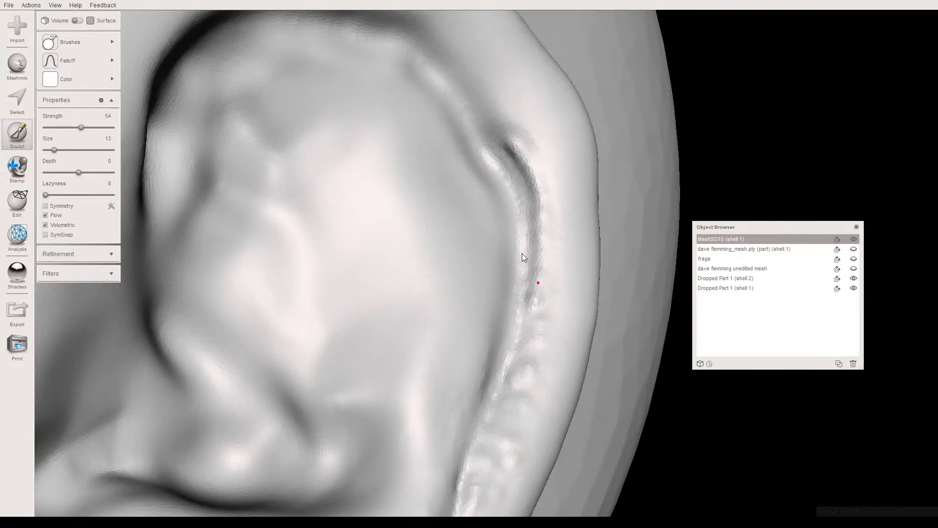
- Smooth the rough strokes along the rear rim groove with RobustSmooth, using the flat-topped falloff at size 24 and strength 63
scroll(489, 253, down, 5)
middle_drag(458, 249, 473, 198)
right_drag(472, 198, 444, 205)
scroll(414, 224, down, 2)
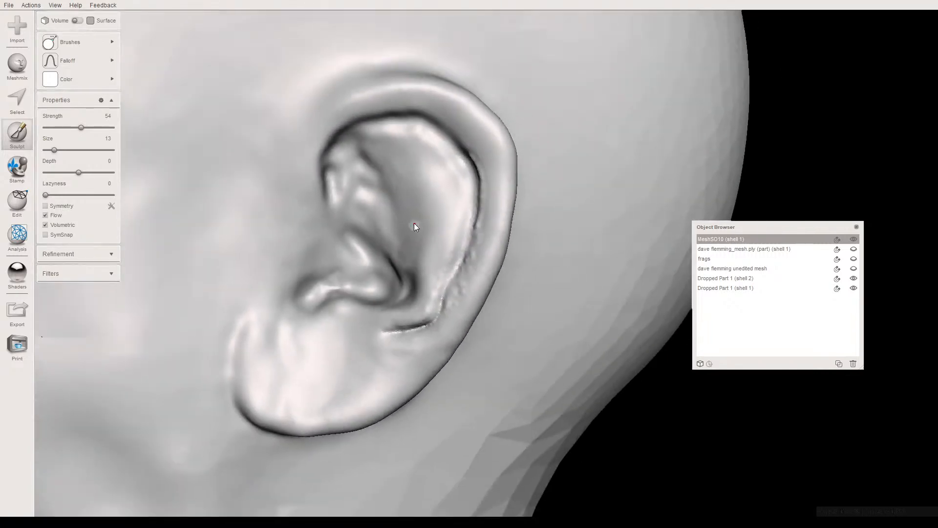
scroll(414, 225, down, 1)
mouse_move(98, 42)
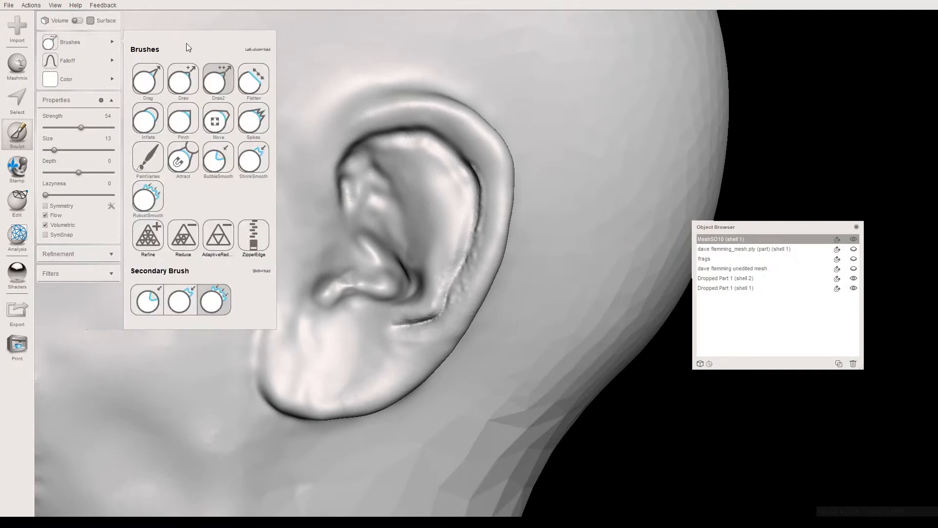
click(147, 196)
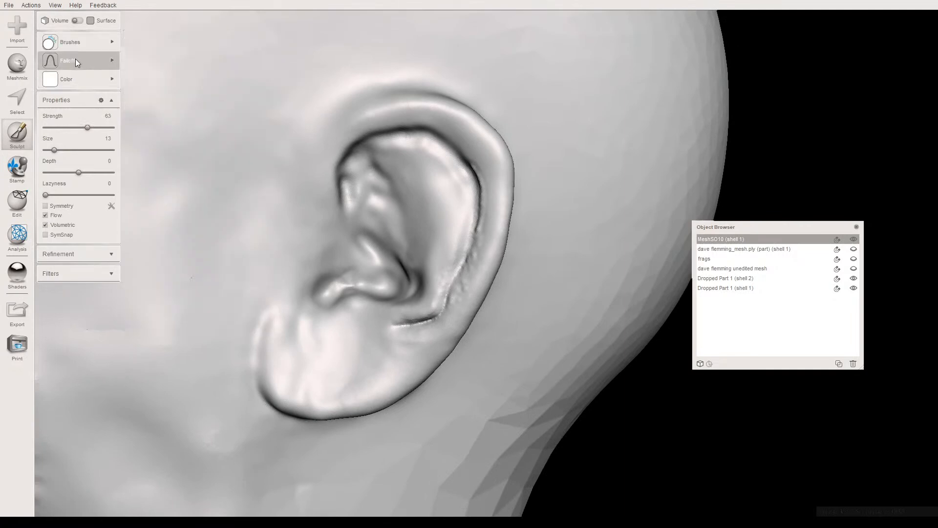
mouse_move(104, 61)
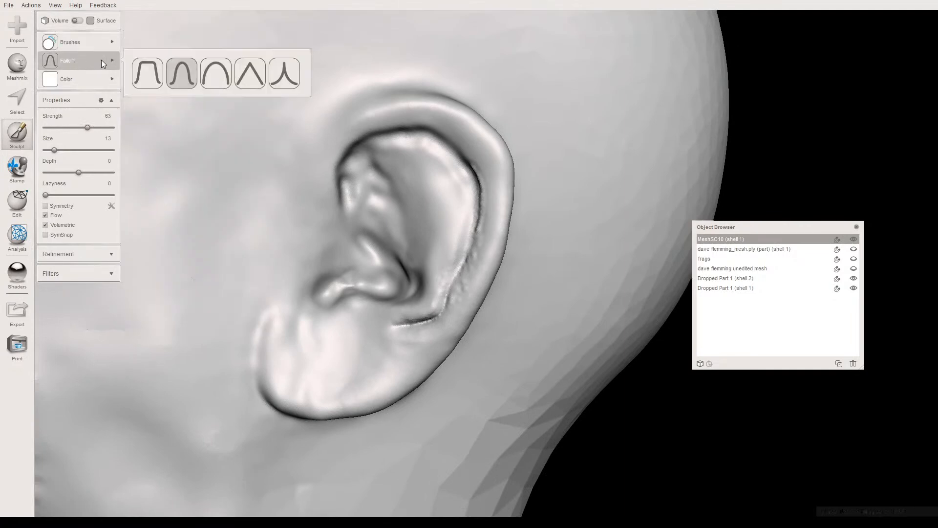
click(153, 73)
scroll(450, 266, up, 5)
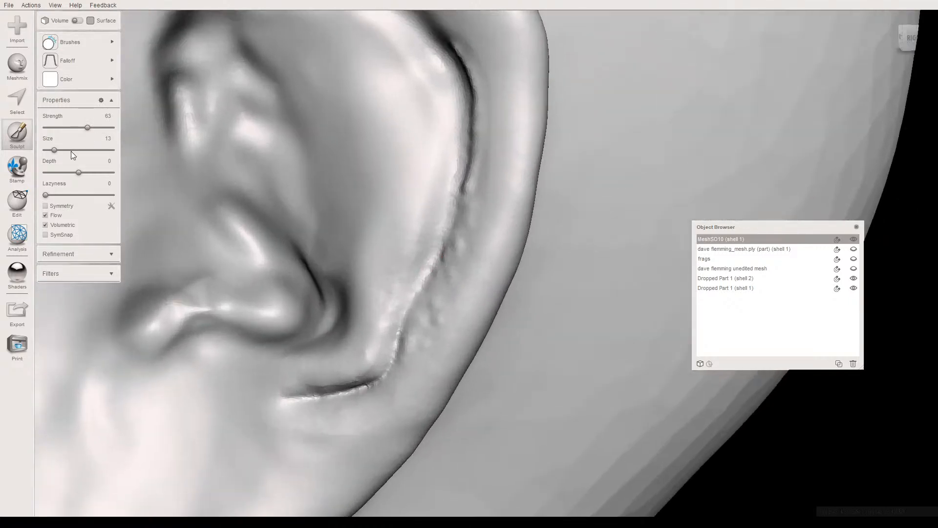
drag(54, 149, 62, 149)
mouse_move(473, 204)
mouse_down()
mouse_move(485, 115)
mouse_move(465, 48)
mouse_move(487, 90)
mouse_up()
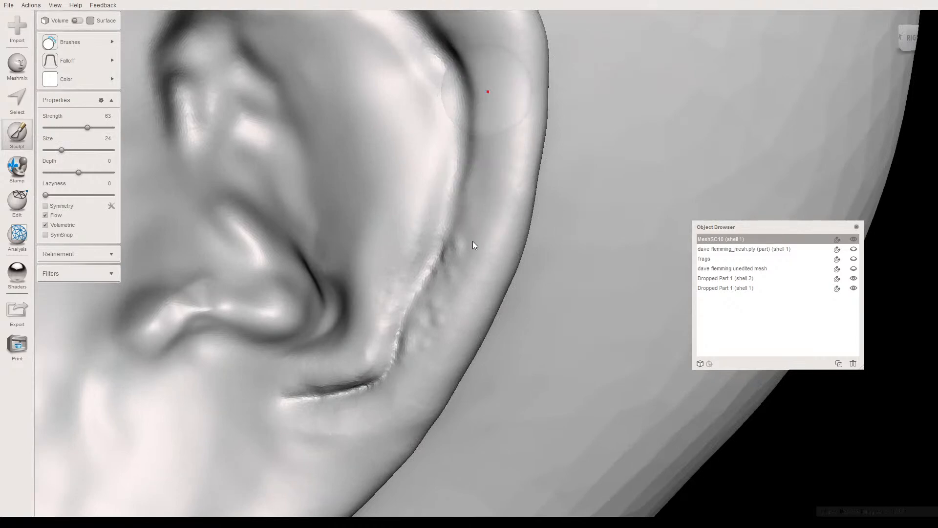
mouse_move(467, 248)
mouse_down()
mouse_move(438, 293)
mouse_move(440, 319)
mouse_move(418, 358)
mouse_up()
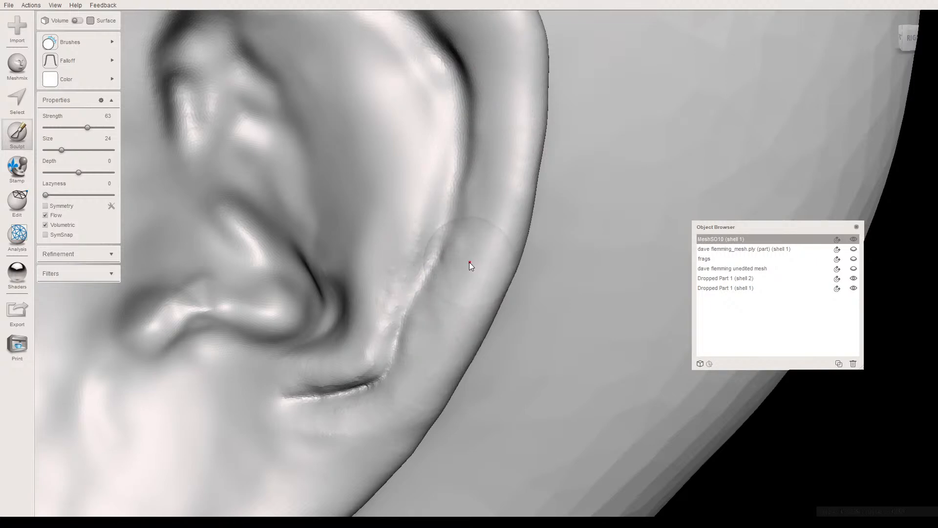
- Smooth the ridge and crease at the lower rear of the ear's bowl with RobustSmooth at size 14
right_drag(435, 310, 421, 279)
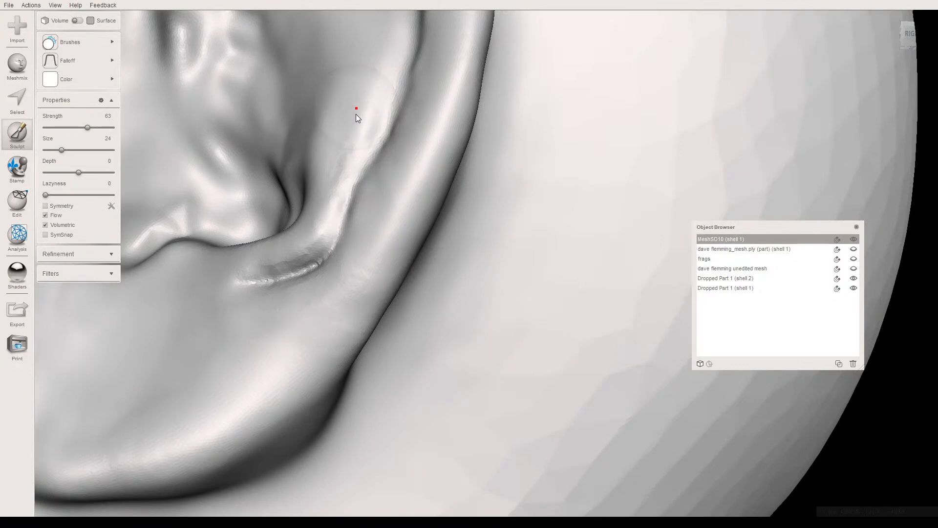
drag(62, 149, 55, 150)
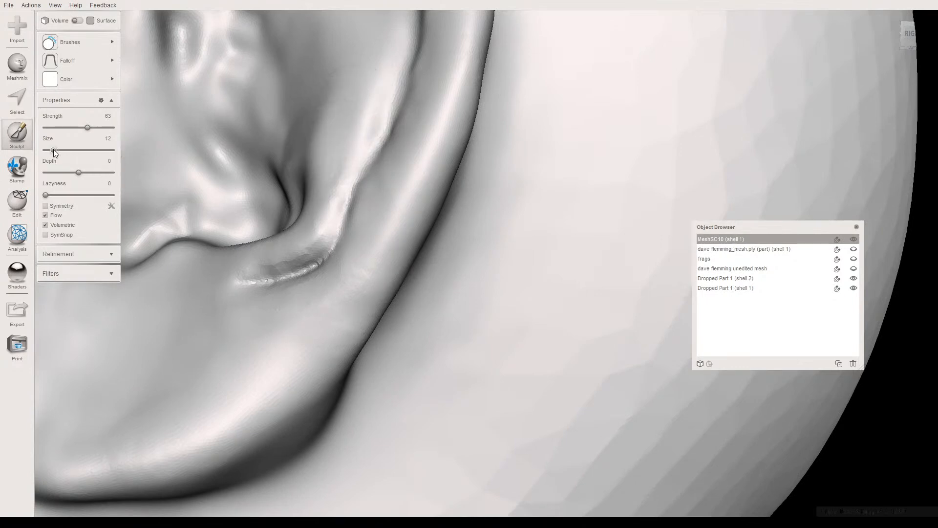
drag(377, 119, 362, 139)
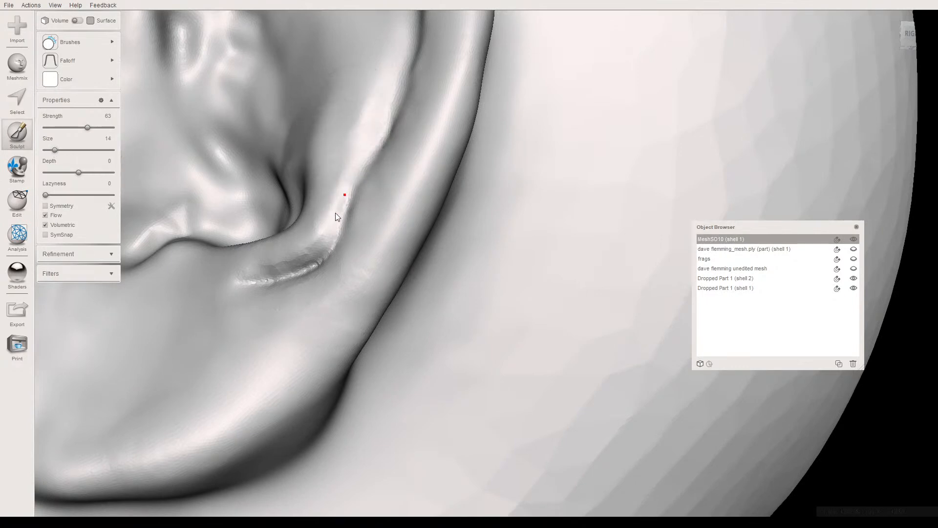
mouse_move(295, 262)
mouse_down()
mouse_move(233, 277)
mouse_move(336, 259)
mouse_up()
mouse_move(336, 259)
right_down()
mouse_move(423, 293)
mouse_move(418, 302)
mouse_move(430, 293)
mouse_move(399, 268)
mouse_move(359, 322)
right_up()
- Sculpt the underside and lower edge of the earlobe with Draw2, using the rounded falloff at strength 54 and size 24
scroll(387, 280, down, 10)
scroll(367, 317, up, 5)
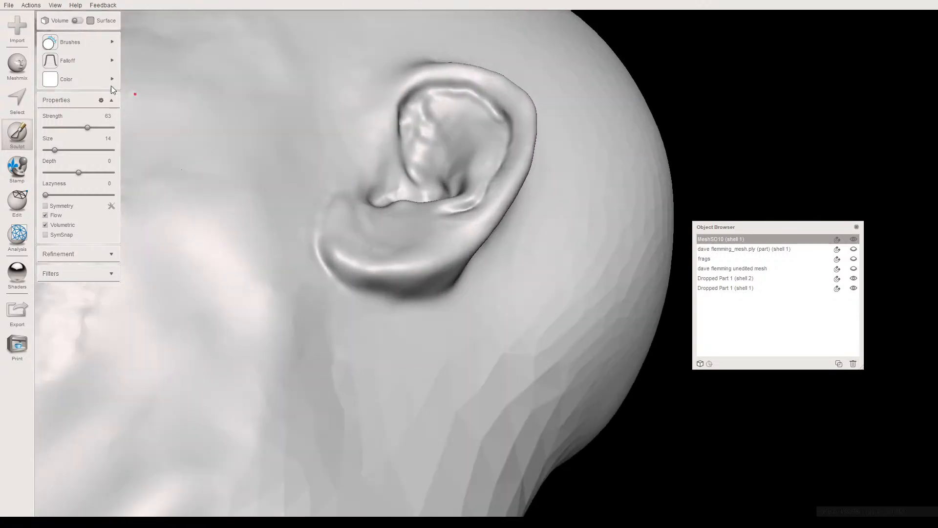
click(70, 42)
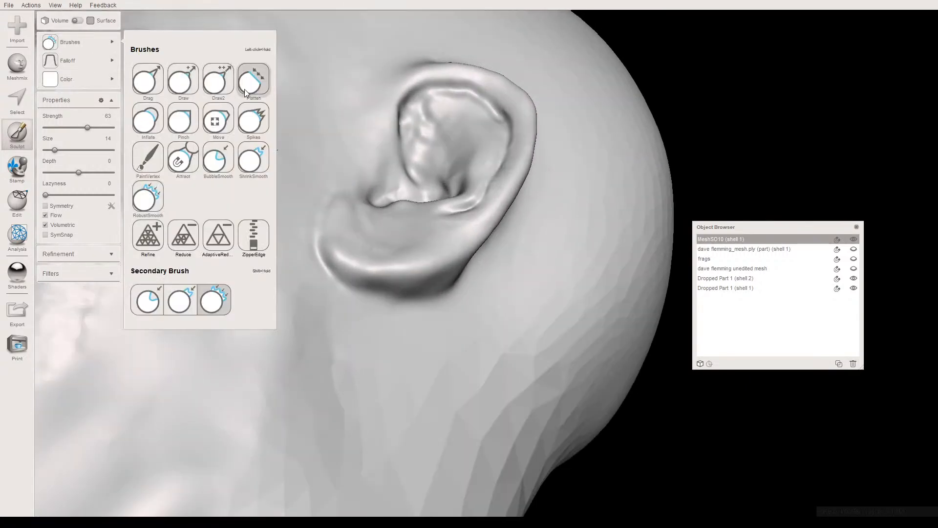
click(219, 88)
click(68, 62)
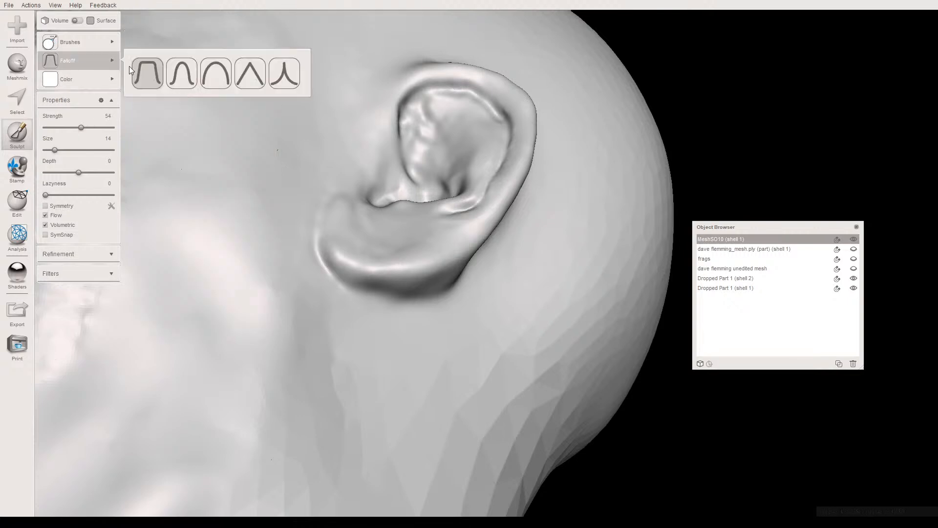
click(207, 77)
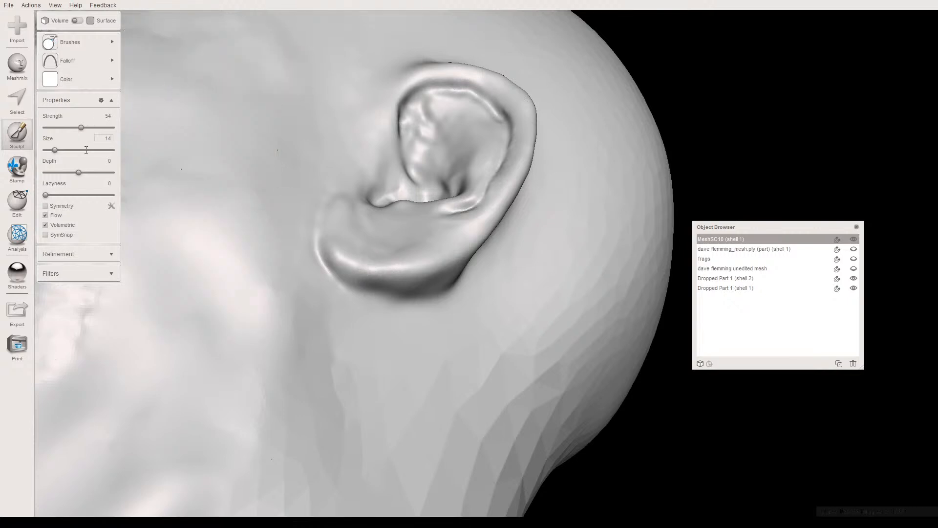
drag(54, 150, 61, 149)
right_drag(411, 285, 358, 238)
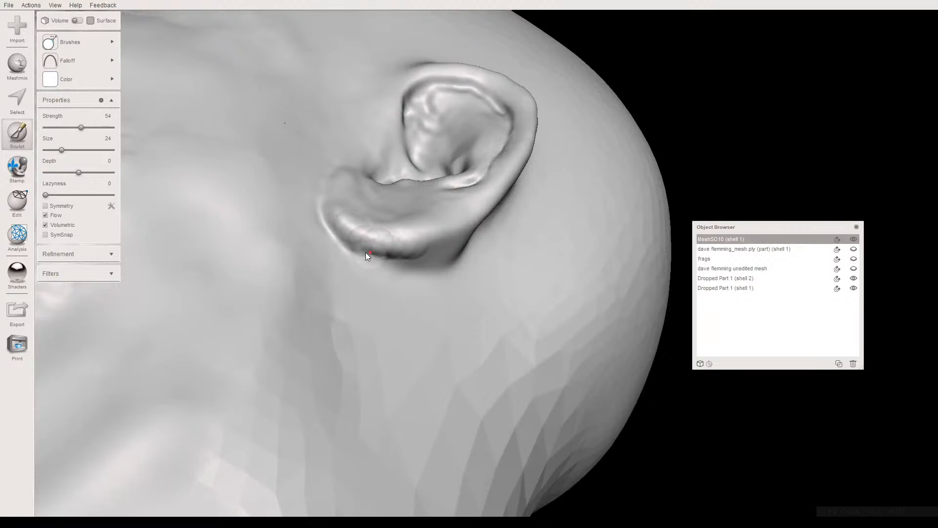
- Deepen the crease under the earlobe with Draw2, working along its lower front edge at strength 54 and size 24
right_drag(369, 251, 353, 192)
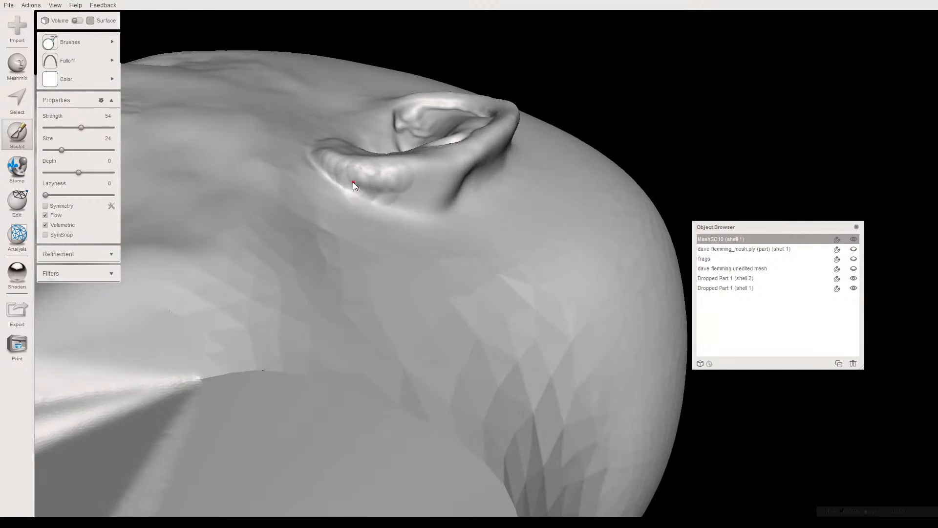
right_drag(341, 182, 345, 236)
right_drag(315, 281, 313, 241)
right_drag(344, 306, 347, 264)
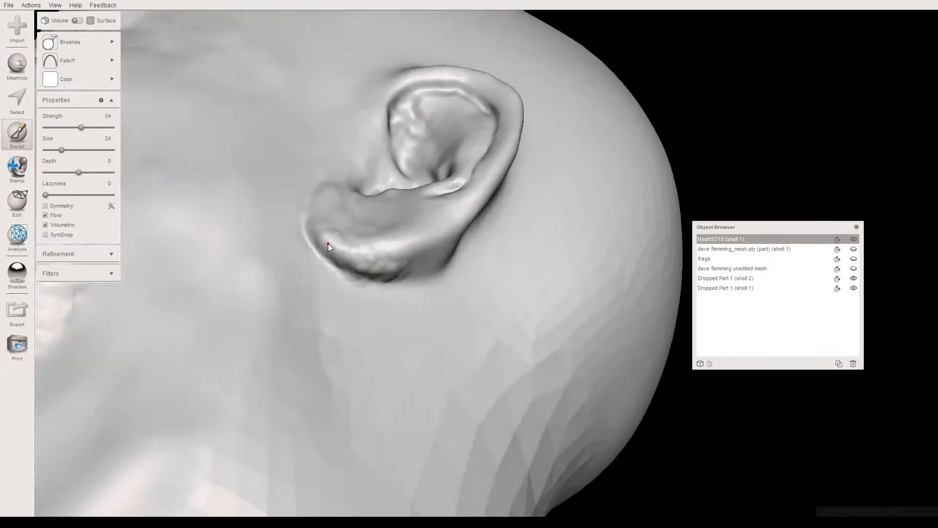
- Smooth the rough underside and lower rim of the earlobe with RobustSmooth, using the rounded falloff at strength 63 and size 24
right_drag(163, 140, 166, 219)
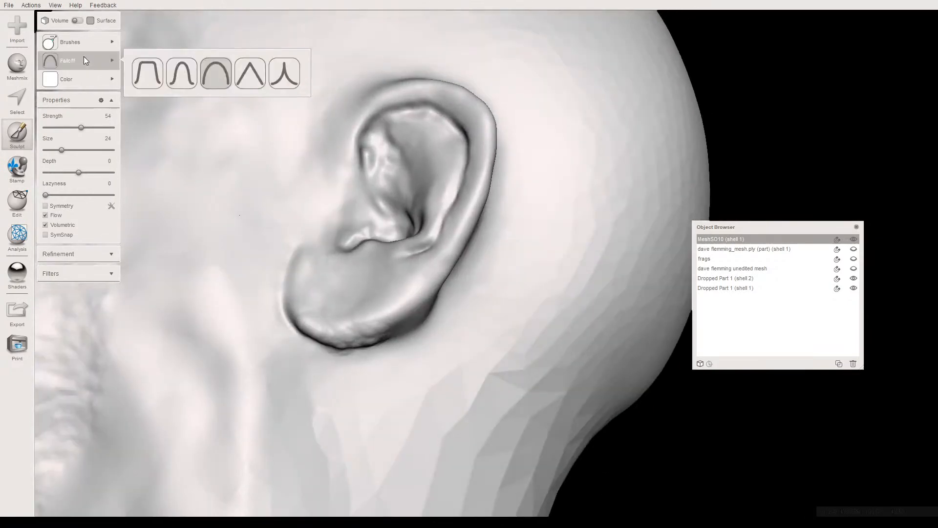
mouse_move(93, 42)
click(150, 203)
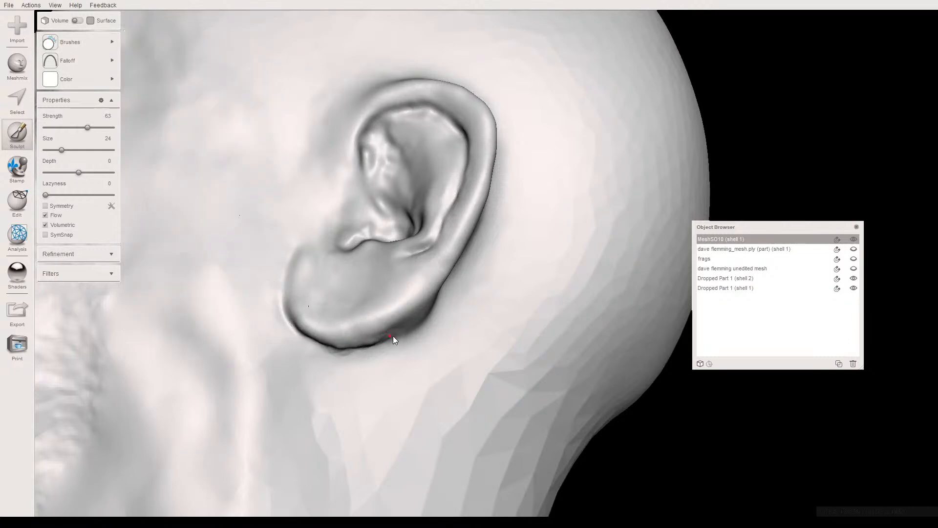
right_drag(364, 297, 317, 268)
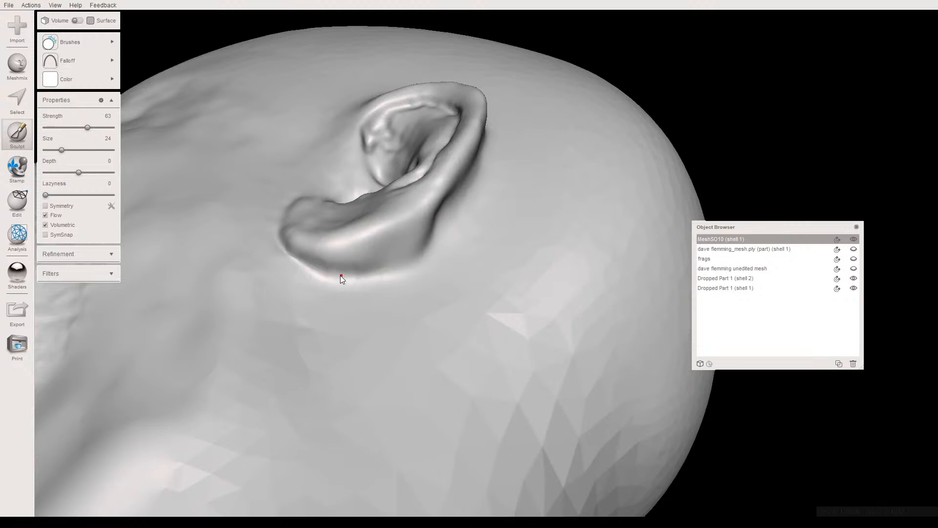
right_drag(323, 283, 339, 292)
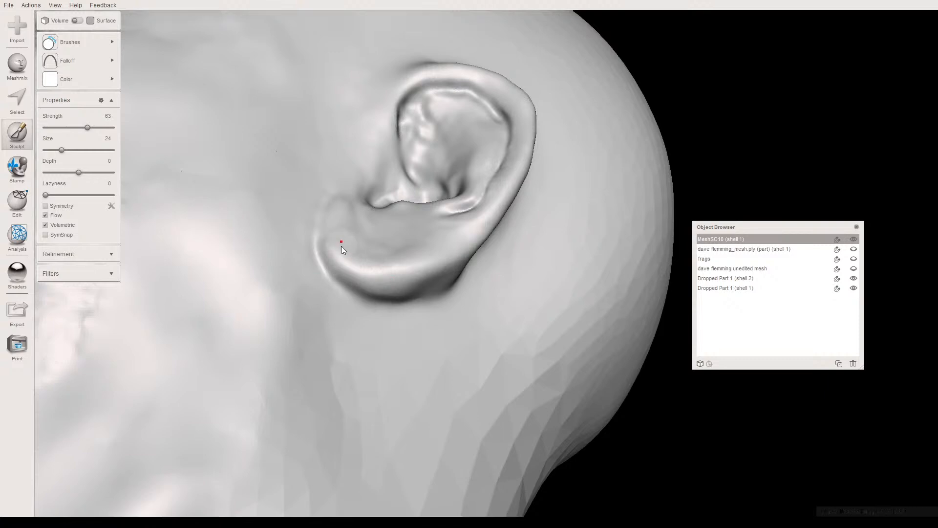
right_drag(336, 245, 311, 292)
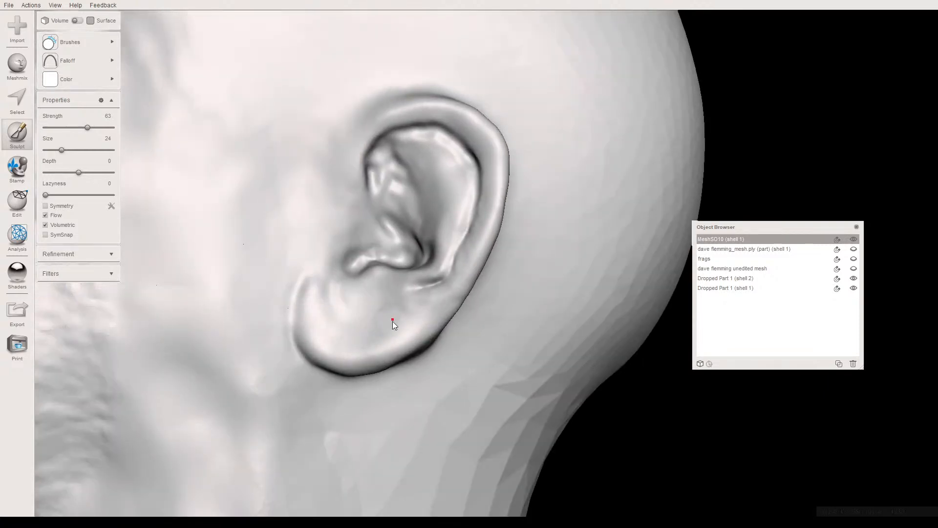
right_drag(371, 326, 420, 242)
- Select a closed band of skin around the whole ear with the Unwrap Brush at size 24
scroll(361, 248, down, 5)
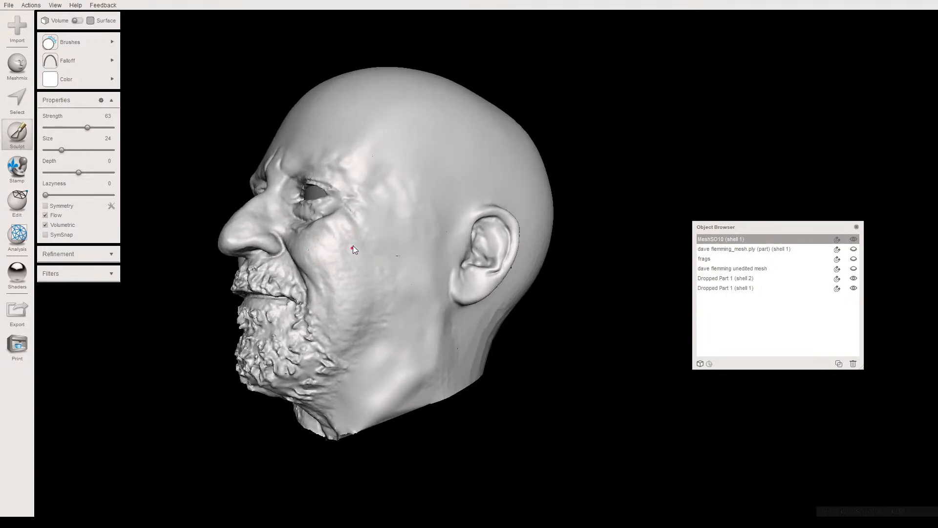
scroll(397, 268, up, 6)
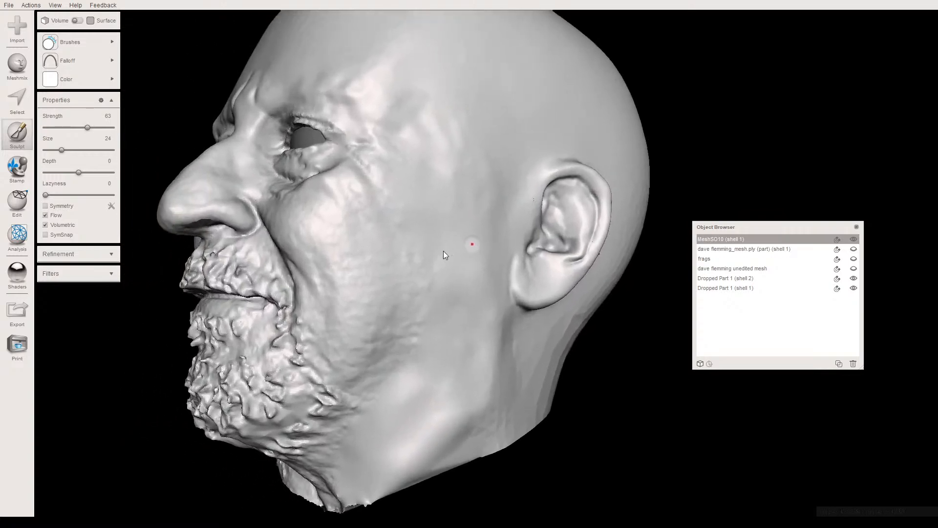
right_drag(444, 250, 368, 202)
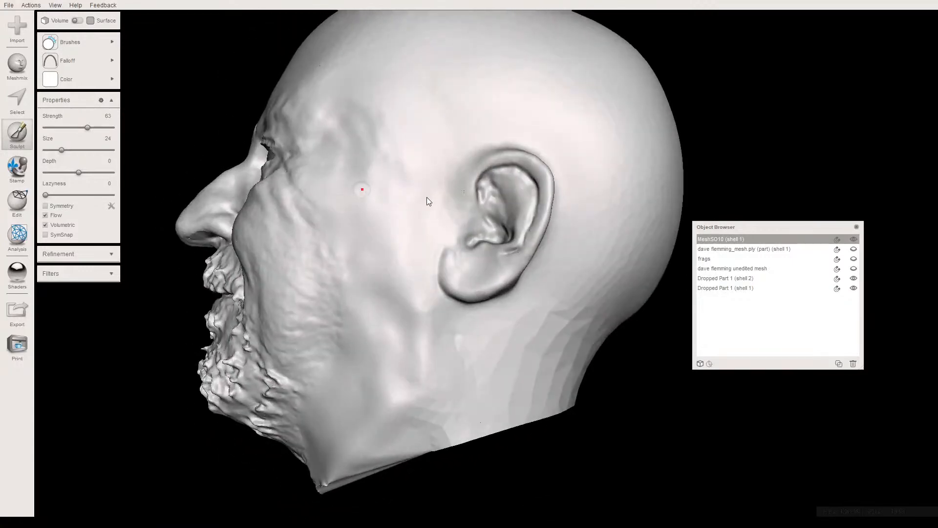
key(s)
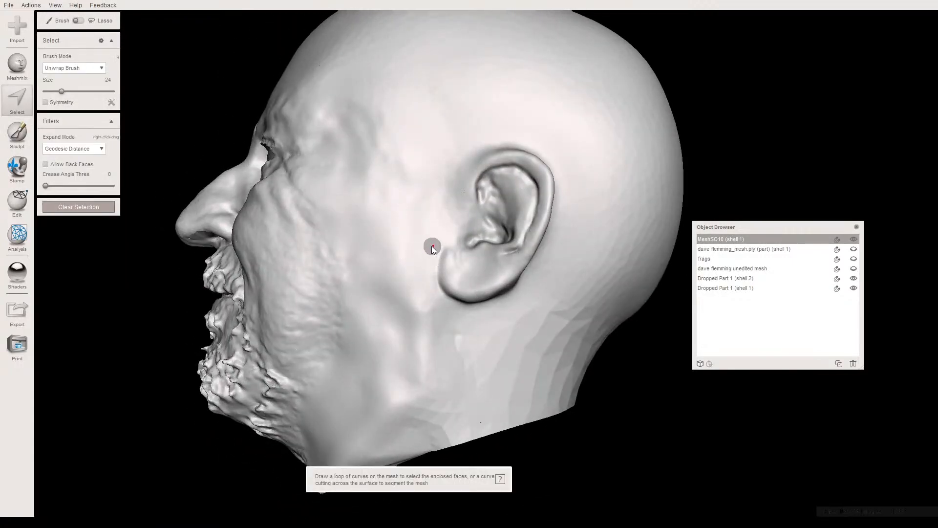
drag(432, 245, 435, 224)
mouse_move(478, 146)
mouse_down()
mouse_move(528, 140)
mouse_move(567, 173)
mouse_up()
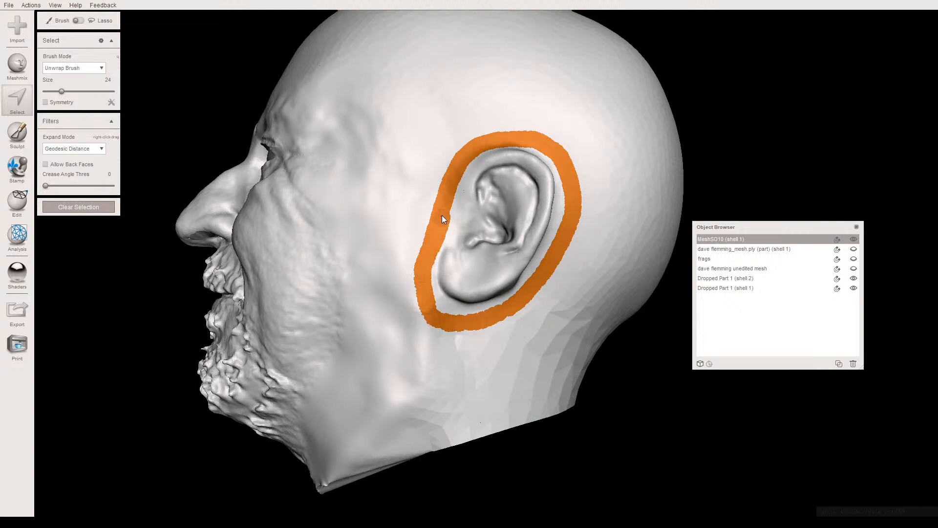
click(447, 193)
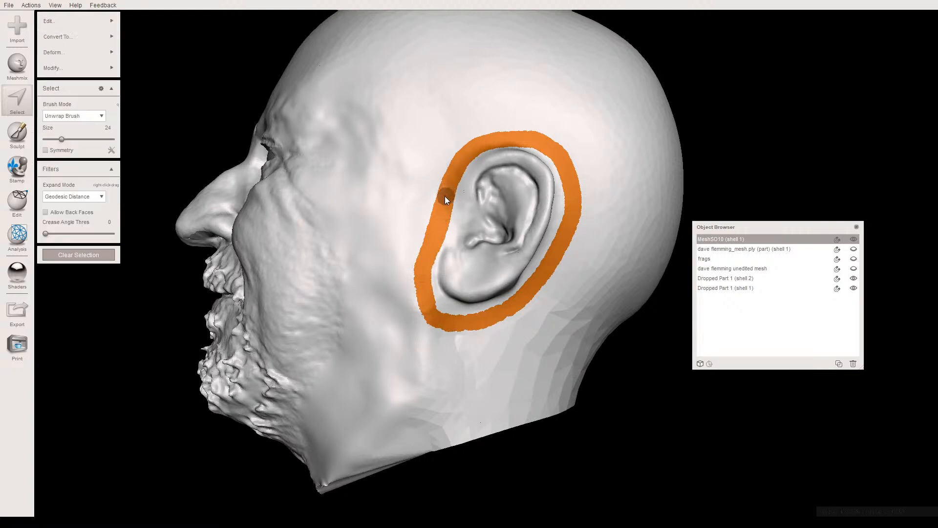
- Separate the selected band into its own object and split the ear from the head mesh with Separate Shells
key(y)
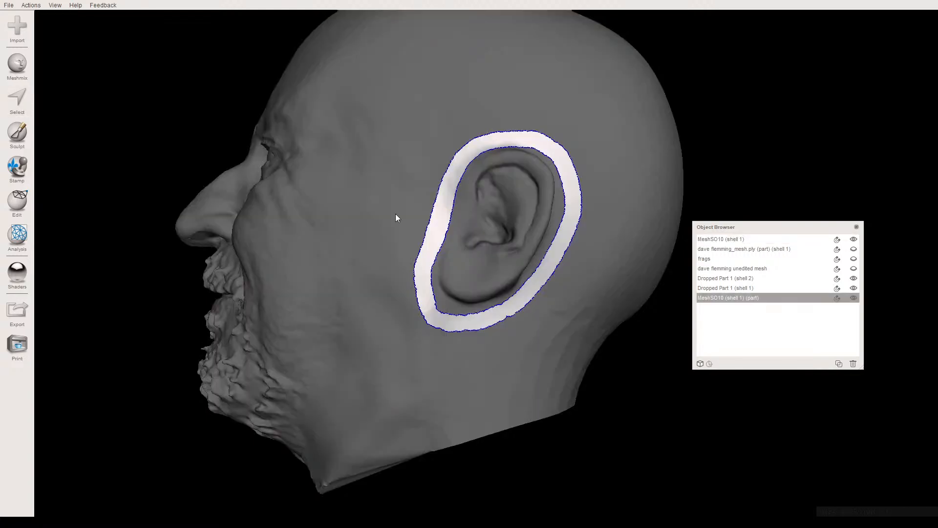
click(316, 201)
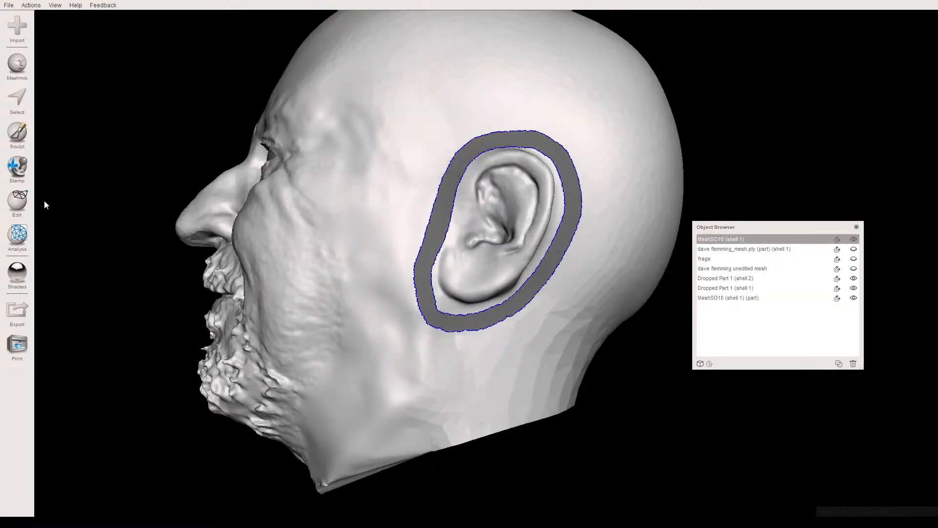
mouse_move(17, 200)
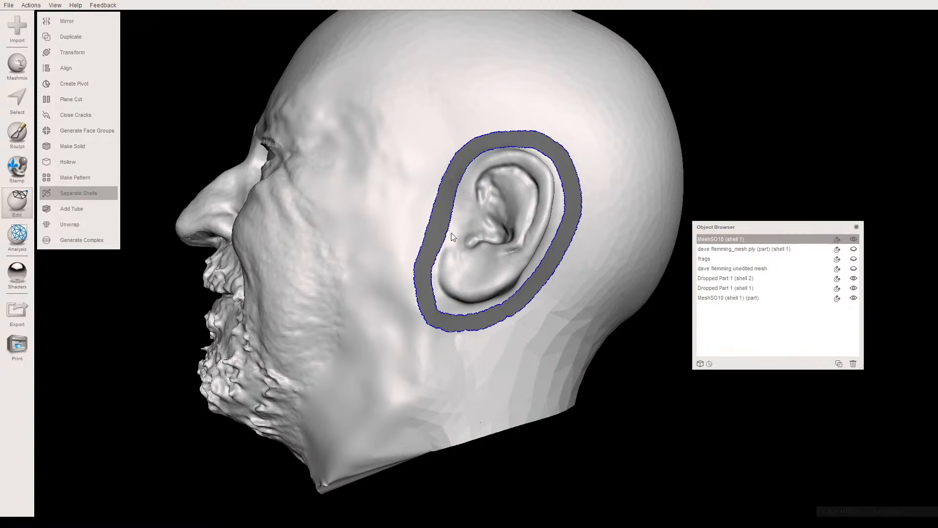
scroll(450, 249, up, 4)
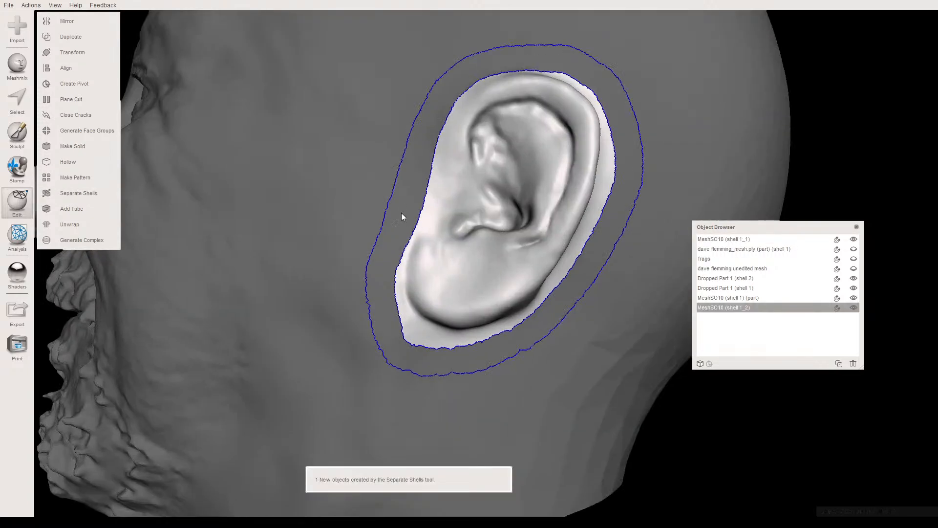
- Combine the skin band with the separated ear and join their shared boundary with Close Cracks
click(405, 216)
shift+click(445, 230)
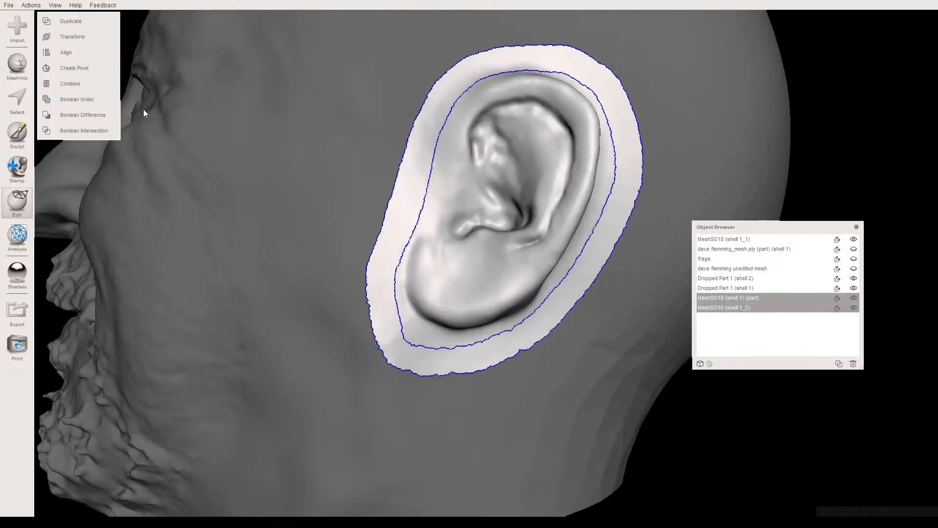
click(79, 83)
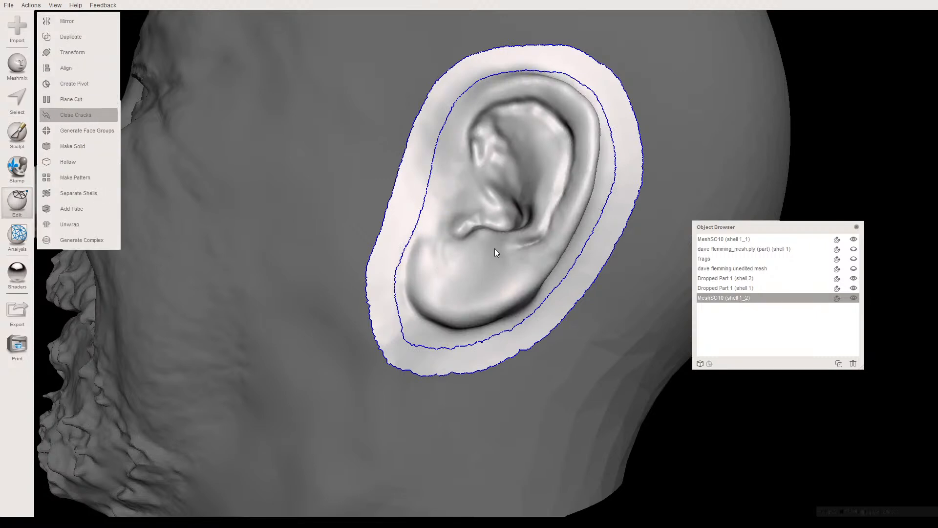
right_drag(454, 190, 478, 237)
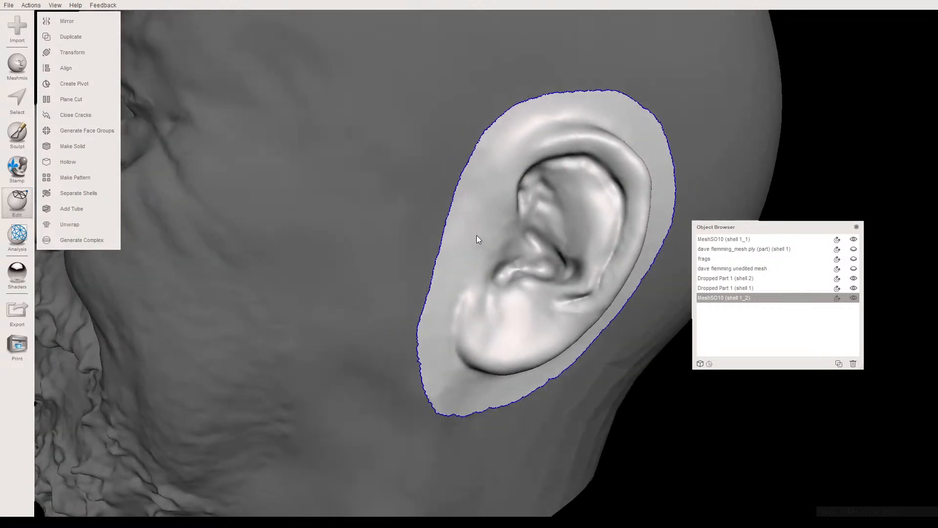
- Duplicate the ear patch and select the copy together with the head mesh
click(839, 363)
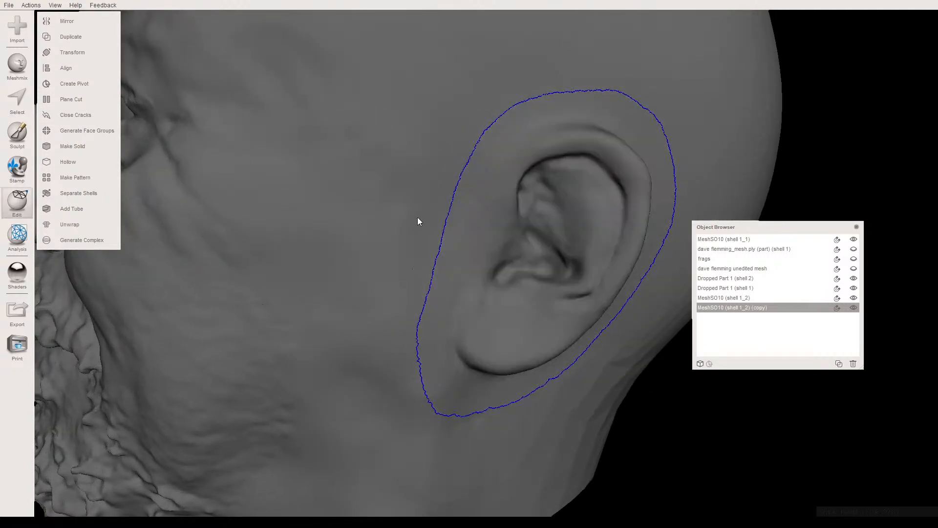
shift+click(407, 214)
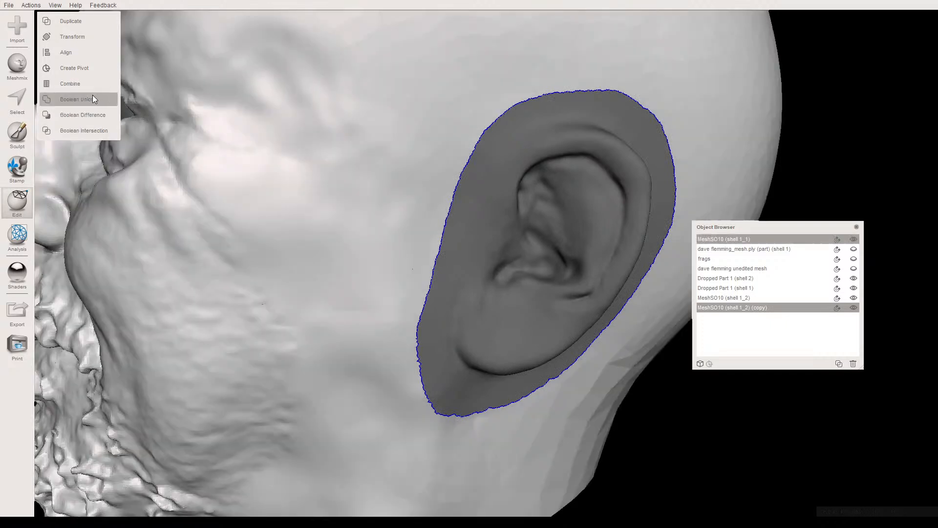
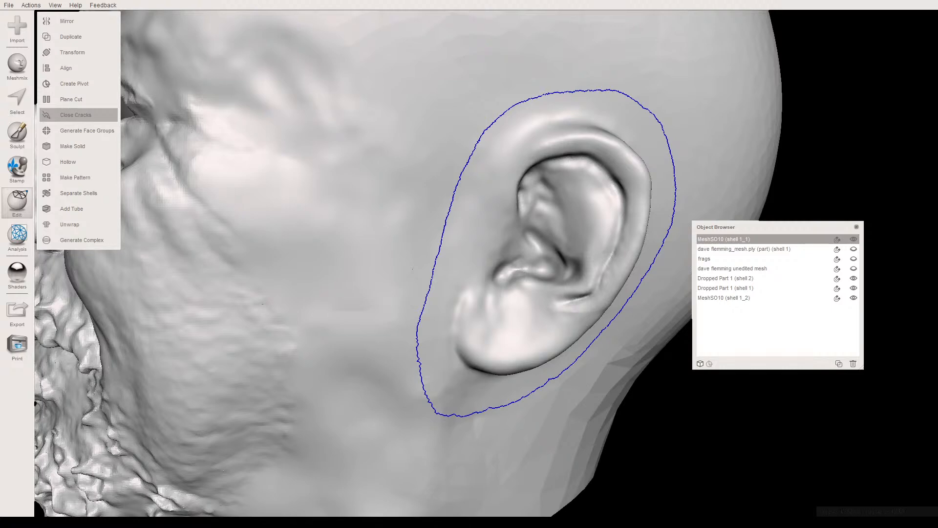
- Hide the head mesh and mirror the ear patch, moving the mirror plane away from the ear toward the opposite side
mouse_move(411, 247)
right_down()
mouse_move(398, 250)
mouse_move(406, 263)
right_up()
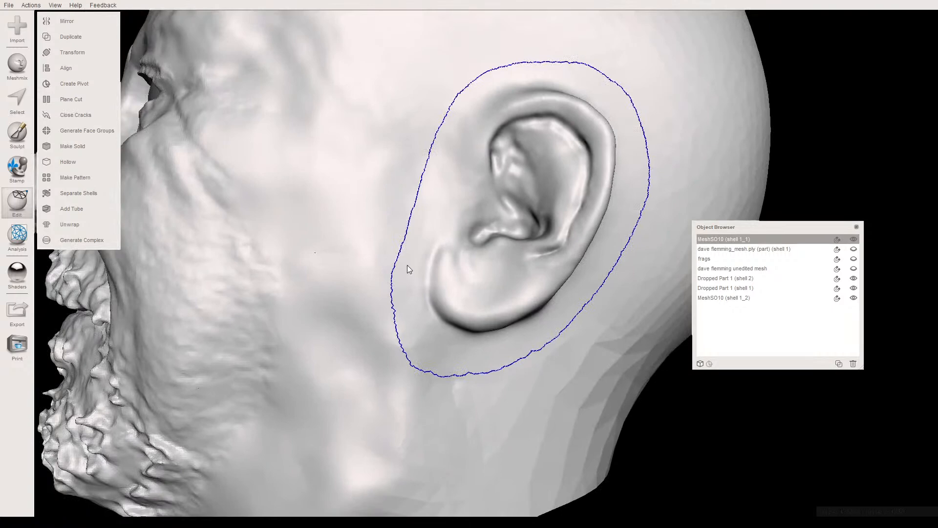
scroll(407, 263, down, 4)
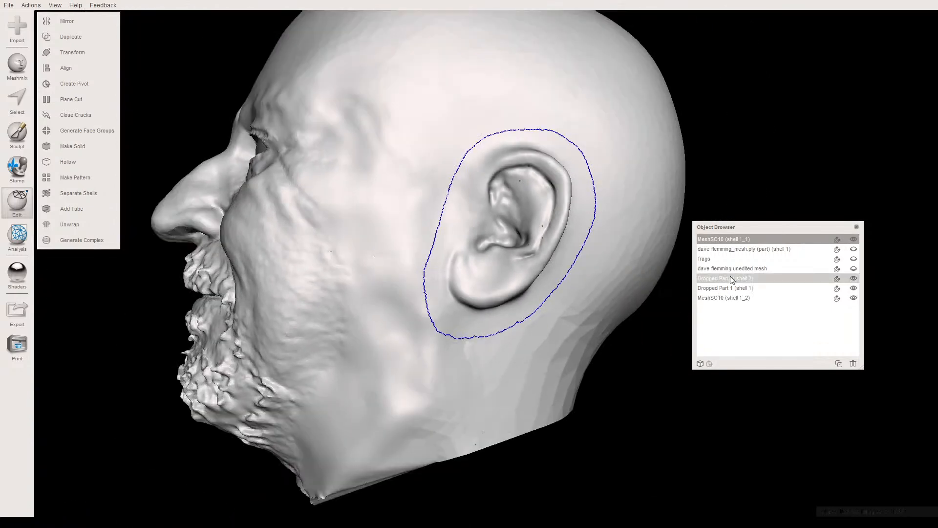
click(853, 239)
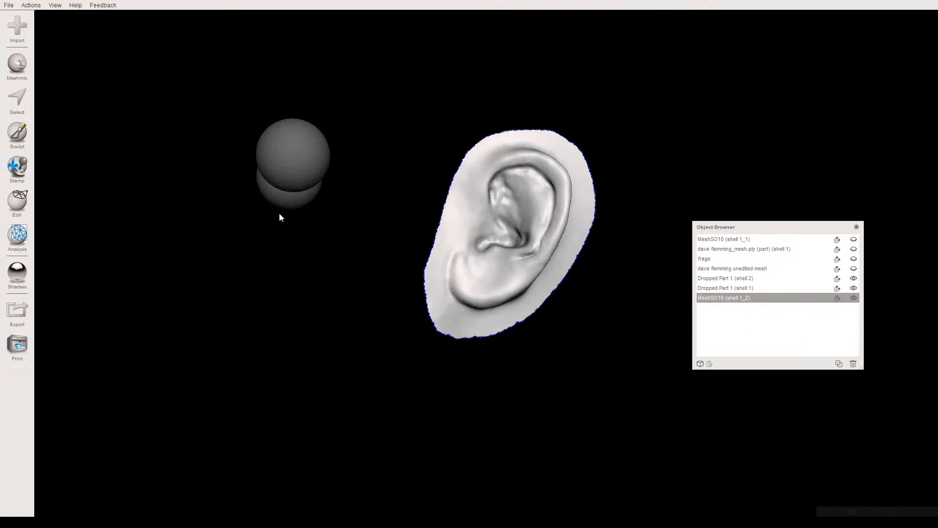
click(22, 202)
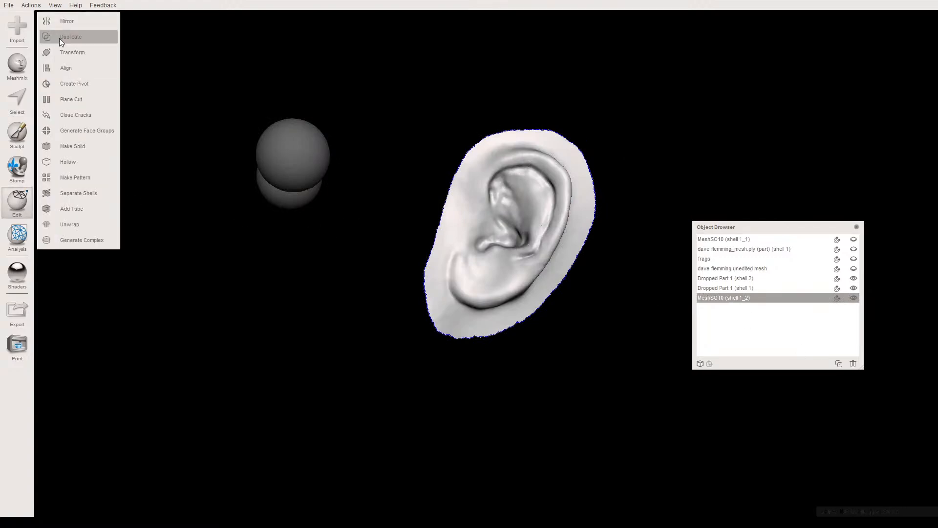
click(71, 21)
mouse_move(416, 213)
right_down()
mouse_move(491, 260)
mouse_move(512, 247)
mouse_move(576, 259)
mouse_move(548, 311)
mouse_move(544, 352)
mouse_move(592, 345)
right_up()
mouse_move(606, 326)
mouse_down()
mouse_move(627, 404)
mouse_move(575, 420)
mouse_move(524, 390)
mouse_move(571, 418)
mouse_move(629, 404)
mouse_up()
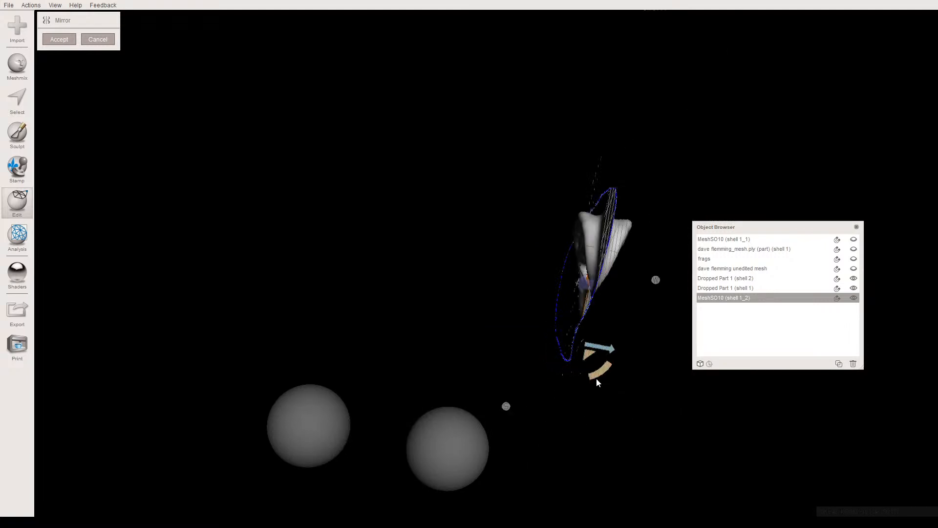
drag(599, 348, 586, 347)
drag(474, 334, 328, 319)
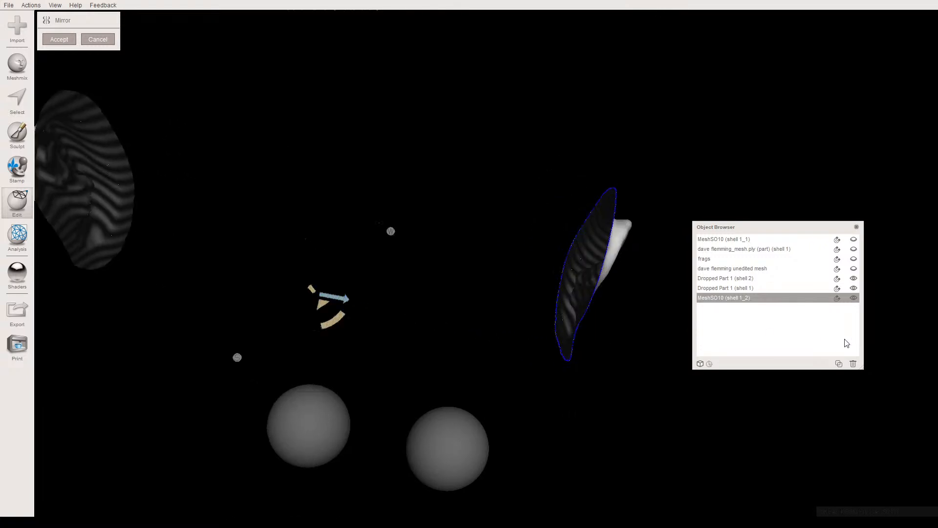
- Show the head mesh and adjust the mirror plane until the mirrored ear lies just outside the opposite side of the head, and accept it
click(853, 239)
right_drag(506, 259, 491, 272)
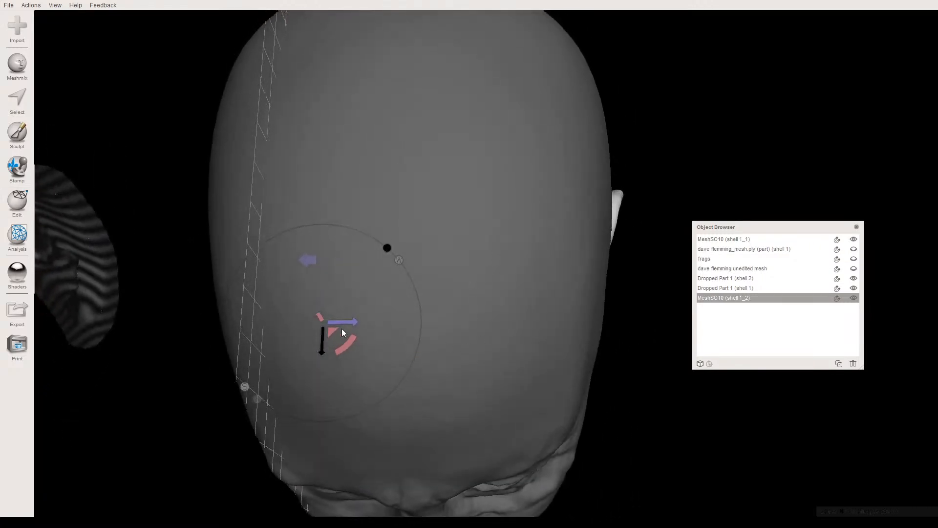
drag(341, 323, 411, 327)
right_drag(411, 328, 367, 253)
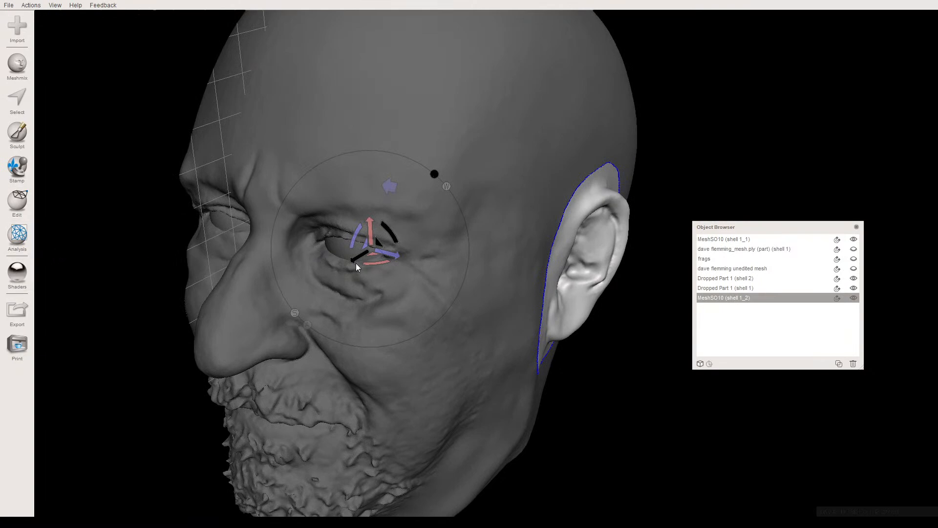
key(Return)
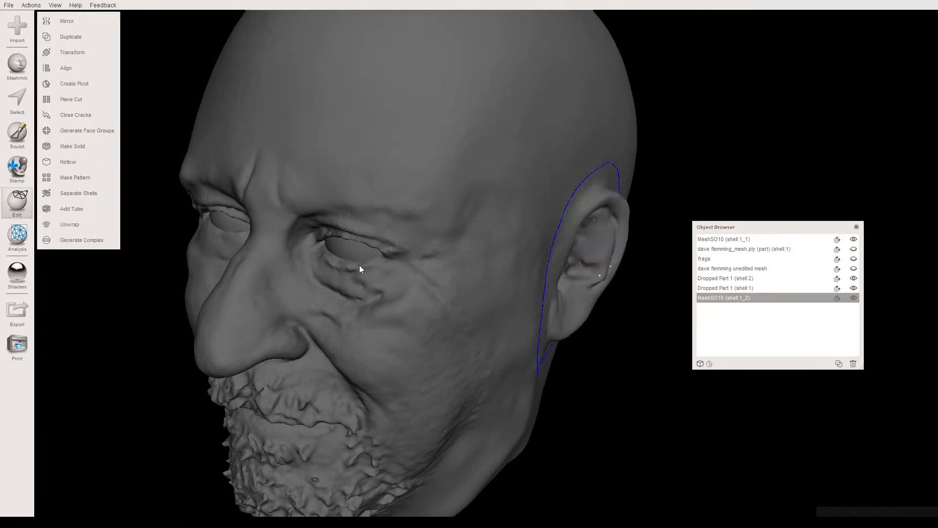
- Split the mirrored ear pair with Separate Shells and delete the shell on the finished ear's side
click(553, 285)
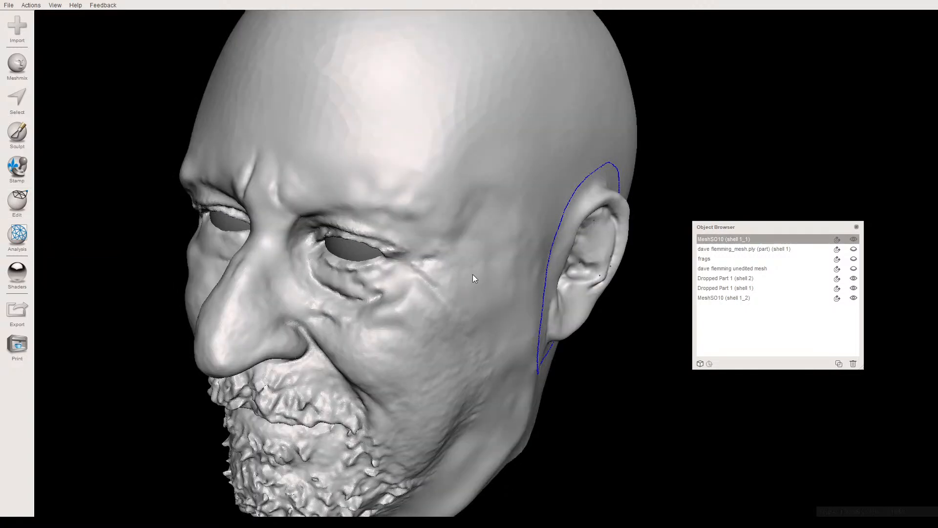
right_drag(423, 256, 242, 209)
click(167, 226)
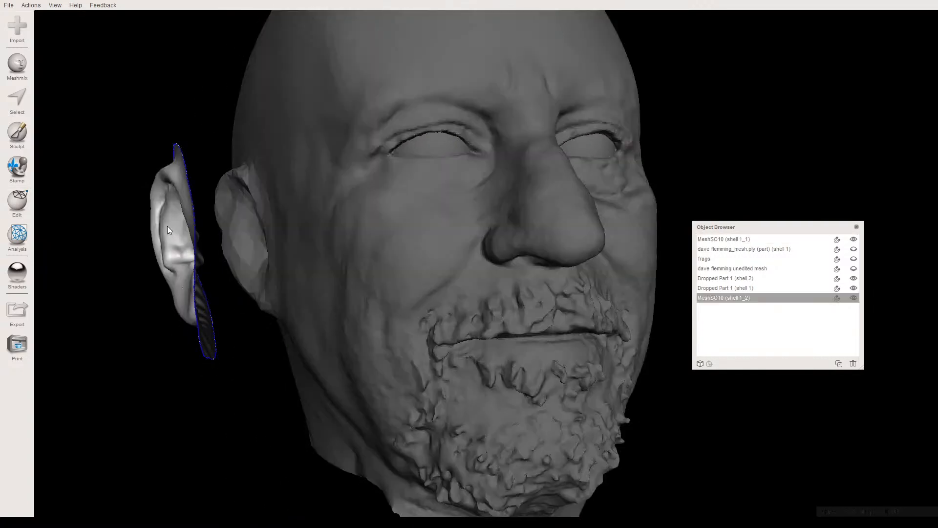
click(17, 207)
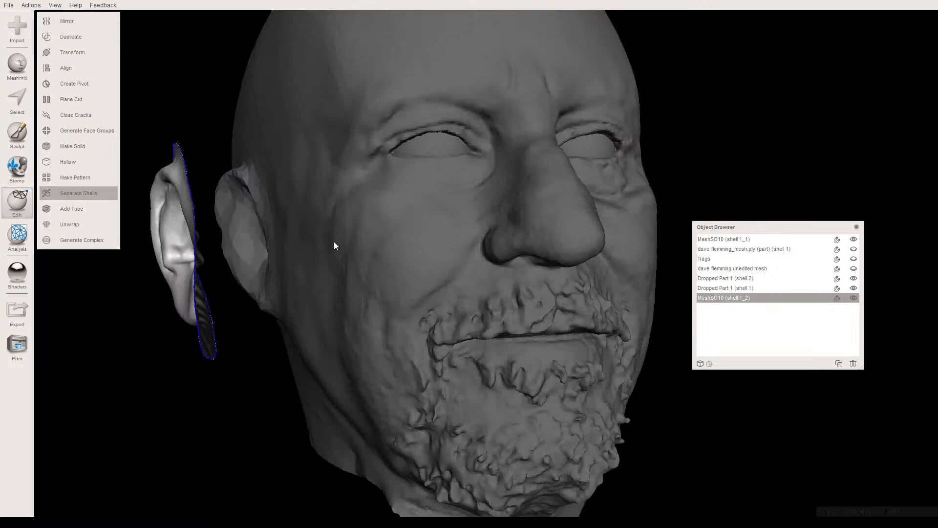
right_drag(374, 255, 497, 244)
click(540, 227)
key(Delete)
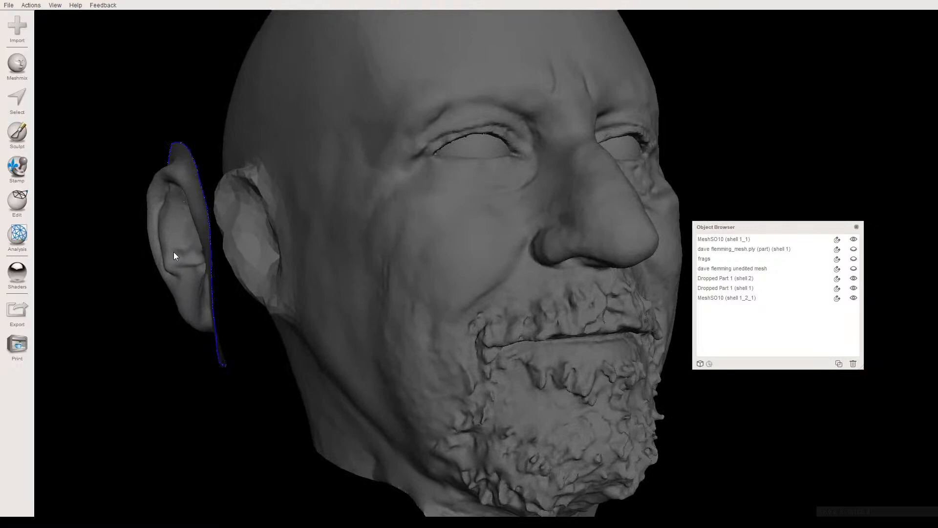
click(176, 252)
key(t)
right_drag(179, 253, 190, 335)
drag(212, 341, 274, 324)
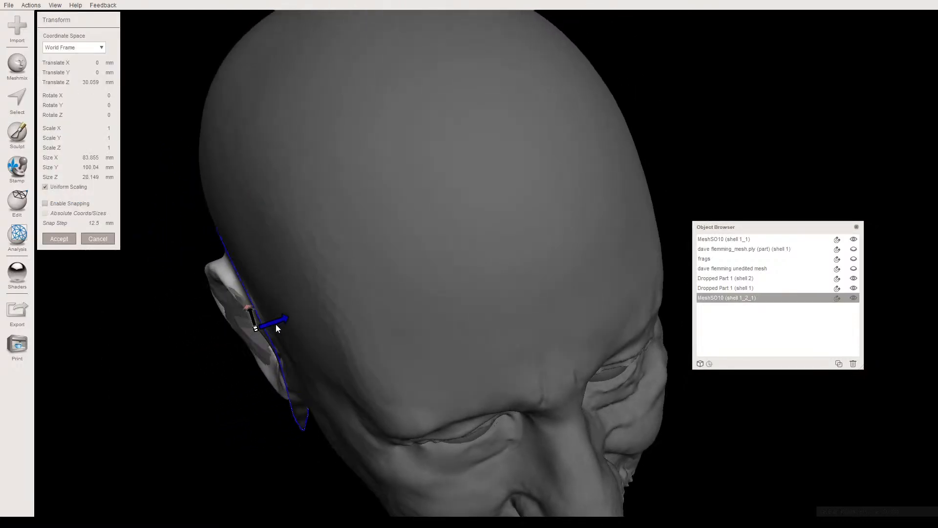
right_drag(274, 327, 212, 262)
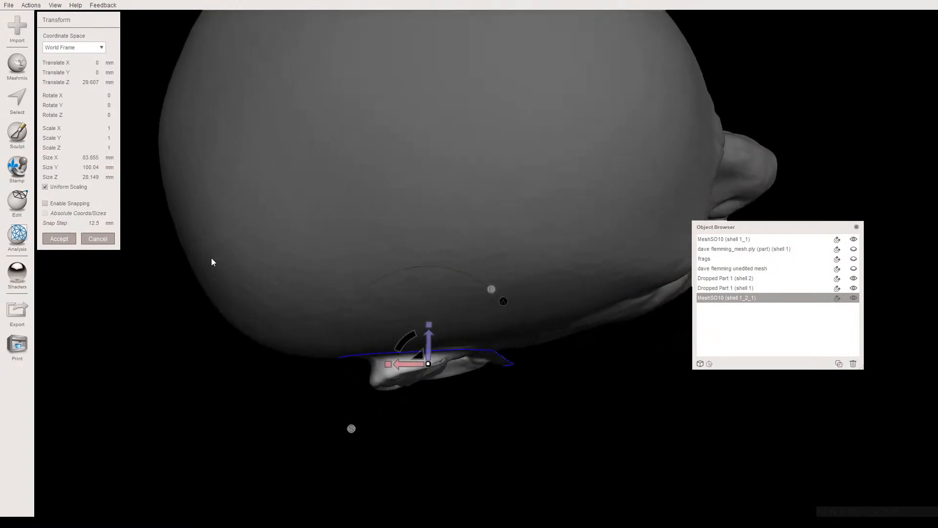
click(103, 239)
- Hide the mirrored ear and outline the old faceted ear on the head mesh with the Unwrap Brush at size 24
right_drag(304, 306, 573, 288)
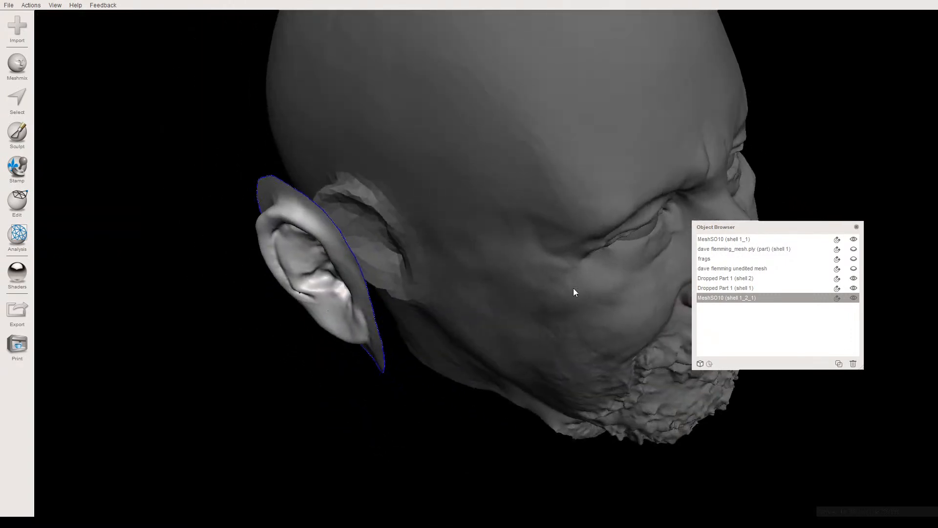
click(852, 297)
click(465, 236)
right_drag(465, 235, 486, 167)
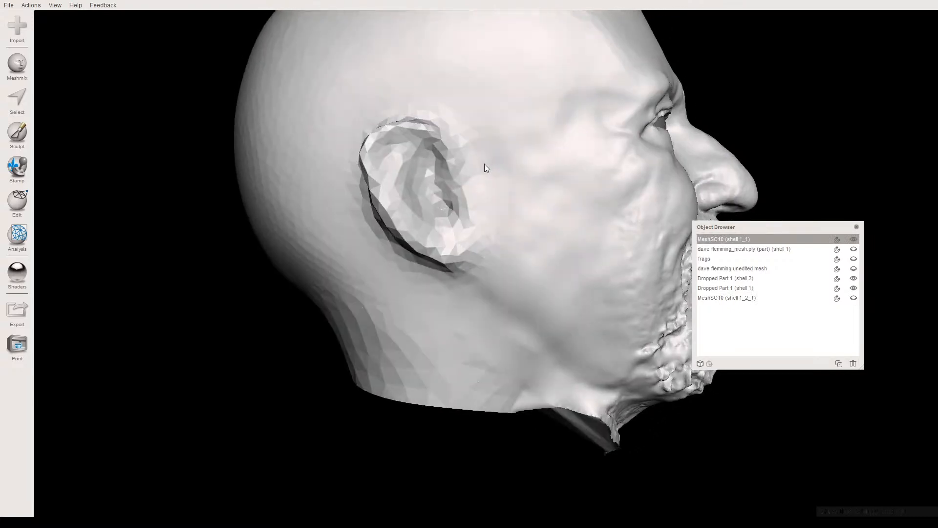
key(s)
drag(405, 130, 373, 139)
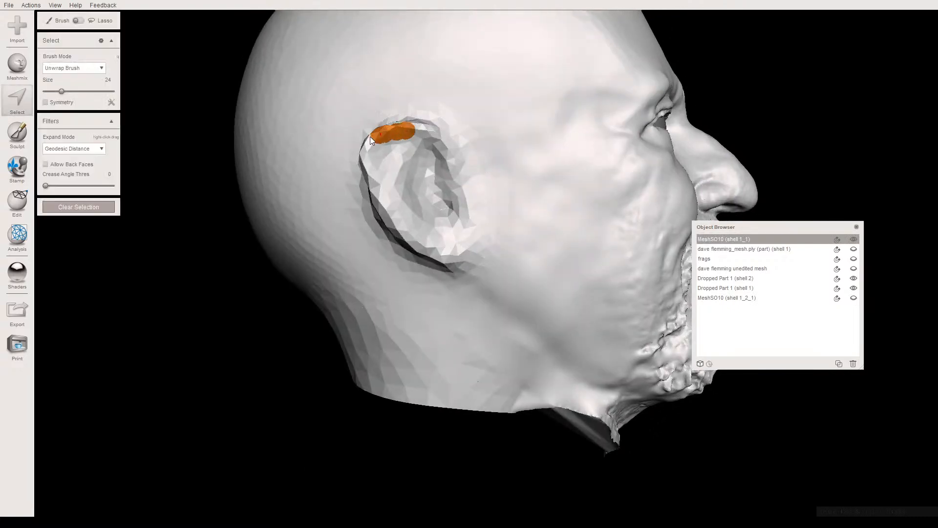
drag(461, 245, 433, 156)
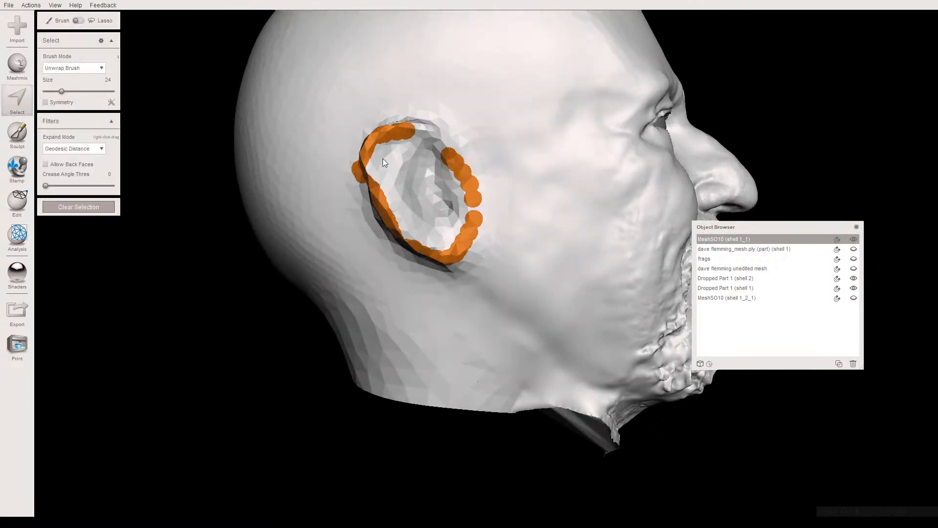
- Set the brush size to 34 and fill the selection across the whole old ear
click(68, 139)
mouse_move(380, 131)
mouse_down()
mouse_move(426, 130)
mouse_move(444, 147)
mouse_up()
mouse_move(467, 180)
mouse_down()
mouse_move(473, 216)
mouse_move(461, 247)
mouse_move(424, 262)
mouse_move(394, 236)
mouse_up()
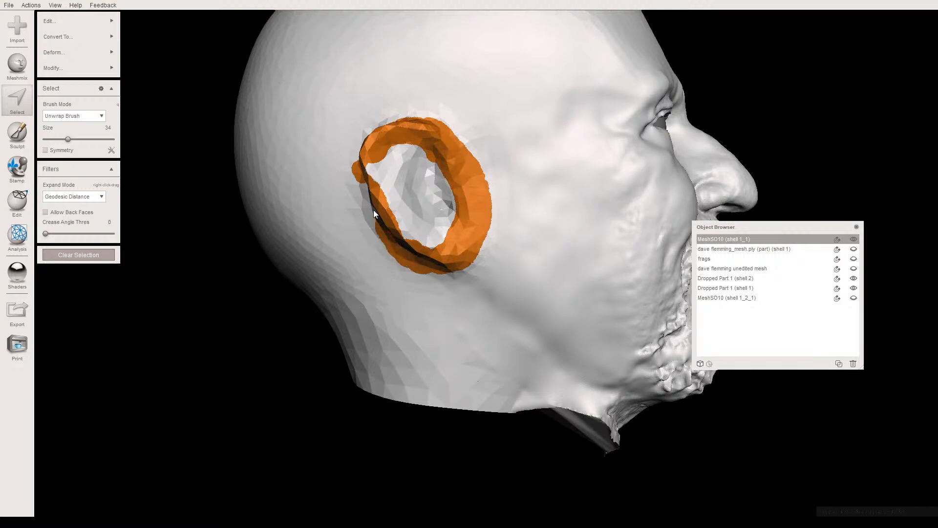
mouse_move(370, 136)
mouse_down()
mouse_move(405, 149)
mouse_move(419, 208)
mouse_move(439, 200)
mouse_up()
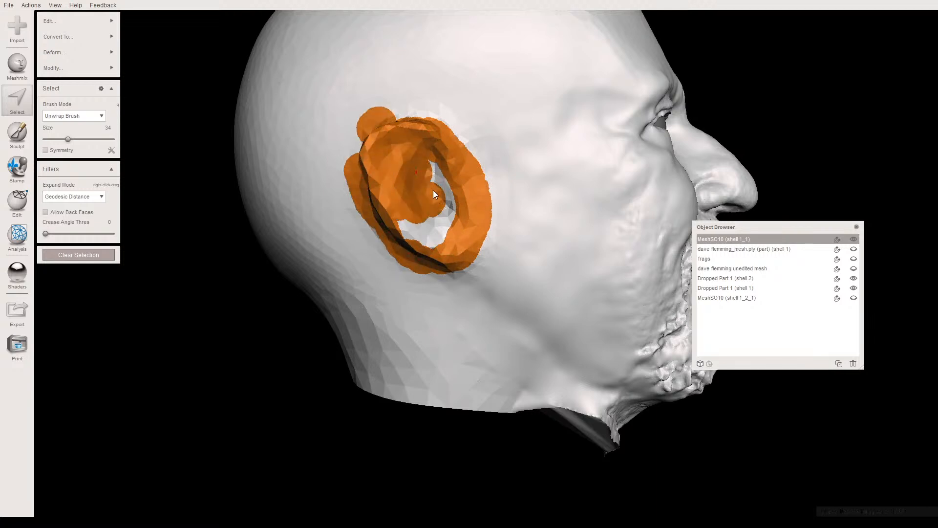
mouse_move(432, 234)
mouse_down()
mouse_move(409, 223)
mouse_move(465, 224)
mouse_up()
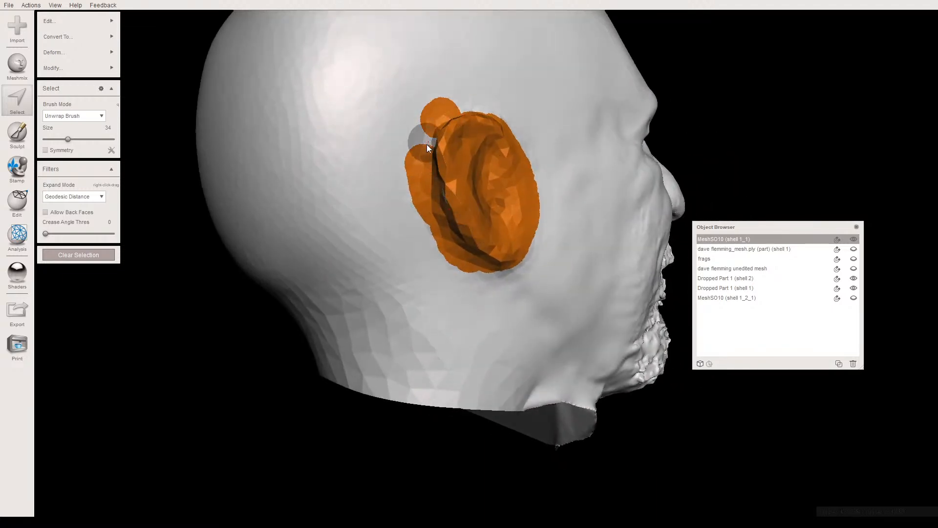
- Extend the selection over a band of skin behind and above the old ear
alt+drag(449, 122, 392, 259)
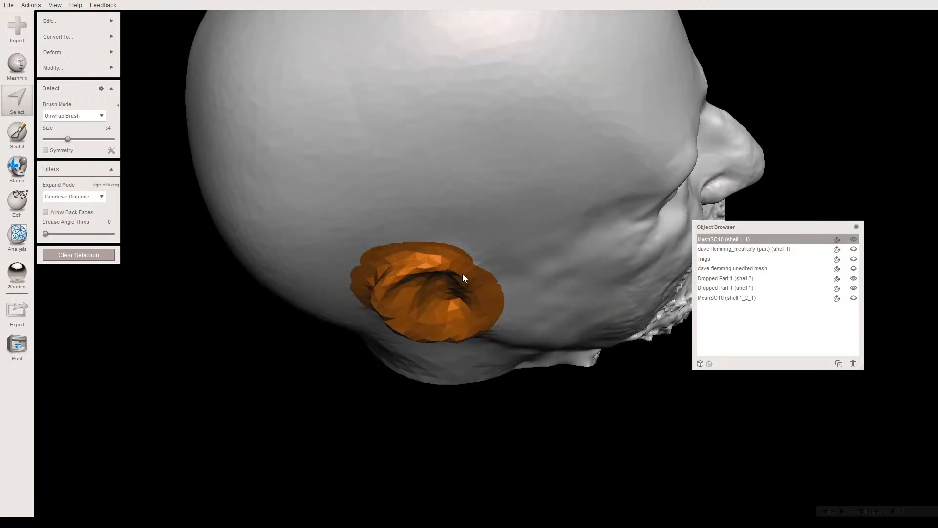
alt+drag(477, 293, 465, 172)
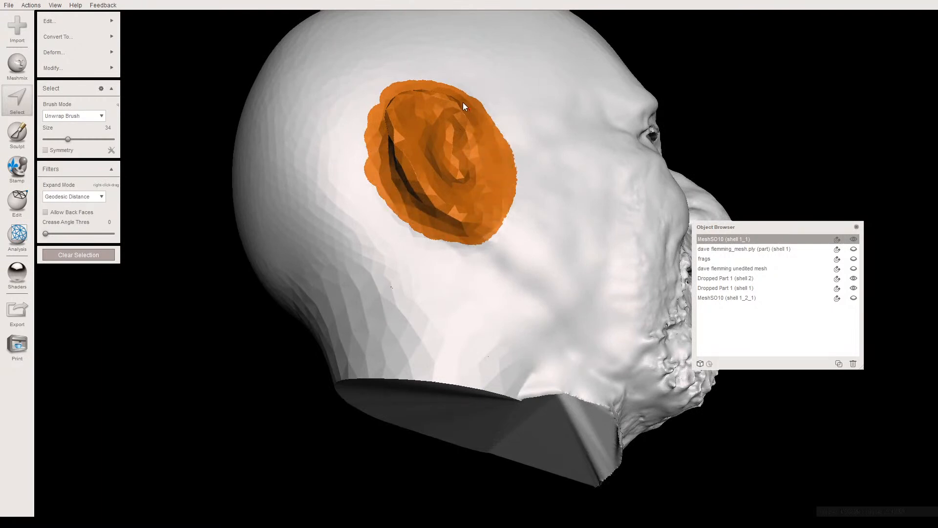
mouse_move(435, 90)
mouse_down()
mouse_move(400, 90)
mouse_move(379, 104)
mouse_up()
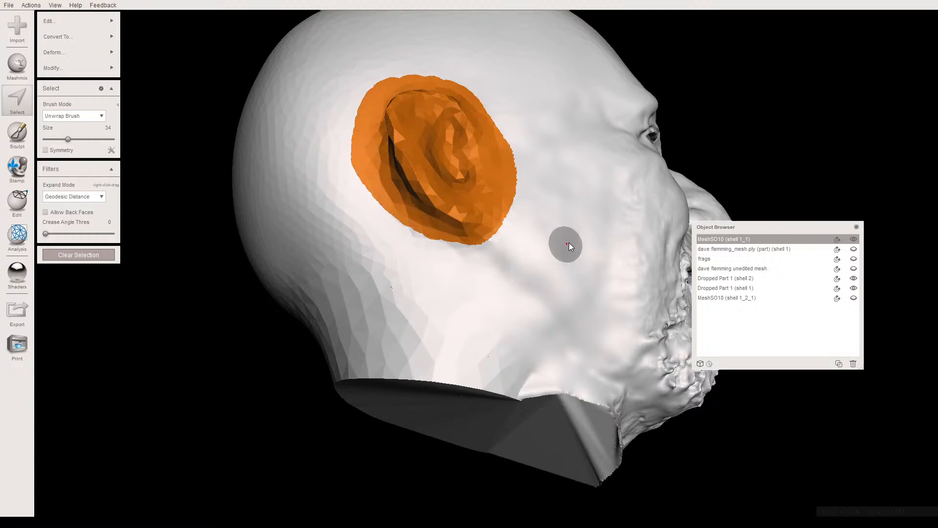
alt+drag(465, 182, 401, 200)
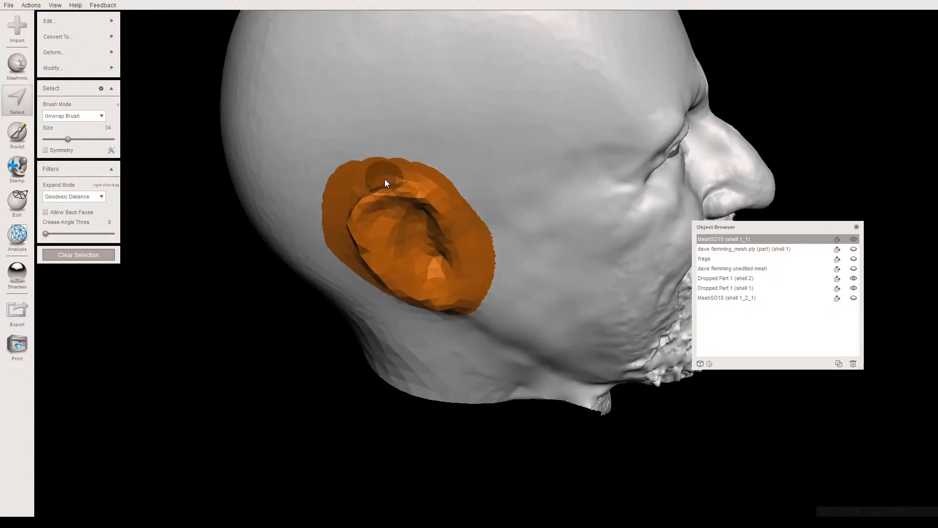
- Extend the selection to match the shown mirrored ear's outline, then separate the selected area from the head and hide it
click(854, 297)
alt+drag(660, 285, 481, 183)
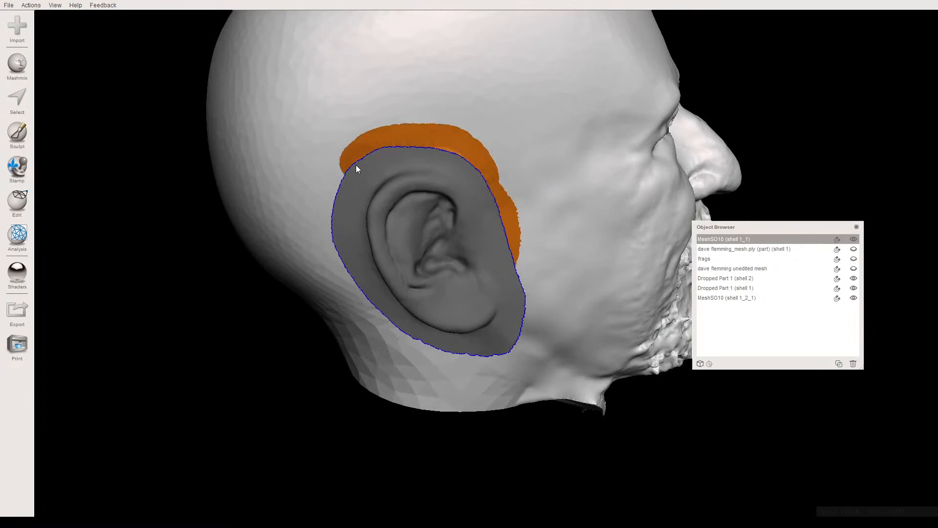
alt+drag(338, 225, 351, 165)
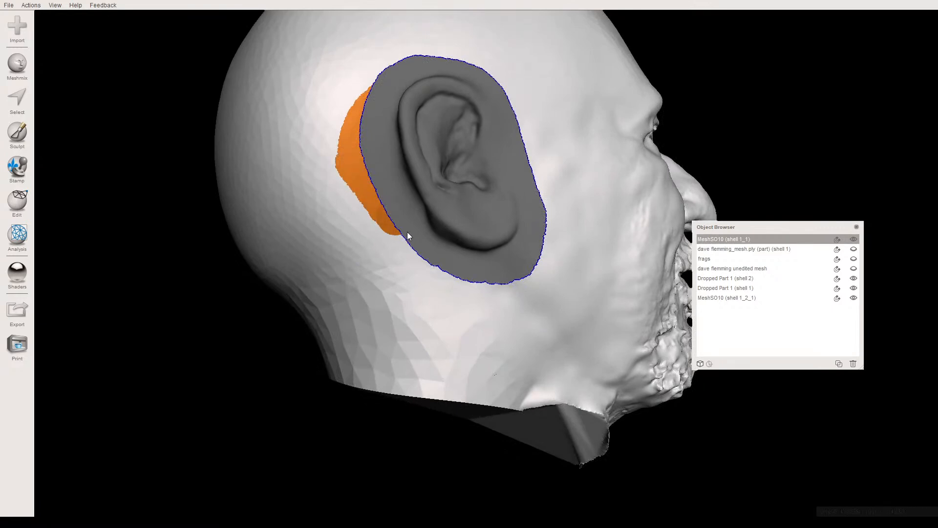
alt+drag(478, 281, 461, 295)
mouse_move(480, 243)
mouse_down()
mouse_move(479, 184)
mouse_move(466, 147)
mouse_move(483, 183)
mouse_move(491, 128)
mouse_move(494, 166)
mouse_move(469, 162)
mouse_move(418, 210)
mouse_move(367, 155)
mouse_up()
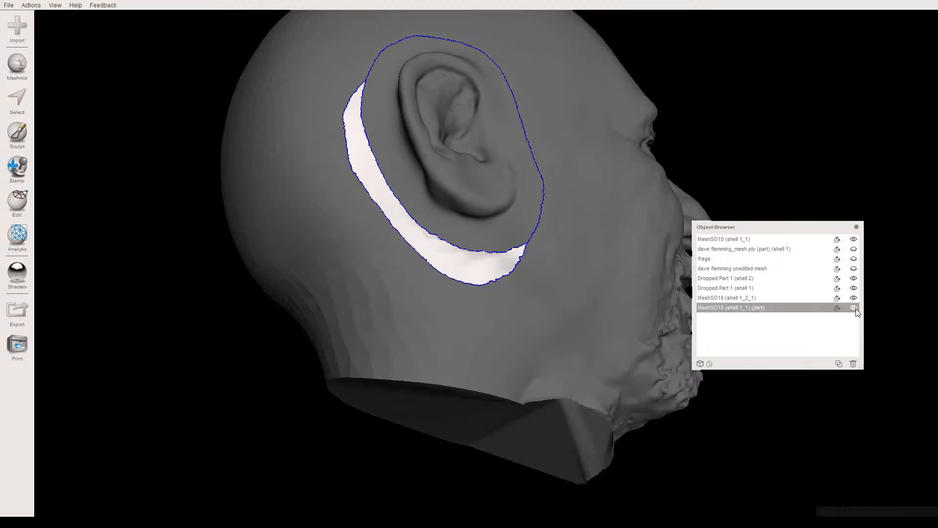
click(854, 307)
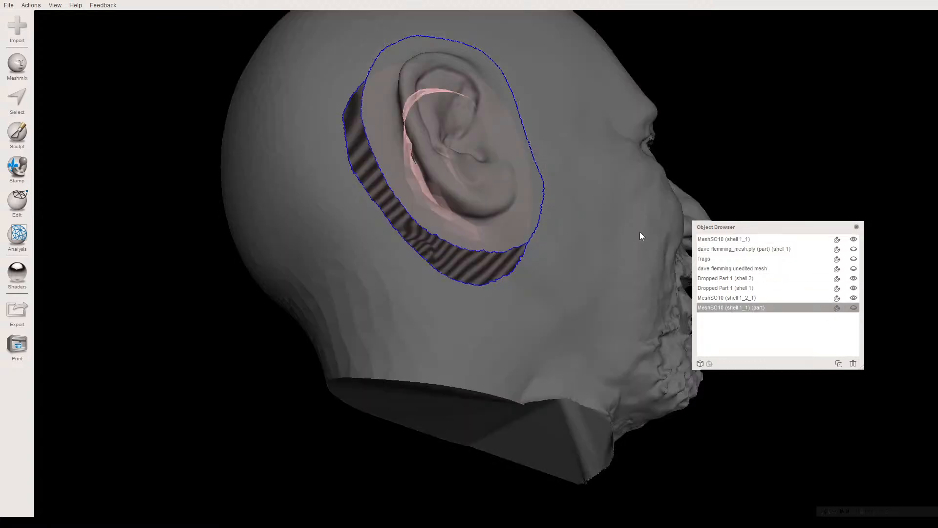
- Select the small stray fragment floating beside the ear opening, separate it from the head mesh and hide it
click(513, 215)
right_drag(513, 215, 362, 320)
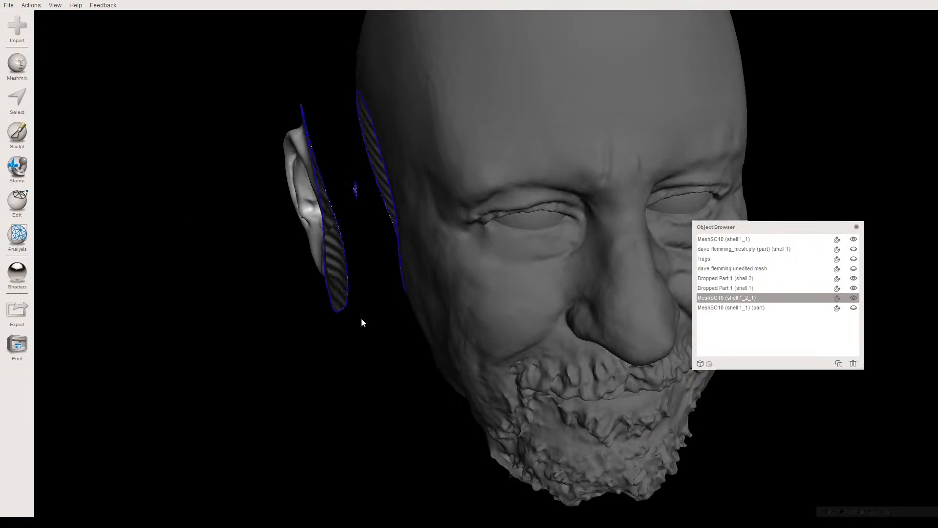
click(356, 193)
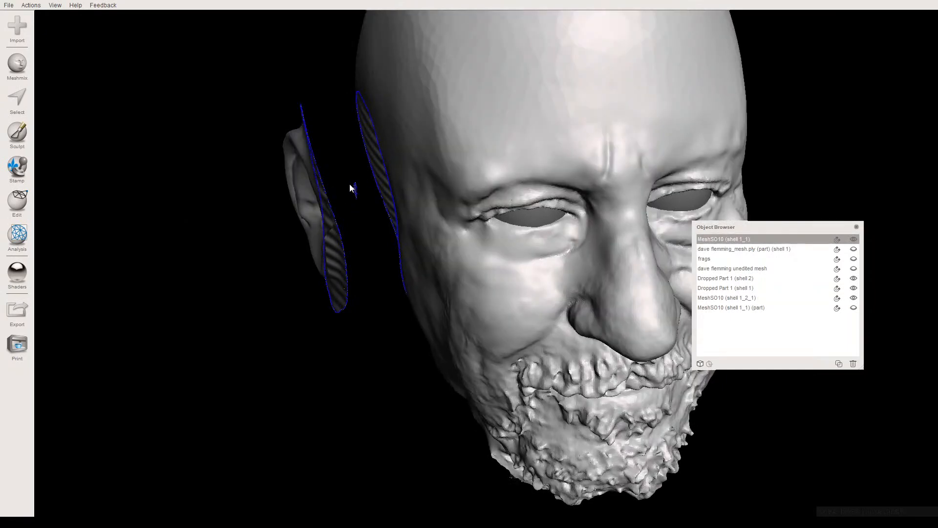
key(s)
drag(341, 174, 352, 212)
drag(355, 170, 341, 174)
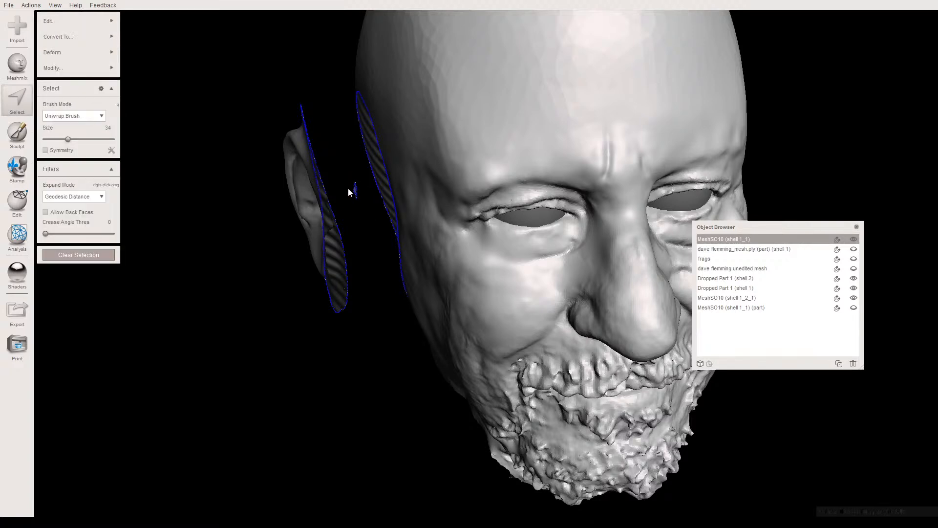
key(y)
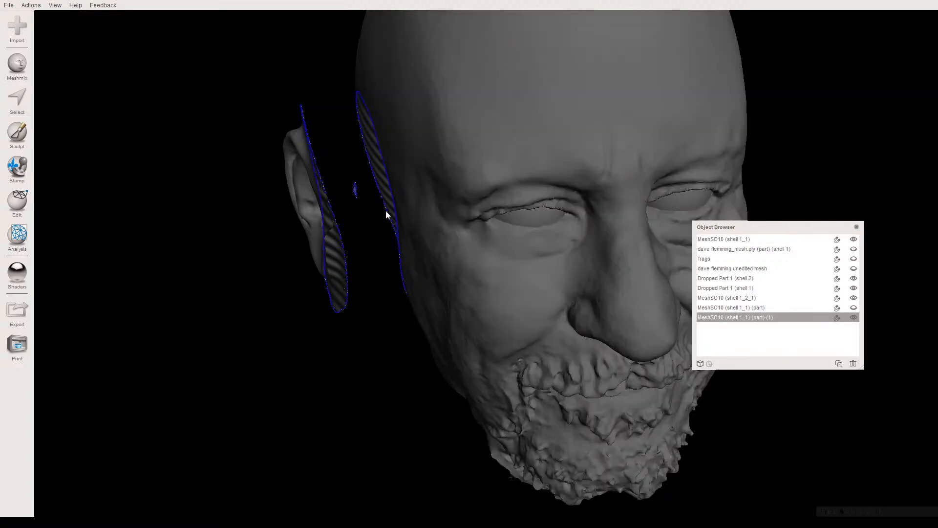
click(854, 317)
- Move the mirrored ear patch about 31.6 mm in Z and 1.7 mm in X, rotated about 6° around Y, into the head opening
right_drag(467, 236, 356, 344)
click(371, 237)
key(t)
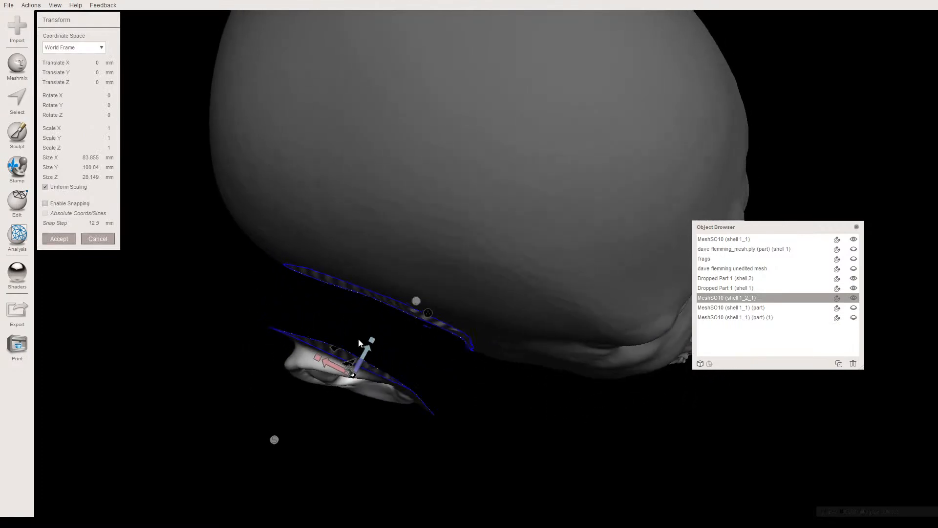
drag(362, 352, 381, 304)
mouse_move(381, 305)
right_down()
mouse_move(397, 224)
mouse_move(432, 262)
mouse_move(427, 312)
mouse_move(402, 317)
mouse_move(384, 308)
right_up()
drag(381, 304, 394, 319)
right_drag(395, 315, 444, 187)
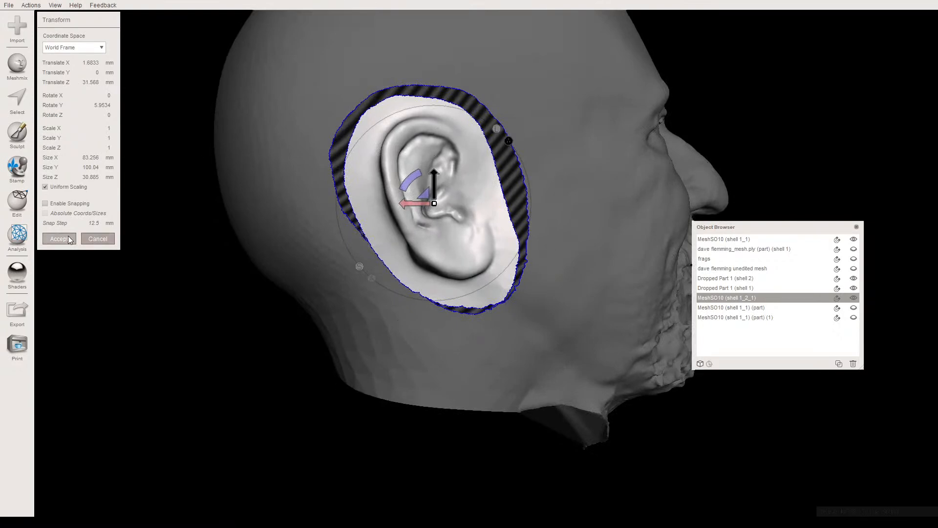
key(Return)
- Examine from several angles how the placed ear patch fits the gap around the head opening
right_drag(328, 251, 384, 295)
scroll(422, 272, up, 5)
middle_drag(422, 272, 412, 309)
scroll(412, 310, up, 4)
right_drag(409, 303, 408, 275)
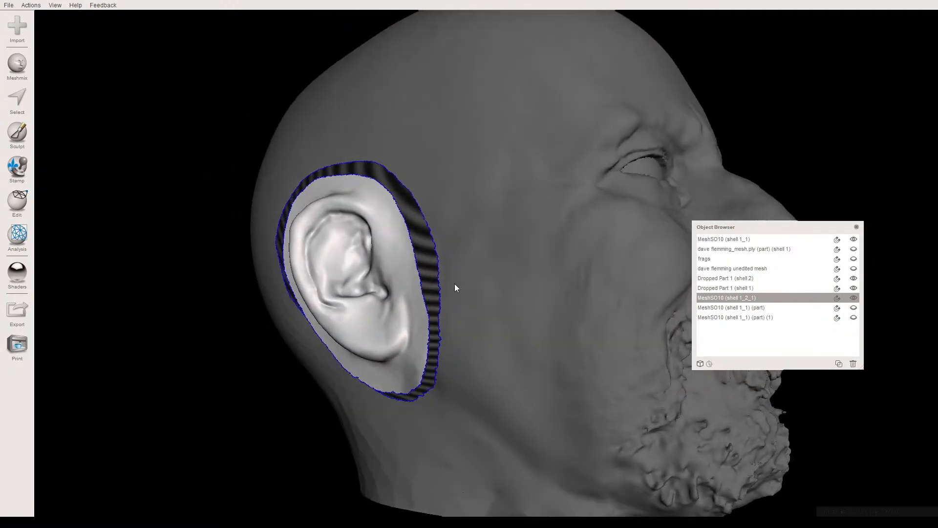
shift+click(535, 272)
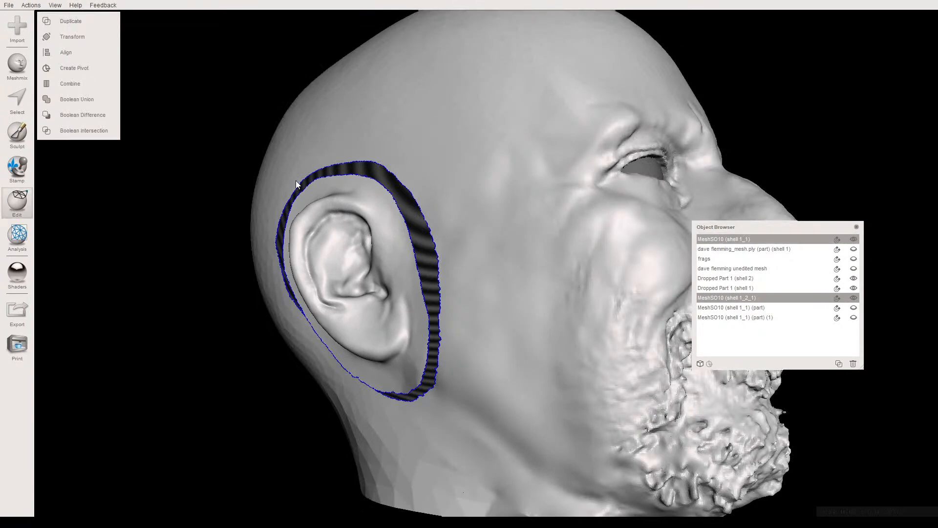
click(418, 168)
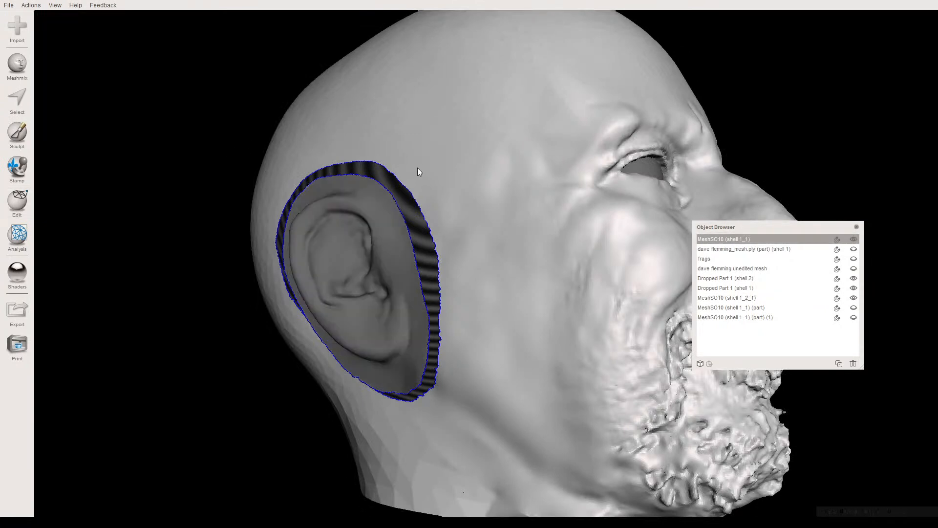
shift+click(344, 213)
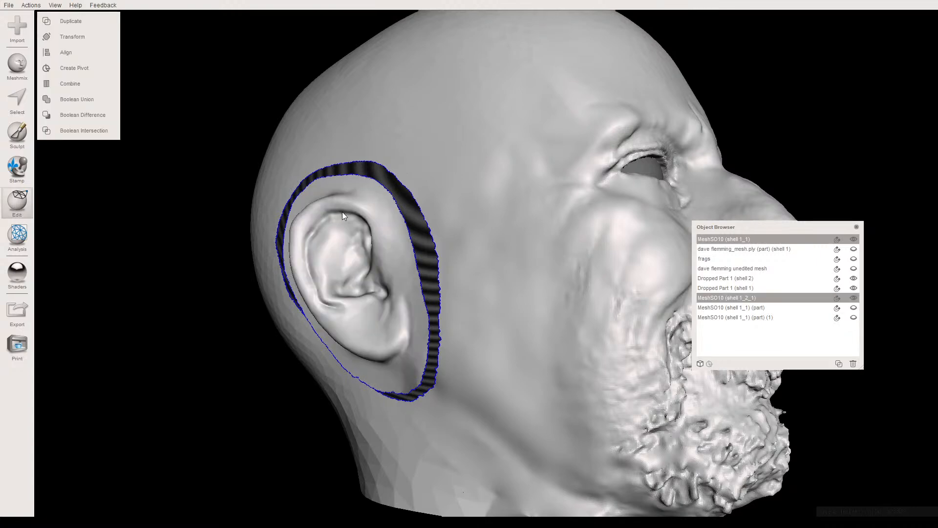
right_drag(326, 240, 410, 232)
- Select a narrow strip of head skin along the opening's lower rear edge, where the ear patch meets the head
click(312, 301)
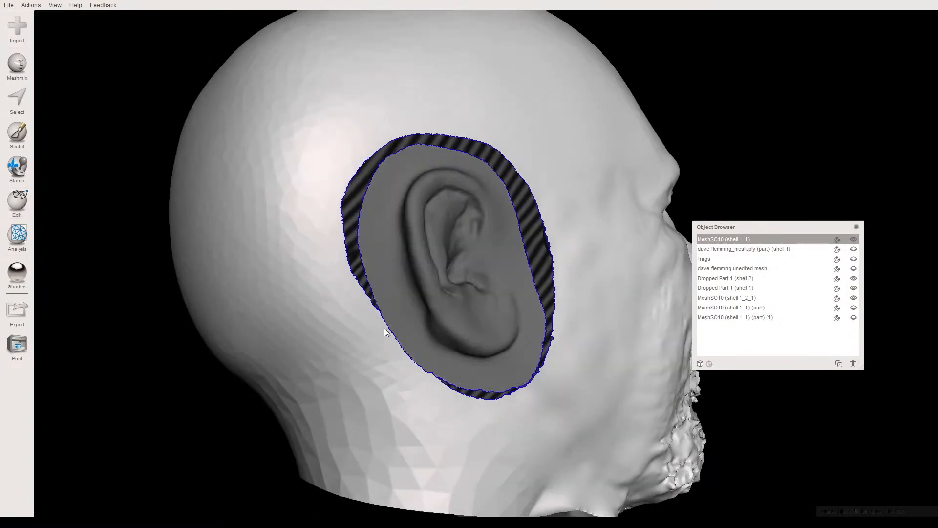
key(s)
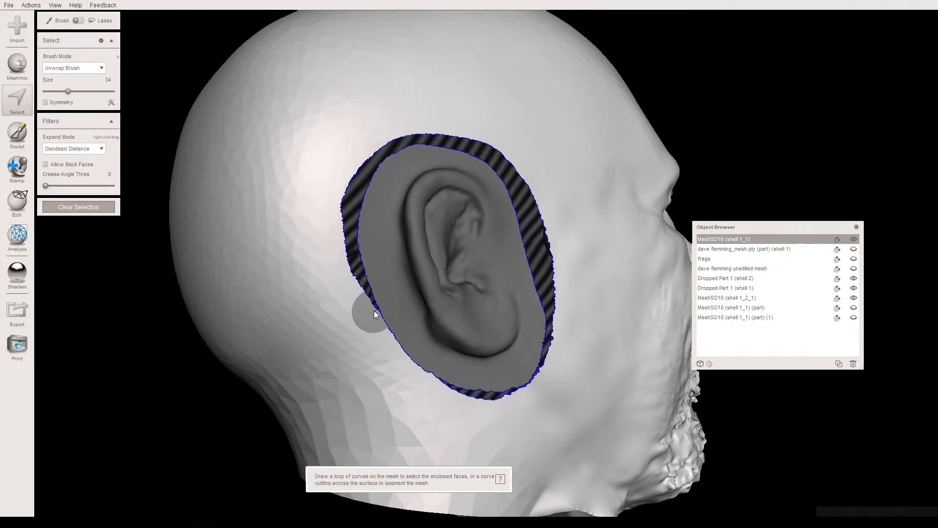
mouse_move(370, 305)
mouse_down()
mouse_move(363, 306)
mouse_move(404, 360)
mouse_up()
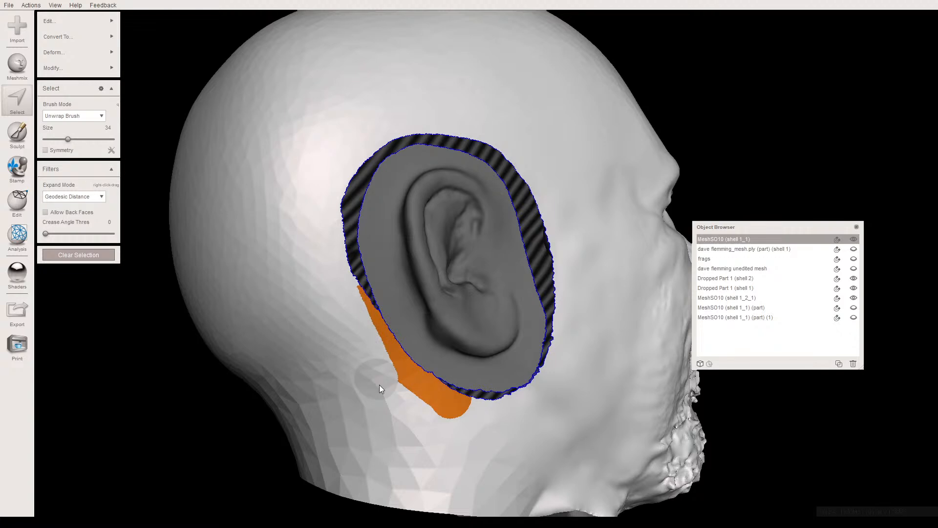
mouse_move(416, 415)
ctrl+mouse_down()
mouse_move(471, 426)
mouse_move(401, 407)
ctrl+mouse_up()
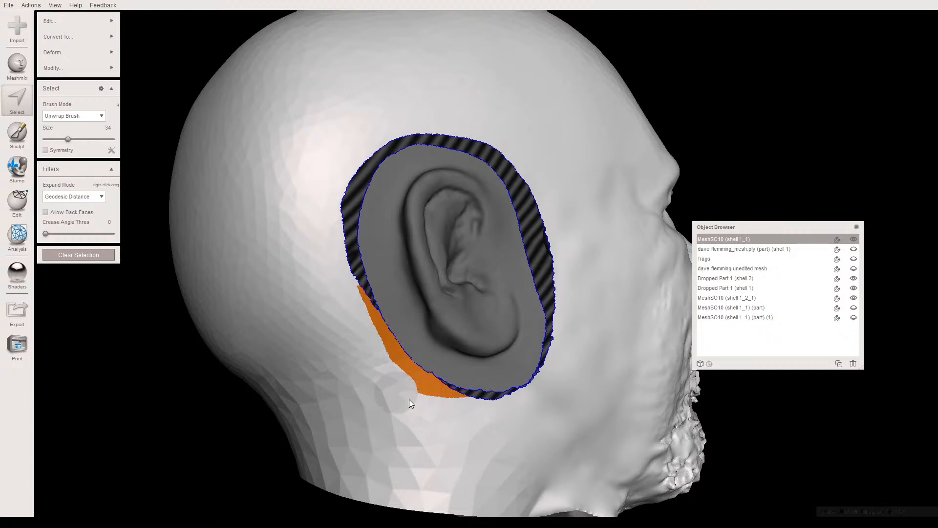
right_drag(451, 420, 409, 427)
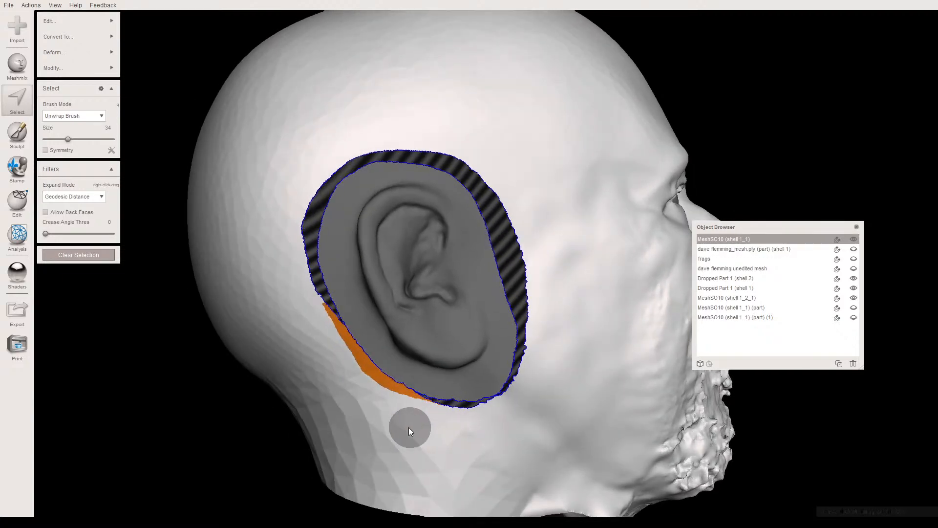
- Expand the strip selection outward and refine its ends, then separate the strip from the head and hide it
key(shift+.)
key(shift+.)
key(shift+.)
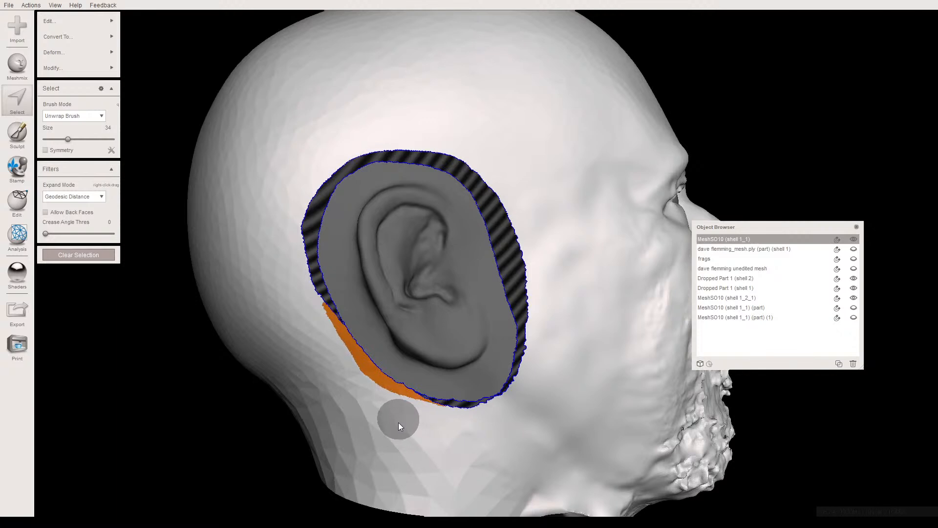
key(shift+.)
key(shift+.)
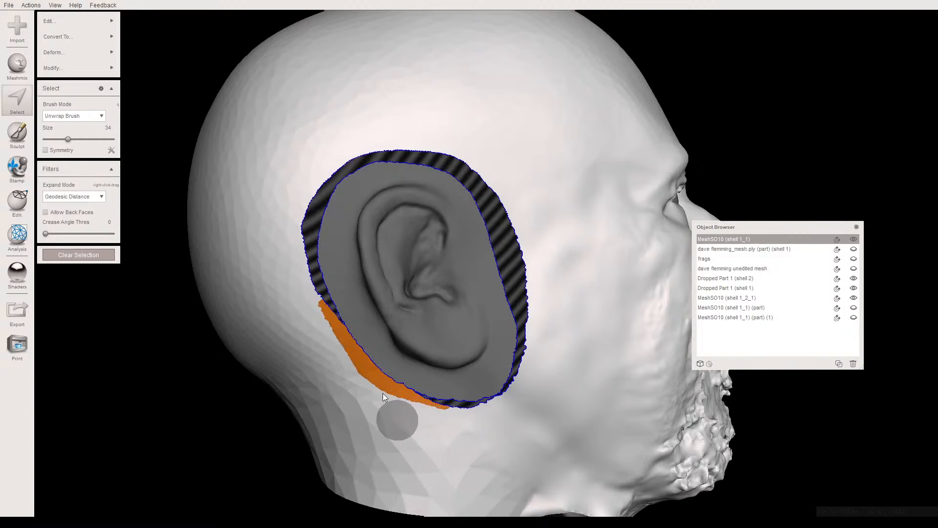
key(shift+.)
key(shift+.)
key(shift+.)
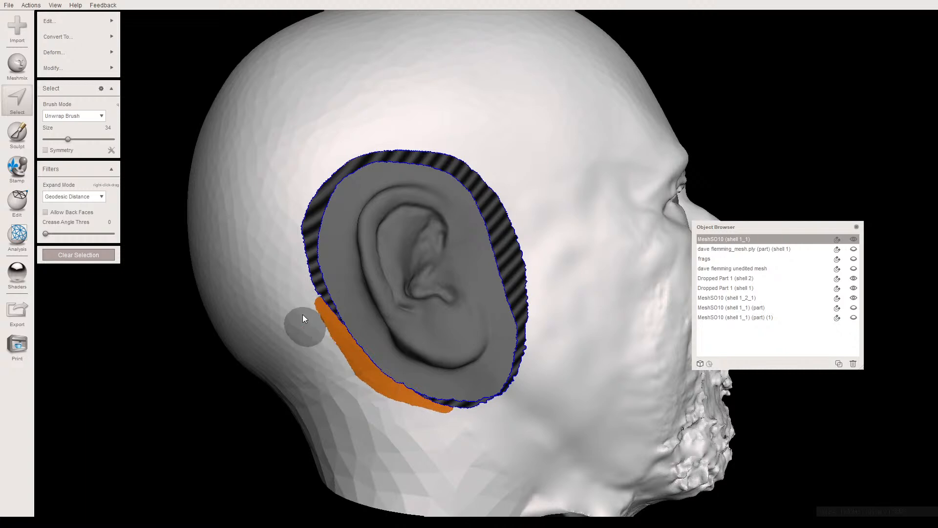
key(shift+.)
key(shift+.)
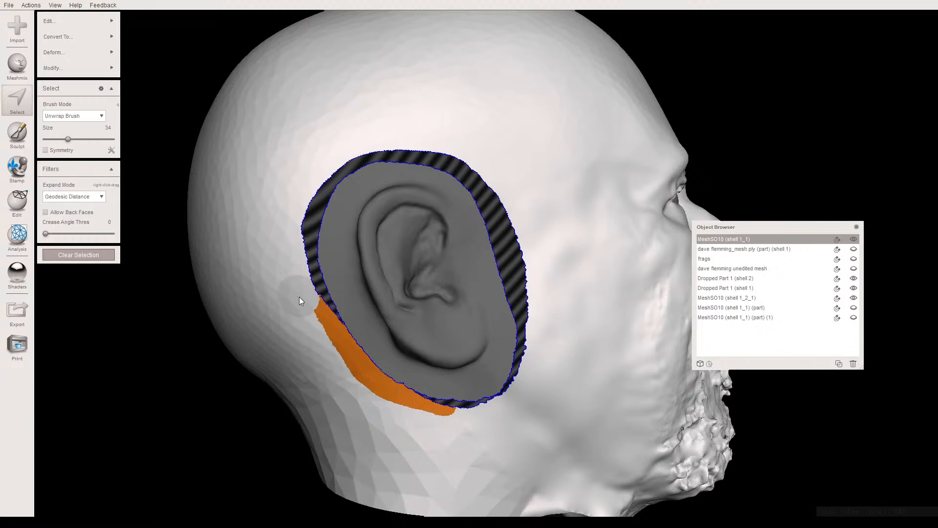
ctrl+drag(299, 297, 303, 307)
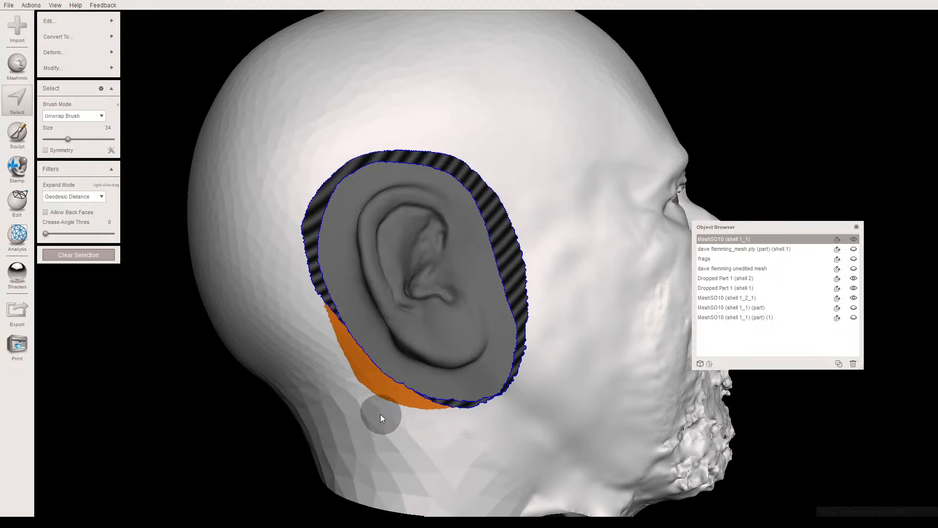
key(x)
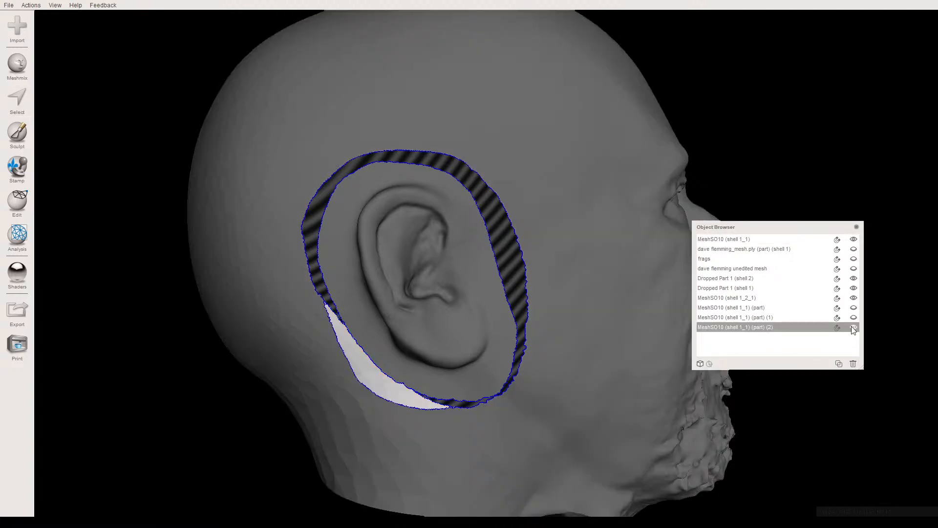
click(853, 326)
- Combine the ear patch MeshSO10 (shell 1_2_1) with the head mesh MeshSO10 (shell 1_1) into one object
click(354, 360)
right_drag(355, 363, 333, 365)
click(415, 380)
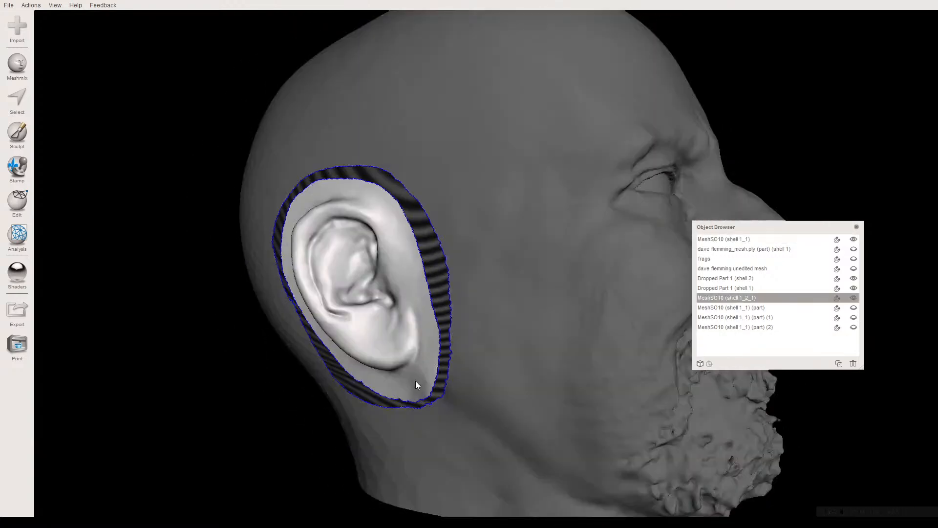
right_drag(452, 391, 386, 343)
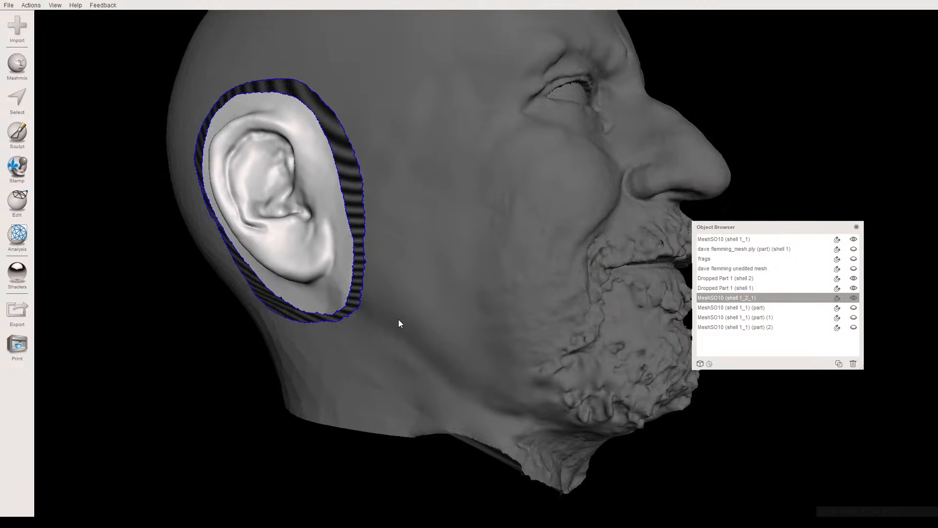
shift+click(399, 318)
mouse_move(17, 200)
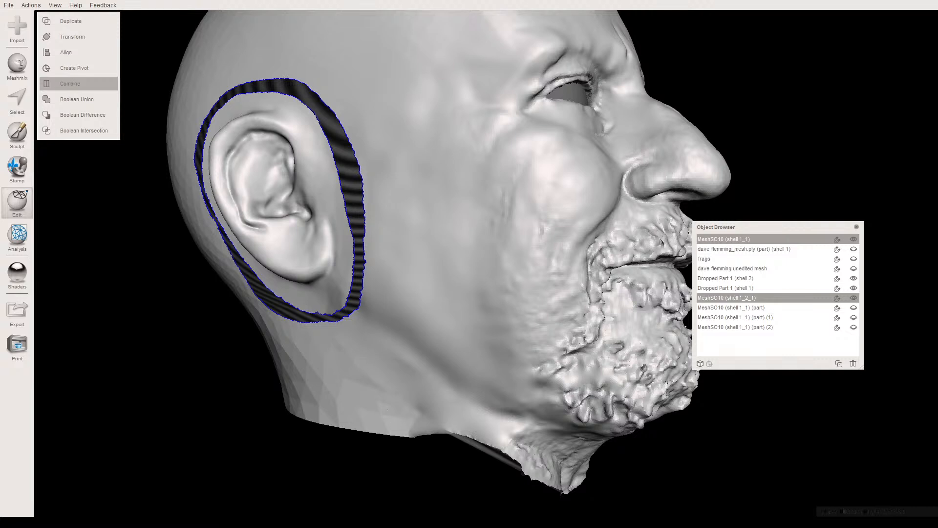
right_drag(393, 305, 350, 318)
- Set the selection brush size to 24 and bridge the gap in front of the ear between patch and head
key(s)
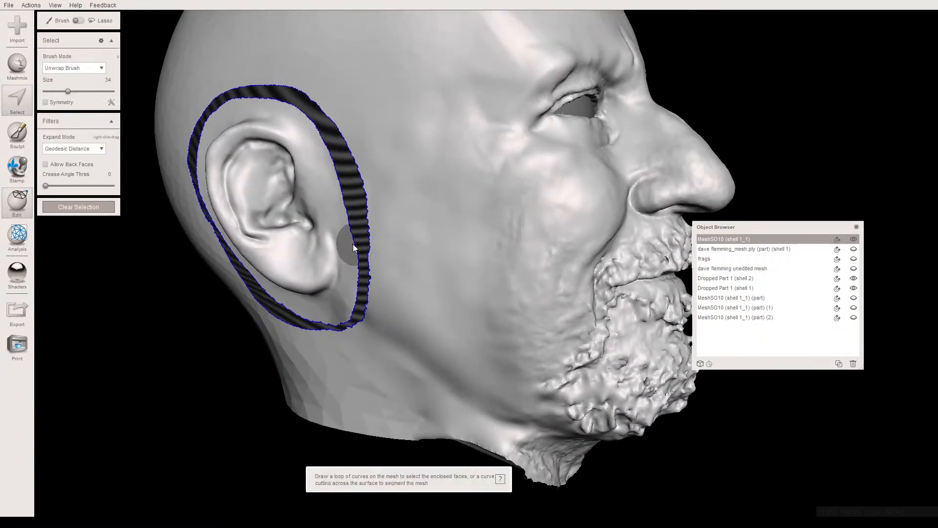
drag(68, 91, 61, 92)
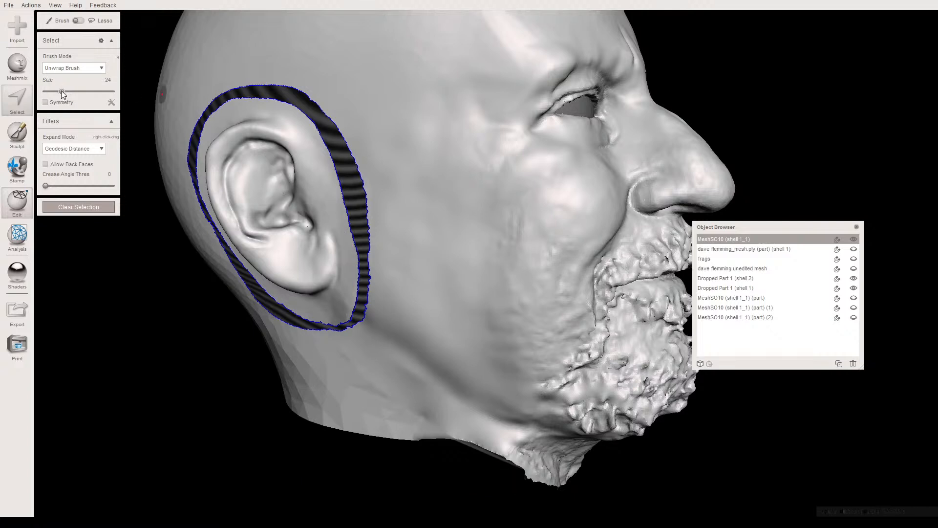
drag(368, 190, 370, 198)
drag(374, 233, 375, 237)
click(335, 191)
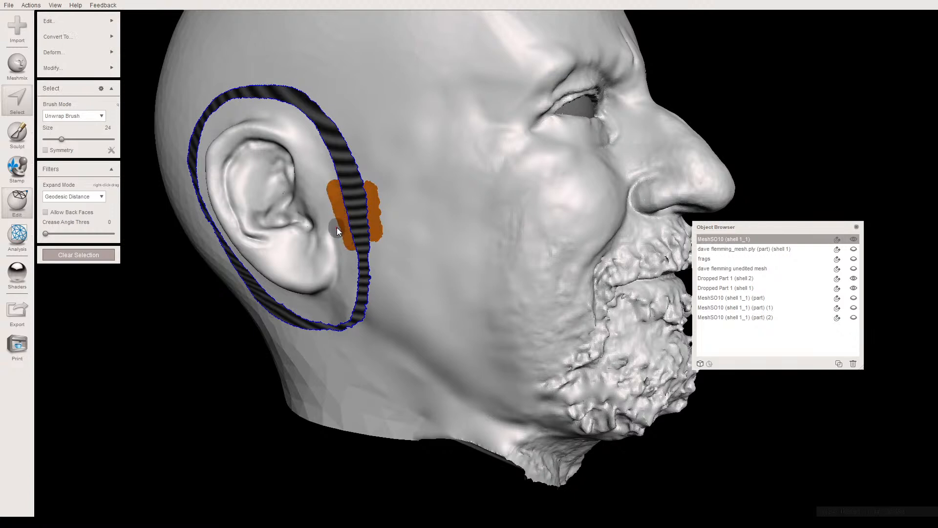
key(ctrl+b)
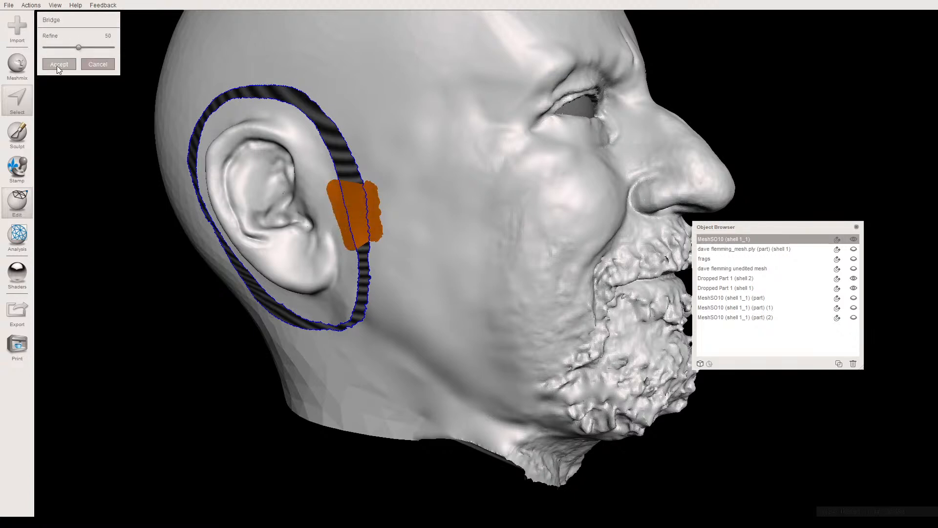
key(Return)
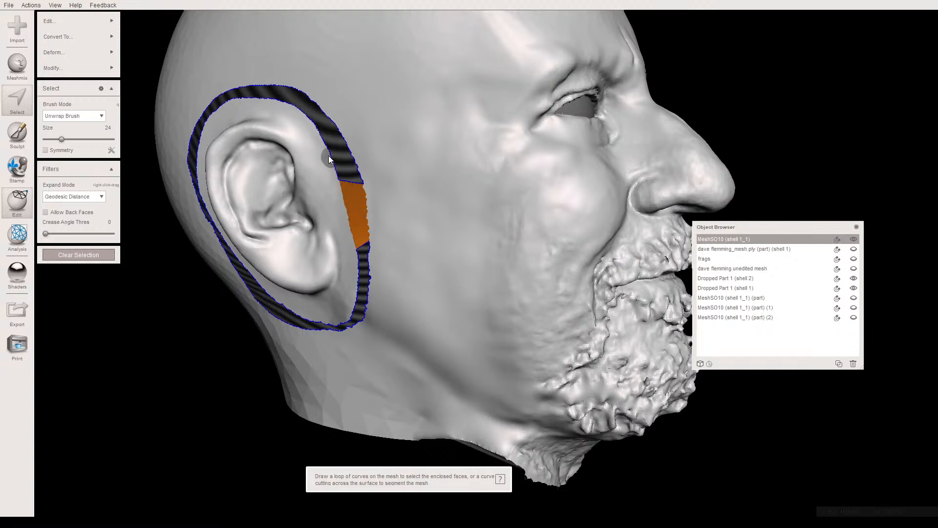
key(Delete)
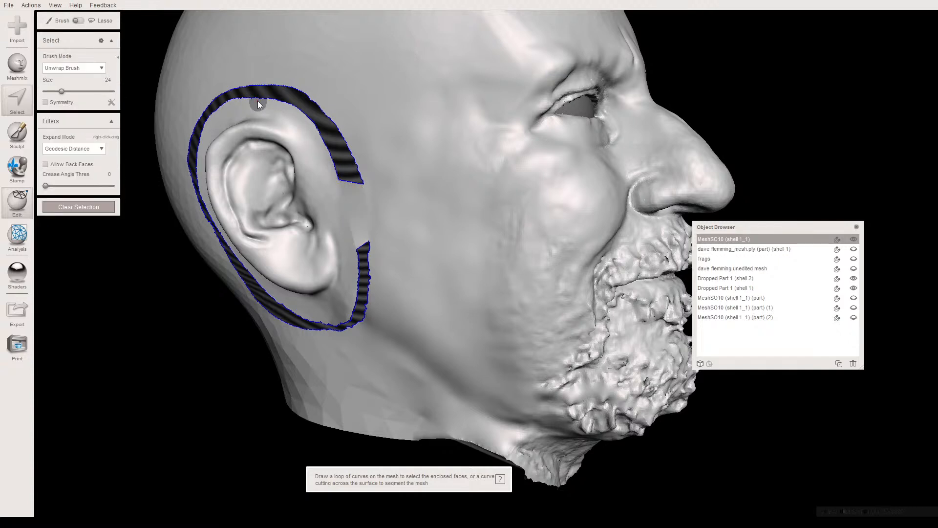
- Bridge the gap between patch and head directly above the ear and again at its upper rear curve
mouse_move(260, 101)
mouse_down()
mouse_move(270, 103)
mouse_move(267, 81)
mouse_move(311, 95)
mouse_up()
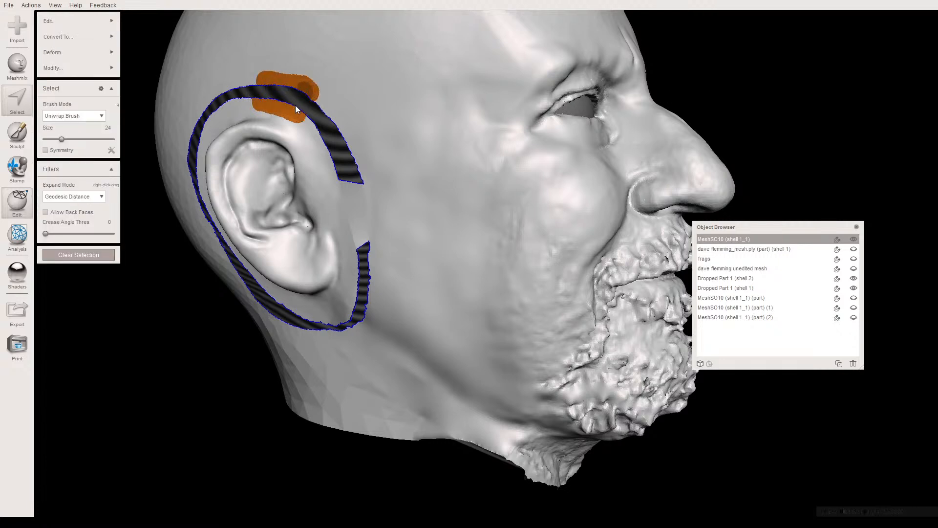
key(ctrl+b)
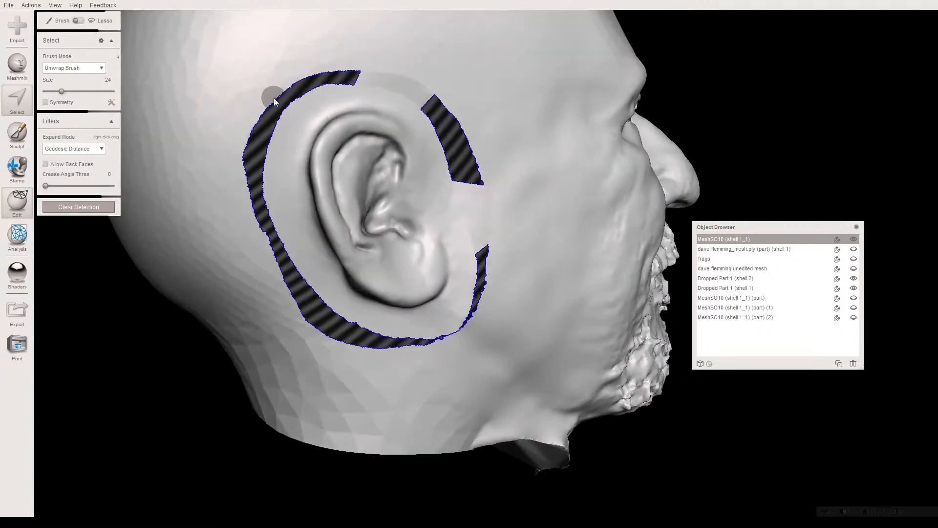
mouse_move(274, 98)
mouse_down()
mouse_move(256, 116)
mouse_move(286, 108)
mouse_up()
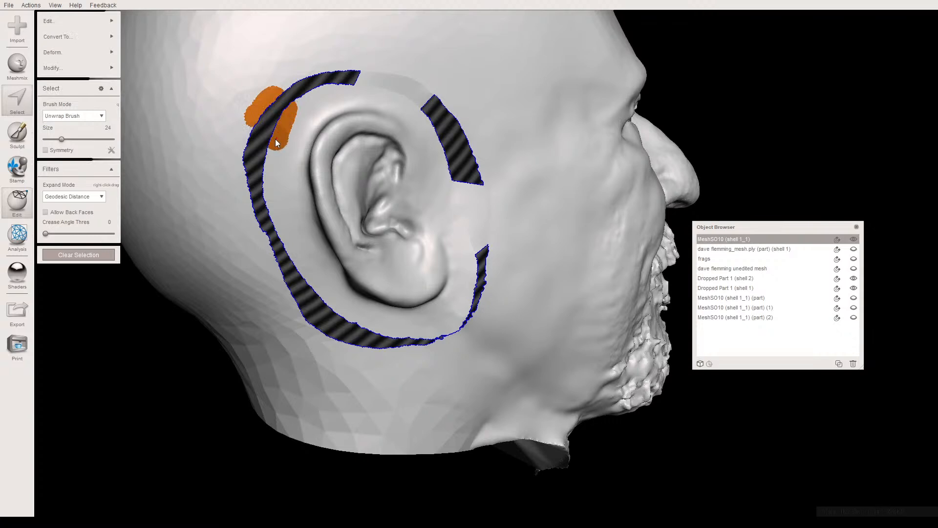
key(ctrl+b)
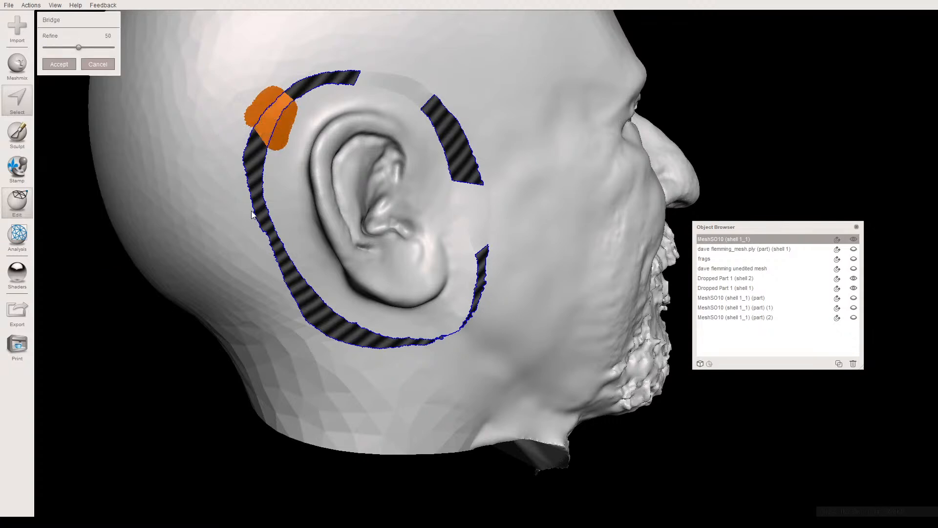
key(Return)
- Bridge the gap behind the ear at about mid-height, between the ear patch and the head
drag(252, 214, 270, 258)
mouse_move(270, 211)
mouse_down()
mouse_move(292, 248)
mouse_move(273, 244)
mouse_up()
key(ctrl+b)
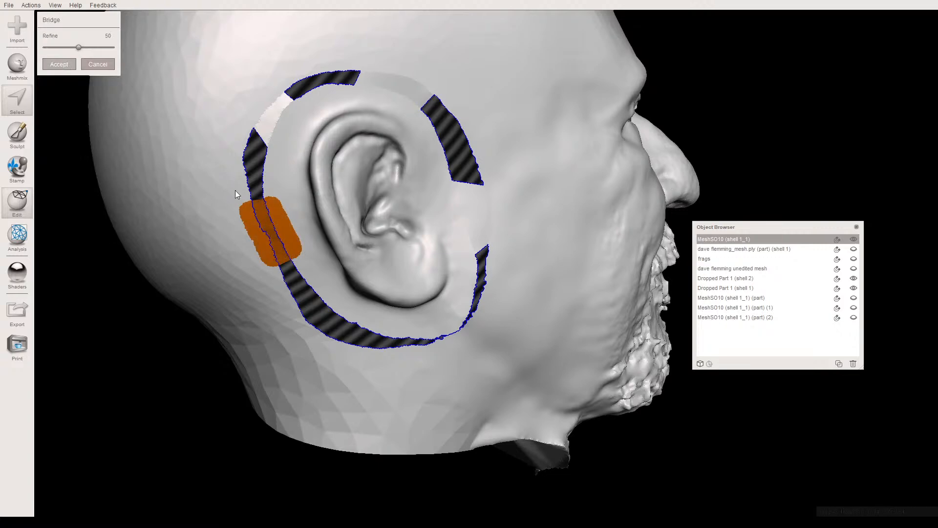
key(a)
- Select matching faces on both sides of the gap below and behind the earlobe and bridge them
alt+drag(267, 217, 243, 186)
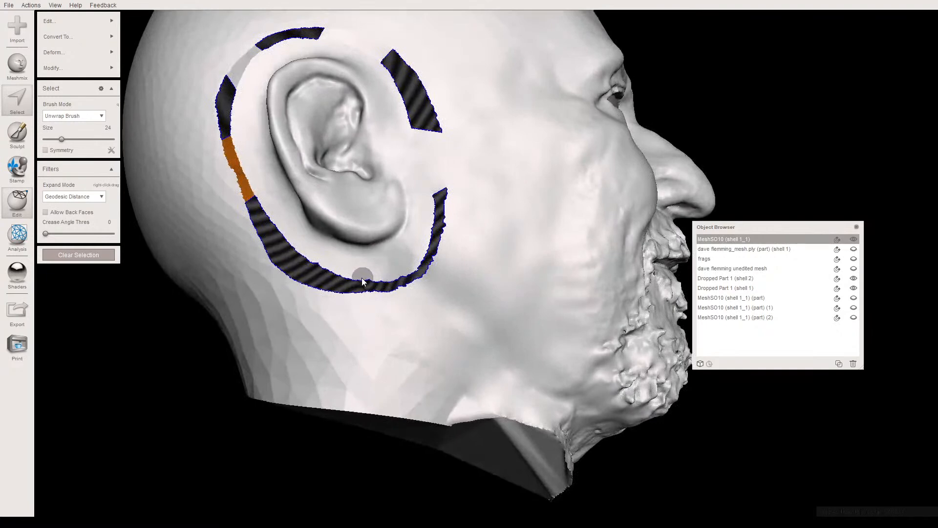
mouse_move(332, 268)
mouse_down()
mouse_move(289, 278)
mouse_move(294, 284)
mouse_up()
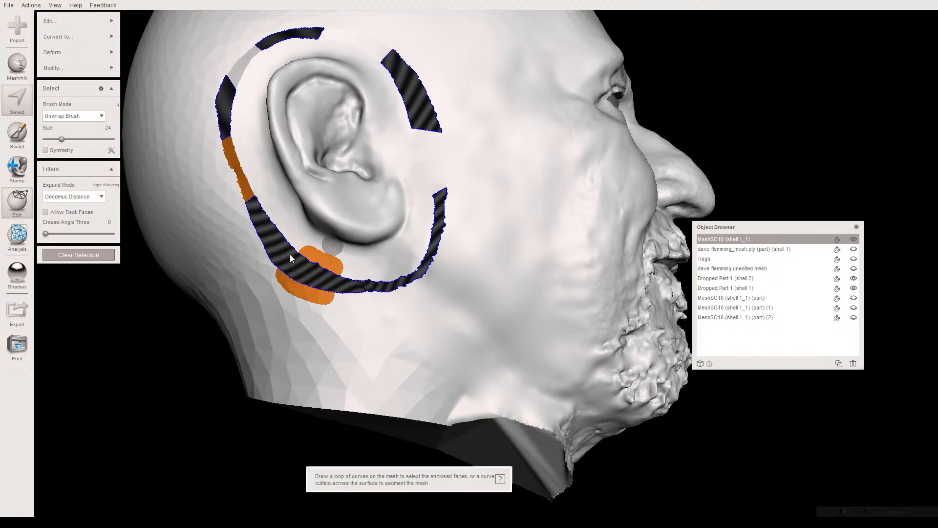
key(Escape)
mouse_move(306, 255)
mouse_down()
mouse_move(332, 264)
mouse_move(306, 291)
mouse_move(323, 295)
mouse_move(300, 284)
mouse_up()
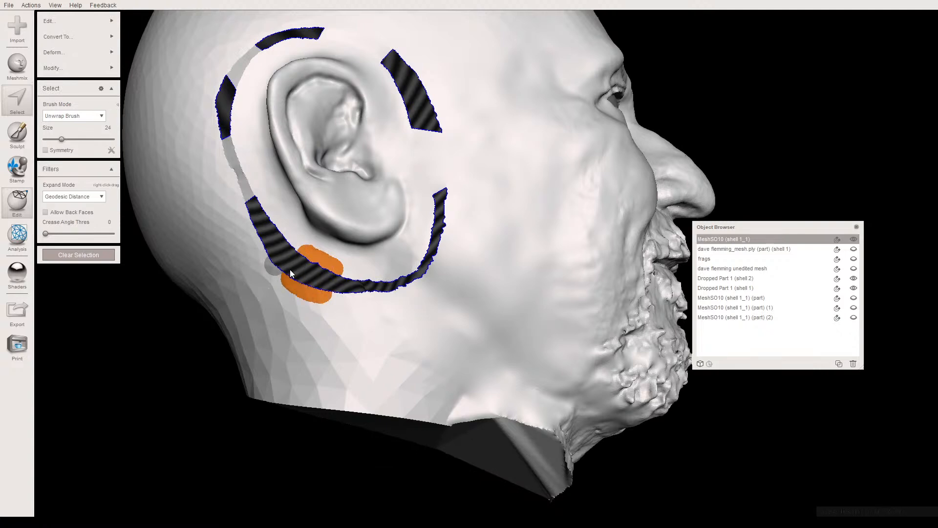
key(ctrl+b)
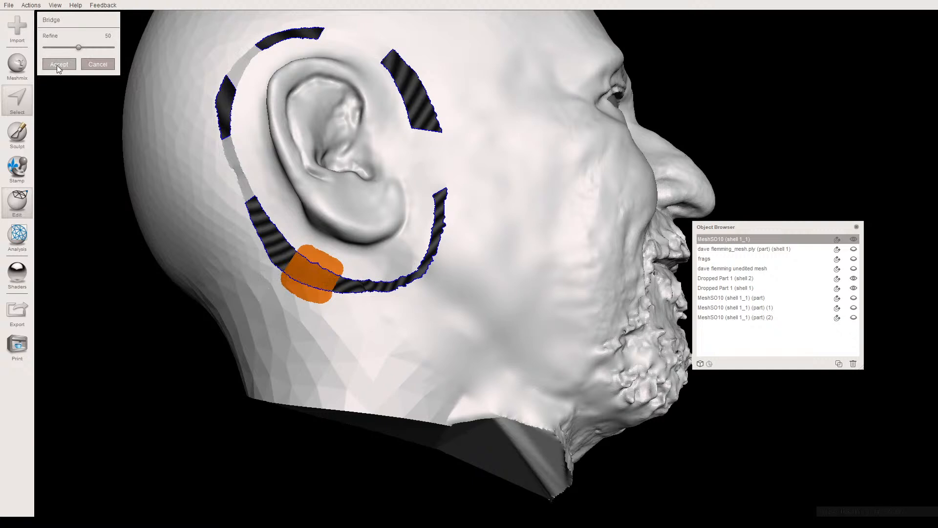
key(Return)
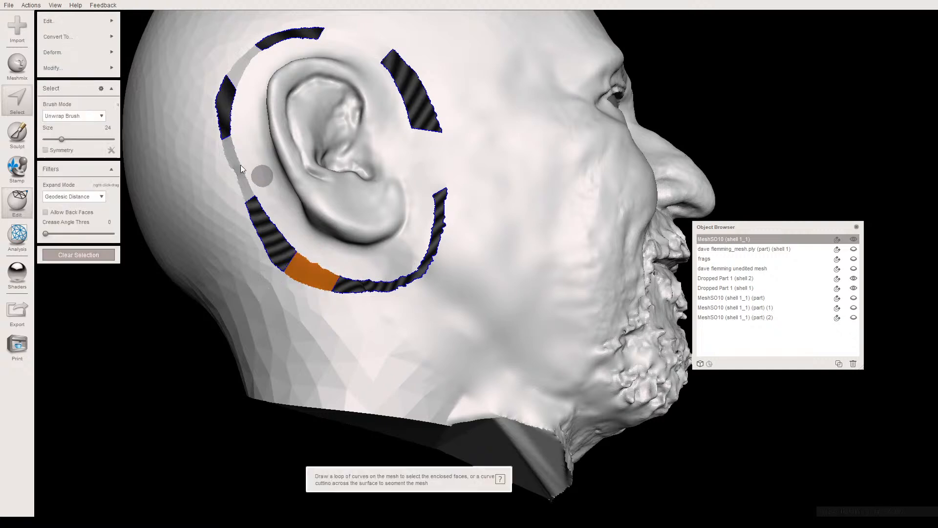
- Fill the remaining gaps around the ear patch with the Inspector, using Flat Fill
click(17, 234)
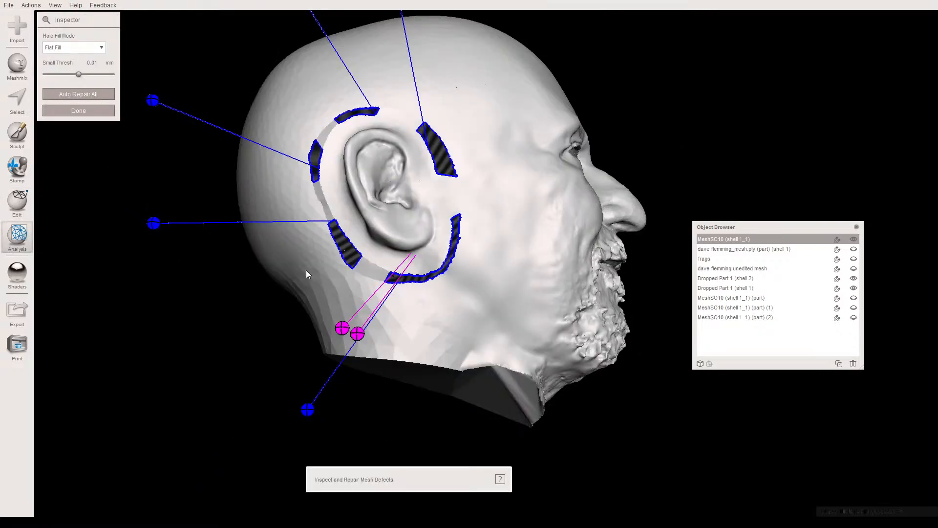
click(342, 328)
click(358, 333)
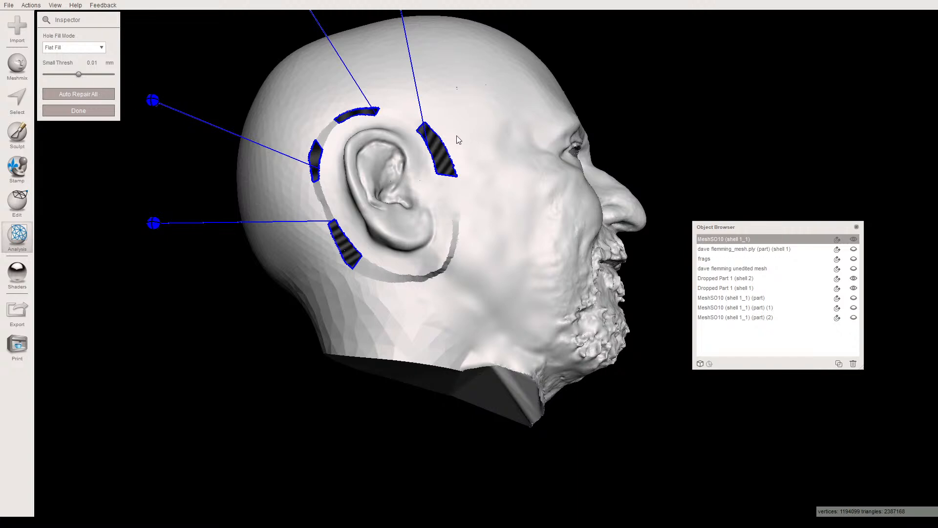
right_drag(473, 131, 420, 132)
click(79, 112)
- With selection brush size 35, select the area above and behind the ear's upper curve and replace it with a Smooth MVC fill
right_drag(379, 201, 327, 184)
key(s)
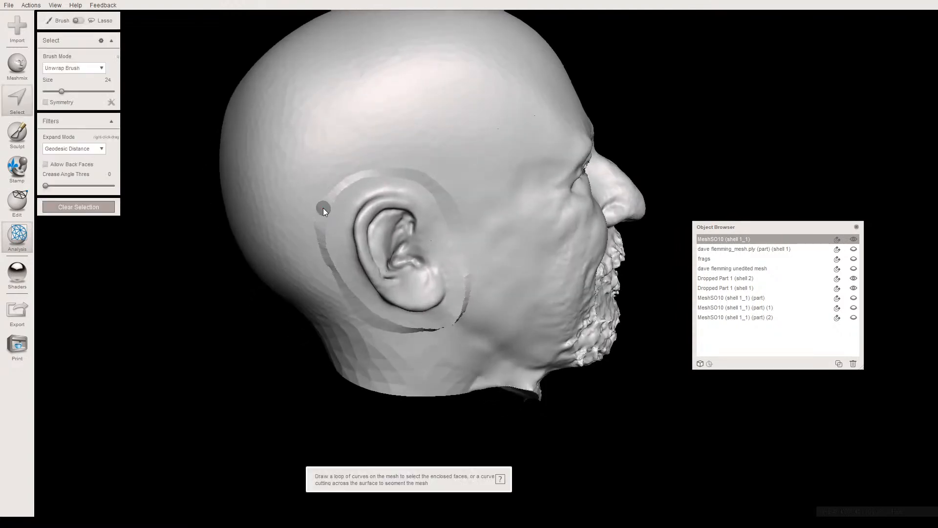
drag(67, 94, 71, 91)
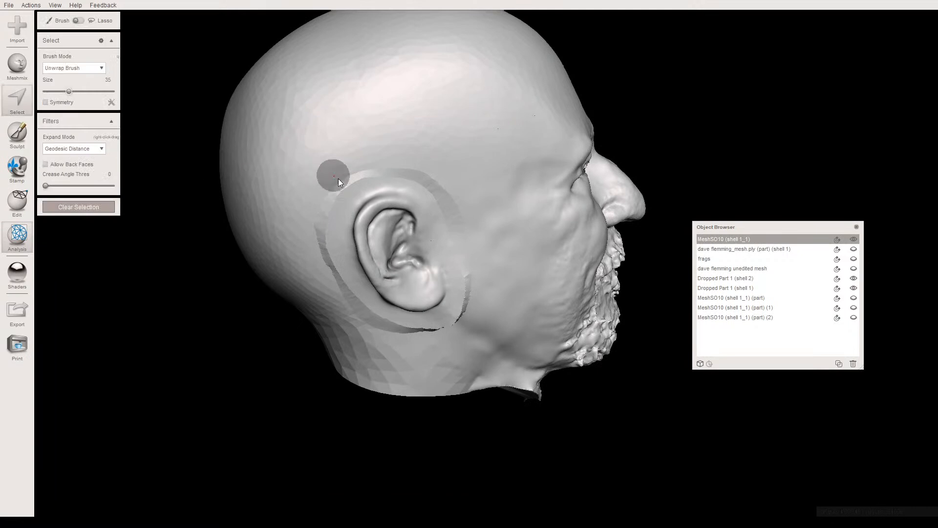
drag(360, 173, 329, 192)
scroll(330, 206, up, 3)
mouse_move(330, 209)
right_down()
mouse_move(335, 256)
mouse_move(339, 209)
mouse_move(360, 244)
mouse_move(300, 290)
mouse_move(181, 248)
mouse_move(180, 288)
mouse_move(241, 278)
mouse_move(254, 306)
mouse_move(280, 299)
mouse_move(306, 246)
mouse_move(286, 259)
mouse_move(281, 320)
mouse_move(300, 324)
mouse_move(320, 262)
mouse_move(286, 230)
mouse_move(204, 245)
right_up()
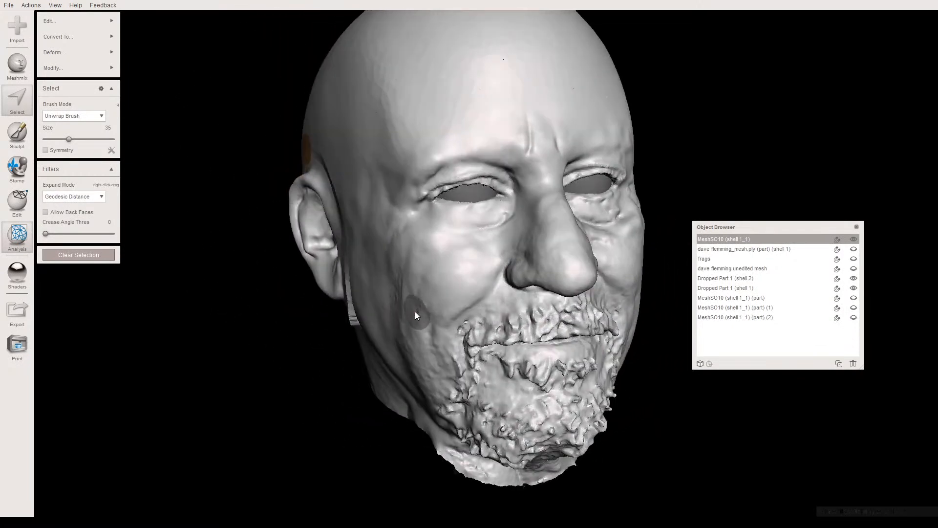
right_drag(335, 298, 309, 210)
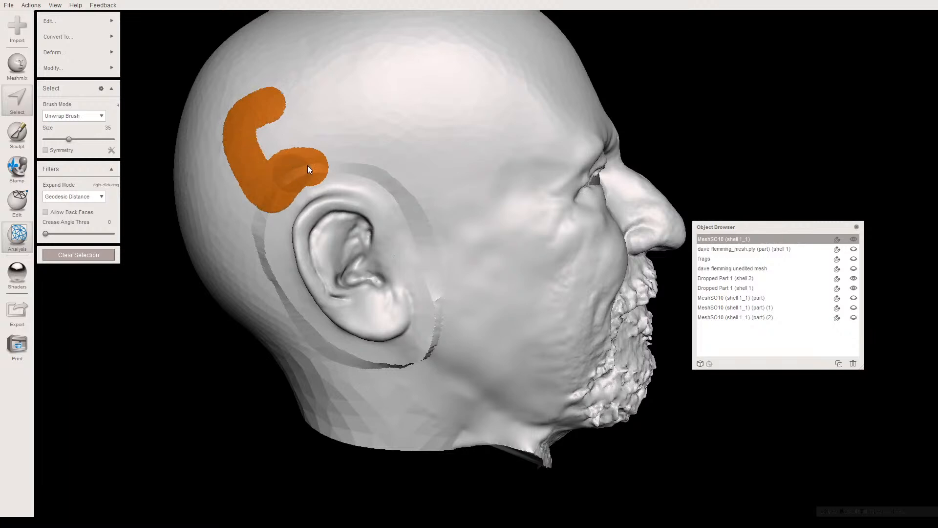
mouse_move(295, 151)
mouse_down()
mouse_move(263, 153)
mouse_move(273, 109)
mouse_up()
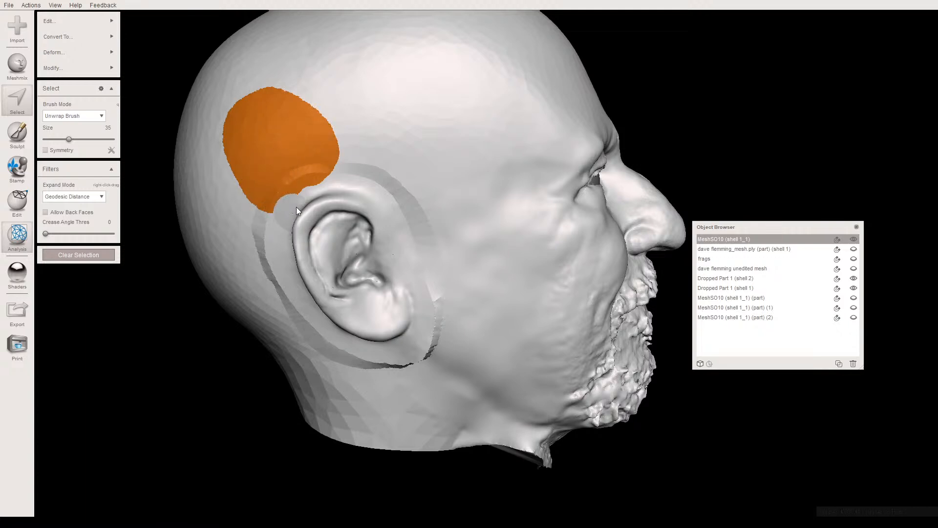
scroll(326, 204, up, 10)
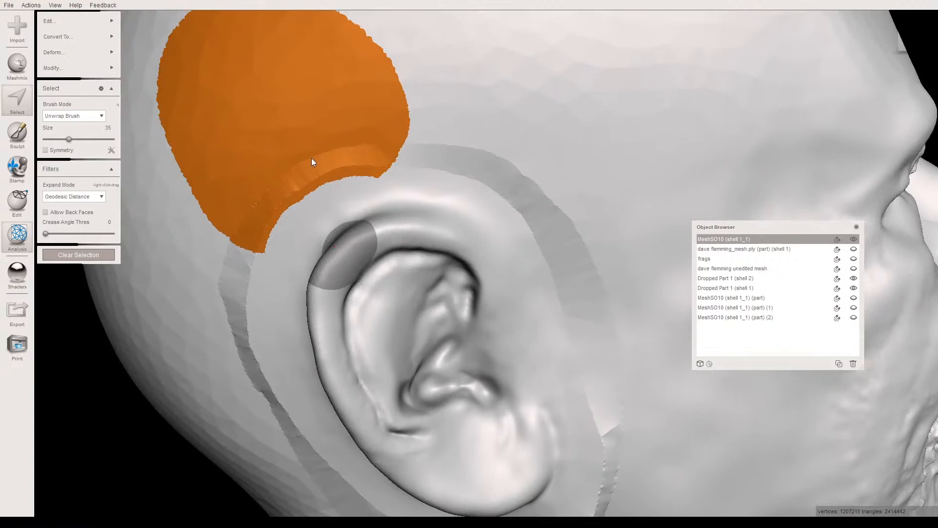
key(f)
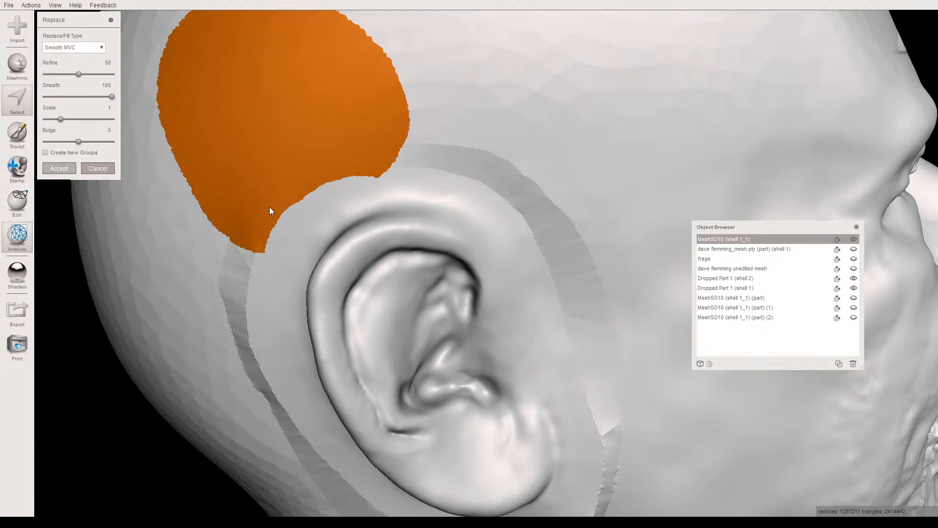
key(Return)
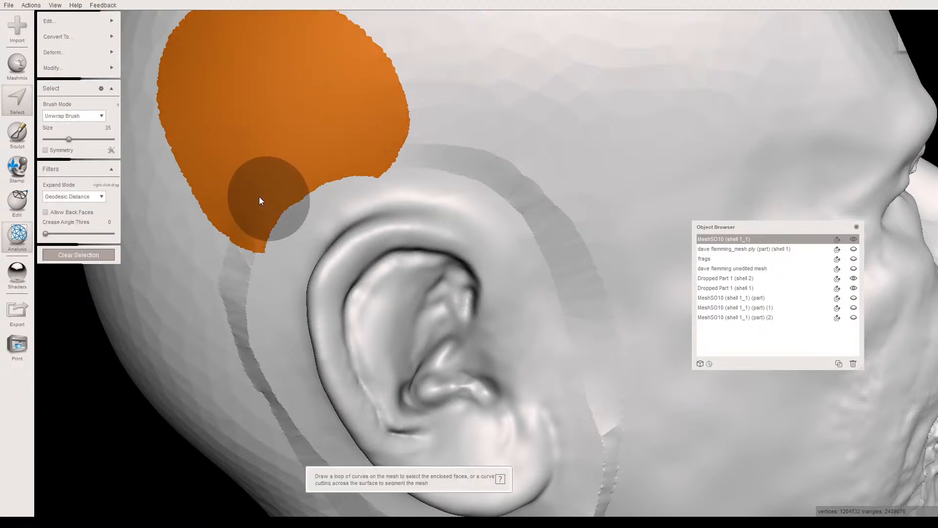
- Clear the selection, select the seam area behind the upper ear, and replace it with a Smooth MVC fill
key(Escape)
mouse_move(184, 197)
mouse_down()
mouse_move(231, 234)
mouse_move(222, 297)
mouse_up()
middle_drag(222, 293, 258, 311)
mouse_move(257, 236)
mouse_down()
mouse_move(233, 153)
mouse_move(278, 181)
mouse_move(320, 257)
mouse_move(314, 349)
mouse_move(272, 314)
mouse_move(220, 236)
mouse_move(222, 140)
mouse_up()
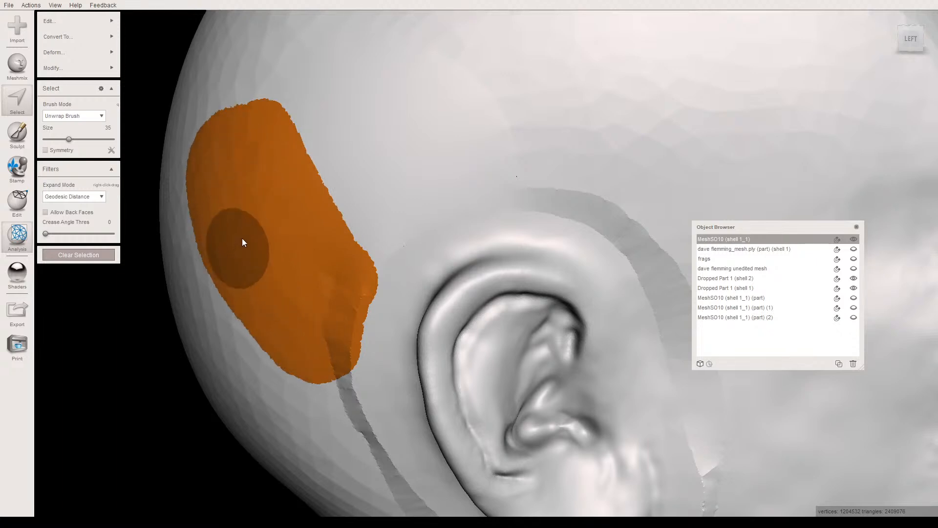
key(f)
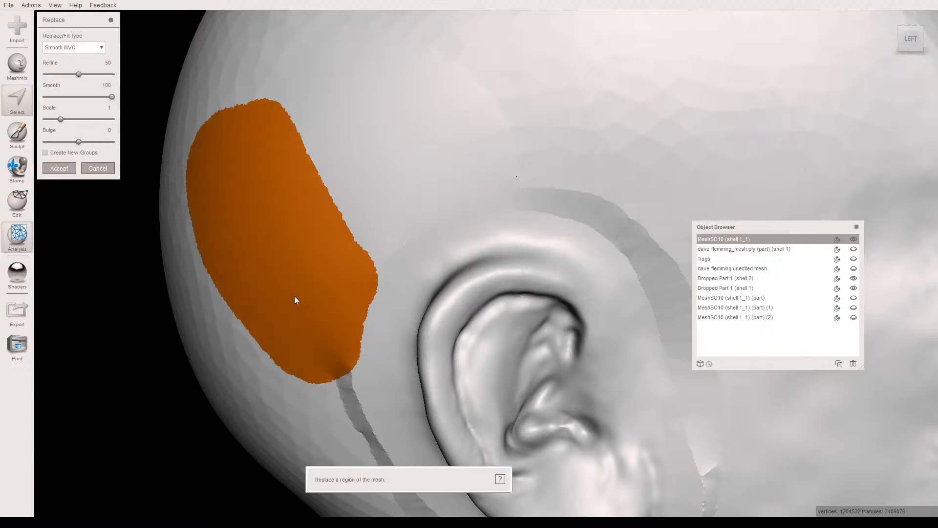
key(Return)
- Select the large area across the seam behind the ear down towards the neck and try to replace it with Smooth MVC
mouse_move(299, 293)
right_down()
mouse_move(321, 256)
mouse_move(362, 295)
mouse_move(290, 285)
mouse_move(272, 247)
mouse_move(245, 304)
mouse_move(327, 277)
mouse_move(315, 237)
mouse_move(300, 243)
mouse_move(318, 235)
right_up()
mouse_move(317, 234)
mouse_down()
mouse_move(330, 217)
mouse_move(352, 297)
mouse_move(412, 427)
mouse_move(314, 425)
mouse_move(225, 305)
mouse_move(283, 221)
mouse_move(207, 131)
mouse_move(193, 224)
mouse_move(283, 268)
mouse_move(318, 383)
mouse_move(254, 320)
mouse_move(230, 189)
mouse_move(238, 233)
mouse_move(266, 233)
mouse_move(260, 252)
mouse_up()
mouse_move(261, 191)
mouse_down()
mouse_move(245, 153)
mouse_move(331, 253)
mouse_move(408, 304)
mouse_up()
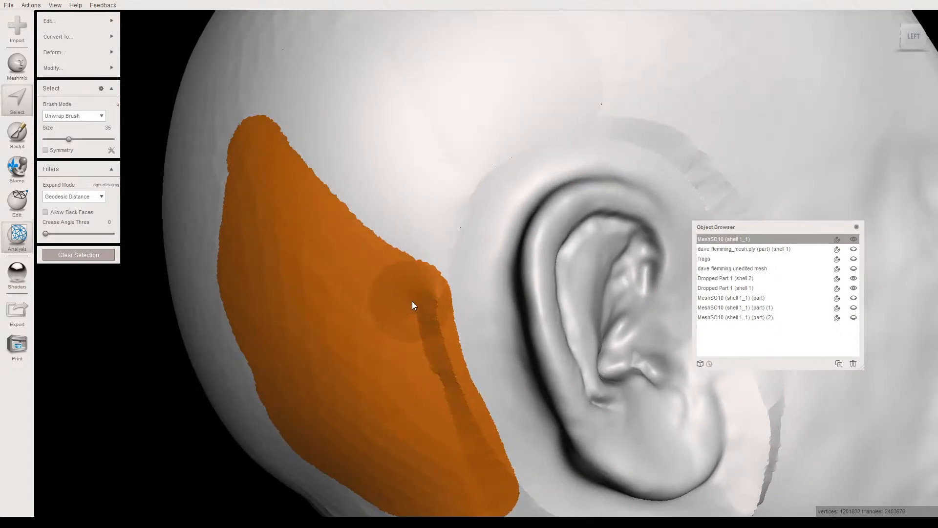
scroll(317, 300, down, 1)
middle_drag(318, 300, 240, 209)
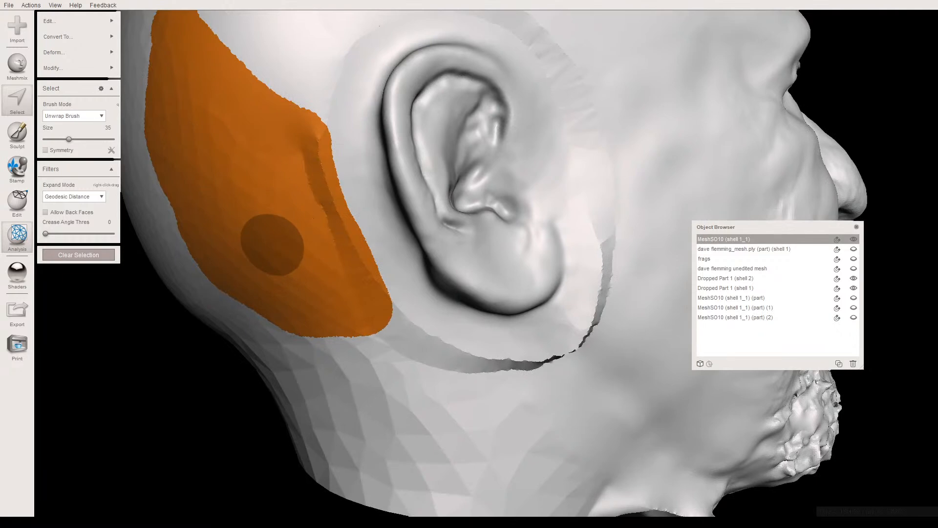
key(f)
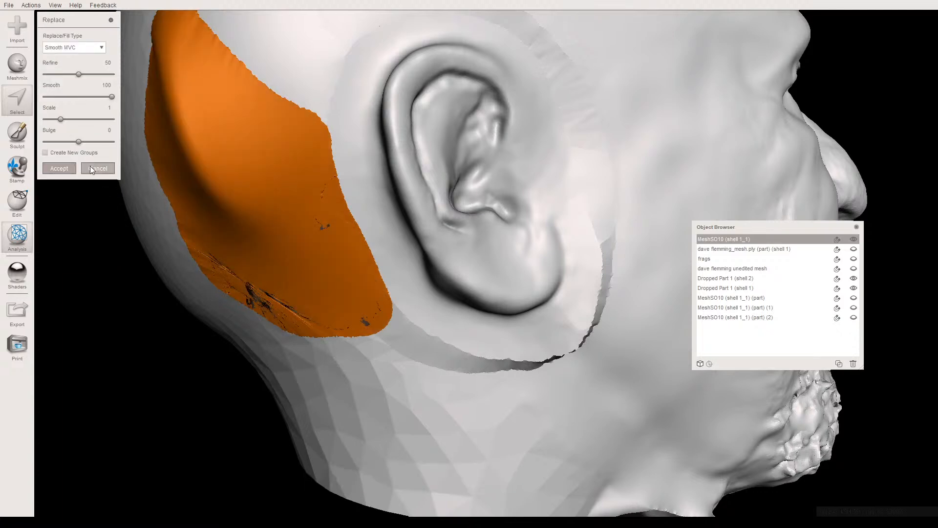
key(Escape)
- Smooth the selected area behind the ear with Shape Preserving smoothing at a smoothing scale of 100 and clear the selection
alt+drag(196, 251, 257, 253)
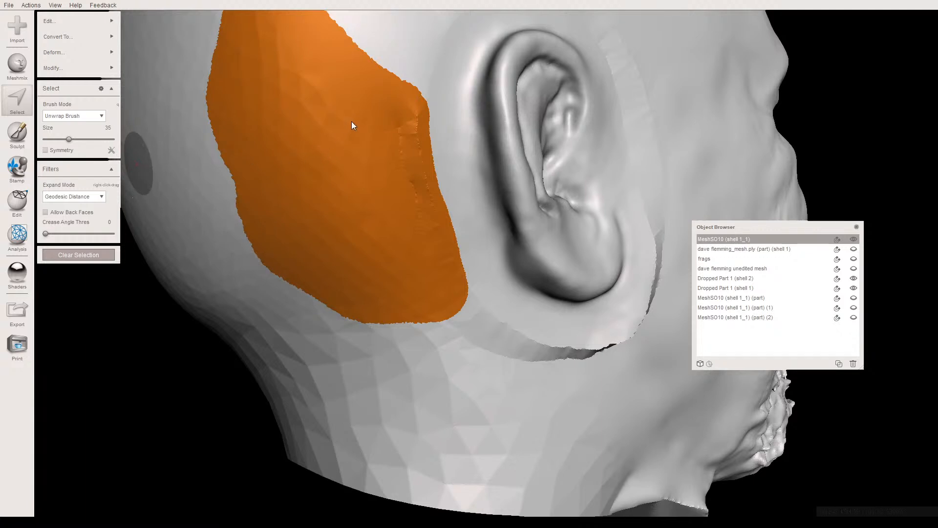
key(ctrl+f)
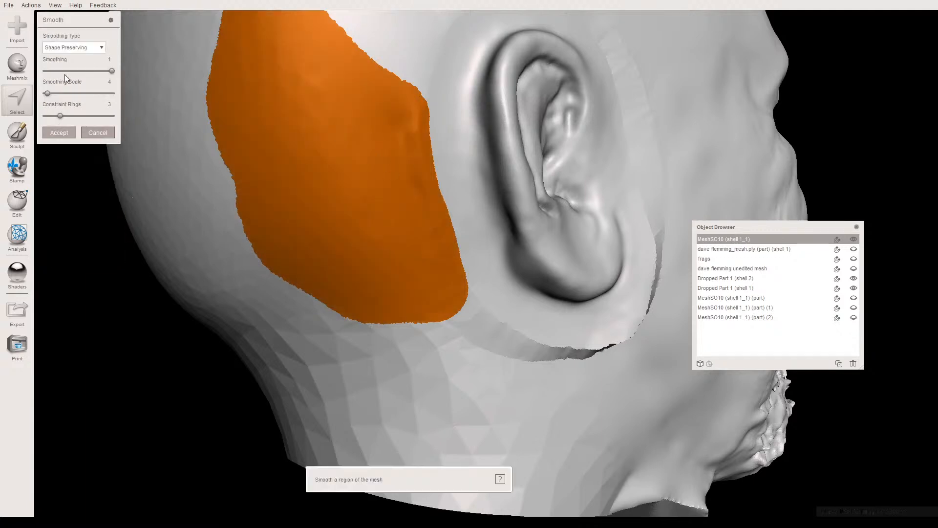
click(115, 93)
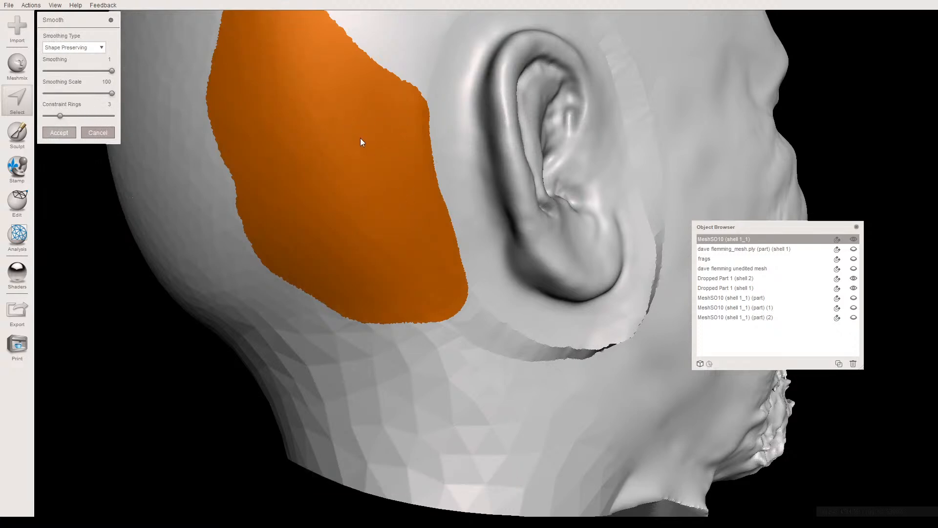
mouse_move(260, 173)
right_down()
mouse_move(245, 195)
mouse_move(276, 129)
mouse_move(329, 224)
mouse_move(347, 172)
mouse_move(306, 202)
mouse_move(277, 206)
mouse_move(226, 153)
right_up()
scroll(278, 147, down, 2)
key(Escape)
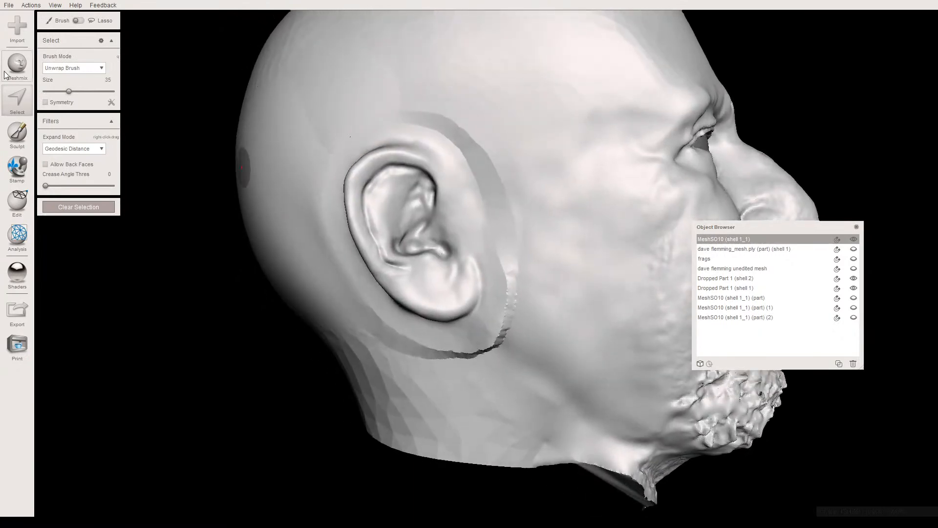
- Build up the seam in front of the earlobe with a Draw sculpting brush at size 22
click(17, 135)
mouse_move(57, 38)
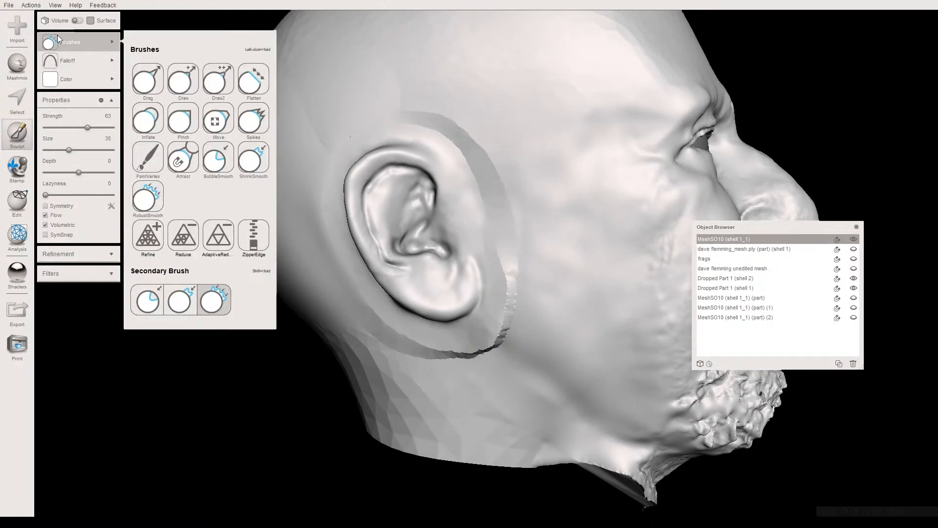
click(183, 78)
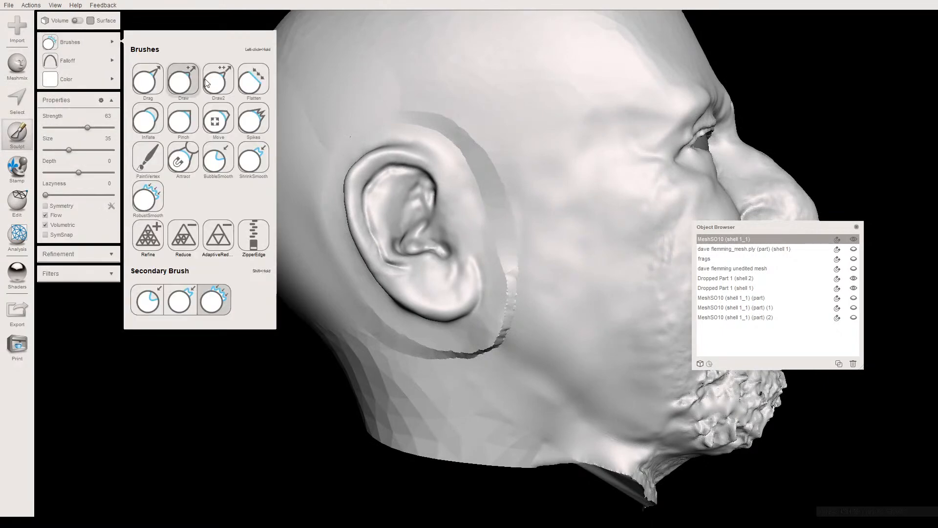
mouse_move(342, 161)
right_down()
mouse_move(365, 194)
mouse_move(329, 145)
mouse_move(348, 102)
mouse_move(382, 89)
mouse_move(397, 100)
right_up()
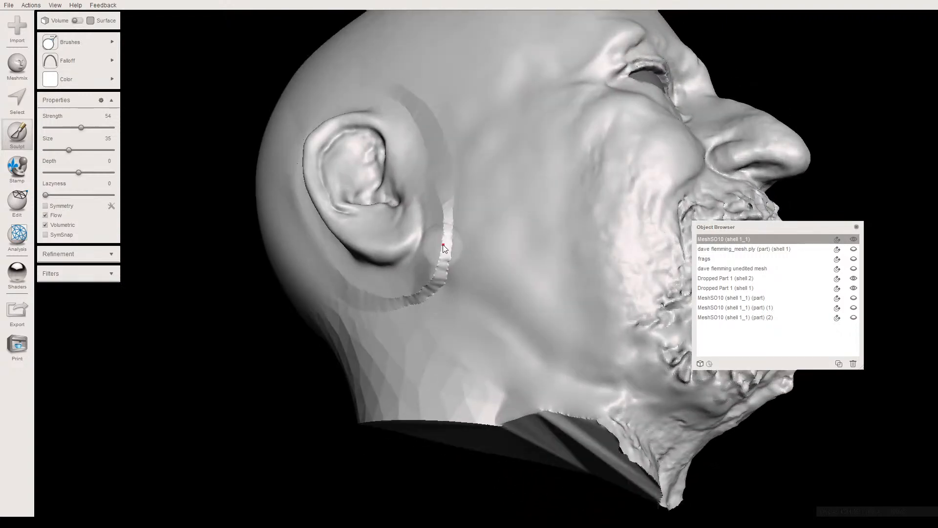
right_drag(448, 259, 376, 287)
scroll(375, 278, up, 5)
drag(68, 149, 60, 150)
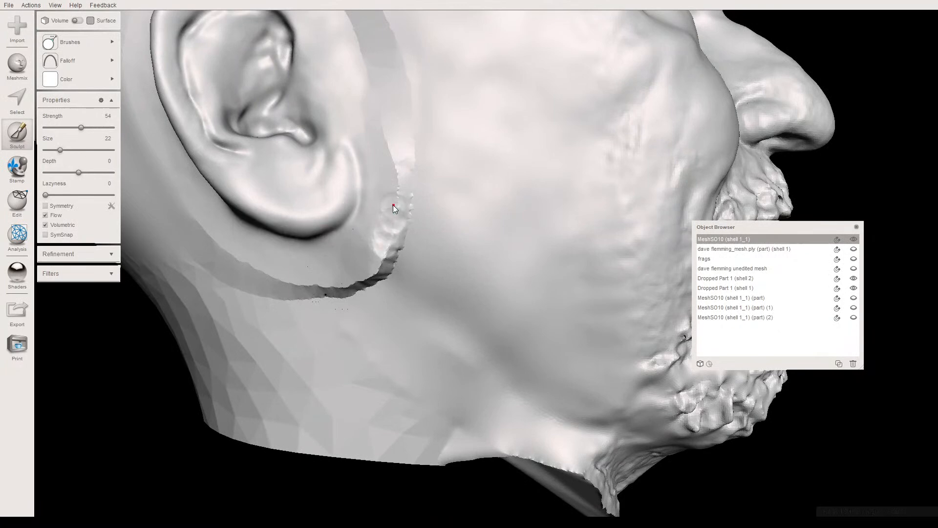
right_drag(392, 161, 354, 249)
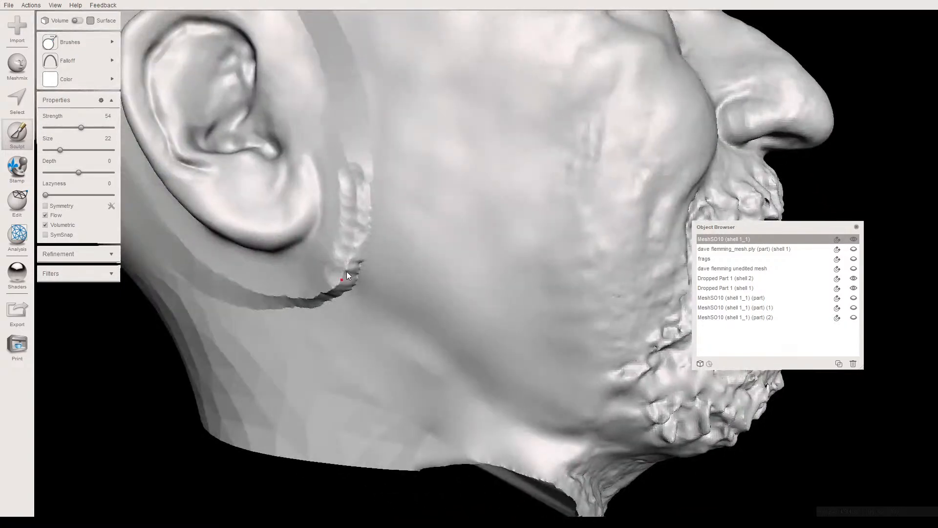
- Build up the recessed seam below and behind the earlobe with the sculpting brush at strength 41
right_drag(328, 280, 314, 142)
scroll(371, 318, up, 2)
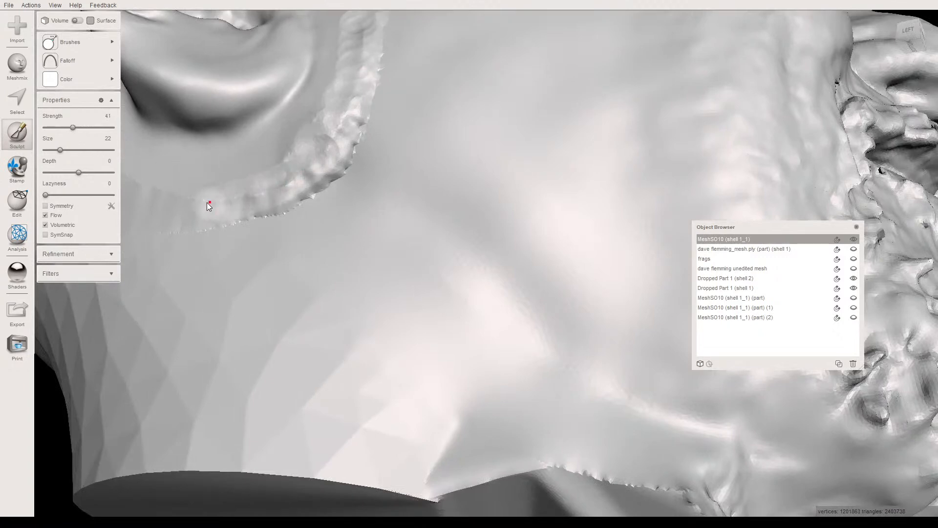
right_drag(205, 195, 268, 240)
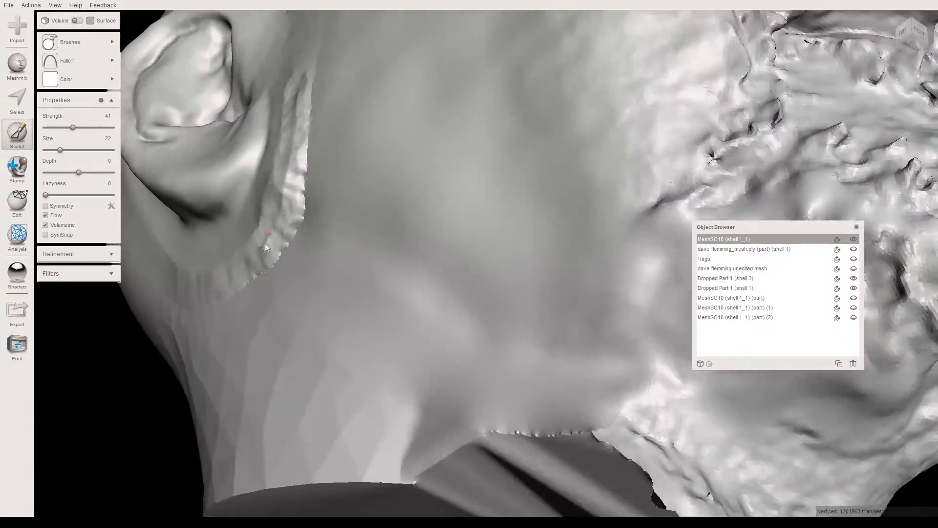
mouse_move(277, 230)
mouse_down()
mouse_move(288, 200)
mouse_move(280, 189)
mouse_up()
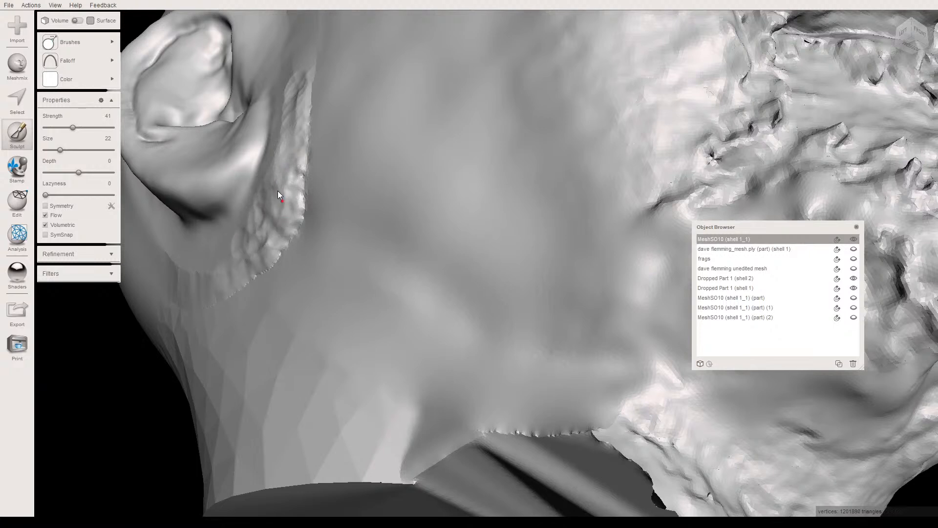
right_drag(285, 157, 355, 241)
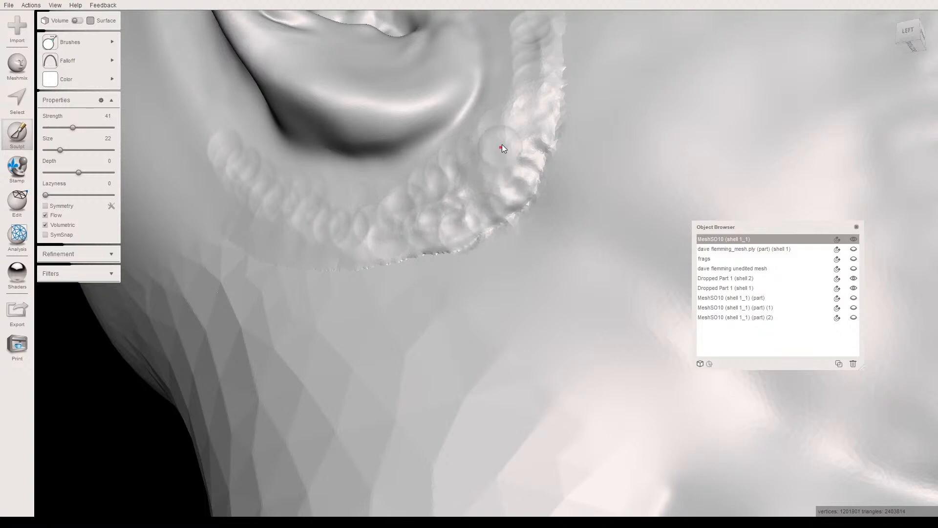
- Extend the sculpted build-up along the seam in front of the earlobe, upwards towards the middle of the ear
right_drag(491, 188, 392, 295)
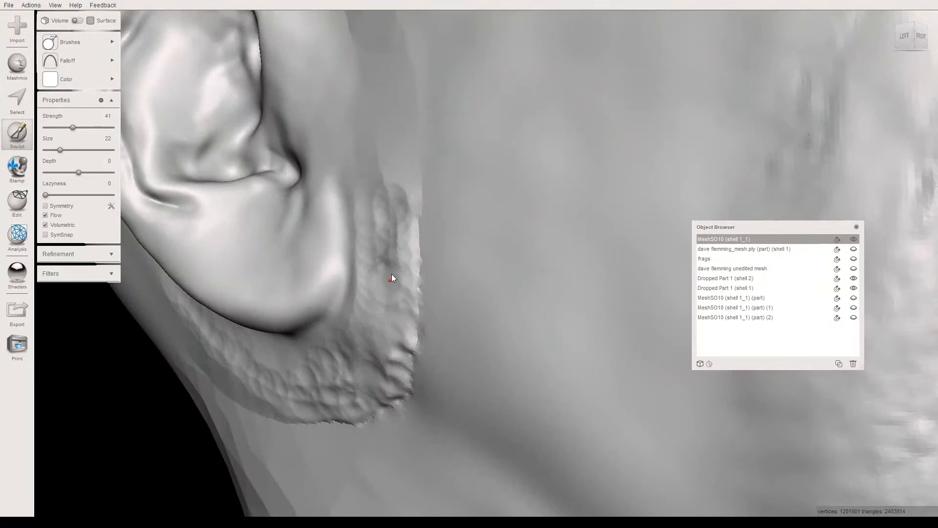
mouse_move(400, 250)
mouse_down()
mouse_move(398, 183)
mouse_move(382, 180)
mouse_up()
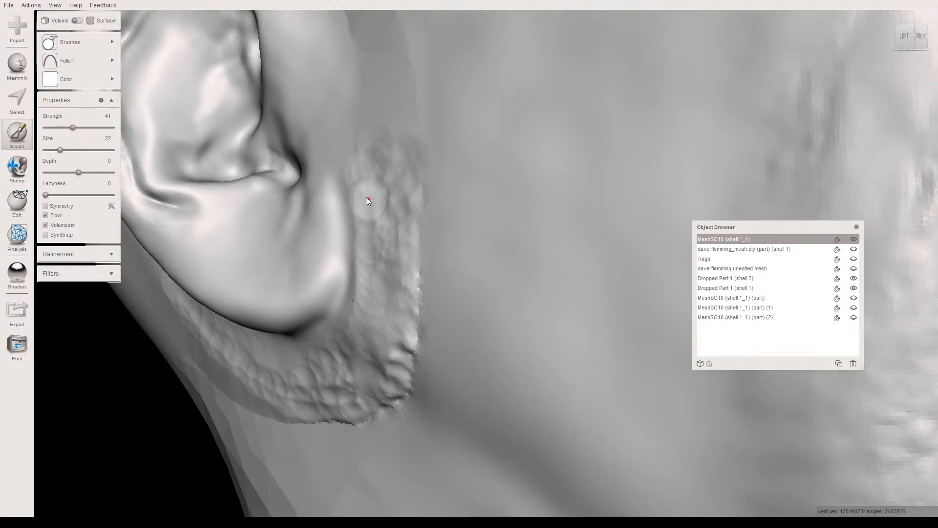
drag(407, 200, 391, 248)
mouse_move(391, 248)
right_down()
mouse_move(333, 235)
mouse_move(326, 260)
mouse_move(370, 250)
mouse_move(305, 249)
right_up()
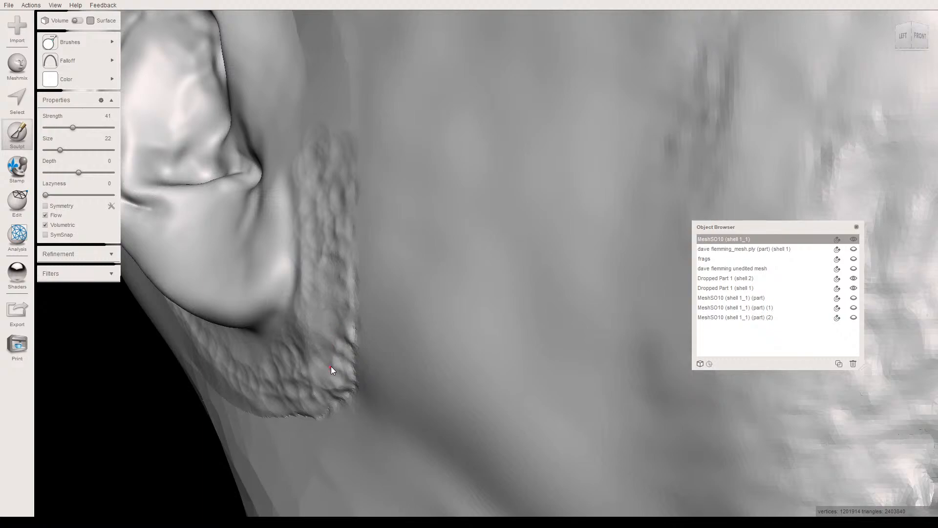
right_drag(329, 360, 323, 306)
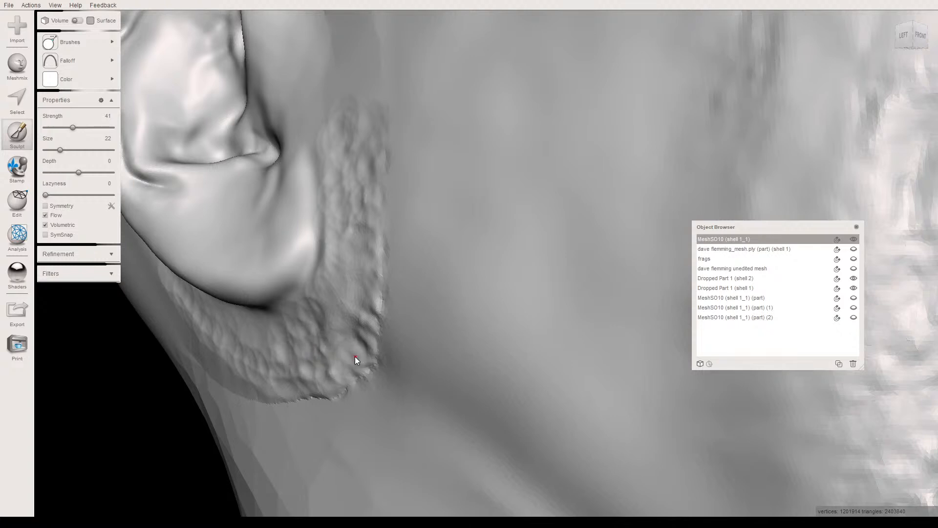
- Raise the brush strength to 53 and add more material along the lower seam edge around and beneath the earlobe
key(Right)
key(Right)
key(Right)
key(Right)
key(Right)
key(Right)
key(Right)
key(Right)
key(Right)
key(Right)
key(Right)
key(Right)
right_drag(376, 301, 351, 271)
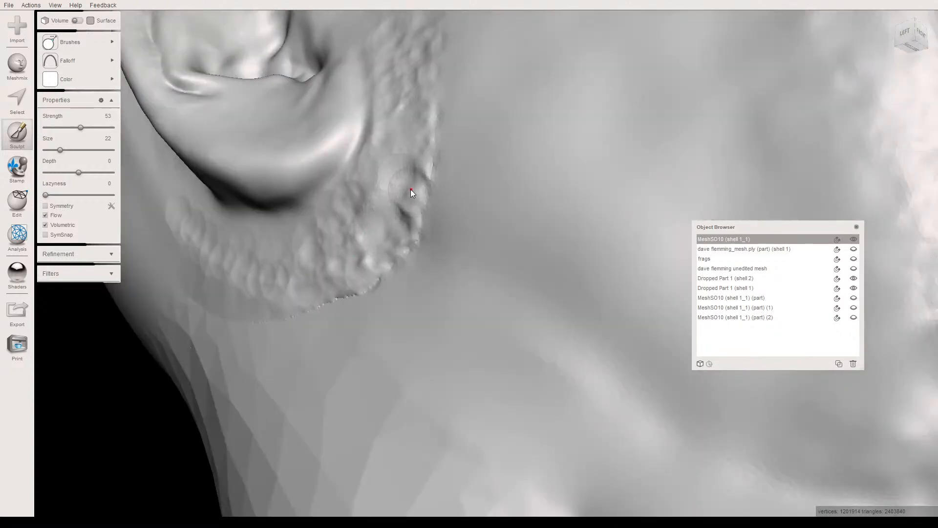
mouse_move(382, 209)
right_down()
mouse_move(303, 234)
mouse_move(428, 177)
mouse_move(478, 225)
right_up()
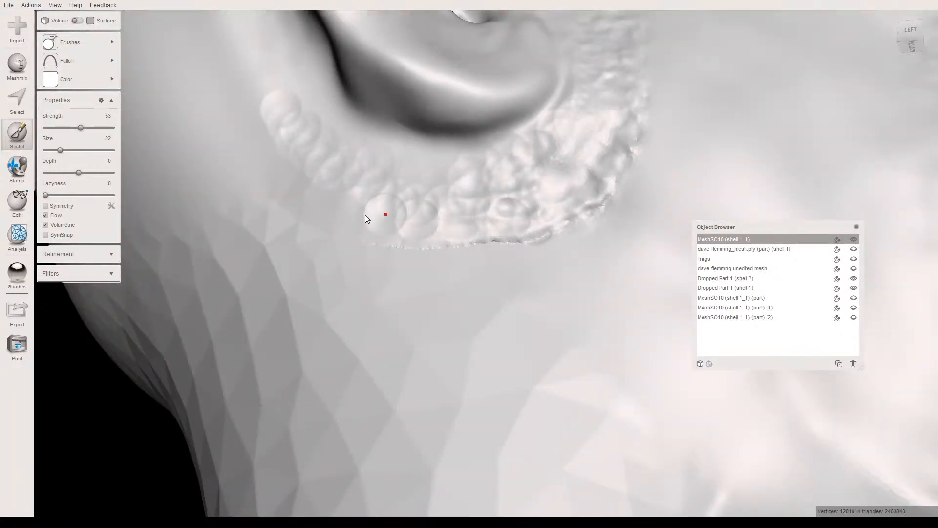
right_drag(298, 172, 376, 260)
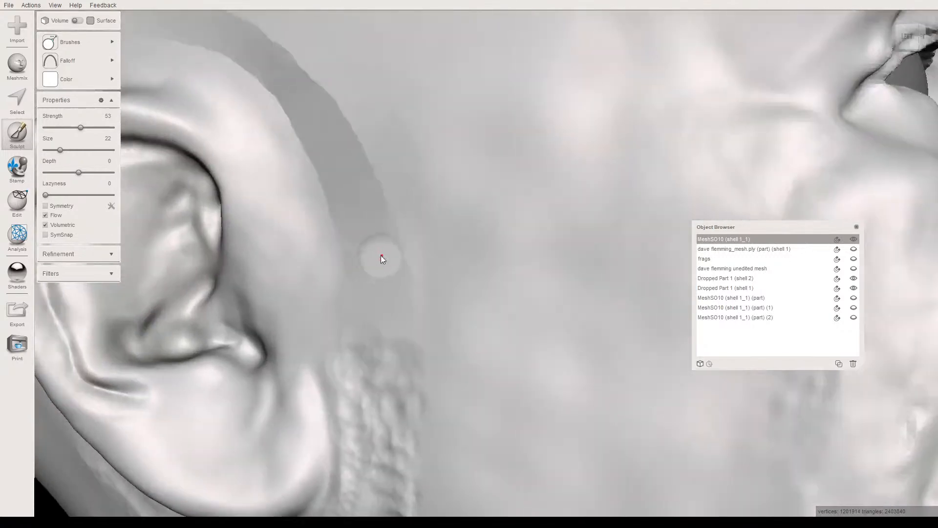
- Build up the seam in front of the ear, from the upper ear down to the raised strip by the earlobe
drag(335, 208, 326, 187)
drag(302, 152, 287, 121)
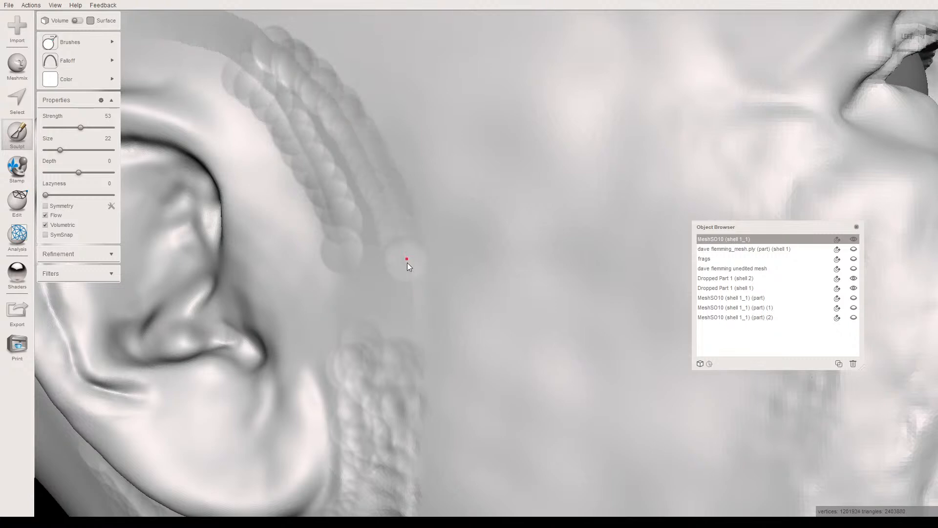
drag(383, 257, 385, 304)
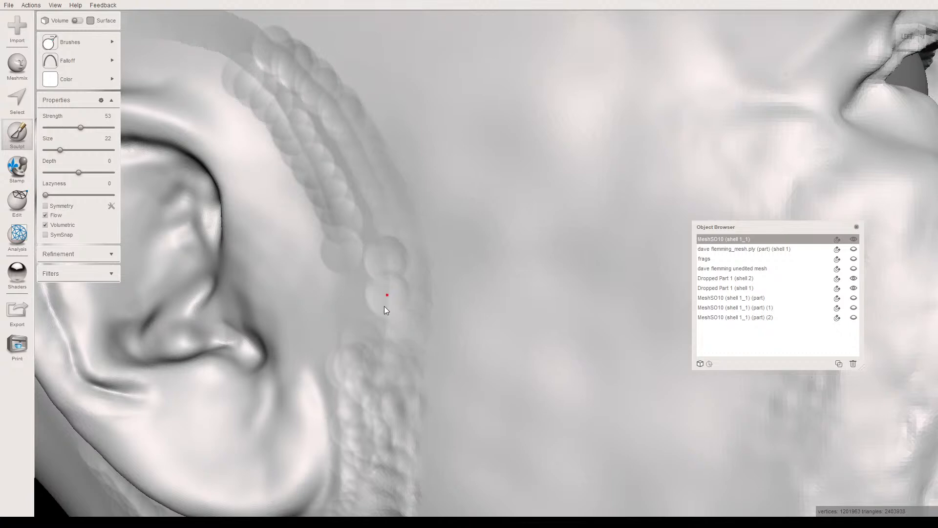
mouse_move(385, 347)
mouse_down()
mouse_move(371, 219)
mouse_move(346, 174)
mouse_up()
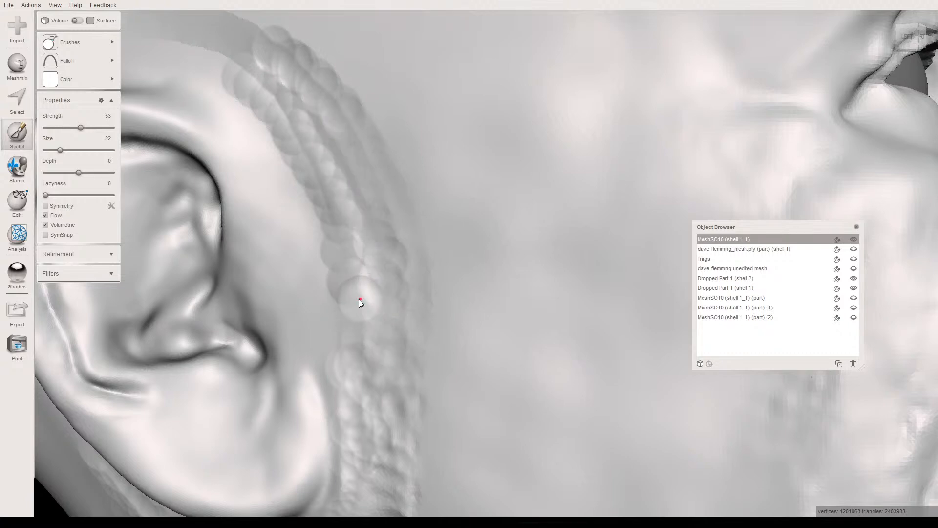
right_drag(348, 272, 335, 239)
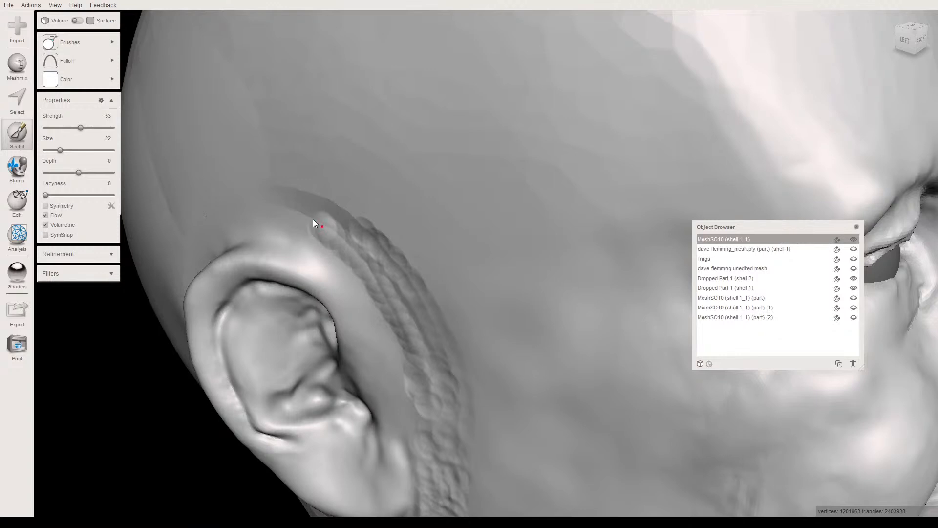
- Extend the sculpted build-up over the seam above the ear and down along the seam behind it
drag(270, 184, 288, 186)
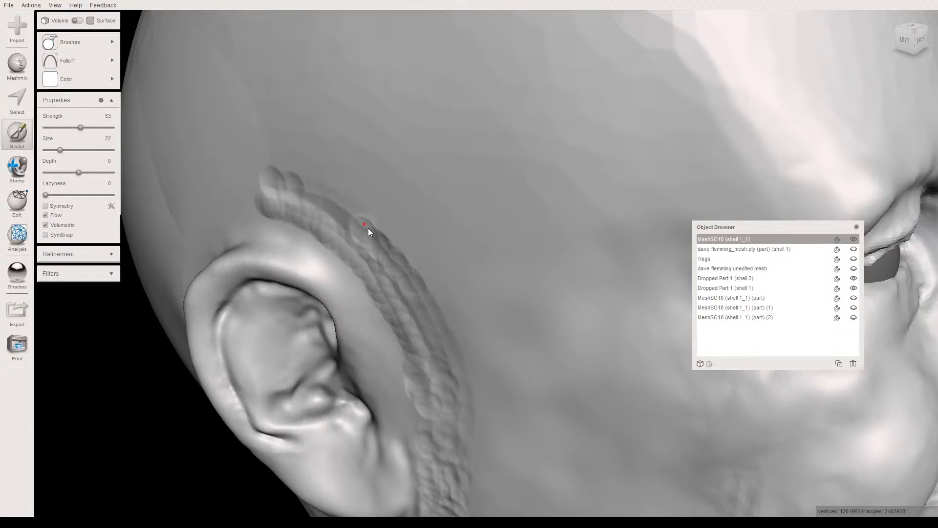
right_drag(314, 201, 348, 116)
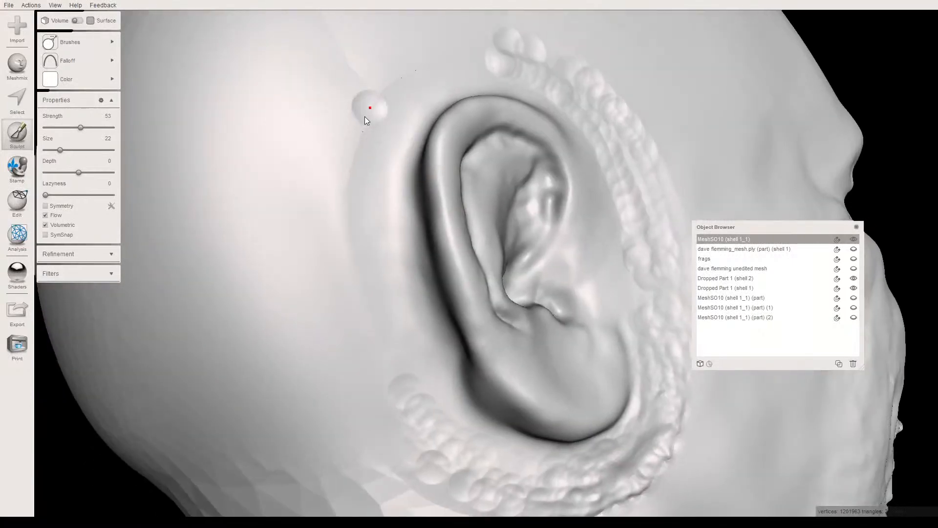
drag(345, 247, 339, 218)
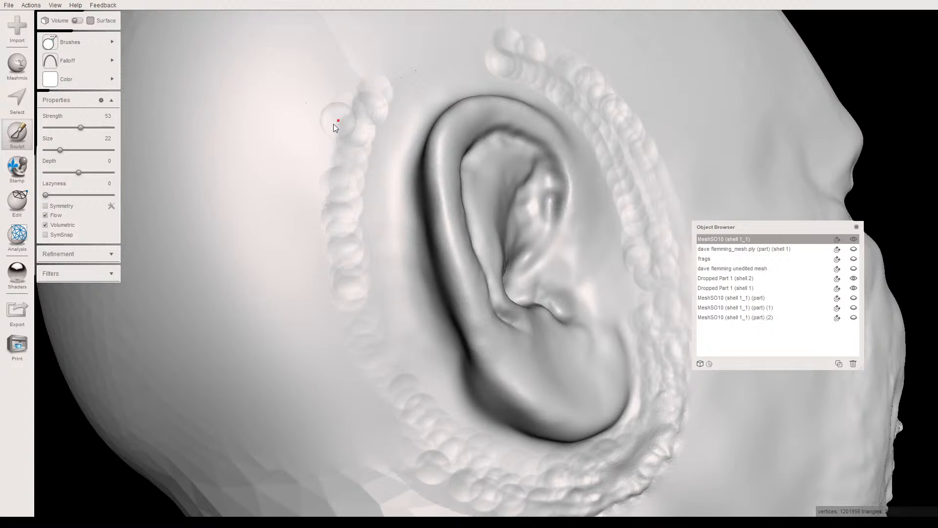
- Smooth the build-up behind the ear with the RobustSmooth brush at size 41, raising its strength to 95
click(73, 43)
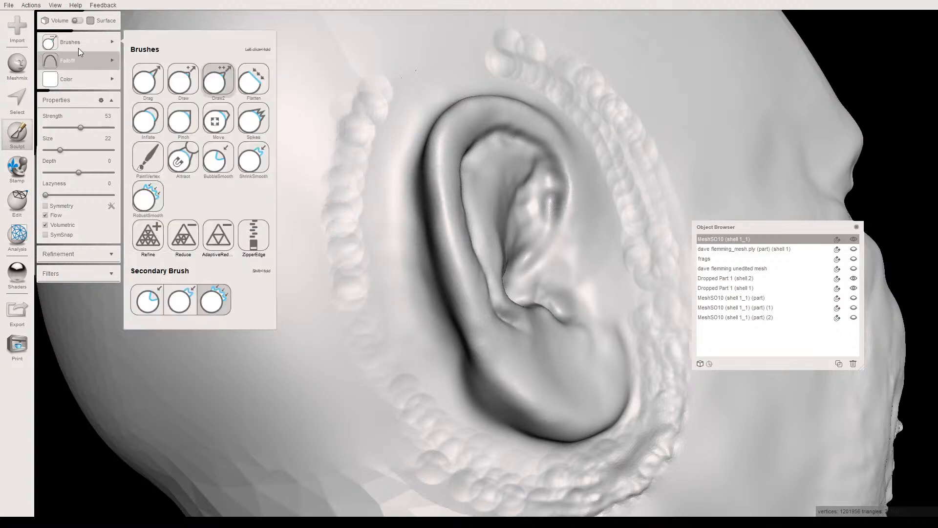
click(148, 198)
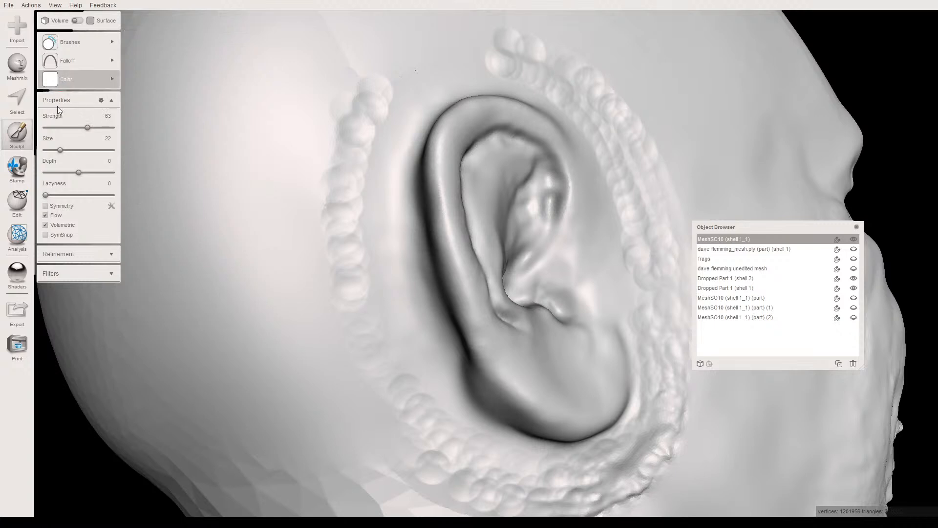
drag(64, 151, 69, 150)
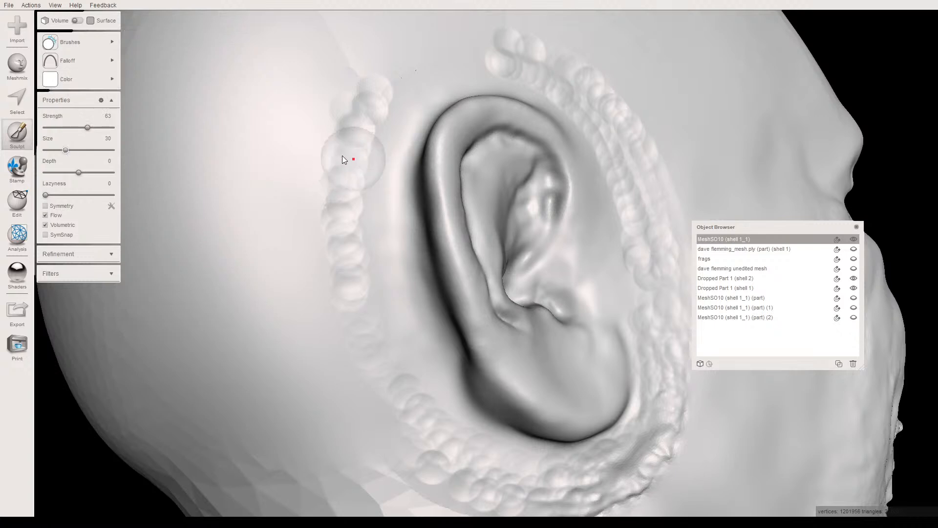
click(73, 150)
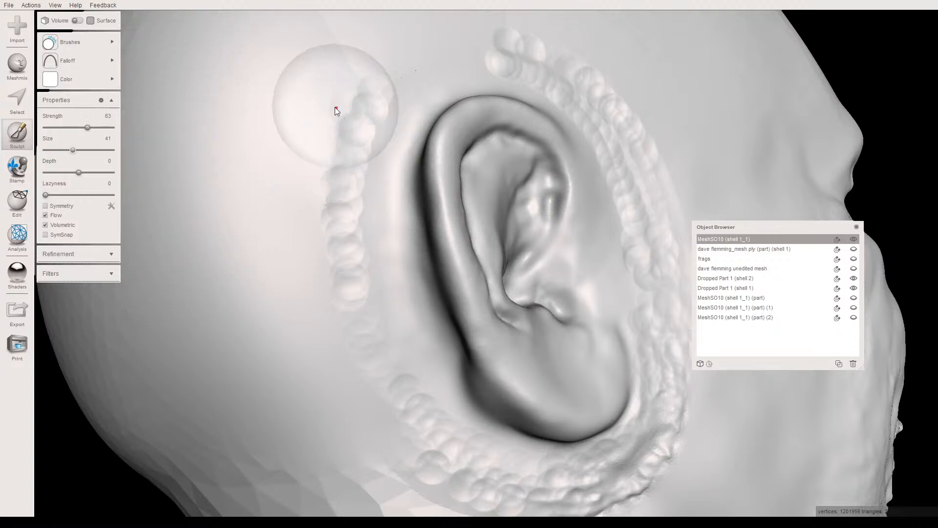
mouse_move(324, 151)
mouse_down()
mouse_move(335, 290)
mouse_move(329, 147)
mouse_up()
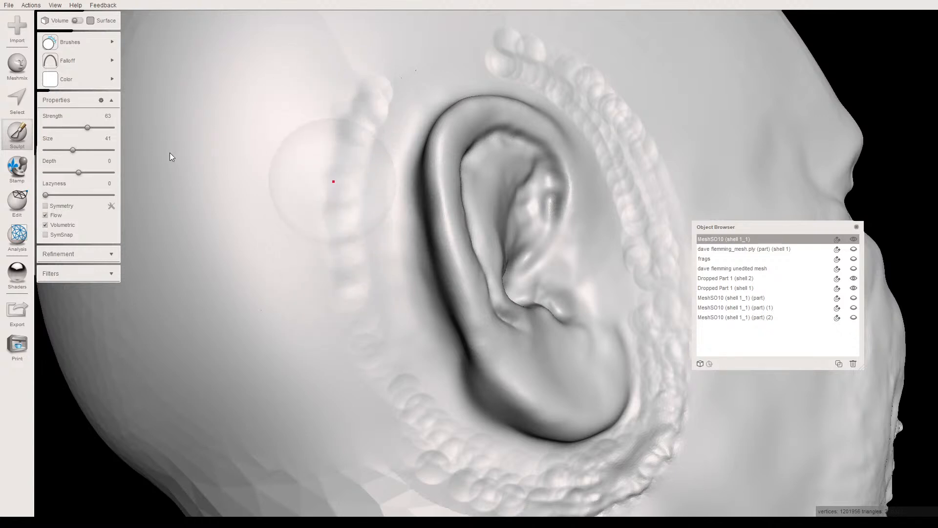
click(109, 128)
mouse_move(373, 107)
mouse_down()
mouse_move(349, 111)
mouse_move(321, 208)
mouse_move(315, 173)
mouse_move(330, 125)
mouse_move(352, 341)
mouse_move(402, 422)
mouse_move(372, 356)
mouse_move(338, 182)
mouse_move(358, 70)
mouse_move(303, 66)
mouse_move(320, 164)
mouse_move(321, 89)
mouse_move(333, 145)
mouse_move(327, 208)
mouse_move(342, 268)
mouse_move(336, 336)
mouse_move(358, 341)
mouse_move(324, 110)
mouse_move(317, 287)
mouse_up()
scroll(318, 286, down, 5)
right_drag(328, 292, 314, 333)
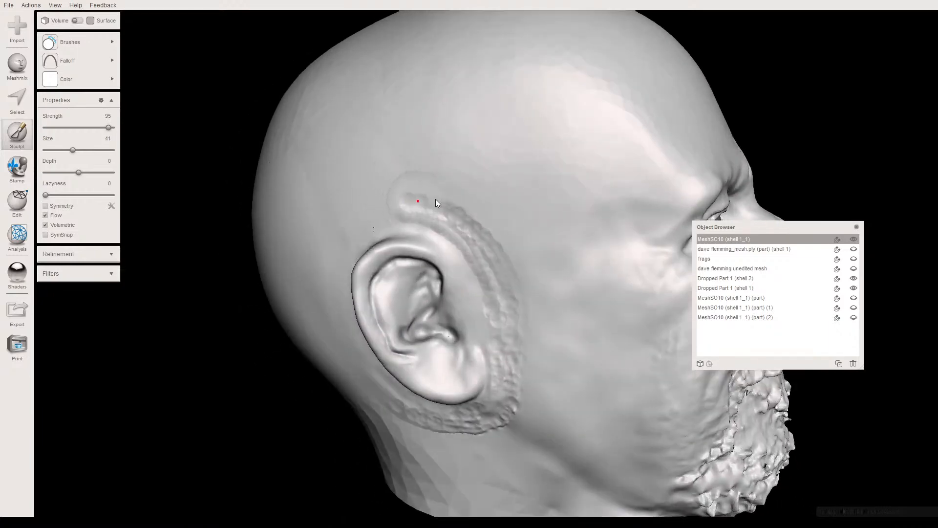
- Set the smoothing strength to 100 and smooth the built-up seam above and in front of the upper ear
drag(109, 128, 120, 129)
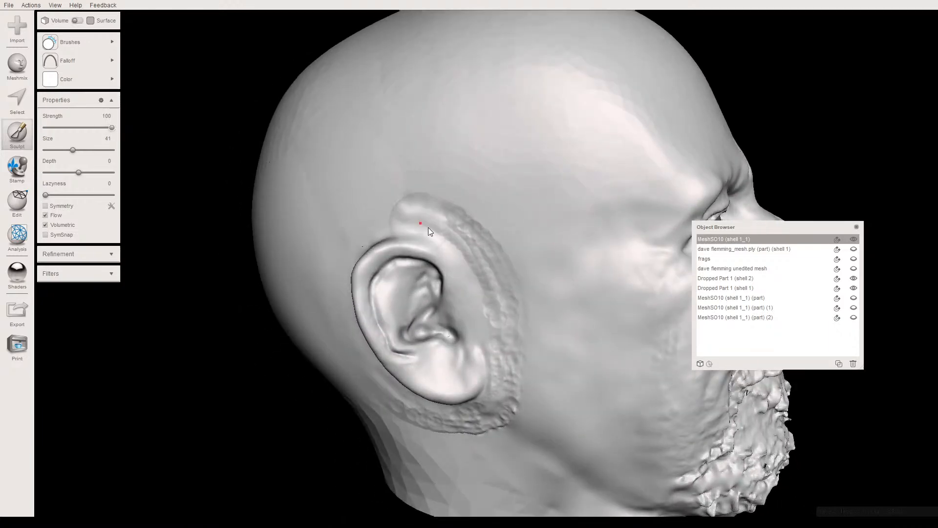
mouse_move(488, 223)
mouse_down()
mouse_move(462, 201)
mouse_move(411, 194)
mouse_move(442, 204)
mouse_up()
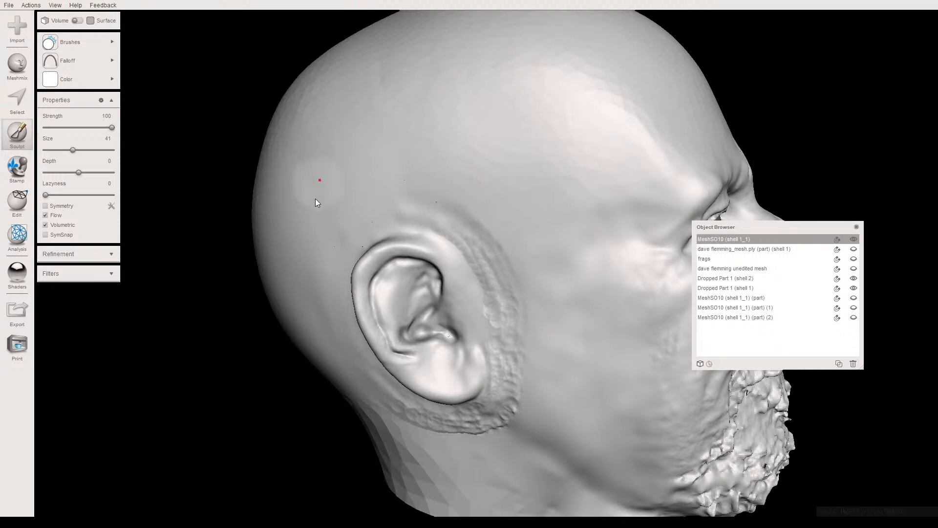
mouse_move(426, 218)
mouse_down()
mouse_move(404, 210)
mouse_move(454, 222)
mouse_move(495, 267)
mouse_move(487, 295)
mouse_move(509, 304)
mouse_move(514, 283)
mouse_move(499, 251)
mouse_move(500, 271)
mouse_move(488, 227)
mouse_move(461, 195)
mouse_move(449, 199)
mouse_move(470, 209)
mouse_up()
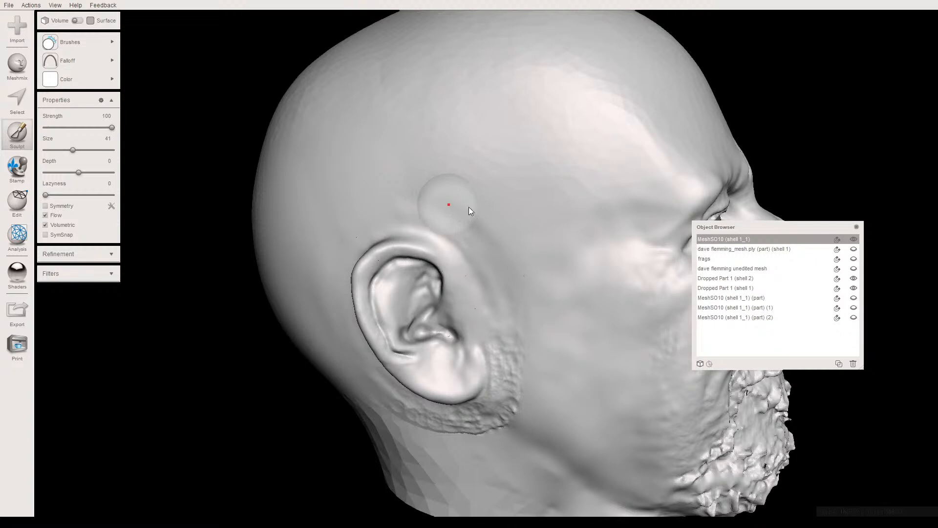
scroll(463, 183, up, 4)
right_drag(436, 182, 417, 189)
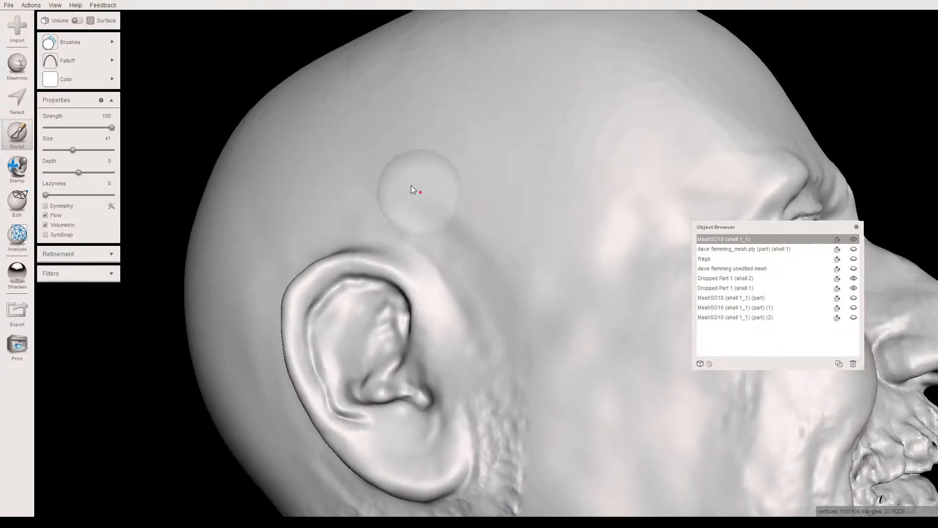
mouse_move(428, 209)
mouse_down()
mouse_move(450, 211)
mouse_move(485, 247)
mouse_move(493, 286)
mouse_move(460, 226)
mouse_move(365, 193)
mouse_move(436, 241)
mouse_move(454, 289)
mouse_move(406, 235)
mouse_up()
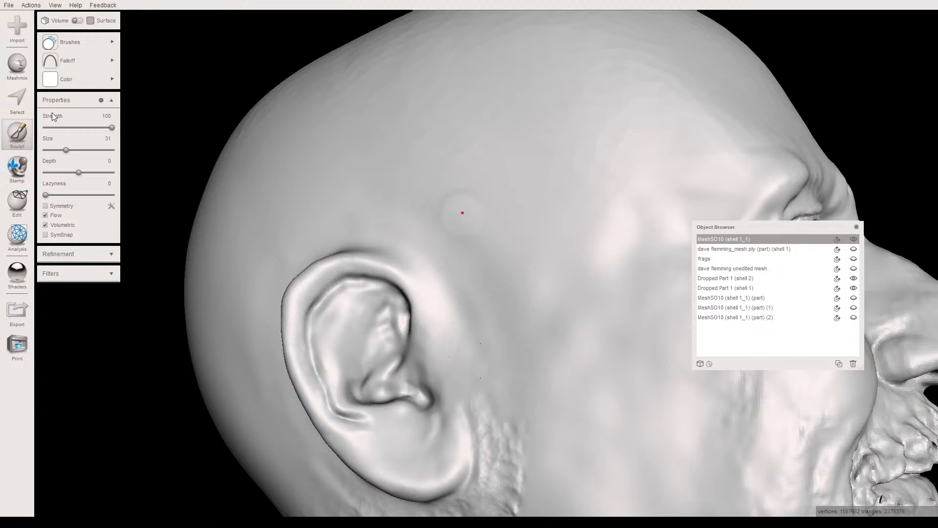
- Enlarge the smoothing brush to size 57 and smooth the remaining rough seam in front of and beneath the earlobe
drag(66, 149, 84, 150)
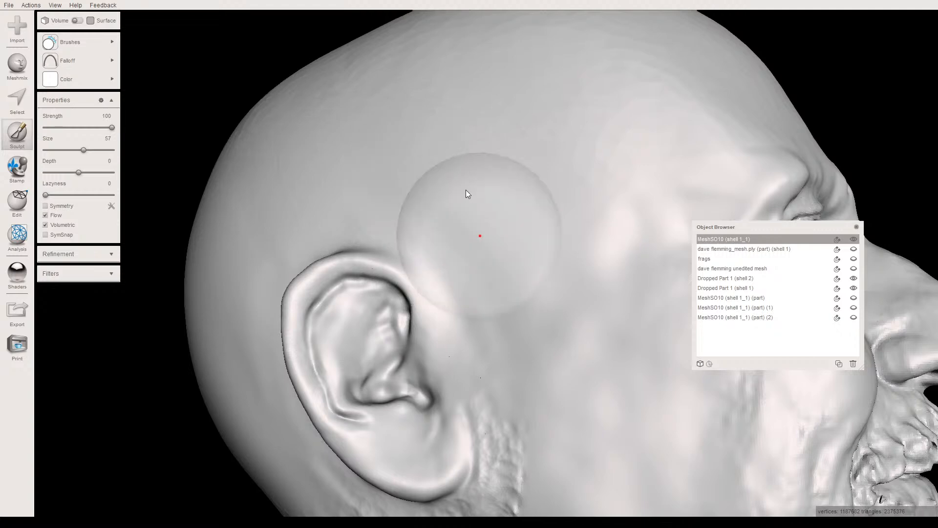
middle_drag(465, 188, 457, 141)
scroll(467, 210, down, 2)
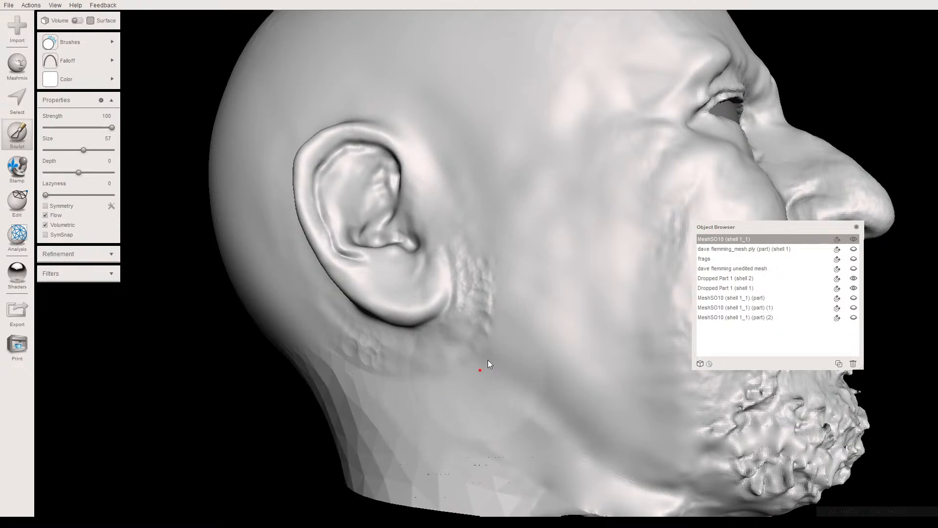
mouse_move(499, 342)
mouse_down()
mouse_move(508, 278)
mouse_move(495, 233)
mouse_move(517, 327)
mouse_move(507, 361)
mouse_move(425, 385)
mouse_move(371, 380)
mouse_move(312, 355)
mouse_move(424, 362)
mouse_move(345, 382)
mouse_move(424, 386)
mouse_up()
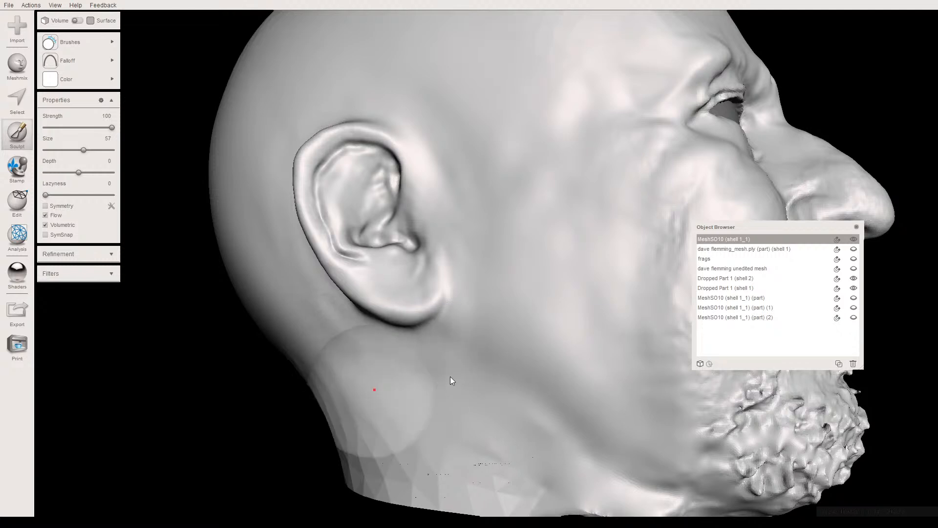
- Smooth the faceted neck surface below and behind the ear, down to the lower edge of the neck
scroll(451, 377, down, 5)
scroll(423, 361, up, 5)
mouse_move(404, 299)
mouse_down()
mouse_move(529, 371)
mouse_move(386, 347)
mouse_move(347, 271)
mouse_move(397, 337)
mouse_move(449, 358)
mouse_up()
mouse_move(338, 325)
right_down()
mouse_move(408, 360)
mouse_move(417, 314)
right_up()
mouse_move(476, 275)
mouse_down()
mouse_move(512, 269)
mouse_move(619, 306)
mouse_move(615, 314)
mouse_up()
right_drag(517, 313, 494, 326)
mouse_move(505, 300)
mouse_down()
mouse_move(525, 290)
mouse_move(609, 299)
mouse_up()
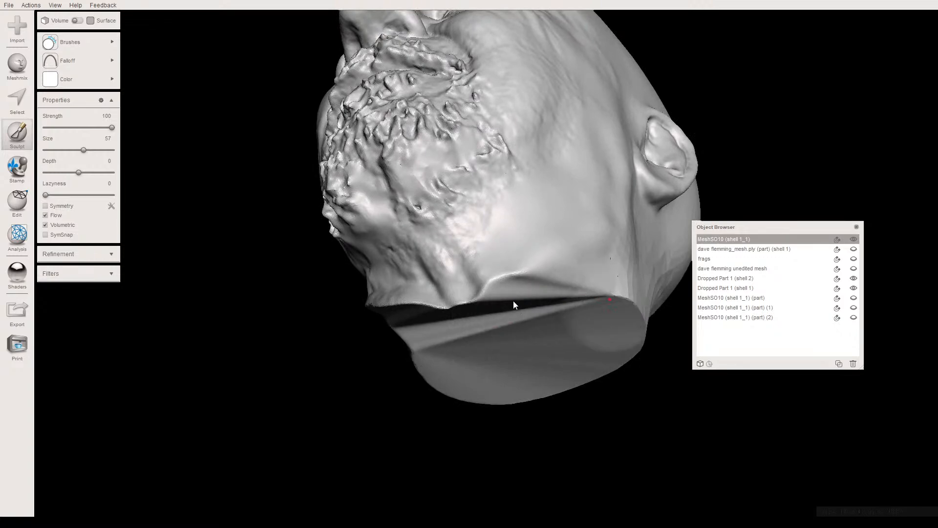
- Examine the blended ear, temple and neck areas from both sides of the head
mouse_move(486, 311)
right_down()
mouse_move(471, 314)
mouse_move(492, 335)
mouse_move(403, 331)
right_up()
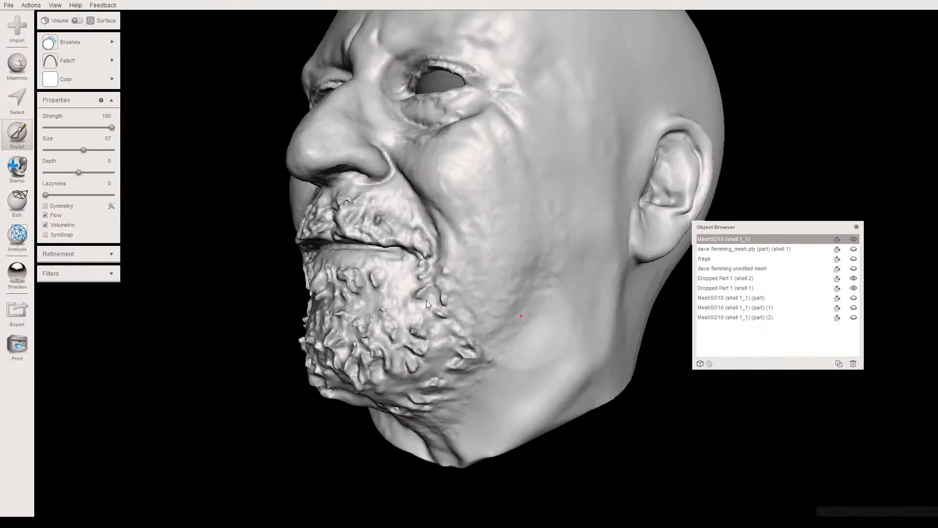
mouse_move(410, 289)
right_down()
mouse_move(337, 305)
mouse_move(359, 305)
right_up()
middle_drag(359, 305, 338, 362)
mouse_move(338, 361)
right_down()
mouse_move(369, 339)
mouse_move(540, 339)
mouse_move(597, 322)
mouse_move(546, 322)
right_up()
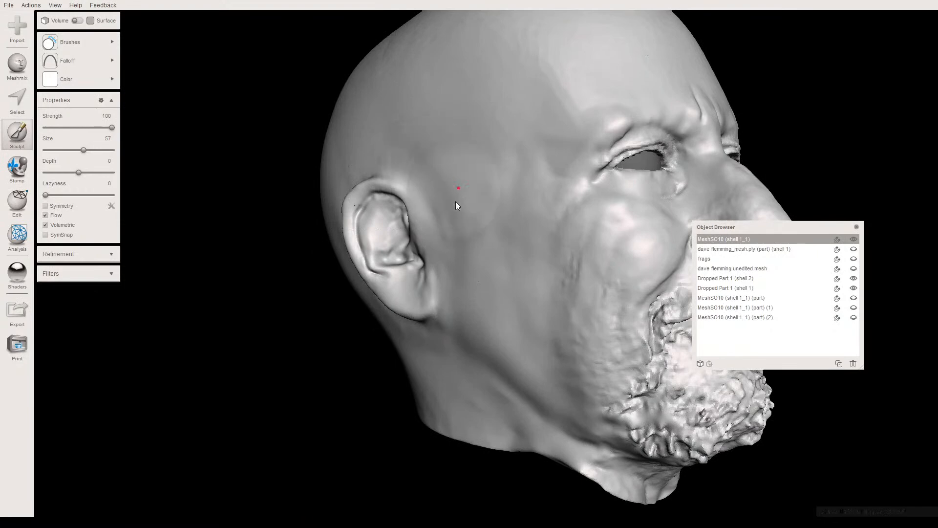
click(434, 168)
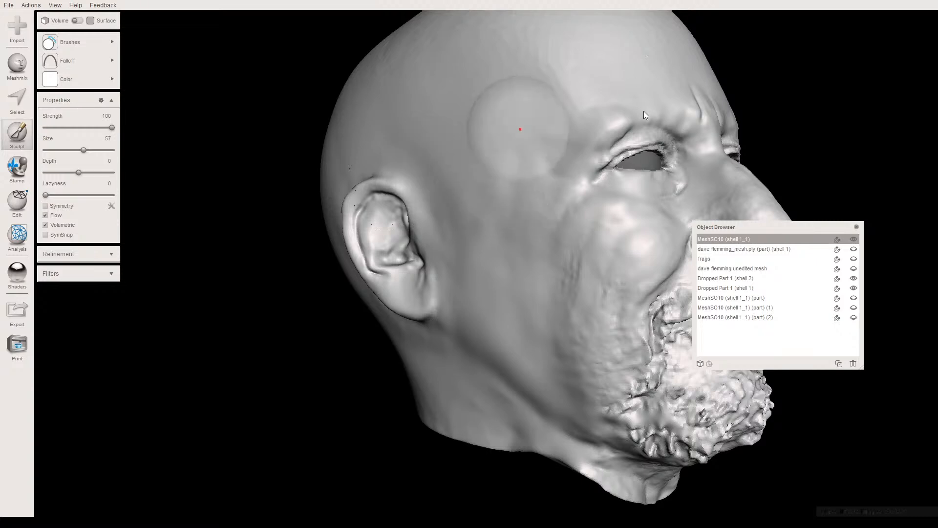
right_drag(622, 175, 480, 181)
right_drag(478, 184, 480, 211)
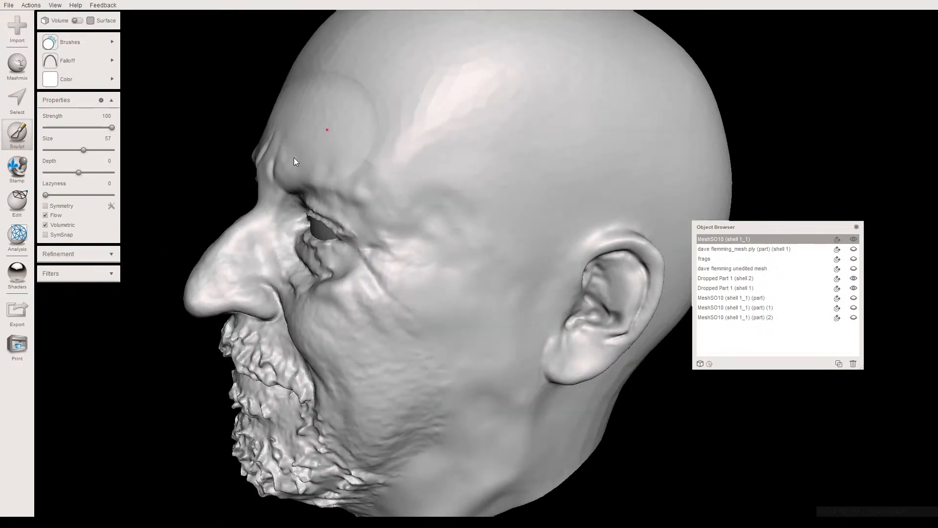
- Try to fill the creases between the eyebrows and the lower forehead with the Draw2 brush at size 35
right_drag(294, 156, 390, 190)
scroll(357, 209, up, 5)
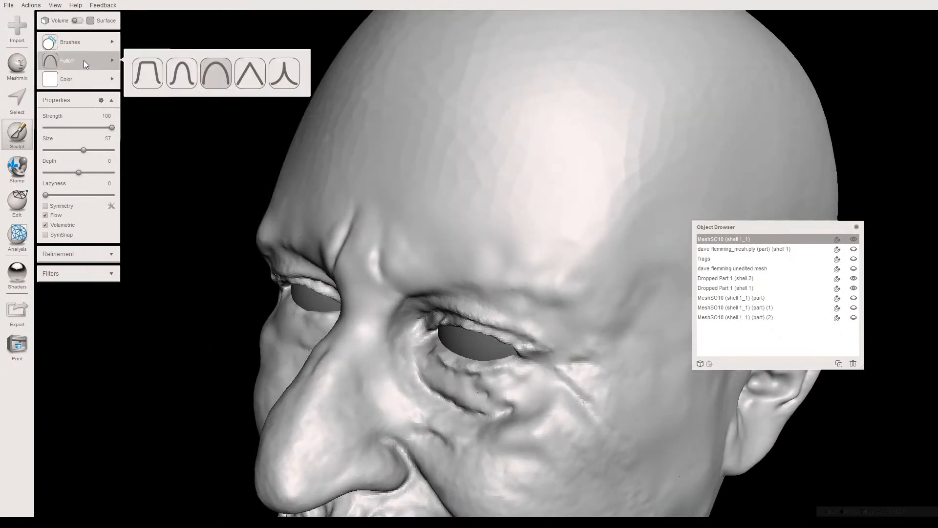
mouse_move(81, 47)
click(211, 90)
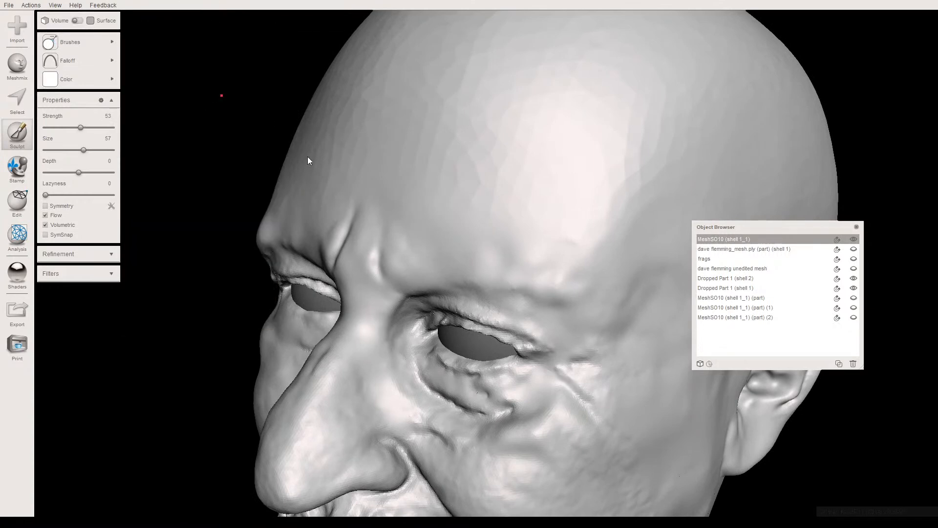
drag(75, 150, 69, 150)
drag(332, 213, 367, 218)
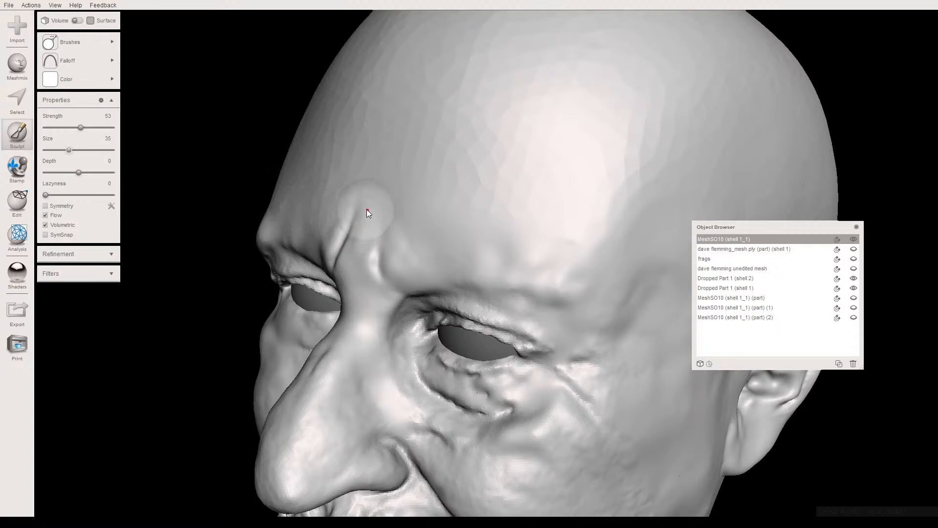
right_drag(369, 190, 459, 159)
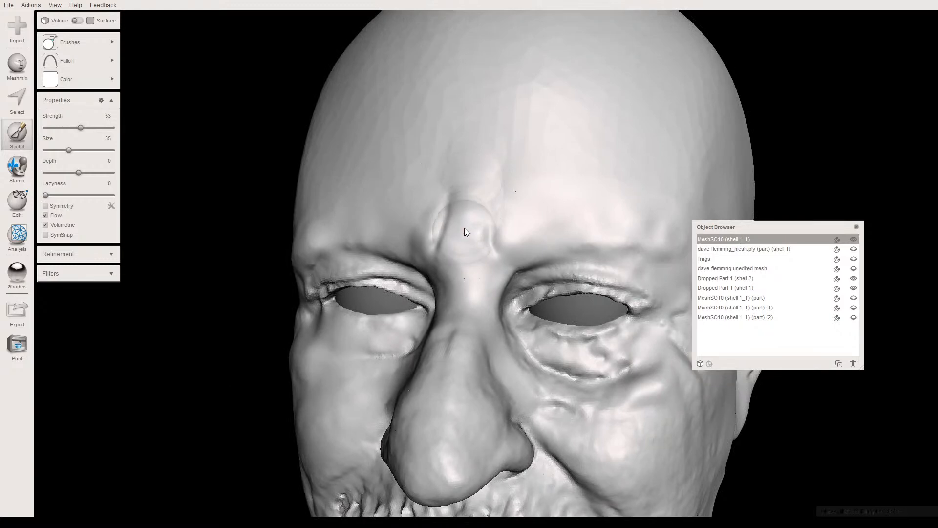
mouse_move(473, 134)
right_down()
mouse_move(384, 136)
mouse_move(377, 117)
mouse_move(415, 134)
mouse_move(482, 199)
right_up()
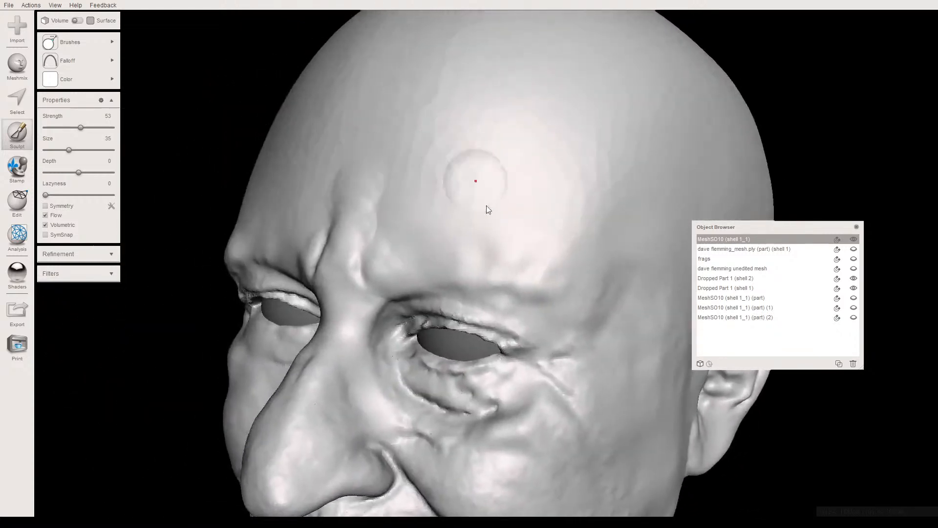
drag(397, 251, 396, 220)
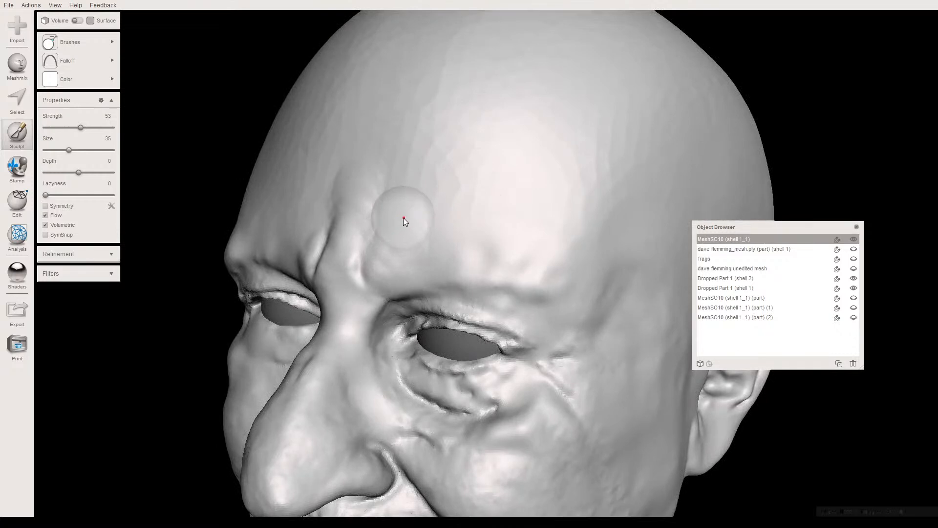
- Undo the sculpting strokes made on the brow creases and lower forehead
key(ctrl+z)
key(ctrl+z)
key(ctrl+z)
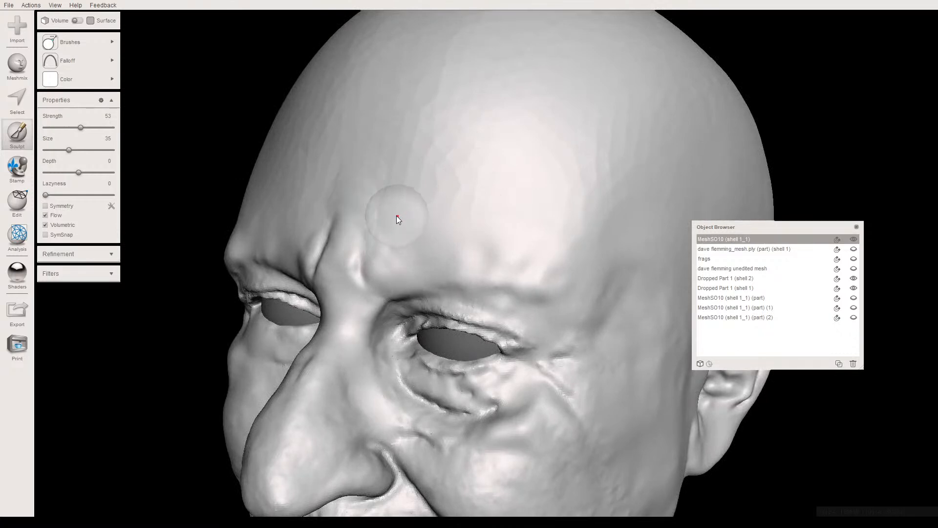
key(ctrl+z)
key(ctrl+z)
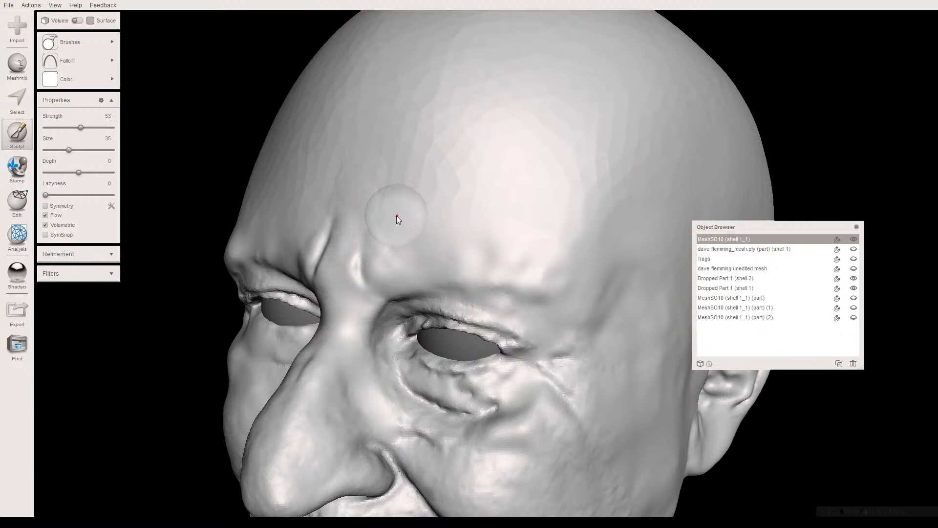
key(ctrl+z)
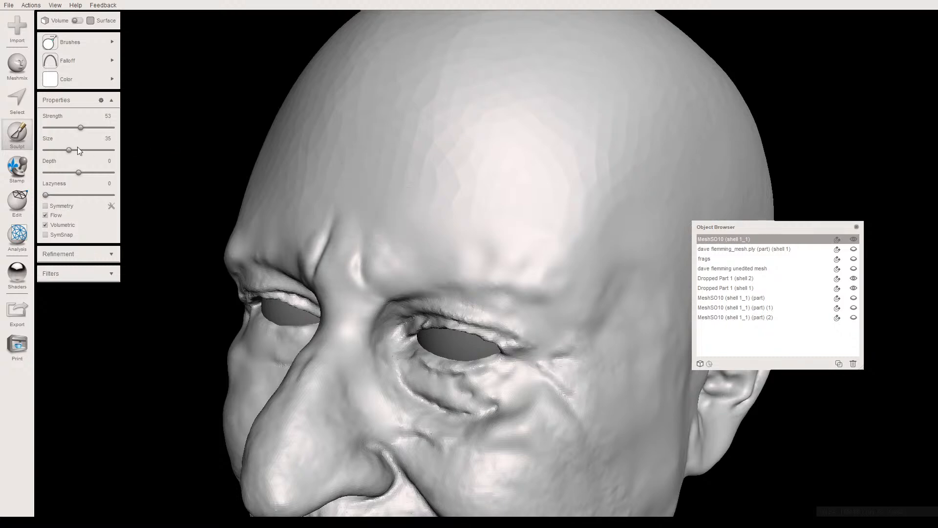
- Sculpt the frown creases between the eyebrows and the head's right brow with the Draw2 brush at strength 34 and size 20
click(59, 151)
right_drag(201, 189, 414, 236)
scroll(371, 170, up, 3)
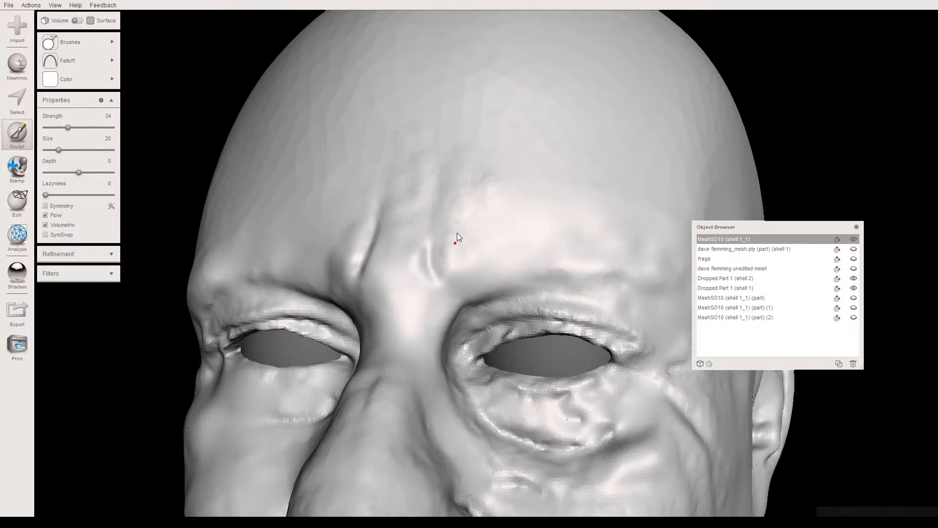
right_drag(463, 236, 526, 253)
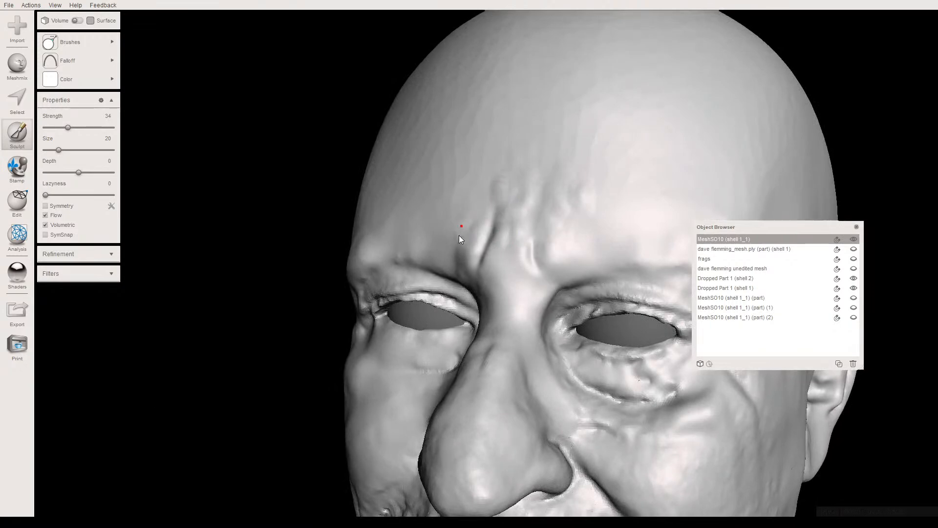
right_drag(450, 239, 498, 225)
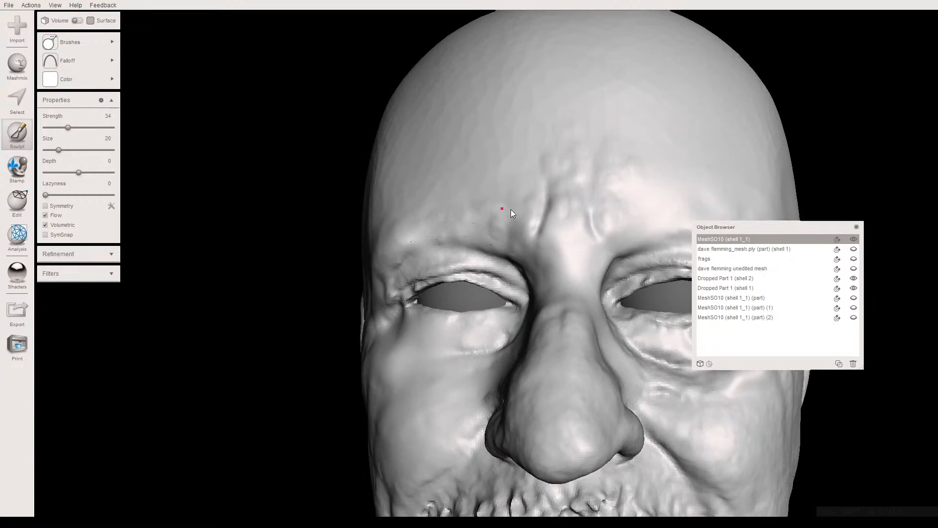
right_drag(418, 220, 451, 197)
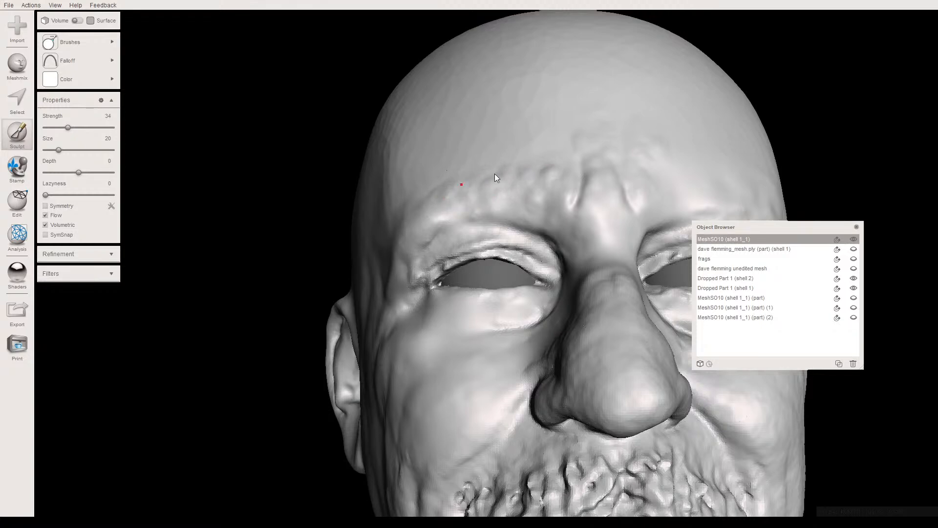
right_drag(507, 184, 466, 225)
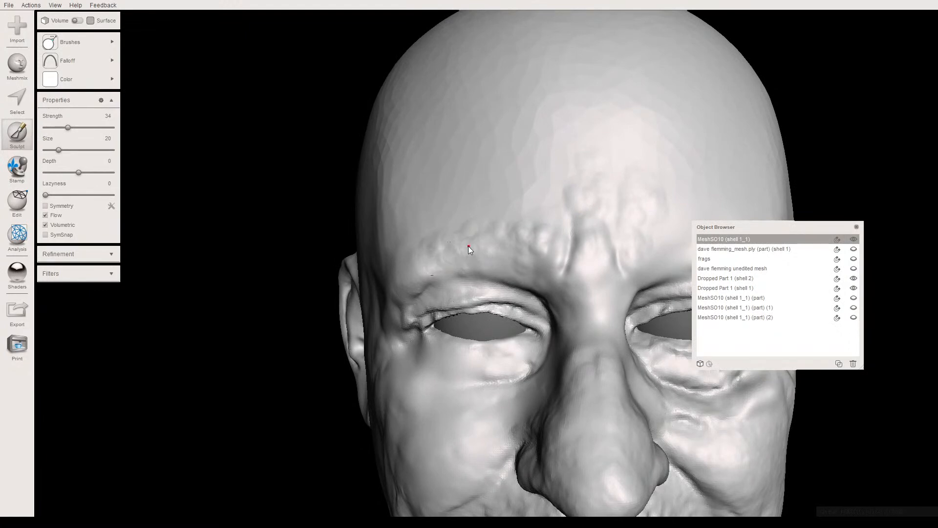
- Sculpt relief along the head's left brow and refine the lower forehead above both eyes with the Draw2 brush
right_drag(505, 246, 582, 197)
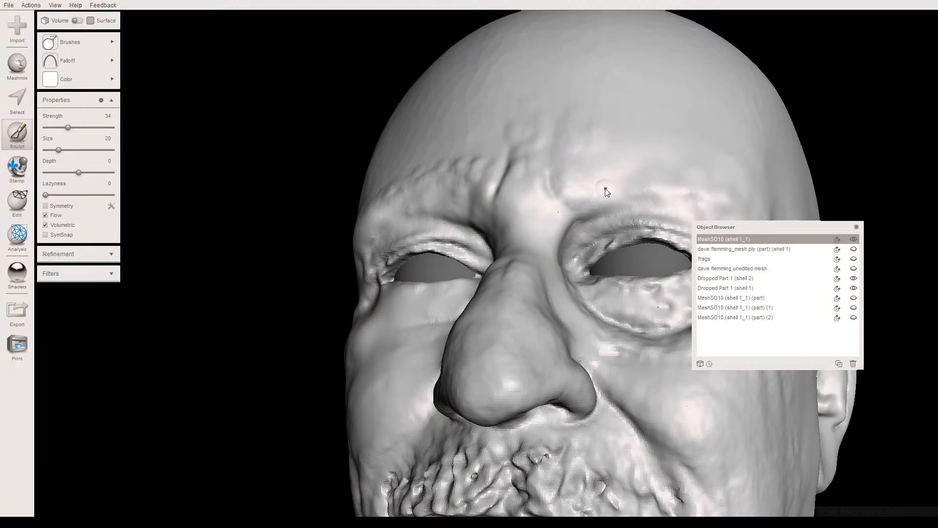
right_drag(591, 194, 565, 198)
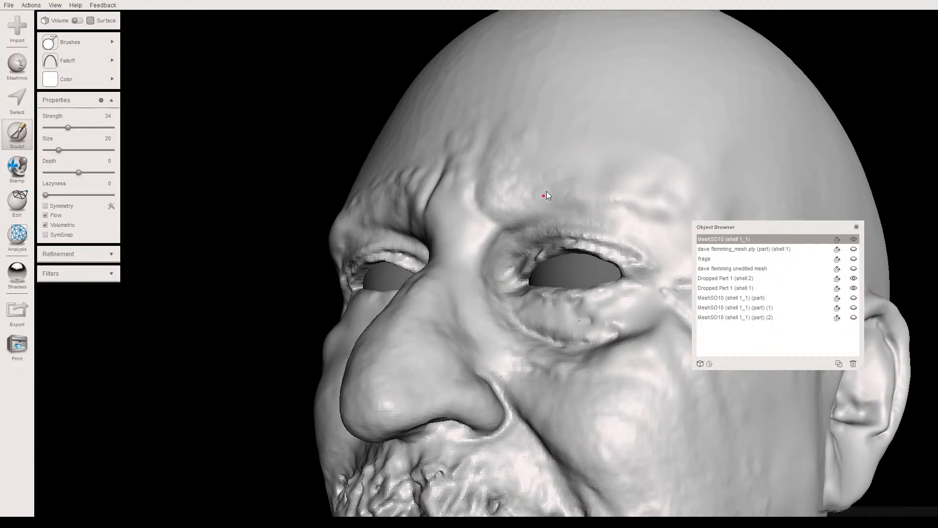
mouse_move(514, 192)
right_down()
mouse_move(541, 156)
mouse_move(512, 160)
mouse_move(519, 128)
right_up()
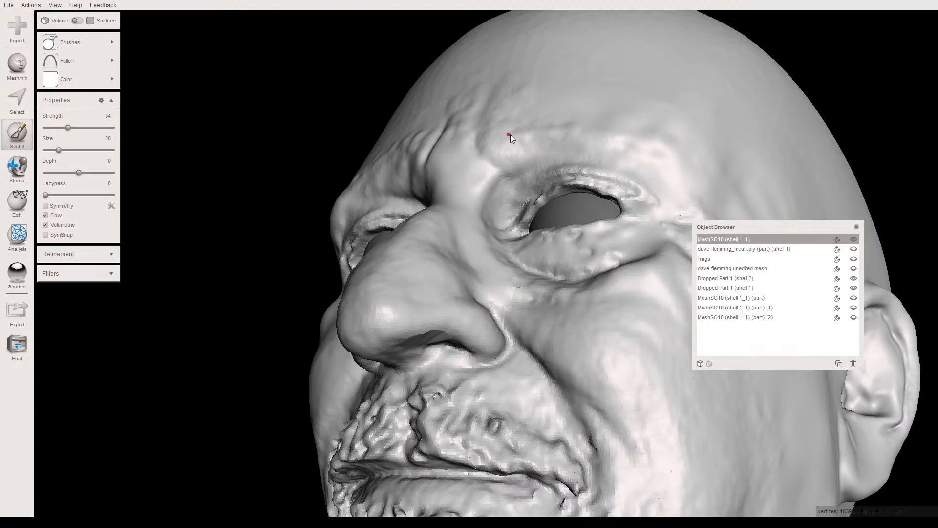
right_drag(496, 139, 488, 215)
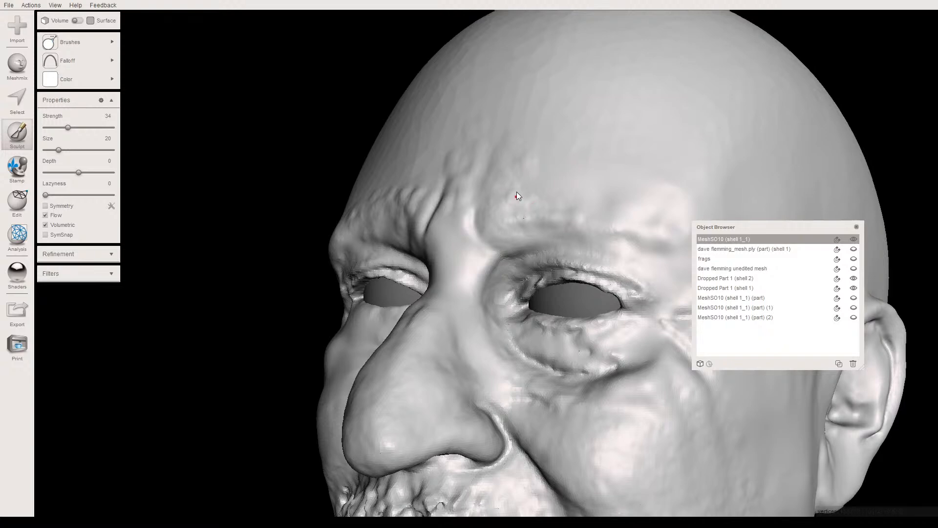
right_drag(502, 206, 550, 182)
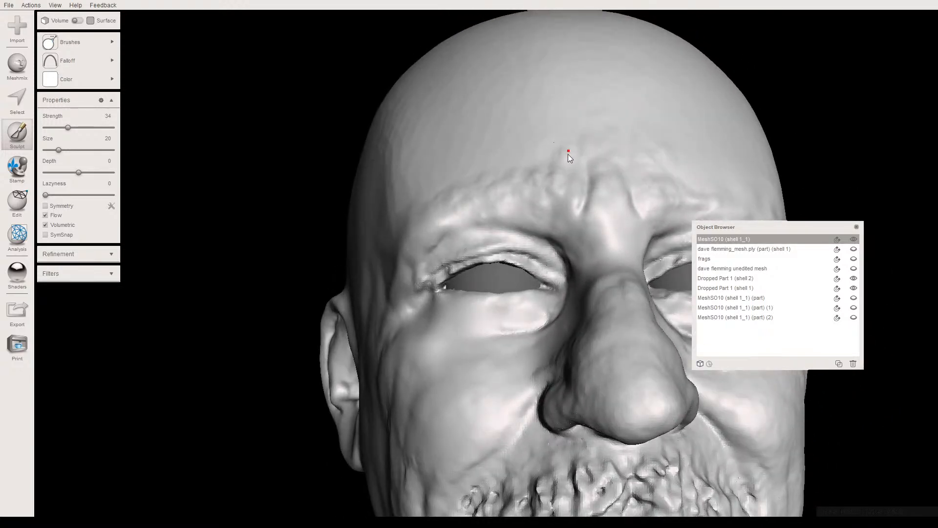
right_drag(518, 170, 479, 204)
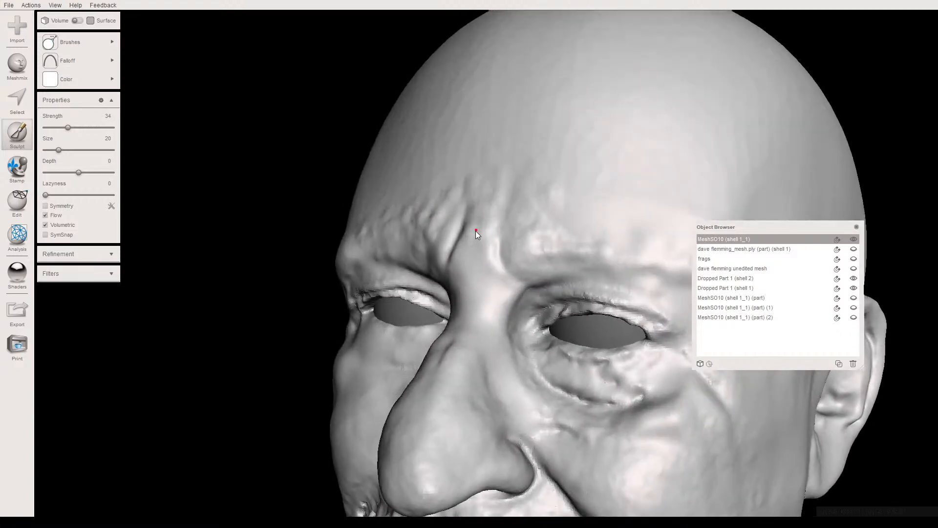
right_drag(468, 236, 485, 226)
- Soften the sculpted brows and lower forehead creases with the RobustSmooth brush at strength 100 and size 33
click(80, 59)
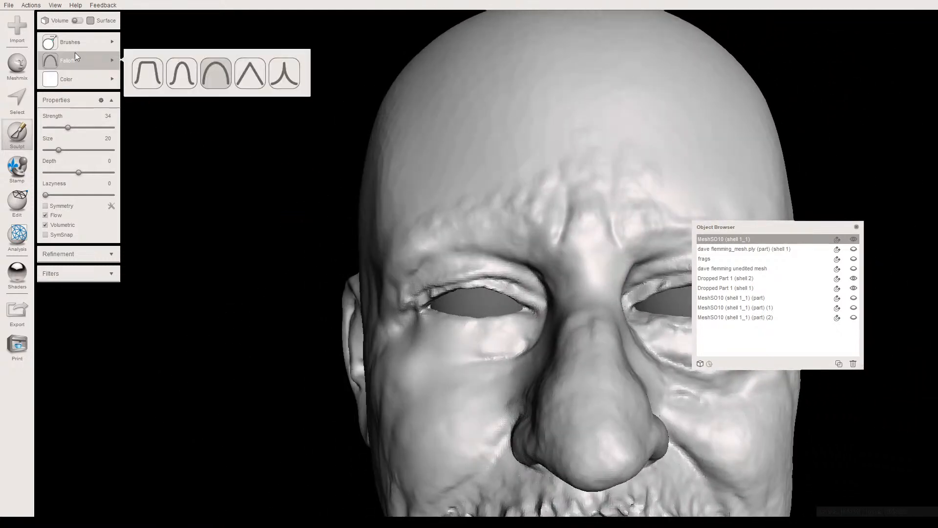
click(84, 42)
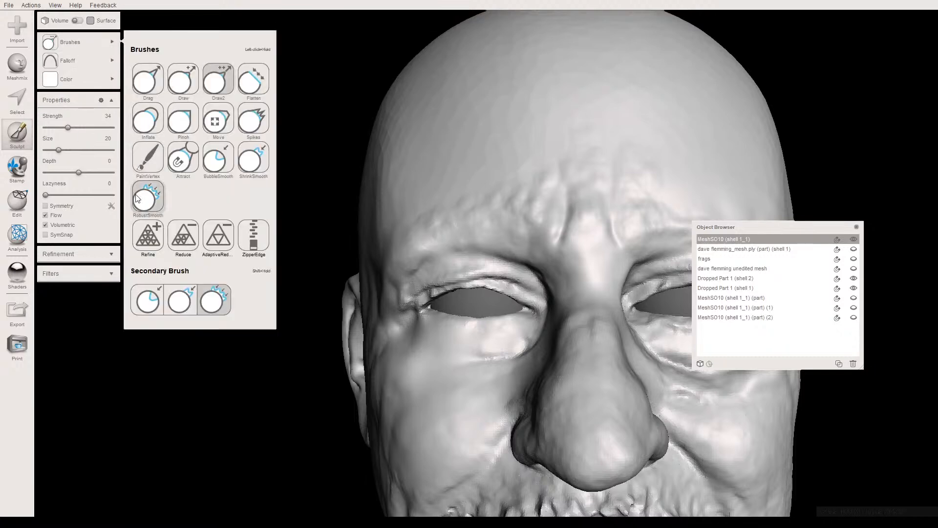
click(146, 232)
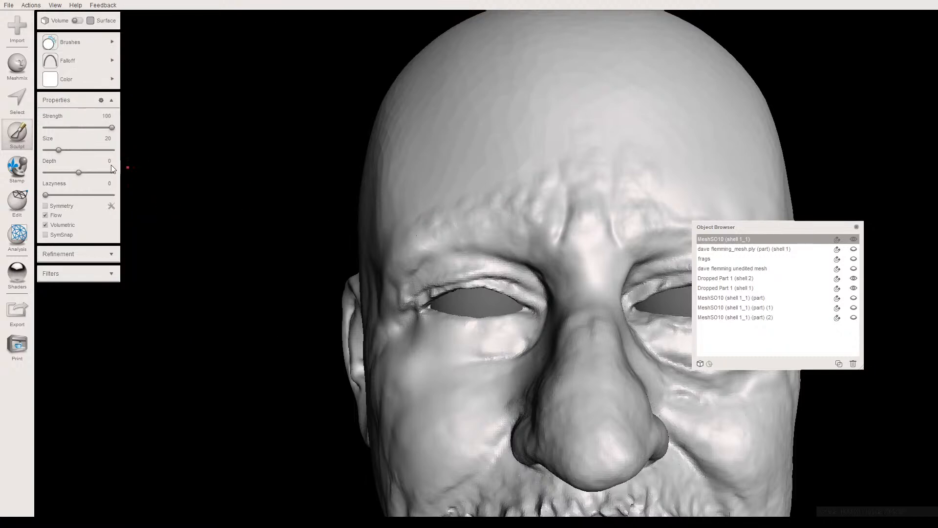
drag(59, 150, 68, 150)
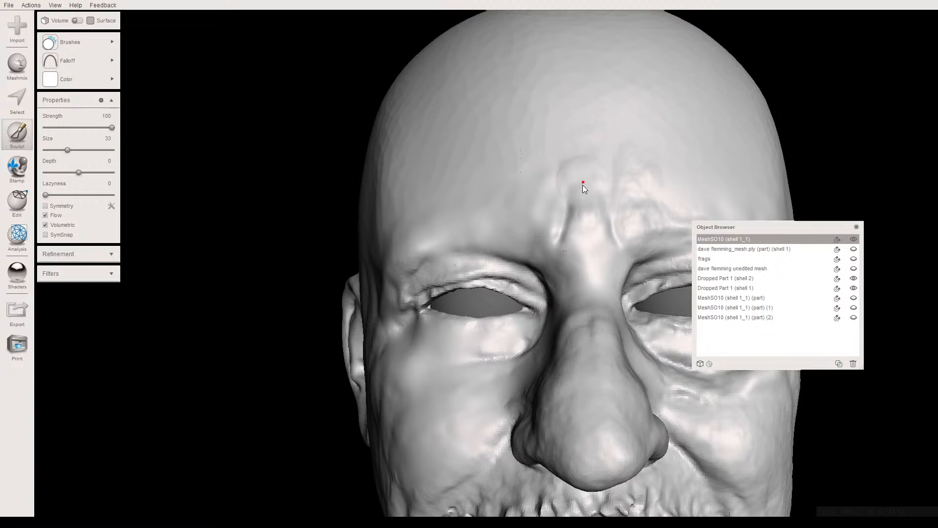
right_drag(537, 192, 467, 166)
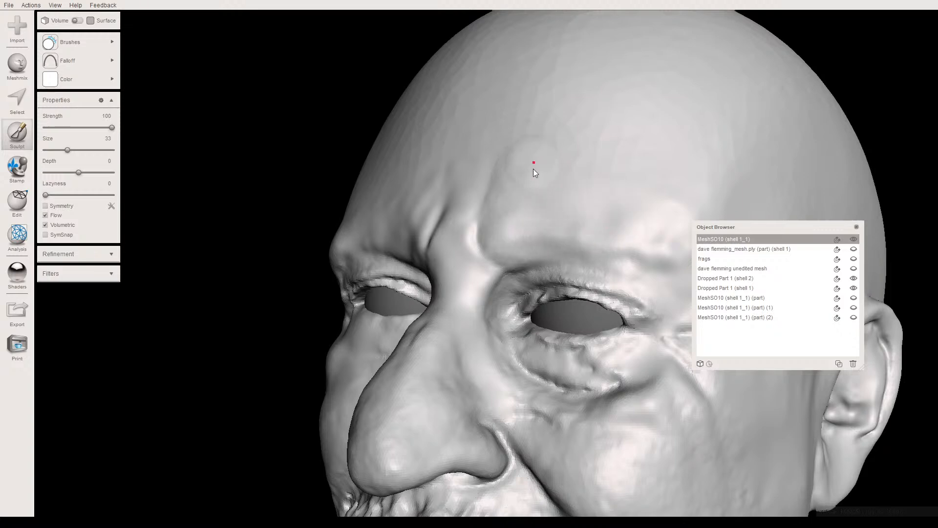
right_drag(568, 158, 573, 192)
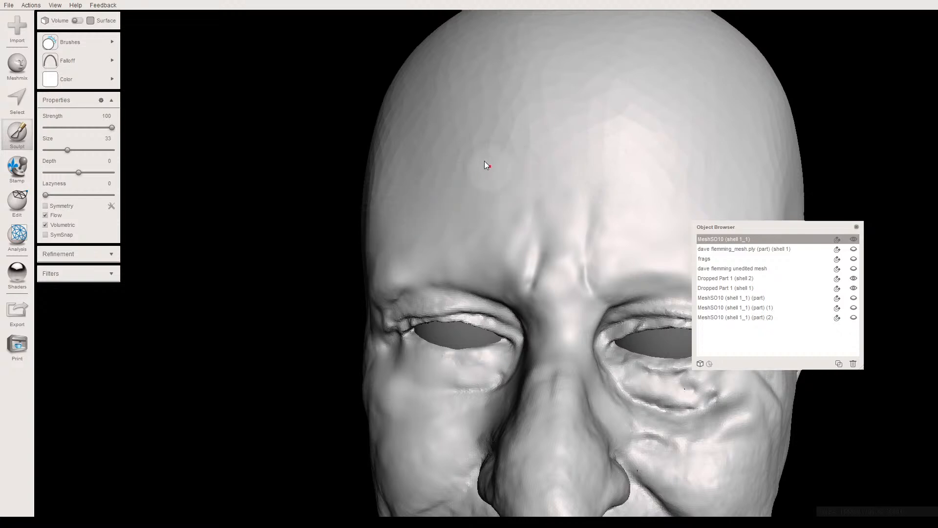
- Examine the smoothed brow and forehead from the front and sides, and the underside of the nose and beard
scroll(500, 181, down, 6)
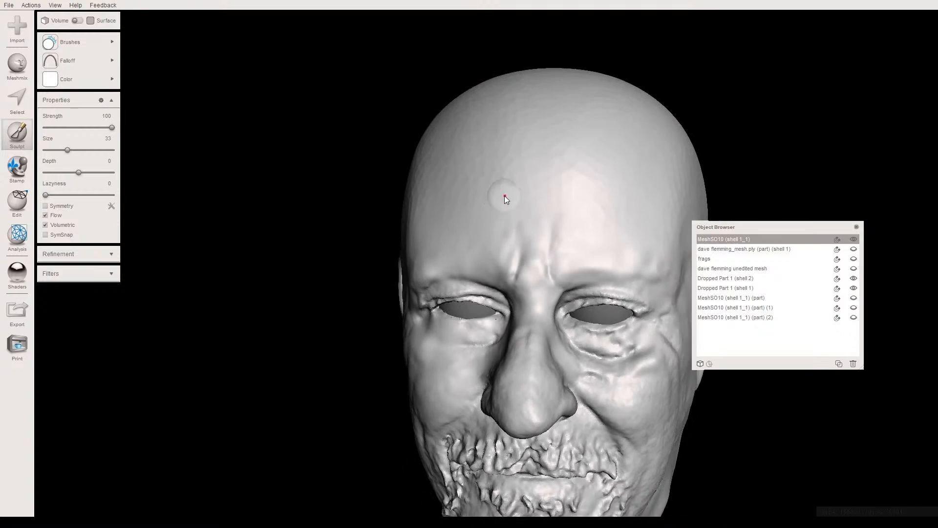
right_drag(526, 197, 483, 245)
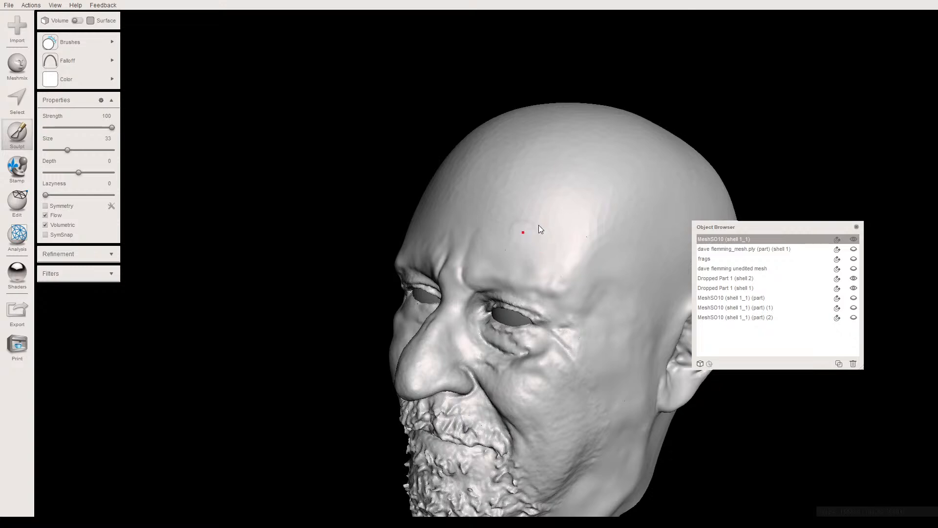
right_drag(551, 198, 466, 207)
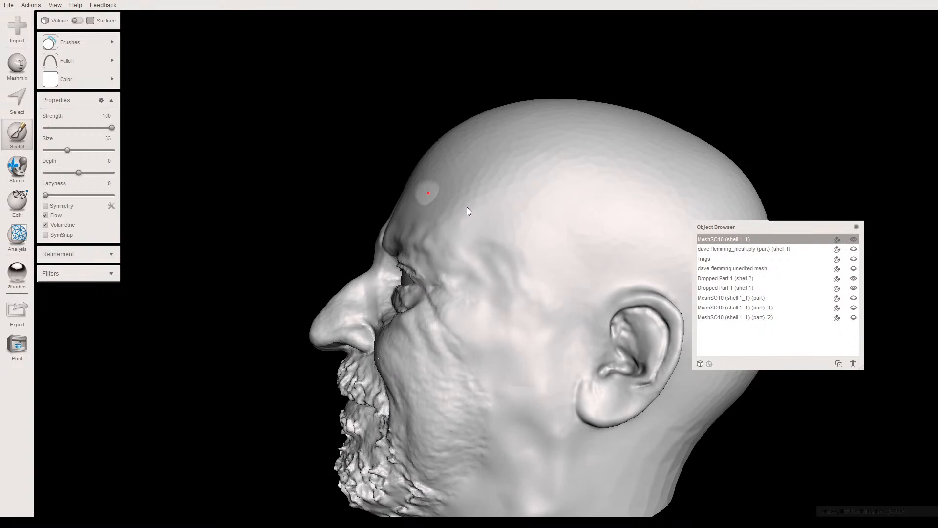
right_drag(467, 207, 612, 220)
right_drag(573, 195, 344, 204)
scroll(450, 199, up, 3)
right_drag(450, 199, 394, 51)
scroll(492, 220, up, 2)
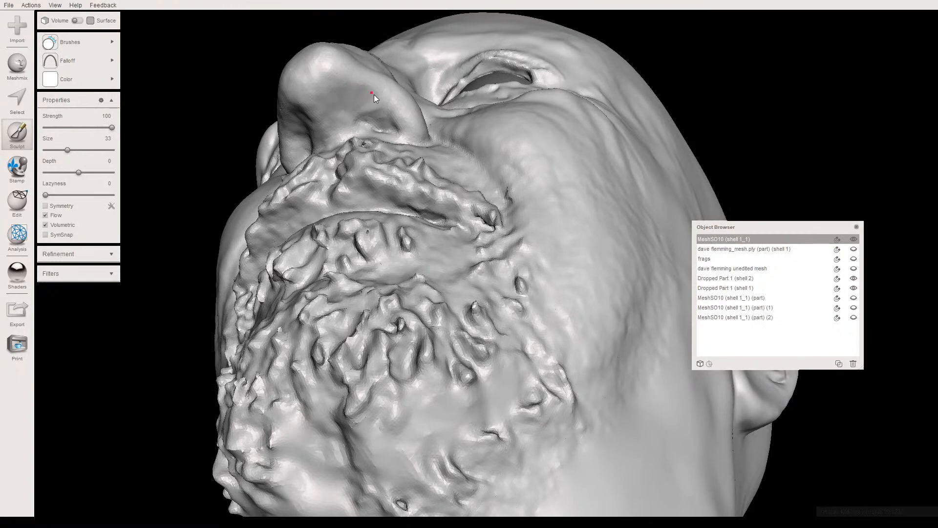
- Carve nostril hollows into both sides of the nose's underside with the Draw2 brush at strength 34 and size 17
mouse_move(364, 110)
right_down()
mouse_move(397, 95)
mouse_move(370, 154)
mouse_move(362, 146)
right_up()
mouse_move(69, 42)
click(68, 127)
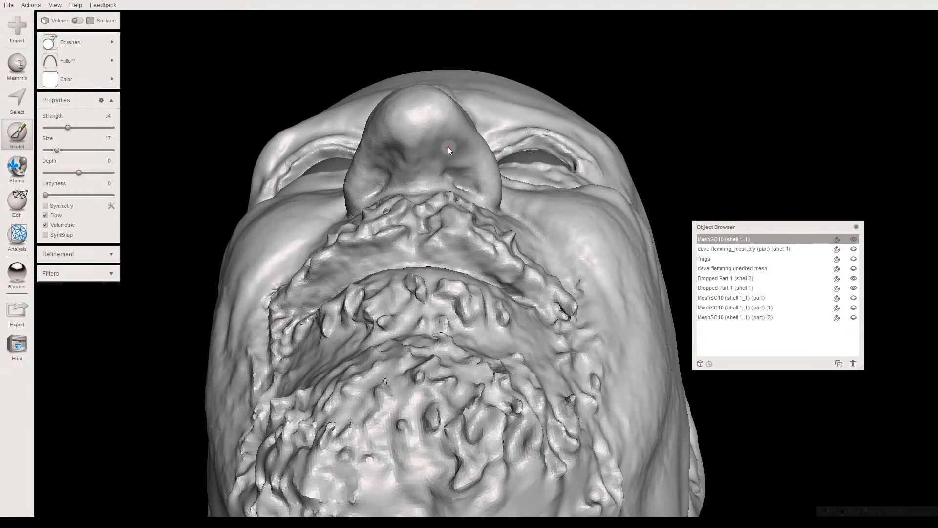
scroll(447, 146, up, 5)
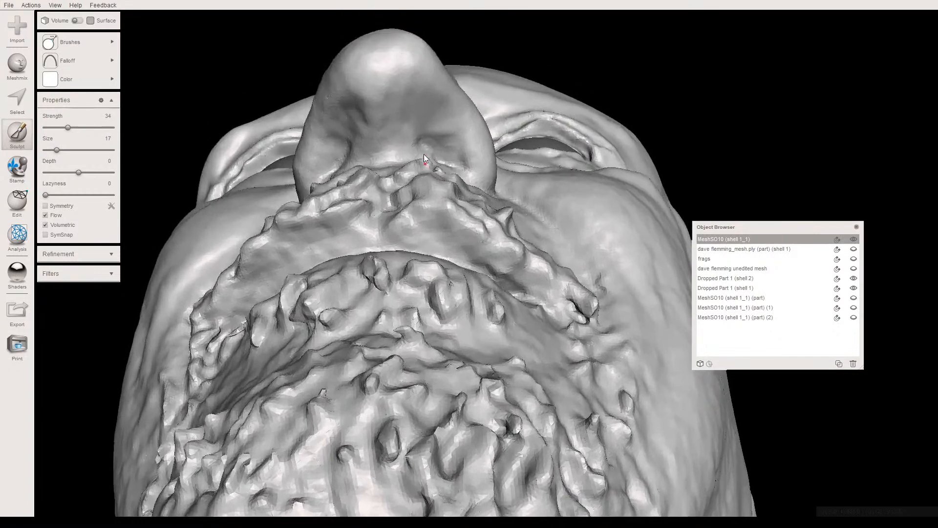
right_drag(424, 154, 407, 153)
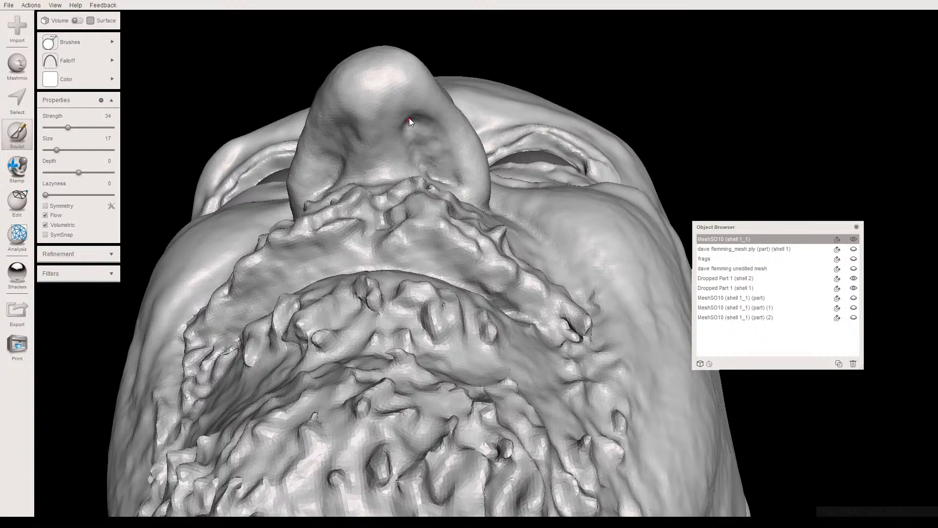
right_drag(430, 129, 433, 178)
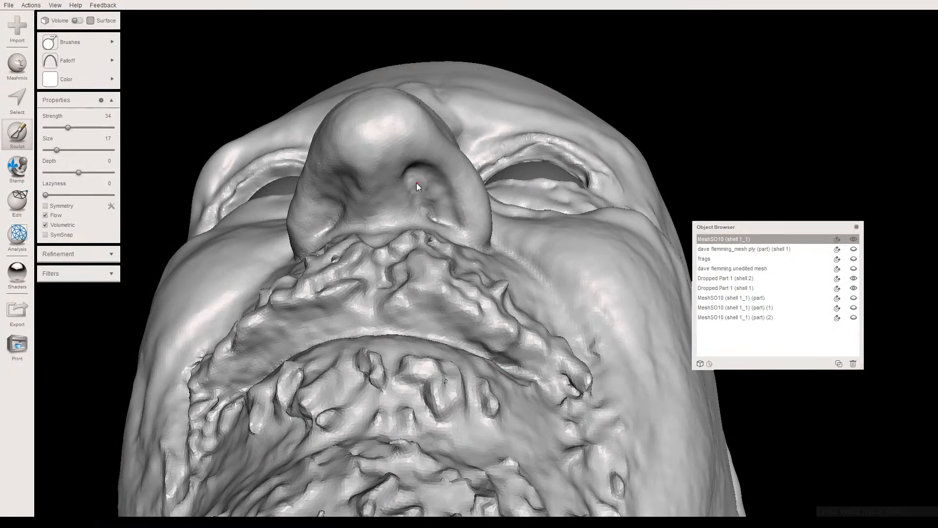
right_drag(361, 185, 371, 152)
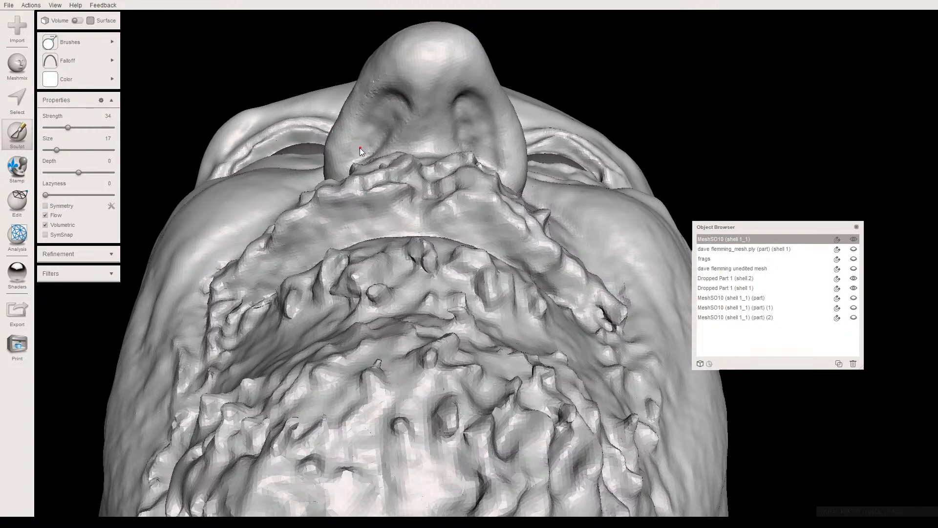
right_drag(365, 133, 425, 142)
- Smooth the inside of both carved nostrils with the RobustSmooth brush at strength 100 and size 17
click(78, 43)
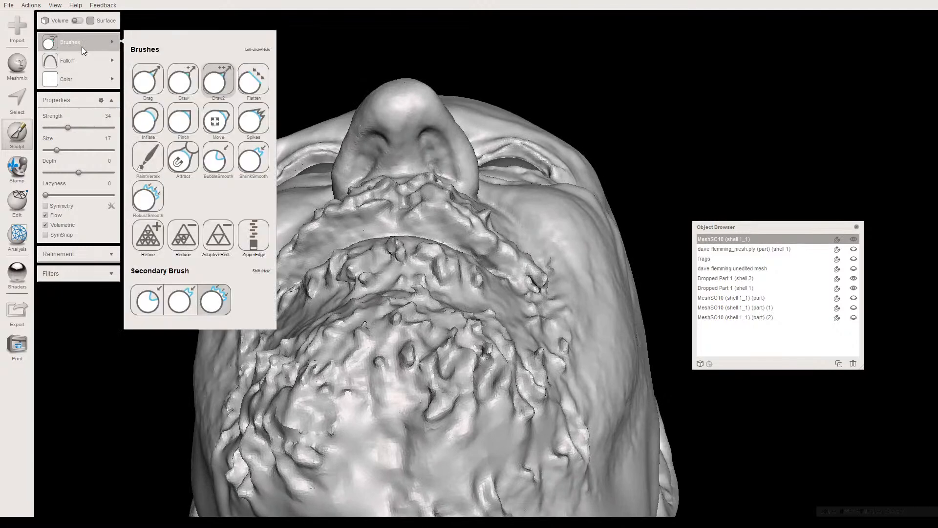
click(148, 200)
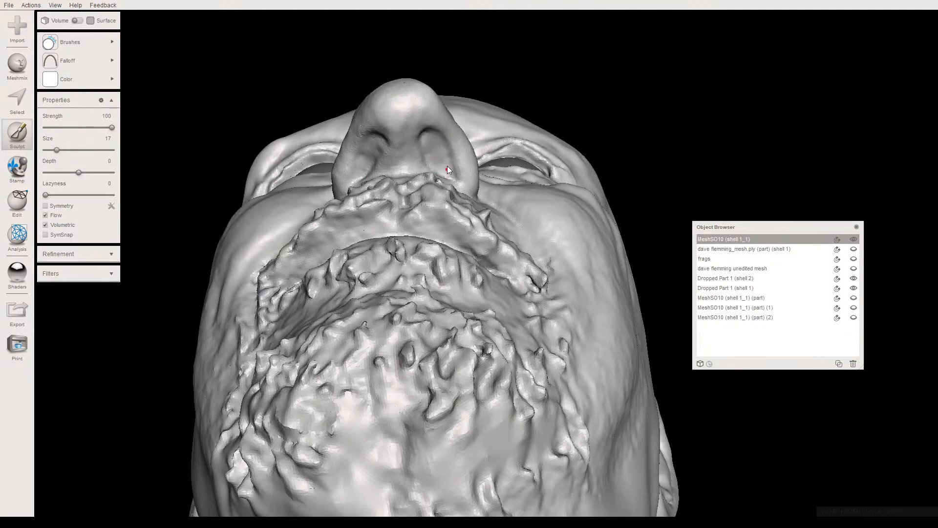
right_drag(435, 144, 418, 130)
scroll(411, 110, up, 1)
scroll(422, 136, up, 2)
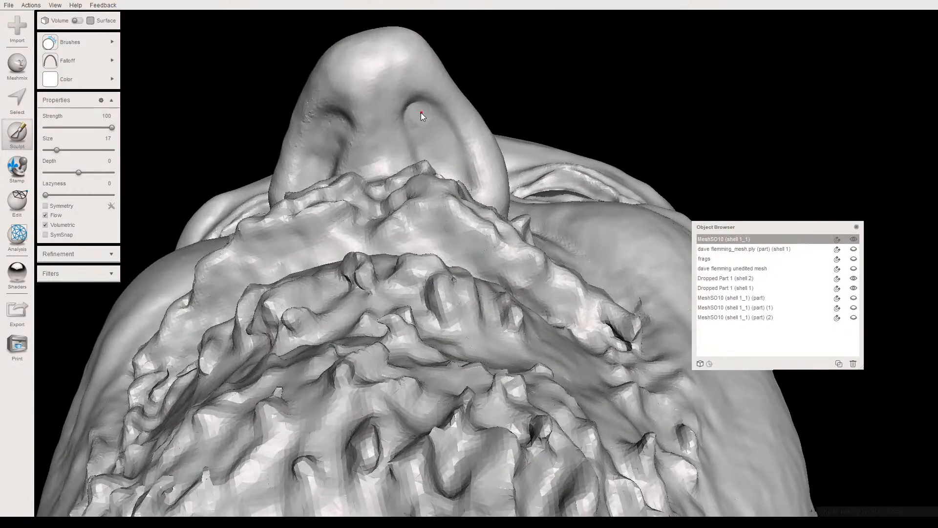
right_drag(427, 149, 446, 159)
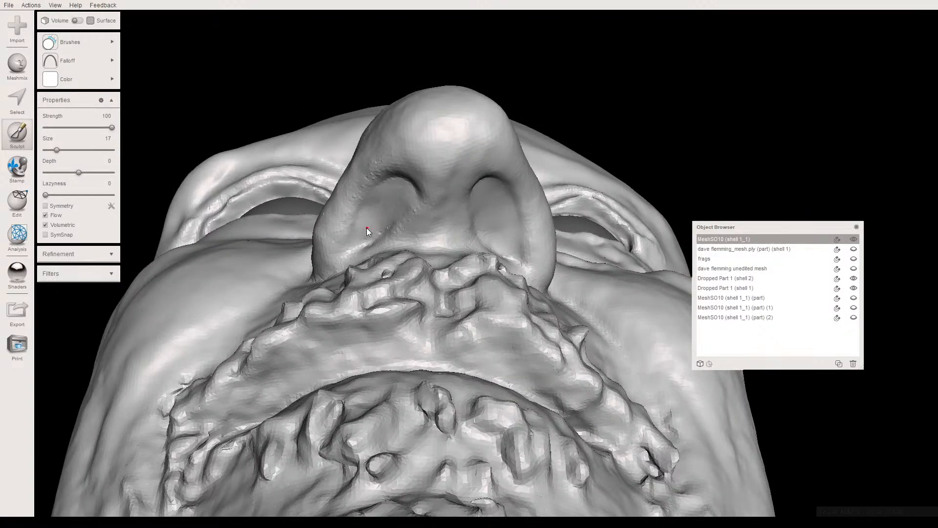
mouse_move(380, 199)
right_down()
mouse_move(379, 183)
mouse_move(394, 210)
mouse_move(359, 221)
mouse_move(382, 195)
mouse_move(403, 95)
mouse_move(432, 149)
right_up()
- Try to refine the edge and base of the head's right nostril with the Draw2 brush at strength 34 and size 17
click(105, 43)
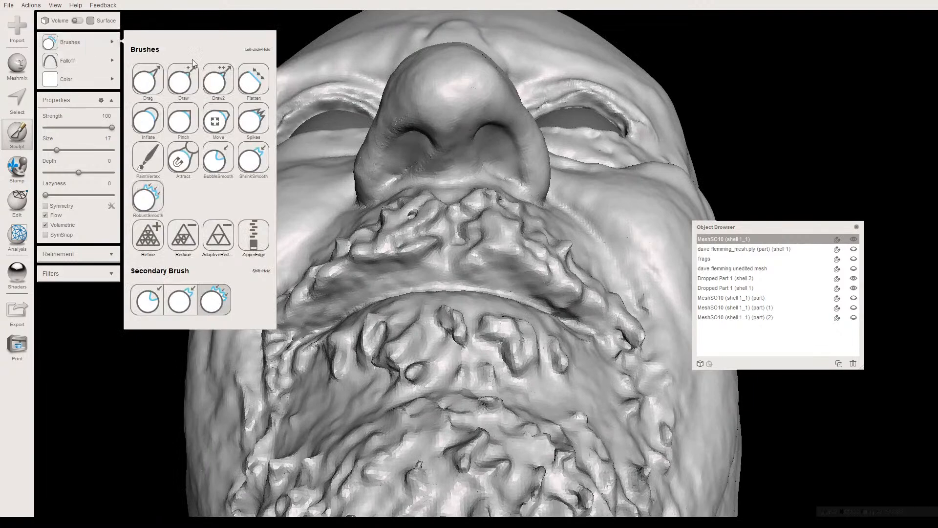
click(218, 79)
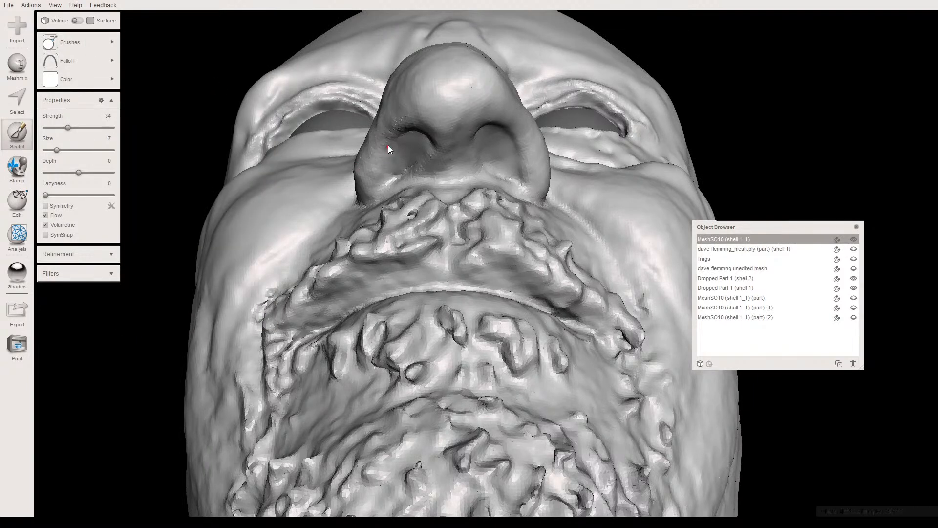
right_drag(382, 169, 402, 176)
scroll(403, 176, up, 4)
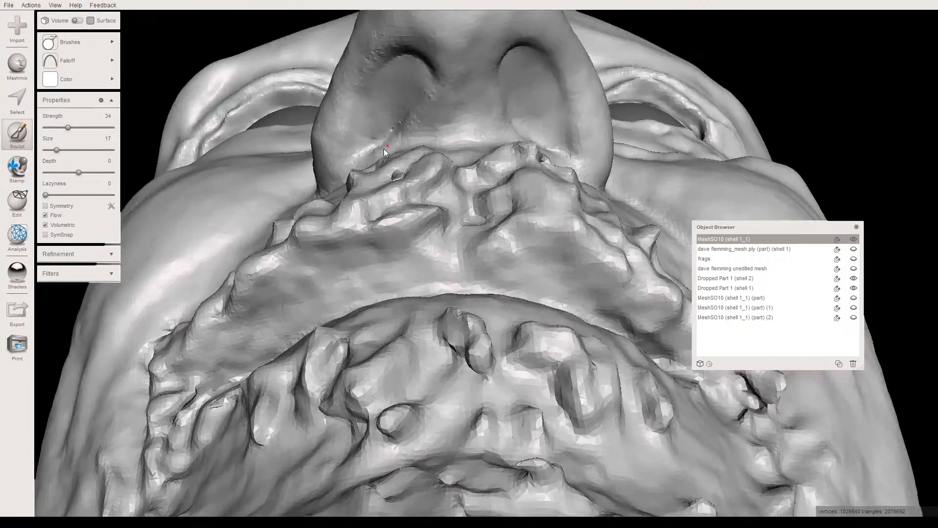
scroll(386, 146, up, 2)
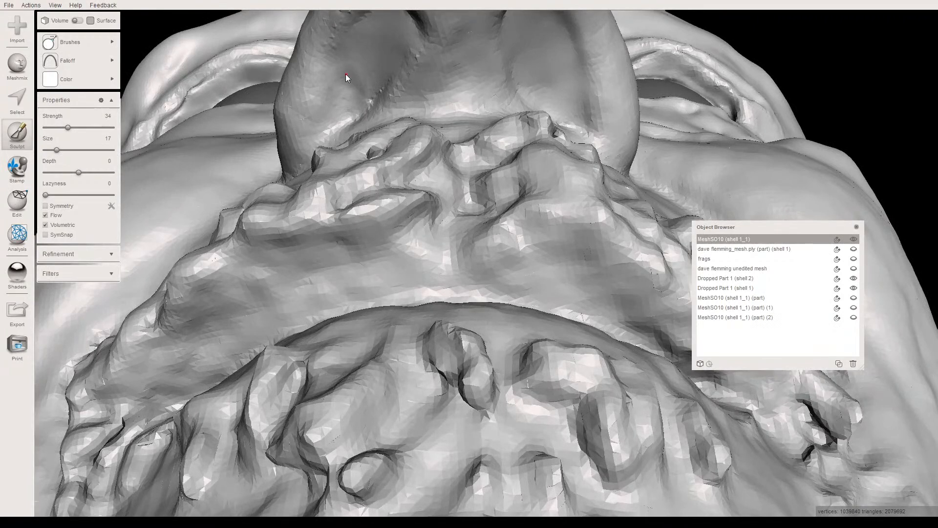
right_drag(359, 92, 368, 118)
- Undo the last sculpting strokes on the head's right nostril
key(ctrl+z)
key(ctrl+z)
key(ctrl+z)
key(ctrl+z)
key(ctrl+z)
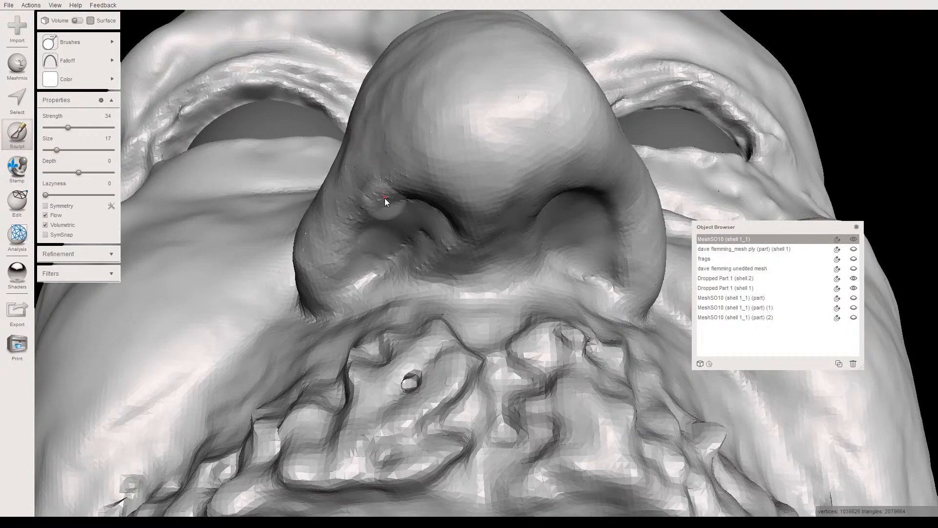
- Smooth the inside of the head's right nostril with the RobustSmooth brush at strength 58 and size 17
right_drag(389, 198, 301, 119)
click(111, 42)
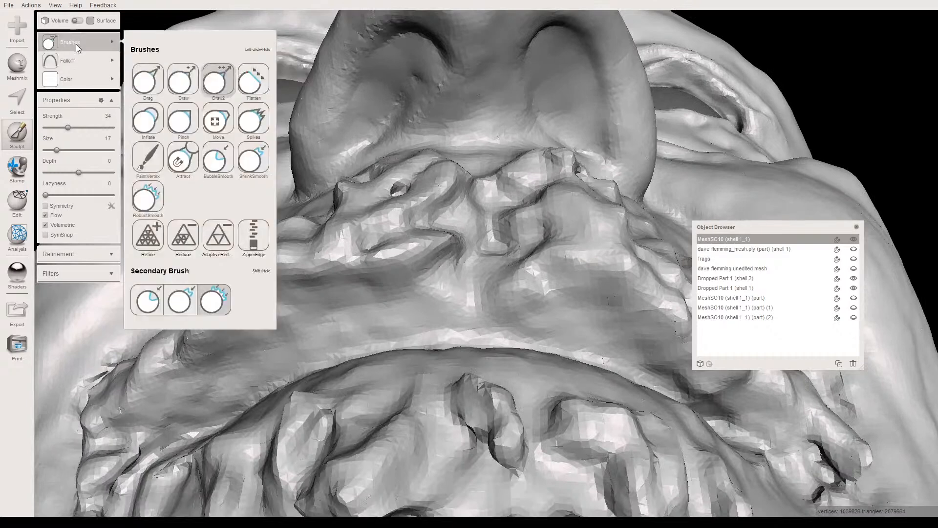
click(147, 198)
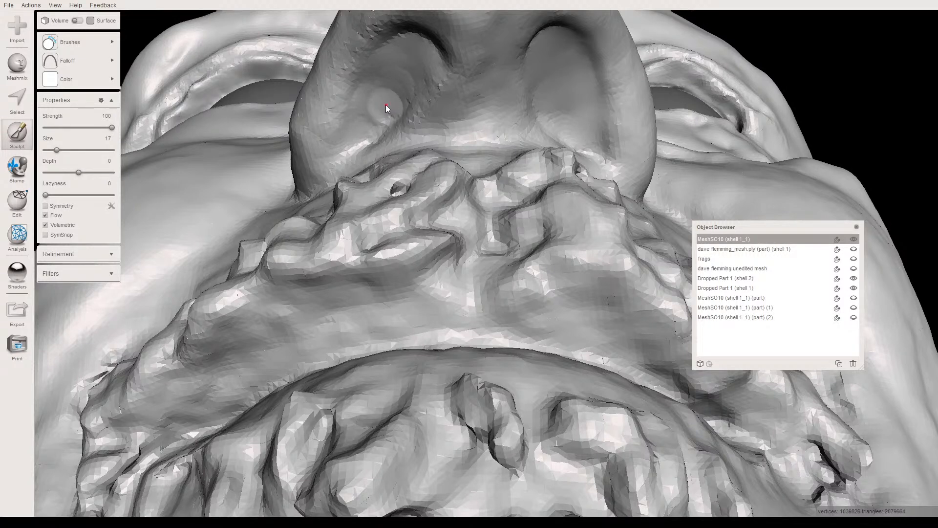
click(82, 128)
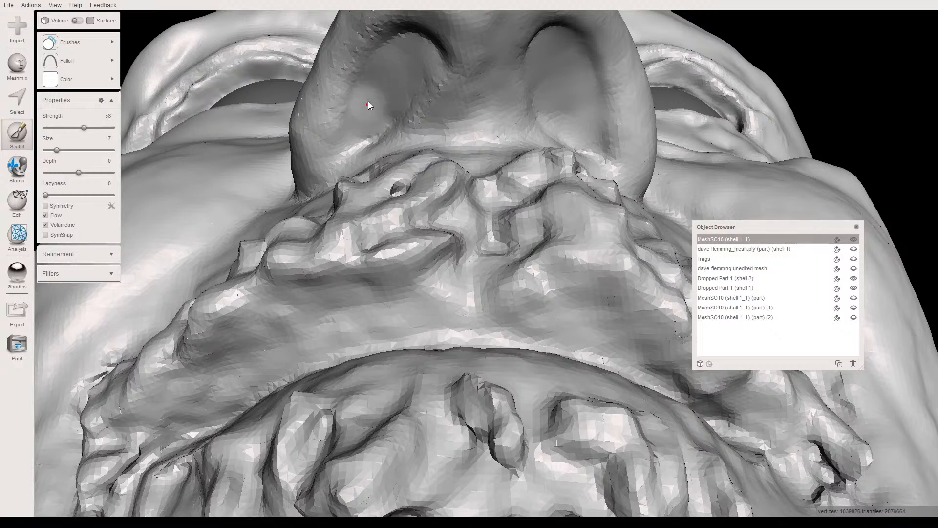
mouse_move(384, 102)
right_down()
mouse_move(385, 116)
mouse_move(397, 115)
right_up()
scroll(398, 115, down, 4)
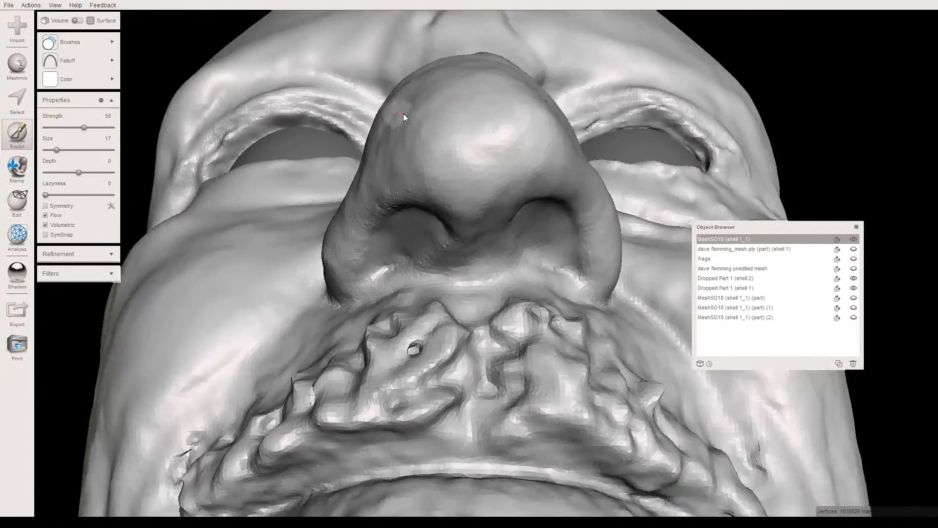
- Smooth the skin and crease beneath the head's right eye with the RobustSmooth brush at strength 58 and size 17
middle_drag(409, 119, 400, 92)
right_drag(401, 93, 432, 111)
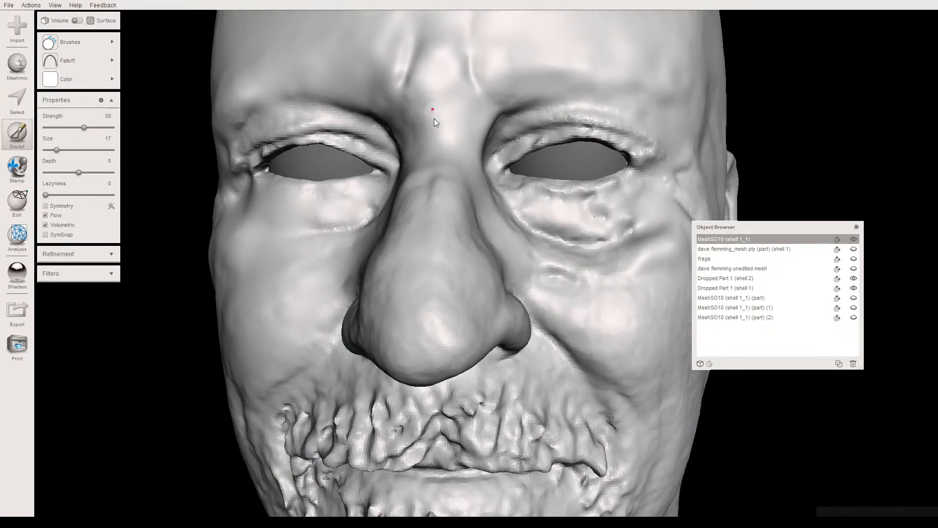
right_drag(421, 145, 490, 179)
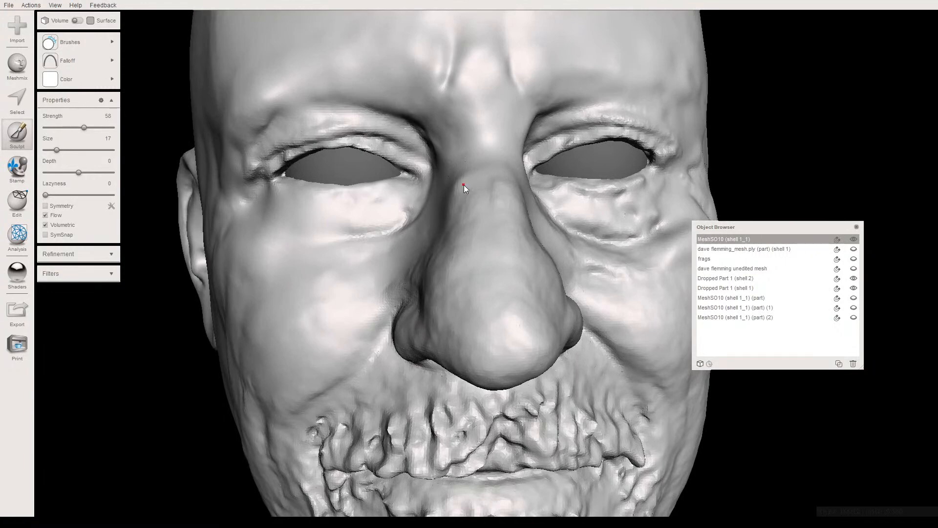
right_drag(483, 169, 441, 198)
right_drag(391, 239, 356, 153)
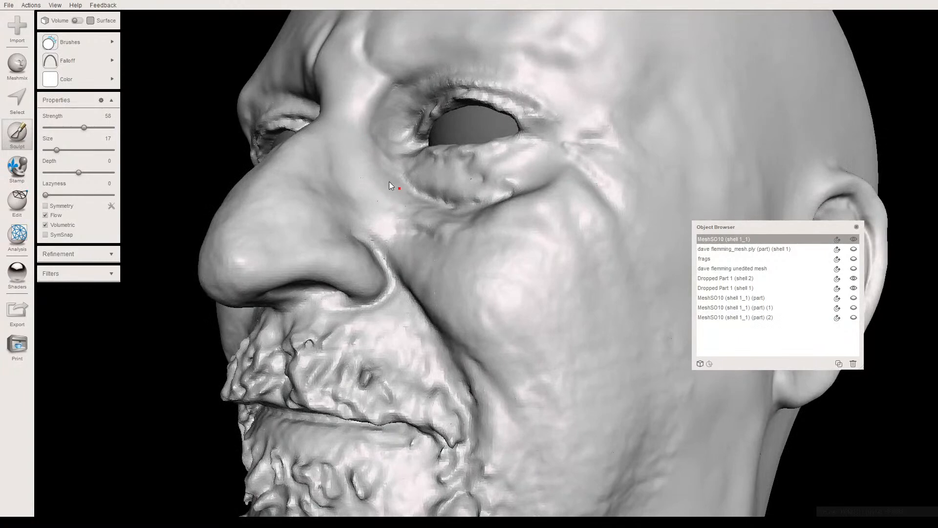
right_drag(368, 146, 528, 215)
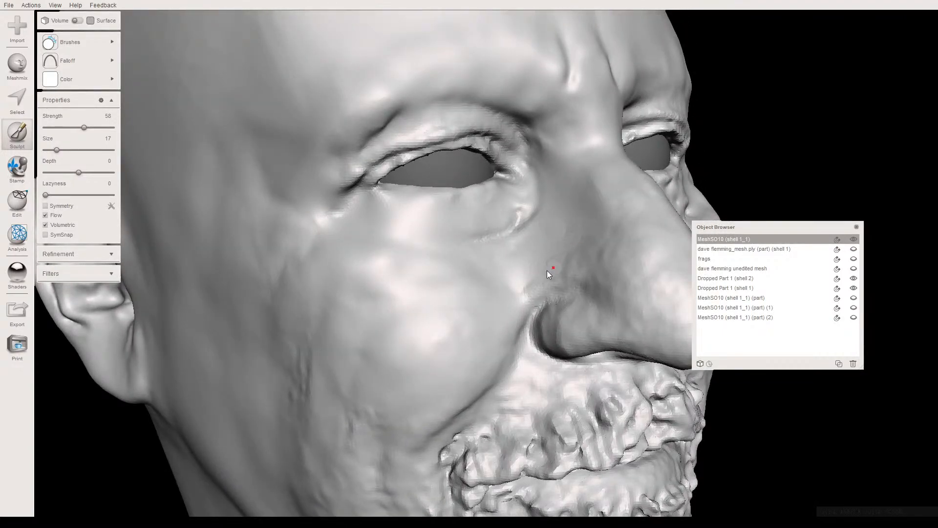
right_drag(496, 284, 496, 259)
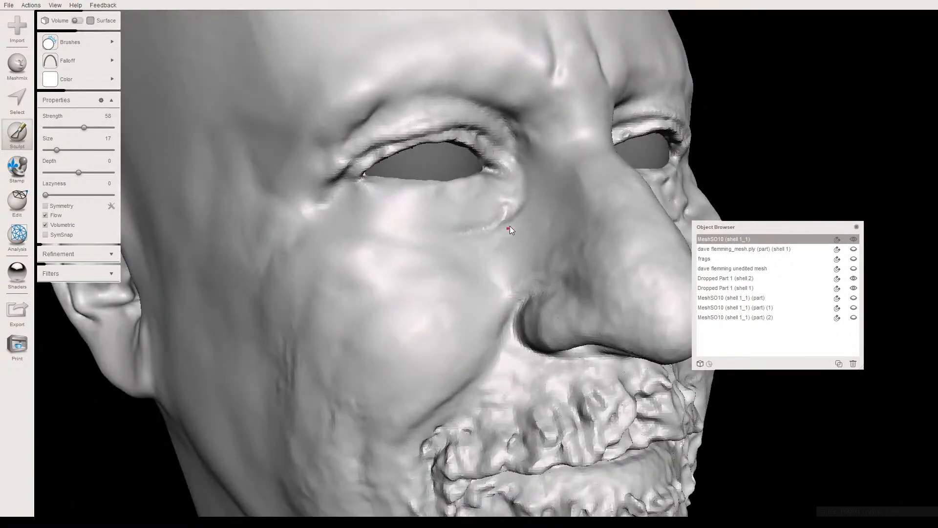
right_drag(497, 235, 480, 245)
right_drag(391, 259, 361, 205)
scroll(399, 244, up, 4)
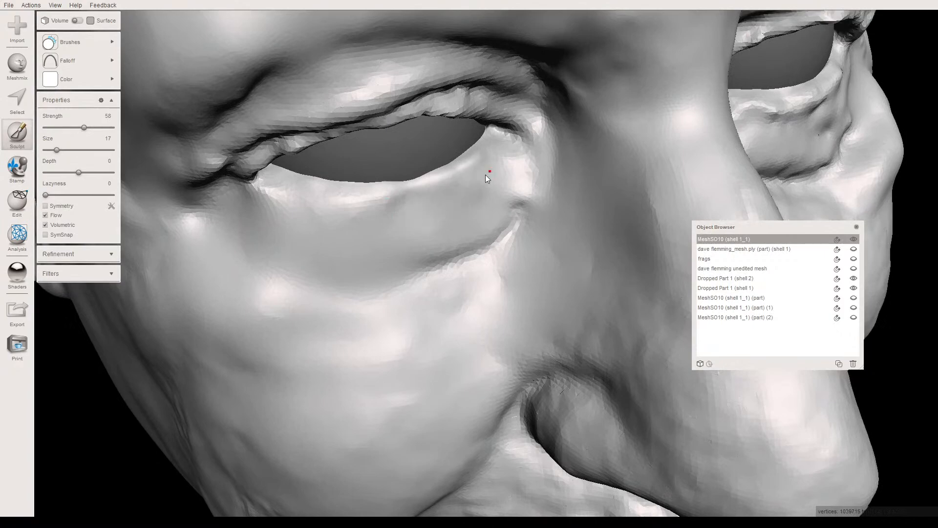
right_drag(483, 181, 394, 213)
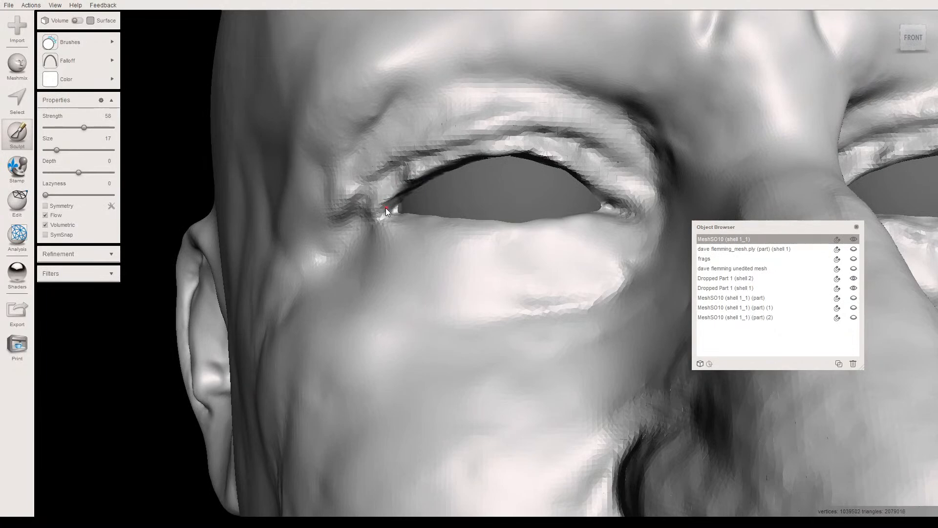
right_drag(388, 236, 384, 174)
- Select the temple area in front of and above the head's right ear at brush size 26 and smooth it with a raised smoothing scale
scroll(424, 241, down, 7)
click(80, 38)
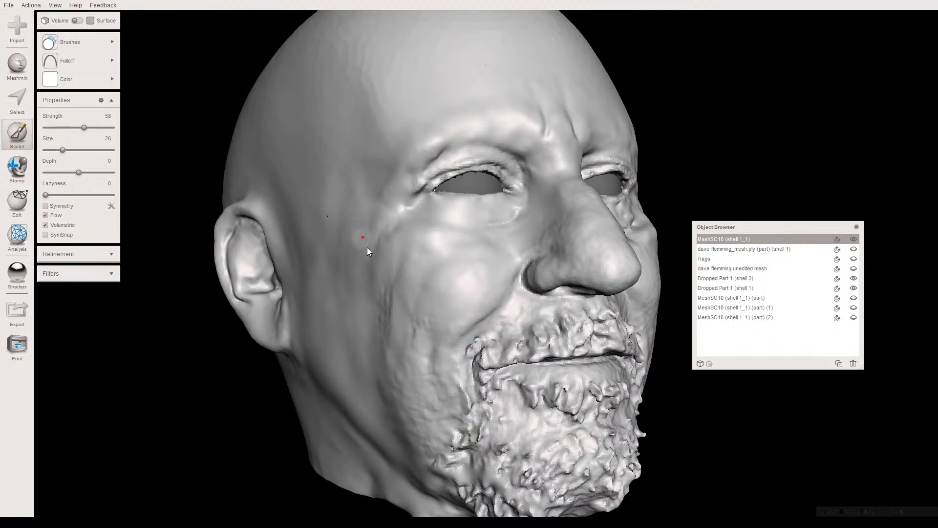
right_drag(355, 238, 328, 180)
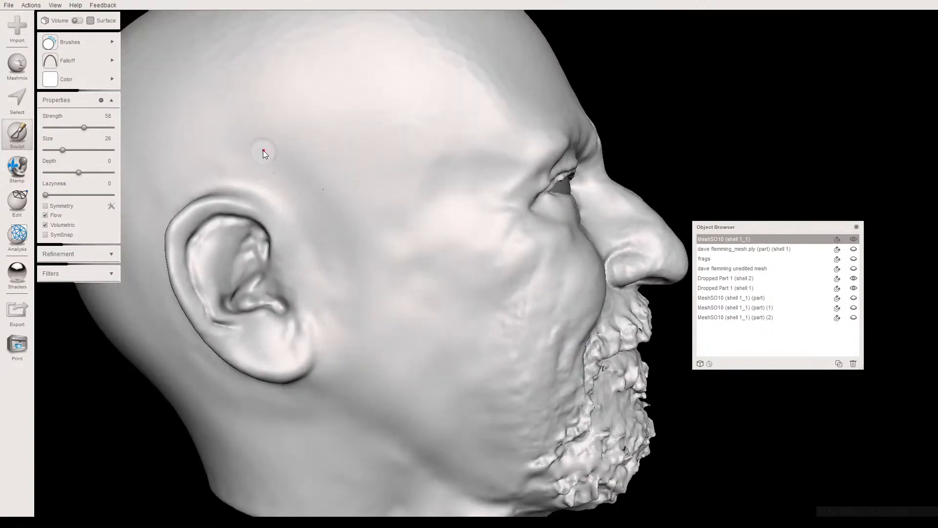
key(s)
drag(224, 138, 236, 152)
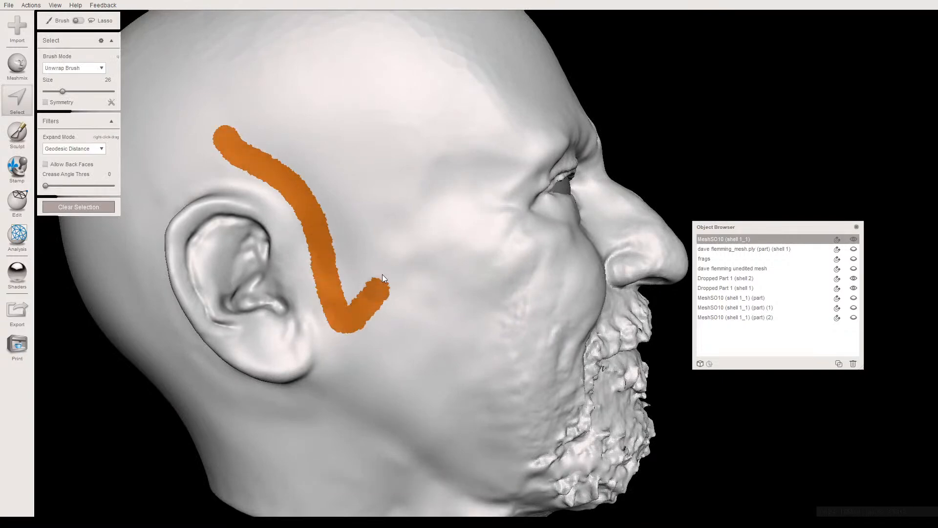
mouse_move(236, 131)
mouse_down()
mouse_move(300, 147)
mouse_move(316, 198)
mouse_move(308, 196)
mouse_up()
mouse_move(334, 279)
mouse_down()
mouse_move(350, 293)
mouse_move(353, 181)
mouse_up()
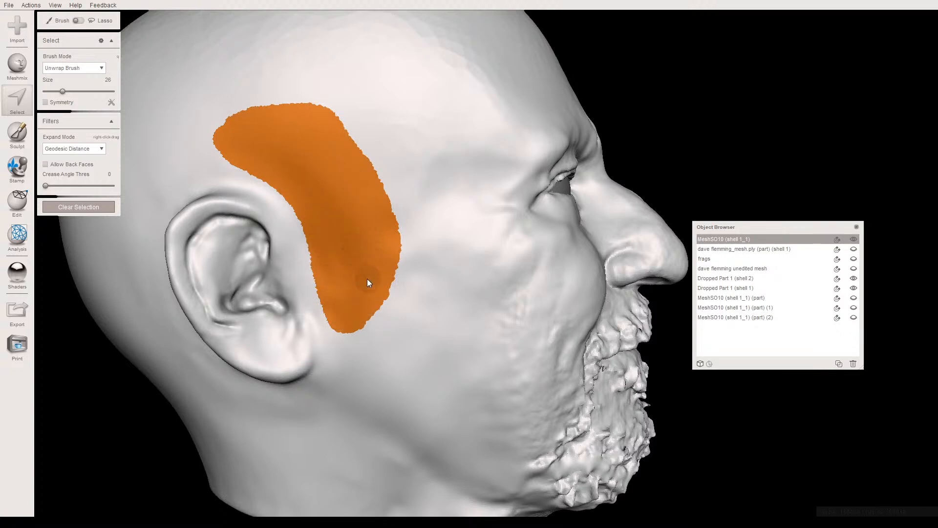
drag(367, 279, 362, 261)
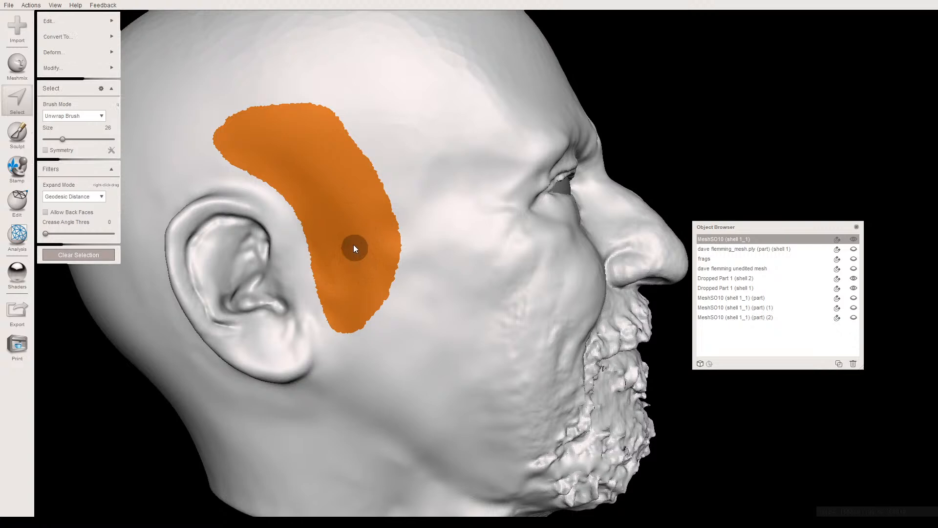
key(ctrl+f)
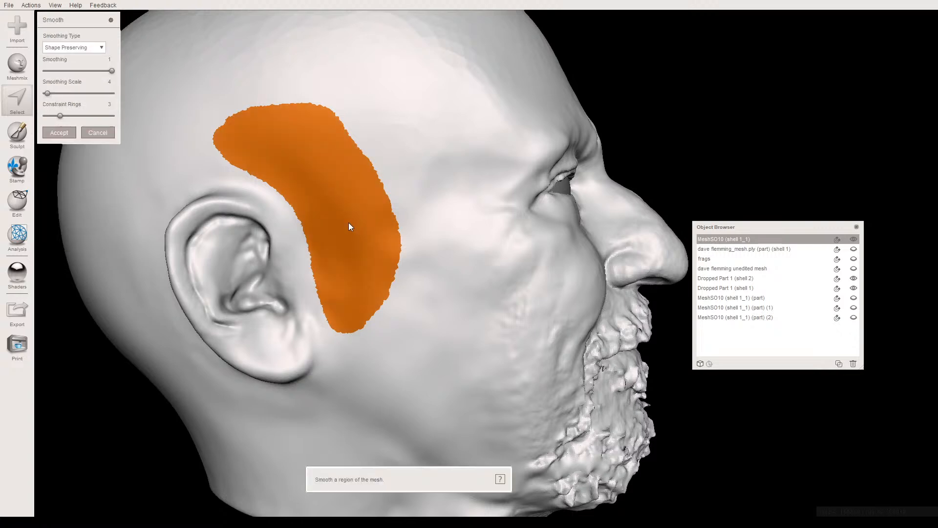
click(72, 93)
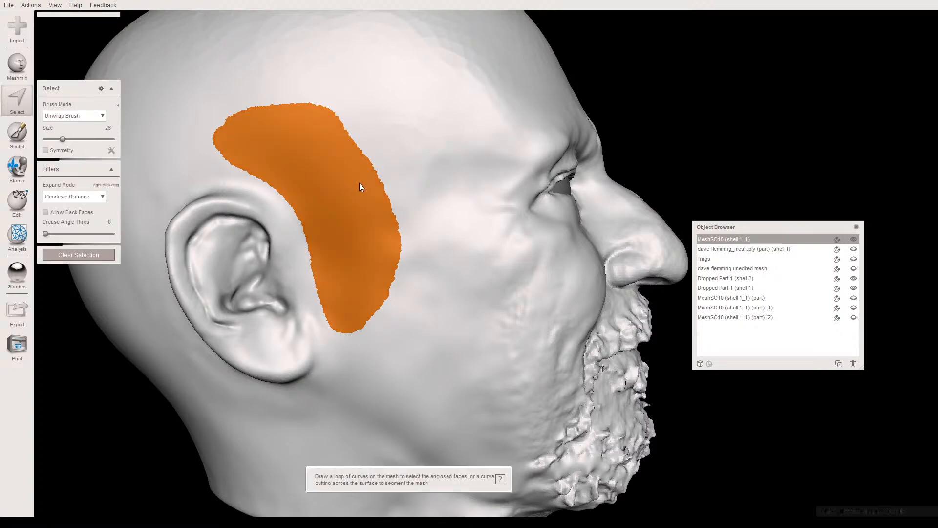
key(Escape)
- Select the area behind the head's right ear and apply Shape Preserving smoothing with a smoothing scale of 79.91
right_drag(325, 177, 343, 150)
middle_drag(149, 154, 266, 159)
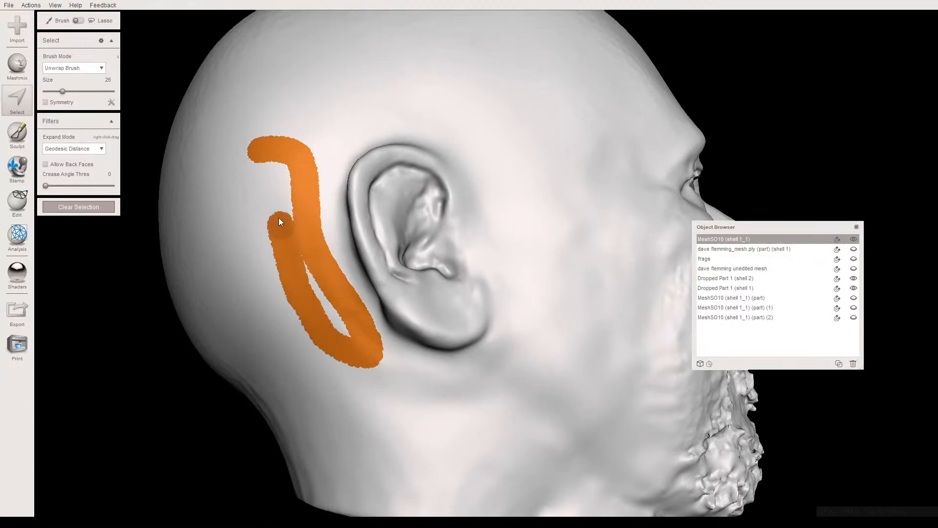
mouse_move(262, 222)
mouse_down()
mouse_move(300, 320)
mouse_move(315, 212)
mouse_move(290, 203)
mouse_up()
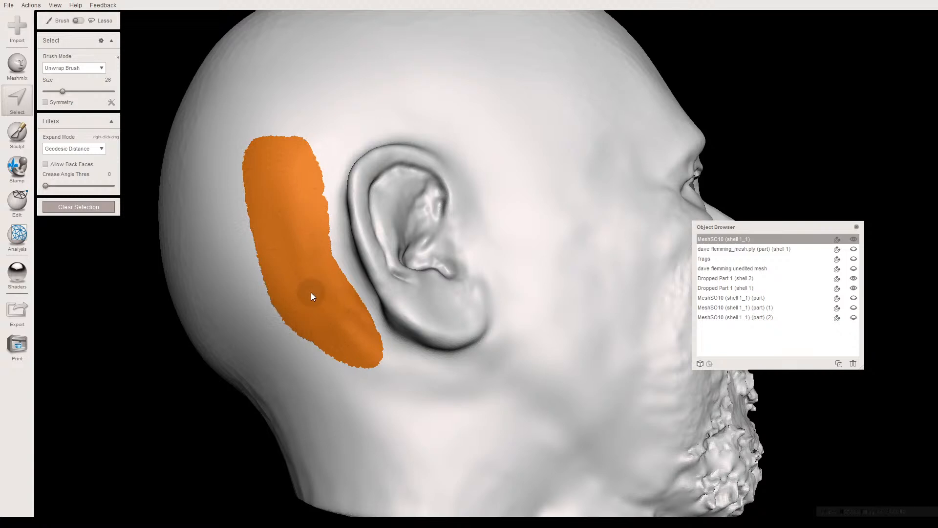
drag(311, 292, 304, 282)
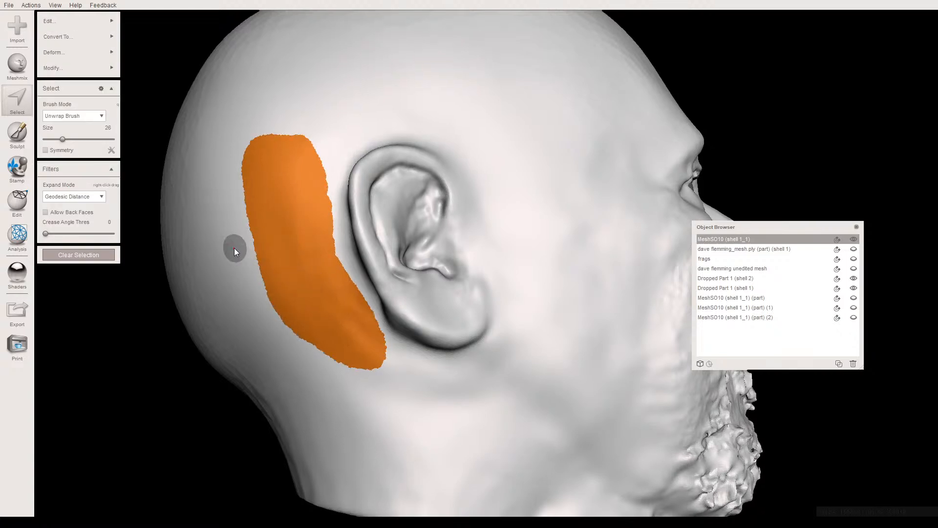
key(ctrl+f)
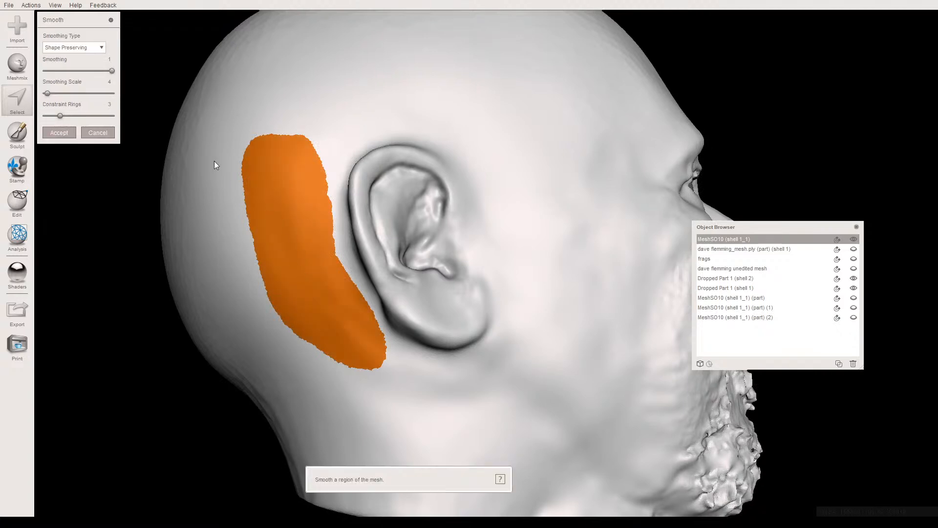
click(99, 94)
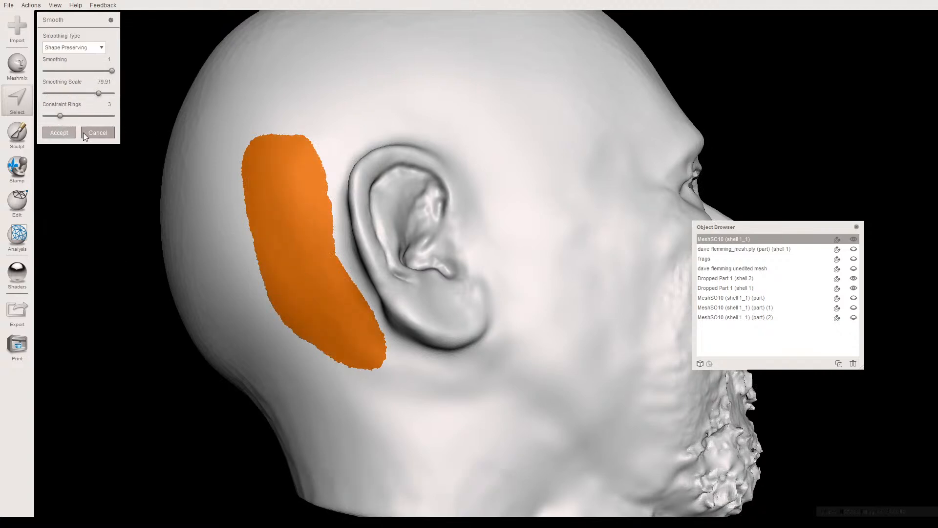
click(97, 133)
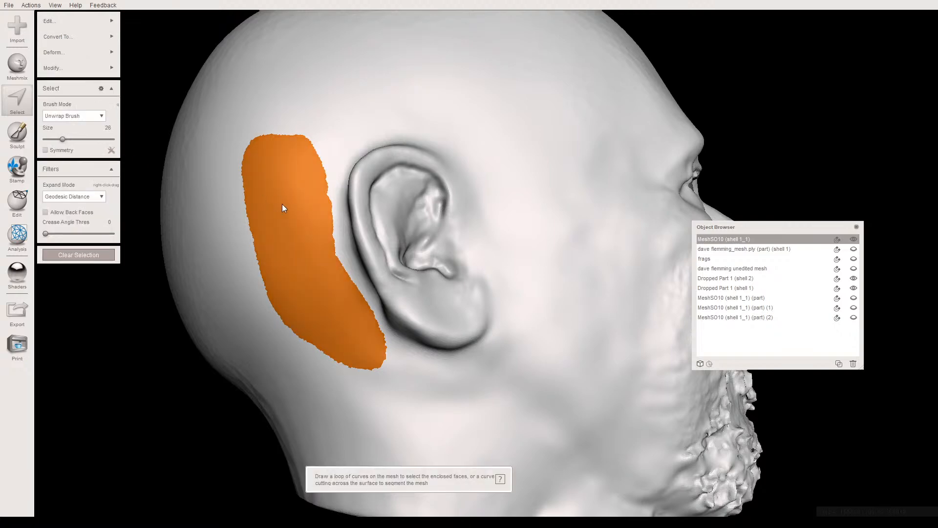
key(Escape)
- Select the jawline below the head's right earlobe and apply Shape Preserving smoothing with a smoothing scale of 73.81
mouse_move(257, 192)
right_down()
mouse_move(224, 129)
mouse_move(281, 207)
mouse_move(335, 180)
mouse_move(295, 130)
mouse_move(224, 162)
mouse_move(225, 185)
mouse_move(421, 335)
right_up()
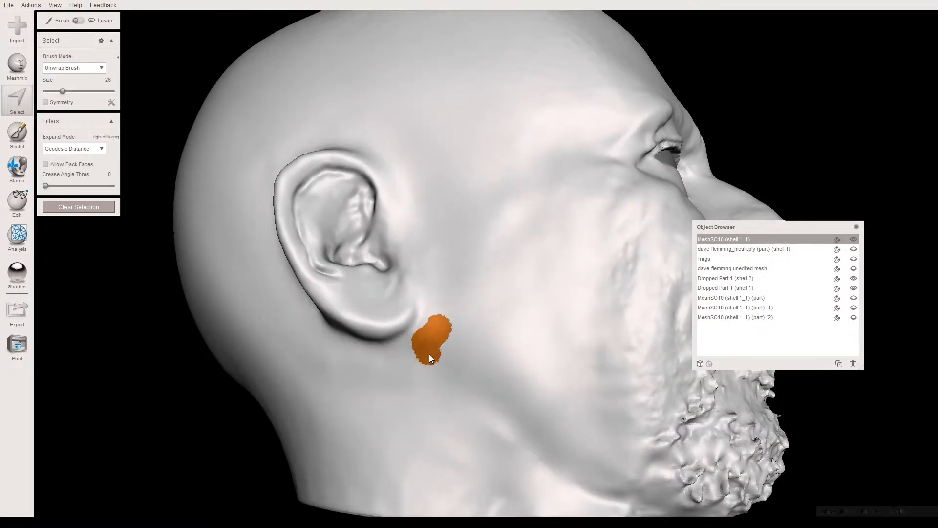
mouse_move(576, 462)
mouse_down()
mouse_move(525, 410)
mouse_move(424, 336)
mouse_move(557, 423)
mouse_up()
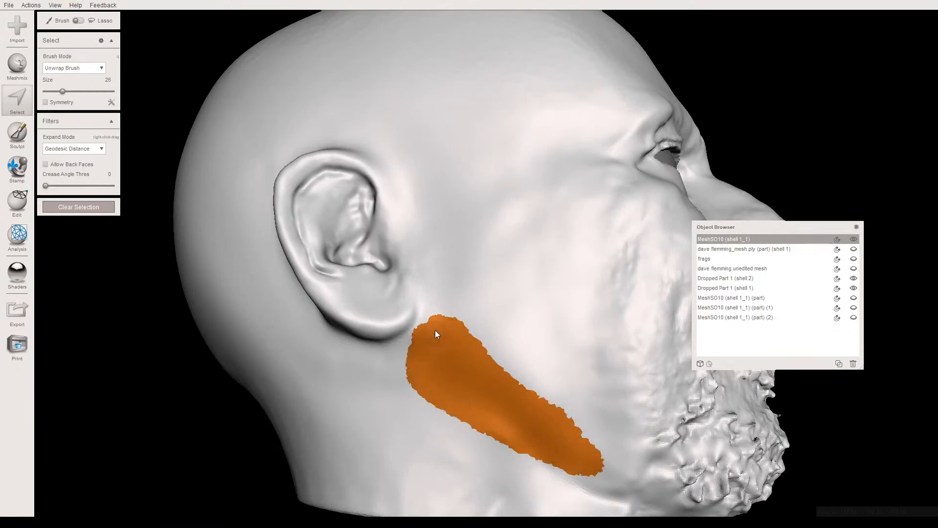
drag(522, 400, 522, 408)
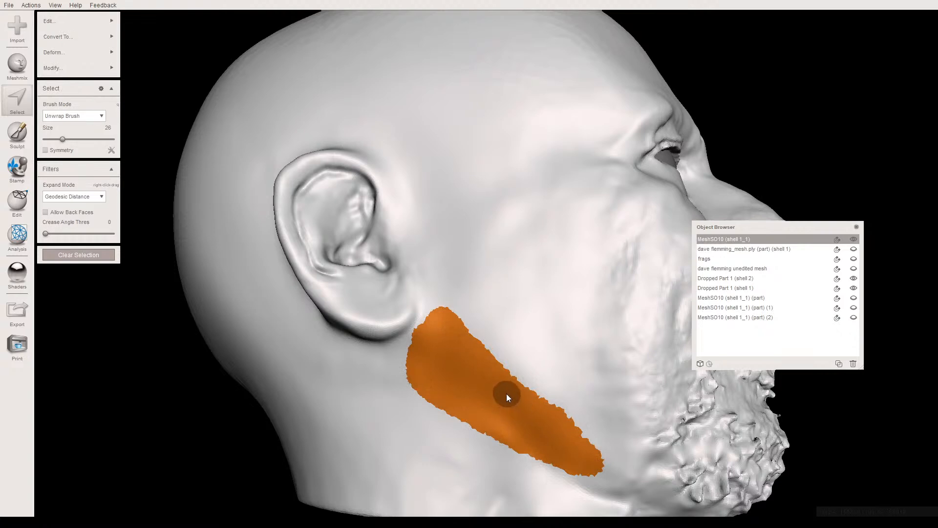
key(ctrl+f)
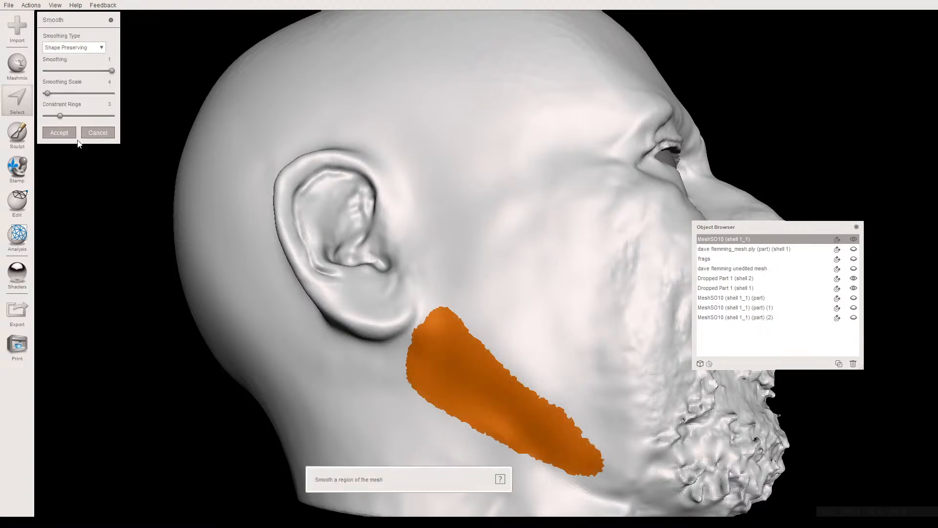
drag(48, 92, 95, 93)
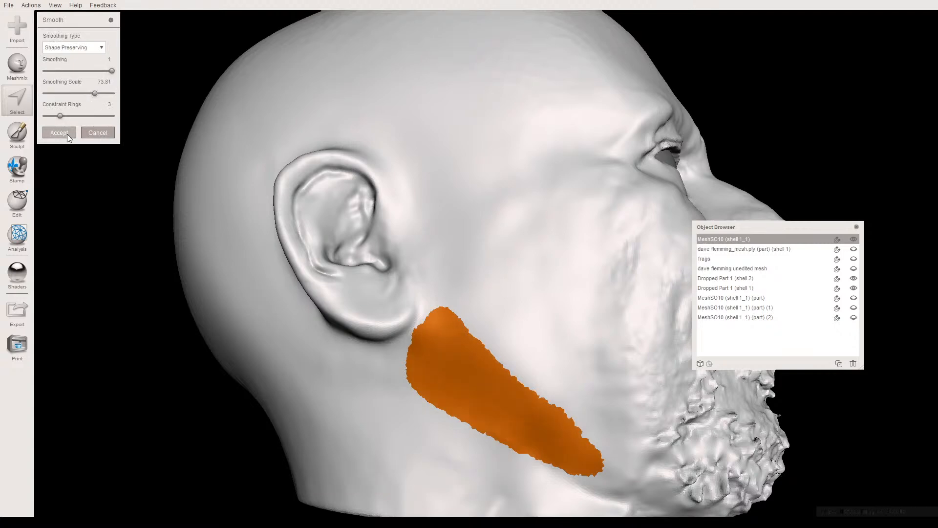
key(Return)
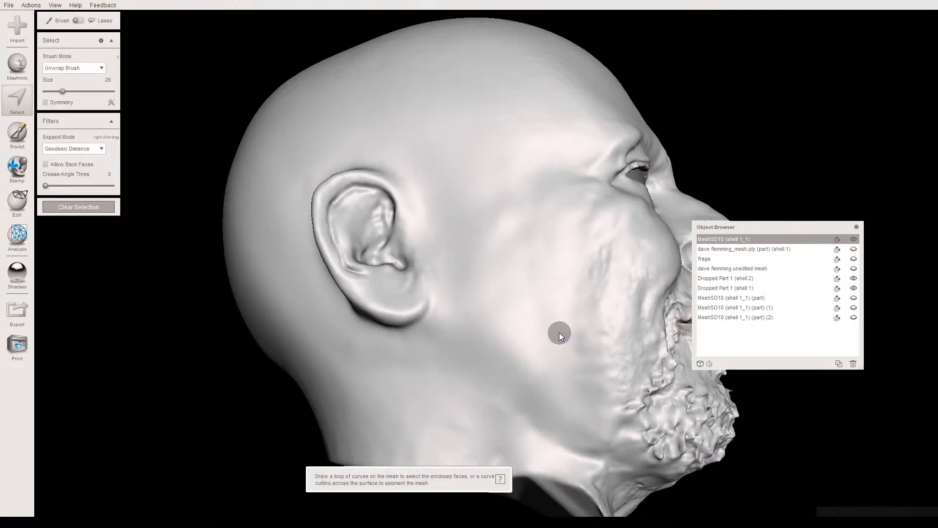
- Smooth the head's left cheek and jaw with the RobustSmooth brush at strength 54, size 44 and depth -33
right_drag(558, 332, 413, 294)
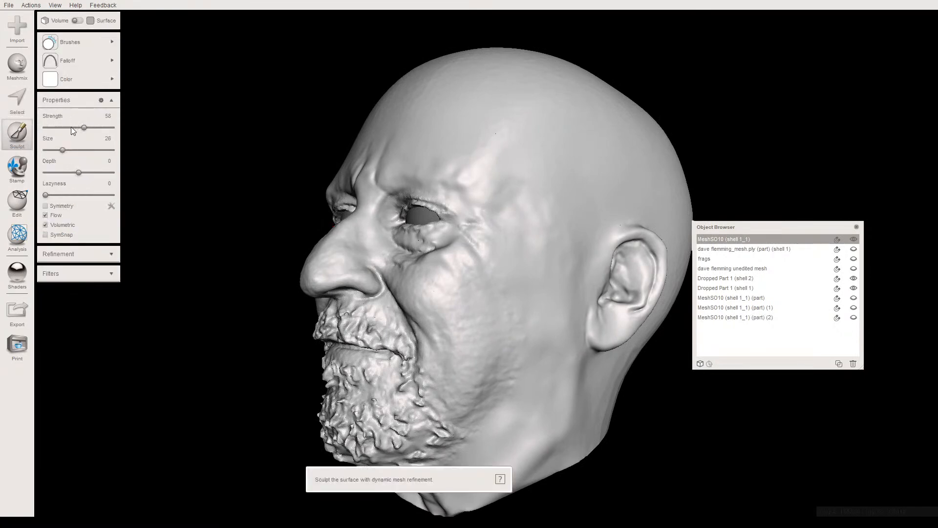
click(68, 127)
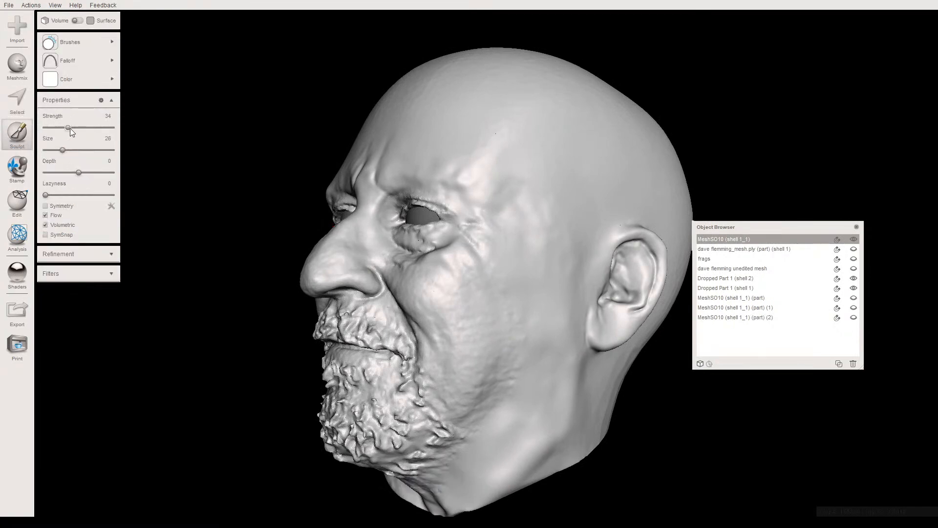
click(57, 172)
click(74, 150)
right_drag(455, 325, 424, 305)
middle_drag(425, 319, 423, 250)
scroll(427, 296, up, 3)
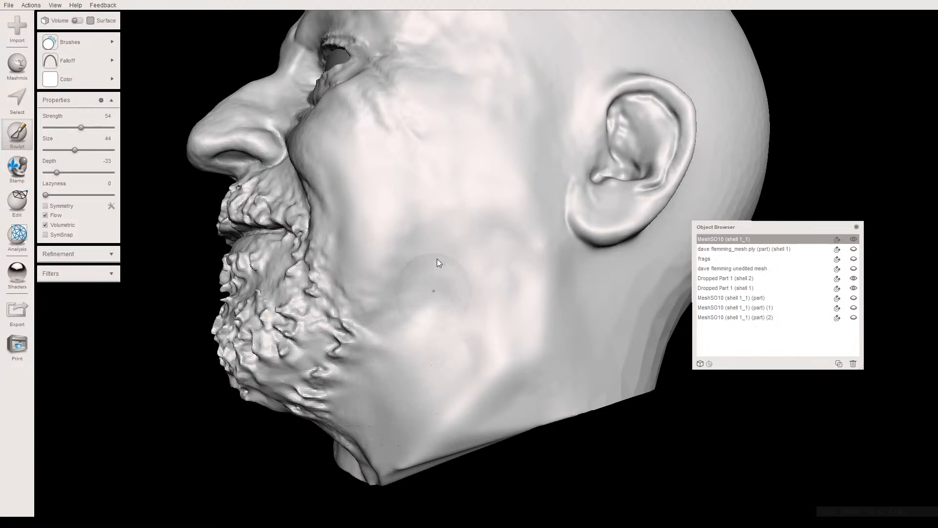
right_drag(421, 278, 418, 249)
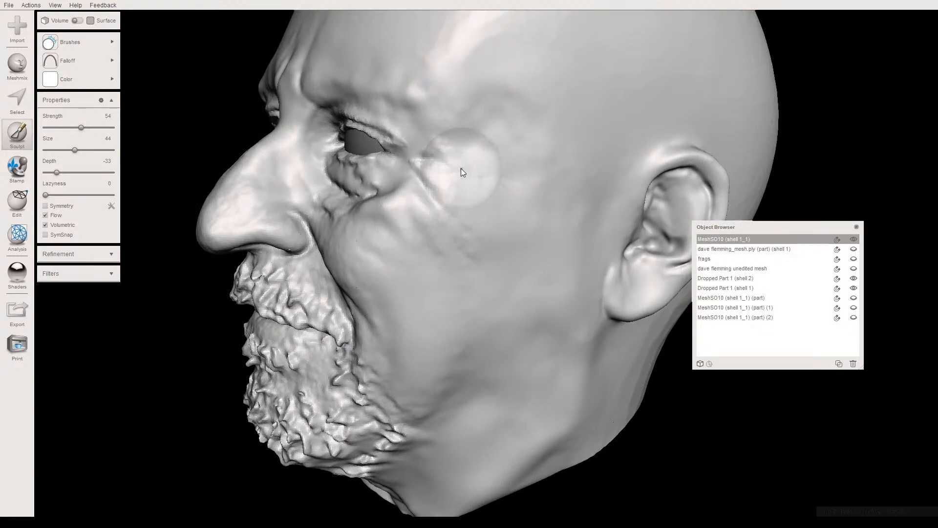
right_drag(499, 142, 464, 221)
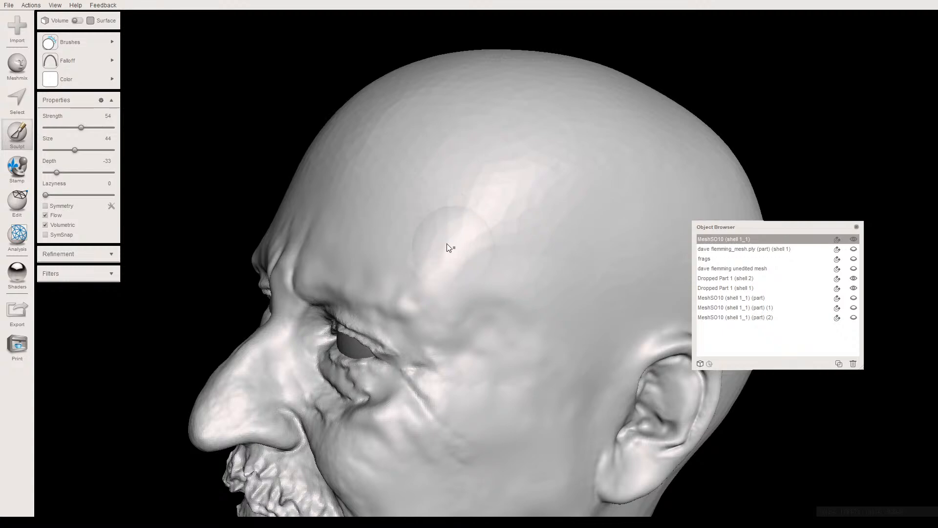
- Smooth the head's left temple and cheek beside the nose with the RobustSmooth brush at strength 54 and size 44
key(f)
mouse_move(476, 227)
right_down()
mouse_move(488, 221)
mouse_move(481, 217)
right_up()
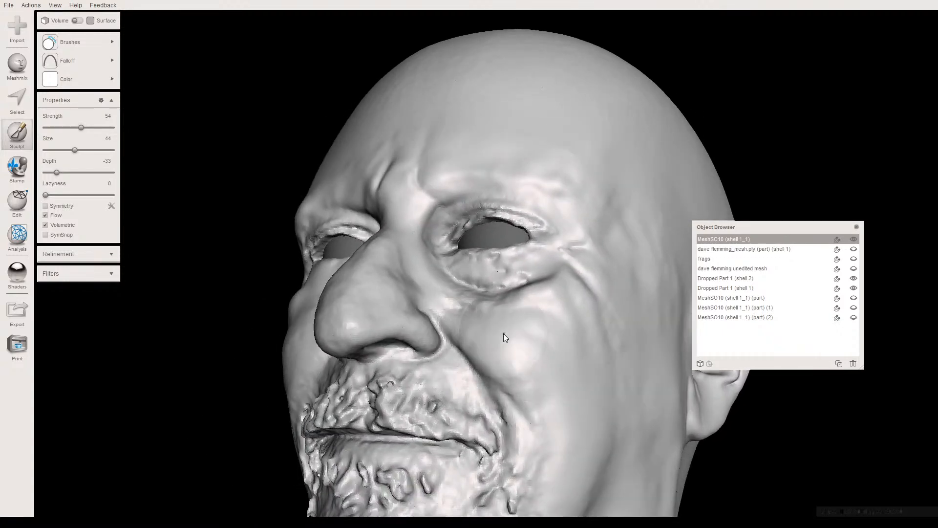
right_drag(498, 364, 541, 274)
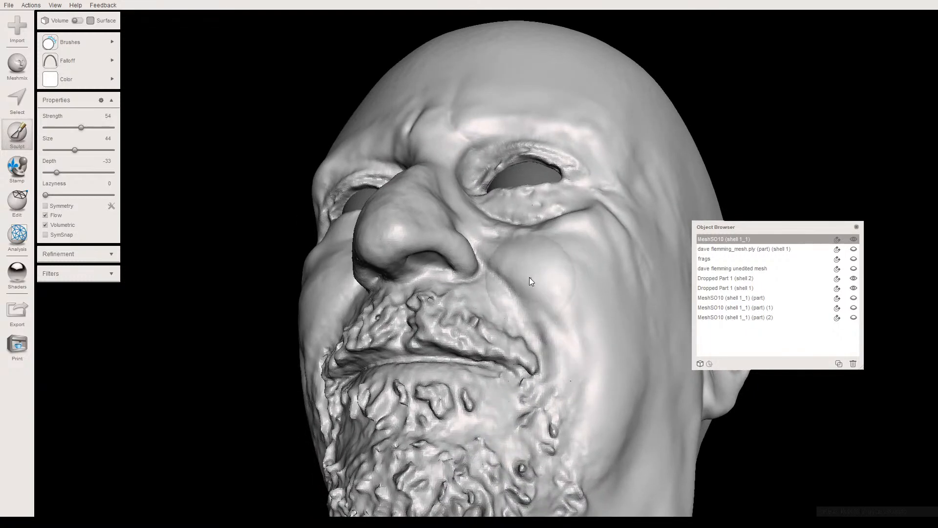
right_drag(537, 297, 507, 328)
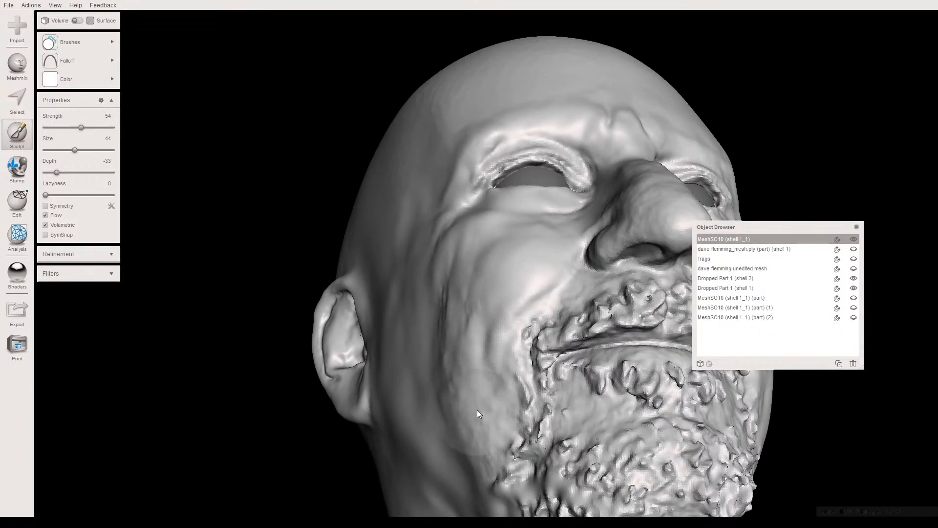
- Smooth the head's right cheek and the jaw between the beard edge and the ear
right_drag(476, 411, 511, 397)
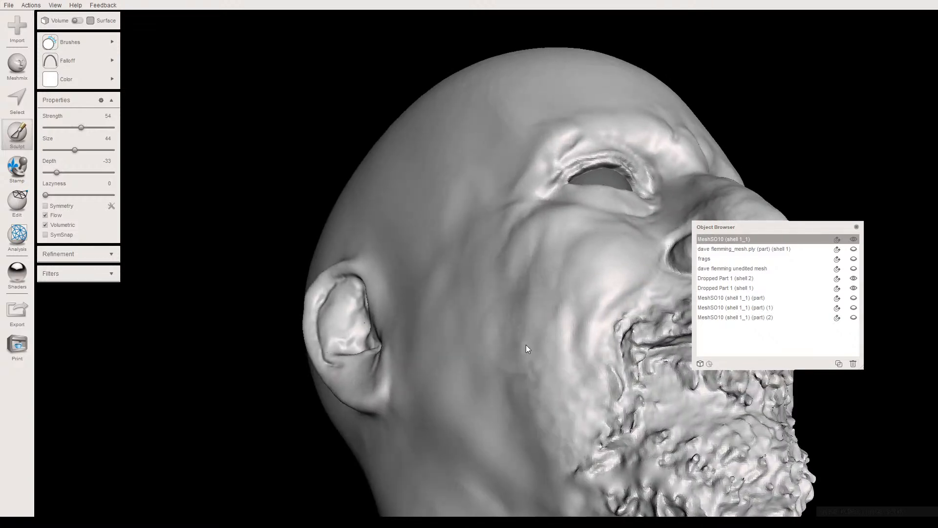
right_drag(540, 391, 453, 385)
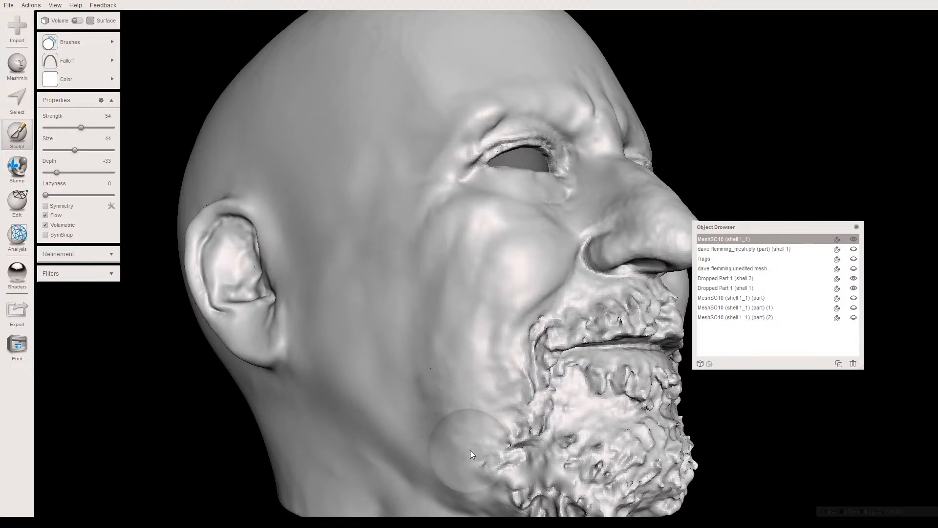
right_drag(440, 383, 400, 366)
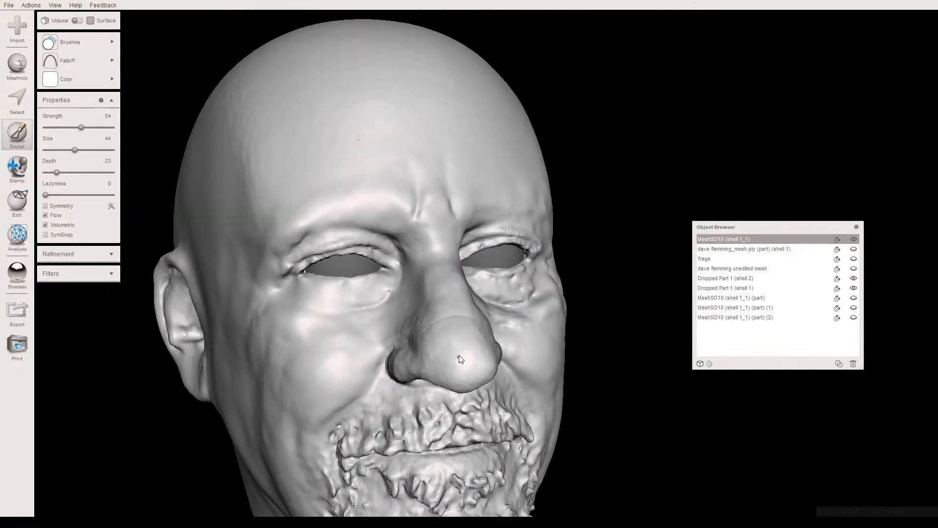
- Undo the last brush stroke on the nose and smooth the left side and tip of the nose instead
right_drag(453, 352, 480, 350)
key(ctrl+z)
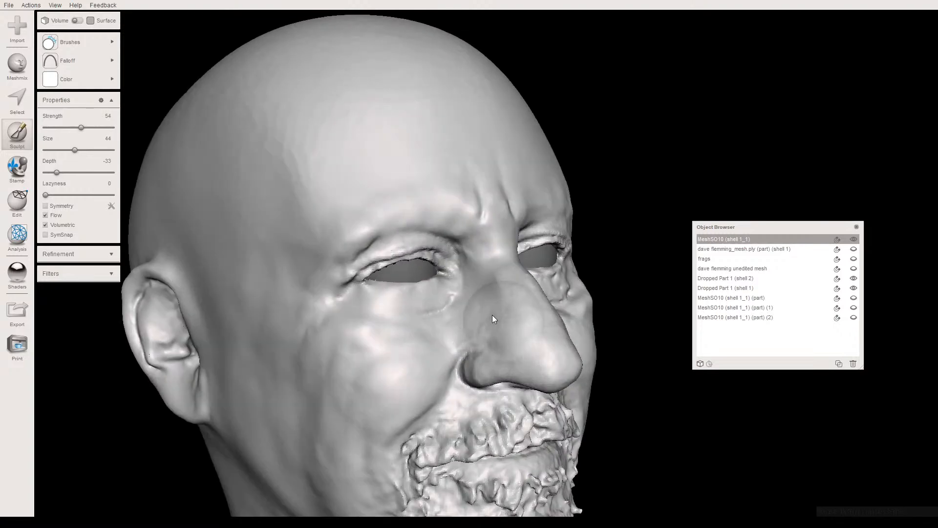
right_drag(487, 343, 341, 337)
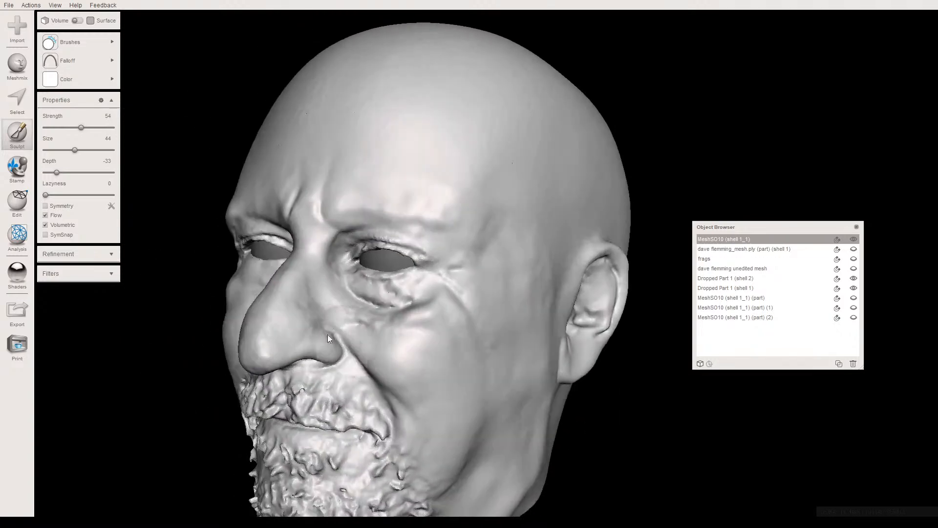
mouse_move(278, 322)
mouse_down()
mouse_move(303, 285)
mouse_move(300, 325)
mouse_up()
right_drag(300, 324, 310, 336)
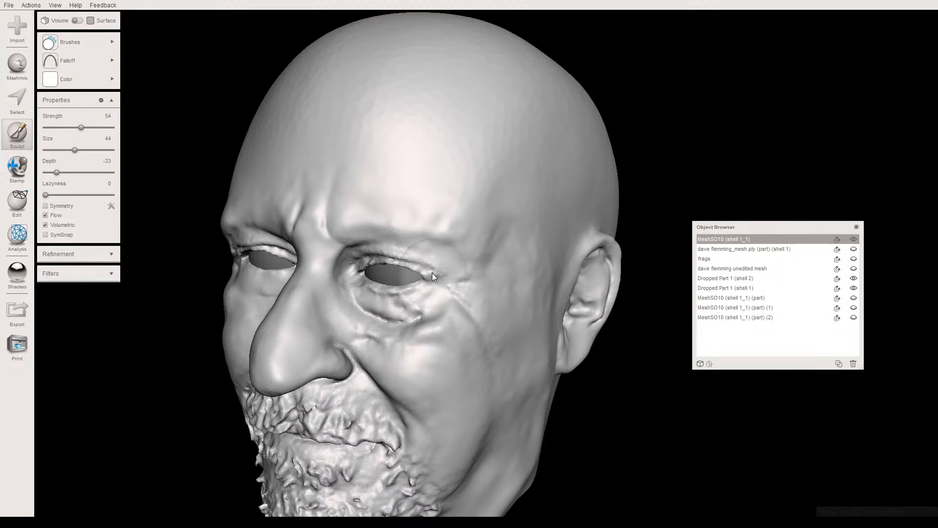
- Smooth the right cheek below the eye and the right jawline along the beard edge
right_drag(417, 301, 416, 265)
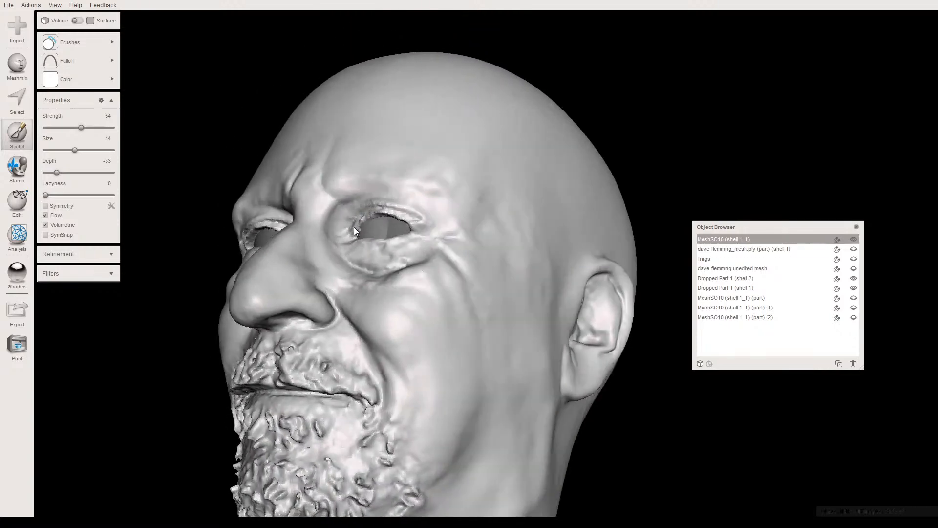
right_drag(325, 245, 432, 233)
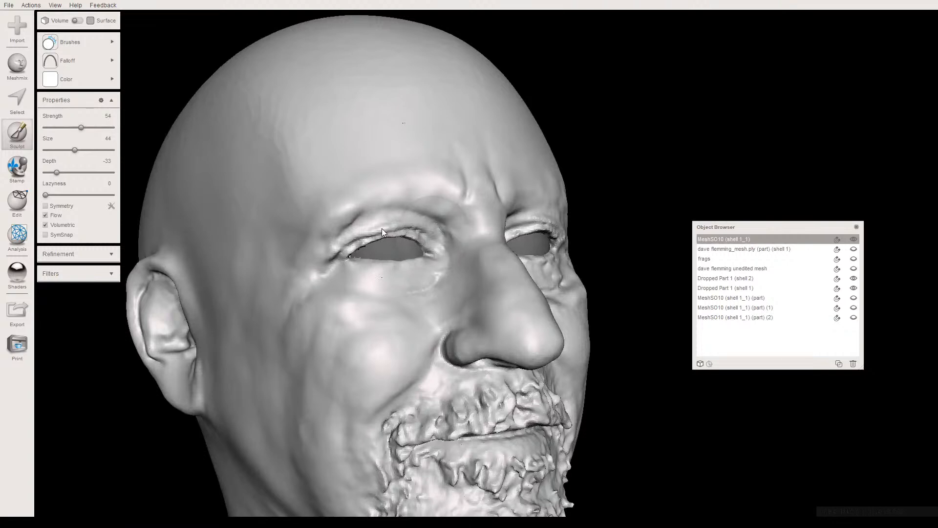
drag(383, 228, 339, 256)
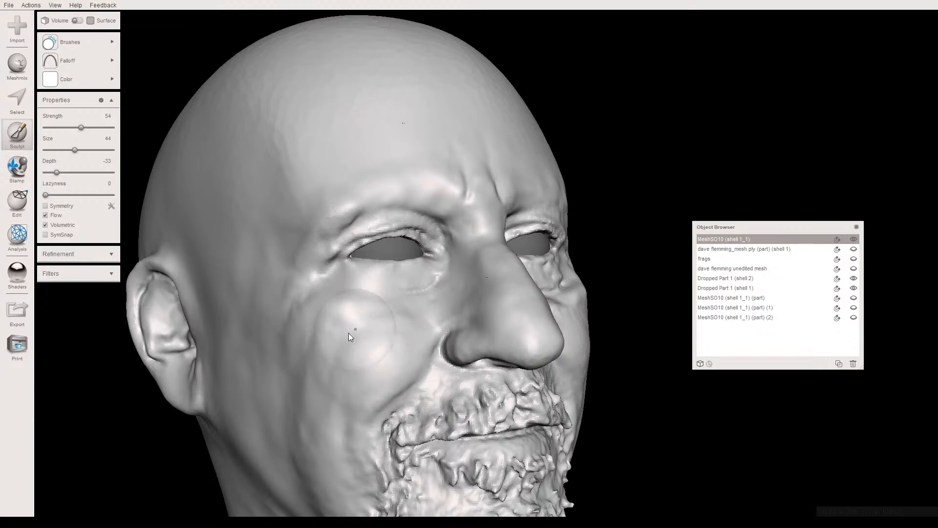
mouse_move(326, 409)
right_down()
mouse_move(316, 385)
mouse_move(280, 358)
mouse_move(333, 365)
right_up()
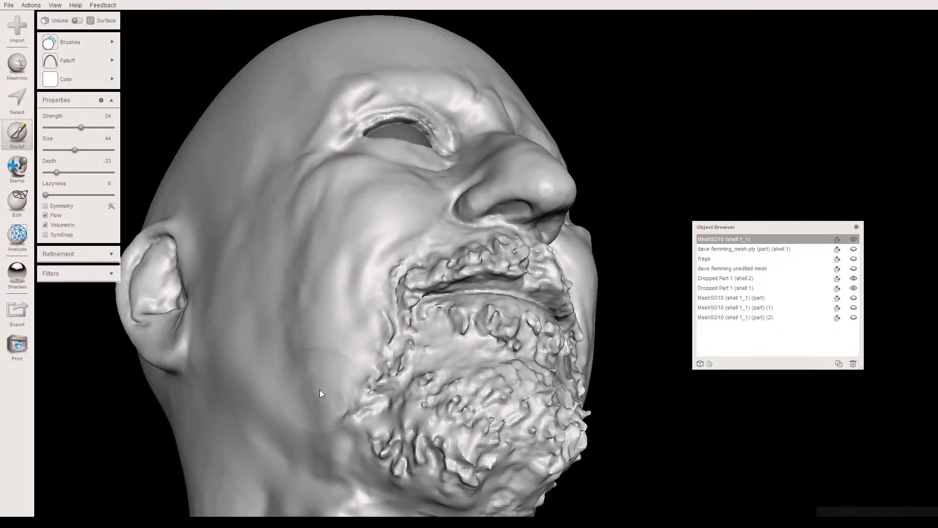
mouse_move(318, 397)
right_down()
mouse_move(336, 399)
mouse_move(380, 348)
mouse_move(367, 360)
mouse_move(345, 314)
mouse_move(367, 379)
mouse_move(376, 358)
mouse_move(377, 371)
mouse_move(328, 394)
mouse_move(374, 245)
right_up()
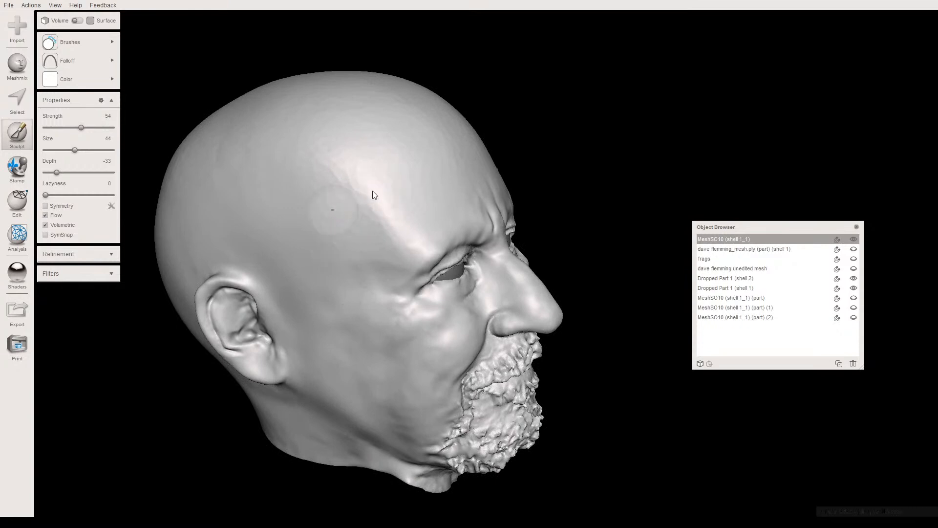
- Raise the brush strength to 87 and the size to 74, and smooth the right side of the scalp and the forehead
click(104, 127)
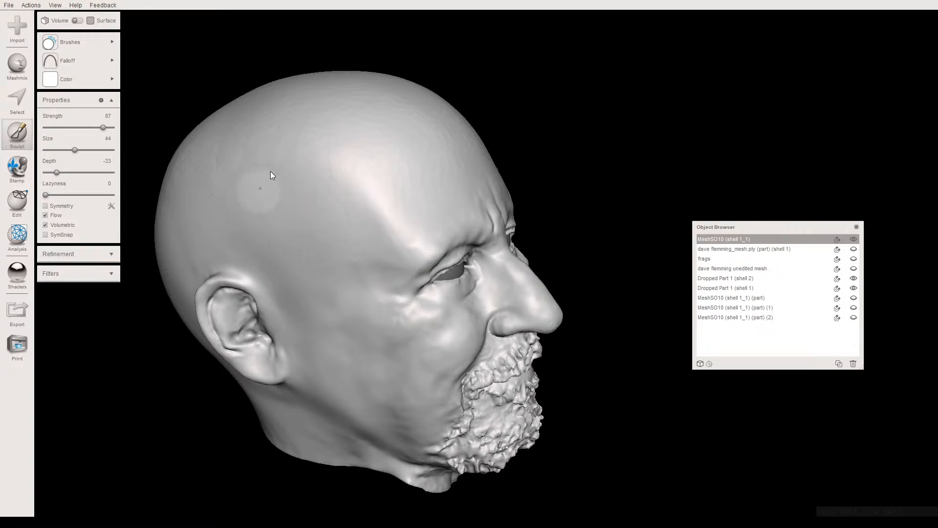
right_drag(321, 206, 264, 193)
click(94, 149)
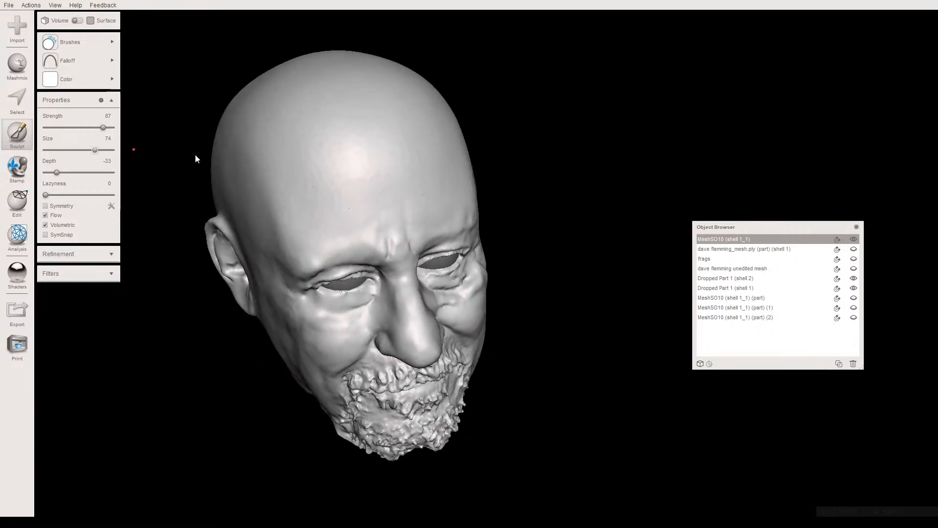
mouse_move(336, 174)
mouse_down()
mouse_move(359, 157)
mouse_move(424, 164)
mouse_move(329, 163)
mouse_move(277, 179)
mouse_move(283, 142)
mouse_move(301, 130)
mouse_move(347, 140)
mouse_move(348, 168)
mouse_up()
right_drag(288, 161, 265, 172)
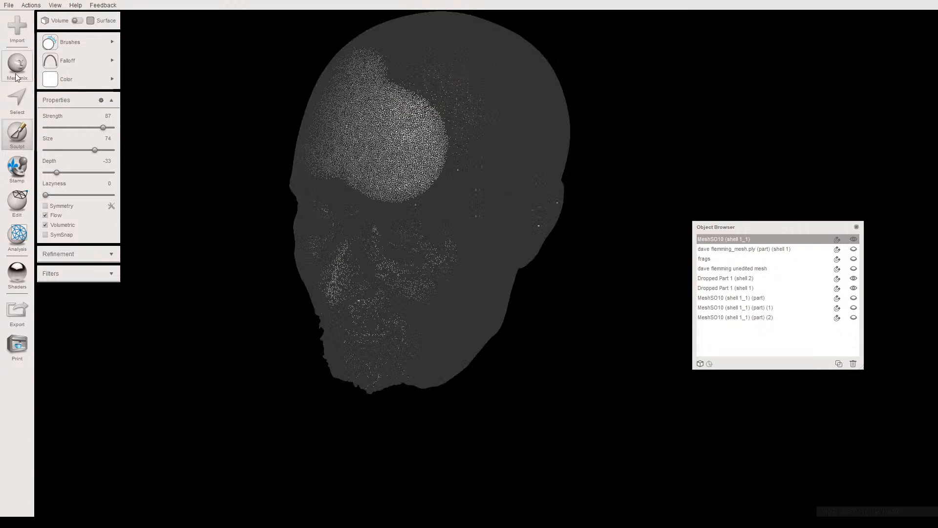
- Check the brush falloff options and smooth the left side of the forehead up to the scalp
click(68, 60)
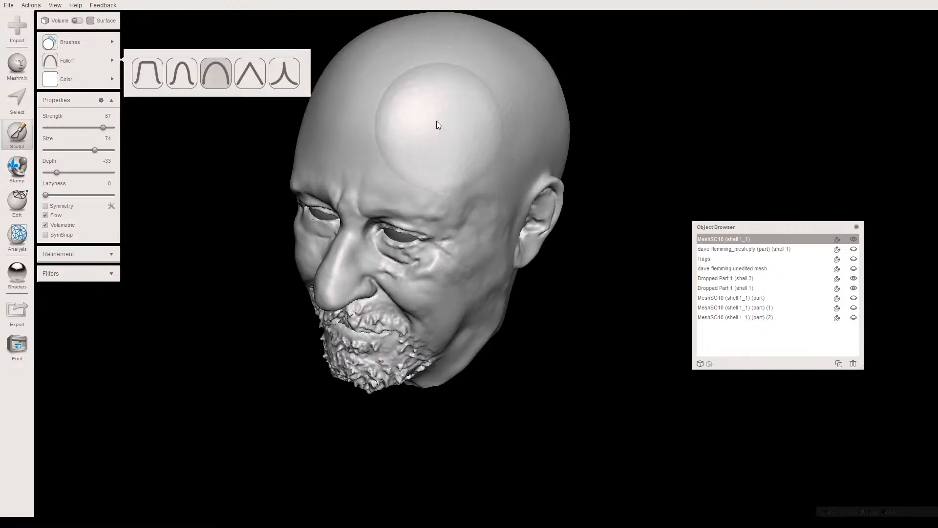
drag(425, 120, 464, 136)
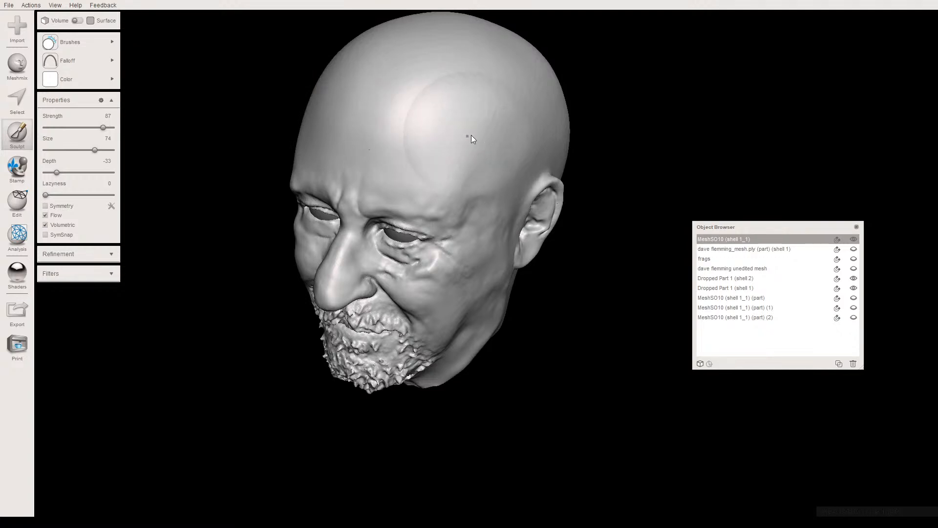
mouse_move(403, 130)
right_down()
mouse_move(386, 129)
mouse_move(391, 116)
right_up()
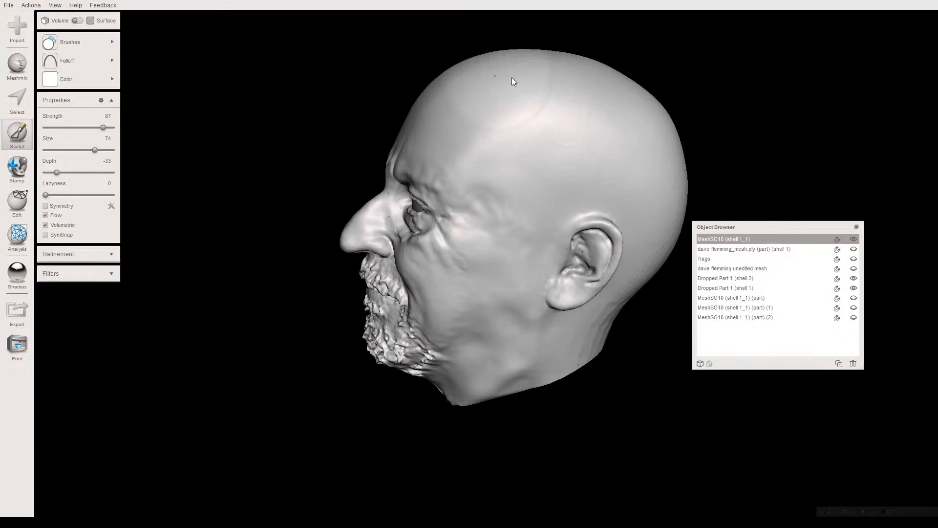
- Display the mesh wireframe and smooth the scalp across the top and both sides of the head
key(w)
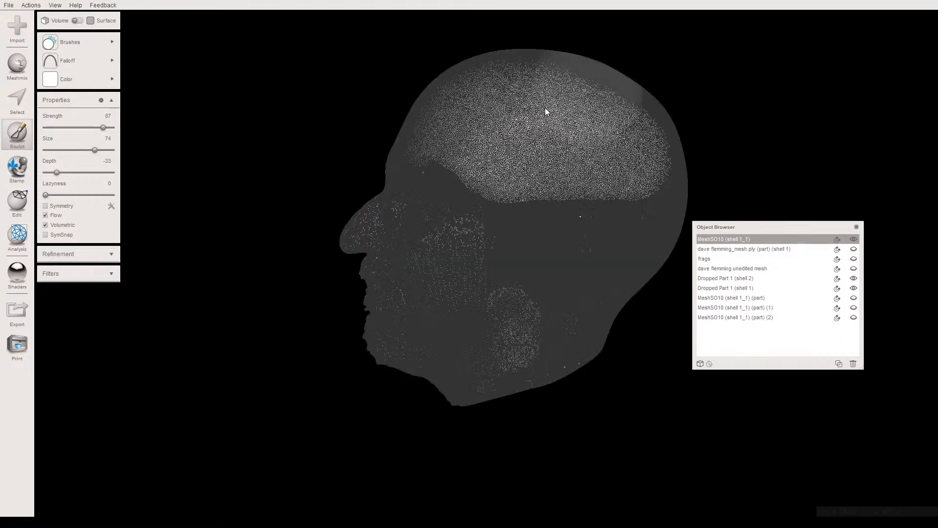
mouse_move(490, 137)
right_down()
mouse_move(467, 117)
mouse_move(537, 183)
mouse_move(541, 169)
right_up()
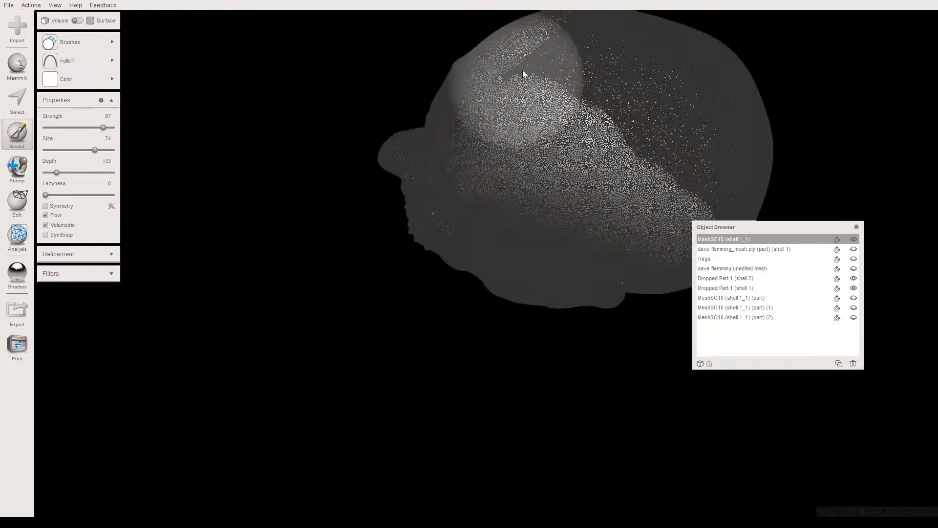
mouse_move(533, 70)
mouse_down()
mouse_move(675, 117)
mouse_move(732, 125)
mouse_up()
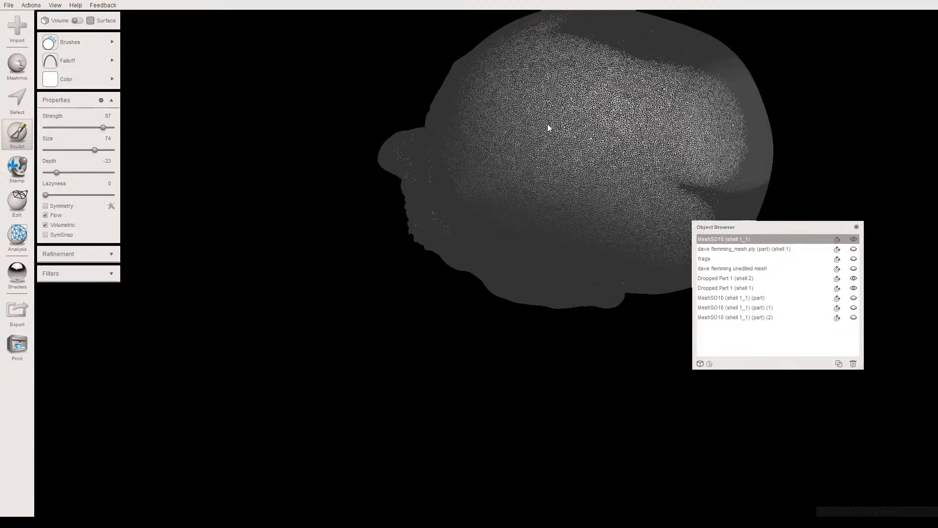
right_drag(522, 153, 263, 259)
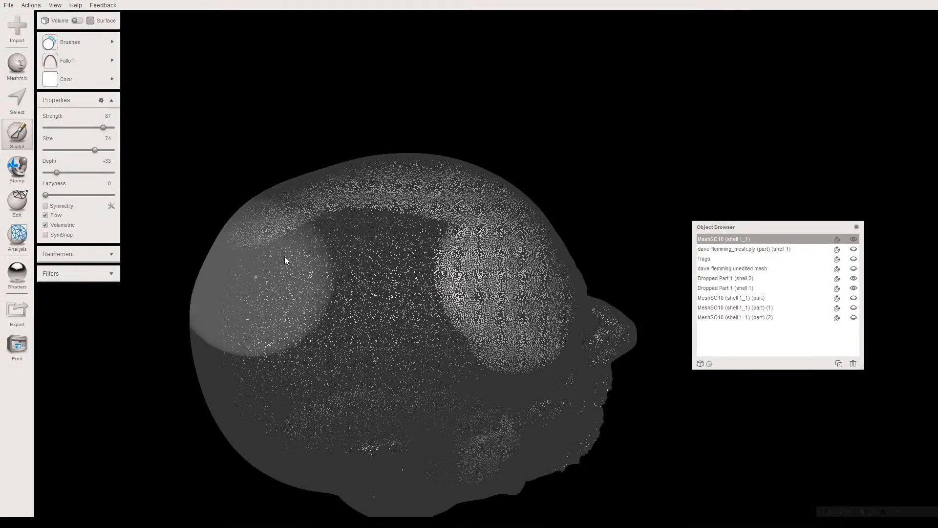
mouse_move(325, 251)
mouse_down()
mouse_move(438, 247)
mouse_move(441, 226)
mouse_move(327, 220)
mouse_move(307, 237)
mouse_move(301, 262)
mouse_move(345, 309)
mouse_move(382, 314)
mouse_move(367, 254)
mouse_up()
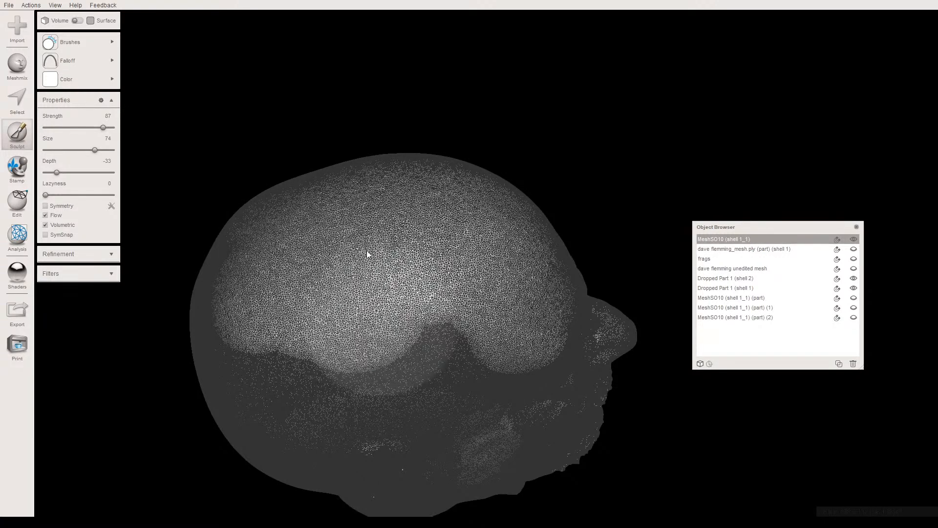
- Smooth the crown and the back of the scalp, covering the areas left between the earlier strokes
mouse_move(366, 231)
right_down()
mouse_move(366, 220)
mouse_move(361, 247)
right_up()
mouse_move(438, 185)
mouse_down()
mouse_move(451, 183)
mouse_move(362, 152)
mouse_move(254, 167)
mouse_move(218, 188)
mouse_move(253, 186)
mouse_up()
right_drag(287, 176, 361, 181)
mouse_move(361, 179)
mouse_down()
mouse_move(382, 170)
mouse_move(433, 195)
mouse_move(492, 285)
mouse_move(490, 309)
mouse_move(423, 315)
mouse_move(384, 287)
mouse_move(365, 233)
mouse_move(449, 233)
mouse_up()
right_drag(482, 232, 502, 236)
middle_drag(636, 161, 443, 171)
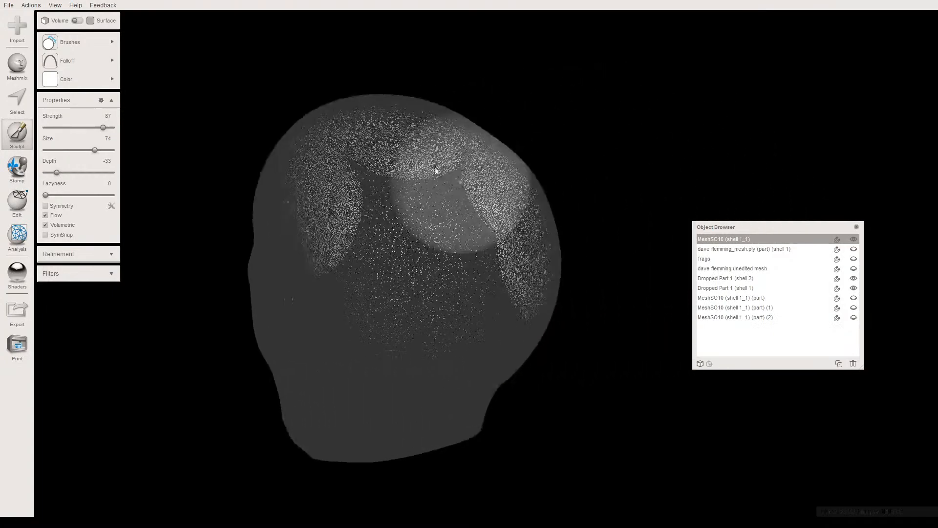
mouse_move(362, 168)
mouse_down()
mouse_move(487, 178)
mouse_move(393, 230)
mouse_move(348, 241)
mouse_move(404, 279)
mouse_move(491, 260)
mouse_move(473, 254)
mouse_up()
mouse_move(417, 258)
right_down()
mouse_move(409, 280)
mouse_move(421, 311)
mouse_move(469, 262)
mouse_move(372, 180)
right_up()
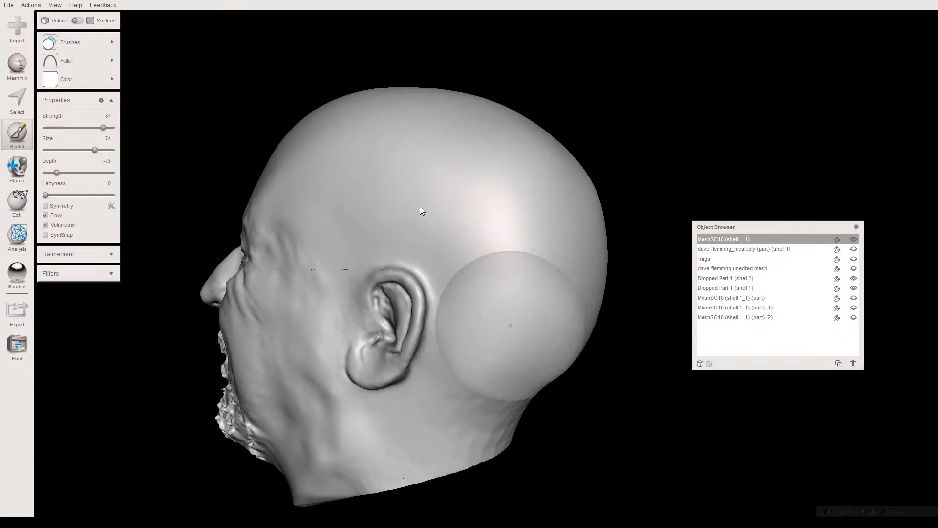
- Smooth the lower back of the head and the neck behind and below both ears in the shaded view
right_drag(420, 205, 459, 227)
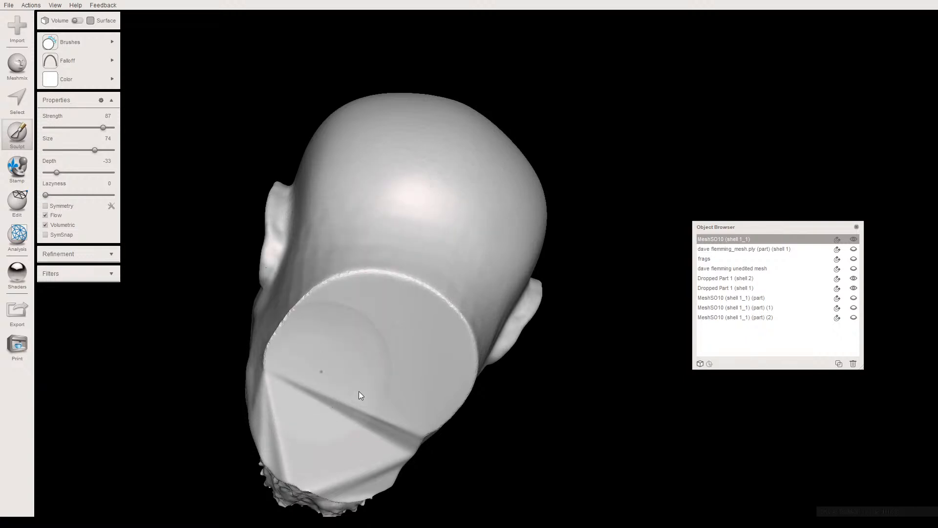
right_drag(335, 426, 370, 291)
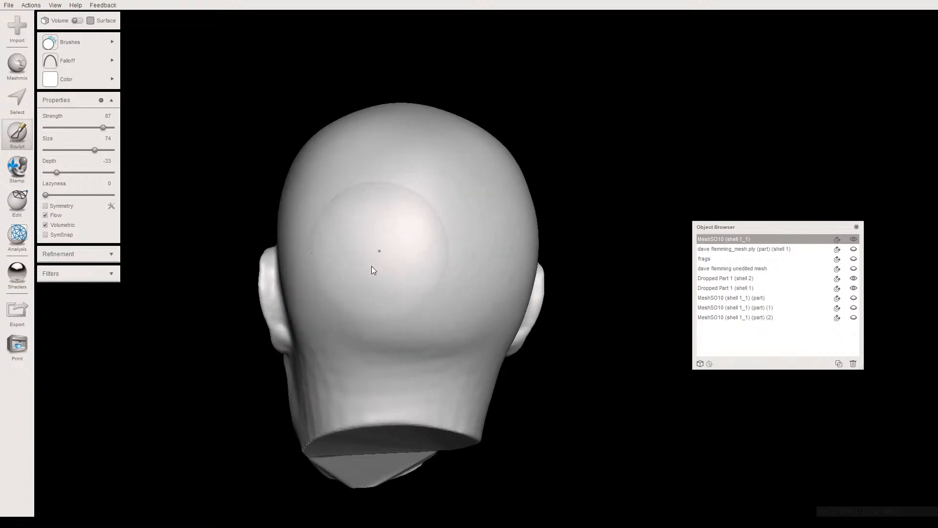
right_drag(331, 262, 308, 272)
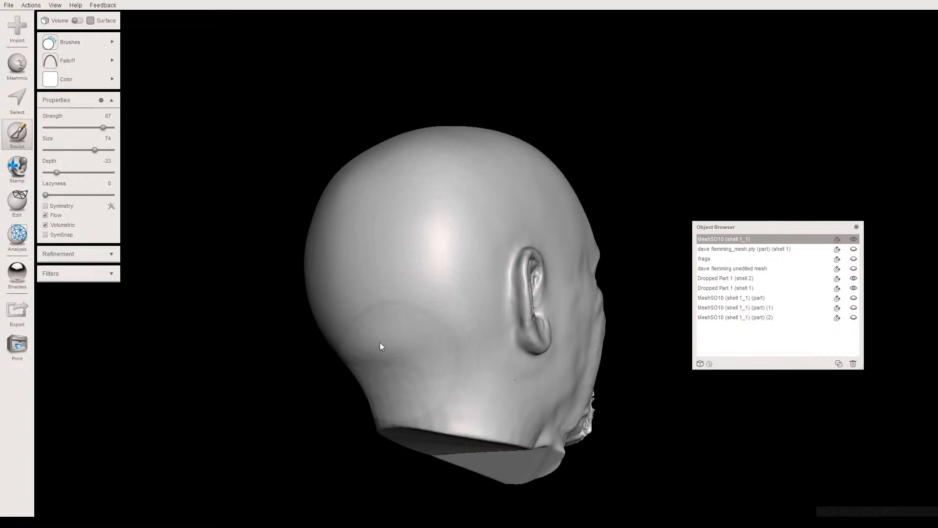
right_drag(330, 353, 295, 327)
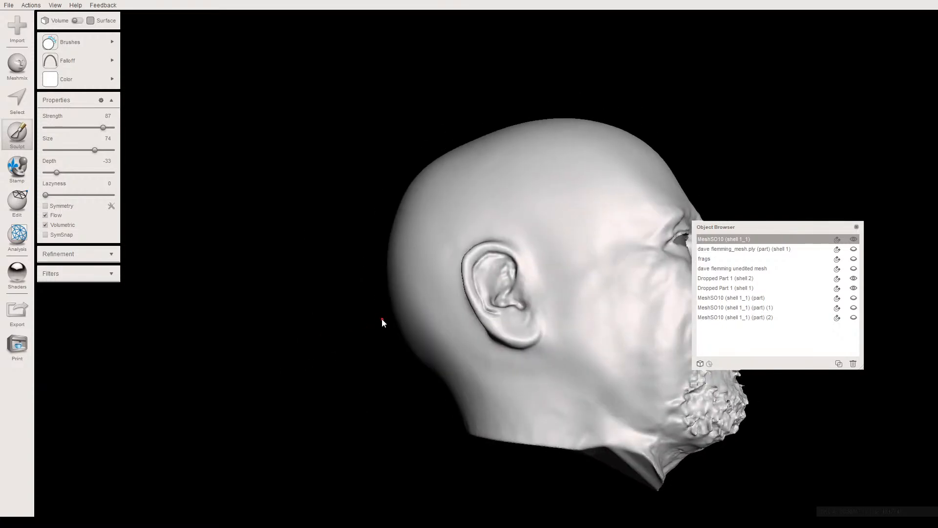
middle_drag(421, 309, 254, 357)
right_drag(323, 336, 268, 281)
middle_drag(437, 294, 339, 310)
mouse_move(367, 307)
right_down()
mouse_move(359, 300)
mouse_move(364, 341)
mouse_move(366, 320)
mouse_move(341, 289)
mouse_move(340, 304)
mouse_move(454, 295)
mouse_move(456, 265)
mouse_move(476, 241)
mouse_move(523, 266)
mouse_move(491, 268)
mouse_move(491, 261)
right_up()
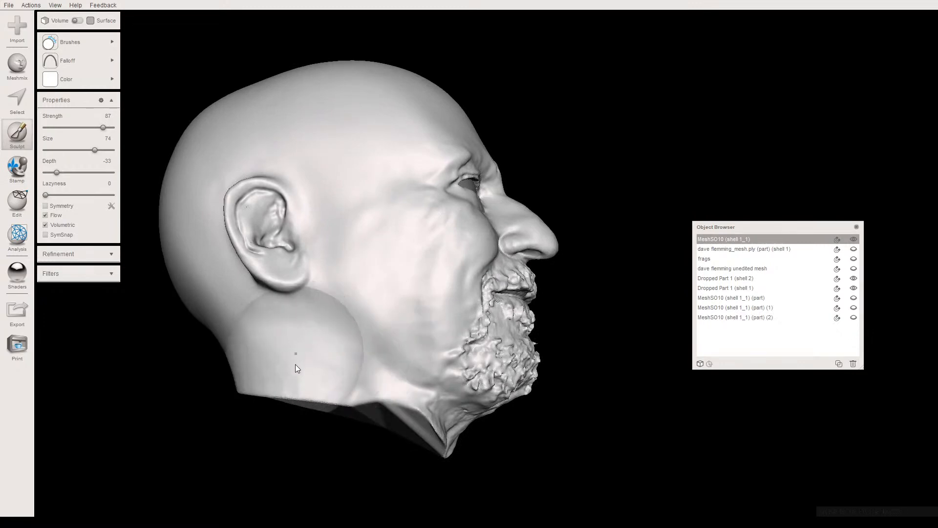
right_drag(363, 382, 250, 394)
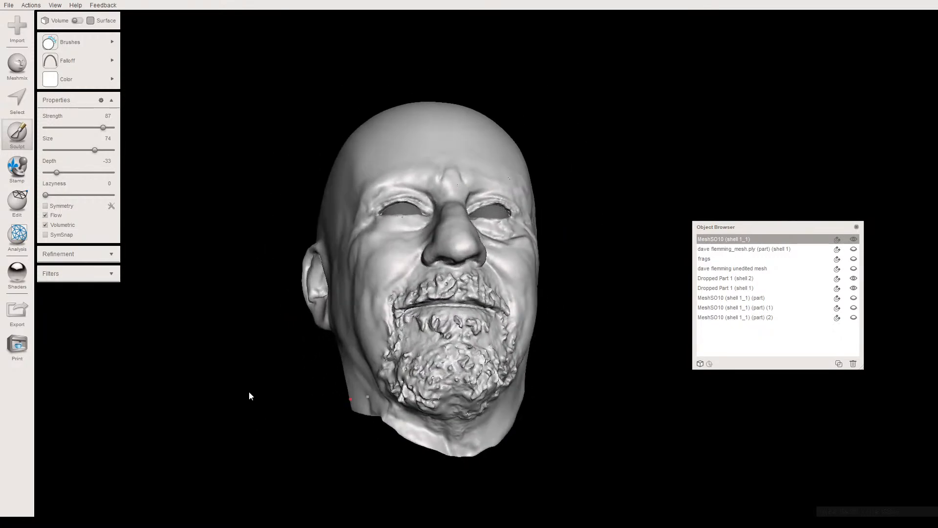
scroll(400, 339, up, 4)
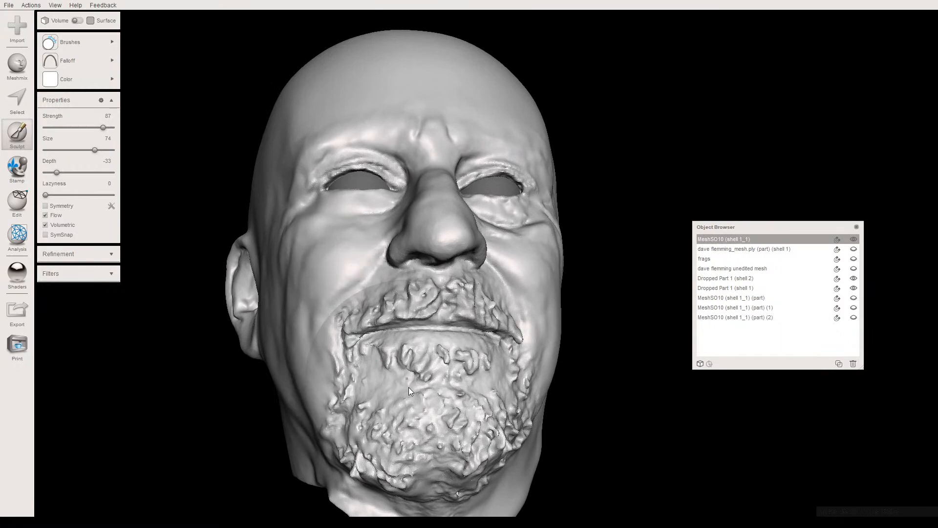
middle_drag(407, 375, 414, 357)
right_drag(414, 358, 388, 345)
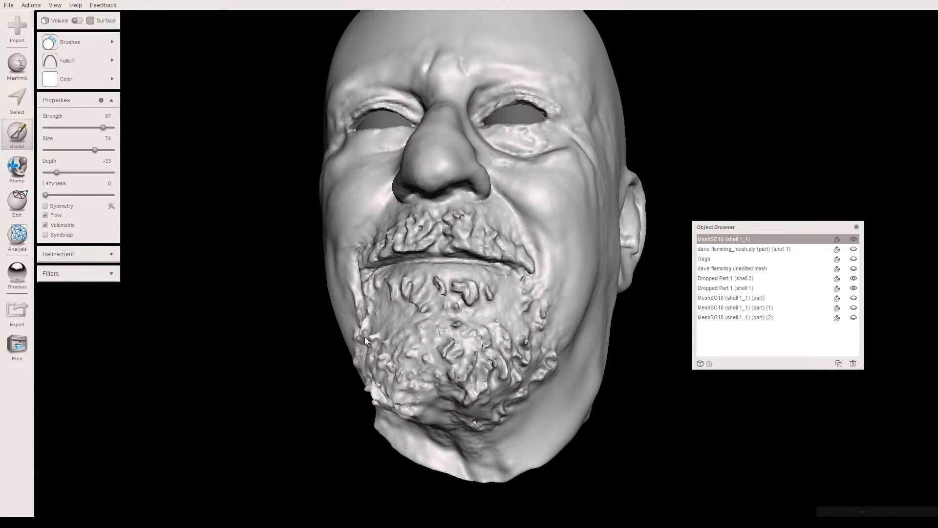
- Set the sculpt brush size to 39 and smooth the rough bumps under the chin where the beard meets the neck
mouse_move(402, 303)
right_down()
mouse_move(379, 234)
mouse_move(408, 315)
right_up()
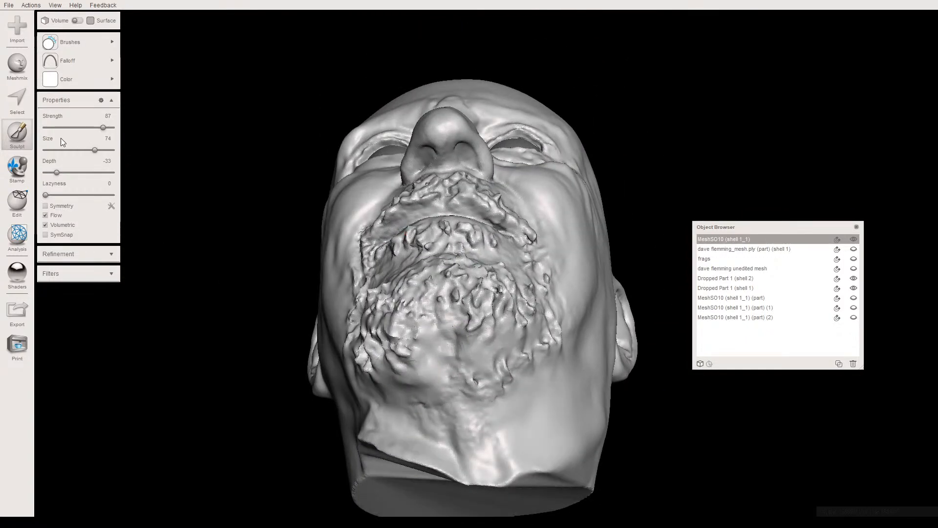
click(71, 150)
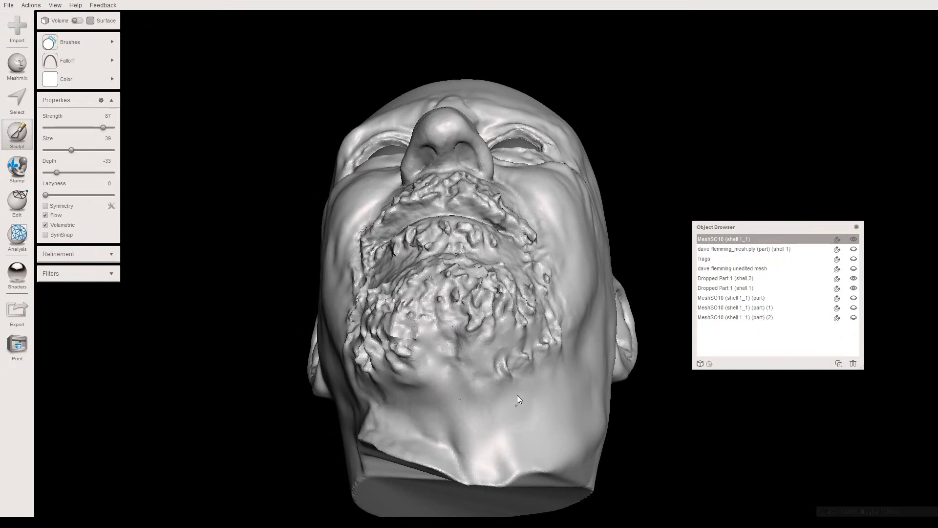
right_drag(502, 429, 382, 397)
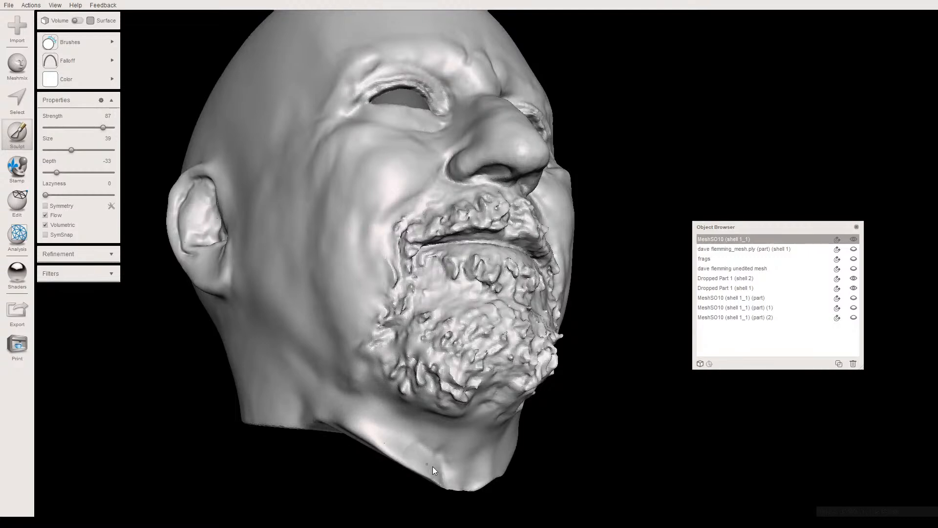
right_drag(436, 464, 369, 371)
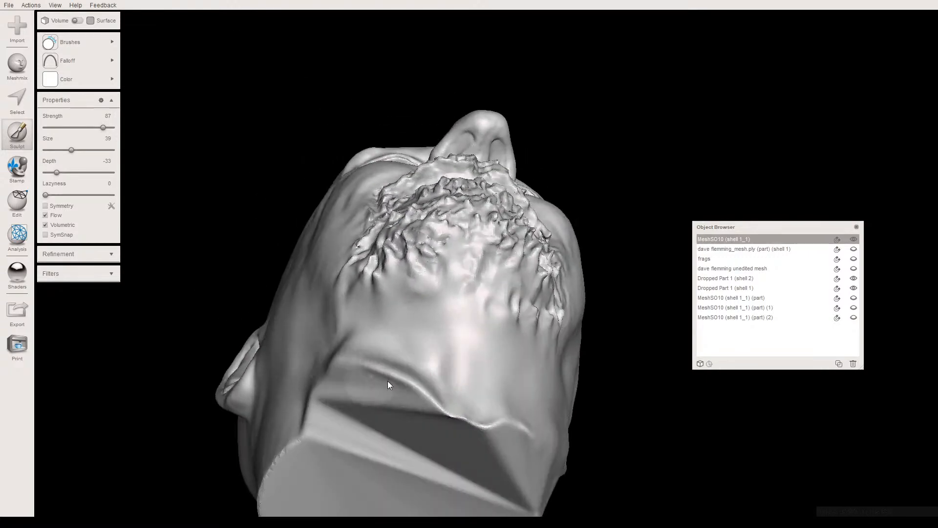
right_drag(391, 411, 330, 373)
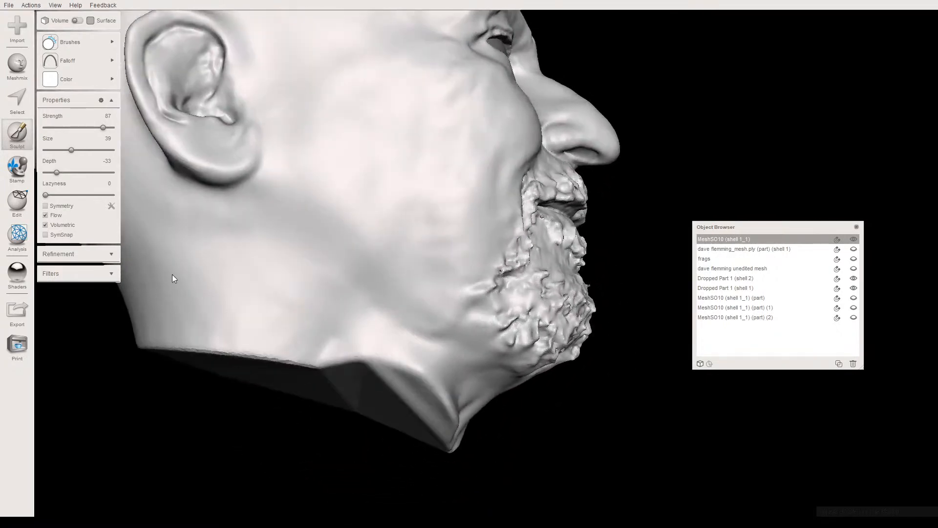
- Brush-select the lower rim of the neck from the head's right side around the front of the throat
key(s)
mouse_move(282, 309)
right_down()
mouse_move(333, 296)
mouse_move(296, 321)
right_up()
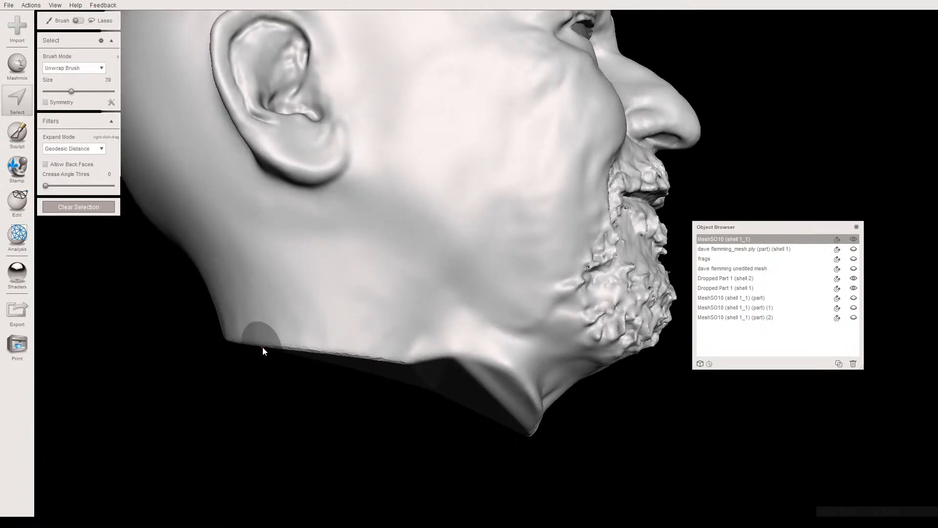
mouse_move(326, 344)
mouse_down()
mouse_move(444, 357)
mouse_move(487, 373)
mouse_up()
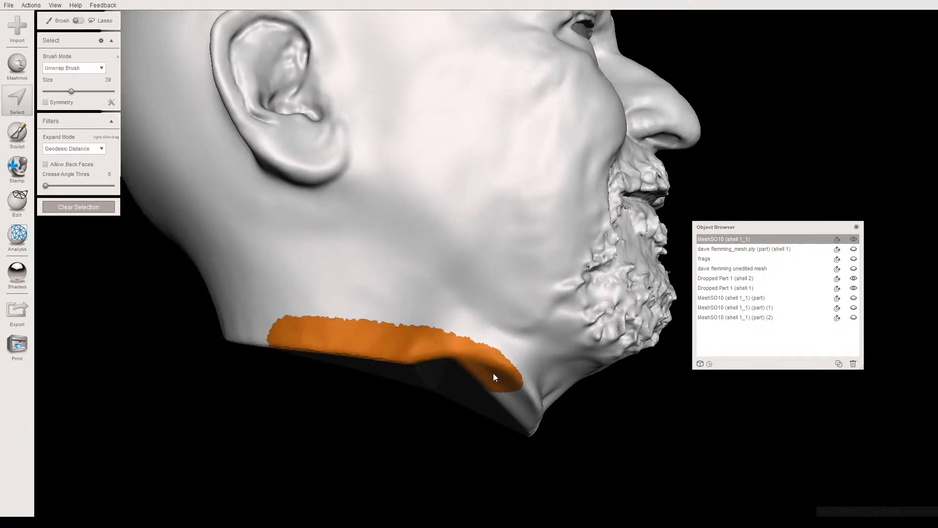
right_drag(509, 388, 409, 356)
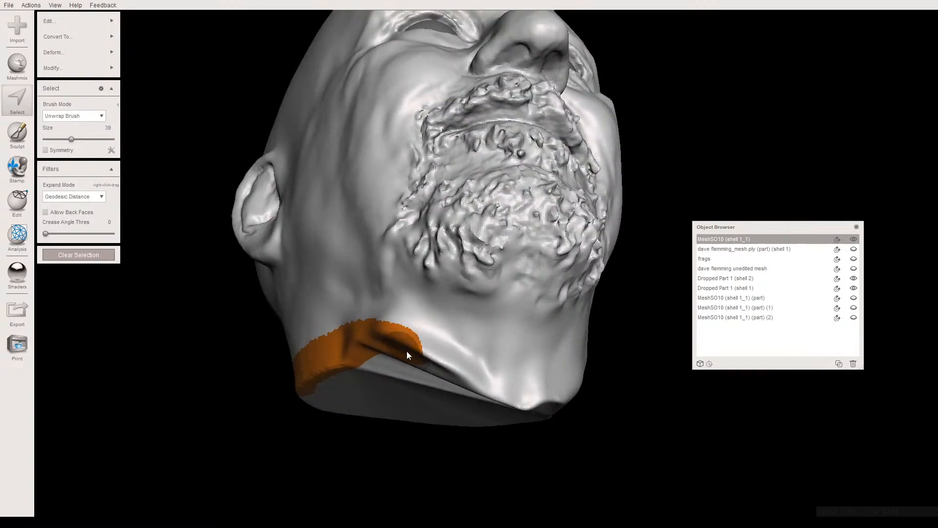
drag(475, 388, 425, 363)
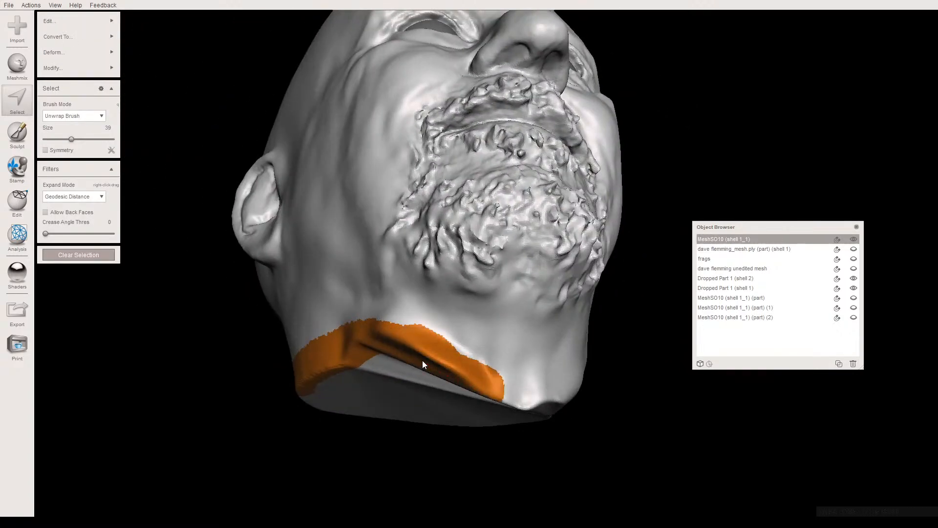
right_drag(409, 353, 426, 388)
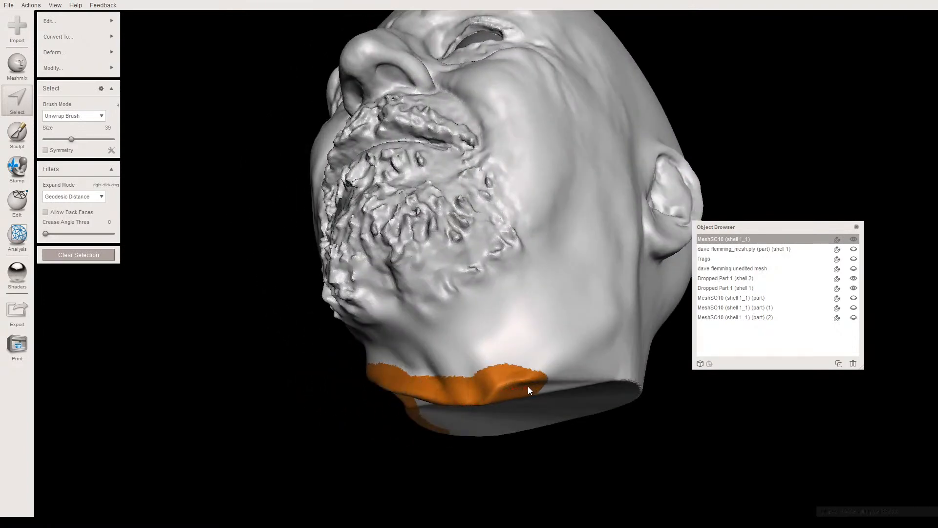
- Continue the rim selection around the back of the neck to close the ring, and trim its upper edge to a narrower band
right_drag(611, 385, 388, 314)
drag(389, 318, 473, 317)
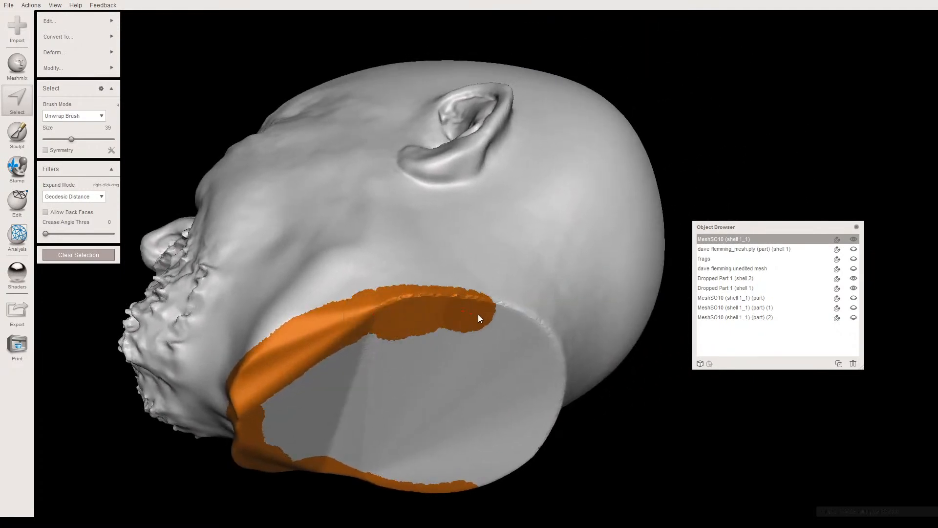
right_drag(540, 361, 388, 388)
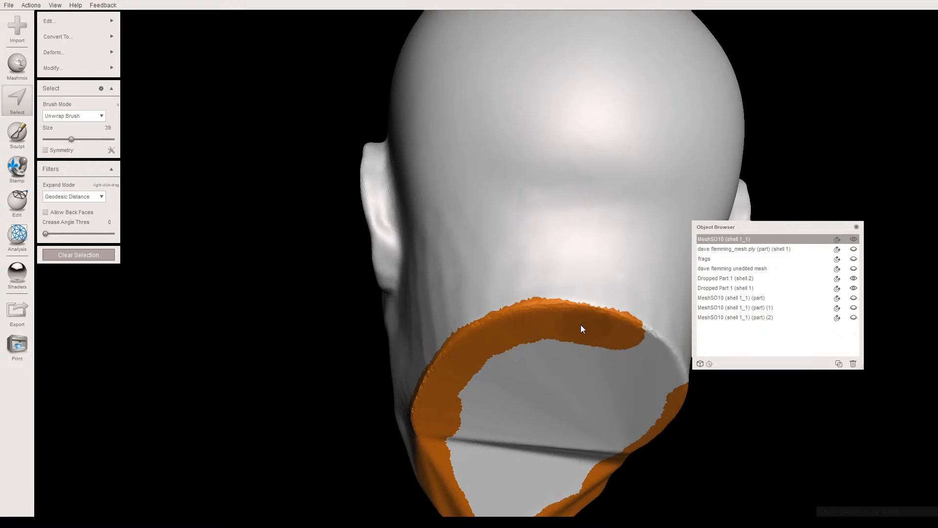
right_drag(614, 331, 516, 315)
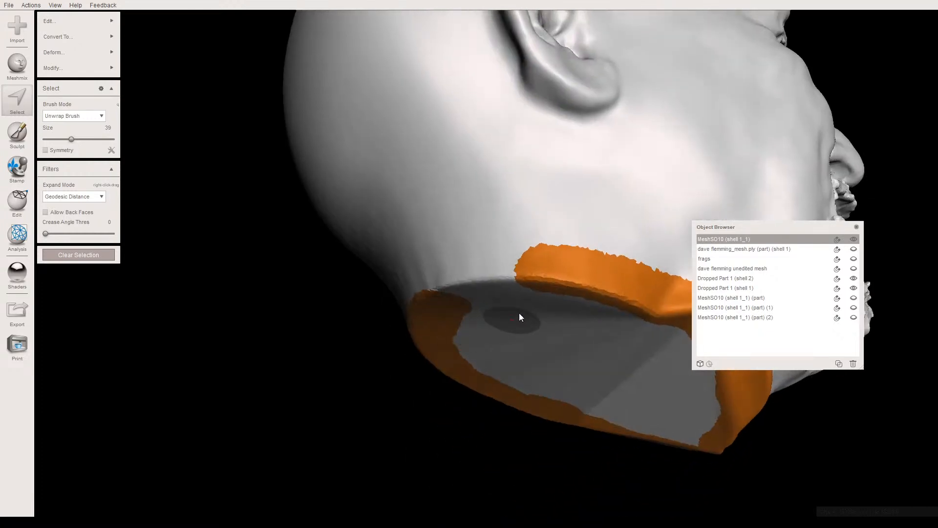
drag(533, 279, 473, 292)
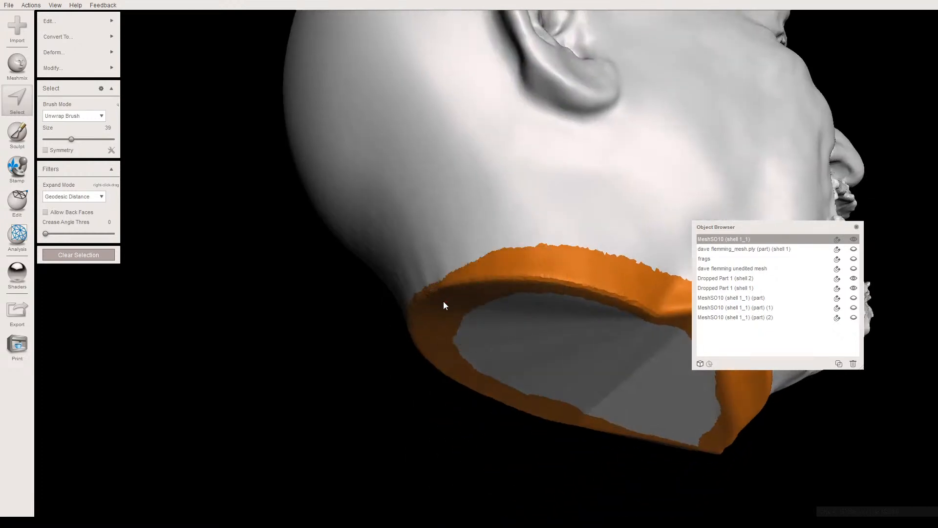
right_drag(429, 304, 368, 333)
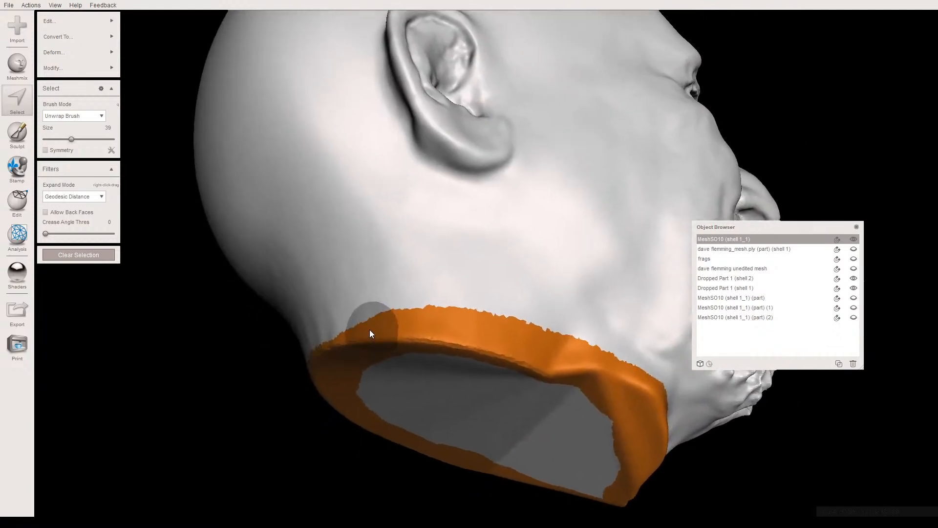
mouse_move(318, 315)
ctrl+mouse_down()
mouse_move(480, 308)
mouse_move(608, 324)
mouse_move(467, 303)
mouse_move(442, 315)
ctrl+mouse_up()
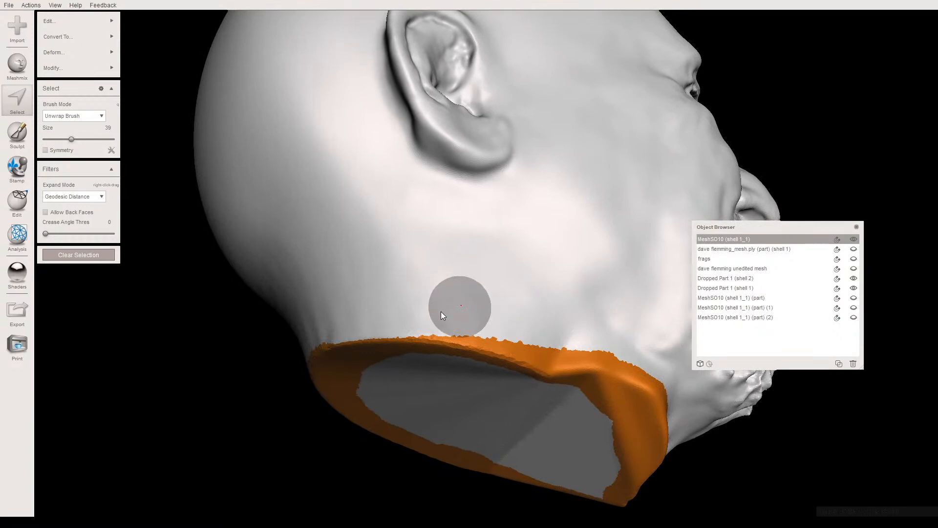
- Fill in the selection across the flat underside of the neck so the whole base is selected
mouse_move(420, 329)
right_down()
mouse_move(404, 376)
mouse_move(418, 380)
mouse_move(412, 304)
mouse_move(377, 235)
right_up()
mouse_move(377, 235)
mouse_down()
mouse_move(387, 315)
mouse_move(494, 373)
mouse_move(578, 373)
mouse_up()
mouse_move(619, 321)
mouse_down()
mouse_move(613, 221)
mouse_move(508, 175)
mouse_move(419, 153)
mouse_move(383, 215)
mouse_move(438, 180)
mouse_move(599, 248)
mouse_move(576, 327)
mouse_move(423, 294)
mouse_move(428, 228)
mouse_move(570, 267)
mouse_move(513, 289)
mouse_move(432, 269)
mouse_up()
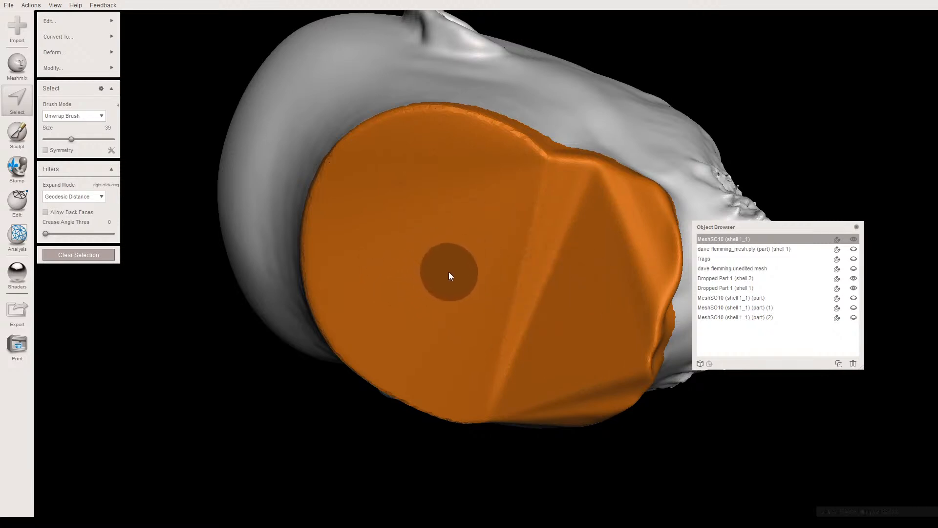
- Transform the selected neck base by moving it down along the neck axis to lengthen the neck, and accept the result
key(t)
right_drag(471, 226, 371, 305)
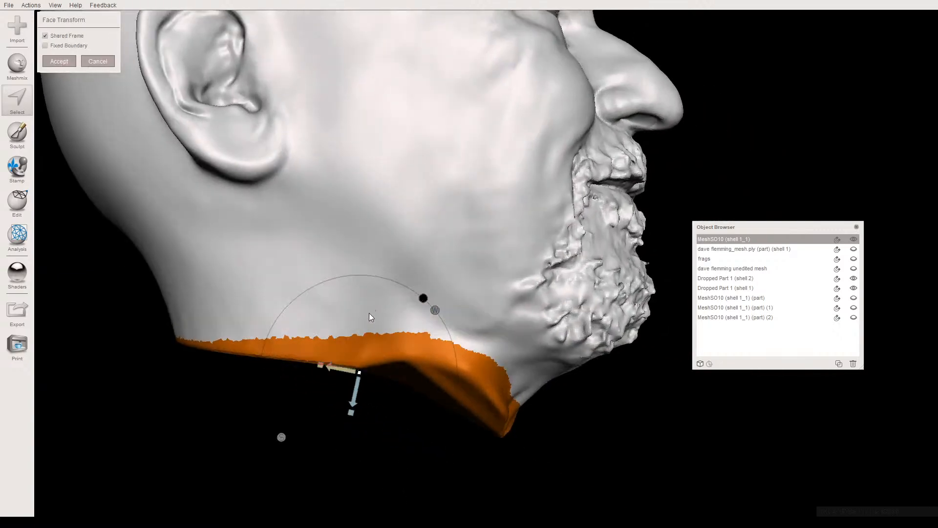
drag(353, 393, 323, 517)
scroll(314, 436, down, 3)
middle_drag(318, 408, 318, 345)
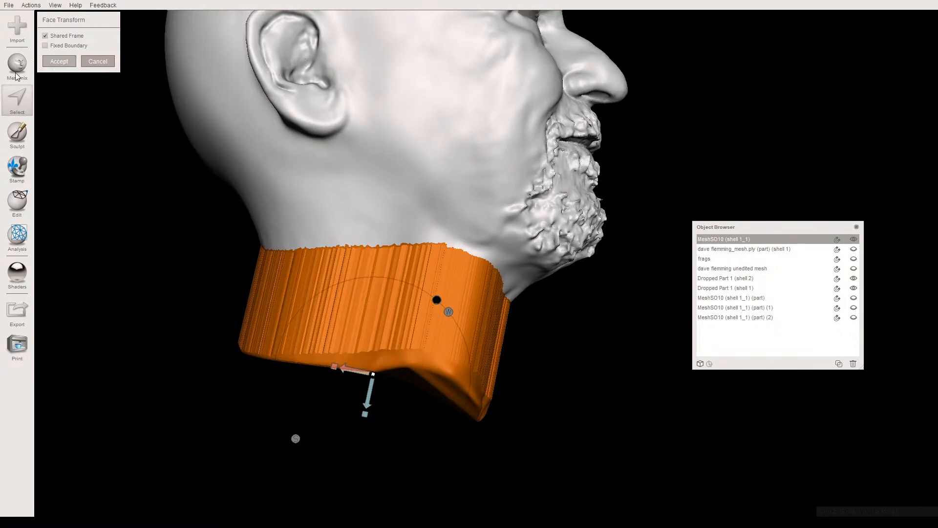
key(Return)
mouse_move(54, 25)
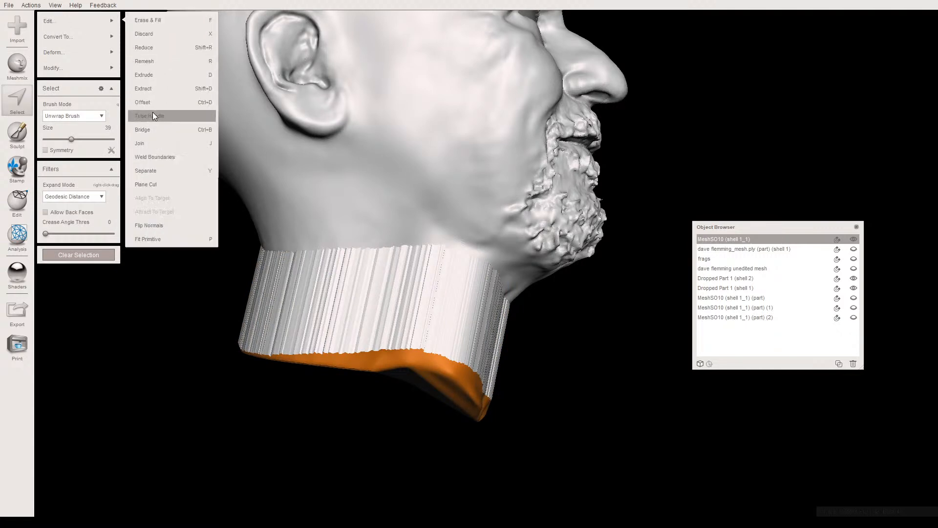
click(159, 183)
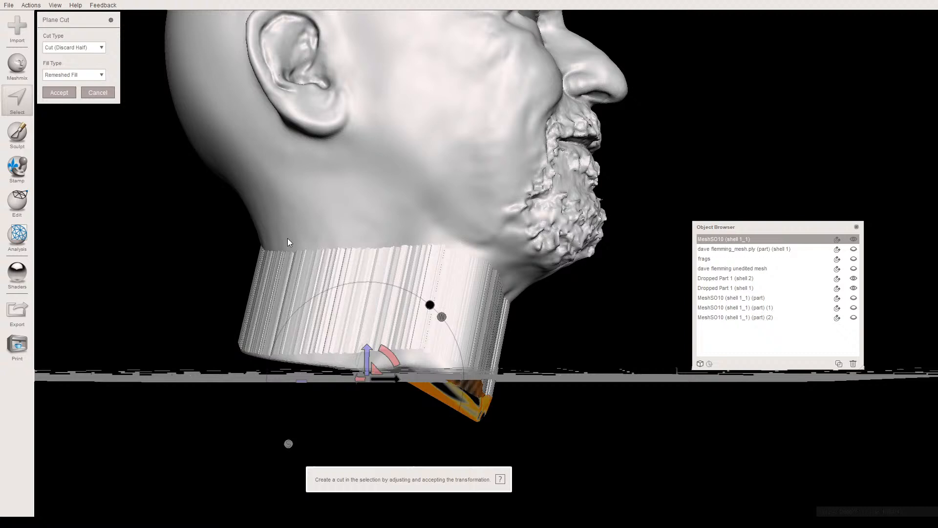
click(97, 93)
mouse_move(97, 68)
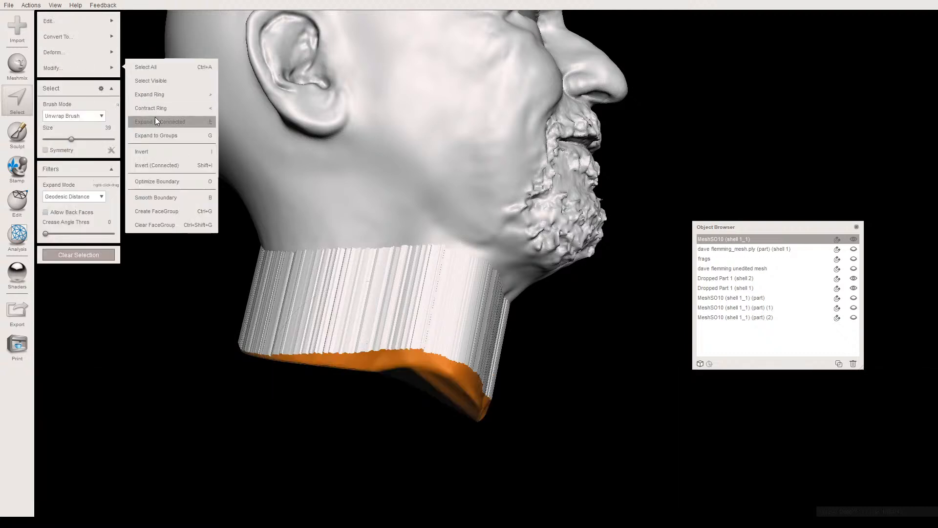
key(Escape)
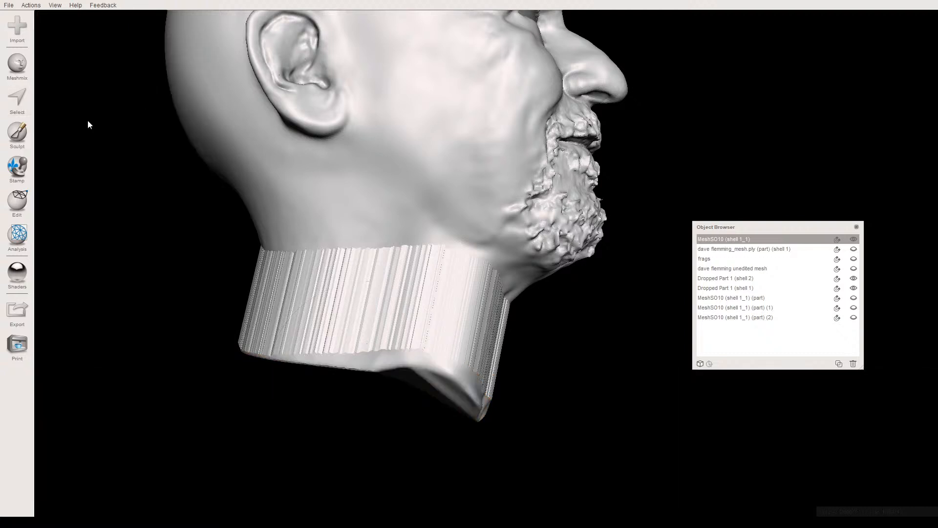
click(18, 169)
click(15, 206)
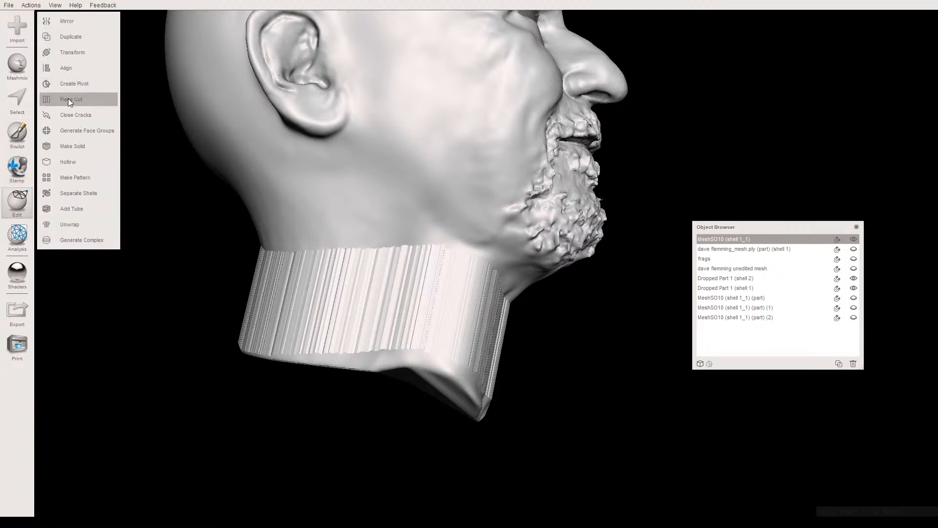
- Display the face groups in colour and select the entire group forming the stretched neck wall
key(s)
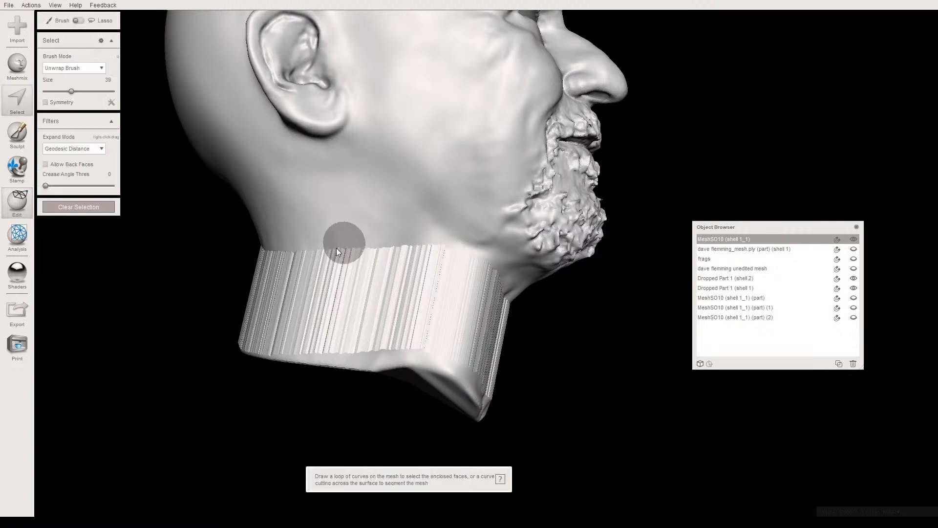
drag(300, 257, 308, 255)
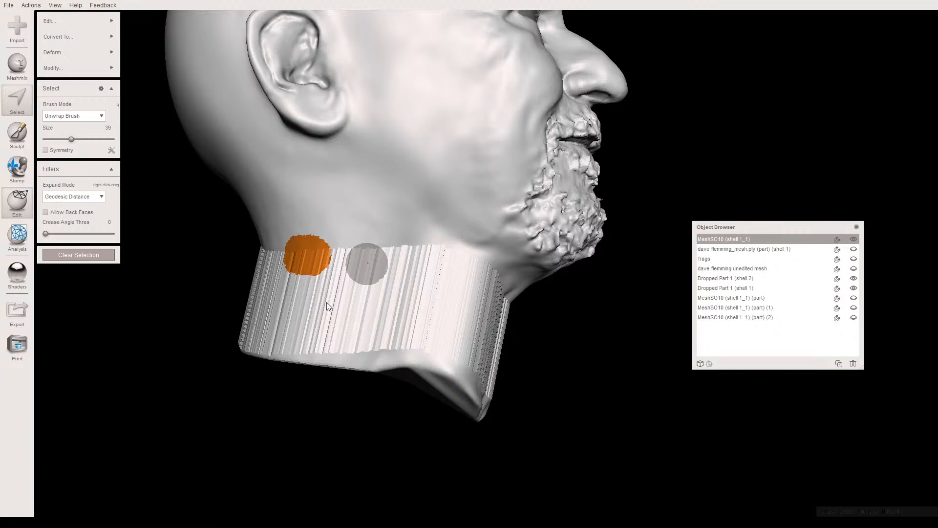
key(ctrl+g)
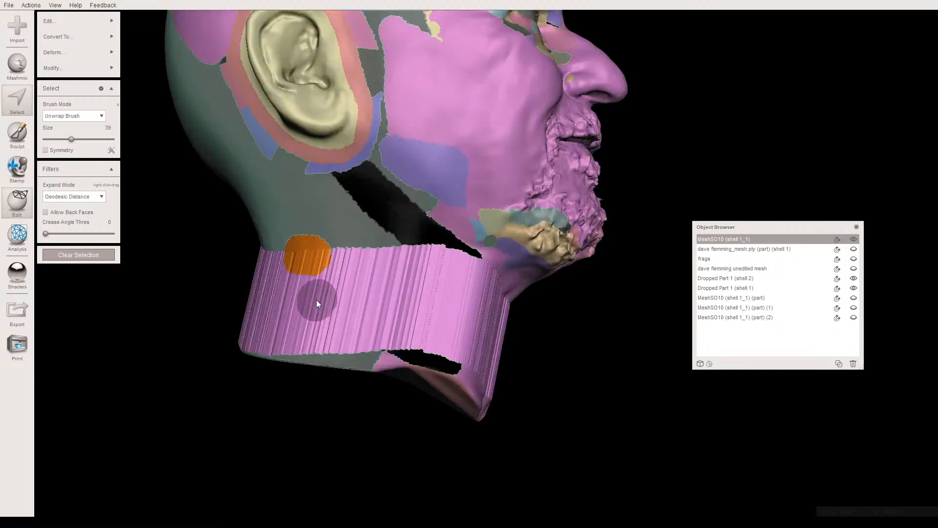
key(ctrl+z)
click(315, 299)
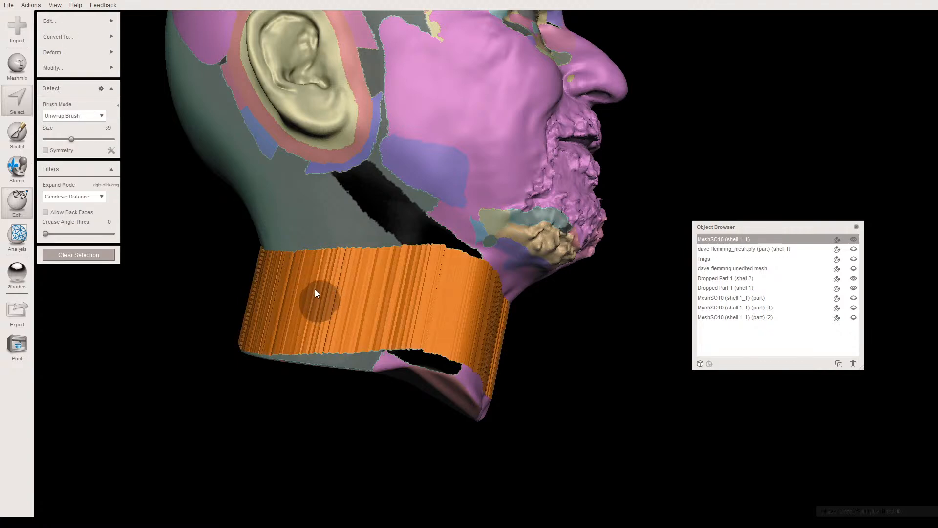
- Expand the neck wall selection by several rings so it overlaps the surfaces above and below it
key(shift+period)
key(shift+period)
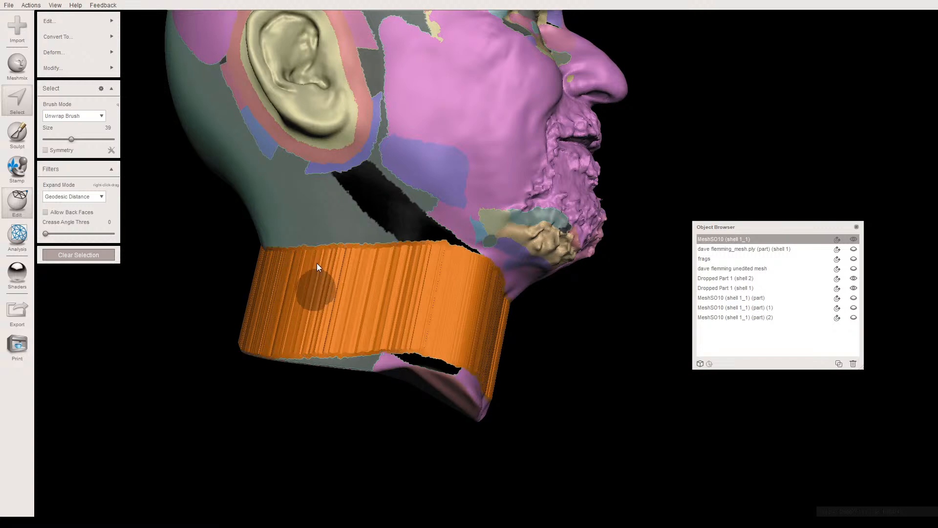
key(shift+period)
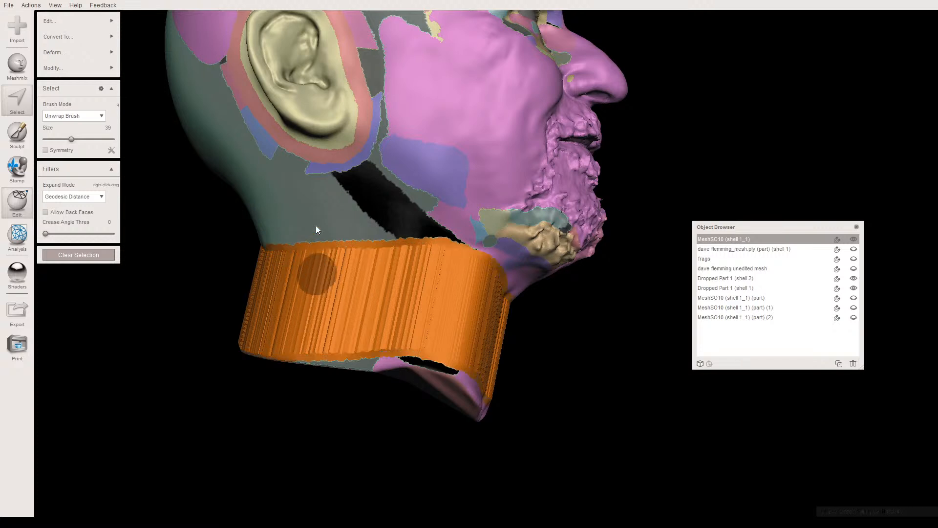
key(shift+period)
key(shift+period)
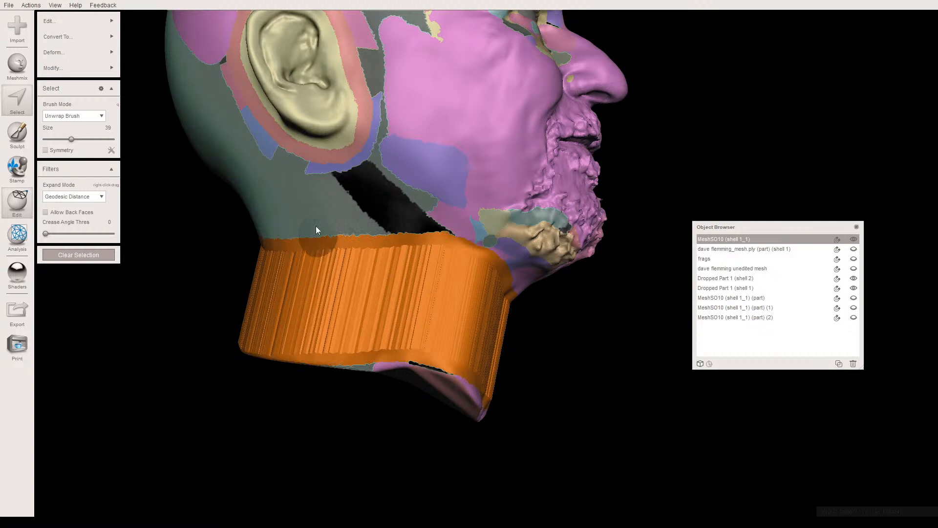
key(shift+period)
key(shift+period)
key(shift+period)
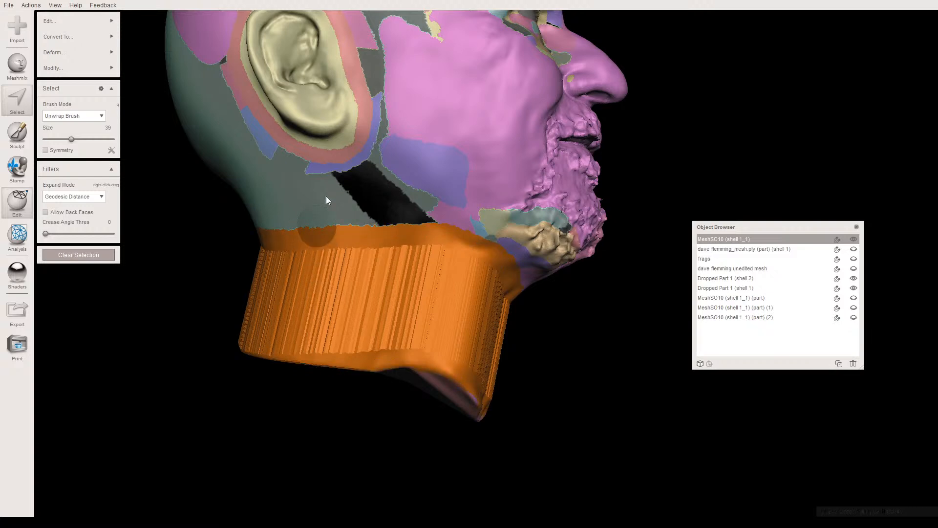
- Extend the neck selection along the jawline on both sides and fill in the unselected middle of the neck's underside
right_drag(413, 234, 537, 293)
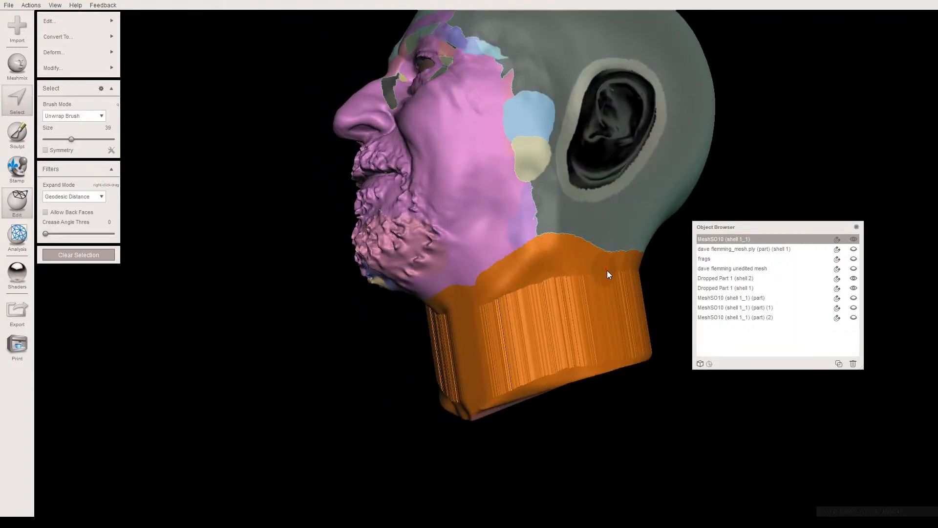
right_drag(438, 319, 369, 284)
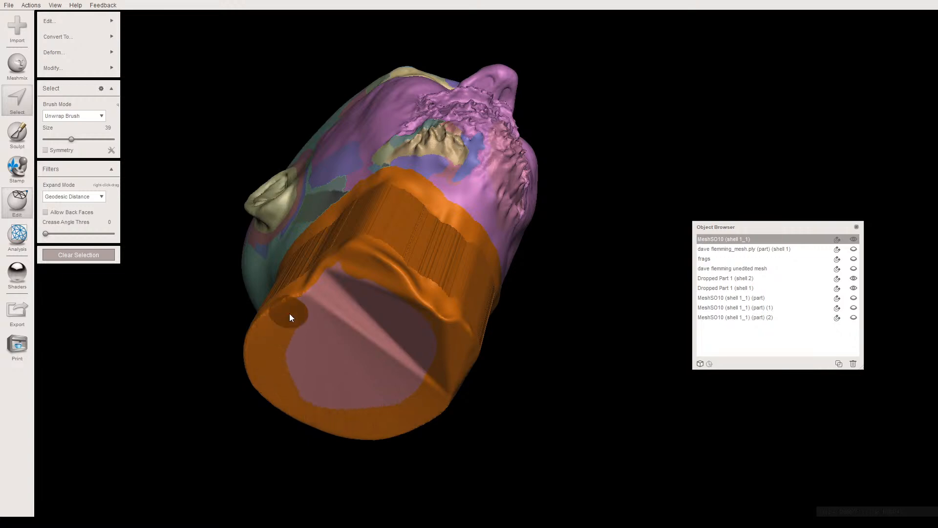
double_click(309, 352)
right_drag(307, 348, 392, 421)
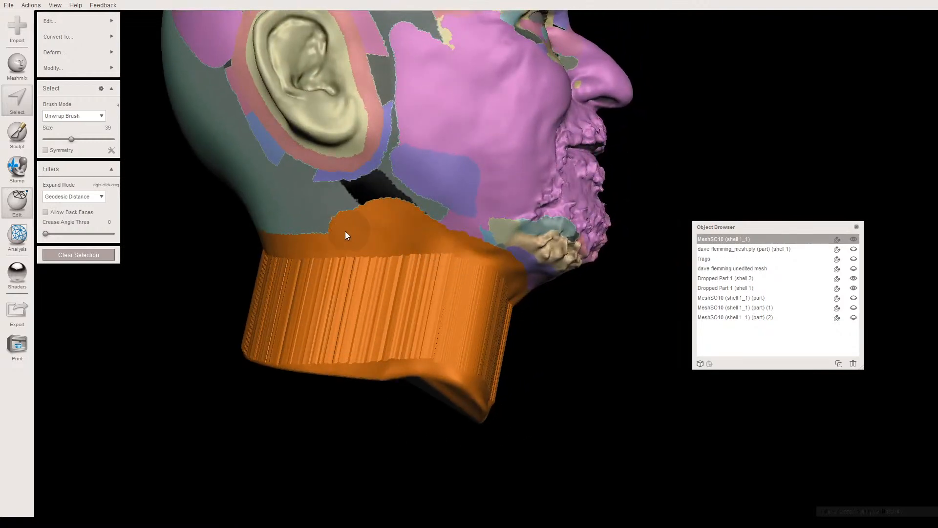
- Raise the selection's upper edge below the ears and around the nape so it reaches well above the stretched neck wall
right_drag(291, 241, 353, 241)
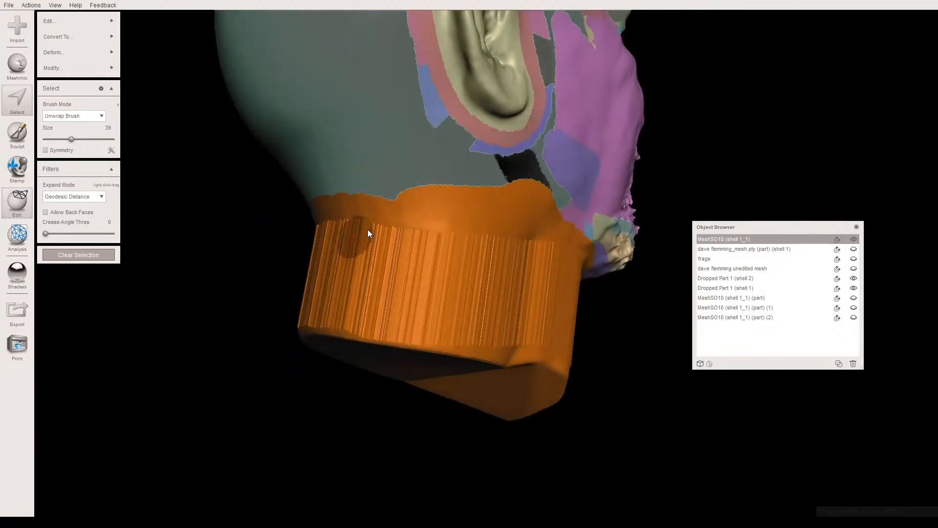
drag(423, 209, 370, 201)
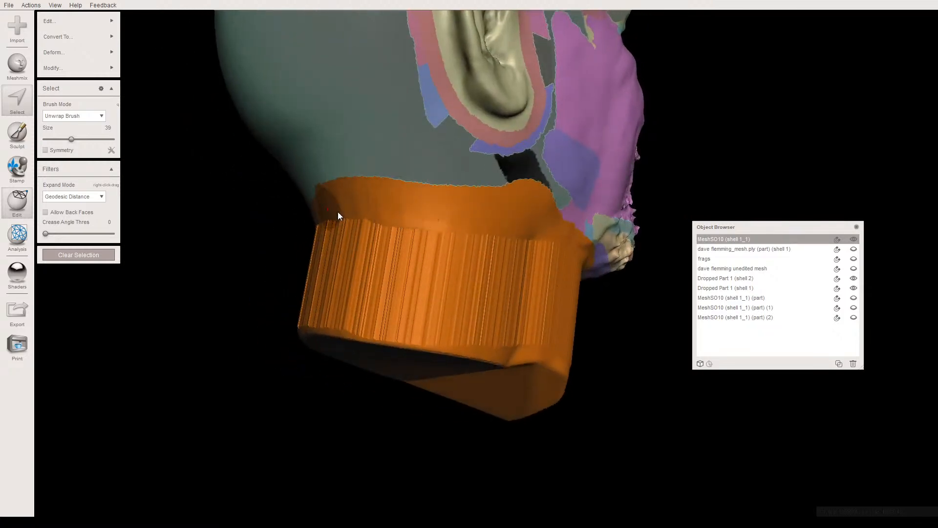
right_drag(331, 210, 436, 224)
right_drag(621, 240, 531, 251)
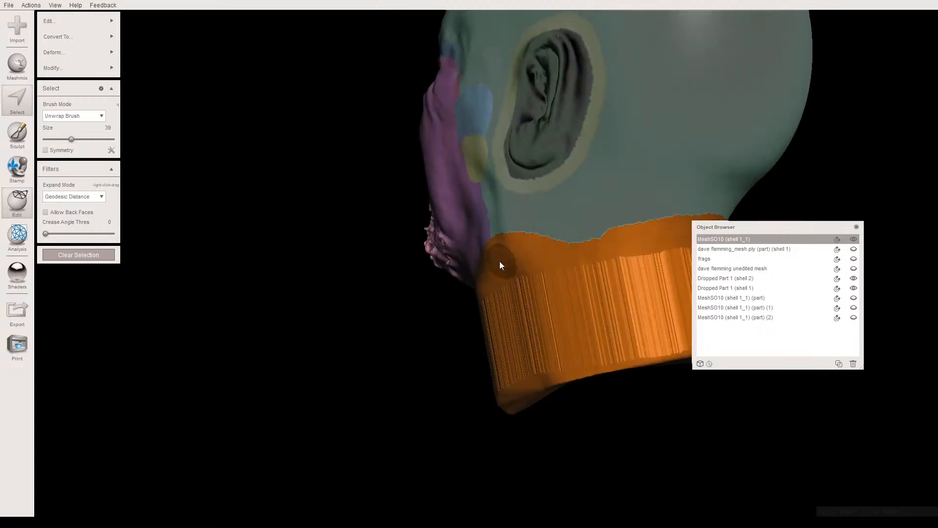
right_drag(643, 224, 559, 228)
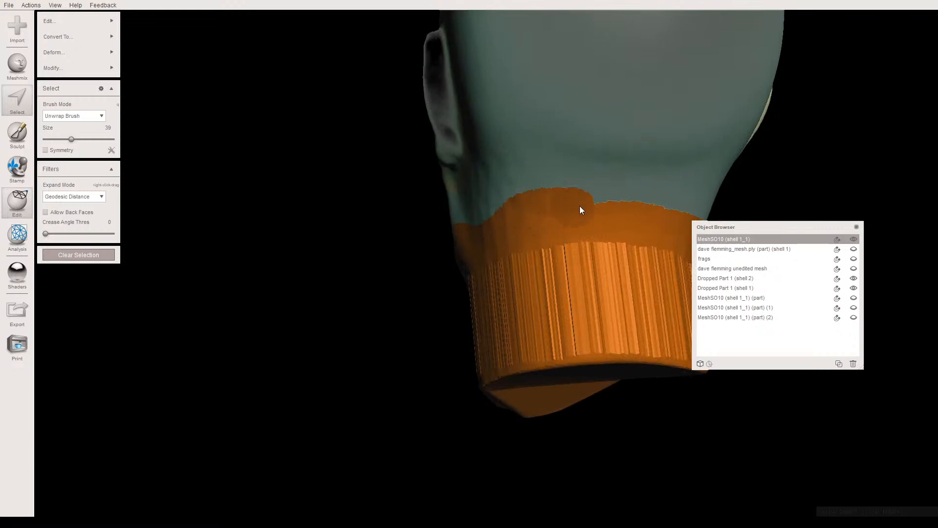
right_drag(634, 204, 432, 201)
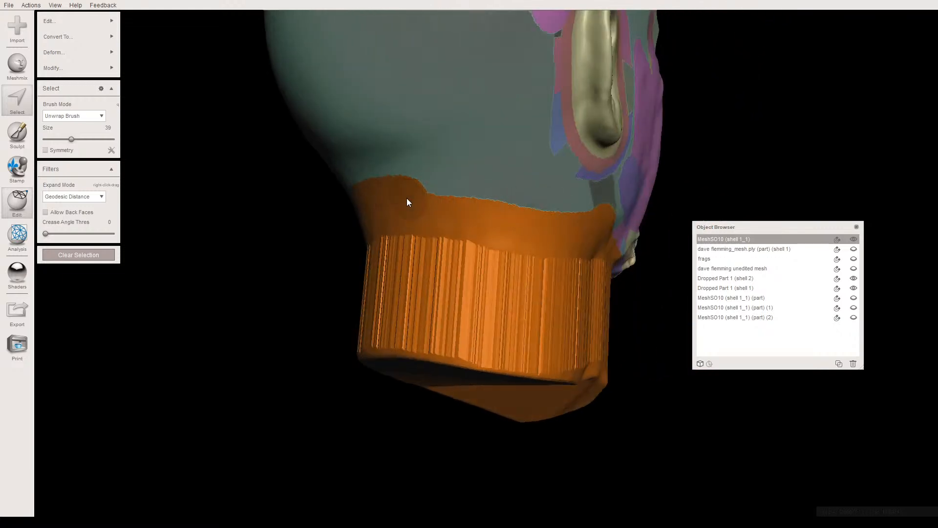
right_drag(585, 236, 465, 253)
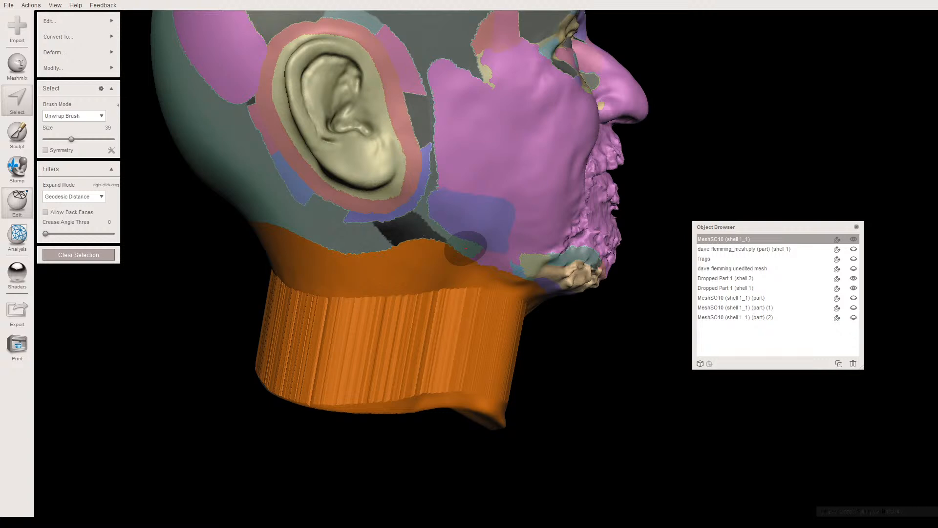
- Smooth the whole selected neck using Shape Preserving with an increased smoothing scale, accept it, and clear the selection
key(ctrl+f)
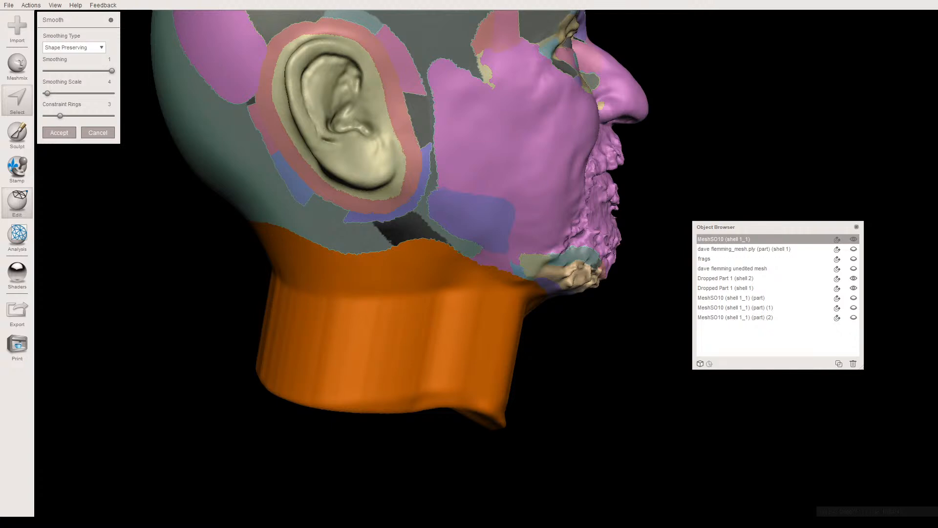
drag(47, 93, 72, 93)
right_drag(211, 228, 237, 278)
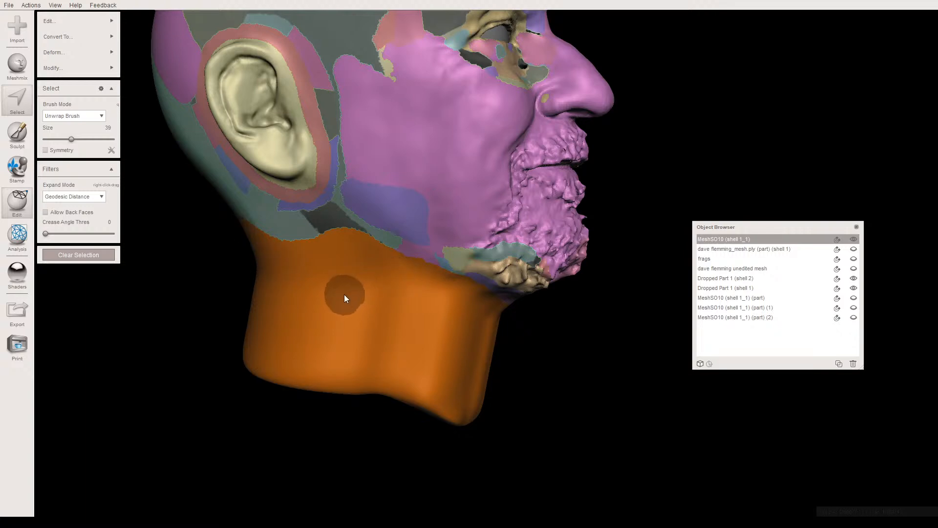
key(Escape)
right_drag(345, 312, 338, 312)
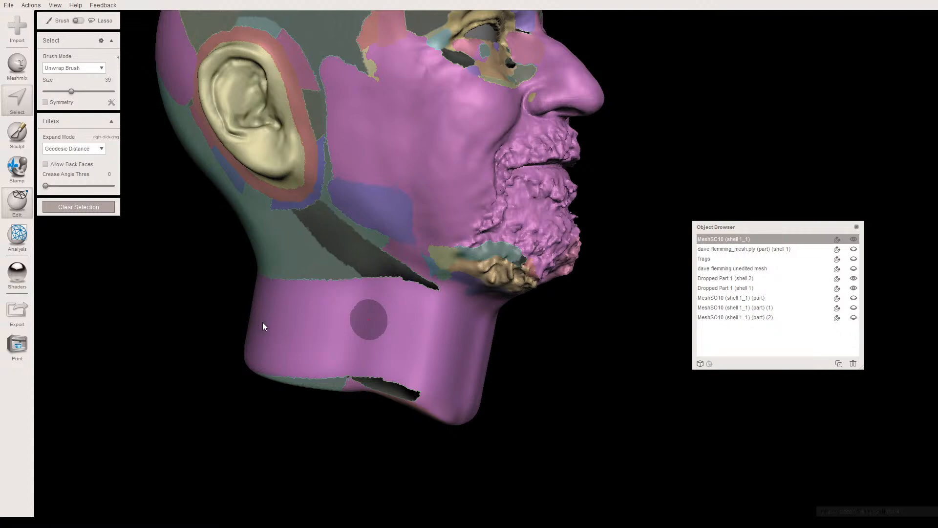
- Select a patch on the side of the neck below the ear and replace it with a Smooth MVC fill
key(ctrl+f)
right_drag(320, 327, 495, 376)
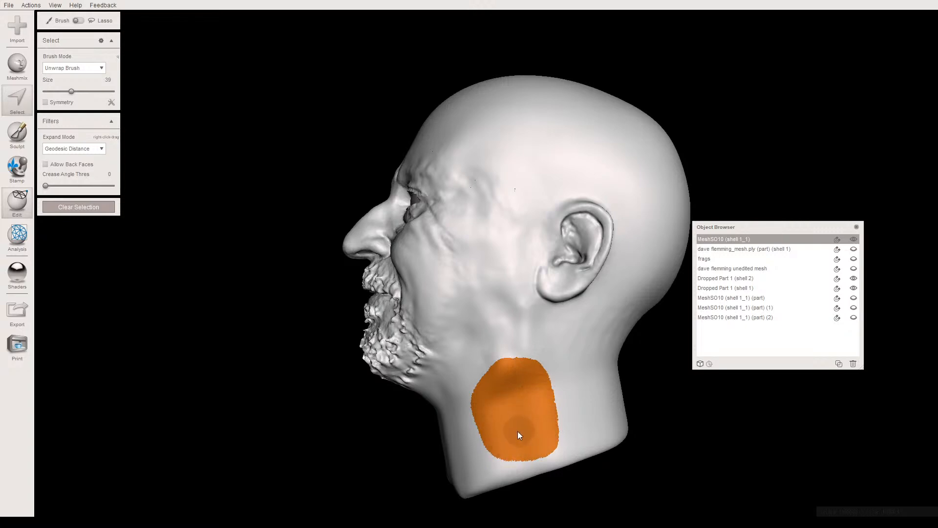
drag(519, 430, 515, 424)
key(f)
mouse_move(494, 417)
right_down()
mouse_move(636, 409)
mouse_move(590, 408)
mouse_move(427, 359)
right_up()
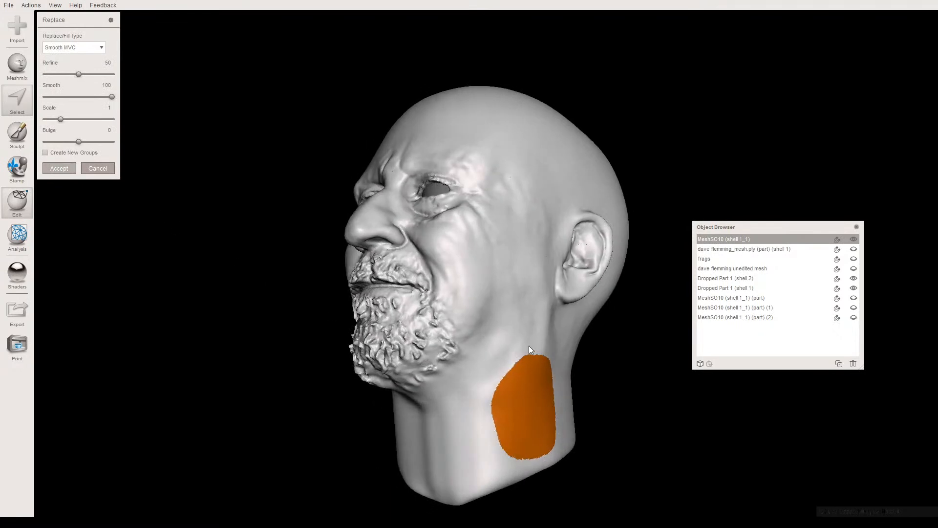
key(a)
- Enlarge the side-of-neck selection up toward the ear and smooth it with a smoothing scale of 64.85, clearing the selection when done
drag(496, 389, 547, 350)
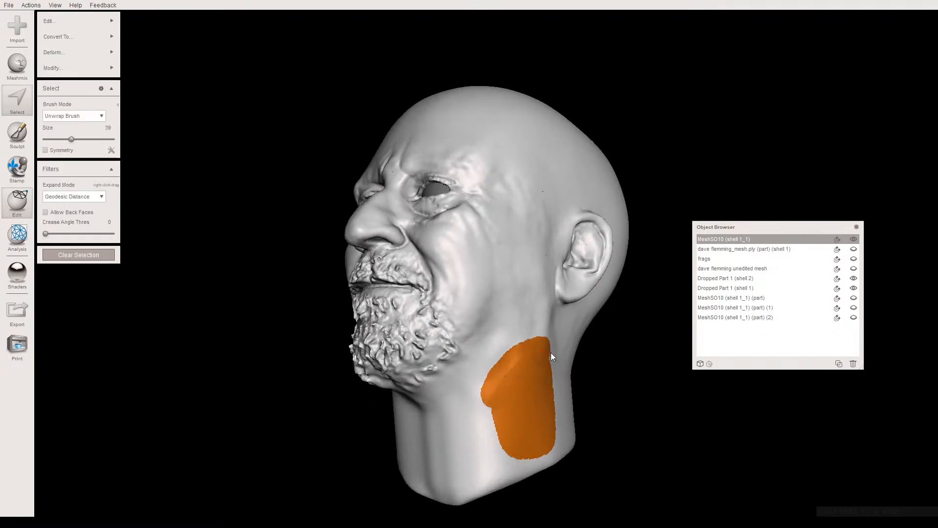
right_drag(563, 400, 526, 372)
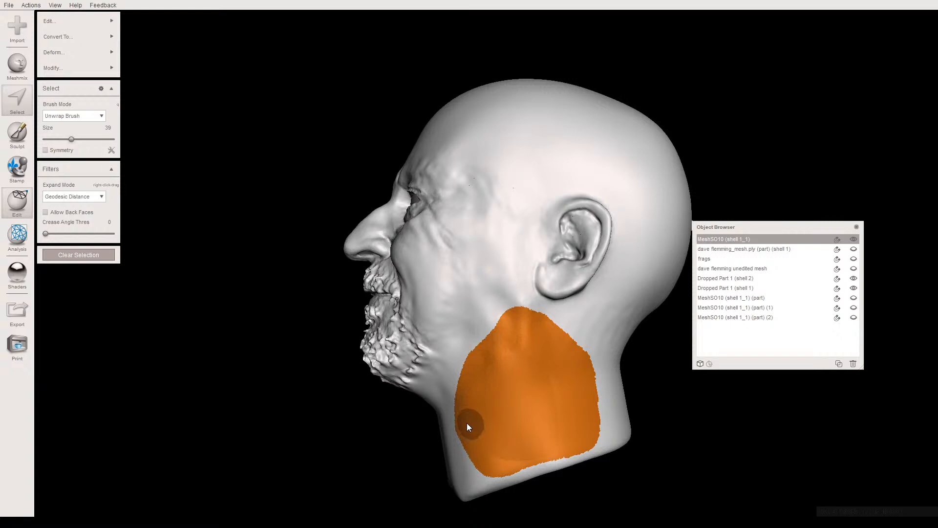
key(ctrl+f)
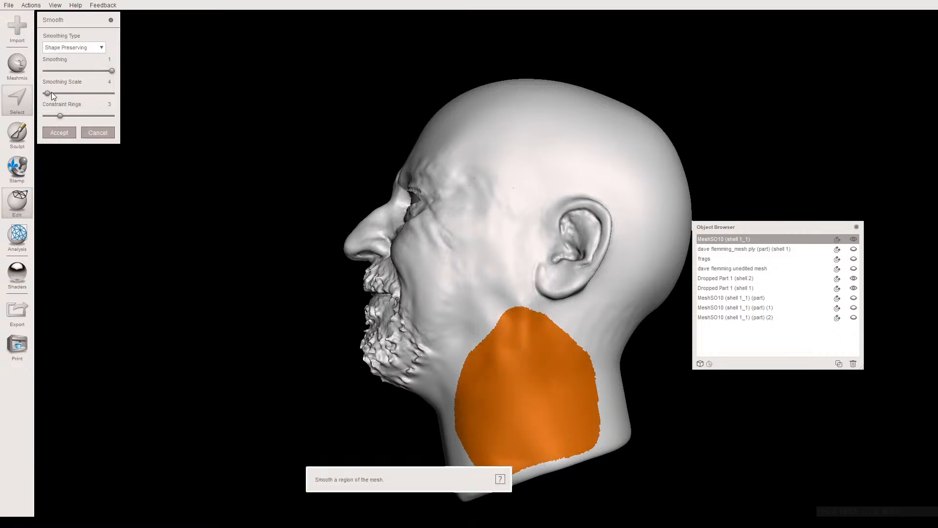
click(89, 96)
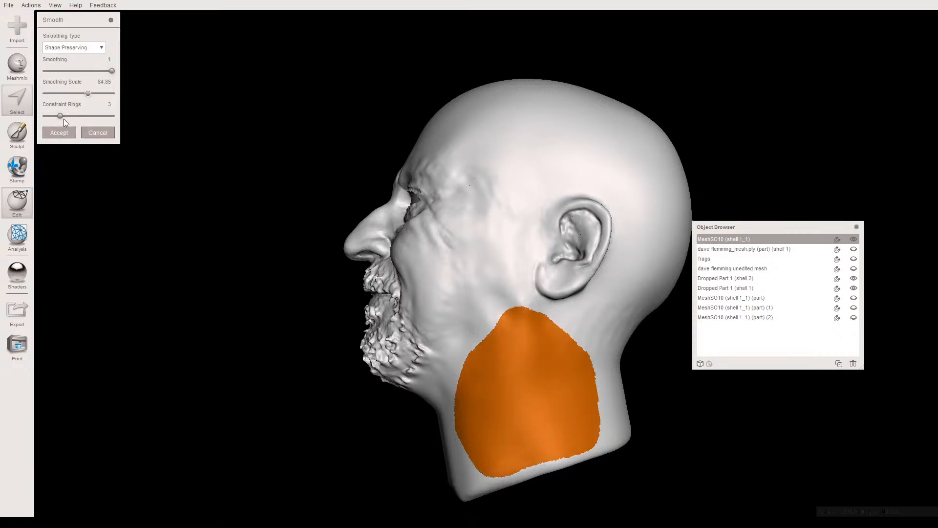
click(88, 93)
key(Return)
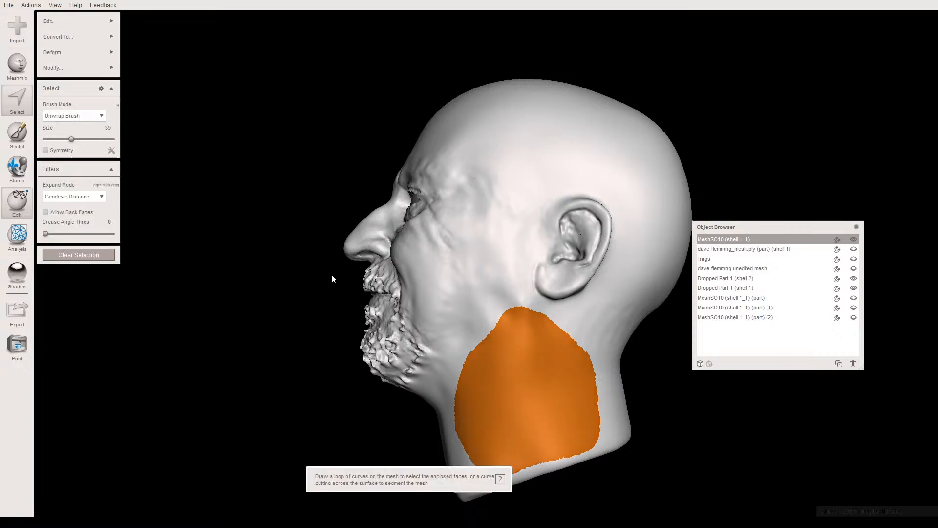
key(Escape)
- Select the cheek and jaw area in front of and below the ear and smooth it with a smoothing scale of 57.67
mouse_move(304, 323)
right_down()
mouse_move(485, 317)
mouse_move(508, 304)
mouse_move(440, 338)
mouse_move(360, 307)
mouse_move(337, 360)
mouse_move(295, 328)
mouse_move(372, 320)
right_up()
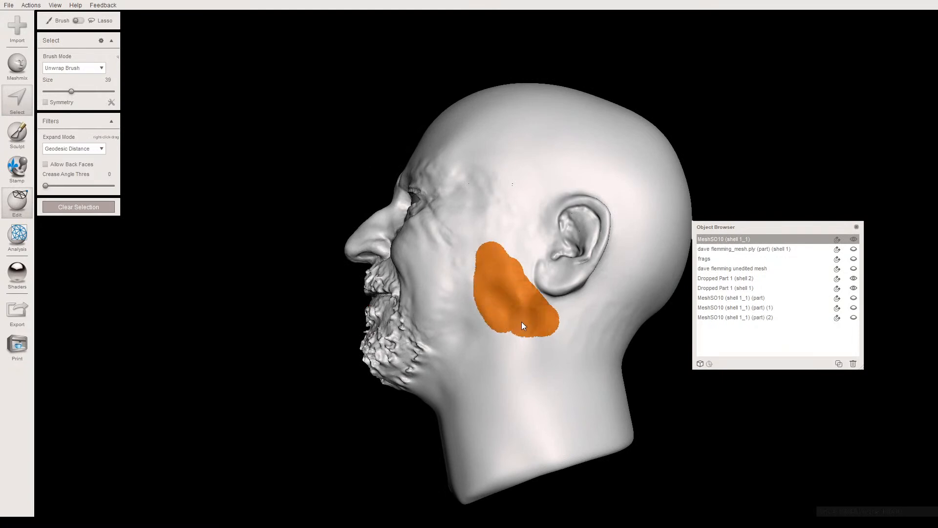
right_drag(478, 348, 525, 338)
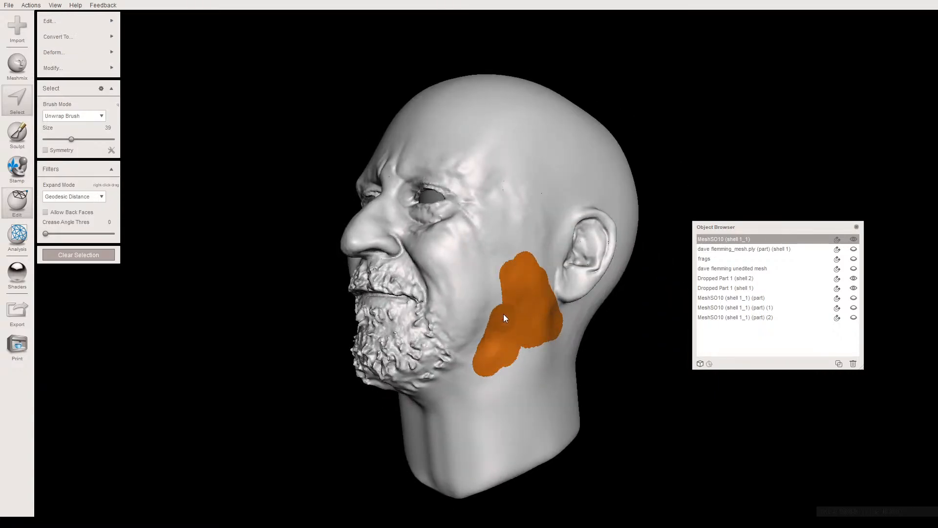
right_drag(537, 333, 523, 349)
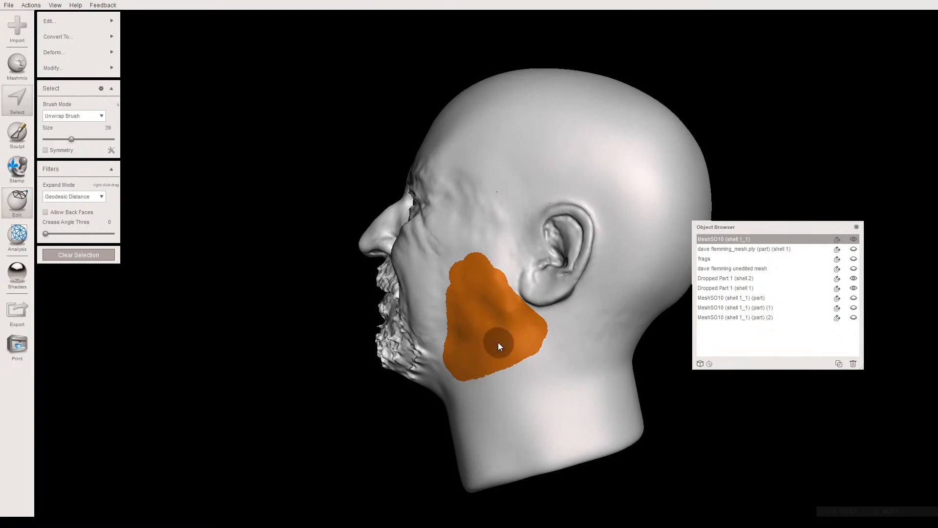
key(ctrl+f)
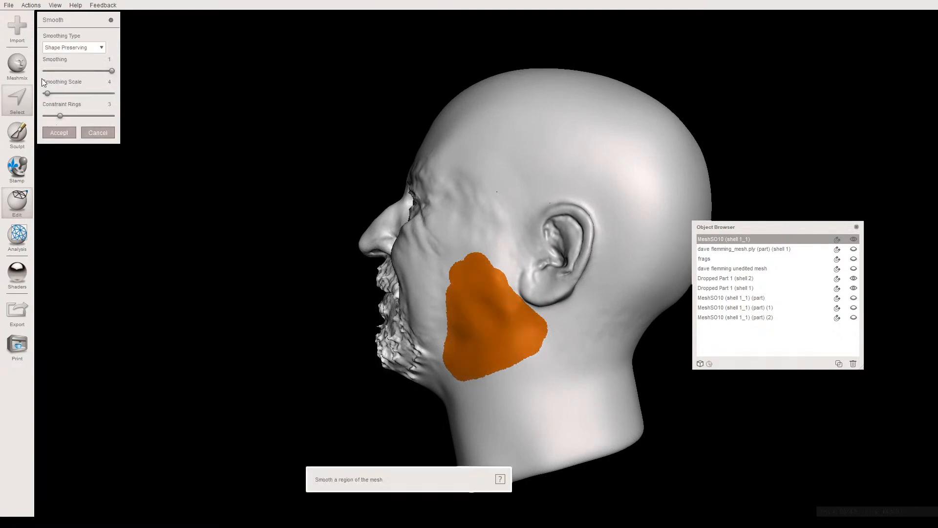
click(84, 93)
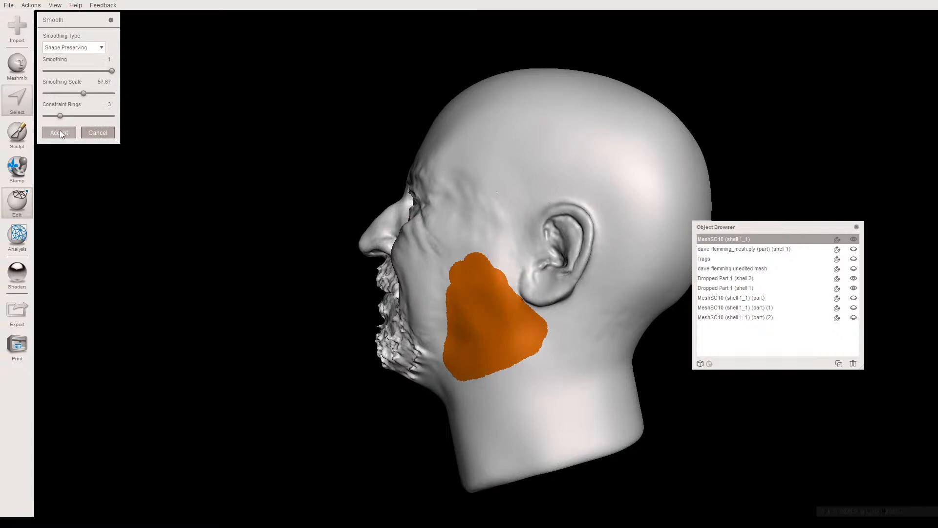
click(73, 134)
key(Escape)
- Start a Plane Cut on the head that discards half with a remeshed fill, and place the plane across the neck below the chin
mouse_move(438, 249)
right_down()
mouse_move(447, 262)
mouse_move(482, 224)
mouse_move(511, 275)
mouse_move(517, 228)
mouse_move(415, 210)
mouse_move(477, 283)
mouse_move(310, 199)
mouse_move(139, 213)
mouse_move(14, 255)
mouse_move(10, 234)
mouse_move(2, 256)
mouse_move(0, 239)
mouse_move(1, 259)
mouse_move(0, 247)
right_up()
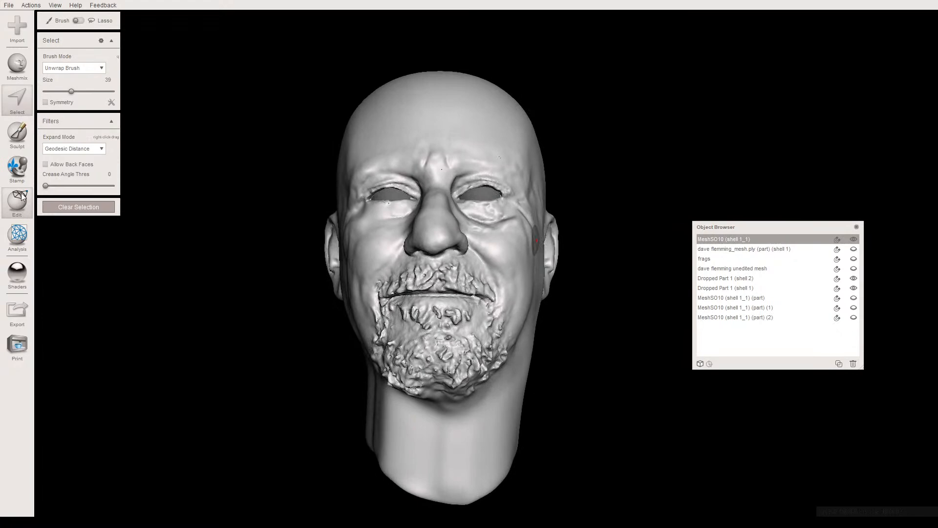
click(19, 202)
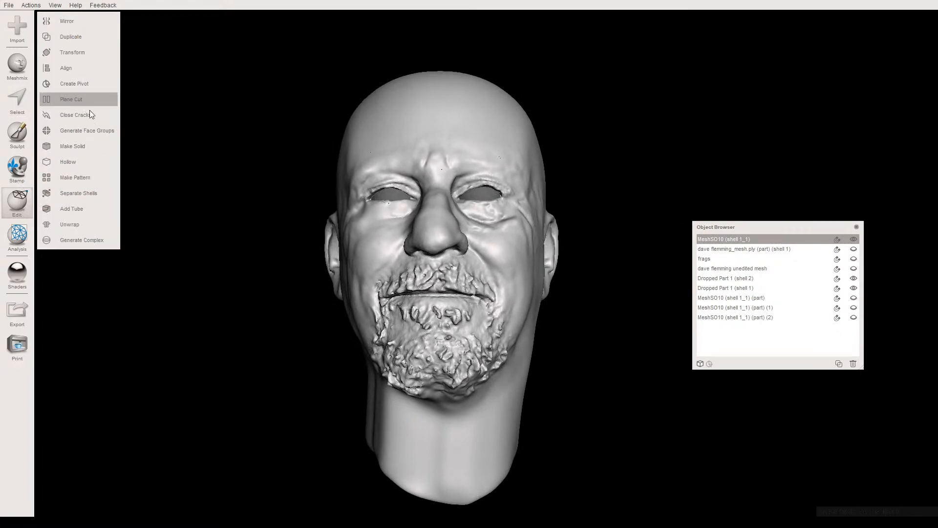
right_drag(336, 278, 467, 274)
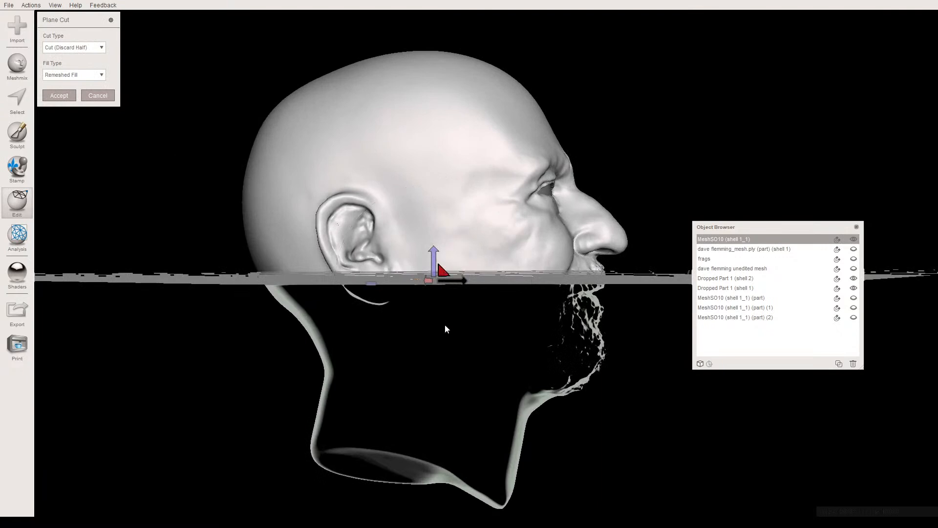
drag(447, 338, 454, 395)
right_drag(456, 382, 484, 367)
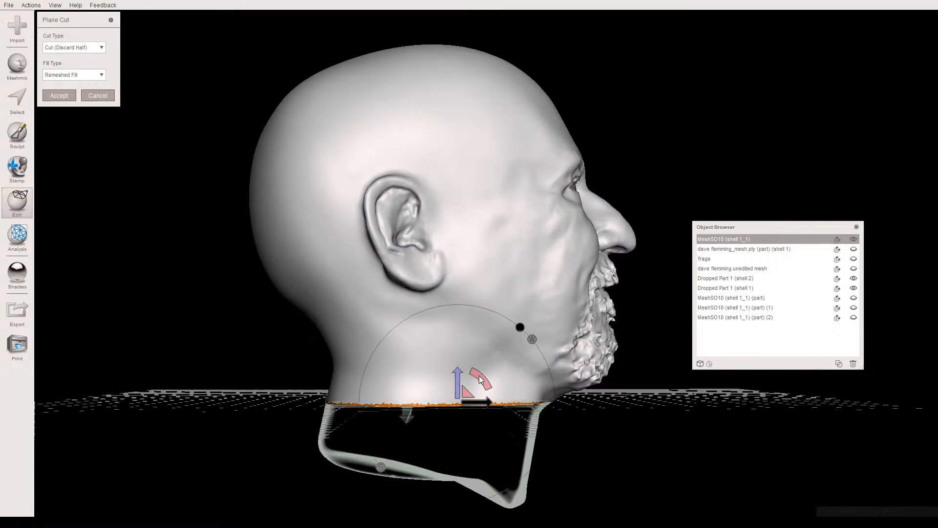
- Tilt the cutting plane down toward the front of the neck and cut away the lower part of the neck
drag(480, 379, 484, 384)
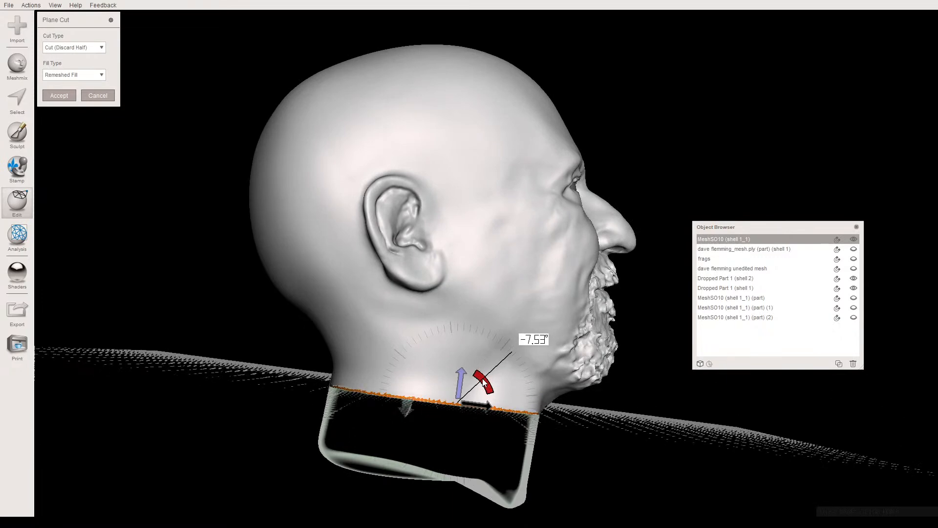
drag(484, 384, 482, 382)
right_drag(468, 344, 458, 322)
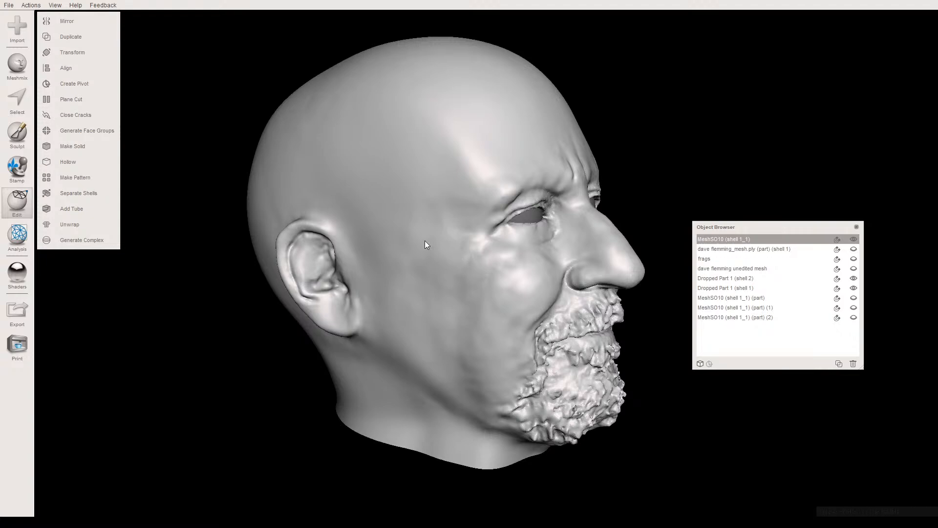
- Set up the Draw2 sculpting brush at size 18 for work on the skin beneath the eye
scroll(490, 262, up, 2)
right_drag(491, 262, 439, 276)
scroll(430, 283, up, 2)
key(c)
scroll(439, 273, up, 3)
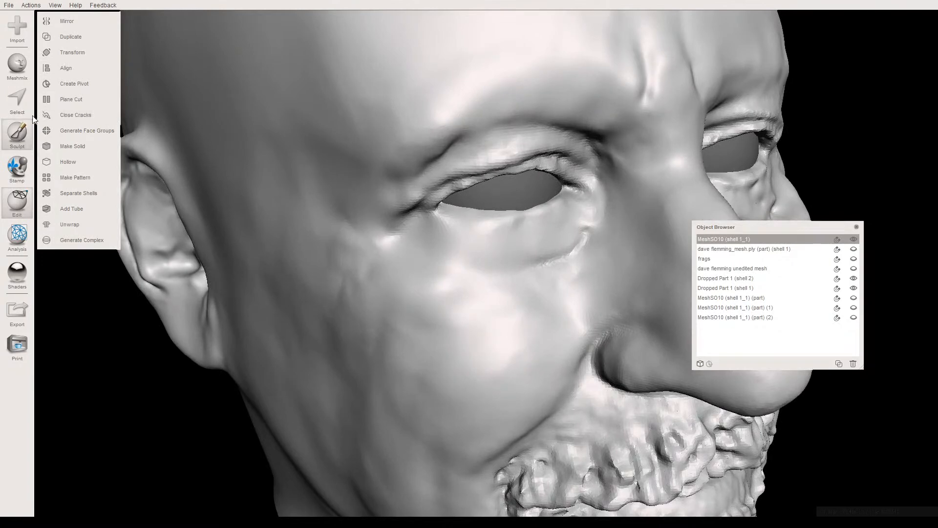
click(22, 129)
mouse_move(83, 37)
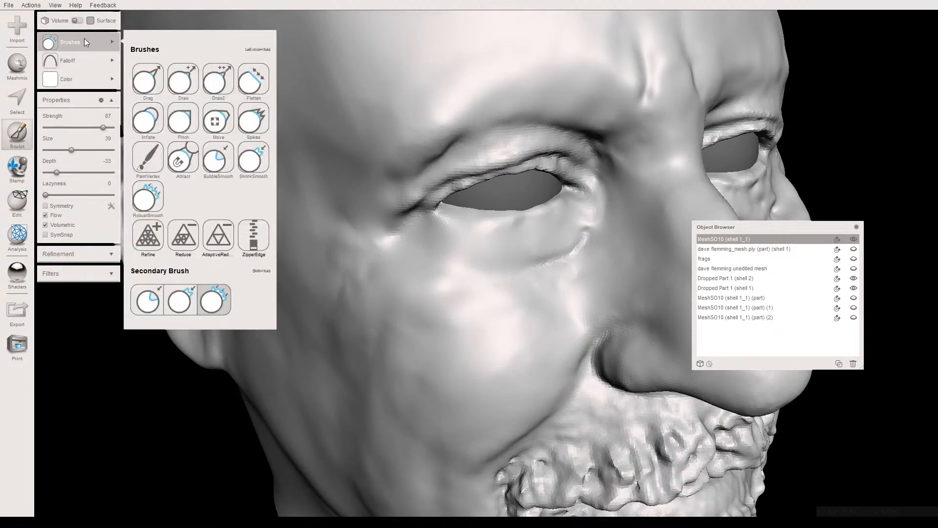
click(218, 79)
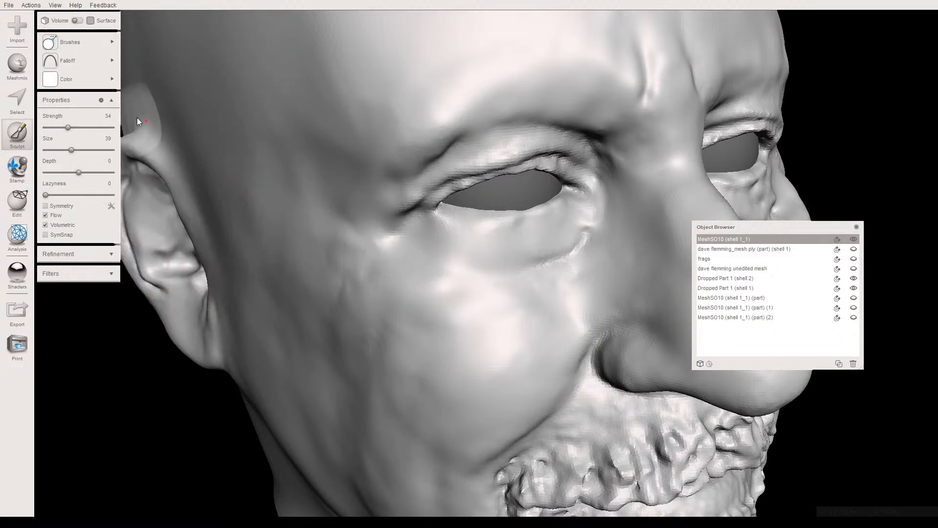
click(57, 149)
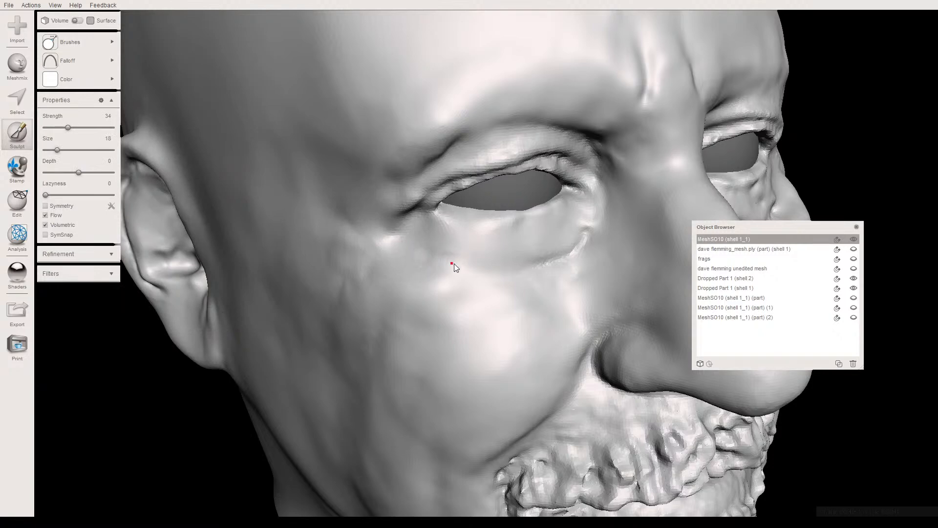
right_drag(451, 273, 370, 264)
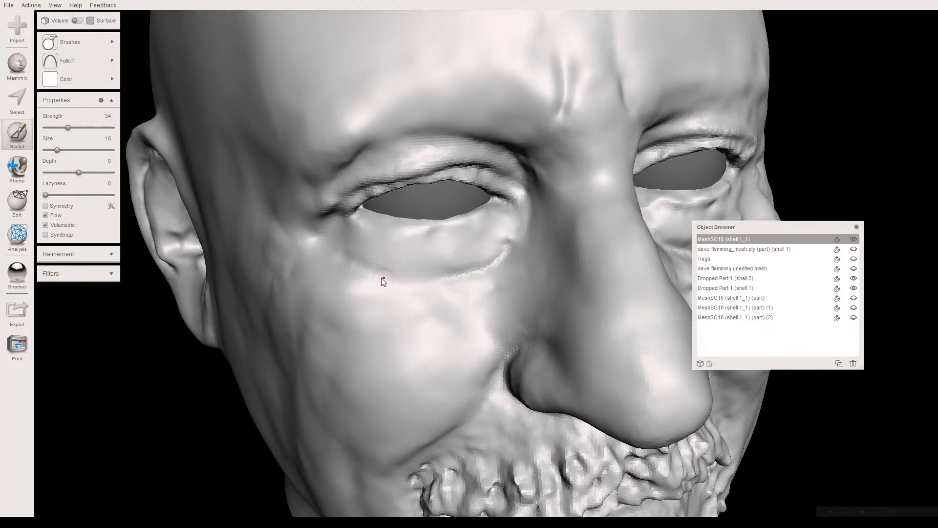
- Give the Draw2 brush the sharpest pointed falloff and sculpt the crease along the lower edge of the bag under the head's right eye
click(70, 60)
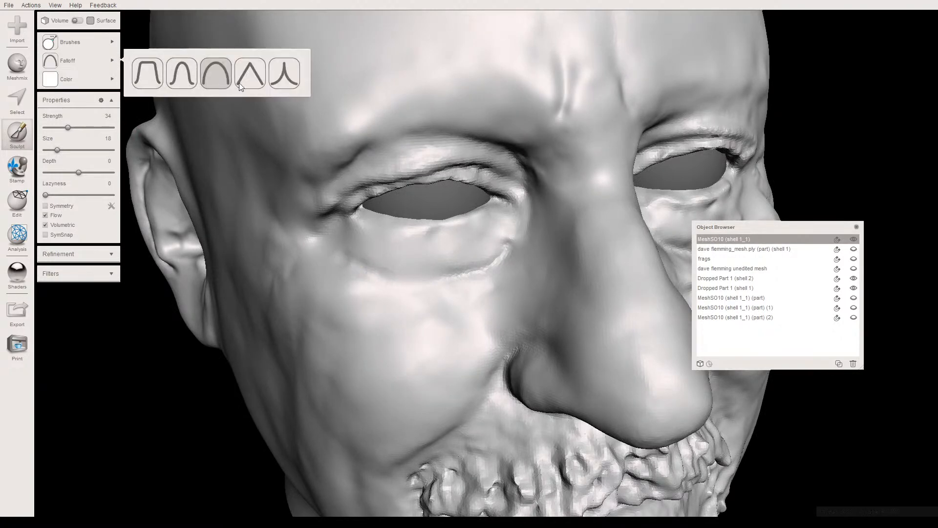
click(277, 76)
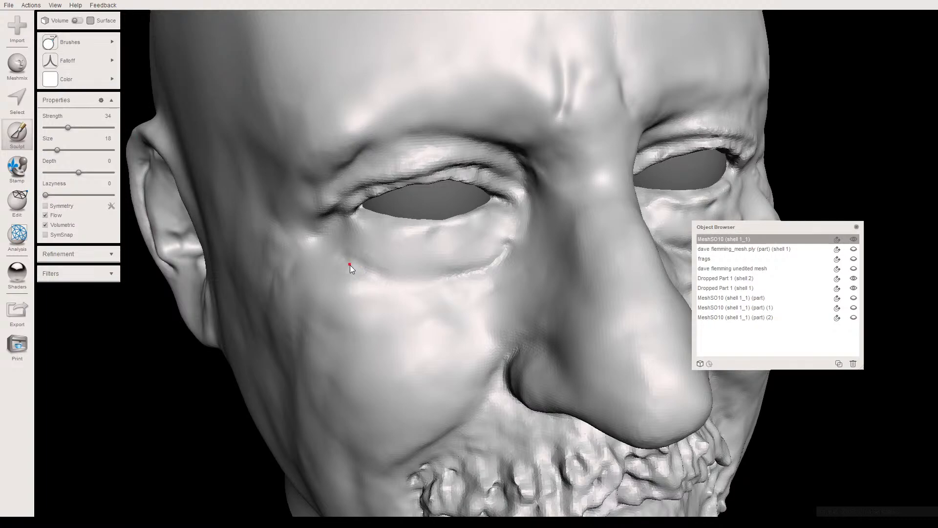
mouse_move(362, 296)
right_down()
mouse_move(316, 271)
mouse_move(346, 280)
mouse_move(317, 290)
mouse_move(330, 280)
mouse_move(356, 285)
mouse_move(360, 274)
mouse_move(353, 288)
mouse_move(361, 288)
right_up()
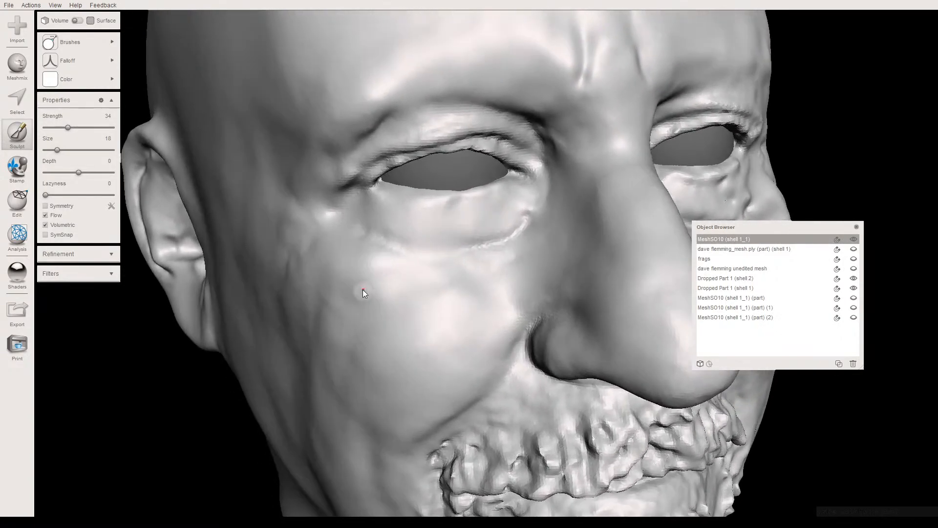
scroll(465, 257, up, 3)
middle_drag(464, 257, 427, 303)
scroll(462, 268, up, 3)
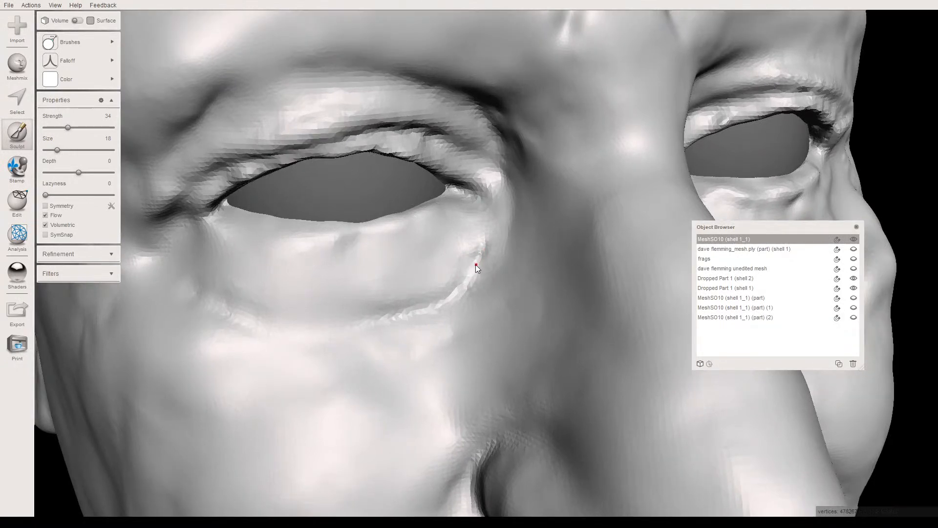
drag(466, 293, 474, 284)
mouse_move(419, 286)
right_down()
mouse_move(446, 273)
mouse_move(411, 295)
right_up()
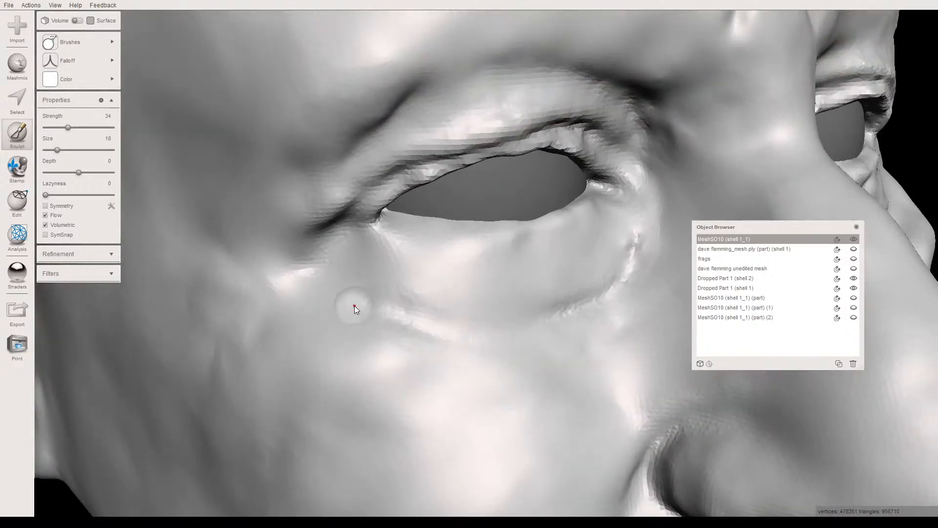
mouse_move(401, 315)
right_down()
mouse_move(360, 312)
mouse_move(350, 300)
mouse_move(349, 331)
mouse_move(329, 342)
mouse_move(352, 336)
right_up()
- Switch to the RobustSmooth brush and smooth the skin under the right eye, then the wrinkled bag under the left eye
scroll(351, 321, down, 3)
scroll(328, 343, down, 2)
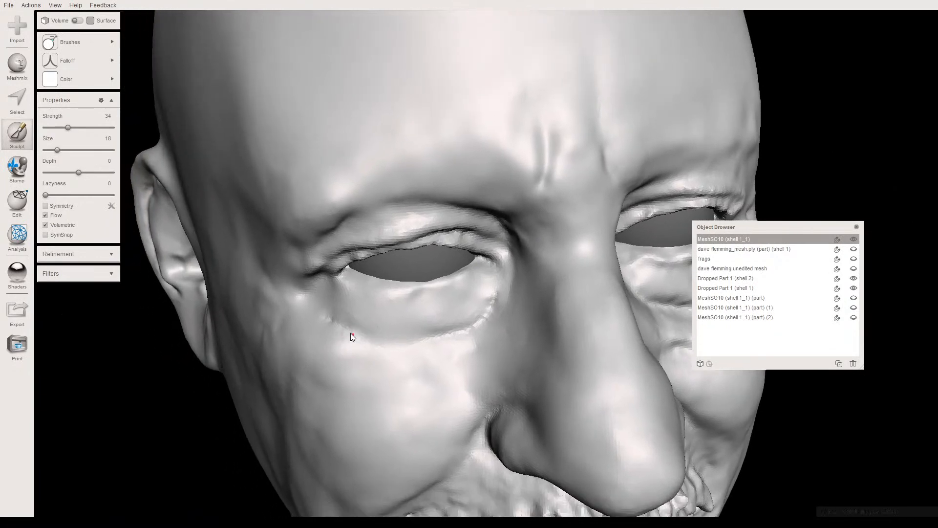
scroll(344, 317, down, 3)
right_drag(338, 299, 293, 293)
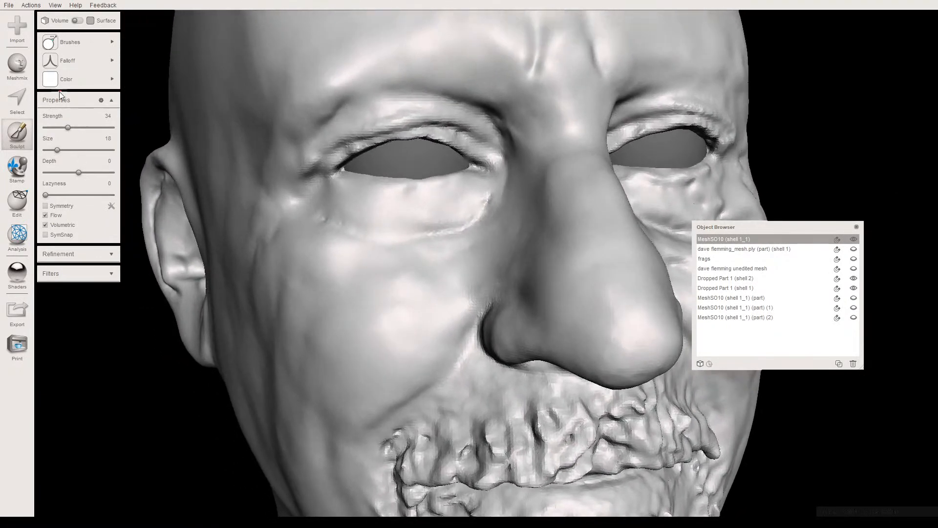
mouse_move(98, 61)
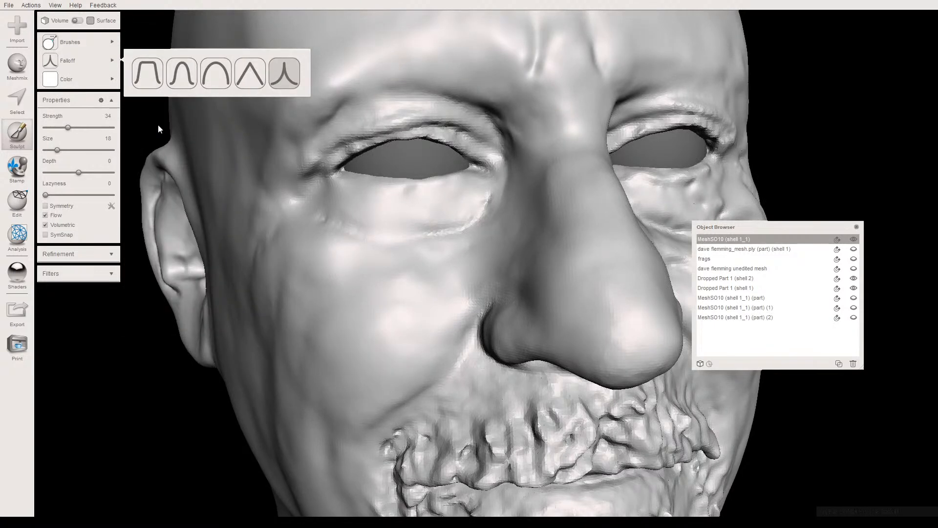
mouse_move(72, 45)
click(152, 209)
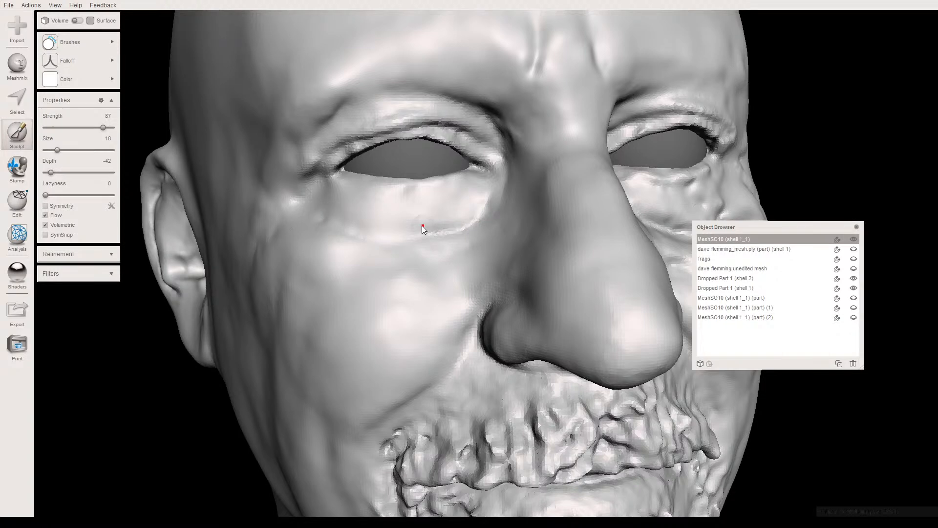
right_drag(422, 218, 466, 297)
scroll(394, 307, down, 3)
scroll(466, 297, up, 2)
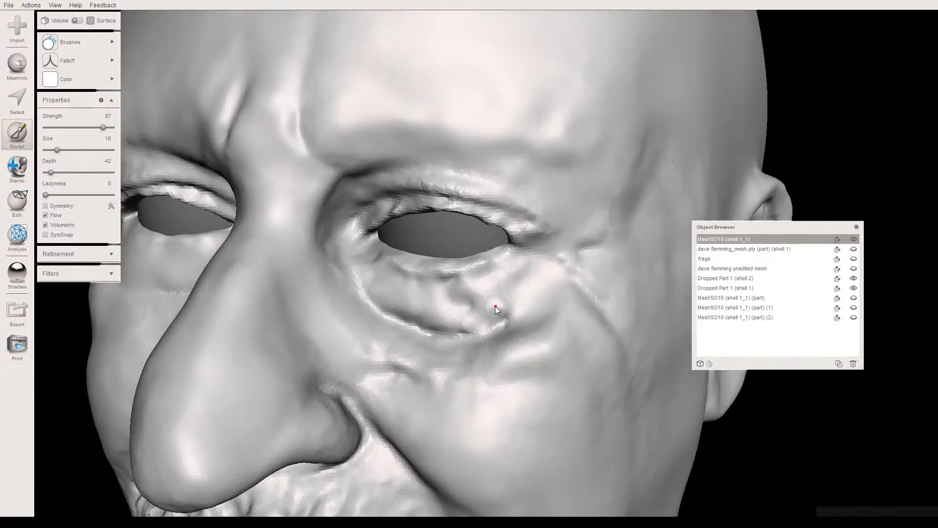
right_drag(457, 307, 440, 298)
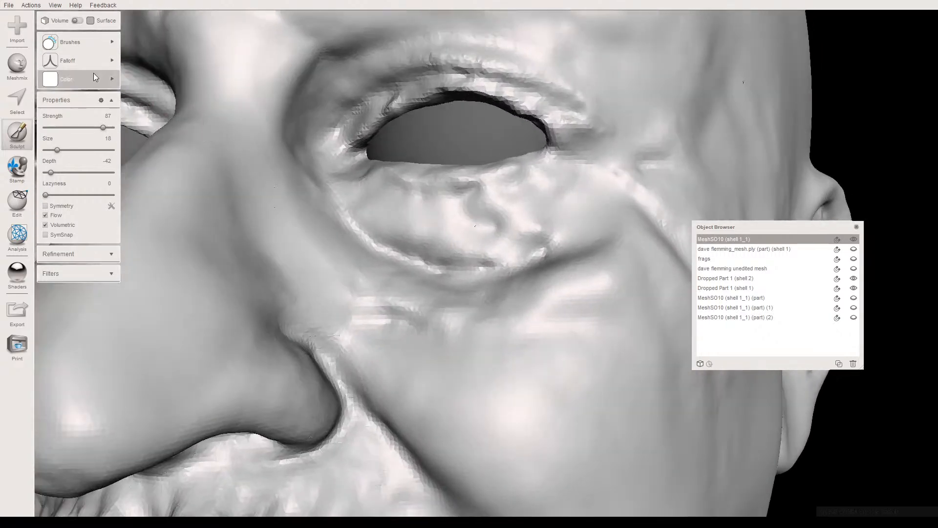
- Change the smoothing brush to the rounded falloff at size 23 and smooth out the wrinkles in the bag beneath the left eye
click(77, 61)
click(216, 78)
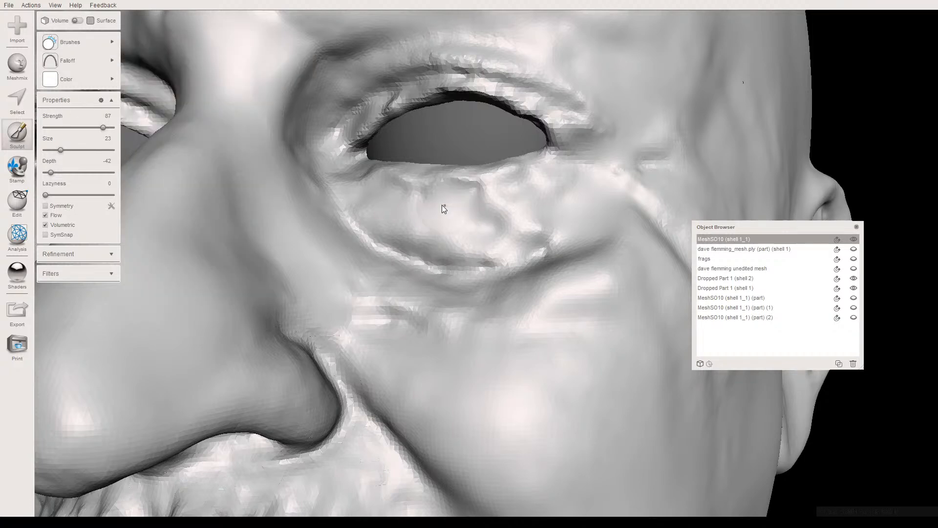
mouse_move(390, 200)
mouse_down()
mouse_move(474, 222)
mouse_move(398, 227)
mouse_move(502, 223)
mouse_up()
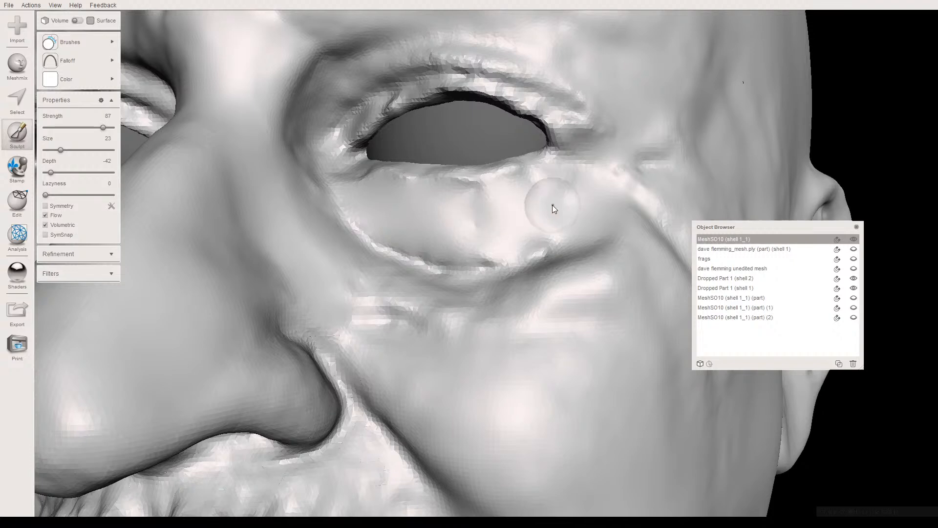
right_drag(511, 214, 466, 244)
scroll(467, 244, down, 2)
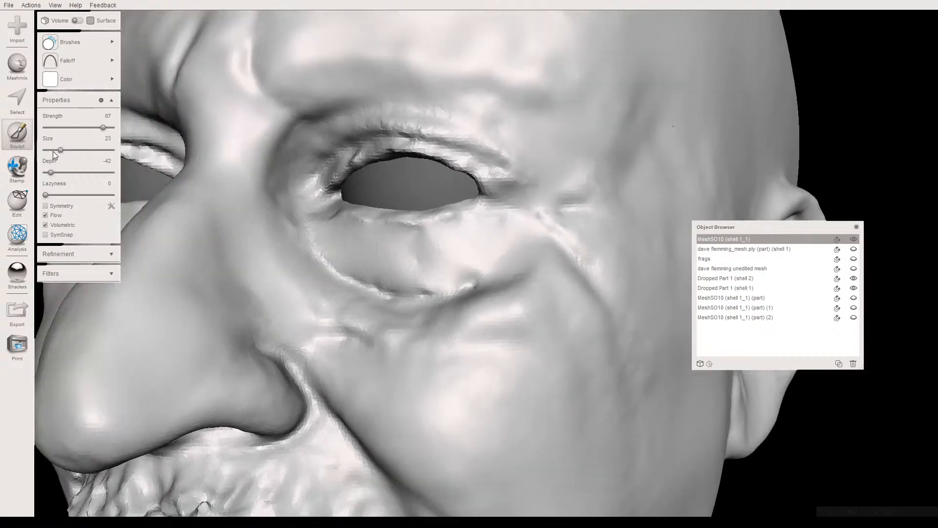
- Select a small patch in the middle of the left eye bag with brush size 11 and replace it with a Smooth MVC fill
click(52, 150)
key(s)
click(413, 260)
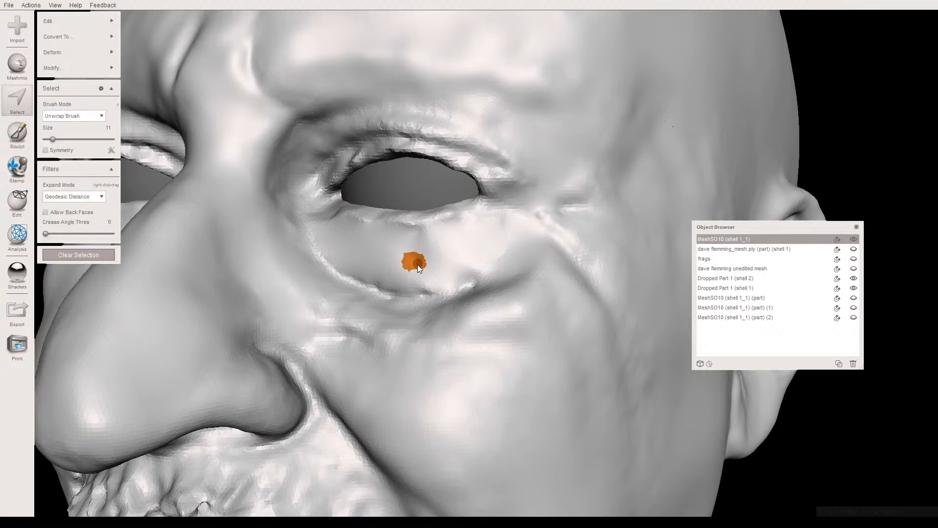
key(f)
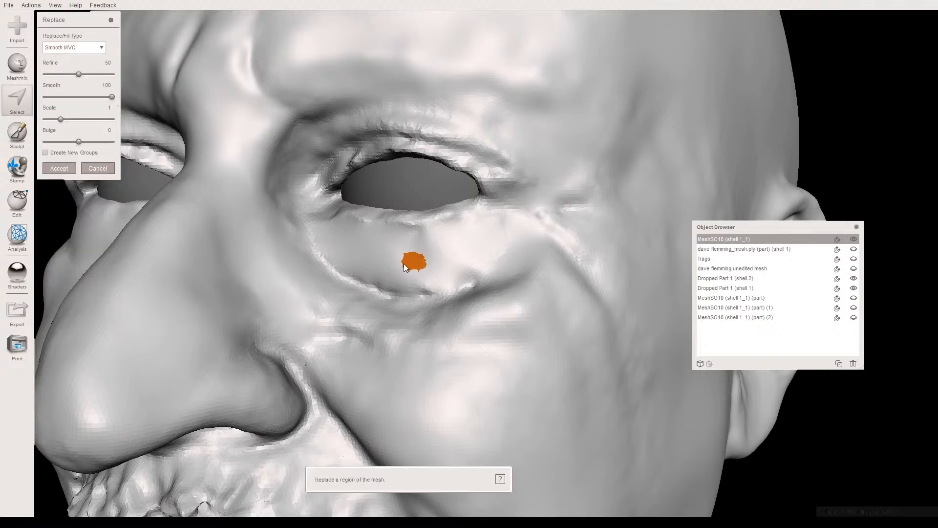
key(Return)
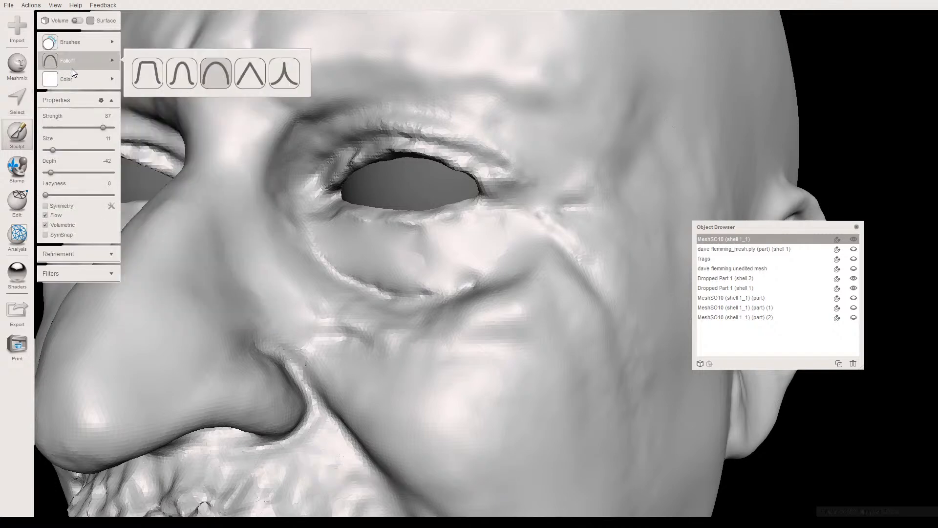
- Switch to the Draw2 brush at size 17 and rework the skin and crease beneath the left eye
mouse_move(78, 45)
click(220, 92)
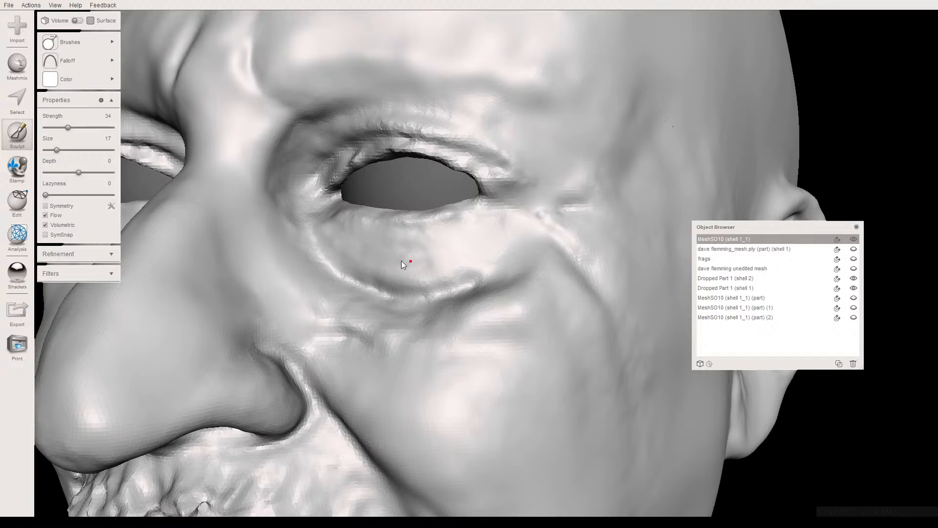
mouse_move(359, 249)
right_down()
mouse_move(387, 286)
mouse_move(315, 292)
mouse_move(350, 295)
mouse_move(346, 308)
right_up()
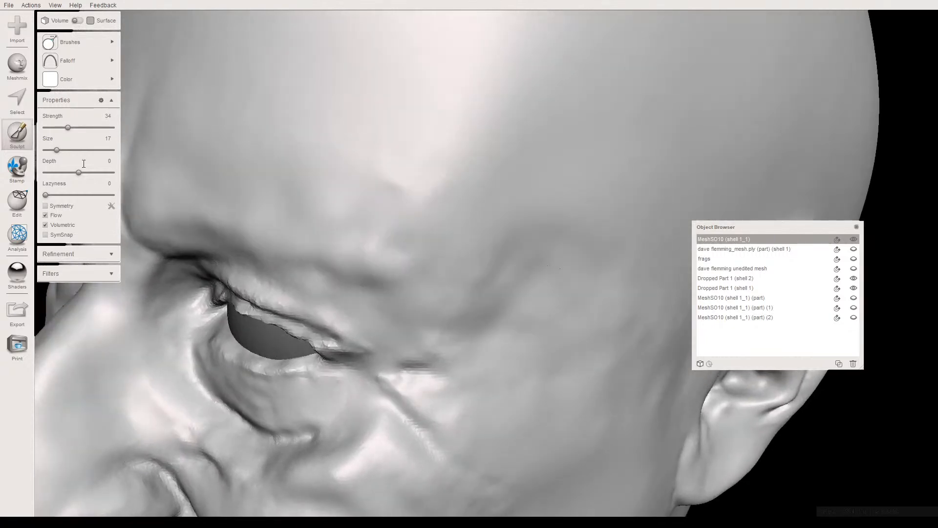
- Smooth the lower lid and eye bag of the left eye with the RobustSmooth brush, lowering its strength to 41
click(67, 48)
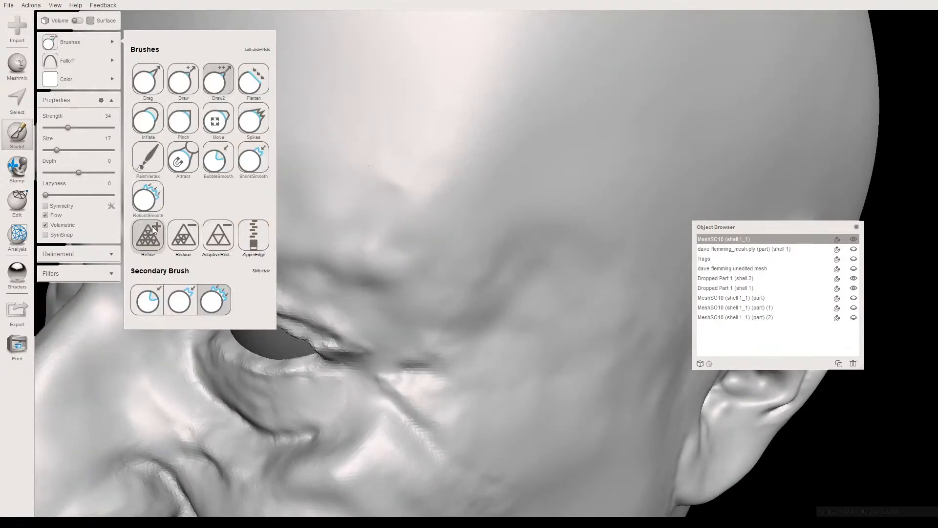
click(147, 199)
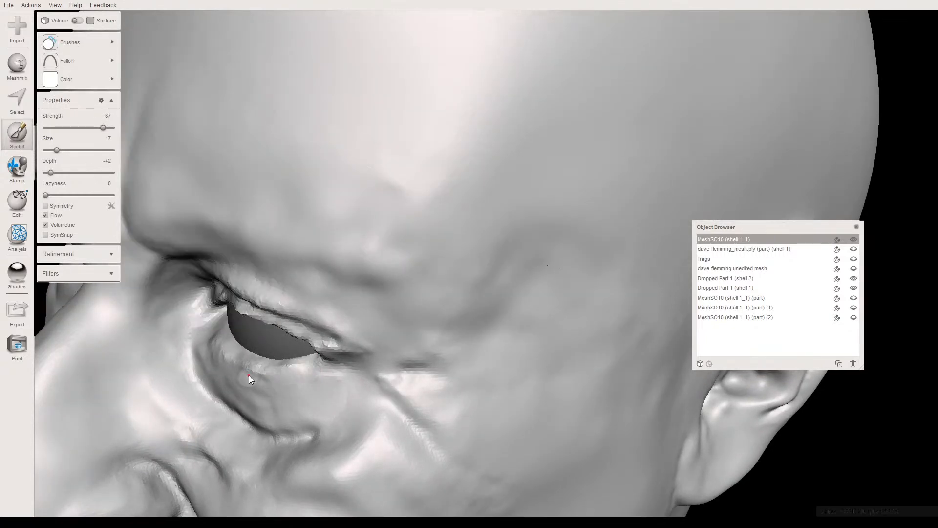
drag(227, 332, 310, 369)
right_drag(293, 406, 303, 385)
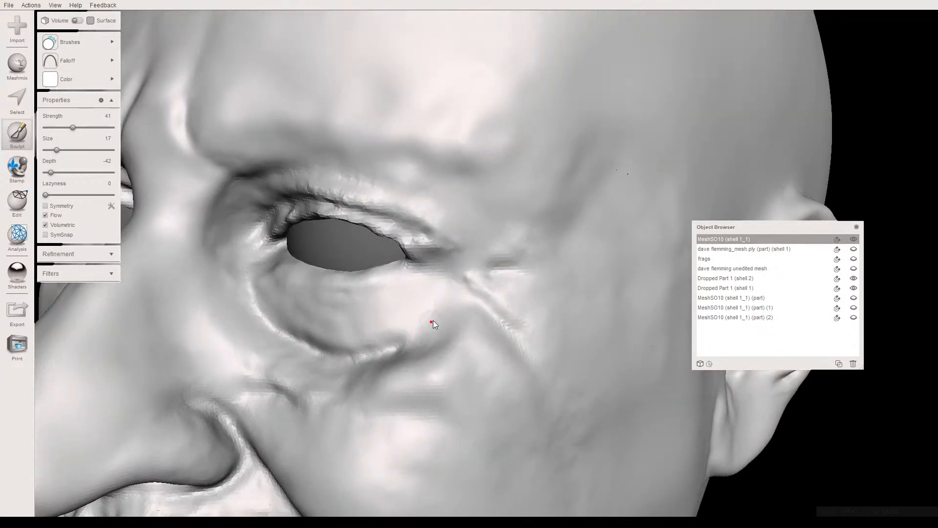
right_drag(328, 352, 395, 386)
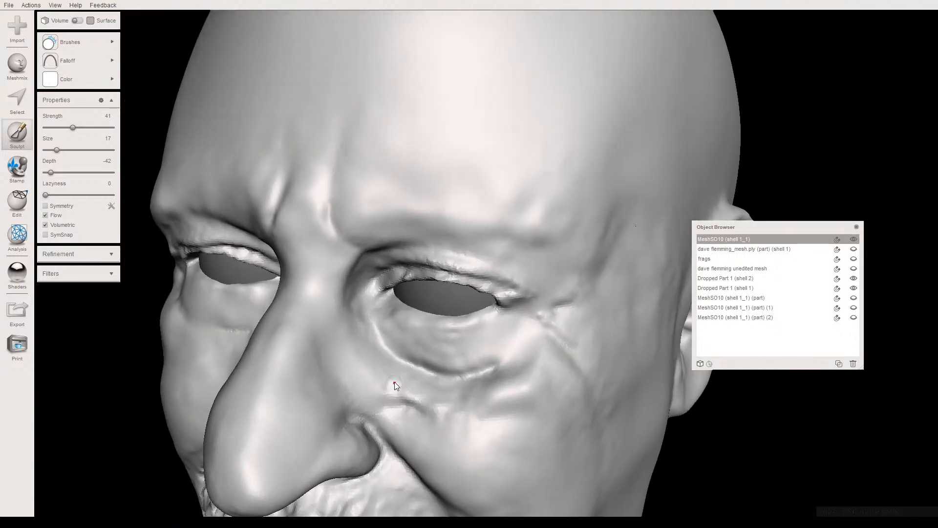
right_drag(468, 430, 381, 306)
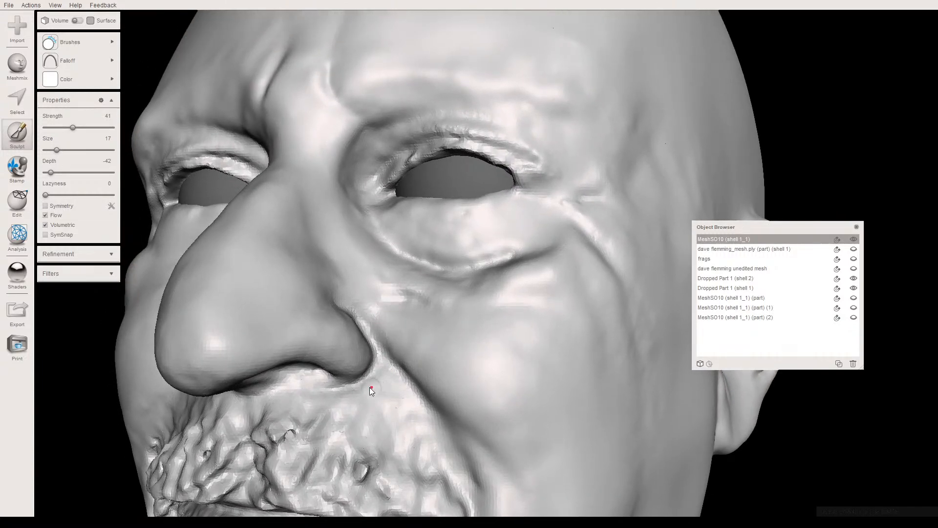
- Select a band behind and below the right ear with brush size 41 and smooth it with a smoothing scale of 63.41
right_drag(333, 392, 532, 348)
scroll(390, 359, down, 5)
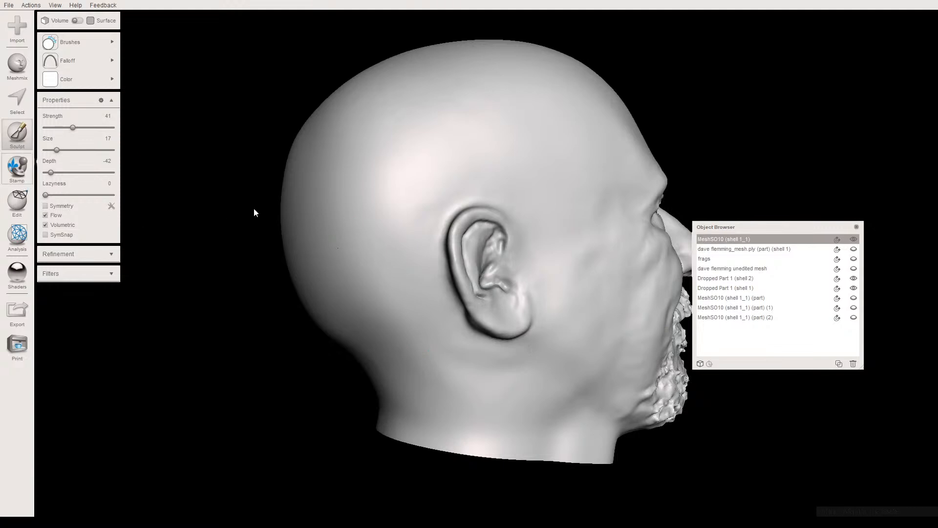
key(s)
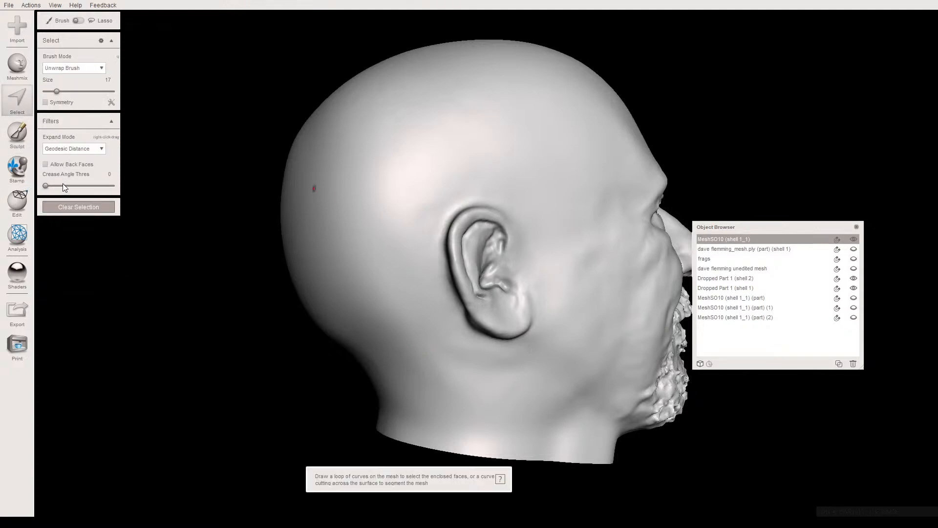
click(72, 91)
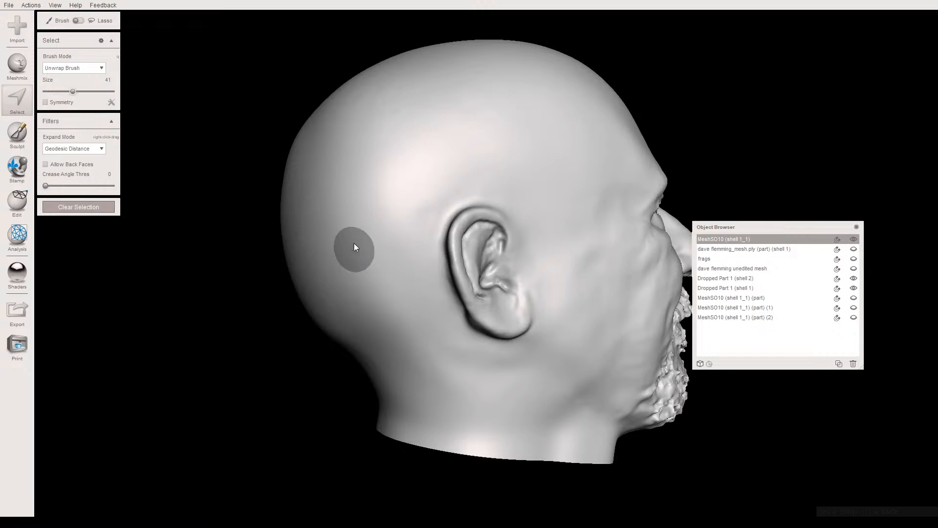
drag(381, 288, 414, 352)
mouse_move(471, 388)
mouse_down()
mouse_move(368, 314)
mouse_move(358, 216)
mouse_move(411, 364)
mouse_up()
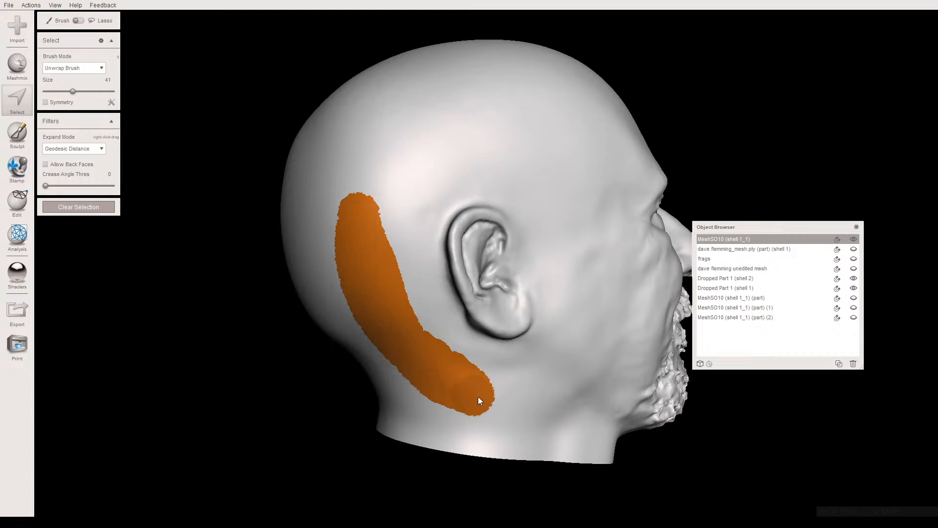
drag(480, 395, 427, 383)
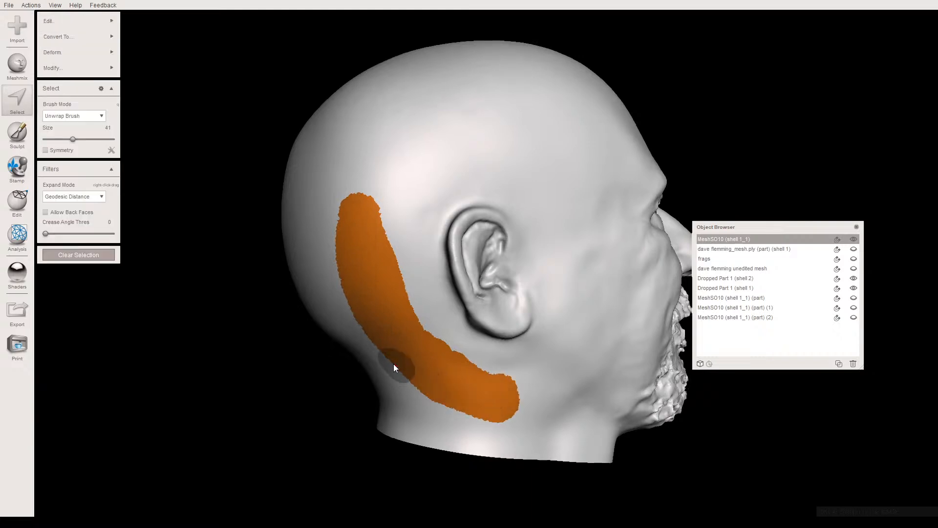
right_drag(388, 377, 387, 366)
key(ctrl+f)
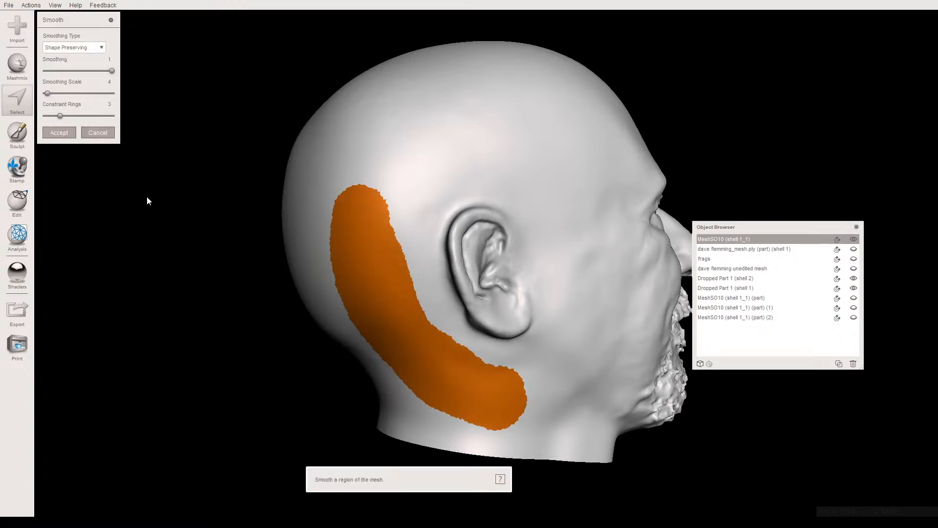
click(88, 93)
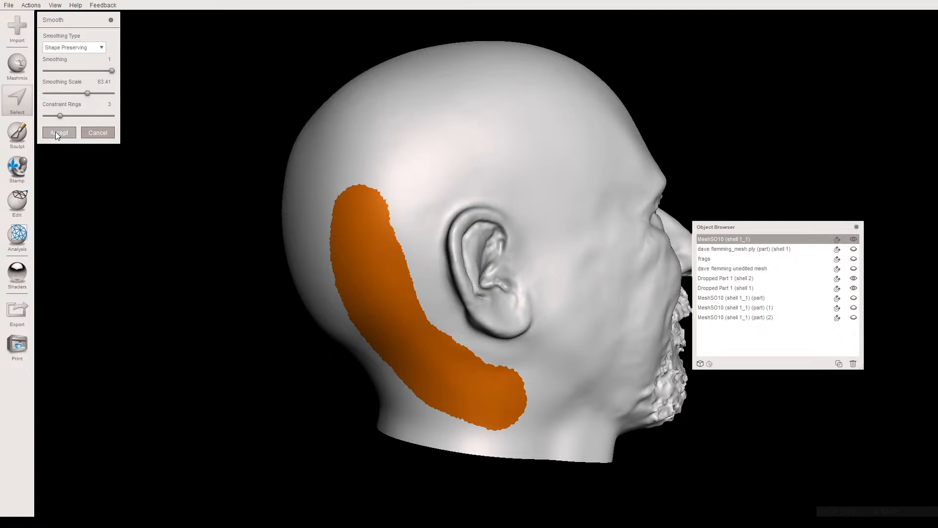
key(a)
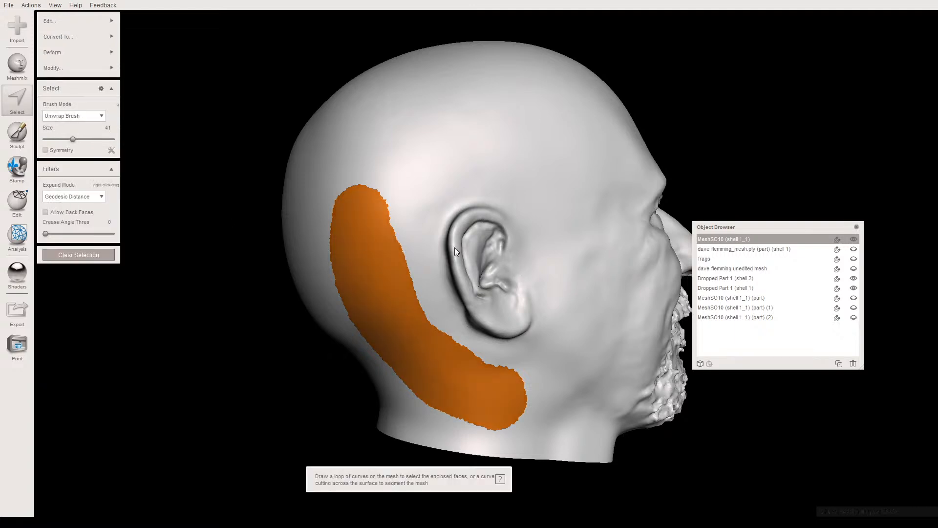
key(Escape)
- Select the area behind and below the left ear and smooth it with a smoothing scale of 68.43
mouse_move(412, 227)
right_down()
mouse_move(440, 195)
mouse_move(488, 209)
mouse_move(530, 241)
mouse_move(597, 224)
mouse_move(569, 200)
mouse_move(617, 213)
mouse_move(467, 344)
right_up()
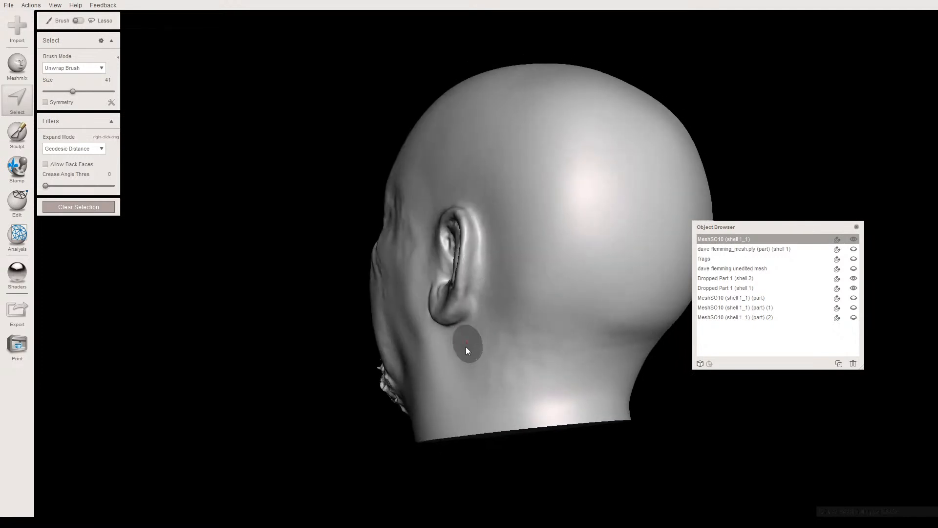
drag(612, 350, 515, 379)
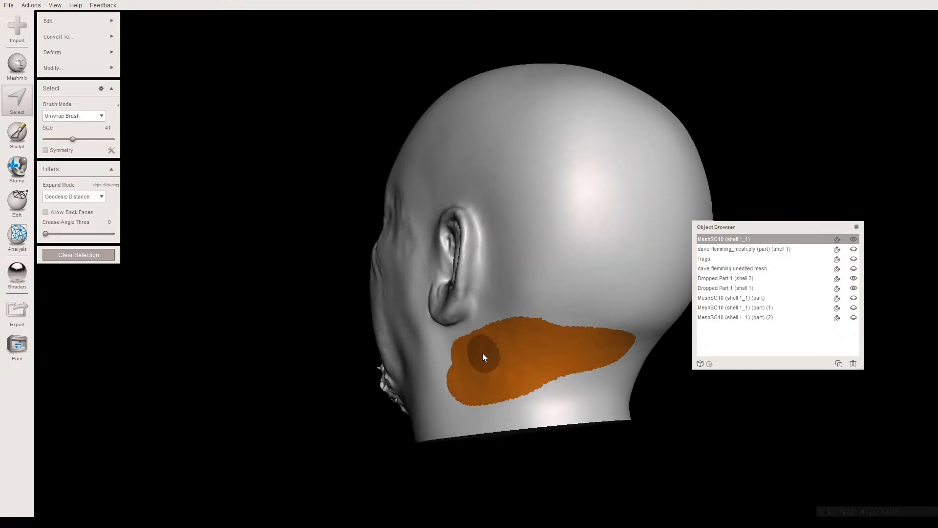
key(ctrl+f)
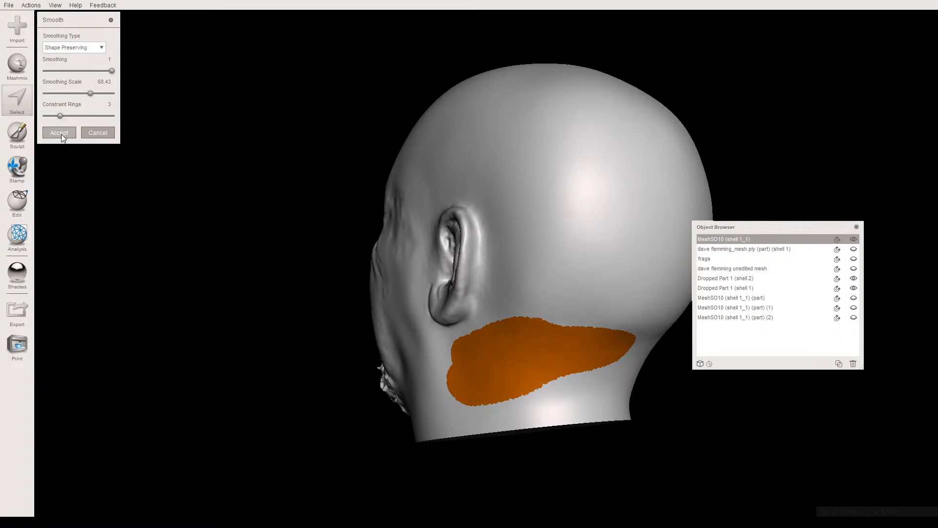
click(59, 133)
key(Escape)
- Smooth the right cheek and temple with the RobustSmooth brush at strength 23 and size 41
mouse_move(464, 196)
right_down()
mouse_move(362, 164)
mouse_move(354, 183)
mouse_move(412, 225)
mouse_move(245, 320)
mouse_move(95, 218)
mouse_move(75, 236)
mouse_move(99, 227)
mouse_move(82, 227)
mouse_move(76, 215)
mouse_move(145, 224)
mouse_move(157, 210)
mouse_move(168, 220)
mouse_move(123, 227)
mouse_move(125, 218)
mouse_move(276, 279)
right_up()
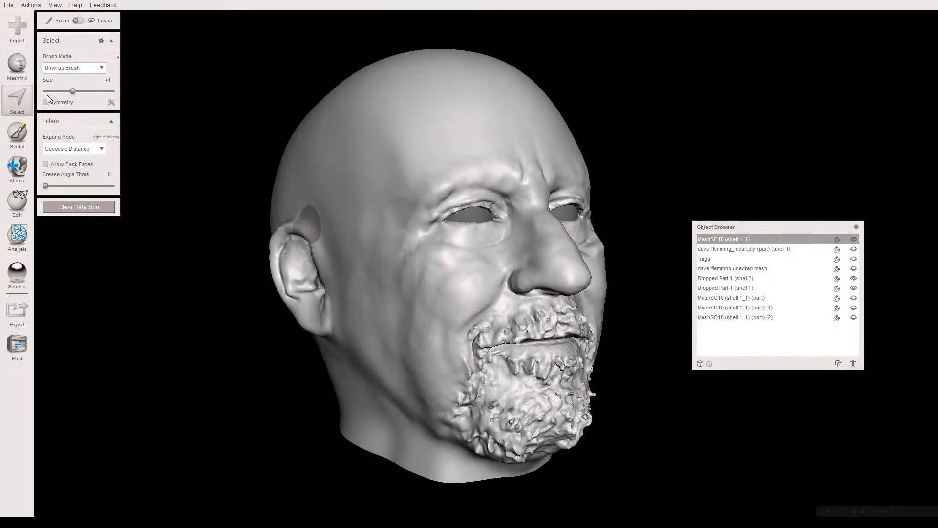
click(21, 143)
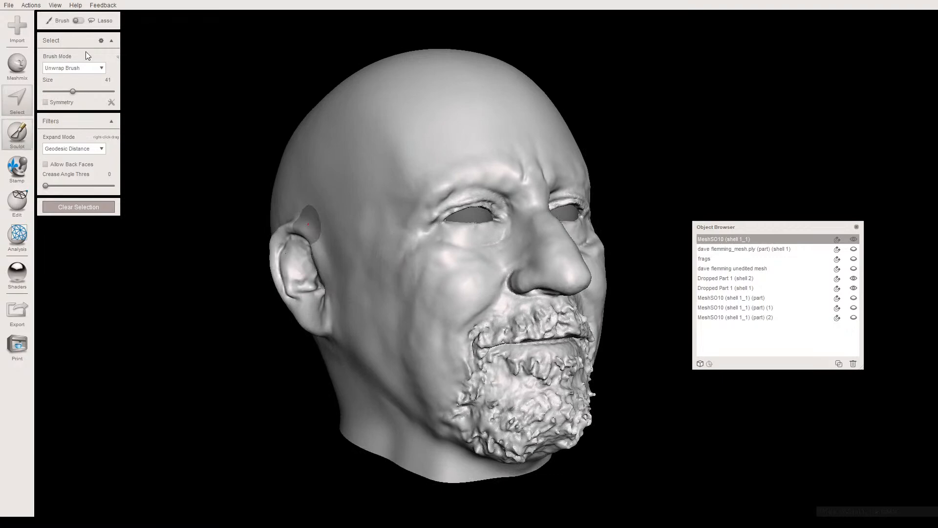
mouse_move(75, 58)
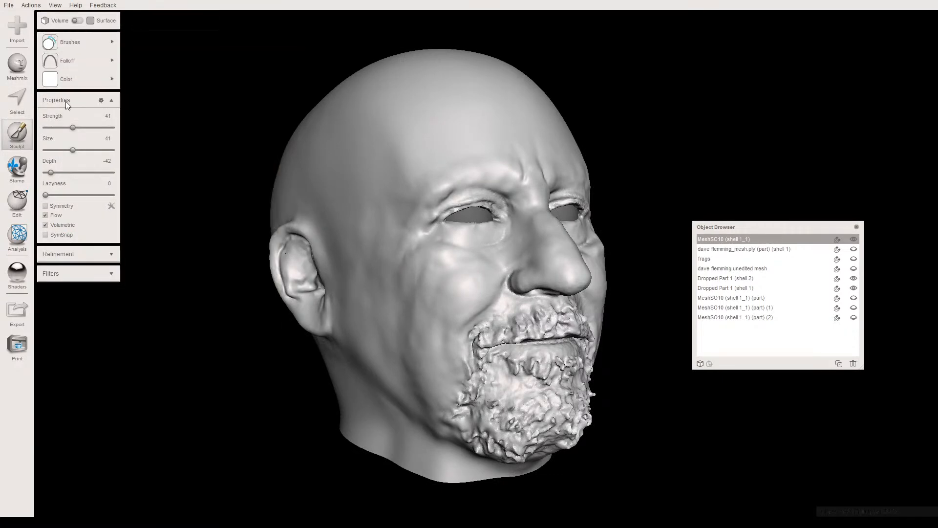
click(61, 128)
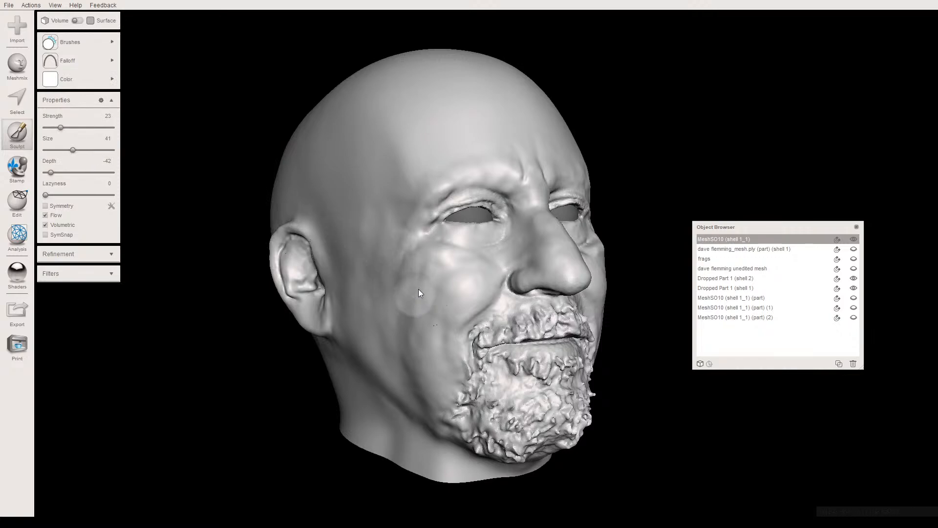
mouse_move(415, 306)
right_down()
mouse_move(386, 283)
mouse_move(357, 282)
mouse_move(374, 232)
right_up()
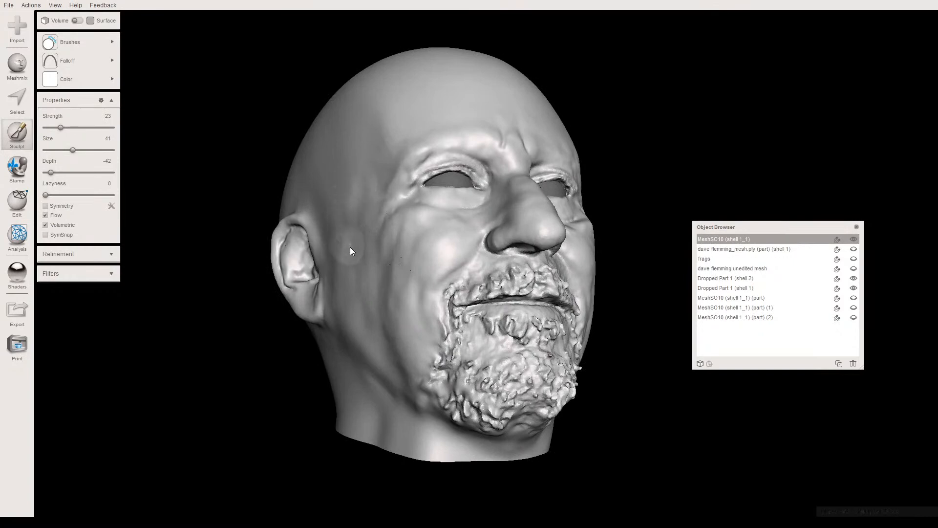
right_drag(343, 221, 330, 242)
- Apply a tan, skin-like shader to the head and view the face from the front
scroll(330, 242, down, 5)
right_drag(358, 280, 271, 262)
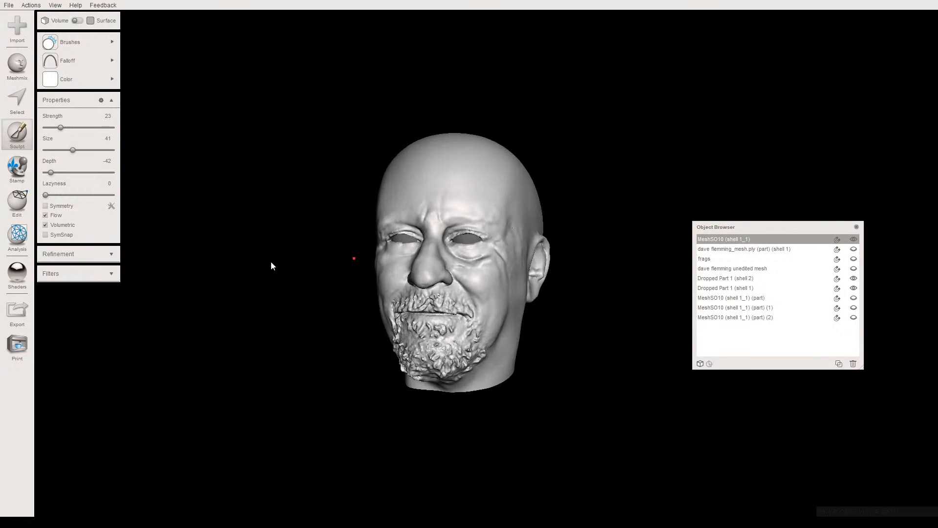
click(17, 272)
scroll(108, 306, down, 3)
drag(197, 270, 381, 250)
middle_drag(314, 253, 322, 257)
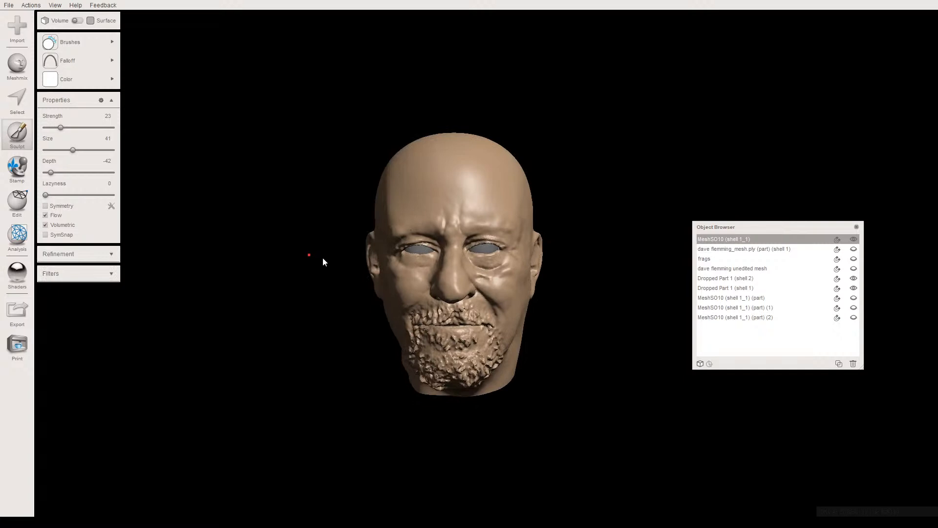
scroll(403, 252, up, 3)
scroll(348, 296, up, 3)
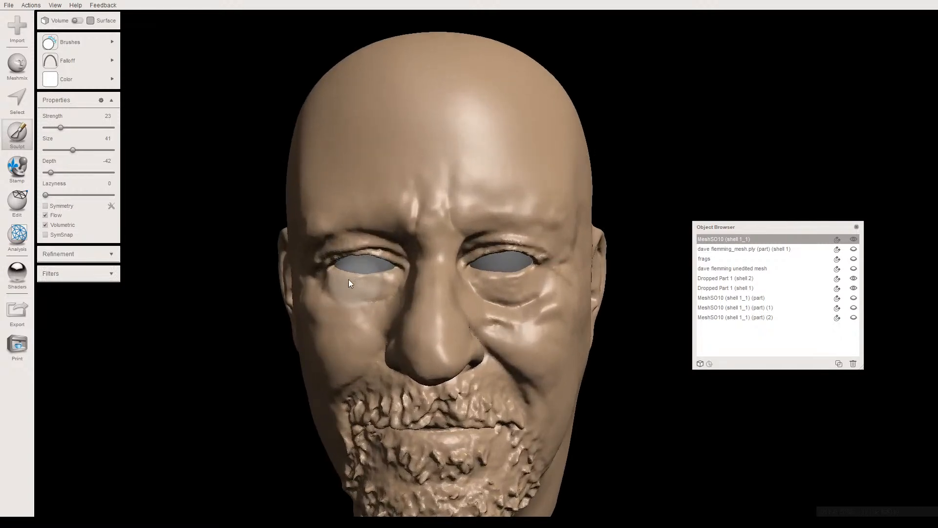
- Try shaders on the eyes and apply the pale bluish-white one to both eyeballs
click(21, 275)
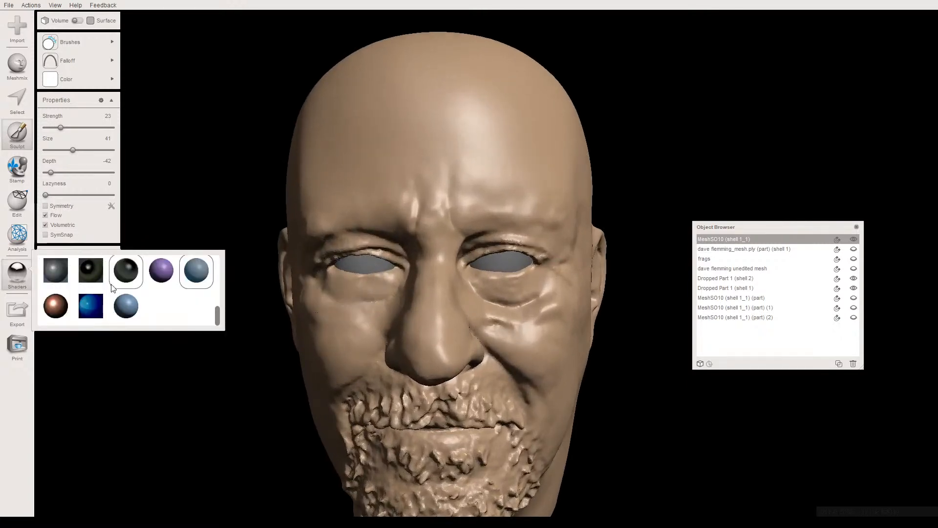
scroll(127, 286, up, 3)
scroll(120, 288, down, 3)
drag(91, 270, 358, 266)
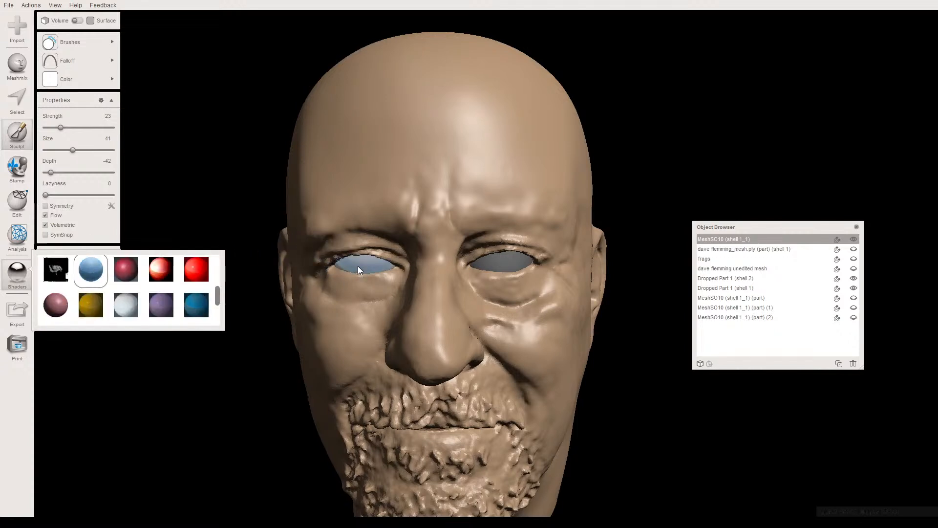
drag(116, 300, 371, 268)
drag(130, 303, 506, 265)
scroll(352, 299, down, 2)
click(229, 169)
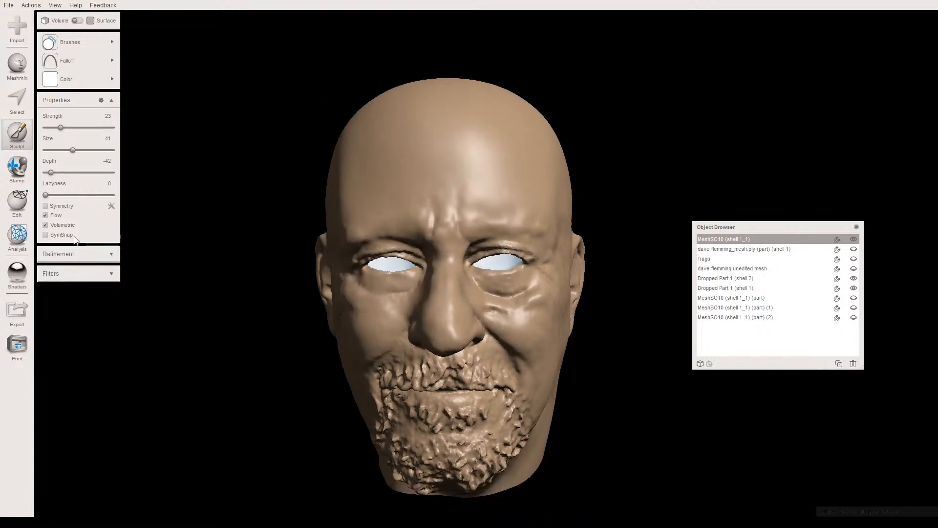
- Combine the two eyeball parts, Dropped Part 1 (shell 2) and Dropped Part 1 (shell 1), into one object
click(19, 203)
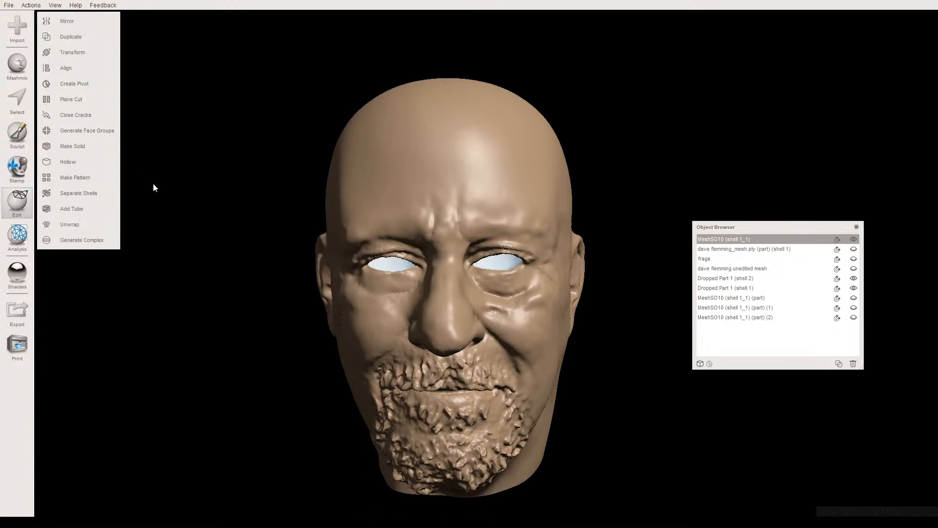
click(386, 262)
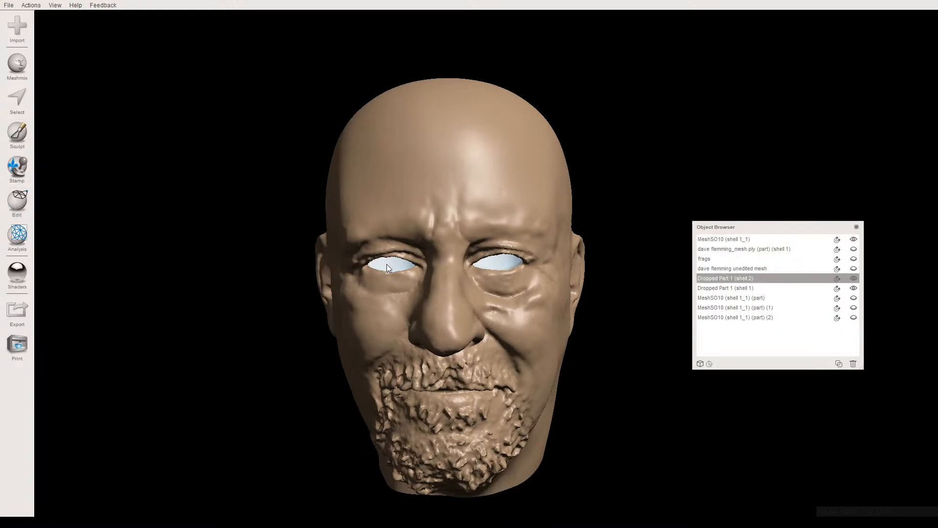
shift+click(493, 265)
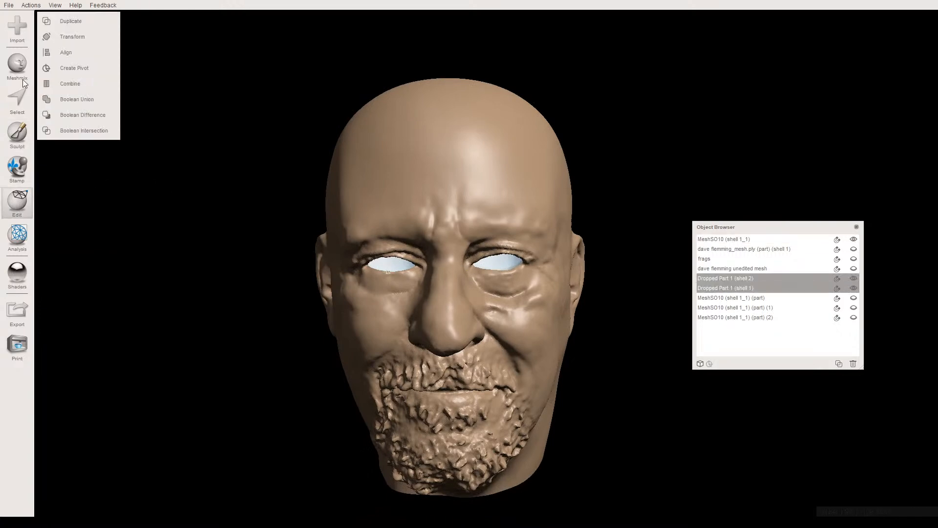
click(73, 86)
- Examine the head from both sides and look closely at the inside of the right ear
scroll(389, 257, up, 3)
right_drag(396, 247, 511, 223)
right_drag(491, 128, 235, 189)
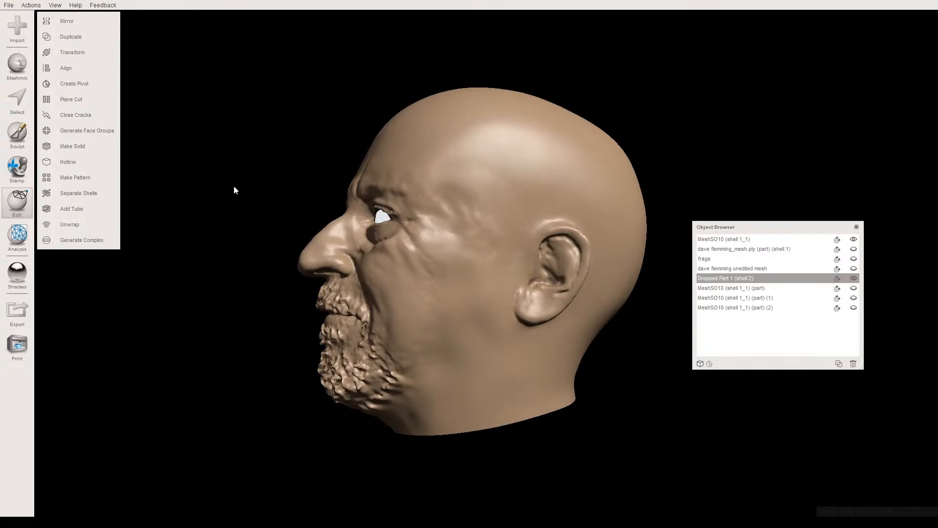
right_drag(233, 187, 482, 199)
scroll(361, 277, up, 5)
middle_drag(361, 277, 439, 244)
right_drag(440, 244, 406, 223)
scroll(429, 225, up, 3)
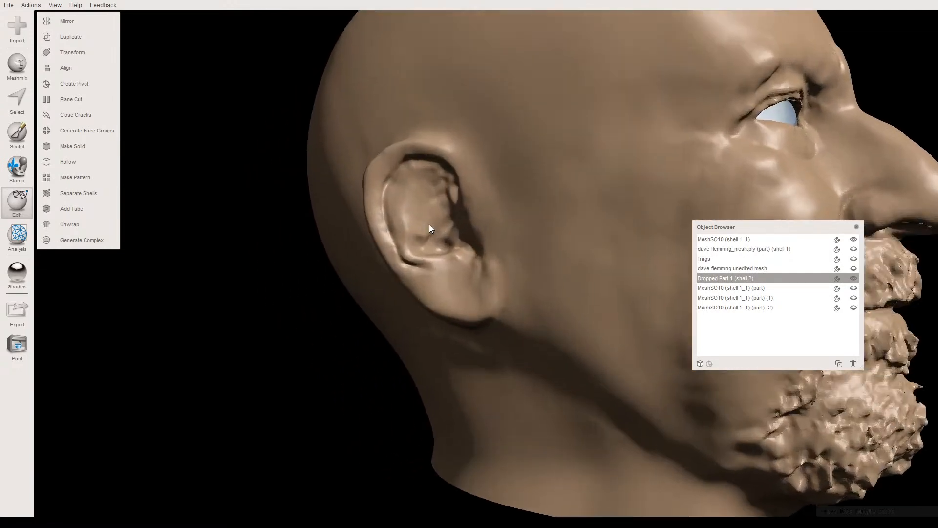
middle_drag(429, 224, 381, 232)
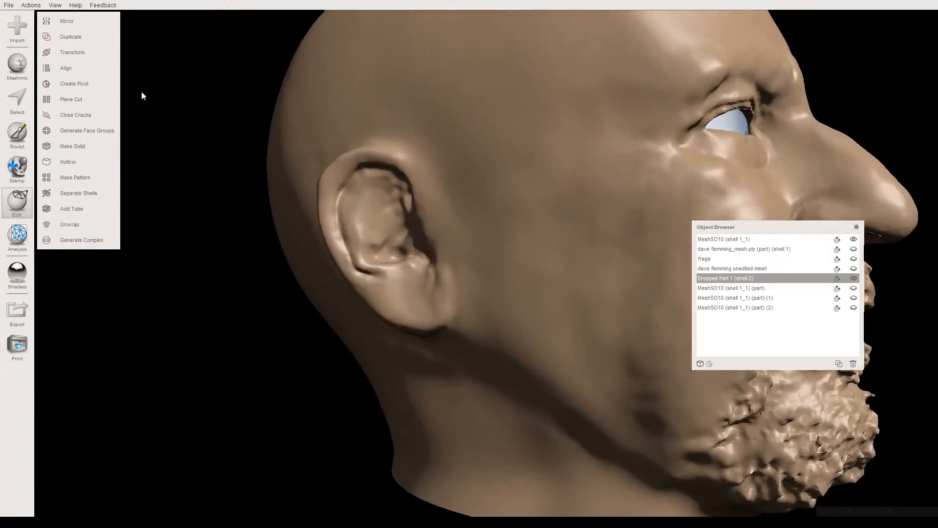
- Set the sculpting brush size to 52
click(17, 133)
mouse_move(88, 42)
mouse_move(64, 63)
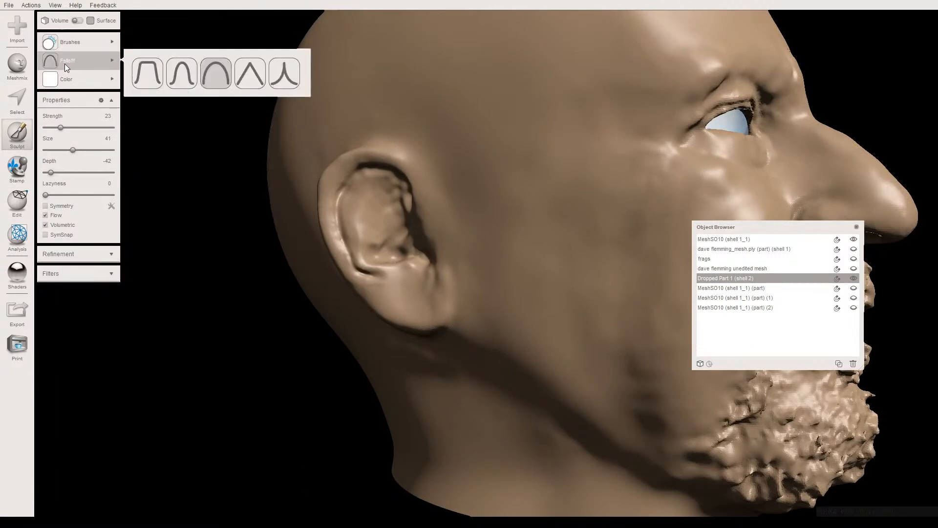
drag(77, 150, 80, 151)
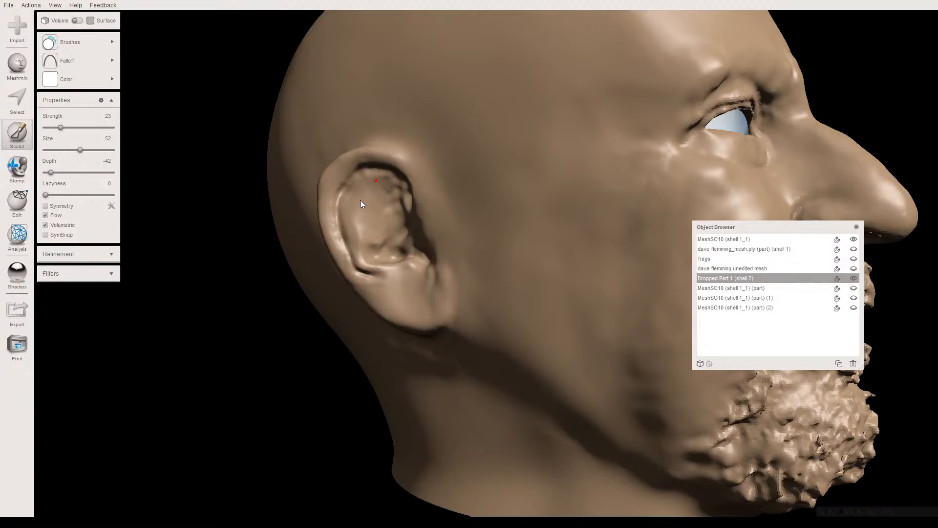
scroll(367, 207, up, 3)
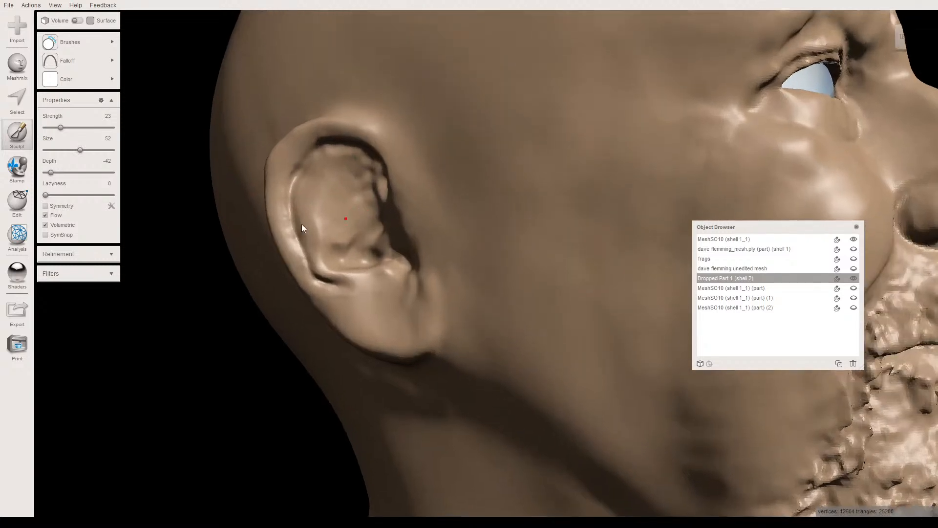
- Apply the grey shader to the head again and select the head mesh as the active object
click(17, 273)
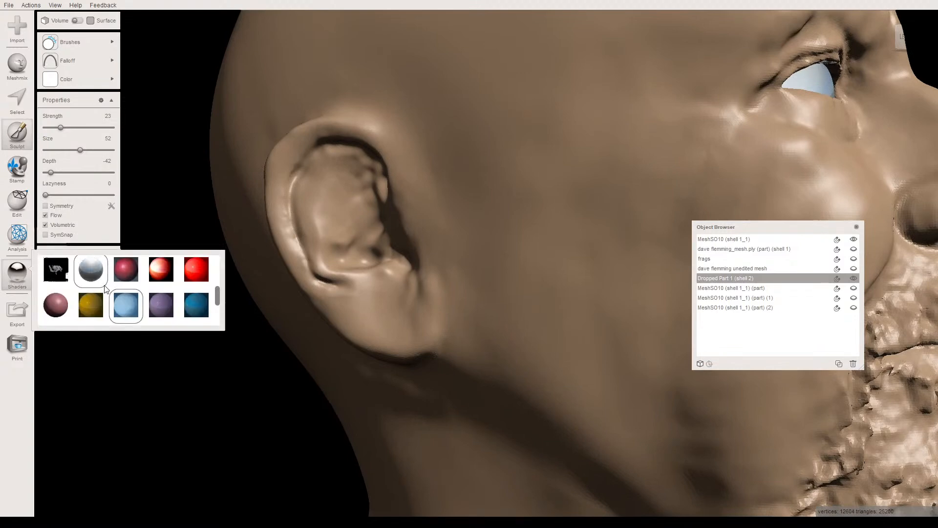
scroll(98, 285, up, 3)
drag(431, 176, 335, 227)
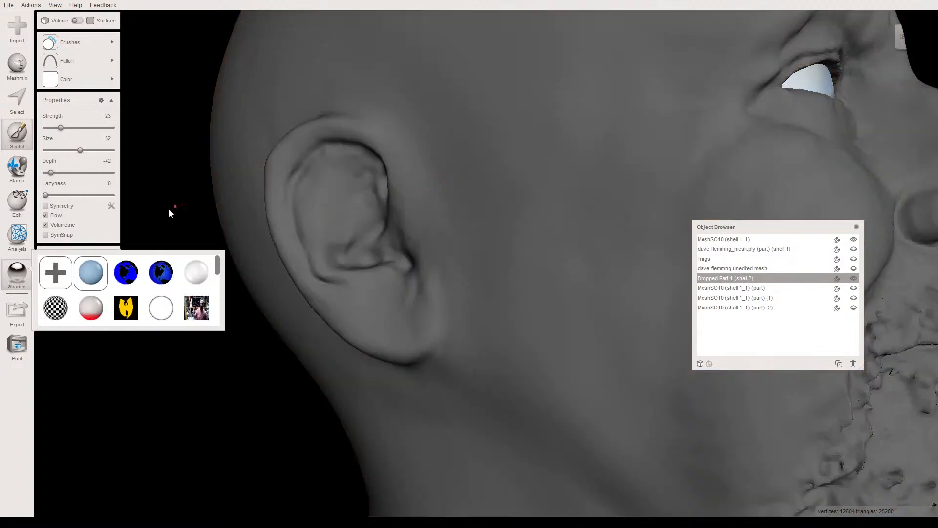
scroll(386, 196, down, 5)
middle_drag(421, 196, 395, 176)
key(Escape)
click(421, 161)
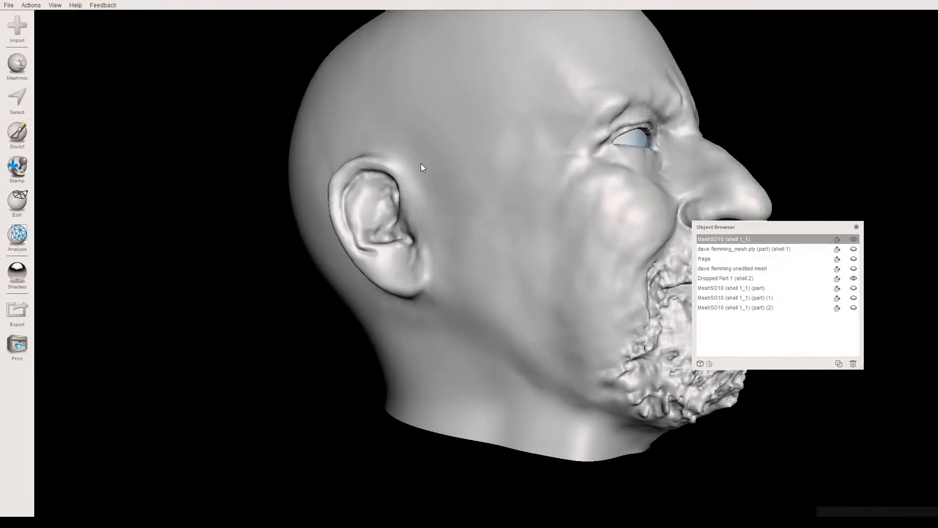
- Smooth the folds inside the right ear with the sculpting brush at size 28, strength 51 and depth -38
scroll(371, 201, up, 3)
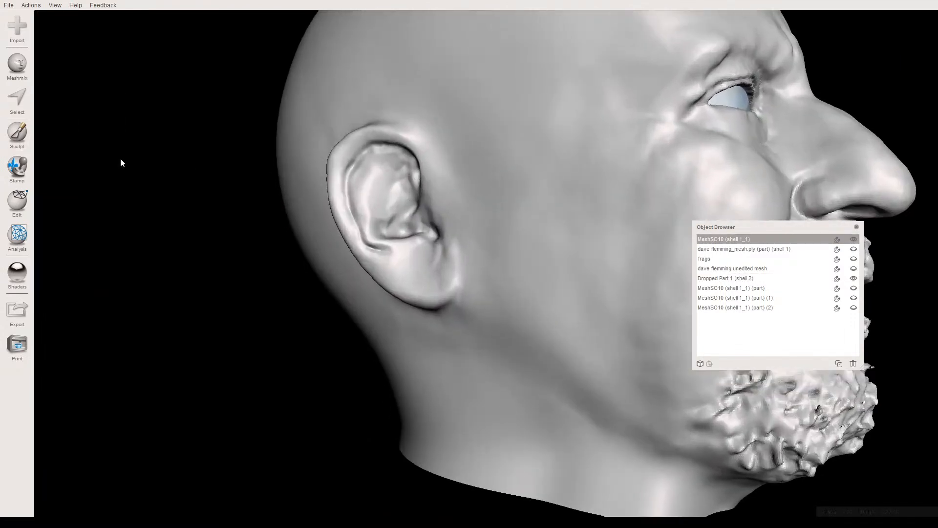
click(16, 142)
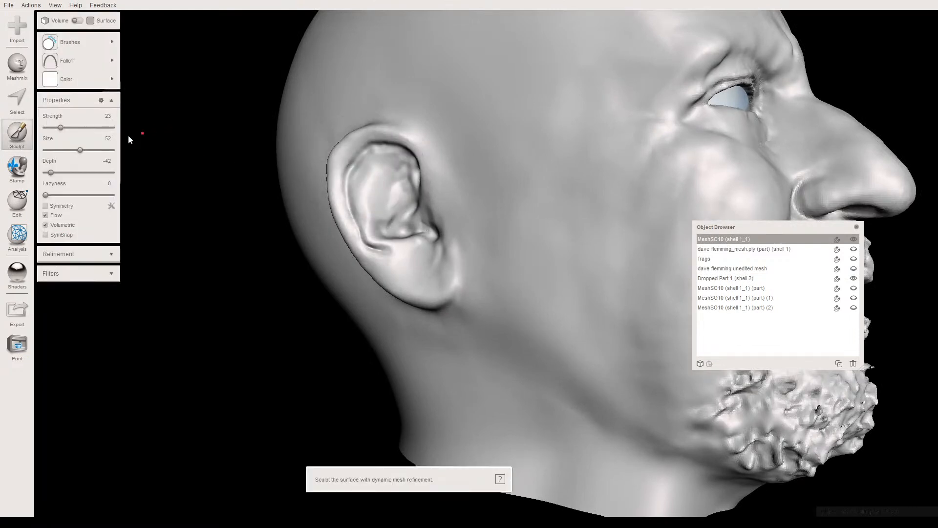
click(64, 149)
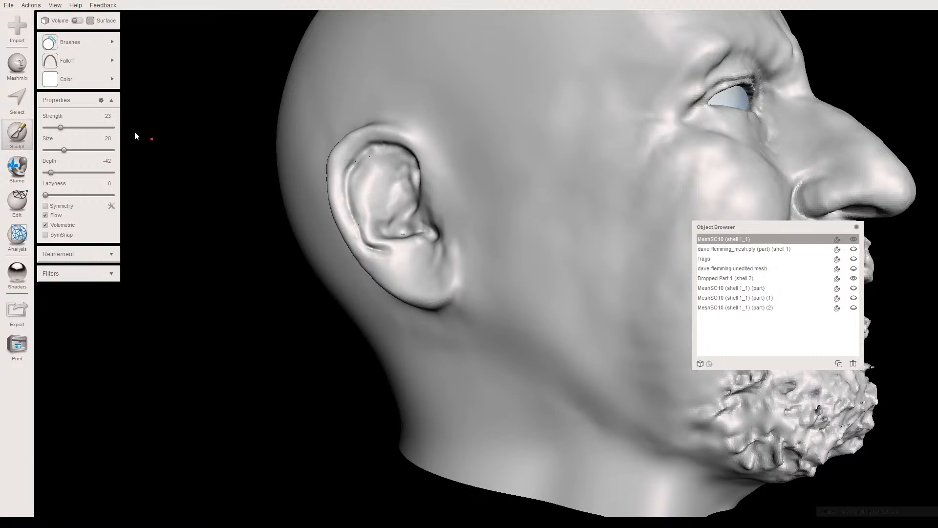
drag(70, 127, 79, 127)
drag(52, 172, 54, 173)
middle_drag(397, 218, 443, 218)
scroll(372, 247, up, 3)
scroll(428, 223, up, 2)
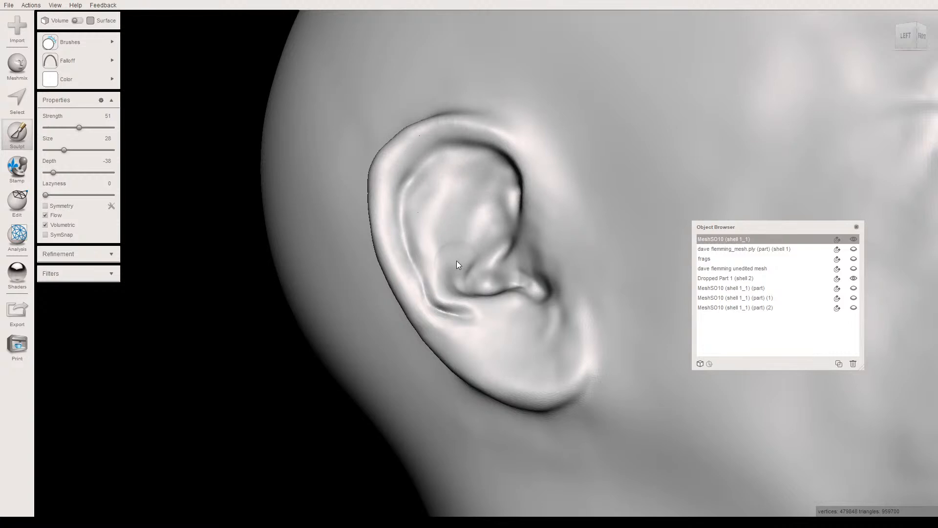
right_drag(450, 277, 473, 279)
key(c)
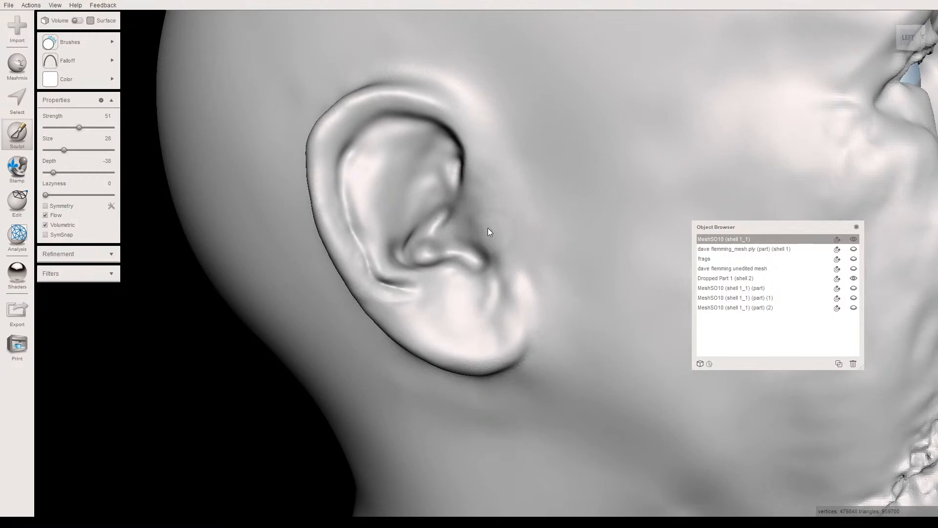
- Examine both ears and the side of the face from several angles
right_drag(358, 219, 341, 146)
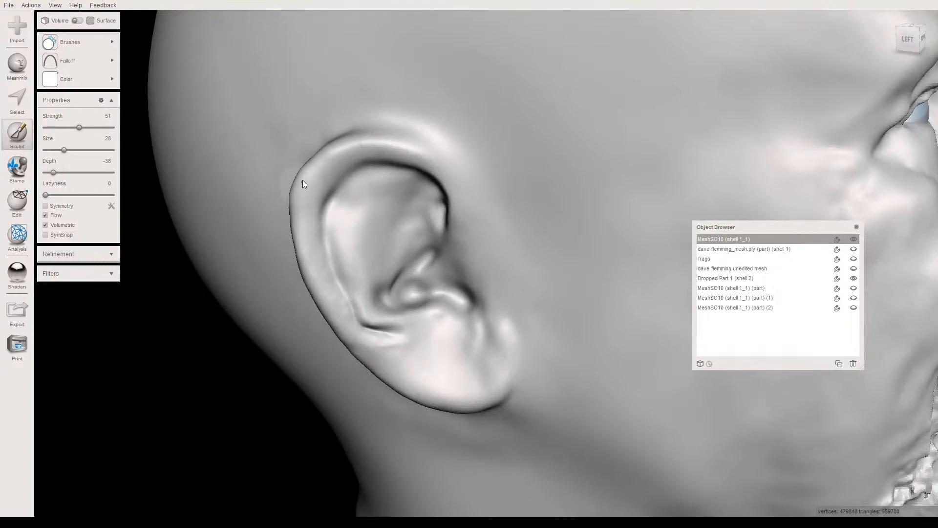
right_drag(297, 180, 375, 182)
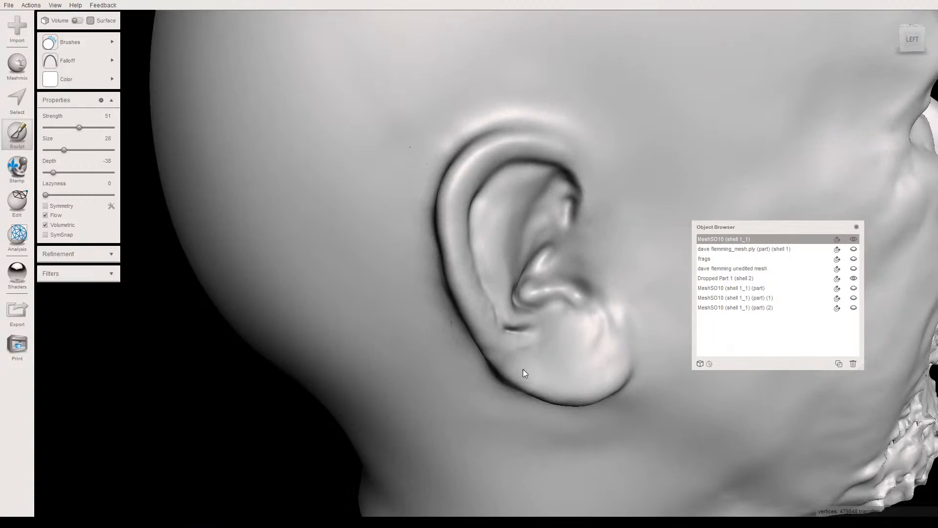
mouse_move(464, 314)
right_down()
mouse_move(391, 306)
mouse_move(342, 320)
mouse_move(411, 301)
mouse_move(425, 236)
mouse_move(324, 210)
mouse_move(293, 240)
mouse_move(295, 202)
mouse_move(474, 111)
right_up()
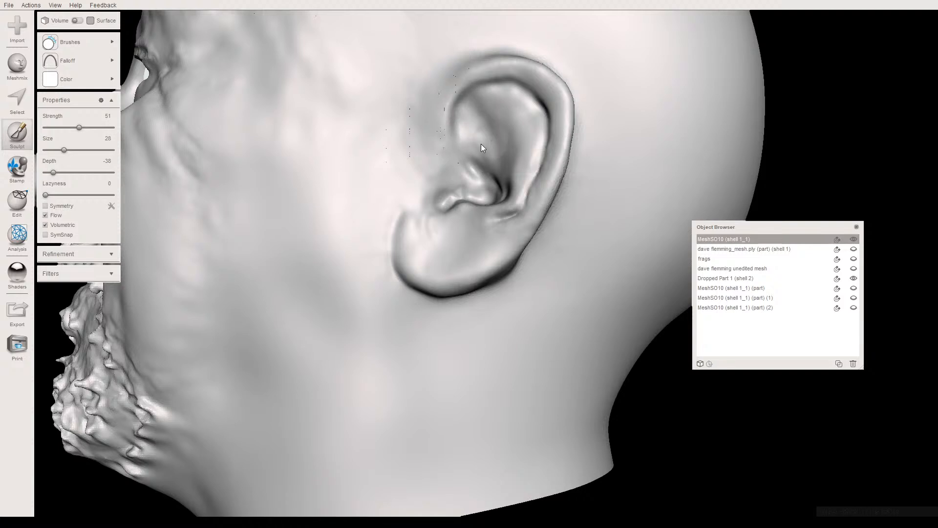
right_drag(479, 142, 432, 233)
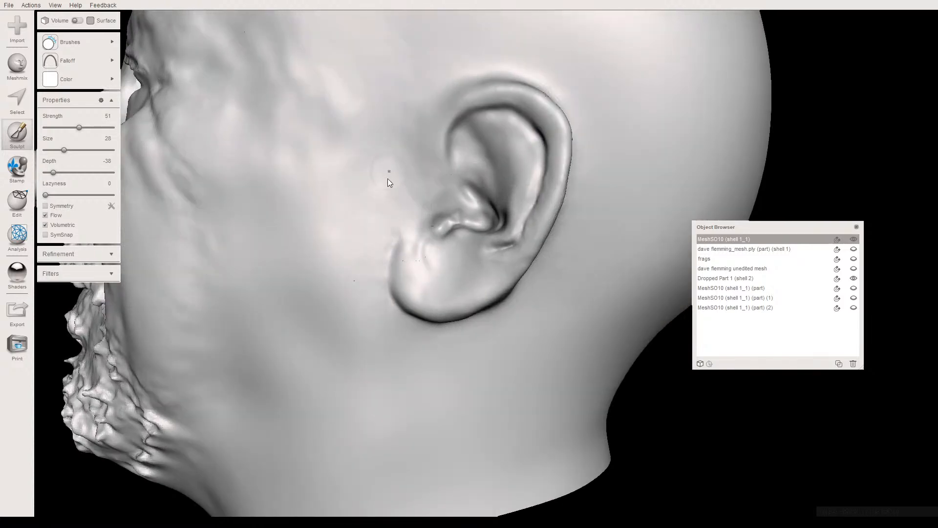
right_drag(371, 195, 397, 146)
scroll(403, 183, down, 5)
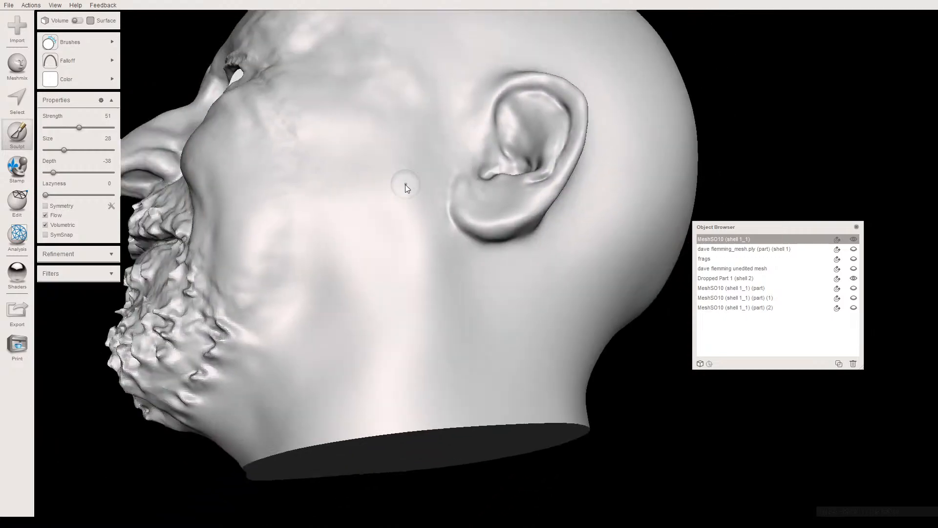
right_drag(365, 185, 374, 172)
drag(375, 174, 363, 148)
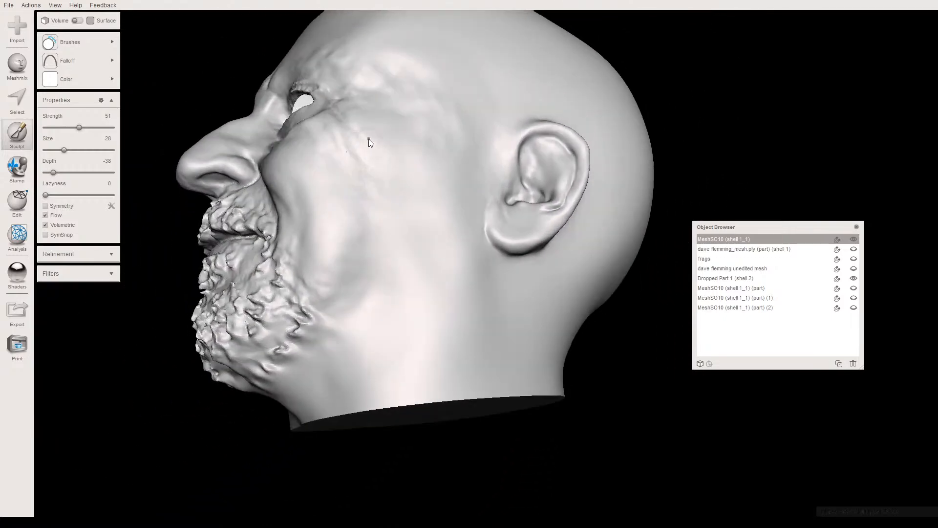
mouse_move(403, 240)
right_down()
mouse_move(426, 266)
mouse_move(393, 240)
right_up()
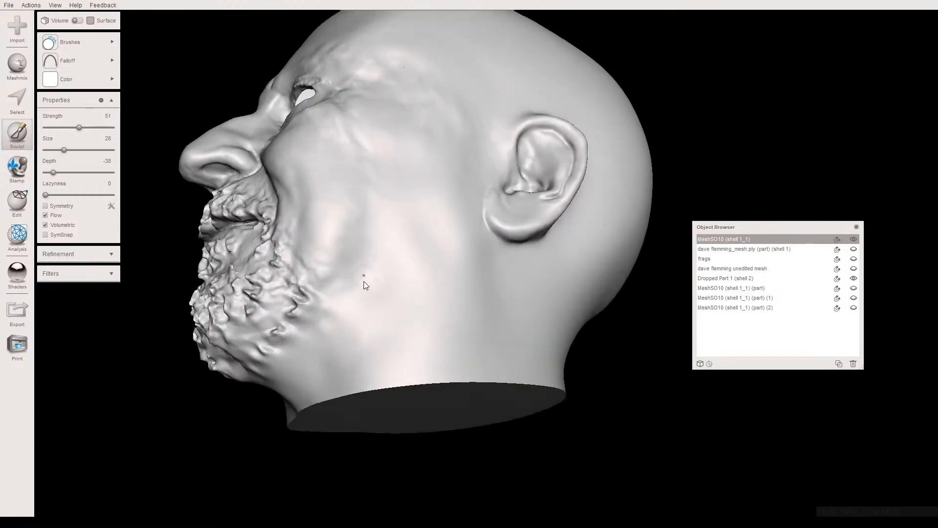
right_drag(357, 302, 473, 351)
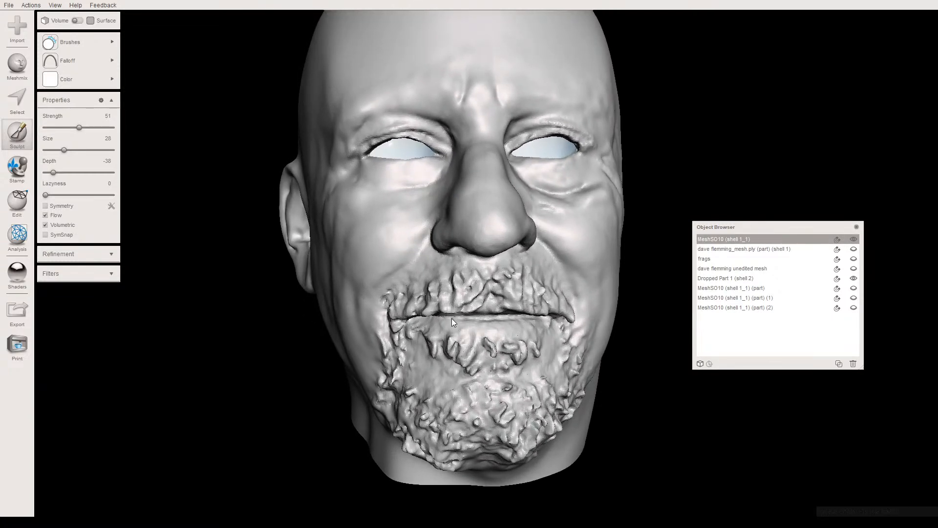
- Examine the beard, chin and mouth area from the front, from below and from both sides
right_drag(452, 315, 458, 253)
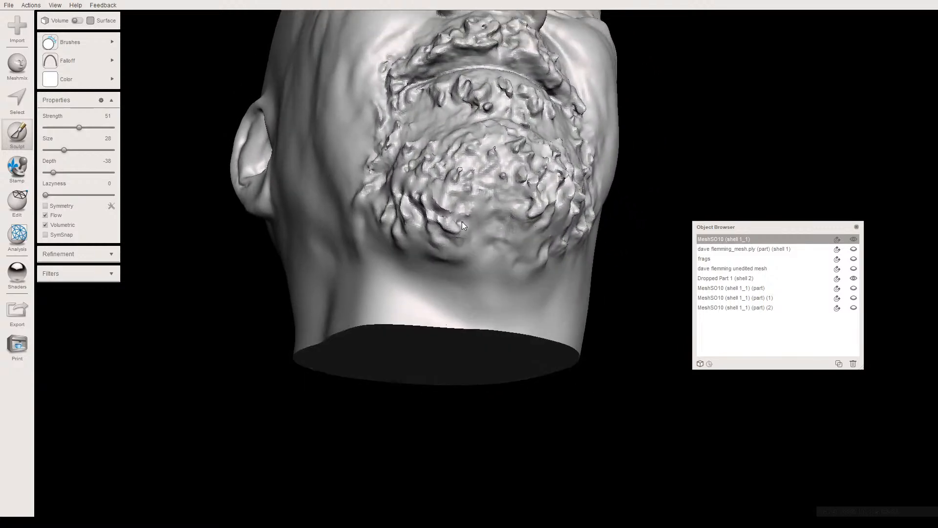
right_drag(448, 215, 430, 284)
scroll(459, 284, up, 5)
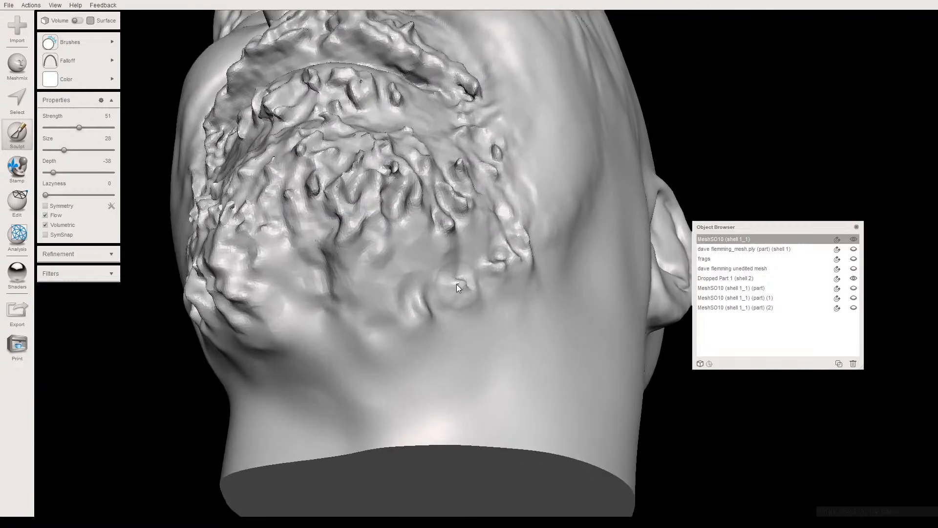
right_drag(409, 235, 418, 247)
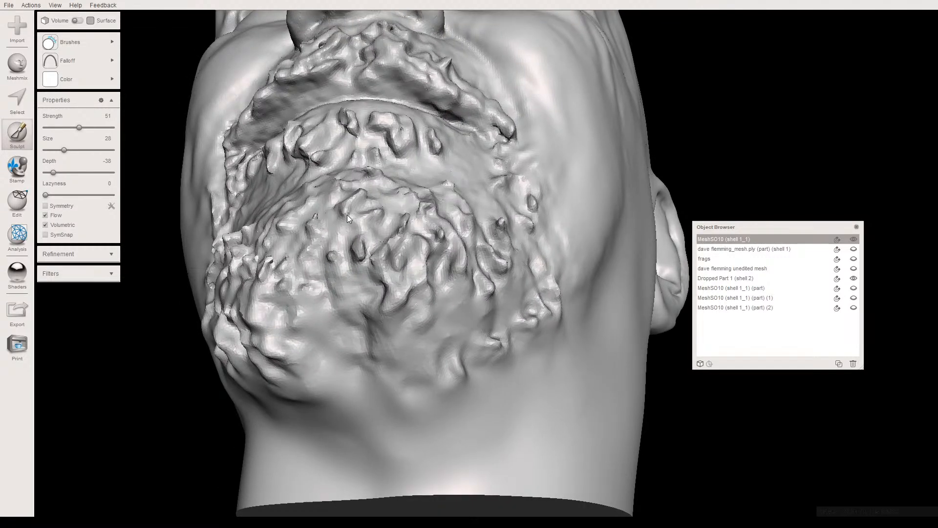
mouse_move(332, 272)
right_down()
mouse_move(335, 291)
mouse_move(338, 277)
mouse_move(293, 302)
mouse_move(321, 295)
right_up()
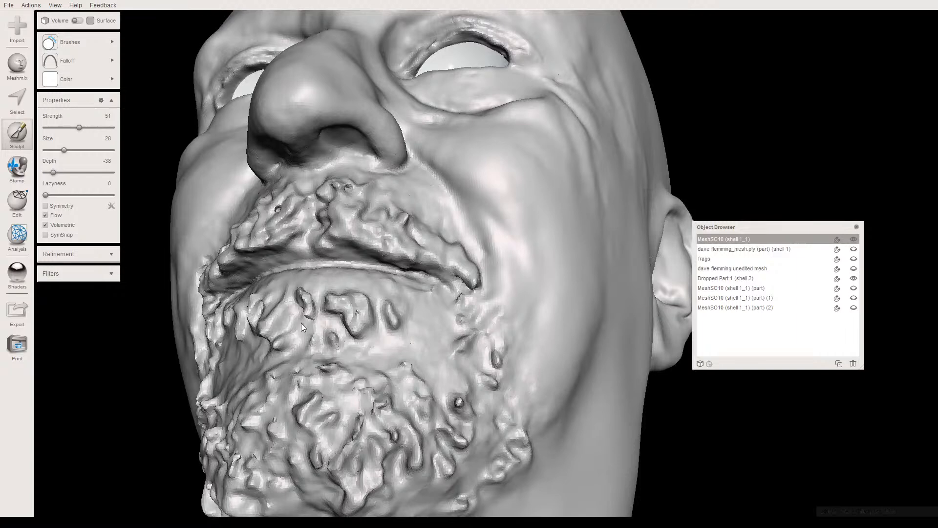
right_drag(308, 318, 361, 327)
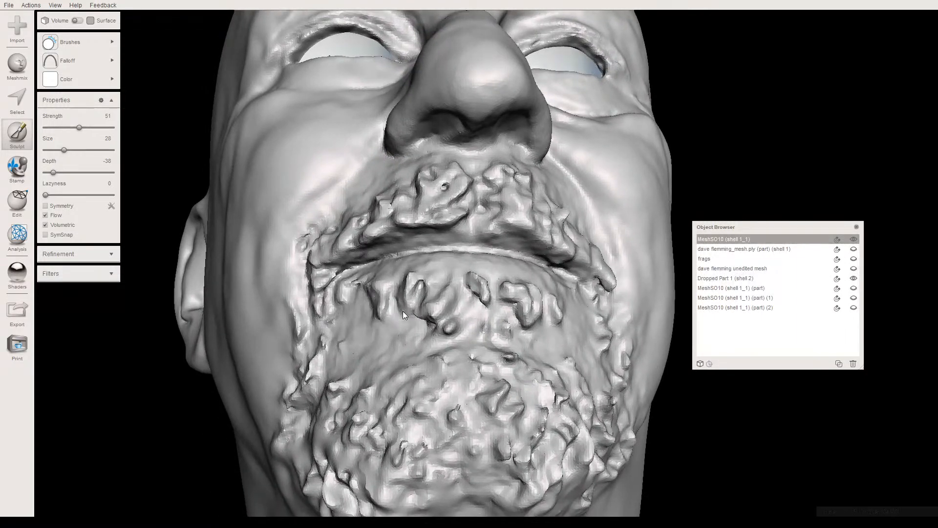
mouse_move(327, 353)
right_down()
mouse_move(330, 335)
mouse_move(297, 350)
mouse_move(272, 339)
right_up()
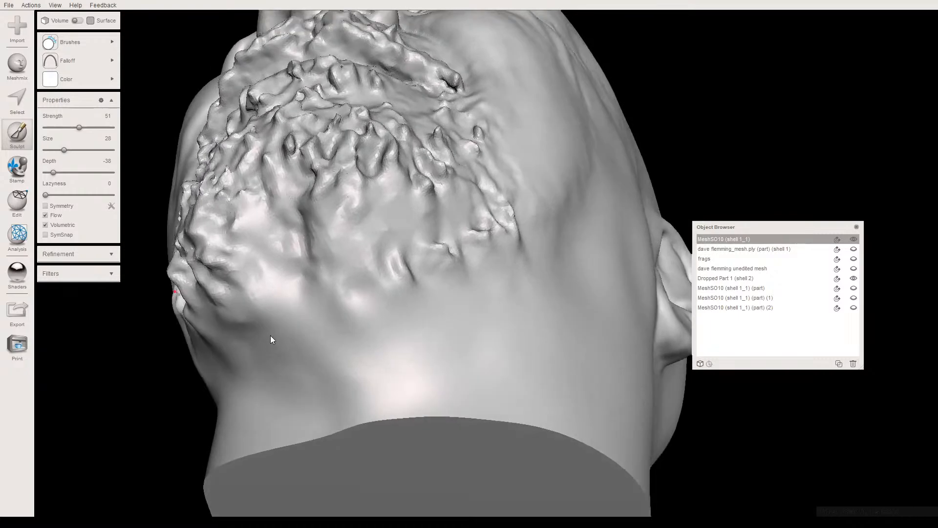
mouse_move(381, 224)
right_down()
mouse_move(357, 266)
mouse_move(342, 254)
right_up()
- Switch to the Draw2 sculpting brush with a sharply pointed falloff, size 20 and strength 43
click(81, 43)
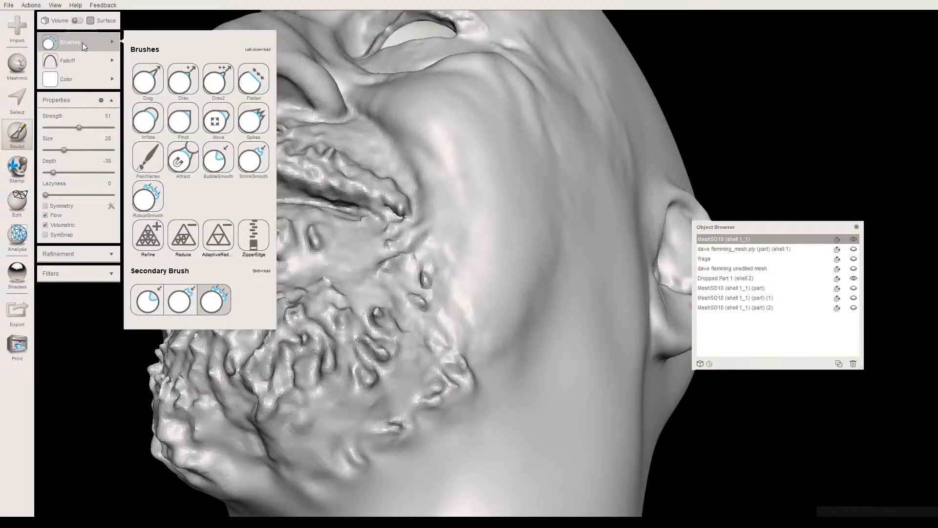
click(211, 81)
right_drag(263, 291, 302, 251)
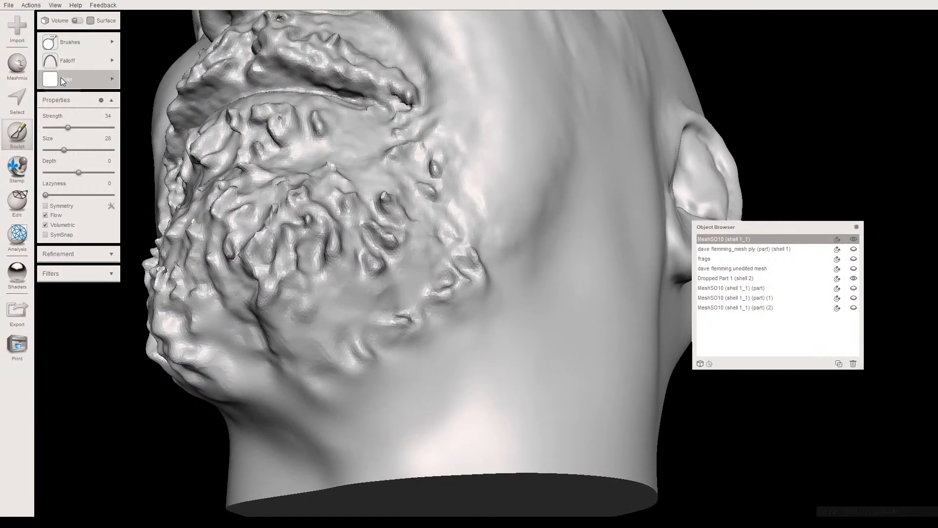
click(66, 61)
click(283, 78)
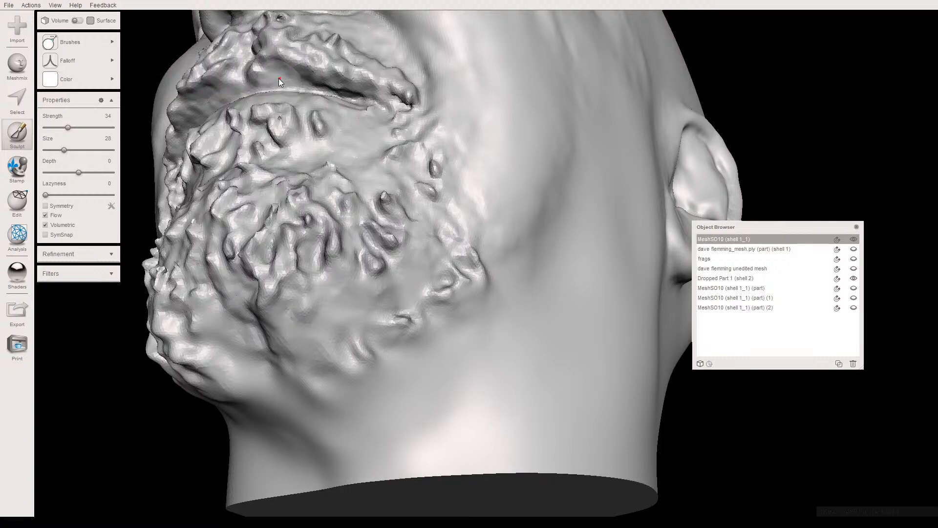
mouse_move(90, 65)
drag(64, 150, 59, 150)
click(74, 127)
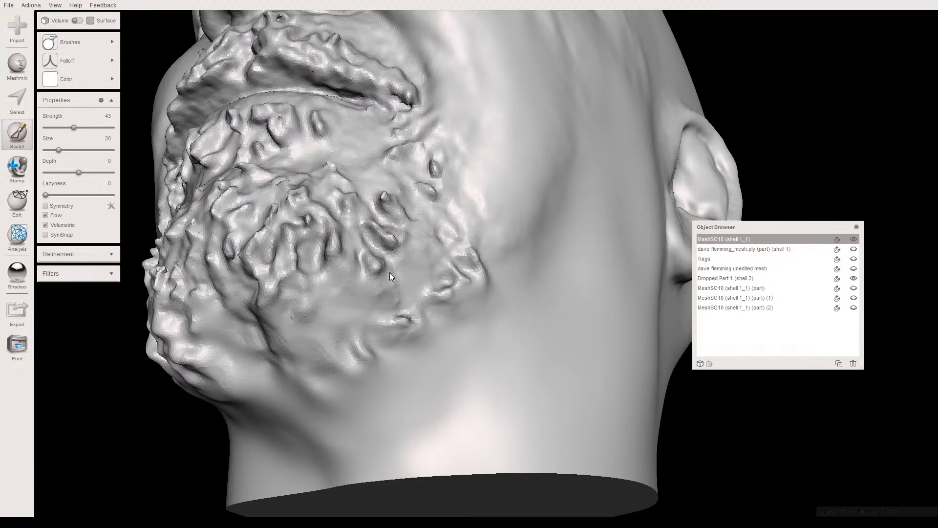
- Sculpt fine hair strands into the sparse part of the beard on the underside of the chin
right_drag(391, 294, 394, 300)
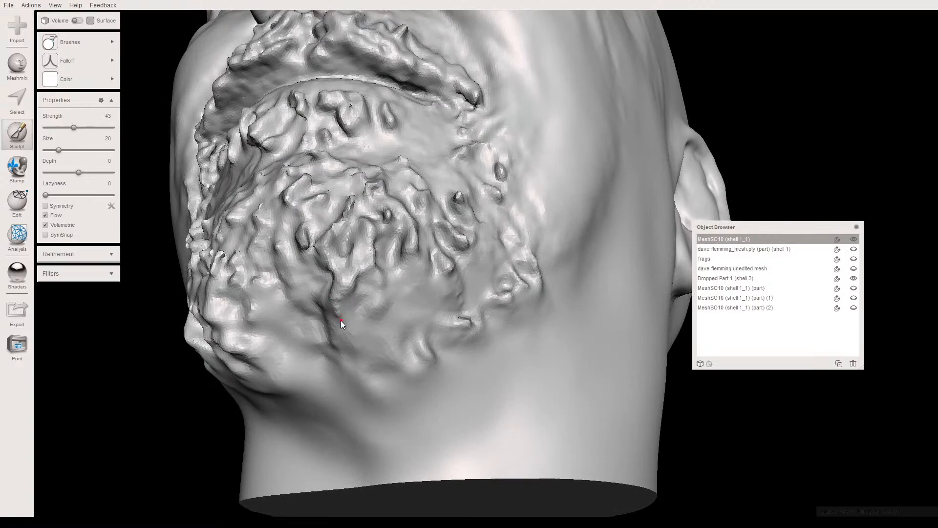
right_drag(343, 322, 370, 321)
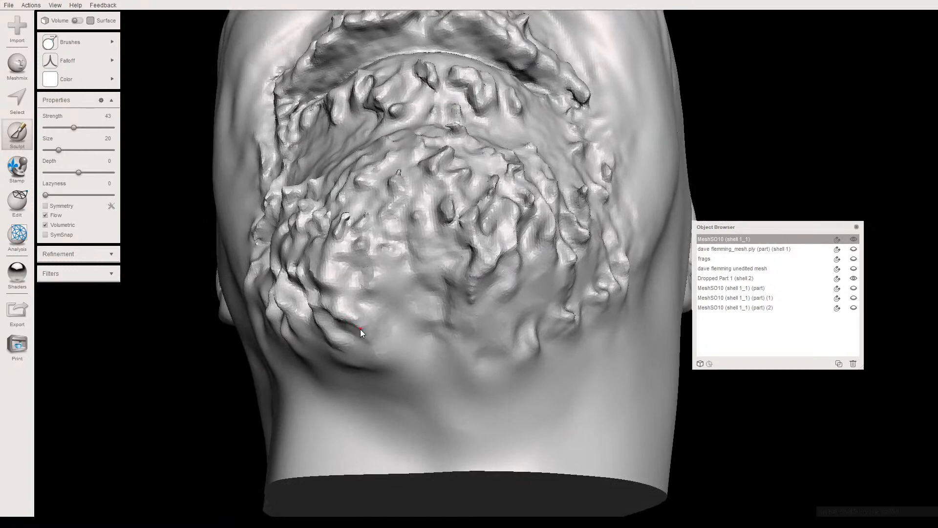
right_drag(360, 330, 339, 313)
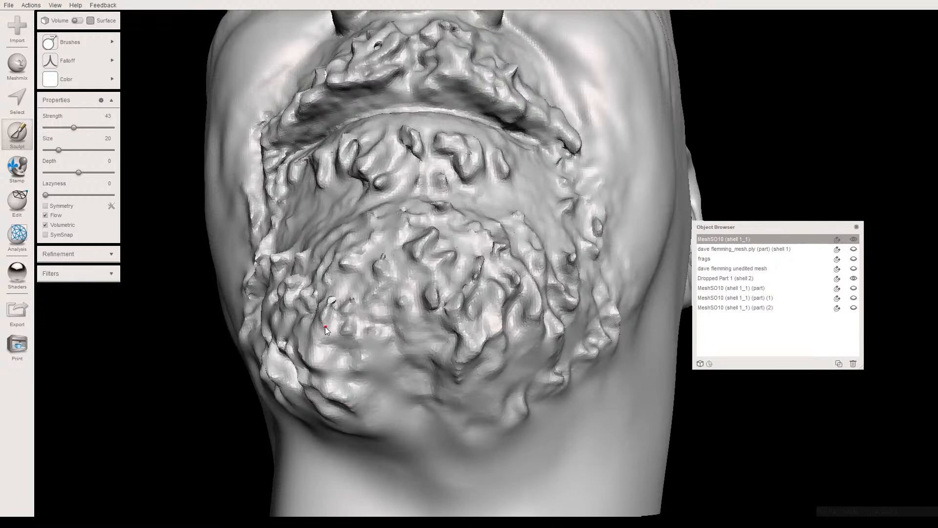
- Raise the brush strength to 78 and sculpt small hair strands along the beard's lower edge beneath the chin
right_drag(348, 324, 370, 341)
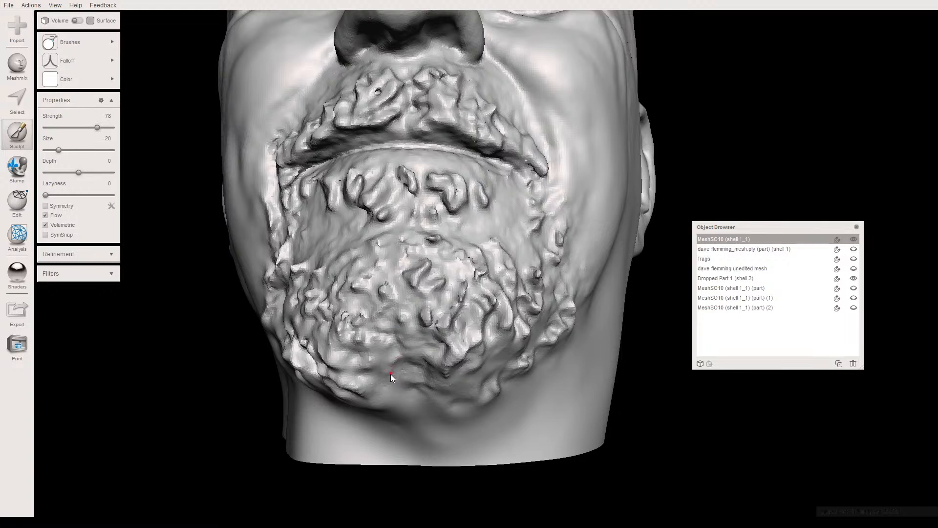
right_drag(411, 382, 389, 312)
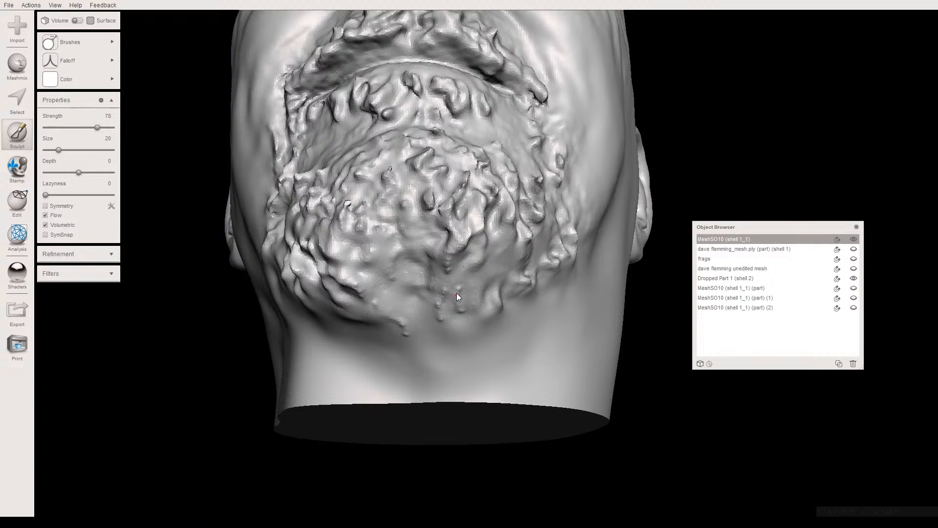
drag(448, 266, 460, 289)
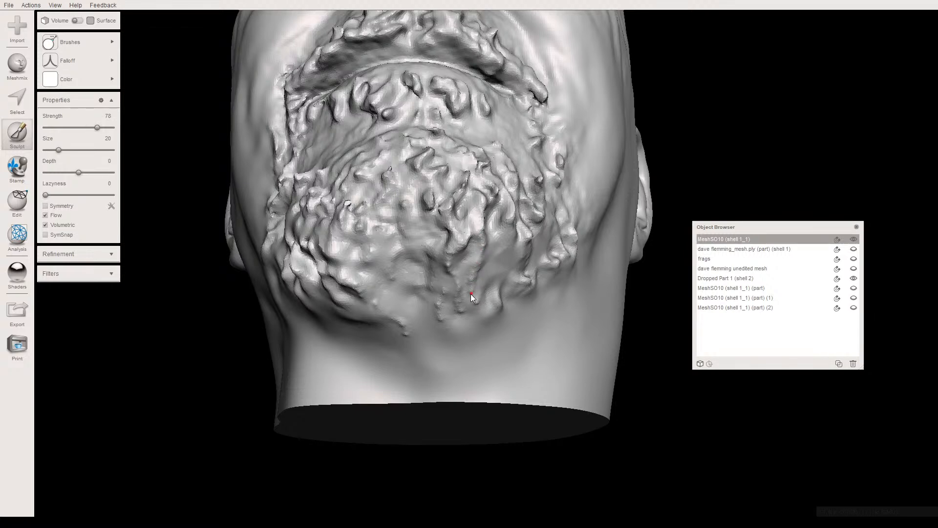
mouse_move(474, 305)
right_down()
mouse_move(465, 307)
mouse_move(460, 280)
mouse_move(475, 287)
mouse_move(434, 250)
right_up()
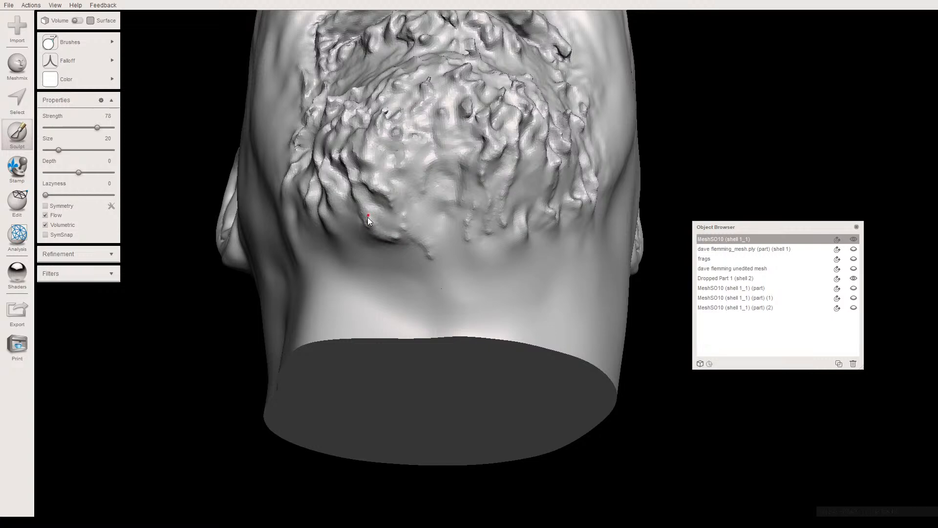
mouse_move(391, 237)
right_down()
mouse_move(376, 271)
mouse_move(437, 339)
mouse_move(430, 324)
right_up()
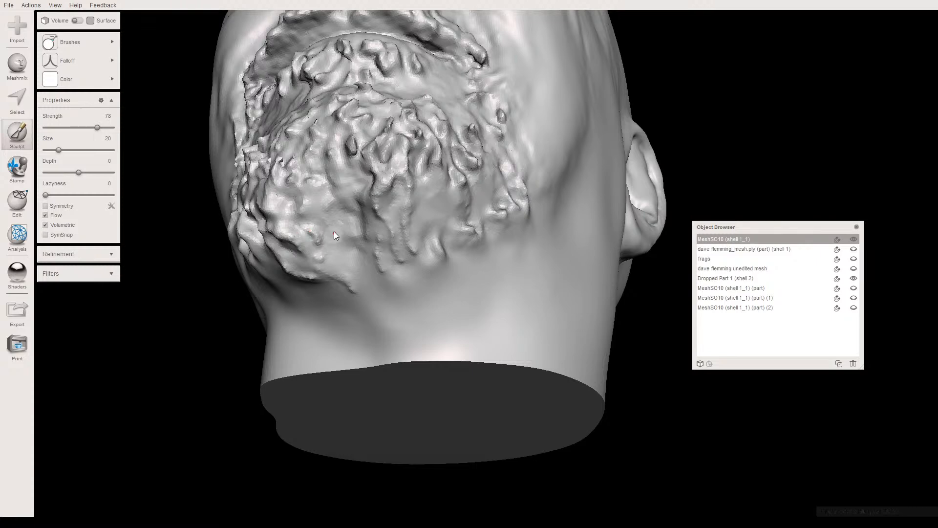
mouse_move(339, 225)
right_down()
mouse_move(327, 236)
mouse_move(341, 251)
right_up()
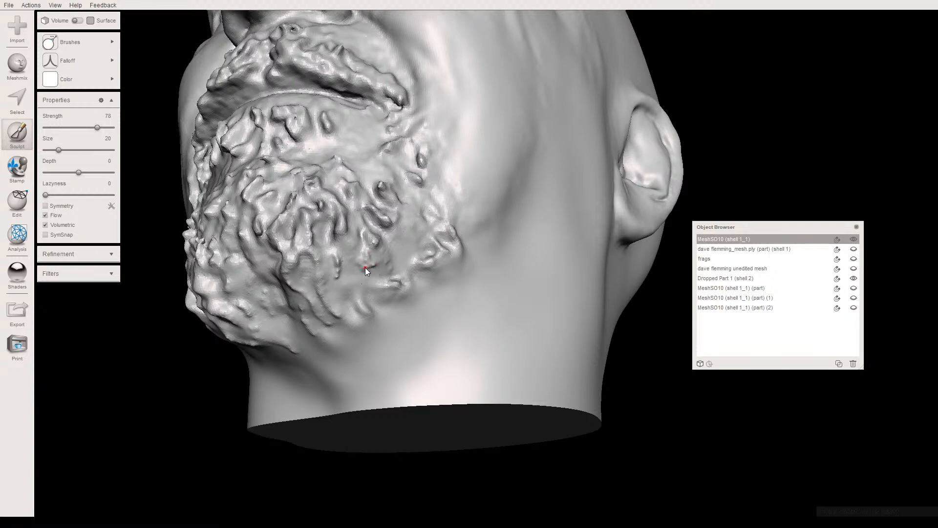
- Sculpt more hair strands into the beard along both sides of the jaw and beside the corners of the mouth
mouse_move(353, 271)
right_down()
mouse_move(347, 286)
mouse_move(392, 315)
right_up()
right_drag(393, 314, 360, 292)
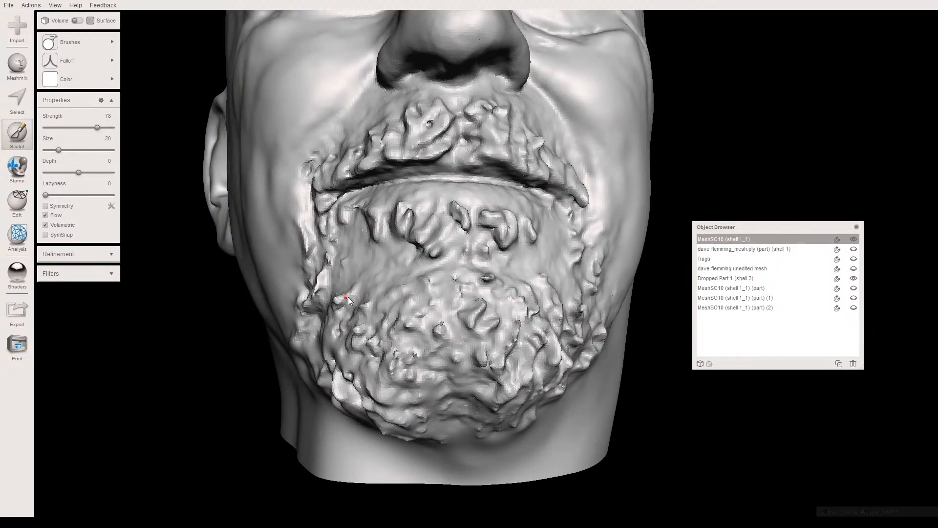
right_drag(353, 289, 433, 251)
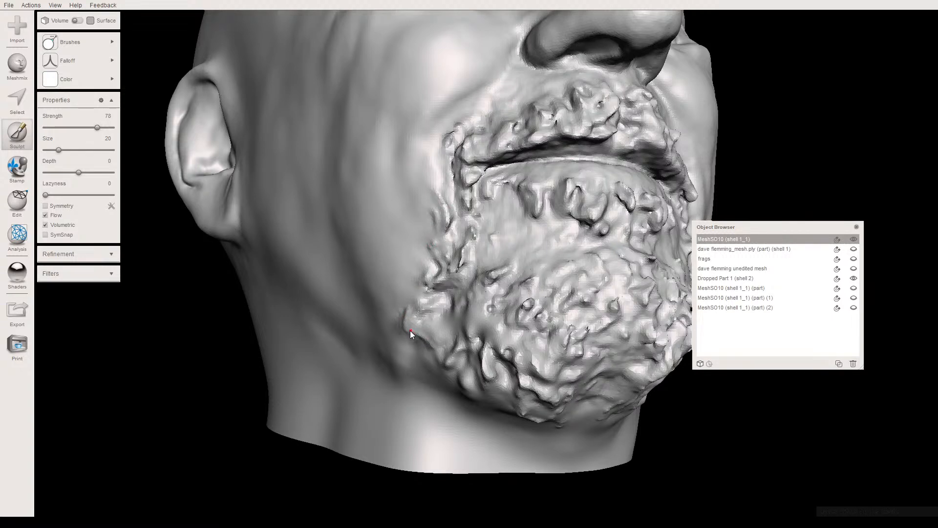
mouse_move(432, 344)
right_down()
mouse_move(412, 323)
mouse_move(399, 329)
mouse_move(363, 292)
right_up()
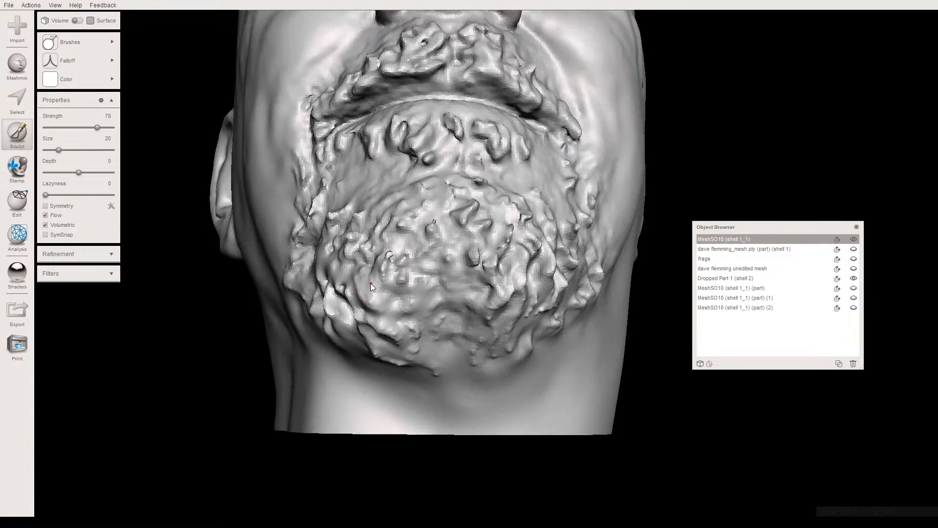
mouse_move(389, 277)
right_down()
mouse_move(370, 276)
mouse_move(447, 251)
mouse_move(414, 261)
mouse_move(412, 251)
right_up()
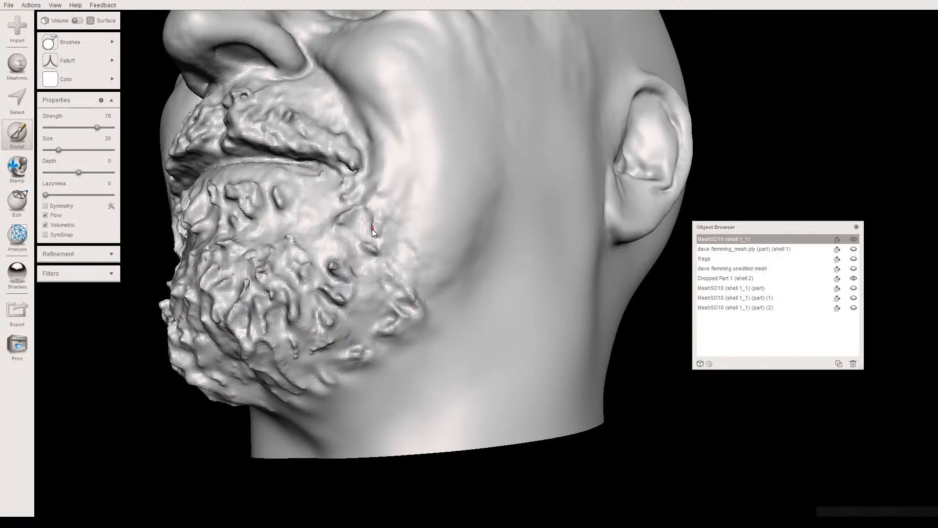
right_drag(371, 217, 324, 292)
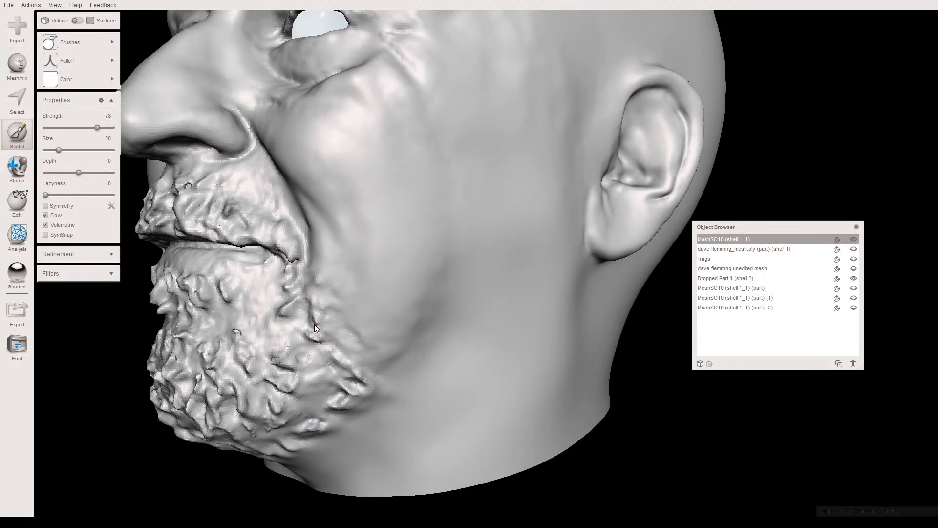
- Sculpt small hair strands into the sparse patch of beard just below the lower lip
right_drag(309, 334, 382, 332)
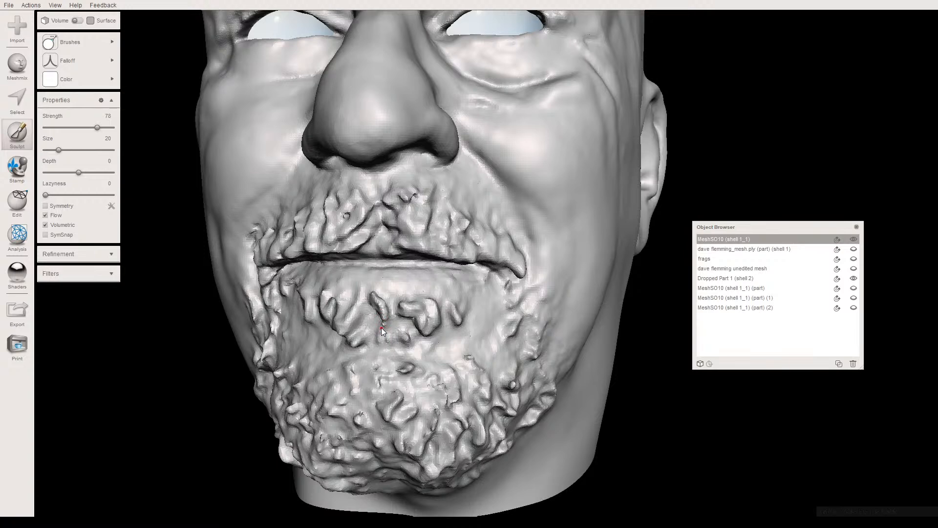
right_drag(383, 320, 394, 316)
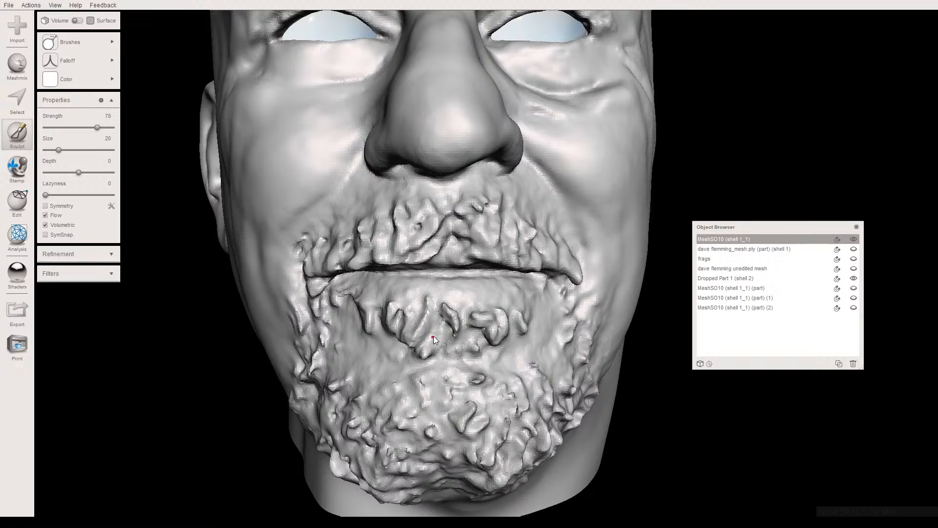
right_drag(427, 339, 415, 316)
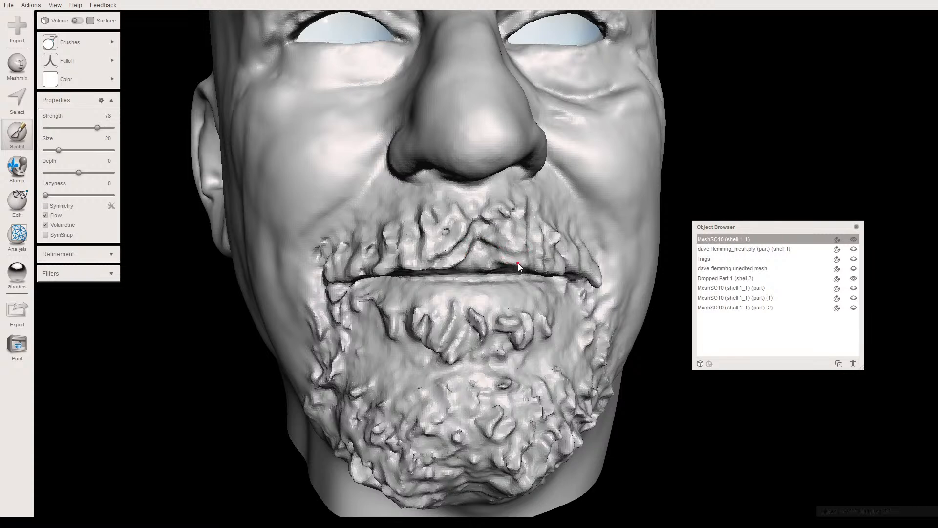
- Sculpt additional fine hair strands into both halves of the moustache above the upper lip
right_drag(529, 265, 448, 256)
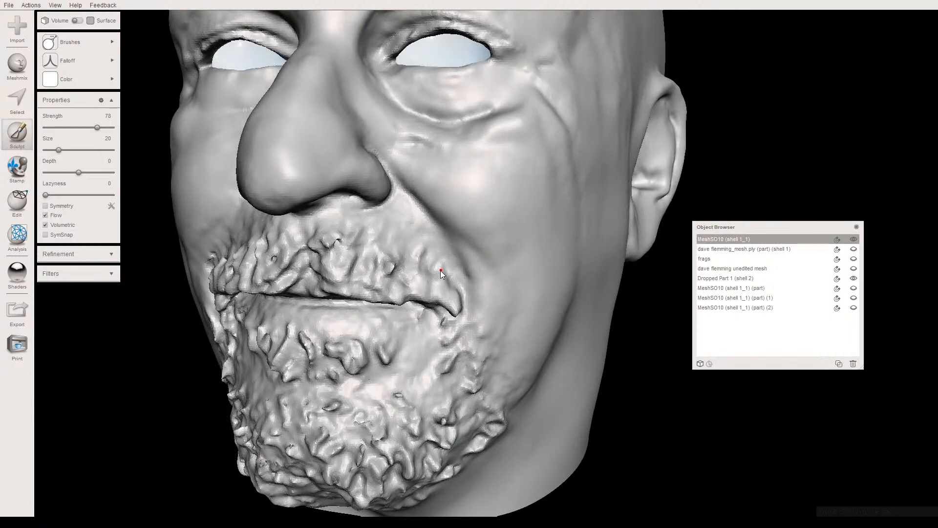
right_drag(443, 261, 470, 261)
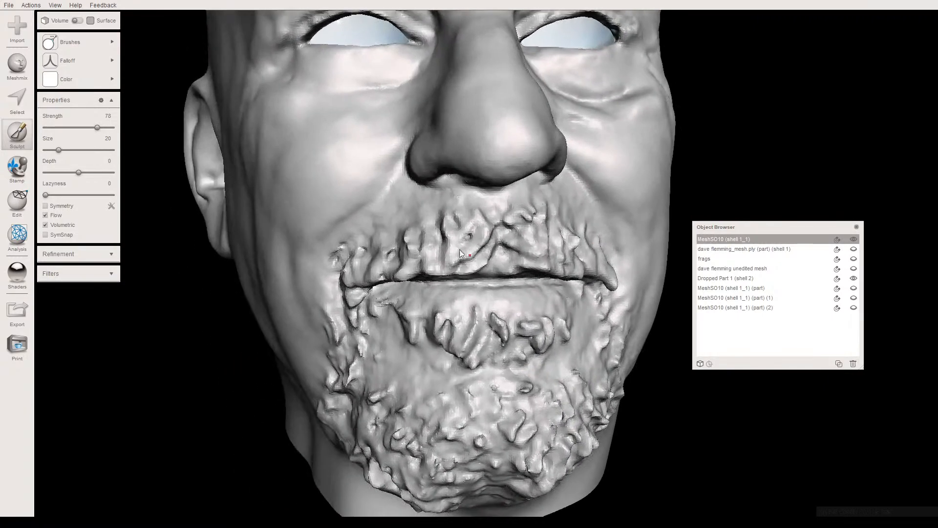
right_drag(382, 251, 448, 238)
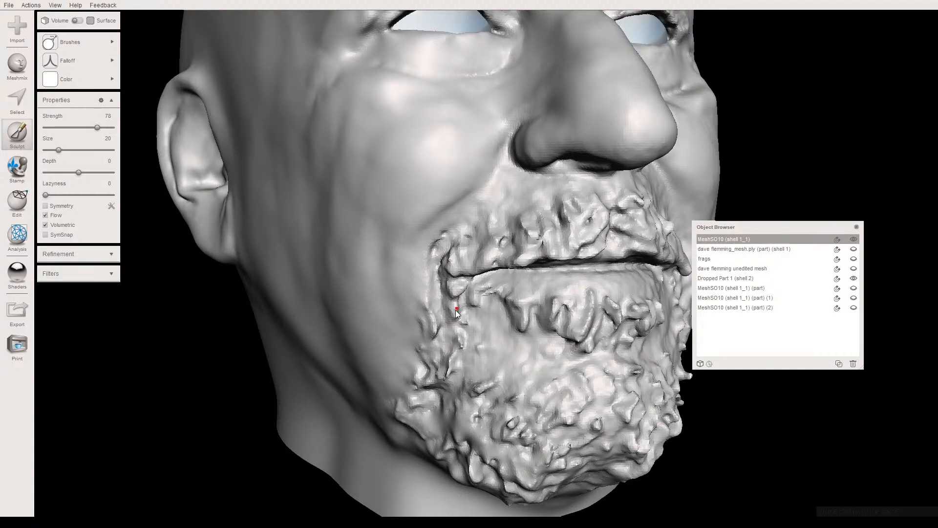
- Fill the remaining sparse spots of the beard below the mouth corners and around the chin with hair strands
right_drag(456, 309, 455, 294)
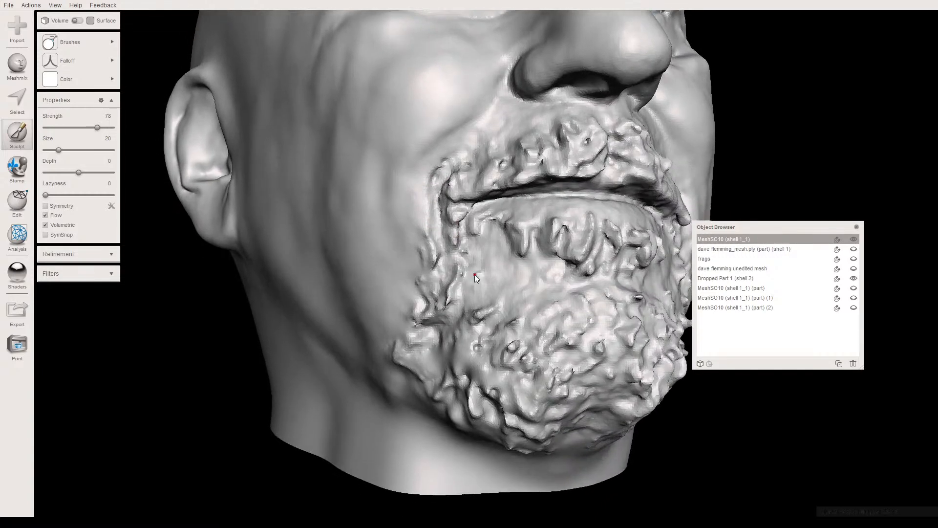
right_drag(473, 298, 388, 303)
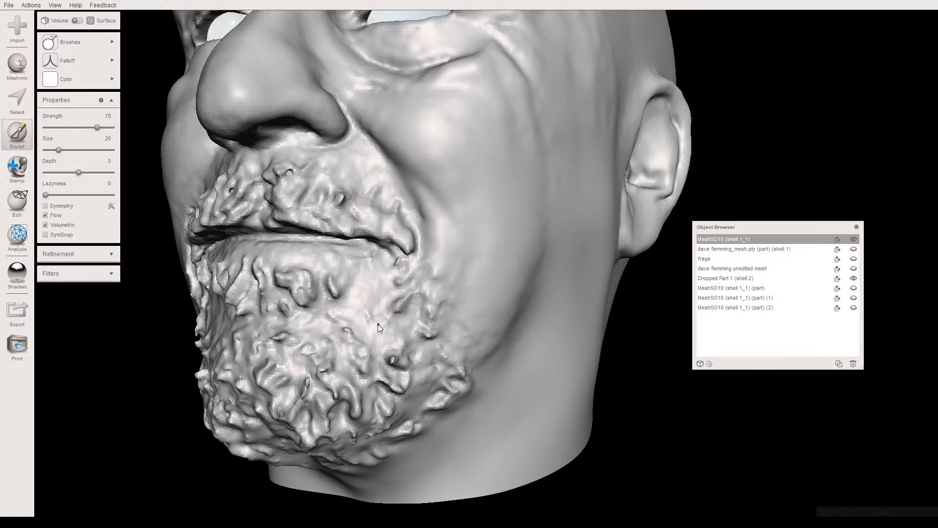
right_drag(391, 324, 430, 321)
scroll(430, 318, down, 10)
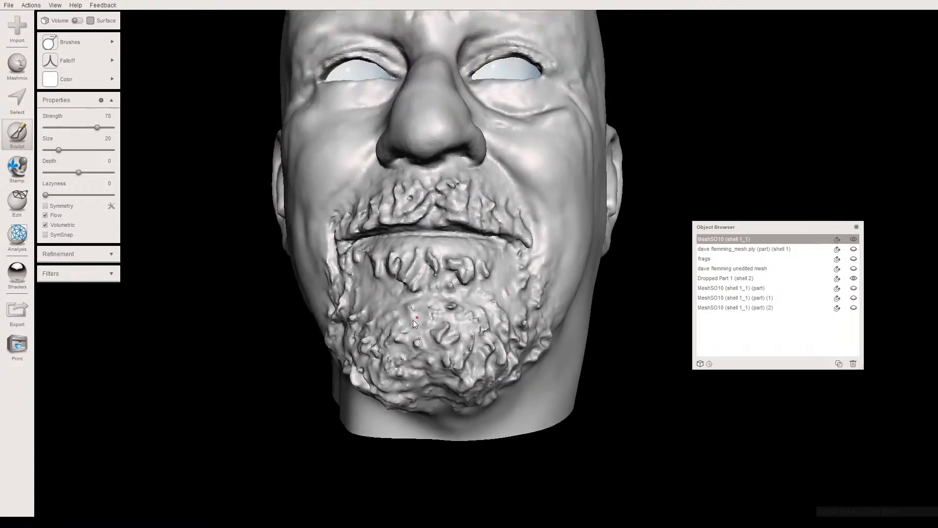
mouse_move(435, 279)
right_down()
mouse_move(451, 289)
mouse_move(468, 271)
mouse_move(426, 240)
mouse_move(426, 215)
mouse_move(433, 284)
right_up()
scroll(432, 283, up, 10)
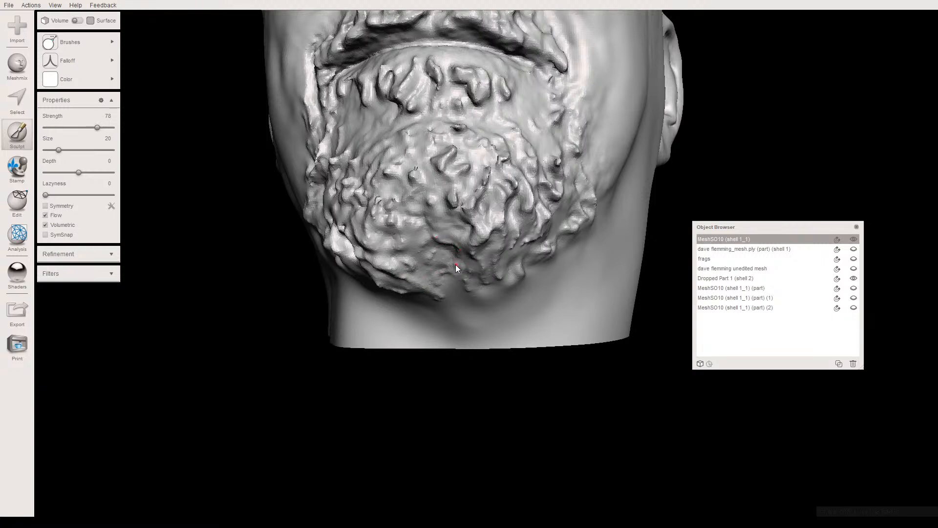
scroll(457, 265, down, 4)
mouse_move(442, 239)
right_down()
mouse_move(466, 248)
mouse_move(449, 225)
mouse_move(437, 227)
mouse_move(444, 257)
mouse_move(484, 265)
mouse_move(458, 283)
mouse_move(413, 279)
mouse_move(434, 255)
mouse_move(415, 274)
mouse_move(426, 331)
mouse_move(423, 297)
mouse_move(338, 289)
mouse_move(523, 289)
mouse_move(422, 293)
mouse_move(420, 273)
right_up()
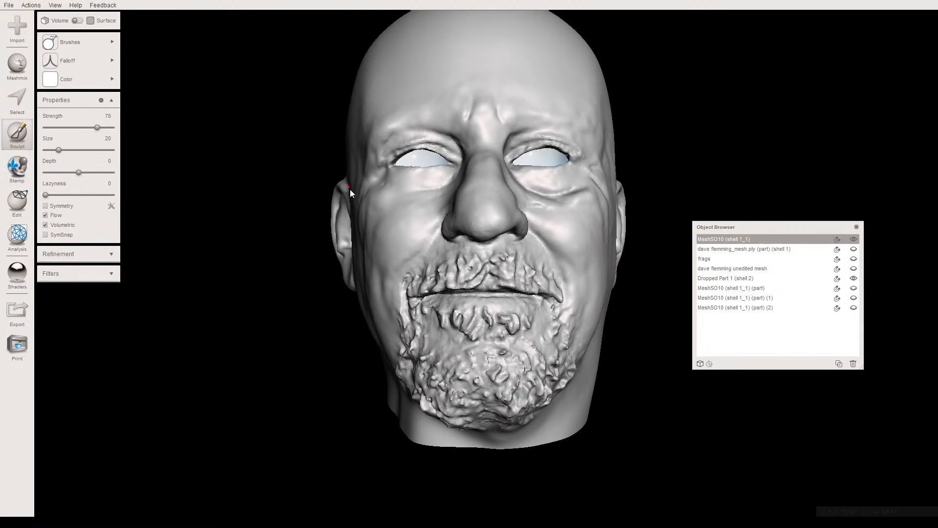
- Leave sculpting and drop a sphere about 15.09 mm in size, offset about -6.7 mm, onto the head's right eyeball as a new object
right_drag(346, 190, 303, 192)
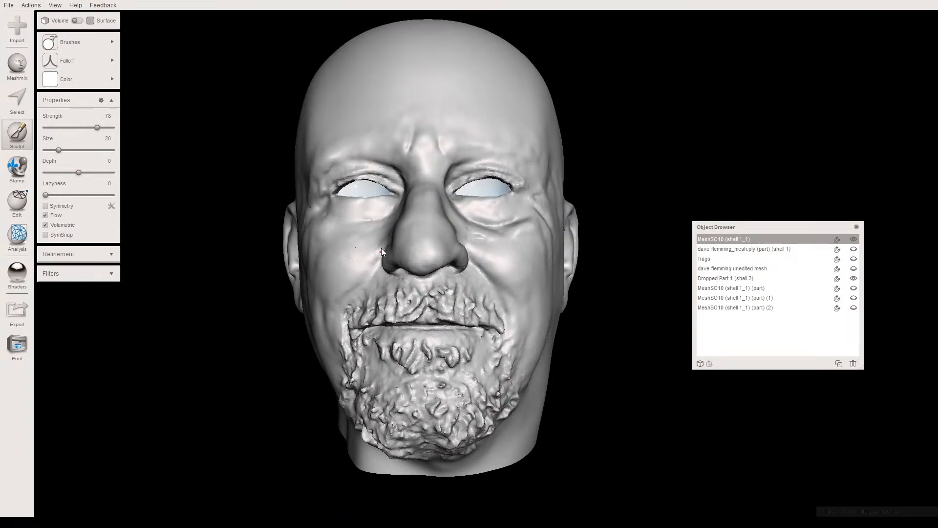
right_drag(380, 251, 438, 243)
scroll(432, 237, up, 5)
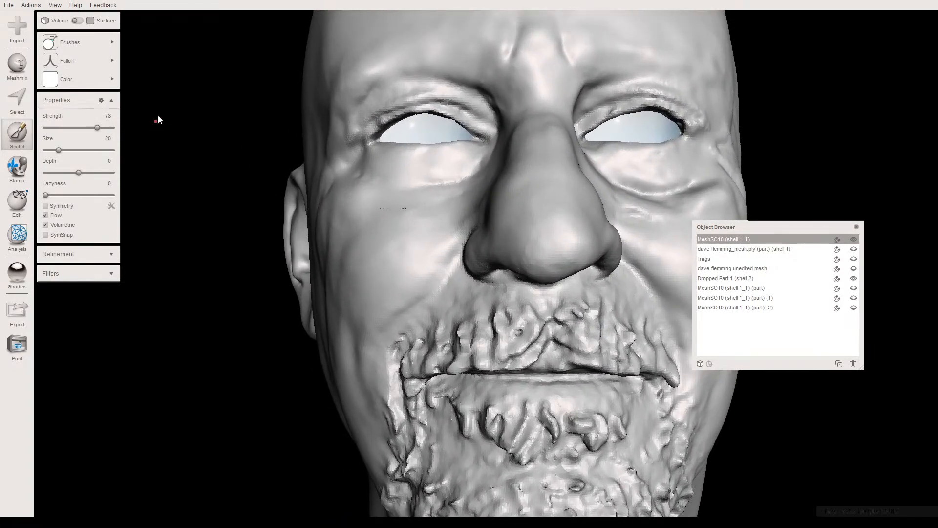
key(Escape)
right_drag(402, 184, 395, 193)
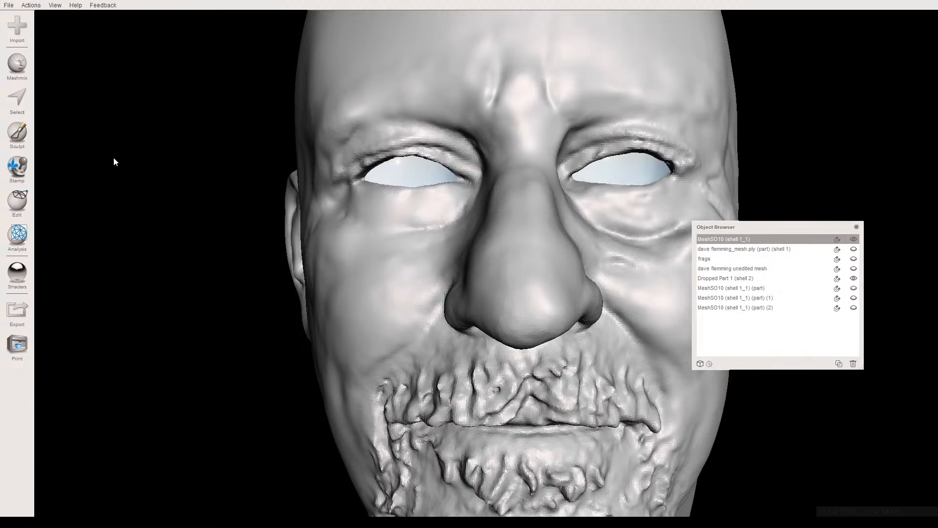
click(26, 76)
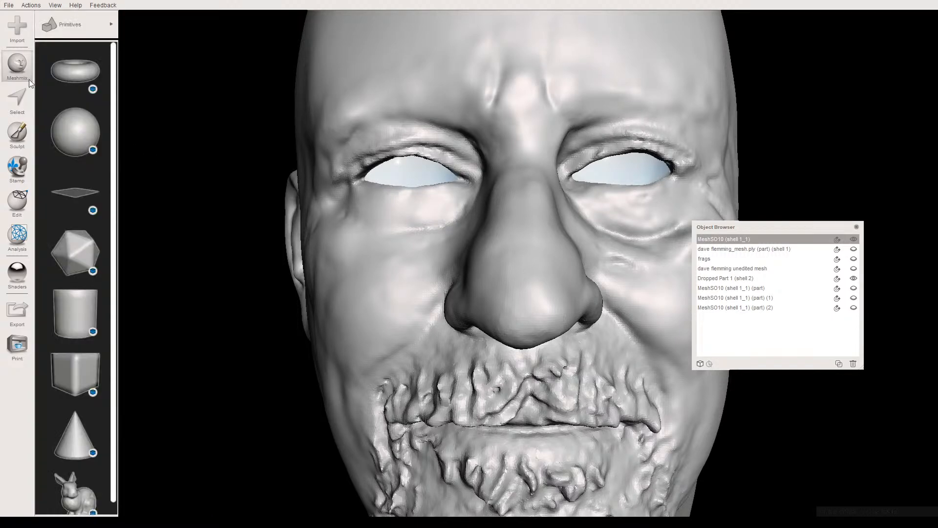
drag(413, 172, 413, 172)
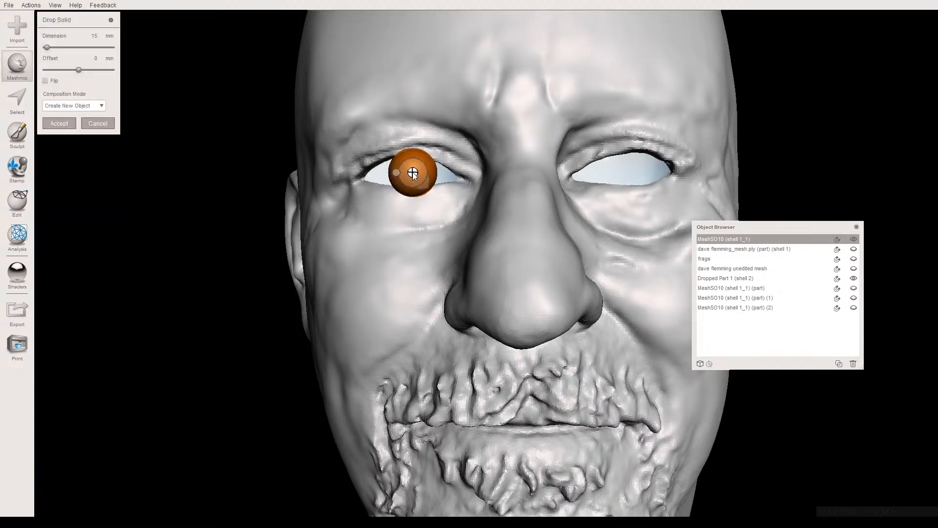
drag(46, 47, 72, 71)
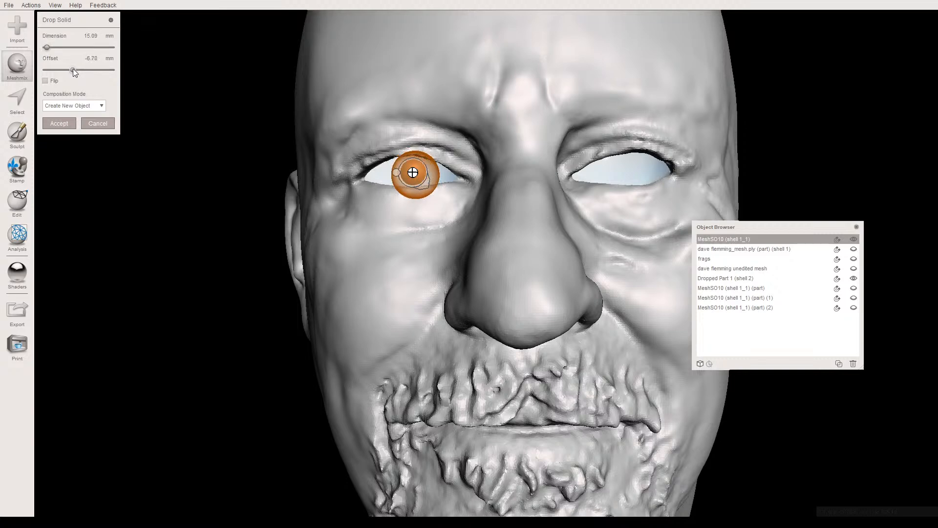
click(52, 122)
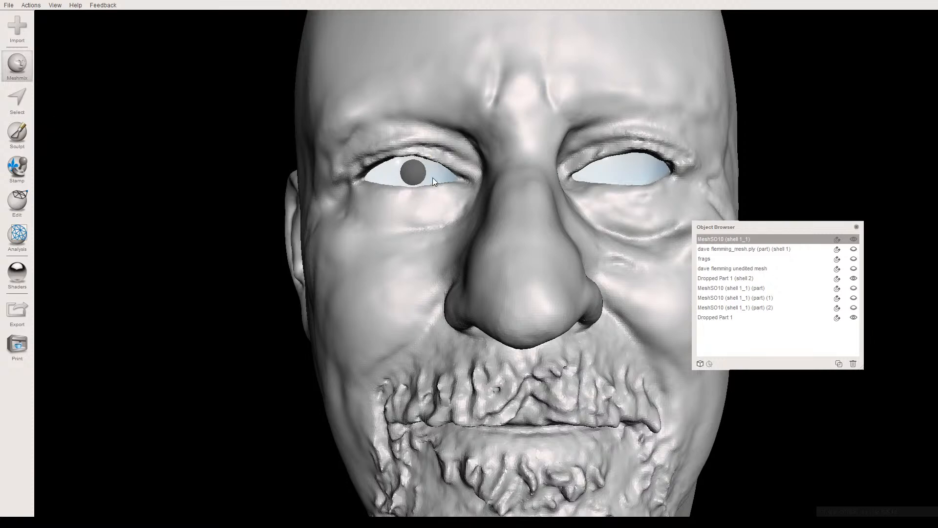
- Duplicate the iris sphere and move the copy onto the centre of the head's left eyeball
click(409, 175)
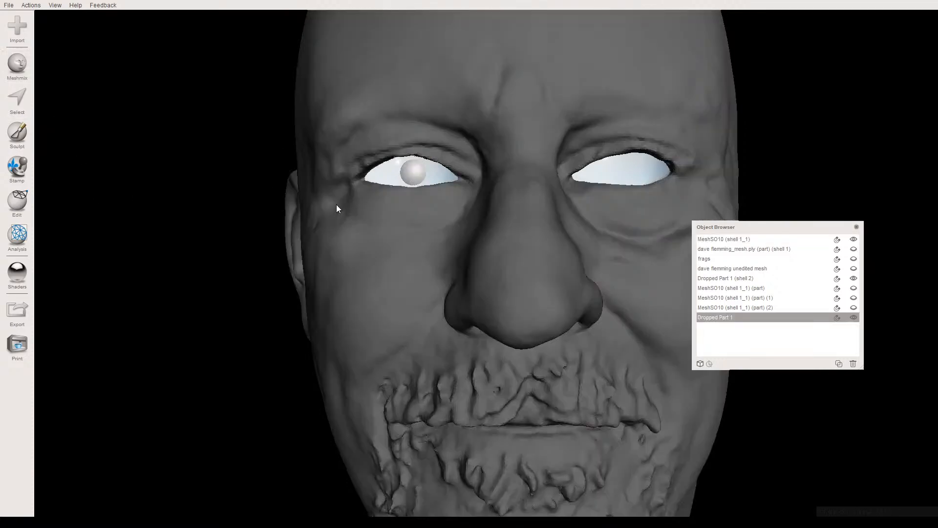
click(838, 364)
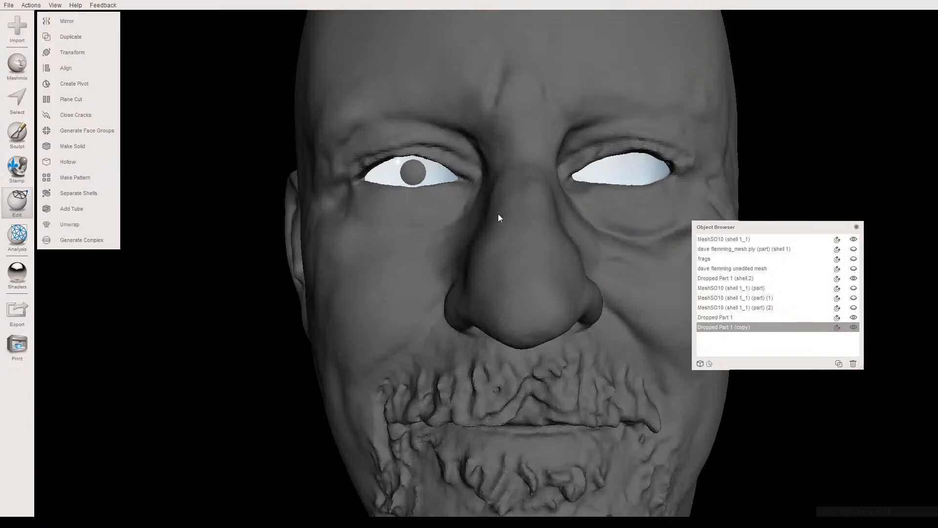
key(t)
drag(435, 177, 645, 174)
right_drag(644, 174, 478, 263)
drag(435, 327, 434, 323)
right_drag(435, 323, 442, 304)
drag(491, 198, 495, 191)
scroll(491, 217, down, 2)
right_drag(459, 254, 483, 261)
click(59, 238)
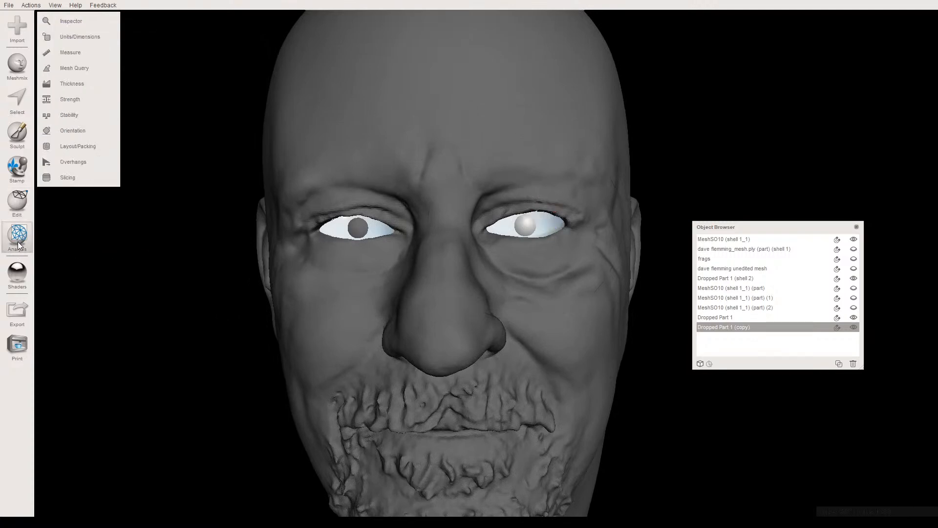
- Apply the dark grey shader to both iris spheres and make the head the active object again
mouse_move(20, 271)
scroll(118, 297, down, 5)
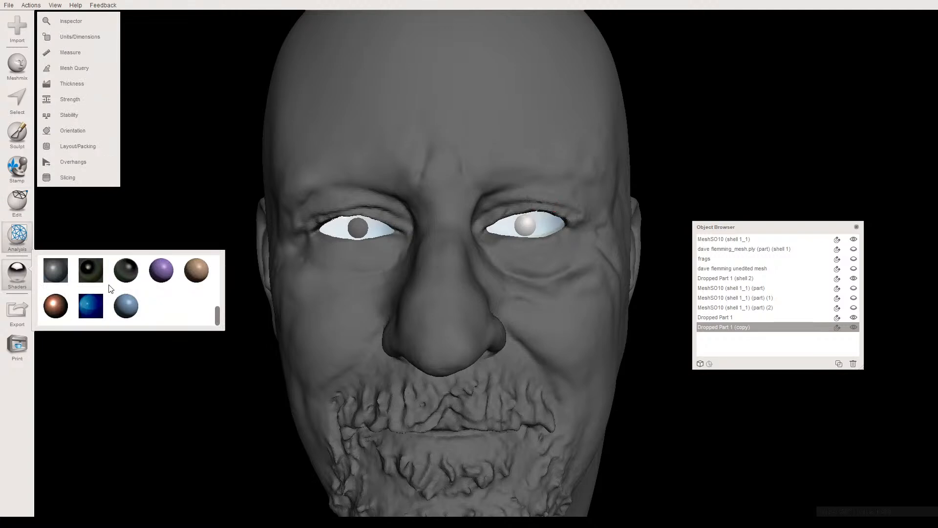
drag(55, 270, 348, 230)
drag(69, 275, 519, 224)
click(377, 170)
- Shift the iris sphere in the head's right eye slightly outward, away from the nose
right_drag(378, 148, 354, 168)
scroll(355, 169, down, 5)
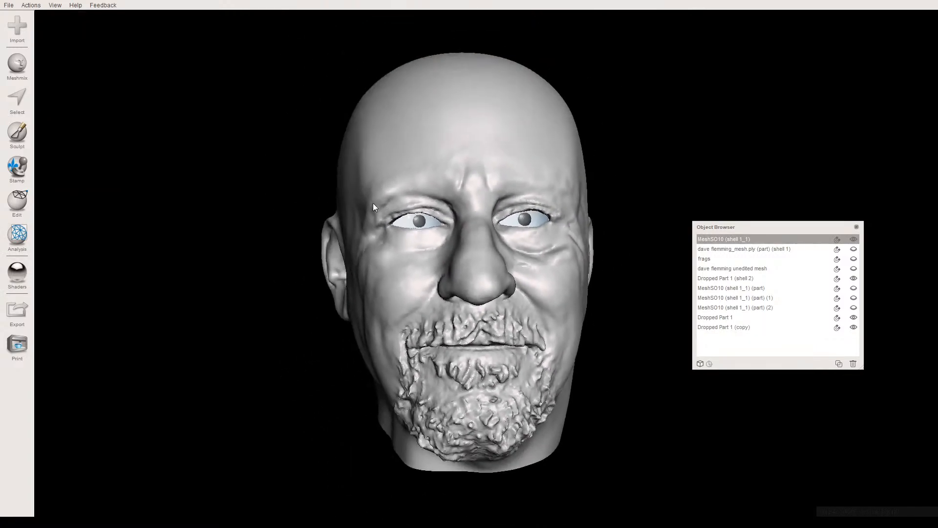
right_drag(355, 216, 345, 217)
scroll(347, 218, up, 5)
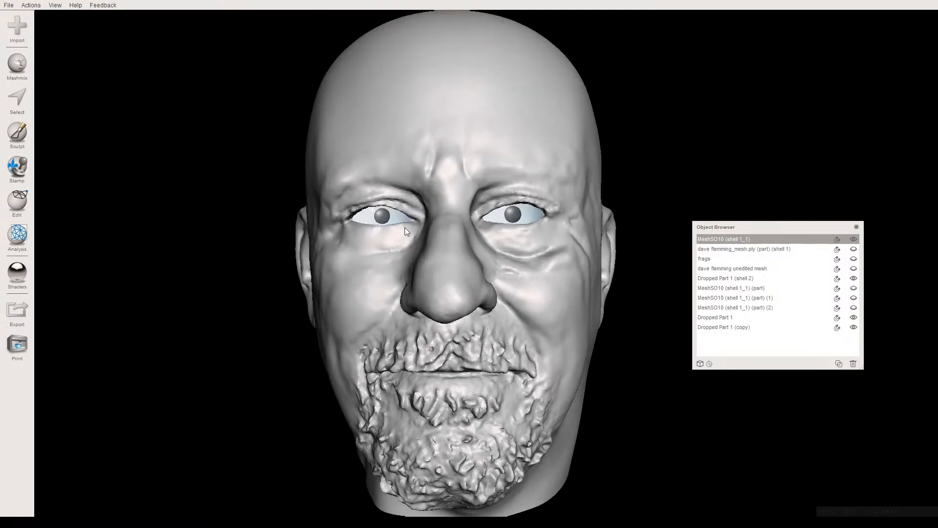
click(360, 212)
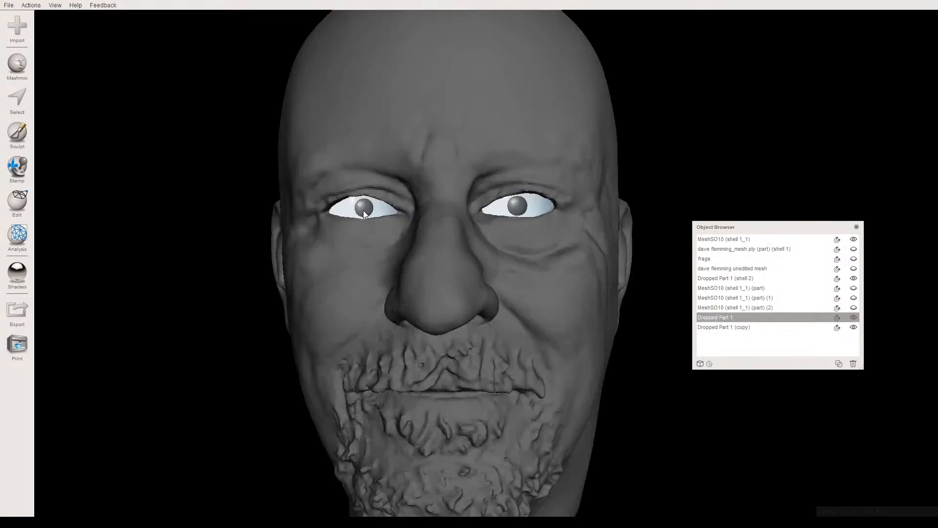
key(t)
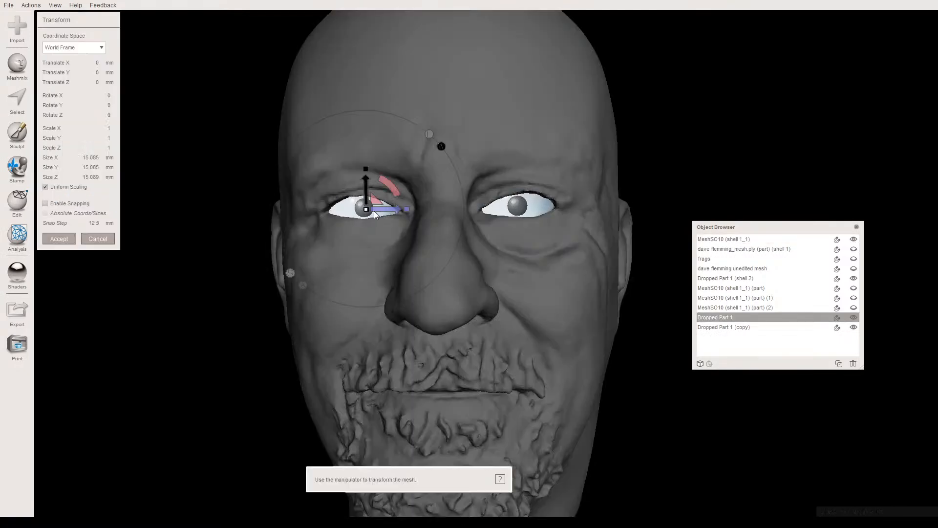
drag(374, 210, 372, 210)
click(59, 237)
key(t)
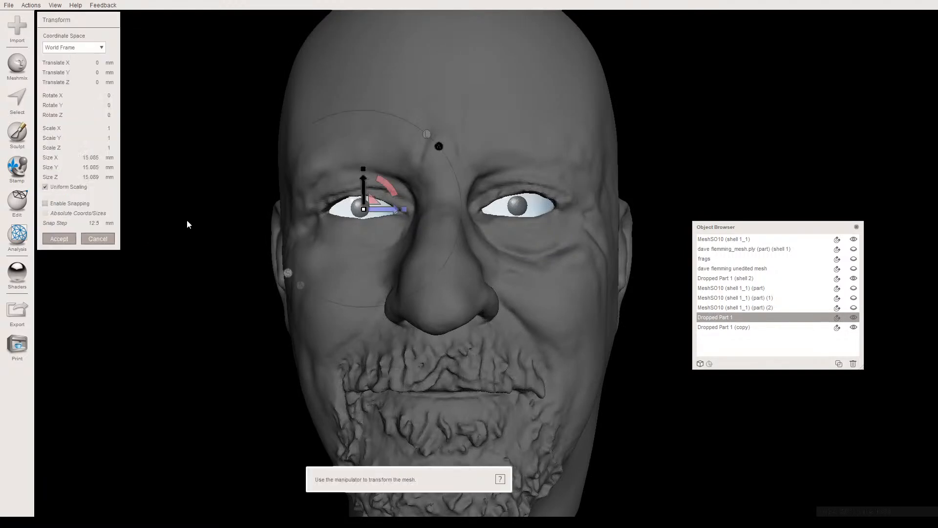
click(65, 237)
- Enlarge the iris sphere in the head's right eye uniformly by a factor of about 1.012
click(379, 128)
right_drag(379, 128, 361, 142)
click(347, 152)
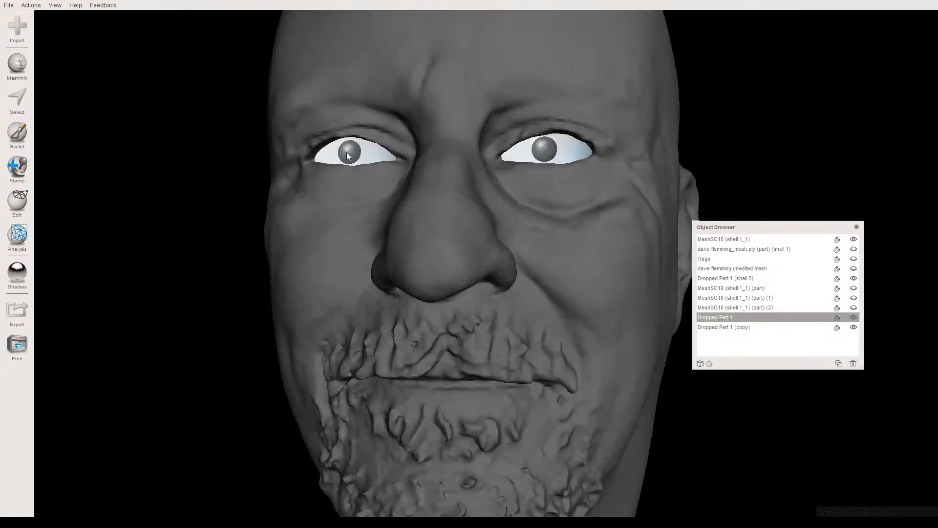
key(t)
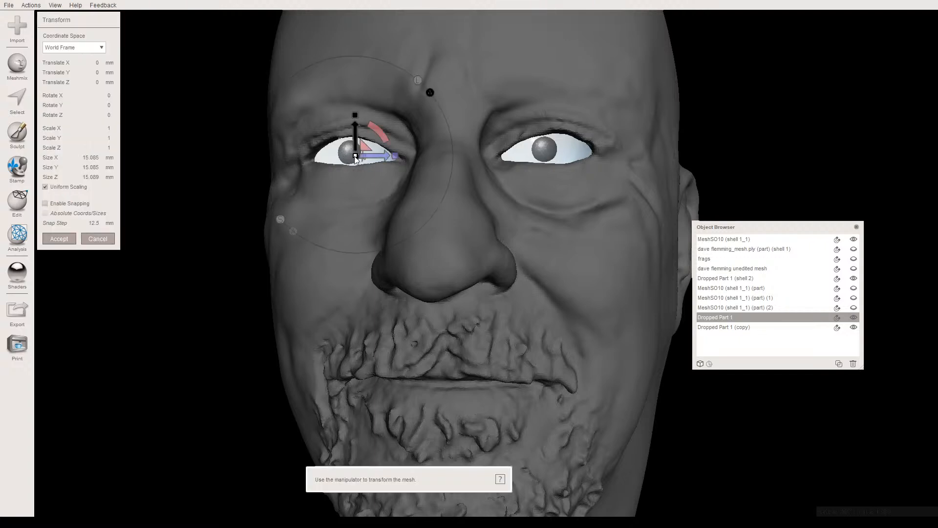
drag(356, 155, 357, 157)
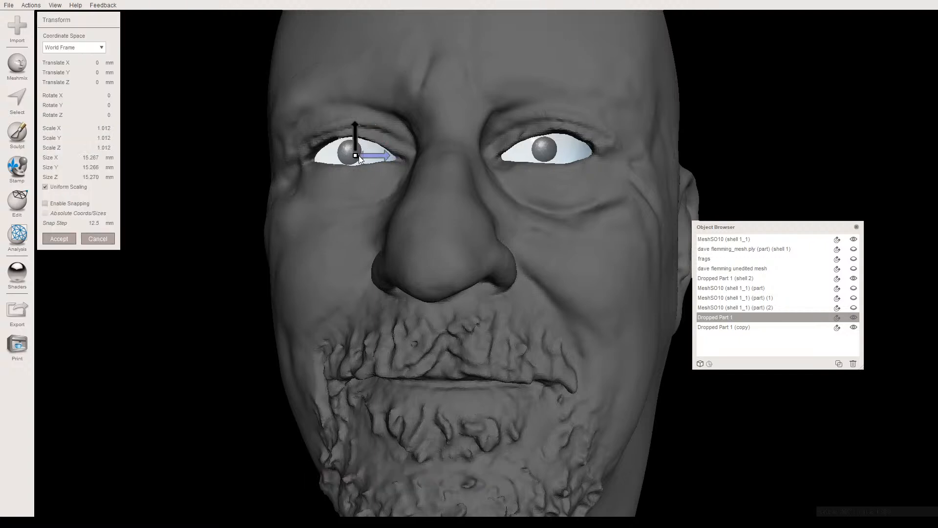
click(68, 238)
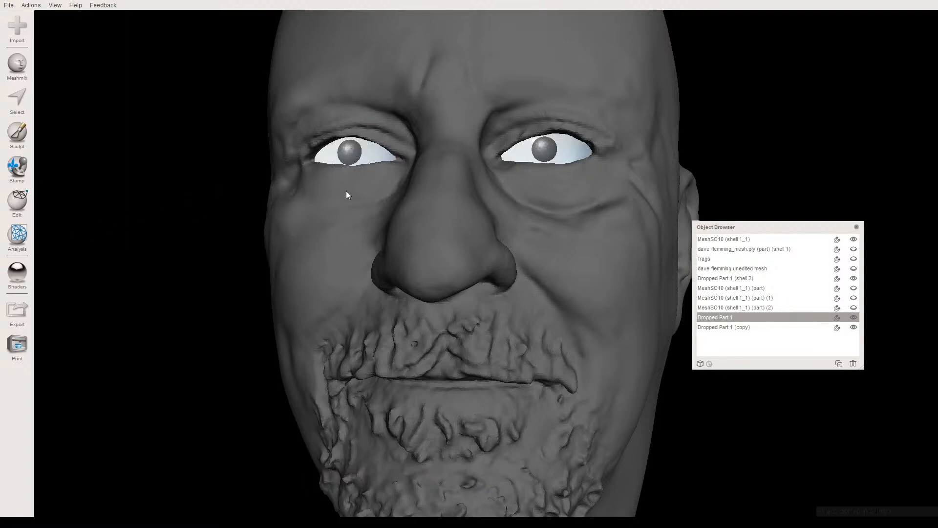
- Enlarge the iris sphere in the head's left eye uniformly by a factor of about 1.016
click(539, 150)
key(t)
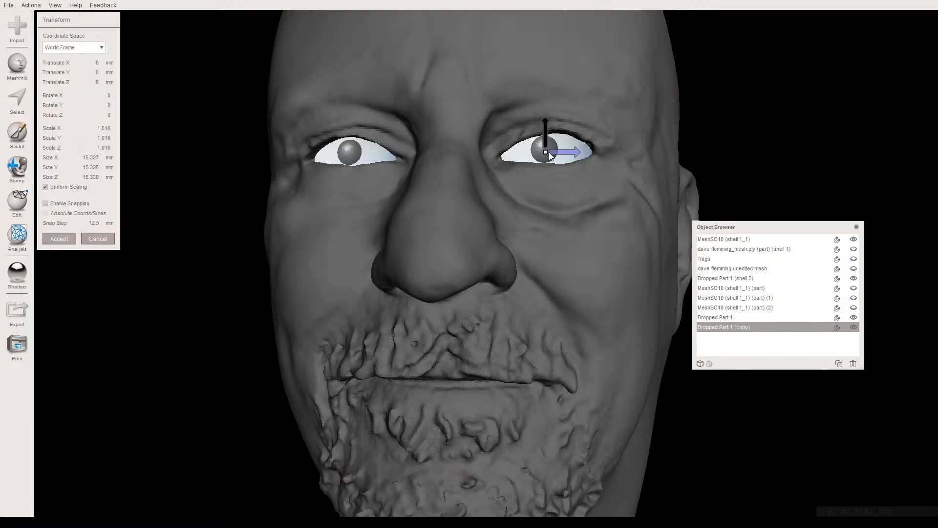
click(64, 238)
- Combine the eyeballs object with the right-eye iris sphere and the left-eye iris sphere into a single object
right_drag(255, 200, 209, 180)
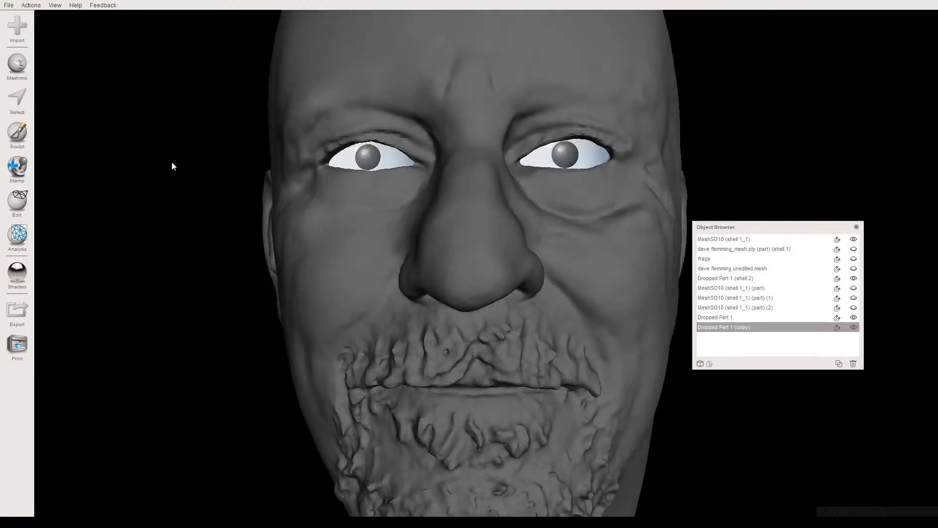
click(342, 158)
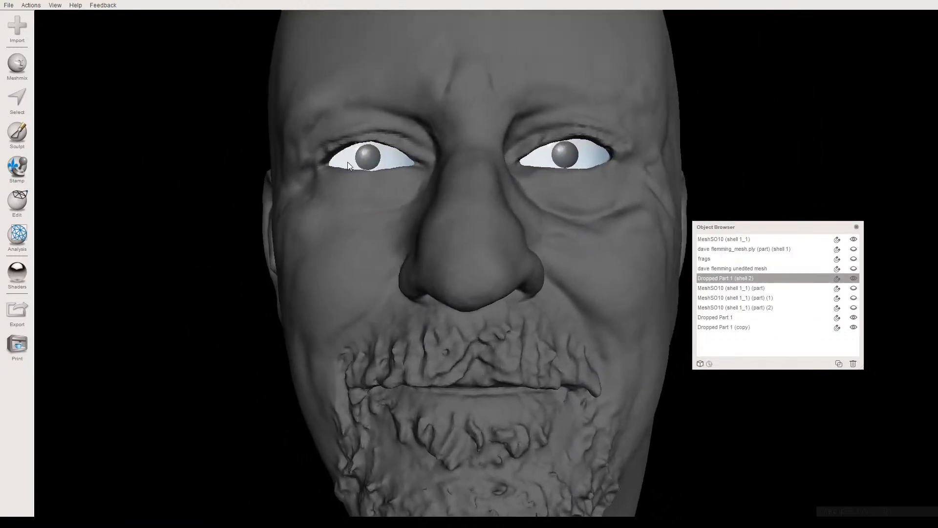
shift+click(369, 156)
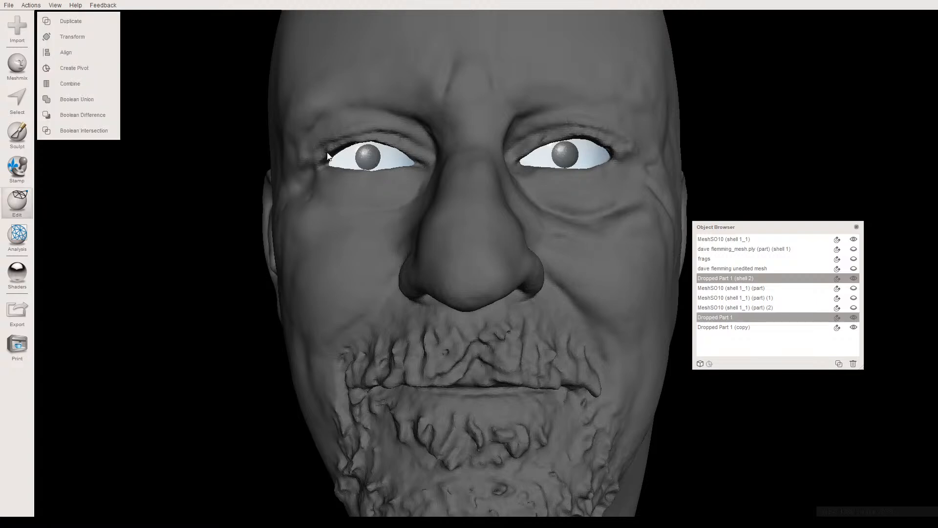
click(79, 84)
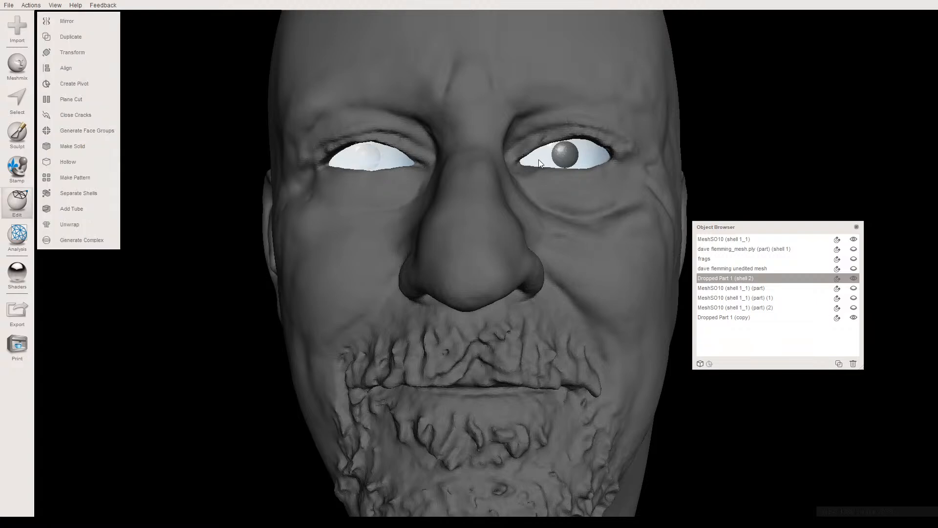
shift+click(557, 155)
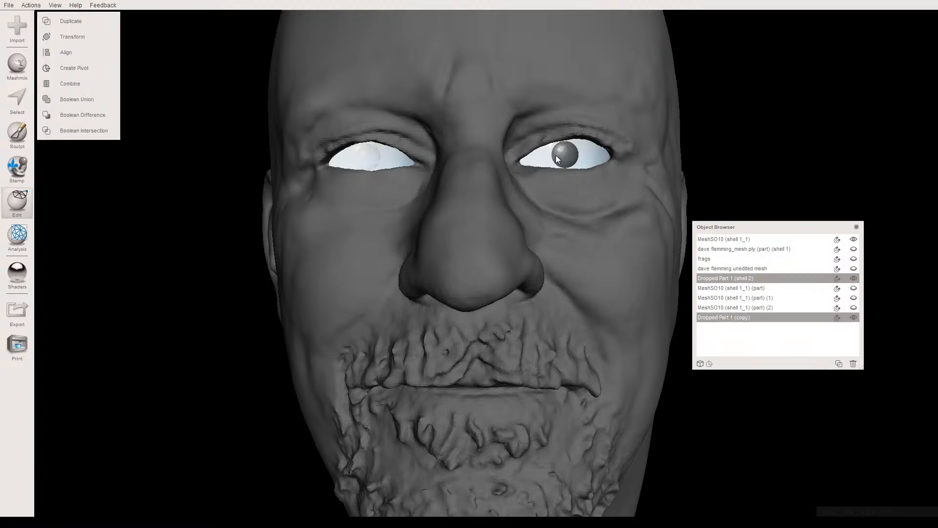
click(73, 83)
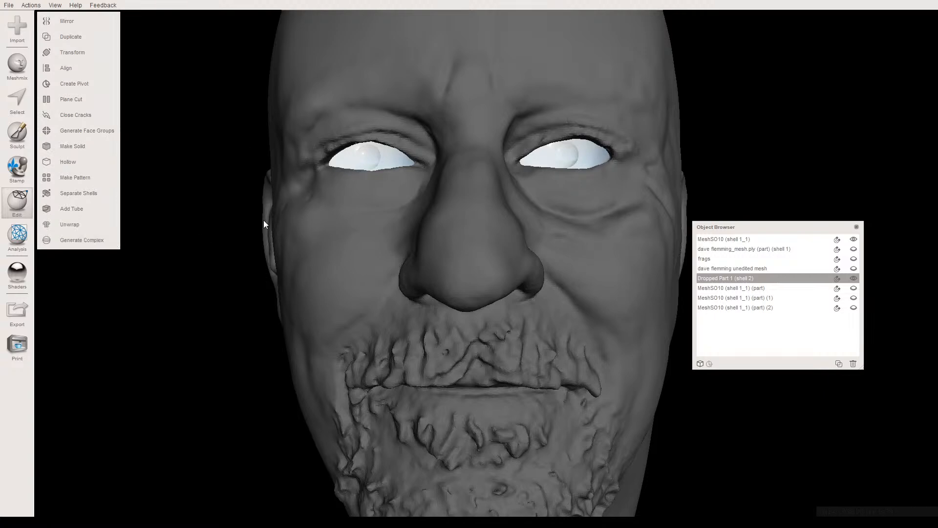
- Compute a Make Solid preview of the combined eyeballs with solid type Accurate, solid accuracy 289 and mesh density 267
mouse_move(335, 221)
right_down()
mouse_move(227, 228)
mouse_move(198, 217)
mouse_move(339, 221)
mouse_move(344, 236)
mouse_move(328, 246)
mouse_move(310, 236)
mouse_move(347, 225)
mouse_move(379, 233)
mouse_move(341, 236)
mouse_move(309, 216)
right_up()
click(316, 220)
click(346, 170)
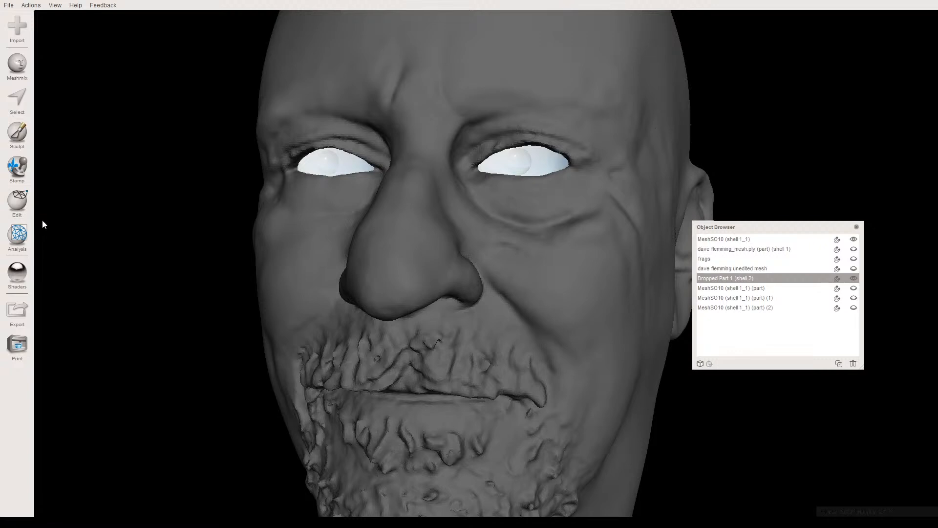
click(23, 201)
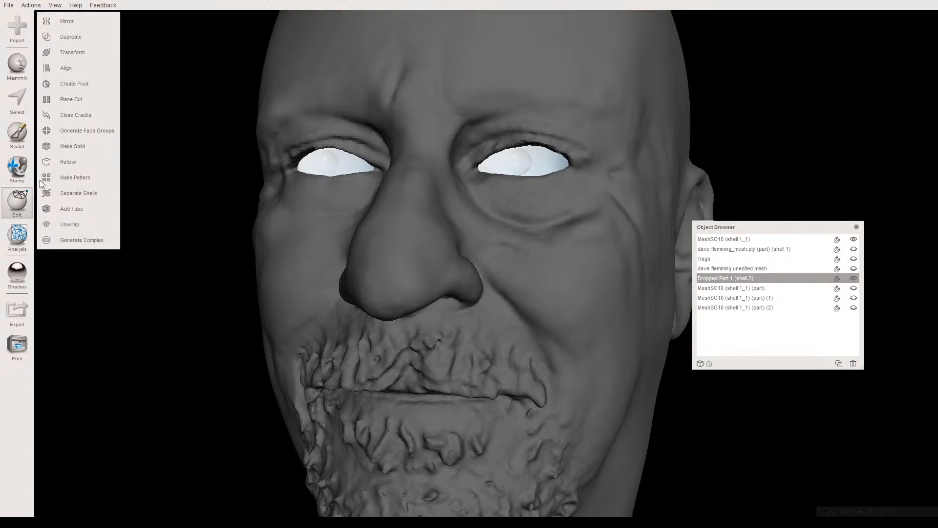
click(66, 148)
click(61, 49)
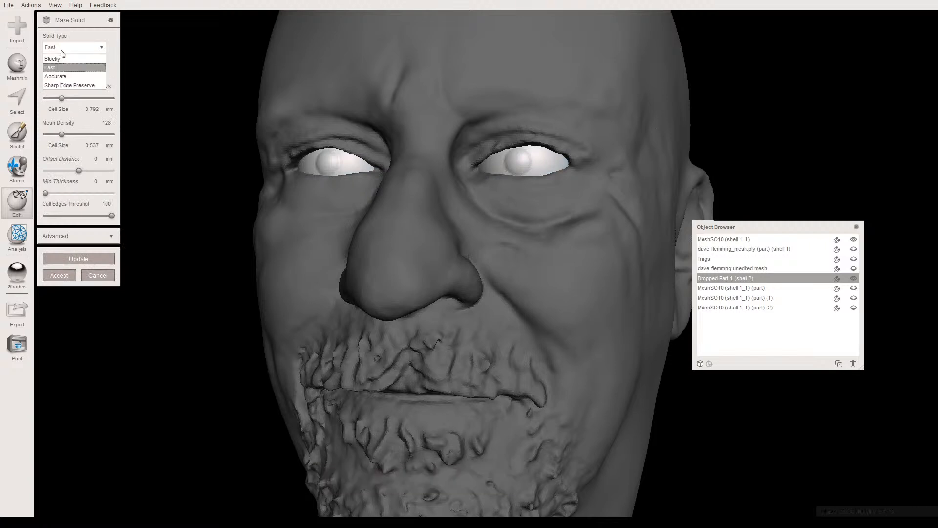
click(64, 76)
drag(76, 97, 83, 98)
click(80, 133)
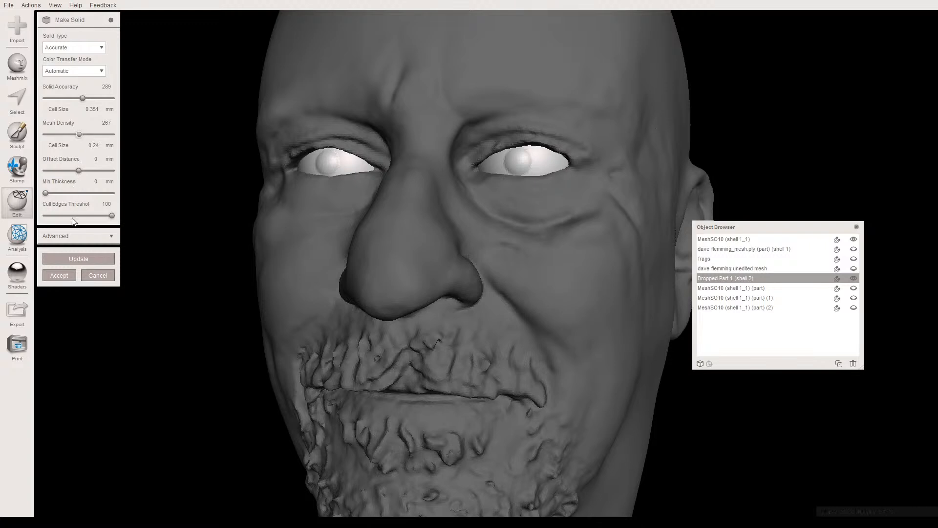
click(80, 259)
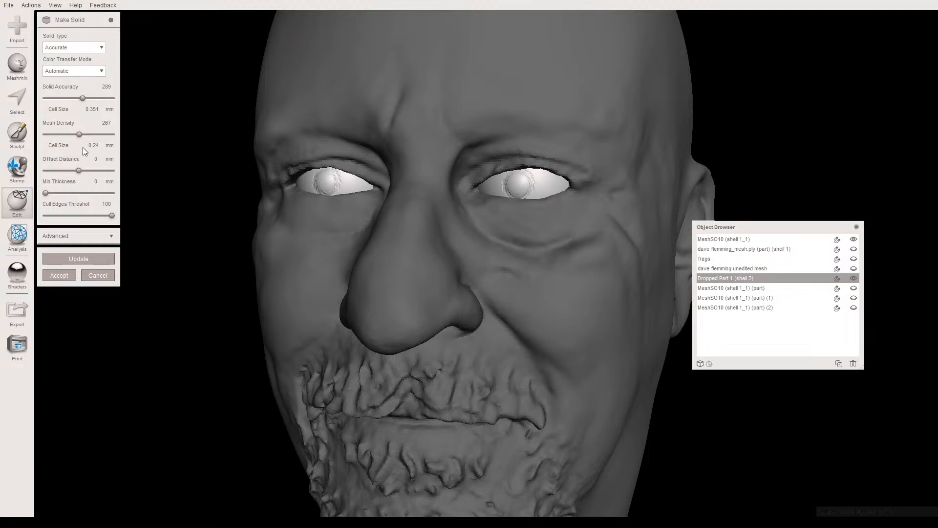
- Raise the solid accuracy to 373, set the offset distance to 0.2 mm, recompute the eyeballs' solid and accept it
click(94, 98)
click(97, 158)
click(98, 160)
click(88, 259)
right_drag(294, 175, 241, 177)
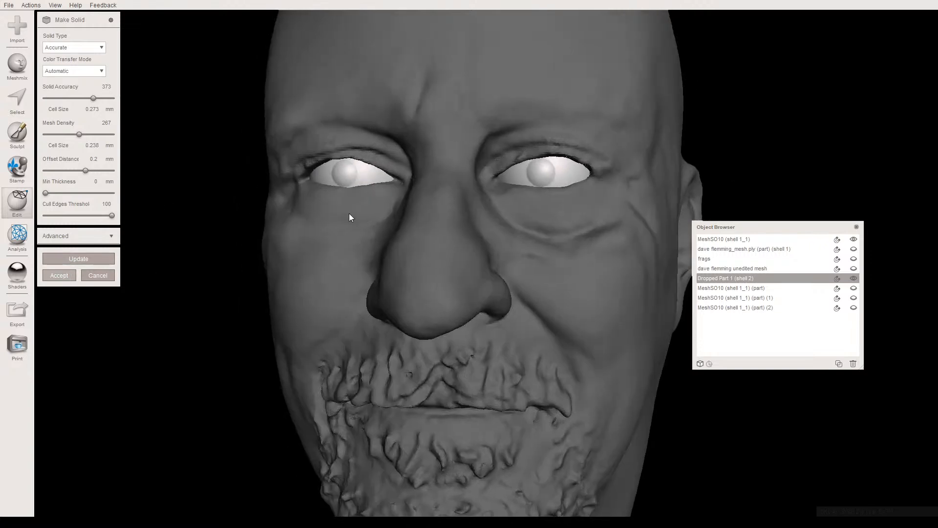
right_drag(506, 255, 476, 237)
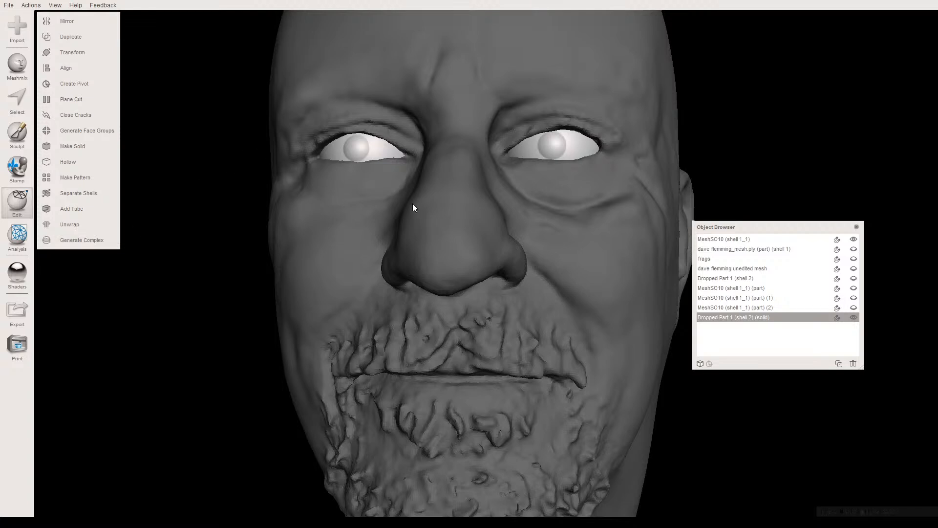
- Boolean-union the head with the solid eyeballs in Precise solution mode with search depth 2, preserving group borders and auto-reducing the result
click(349, 205)
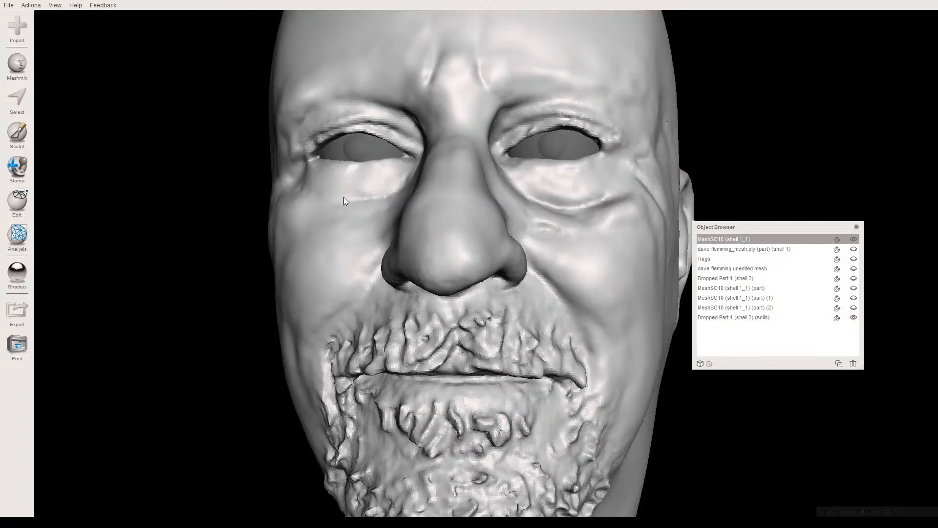
shift+click(333, 153)
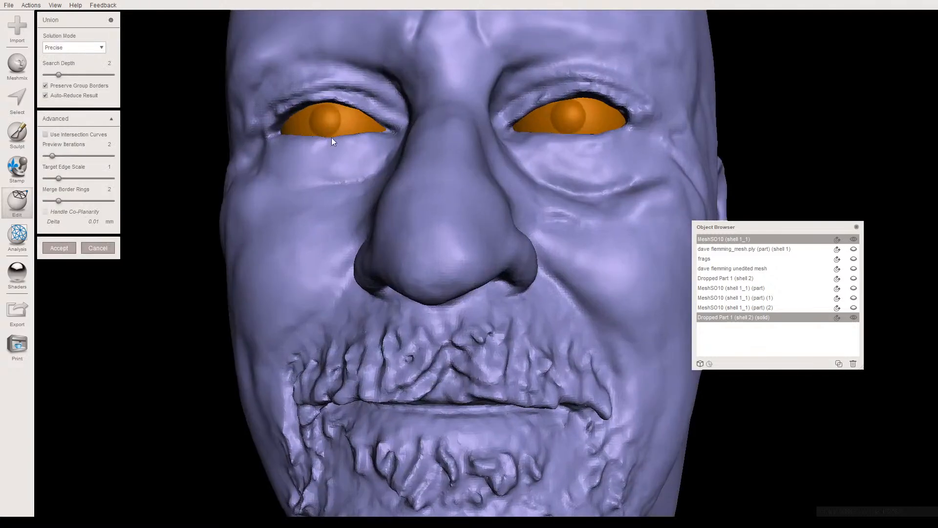
scroll(204, 138, up, 3)
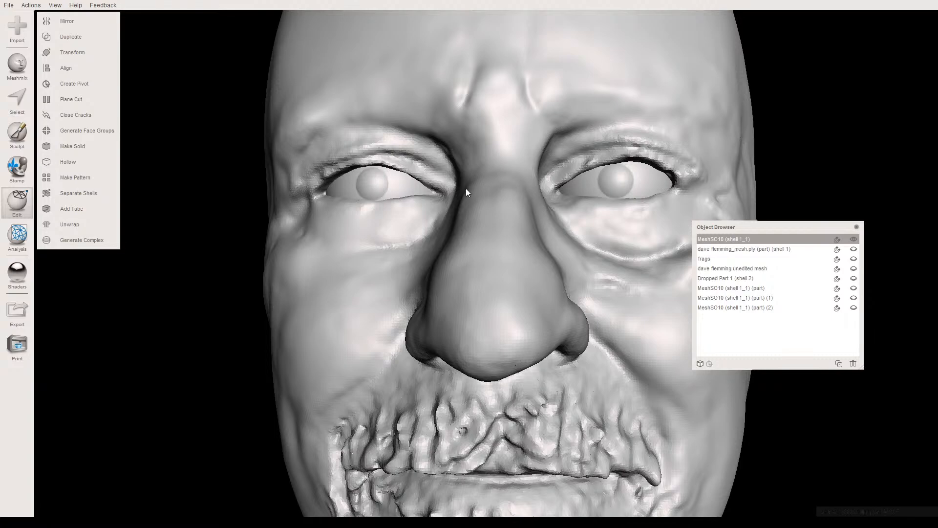
- Examine the merged eyeballs and eyelid seams up close, from the front and from inside the head
right_drag(414, 229, 302, 230)
right_drag(348, 221, 425, 227)
scroll(425, 227, up, 10)
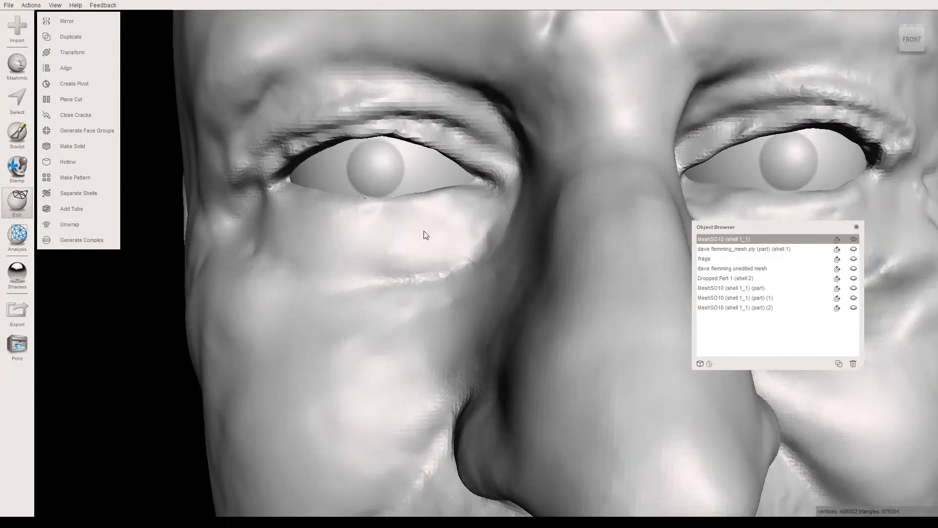
scroll(347, 291, up, 5)
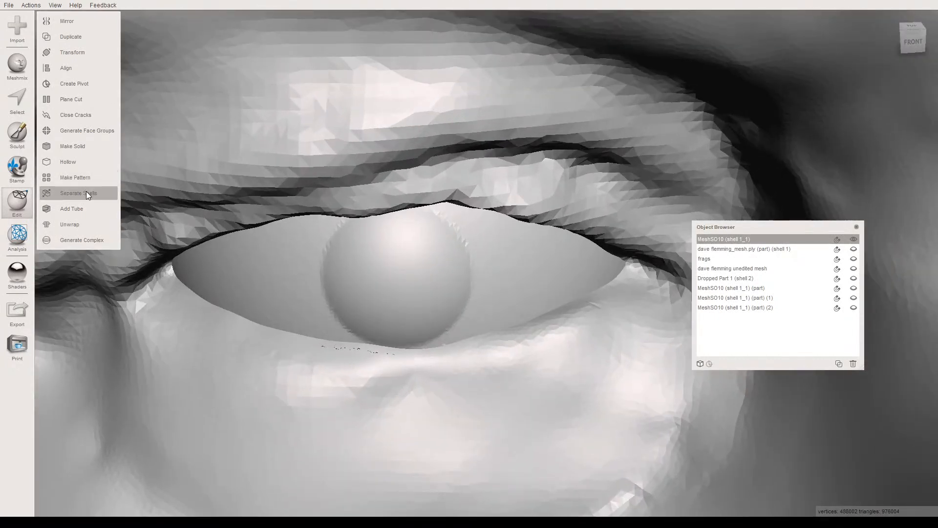
mouse_move(291, 291)
right_down()
mouse_move(326, 237)
mouse_move(185, 333)
mouse_move(1, 342)
mouse_move(168, 348)
mouse_move(309, 289)
right_up()
right_drag(356, 427, 300, 348)
right_drag(246, 340, 379, 243)
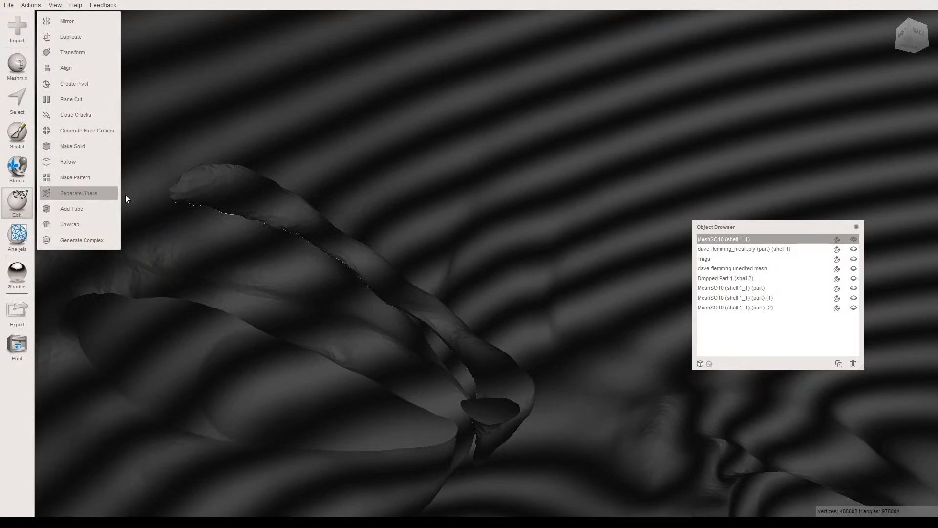
- Select the loose crescent-shaped shell inside the head near the eye socket with Allow Back Faces enabled, and separate it into its own object
key(s)
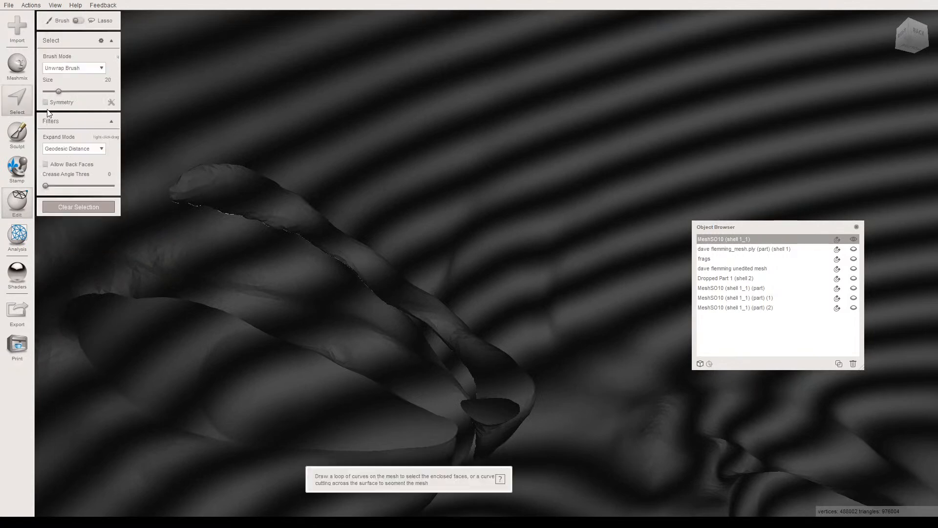
click(46, 164)
click(201, 190)
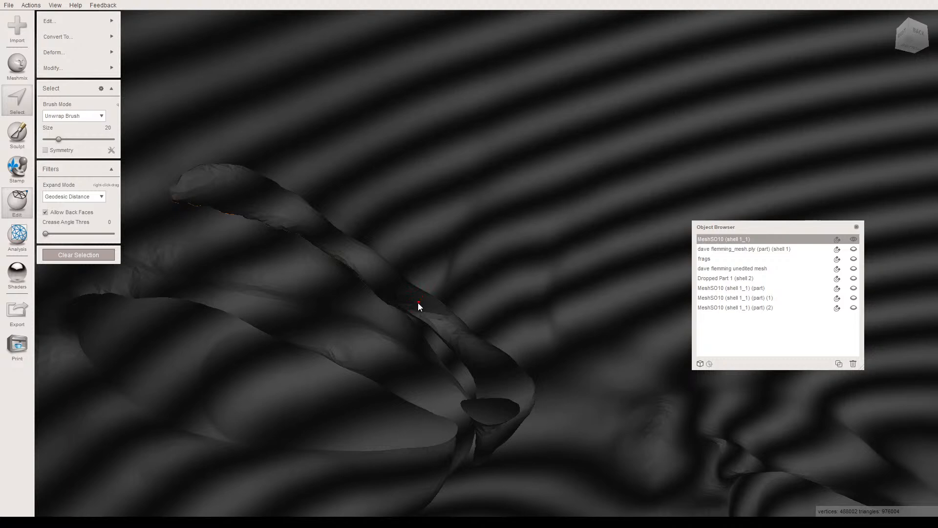
scroll(415, 237, down, 10)
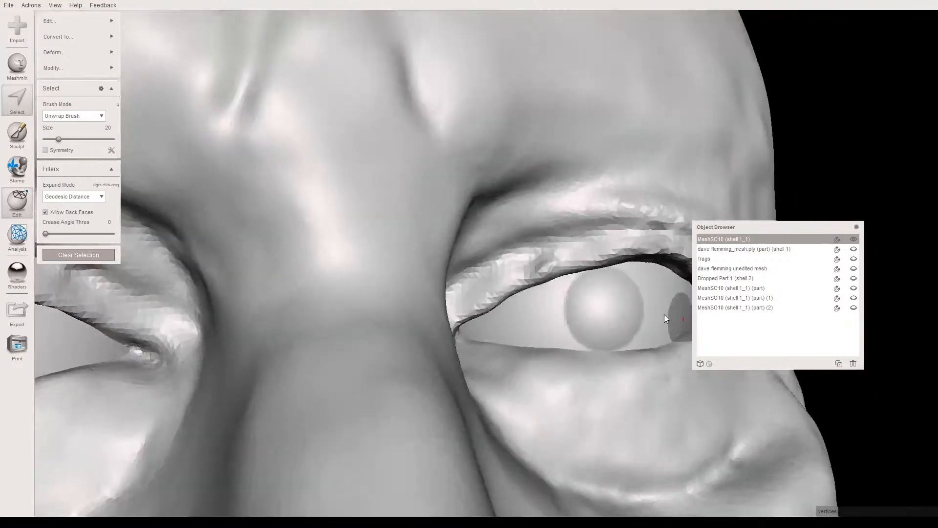
scroll(663, 316, down, 3)
right_drag(494, 286, 404, 250)
scroll(488, 283, down, 6)
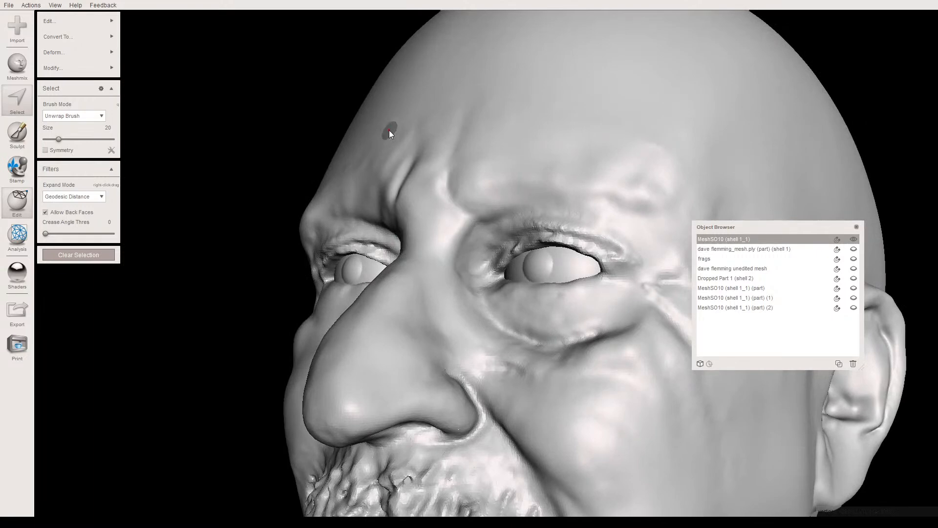
key(y)
- Isolate the separated crescent-shaped part by hiding the head, delete the part, and show the head again
click(853, 240)
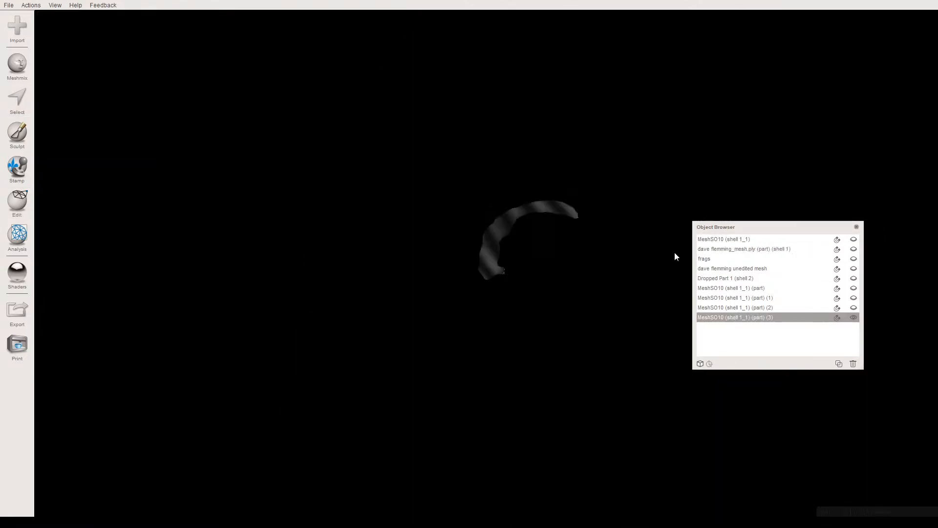
right_drag(511, 243, 587, 287)
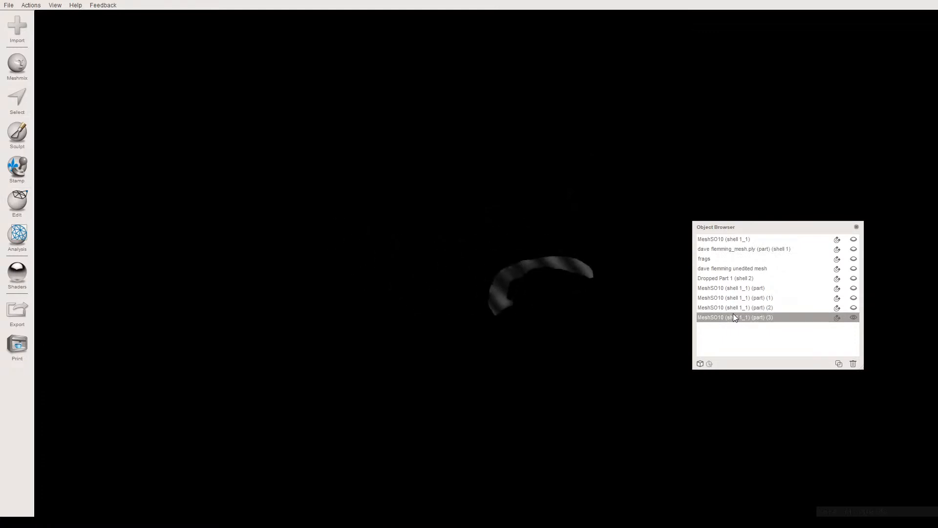
key(Delete)
click(852, 240)
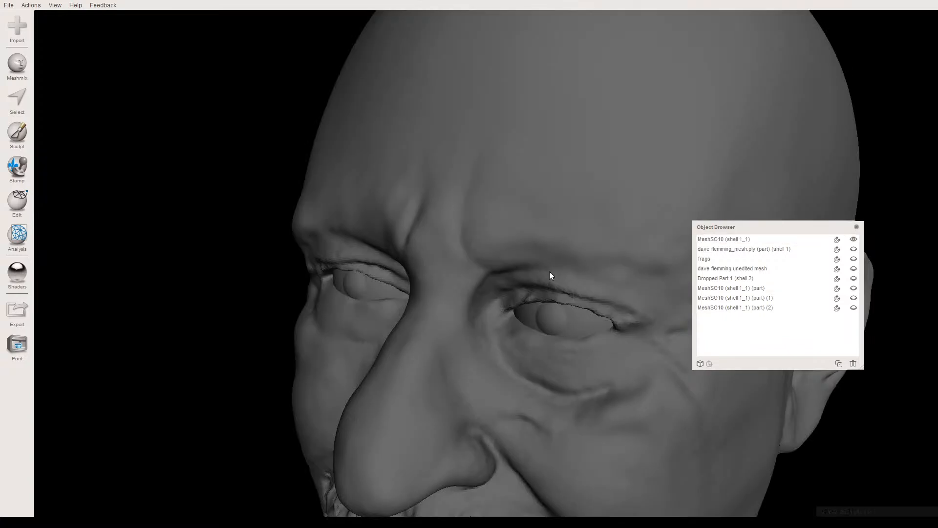
- Inspect the head mesh for defects with Inspector in Flat Fill mode and a lowered small-part threshold, leaving without repairs
right_drag(521, 282, 510, 246)
click(209, 188)
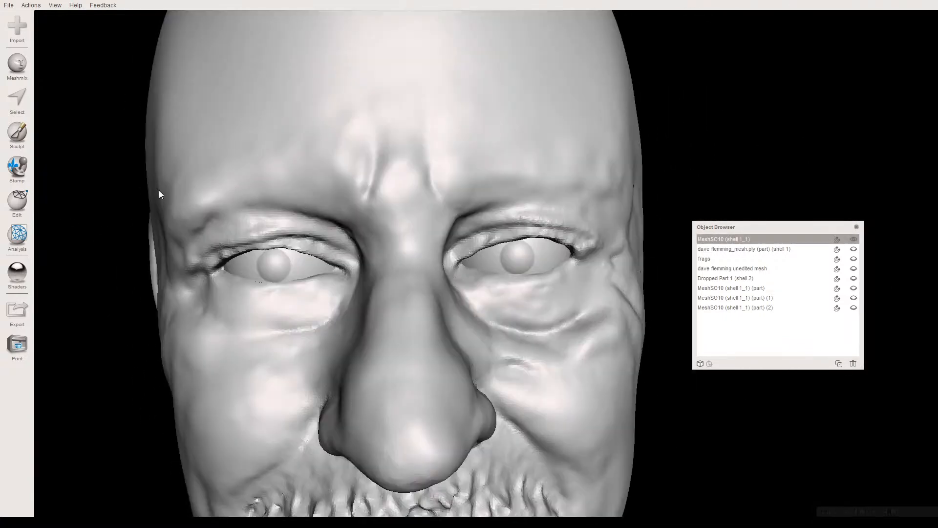
click(17, 234)
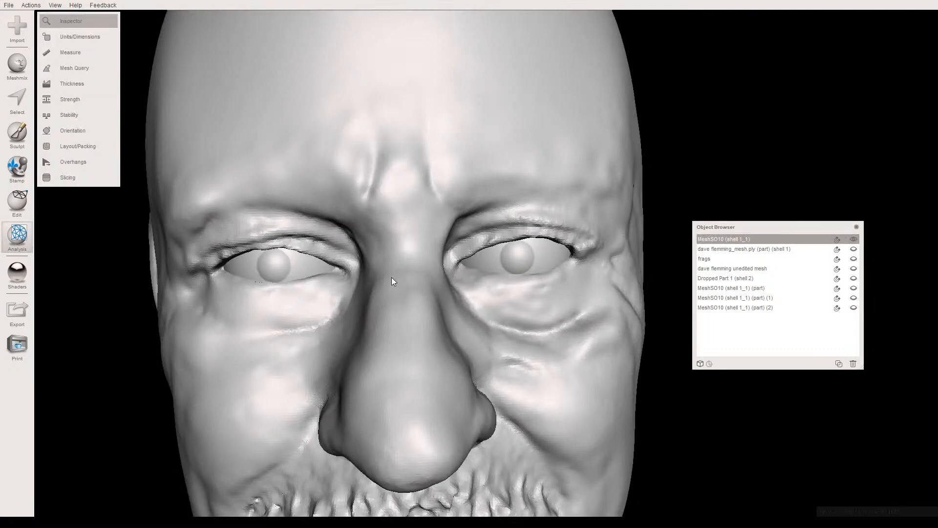
scroll(437, 302, down, 5)
right_drag(489, 311, 342, 229)
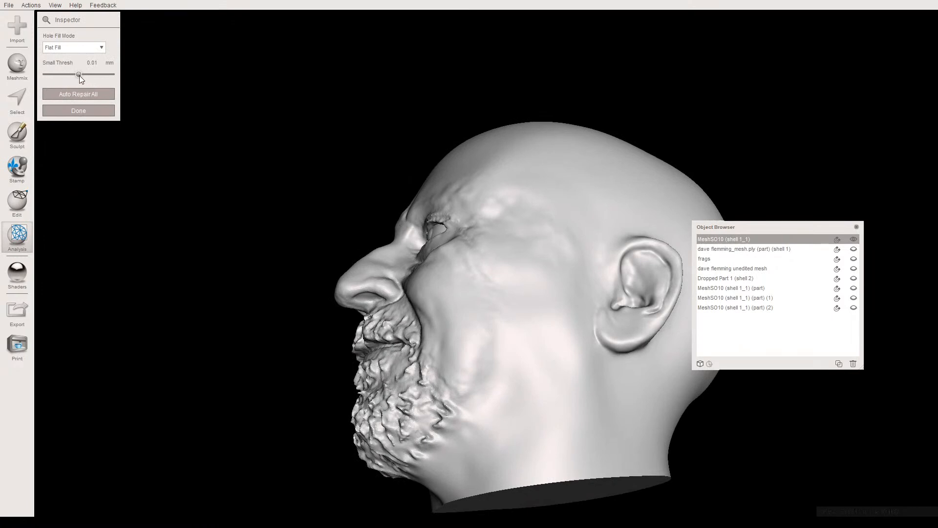
drag(55, 76, 52, 76)
key(Escape)
- Sculpt finer hair strands into the beard along the head's right jawline and the right side of the chin
right_drag(420, 269, 486, 292)
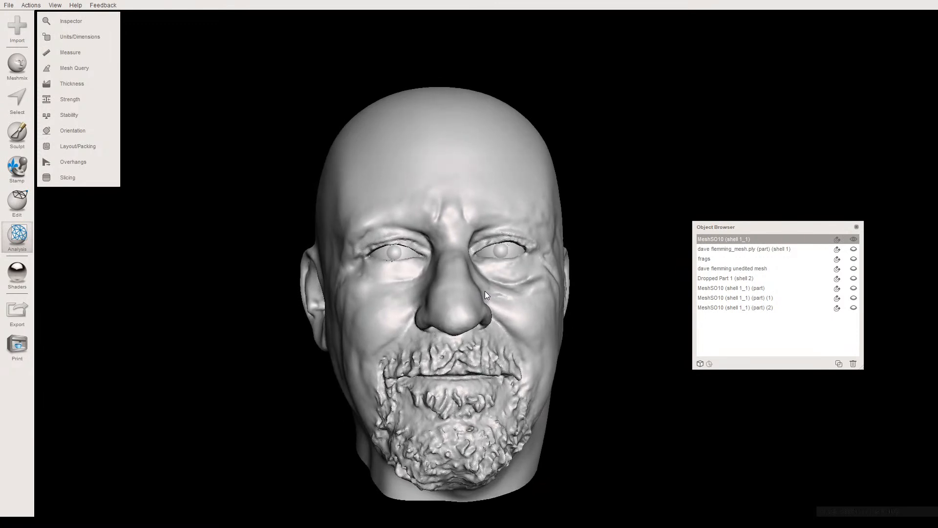
middle_drag(391, 441, 380, 344)
scroll(376, 353, up, 2)
right_drag(380, 344, 398, 330)
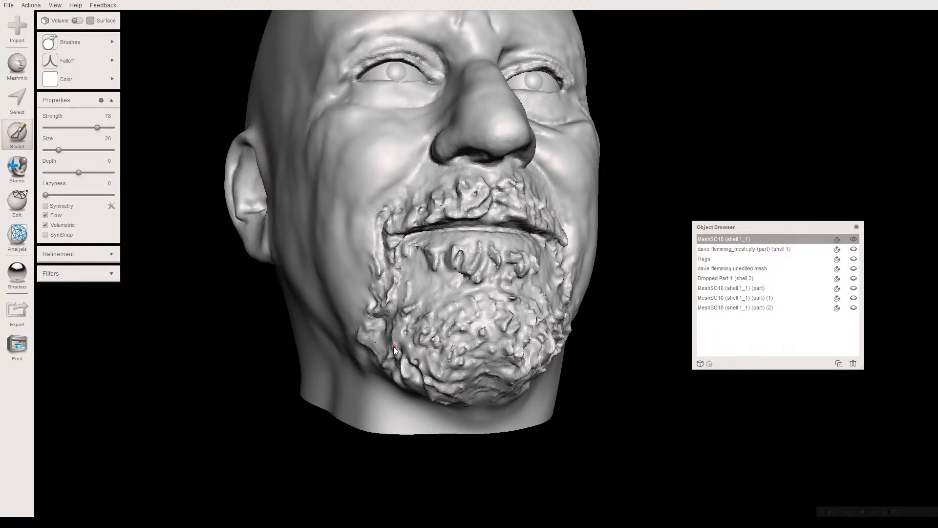
scroll(394, 346, up, 5)
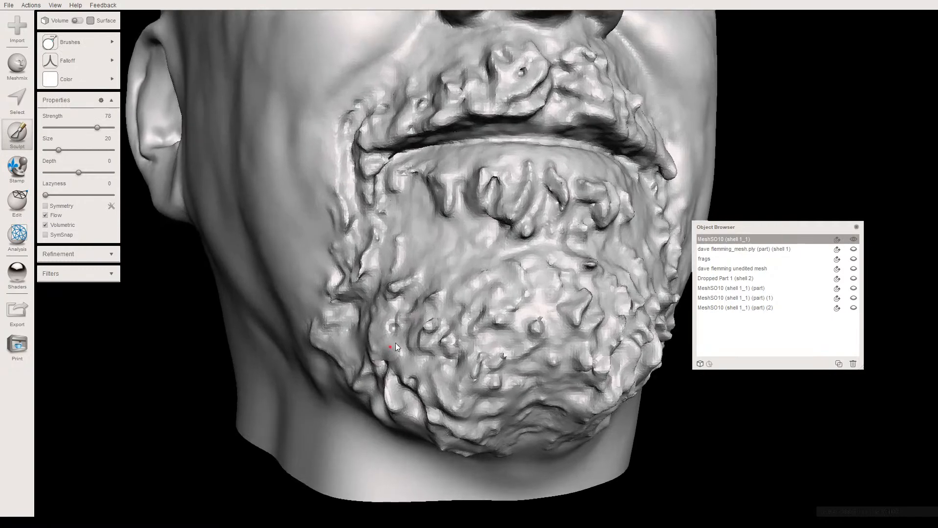
right_drag(395, 343, 413, 319)
scroll(408, 311, up, 3)
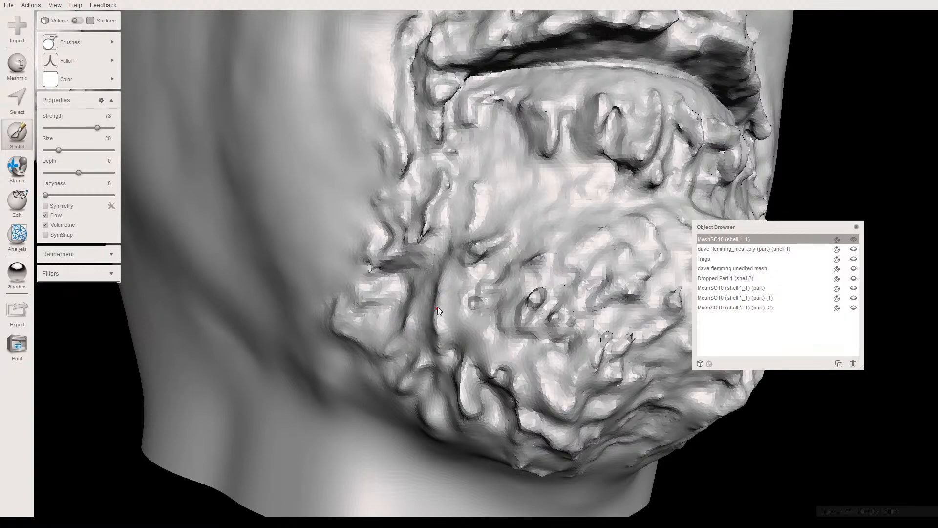
mouse_move(456, 332)
right_down()
mouse_move(412, 327)
mouse_move(401, 350)
mouse_move(403, 328)
right_up()
scroll(408, 349, down, 2)
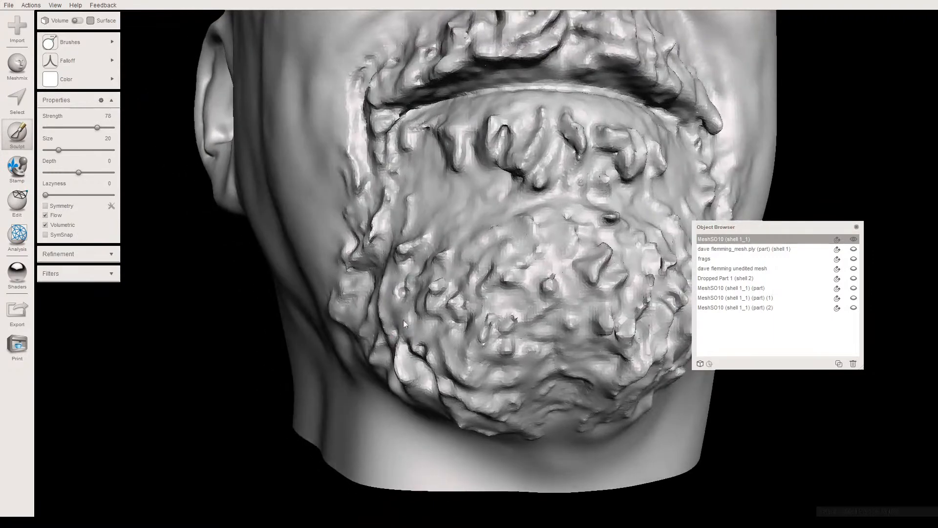
scroll(399, 306, up, 5)
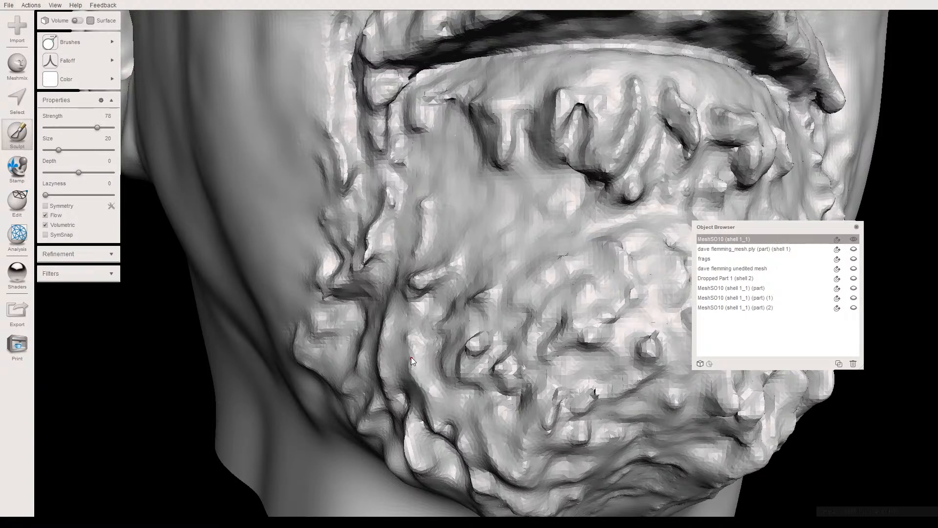
right_drag(418, 334, 360, 349)
scroll(403, 343, down, 3)
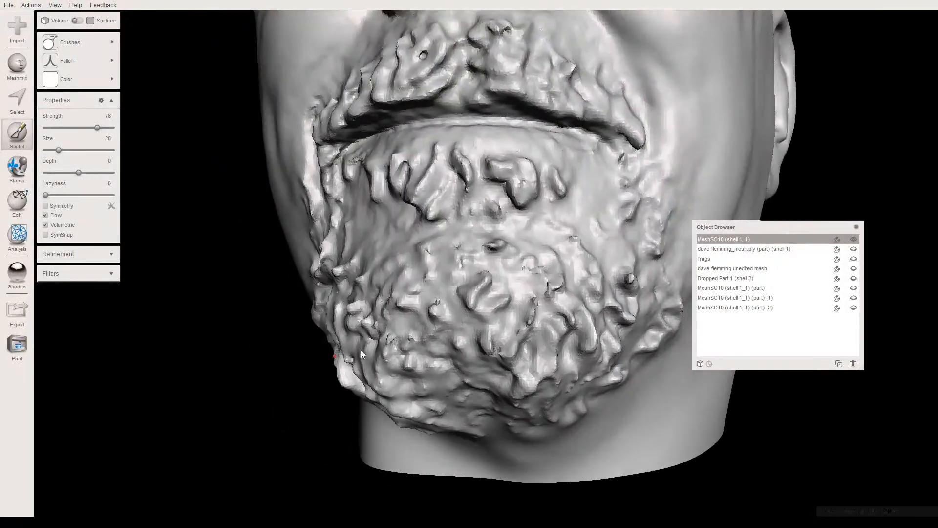
- Sculpt additional beard strands along the head's left jawline, extending the beard's lower edge toward the neck
right_drag(447, 355, 468, 316)
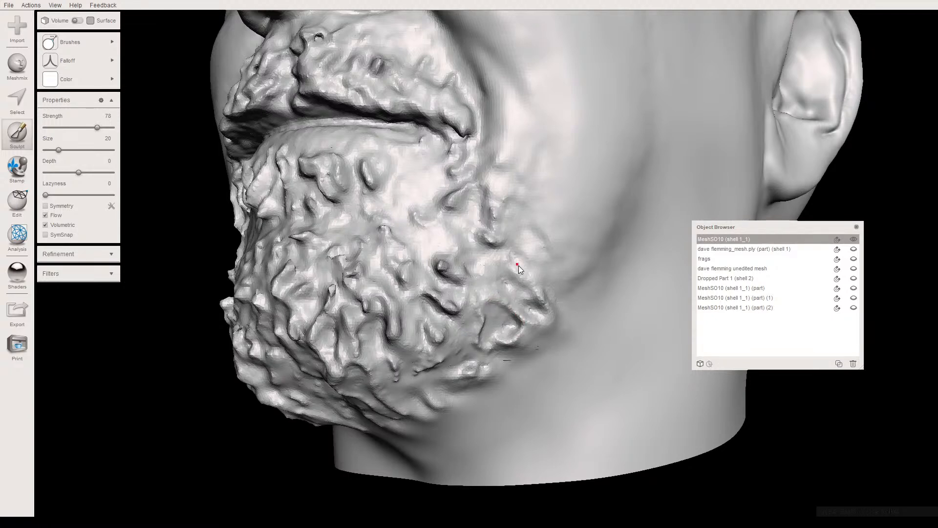
right_drag(522, 330, 488, 318)
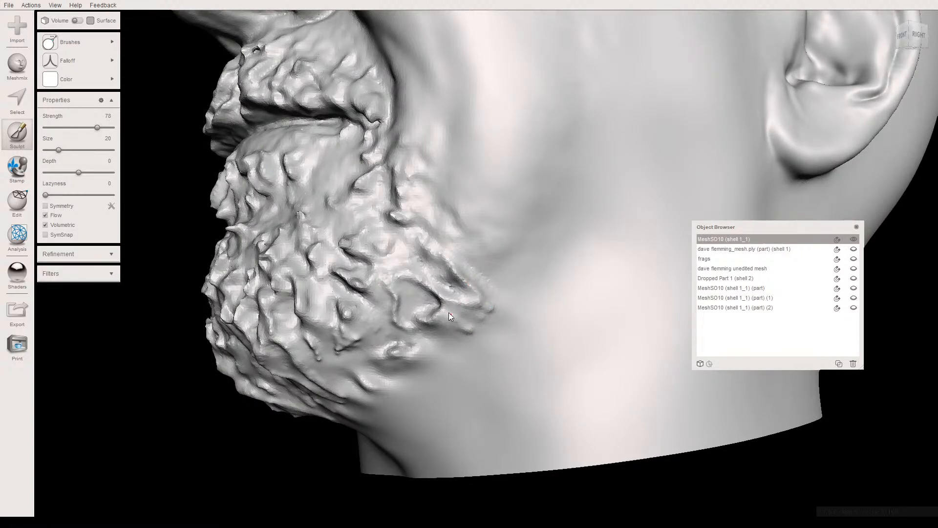
right_drag(409, 283, 503, 288)
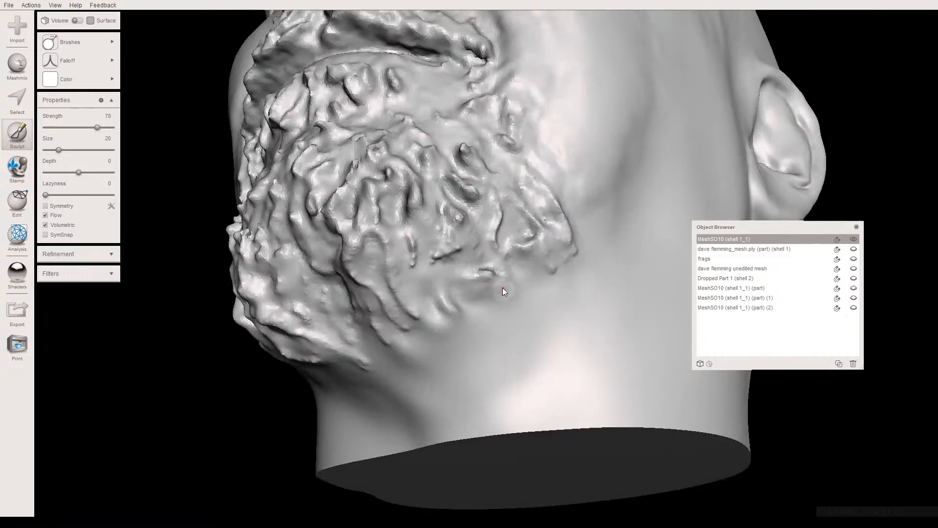
drag(436, 285, 444, 298)
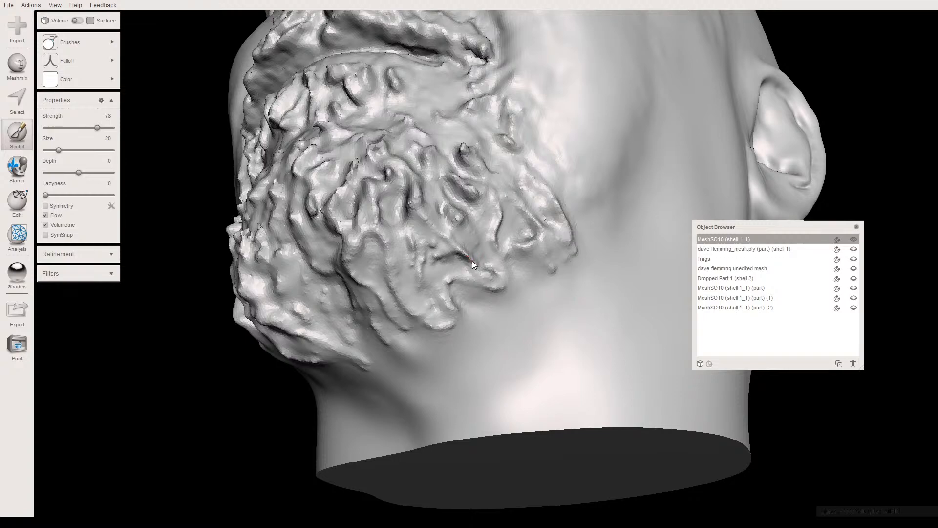
- Sculpt beard strands on the underside of the chin to extend the beard's central lower edge onto the neck
right_drag(473, 266, 503, 392)
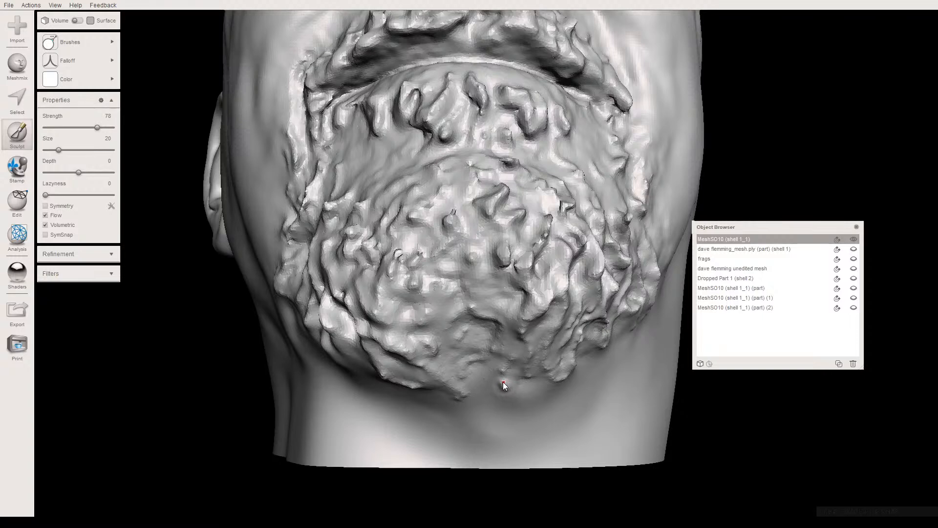
right_drag(493, 376, 458, 378)
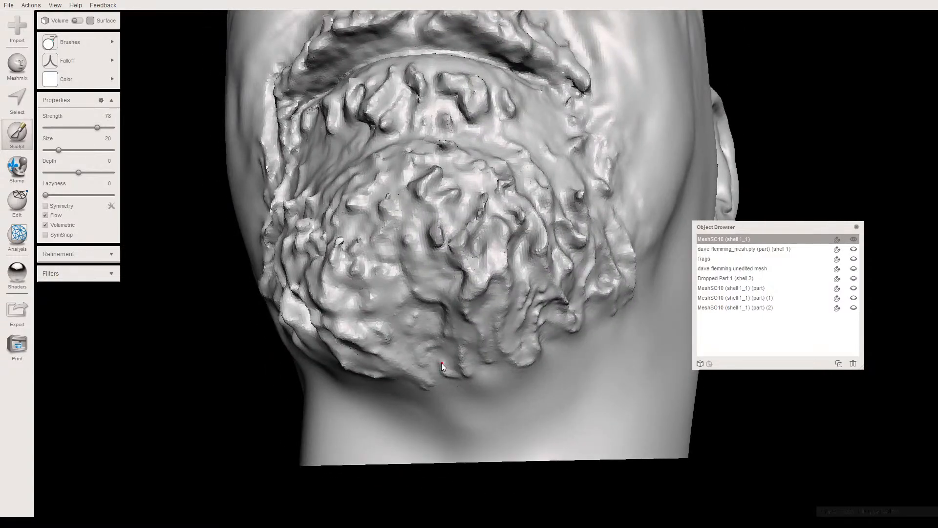
right_drag(454, 377, 468, 321)
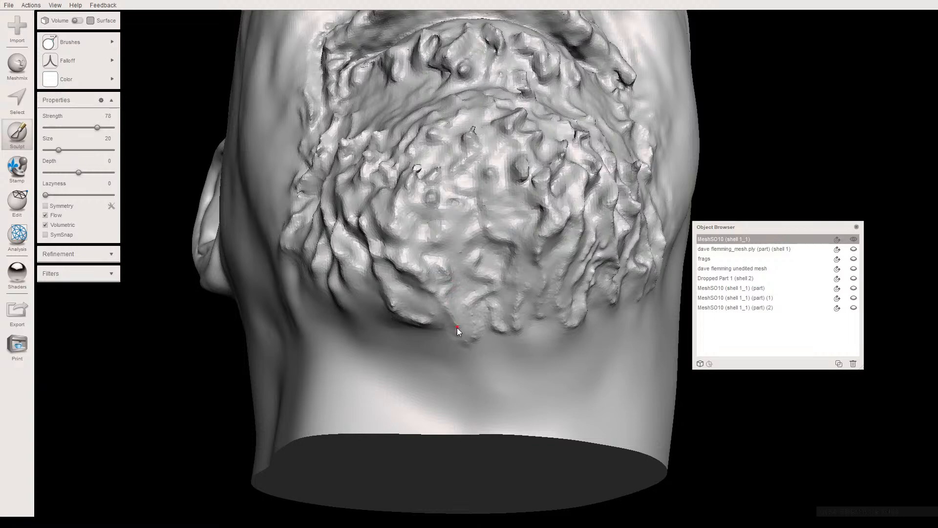
mouse_move(451, 304)
right_down()
mouse_move(447, 333)
mouse_move(459, 336)
right_up()
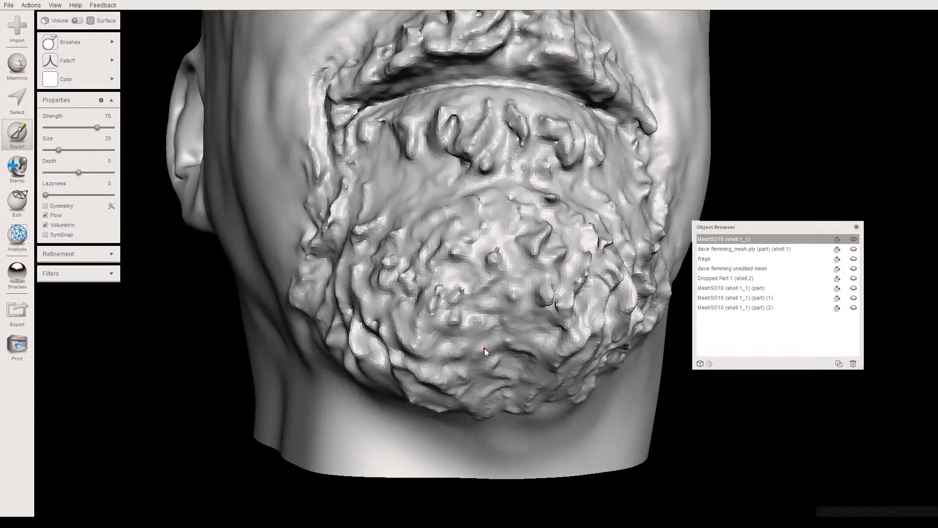
- Refine the beard's hair clumps on the front of the chin and just below the lower lip
mouse_move(498, 317)
right_down()
mouse_move(496, 325)
mouse_move(480, 289)
mouse_move(514, 312)
mouse_move(463, 284)
mouse_move(448, 298)
mouse_move(477, 307)
right_up()
scroll(449, 298, up, 3)
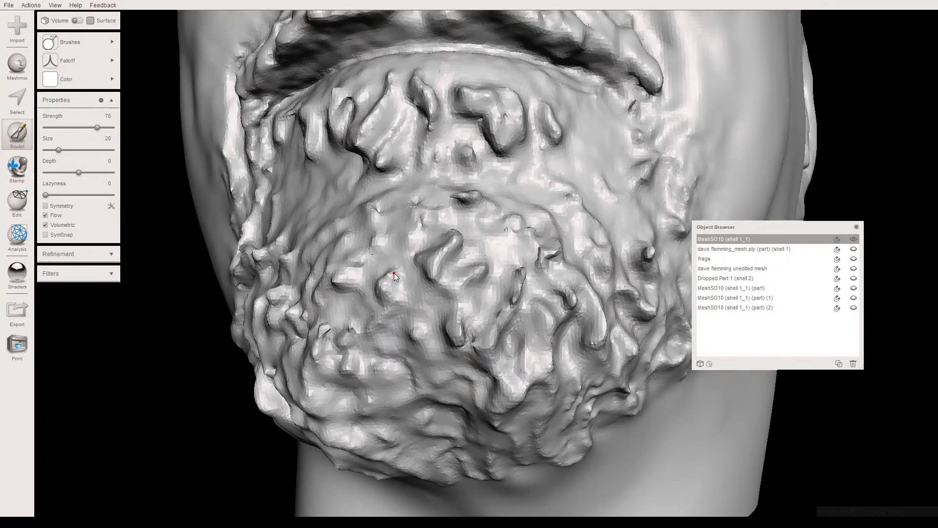
right_drag(394, 295, 407, 301)
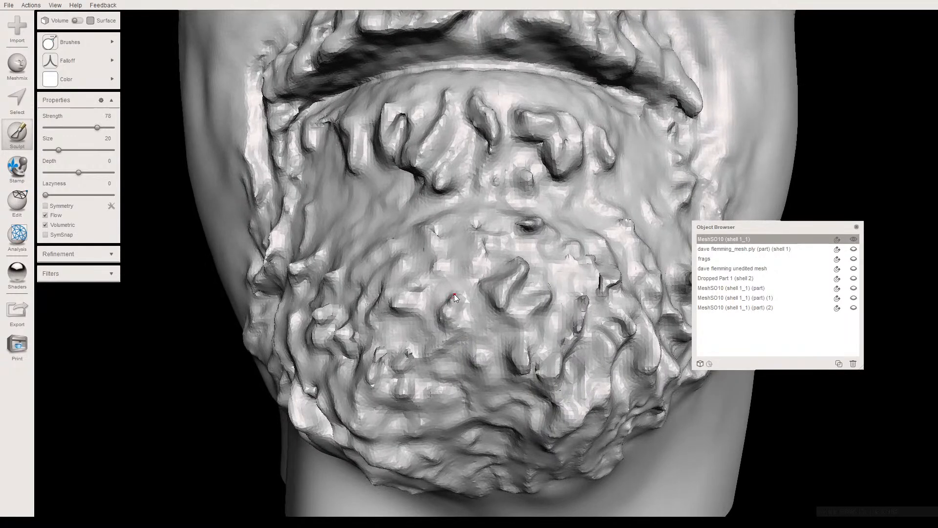
mouse_move(435, 330)
right_down()
mouse_move(408, 339)
mouse_move(462, 326)
mouse_move(459, 336)
right_up()
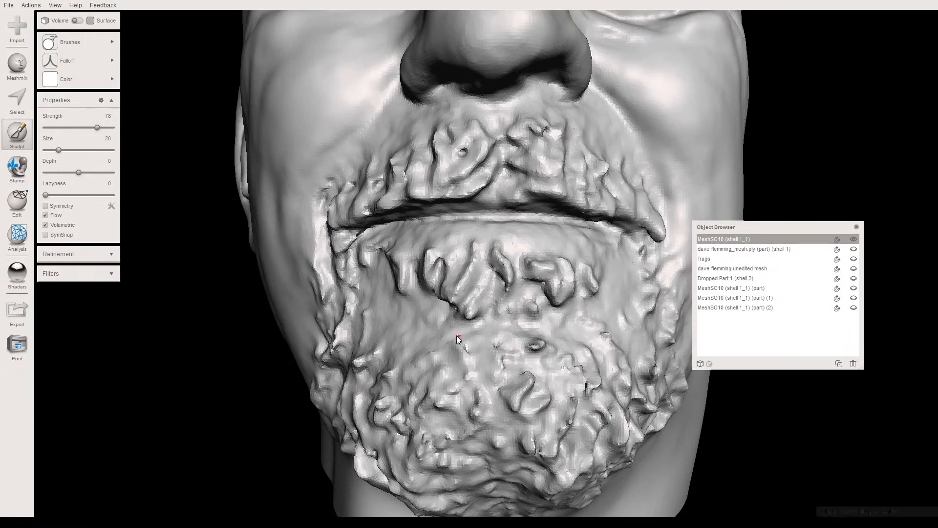
right_drag(394, 340, 479, 353)
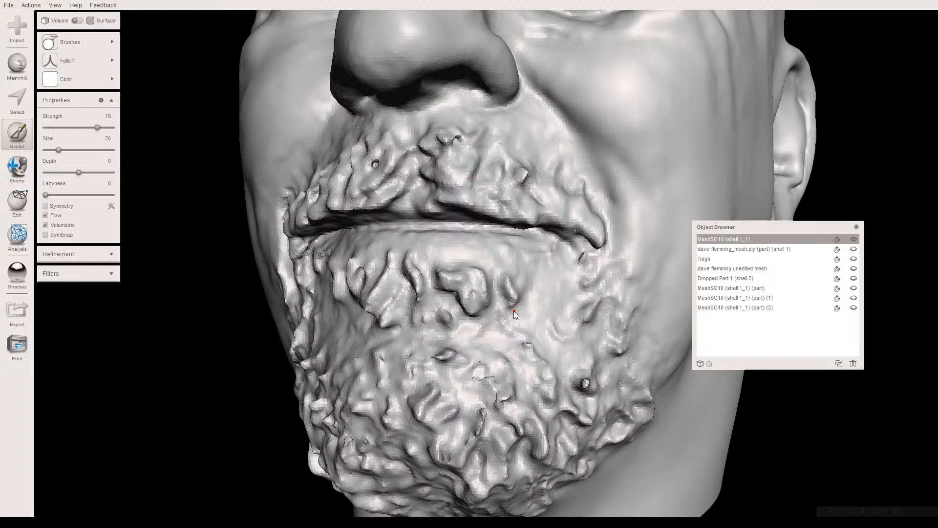
right_drag(466, 318, 474, 257)
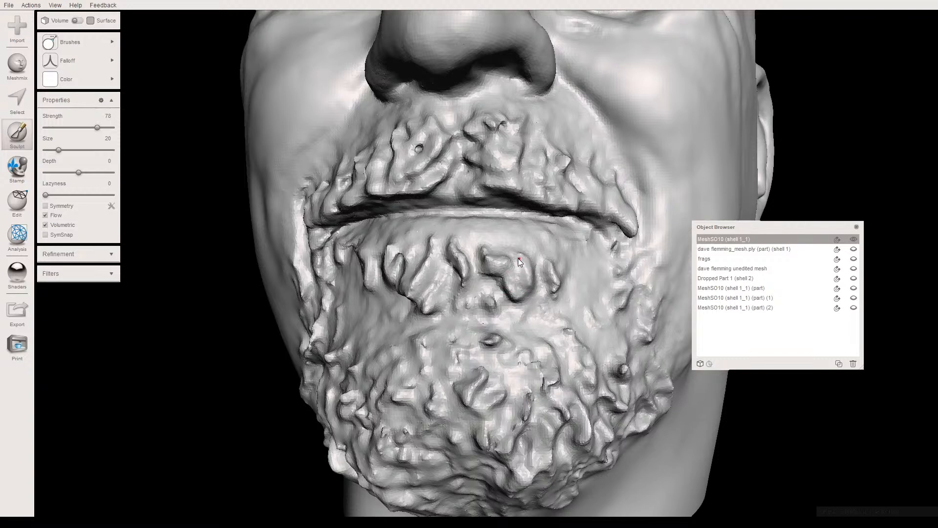
- Sculpt additional hair clumps into the beard below the lower lip, from its centre out toward the right corner of the mouth
right_drag(483, 274, 515, 270)
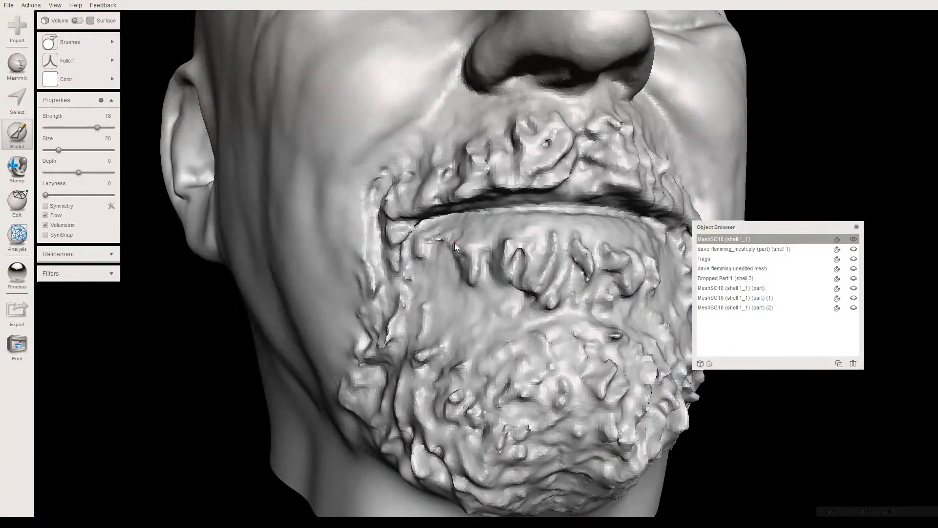
right_drag(442, 256, 470, 289)
mouse_move(417, 365)
right_down()
mouse_move(381, 356)
mouse_move(429, 371)
right_up()
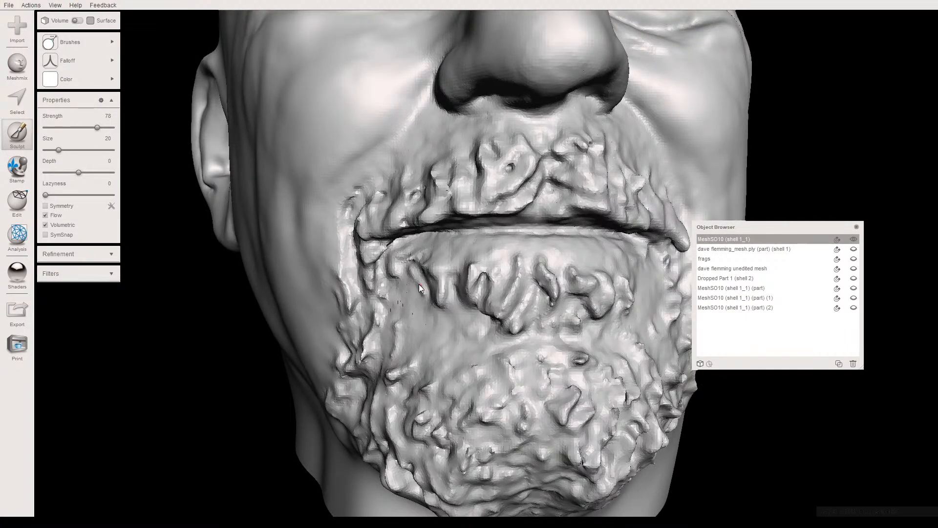
right_drag(408, 270, 418, 303)
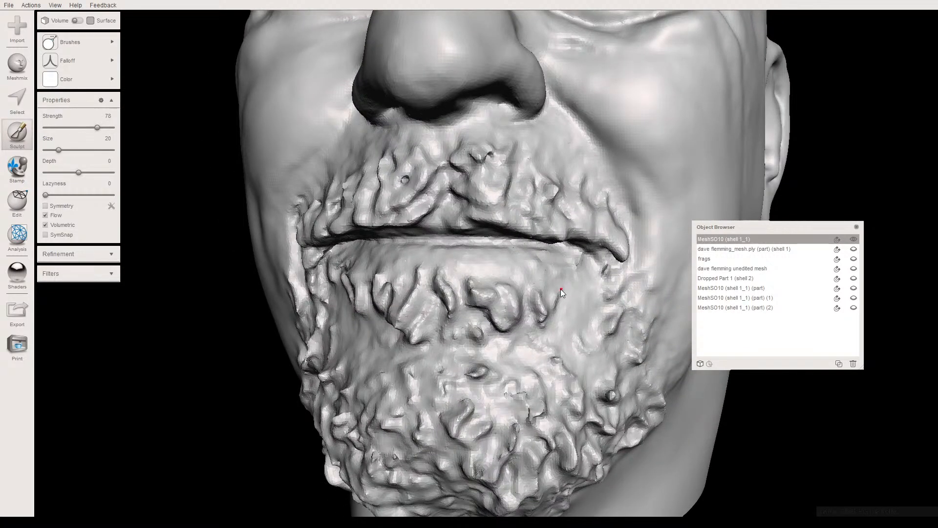
right_drag(497, 300, 482, 289)
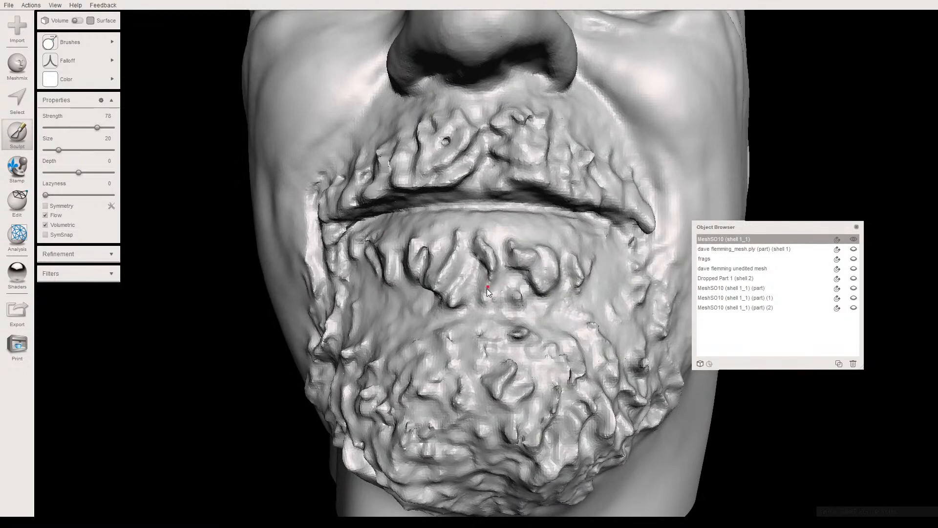
drag(486, 326, 527, 332)
right_drag(488, 290, 471, 316)
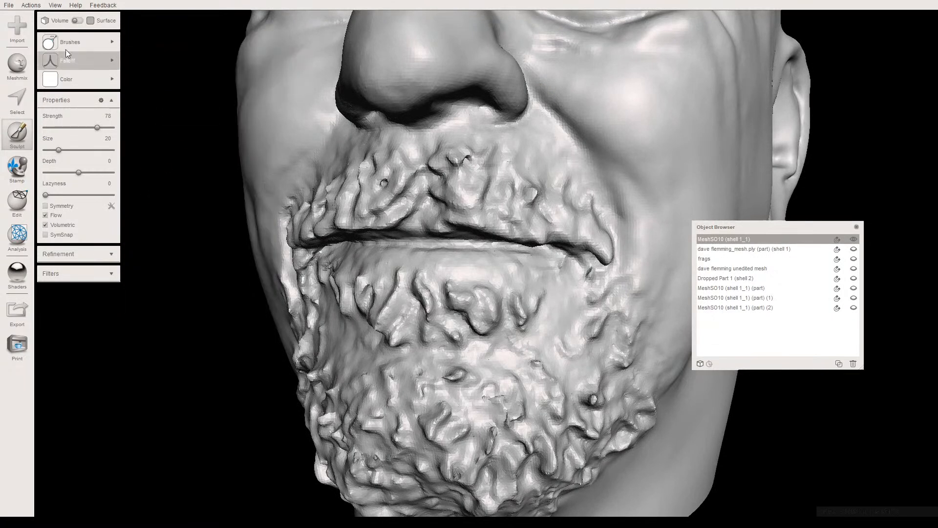
- Smooth the skin between the lower-lip tuft and the chin, and the beard's cheek edge, with the RobustSmooth brush
mouse_move(78, 42)
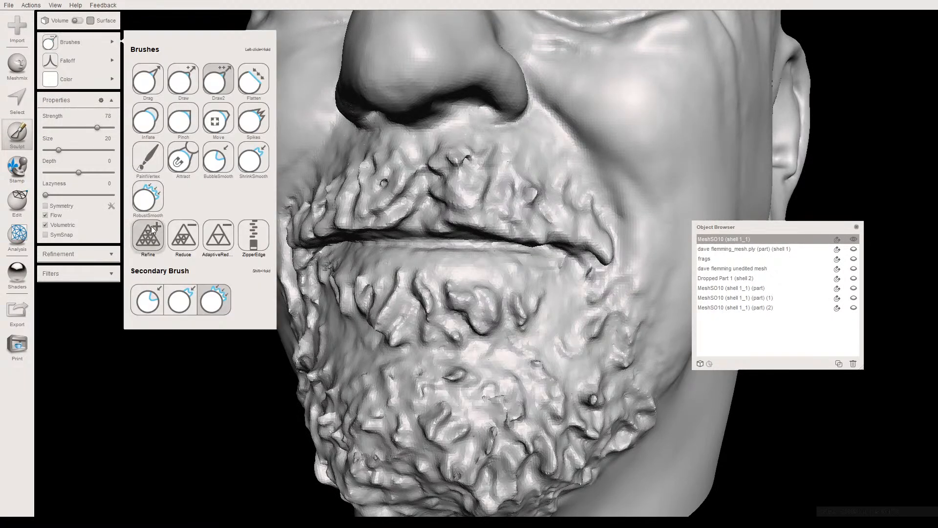
click(147, 197)
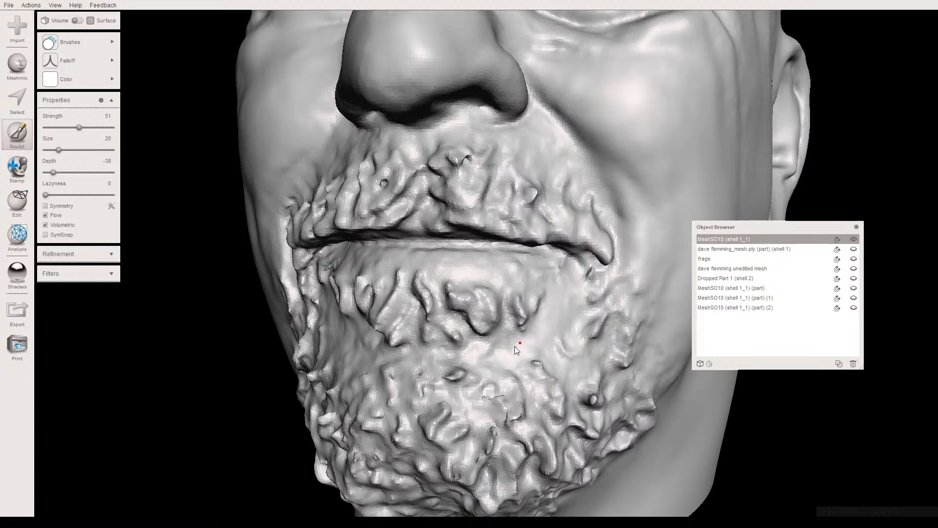
right_drag(494, 358, 477, 345)
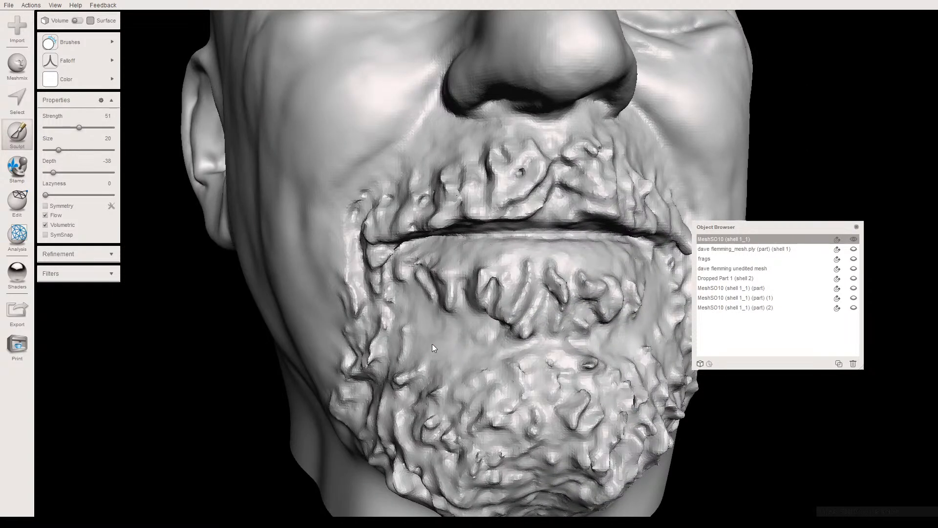
right_drag(444, 343, 505, 335)
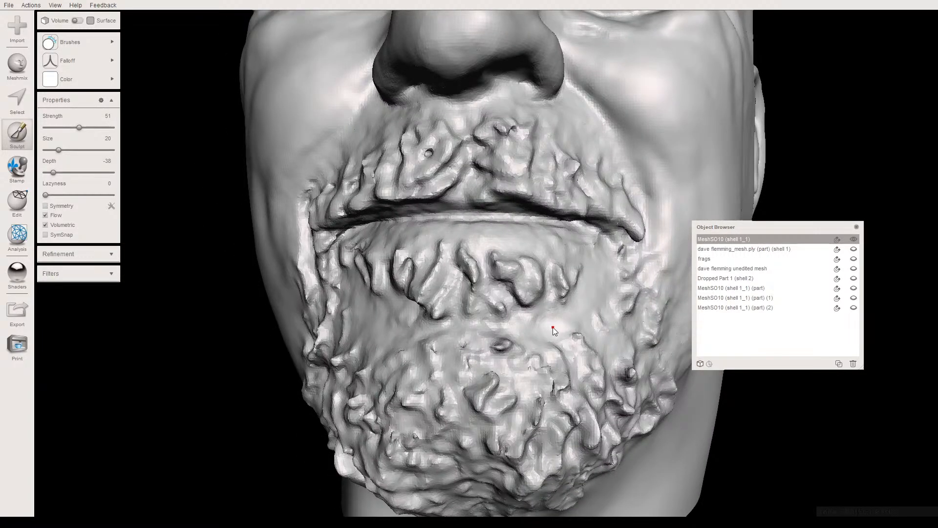
right_drag(557, 323, 479, 309)
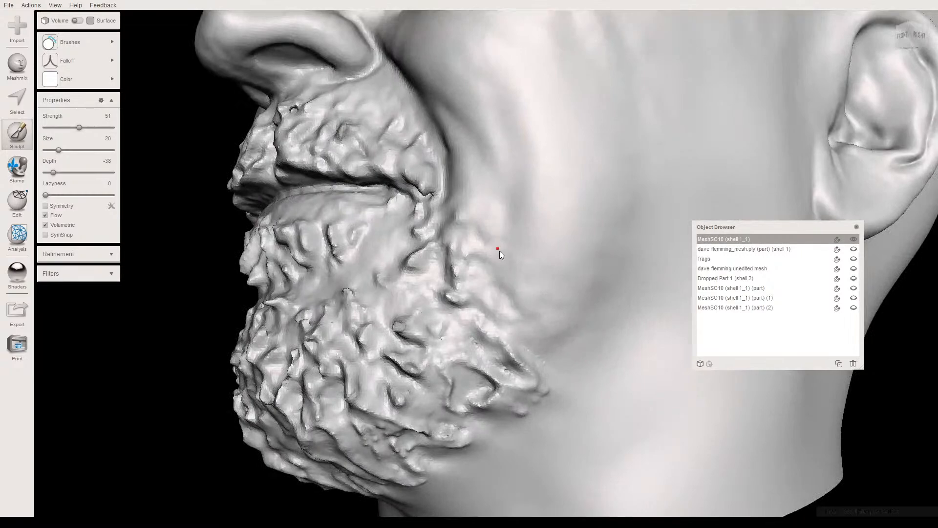
mouse_move(479, 232)
right_down()
mouse_move(556, 286)
mouse_move(526, 294)
mouse_move(511, 318)
mouse_move(499, 376)
mouse_move(476, 310)
mouse_move(459, 316)
mouse_move(446, 298)
mouse_move(457, 309)
mouse_move(532, 294)
mouse_move(491, 298)
right_up()
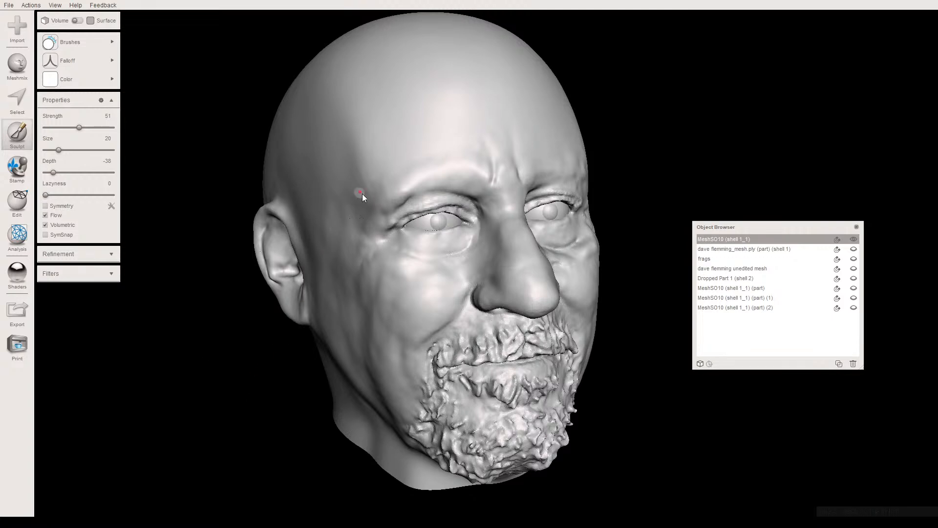
- Apply the tan-brown clay shader to the whole head and view it from the front and side
scroll(423, 250, down, 3)
right_drag(418, 284, 379, 270)
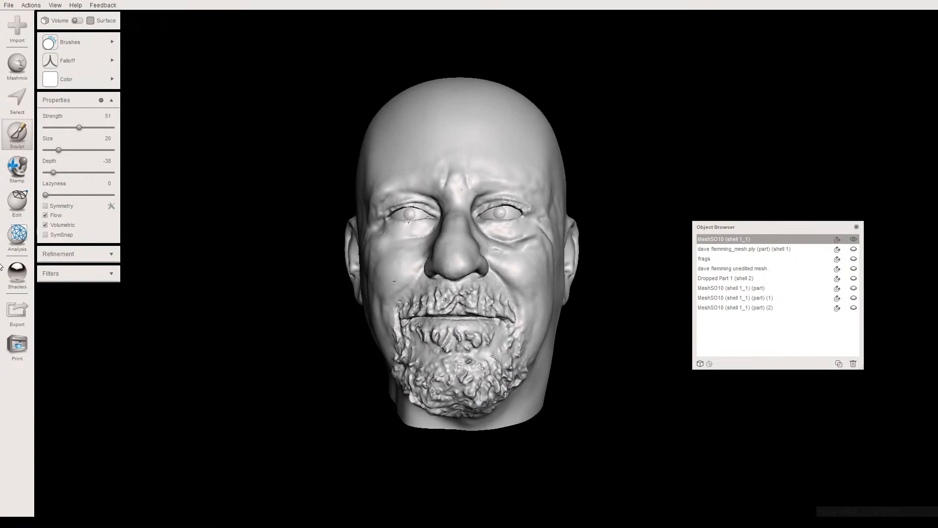
click(14, 276)
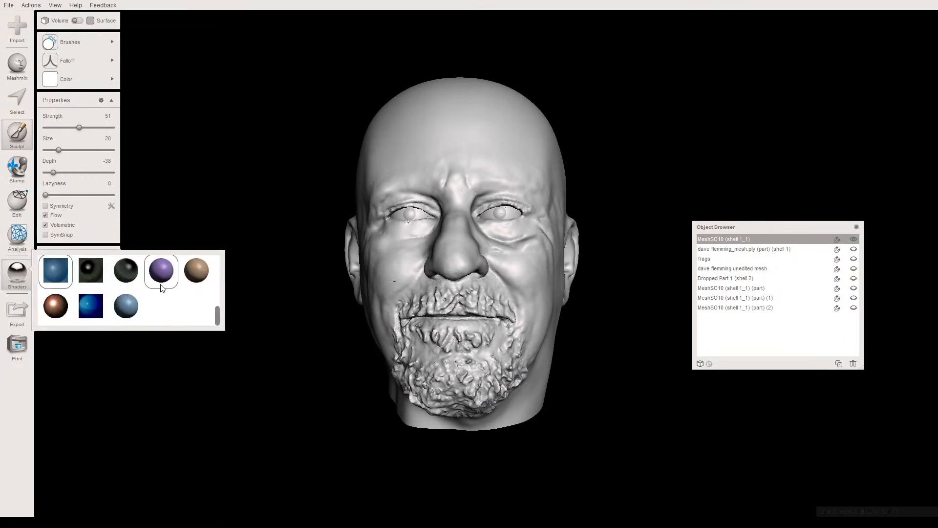
scroll(189, 285, up, 3)
scroll(189, 286, down, 3)
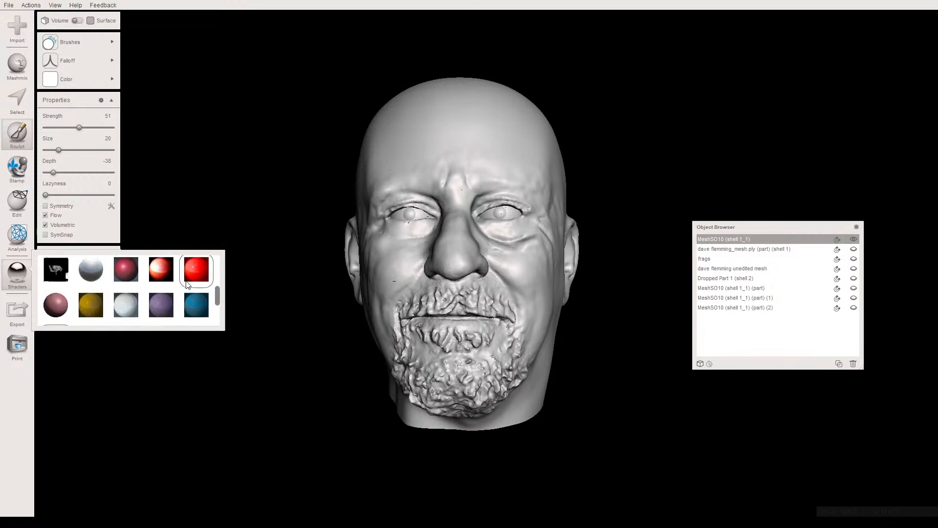
drag(187, 289, 391, 272)
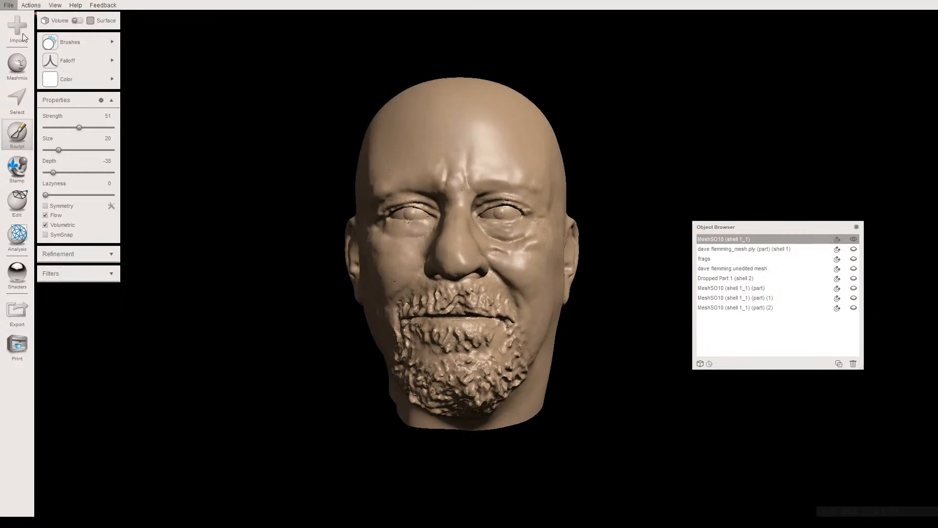
right_drag(214, 169, 359, 202)
right_drag(234, 176, 404, 230)
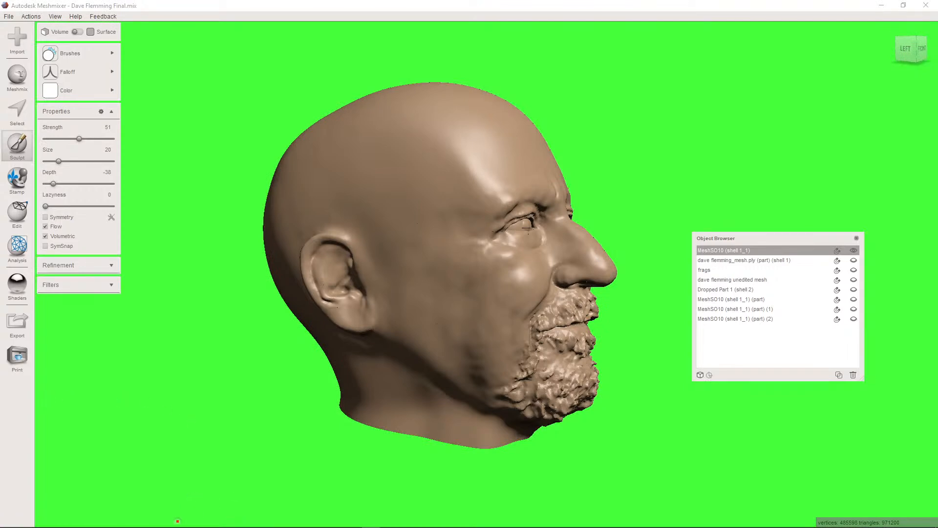
- Switch to Ultimaker Cura and browse for a model to open in the customer's job folder under AAA CURRENT JOBS
mouse_move(113, 516)
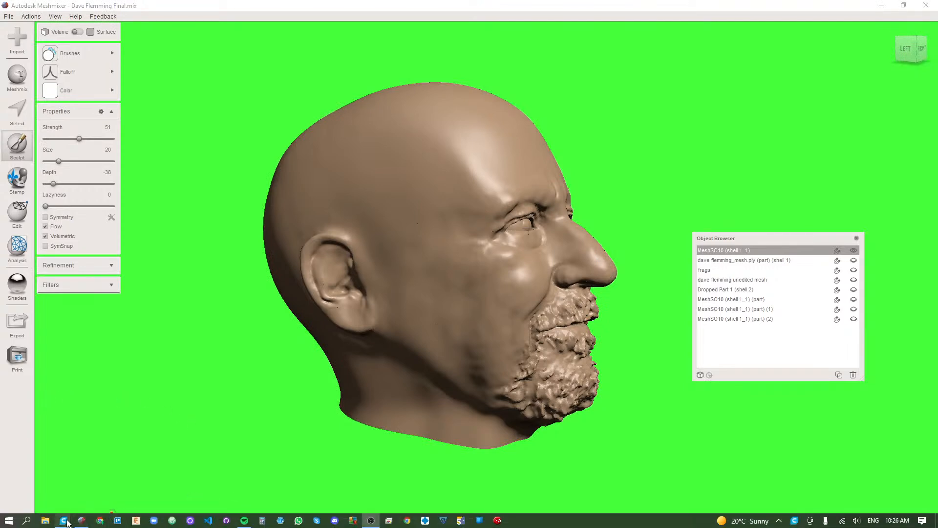
mouse_move(66, 521)
click(169, 483)
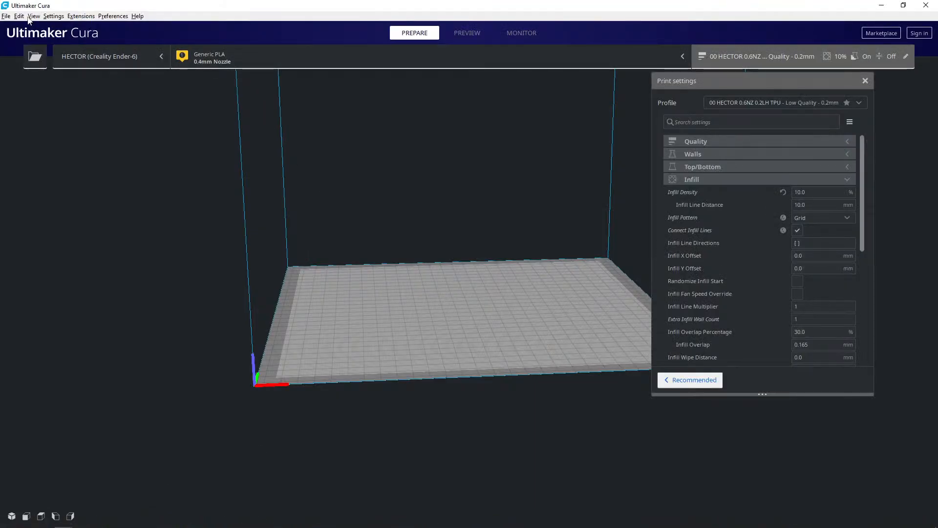
click(6, 16)
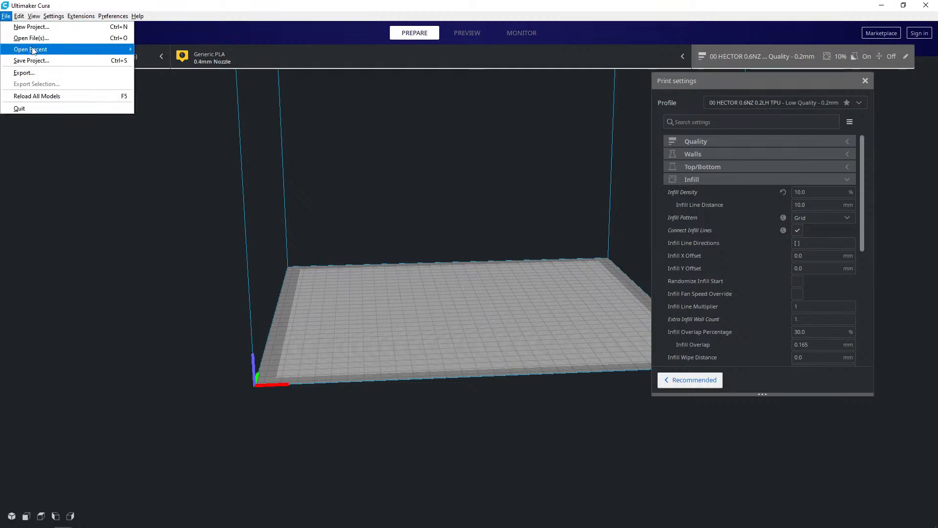
click(32, 40)
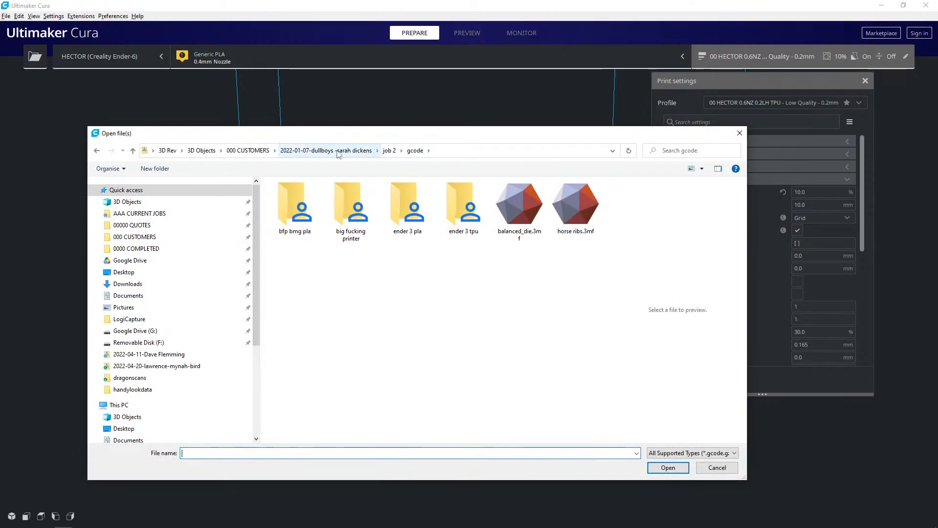
click(248, 151)
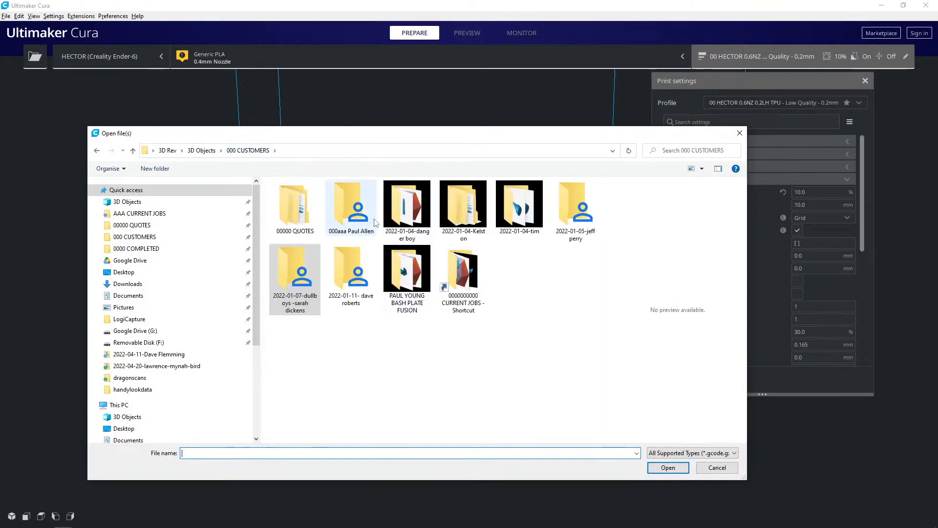
click(161, 213)
double_click(316, 270)
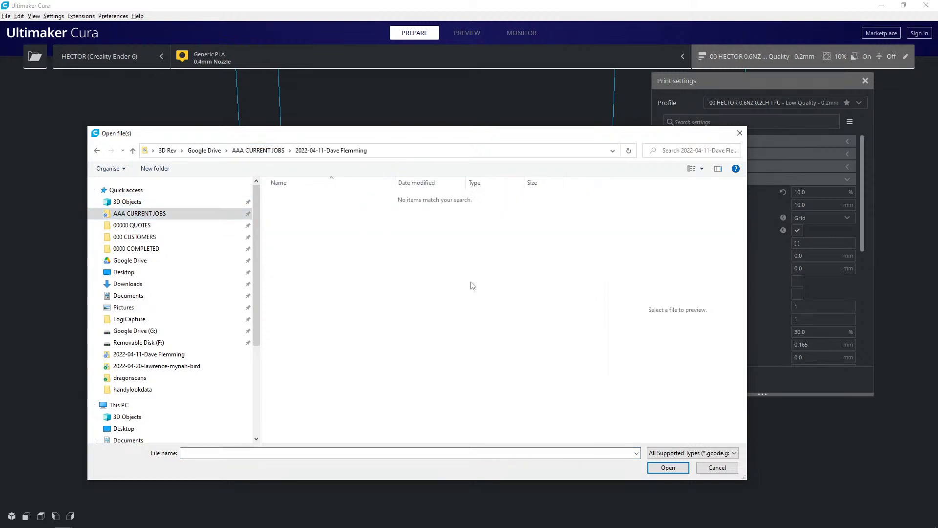
- Switch back to Meshmixer and export the head as a binary STL named with the customer's full name followed by "Final"
mouse_move(492, 525)
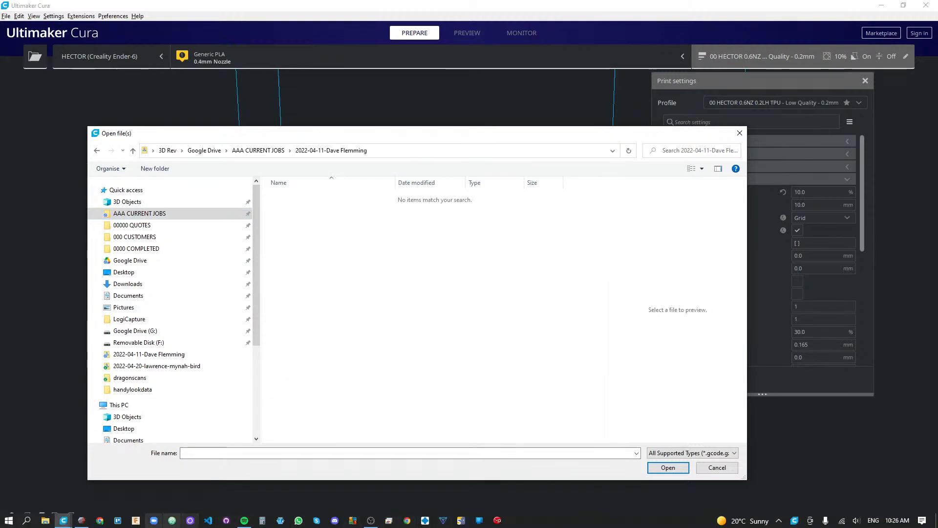
click(81, 521)
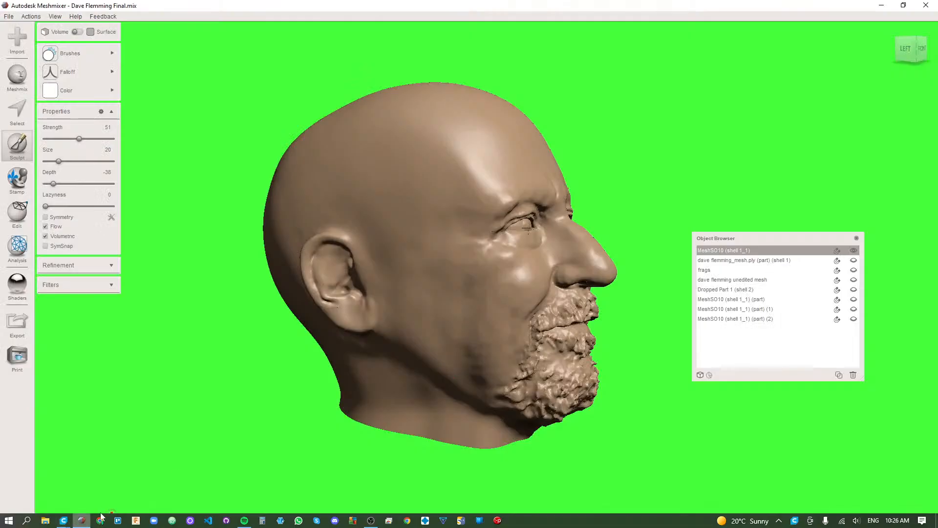
click(18, 322)
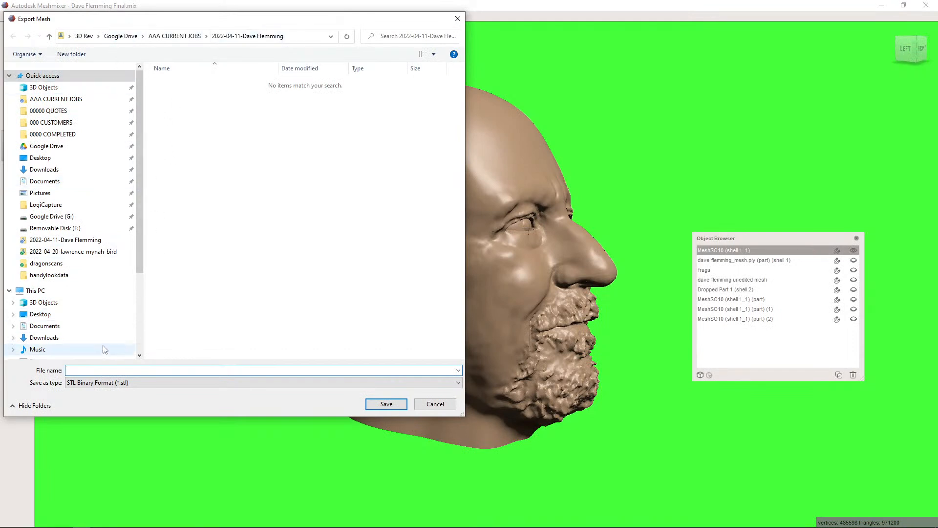
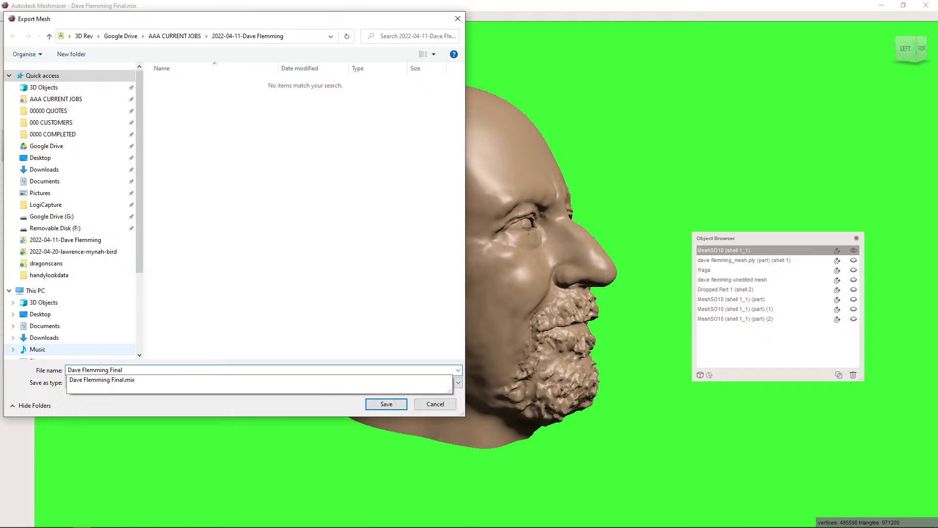
key(Return)
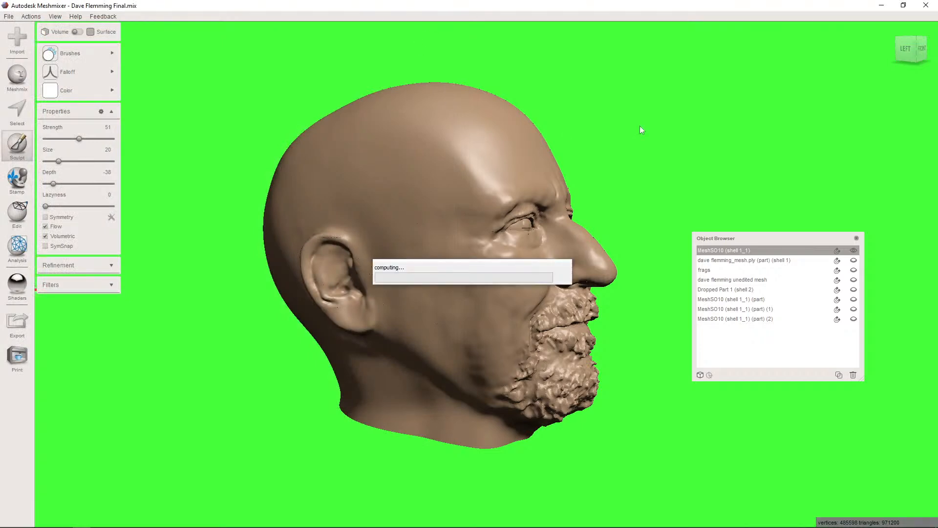
- Return to Ultimaker Cura, load the exported "Final" STL of the head and view it against the build plate
click(881, 5)
click(333, 198)
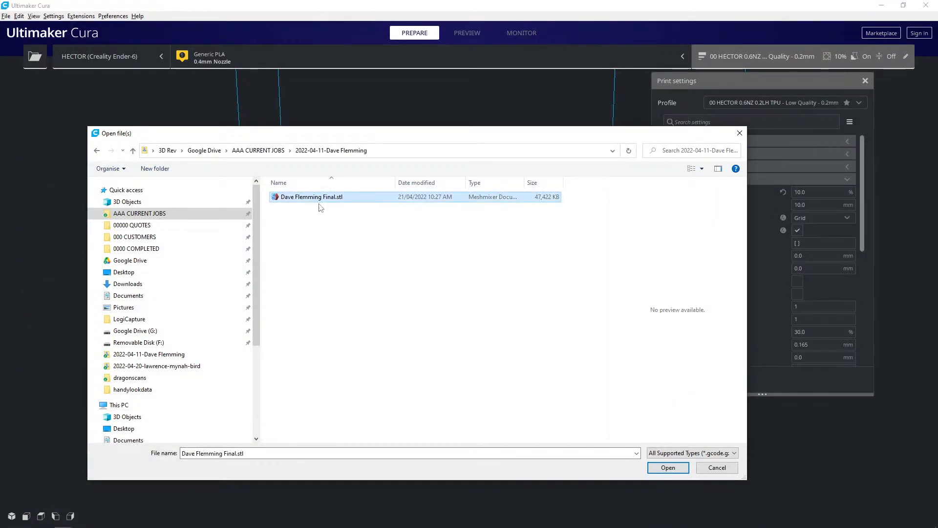
click(668, 468)
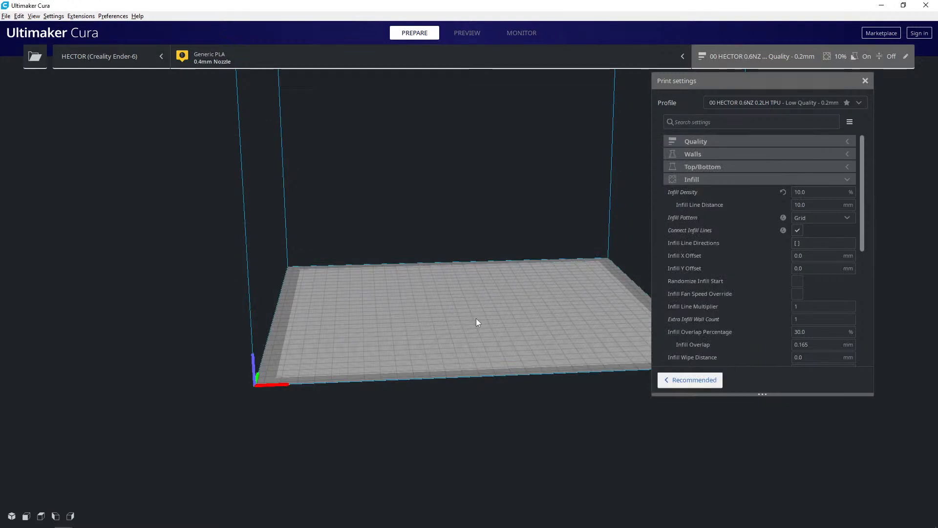
middle_drag(450, 328, 391, 362)
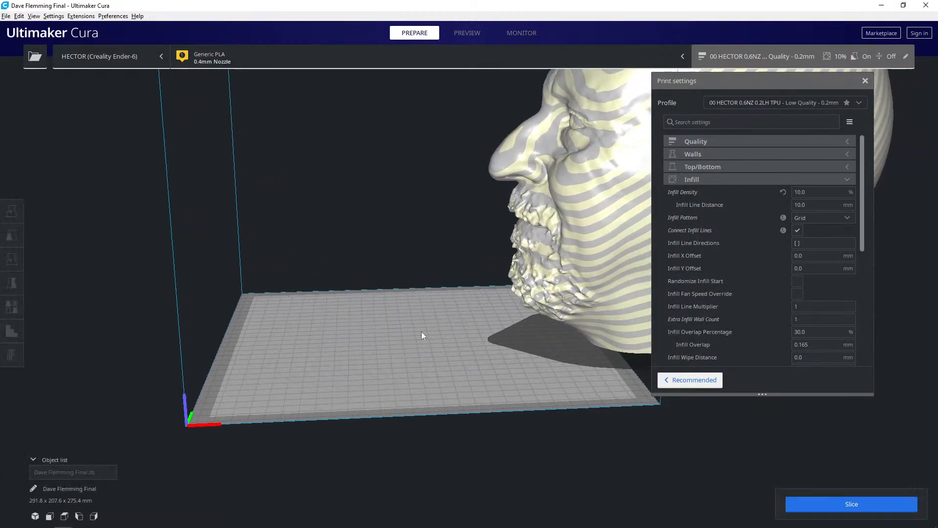
scroll(405, 341, down, 6)
right_drag(438, 324, 433, 381)
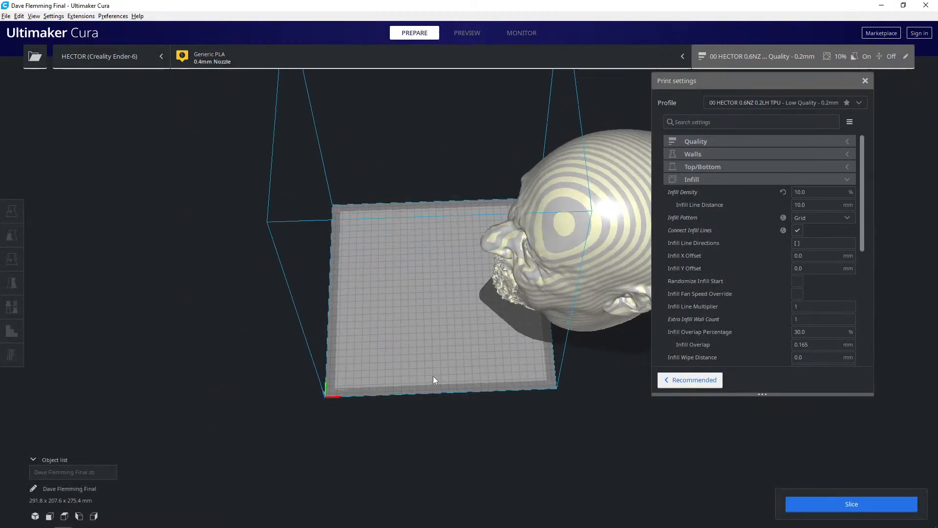
- Move the head onto the middle of the build plate, at about X 7.8 mm and Y 17.1 mm
click(518, 297)
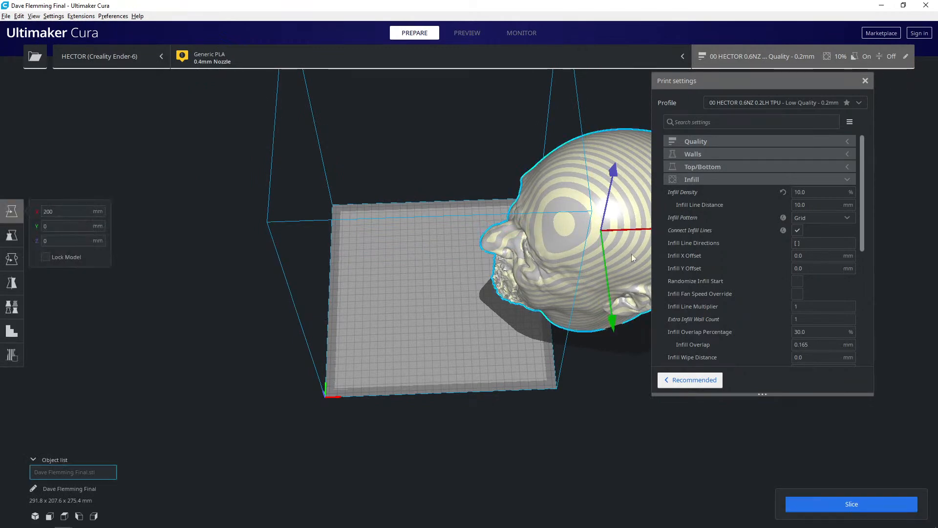
drag(577, 251, 417, 261)
right_drag(434, 280, 446, 348)
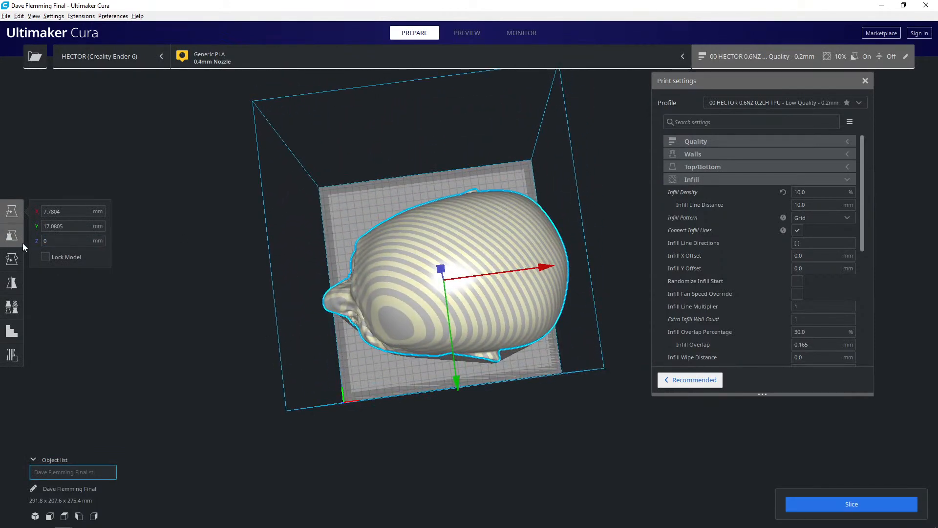
- Rotate the head about its vertical axis so it sits more diagonally across the build plate
click(12, 259)
drag(462, 376, 546, 333)
right_drag(546, 333, 429, 203)
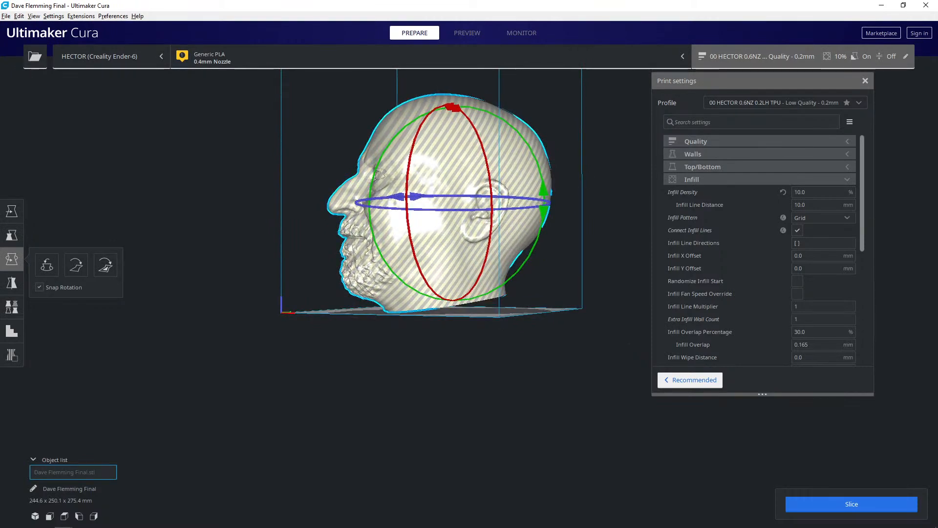
- Align the flat underside of the head's neck with the build plate by selecting that face
click(12, 236)
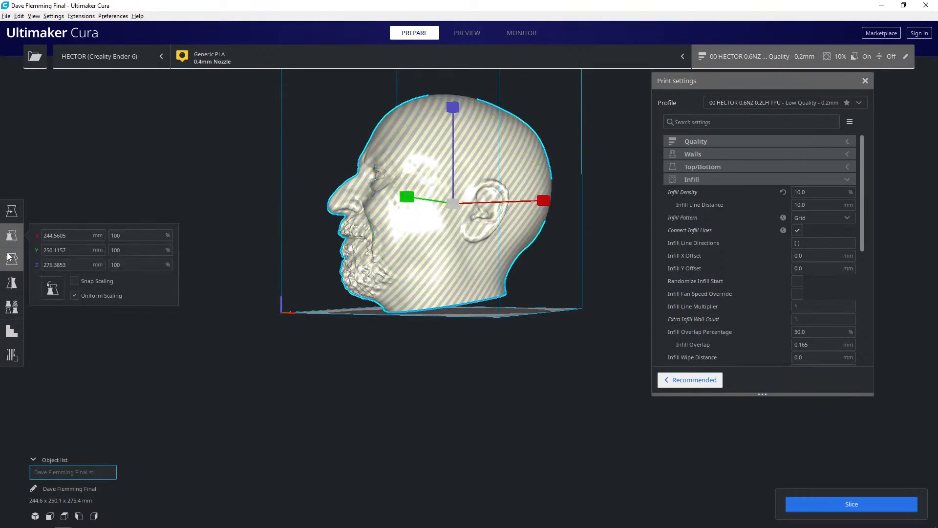
click(12, 258)
click(105, 264)
right_drag(297, 289, 498, 478)
click(453, 296)
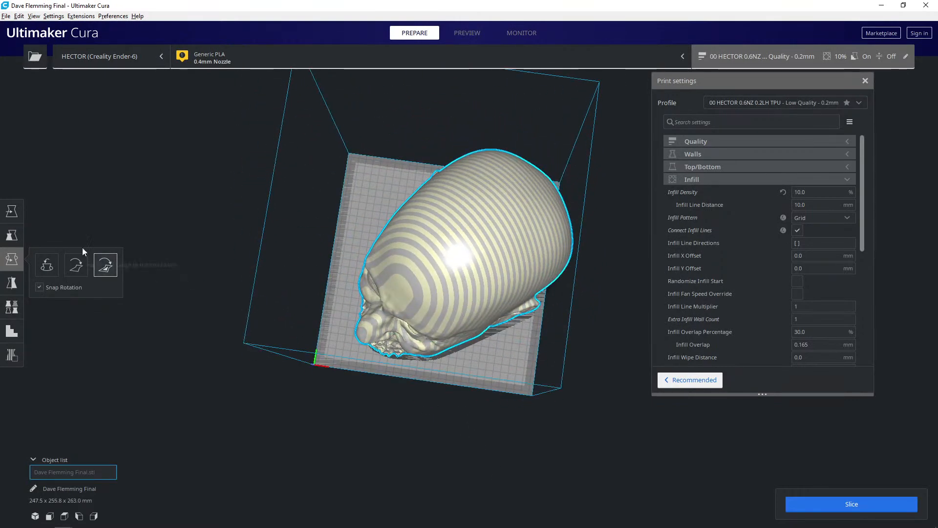
- Move the head to the centre of the build plate, at about X 0.4 mm and Y -1.7 mm
click(12, 211)
drag(384, 289, 402, 291)
right_drag(403, 291, 367, 276)
drag(396, 300, 390, 299)
right_drag(390, 299, 486, 339)
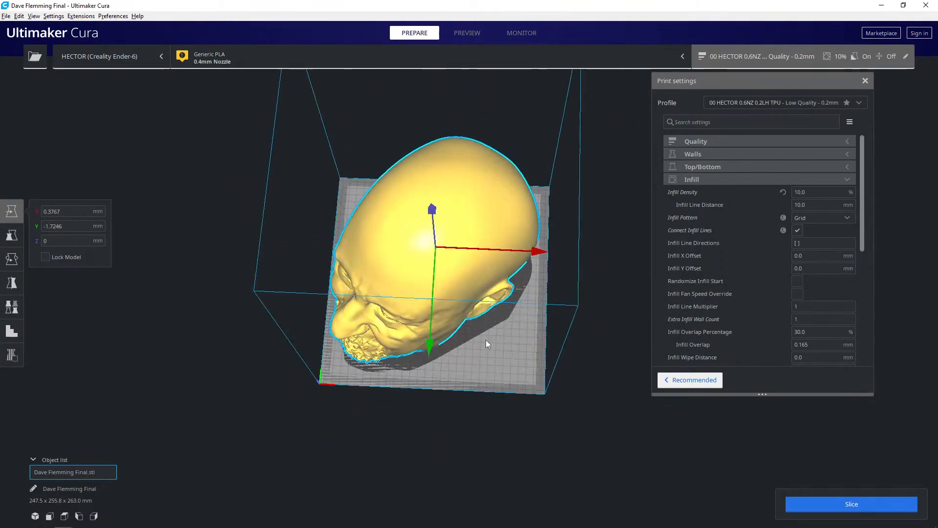
- Switch the print profile to 00 HECTOR 0.6NZ 0.2LH PLA #2, discard the customized settings and slice the head
click(823, 501)
click(769, 105)
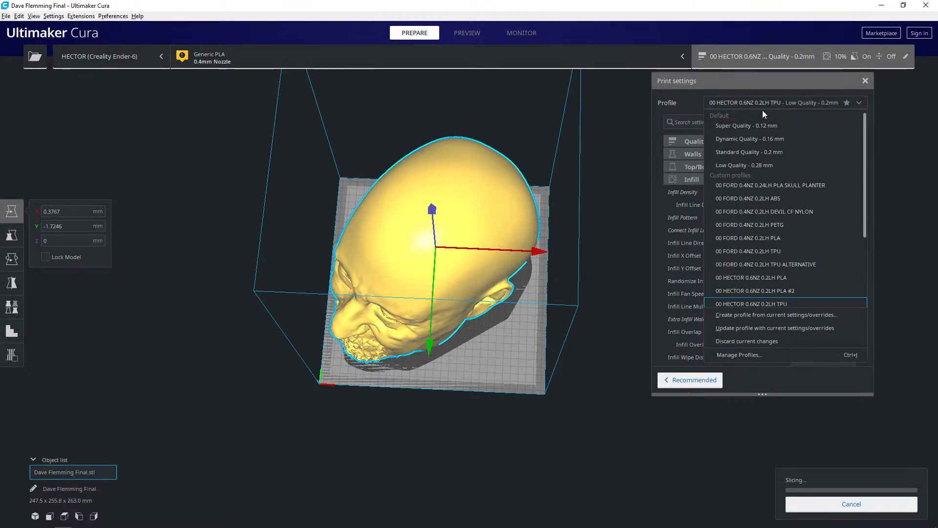
click(748, 290)
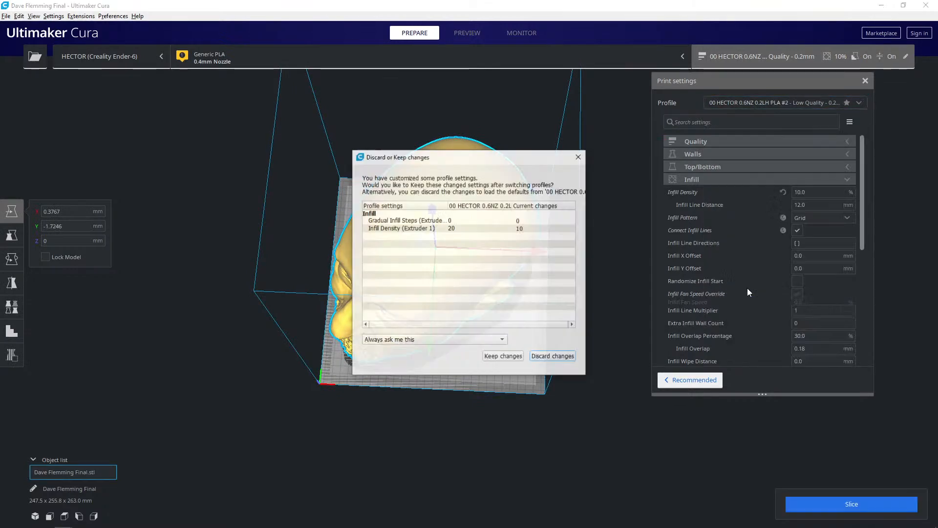
click(544, 357)
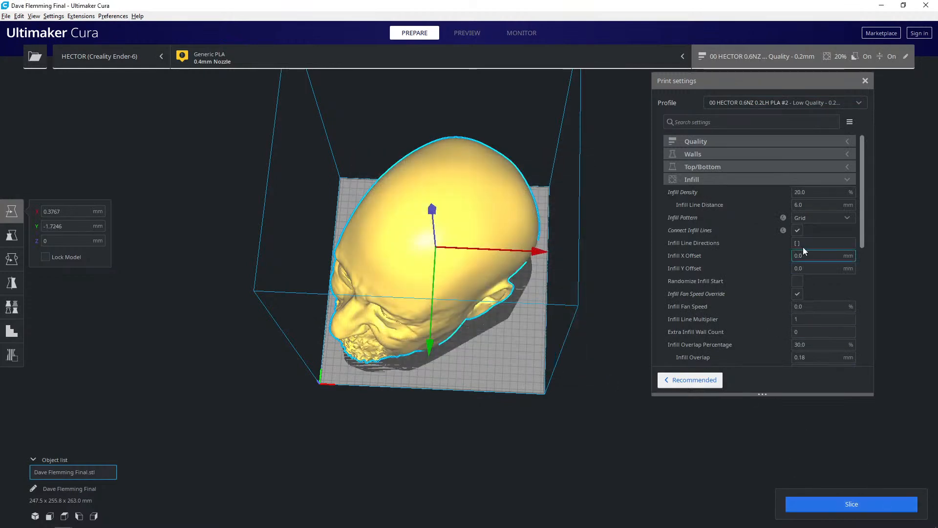
click(737, 178)
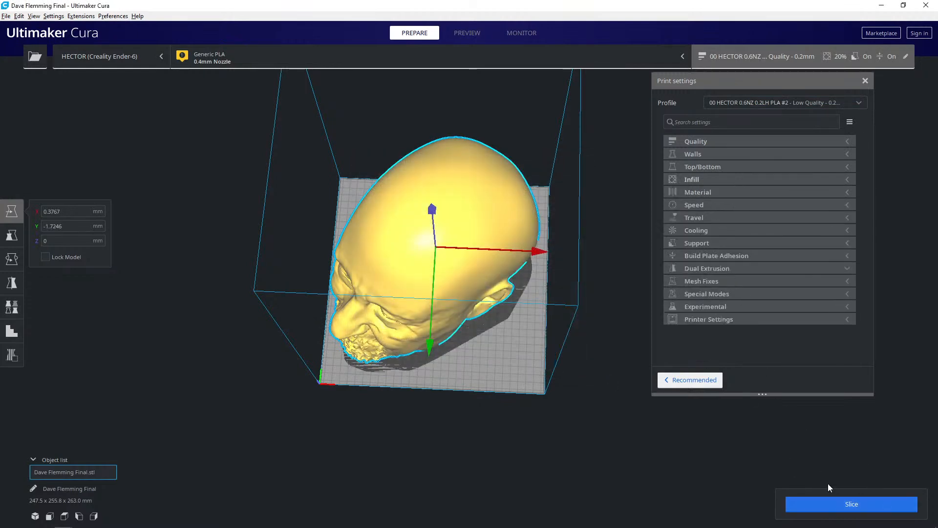
click(830, 498)
- Examine the face, beard and ear of the head from several angles for overhang areas
right_drag(449, 337, 409, 281)
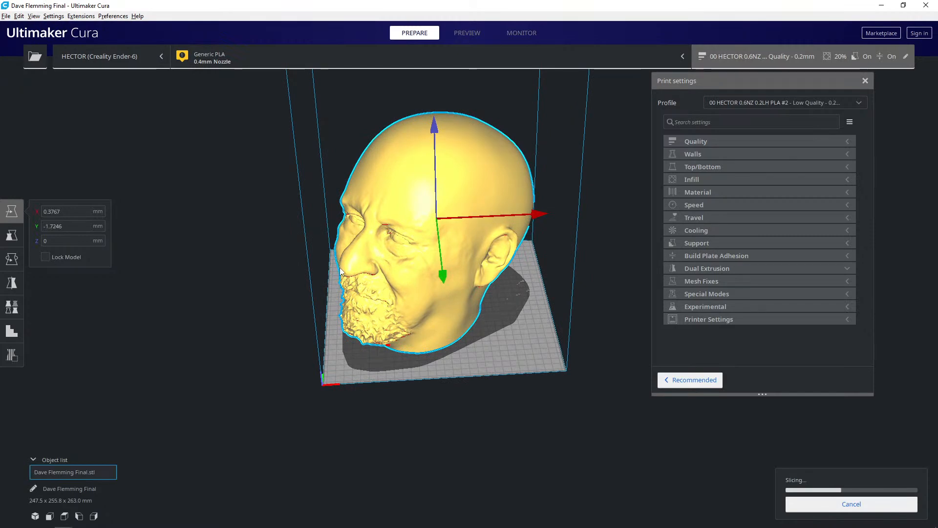
right_drag(408, 303, 396, 334)
scroll(436, 362, up, 3)
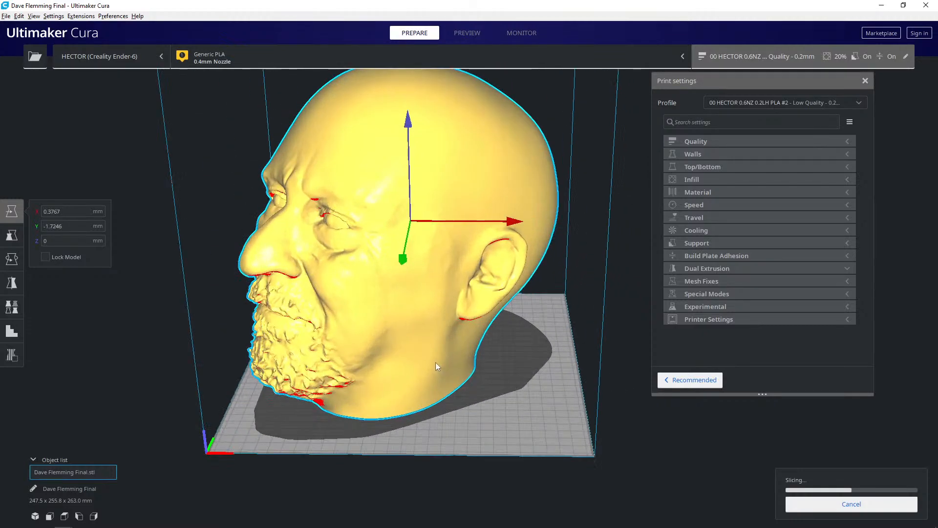
middle_drag(435, 362, 460, 413)
right_drag(460, 414, 454, 376)
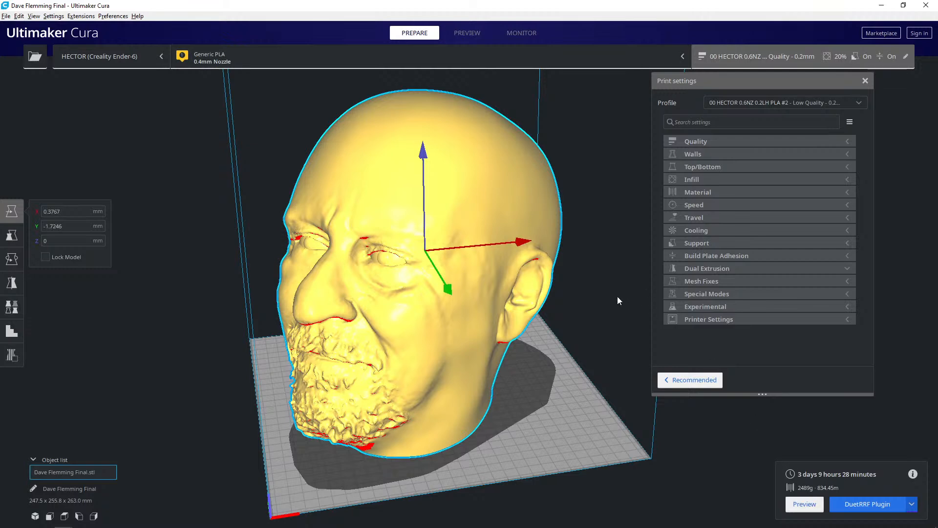
- Preview the sliced head and lower the displayed layers to 746 to examine its supports and internal infill
right_drag(632, 295, 540, 347)
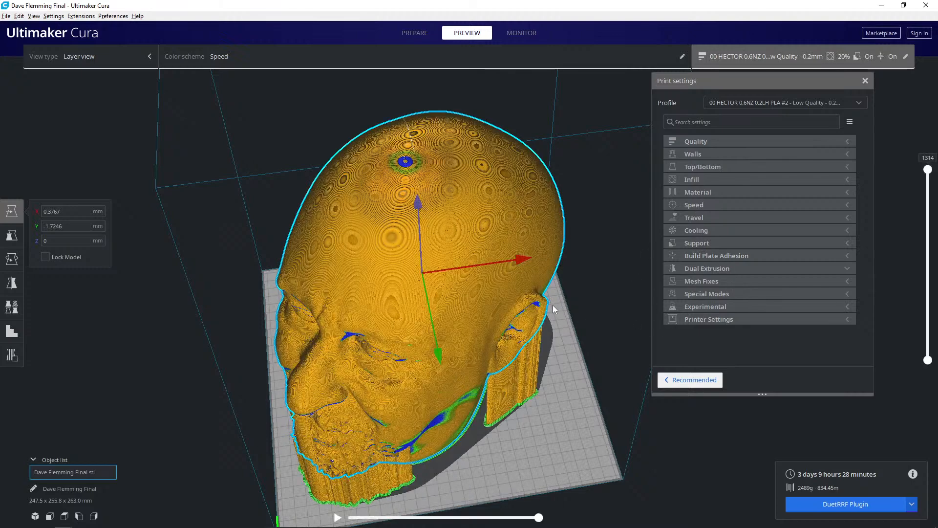
scroll(494, 329, up, 5)
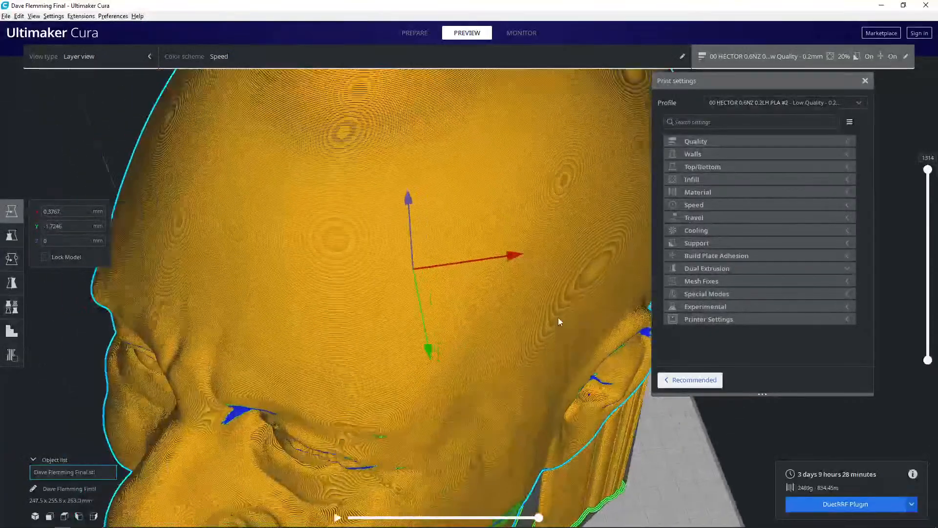
scroll(588, 301, down, 2)
scroll(587, 300, down, 3)
drag(928, 170, 926, 246)
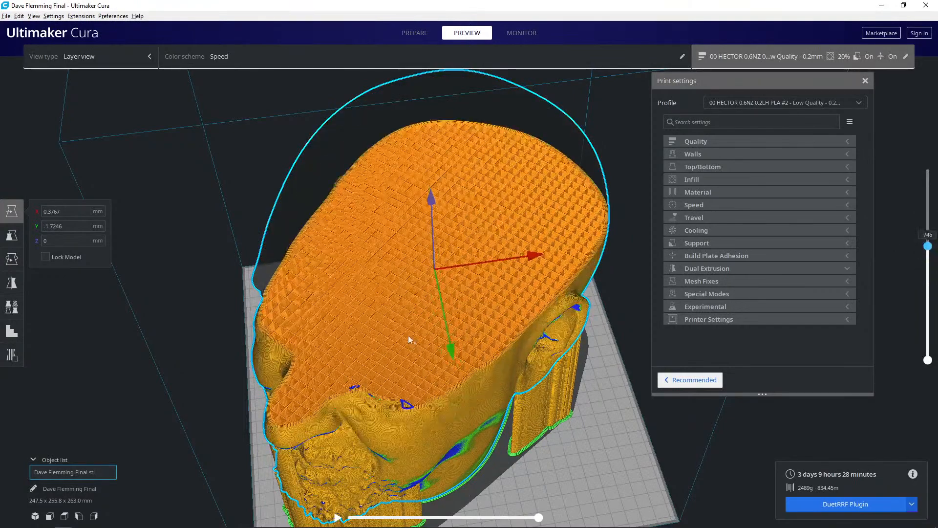
scroll(412, 338, up, 8)
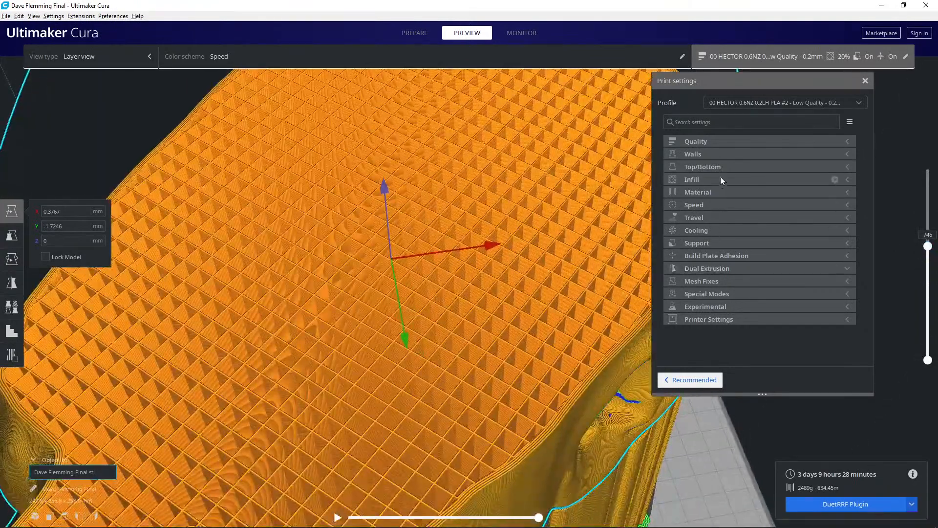
- Set the infill density to 10% and the infill pattern to Zig Zag
click(719, 179)
click(806, 192)
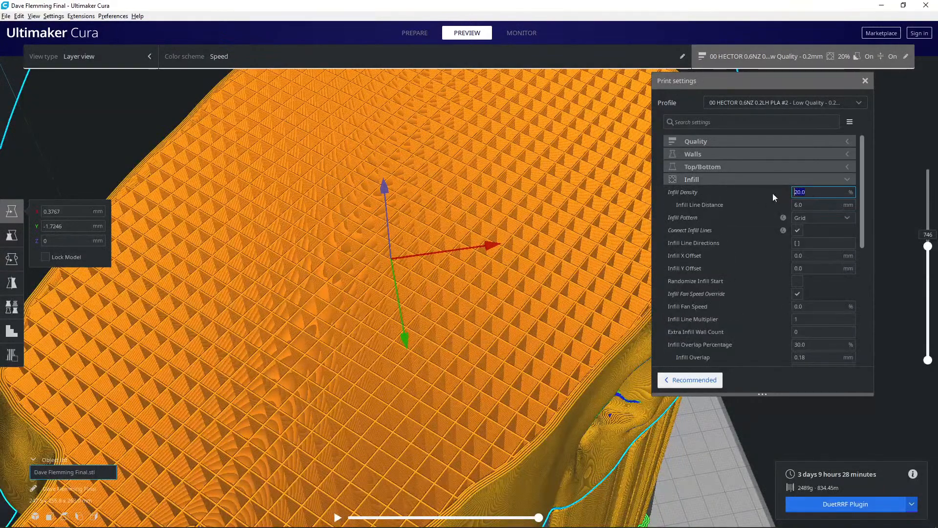
text(10)
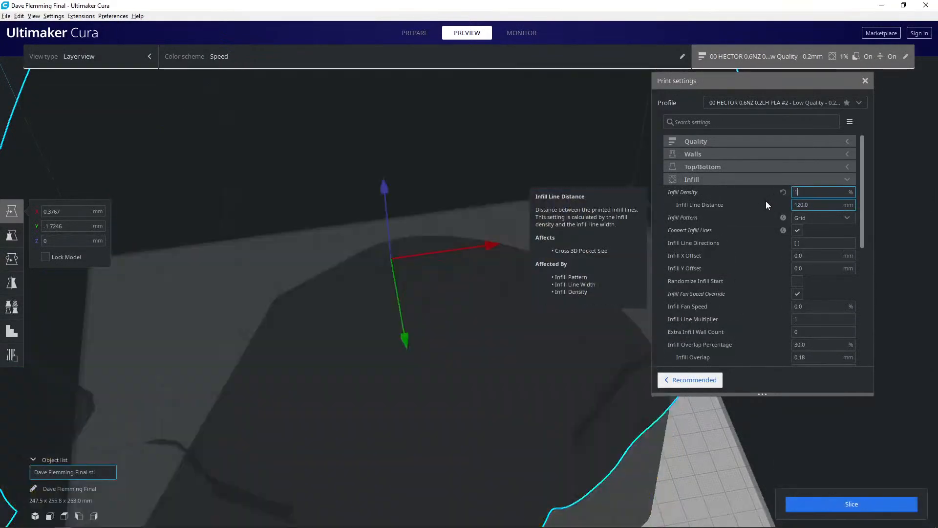
click(796, 218)
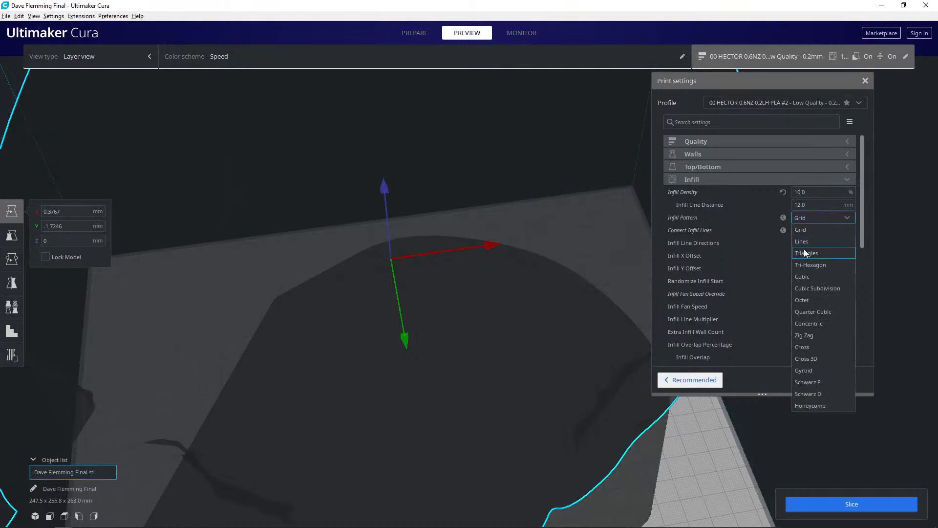
click(809, 336)
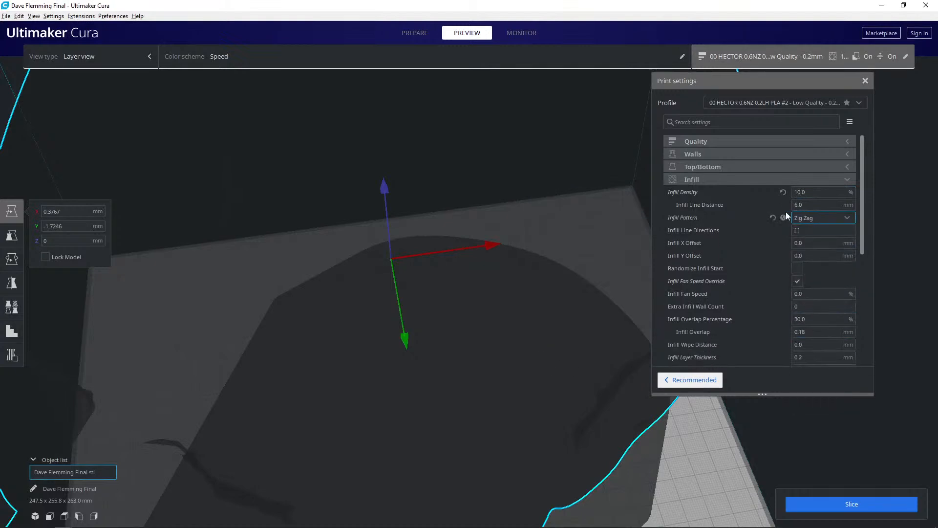
click(754, 179)
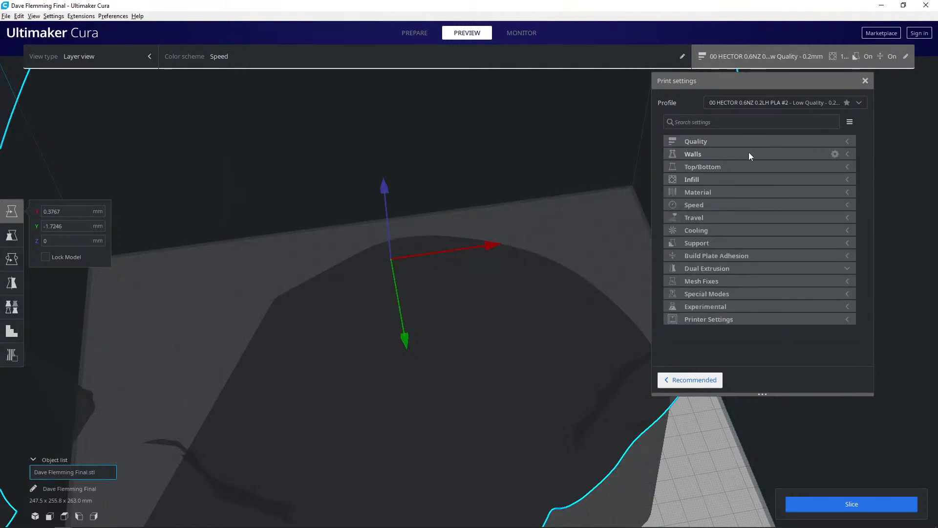
- Set the wall line count to 2 and slice the head again
click(749, 153)
click(796, 179)
mouse_move(772, 189)
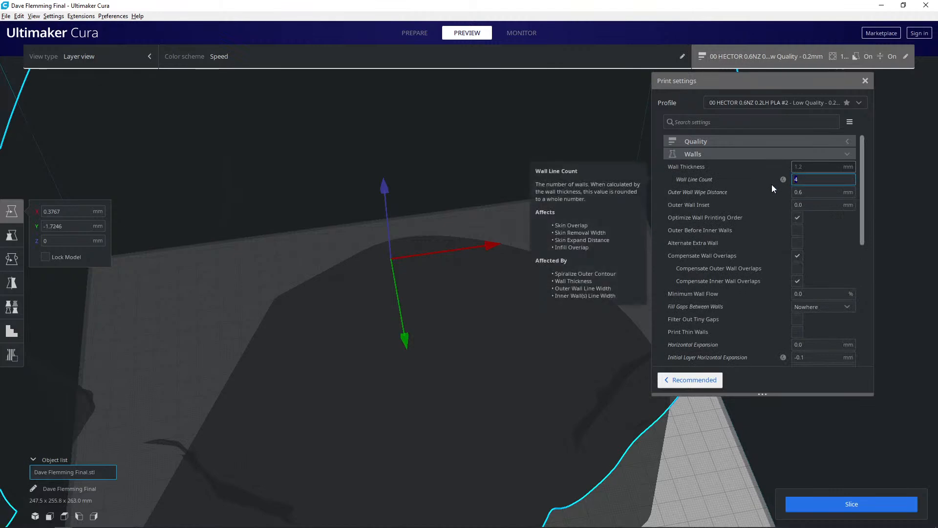
text(2)
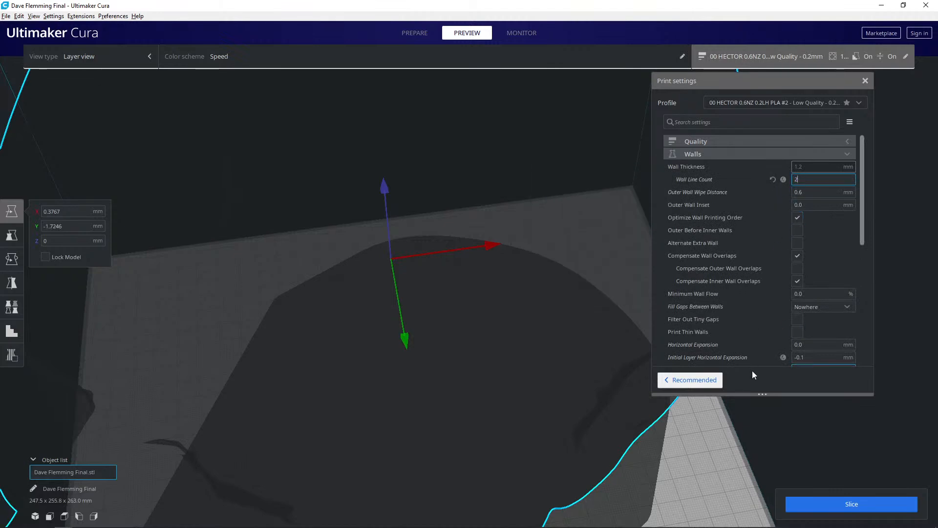
click(831, 502)
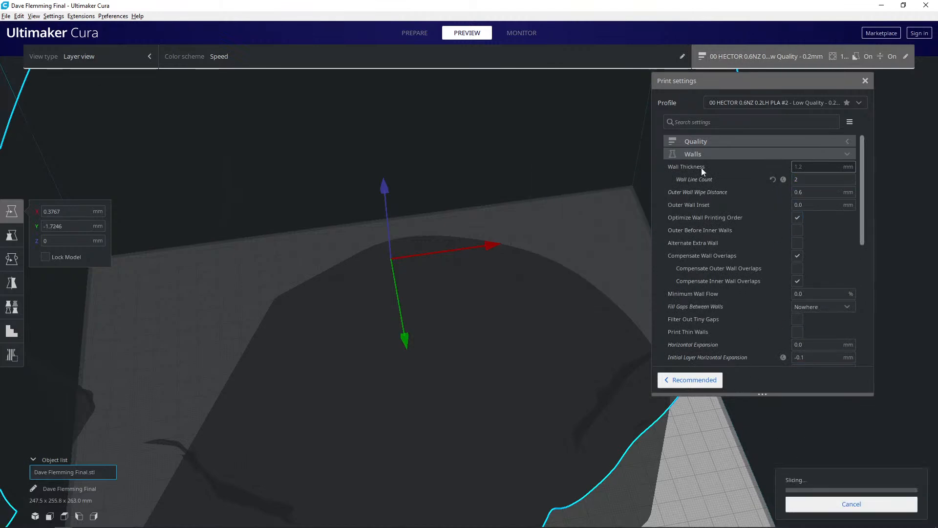
click(733, 154)
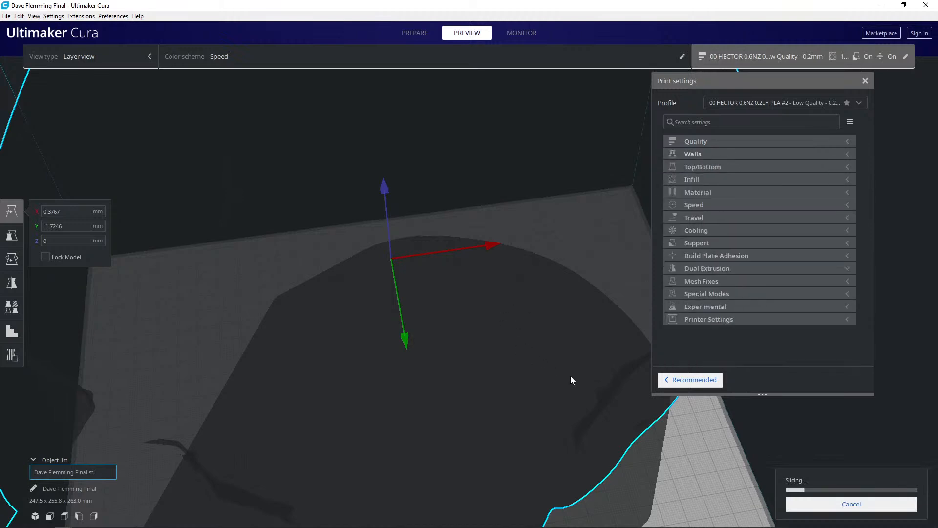
- Check the infill in the layer preview, set the infill density to 8% and slice the head again
scroll(567, 375, down, 5)
right_drag(544, 357, 520, 318)
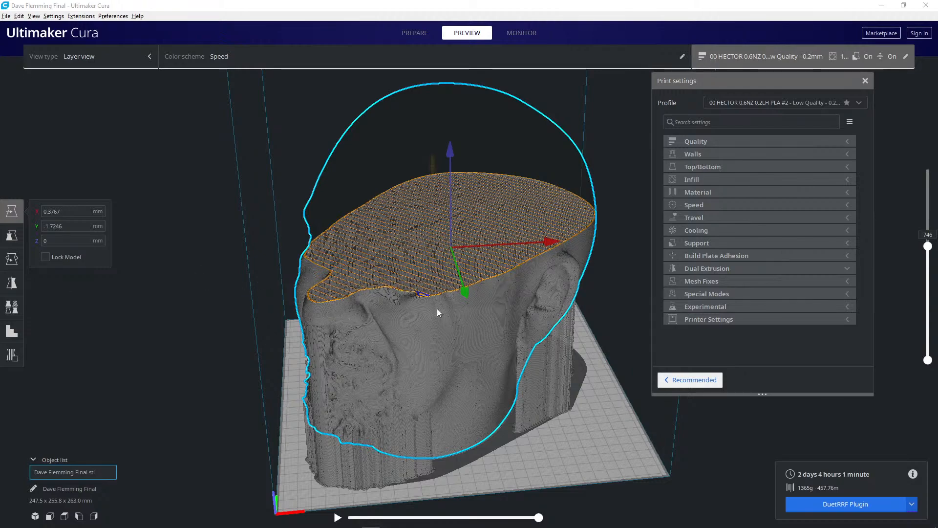
scroll(427, 330, up, 6)
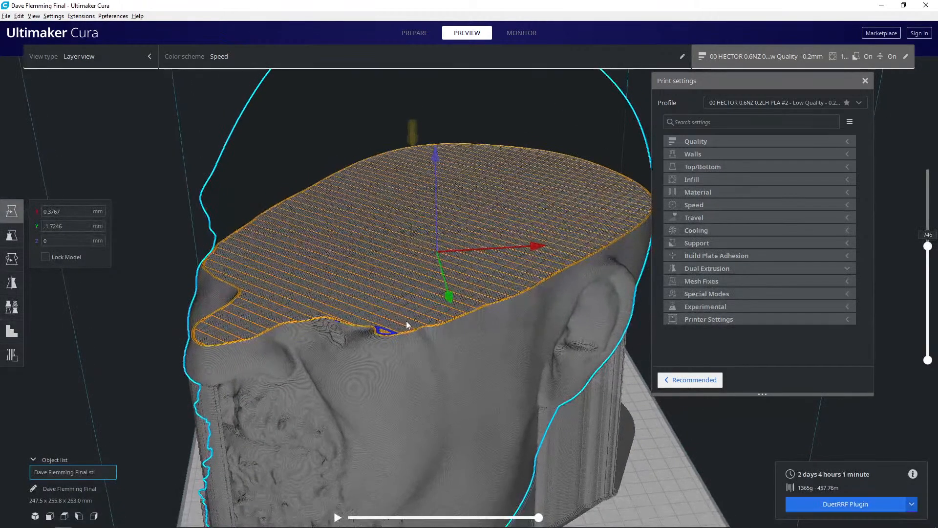
right_drag(398, 359, 403, 328)
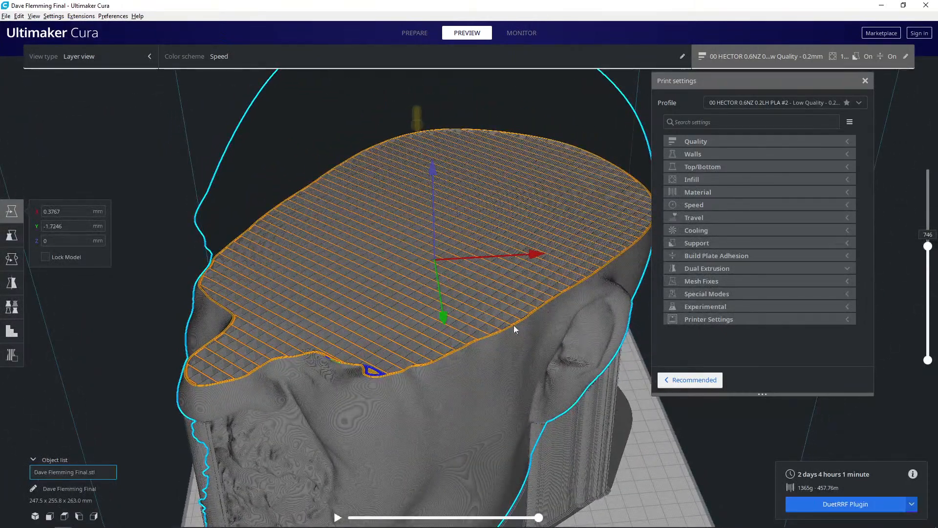
right_drag(482, 324, 461, 344)
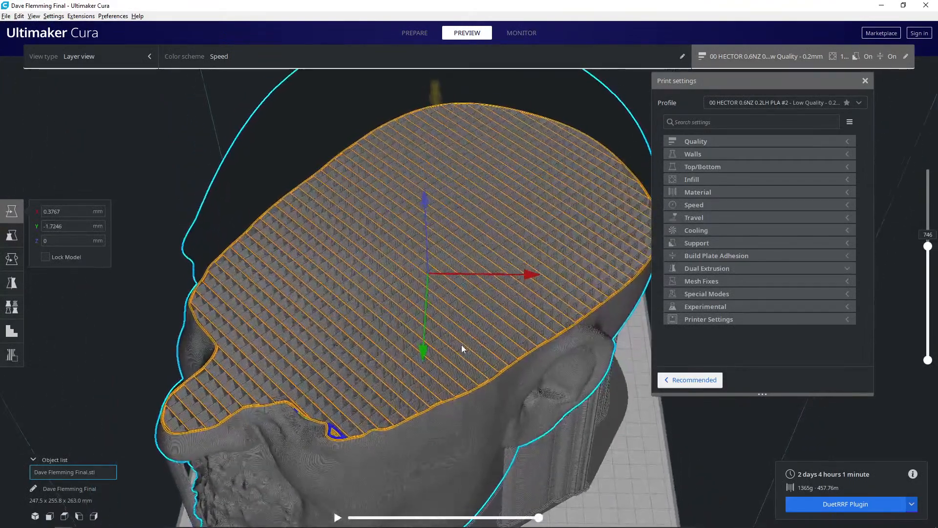
click(711, 178)
drag(811, 193, 780, 192)
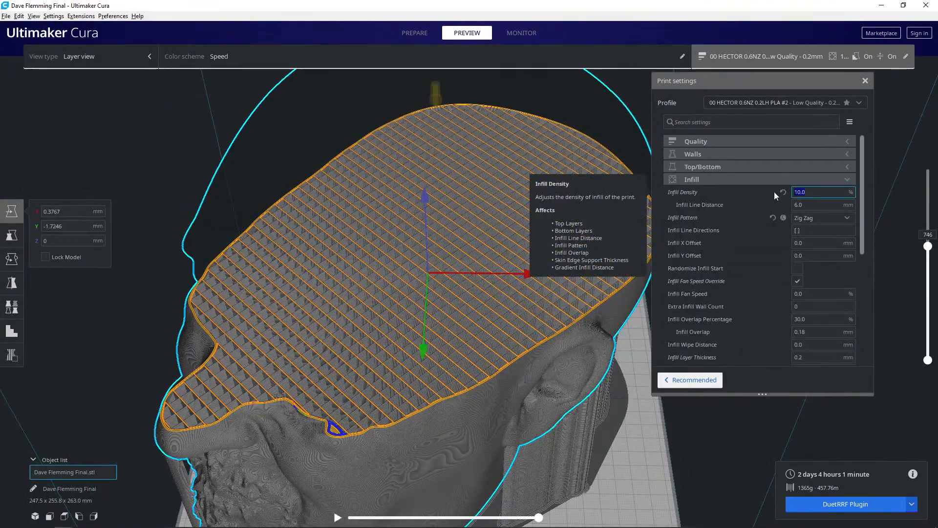
text(8)
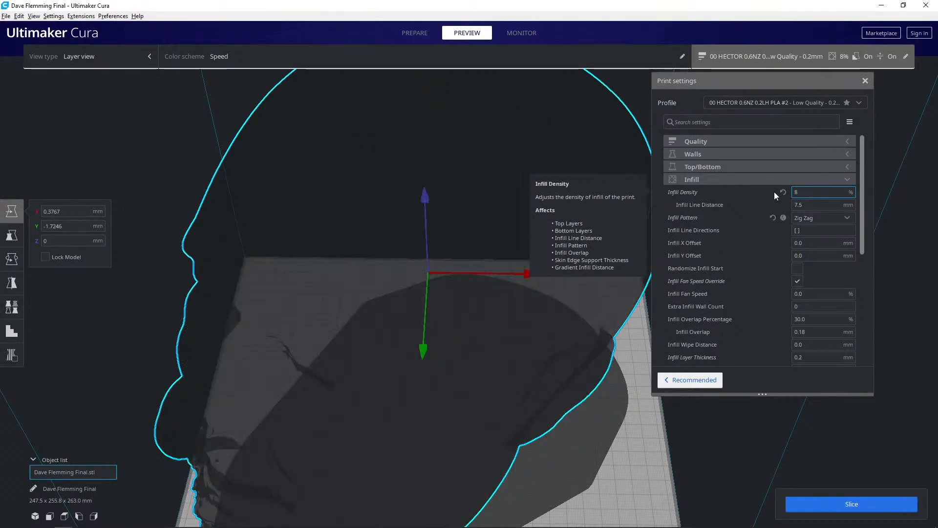
click(840, 508)
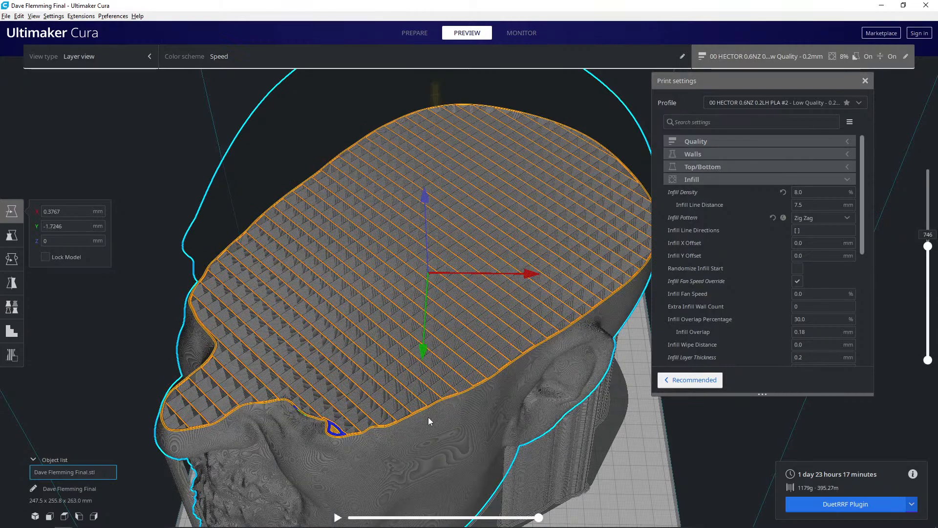
- Set the support placement to Everywhere and slice the head again
right_drag(428, 417, 302, 299)
click(771, 180)
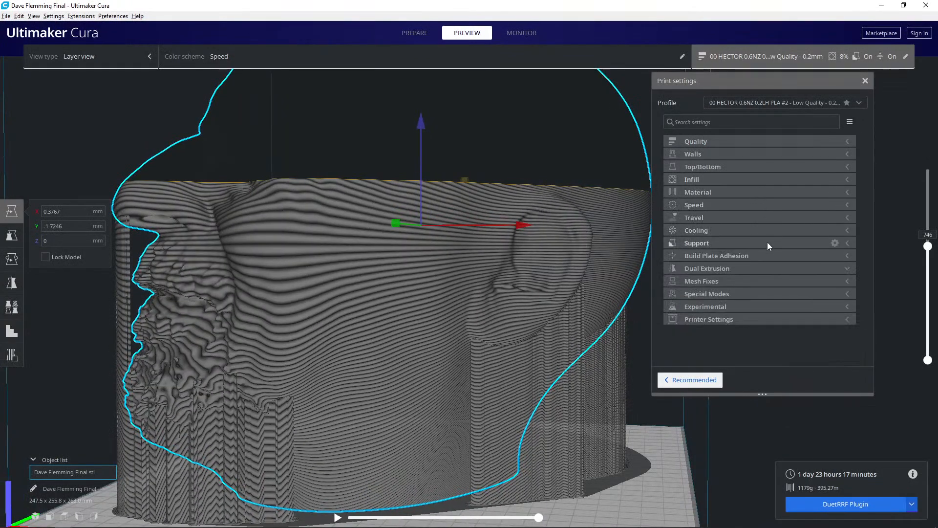
click(766, 241)
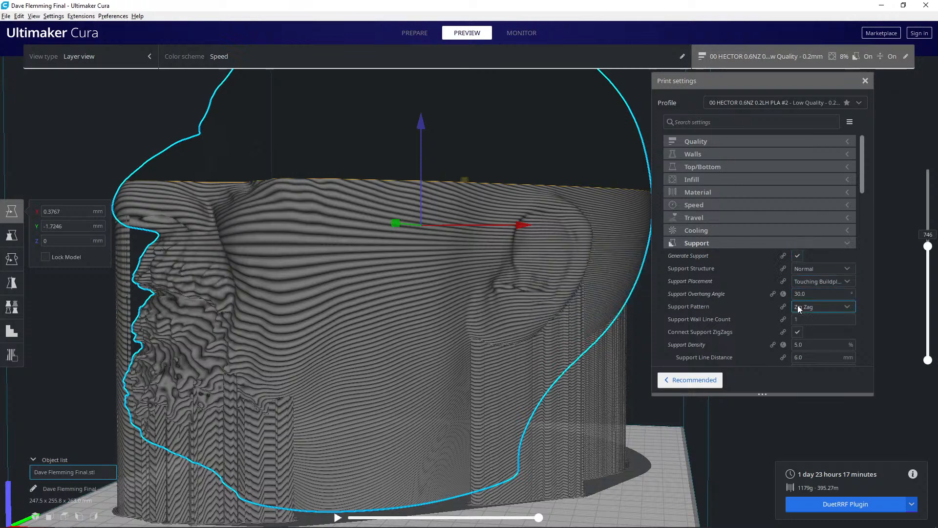
click(802, 282)
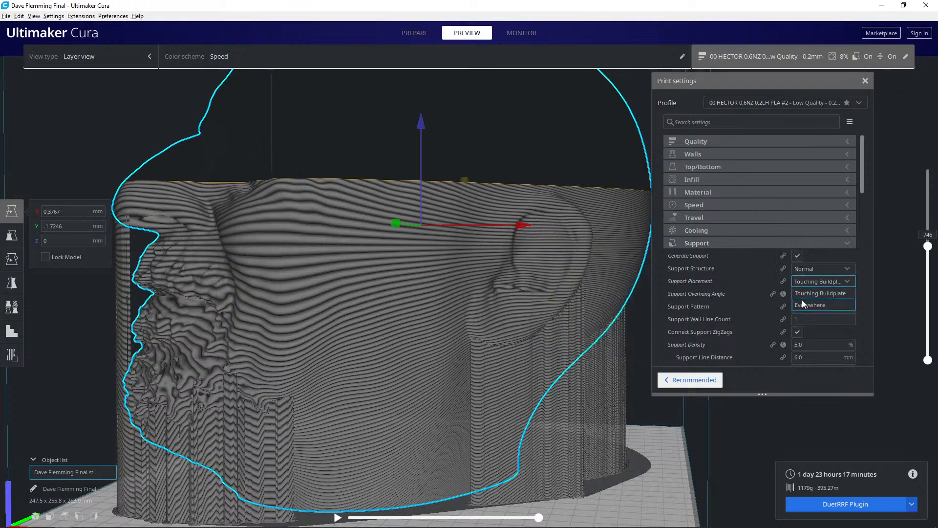
click(802, 304)
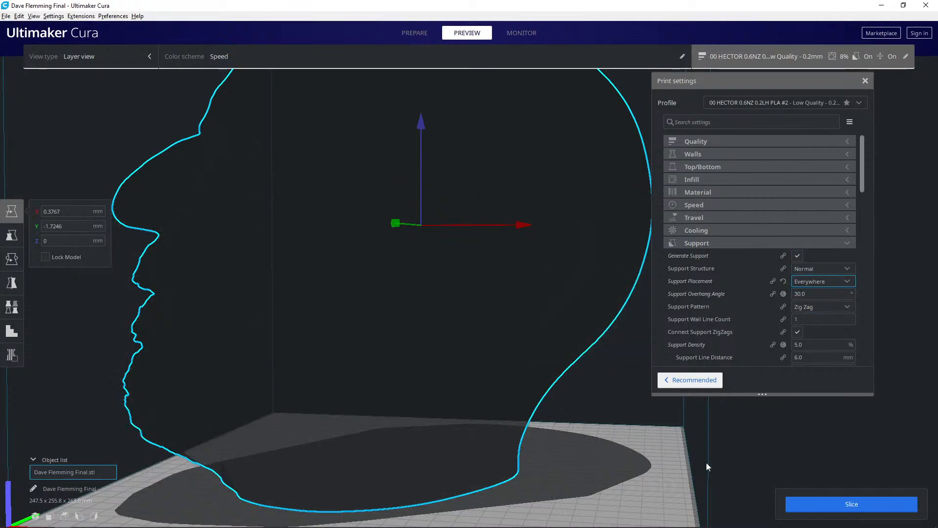
click(817, 505)
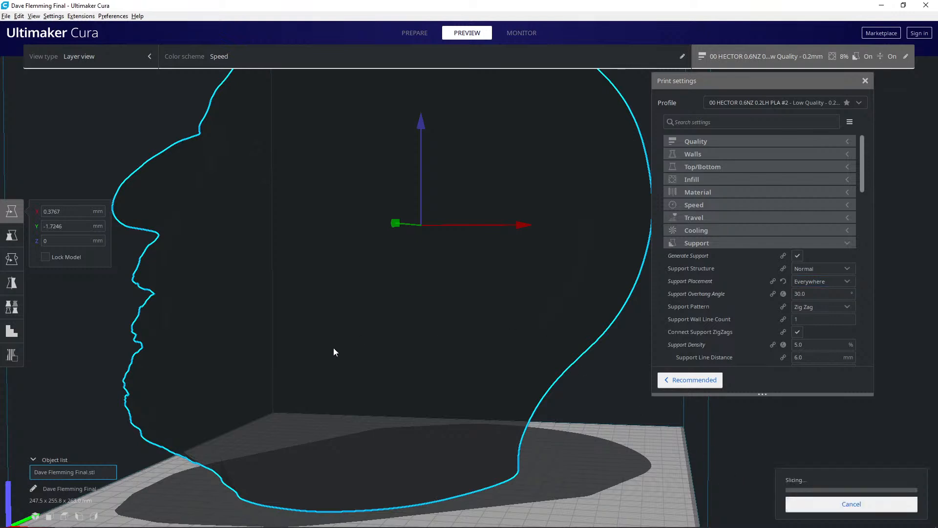
- Examine the zig zag infill and the supports of the sliced head in the layer preview down to layer 645
right_drag(327, 337, 455, 462)
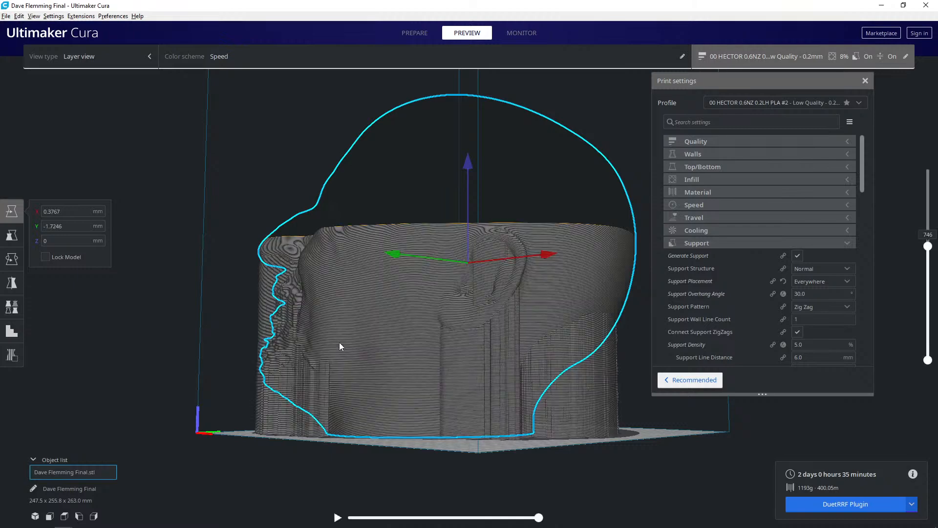
right_drag(380, 336, 588, 295)
scroll(440, 367, up, 5)
drag(928, 248, 928, 263)
right_drag(514, 301, 506, 338)
scroll(371, 372, up, 6)
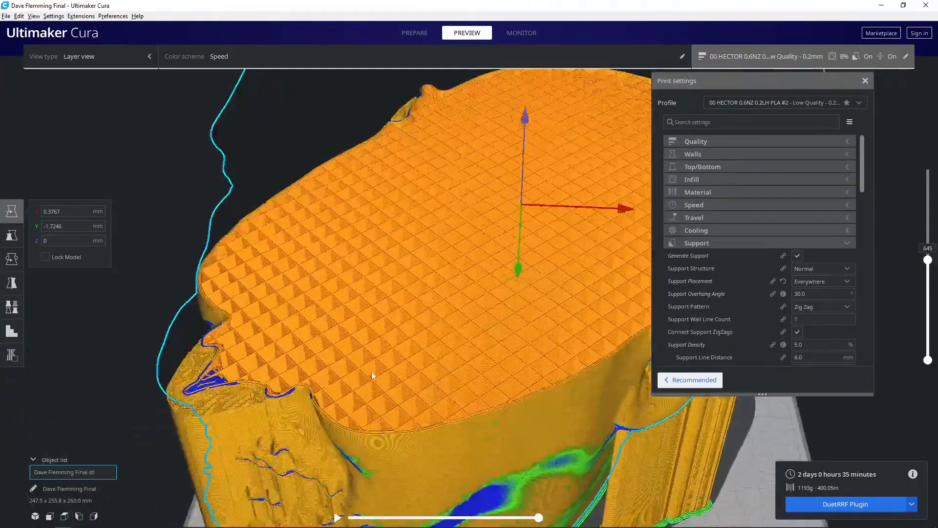
scroll(384, 335, down, 2)
scroll(381, 344, up, 1)
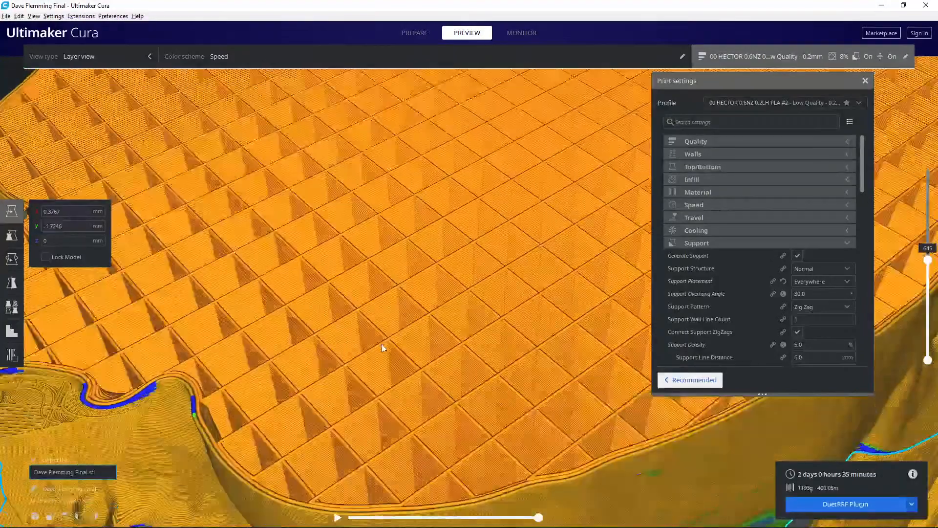
- Set the infill line width to 0.4 mm in the Quality settings and collapse that category
click(734, 142)
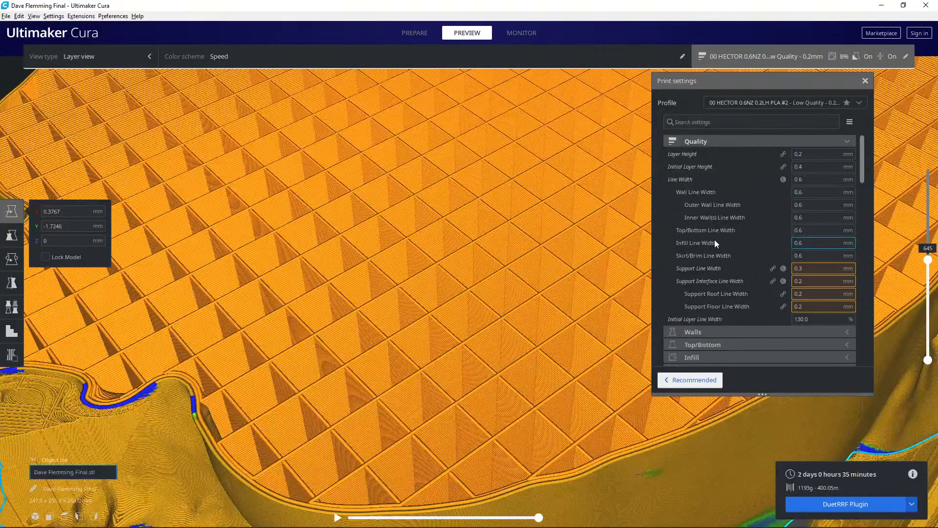
mouse_move(722, 243)
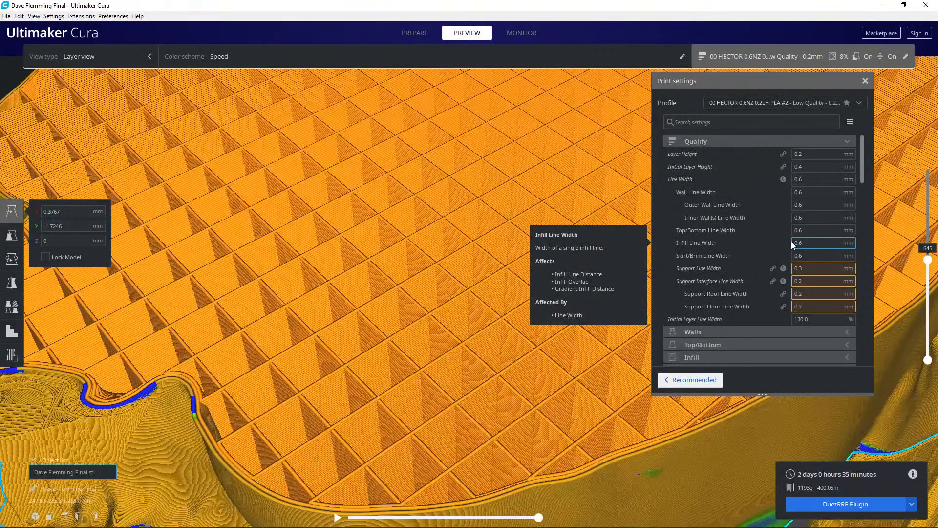
text(0.4)
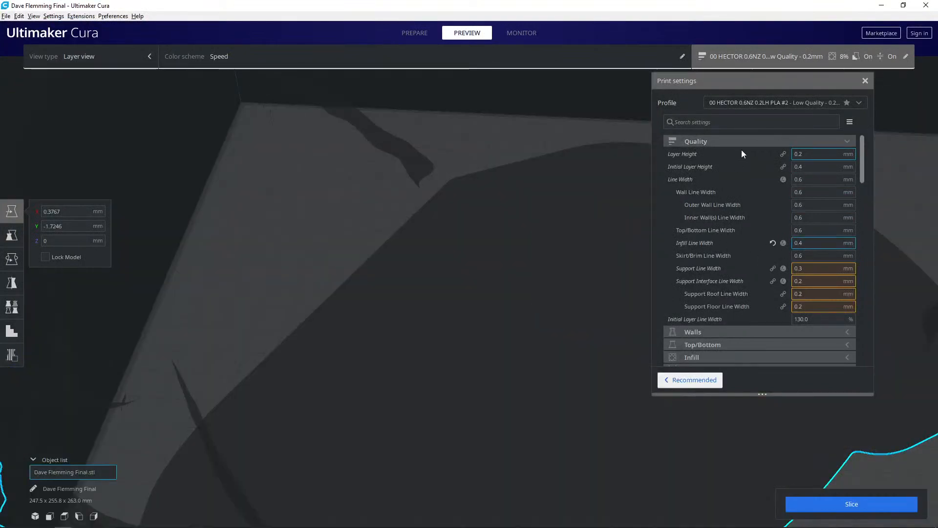
click(734, 141)
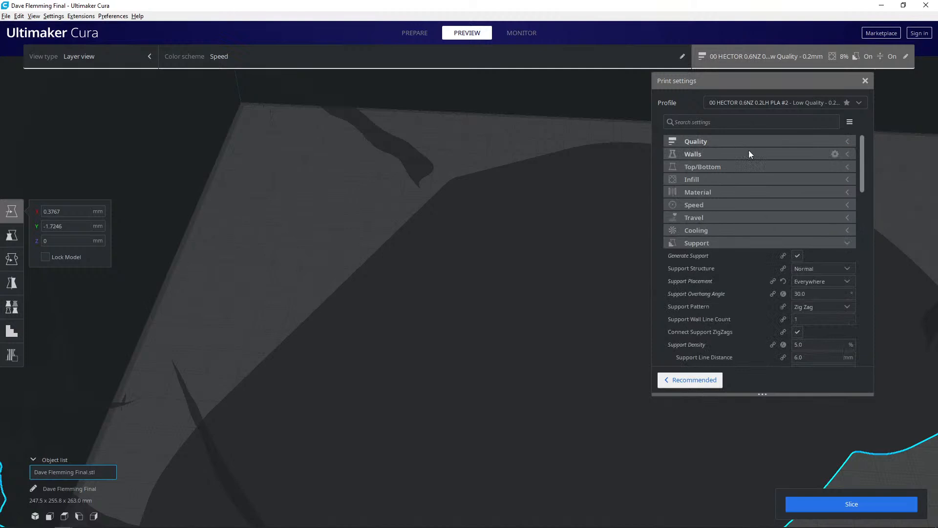
- Set the infill density to 7% and slice the head again
click(753, 180)
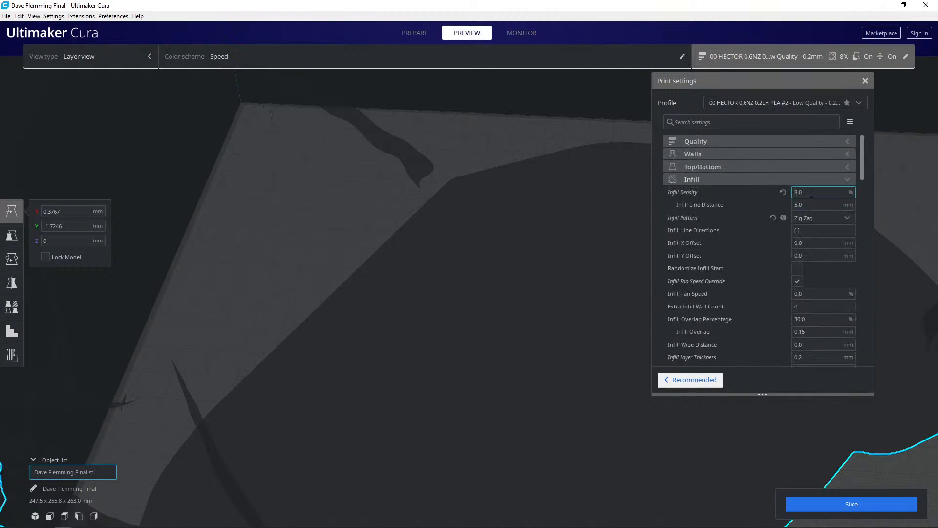
text(7)
click(848, 507)
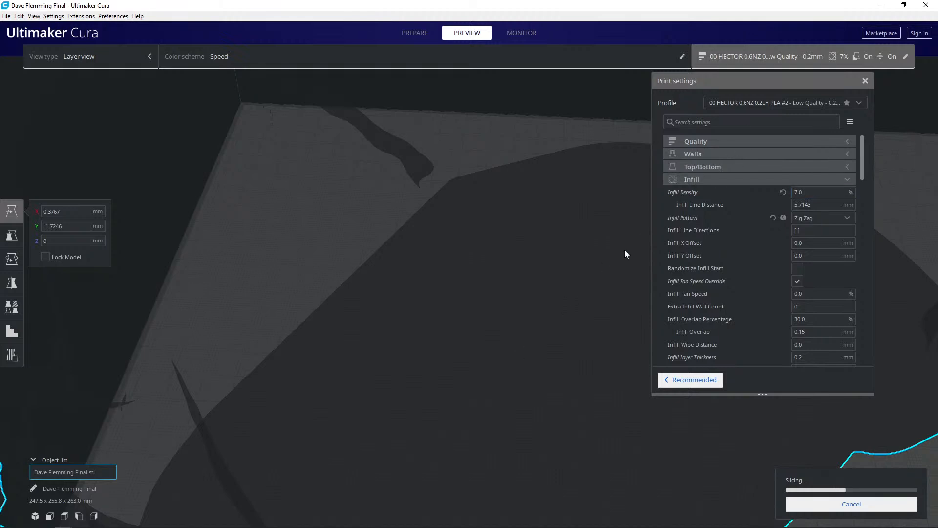
- Examine the thinner infill of the resliced head in the layer preview at layers 645 and 471
scroll(476, 339, down, 10)
right_drag(475, 346, 396, 398)
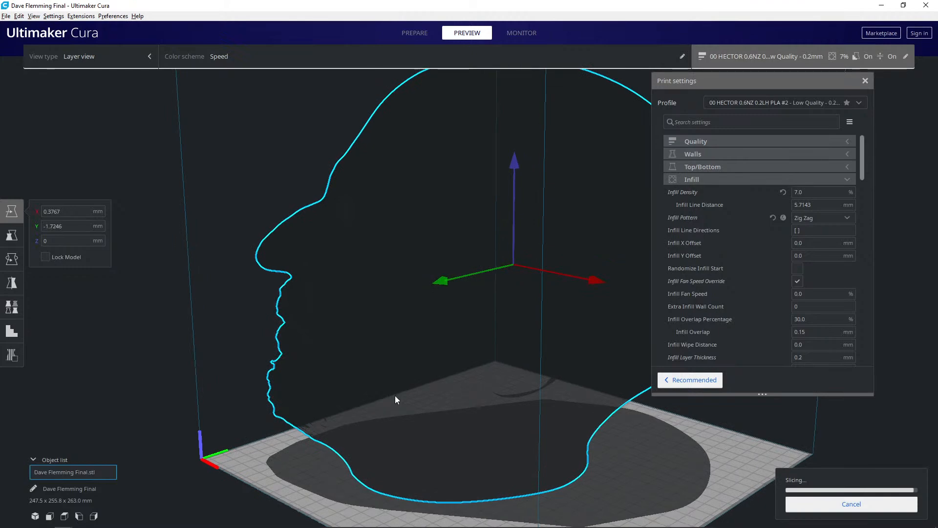
right_drag(408, 398, 429, 385)
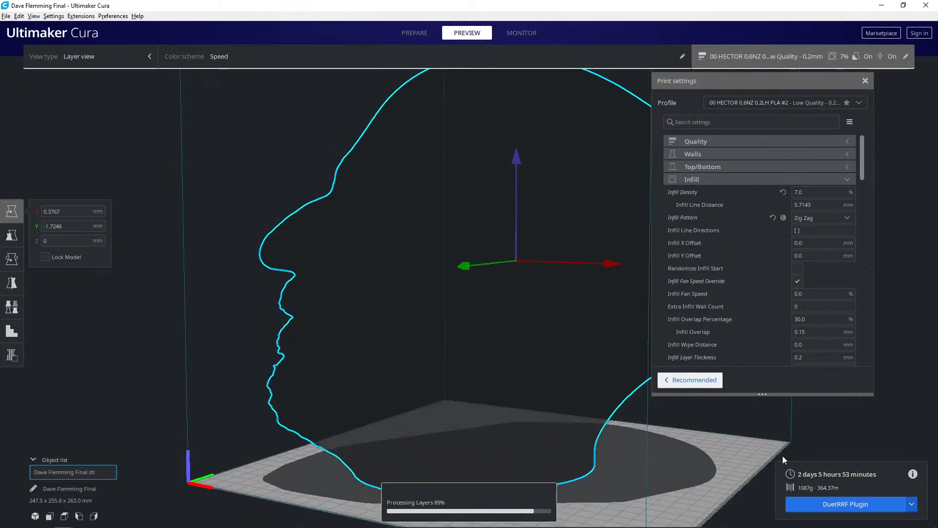
right_drag(459, 318, 465, 361)
scroll(465, 360, up, 6)
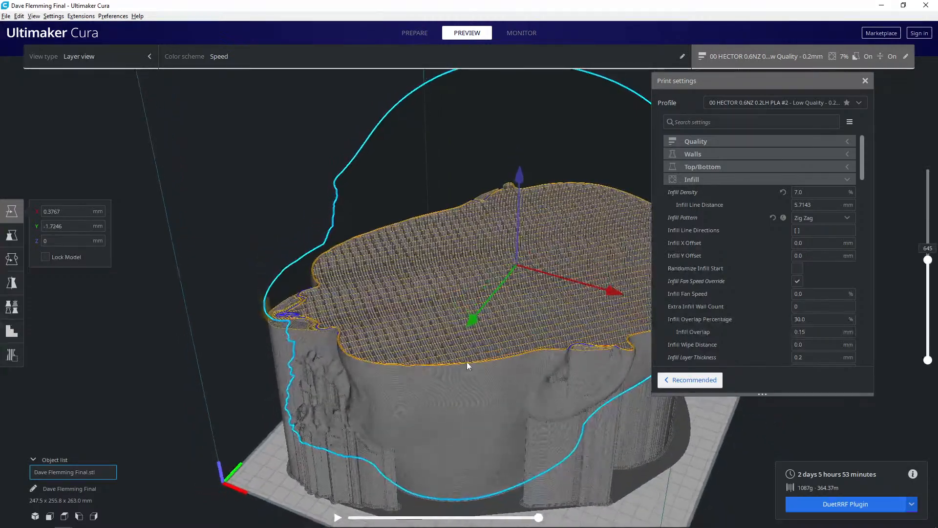
right_drag(376, 363, 438, 329)
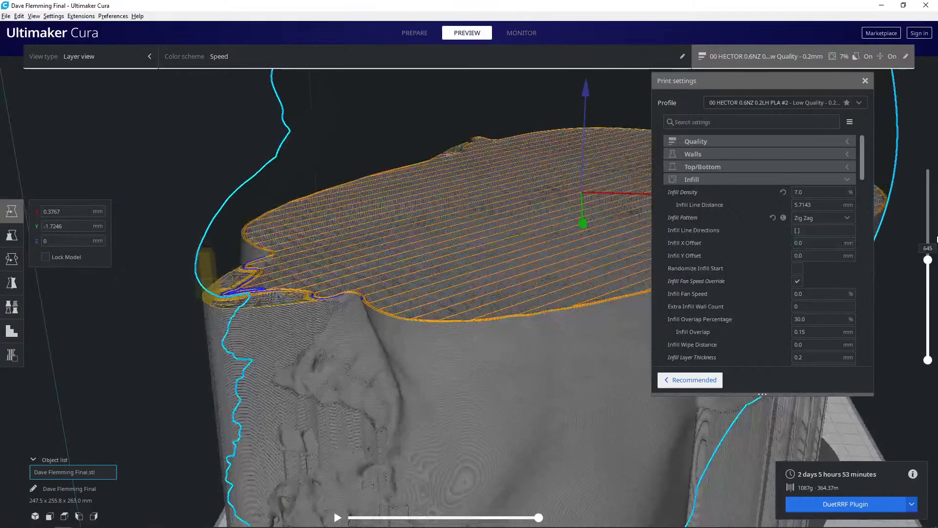
drag(927, 260, 921, 286)
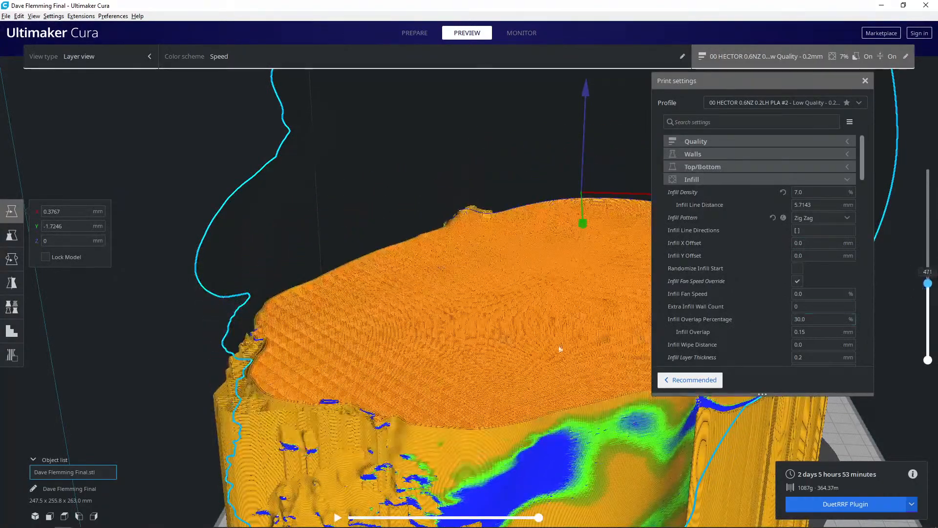
right_drag(487, 352, 430, 376)
- Set the gradual infill steps to 1 with a step height of 4 mm and slice the head again
scroll(791, 316, down, 5)
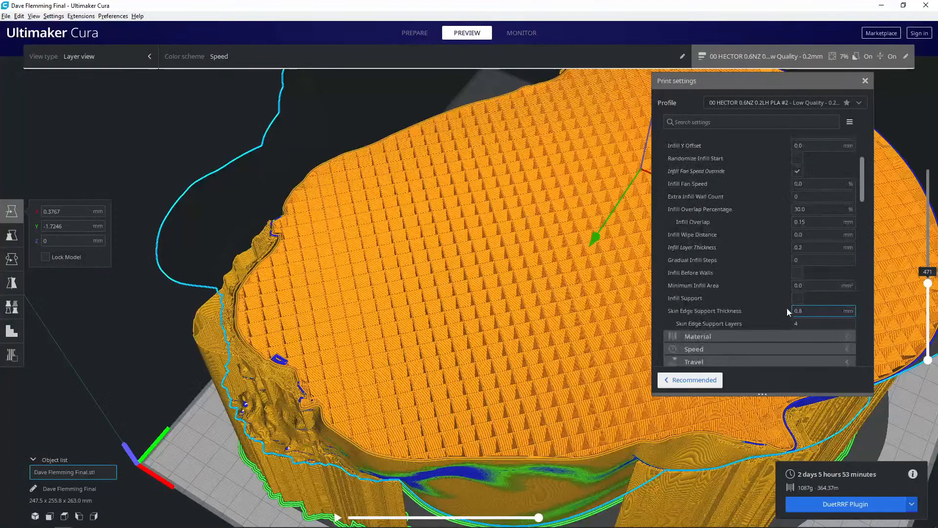
click(804, 260)
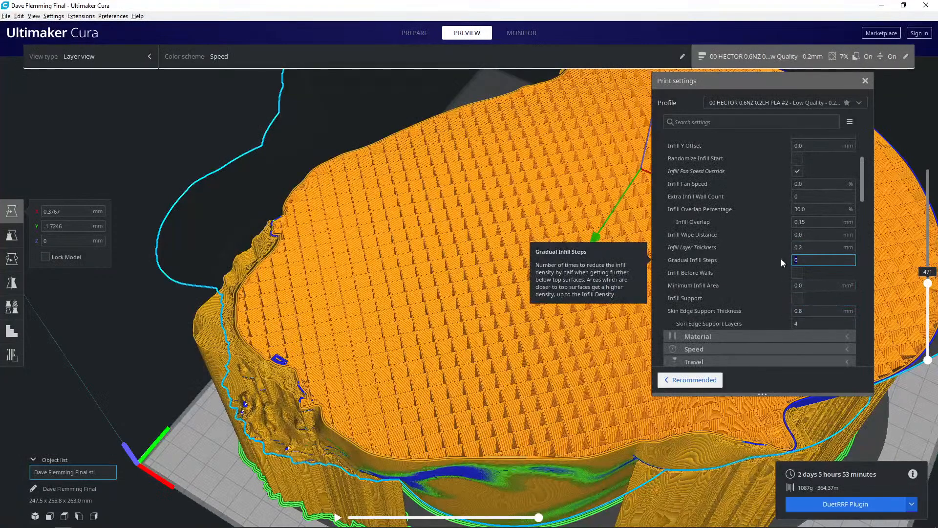
text(1)
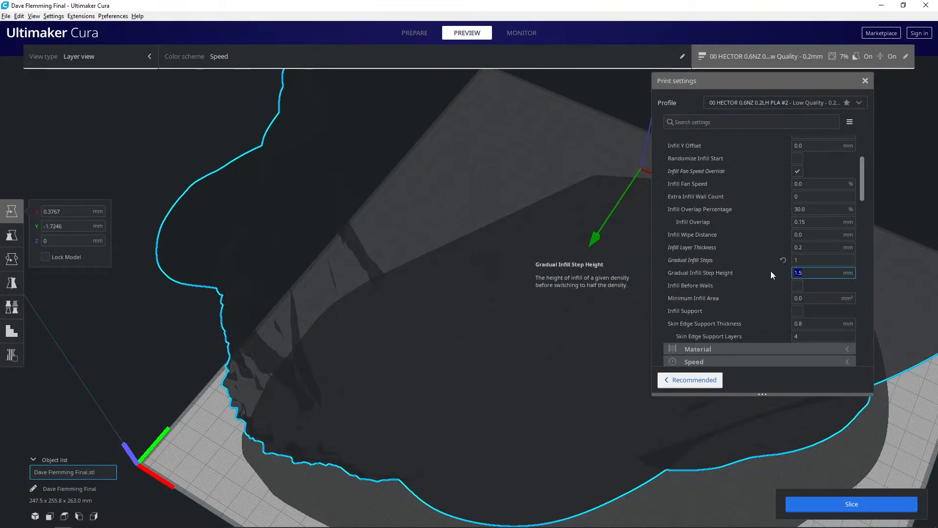
text(4)
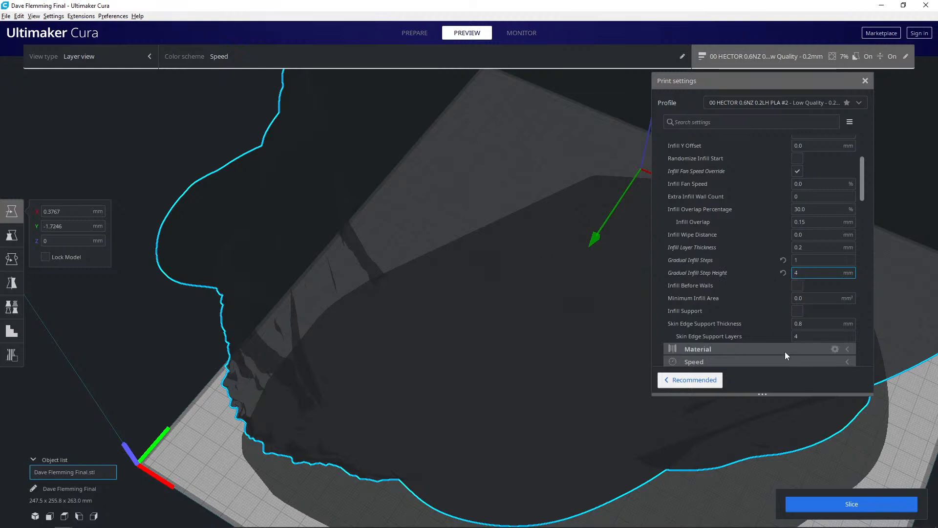
click(817, 503)
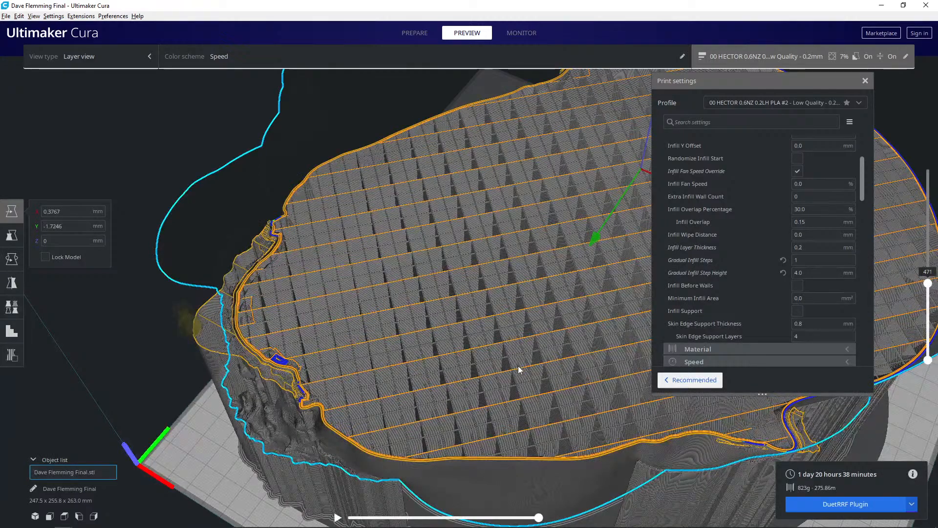
- Examine the gradual infill inside the head in the layer preview at layers 1061 and 670
right_drag(518, 366, 543, 391)
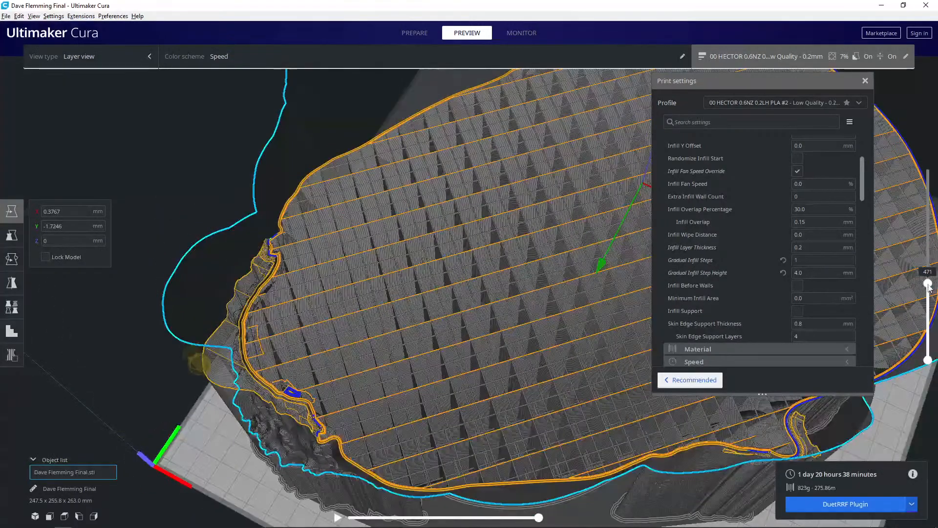
drag(927, 281, 896, 198)
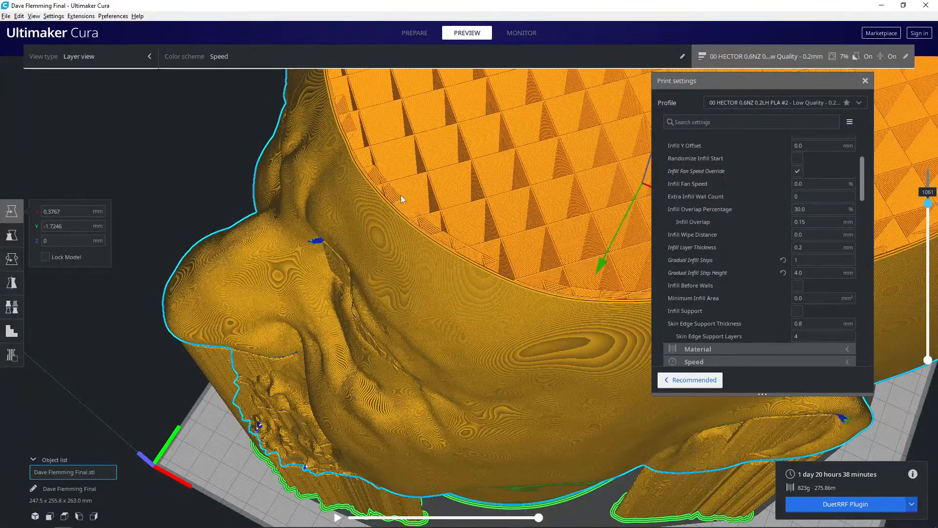
right_drag(420, 207, 468, 292)
scroll(424, 289, up, 3)
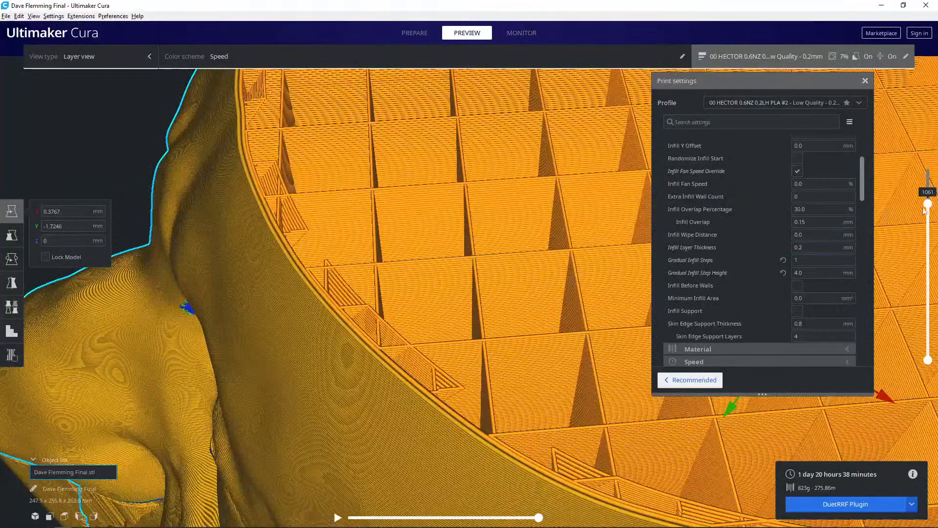
mouse_move(928, 211)
mouse_down()
mouse_move(930, 261)
mouse_move(933, 236)
mouse_move(920, 205)
mouse_up()
drag(917, 201, 907, 246)
scroll(777, 235, up, 3)
click(798, 193)
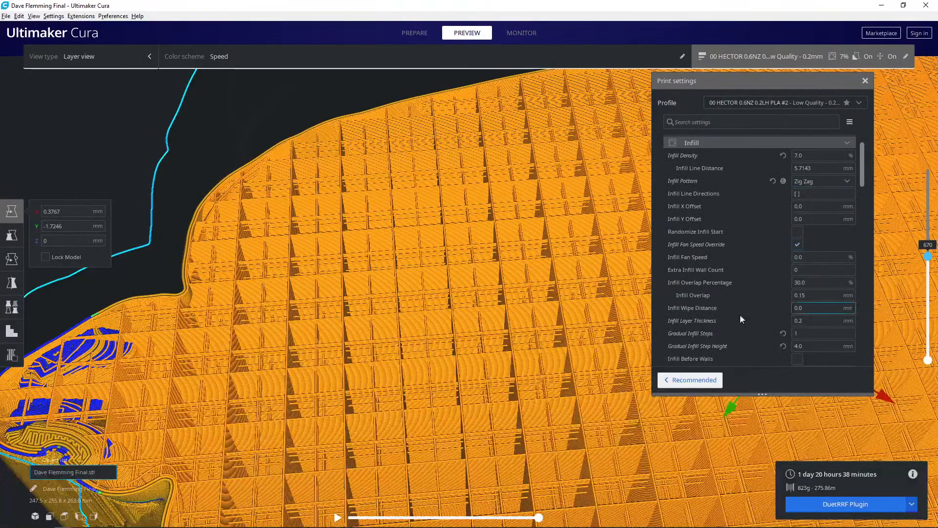
right_drag(524, 334, 541, 319)
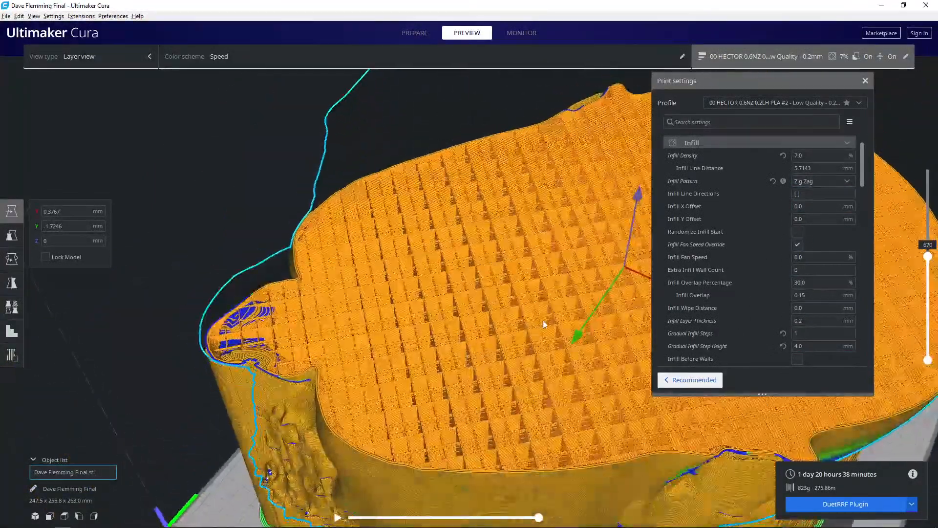
middle_drag(500, 327, 427, 322)
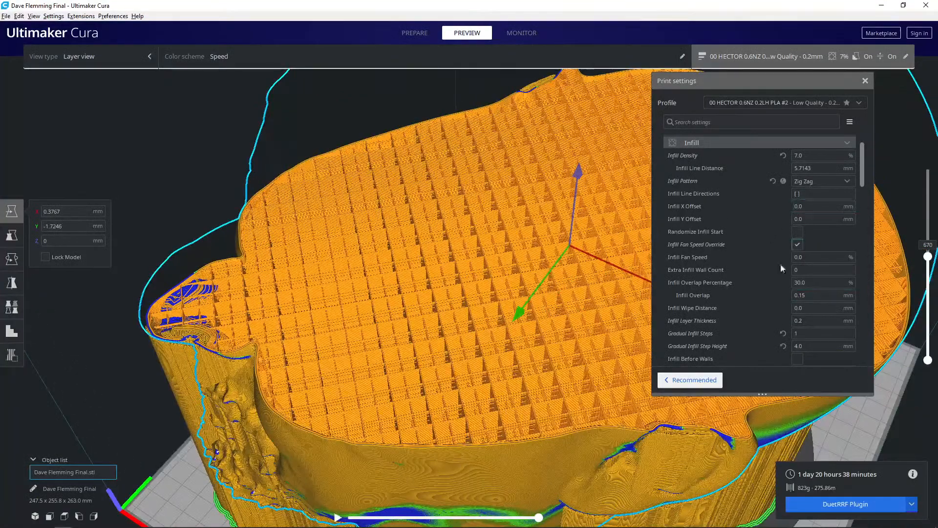
- Set the gradual infill steps back to 0
scroll(796, 273, down, 3)
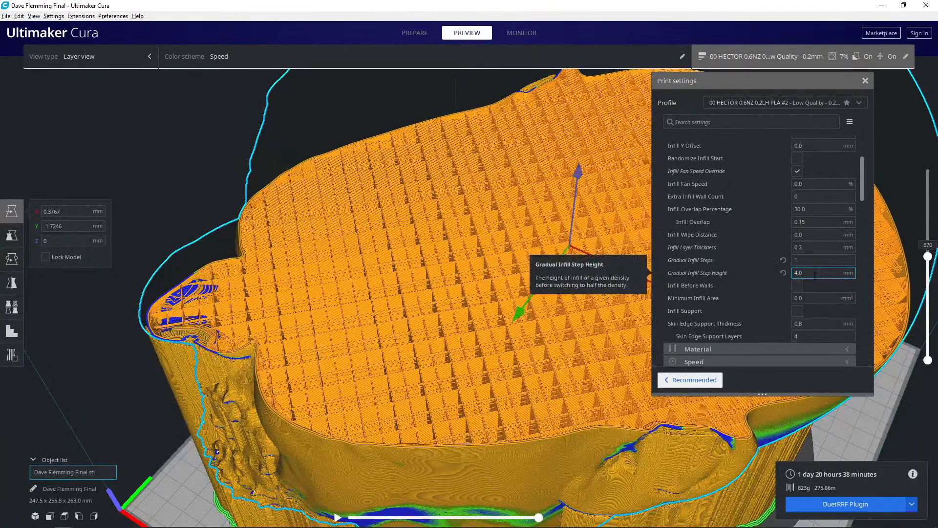
double_click(796, 260)
text(0)
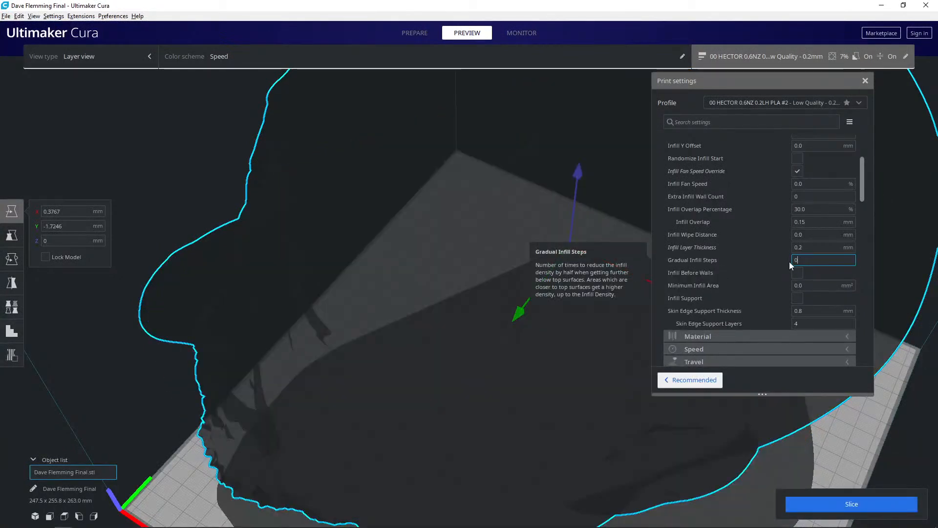
key(BackSpace)
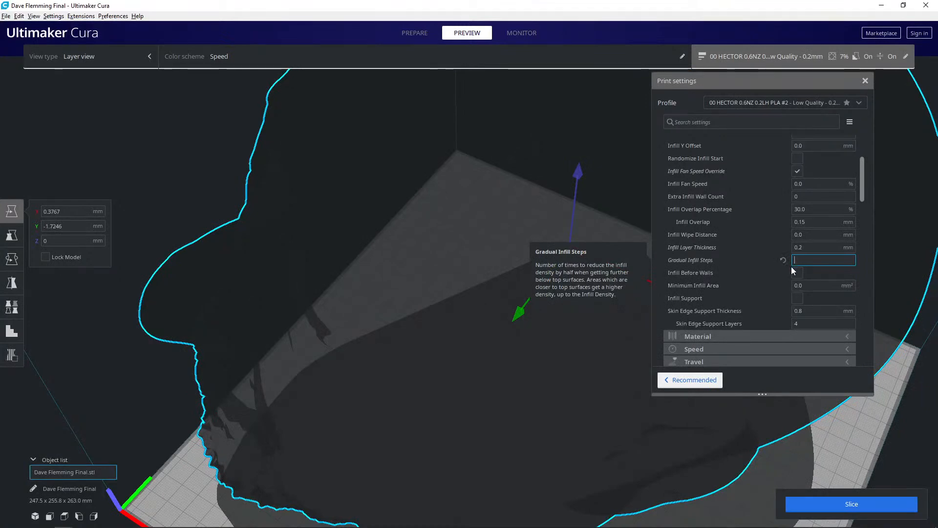
text(1)
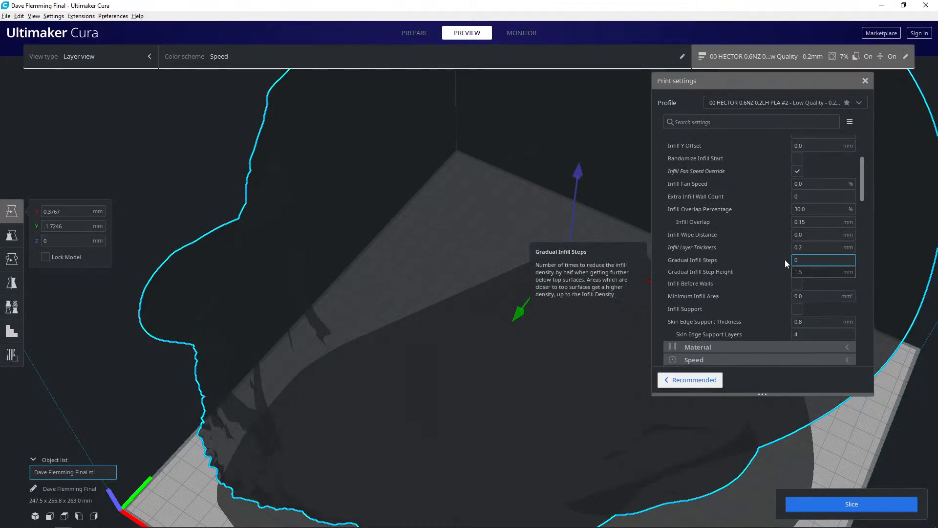
- Collapse the Infill and Support categories in the print settings
scroll(780, 268, up, 3)
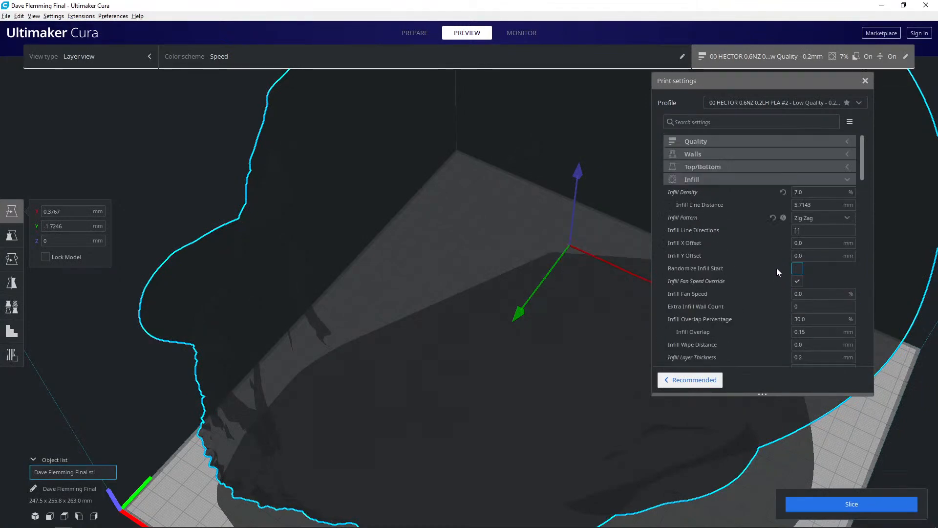
click(728, 181)
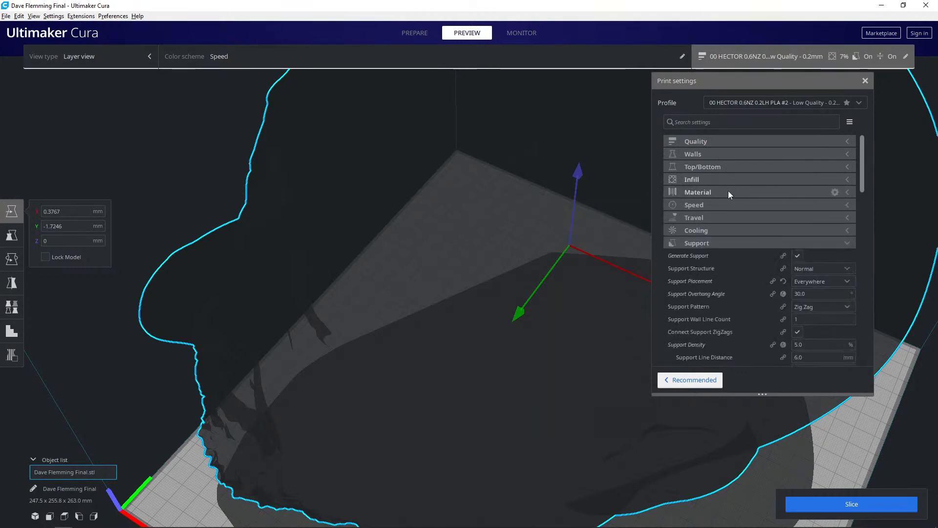
click(748, 246)
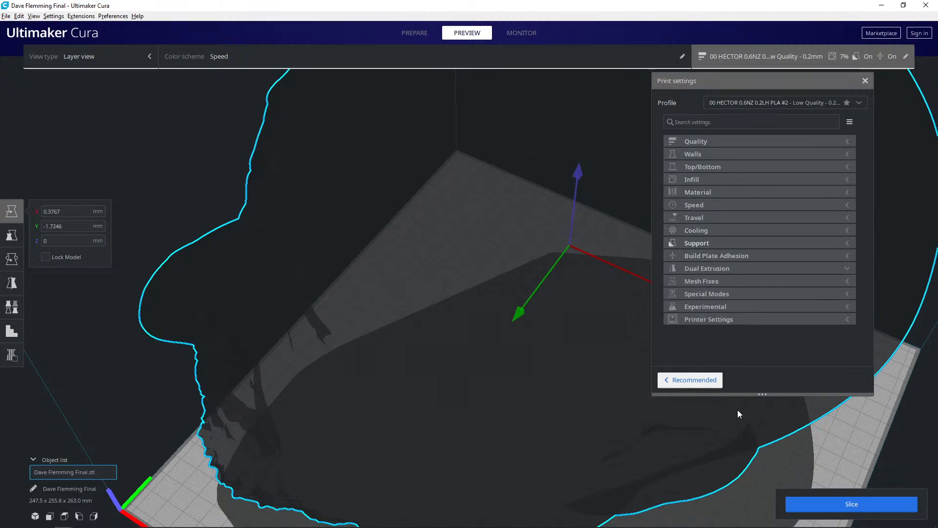
- Multiply the head model to create one copy of it
scroll(506, 419, down, 3)
right_drag(506, 419, 409, 370)
middle_drag(373, 419, 354, 472)
scroll(436, 417, down, 3)
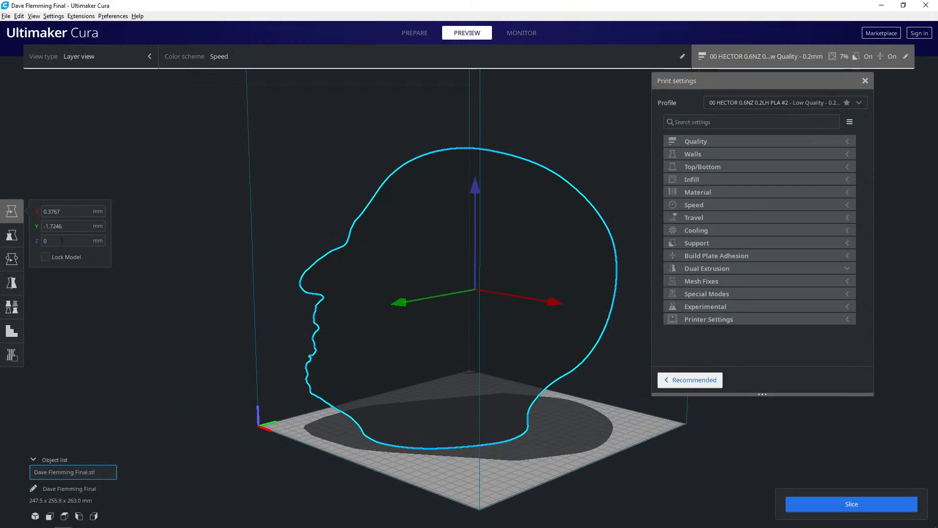
right_click(432, 338)
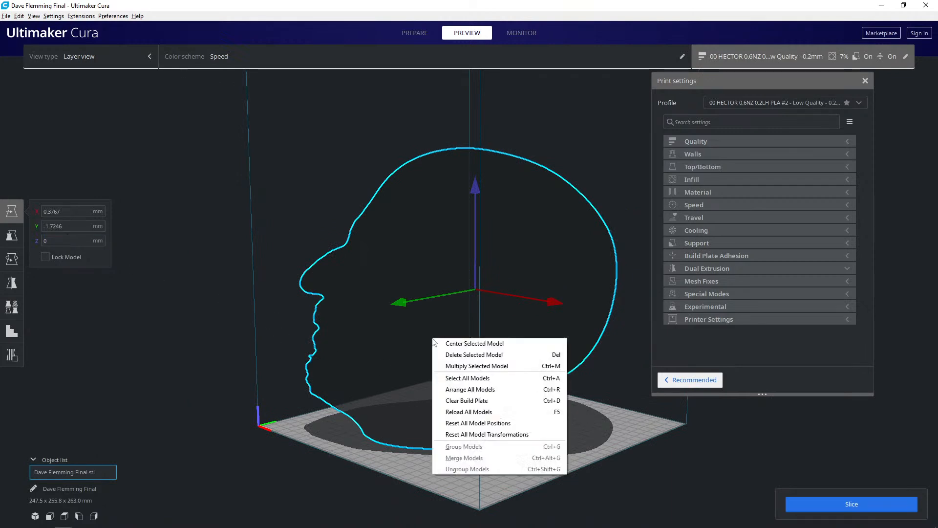
click(463, 367)
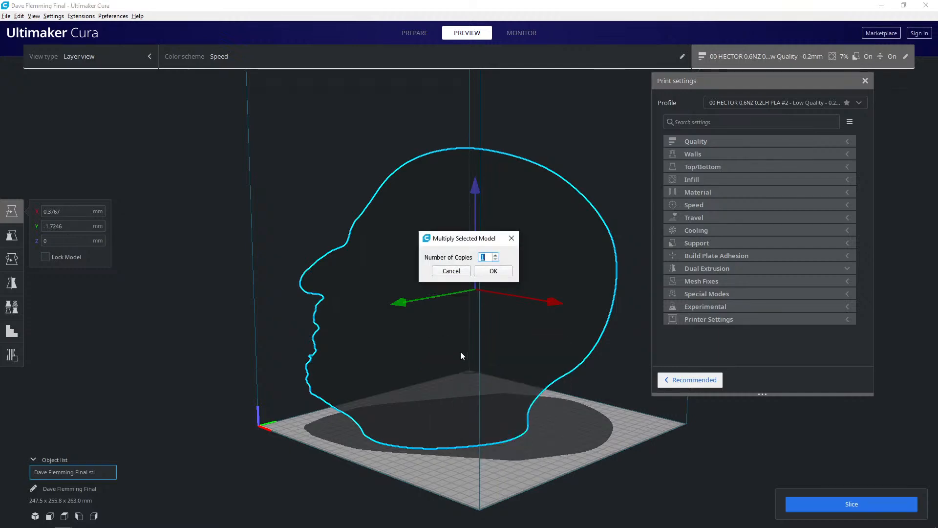
click(484, 270)
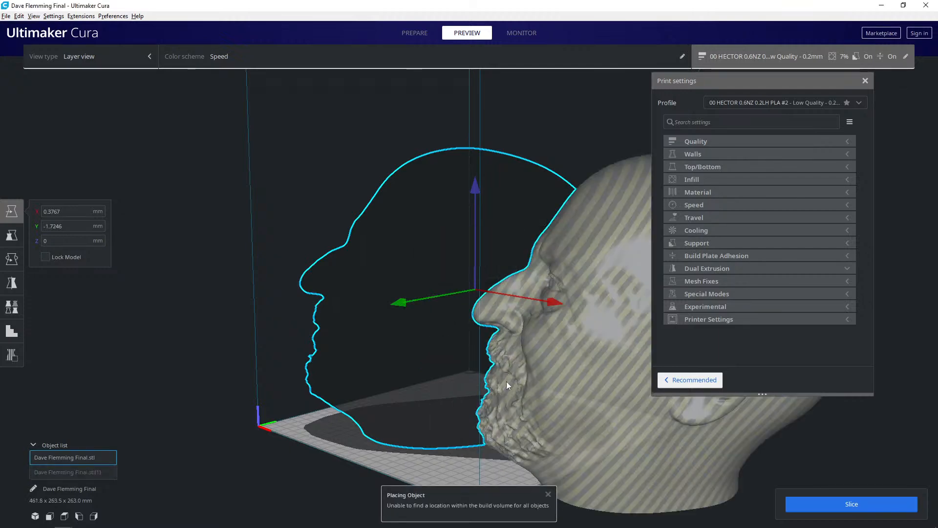
- Move the copied head onto the original on the build plate, at about X -0.8 mm and Y -2.6 mm
scroll(477, 426, down, 10)
click(537, 378)
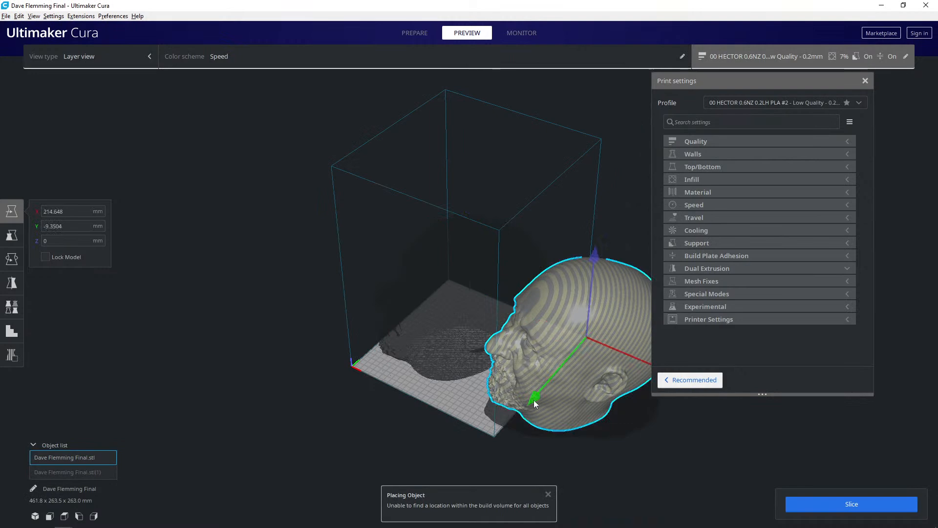
right_drag(535, 394, 542, 456)
drag(552, 380, 447, 324)
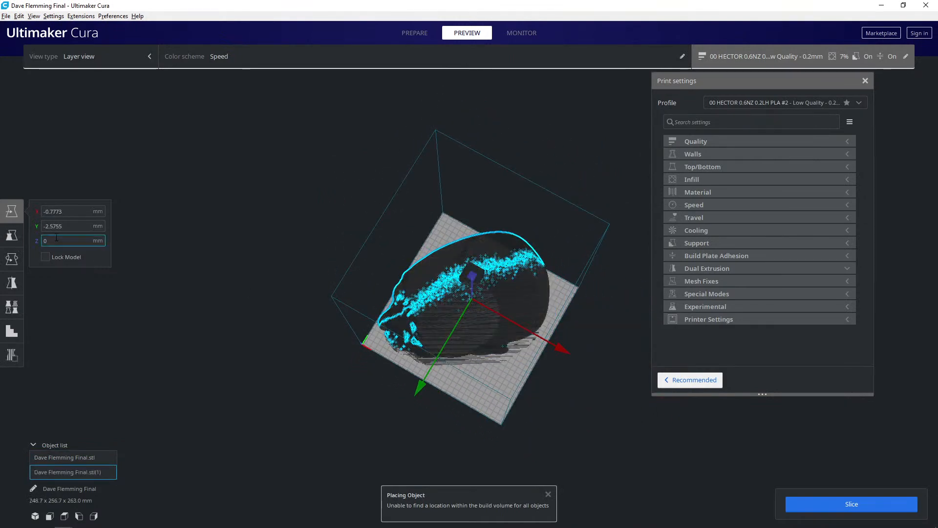
- Scale the copied head uniformly to 70%
click(12, 235)
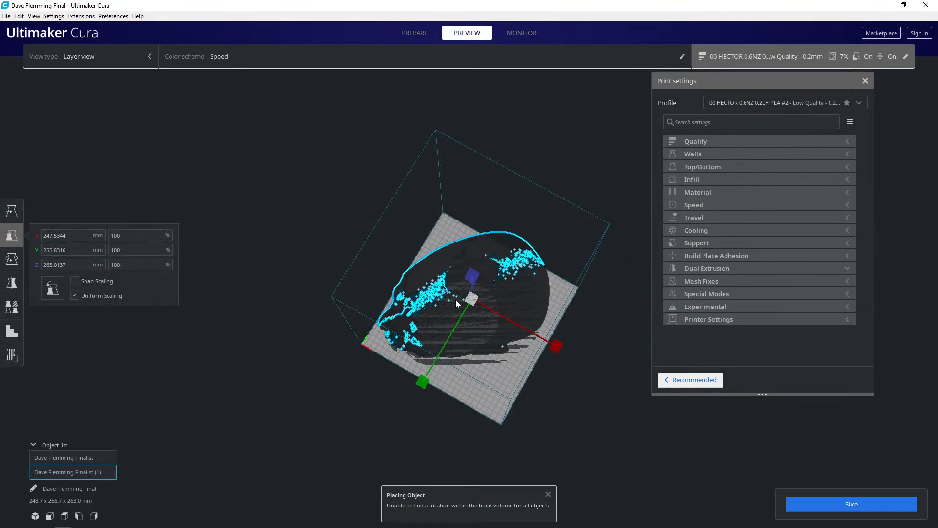
drag(471, 299, 382, 286)
click(138, 236)
double_click(137, 236)
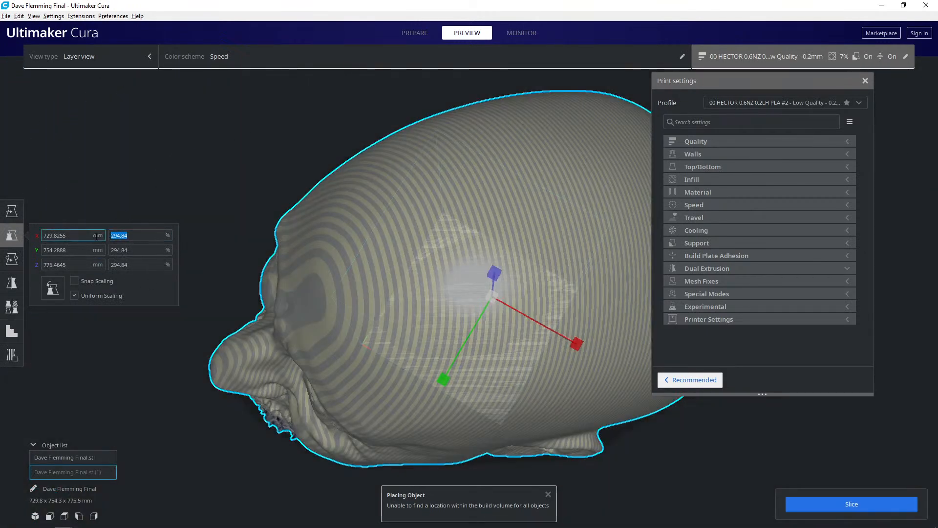
text(70)
key(Return)
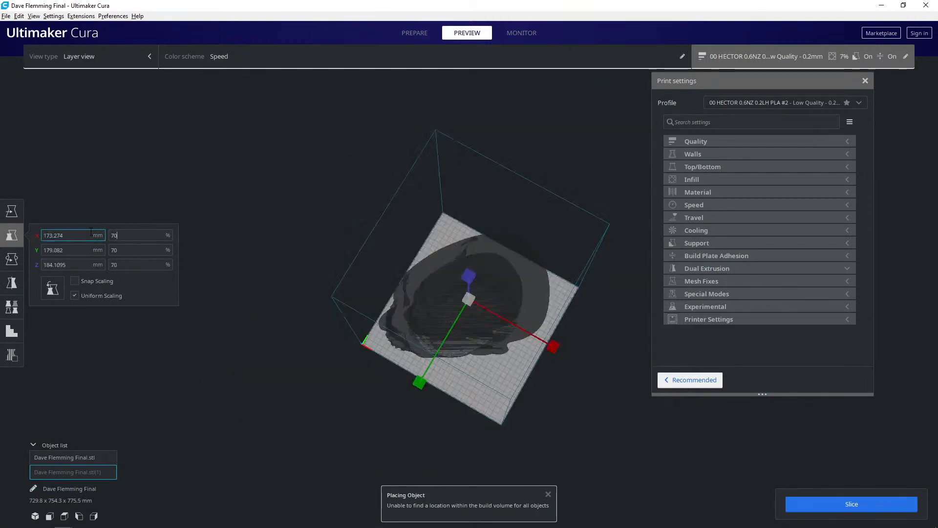
- Set the scaled copy's mesh type to modify settings for overlaps as an infill mesh only
right_drag(346, 312, 391, 305)
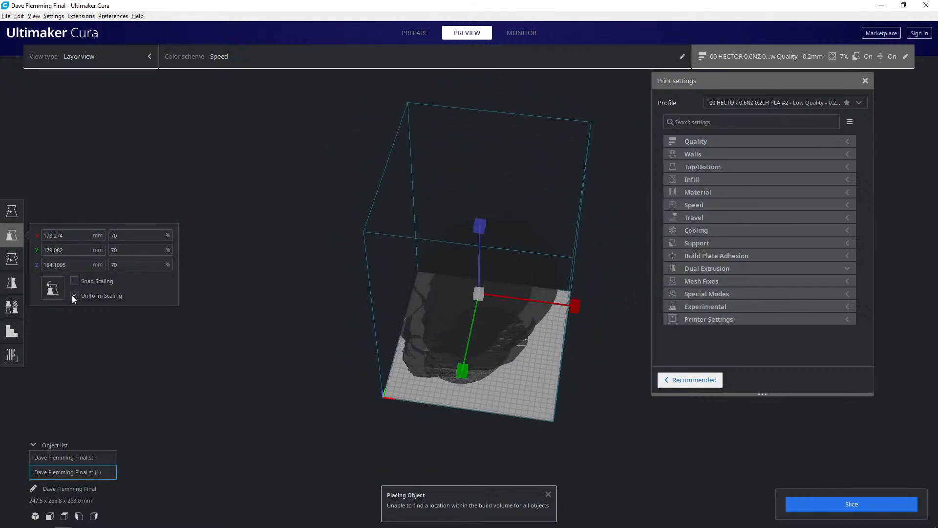
click(11, 308)
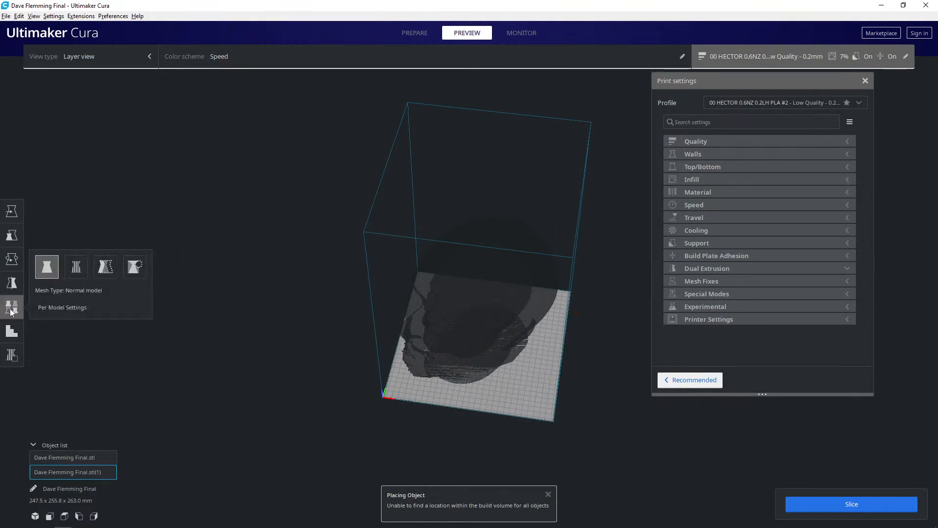
right_drag(180, 284, 286, 348)
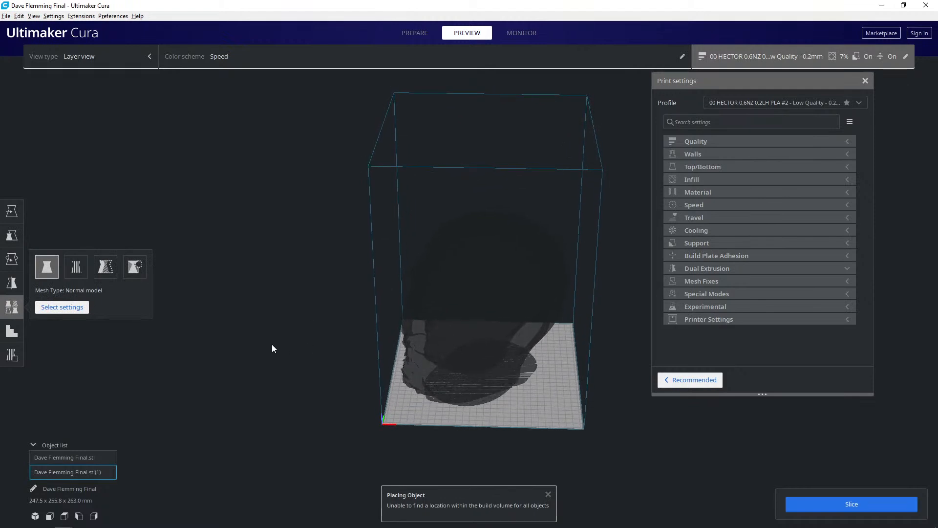
scroll(285, 347, up, 4)
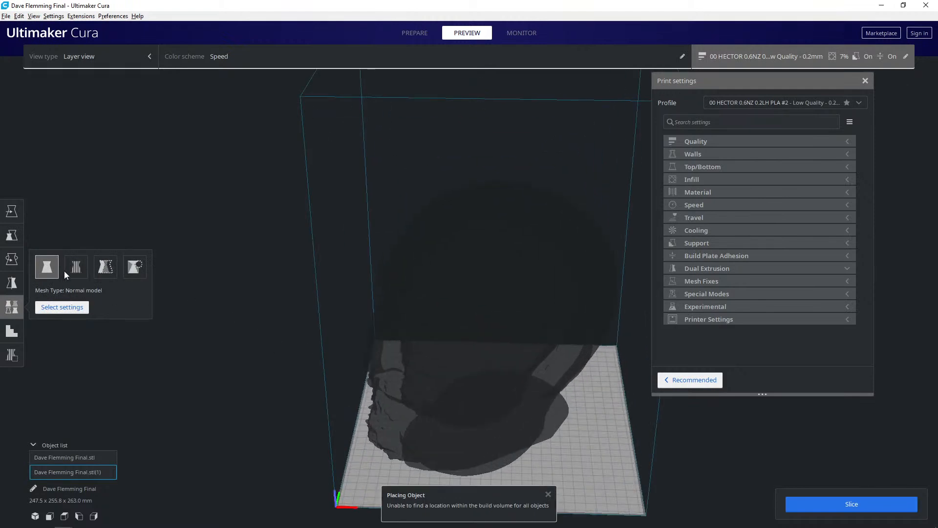
click(104, 271)
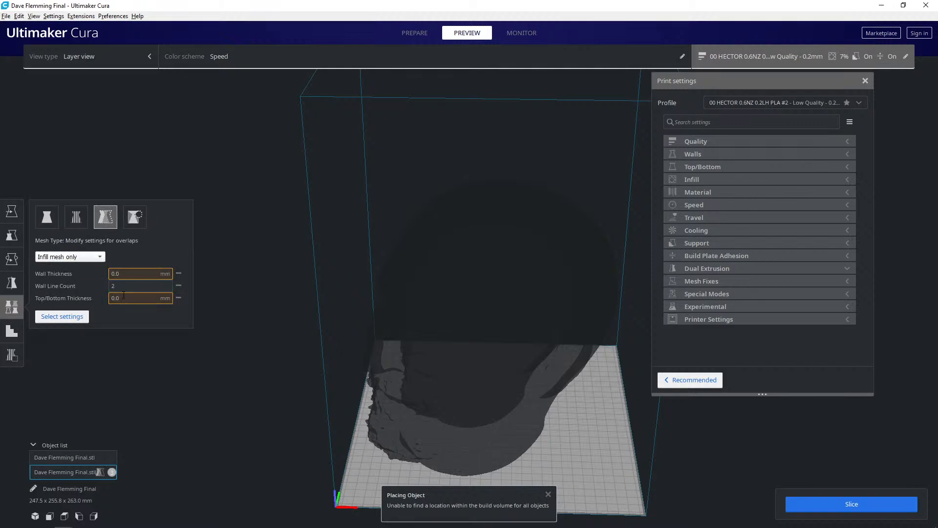
- Add Infill Density to the inner copy's per-model settings and set it to 0%
click(55, 318)
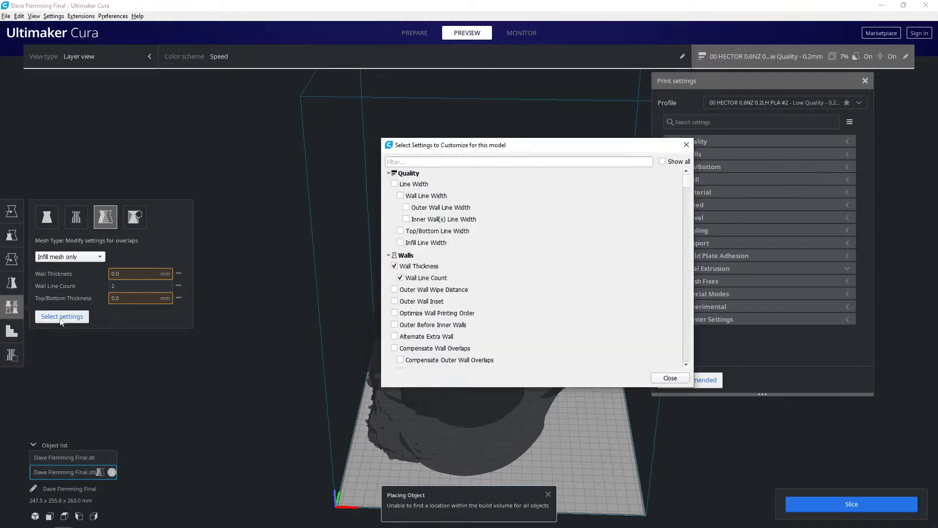
scroll(418, 293, down, 10)
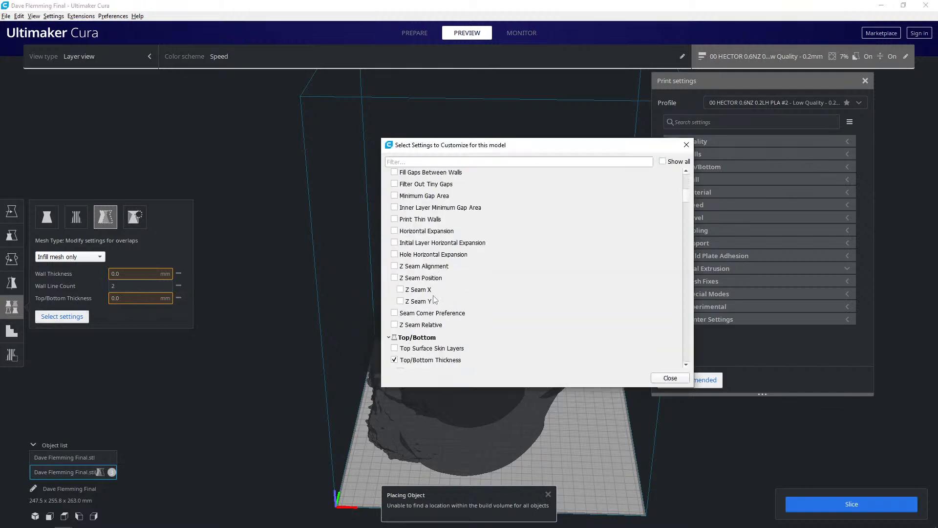
scroll(418, 294, down, 12)
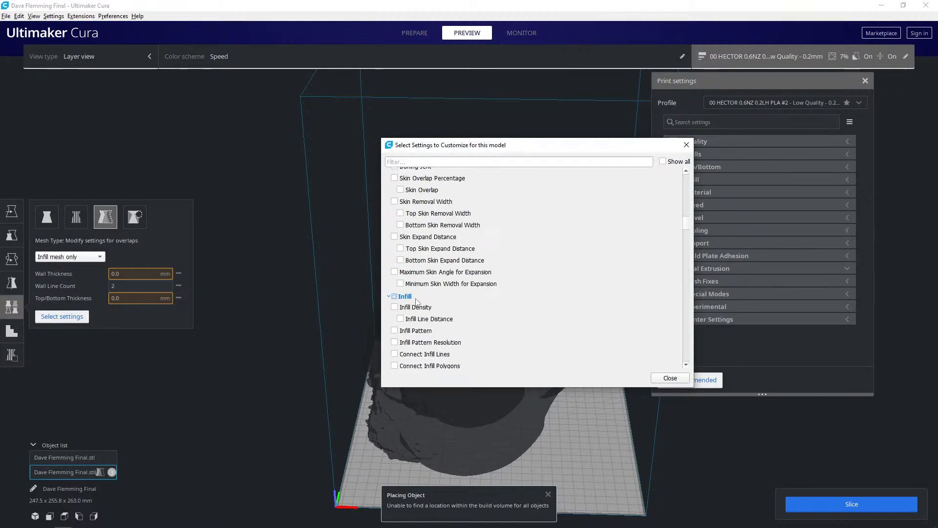
click(395, 307)
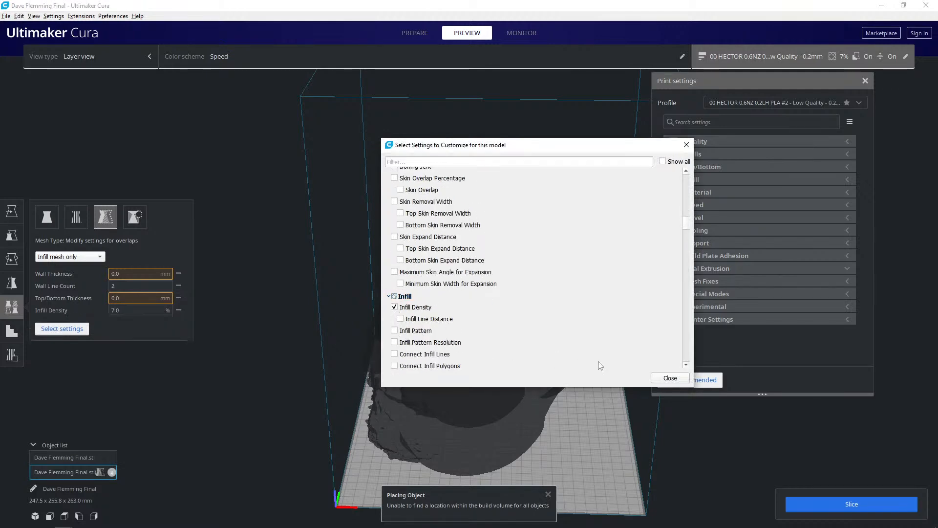
click(669, 378)
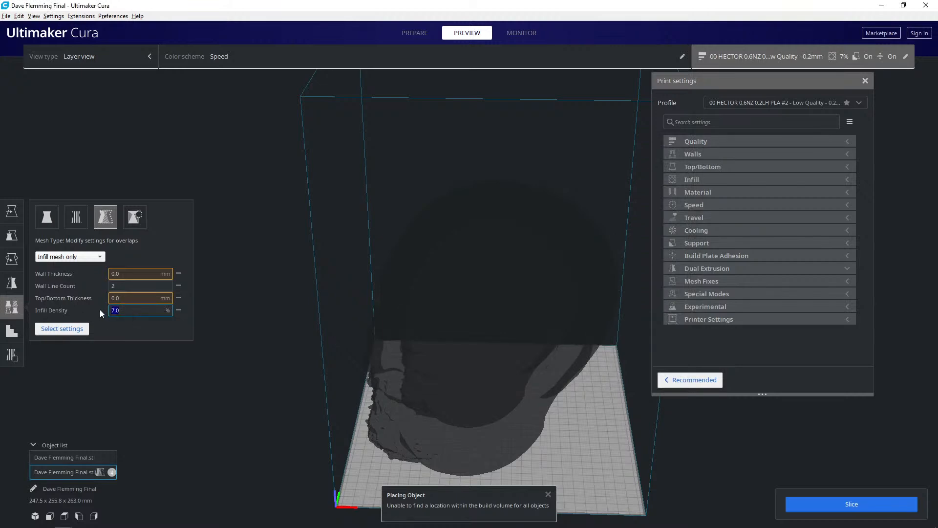
- Slice the nested heads and examine the walls and infill around the inner cavity at layer 670
click(818, 503)
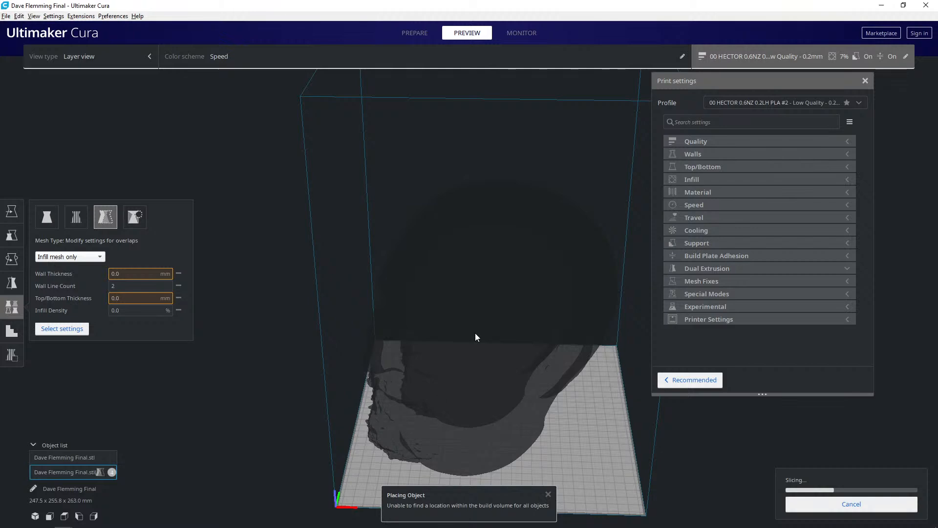
right_drag(463, 353, 491, 366)
click(549, 494)
right_drag(581, 421, 534, 409)
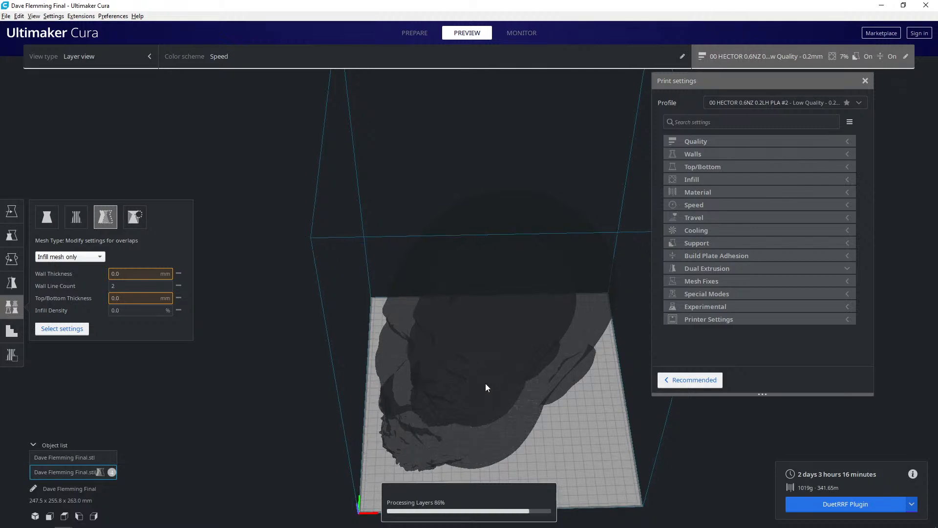
right_drag(485, 380, 485, 377)
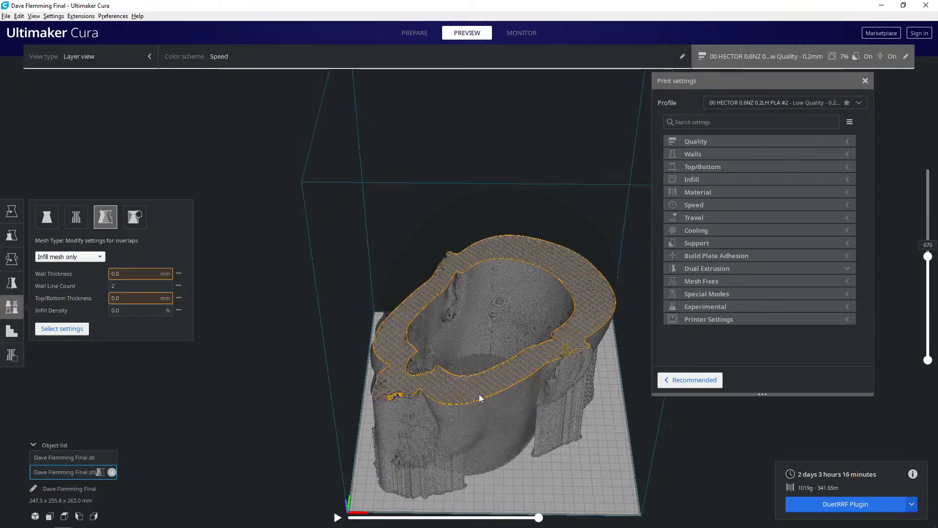
scroll(477, 386, up, 10)
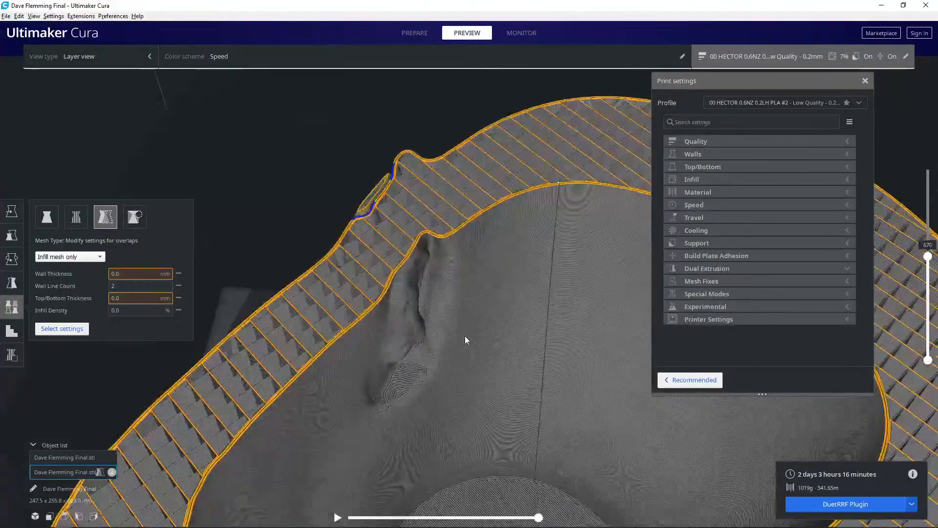
scroll(472, 357, down, 5)
- Set the inner copy's wall line count to 0 and slice again
click(119, 288)
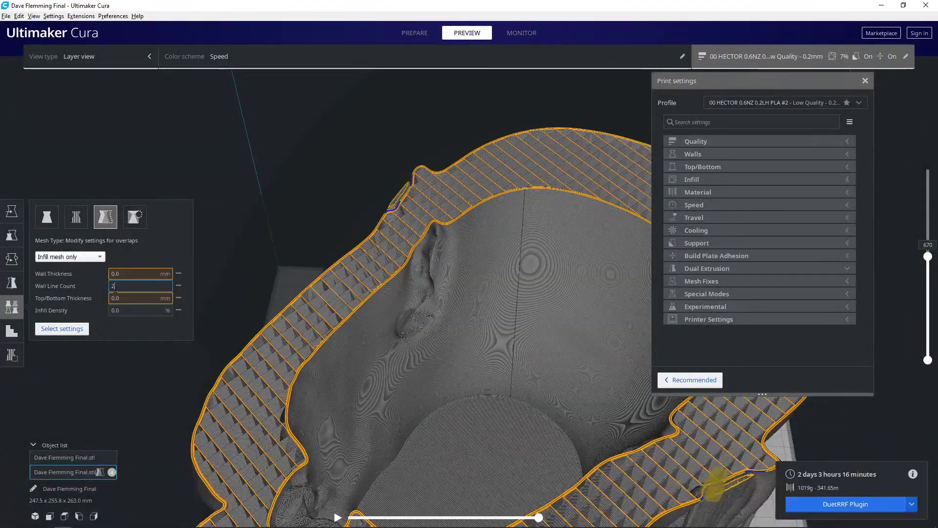
key(BackSpace)
text(0)
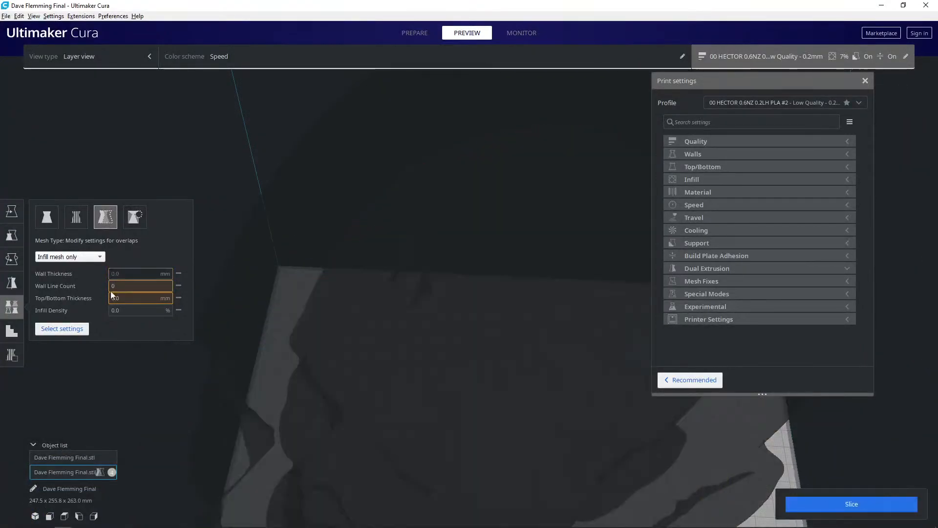
click(806, 500)
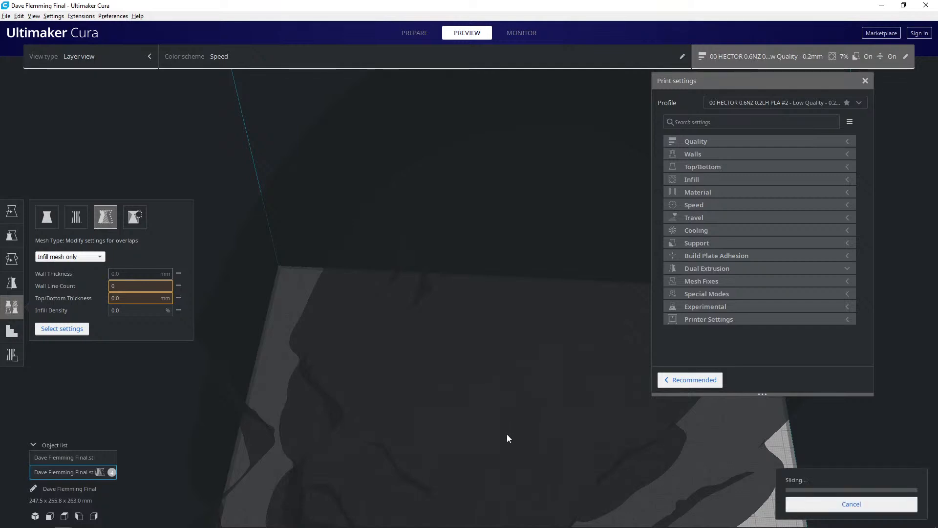
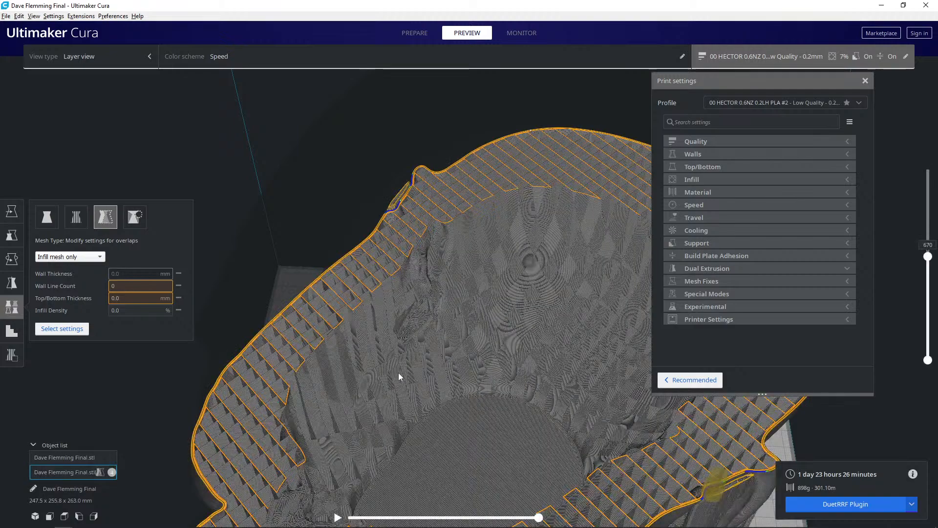
- Examine the re-sliced head's interior cavity from above, raising the visible layers to 710
right_drag(395, 348, 325, 360)
right_drag(410, 386, 689, 404)
scroll(423, 415, up, 2)
scroll(457, 405, down, 2)
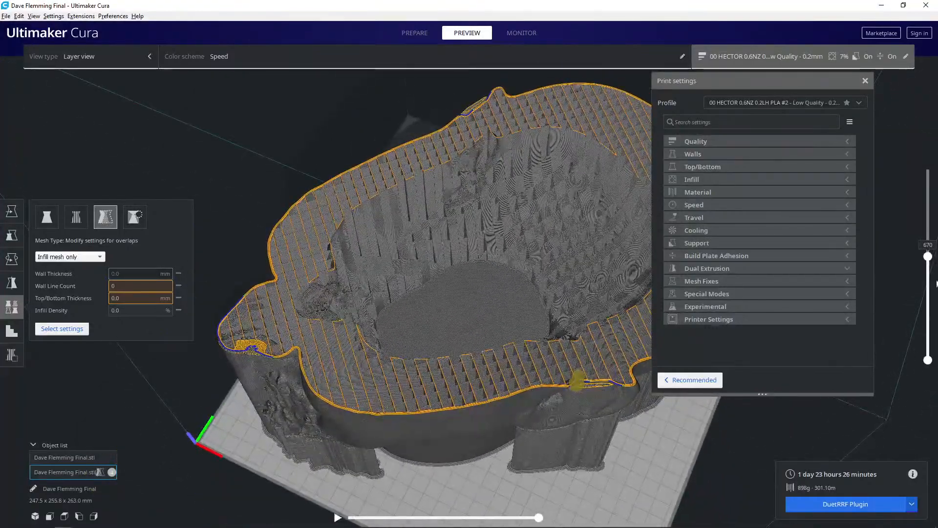
mouse_move(930, 258)
mouse_down()
mouse_move(930, 278)
mouse_move(929, 253)
mouse_up()
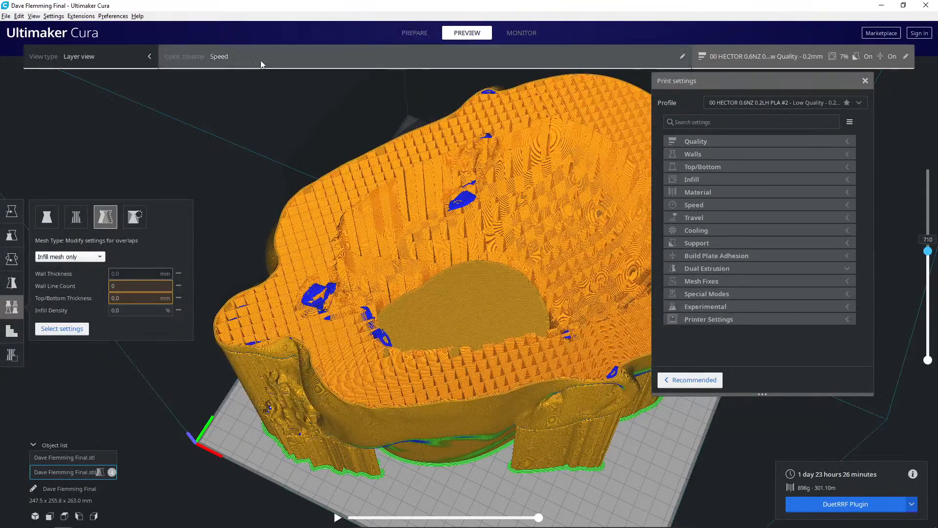
- Color the layer preview by line type and inspect the infill and top/bottom surfaces inside the cavity
click(244, 66)
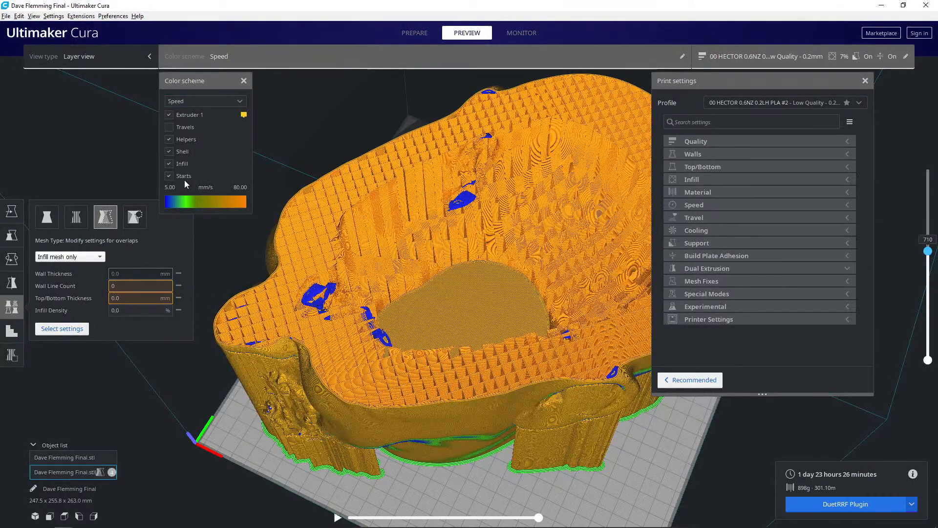
click(186, 104)
click(189, 121)
scroll(453, 280, up, 8)
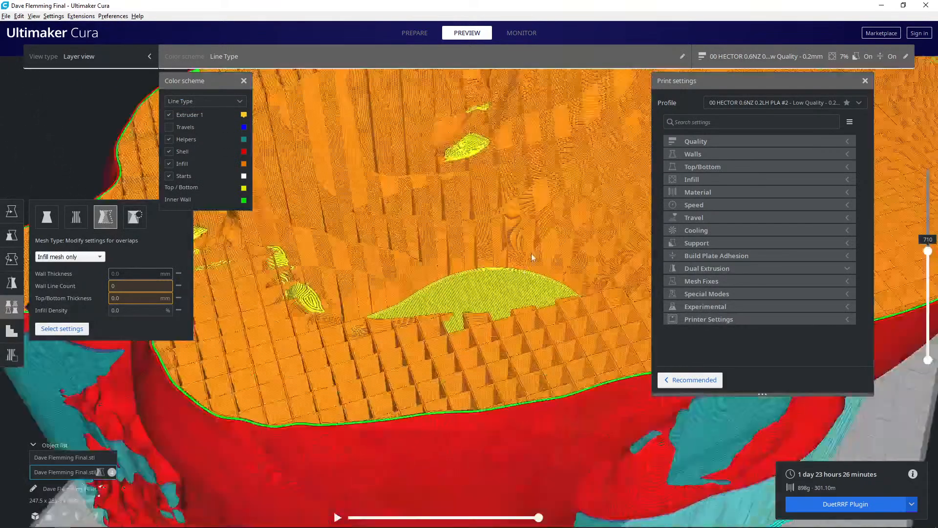
scroll(532, 254, down, 3)
right_drag(532, 250, 569, 321)
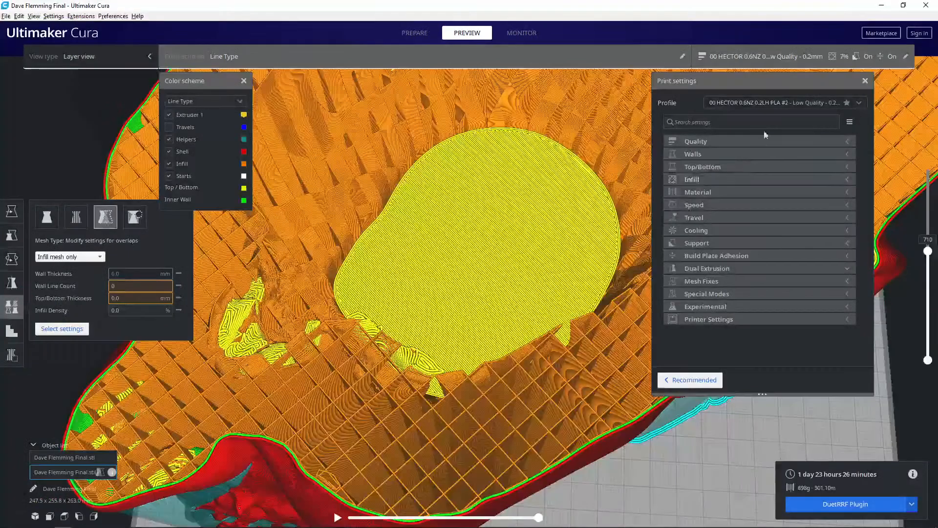
- Set the global infill density to 10% and slice the nested heads
click(729, 179)
click(816, 191)
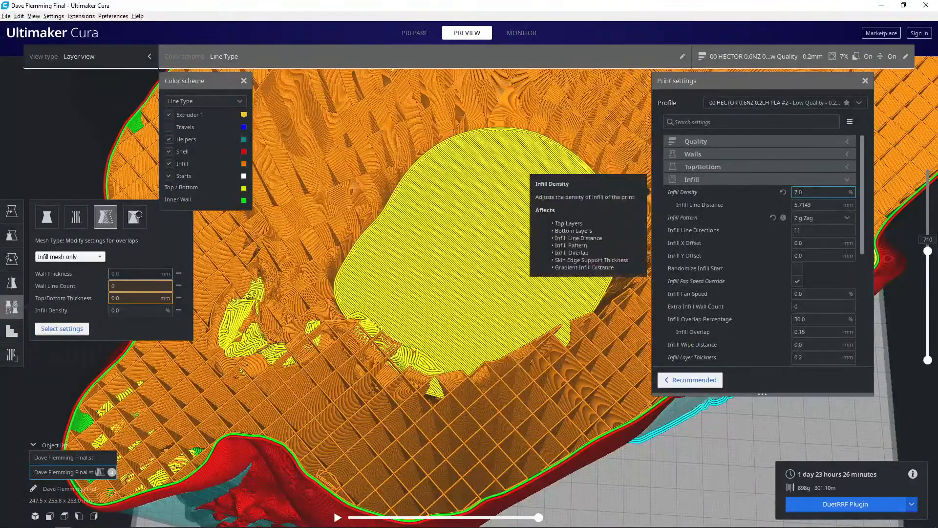
click(783, 192)
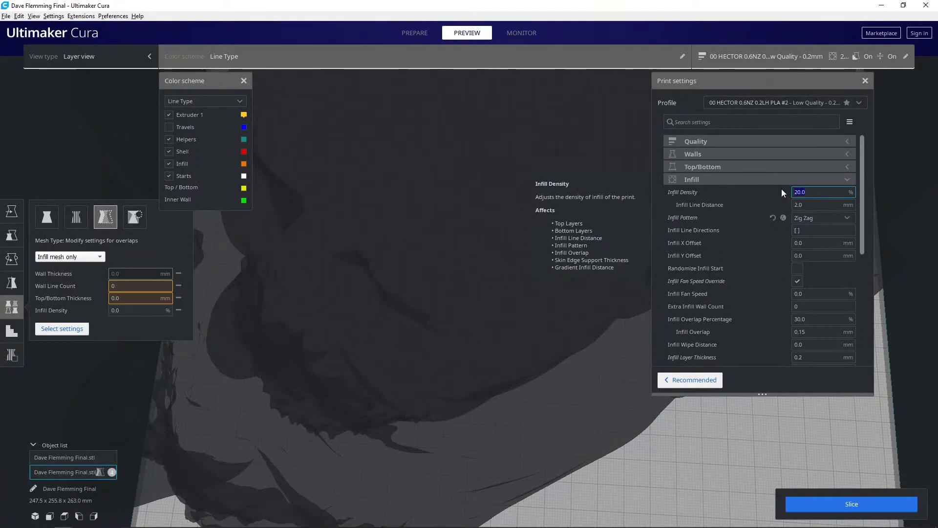
text(10)
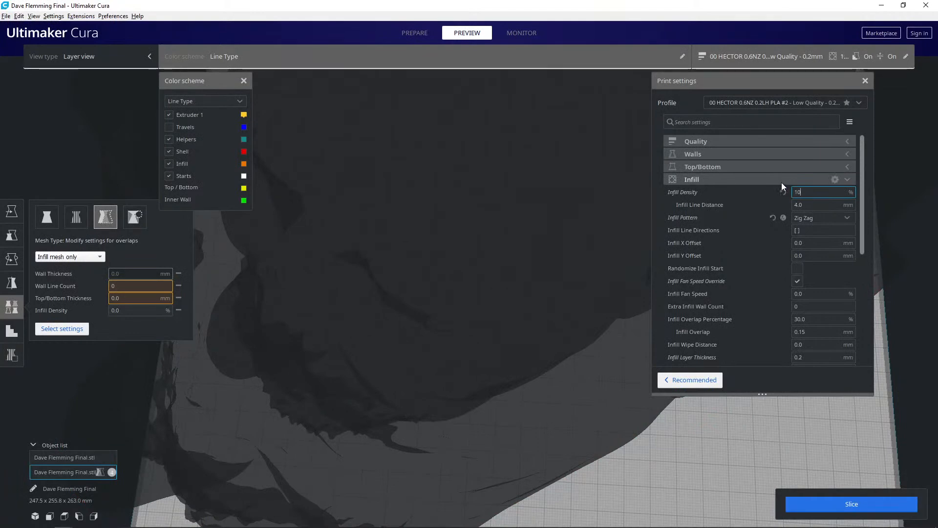
click(863, 503)
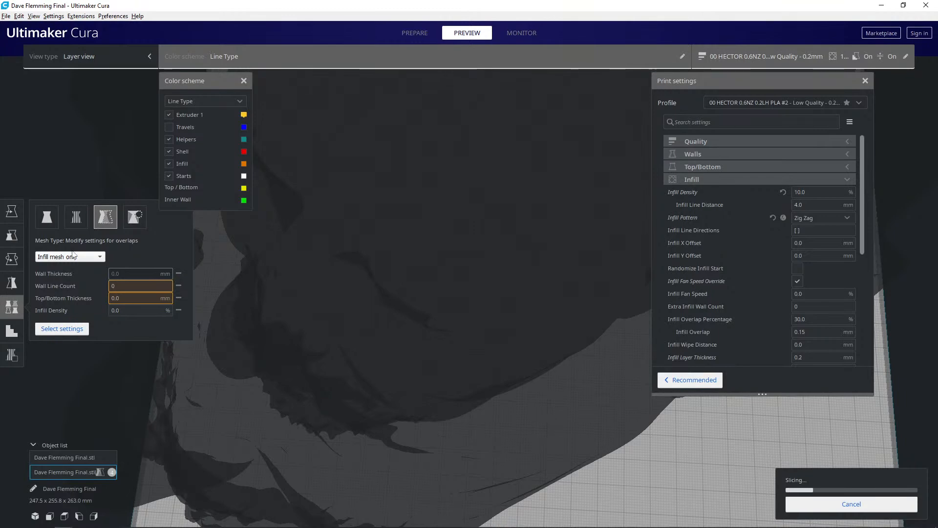
- Scale the inner copy uniformly to 80% and slice again
click(12, 235)
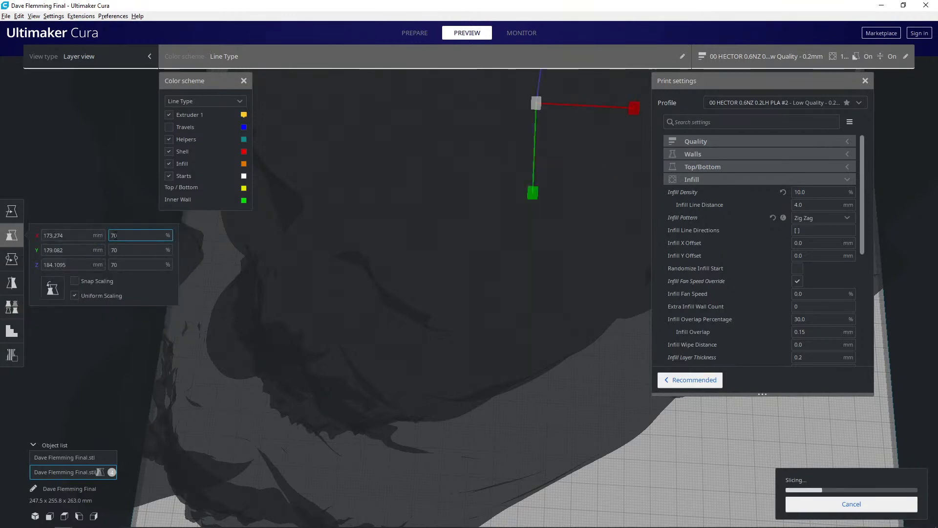
drag(117, 237, 97, 237)
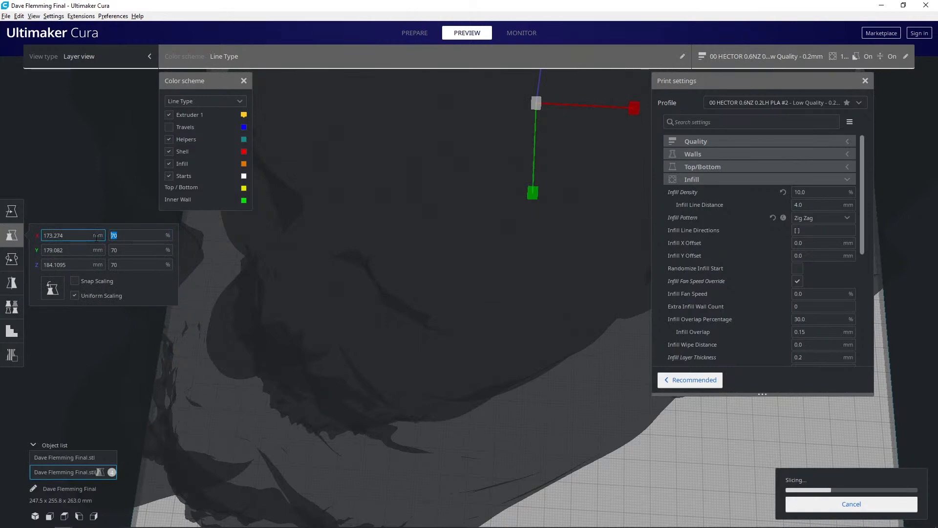
key(Return)
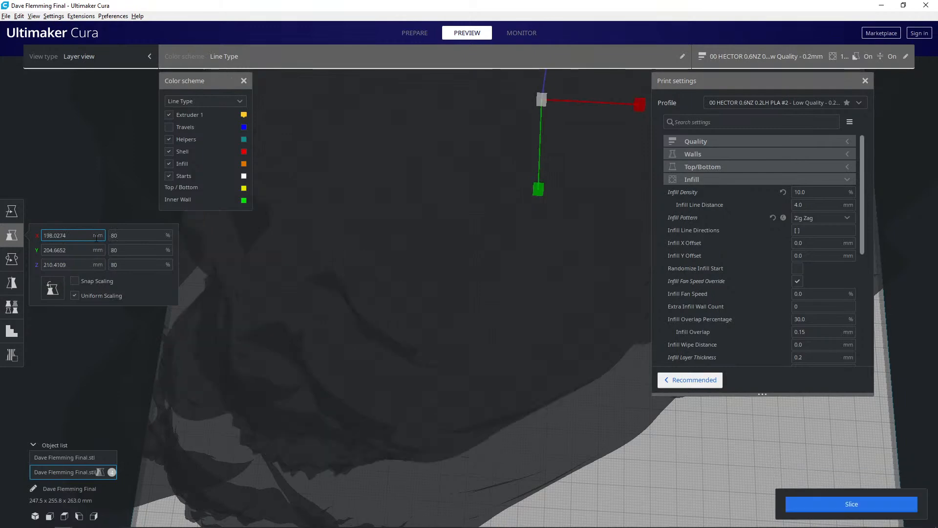
click(838, 503)
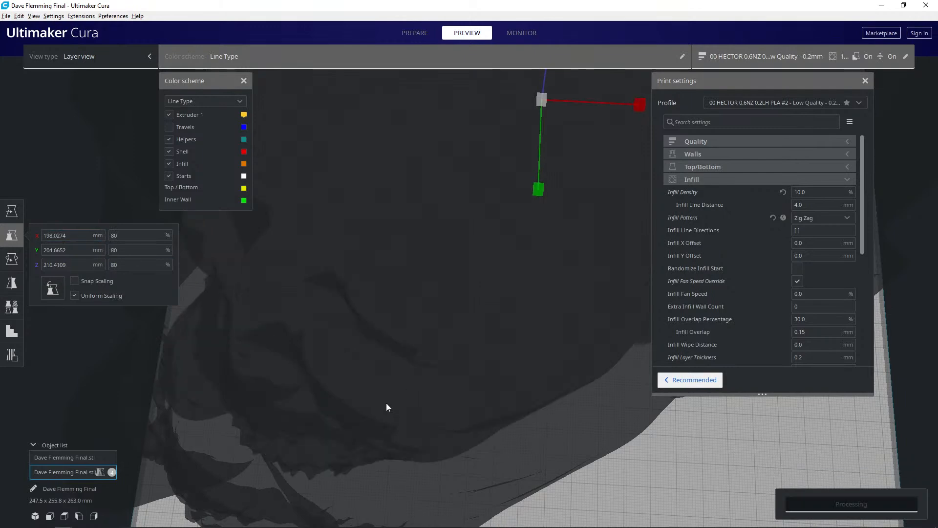
- Examine the infill band between the outer shell and the 80% inner cavity at layer 710
scroll(430, 415, down, 5)
scroll(401, 401, up, 1)
right_drag(435, 344, 374, 258)
middle_drag(374, 258, 394, 424)
right_drag(396, 426, 448, 325)
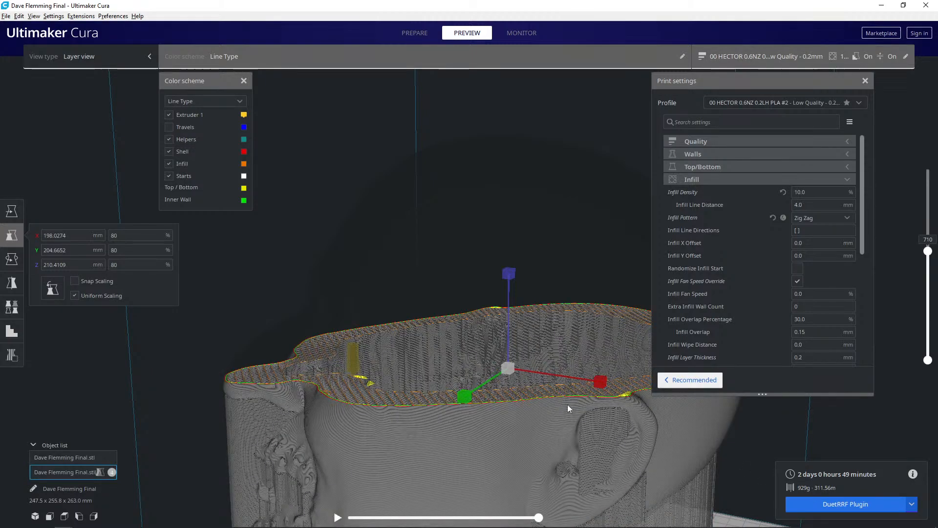
right_drag(479, 398, 439, 406)
scroll(432, 381, up, 5)
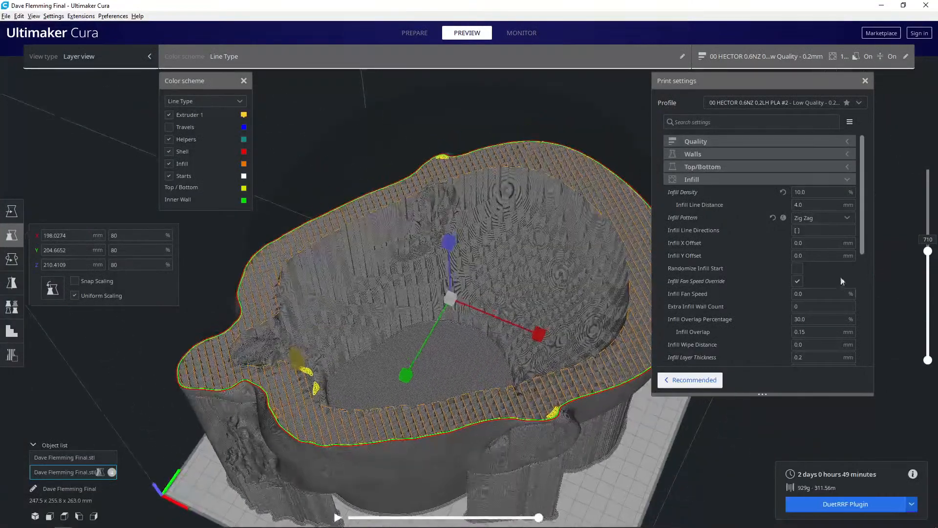
- Close the print settings and scrub the layer preview down near the base and back up around layer 518
click(859, 103)
click(860, 102)
click(867, 80)
drag(927, 254, 923, 334)
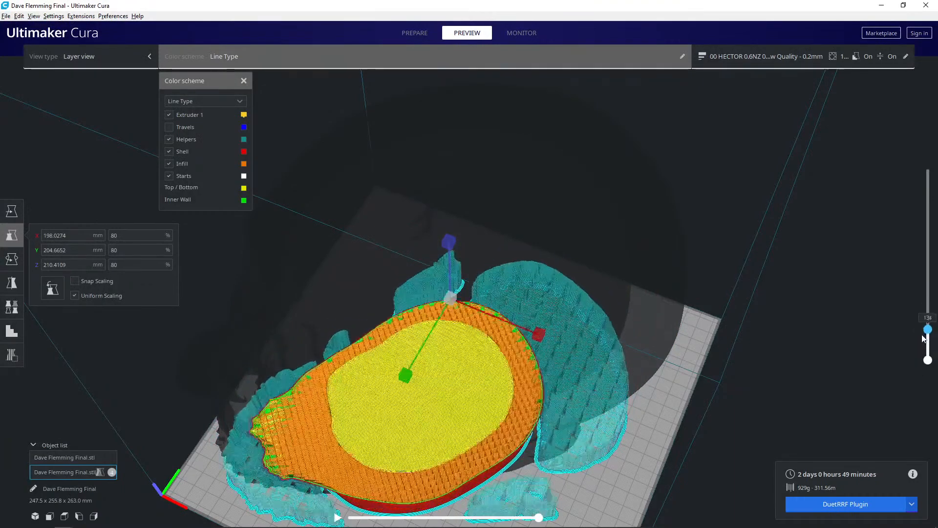
drag(928, 322, 909, 284)
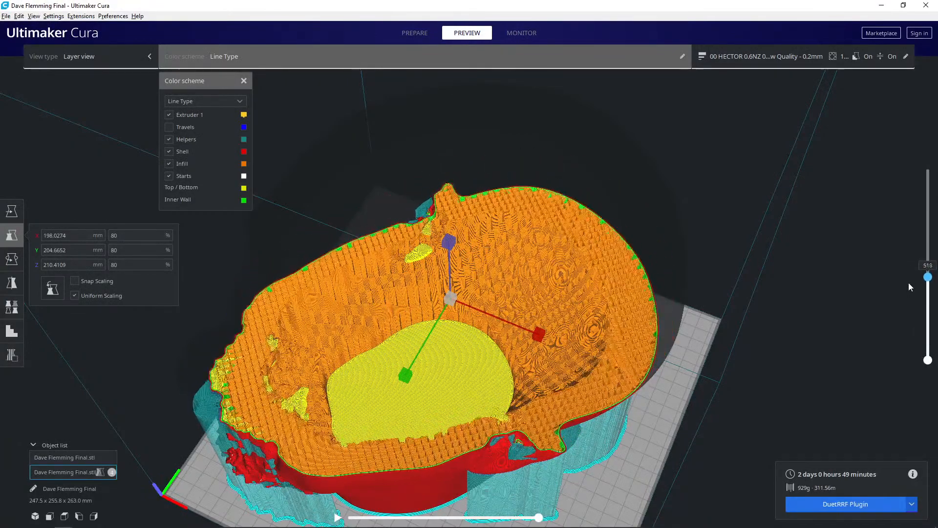
- Inspect the infill thickness and the top/bottom patches near the ear at layer 522 from several angles
scroll(477, 272, up, 3)
scroll(478, 273, up, 1)
middle_drag(477, 273, 509, 294)
right_drag(509, 295, 507, 316)
scroll(445, 233, up, 3)
middle_drag(445, 235, 469, 266)
scroll(466, 254, up, 2)
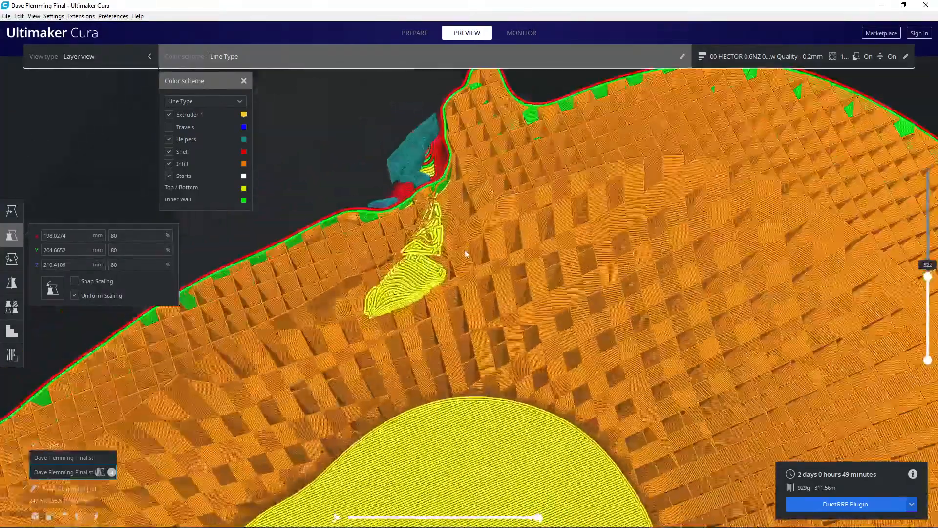
middle_drag(492, 151, 492, 194)
right_drag(493, 194, 496, 185)
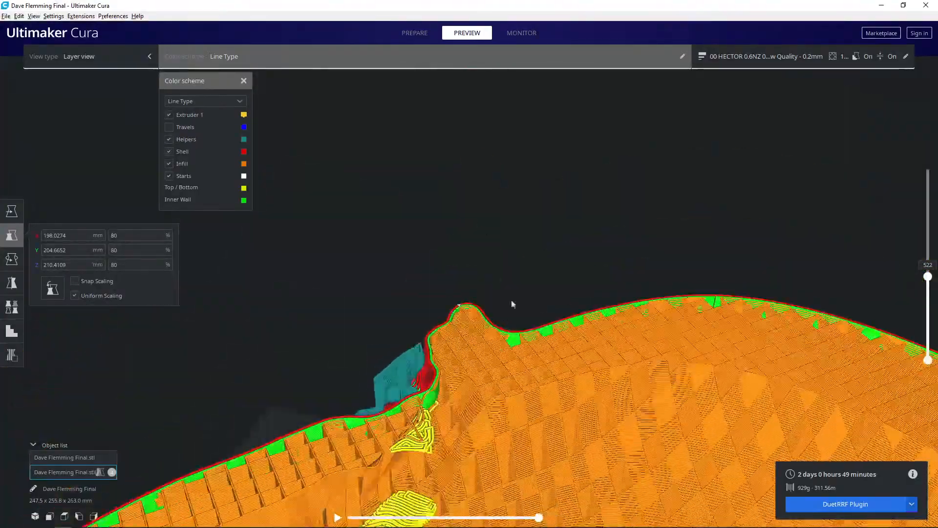
middle_drag(509, 308, 521, 280)
right_drag(503, 315, 605, 376)
middle_drag(606, 377, 653, 254)
right_drag(562, 316, 634, 324)
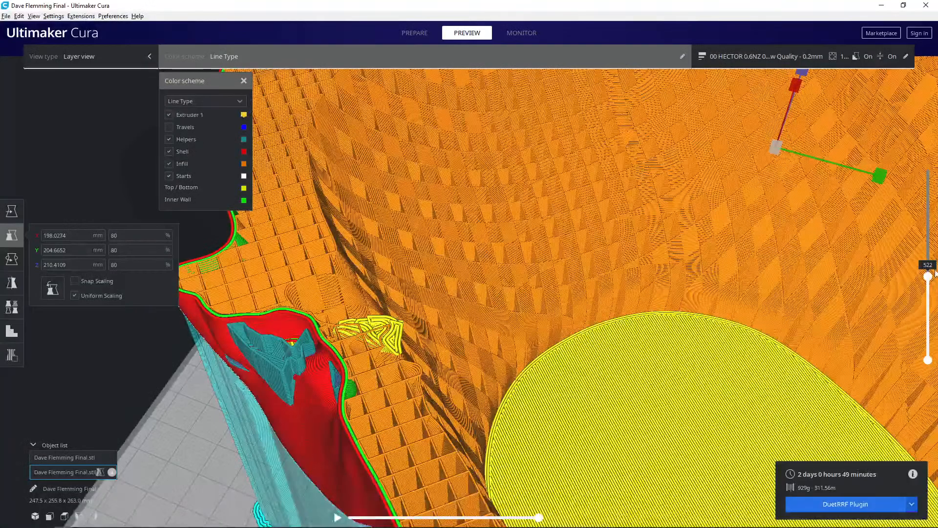
- Hide the helpers in the layer preview and examine the wall beside the ear up to layer 565
mouse_move(928, 274)
mouse_down()
mouse_move(928, 261)
mouse_move(919, 289)
mouse_move(920, 279)
mouse_up()
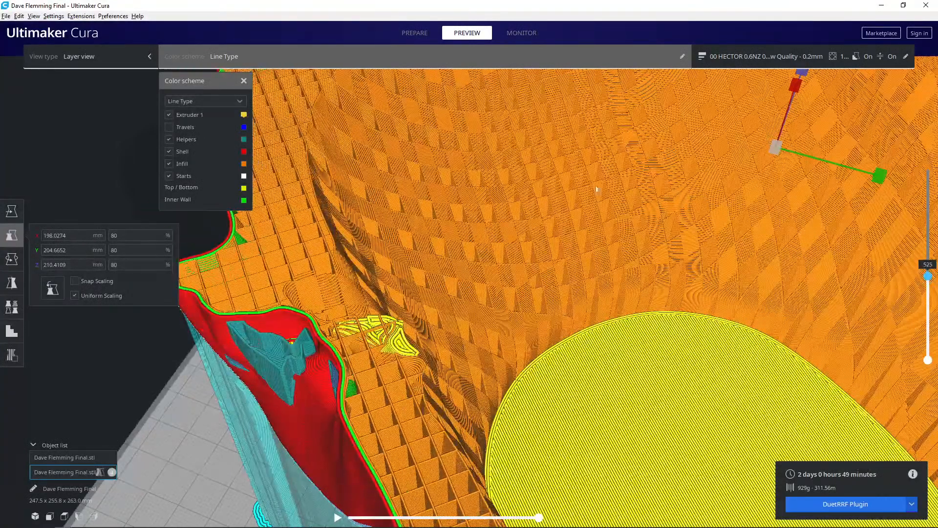
click(174, 138)
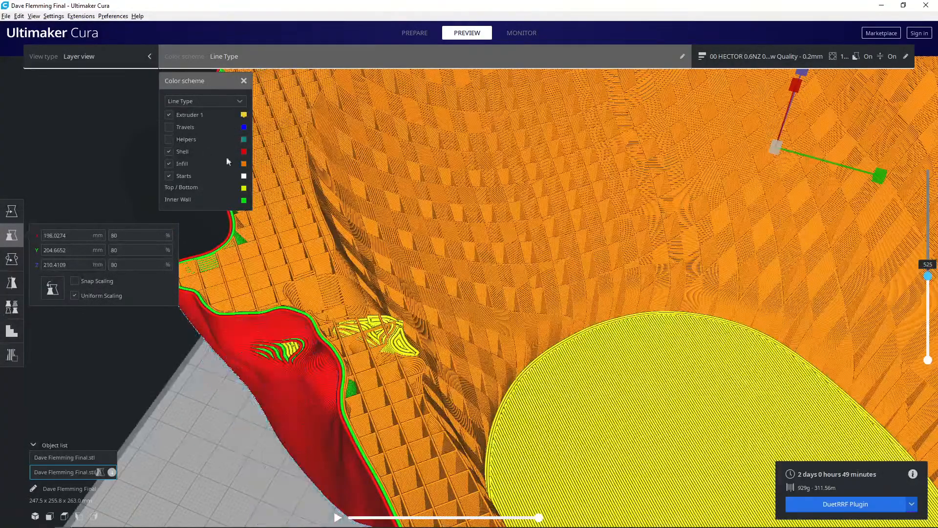
right_drag(459, 292, 486, 274)
middle_drag(475, 288, 520, 276)
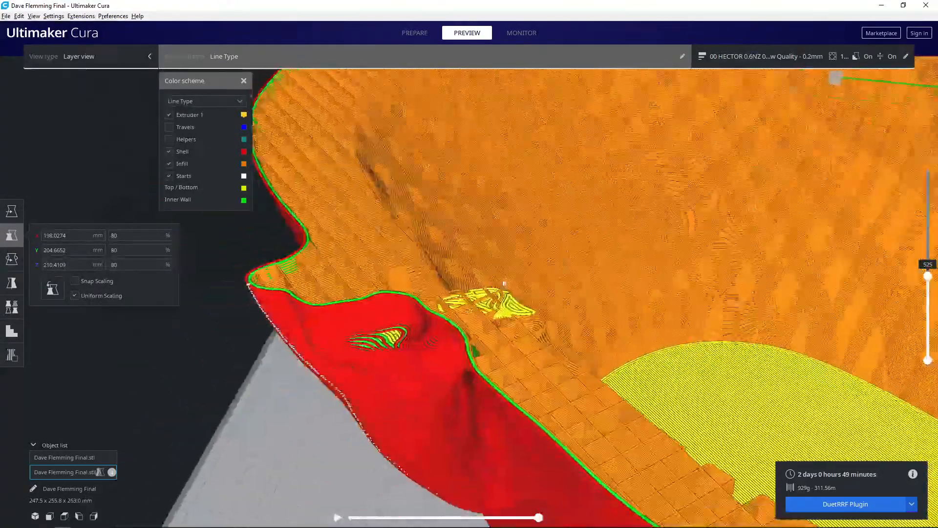
drag(928, 288, 922, 288)
mouse_move(921, 287)
mouse_down()
mouse_move(913, 269)
mouse_move(917, 289)
mouse_move(910, 286)
mouse_move(899, 255)
mouse_move(908, 279)
mouse_up()
right_drag(908, 278, 882, 320)
scroll(880, 323, down, 8)
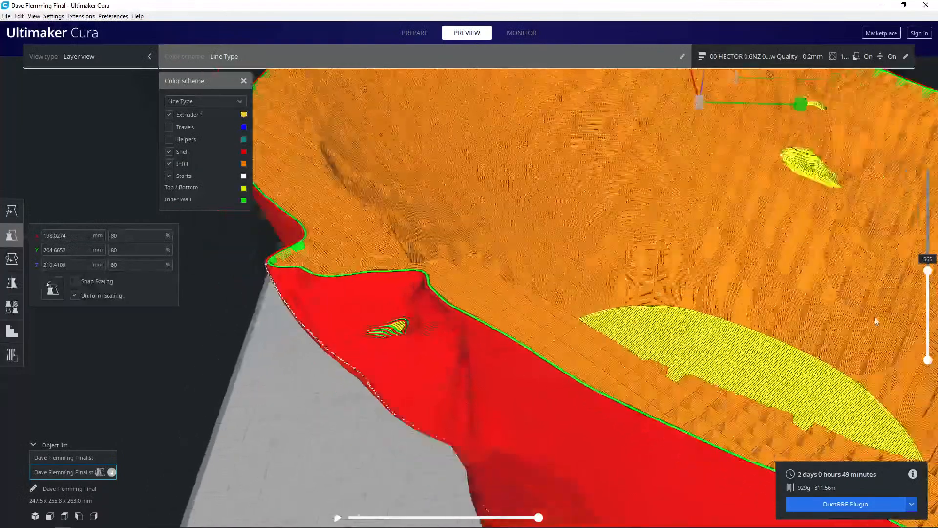
right_drag(754, 305, 661, 337)
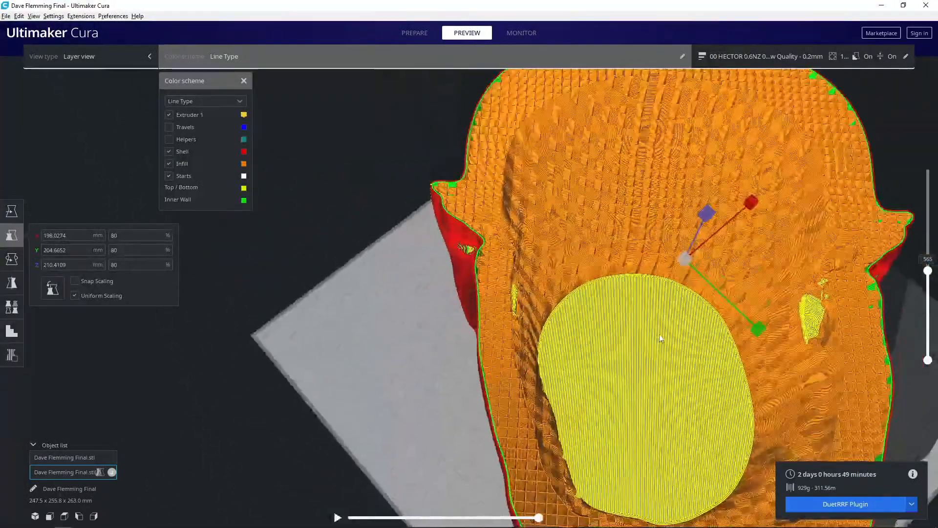
- Scale the inner copy uniformly to 75% and slice again
click(126, 236)
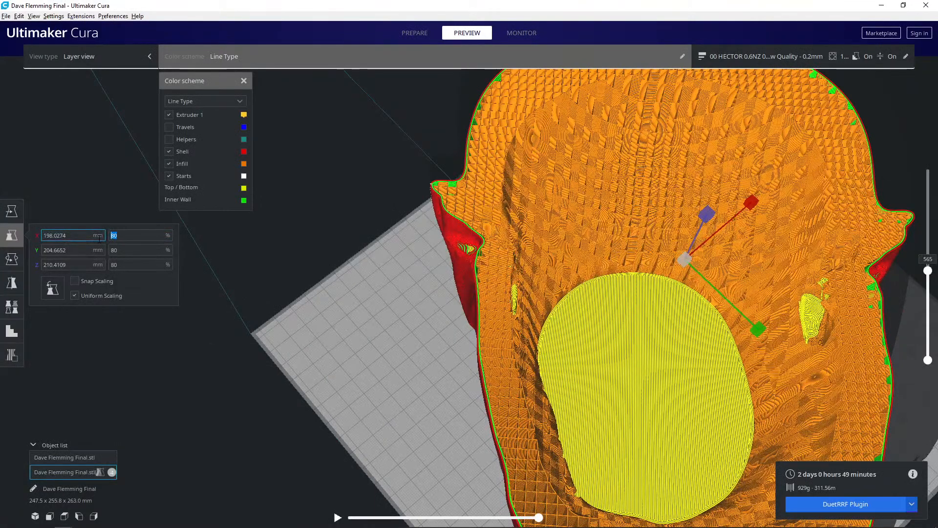
text(75)
key(Return)
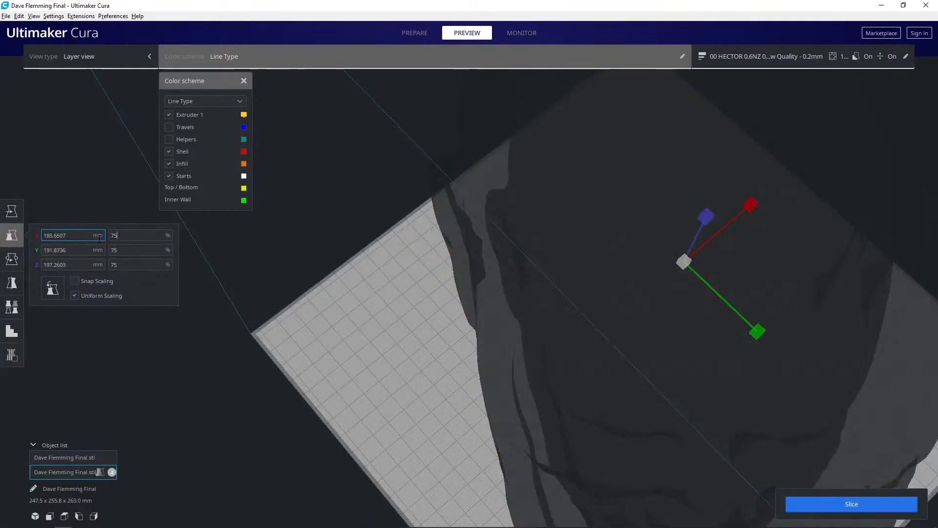
click(841, 507)
- Examine the infill band around the 75% inner cavity at layer 565
right_drag(590, 312, 513, 357)
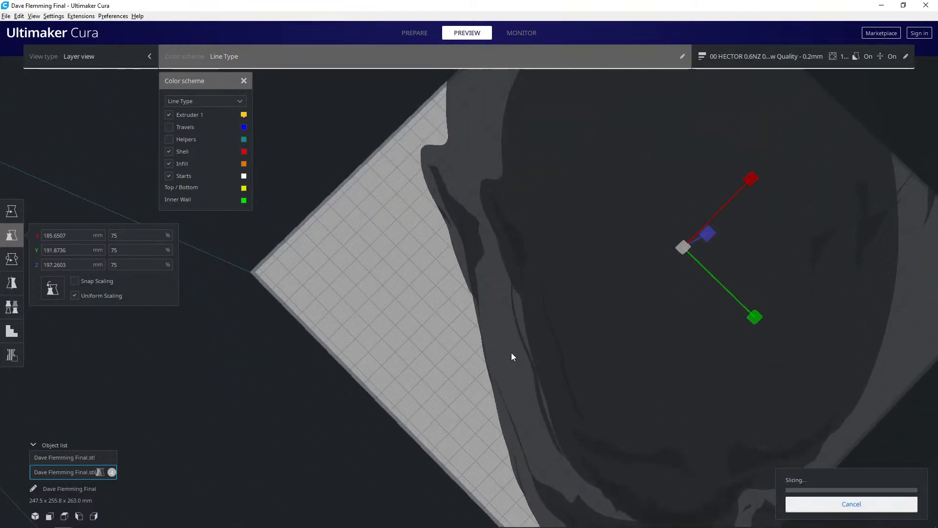
right_drag(600, 292, 563, 428)
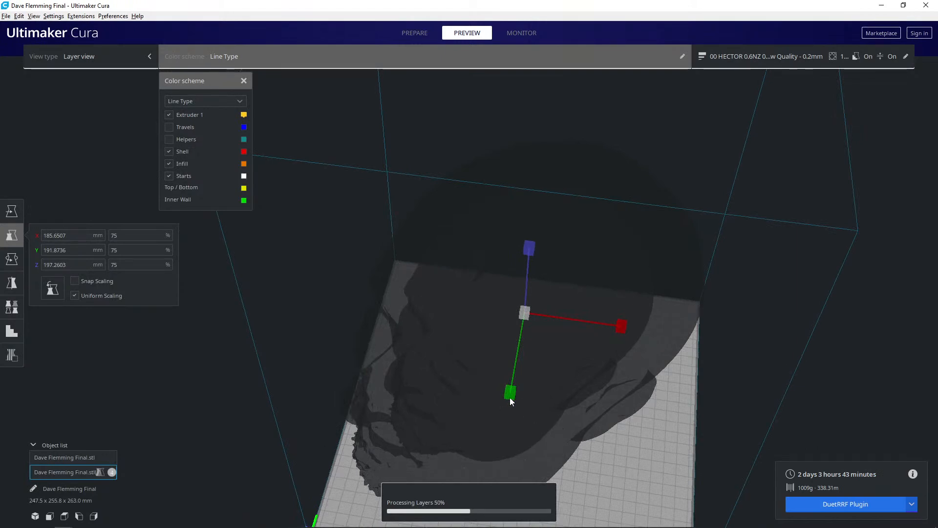
right_drag(494, 388, 505, 418)
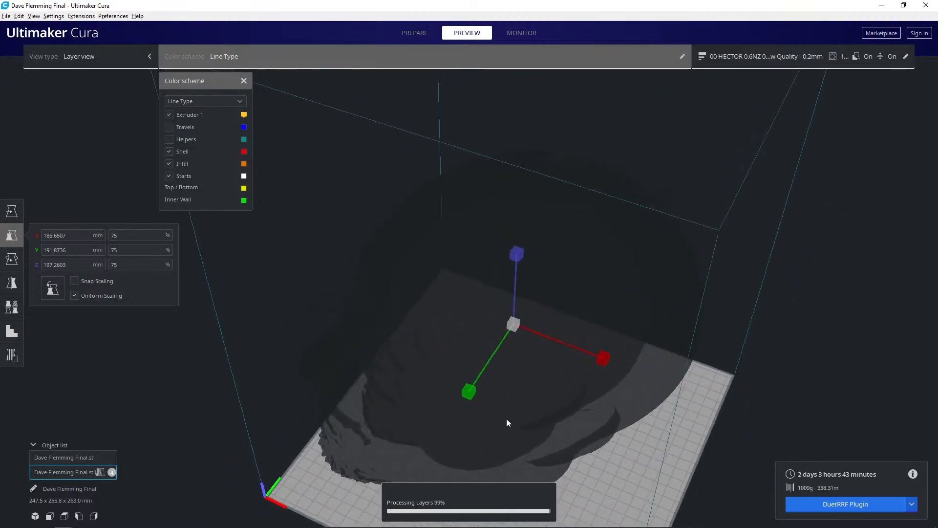
scroll(665, 354, up, 3)
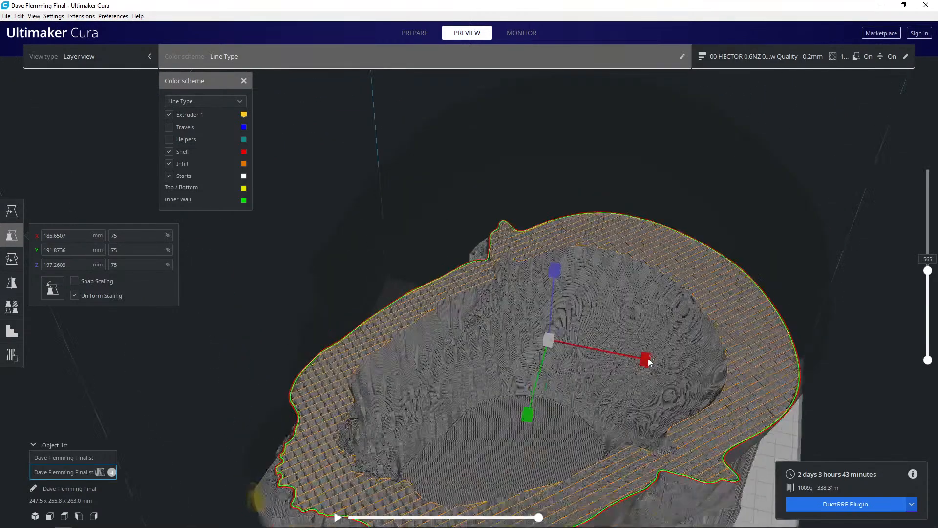
scroll(650, 359, up, 4)
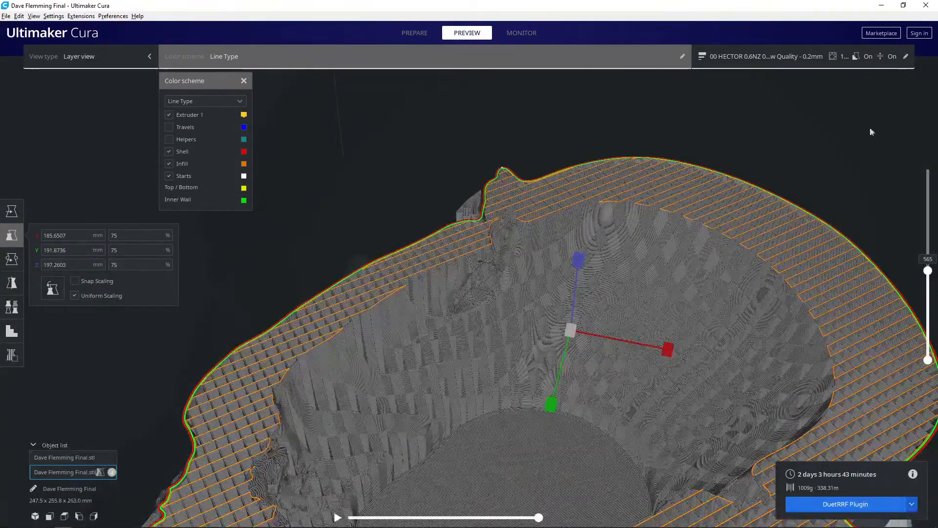
- Reopen the print settings, set the global infill density to 8% and slice the nested heads
click(879, 56)
double_click(806, 194)
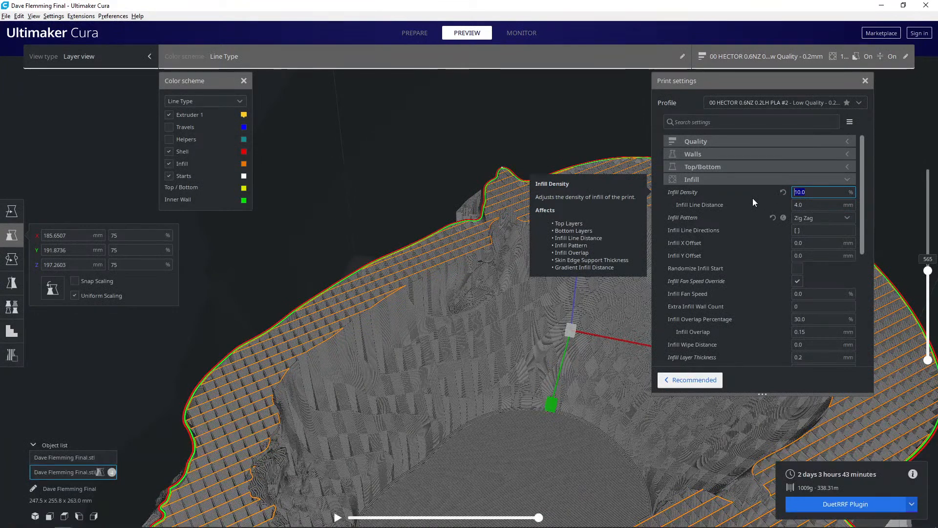
text(8)
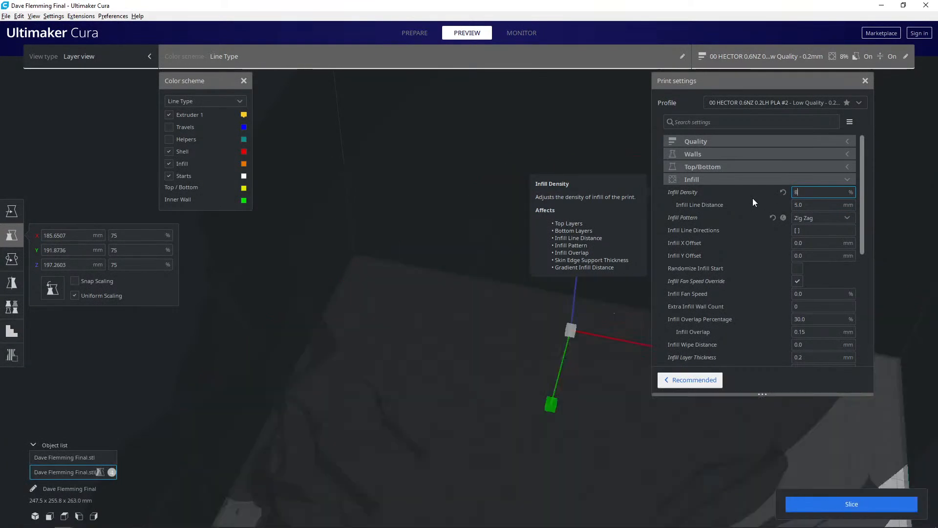
click(836, 500)
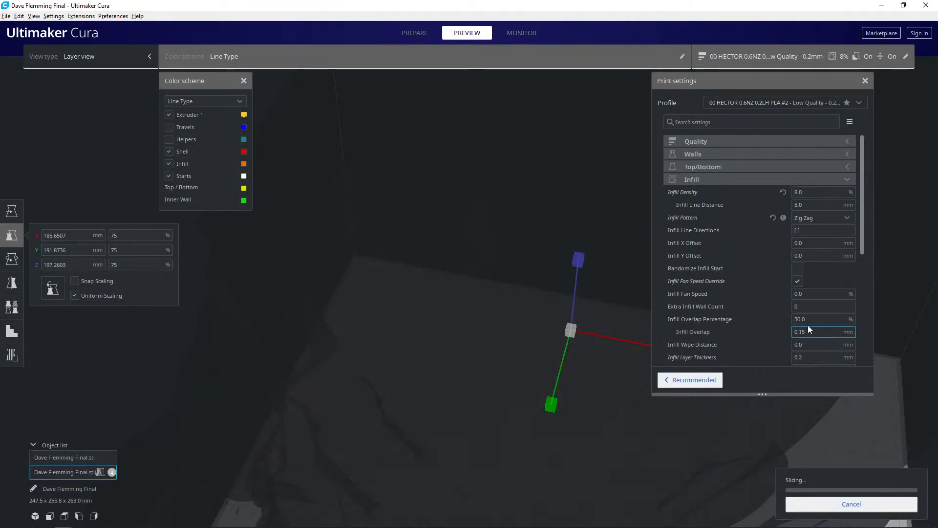
- Examine the 8% infill around the inner cavity and the outer face surface at layer 565
scroll(800, 329, down, 1)
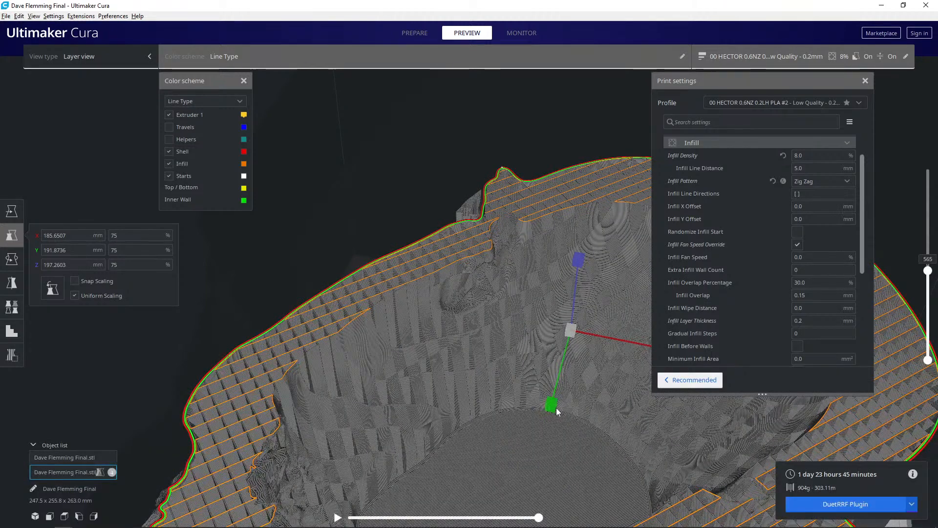
scroll(542, 397, down, 5)
right_drag(487, 346, 410, 362)
scroll(409, 363, up, 10)
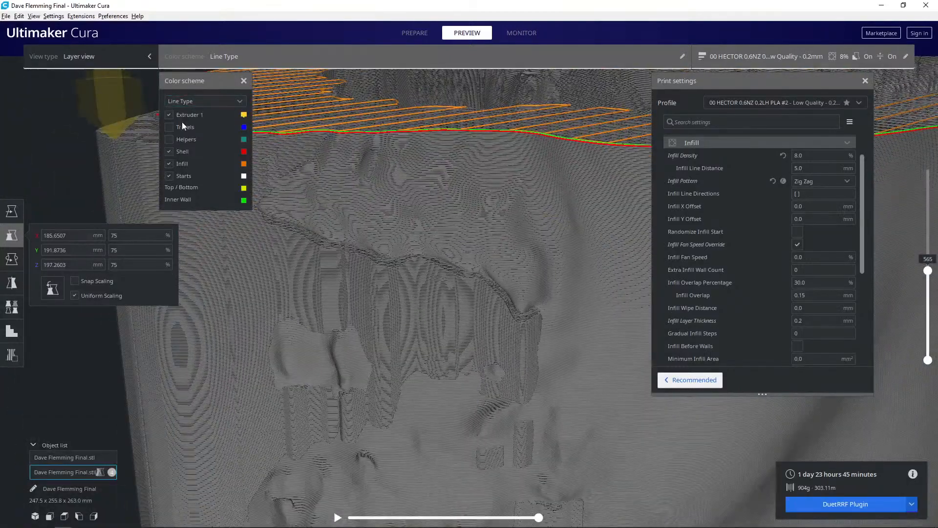
- Raise the layer preview to layer 634 and toggle the helpers to compare the supported face areas and the cavity's interior
click(169, 140)
drag(928, 270, 930, 250)
click(927, 266)
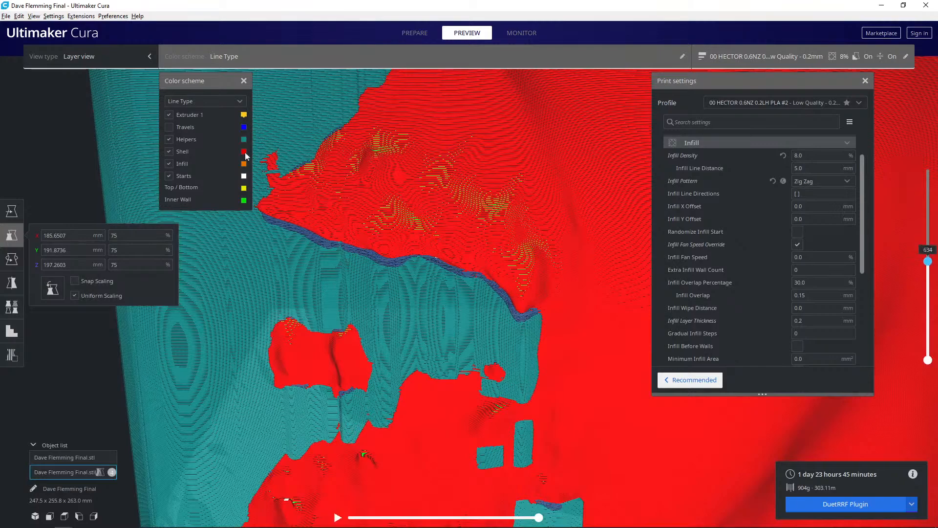
click(171, 139)
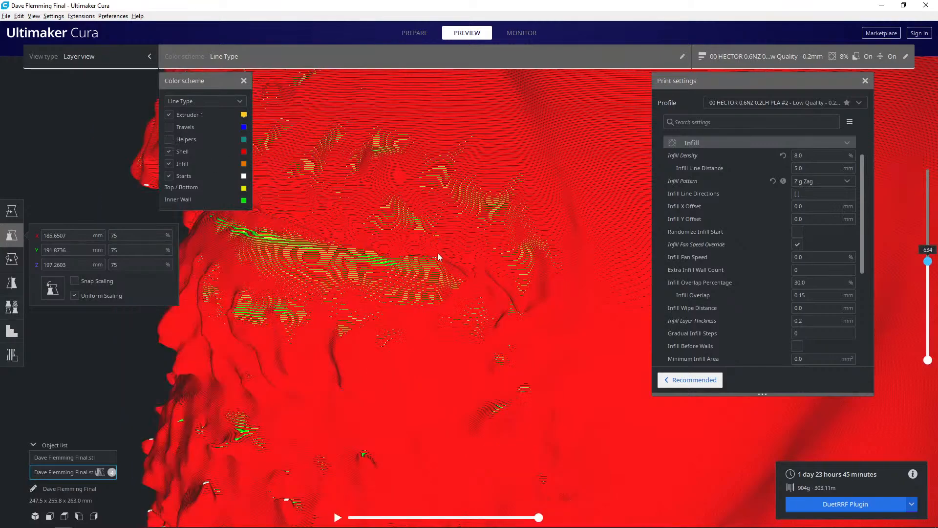
mouse_move(436, 258)
right_down()
mouse_move(436, 286)
mouse_move(423, 262)
right_up()
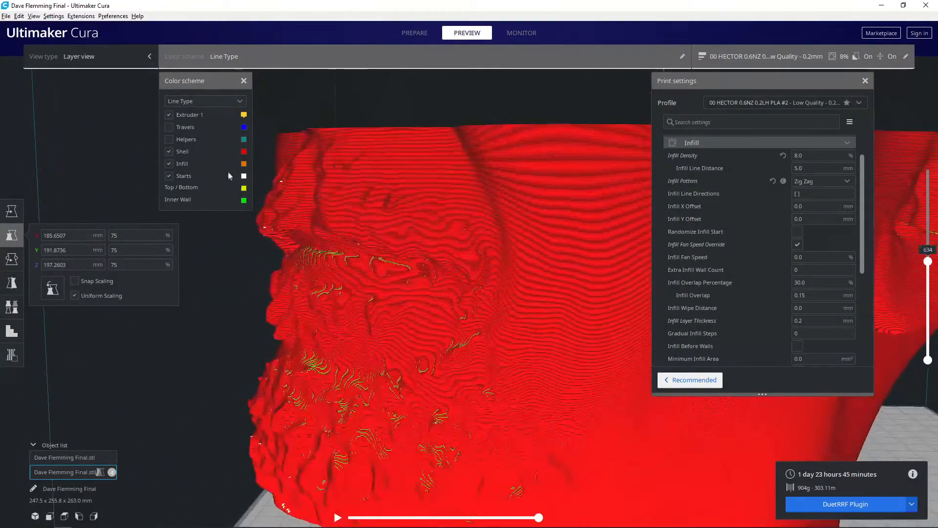
click(173, 140)
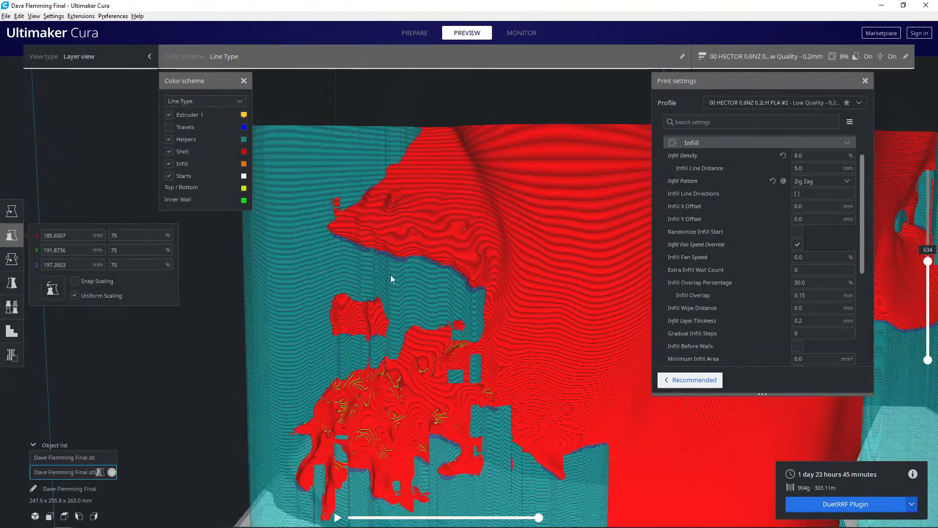
right_drag(462, 280, 373, 316)
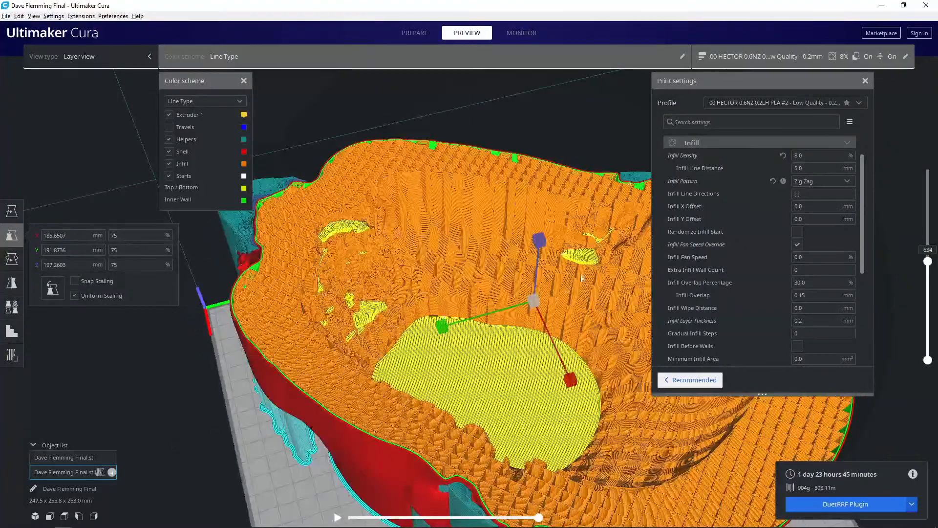
right_drag(576, 270, 133, 246)
- Add Top Layers and Bottom Layers to the customized per-model settings of the inner infill-mesh copy
click(13, 308)
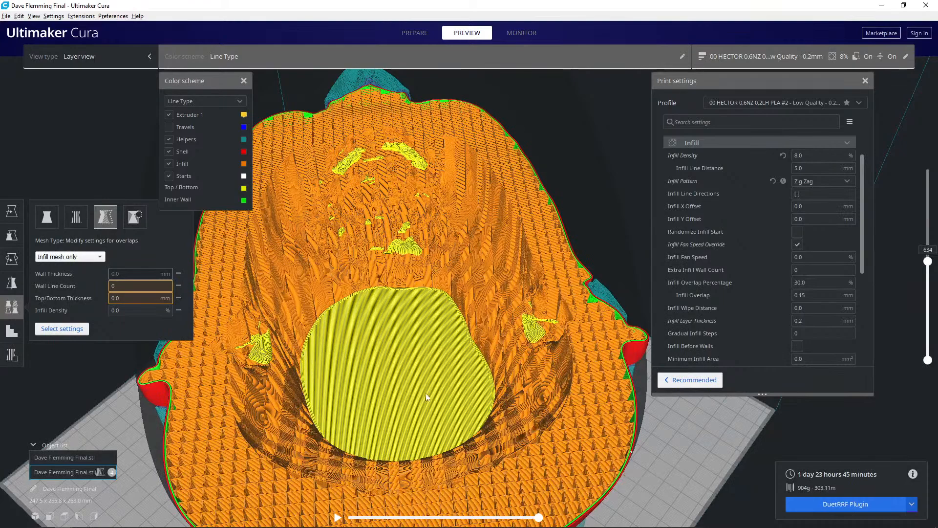
right_drag(398, 402, 533, 382)
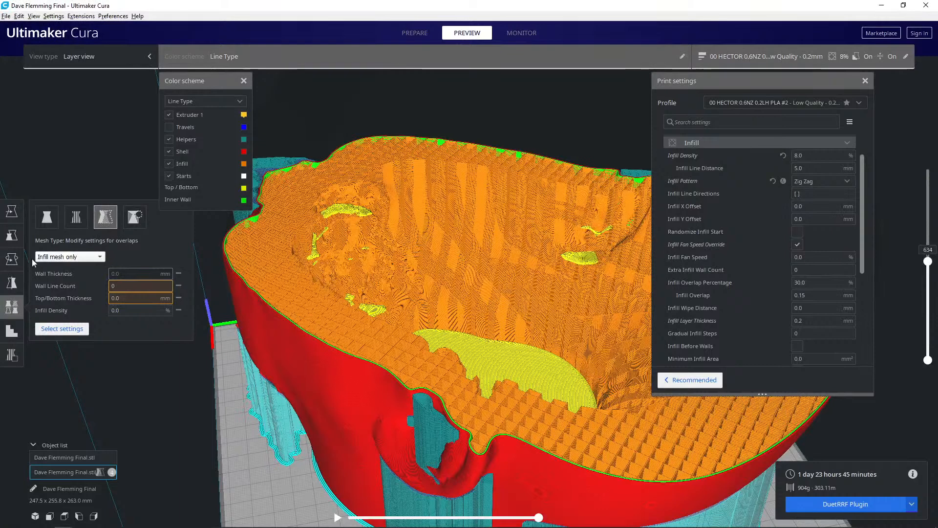
click(68, 328)
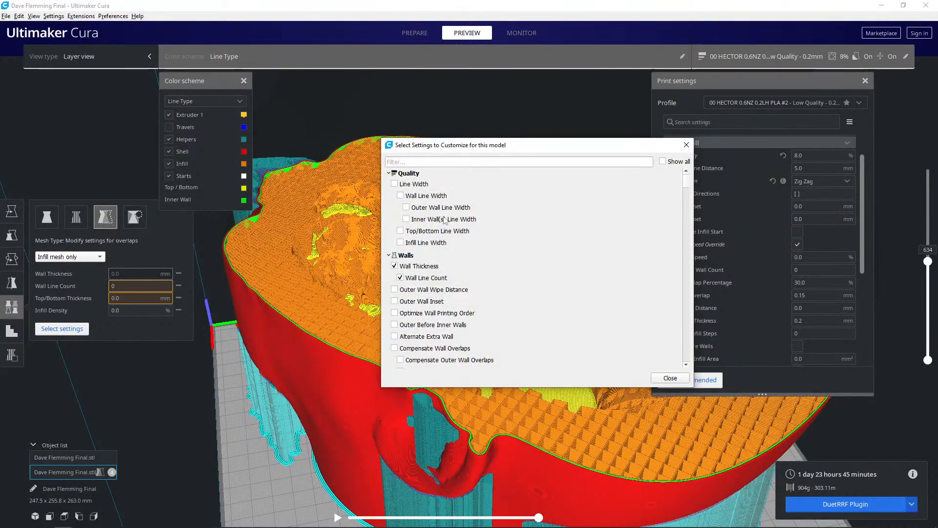
scroll(423, 286, down, 10)
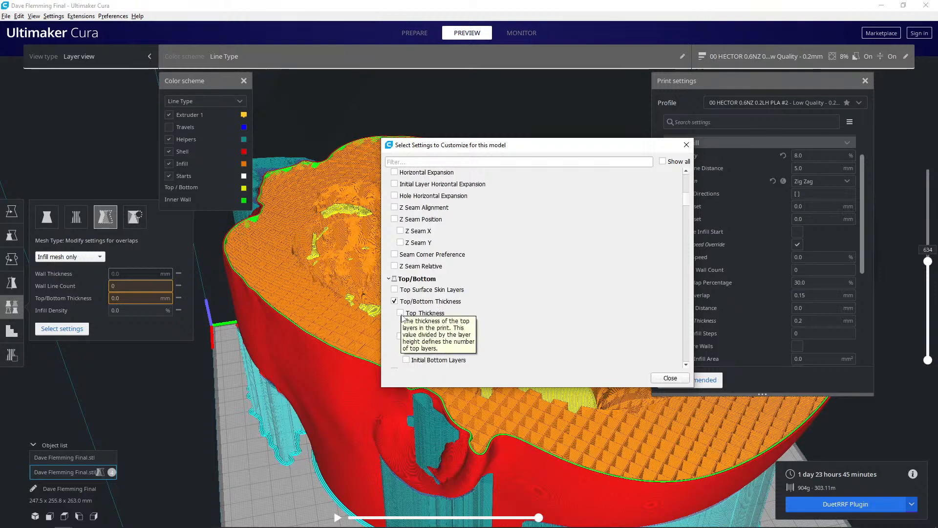
click(406, 324)
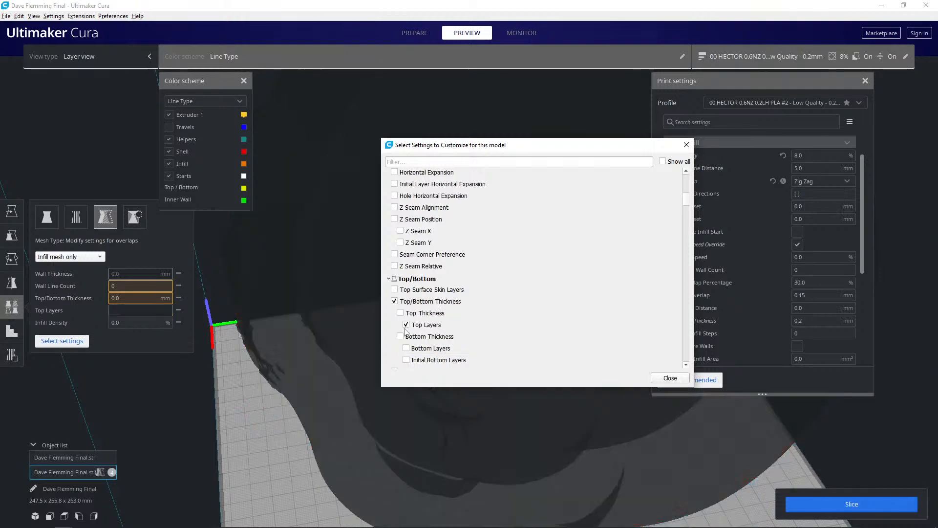
click(406, 348)
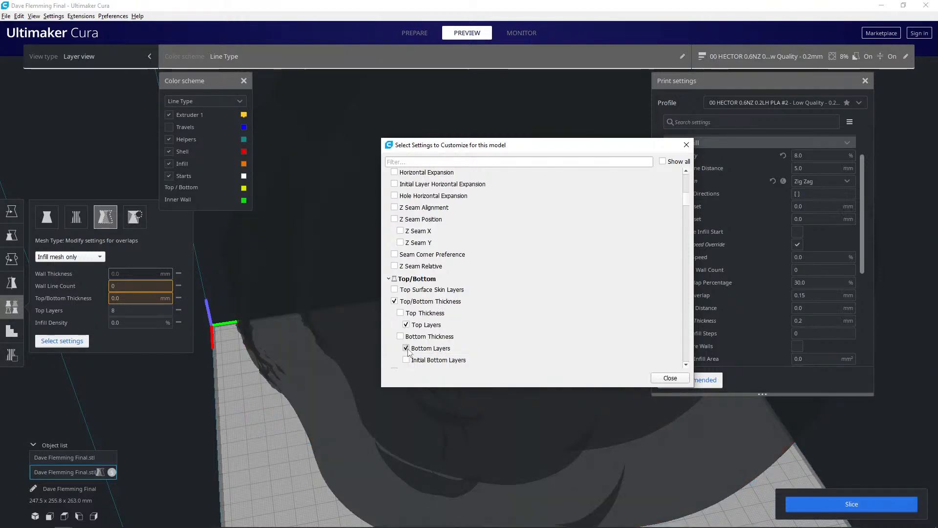
click(667, 378)
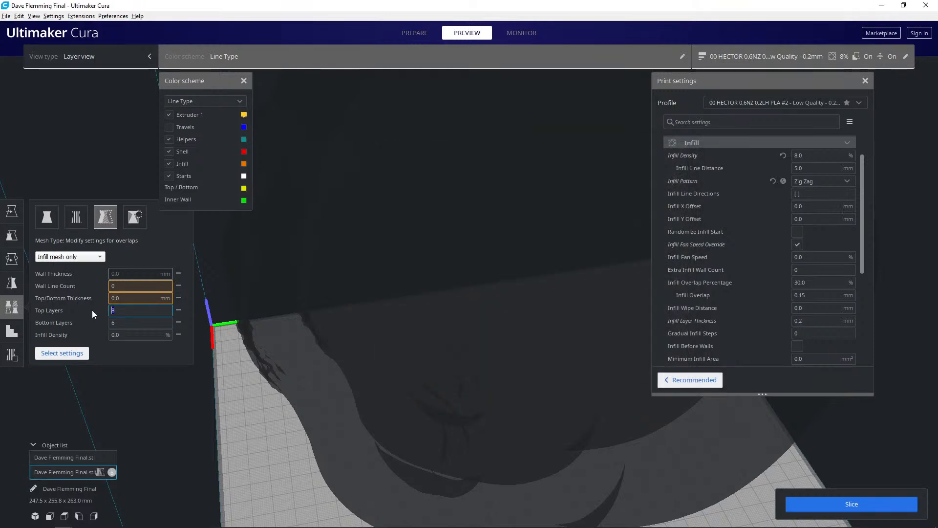
- Set the inner copy's Top Layers and Bottom Layers to 0, slice again and inspect the cavity
text(0)
key(Tab)
text(0)
key(Tab)
click(819, 506)
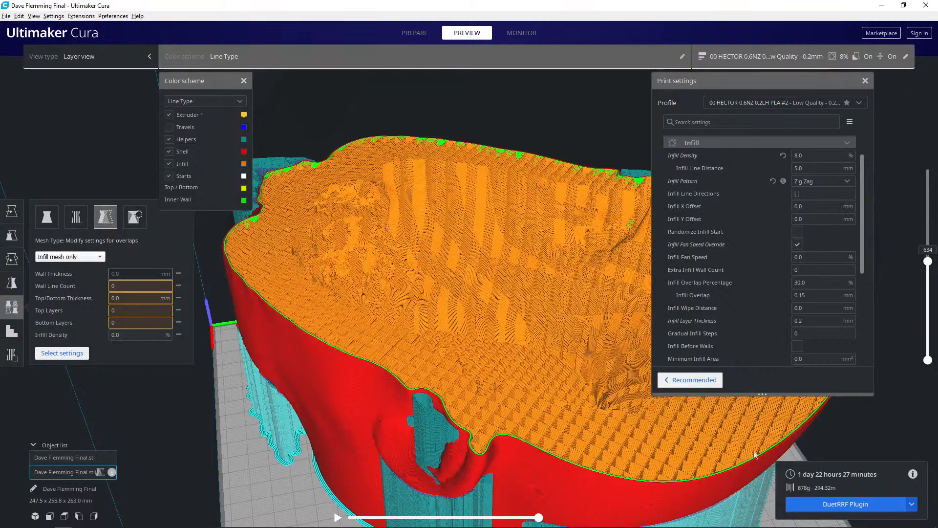
right_drag(459, 376, 501, 313)
- Return to the prepare stage, select both nested heads and group them
click(410, 33)
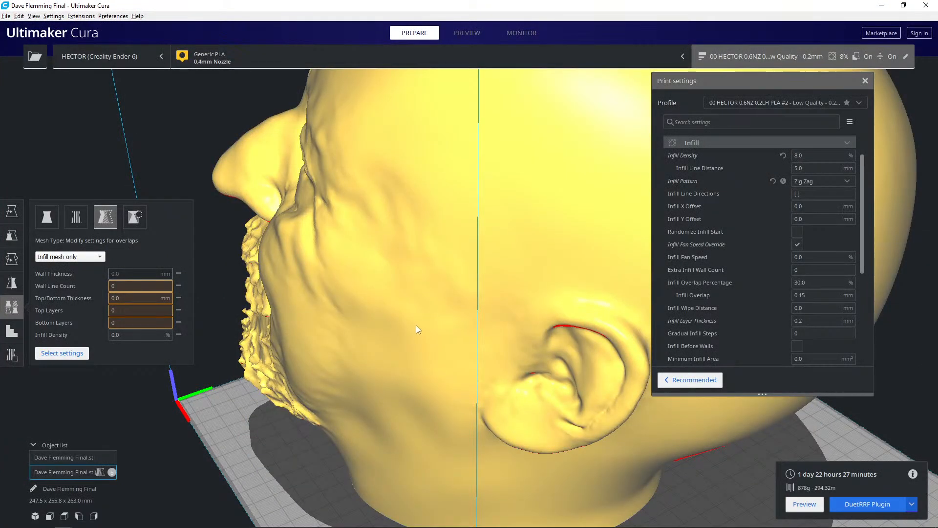
click(416, 328)
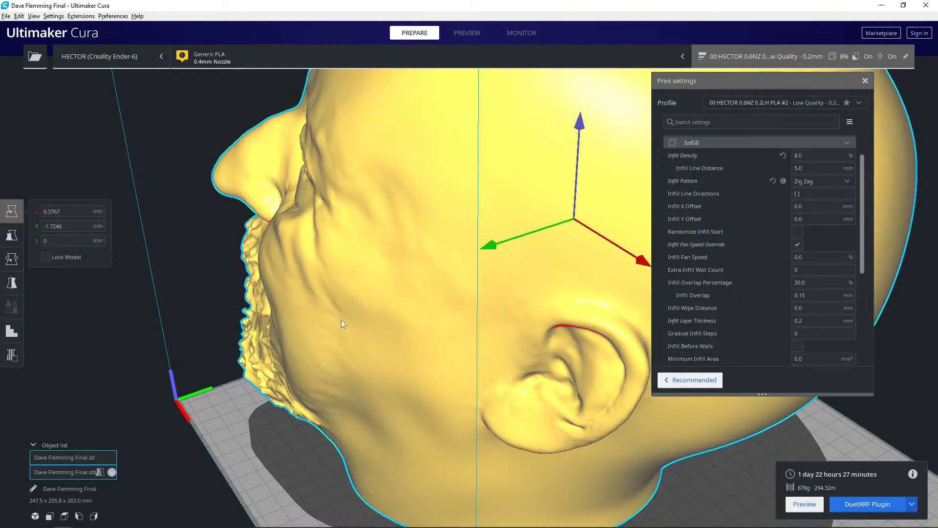
right_click(376, 320)
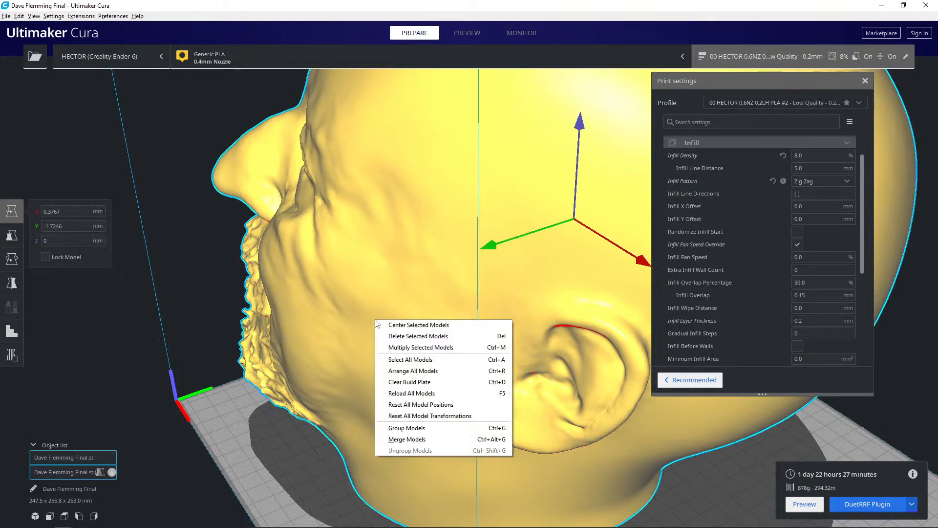
click(398, 428)
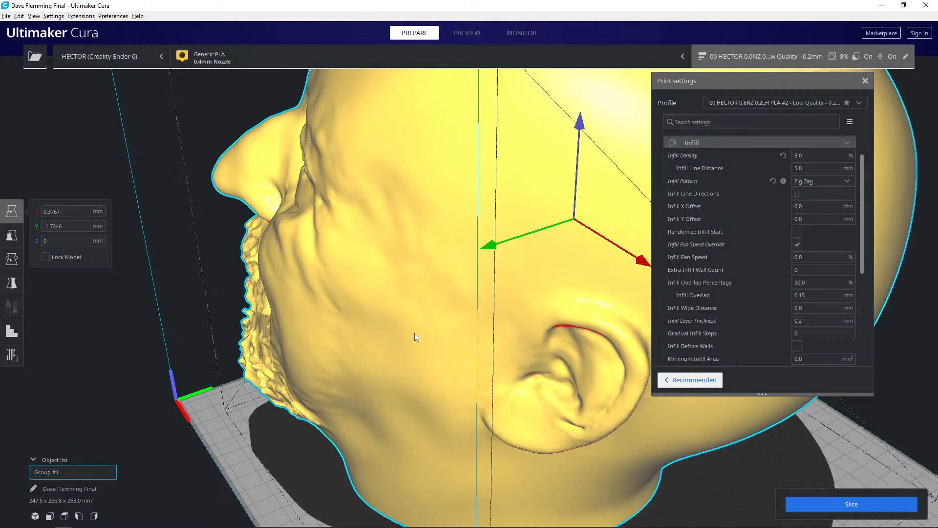
- Lower the grouped heads below the build plate to about Z -10.2 mm and slice them
scroll(418, 334, down, 10)
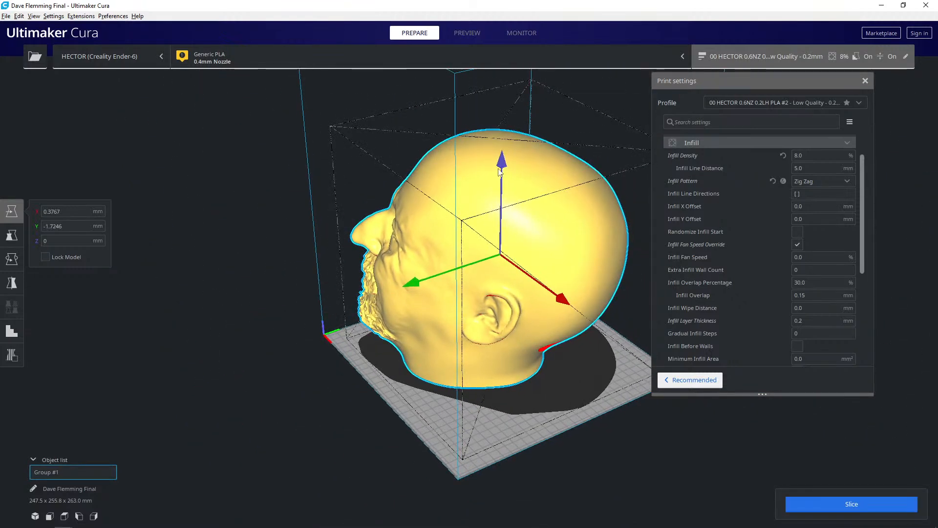
drag(503, 170, 504, 175)
right_drag(505, 177, 559, 147)
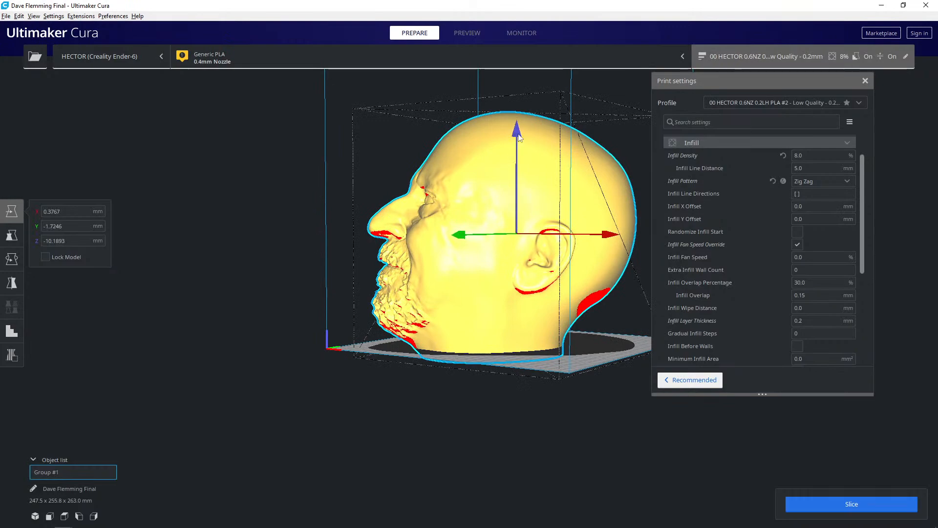
click(822, 504)
right_drag(363, 304, 365, 427)
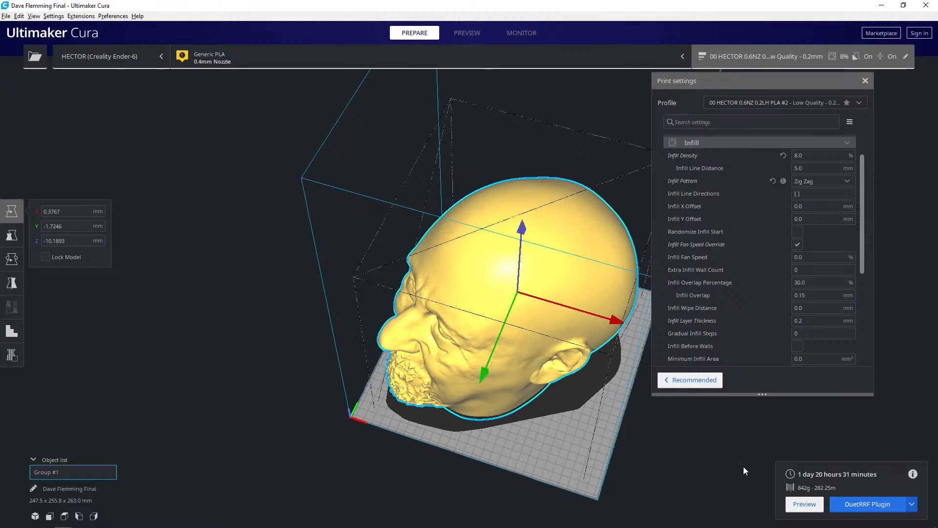
right_drag(562, 448, 503, 336)
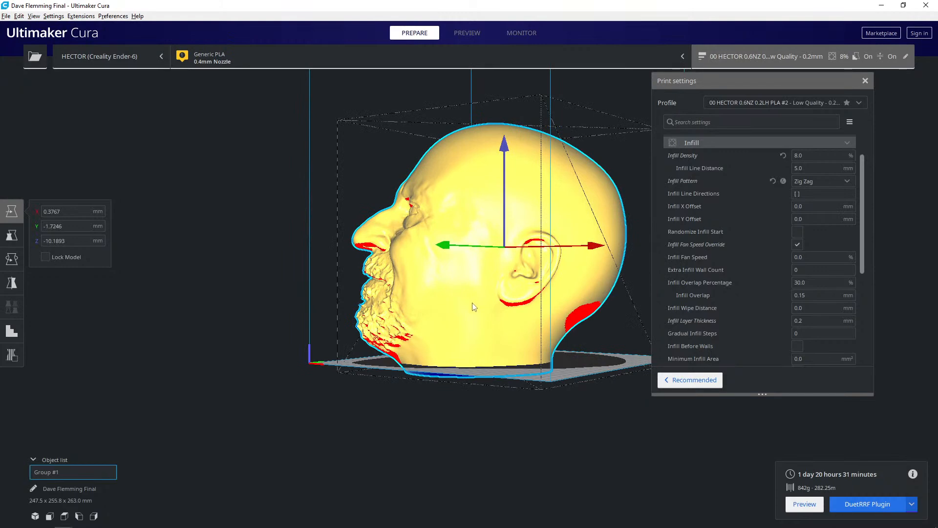
click(12, 259)
right_drag(478, 209, 462, 255)
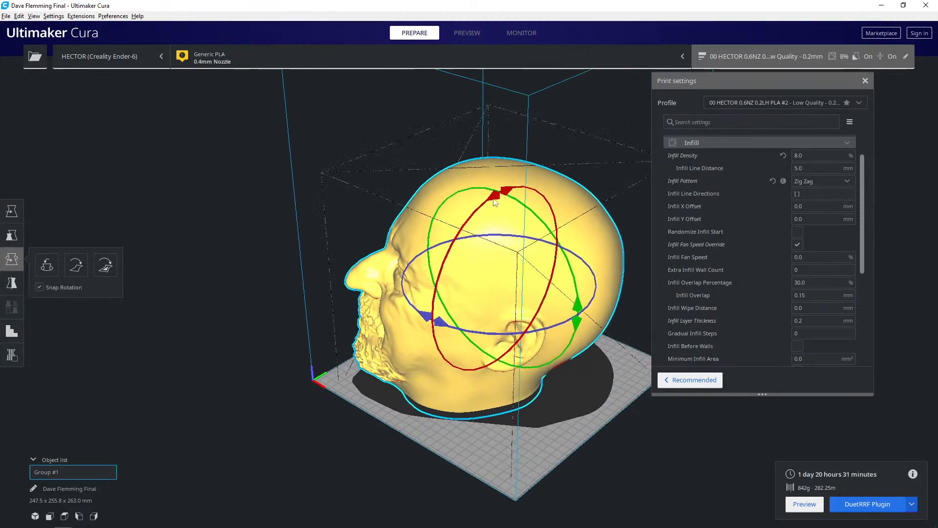
drag(504, 190, 535, 179)
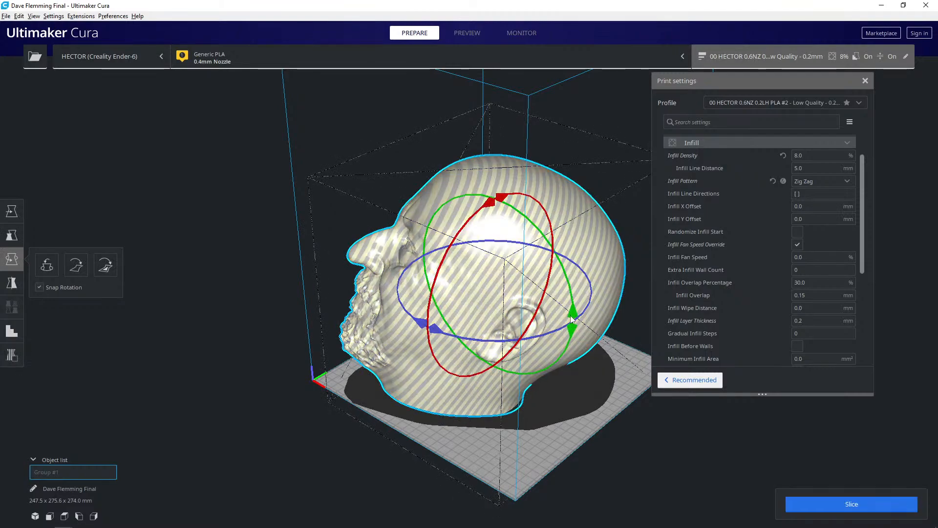
shift+drag(571, 310, 569, 339)
right_drag(569, 339, 546, 290)
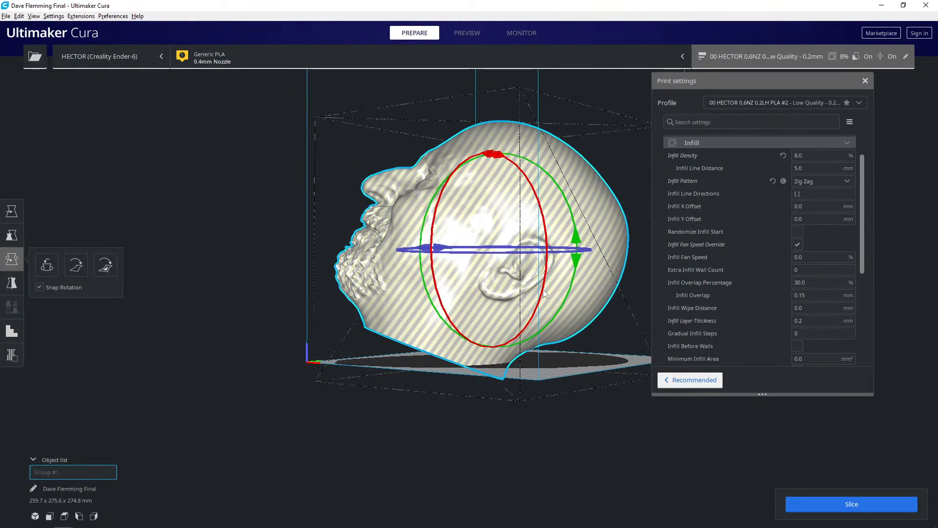
key(ctrl+z)
key(ctrl+z)
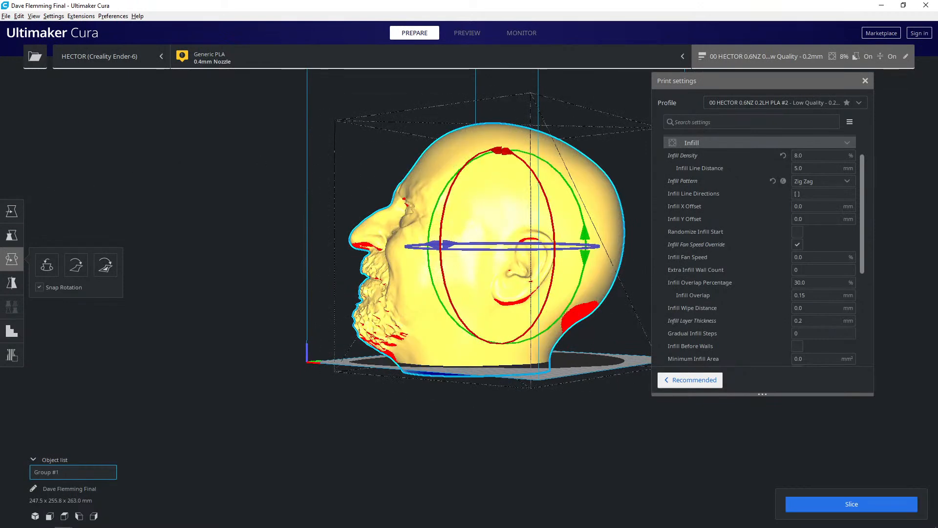
- Sink the group further to about Z -14.9 mm, slice it and expand the Top/Bottom print settings
click(11, 211)
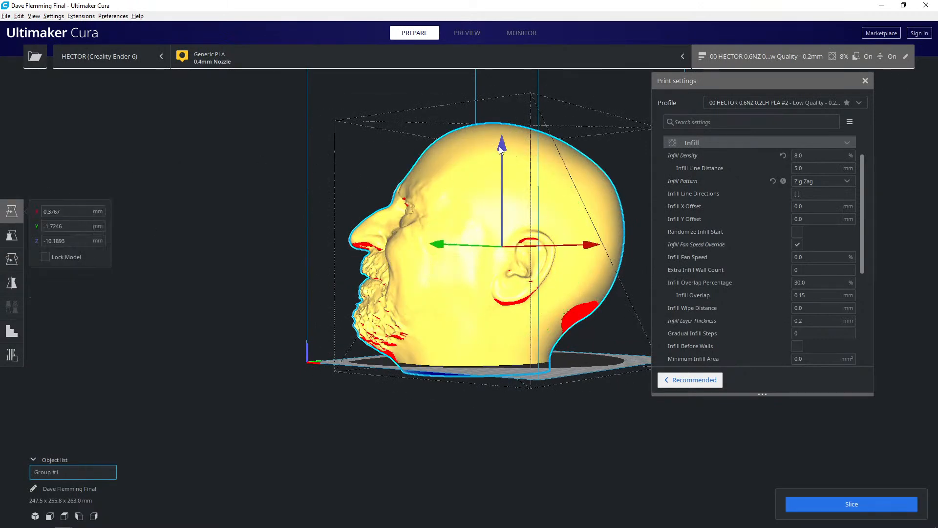
drag(503, 149, 503, 155)
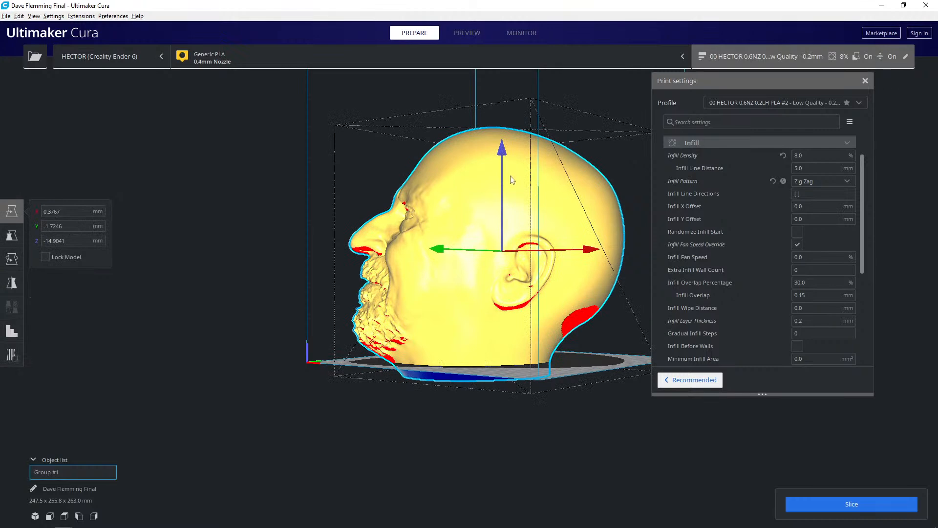
click(810, 509)
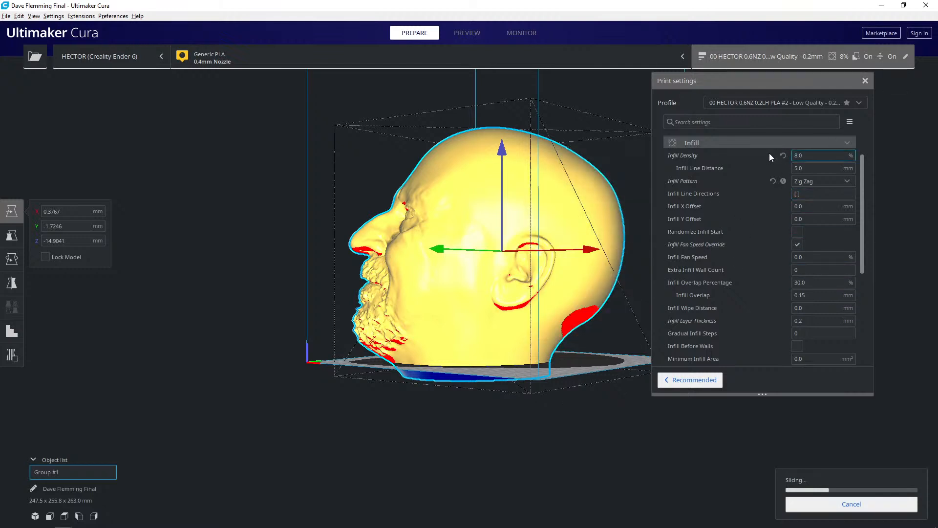
scroll(771, 153, up, 3)
click(727, 179)
click(730, 166)
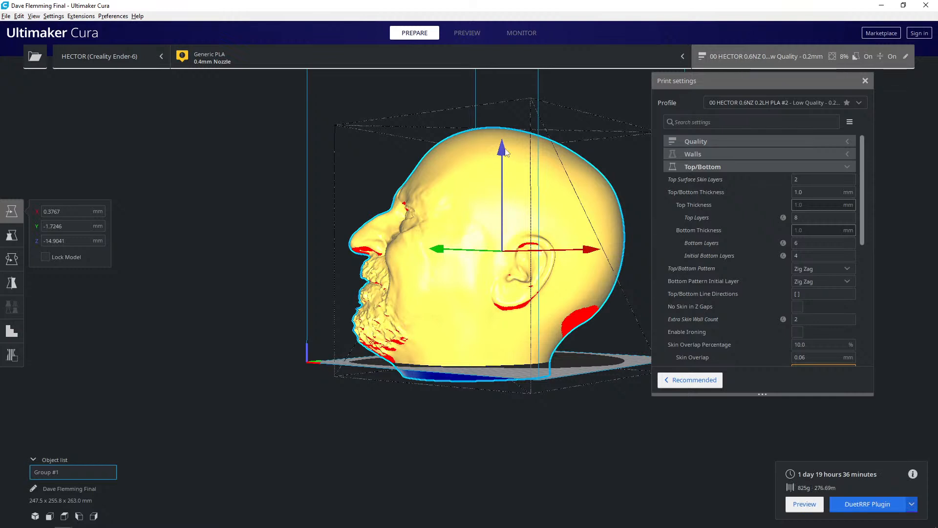
- Lower the grouped heads to about Z -20.1 mm and slice again
drag(503, 154, 502, 158)
click(812, 505)
right_drag(469, 394, 431, 418)
right_drag(424, 398, 449, 409)
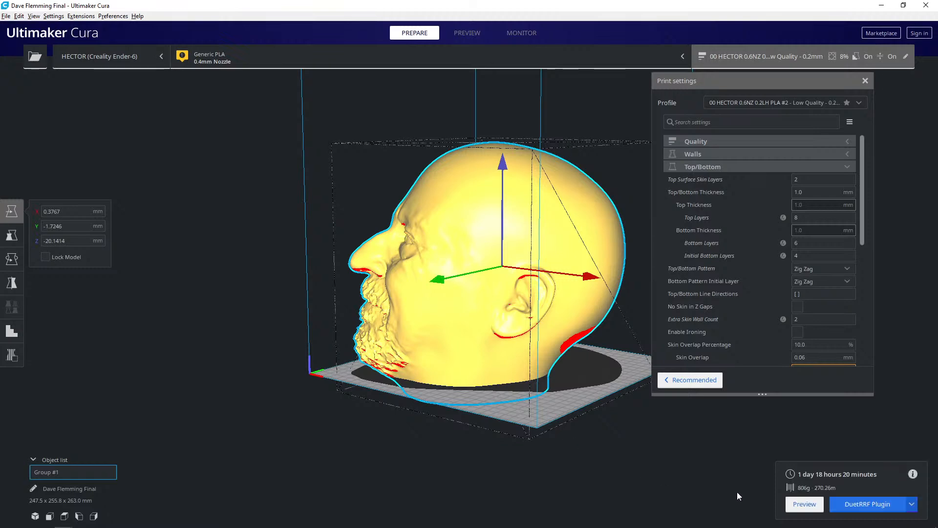
right_drag(489, 388, 485, 408)
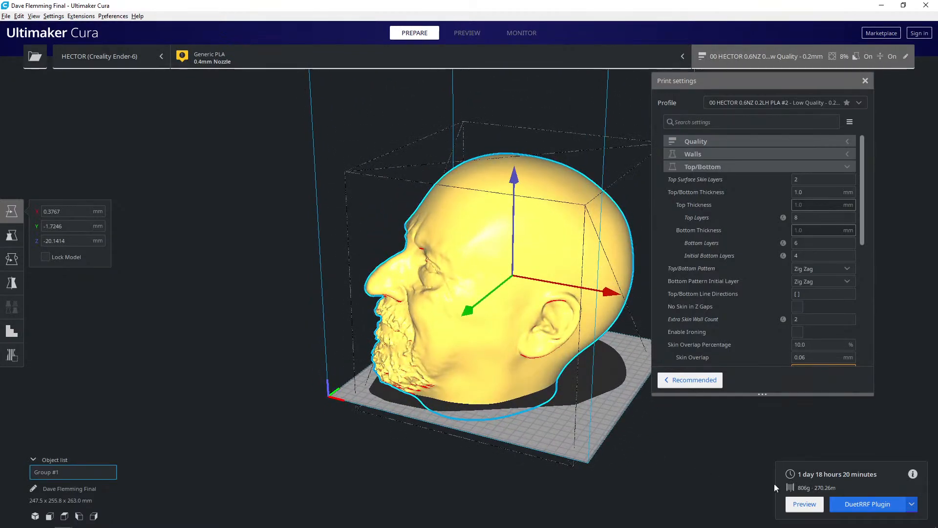
- Preview the sliced group and cut down to layer 385 to examine the cavity floor from above
right_drag(571, 344, 458, 157)
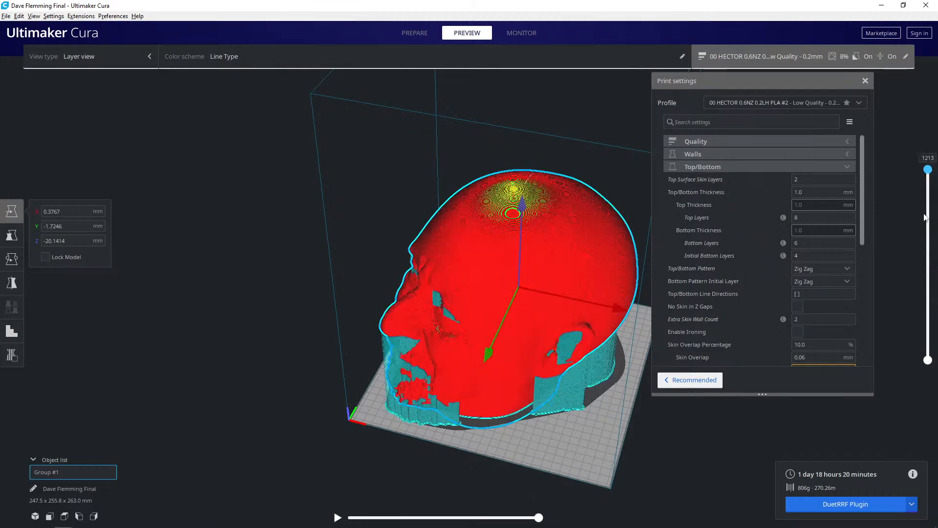
drag(927, 203, 927, 291)
right_drag(458, 294, 491, 347)
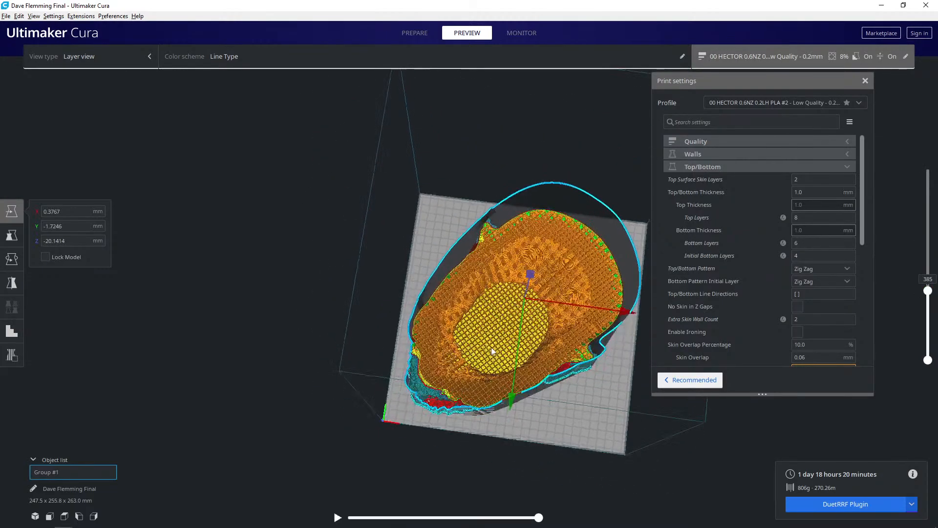
- Examine the cavity infill up close, restore the preview to top layer 1213 and review the Infill settings
scroll(484, 327, up, 5)
right_drag(474, 305, 583, 287)
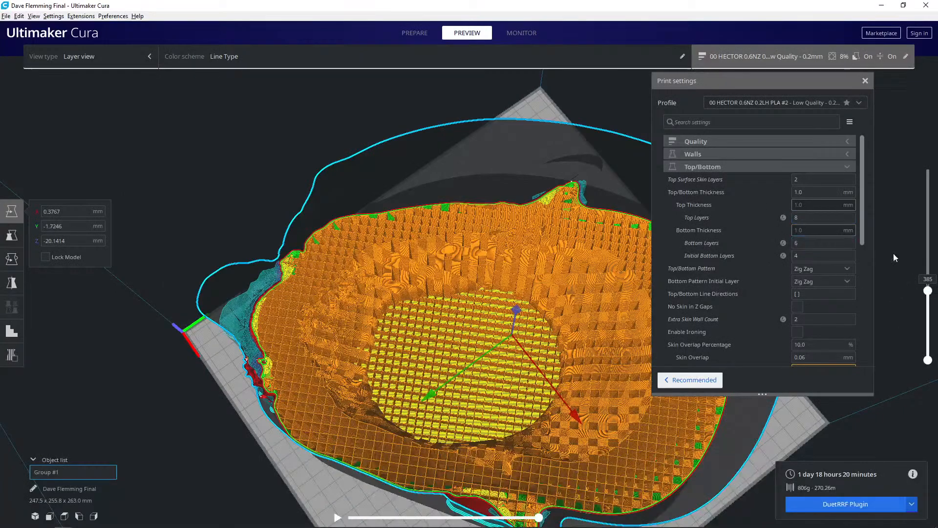
drag(929, 299, 796, 128)
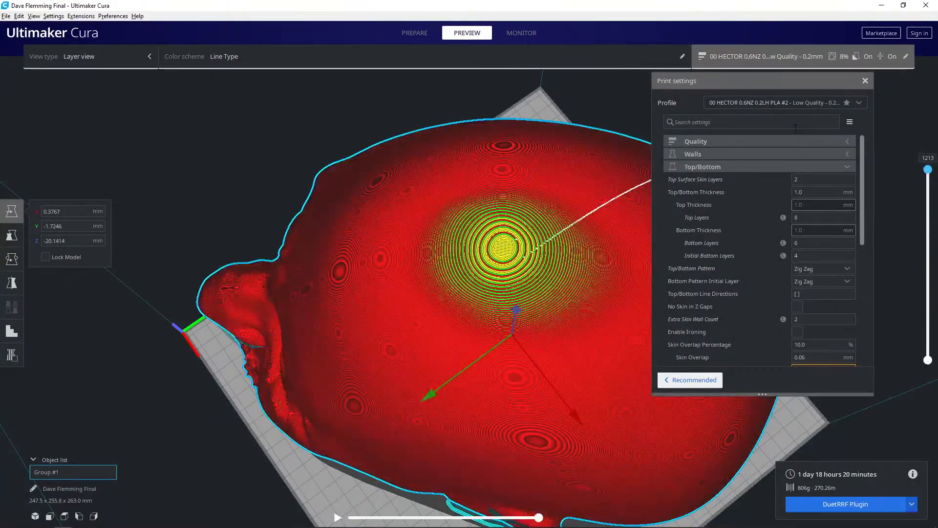
click(779, 165)
click(781, 179)
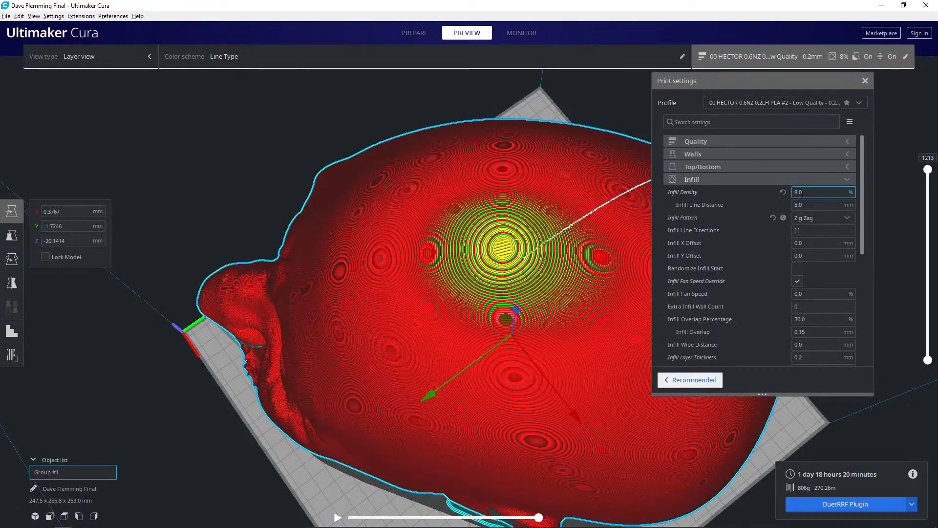
click(758, 179)
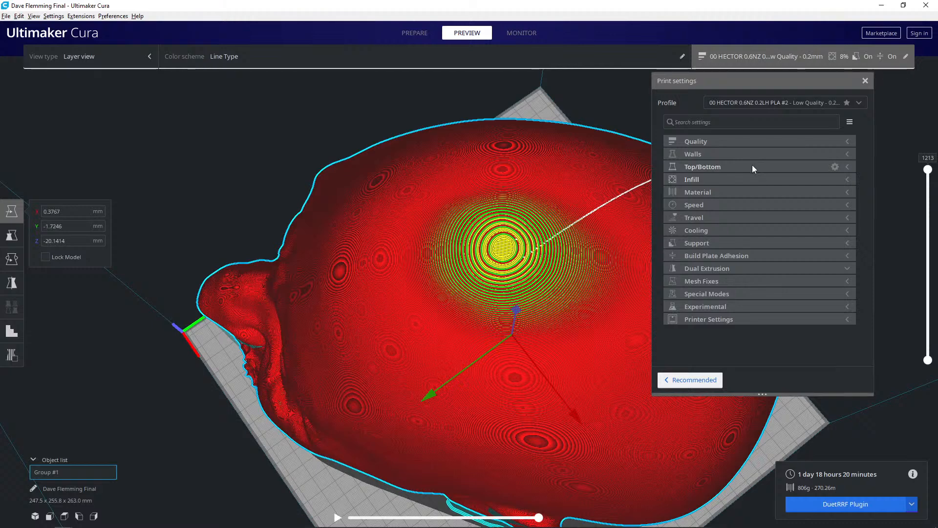
- Examine the support inside the left ear, cutting the layer preview down to layer 549 and back up to 655
right_drag(436, 307, 442, 282)
scroll(439, 262, down, 5)
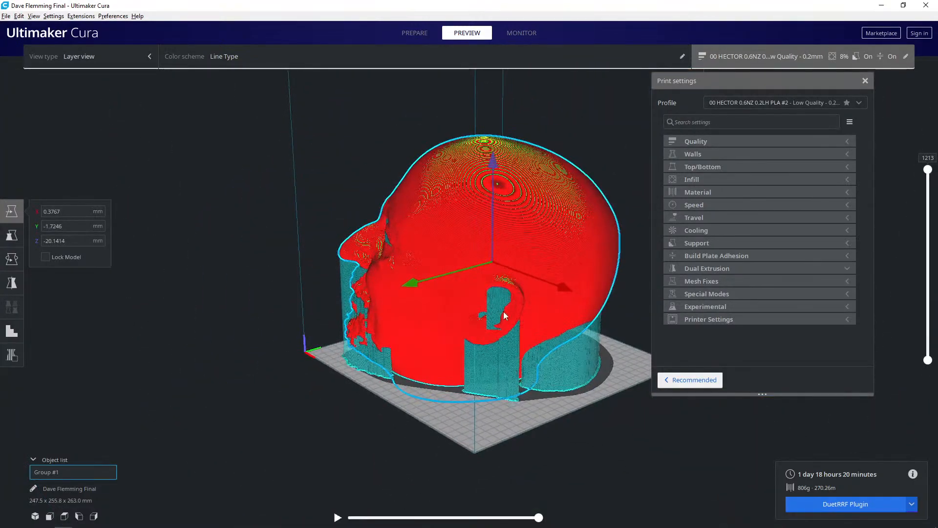
scroll(492, 308, up, 5)
right_drag(492, 309, 436, 270)
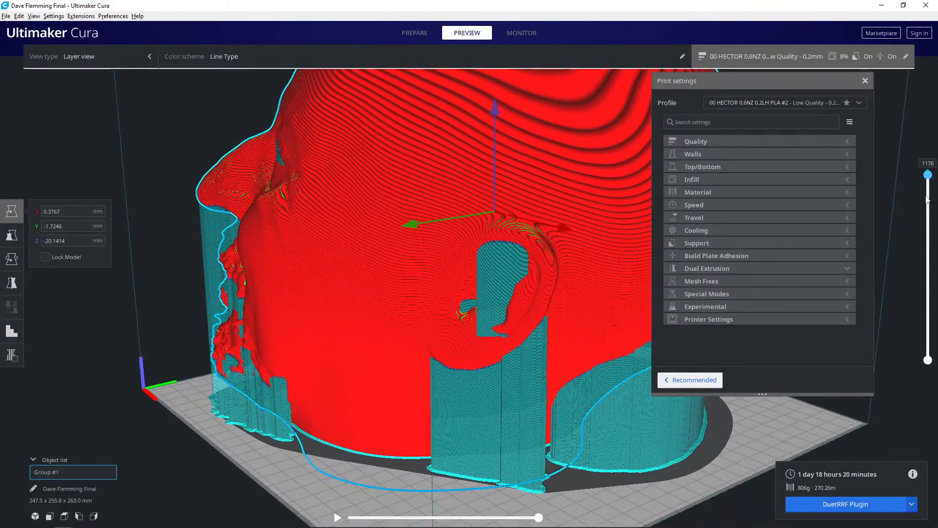
drag(918, 221, 909, 272)
scroll(501, 288, up, 5)
right_drag(474, 284, 439, 299)
middle_drag(440, 338, 418, 306)
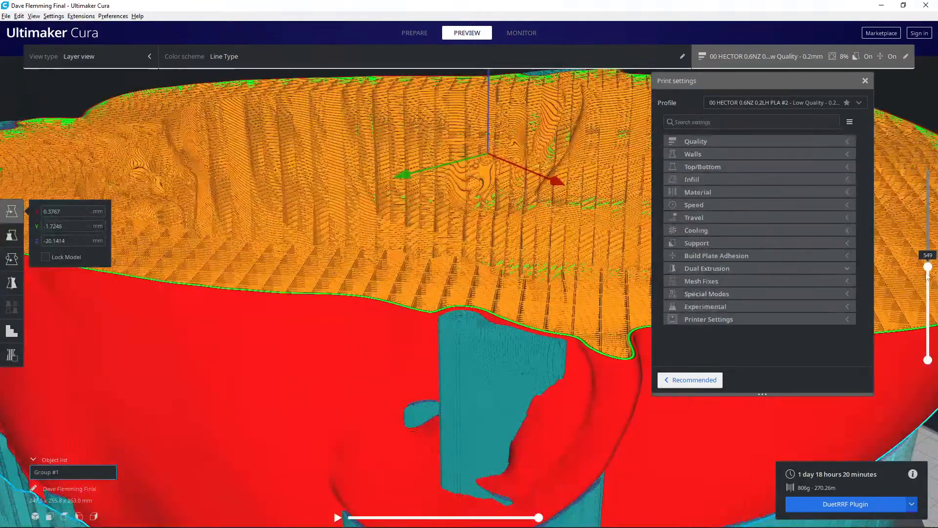
mouse_move(929, 266)
mouse_down()
mouse_move(928, 248)
mouse_move(931, 289)
mouse_move(928, 251)
mouse_up()
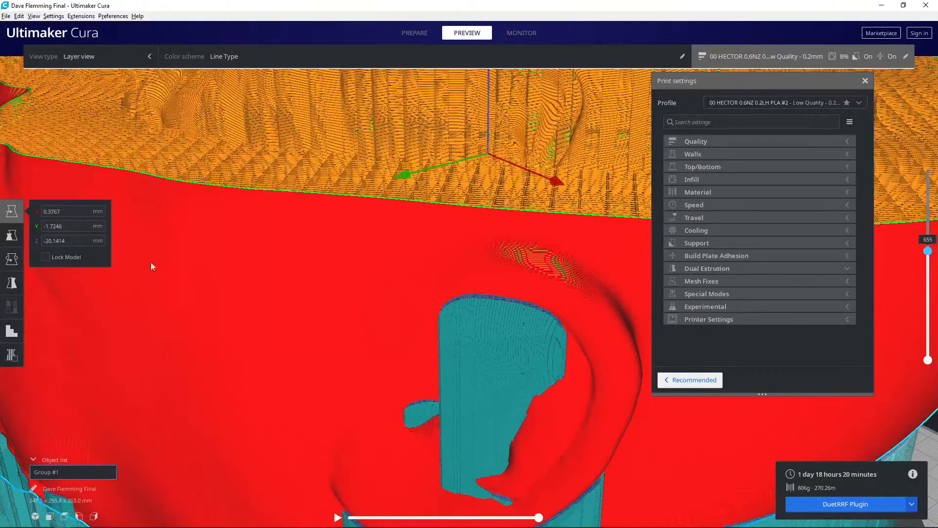
- Place support blockers across the upper hollow of the left ear and return to the prepare stage
click(10, 336)
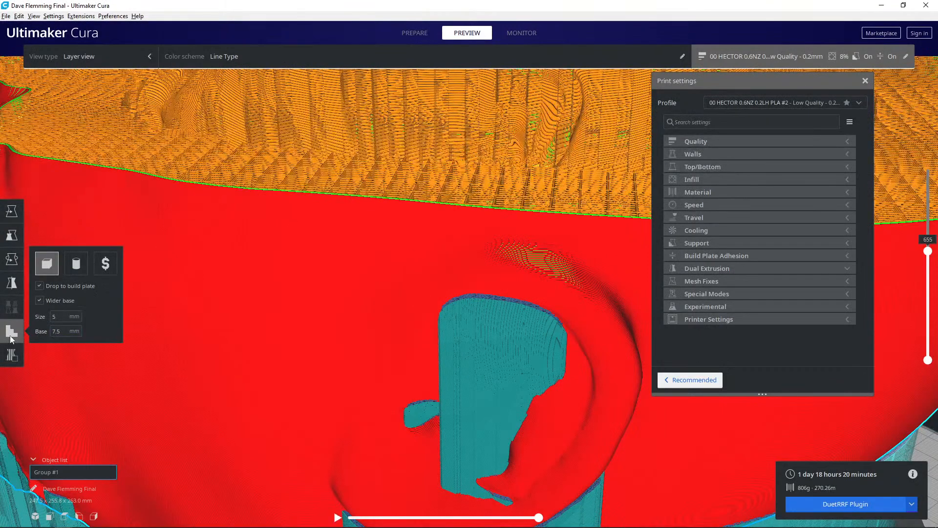
click(11, 354)
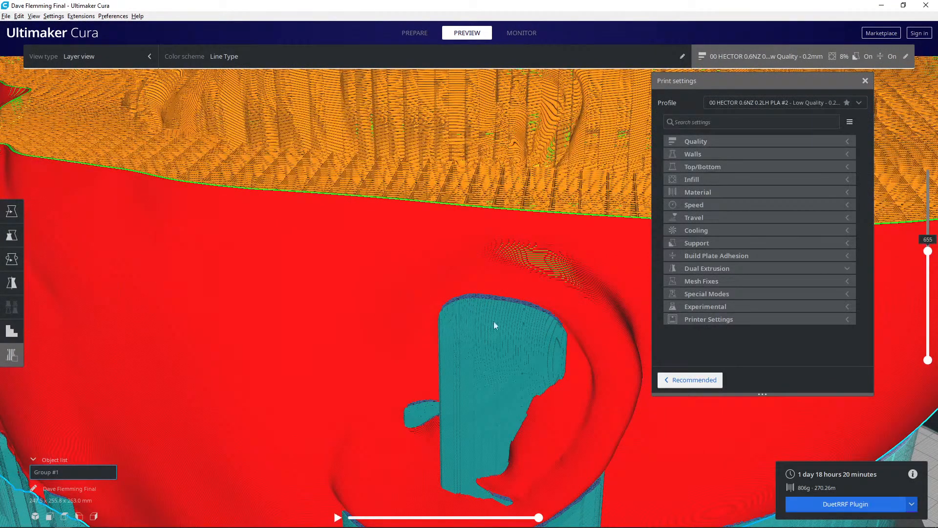
click(480, 301)
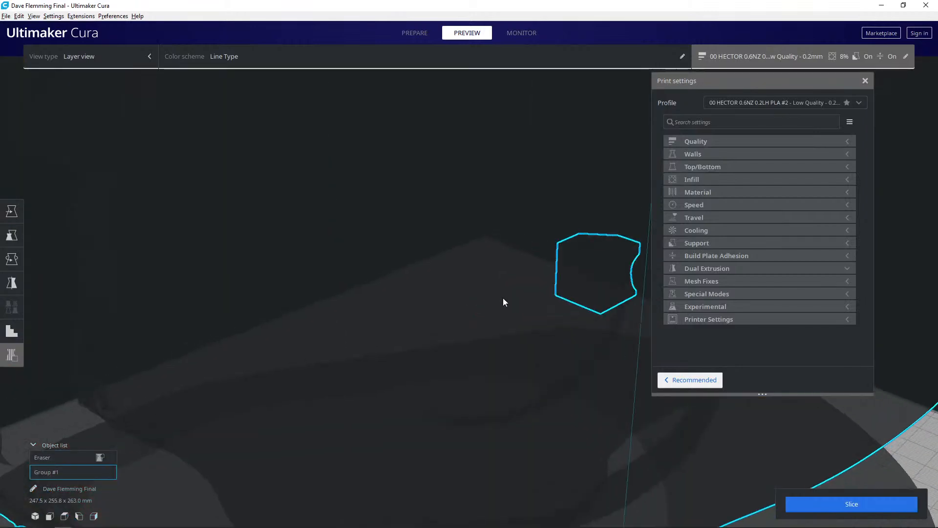
middle_drag(454, 286, 418, 284)
click(467, 285)
click(426, 285)
click(400, 33)
- Add support blockers to the remaining gaps in the left ear's upper hollow and over its two small lower overhangs
right_drag(441, 246, 434, 220)
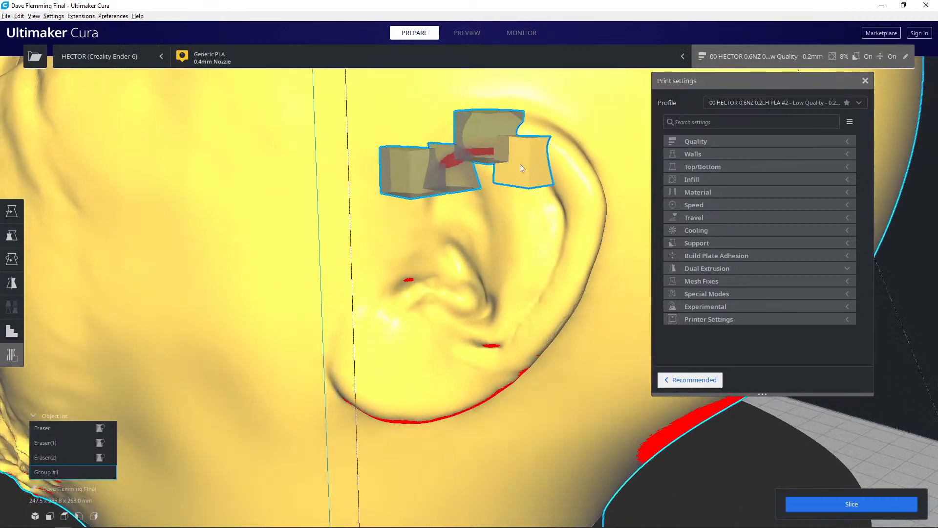
click(486, 169)
click(438, 138)
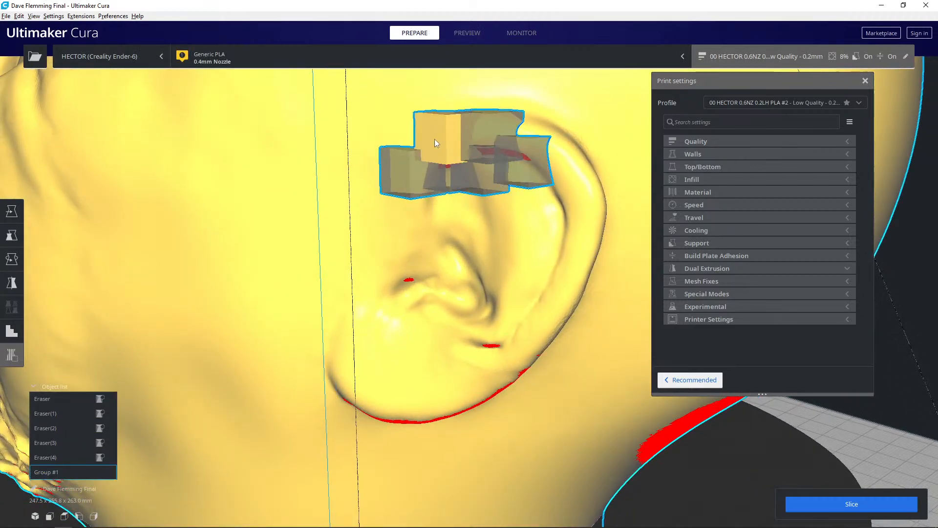
mouse_move(445, 188)
right_down()
mouse_move(437, 170)
mouse_move(421, 184)
right_up()
click(366, 206)
right_drag(441, 260, 435, 328)
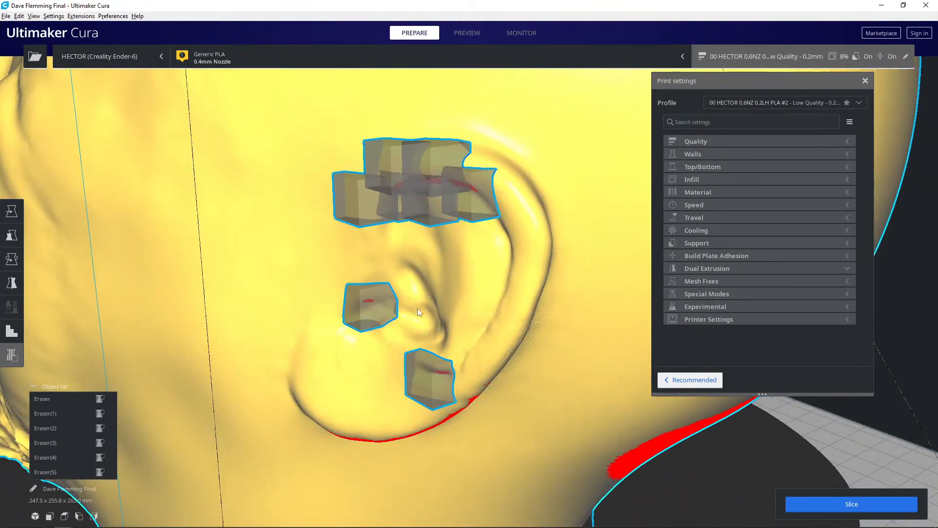
- Cover the overhangs in the upper hollow of the right ear with support blockers
scroll(420, 313, down, 10)
right_drag(429, 307, 325, 270)
right_drag(477, 244, 293, 247)
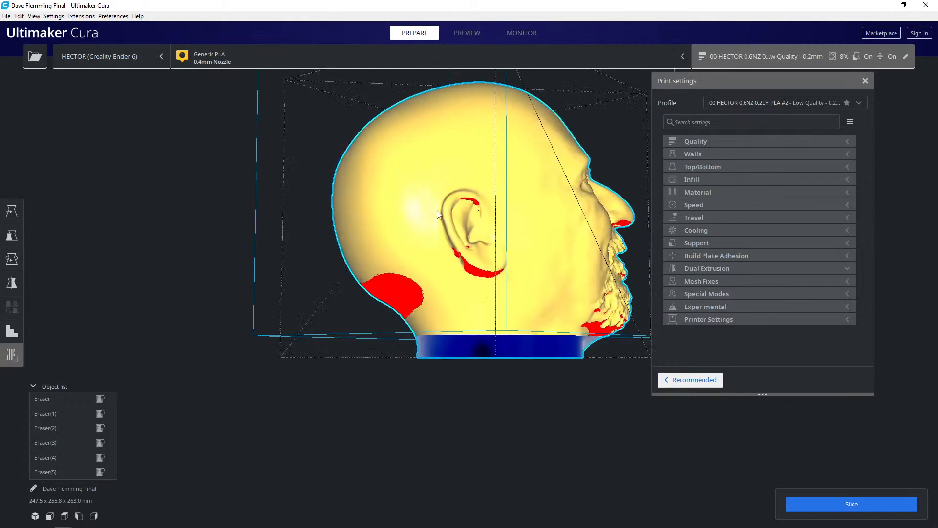
click(479, 211)
scroll(468, 215, up, 8)
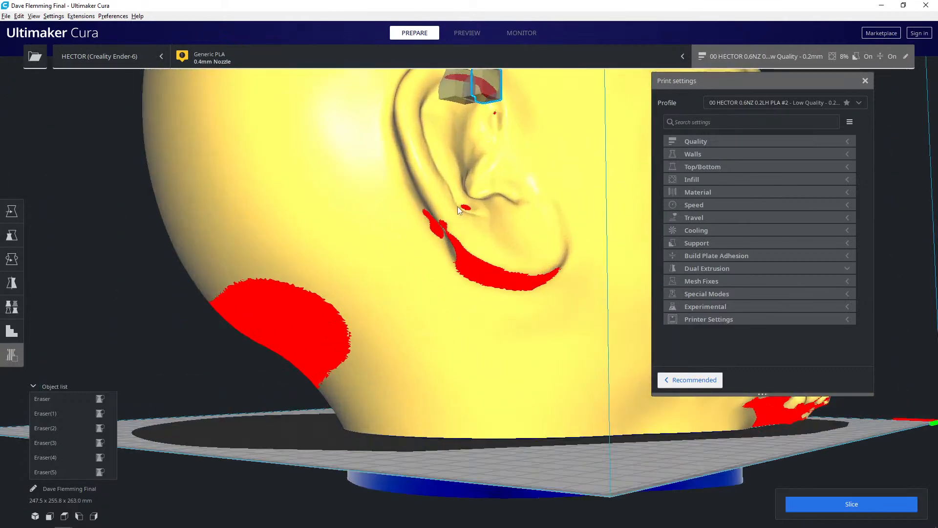
key(ctrl+a)
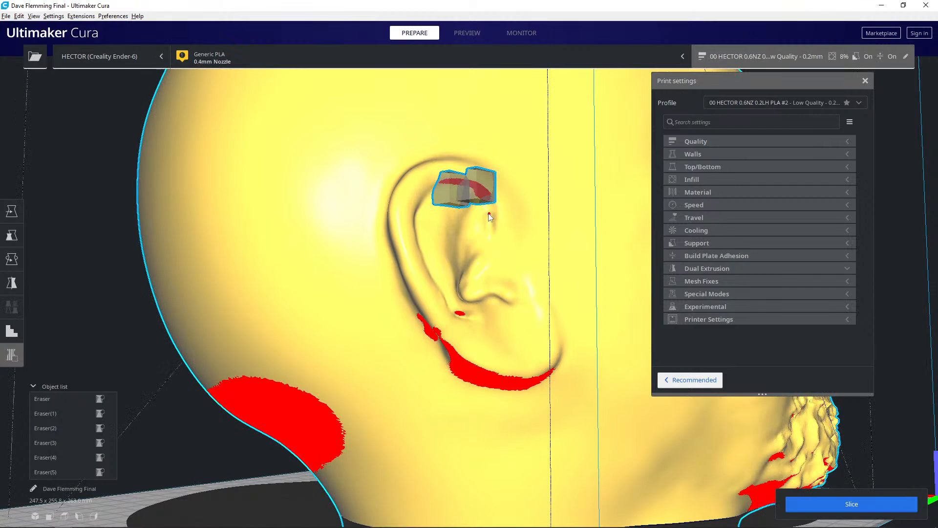
click(460, 176)
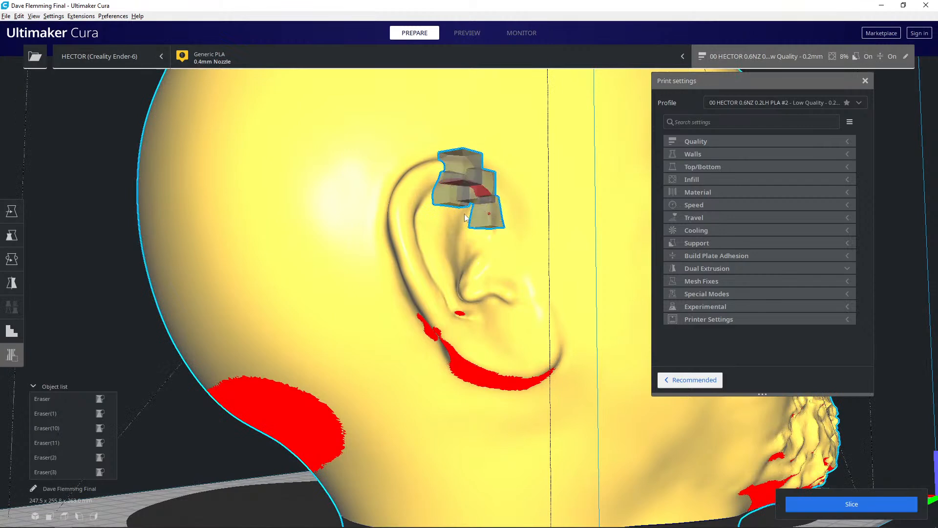
click(499, 188)
click(433, 180)
- Place a row of support blockers along the overhang of the left upper eyelid
right_drag(422, 245, 344, 280)
scroll(352, 324, down, 5)
scroll(532, 225, up, 3)
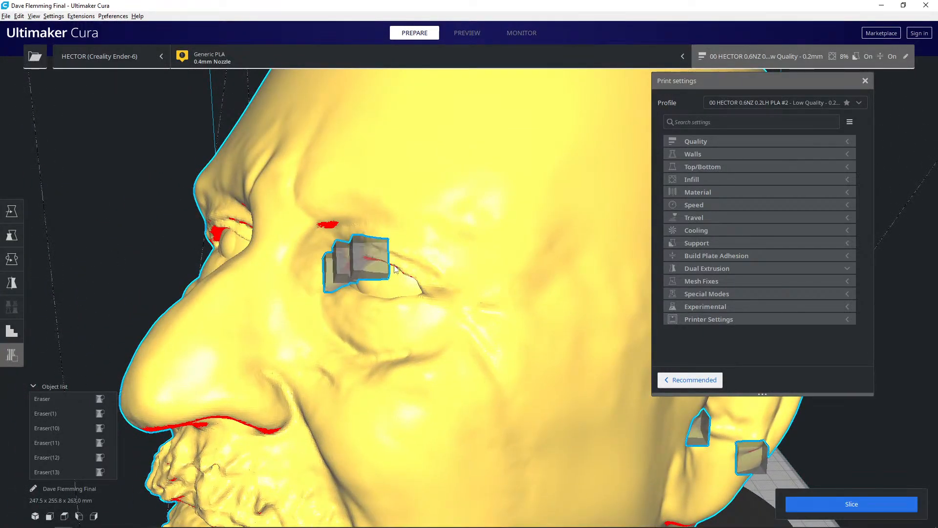
click(393, 267)
- Place a row of support blockers along the right upper eyelid, out to the outer eye corner
right_drag(420, 292, 388, 239)
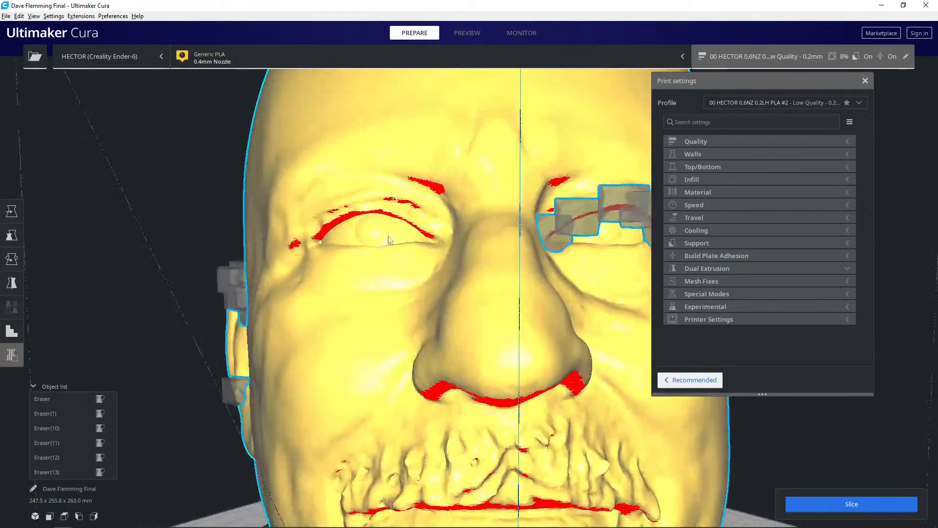
click(410, 226)
click(354, 213)
click(323, 227)
click(288, 248)
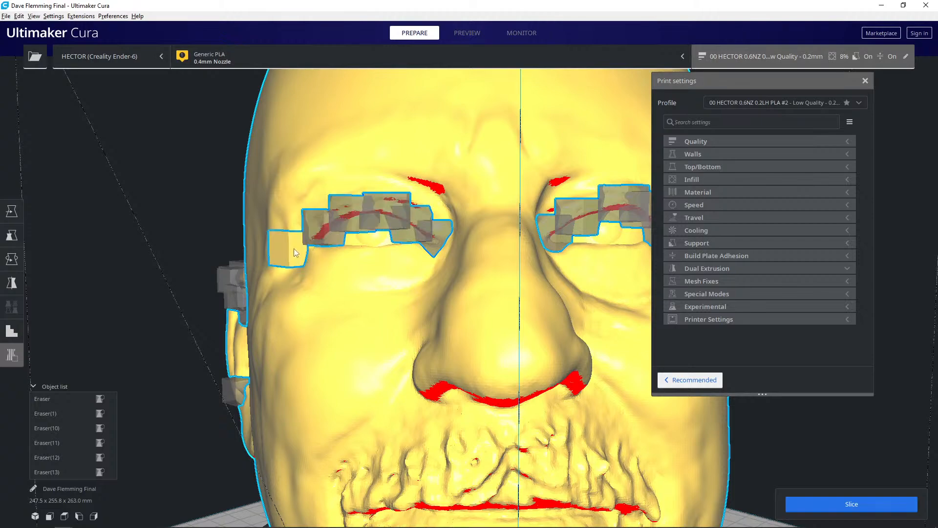
- Add support blockers over the overhangs at the inner ends of both eyebrows
mouse_move(355, 284)
right_down()
mouse_move(259, 287)
mouse_move(342, 289)
right_up()
click(384, 233)
click(360, 221)
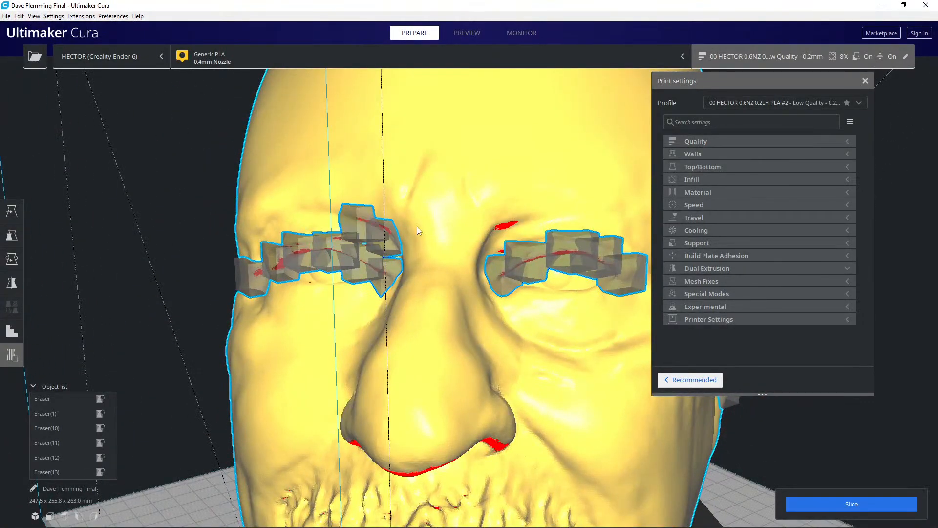
click(500, 230)
- Check the placed blockers from the side and slice the head with them
scroll(528, 219, down, 5)
right_drag(467, 259, 318, 264)
right_click(318, 264)
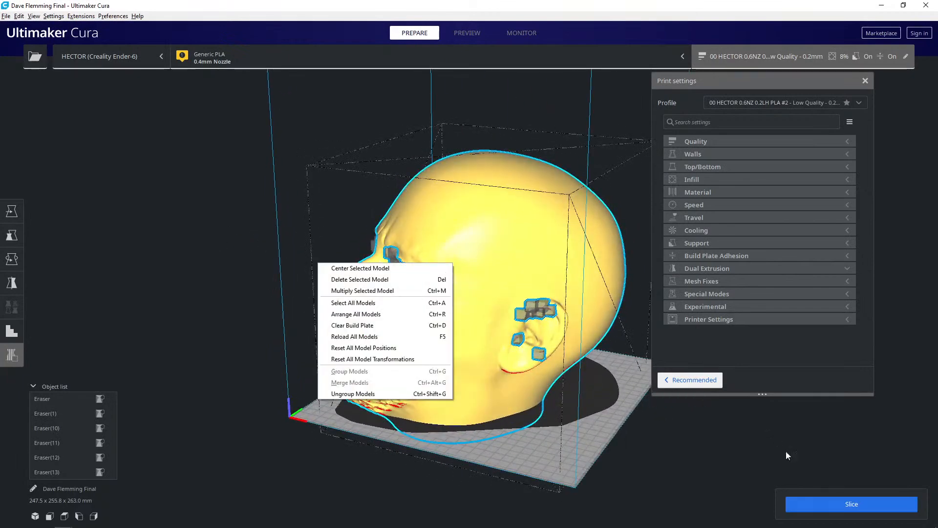
click(815, 503)
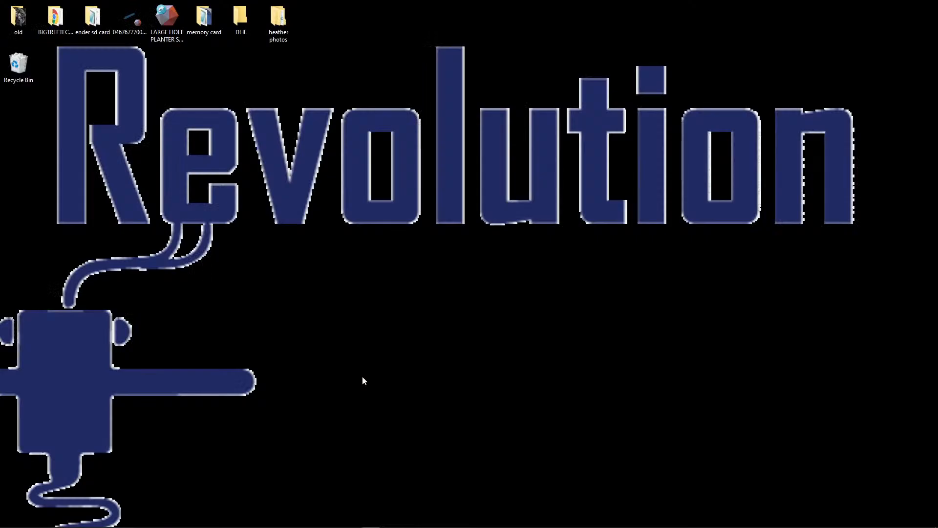
- Check the open balanced_die Cura window, minimise it again and launch a new Ultimaker Cura instance
right_drag(414, 358, 378, 376)
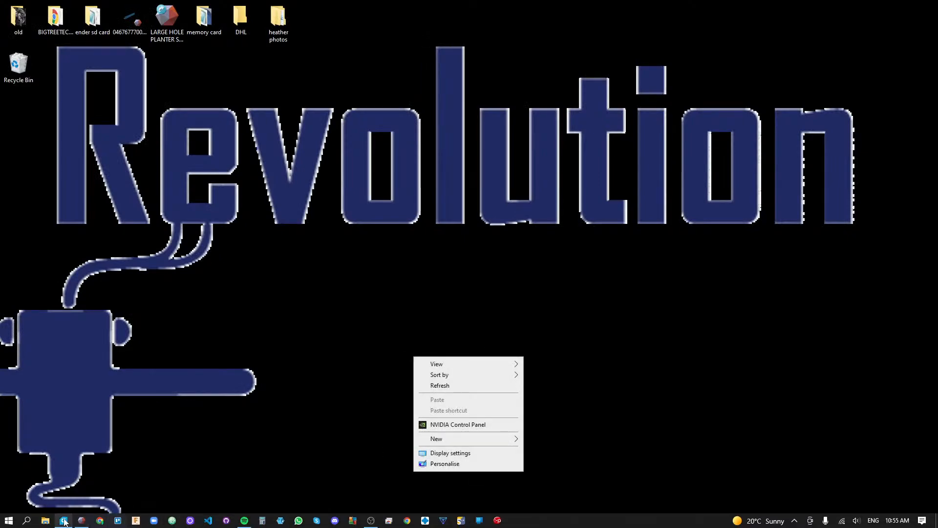
mouse_move(65, 522)
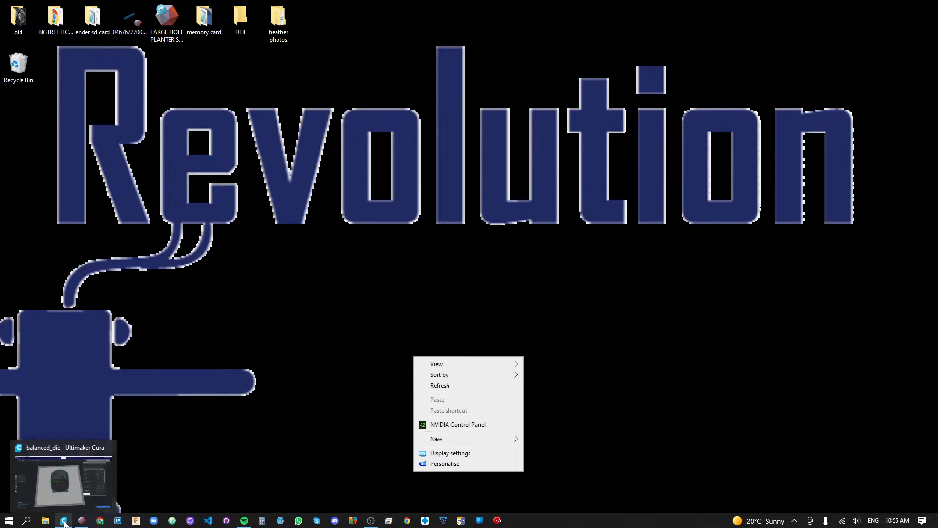
click(64, 521)
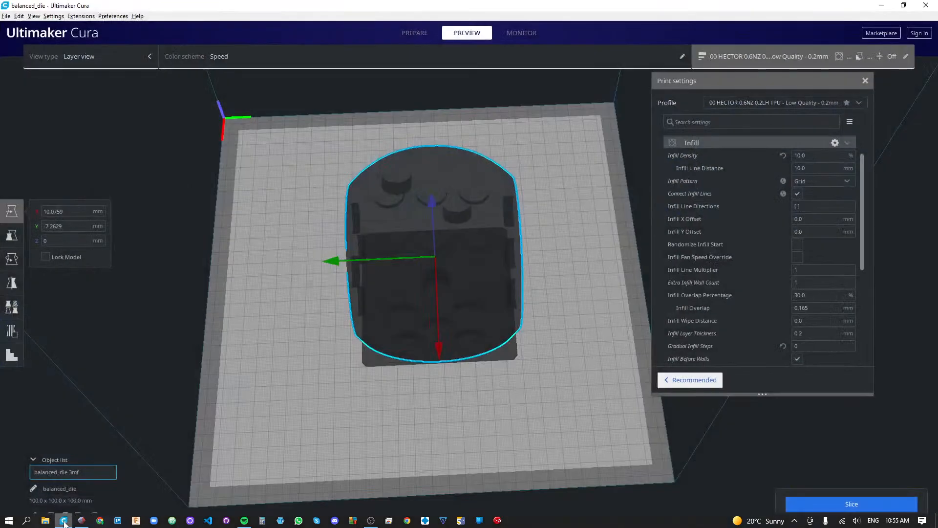
click(64, 521)
right_click(64, 522)
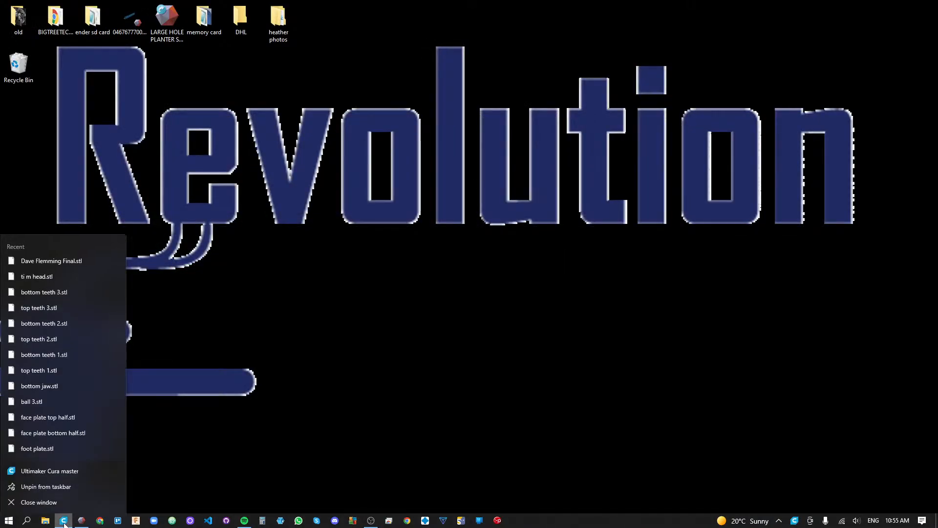
click(58, 472)
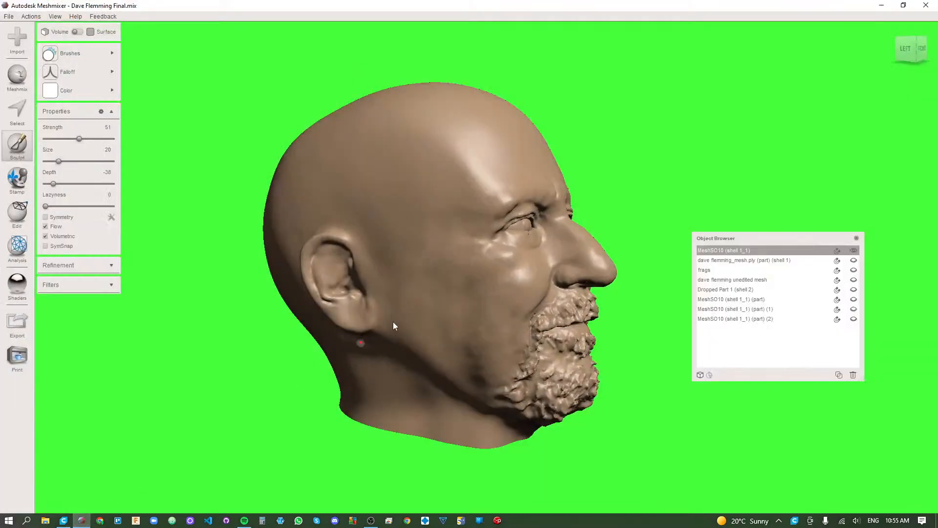
- Switch to Meshmixer and hollow the bearded head with an offset distance of 20 mm, then accept the result
right_drag(450, 337, 359, 308)
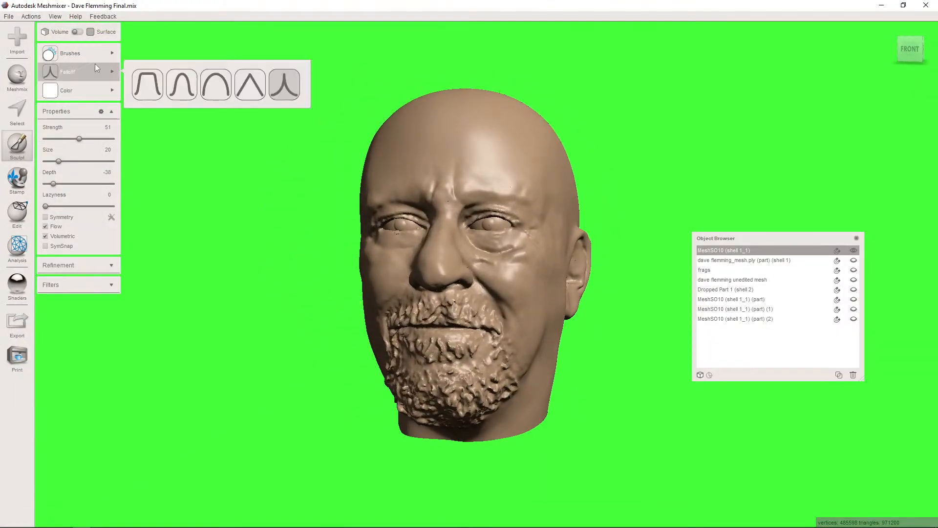
click(20, 212)
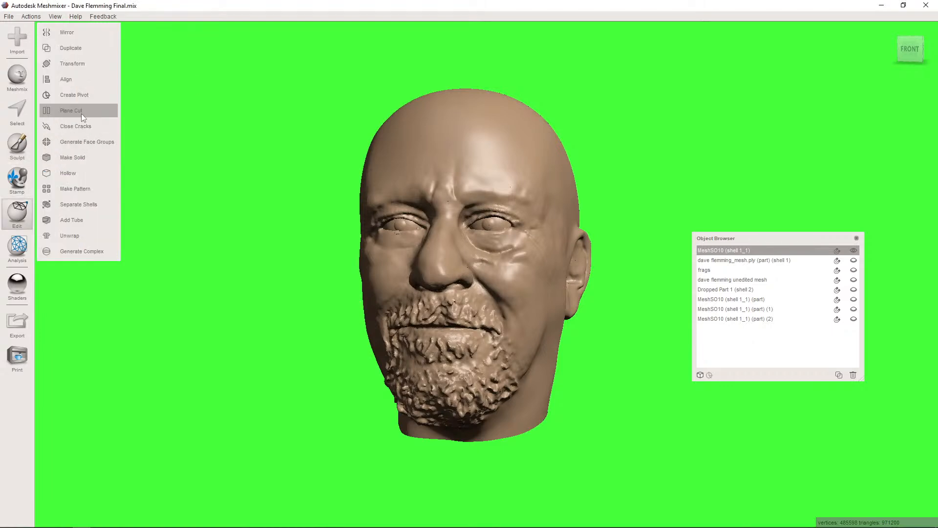
click(74, 175)
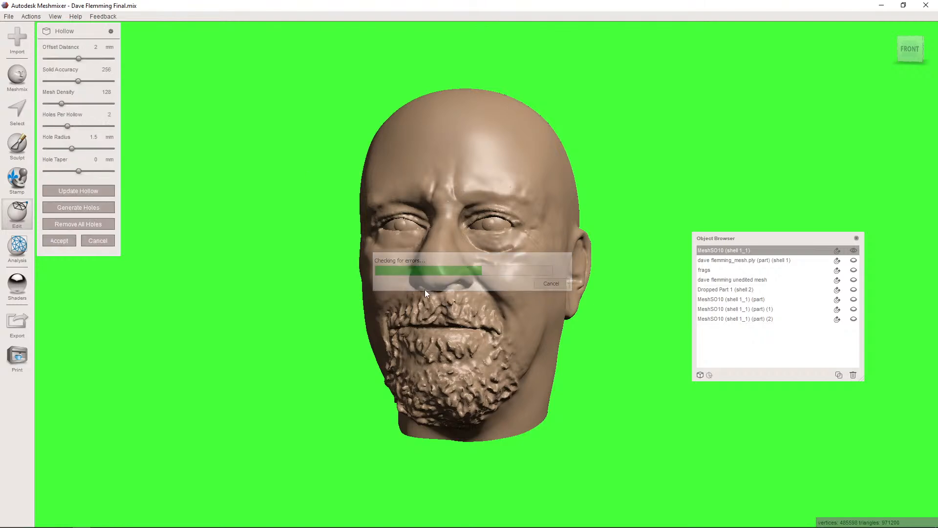
right_drag(426, 259, 374, 254)
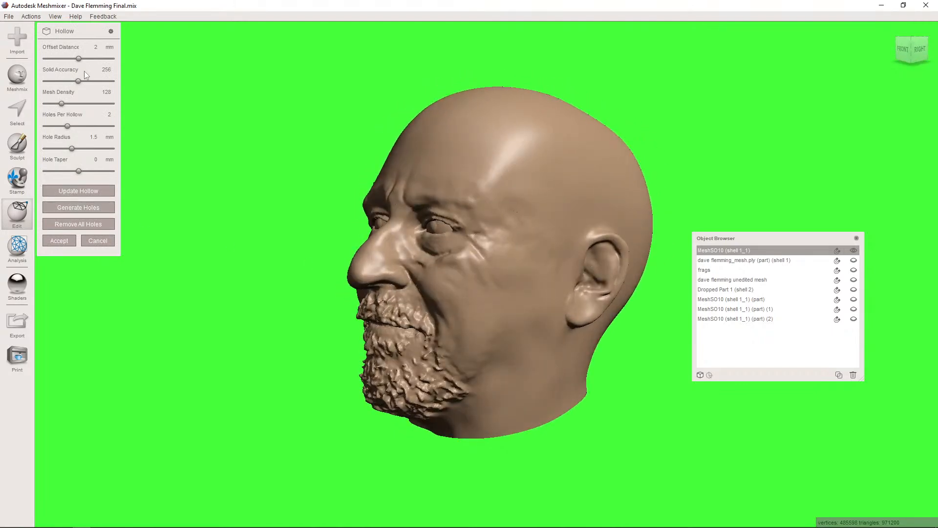
click(97, 47)
text(20)
click(71, 192)
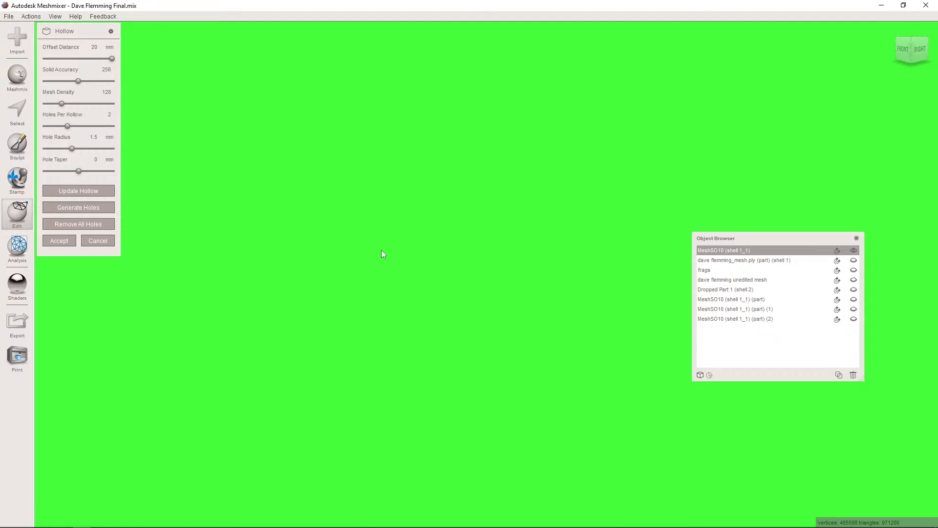
right_drag(366, 198, 314, 229)
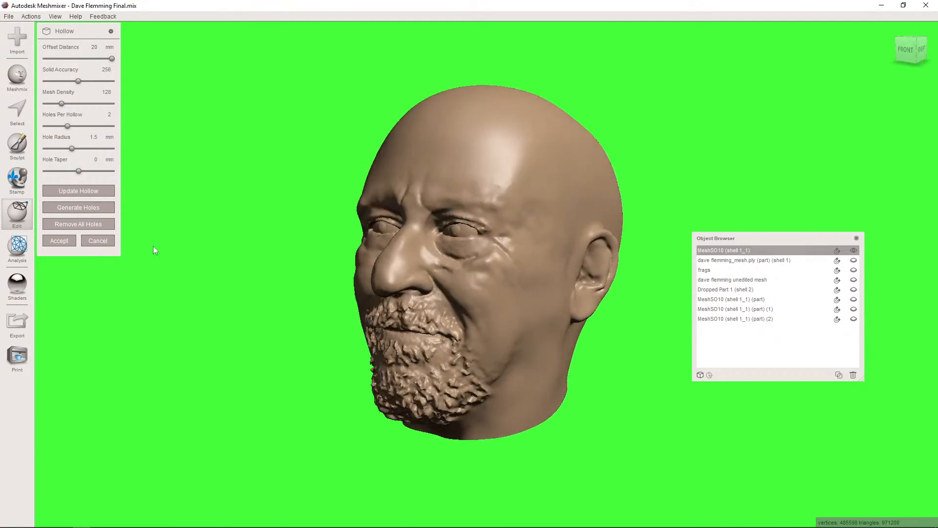
click(68, 241)
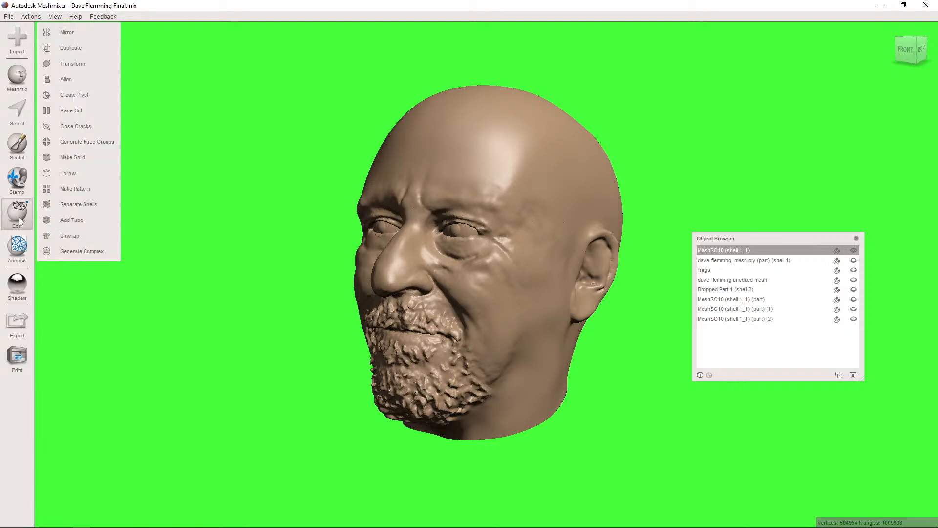
- Separate the hollowed head into shells and toggle the outer and inner shells' visibility to inspect the inner one
click(69, 205)
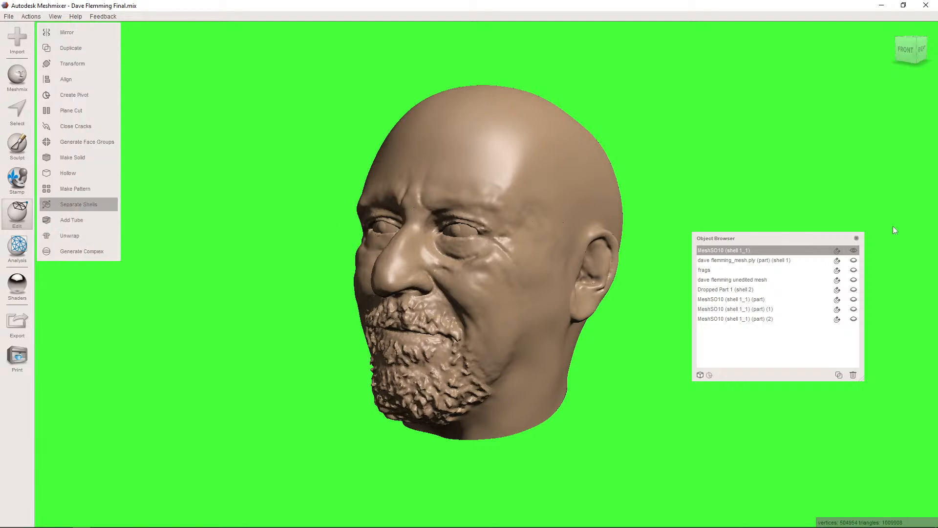
click(854, 250)
right_drag(493, 258, 552, 267)
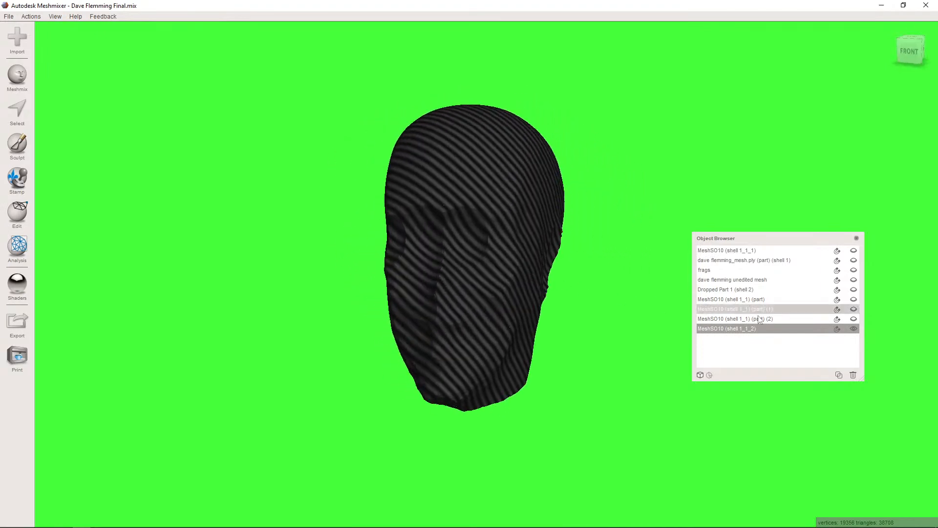
click(853, 329)
click(854, 251)
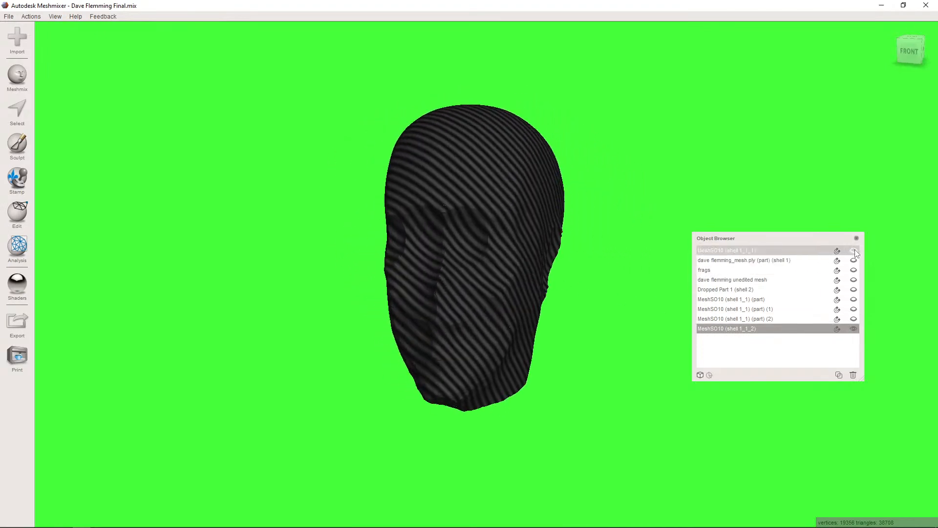
click(853, 252)
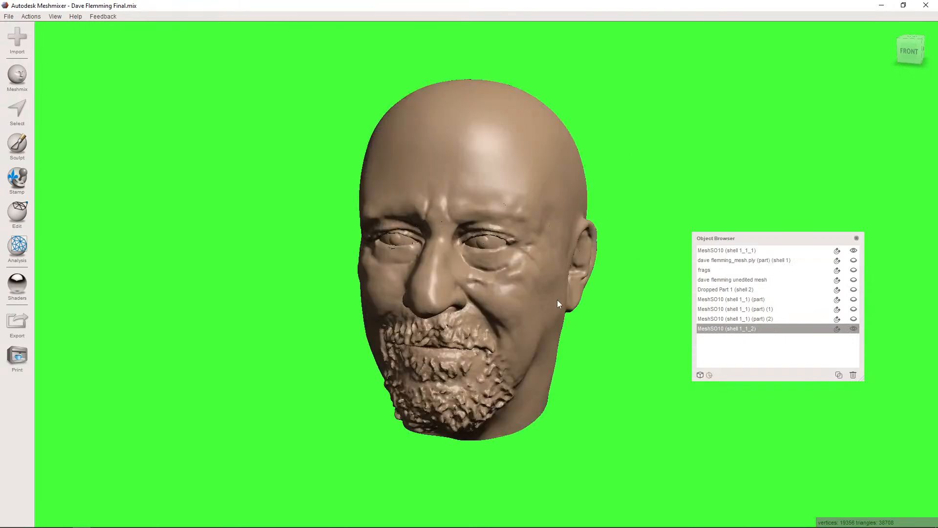
- Export the inner shell as a binary STL named void and hide the outer head shell
click(18, 325)
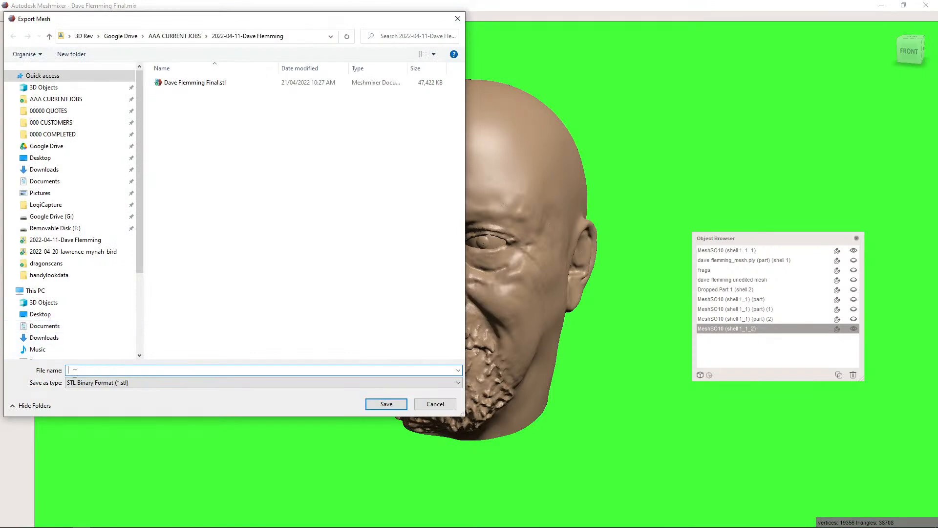
text(void)
key(Return)
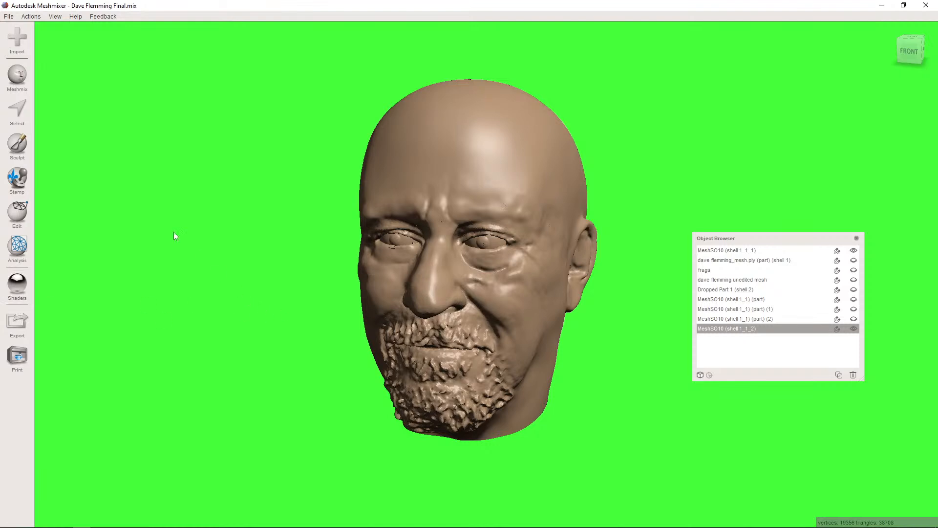
click(854, 251)
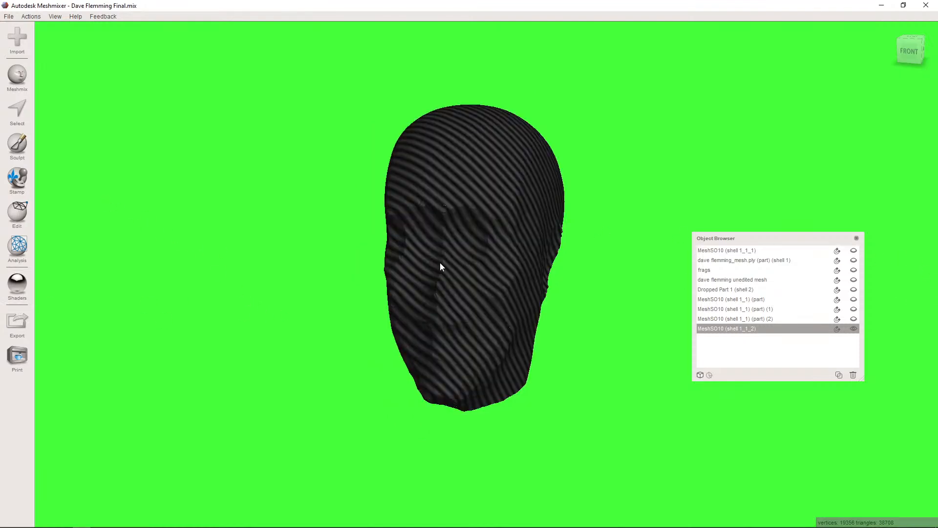
- Switch to Cura and open both the final head STL and void.stl from the job folder
click(881, 5)
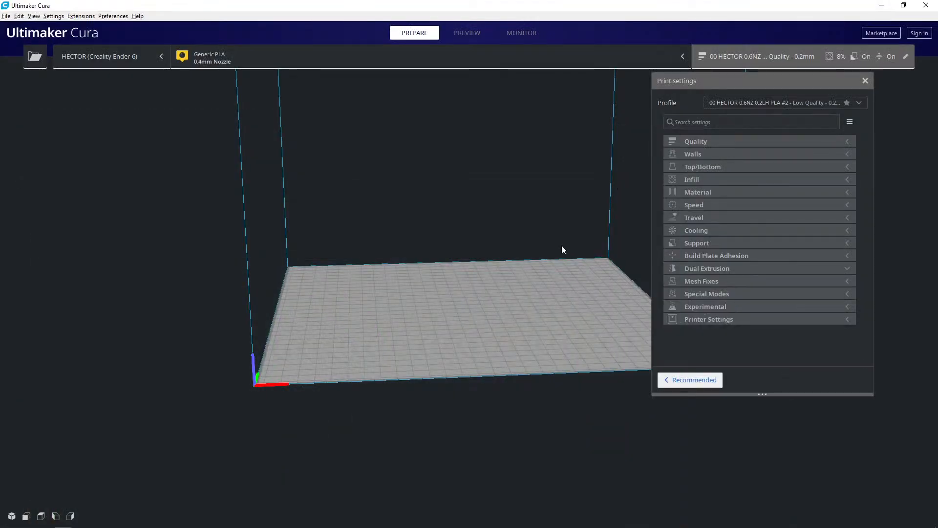
click(35, 62)
drag(284, 214, 281, 194)
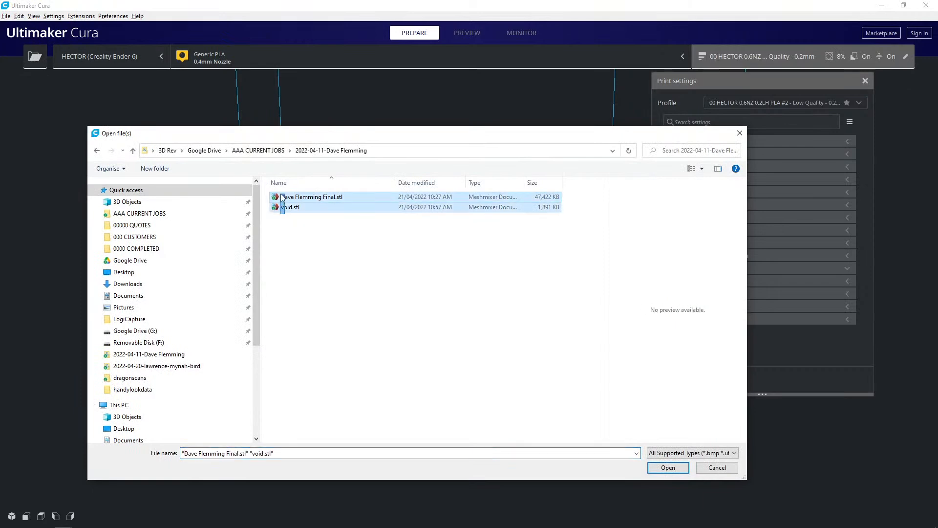
click(667, 468)
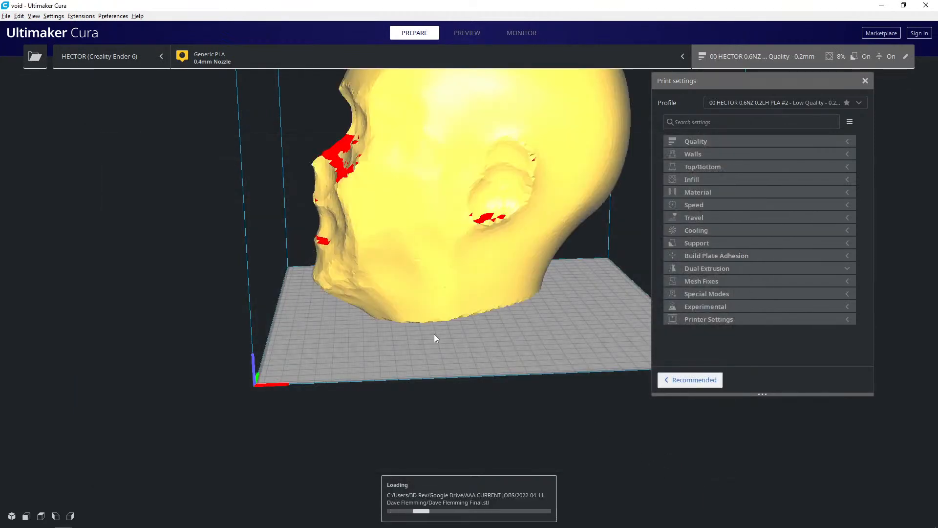
- Select the void model and set its mesh type to modify settings for overlaps, as infill mesh only
scroll(398, 370, down, 6)
middle_drag(405, 332, 398, 400)
right_drag(399, 303, 464, 337)
middle_drag(289, 363, 228, 396)
scroll(402, 347, down, 6)
right_drag(394, 328, 364, 309)
click(436, 268)
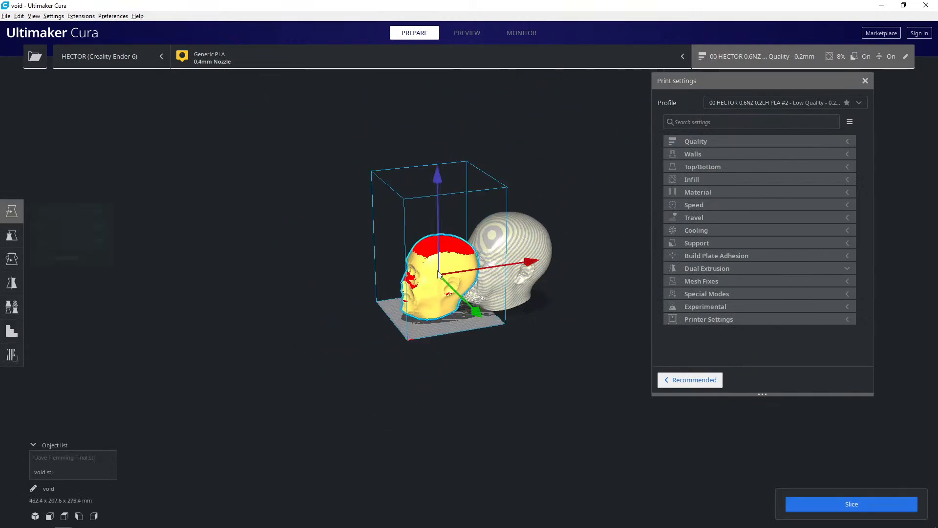
click(513, 250)
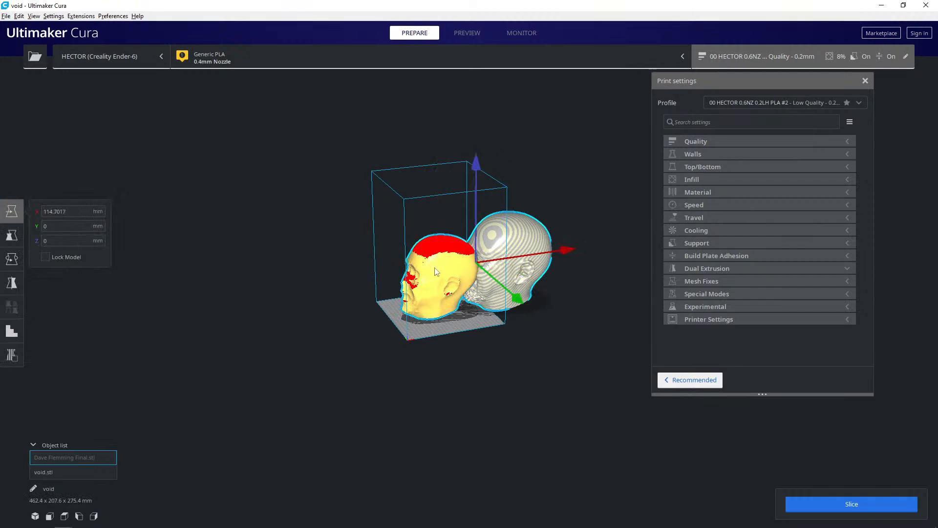
click(445, 291)
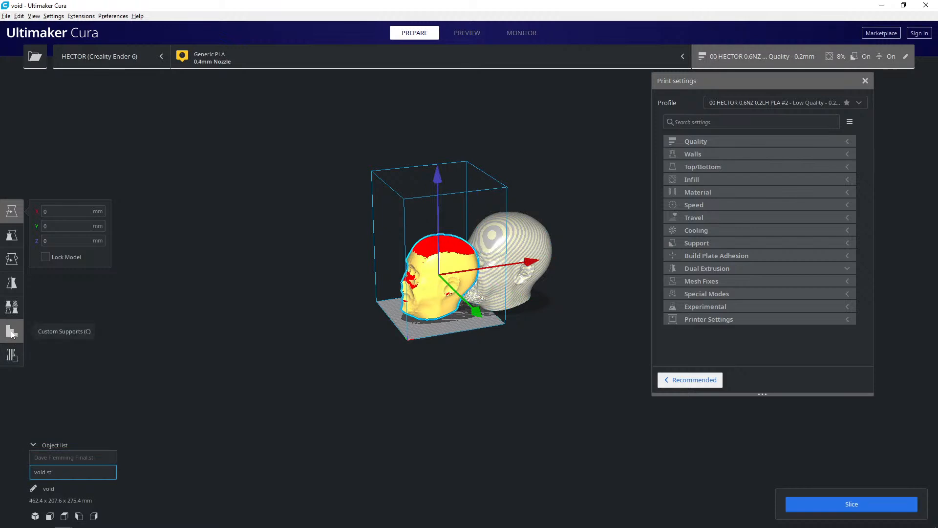
click(11, 313)
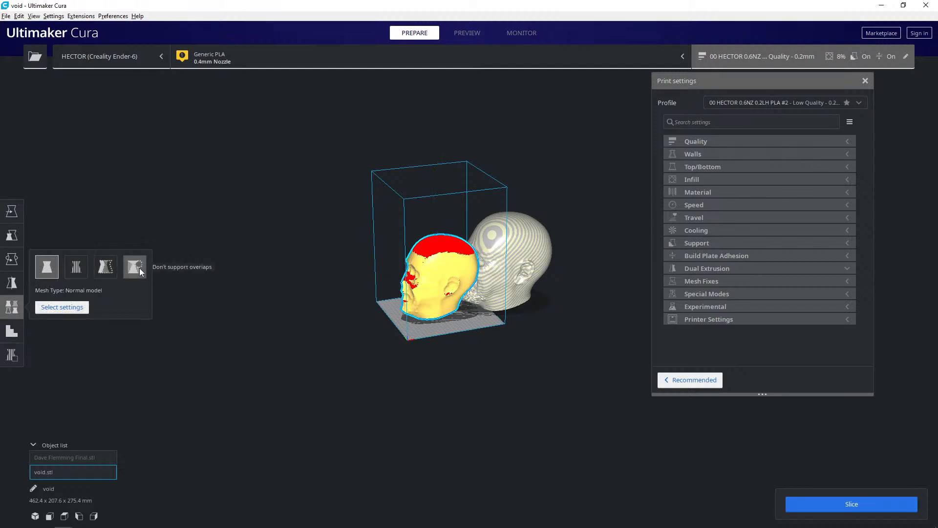
click(108, 272)
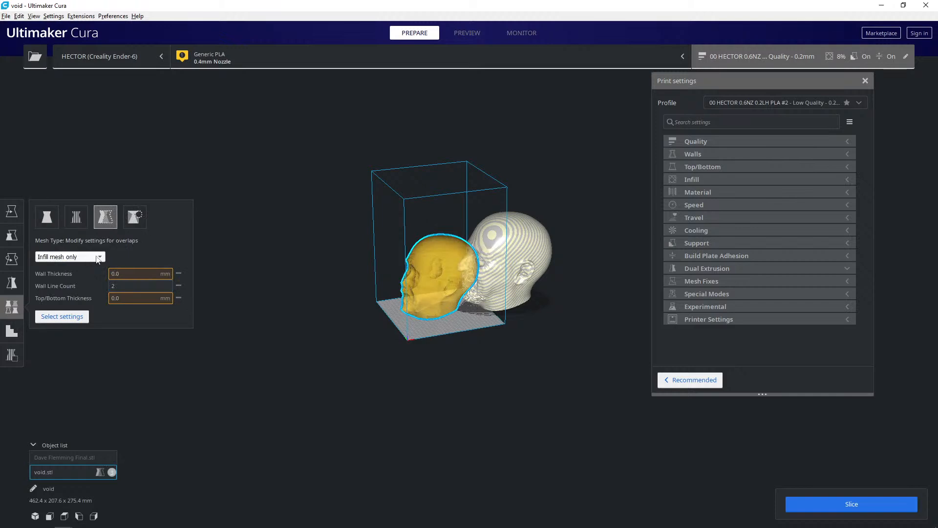
- Add top thickness, top layers, bottom thickness, bottom layers and initial bottom layers to the void model's custom settings
click(75, 317)
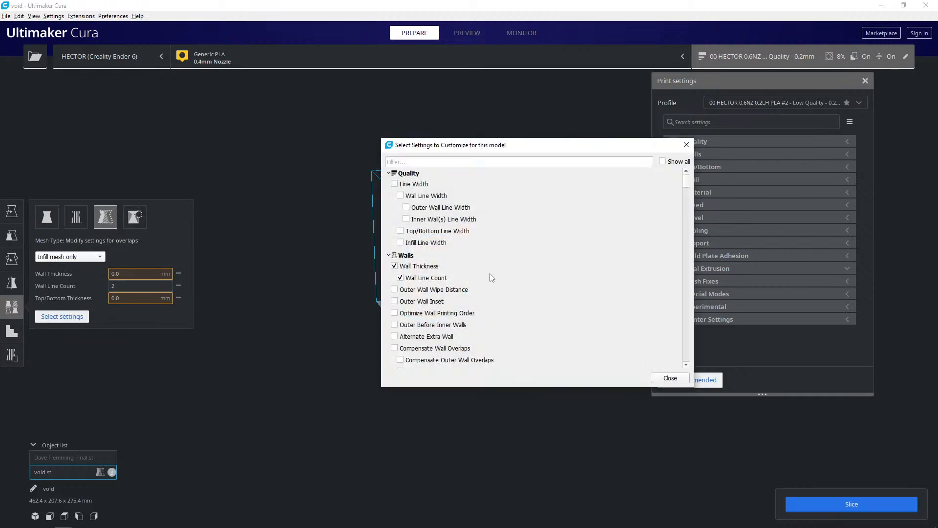
scroll(415, 267, down, 3)
scroll(417, 272, down, 6)
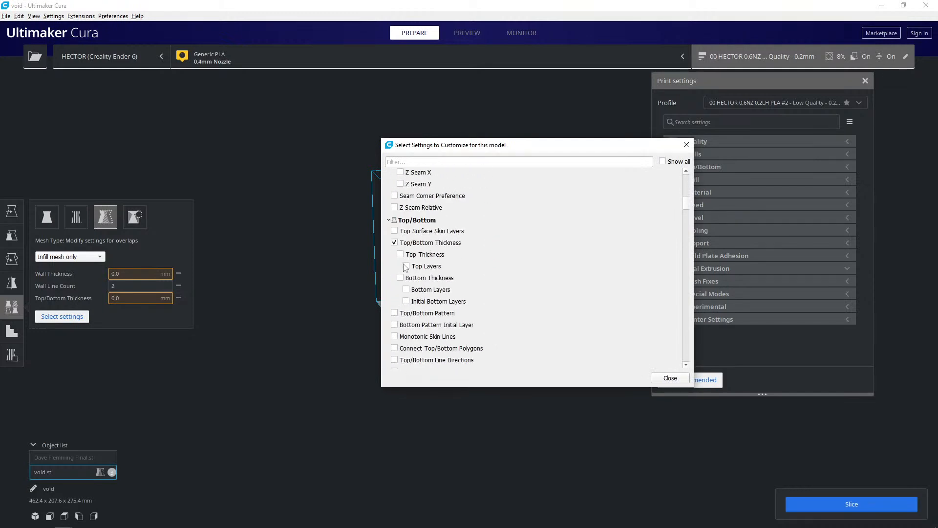
click(406, 265)
click(406, 289)
click(400, 278)
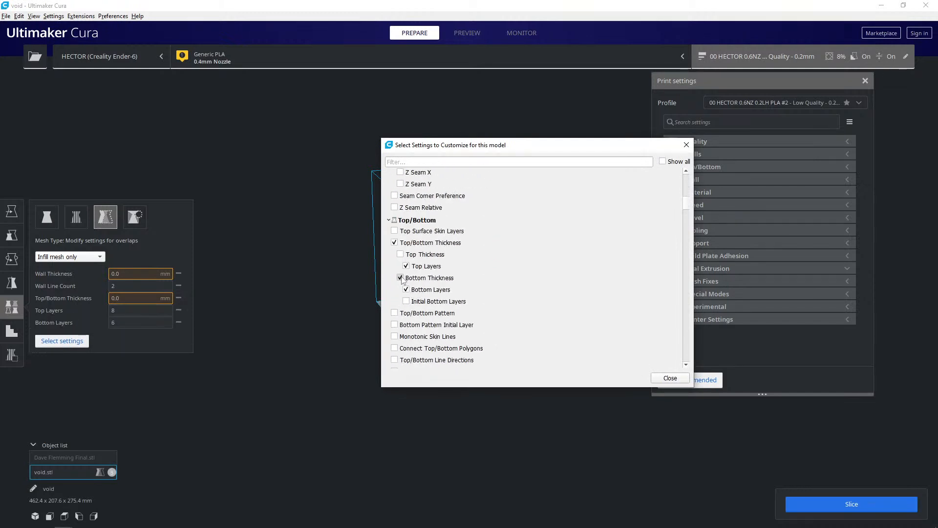
click(401, 255)
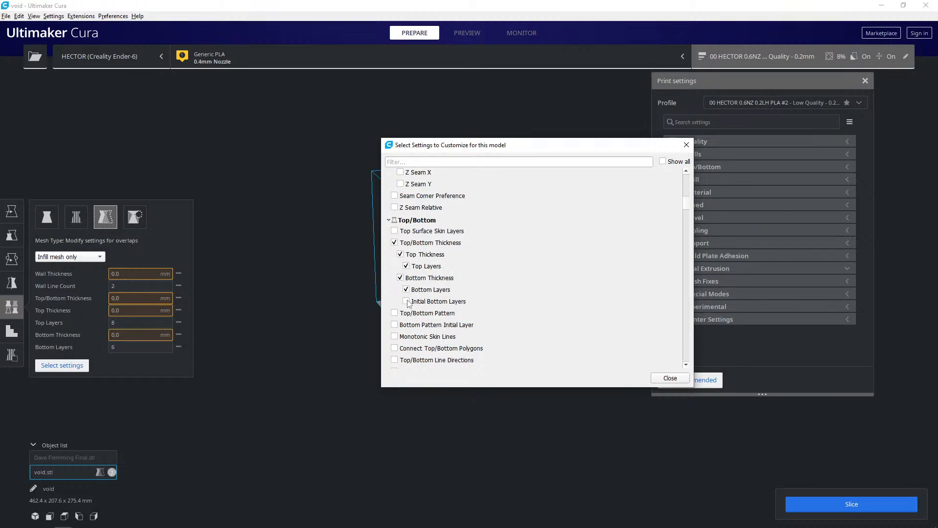
click(408, 301)
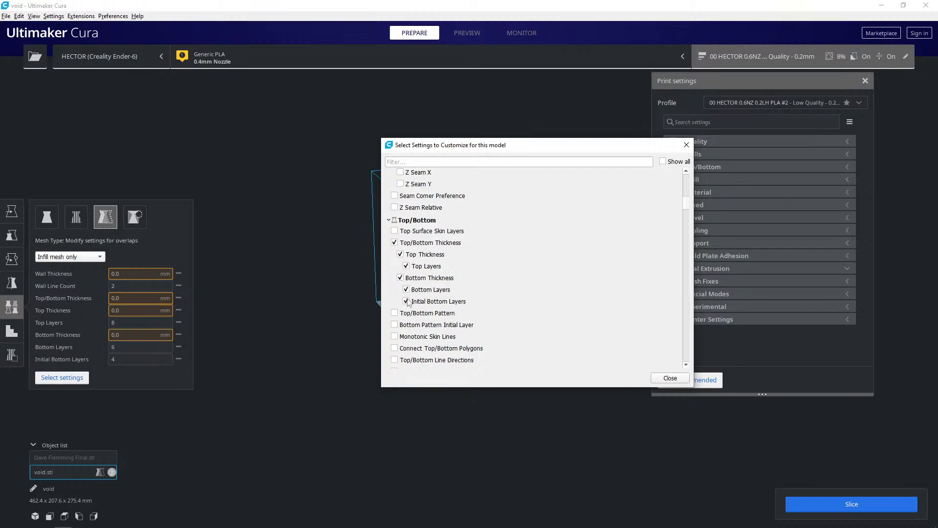
click(395, 232)
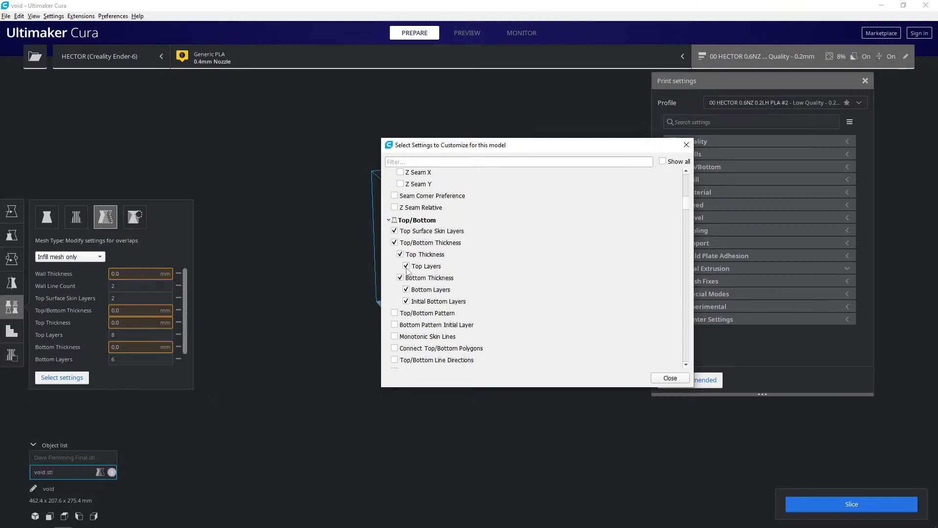
click(394, 232)
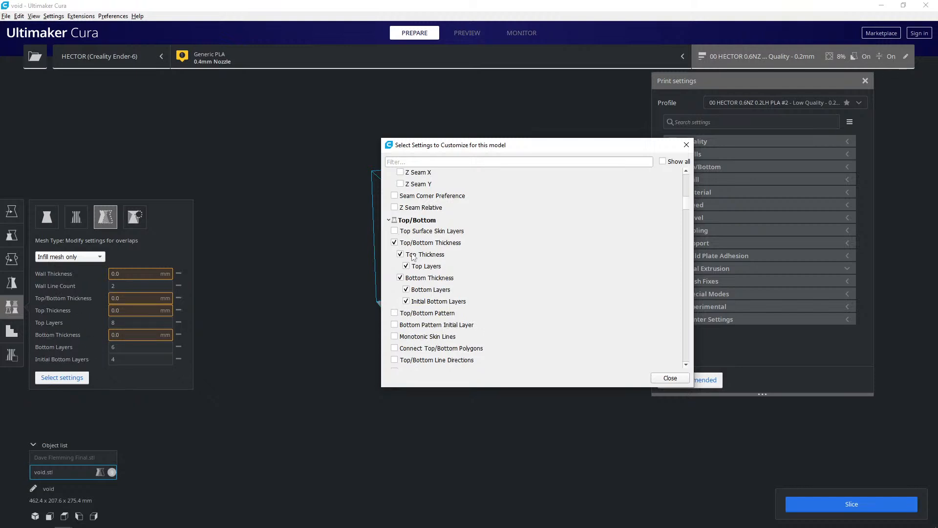
click(670, 378)
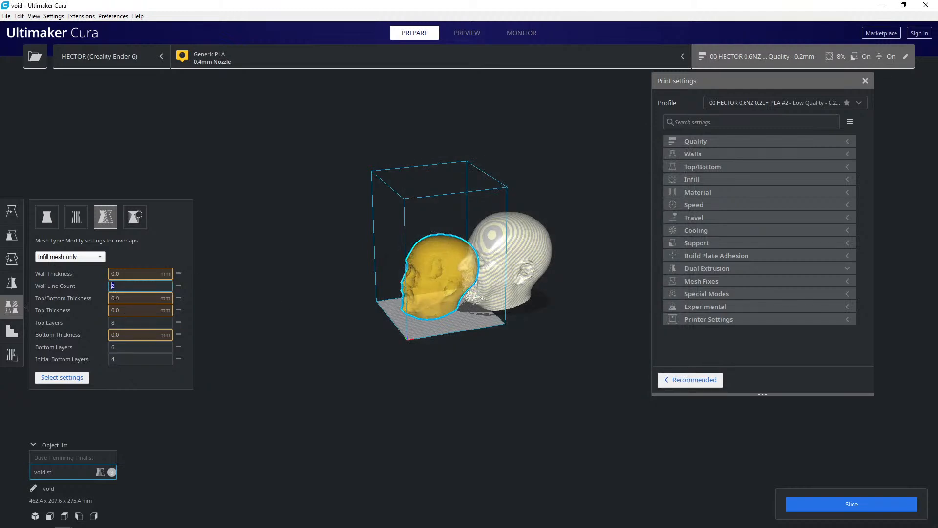
- Set the void model's wall line count, top layers, bottom layers and initial bottom layers to 0
drag(128, 322, 97, 321)
text(0.)
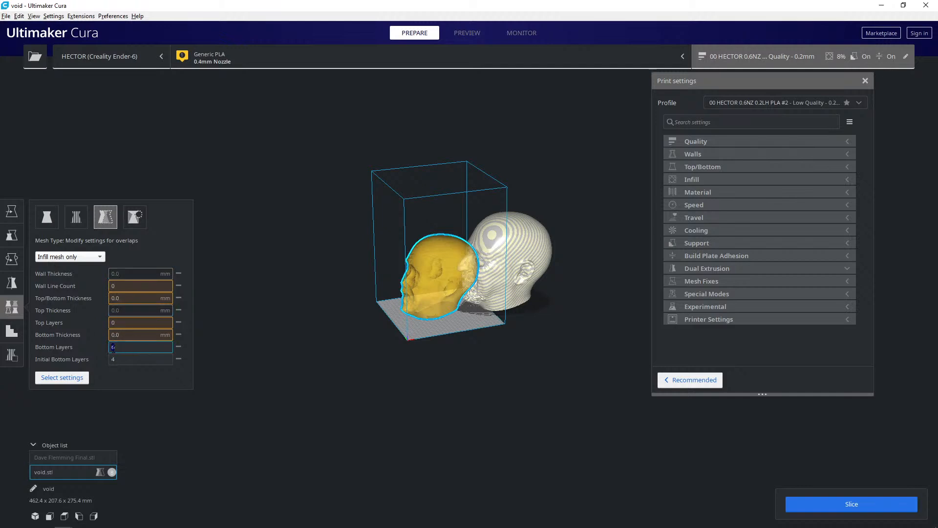
text(0)
key(Tab)
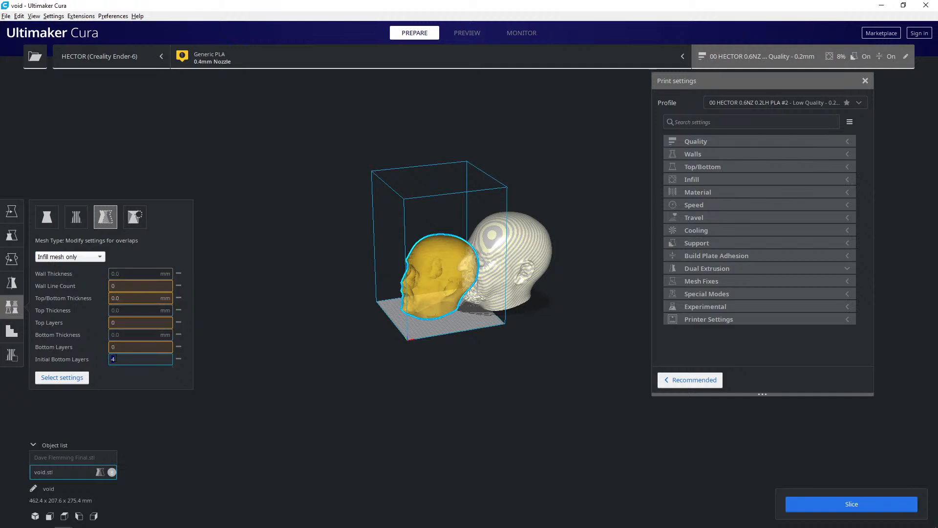
text(0)
- Add infill density to the void model's custom settings and set it to 0%
click(62, 380)
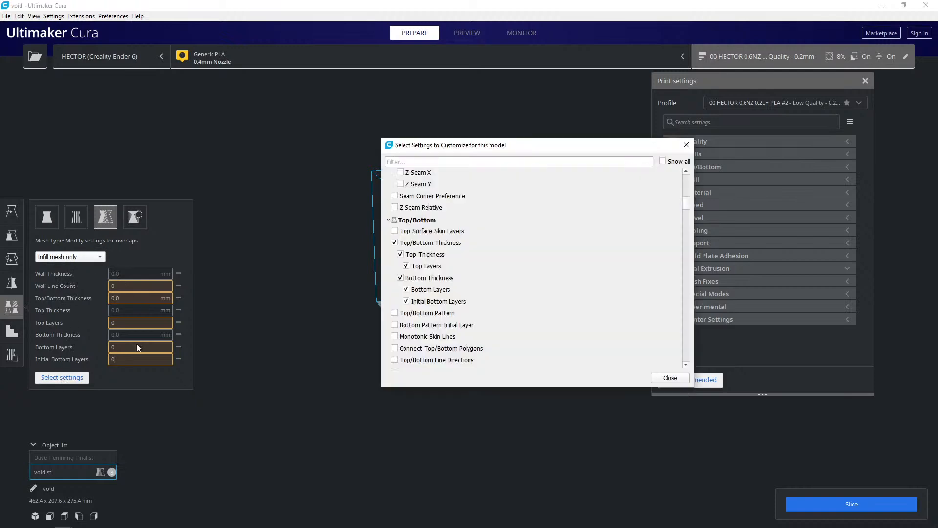
scroll(389, 214, up, 10)
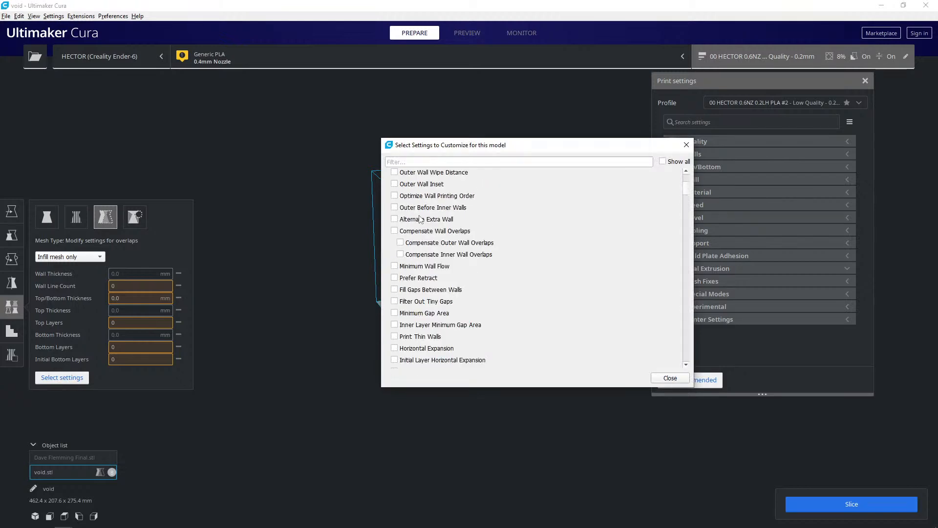
scroll(420, 220, down, 10)
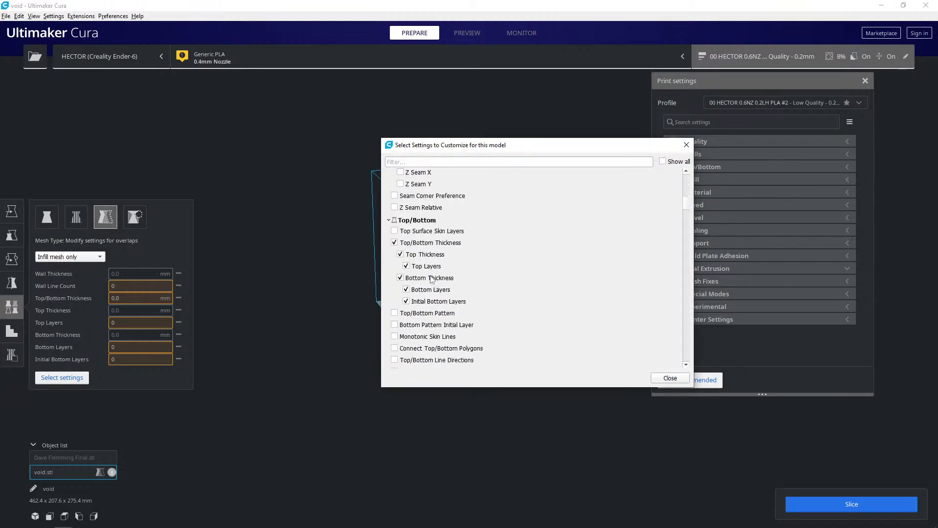
scroll(419, 270, down, 10)
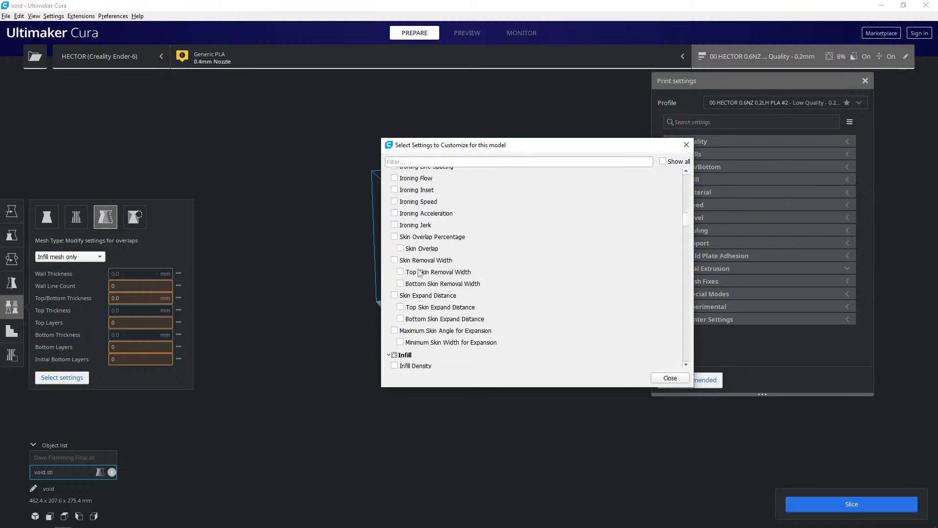
click(394, 277)
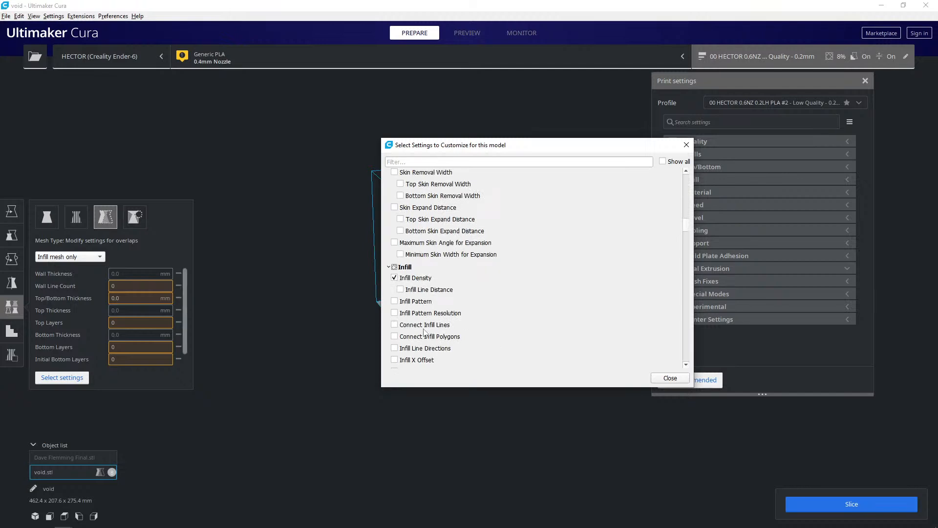
click(668, 378)
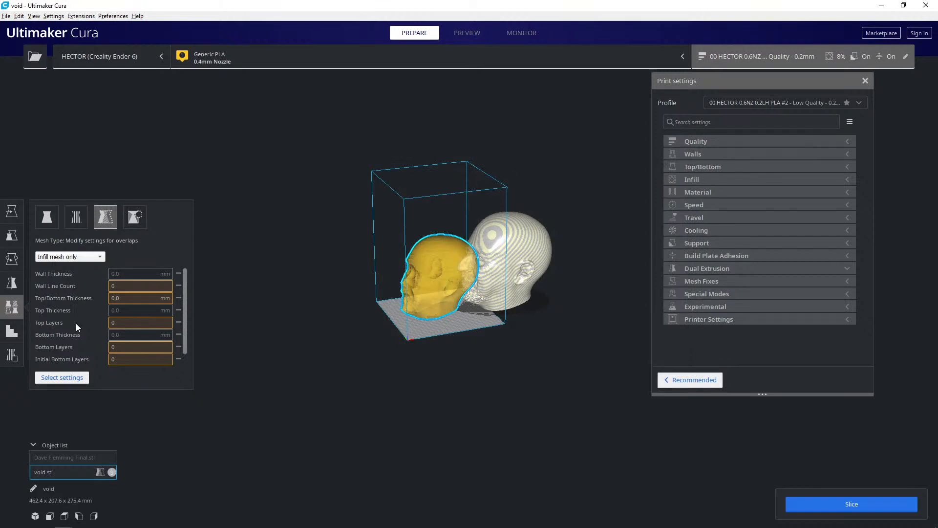
scroll(75, 355, down, 1)
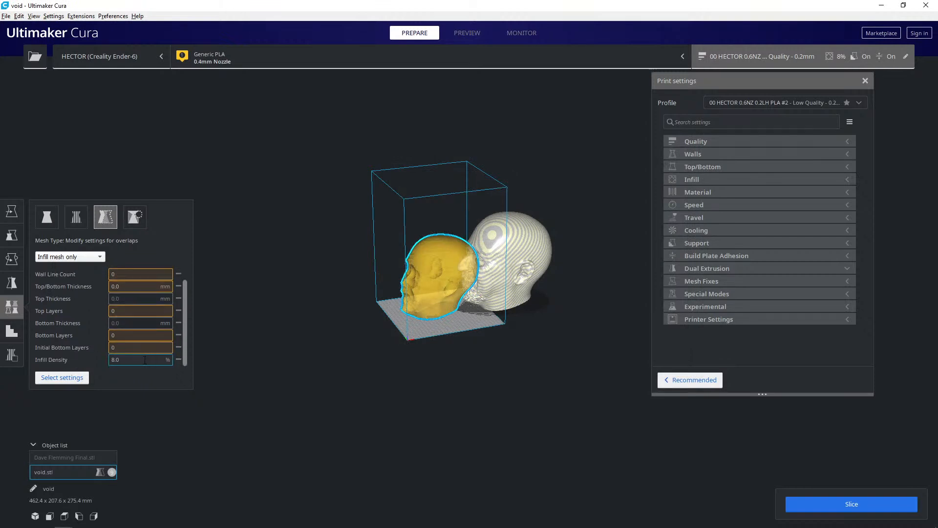
click(79, 379)
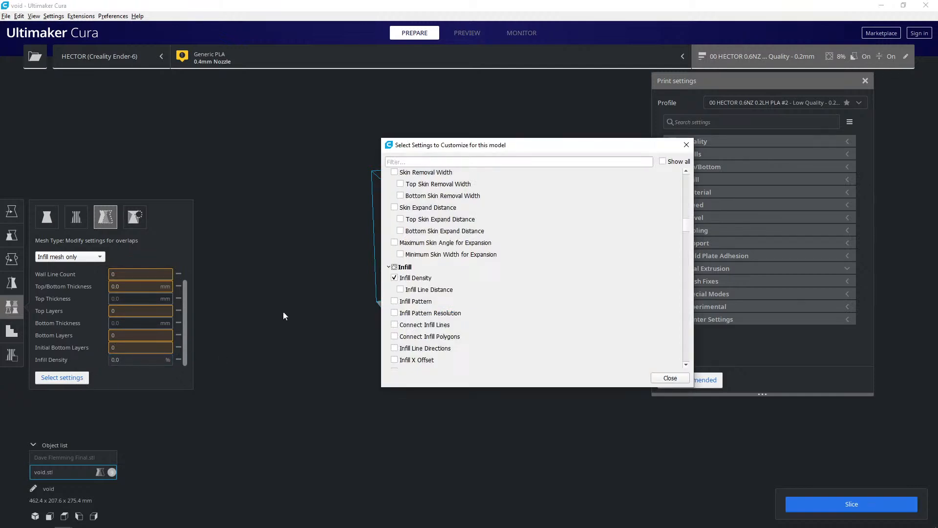
click(670, 377)
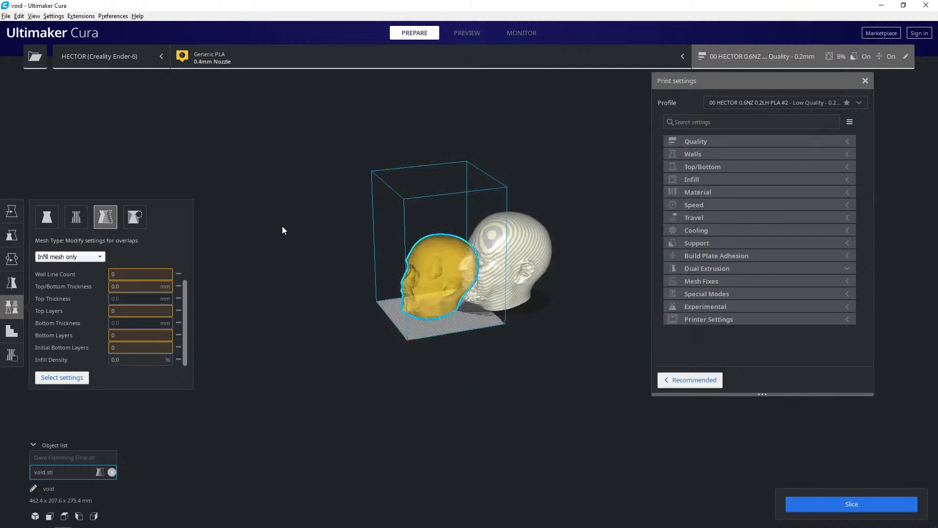
- Select both the head and the void model and merge them into one aligned group
click(368, 247)
click(516, 264)
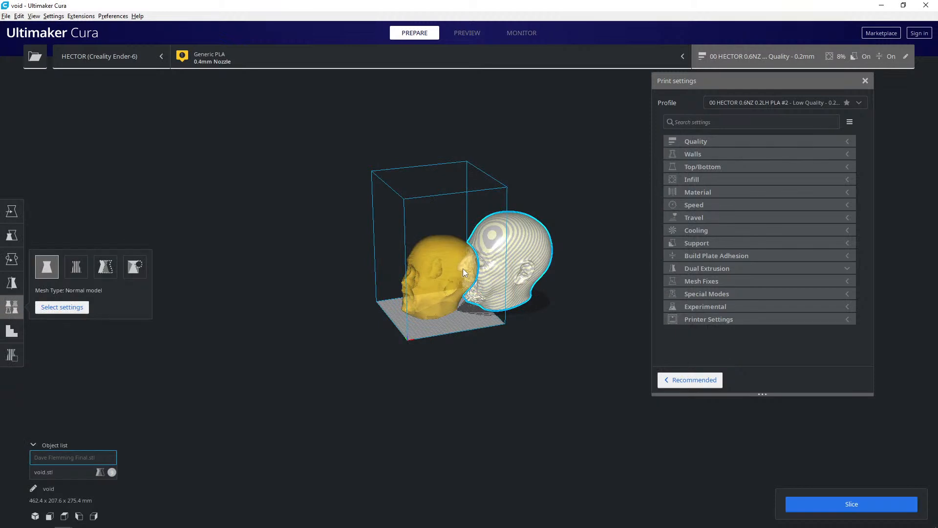
ctrl+click(430, 276)
right_click(432, 276)
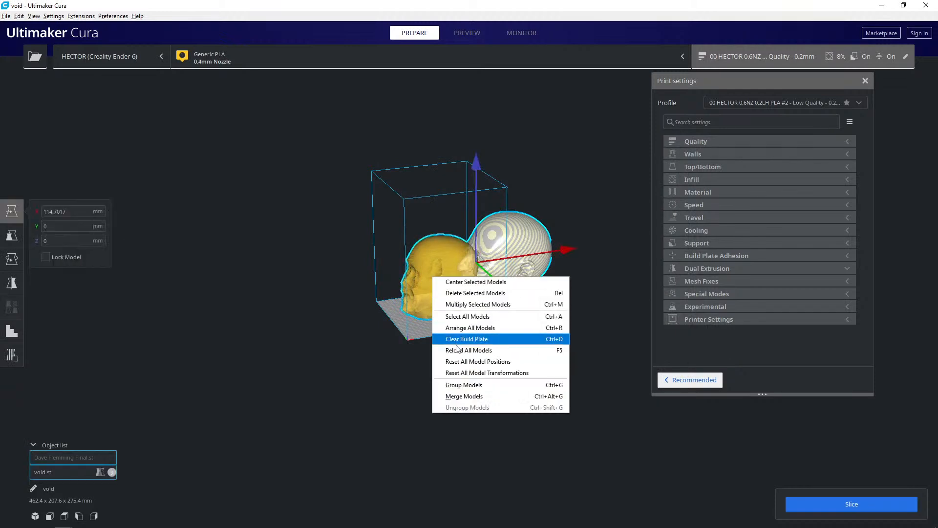
click(462, 395)
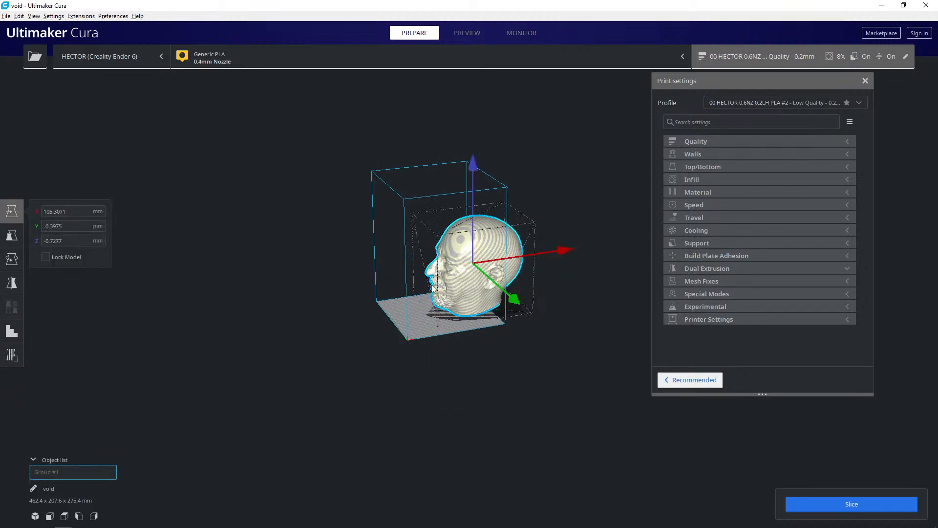
- Move the merged head along the X axis onto the build plate, to an X position of about -4.7 mm
right_drag(445, 303, 413, 353)
scroll(432, 316, up, 4)
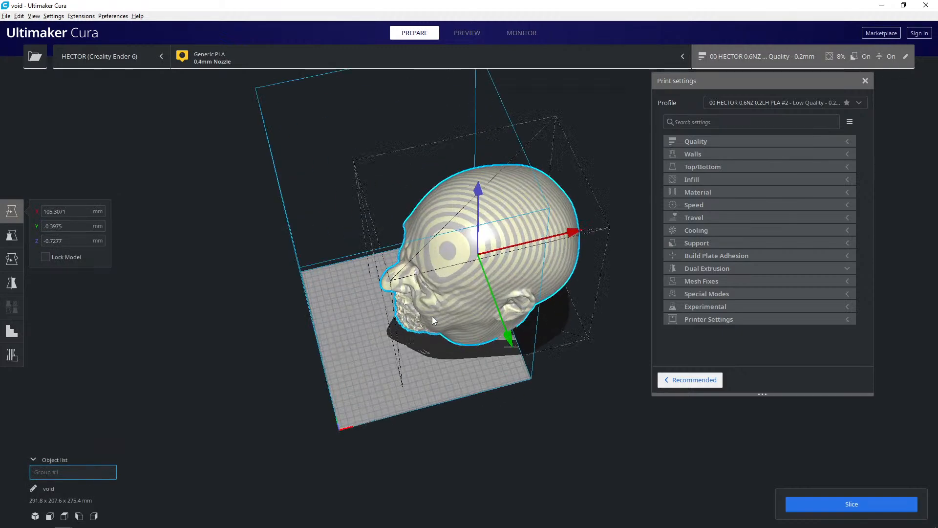
drag(572, 232, 506, 253)
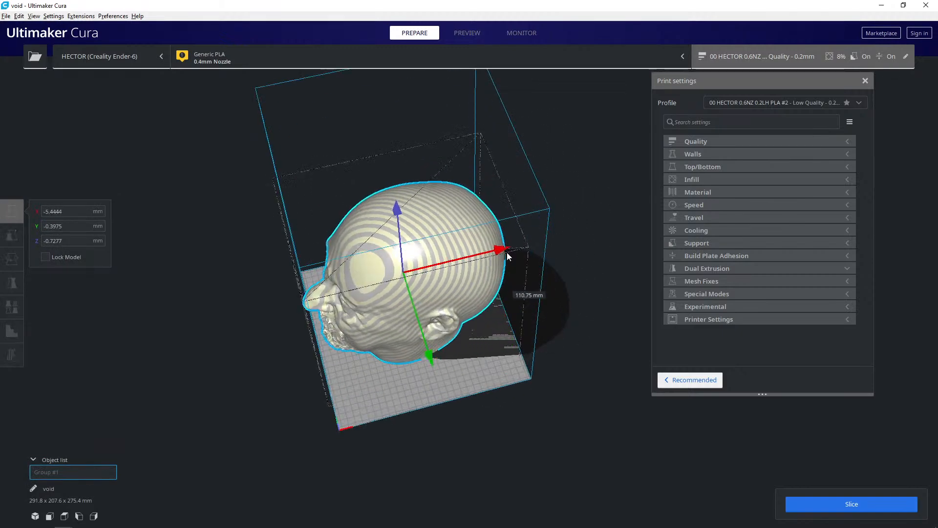
right_drag(506, 252, 429, 329)
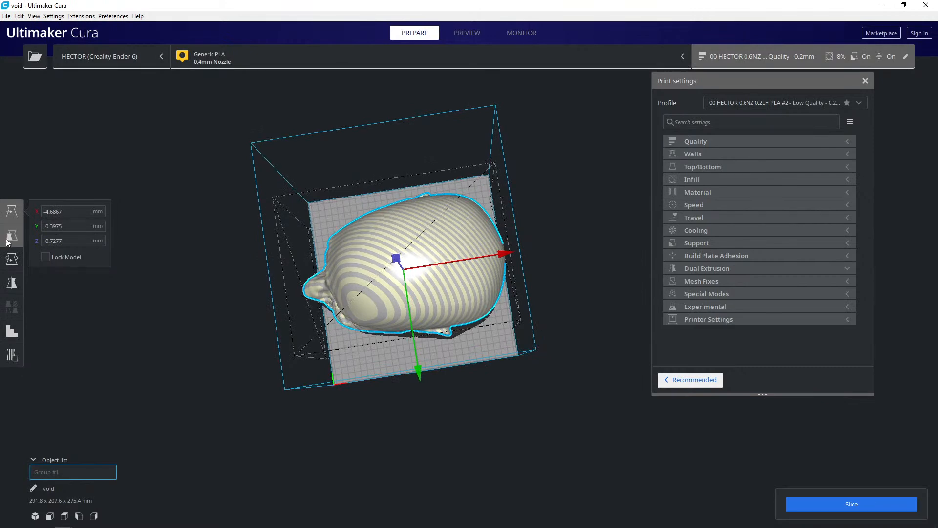
- Try to align the flat underside of the merged head's neck to the build plate by selecting that face
click(12, 260)
click(105, 265)
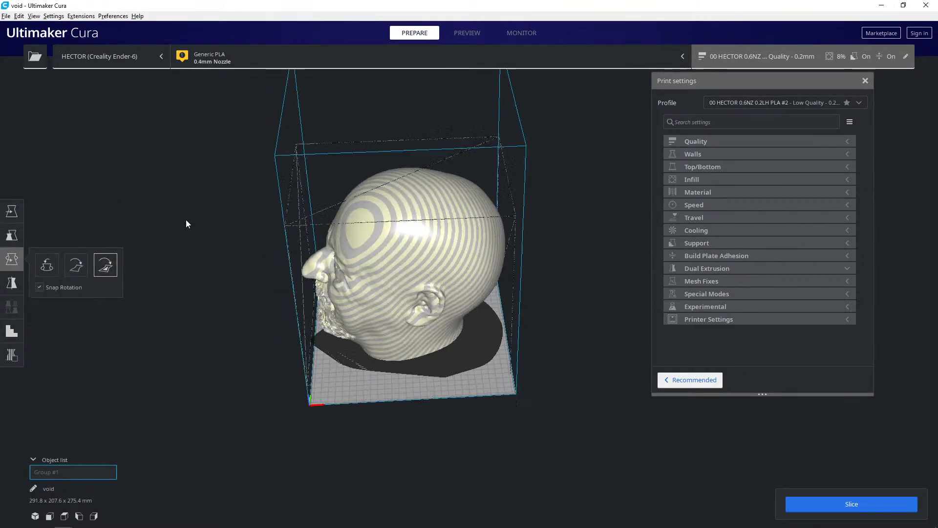
right_drag(186, 220, 188, 125)
click(398, 337)
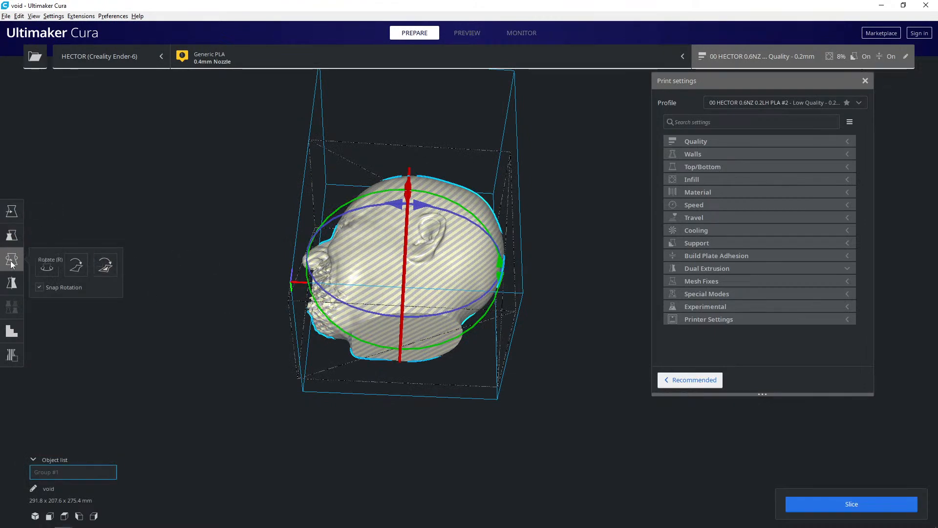
click(104, 264)
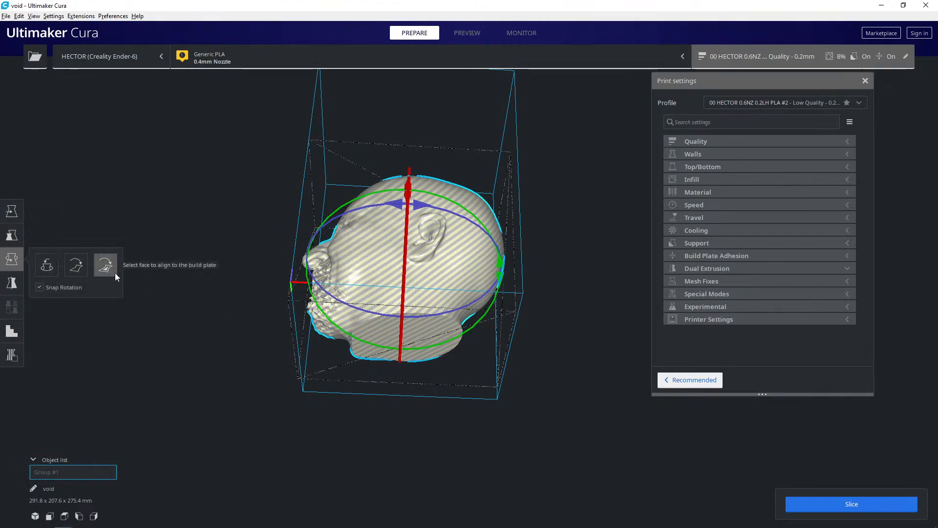
click(380, 335)
right_drag(380, 335, 403, 324)
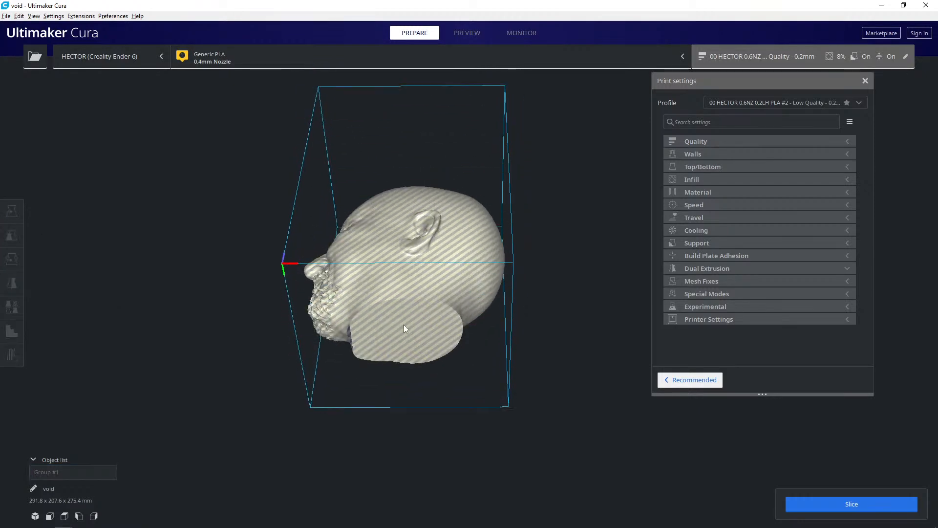
click(369, 336)
click(105, 264)
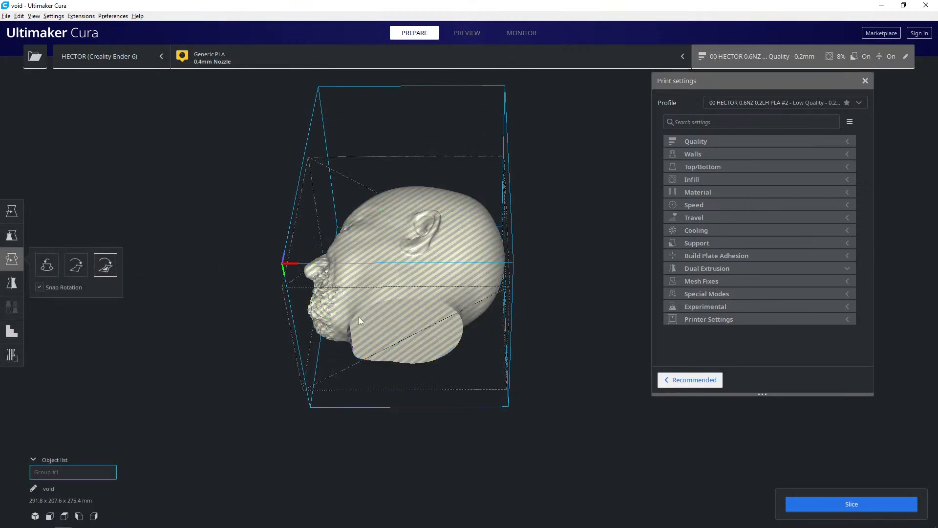
click(391, 325)
click(374, 333)
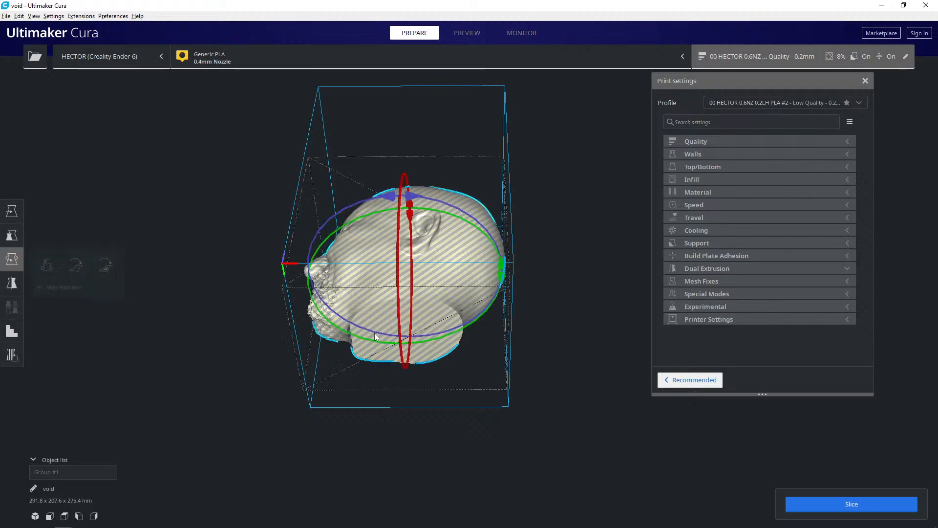
click(116, 271)
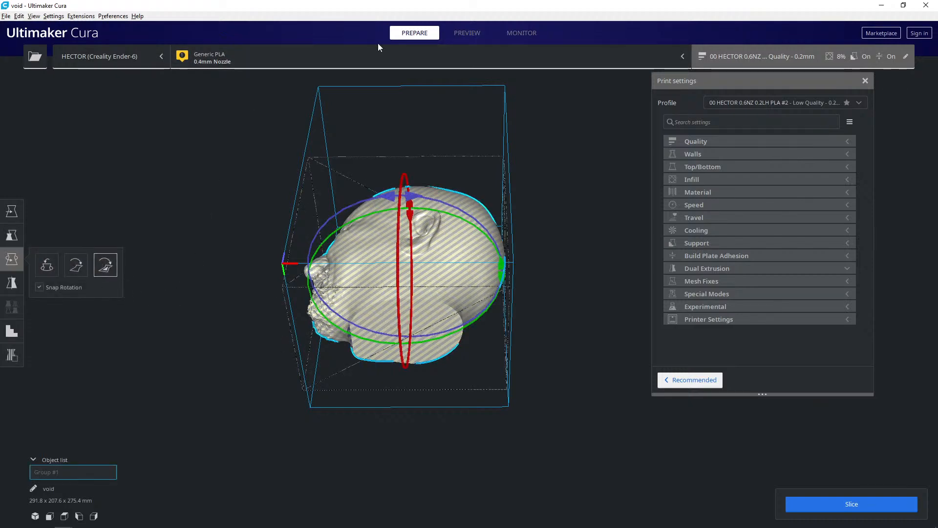
click(424, 338)
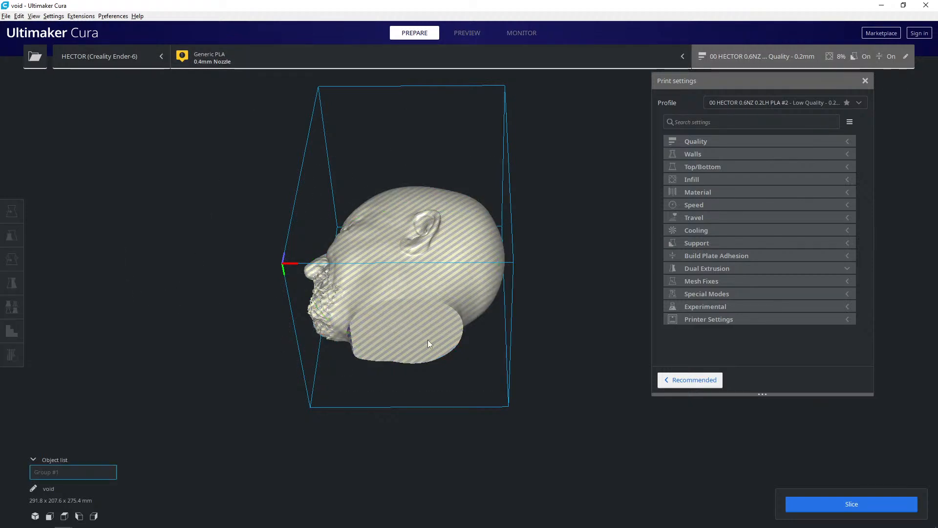
right_drag(334, 315, 303, 371)
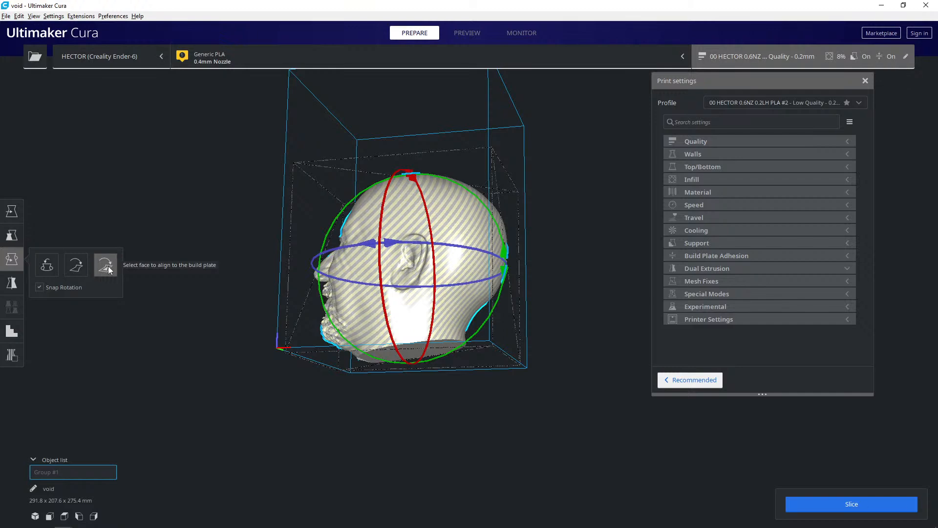
click(107, 270)
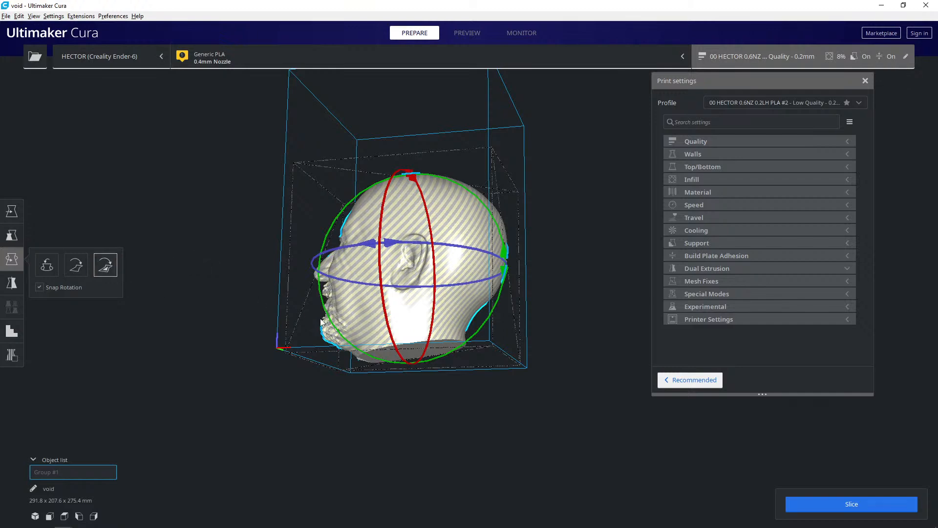
click(389, 354)
click(389, 356)
click(104, 256)
click(399, 354)
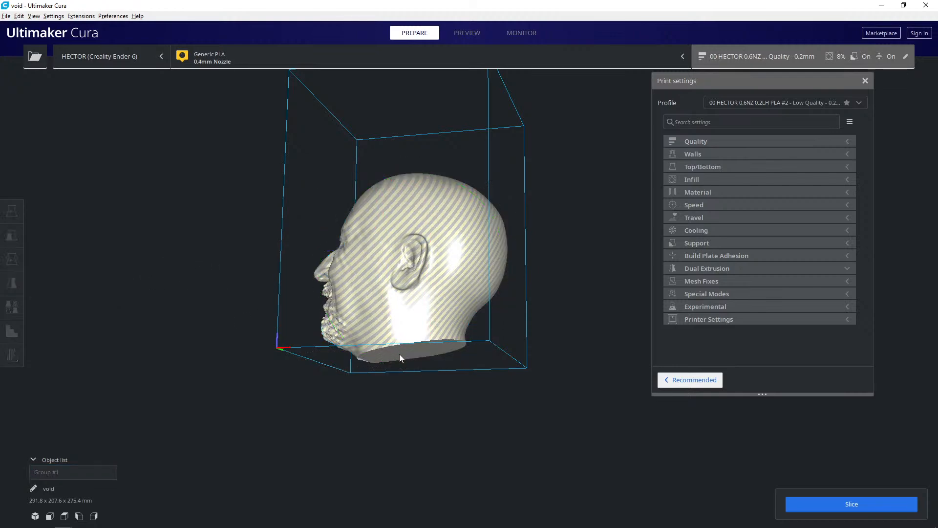
click(399, 353)
right_drag(217, 313, 207, 265)
click(105, 264)
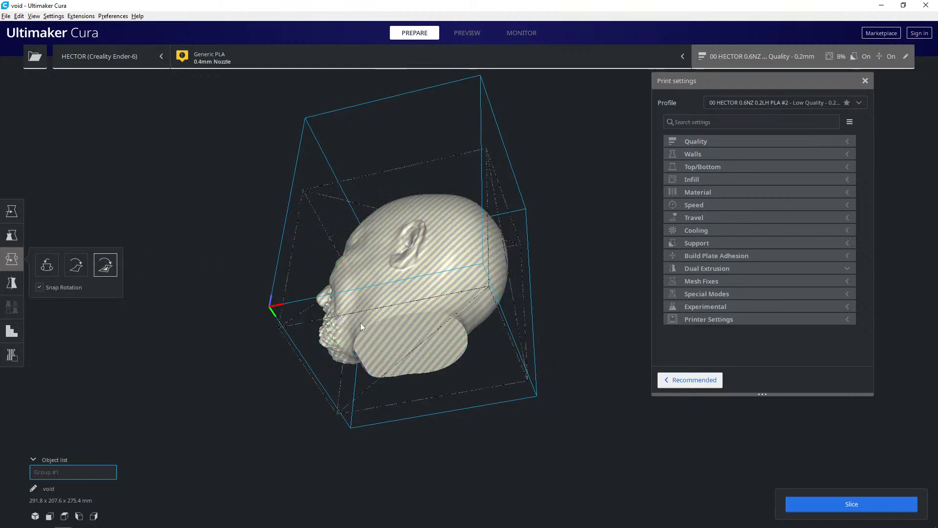
click(404, 342)
click(411, 341)
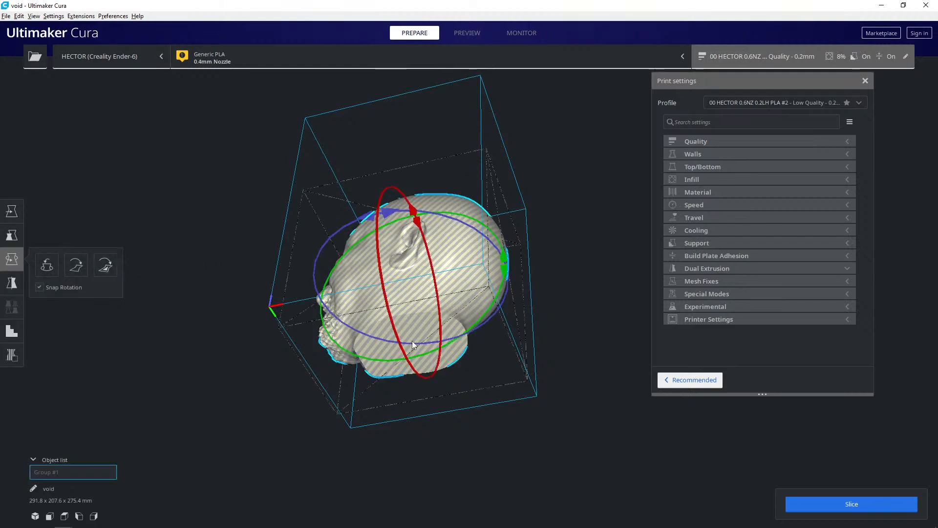
- Rotate the merged head to face the front of the build plate and lay it flat
right_drag(155, 256, 211, 331)
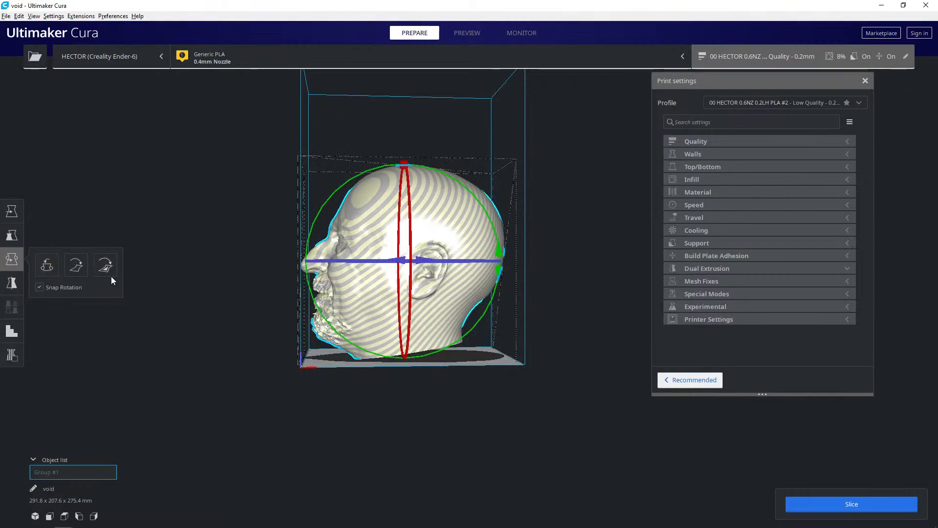
click(78, 265)
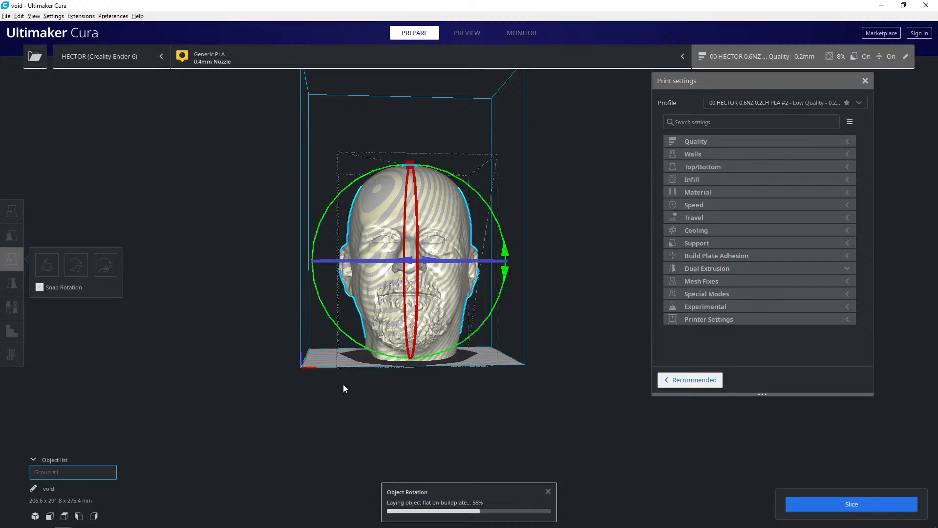
right_drag(359, 394, 306, 407)
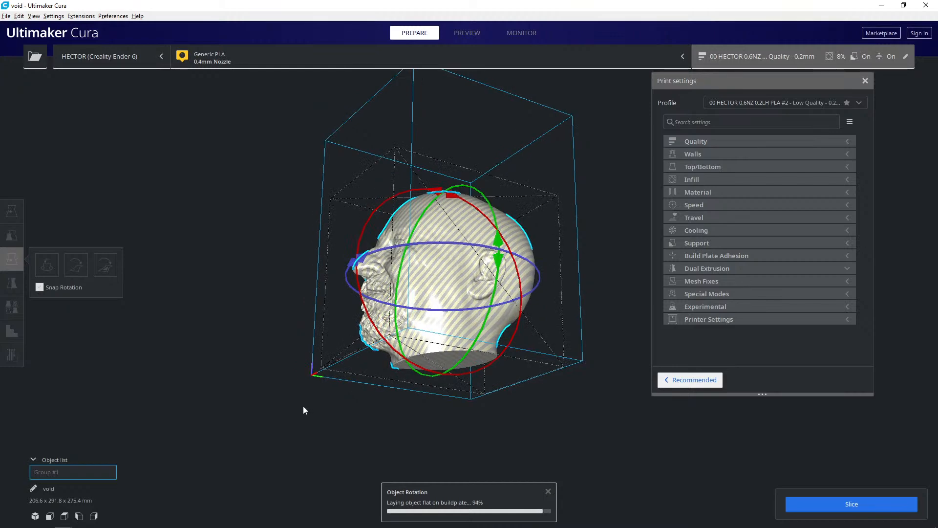
right_drag(347, 389, 271, 417)
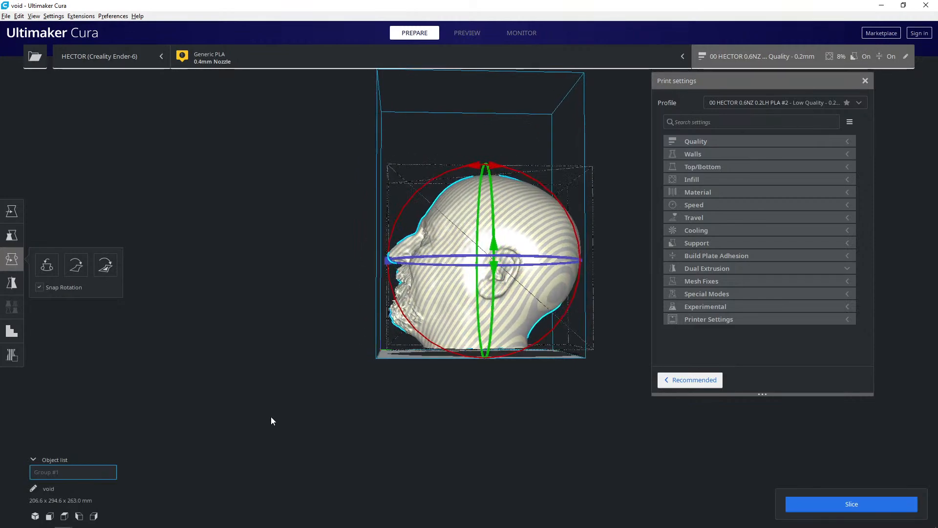
- Lower the merged head so its neck sinks slightly into the build plate, to a Z position of about -6.7 mm
key(t)
scroll(344, 352, up, 5)
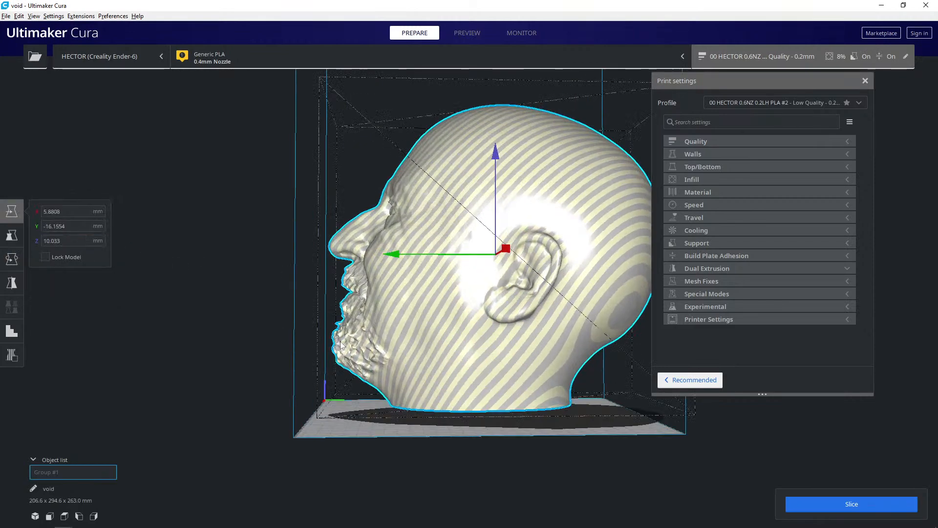
right_drag(252, 332, 253, 325)
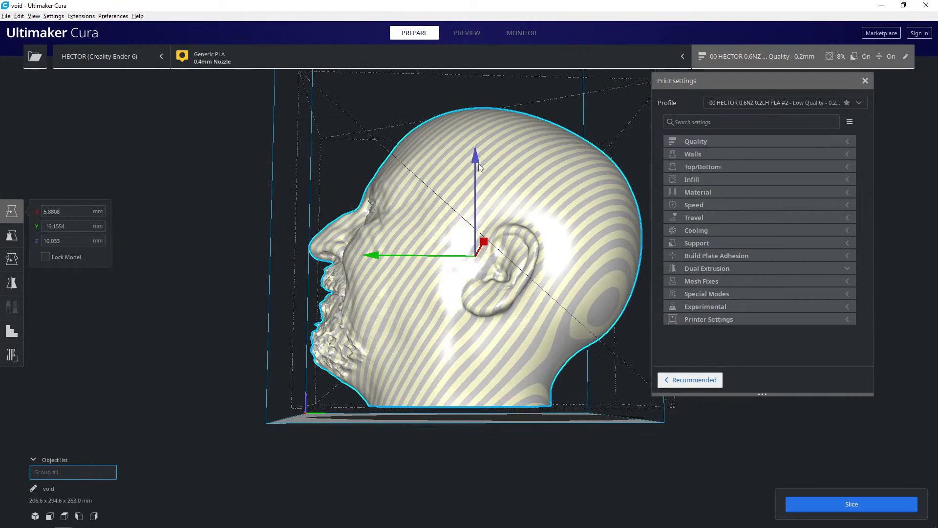
drag(475, 160, 474, 177)
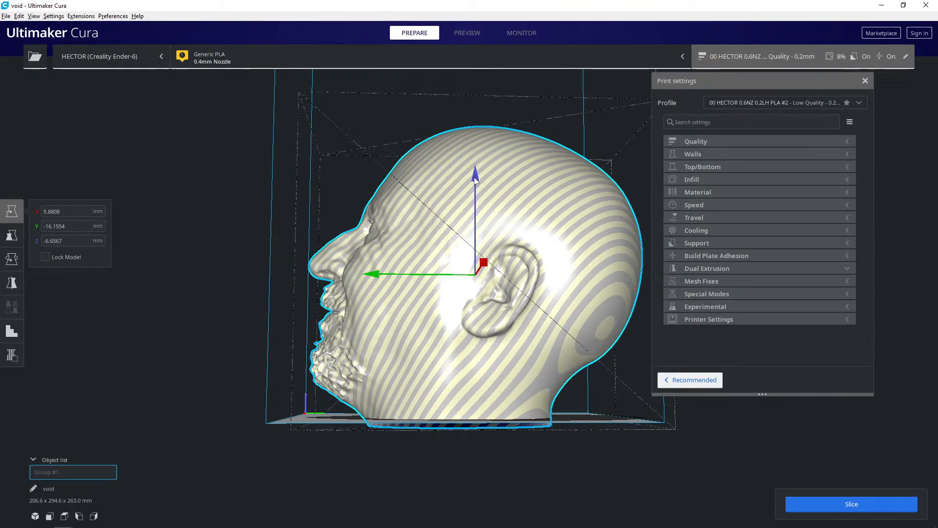
- Try tilting the merged head backwards and sinking it to a Z position of about -44.1 mm, and undo both changes
click(11, 259)
drag(482, 180, 519, 186)
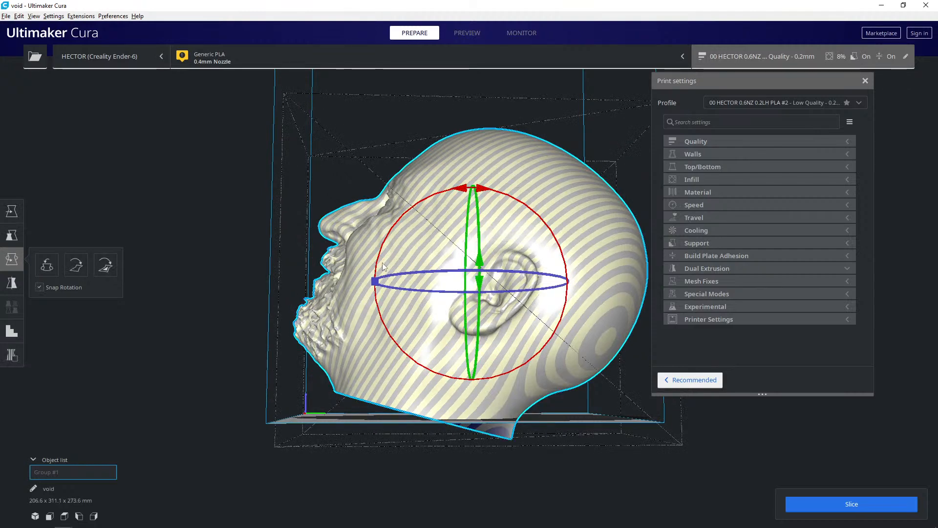
click(12, 211)
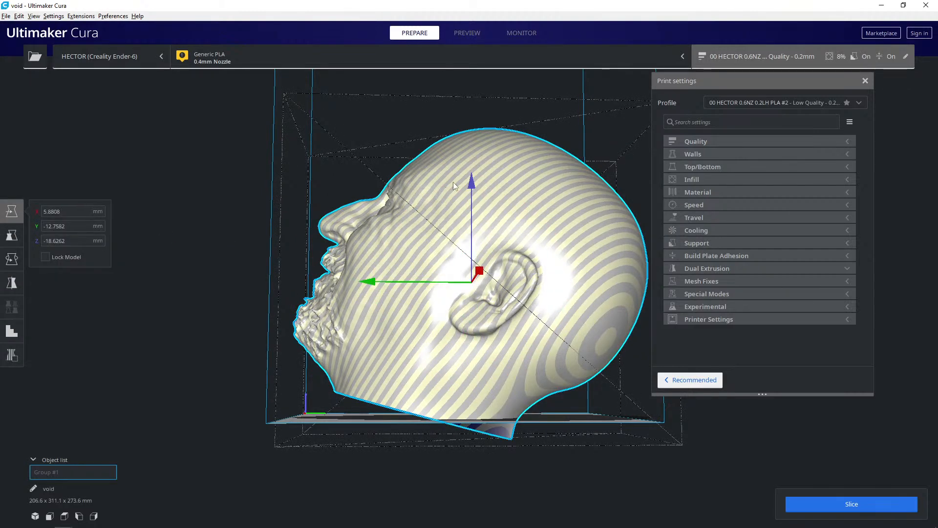
drag(470, 180, 473, 211)
mouse_move(472, 211)
right_down()
mouse_move(514, 224)
mouse_move(503, 212)
mouse_move(577, 266)
mouse_move(712, 255)
mouse_move(697, 274)
mouse_move(509, 239)
mouse_move(488, 213)
mouse_move(482, 223)
right_up()
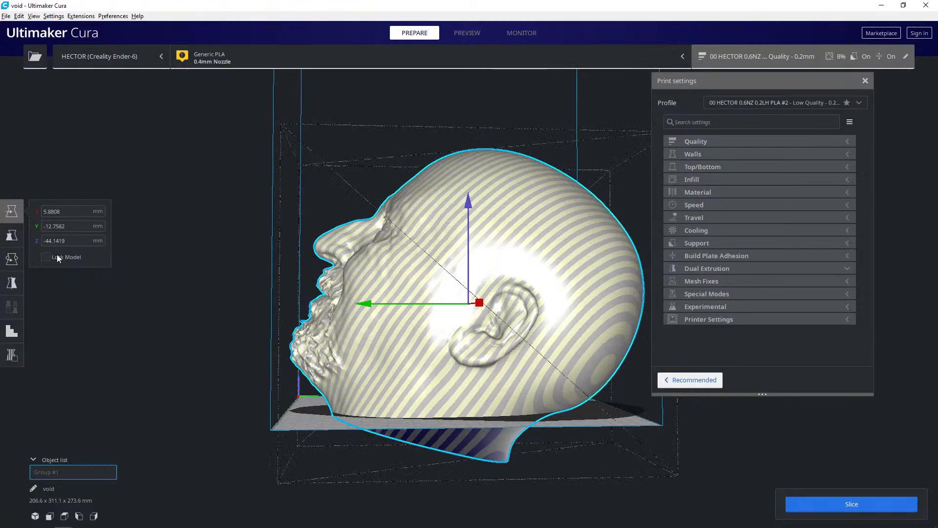
key(ctrl+z)
key(ctrl+z)
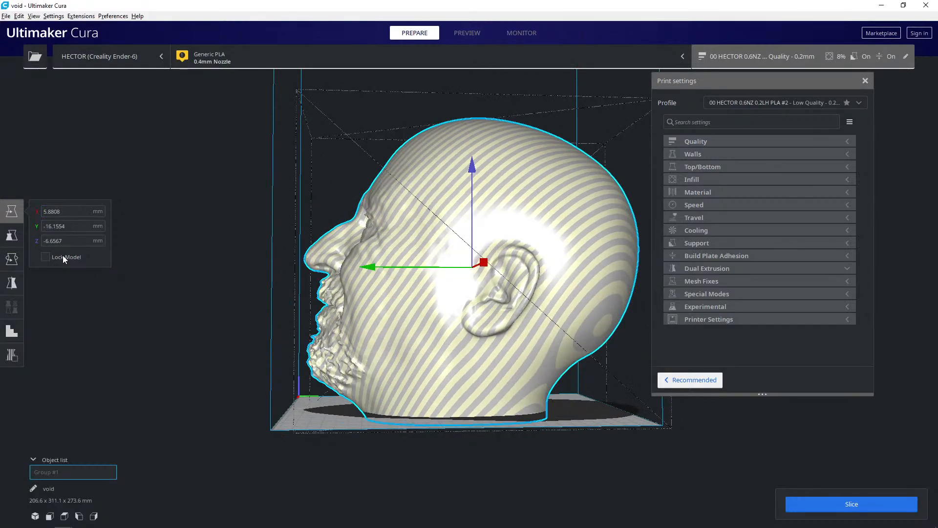
- Try to slice the merged head in its lowered position
mouse_move(326, 315)
right_down()
mouse_move(323, 266)
mouse_move(319, 288)
mouse_move(341, 319)
right_up()
click(850, 504)
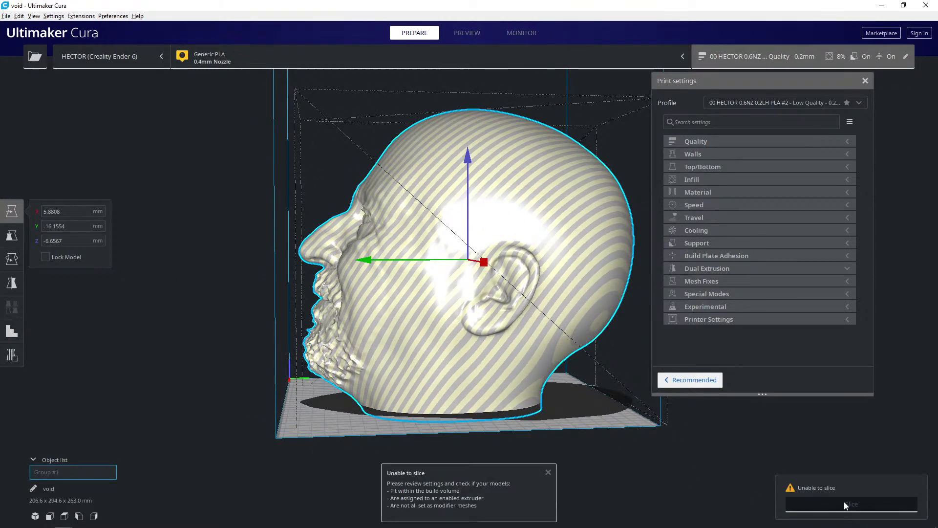
- Rotate the merged head about its vertical axis to face a build plate corner, and reposition it at about X 7.6 mm, Y 1.4 mm
right_drag(467, 376, 420, 317)
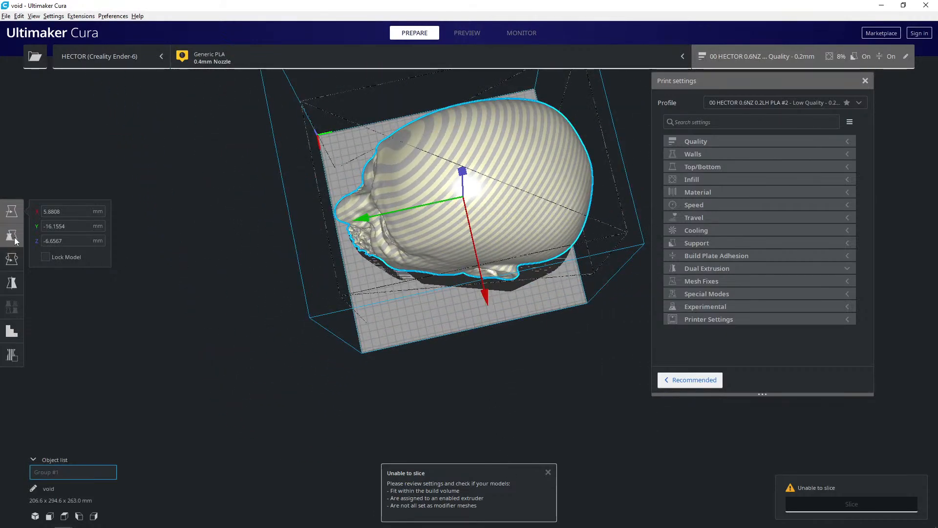
click(13, 258)
middle_drag(313, 345, 306, 381)
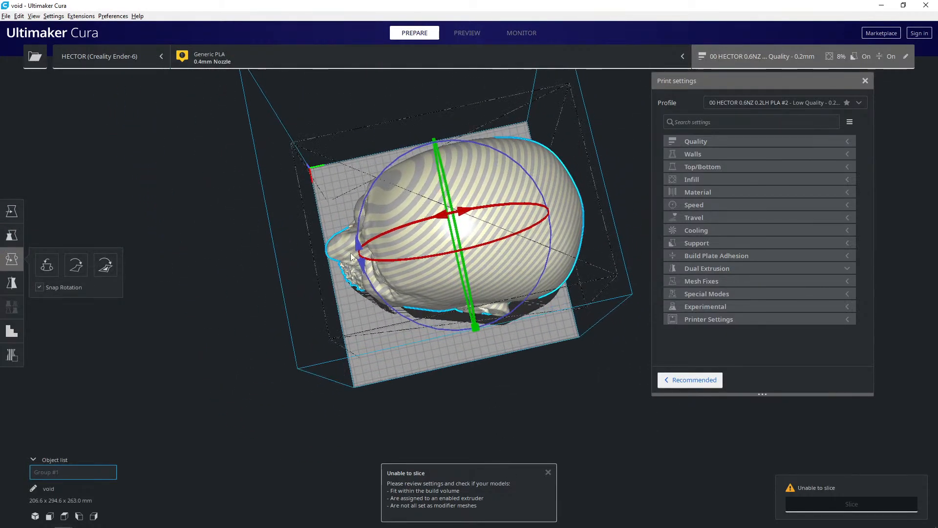
drag(356, 243, 375, 306)
click(12, 211)
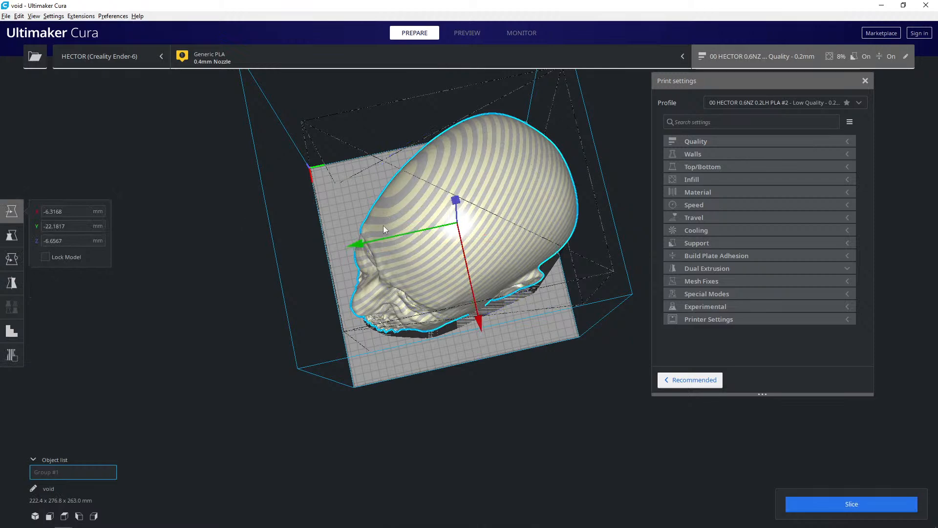
drag(411, 216, 397, 237)
right_drag(397, 237, 456, 255)
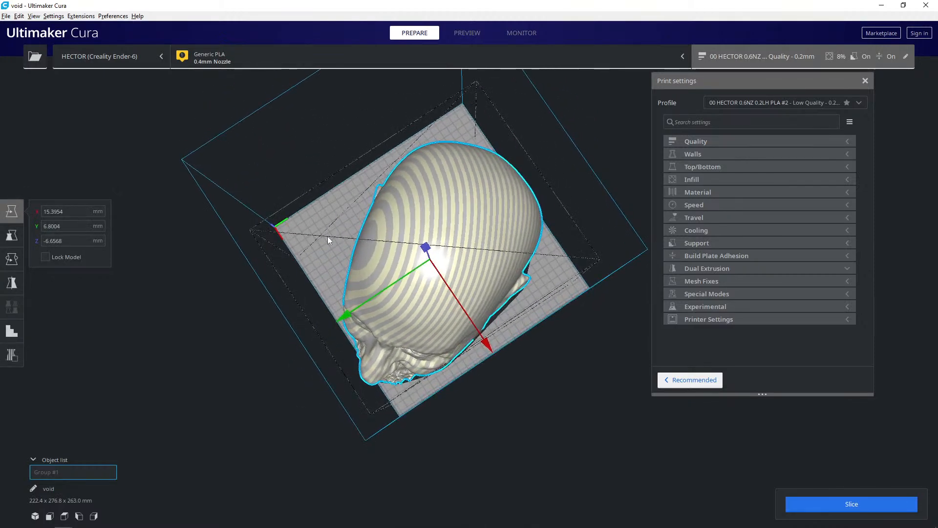
click(15, 259)
shift+drag(354, 321, 386, 340)
click(11, 212)
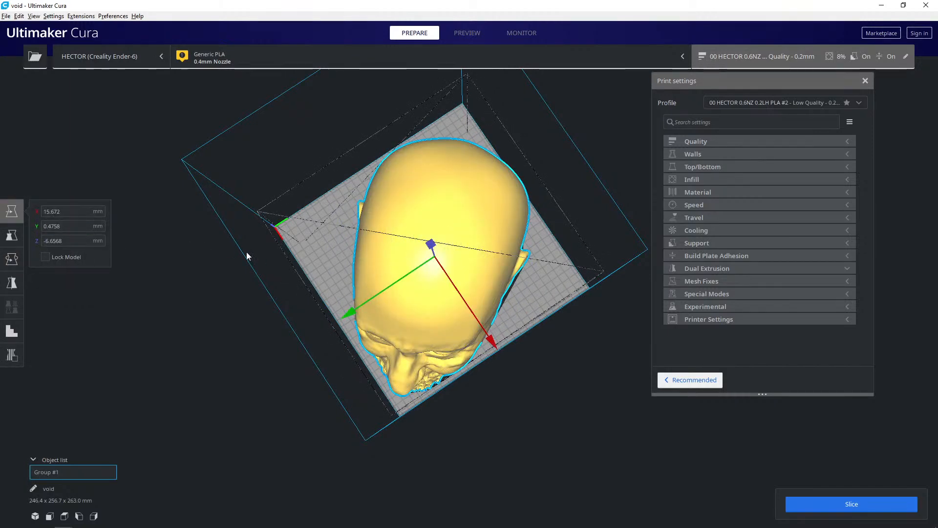
drag(408, 279, 377, 258)
right_drag(377, 258, 411, 268)
- Slice the merged head in its diagonal placement on the build plate
click(865, 505)
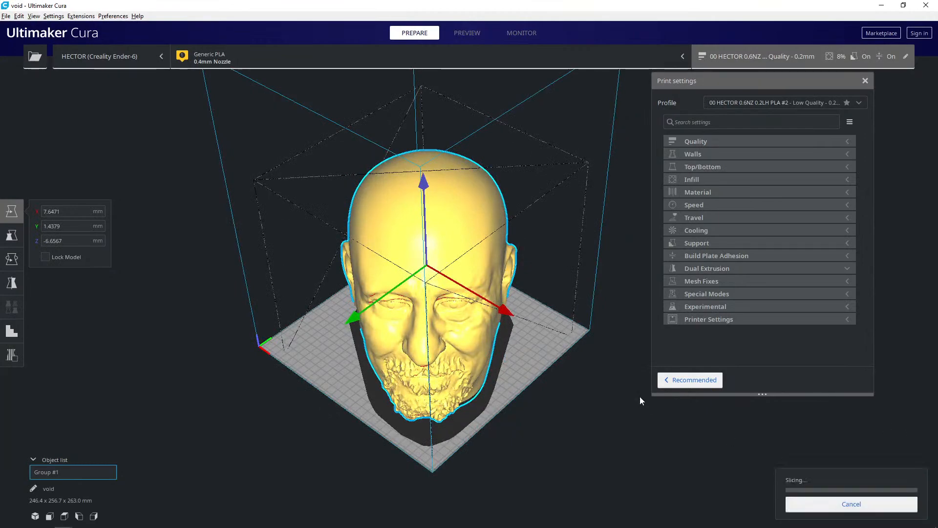
right_drag(609, 388, 507, 386)
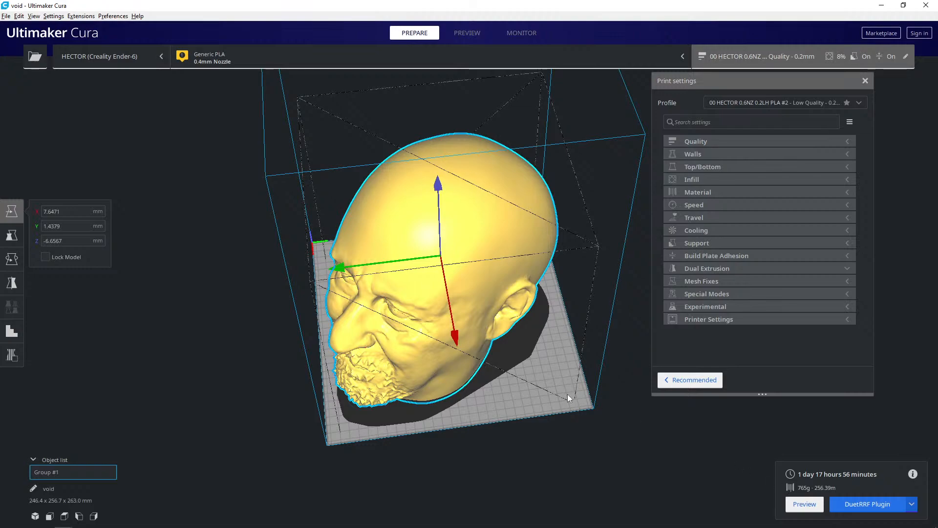
mouse_move(514, 410)
right_down()
mouse_move(476, 352)
mouse_move(511, 409)
right_up()
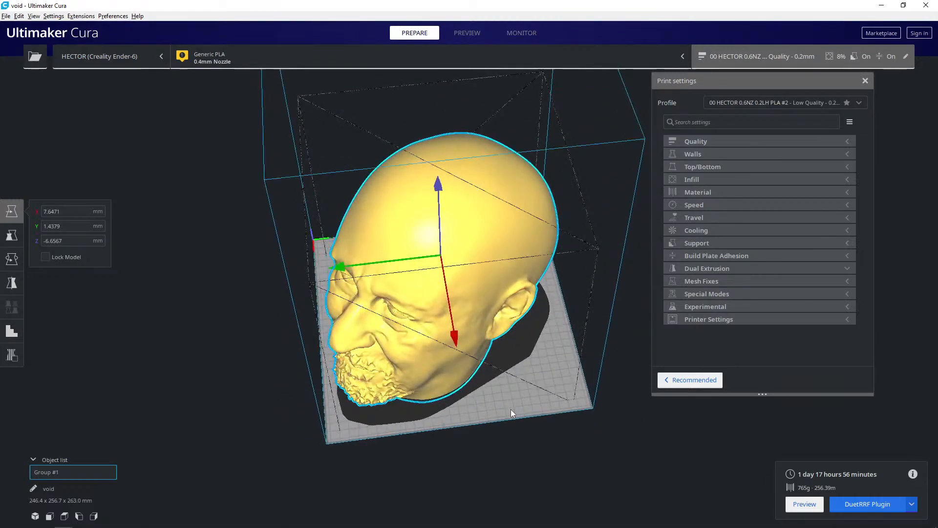
- Check the wall settings and the top/bottom layer settings of the print profile
scroll(581, 379, up, 3)
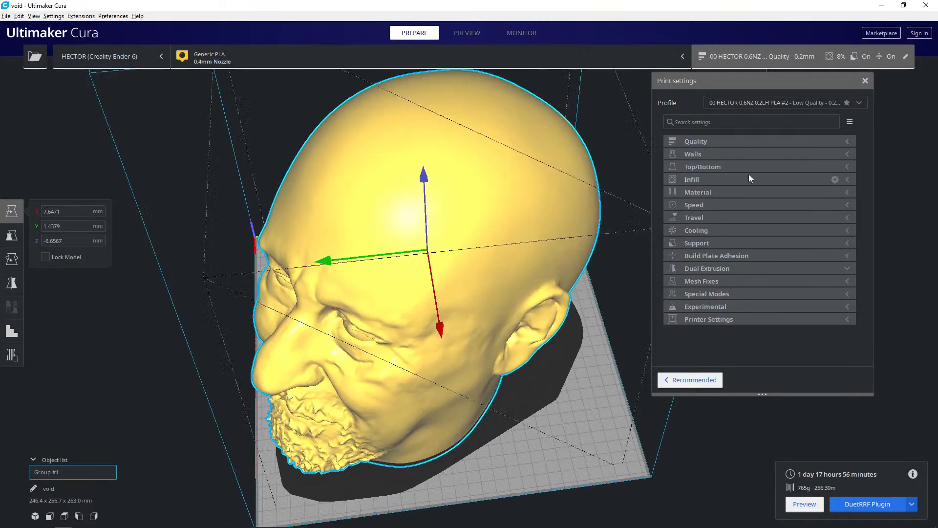
click(730, 154)
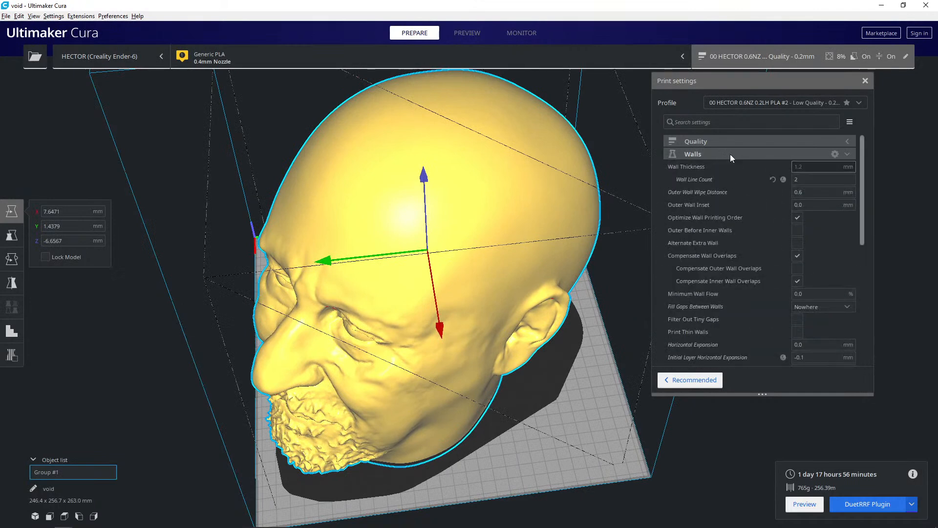
click(730, 153)
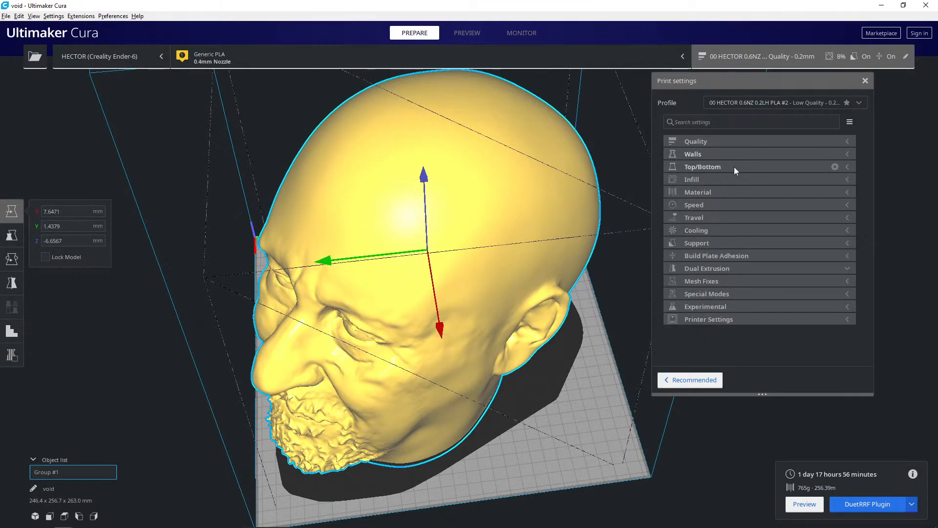
click(734, 166)
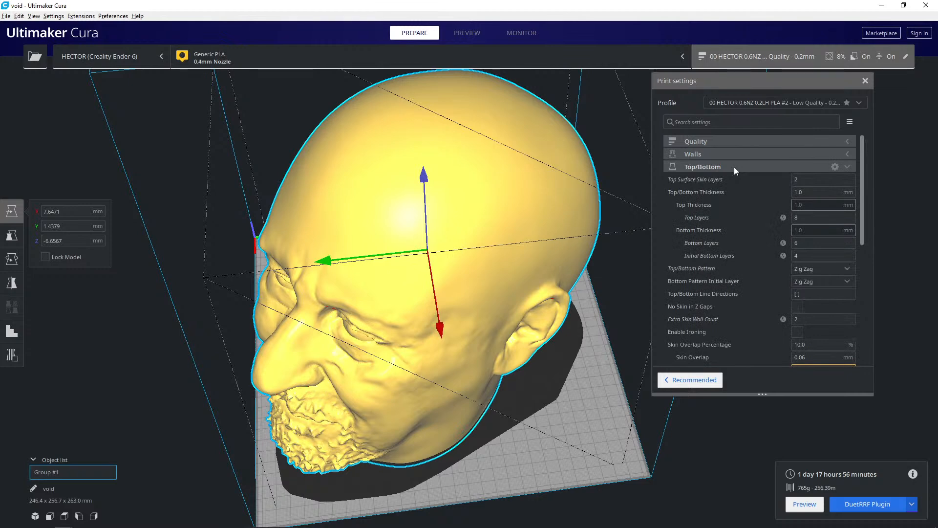
click(734, 166)
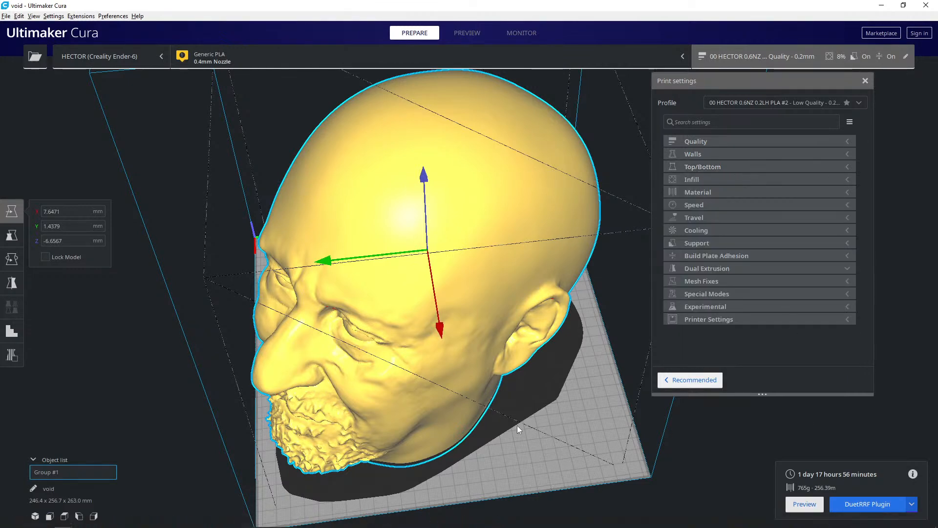
- Preview the sliced head's layers down to about layer 811 to examine the infill inside the skull, and return to layer 1280
click(806, 503)
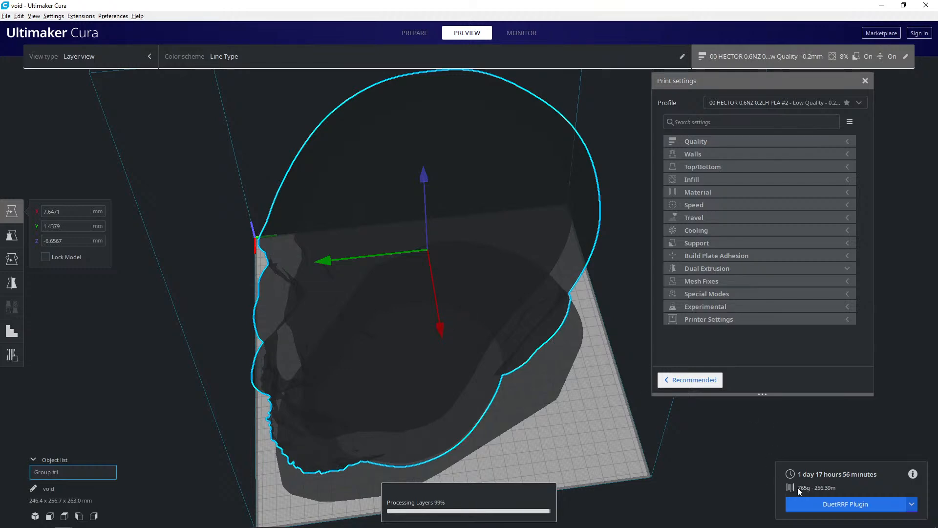
mouse_move(411, 302)
right_down()
mouse_move(390, 315)
mouse_move(409, 270)
mouse_move(421, 290)
right_up()
drag(927, 170, 927, 231)
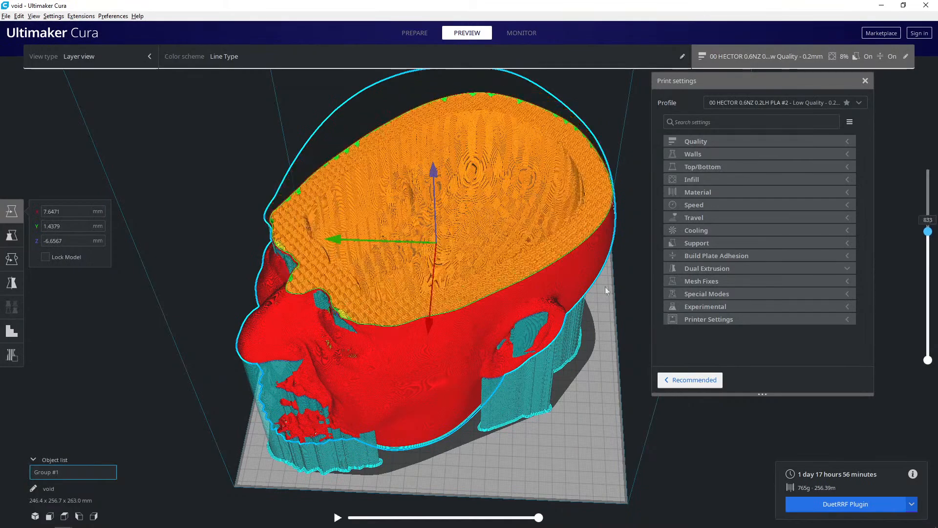
scroll(581, 278, up, 6)
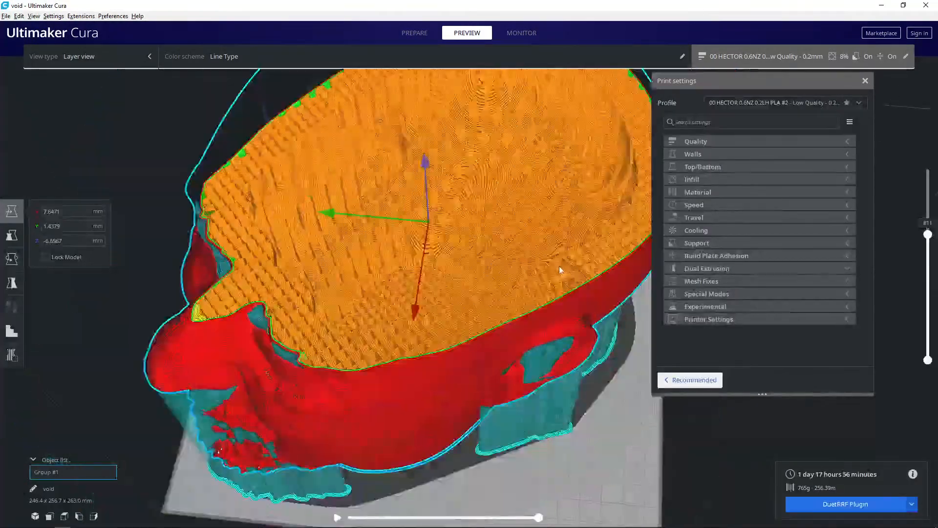
mouse_move(560, 268)
right_down()
mouse_move(570, 311)
mouse_move(570, 269)
right_up()
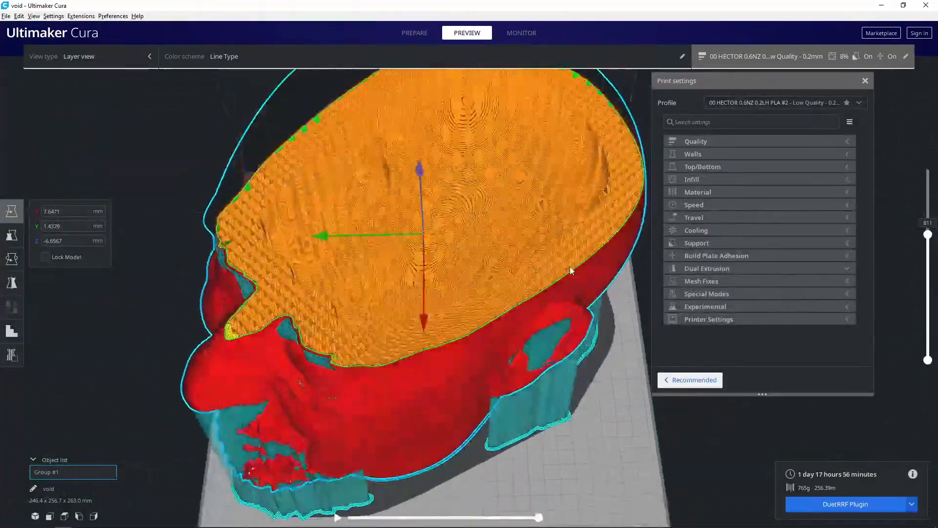
drag(929, 242, 930, 150)
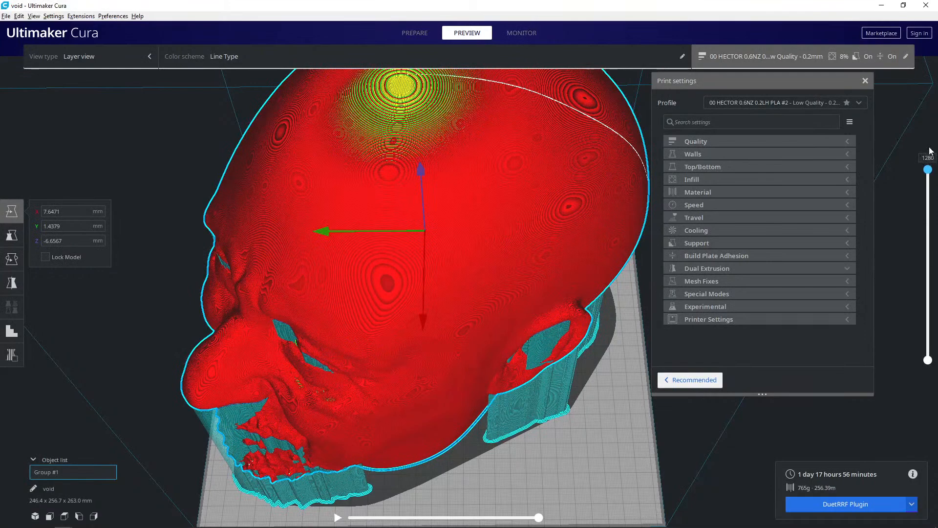
- Check the infill settings and examine the supports generated around the face and ear
click(765, 180)
click(765, 180)
drag(927, 171, 924, 147)
right_drag(523, 298, 558, 234)
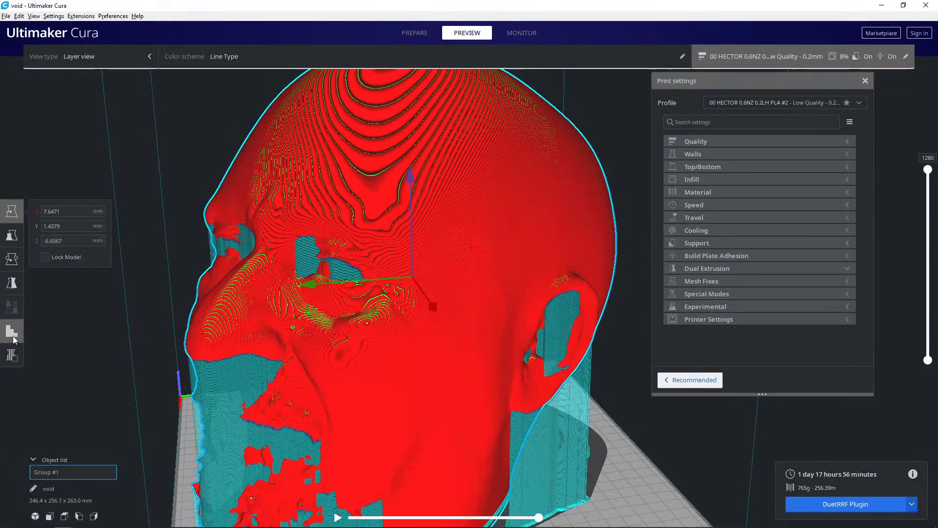
- Return to the preparation stage with the Support Blocker tool, and place a trial blocker on the cheek and undo it
click(63, 348)
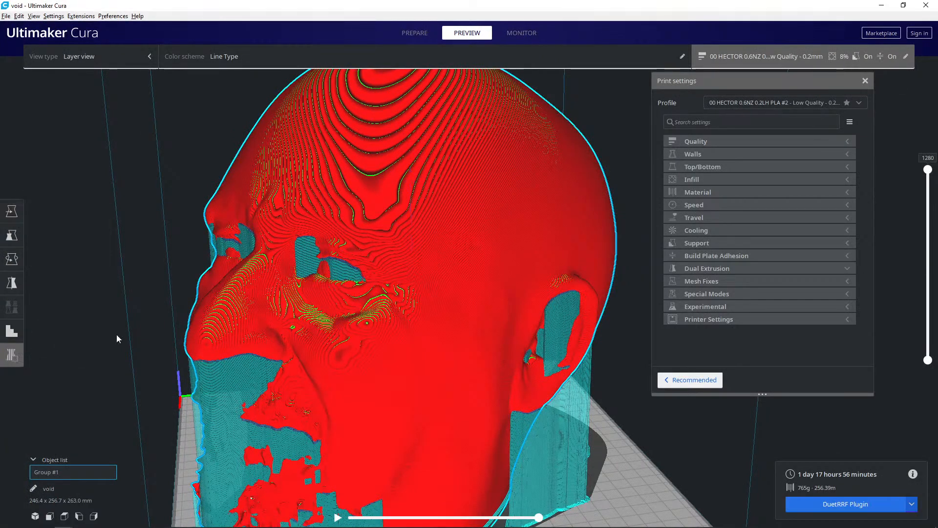
click(410, 35)
right_drag(274, 268, 353, 237)
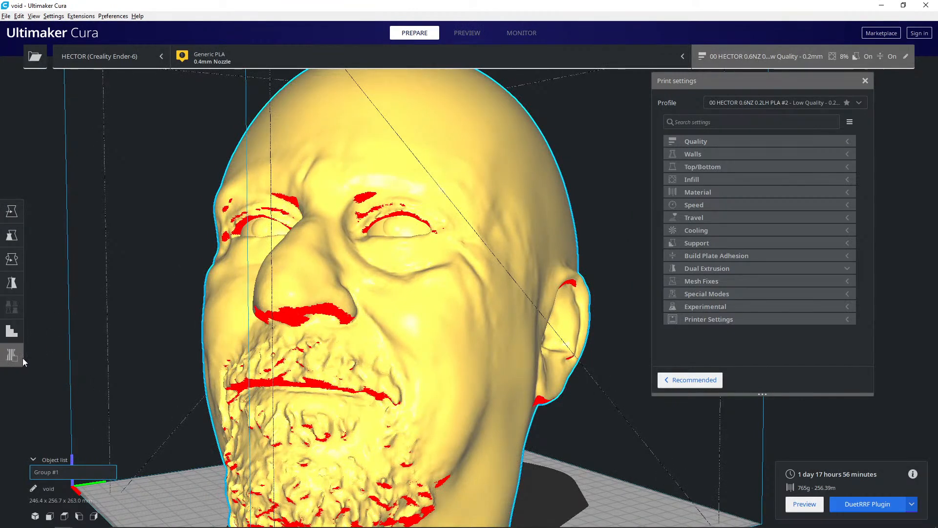
click(218, 326)
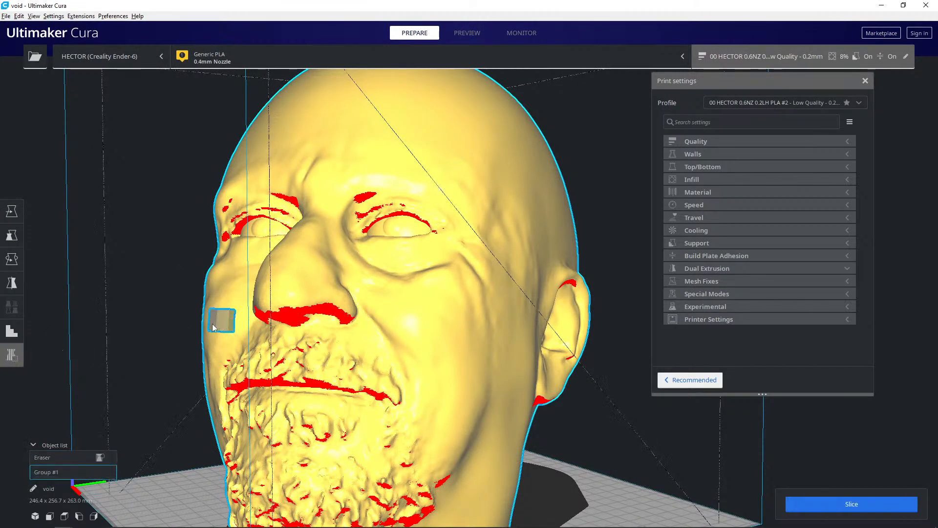
key(ctrl+z)
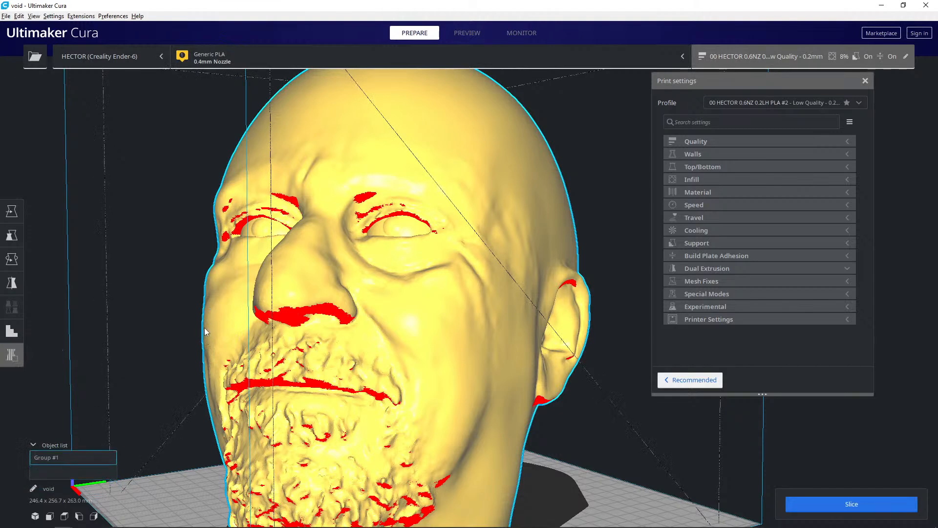
- Place overlapping support blockers along the overhangs of the head's left upper eyelid and inner brow
click(366, 230)
click(385, 220)
click(391, 217)
click(404, 215)
click(418, 217)
click(437, 235)
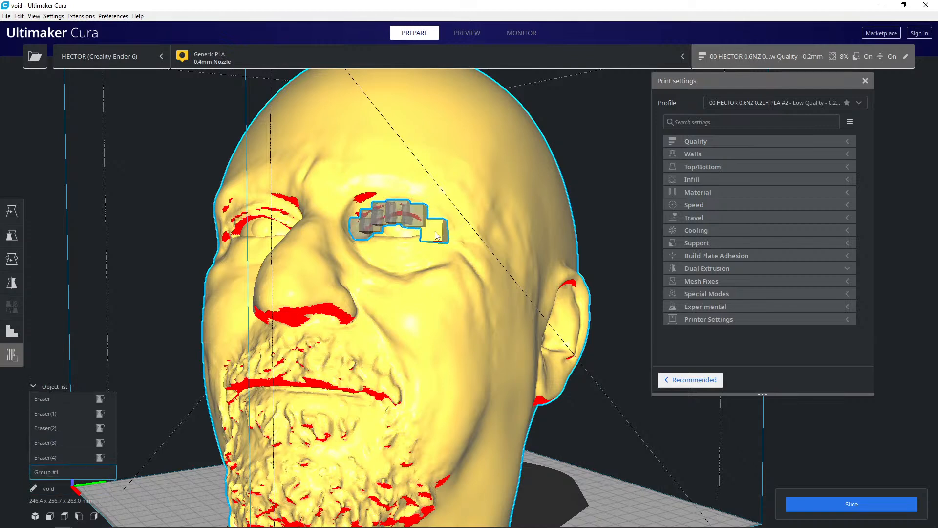
click(362, 196)
- Place support blockers over the inner corner and inner brow of the head's right eye
mouse_move(299, 210)
right_down()
mouse_move(351, 215)
mouse_move(366, 204)
right_up()
click(352, 217)
click(353, 218)
click(365, 198)
click(352, 186)
click(374, 233)
click(360, 223)
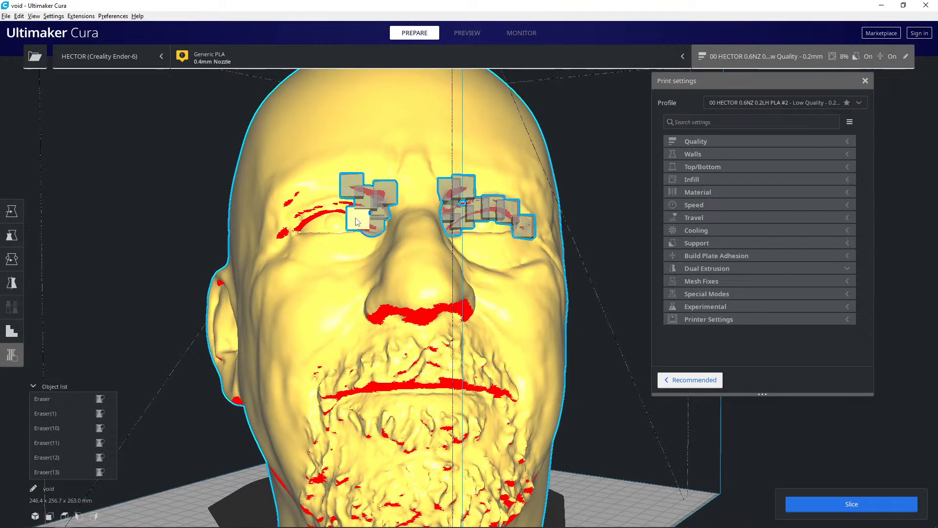
- Continue the support blockers along the right upper eyelid to the eye's outer corner and outer brow
click(347, 208)
click(331, 217)
click(313, 220)
click(299, 234)
right_drag(282, 238, 337, 272)
click(316, 293)
click(333, 285)
click(354, 281)
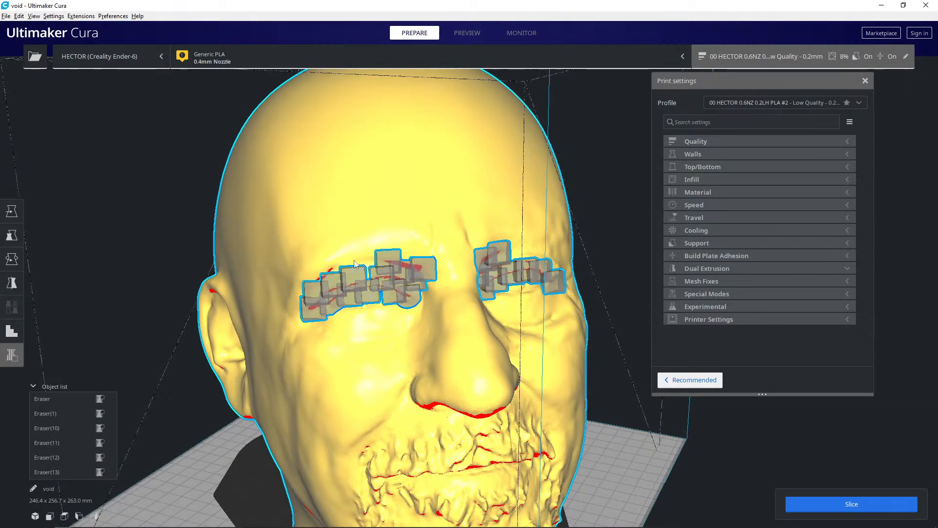
click(331, 270)
right_drag(391, 283, 263, 254)
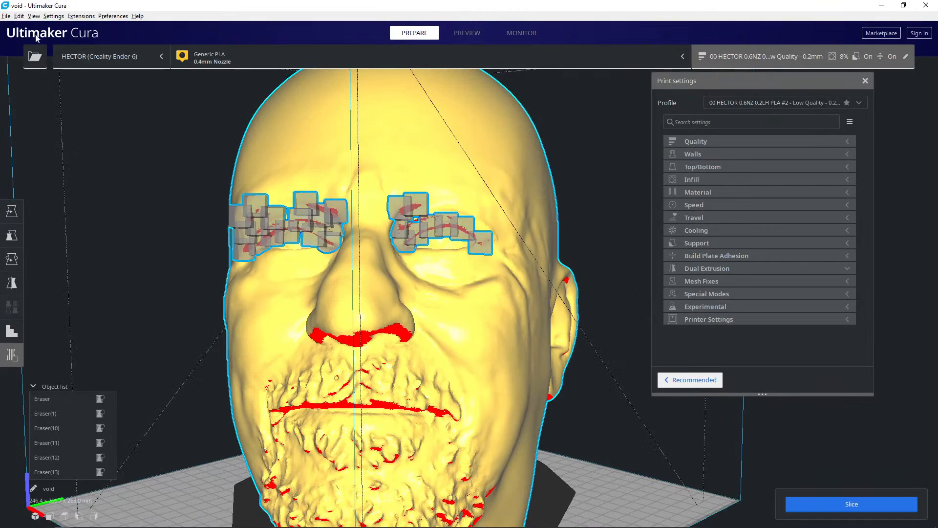
- Start saving the project as a Cura 3MF file and browse to the customer's folder dated 2022-04-11 in AAA CURRENT JOBS
click(6, 16)
mouse_move(19, 16)
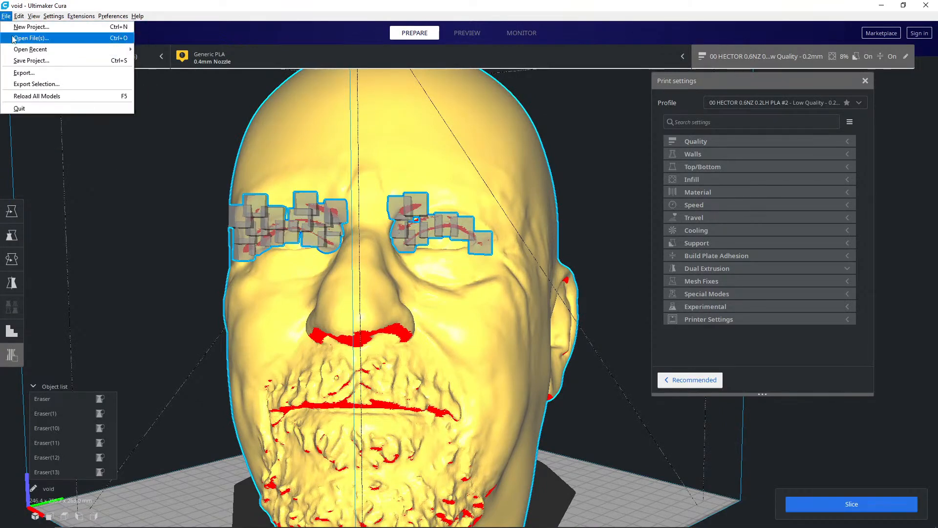
click(31, 60)
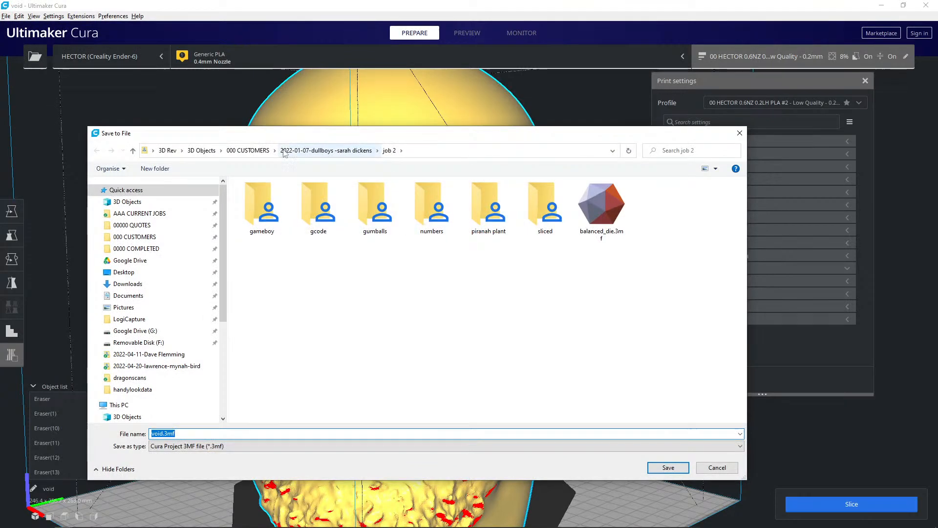
click(247, 150)
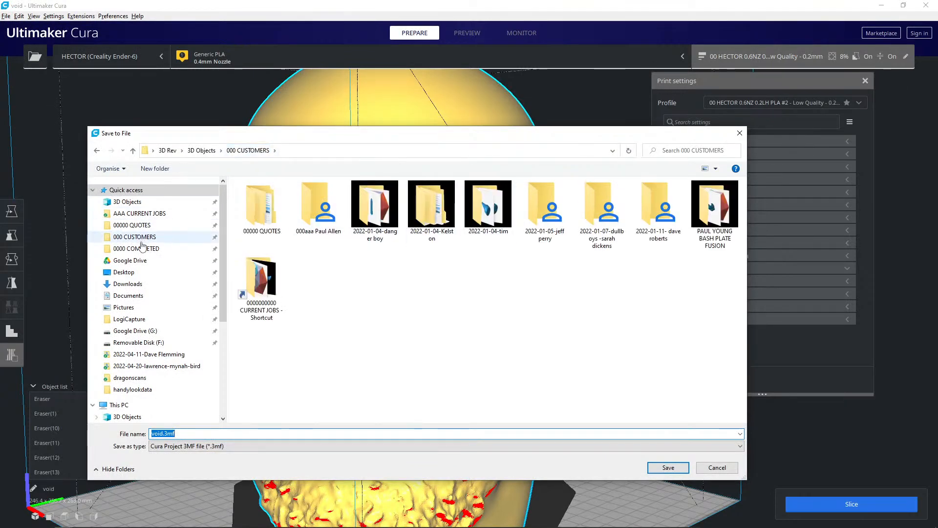
click(140, 217)
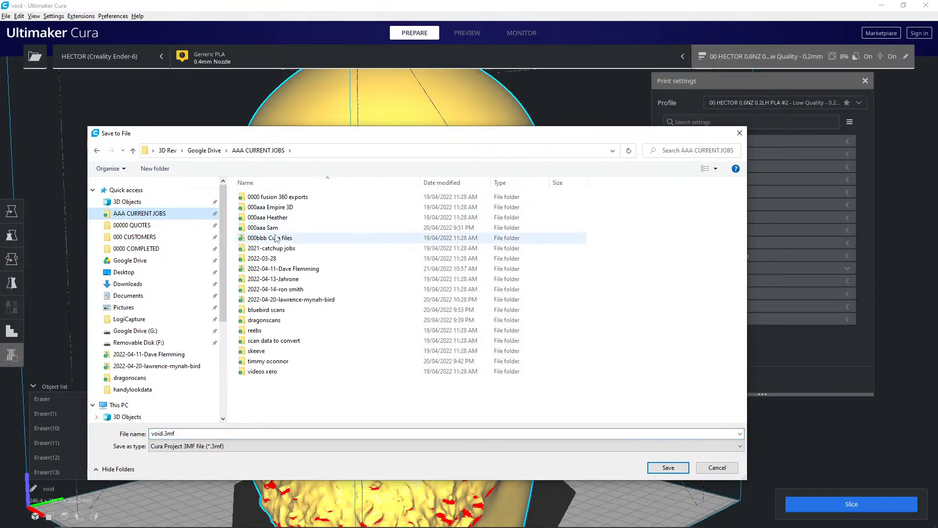
double_click(281, 268)
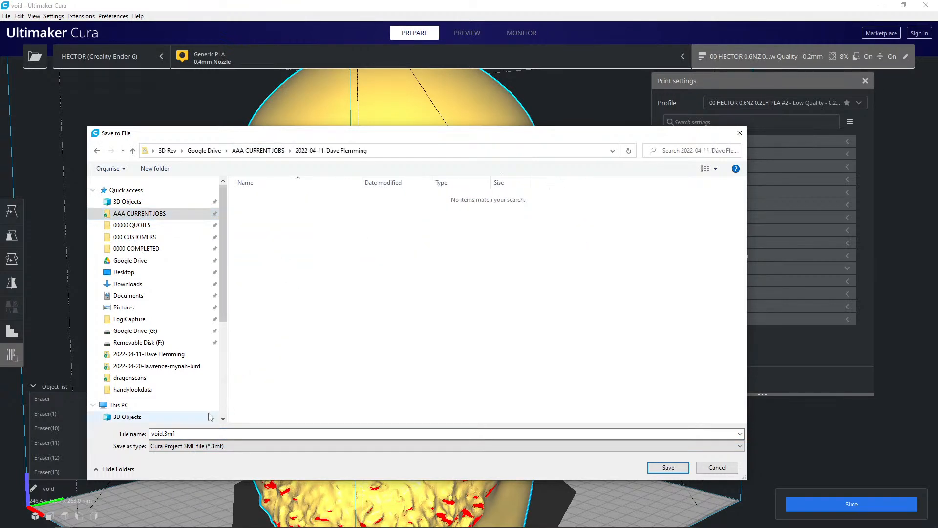
- Put the customer's first name and "with" before void.3mf in the file name, and save the project
double_click(158, 434)
click(152, 434)
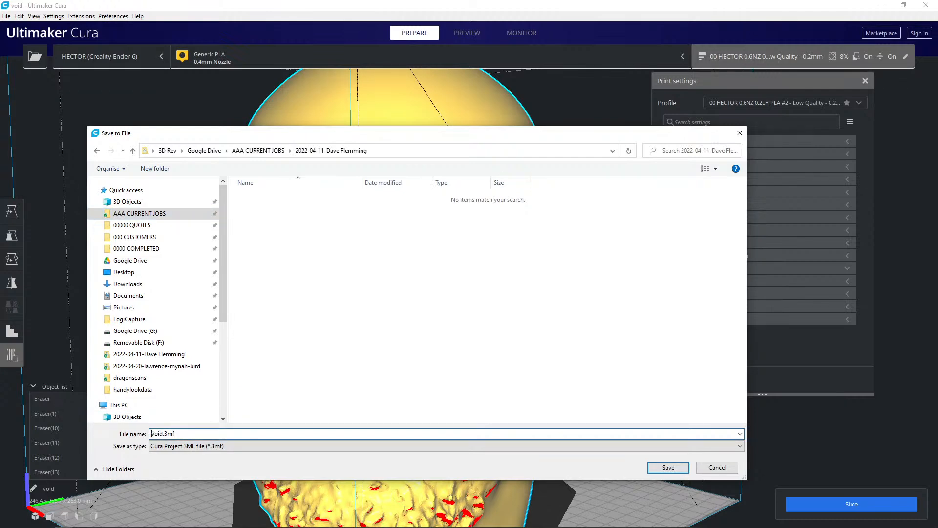
text(dave with)
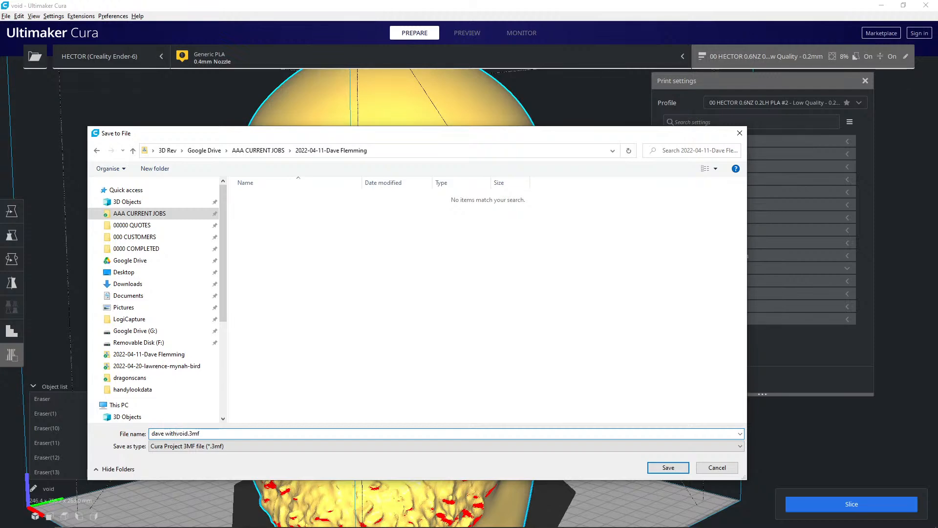
click(664, 468)
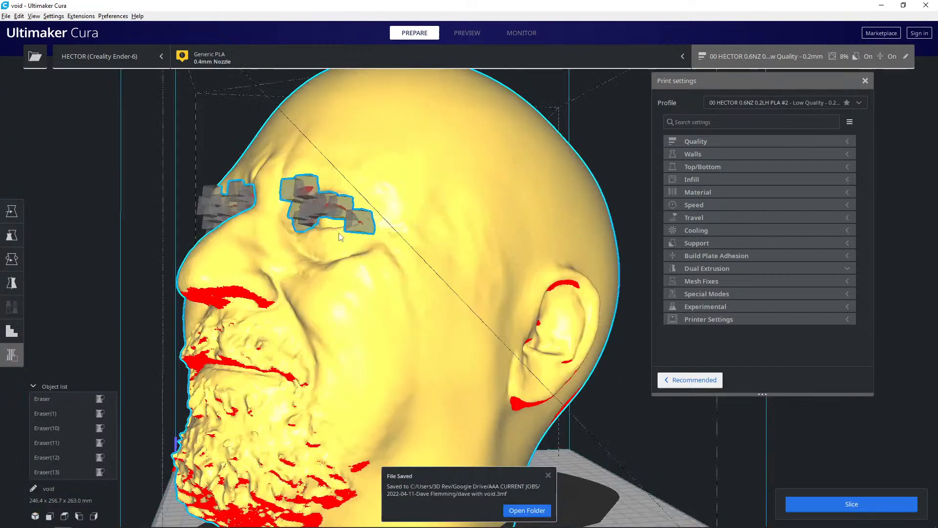
- Place one more support blocker between the inner brow and inner corner of the head's left eye
scroll(348, 250, up, 10)
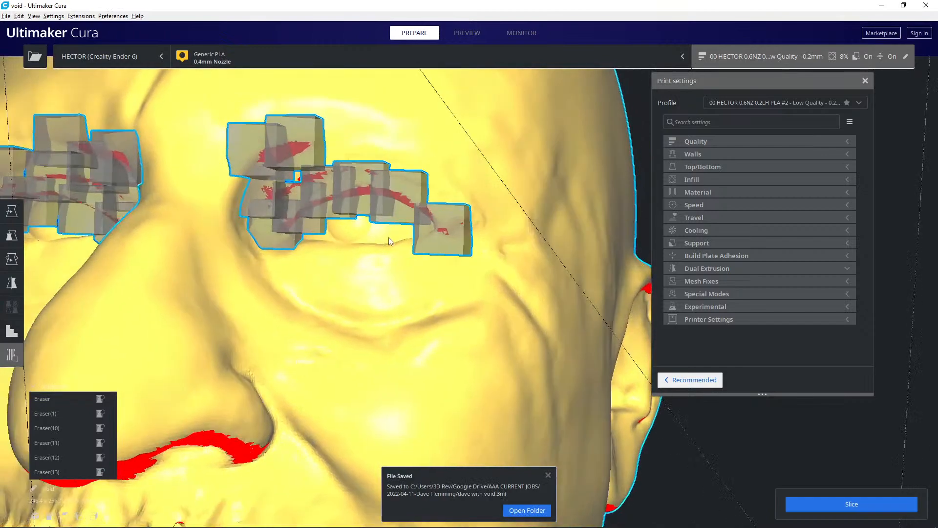
right_drag(389, 238, 397, 236)
click(330, 173)
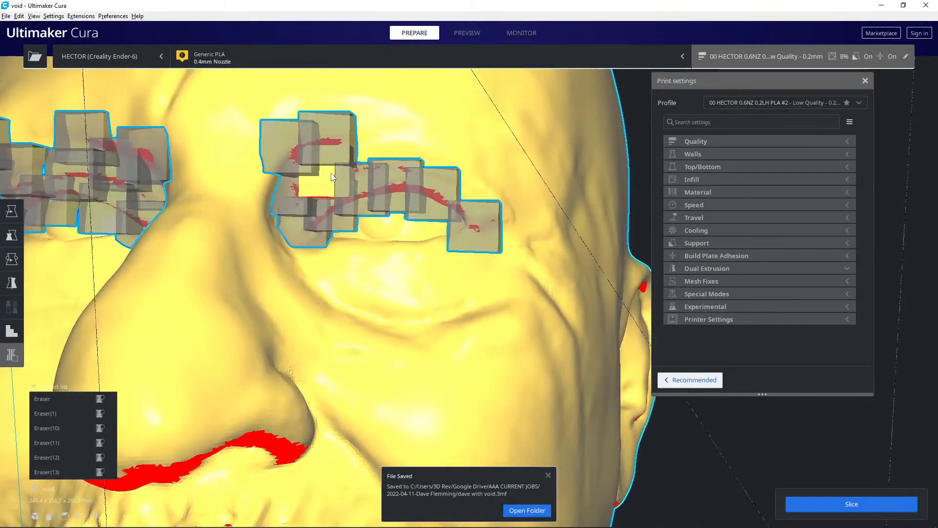
- Place support blockers on the small overhangs inside the head's left ear and along its upper inner rim
right_drag(477, 285, 245, 286)
click(394, 317)
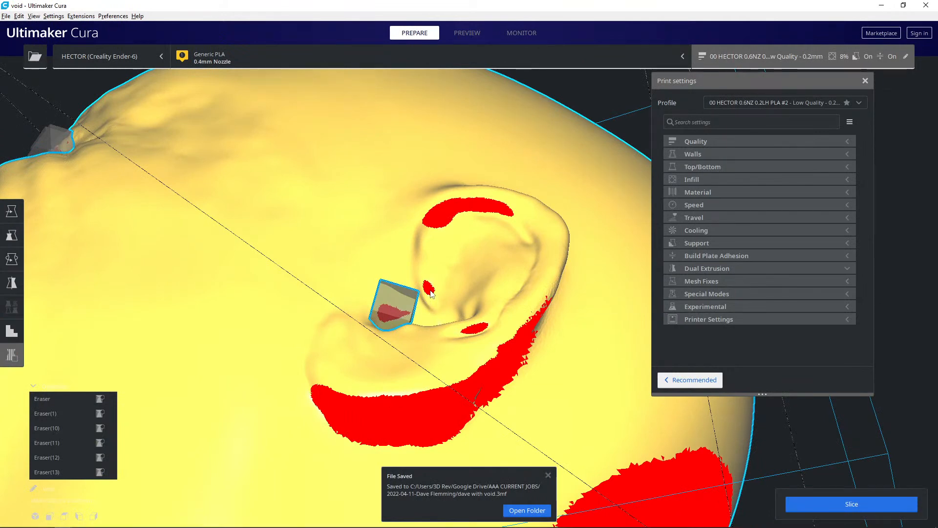
click(430, 292)
click(486, 334)
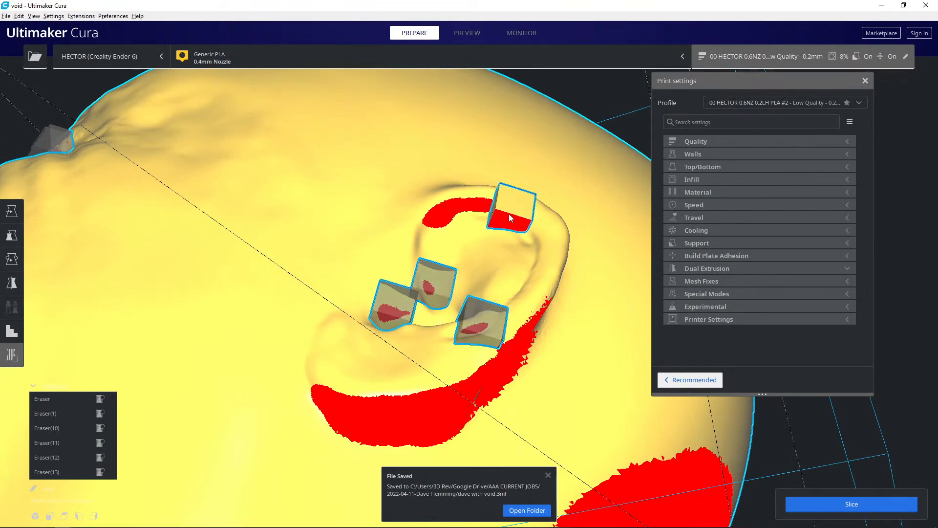
click(487, 211)
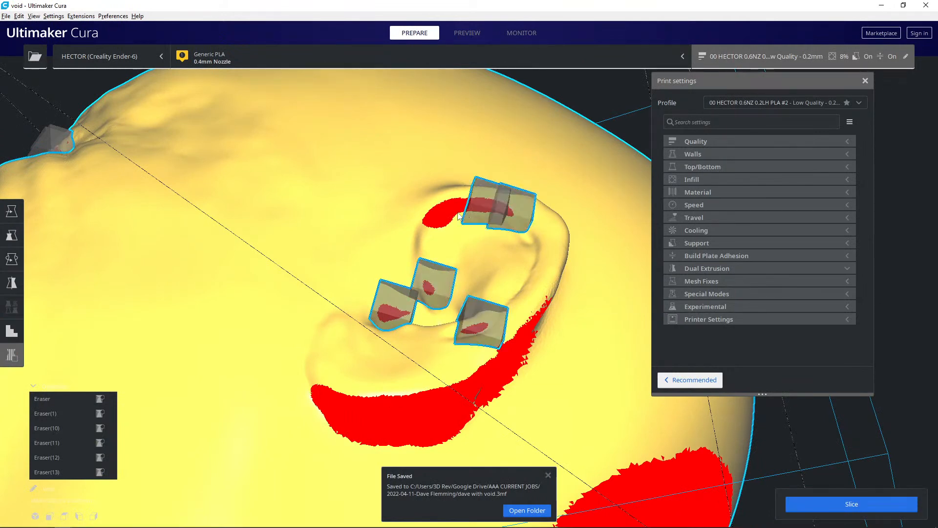
click(427, 224)
- Place support blockers on the small overhangs inside the head's right ear and along its upper inner rim
scroll(286, 270, down, 4)
mouse_move(286, 274)
right_down()
mouse_move(498, 307)
mouse_move(649, 362)
right_up()
mouse_move(408, 357)
right_down()
mouse_move(412, 277)
mouse_move(426, 266)
right_up()
click(388, 176)
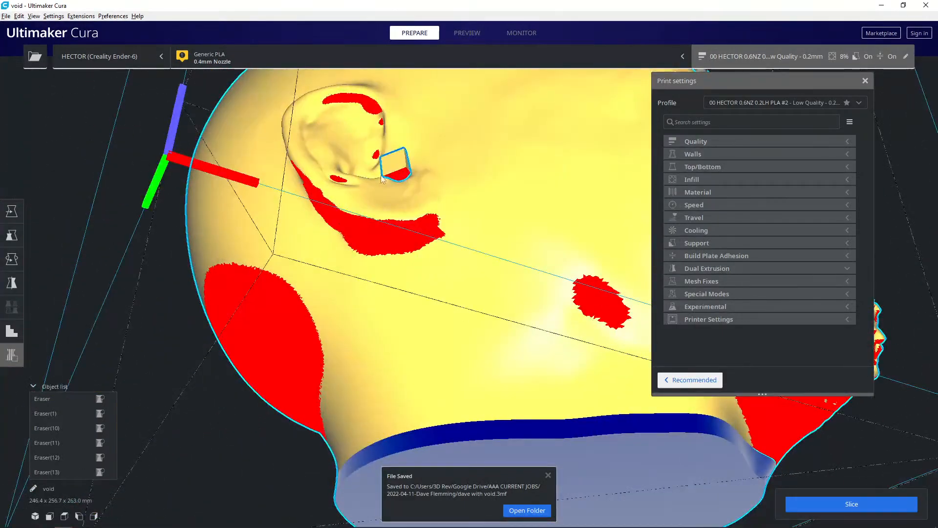
click(338, 174)
click(374, 152)
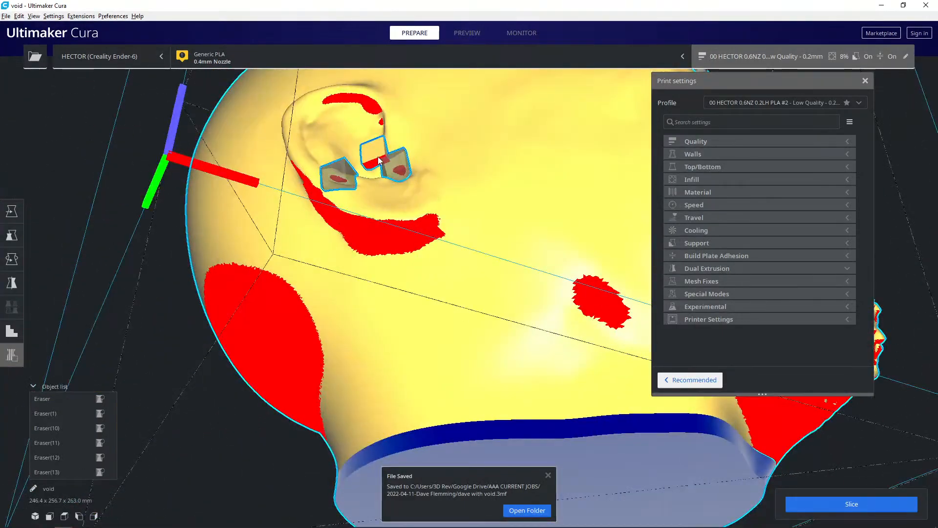
click(379, 121)
click(368, 100)
click(341, 98)
click(326, 101)
- Save the project over the existing 3MF file in the customer's folder, and slice the head with the ear and eye blockers
scroll(476, 219, down, 5)
mouse_move(470, 230)
right_down()
mouse_move(413, 287)
mouse_move(212, 88)
right_up()
scroll(414, 290, down, 4)
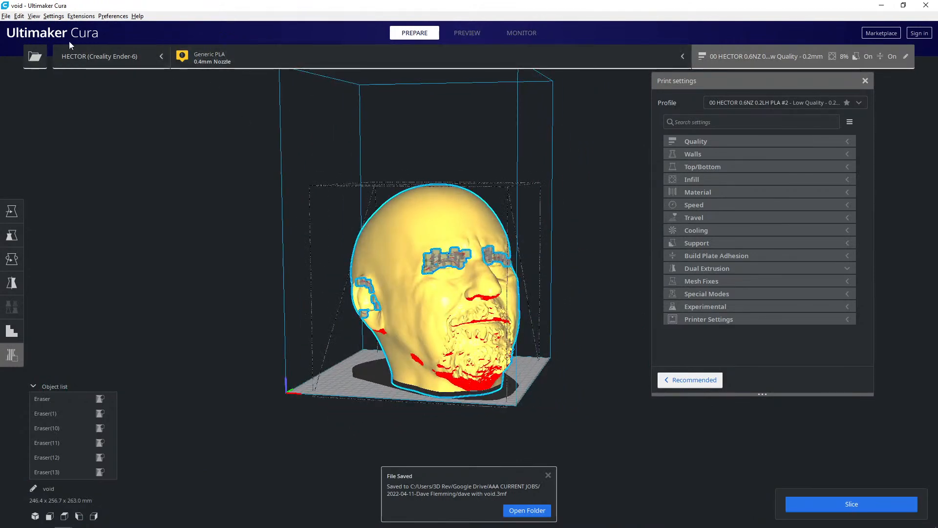
click(7, 16)
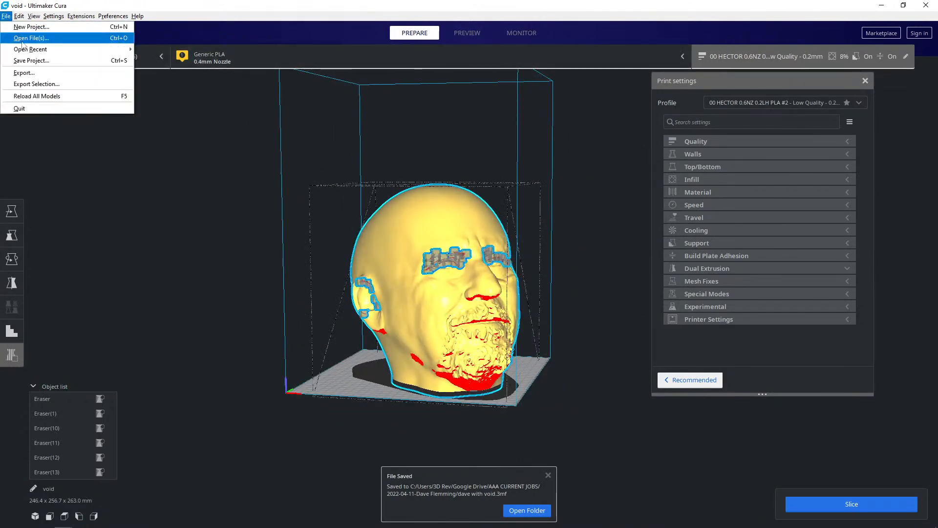
click(25, 60)
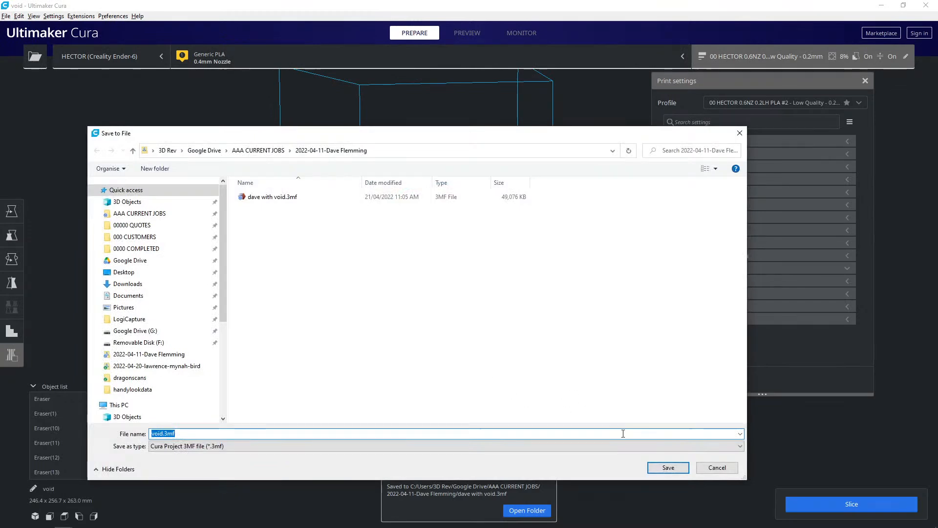
click(273, 197)
click(668, 467)
click(520, 277)
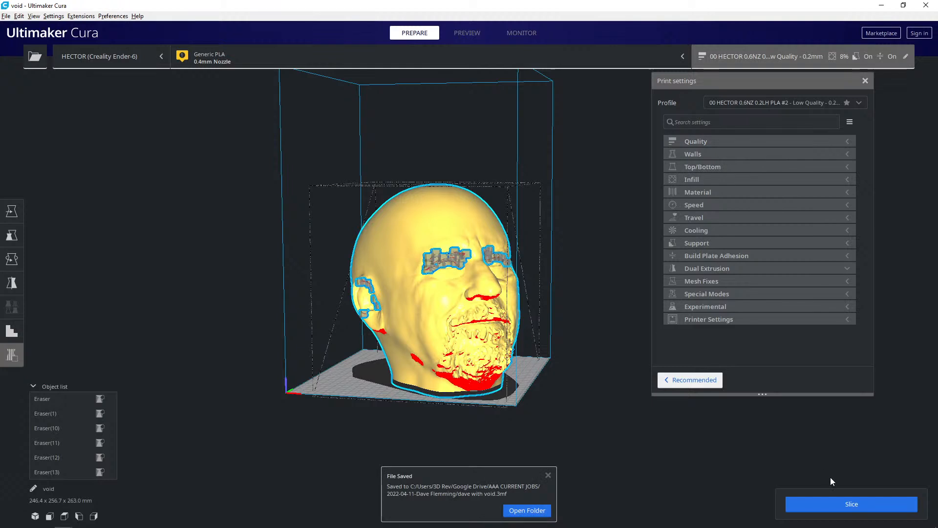
click(827, 512)
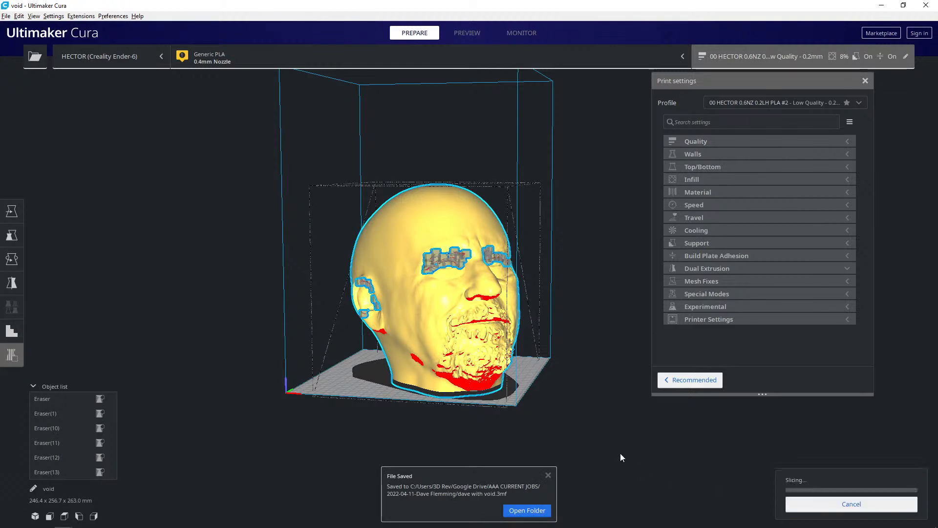
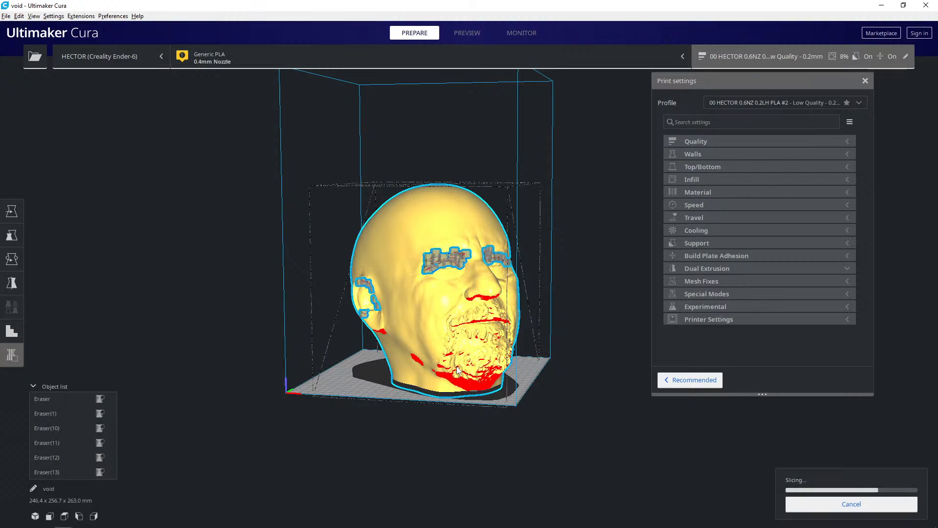
- Show the sliced head in the layer preview and examine the supports around the eyes, nose, beard and ears
click(477, 34)
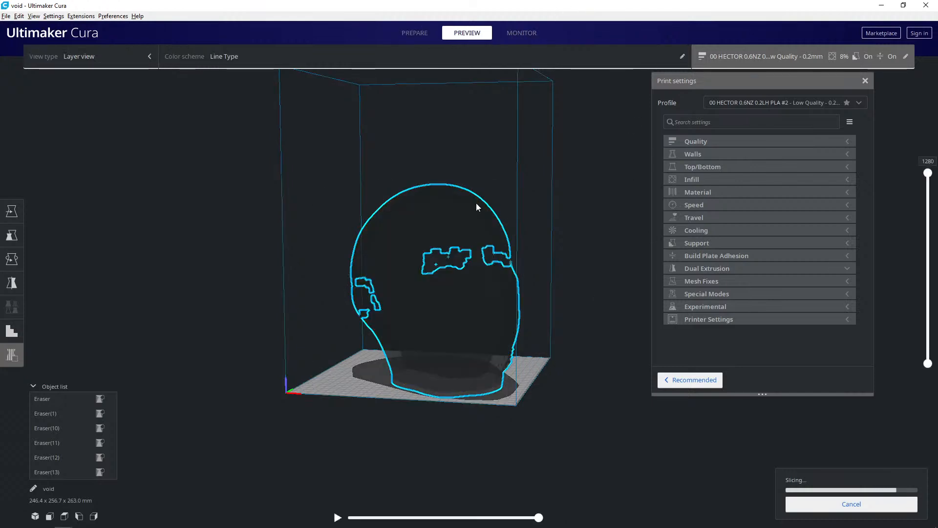
mouse_move(471, 241)
right_down()
mouse_move(499, 254)
mouse_move(419, 263)
mouse_move(427, 251)
mouse_move(443, 264)
mouse_move(440, 241)
mouse_move(441, 254)
mouse_move(450, 246)
mouse_move(487, 273)
mouse_move(472, 249)
right_up()
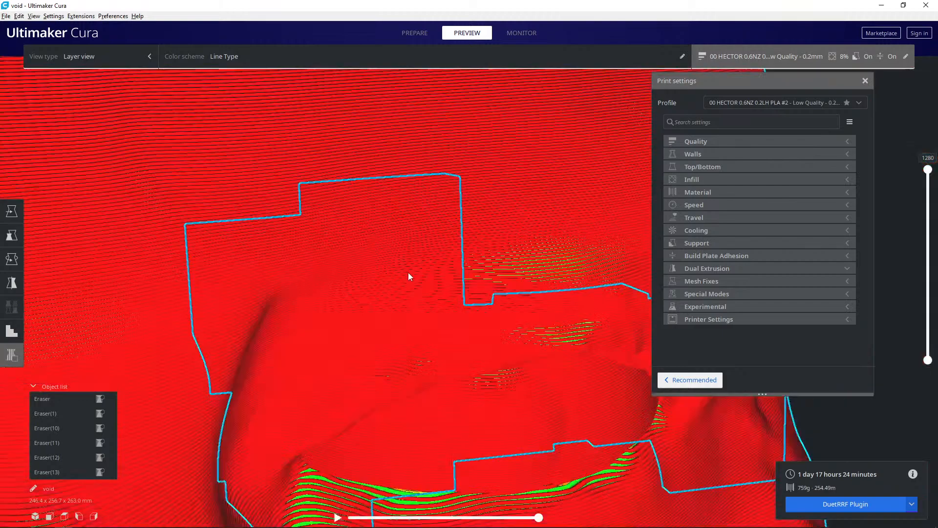
scroll(408, 274, down, 5)
right_drag(349, 262, 385, 193)
click(620, 130)
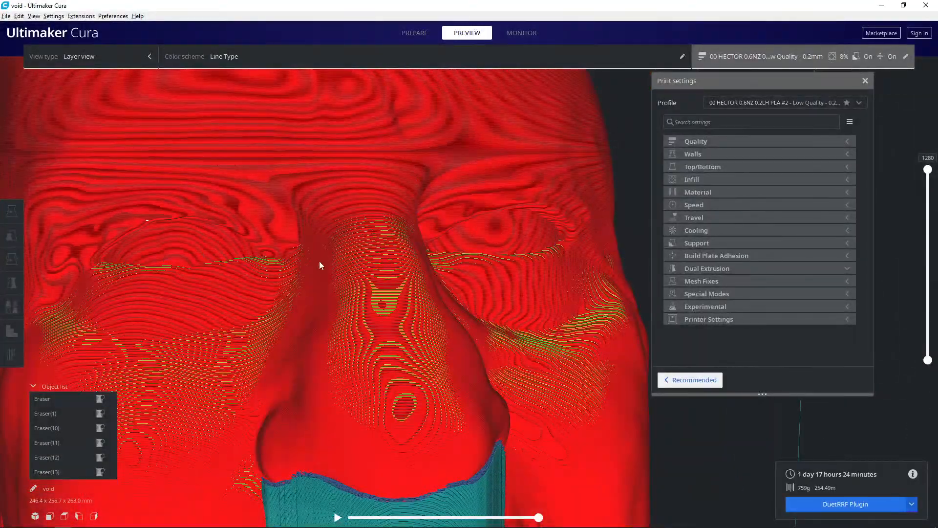
scroll(322, 246, up, 5)
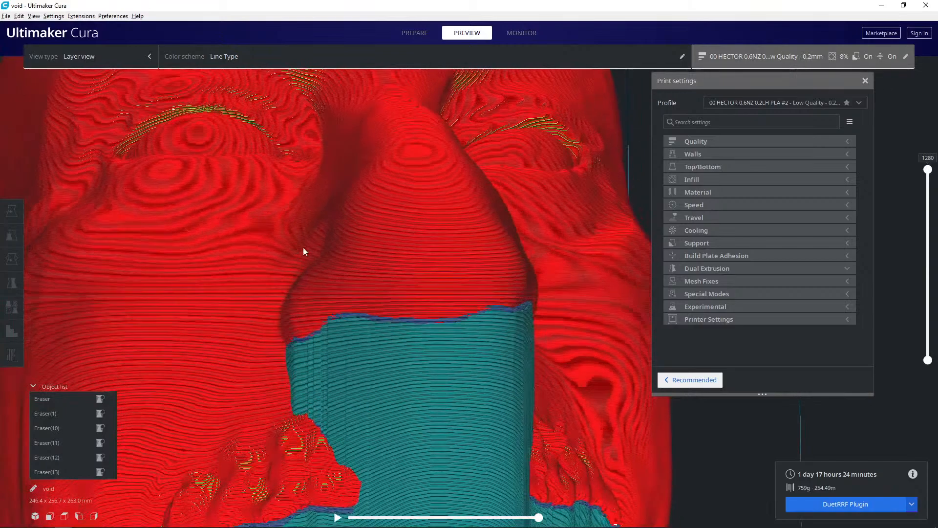
scroll(307, 255, down, 5)
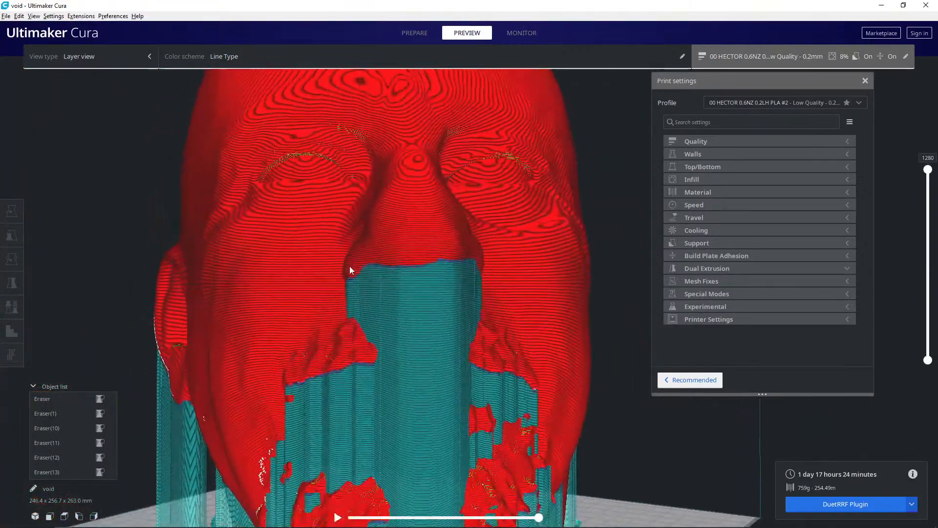
right_drag(301, 255, 409, 314)
right_drag(403, 254, 694, 210)
- Lower the displayed layers to 836 and examine the cross-section above the head's left eye
drag(927, 182, 926, 233)
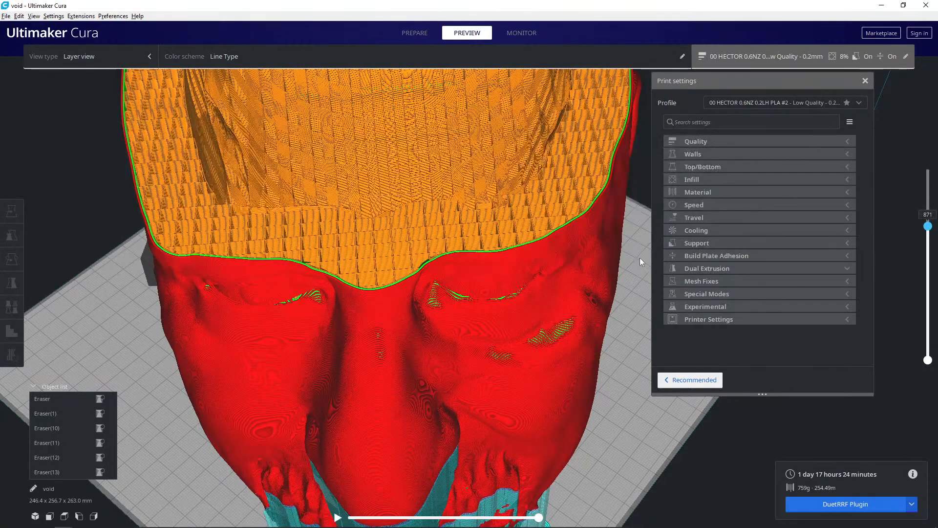
scroll(476, 276, up, 4)
key(Down)
key(Down)
key(Down)
key(Down)
key(Down)
key(Down)
key(Down)
key(Down)
key(Down)
key(Down)
key(Down)
key(Down)
key(Down)
key(Down)
key(Down)
key(Down)
key(Down)
key(Down)
key(Down)
key(Down)
key(Down)
key(Down)
key(Down)
key(Down)
key(Down)
key(Down)
key(Down)
key(Down)
key(Down)
key(Down)
key(Down)
key(Down)
key(Down)
key(Down)
scroll(557, 289, up, 5)
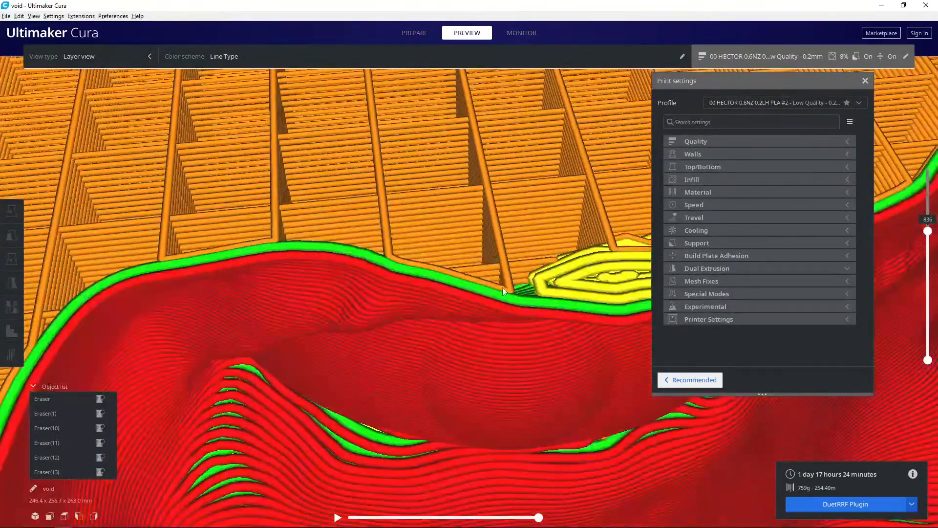
- Step down layer by layer to 772 to examine how the unsupported brow and eyelid overhangs of the left eye print
scroll(505, 288, down, 5)
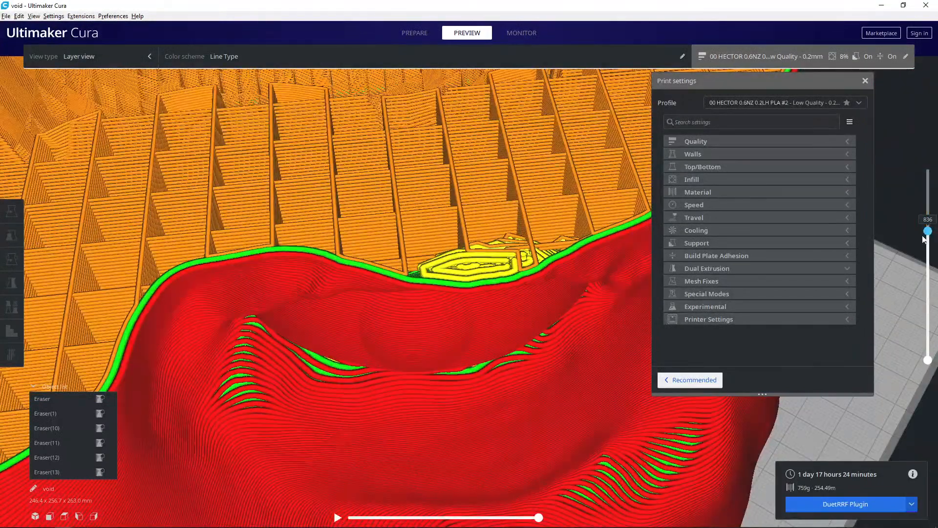
key(Down)
key(Down)
key(Down)
key(Down)
key(Down)
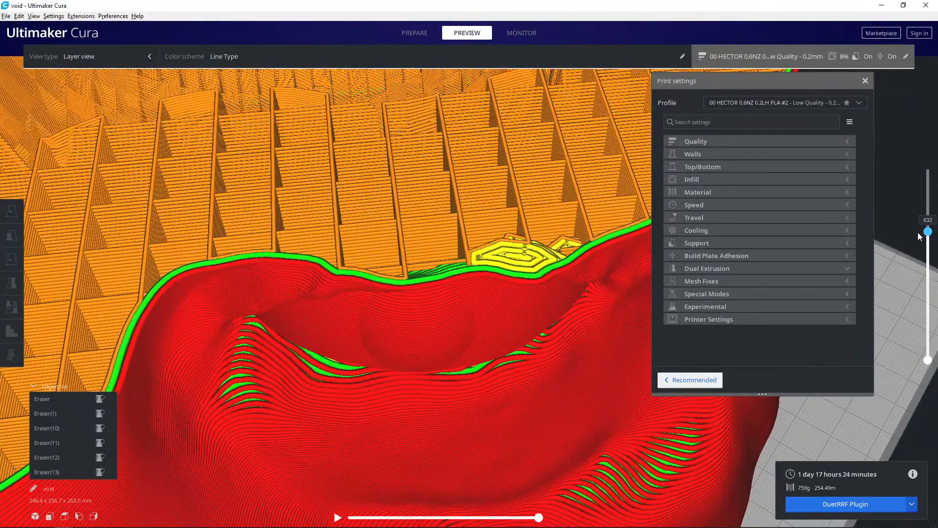
key(Down)
key(Down)
key(Down)
key(Down)
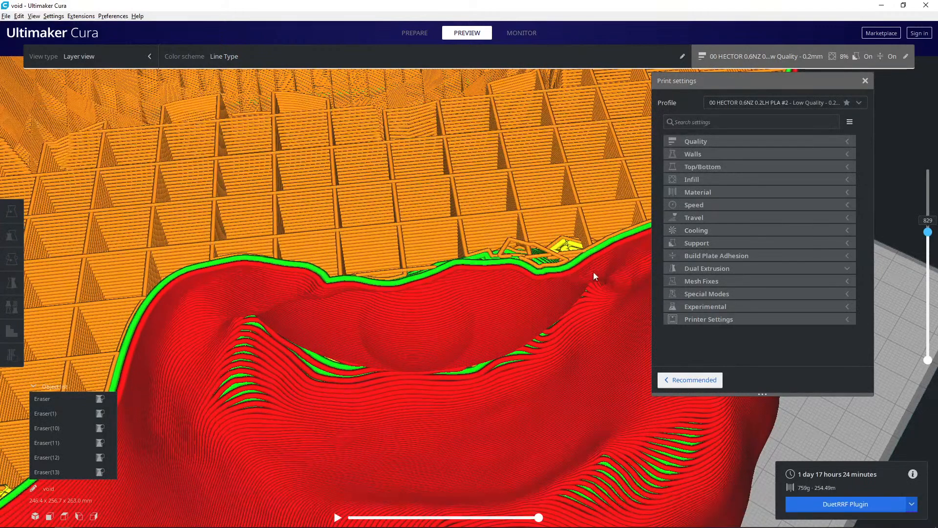
key(Down)
key(Down)
key(Down)
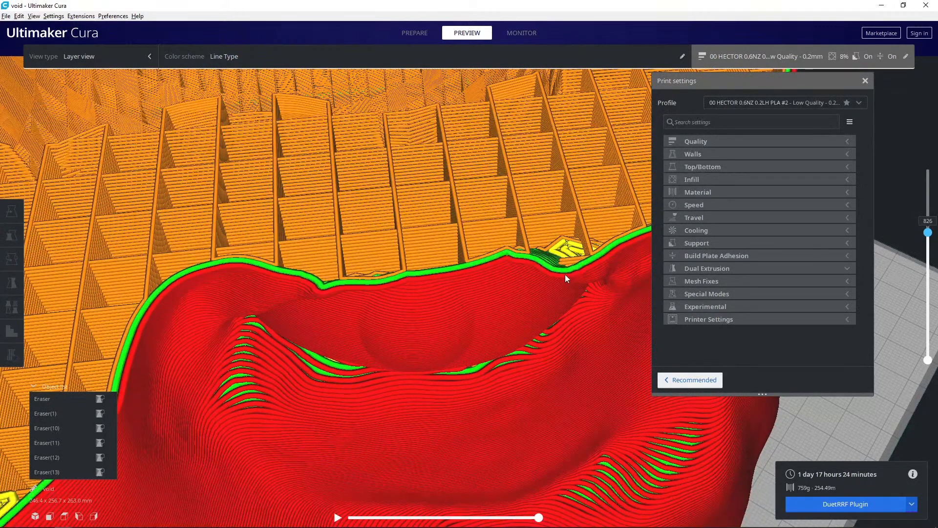
key(Down)
key(Down)
key(Down)
key(Down)
key(Down)
key(Down)
key(Down)
key(Down)
key(Down)
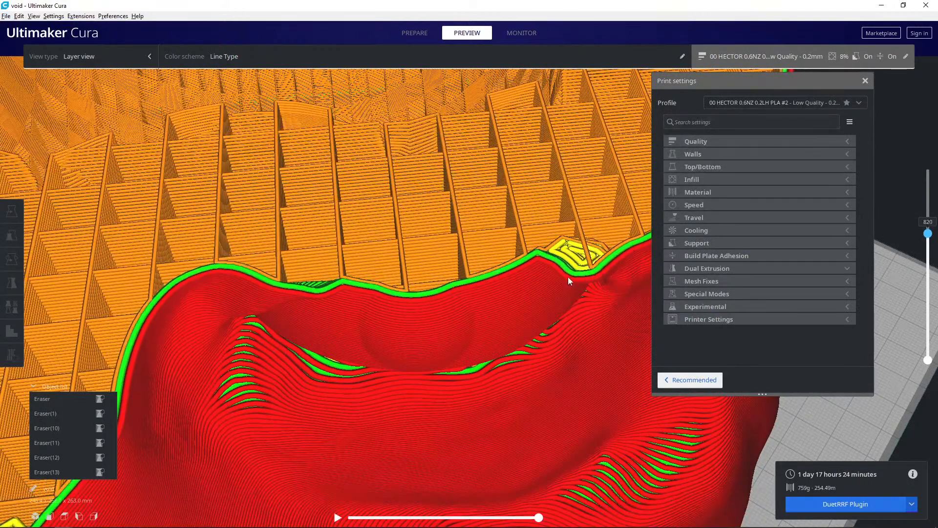
key(Down)
key(Down)
key(Down)
key(Down)
key(Down)
key(Down)
key(Down)
key(Down)
key(Down)
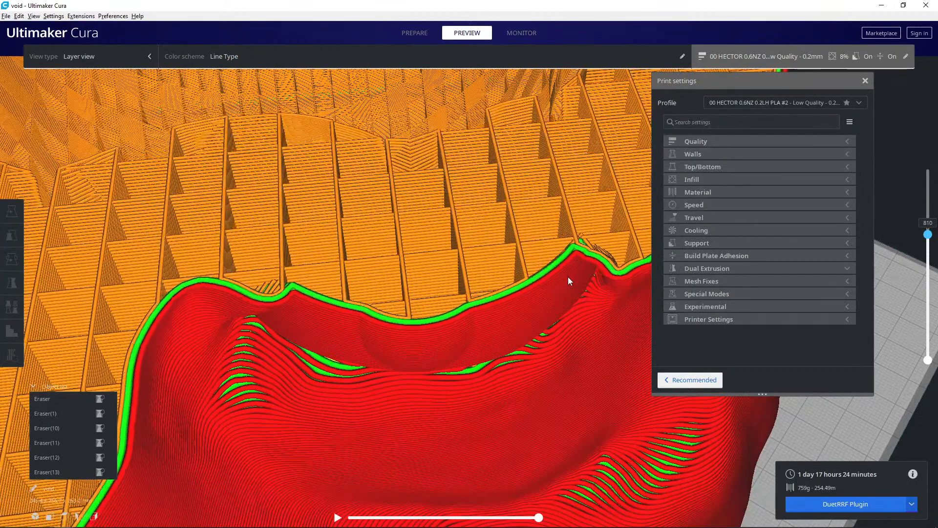
key(Down)
key(Down)
key(Down)
key(Down)
key(Down)
key(Down)
key(Down)
key(Down)
key(Down)
key(Down)
key(Down)
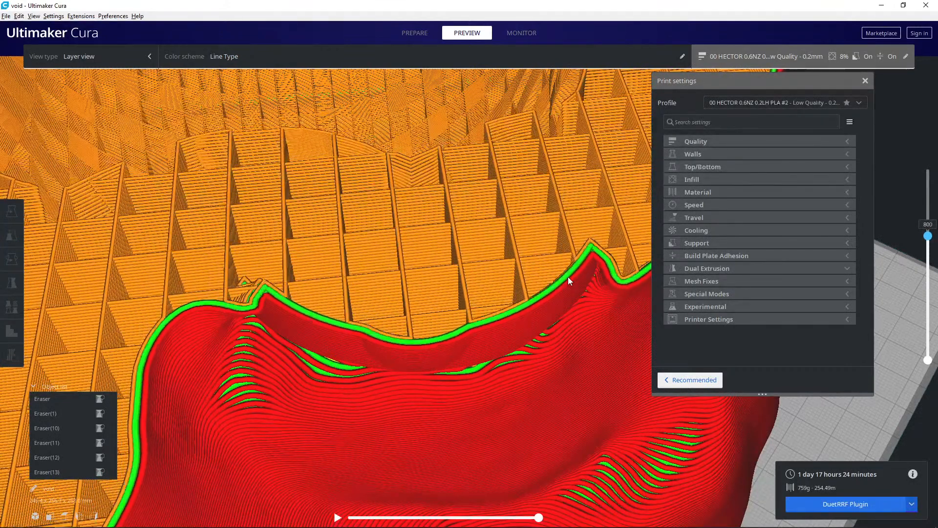
key(Down)
key(Down)
key(Down)
key(Down)
key(Down)
key(Down)
key(Down)
key(Down)
key(Down)
key(Down)
key(Down)
key(Down)
key(Down)
key(Down)
key(Down)
key(Down)
key(Down)
key(Down)
key(Down)
key(Down)
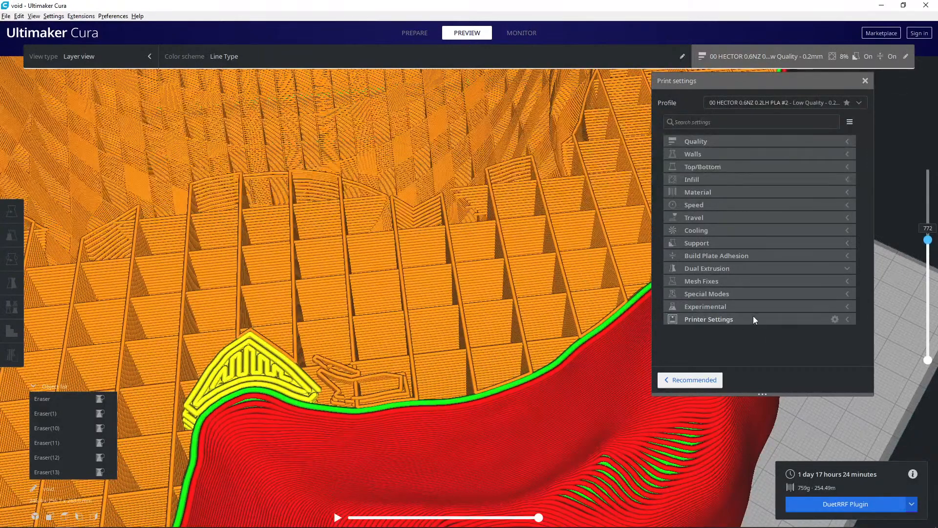
- Expand the Experimental print settings and review the overhanging wall angle, overhanging wall speed and bridge settings
click(744, 305)
scroll(746, 309, down, 5)
scroll(748, 314, down, 5)
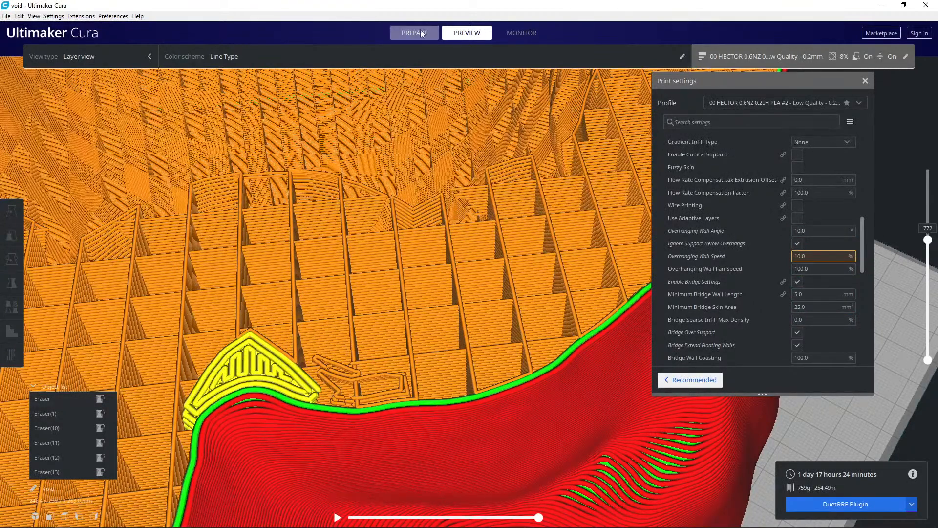
- Color the preview by Speed, raise the displayed layers to 1026, and examine the slow overhang areas around the eyes and ear
click(227, 59)
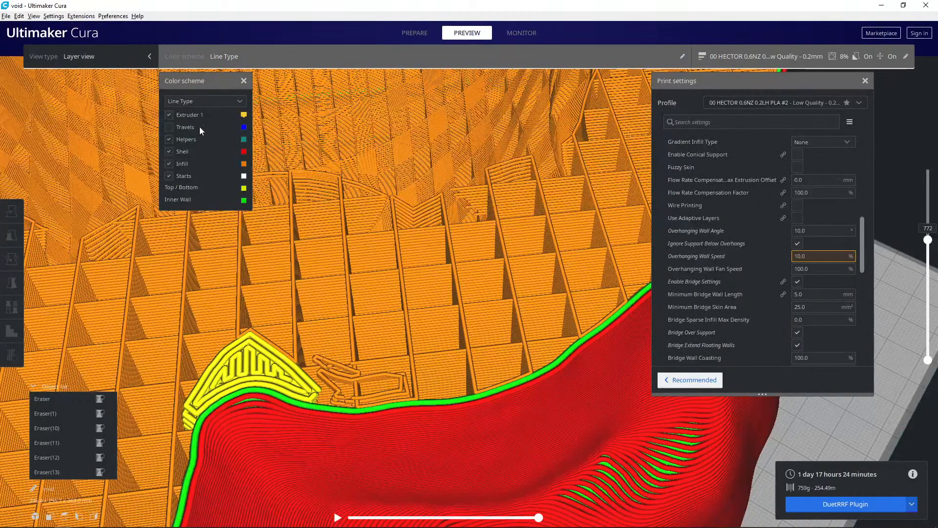
click(192, 99)
click(187, 129)
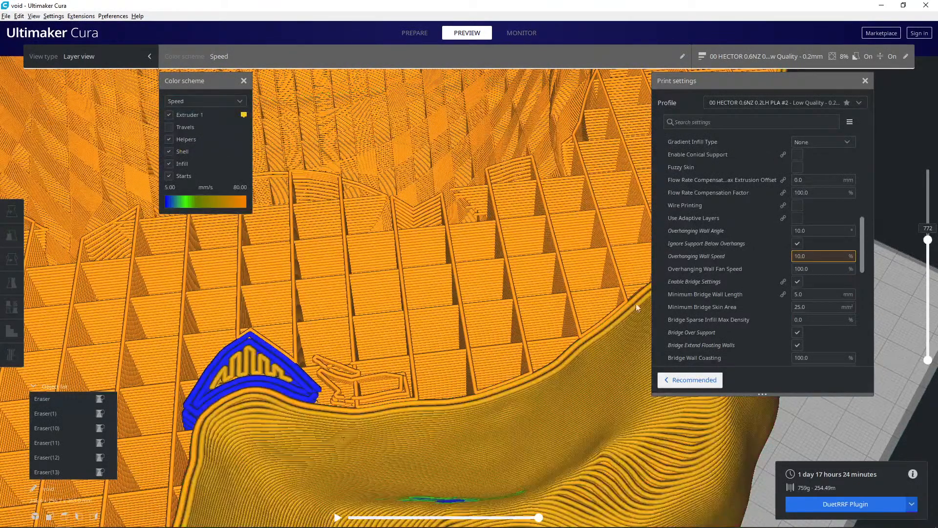
drag(928, 240, 928, 204)
scroll(438, 364, down, 3)
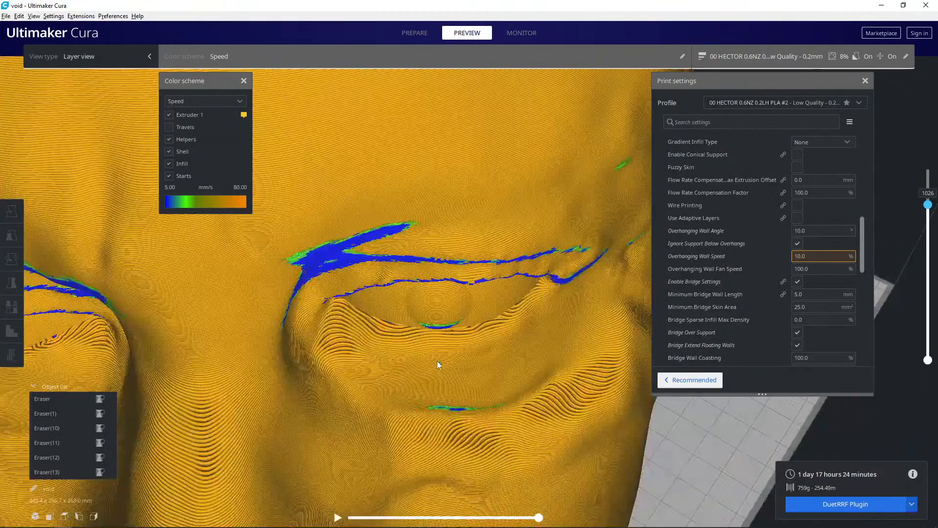
scroll(436, 362, down, 5)
right_drag(425, 355, 565, 316)
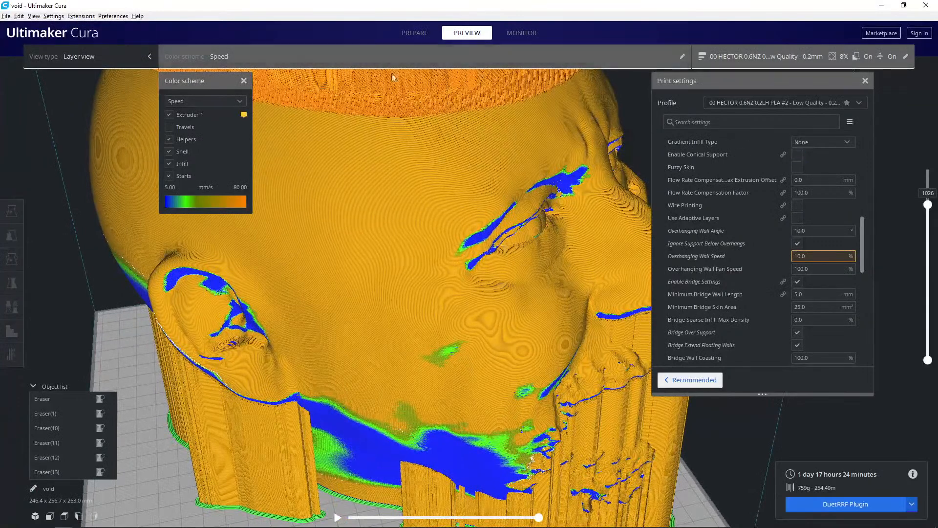
- Set the preview color scheme back to Line Type and display all layers up to 1280
click(193, 101)
click(187, 121)
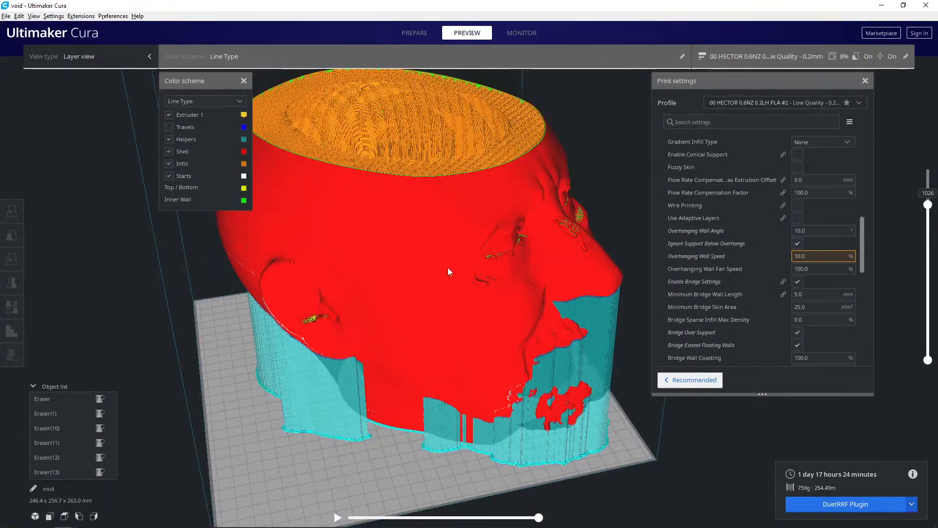
right_drag(448, 268, 518, 248)
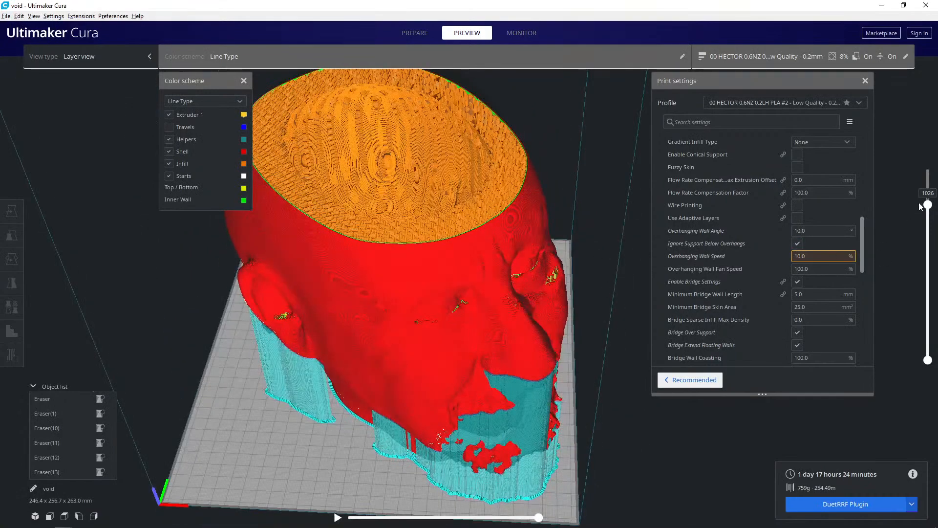
drag(928, 207, 933, 135)
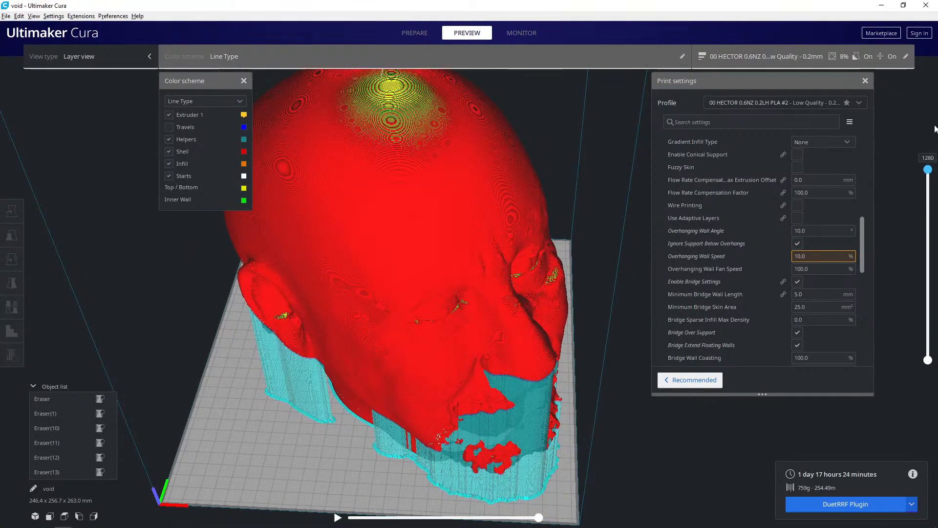
- Examine the layer rings and top skin on the crown of the head from close up and from several angles
right_drag(489, 257, 449, 295)
right_drag(449, 298, 377, 294)
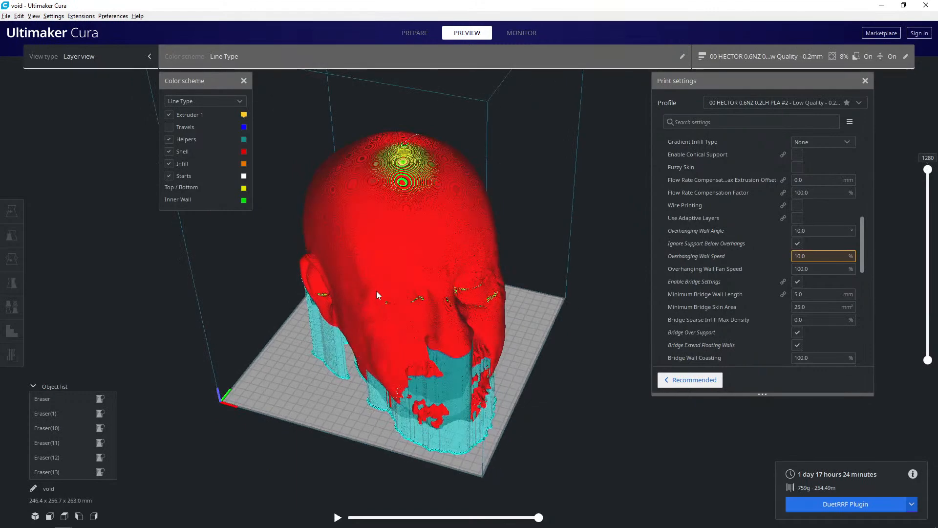
right_drag(376, 291, 438, 271)
scroll(431, 313, up, 3)
right_drag(430, 319, 396, 310)
scroll(303, 294, up, 6)
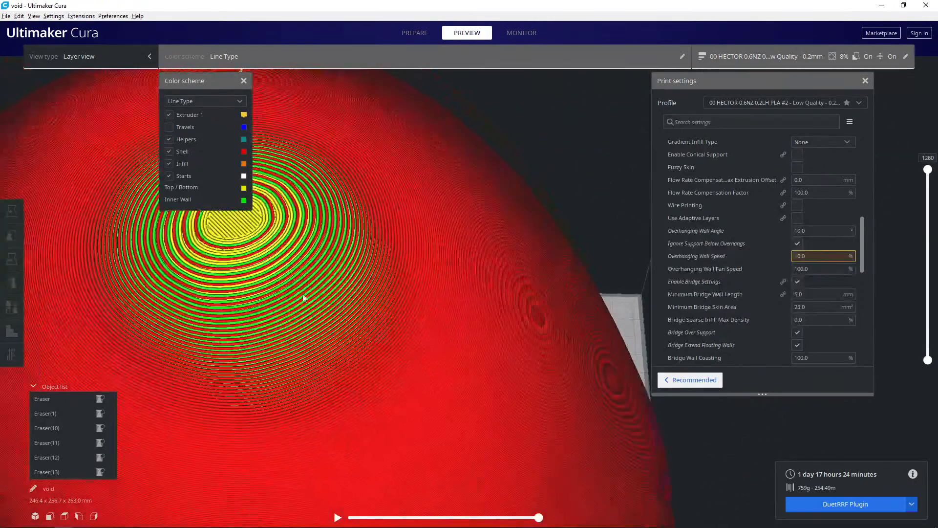
right_drag(303, 297, 337, 240)
scroll(313, 295, down, 3)
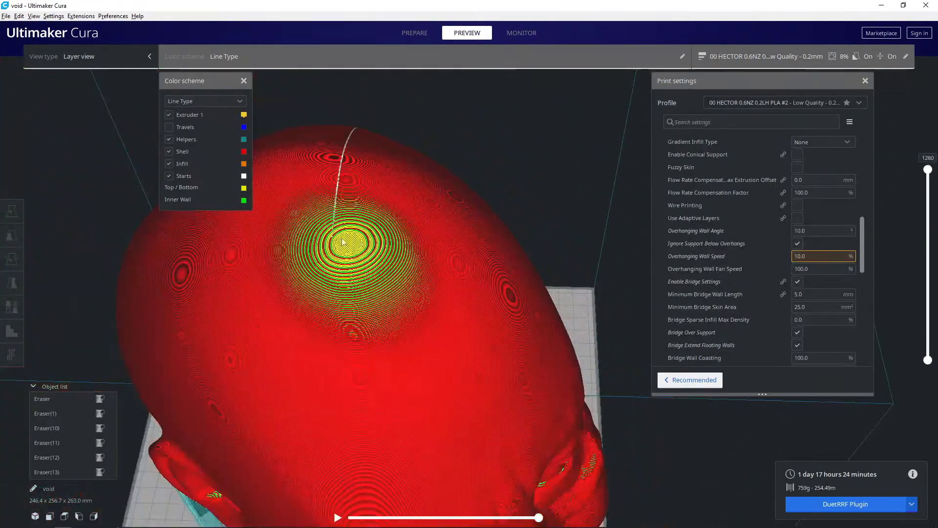
right_drag(361, 336, 368, 356)
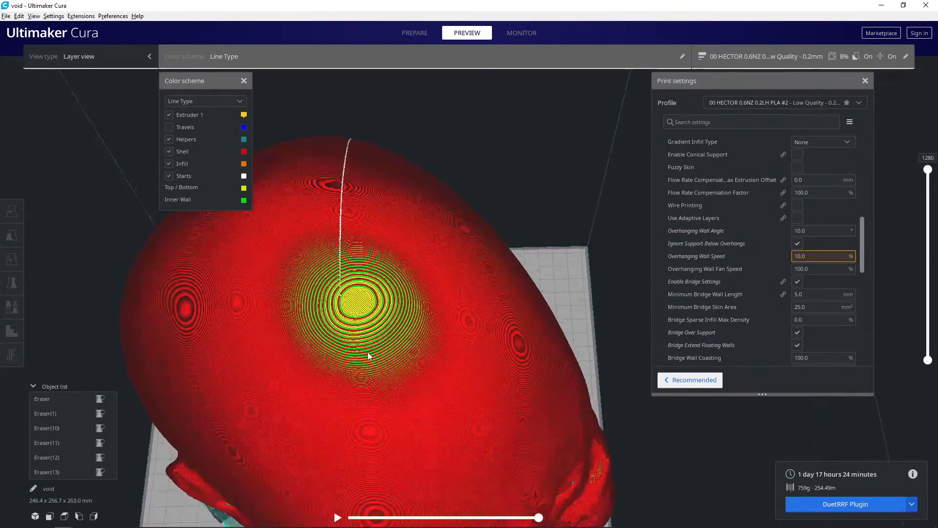
scroll(304, 307, up, 3)
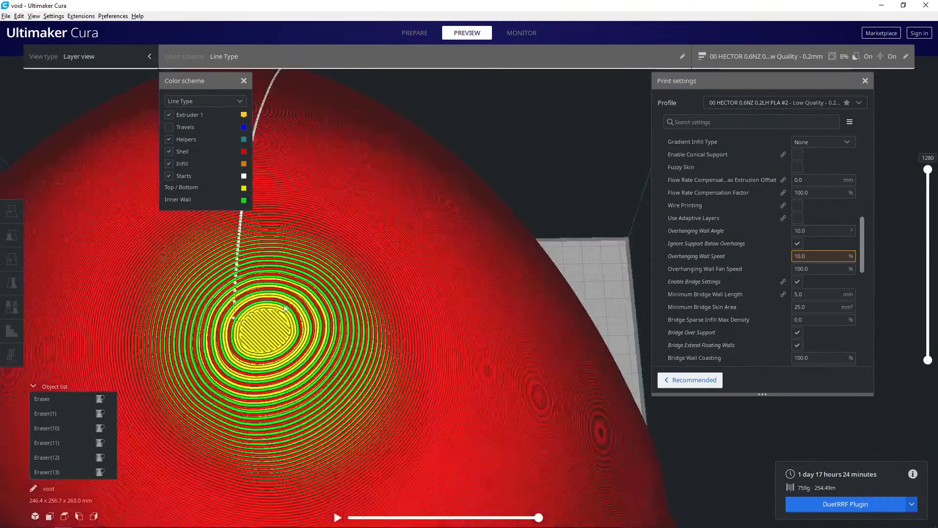
scroll(304, 306, up, 2)
scroll(391, 376, down, 2)
middle_drag(391, 377, 435, 365)
scroll(381, 362, down, 2)
right_drag(404, 353, 401, 343)
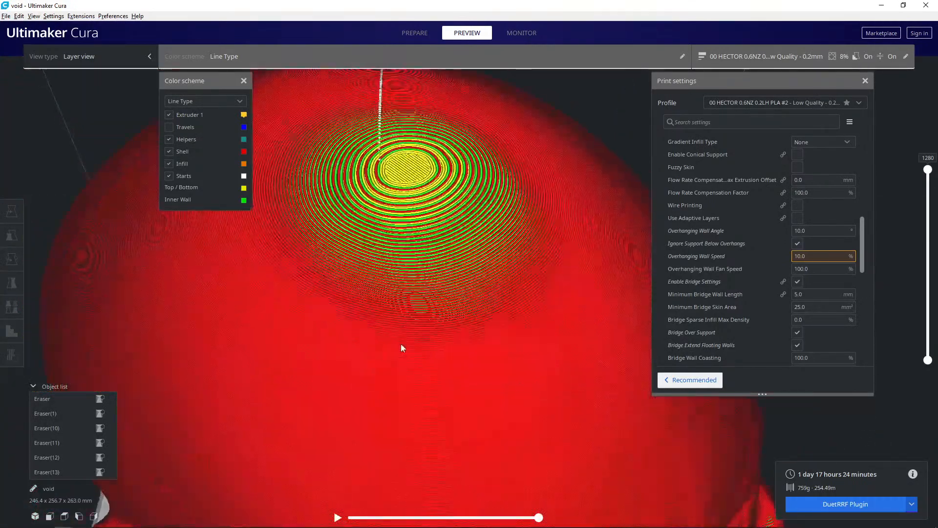
right_drag(385, 385, 381, 266)
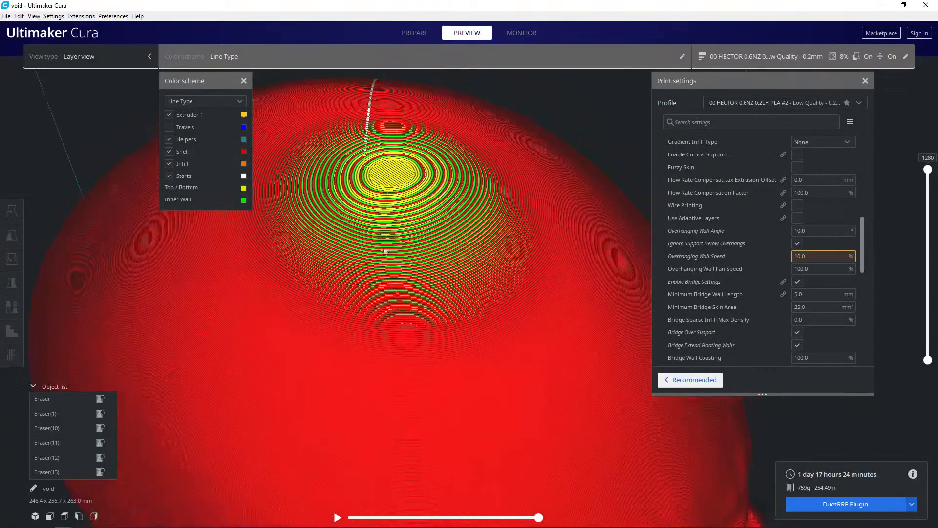
- Examine the layer lines on the side of the head, around the eyes and nose, and again on the crown
middle_drag(341, 400, 361, 377)
right_drag(357, 363, 374, 340)
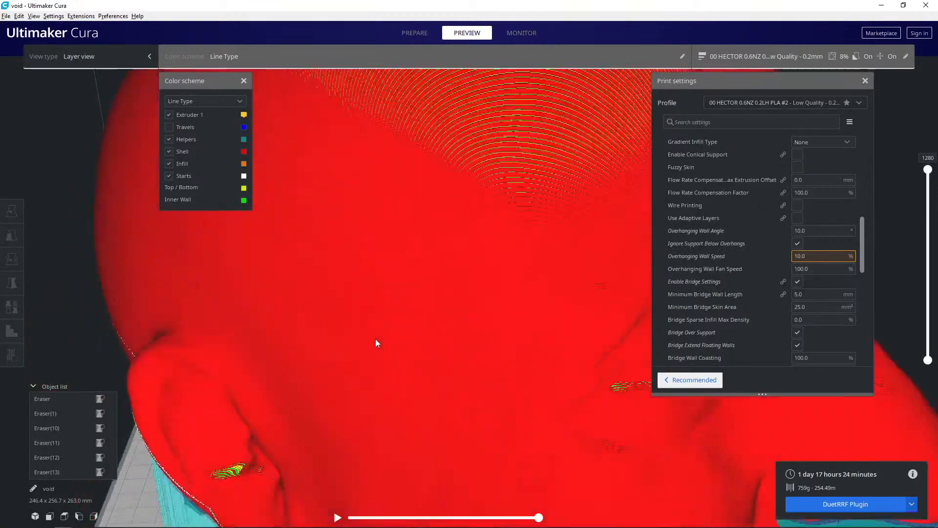
scroll(378, 339, up, 5)
scroll(427, 342, down, 5)
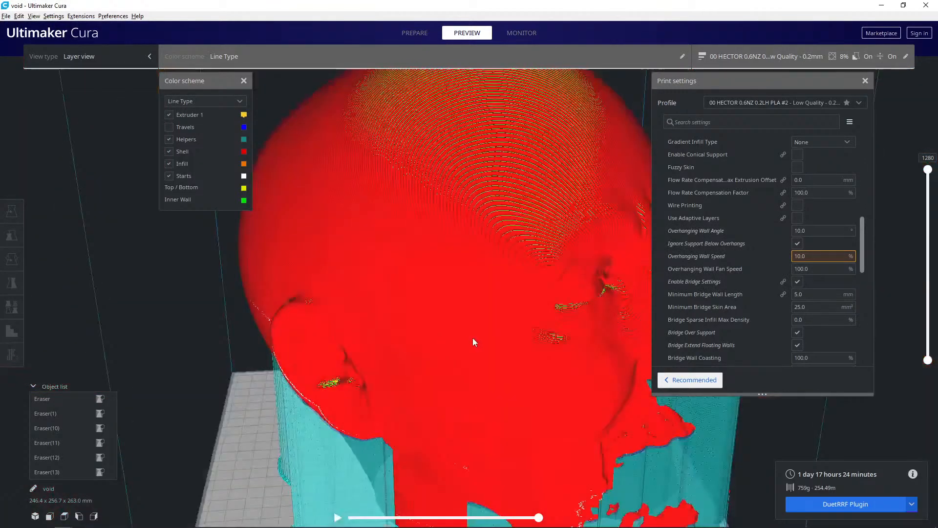
scroll(506, 367, up, 8)
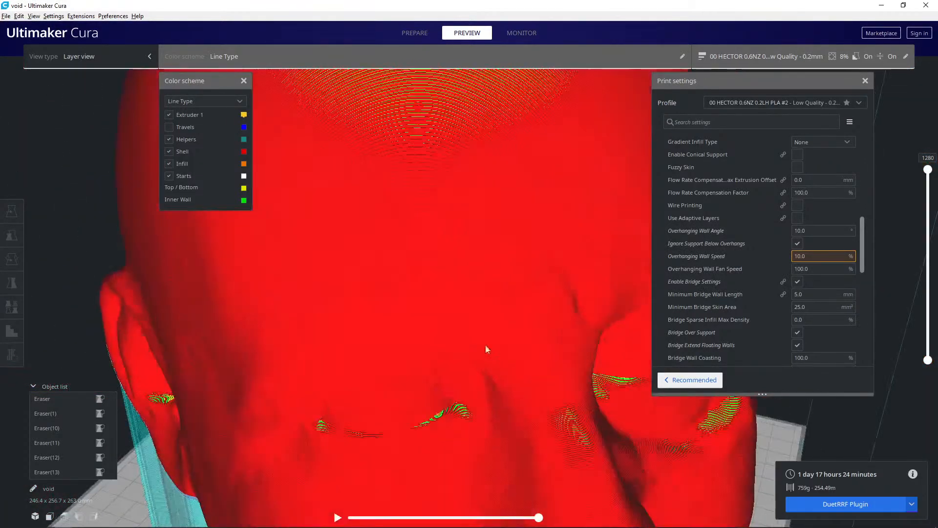
mouse_move(491, 347)
right_down()
mouse_move(501, 347)
mouse_move(447, 376)
mouse_move(441, 371)
mouse_move(572, 291)
right_up()
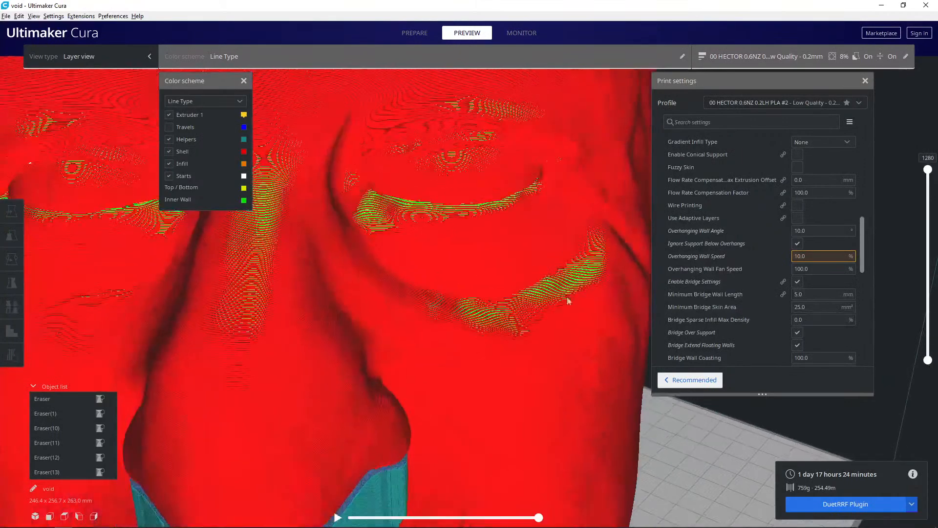
scroll(411, 318, down, 5)
right_drag(411, 318, 388, 254)
scroll(391, 169, up, 5)
middle_drag(392, 169, 430, 281)
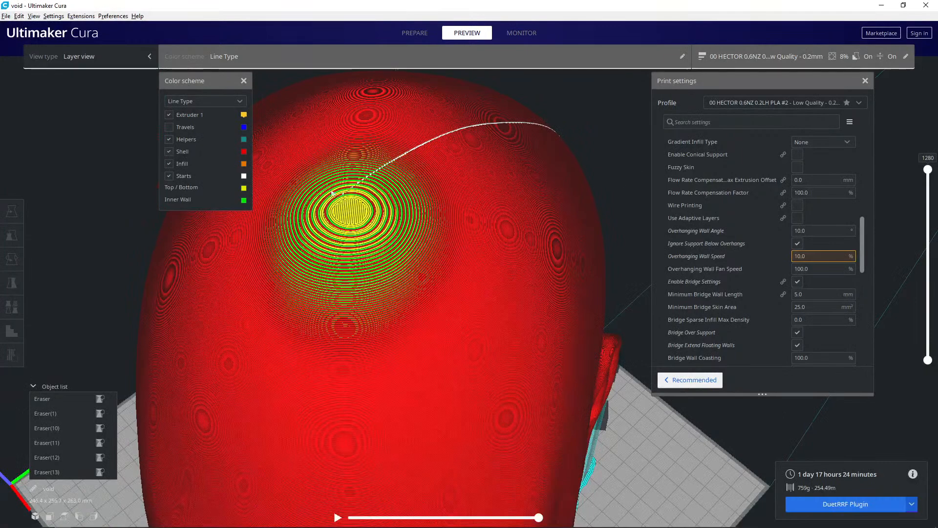
scroll(413, 274, down, 6)
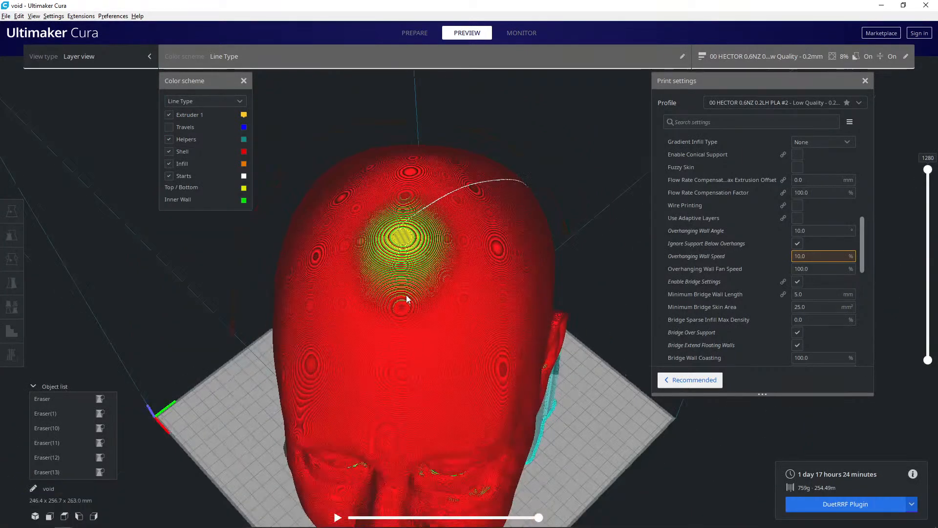
- Examine the layer lines and top skin of the crown, the face and the surrounding supports from several angles
right_drag(405, 276, 391, 223)
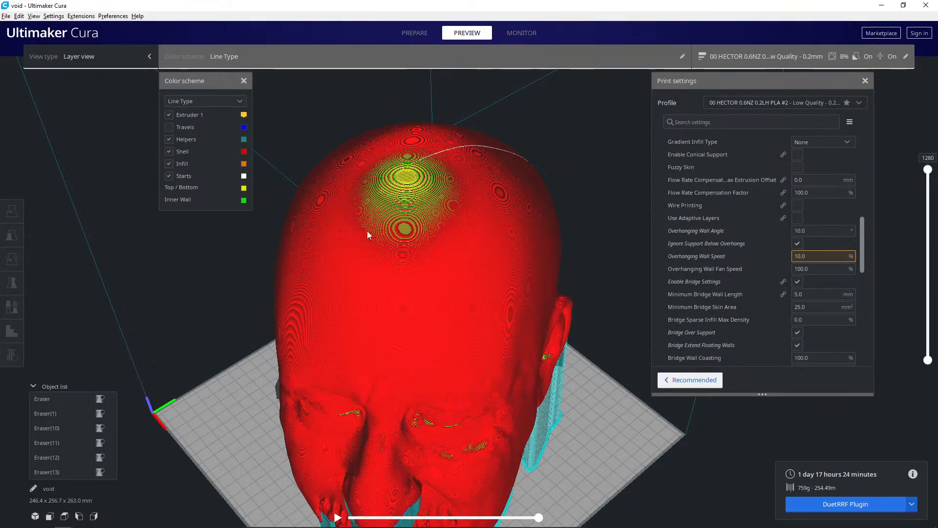
right_drag(424, 348, 429, 267)
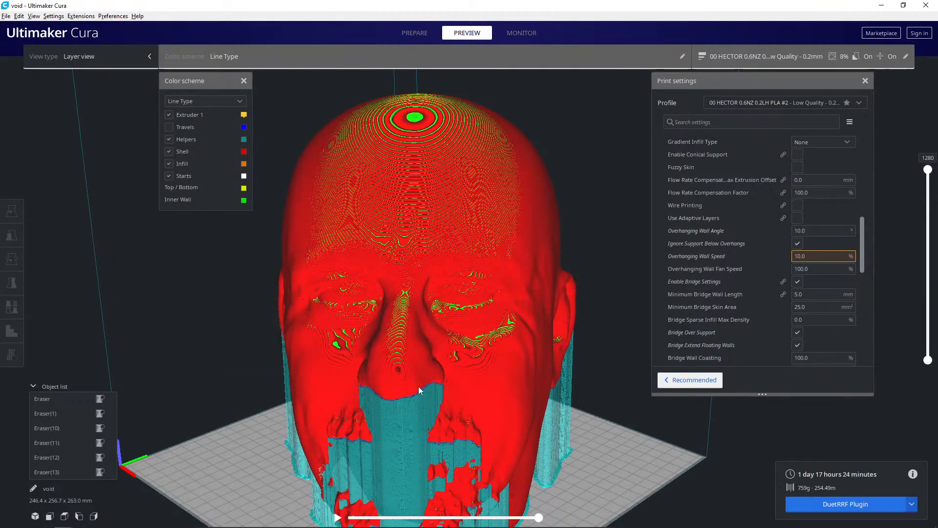
right_drag(418, 337, 444, 315)
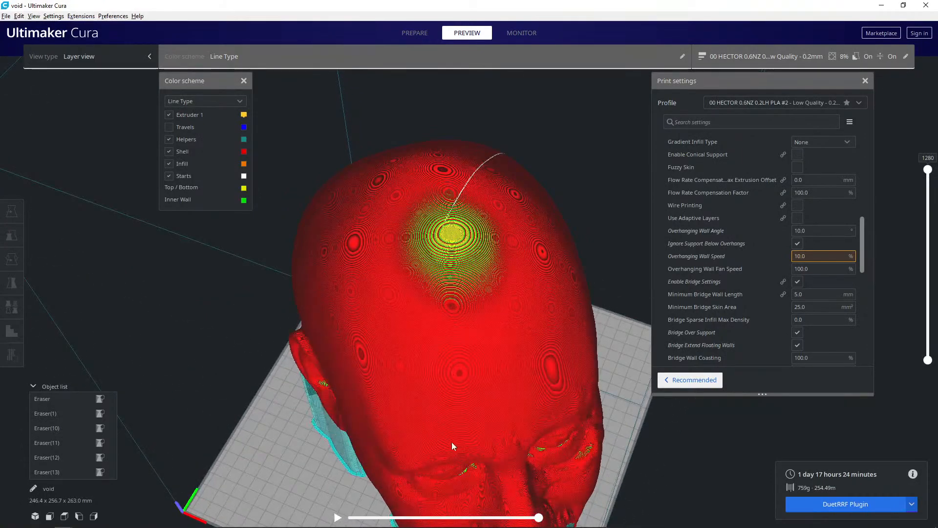
right_drag(486, 442, 554, 403)
scroll(443, 417, down, 5)
scroll(472, 392, down, 3)
scroll(508, 430, up, 6)
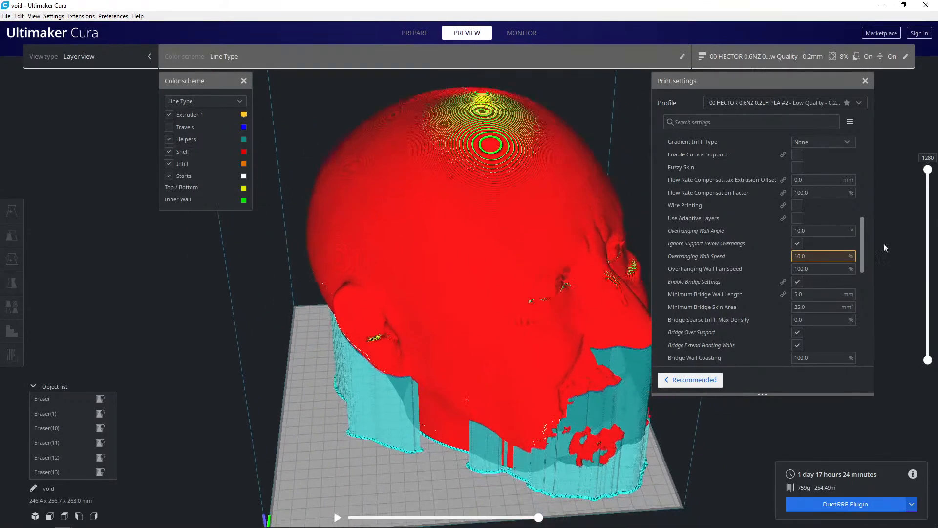
- Lower the displayed layers to 1, examine the solid base and support outlines up close, and display all layers up to 1280
drag(925, 226, 909, 360)
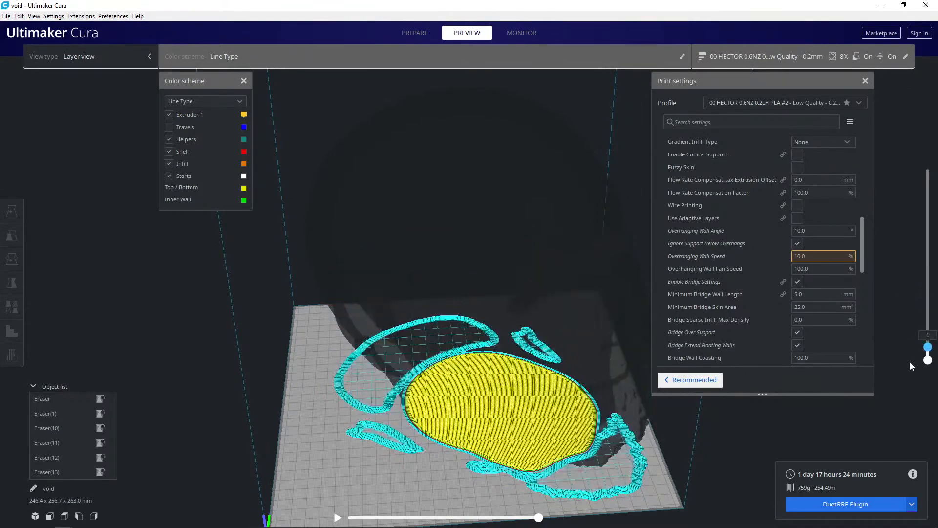
scroll(559, 394, up, 8)
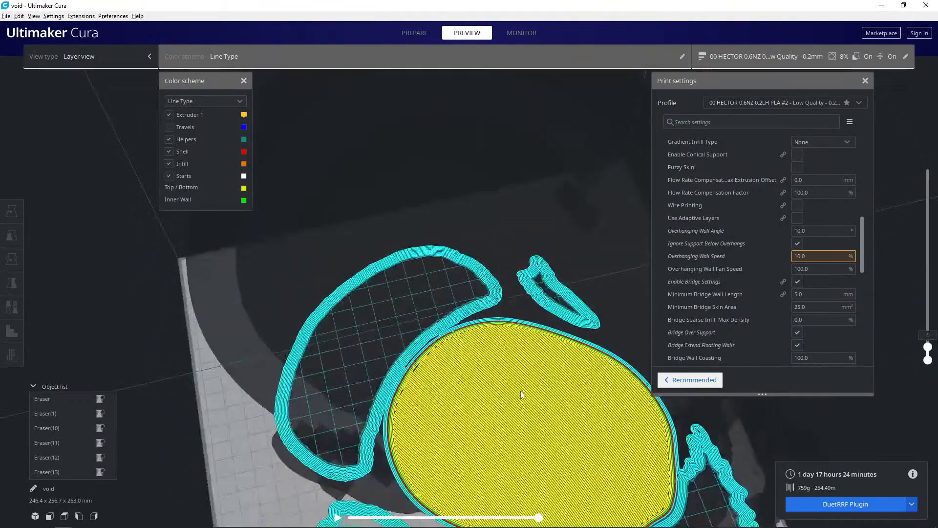
middle_drag(475, 406, 447, 367)
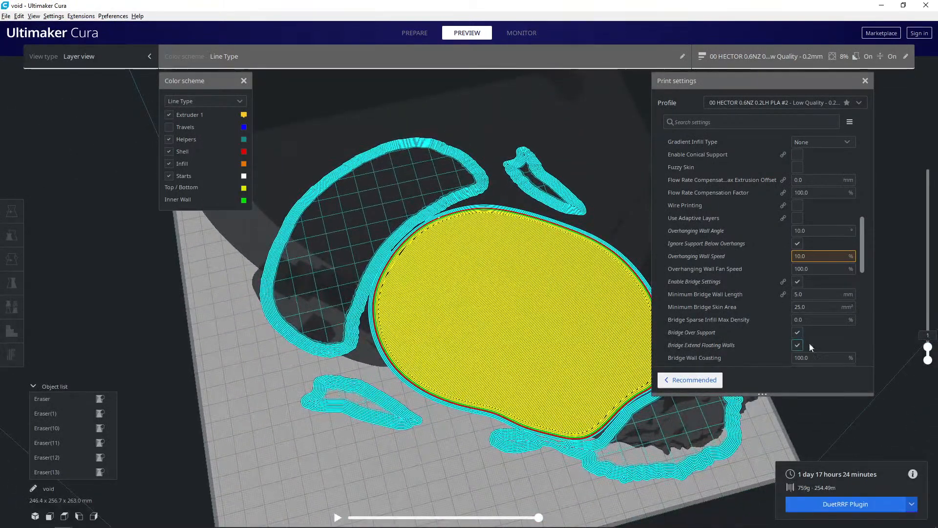
drag(927, 344, 927, 169)
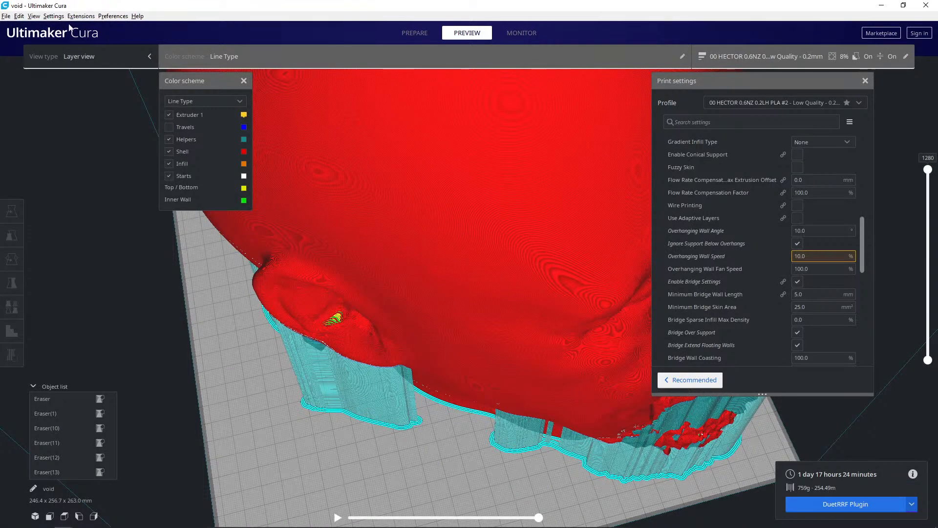
- Save the project as a Cura Project 3MF file, overwriting the existing project file in the job folder
click(6, 16)
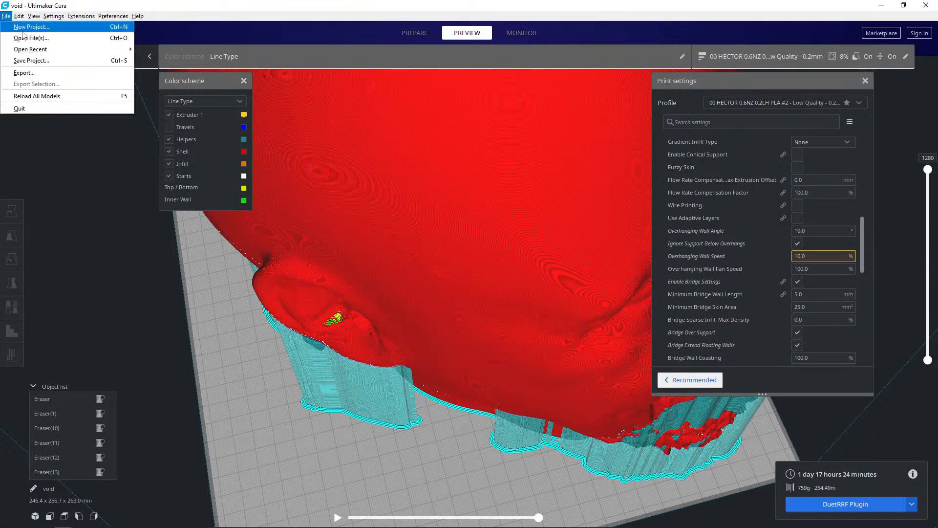
click(32, 60)
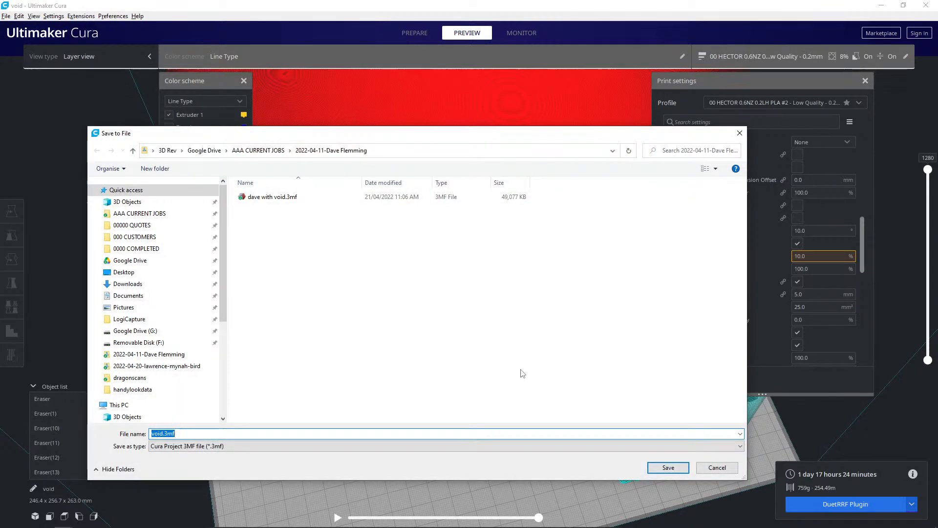
click(276, 197)
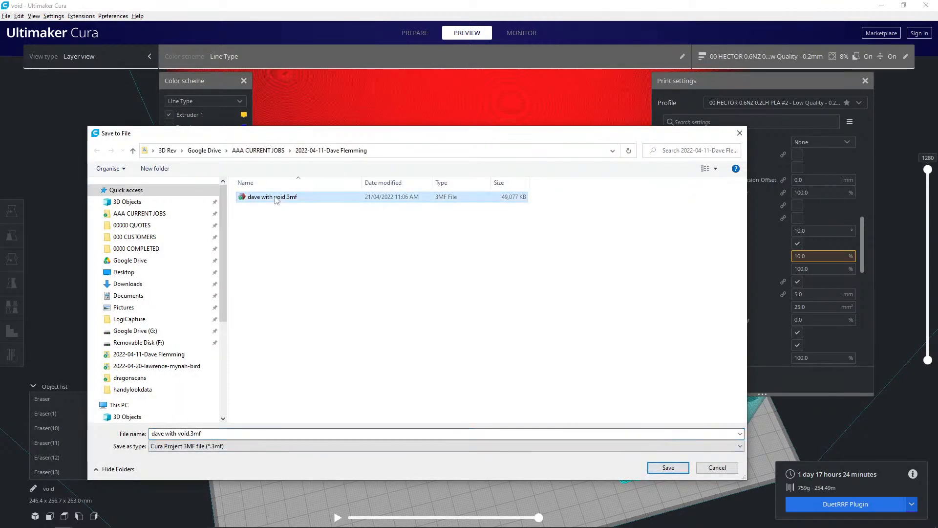
click(668, 467)
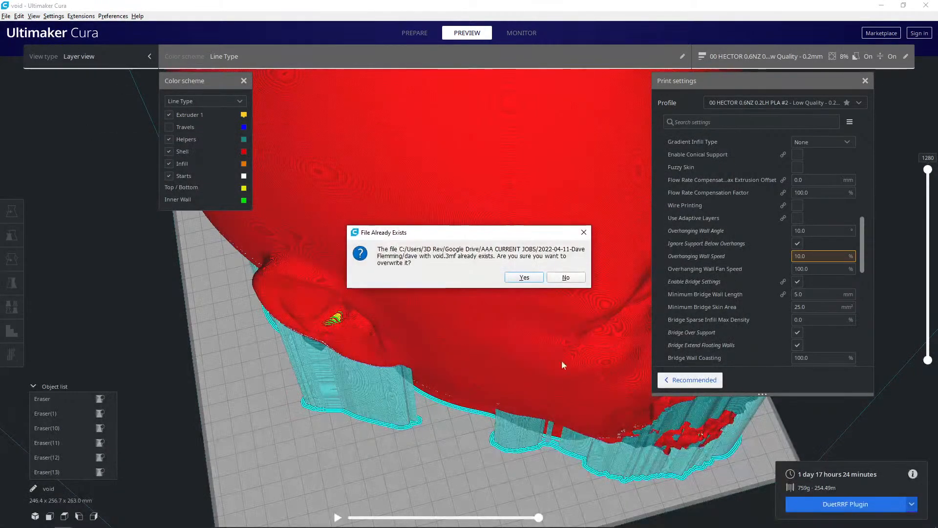
click(519, 277)
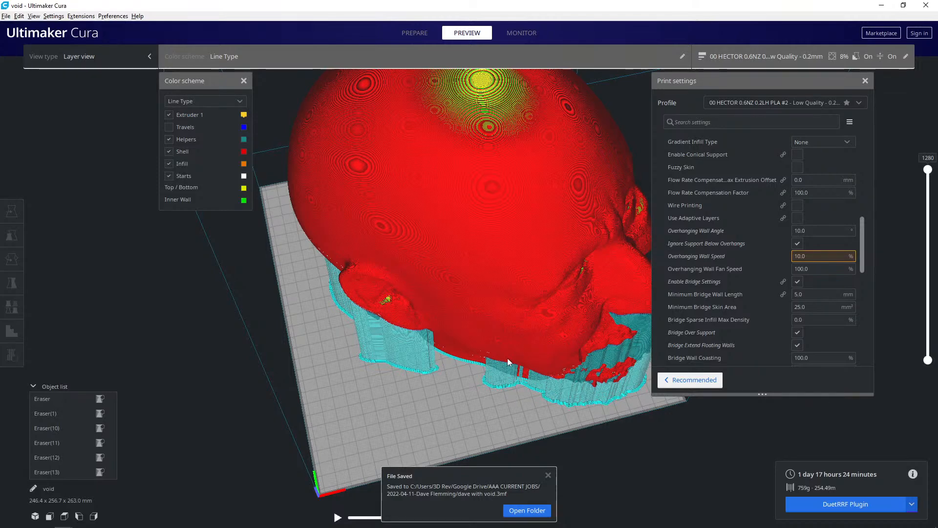
- Close the removable drive's folder window and save the sliced G-code to removable drive HECTOR (F:)
scroll(454, 303, up, 2)
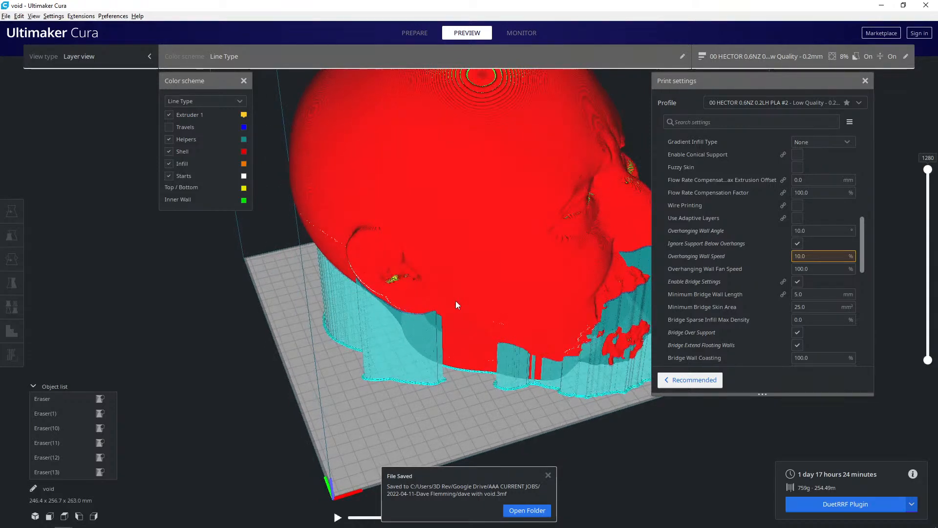
scroll(454, 303, up, 3)
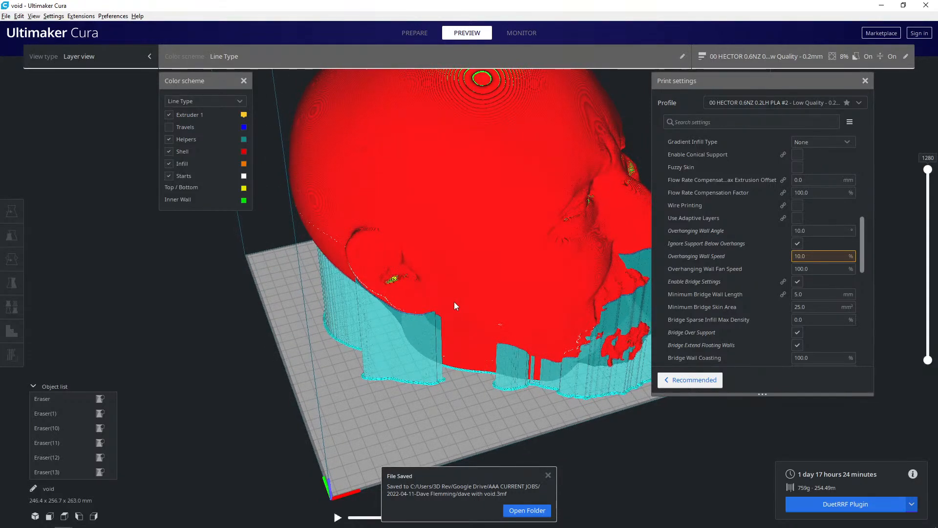
mouse_move(452, 302)
right_down()
mouse_move(446, 308)
mouse_move(478, 308)
mouse_move(527, 266)
mouse_move(523, 250)
mouse_move(380, 302)
mouse_move(418, 354)
mouse_move(442, 307)
right_up()
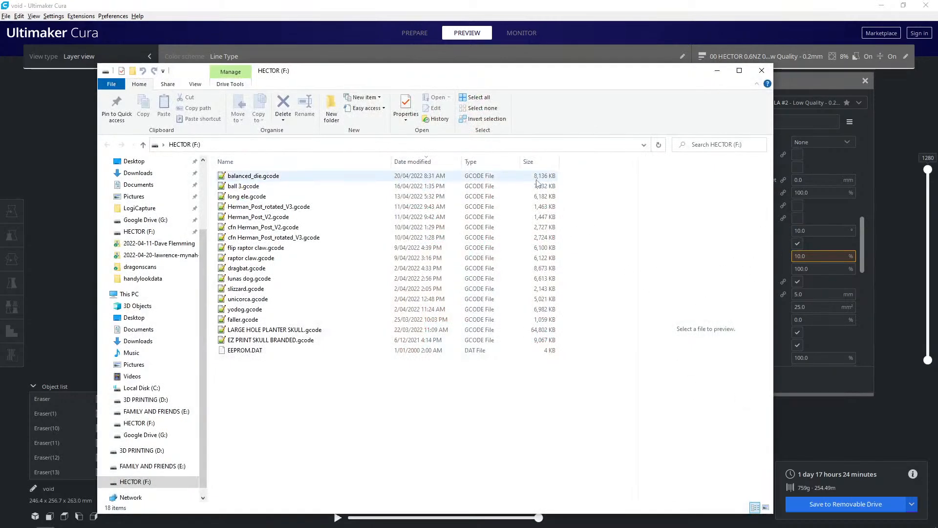
click(758, 73)
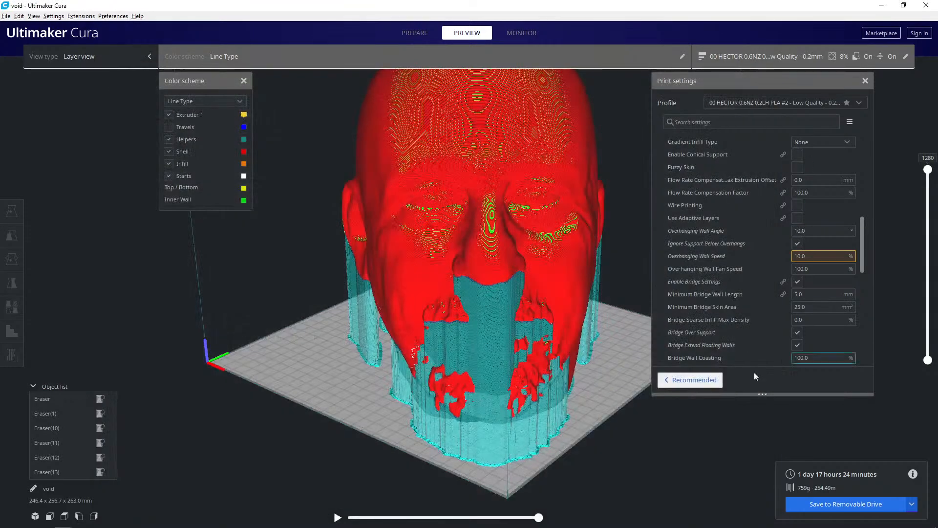
click(832, 507)
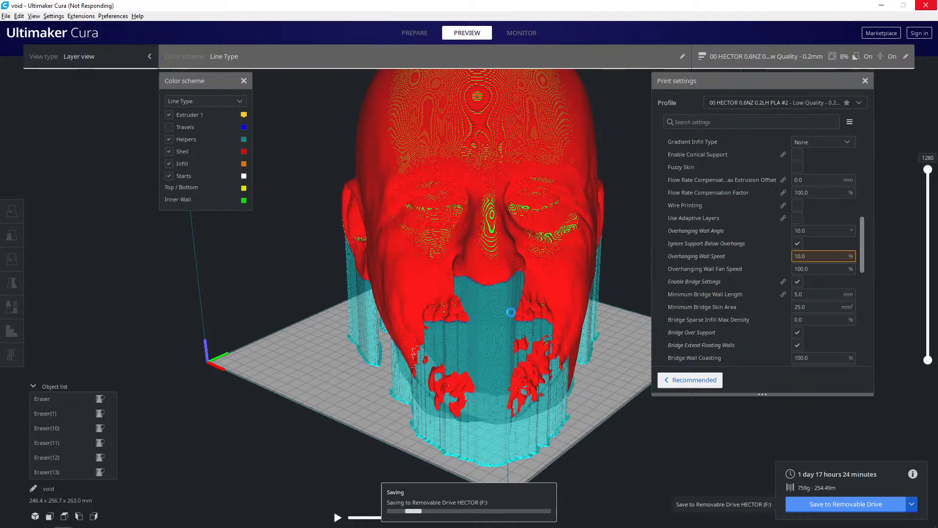
- Examine the white seam line running from the crown down the back of the head
right_drag(511, 312, 538, 288)
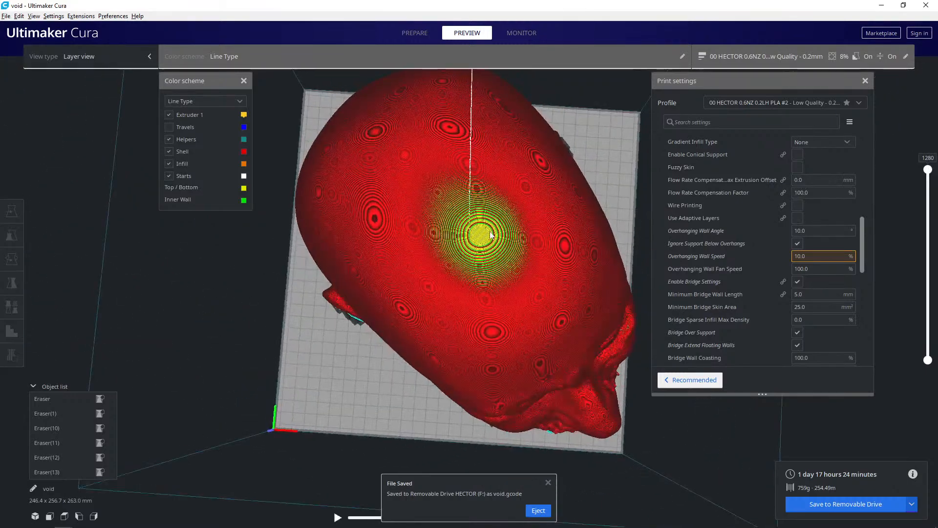
right_drag(478, 236, 491, 183)
right_drag(580, 251, 458, 255)
scroll(458, 255, up, 3)
scroll(458, 255, up, 3)
scroll(472, 282, down, 2)
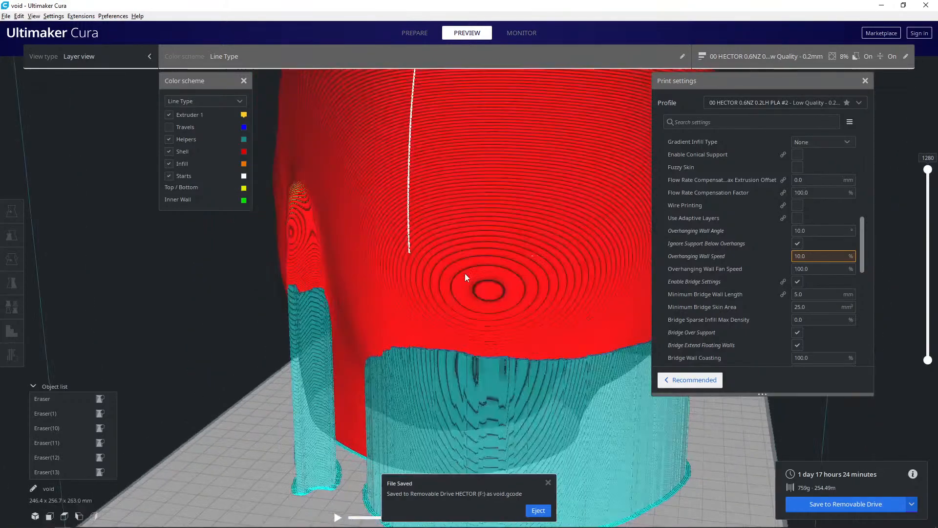
right_click(468, 273)
click(525, 200)
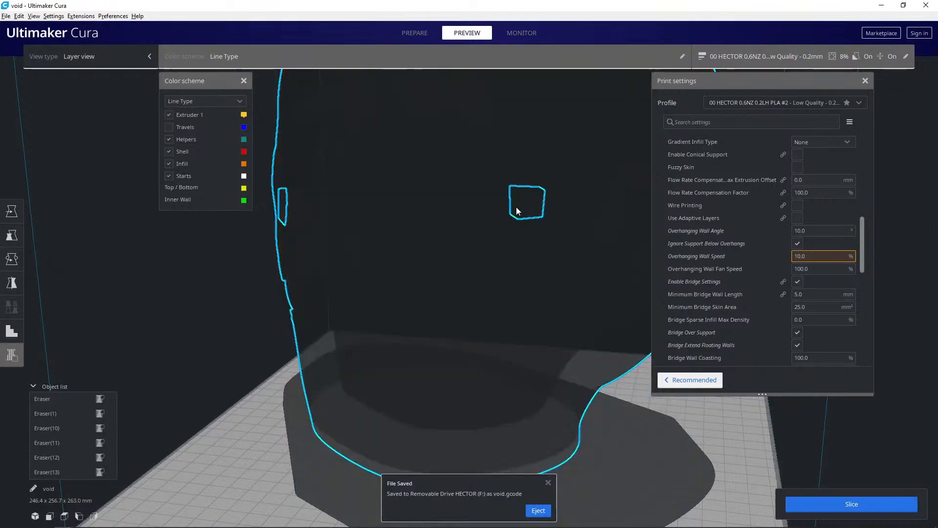
click(524, 210)
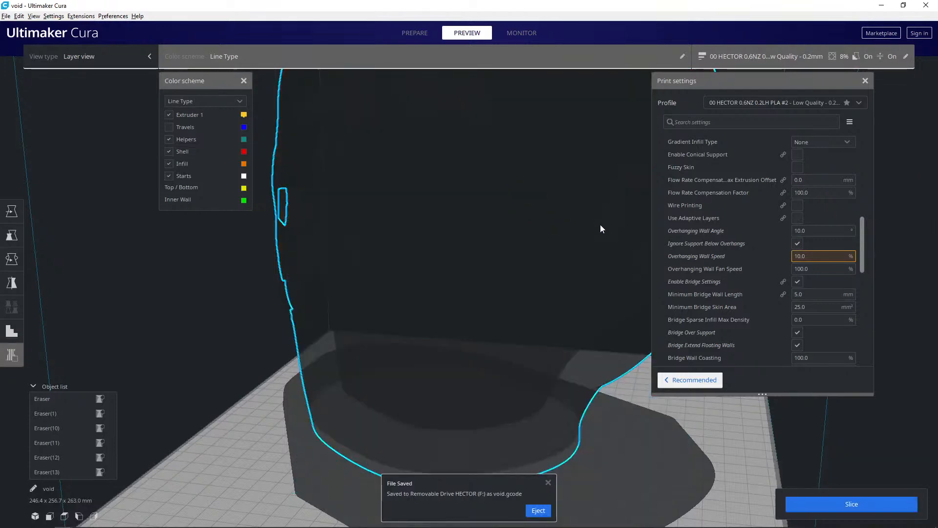
- Collapse the Experimental settings, expand the Walls settings, and review the Z seam alignment and position values
scroll(728, 205, up, 3)
scroll(728, 201, up, 3)
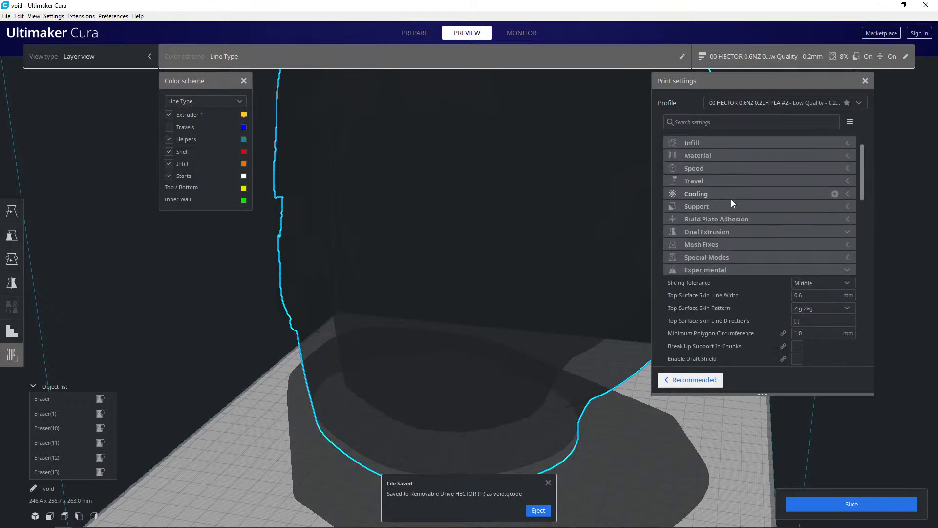
click(754, 270)
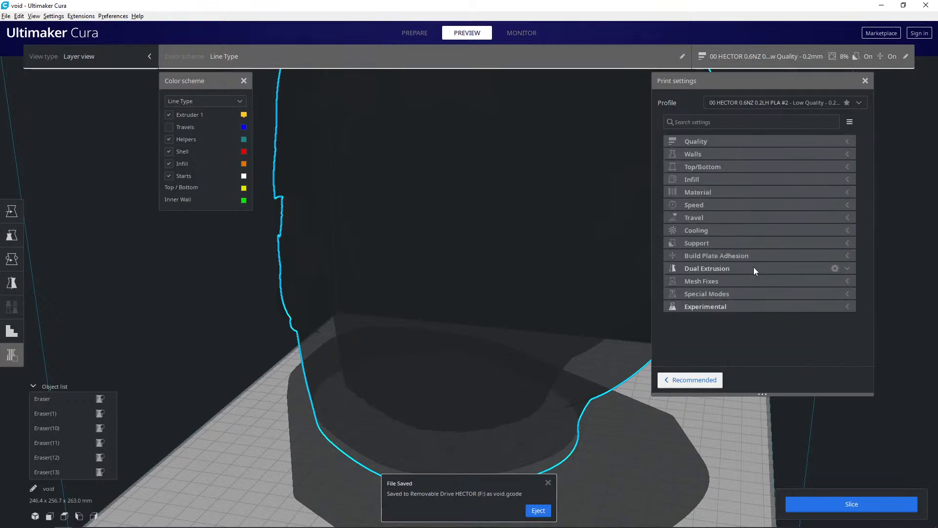
click(741, 154)
scroll(787, 278, down, 3)
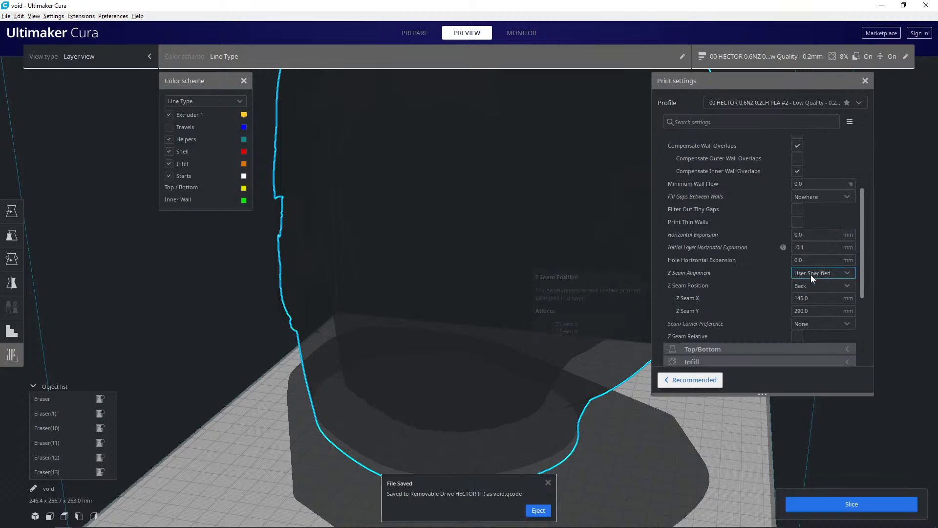
scroll(608, 351, down, 3)
- Slice the head again with the current settings and look at it from above
right_drag(596, 330, 655, 367)
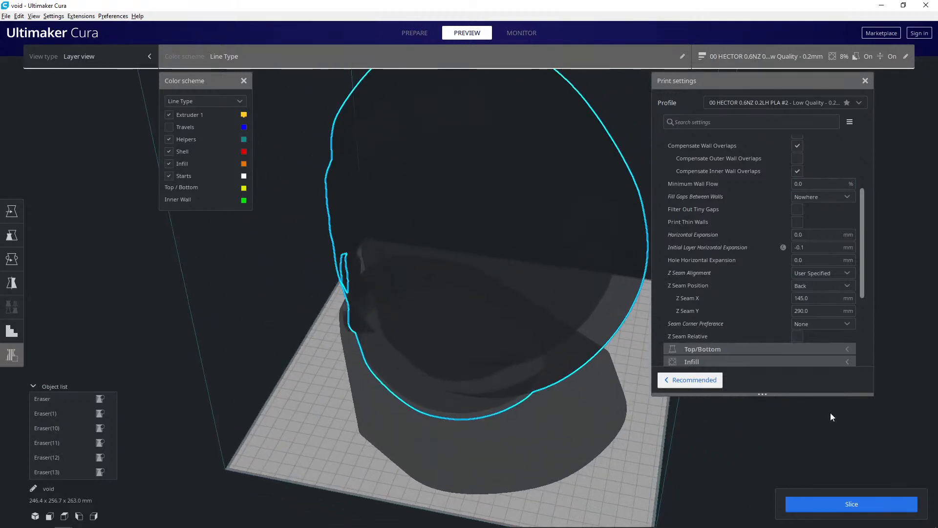
click(834, 505)
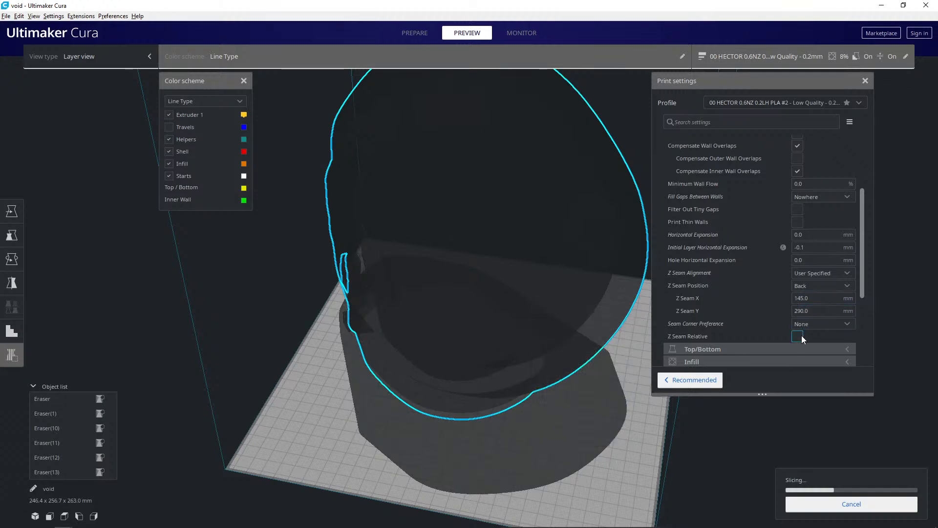
right_drag(454, 287, 369, 378)
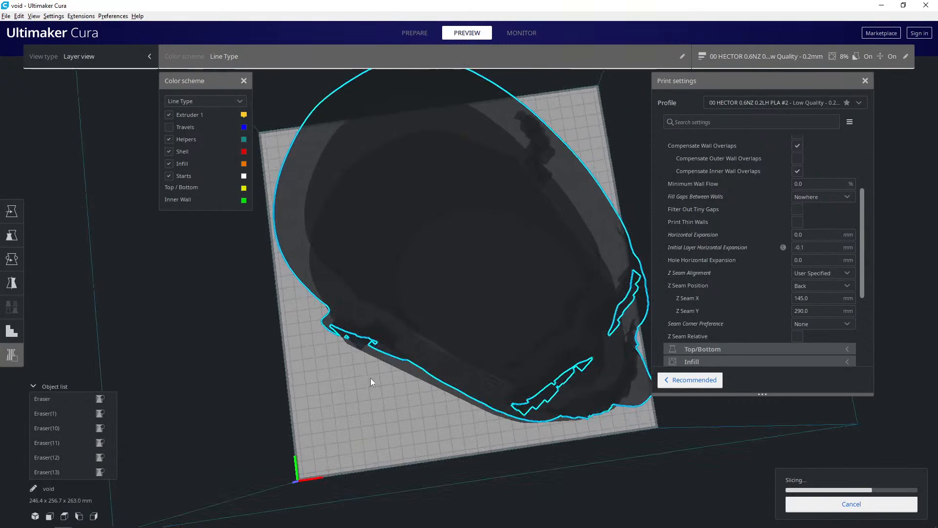
- Review the available Z Seam Position options, keeping Back selected
click(808, 286)
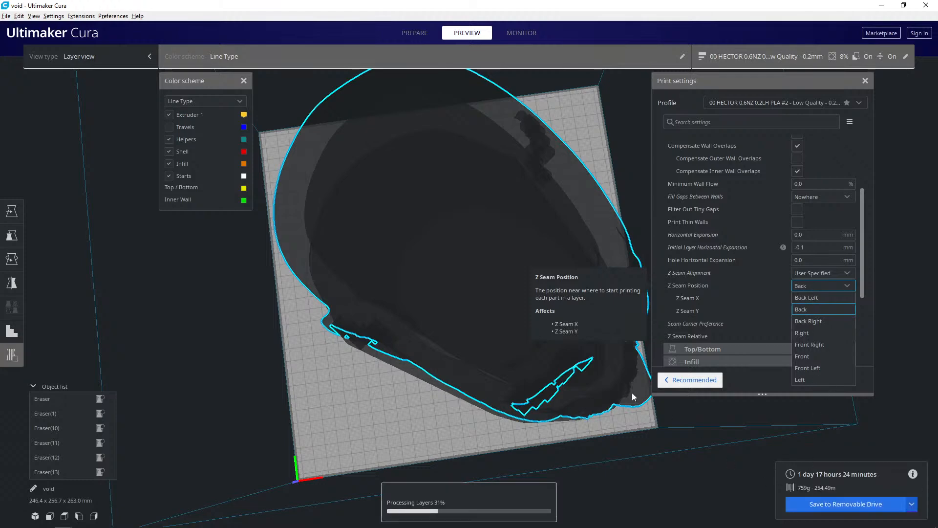
key(Up)
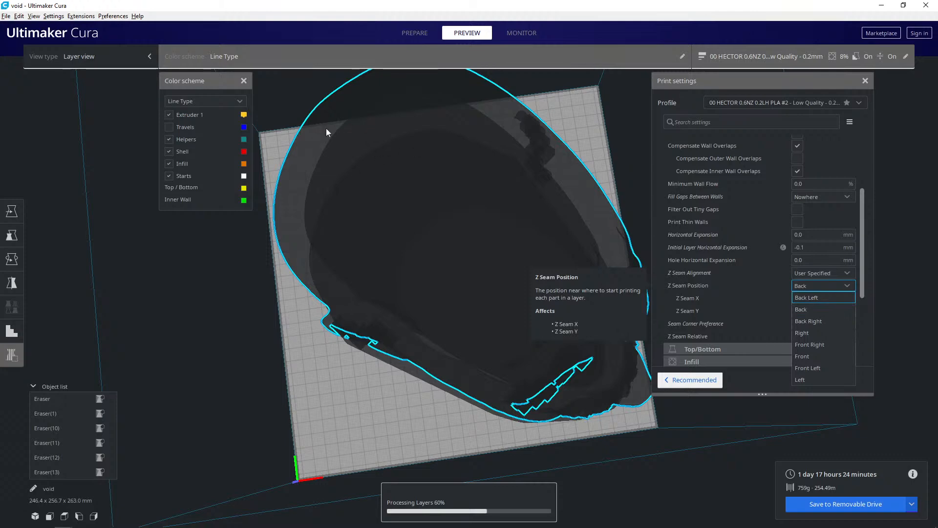
right_click(366, 145)
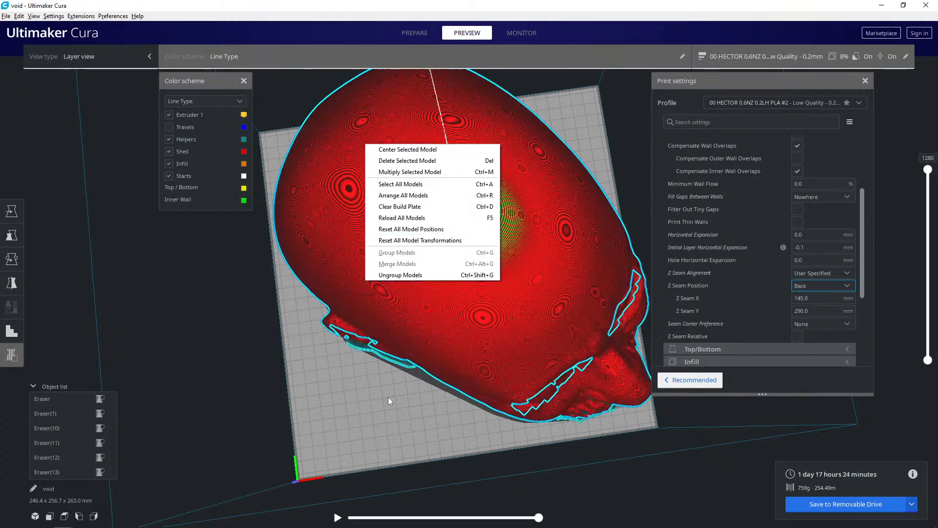
- Examine the seam on the resliced head from above and around the back and ear
right_drag(381, 394, 349, 388)
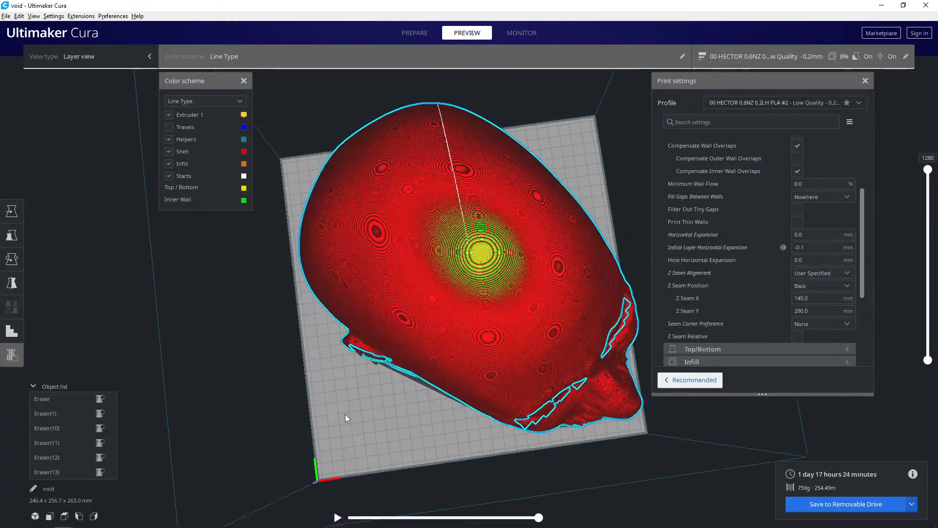
right_drag(346, 423, 633, 315)
scroll(455, 265, up, 6)
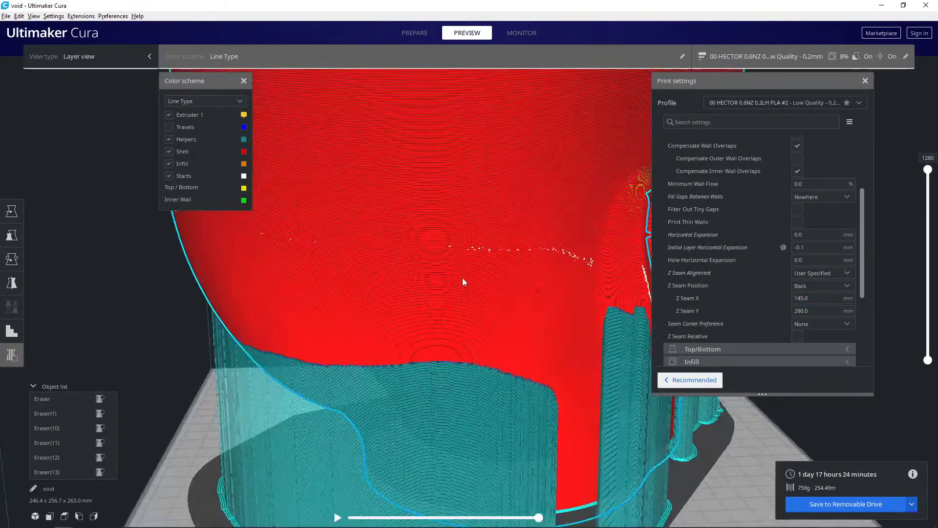
scroll(506, 265, down, 8)
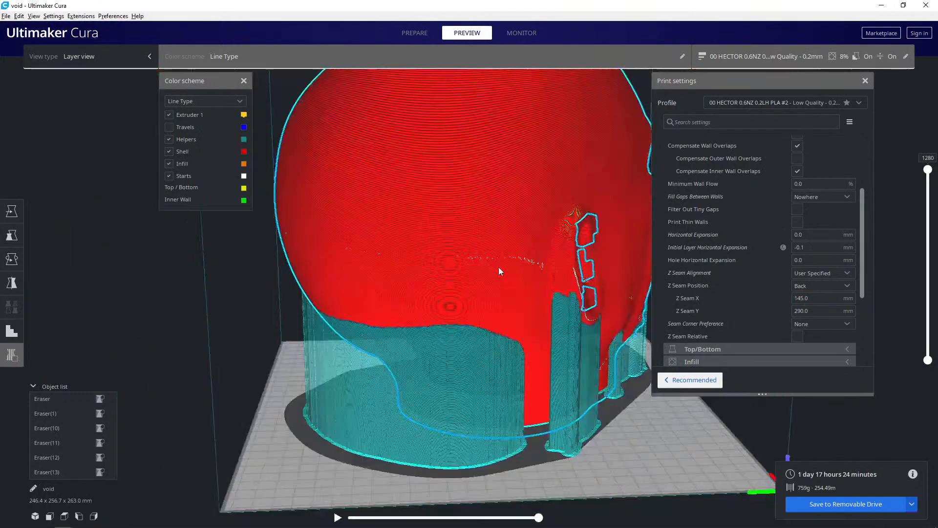
right_click(461, 257)
right_click(385, 298)
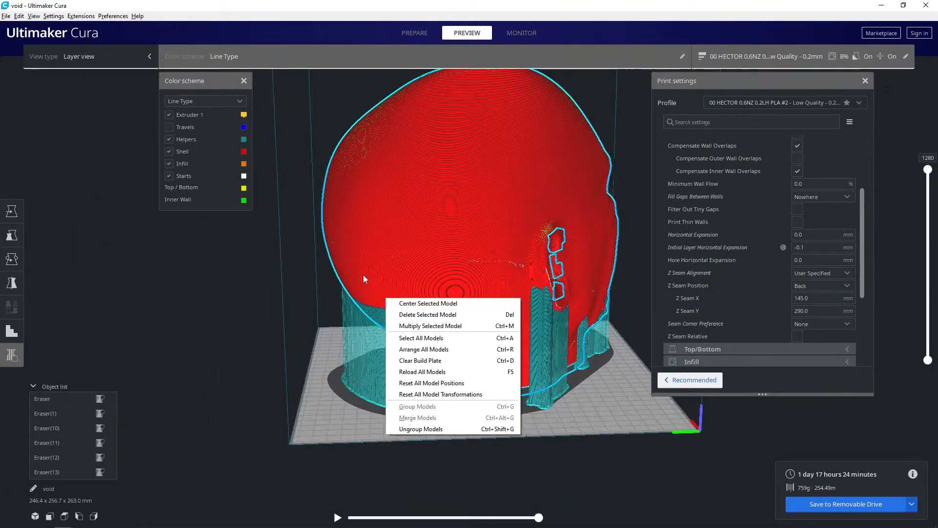
- Set the Z Seam Position to Back Left
click(238, 307)
right_drag(231, 309, 303, 347)
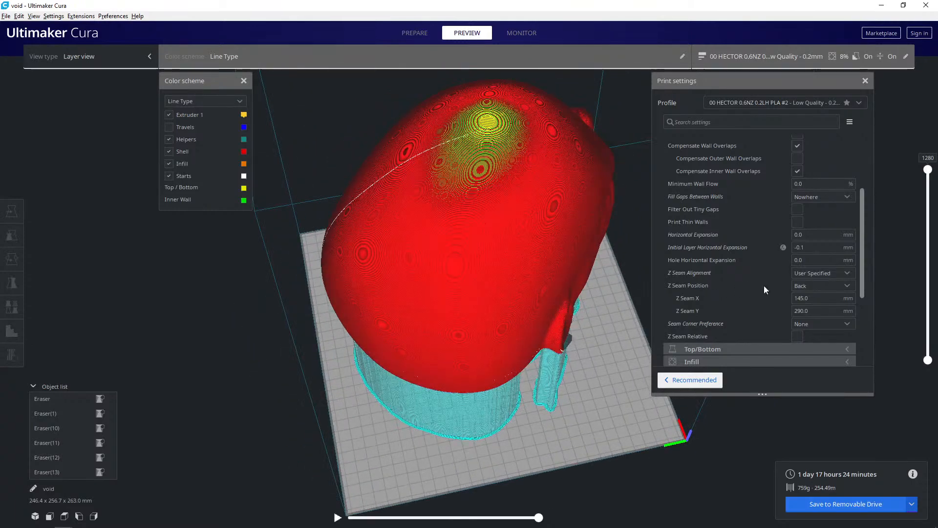
click(807, 286)
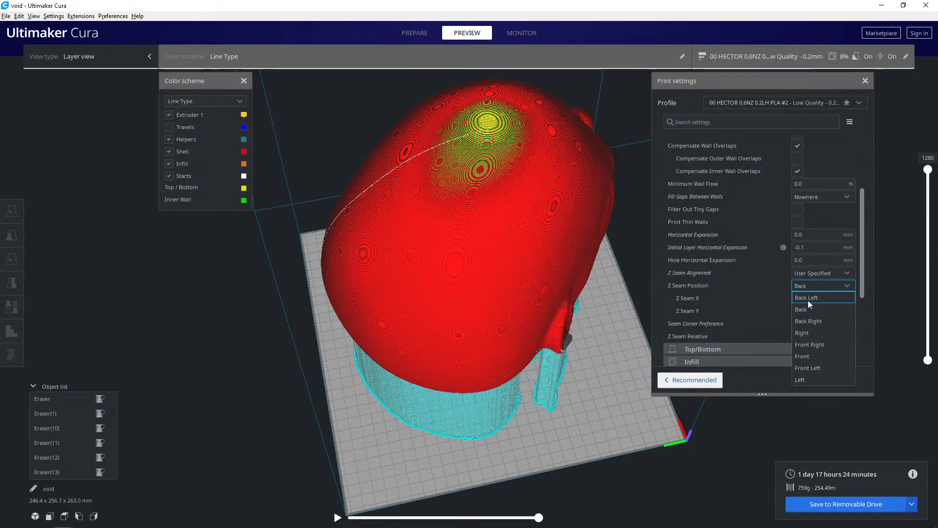
click(807, 297)
right_drag(492, 330, 296, 392)
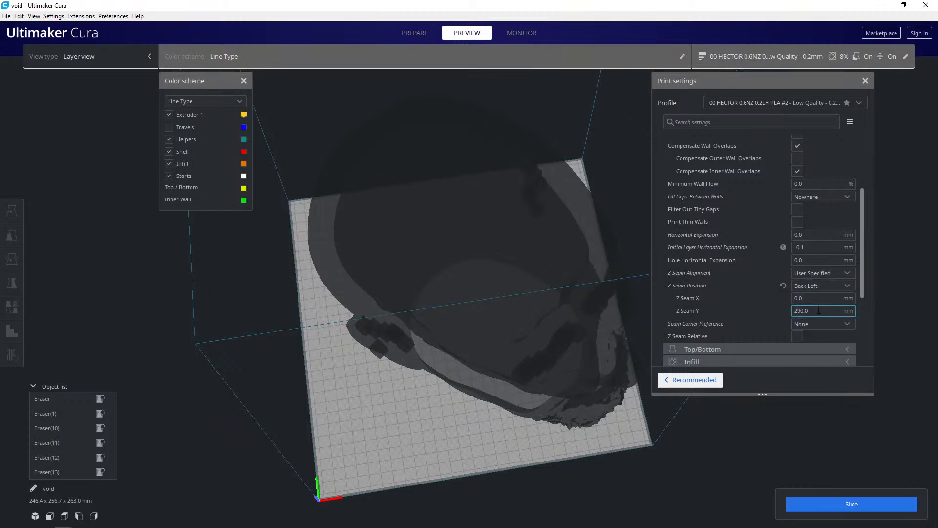
- Review the Seam Corner Preference options, keeping None, and slice the head again
click(818, 322)
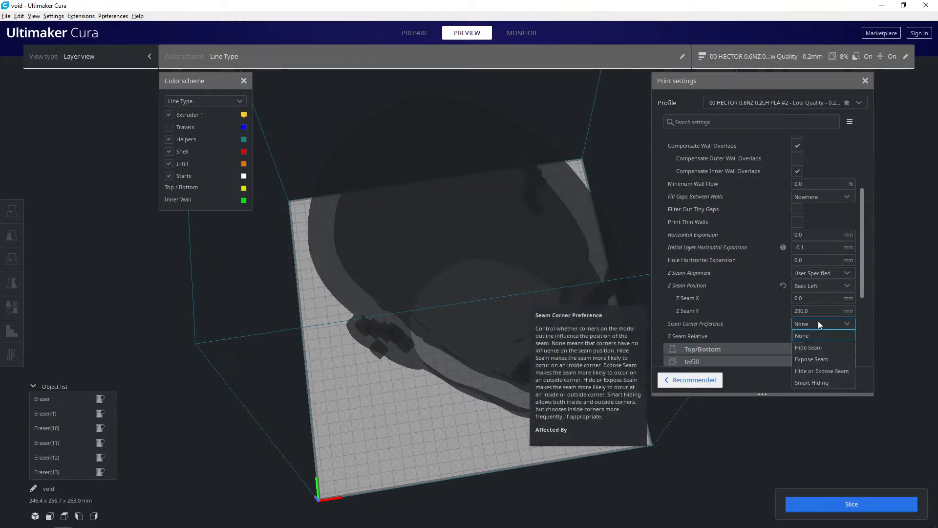
click(818, 321)
click(843, 504)
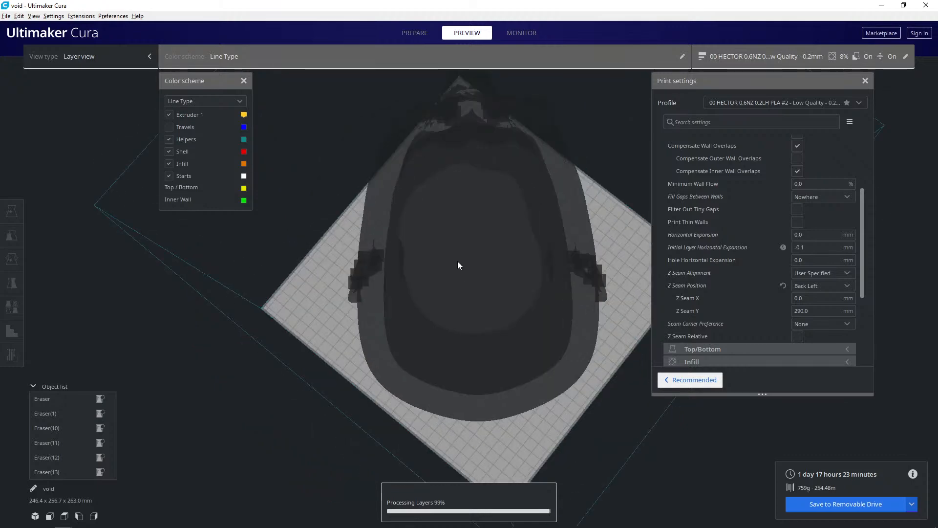
- Examine the seam line down the back of the resliced head, its start points at the crown, and the face
scroll(508, 248, up, 5)
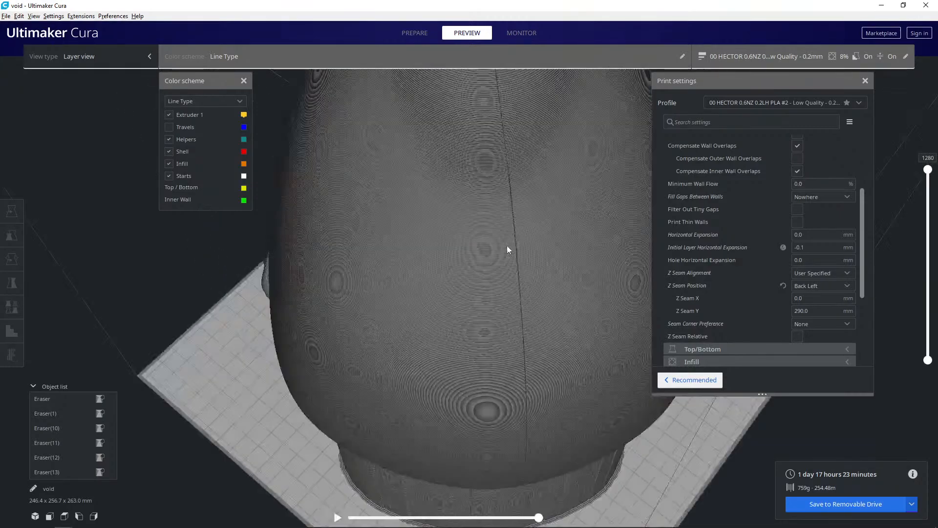
middle_drag(498, 236, 435, 325)
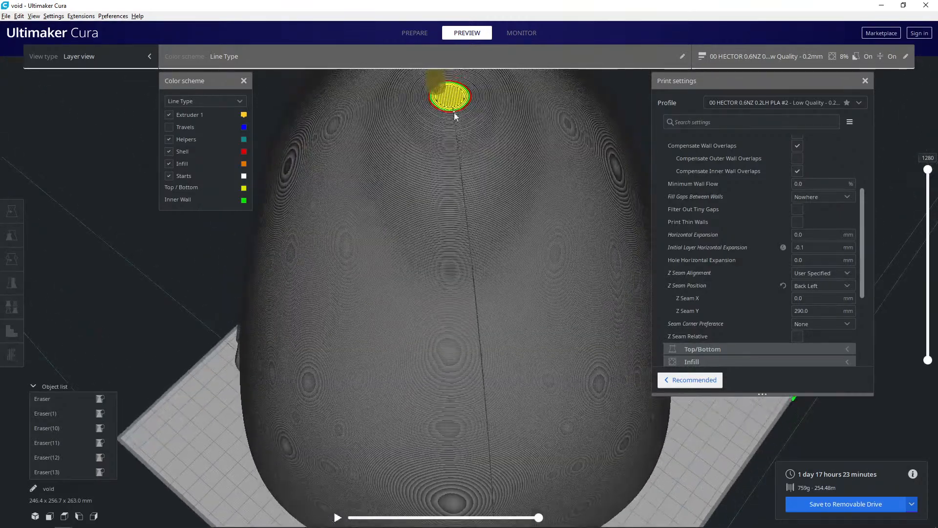
right_drag(448, 335, 438, 269)
scroll(410, 168, up, 3)
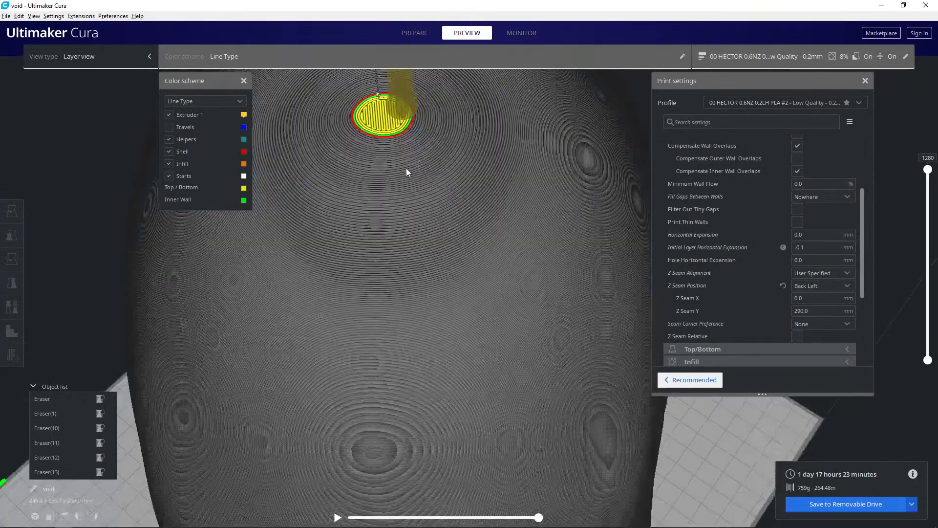
middle_drag(432, 222, 454, 268)
scroll(417, 192, up, 3)
middle_drag(417, 192, 385, 242)
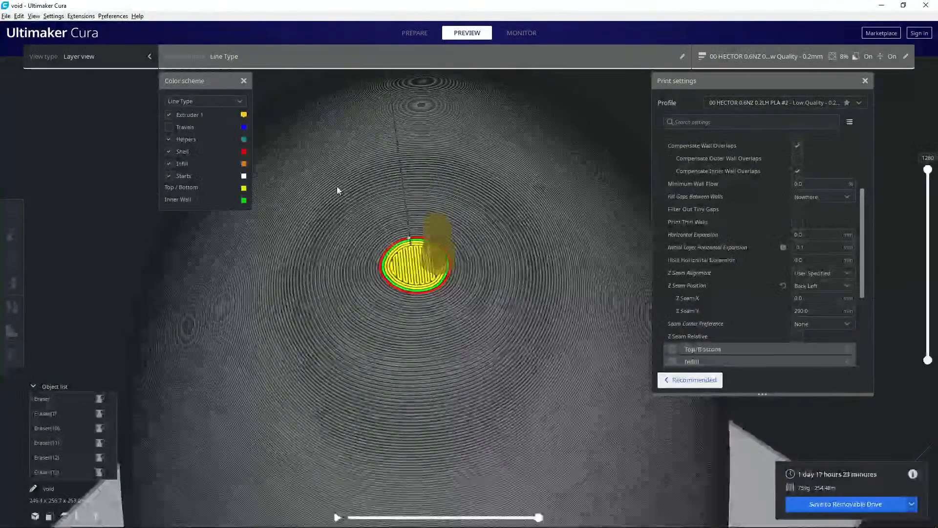
right_drag(336, 187, 503, 251)
scroll(463, 283, down, 3)
right_drag(462, 282, 479, 236)
scroll(479, 235, down, 3)
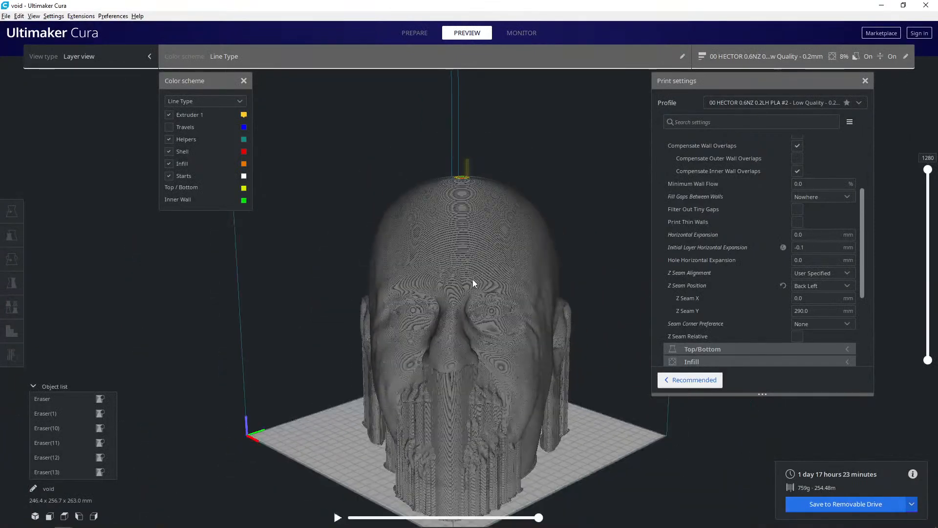
- Save the G-code to the removable drive and save the project over the existing 3MF file in the job folder
click(840, 504)
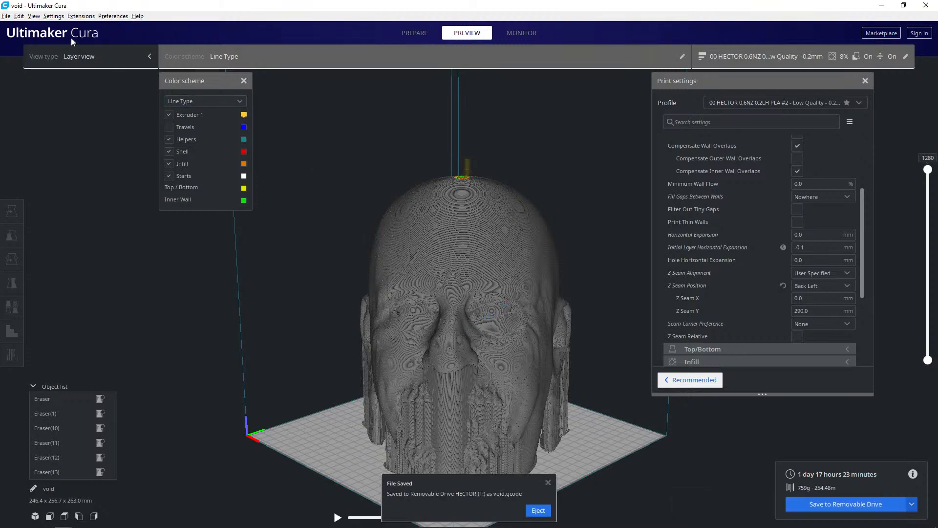
click(7, 17)
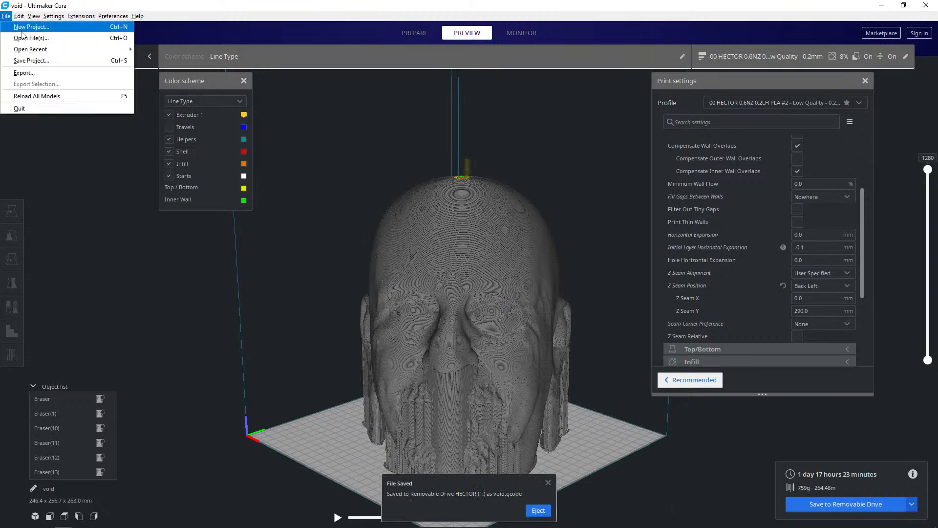
click(32, 60)
click(259, 198)
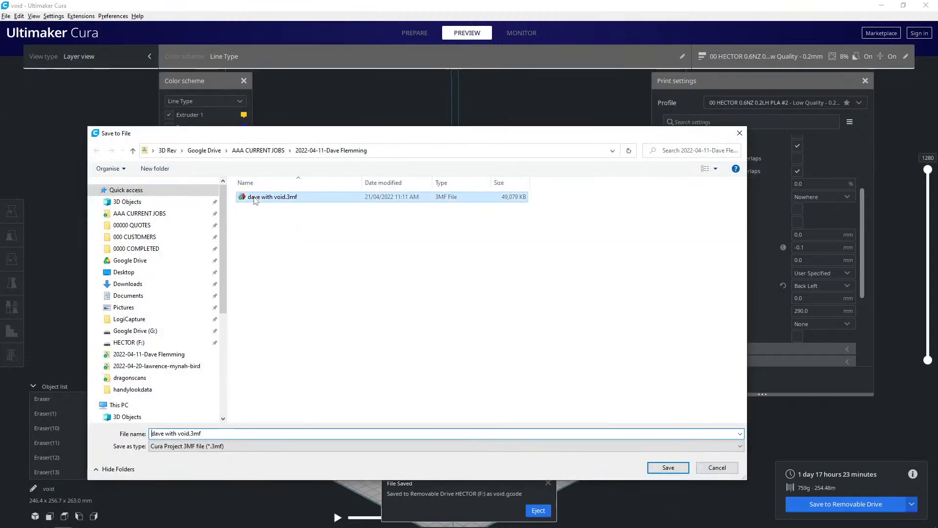
click(657, 468)
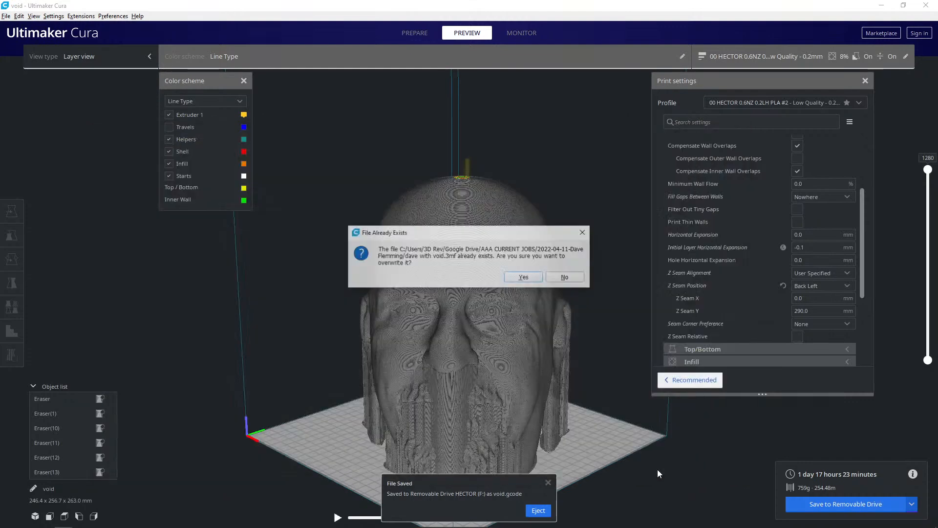
click(519, 278)
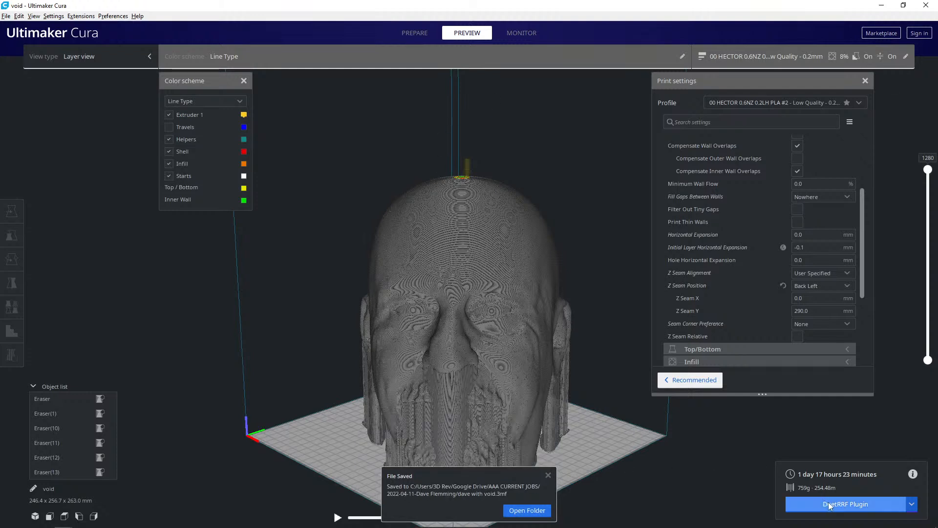
- Save the G-code to the job folder, naming the file with the customer's first name followed by "with void hector"
click(913, 500)
click(886, 489)
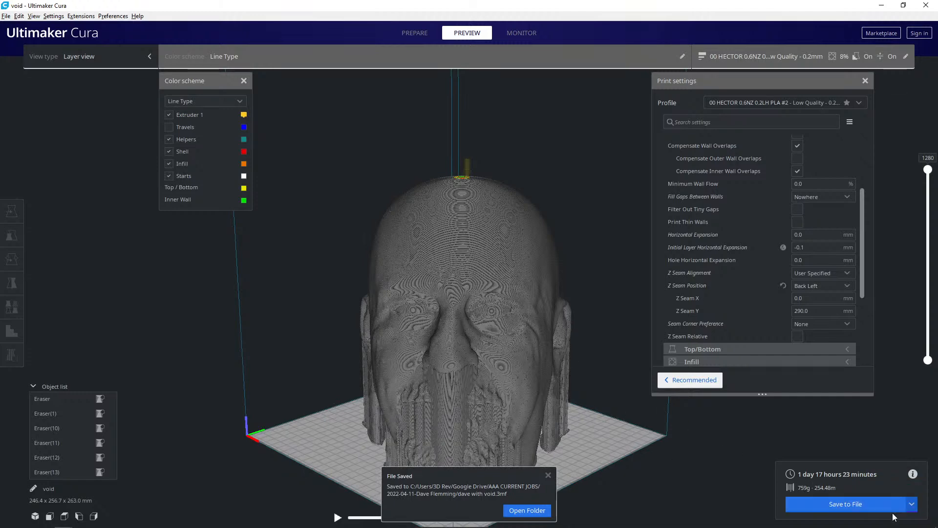
click(849, 502)
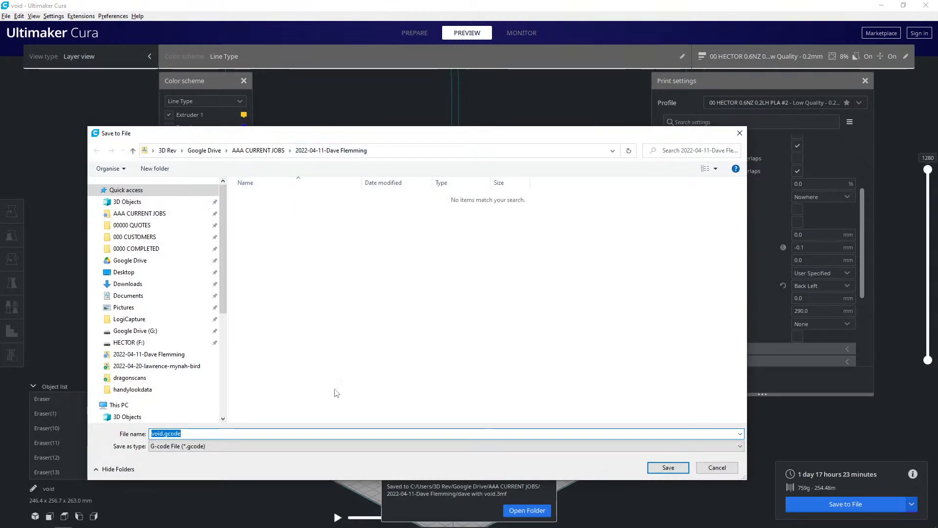
click(152, 435)
text(dave )
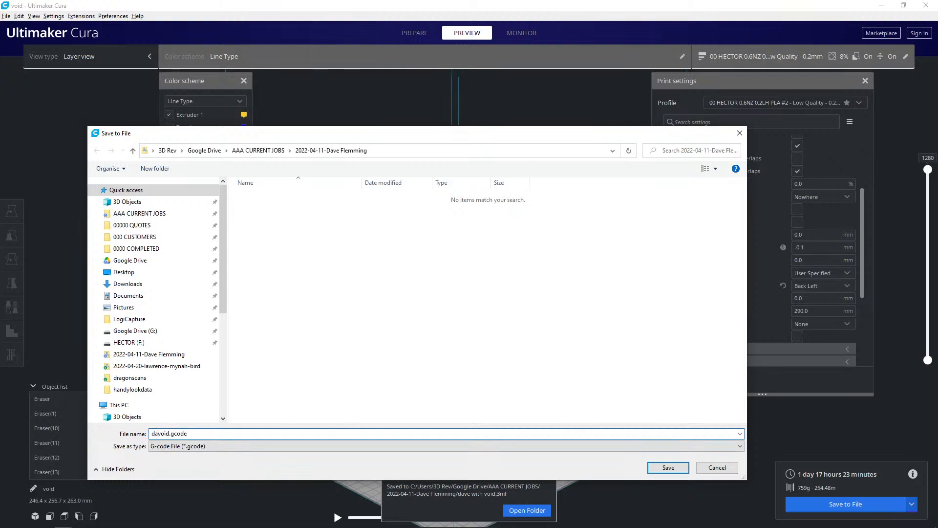
text(with)
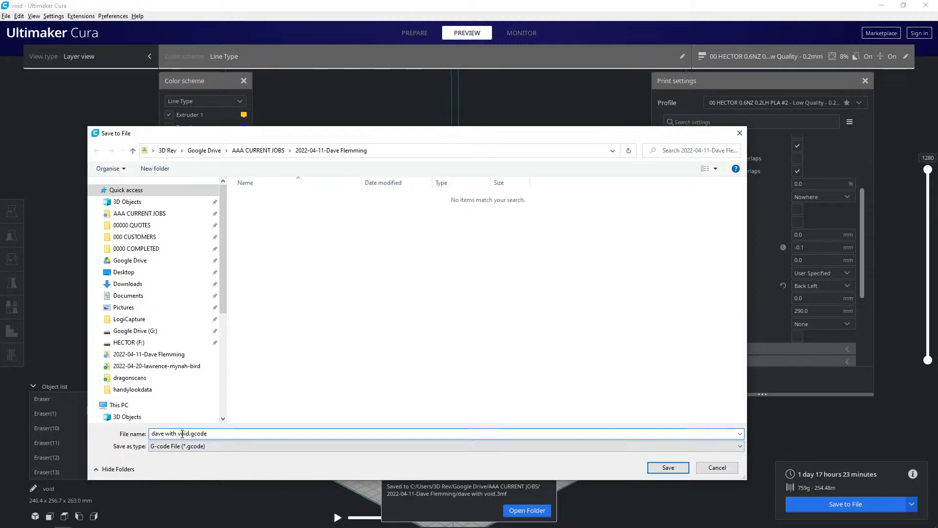
click(189, 434)
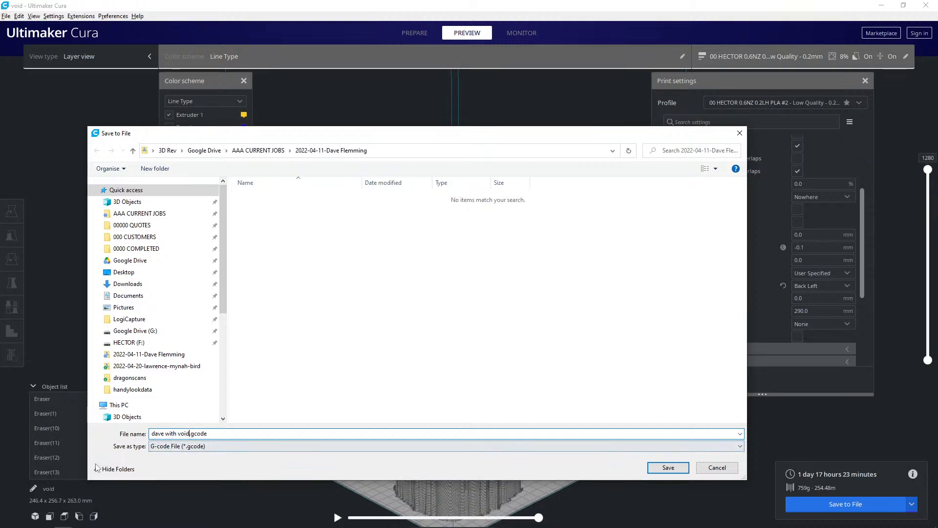
text(hector)
key(Return)
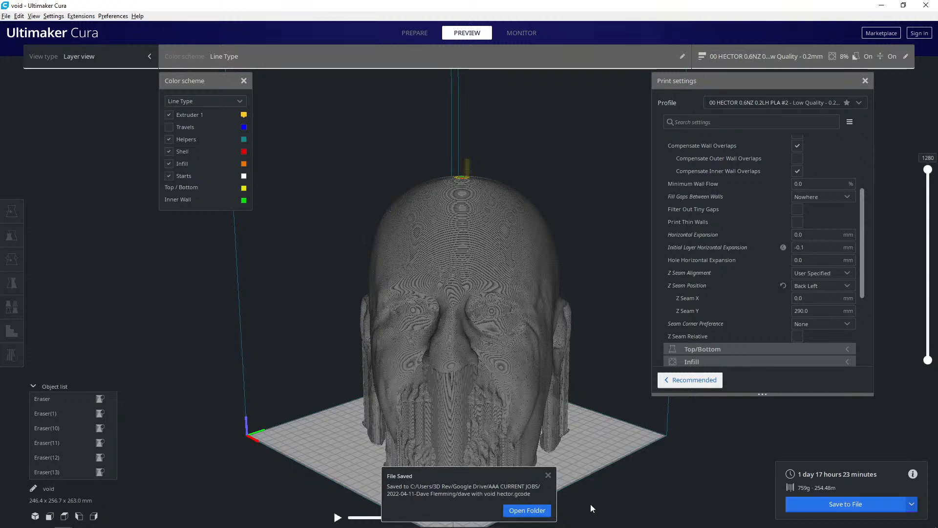
click(548, 475)
- Lower the layer preview to layer 491 and examine the infill across the head from above
scroll(517, 388, up, 5)
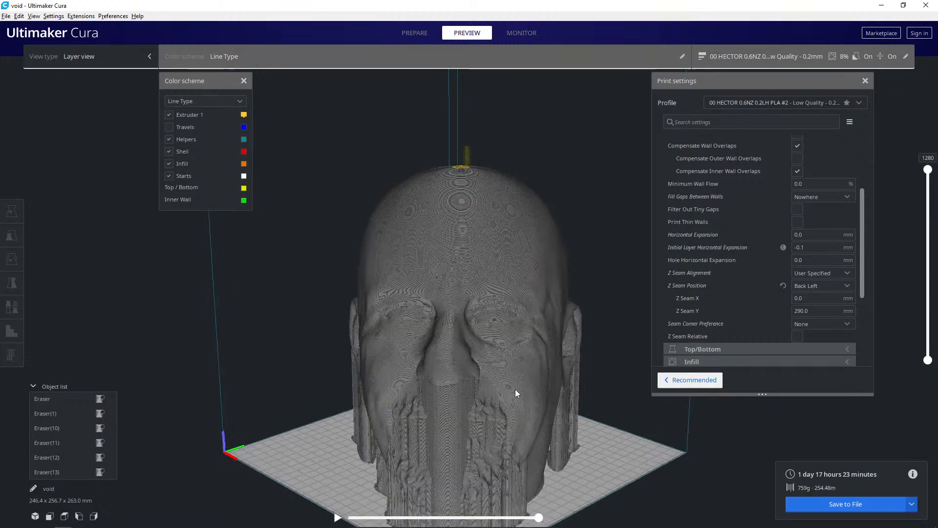
drag(927, 169, 927, 278)
scroll(540, 347, up, 5)
right_drag(519, 311, 661, 333)
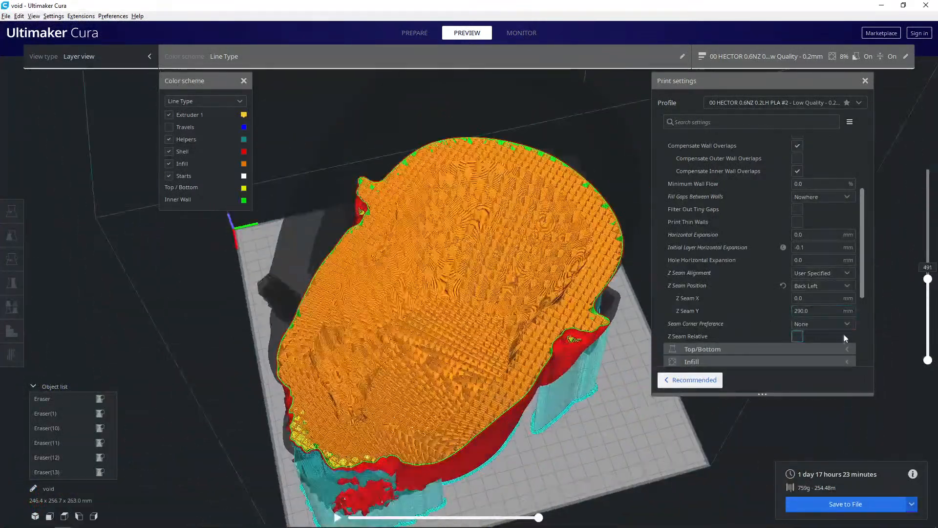
- Raise the layer preview through the upper layers to layer 1280, examining the crown's infill and closing surface and the whole head
drag(927, 278, 927, 182)
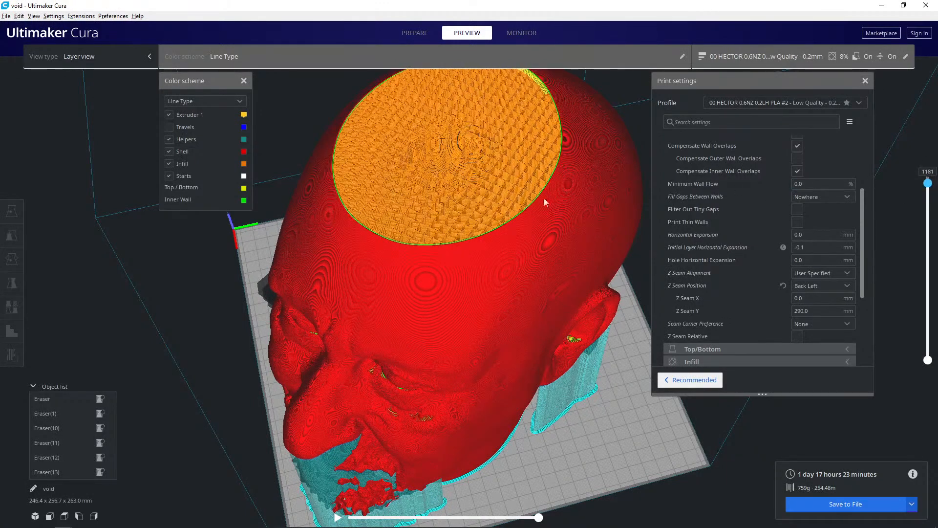
scroll(520, 213, up, 5)
middle_drag(519, 318, 441, 318)
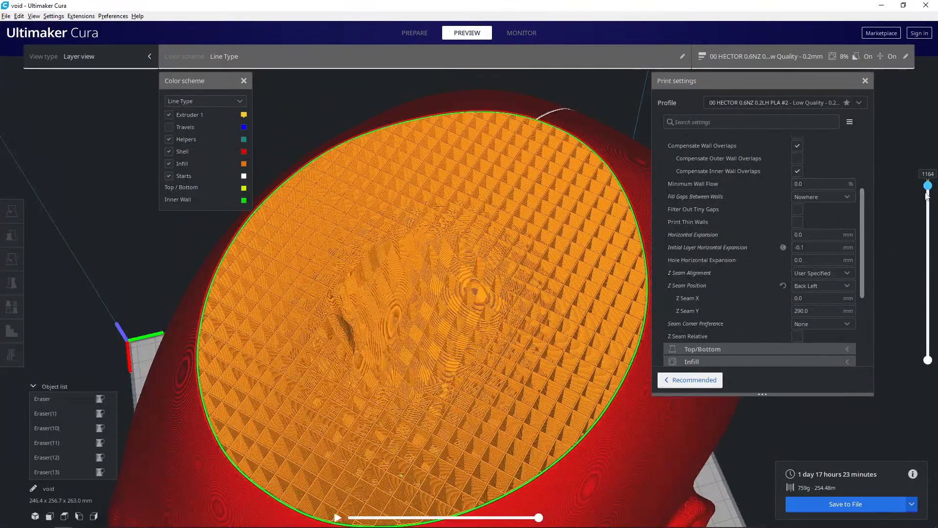
drag(928, 183, 928, 171)
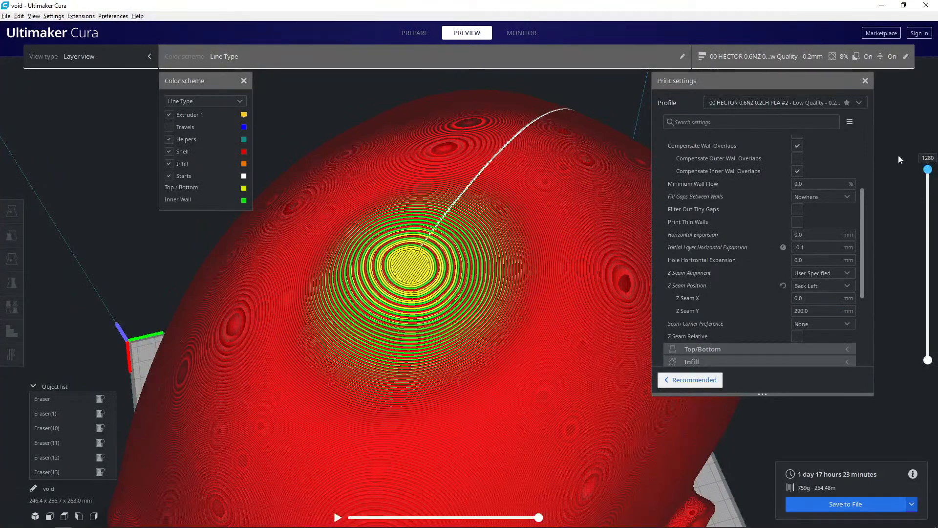
scroll(467, 320, down, 3)
scroll(466, 322, down, 3)
right_drag(469, 280, 463, 339)
scroll(464, 339, down, 2)
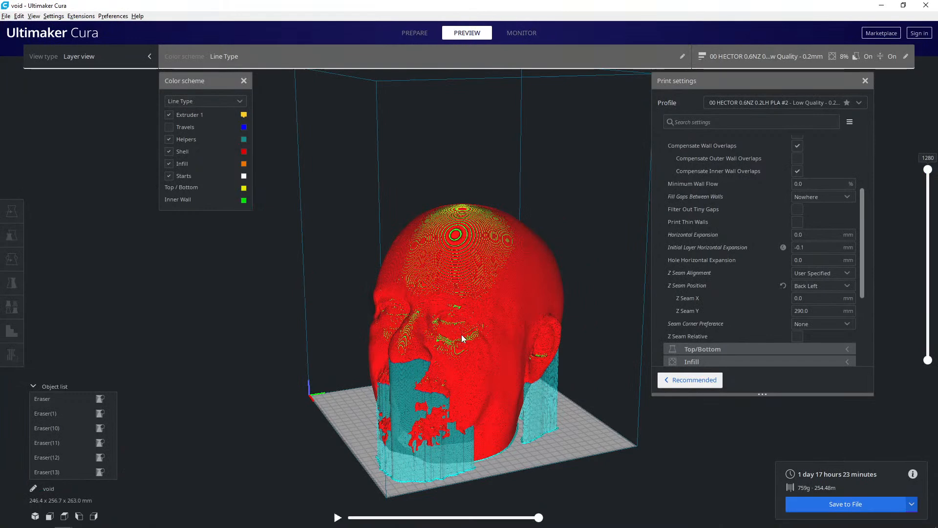